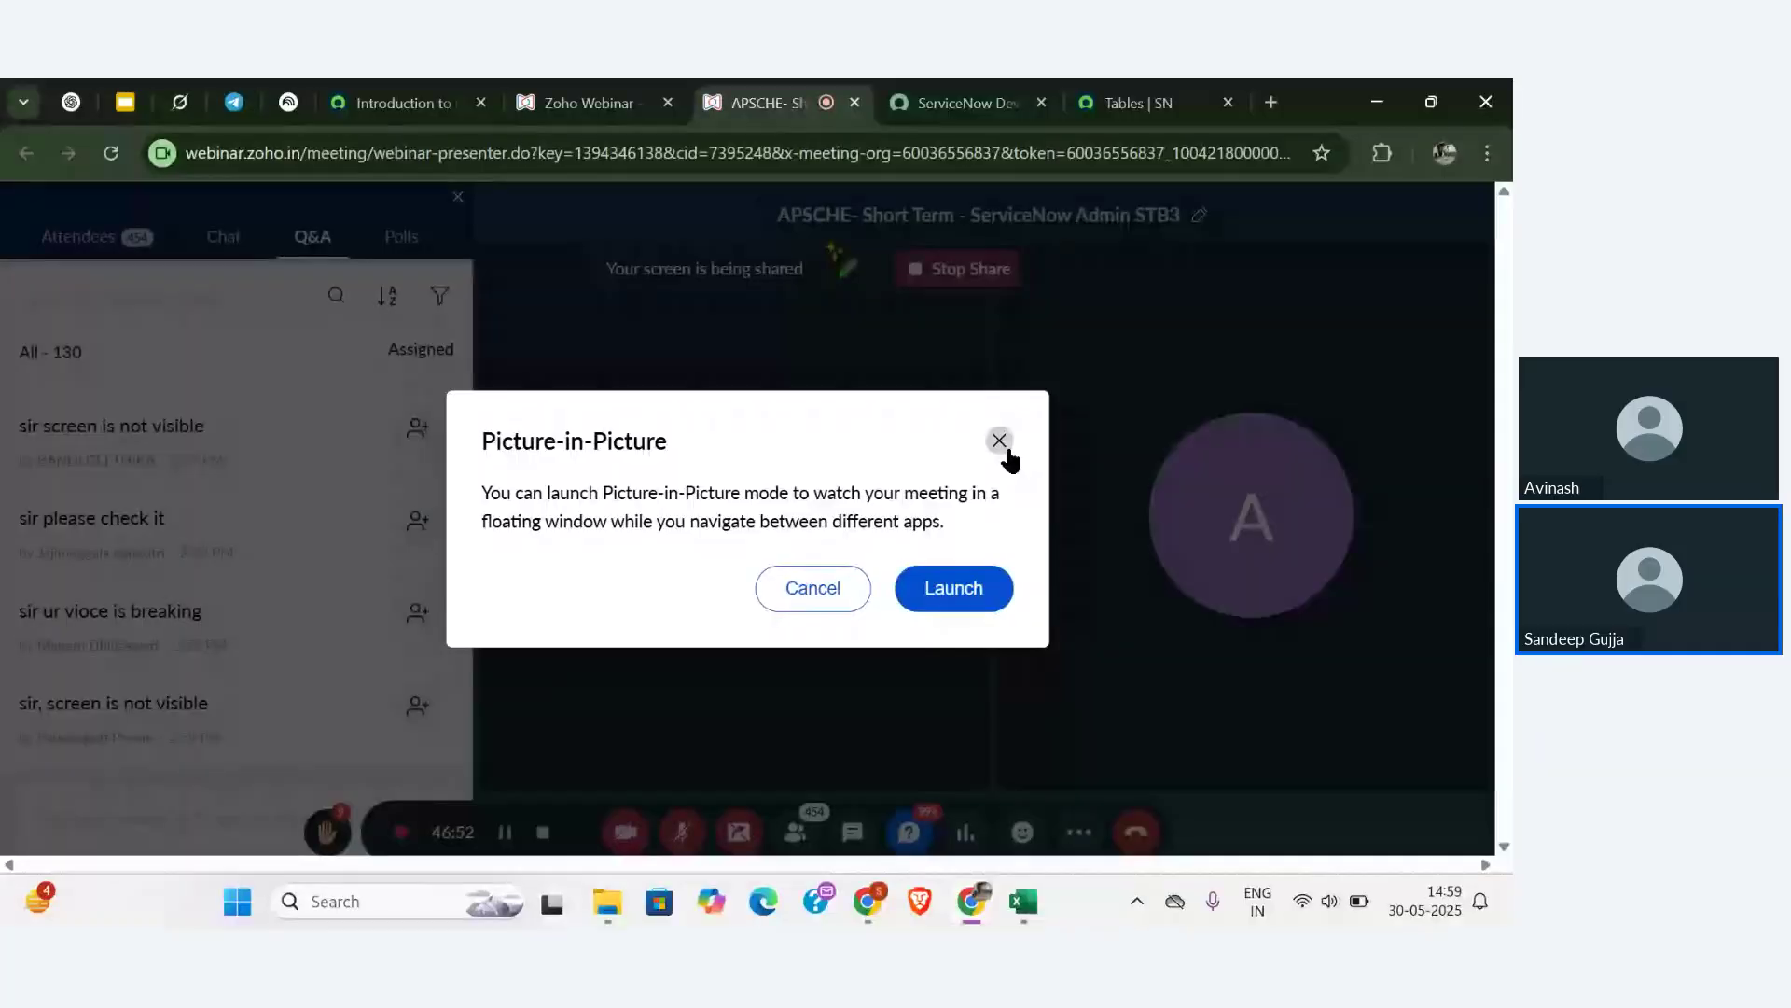
# - Close the Picture-in-Picture prompt and unmute the microphone in the Zoho Webinar session
pyautogui.click(1007, 452)
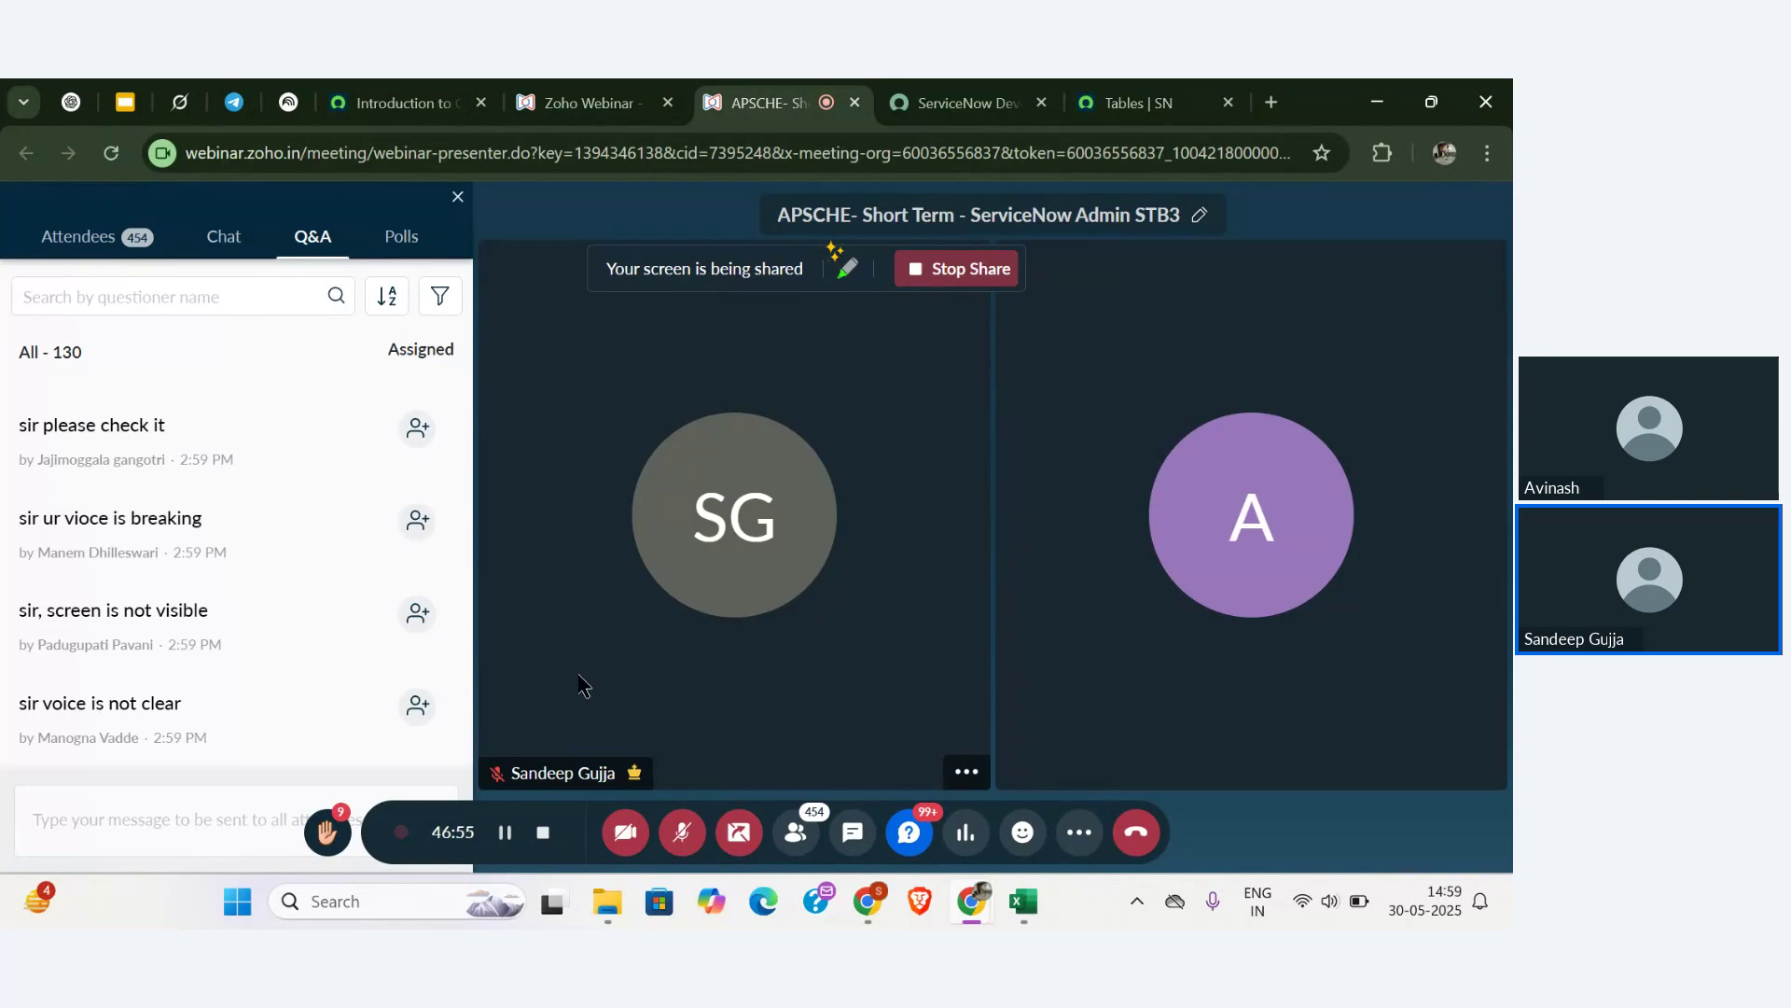
pyautogui.click(678, 830)
pyautogui.scroll(1, 199, 559)
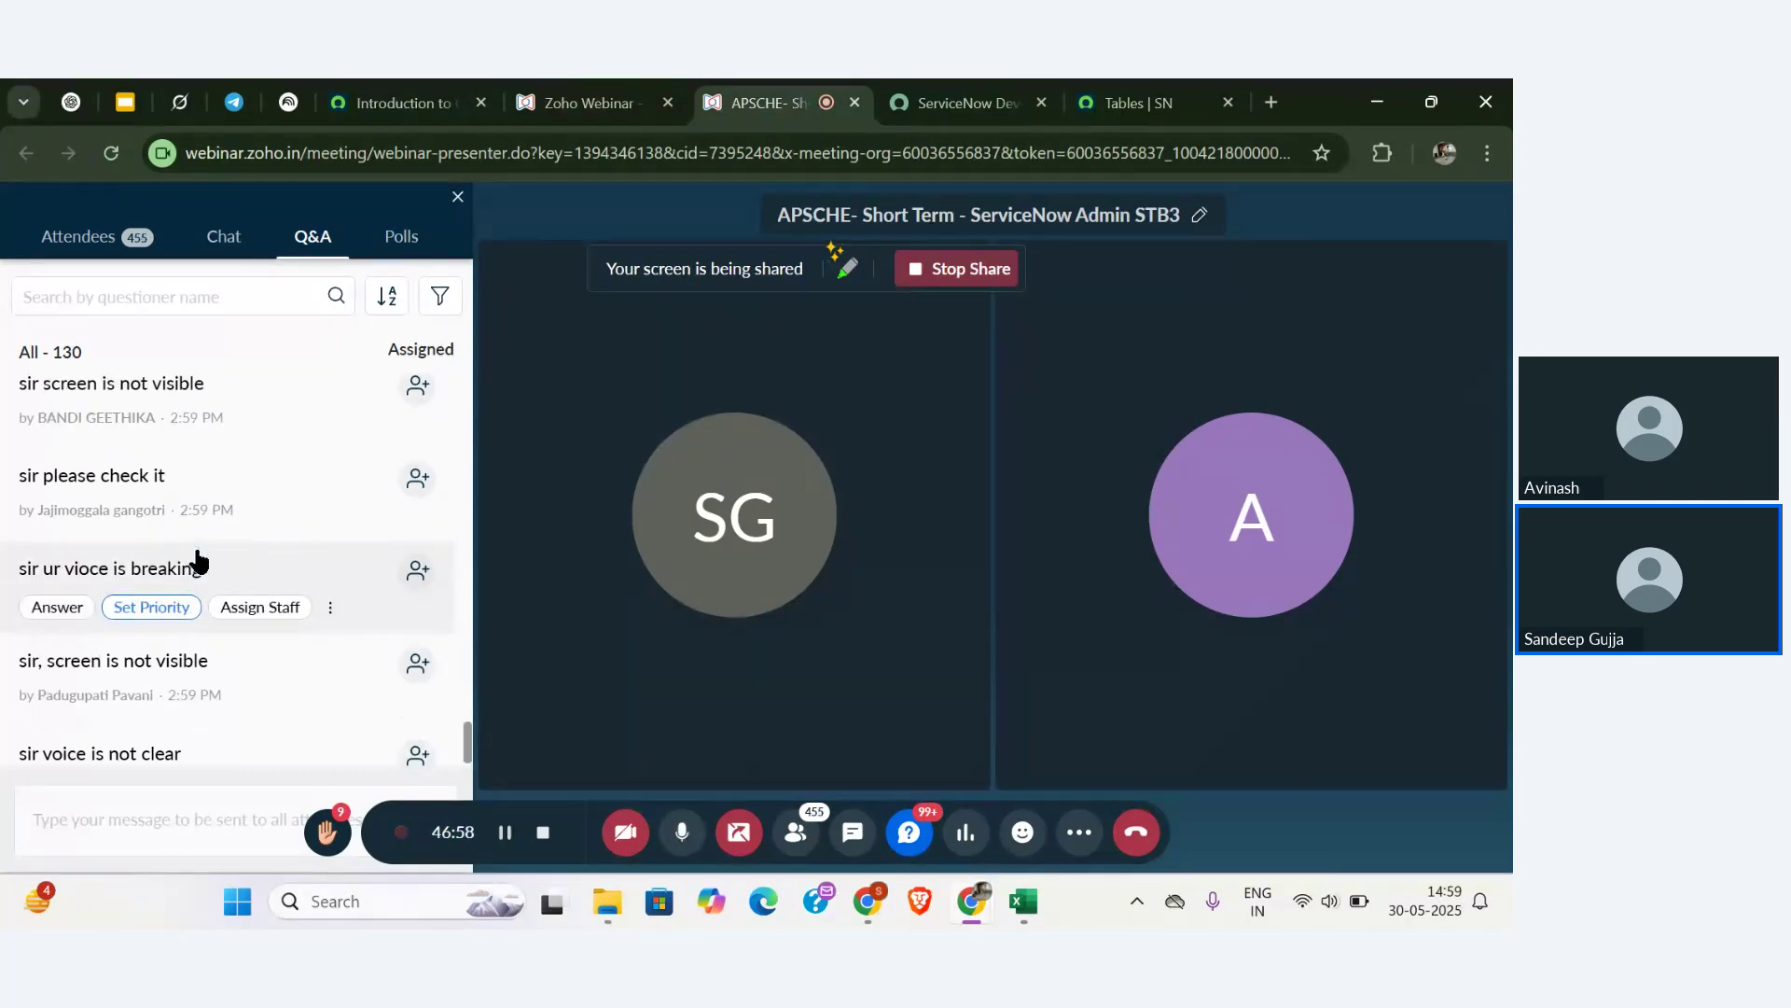
pyautogui.scroll(-1, 198, 560)
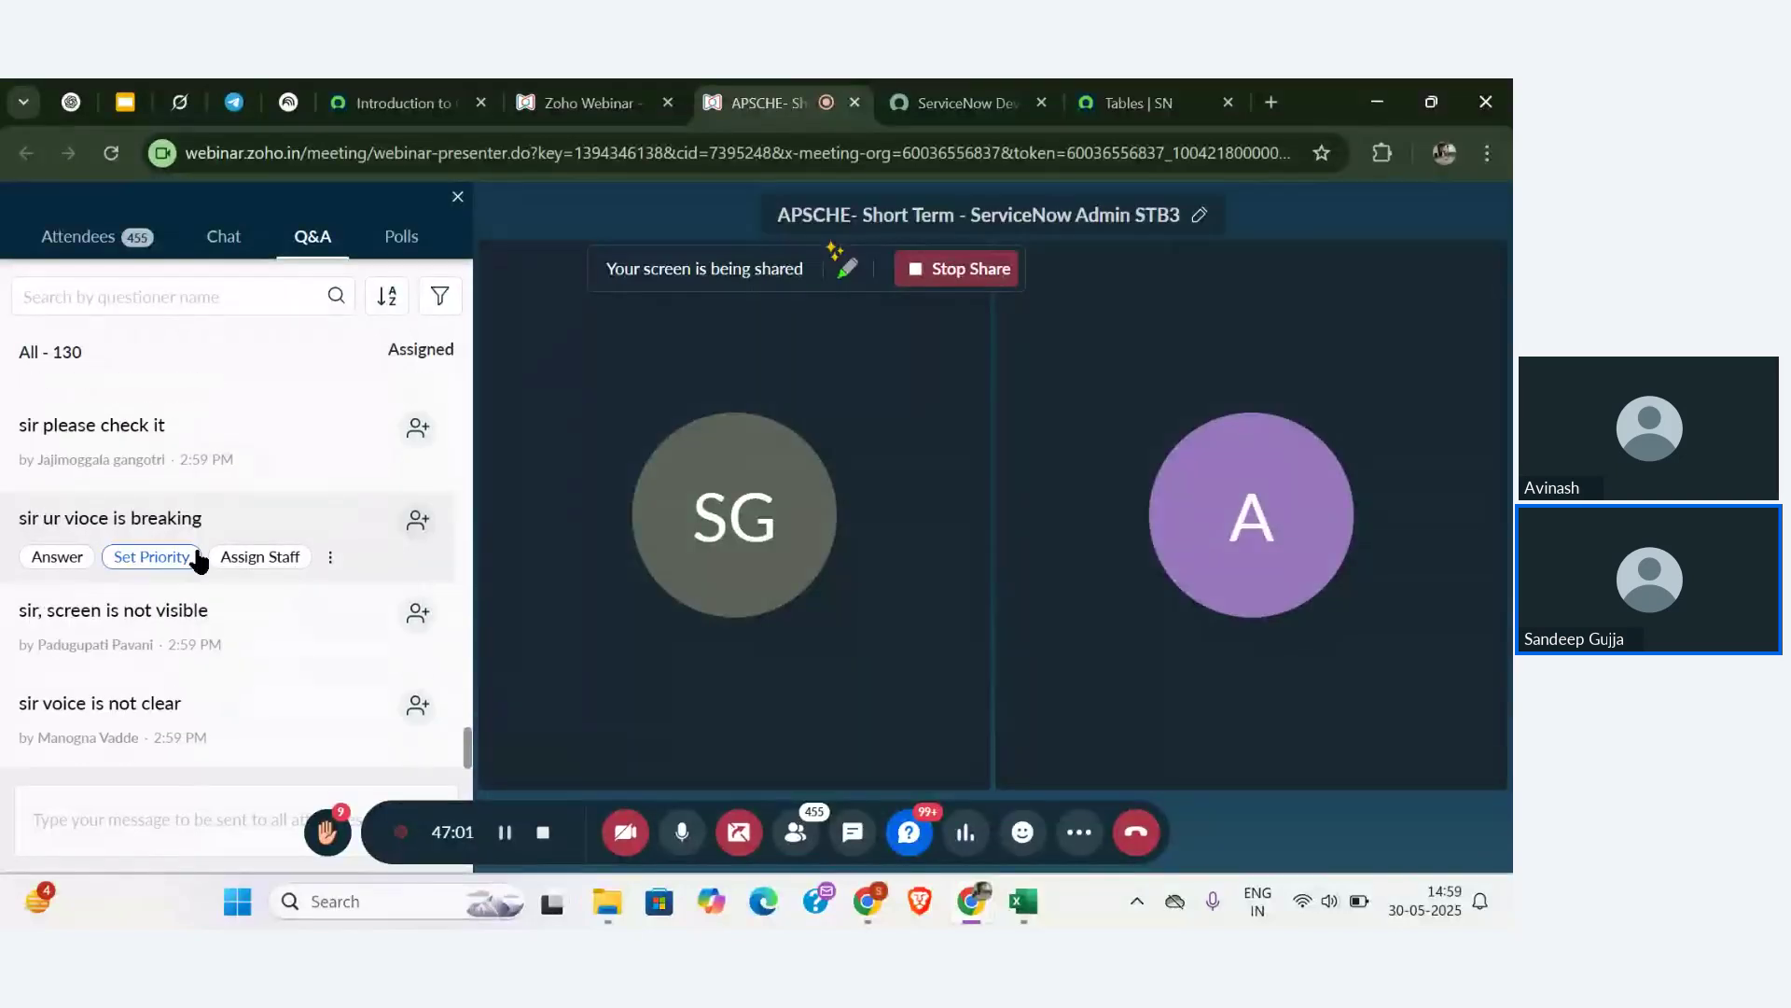
pyautogui.scroll(3, 196, 552)
pyautogui.scroll(-3, 196, 553)
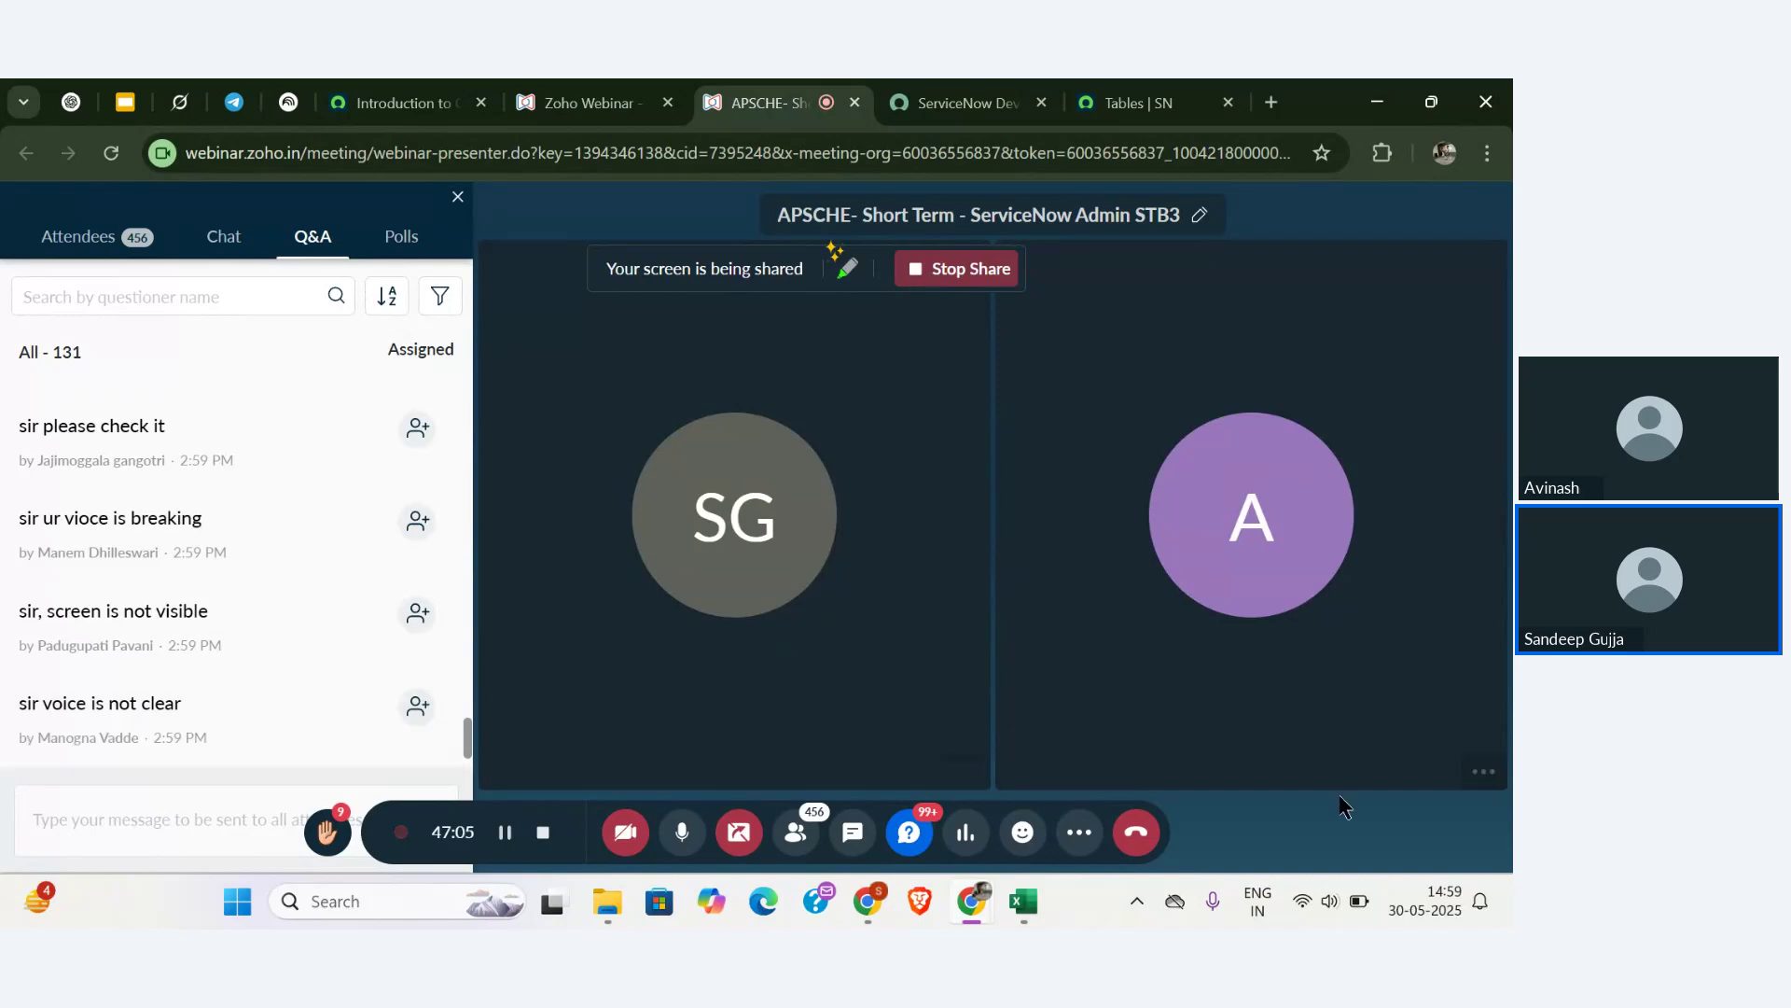
pyautogui.click(1301, 903)
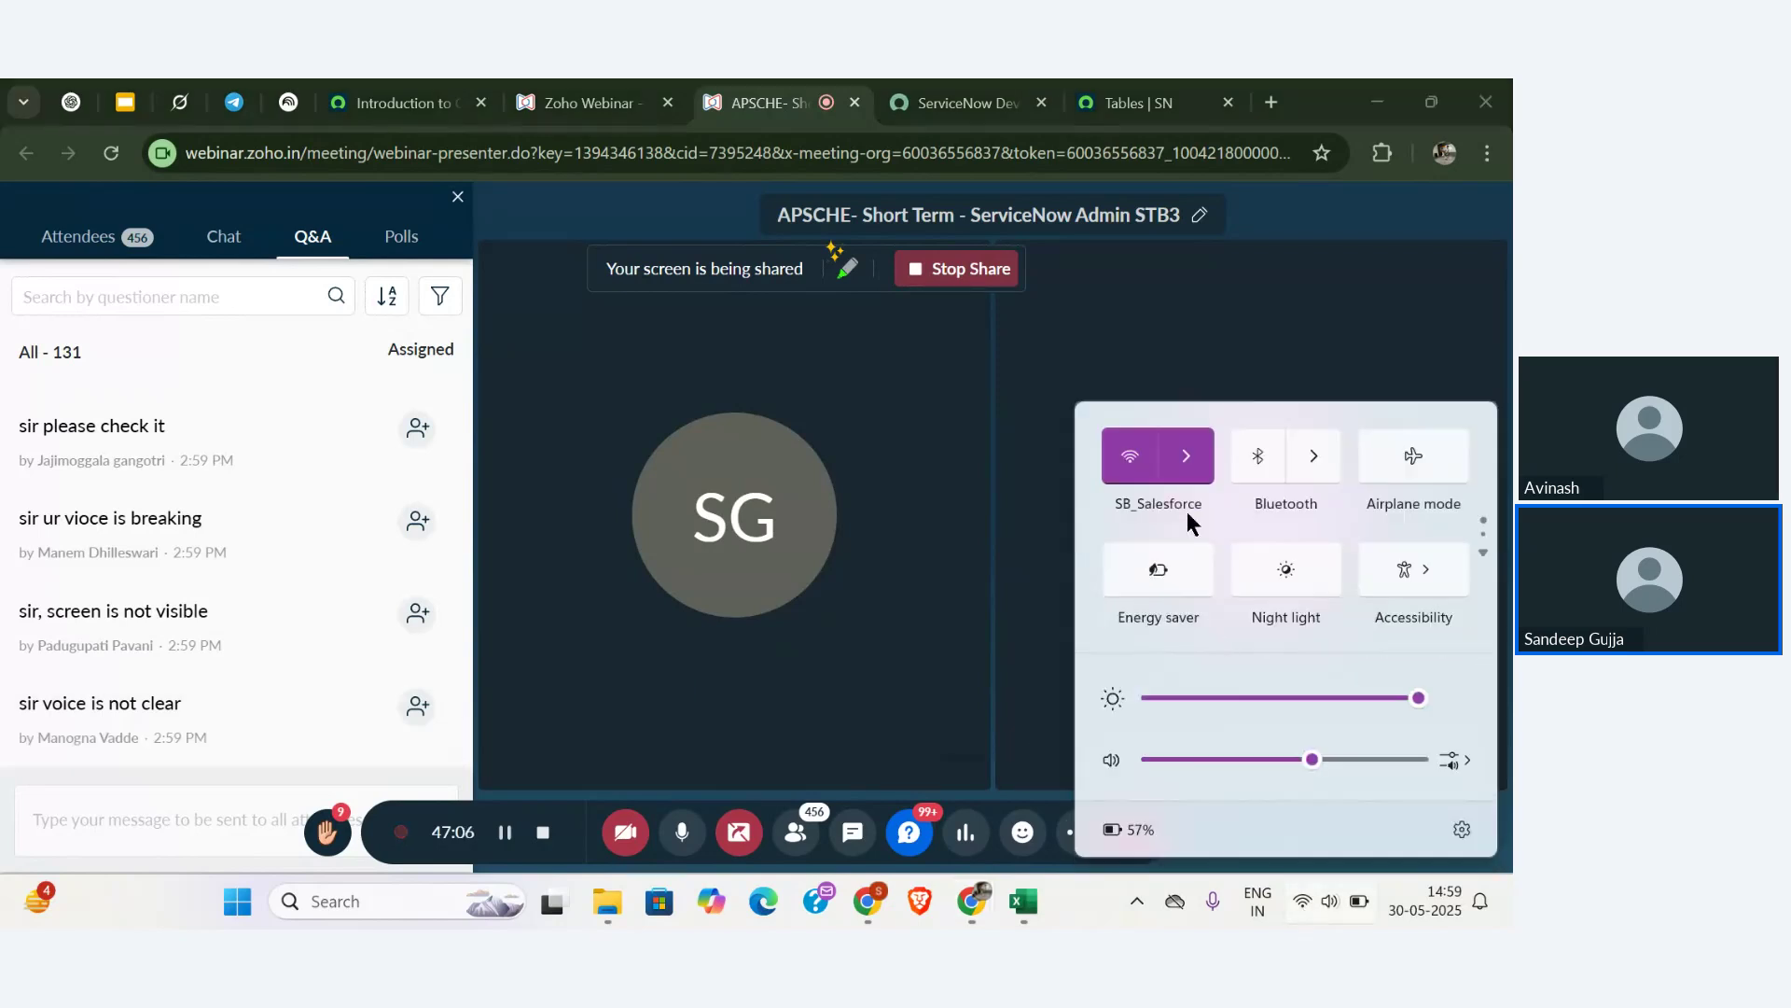
pyautogui.click(1186, 456)
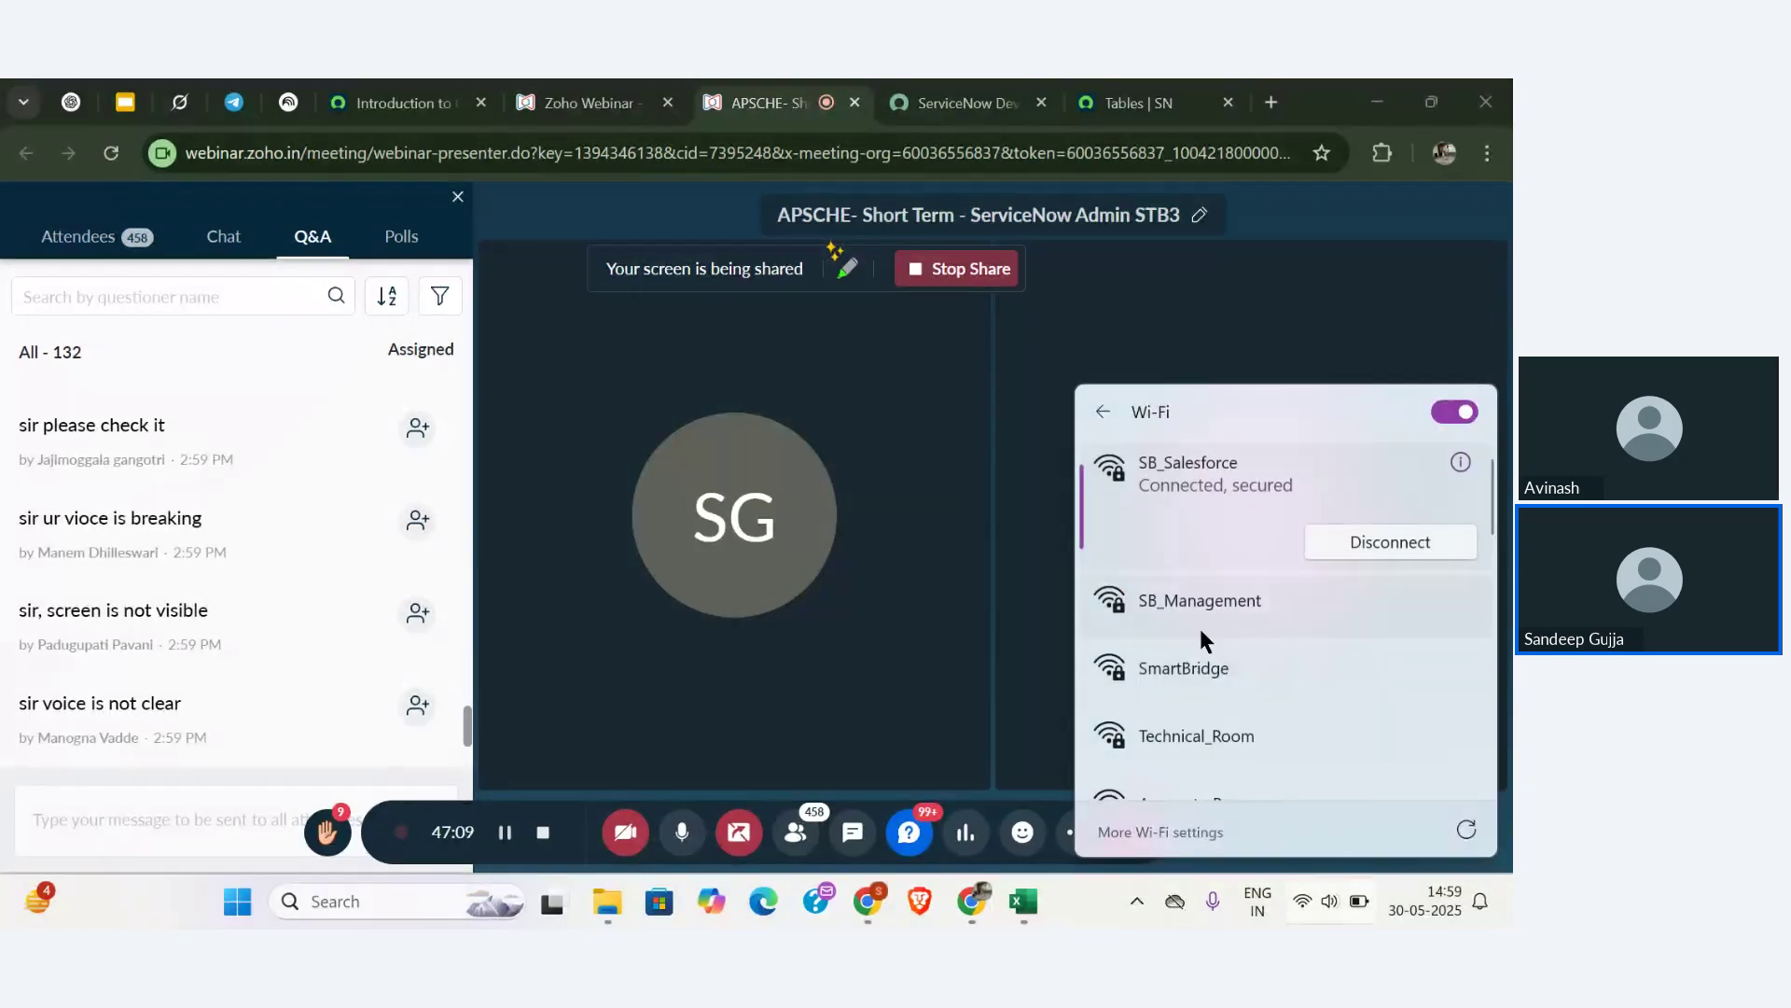
pyautogui.scroll(-2, 1200, 627)
pyautogui.scroll(-1, 1194, 584)
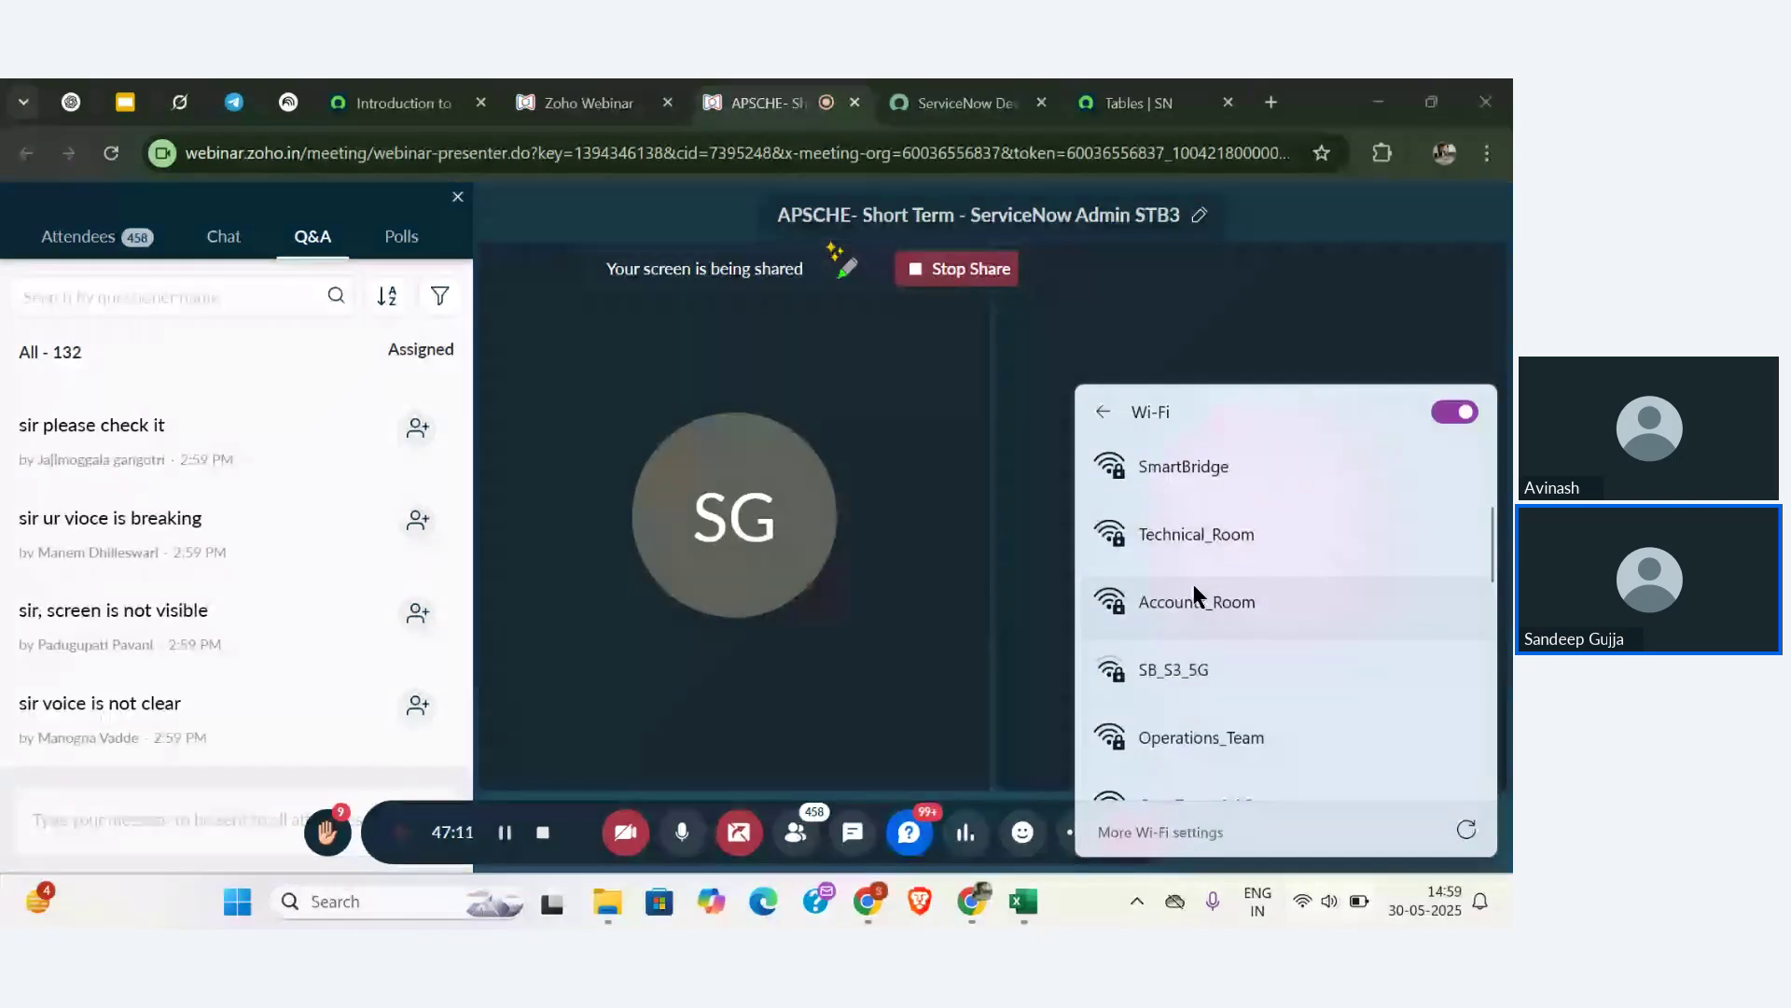
pyautogui.scroll(-3, 1192, 668)
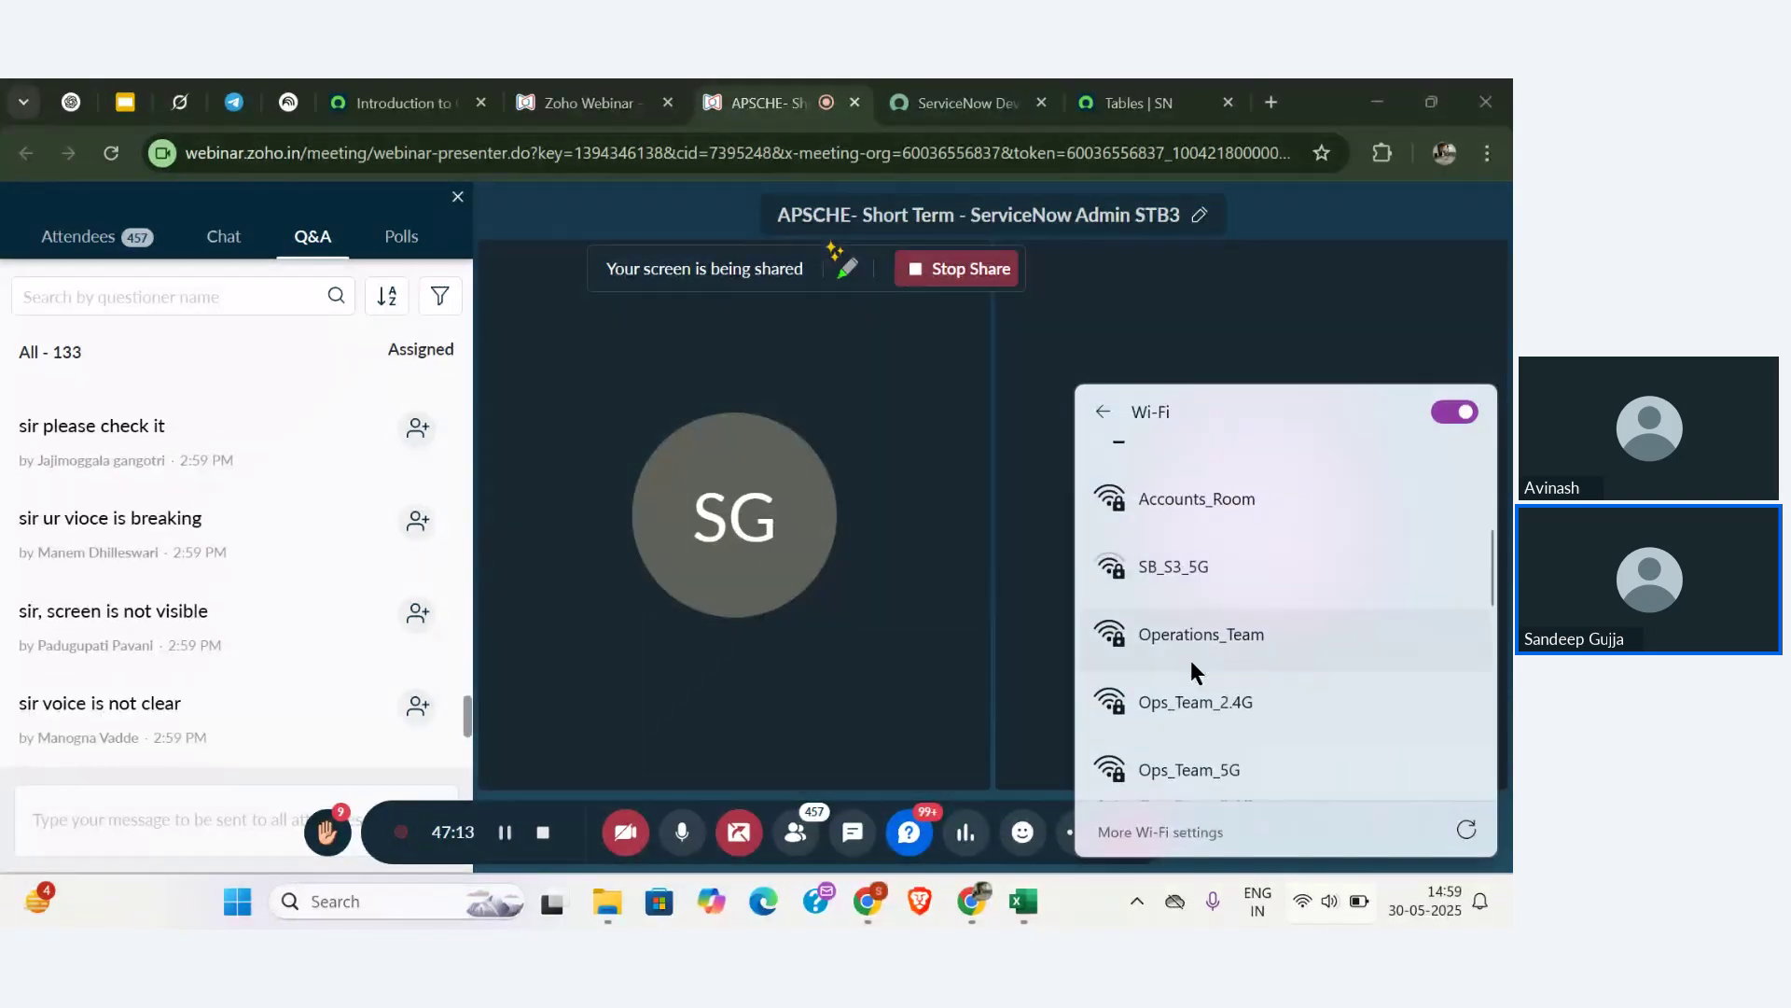
pyautogui.click(1190, 665)
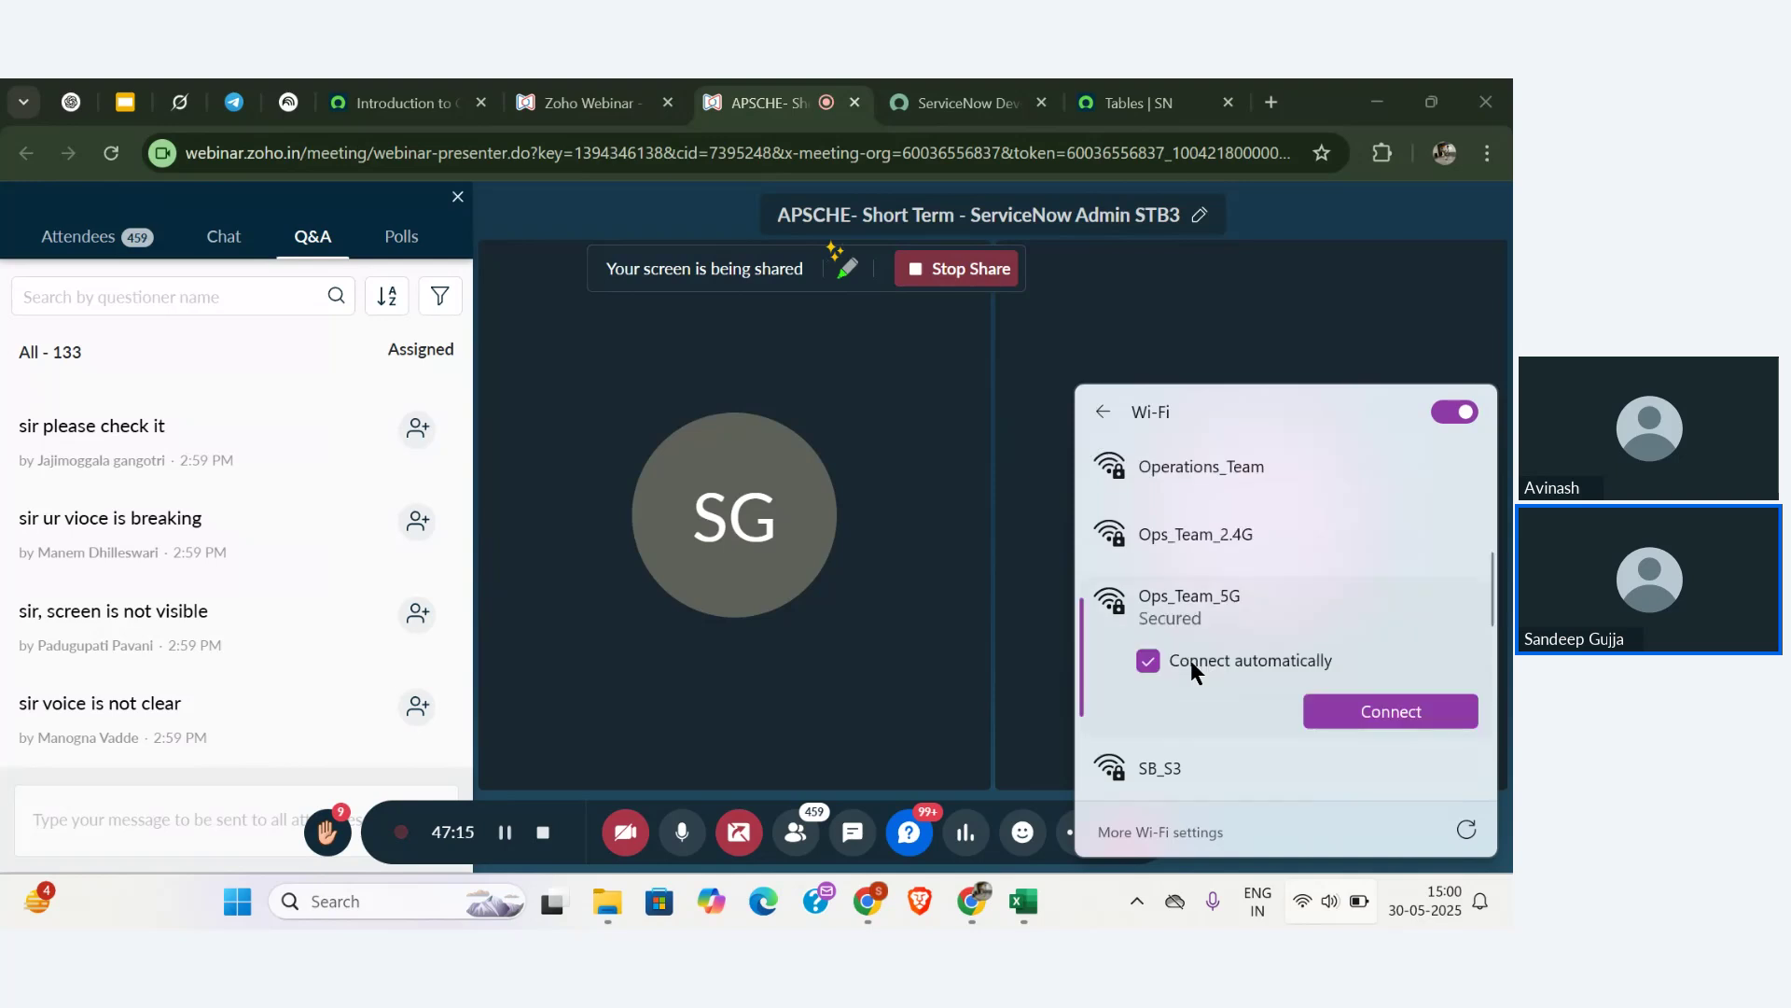
pyautogui.click(1362, 714)
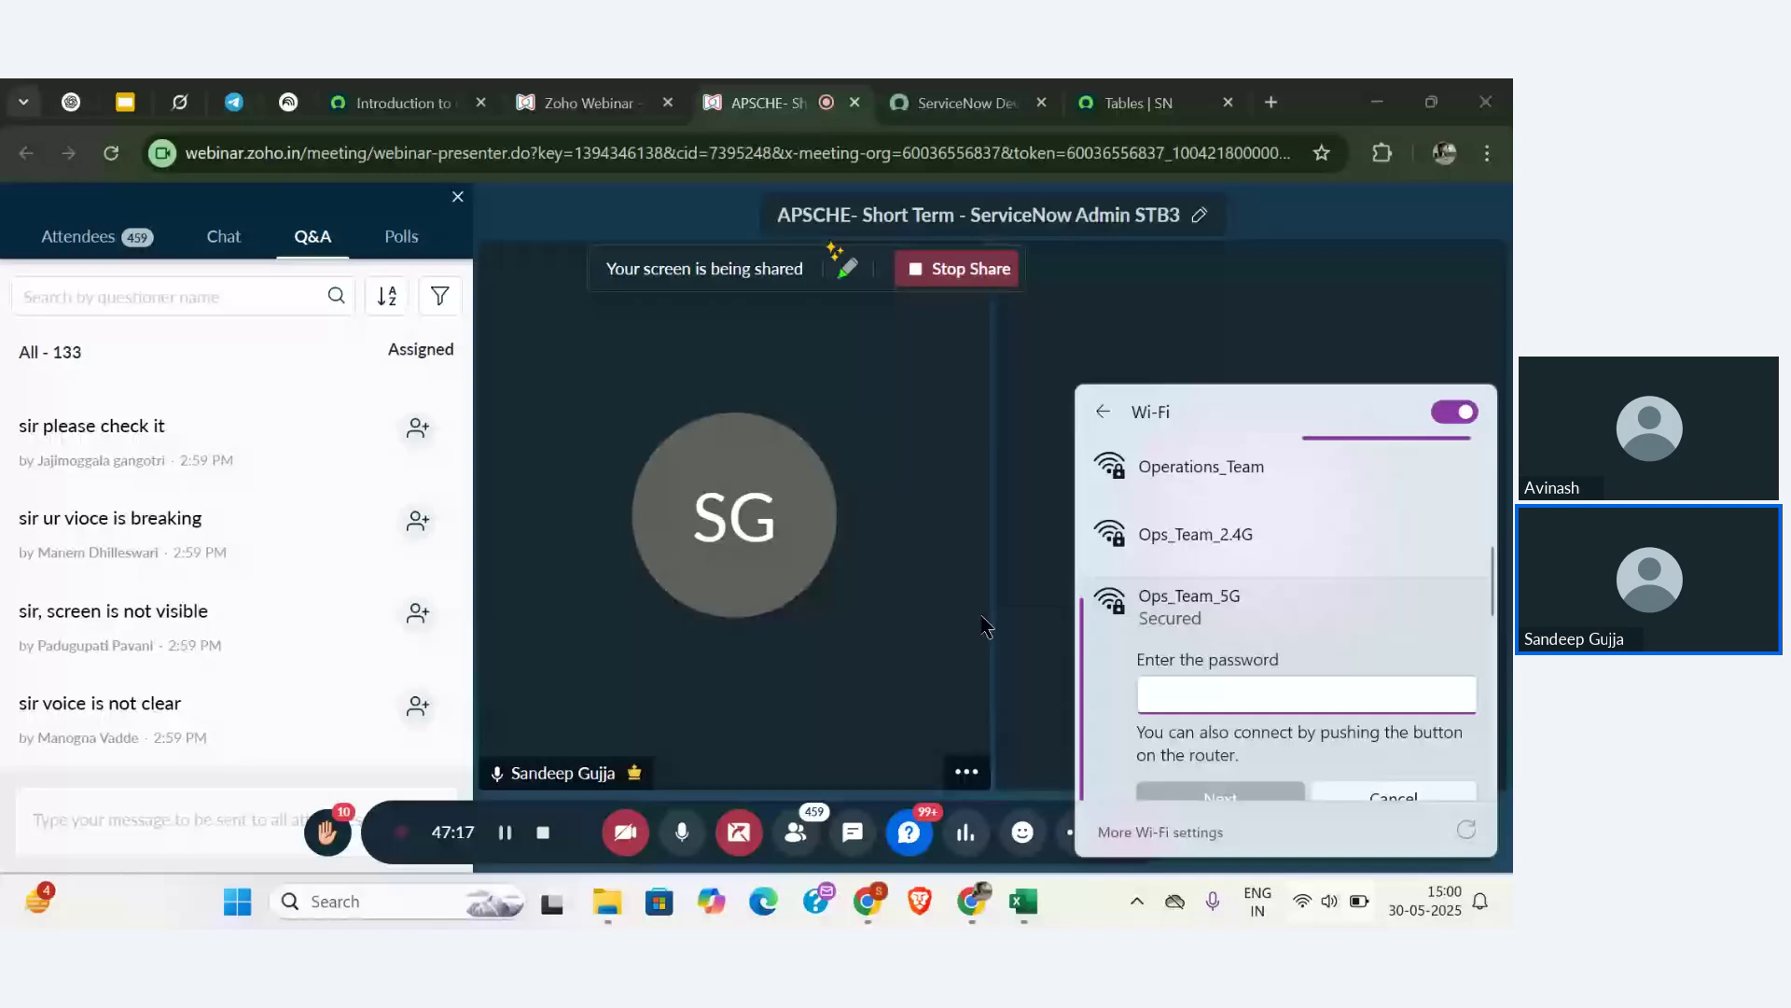
pyautogui.click(736, 547)
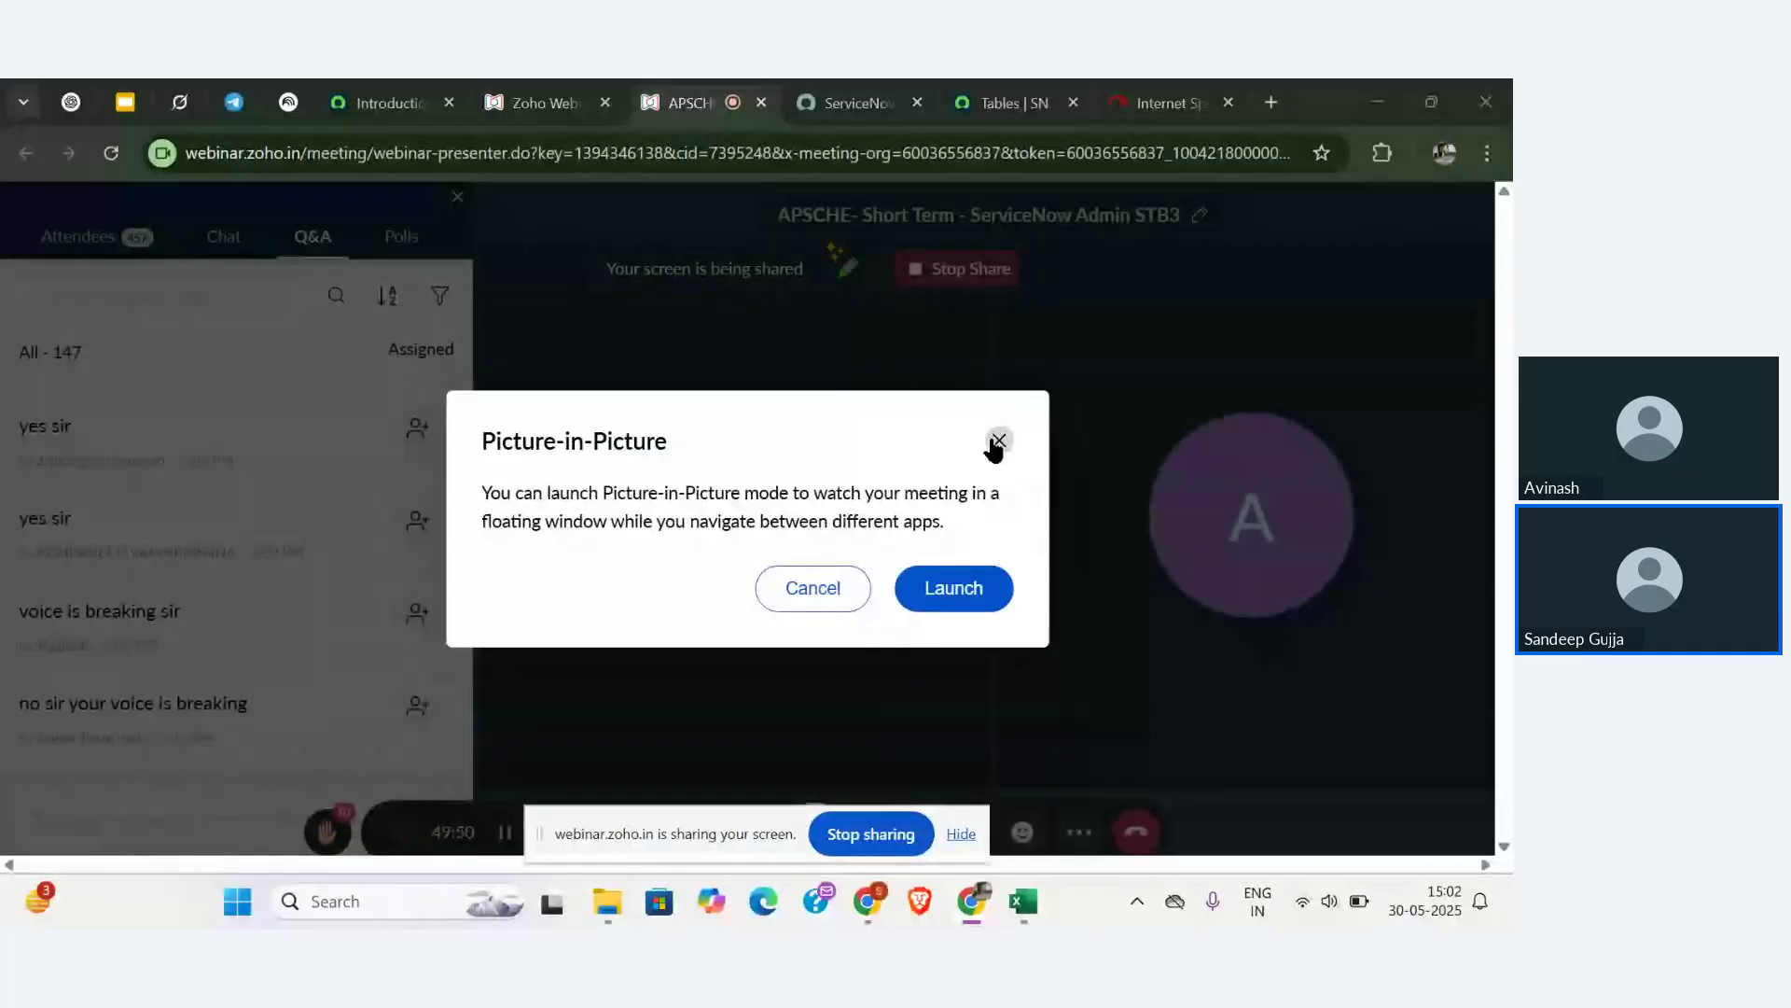
# - Close the Picture-in-Picture prompt and hide the screen-sharing notice
pyautogui.click(998, 441)
pyautogui.click(960, 834)
pyautogui.scroll(-1, 256, 620)
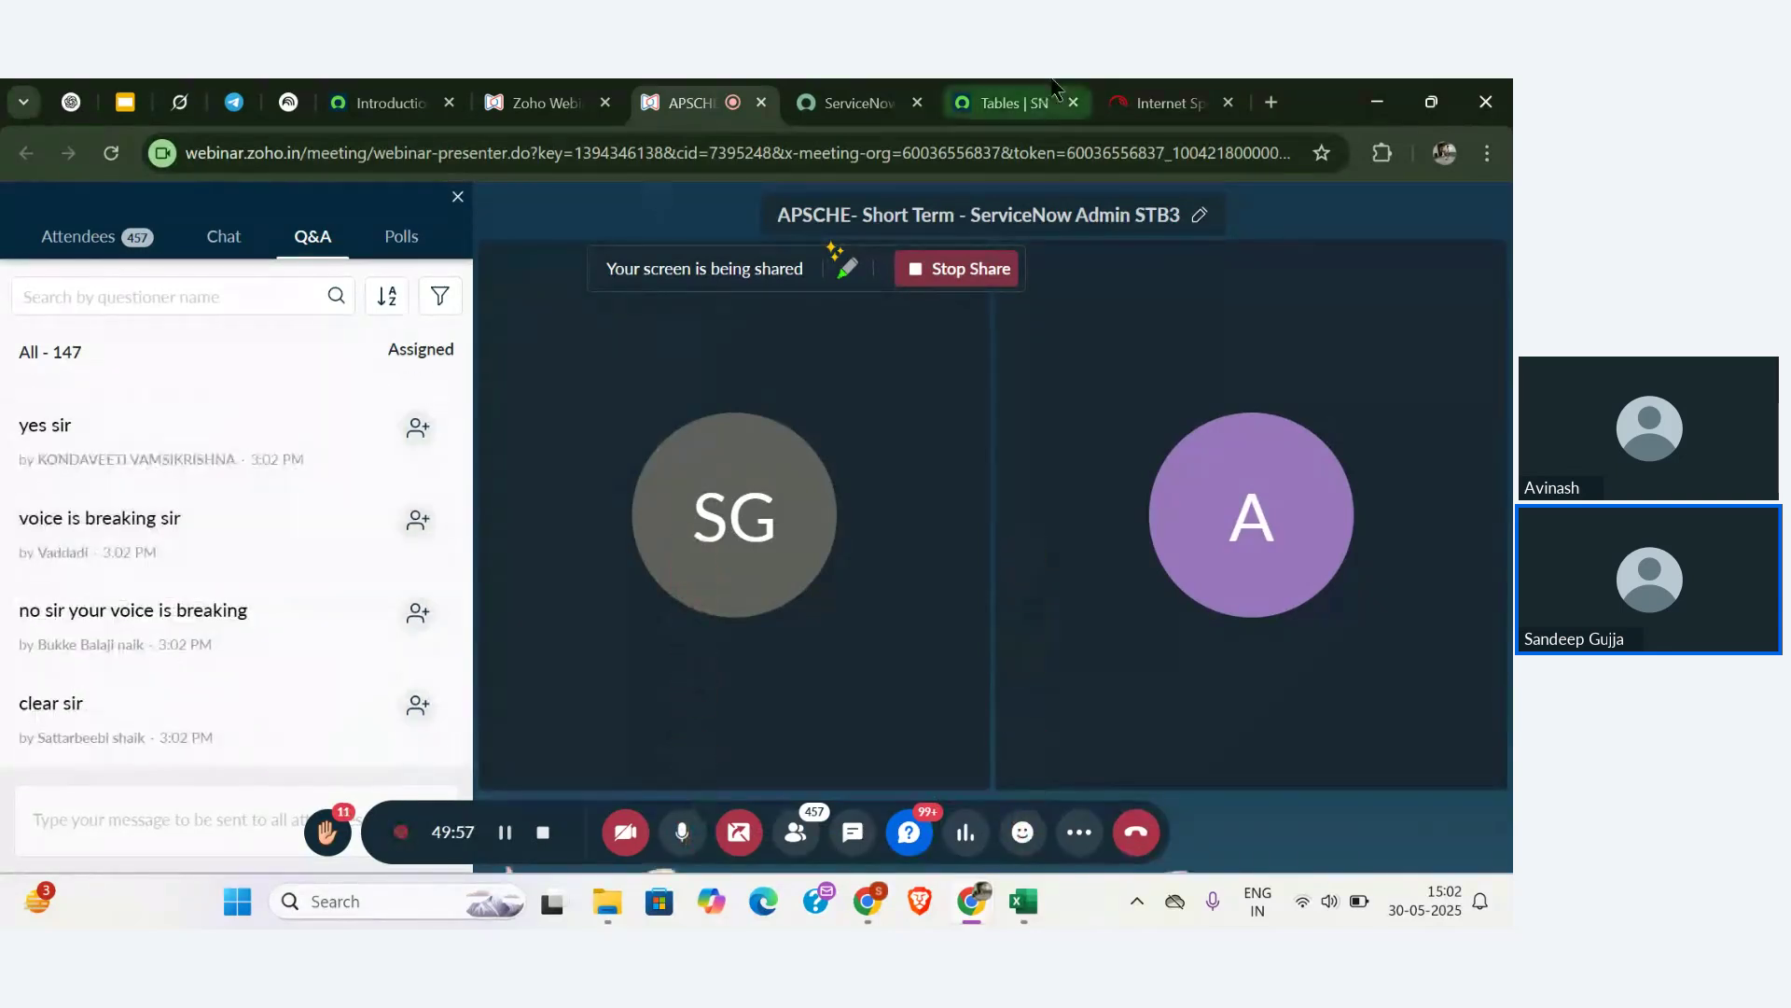
# - Check the fast.com speed test, then go back to the webinar's Q&A list
pyautogui.click(1119, 93)
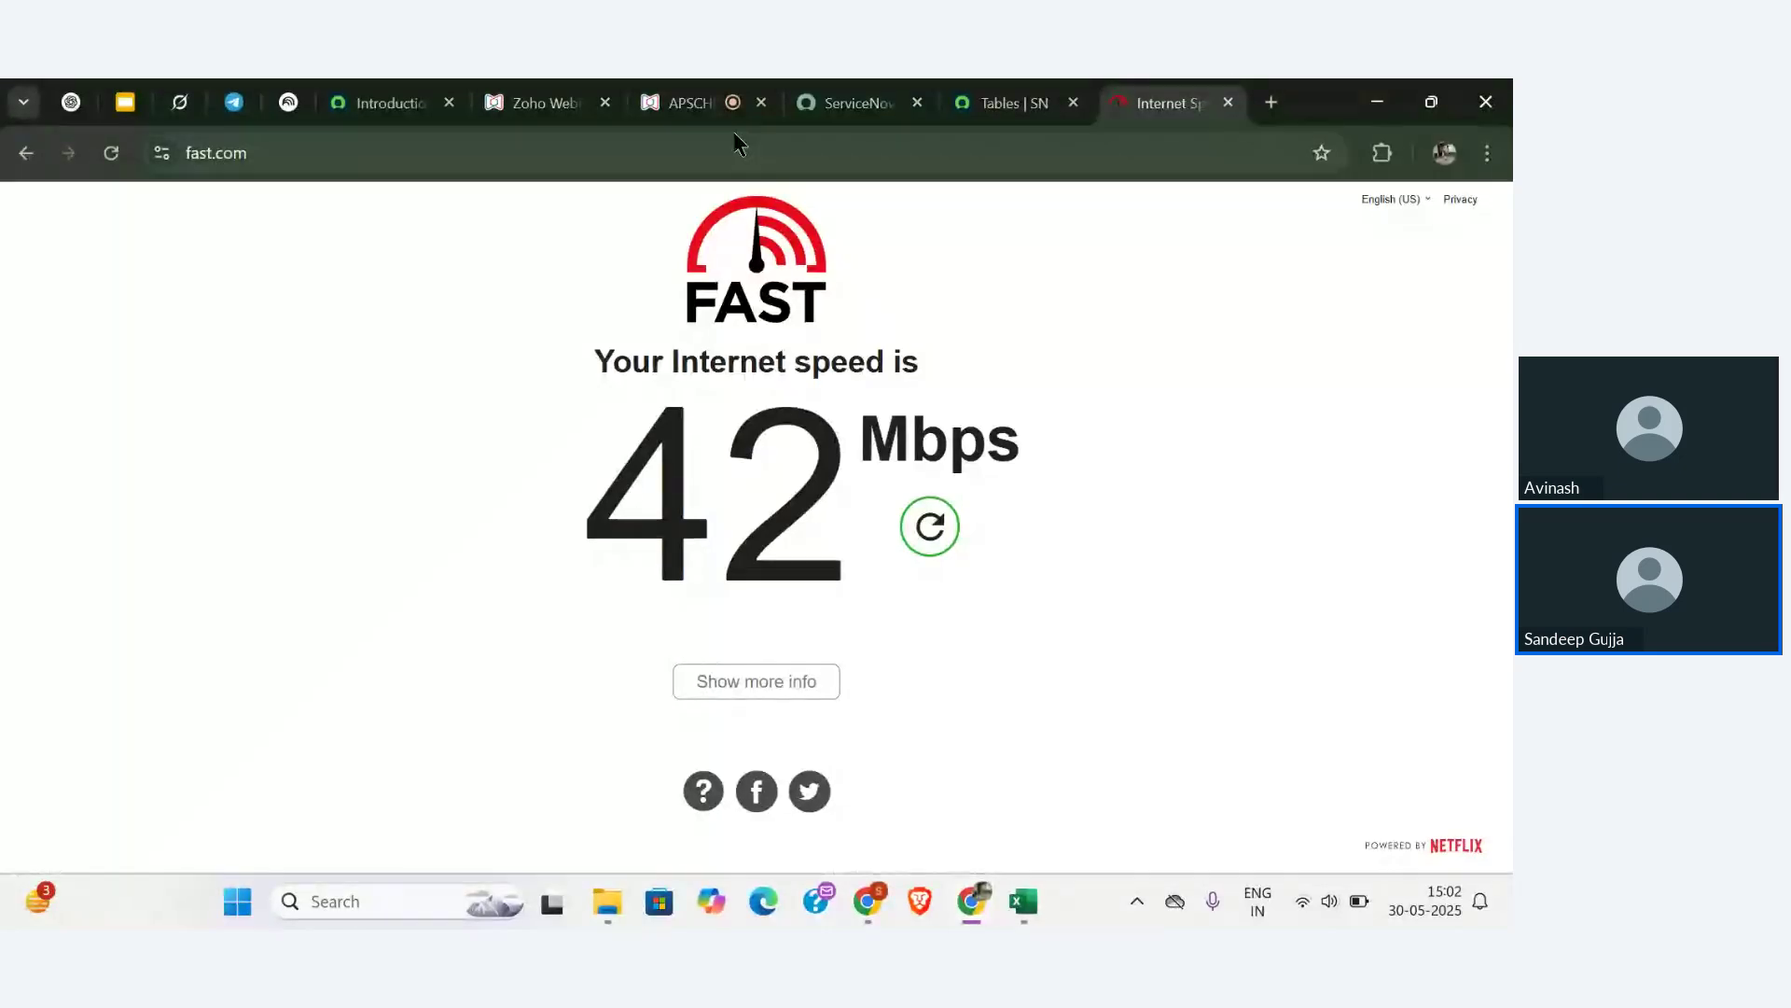
pyautogui.click(705, 108)
pyautogui.moveTo(336, 572)
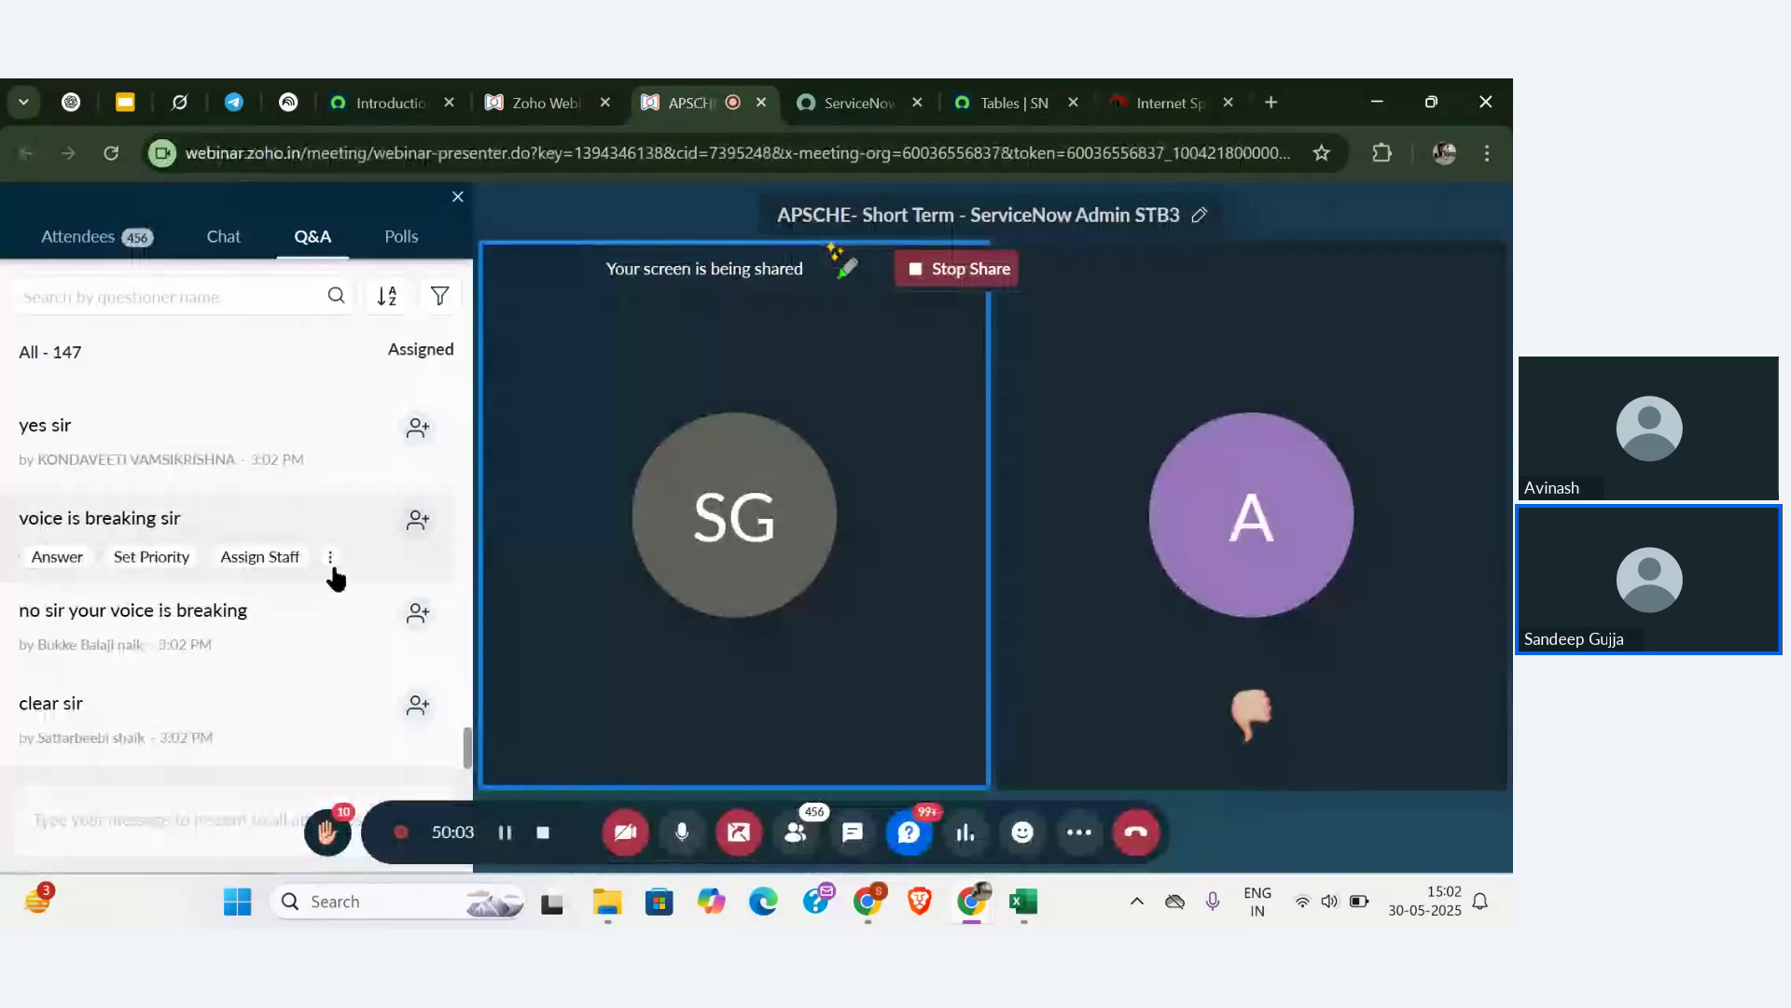
pyautogui.scroll(-3, 336, 572)
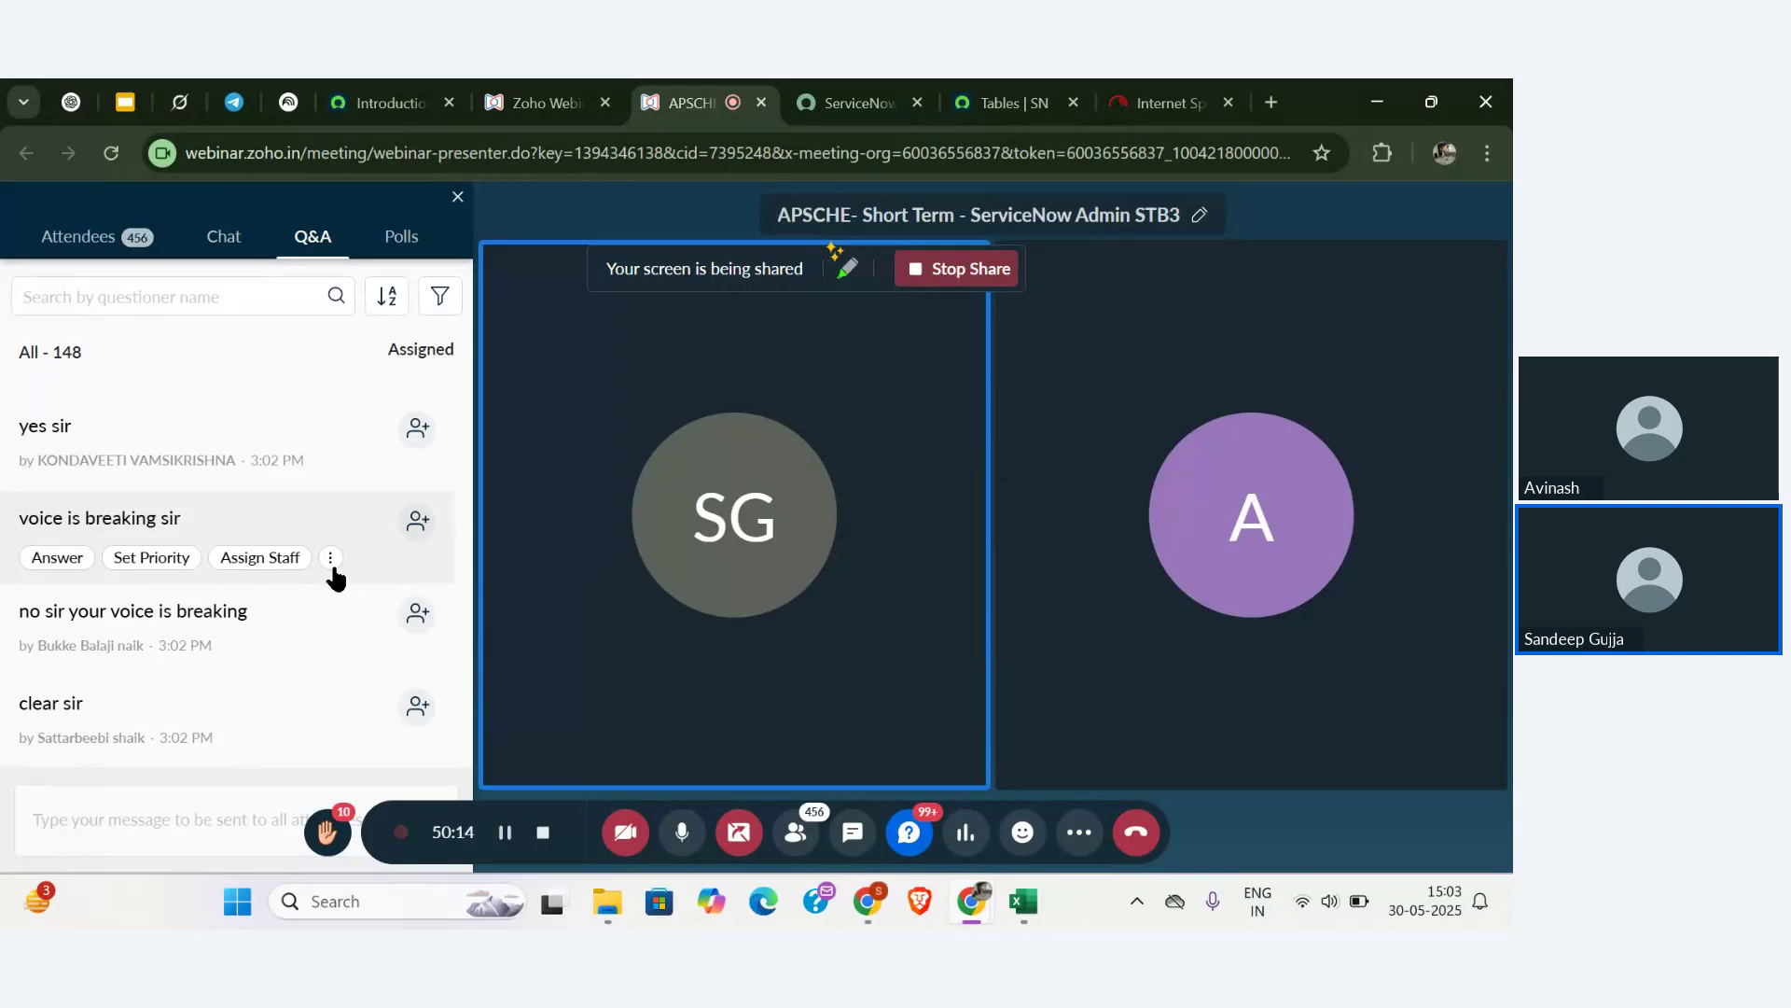
pyautogui.scroll(-1, 334, 578)
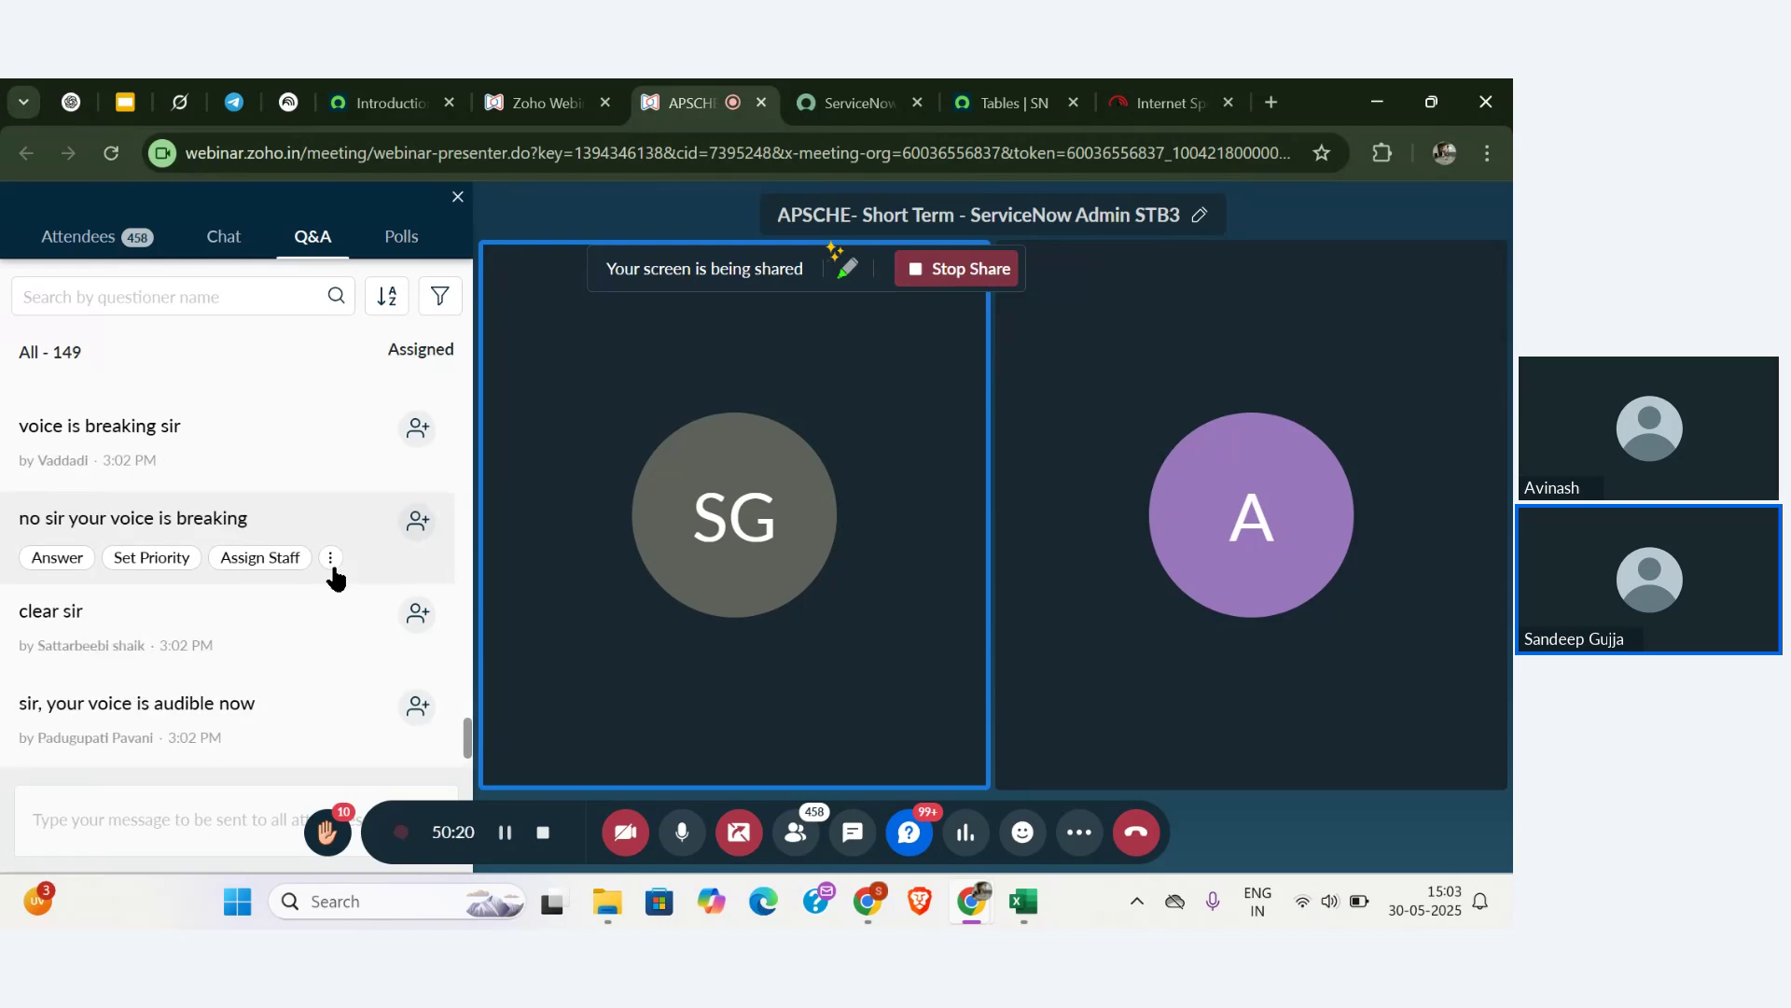
pyautogui.scroll(-1, 334, 578)
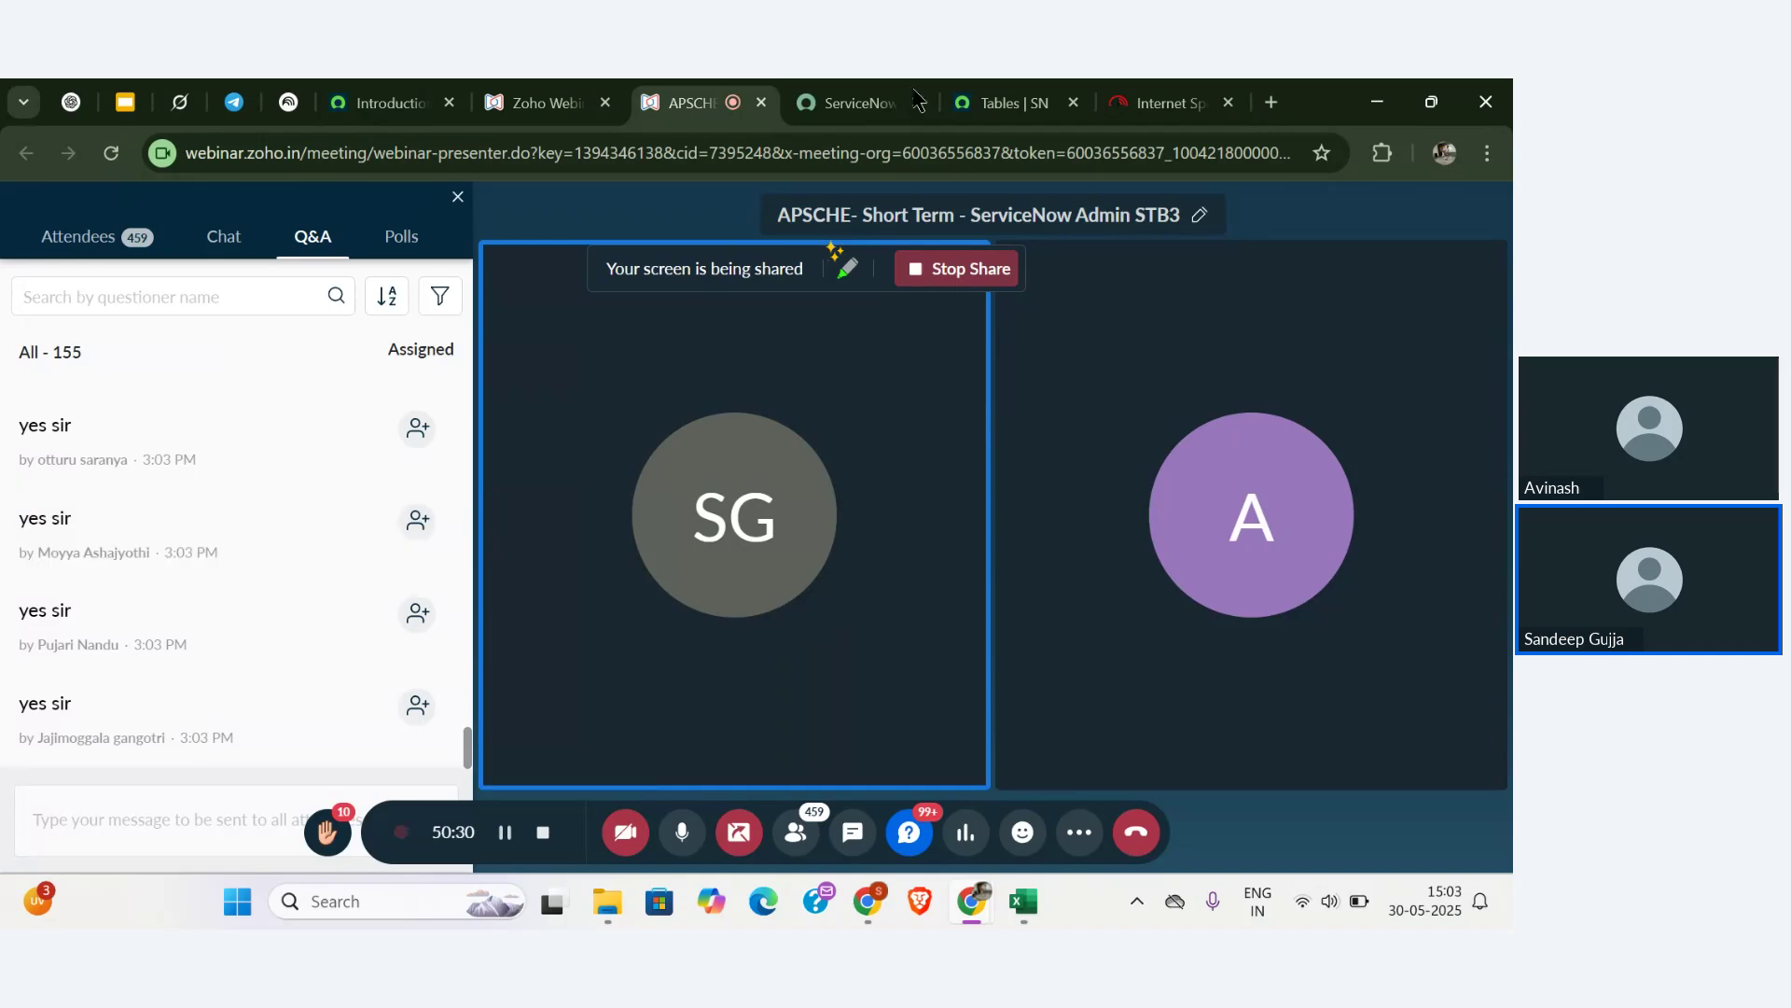
# - Open the Student (u_student) table record from the Tables list filtered on student
pyautogui.click(1006, 102)
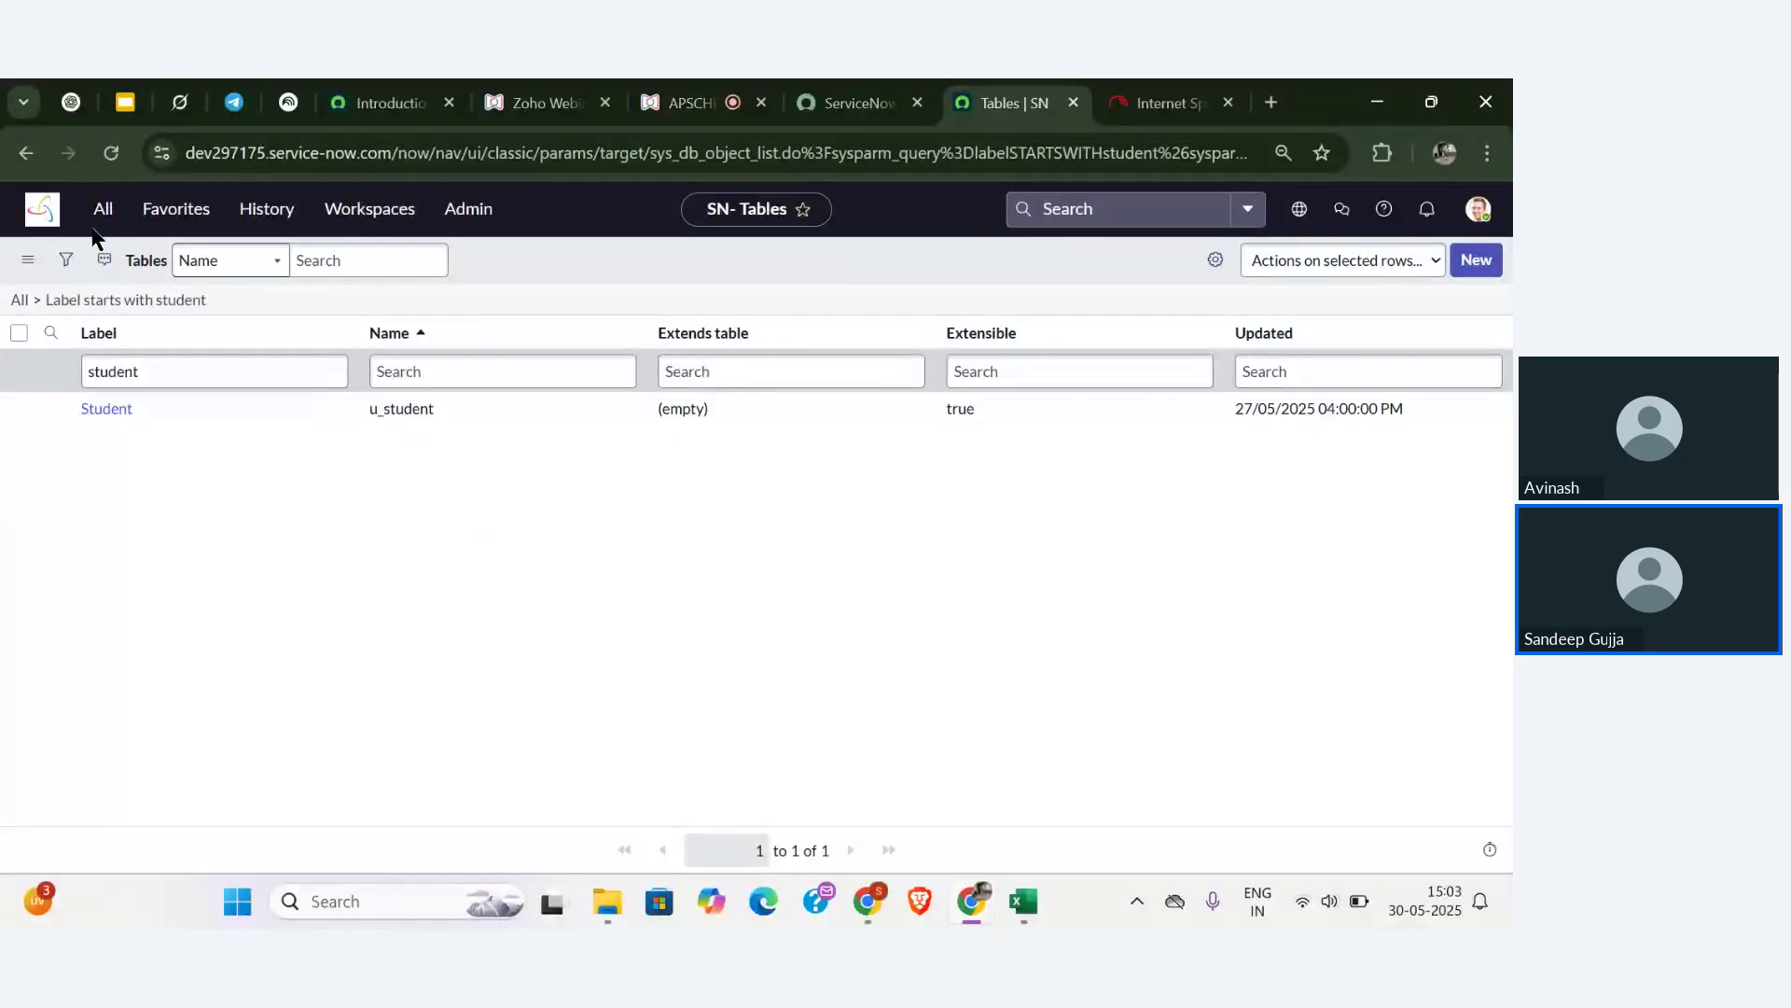
pyautogui.click(103, 214)
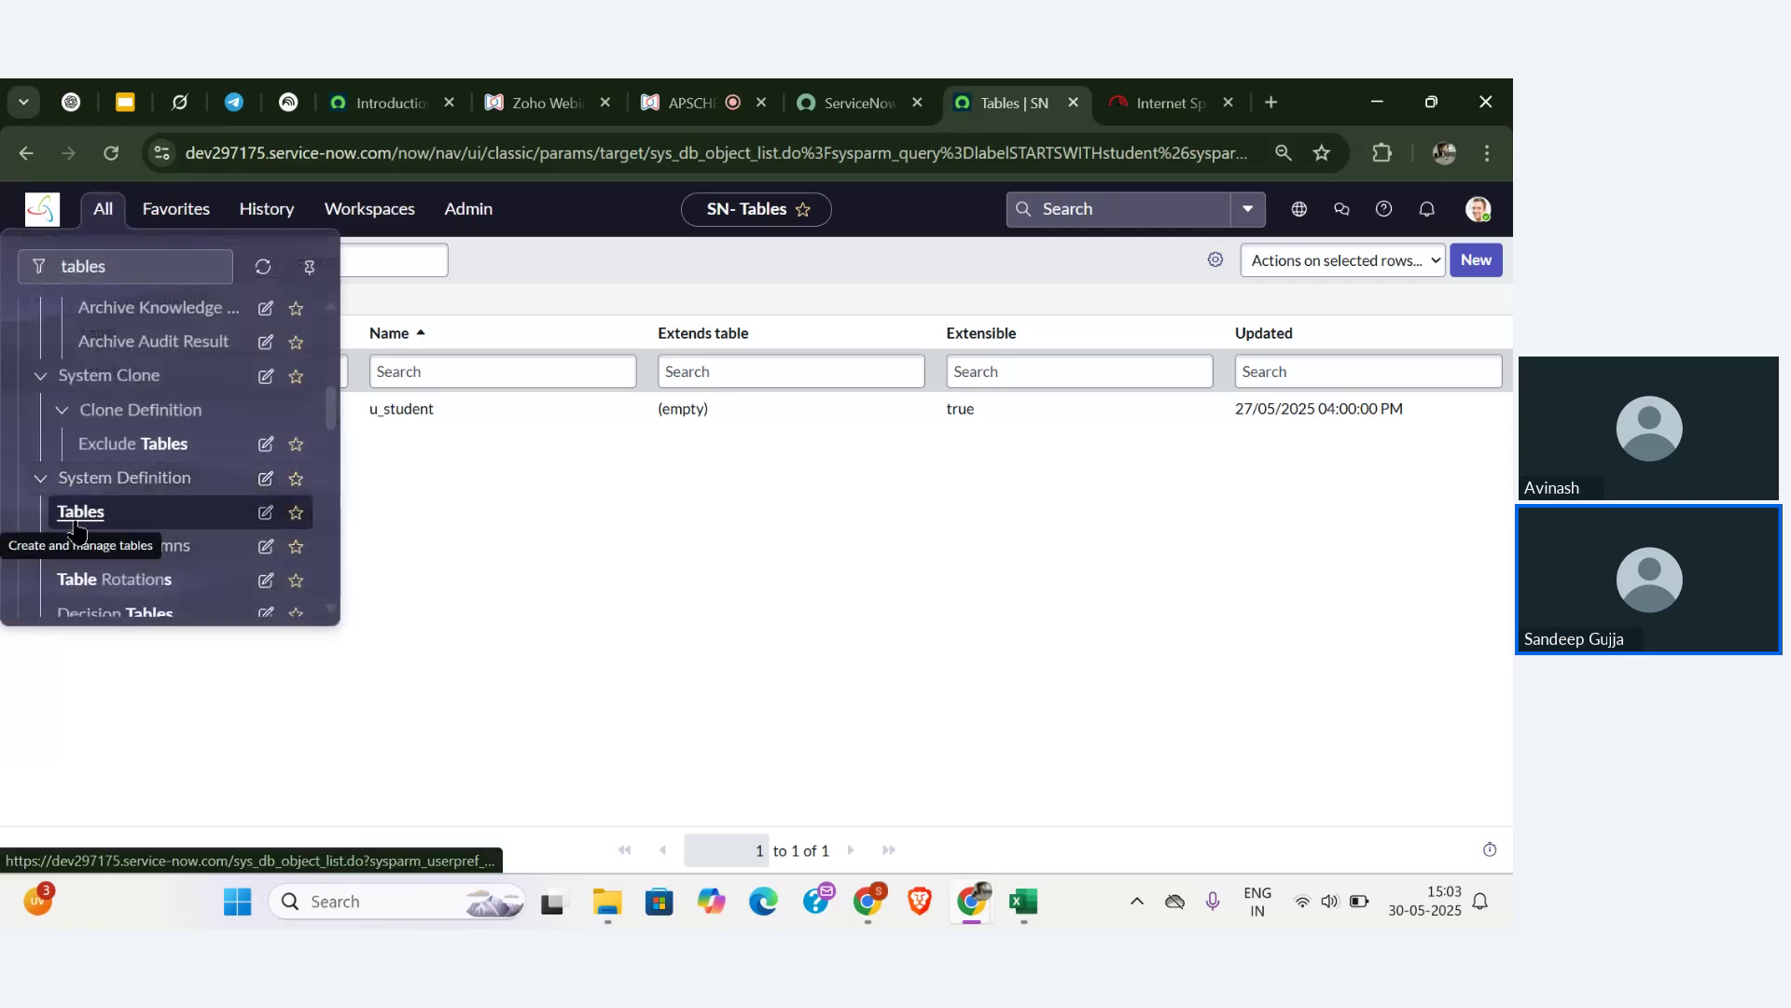
pyautogui.click(495, 481)
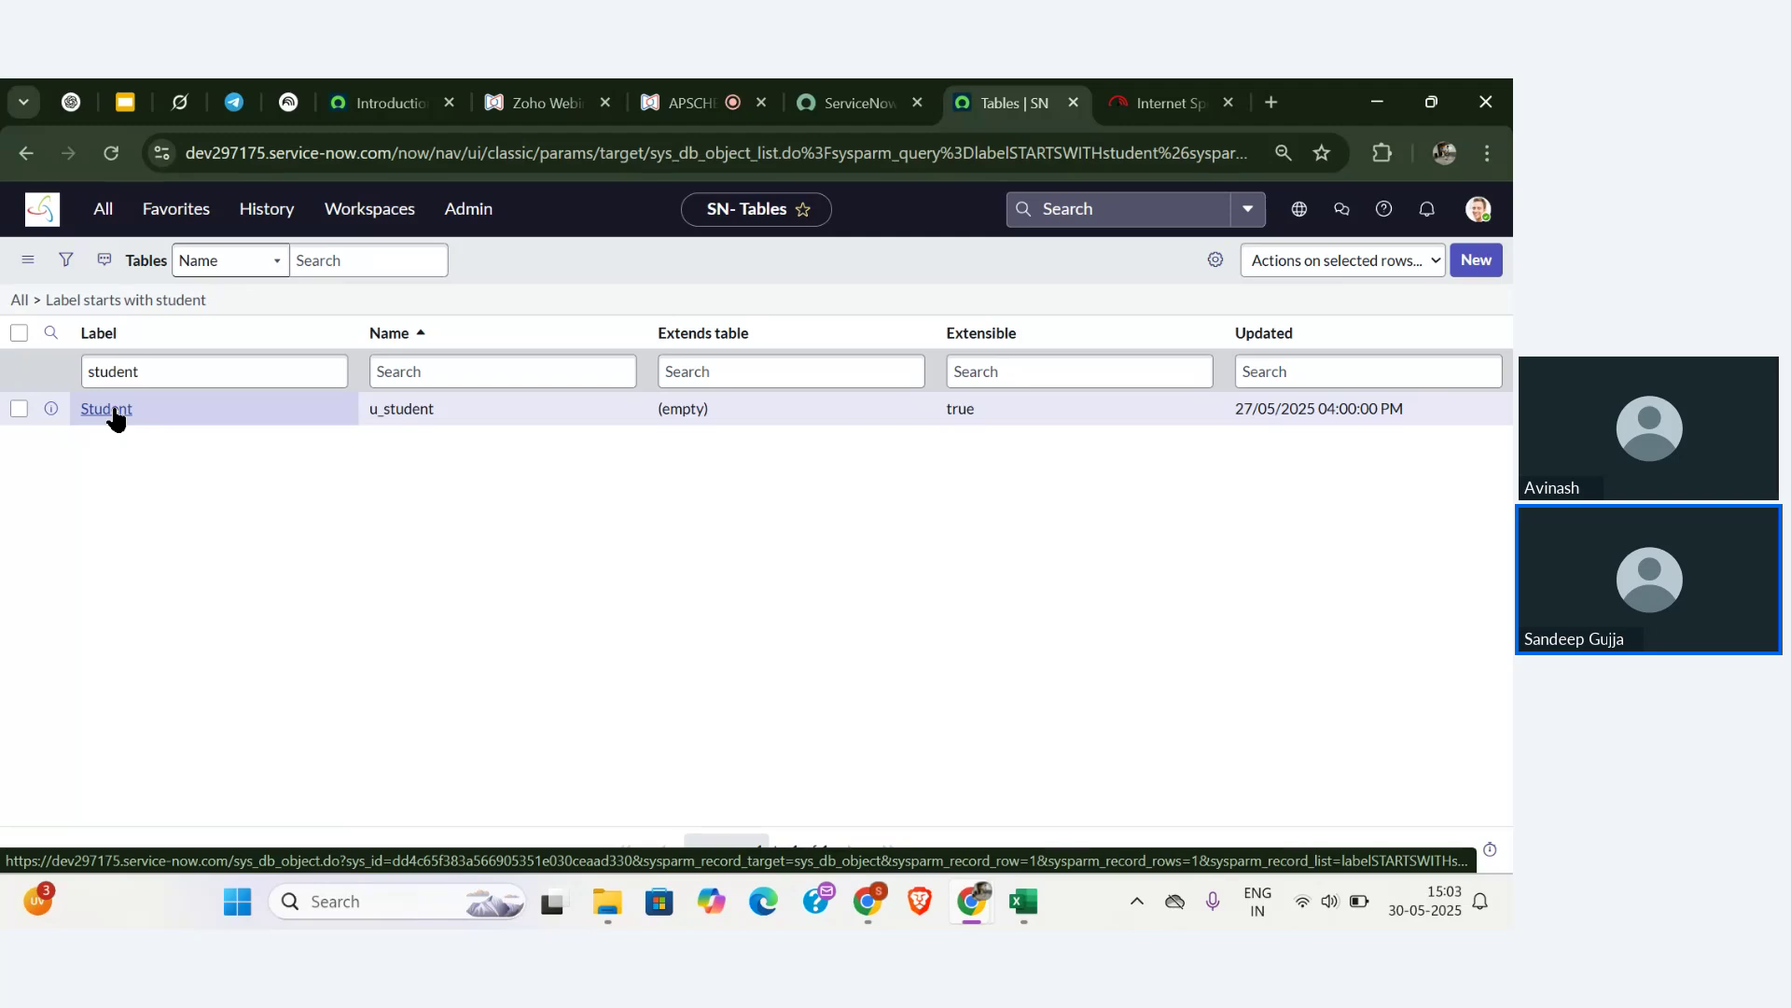
pyautogui.click(115, 416)
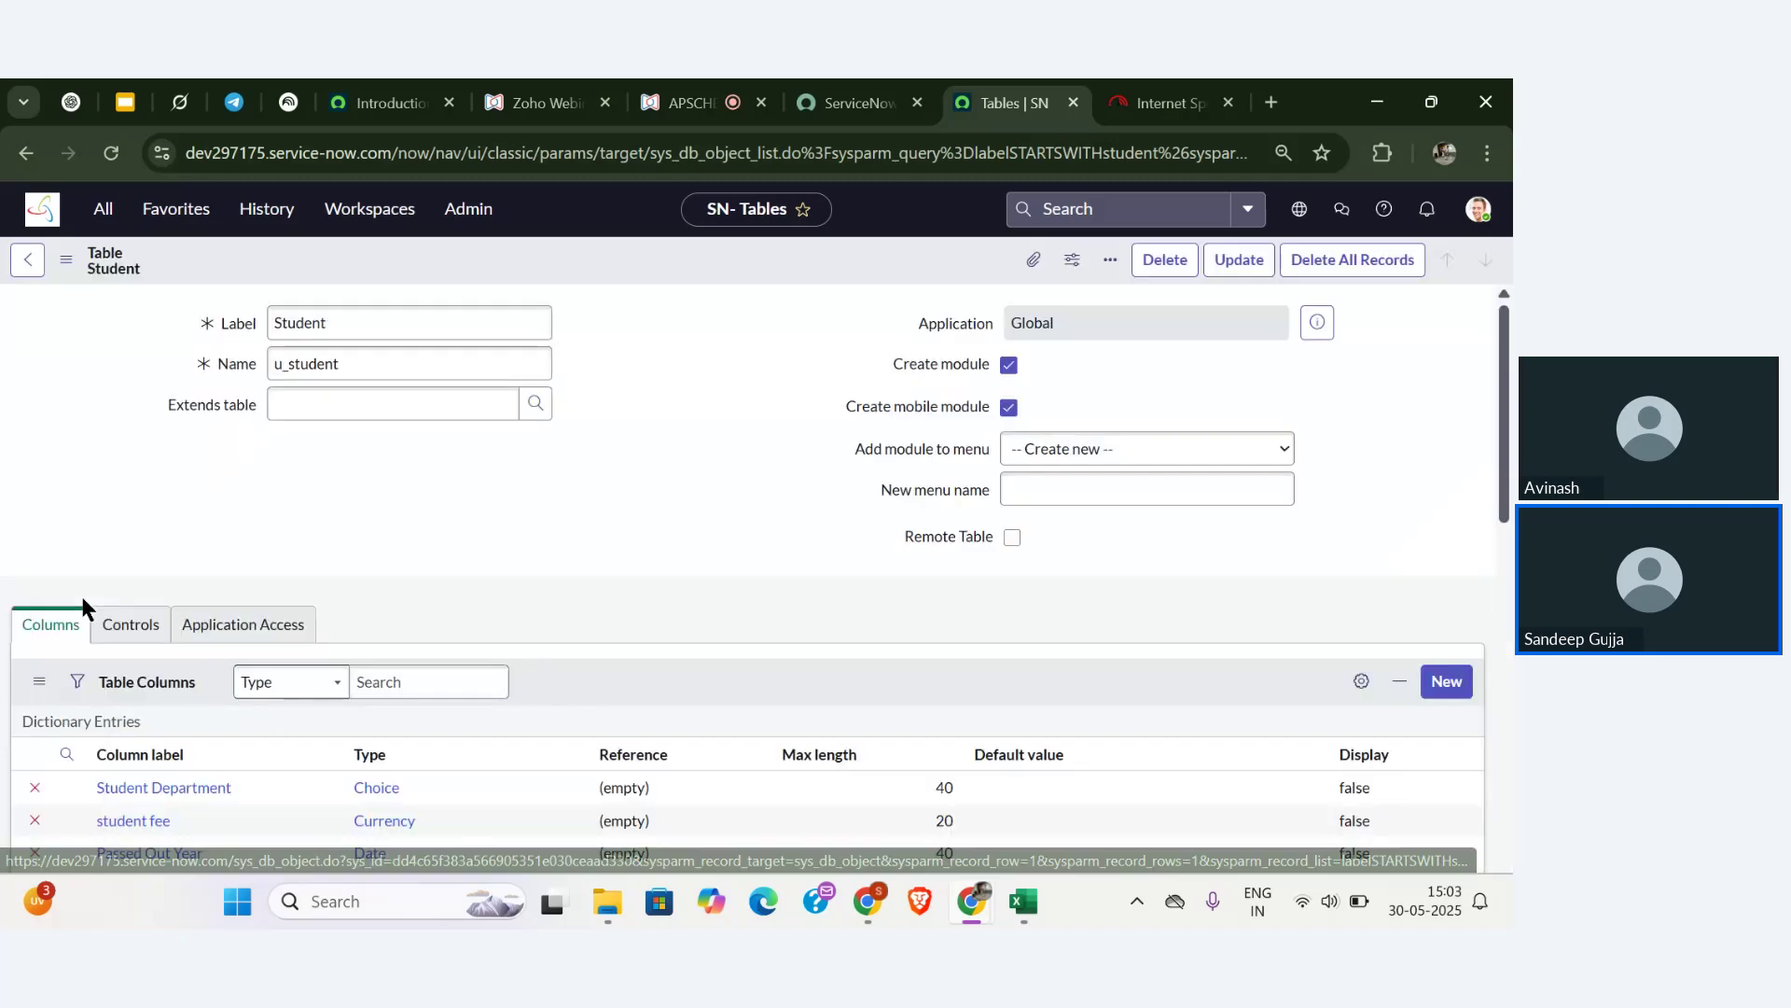
# - Check the Student table's Controls tab and its u_student_user role, then return to the Tables list
pyautogui.scroll(-2, 182, 515)
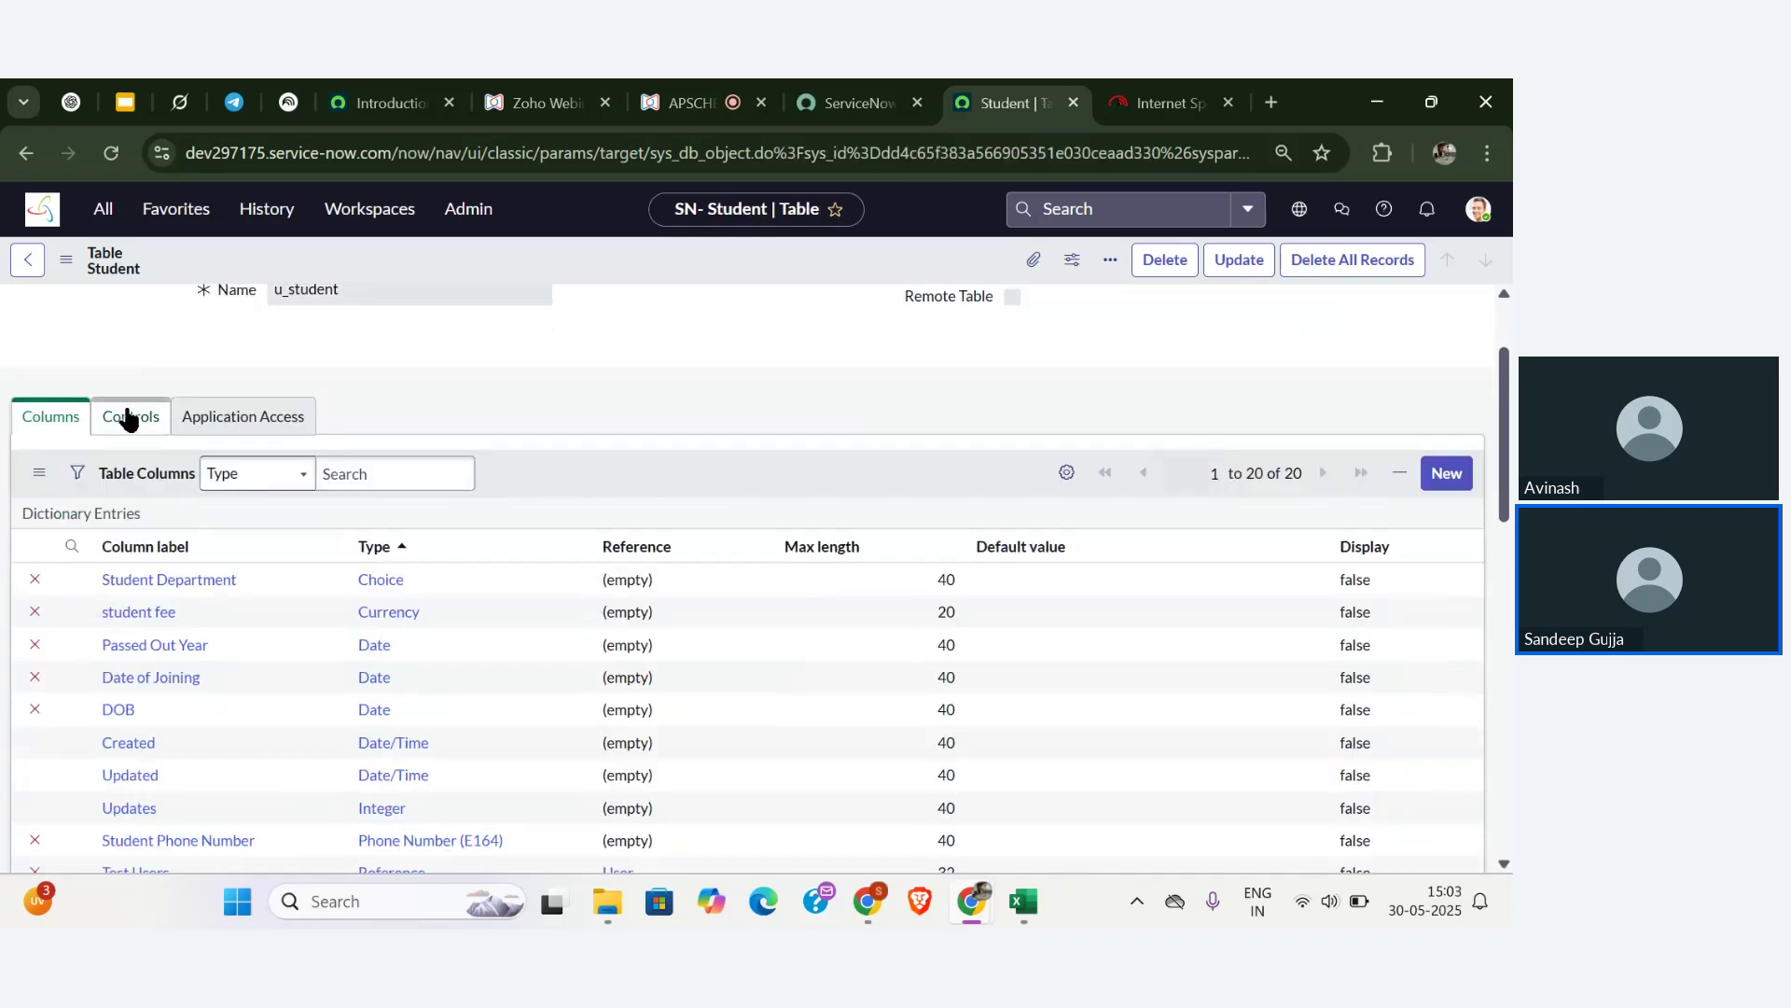
pyautogui.scroll(2, 127, 322)
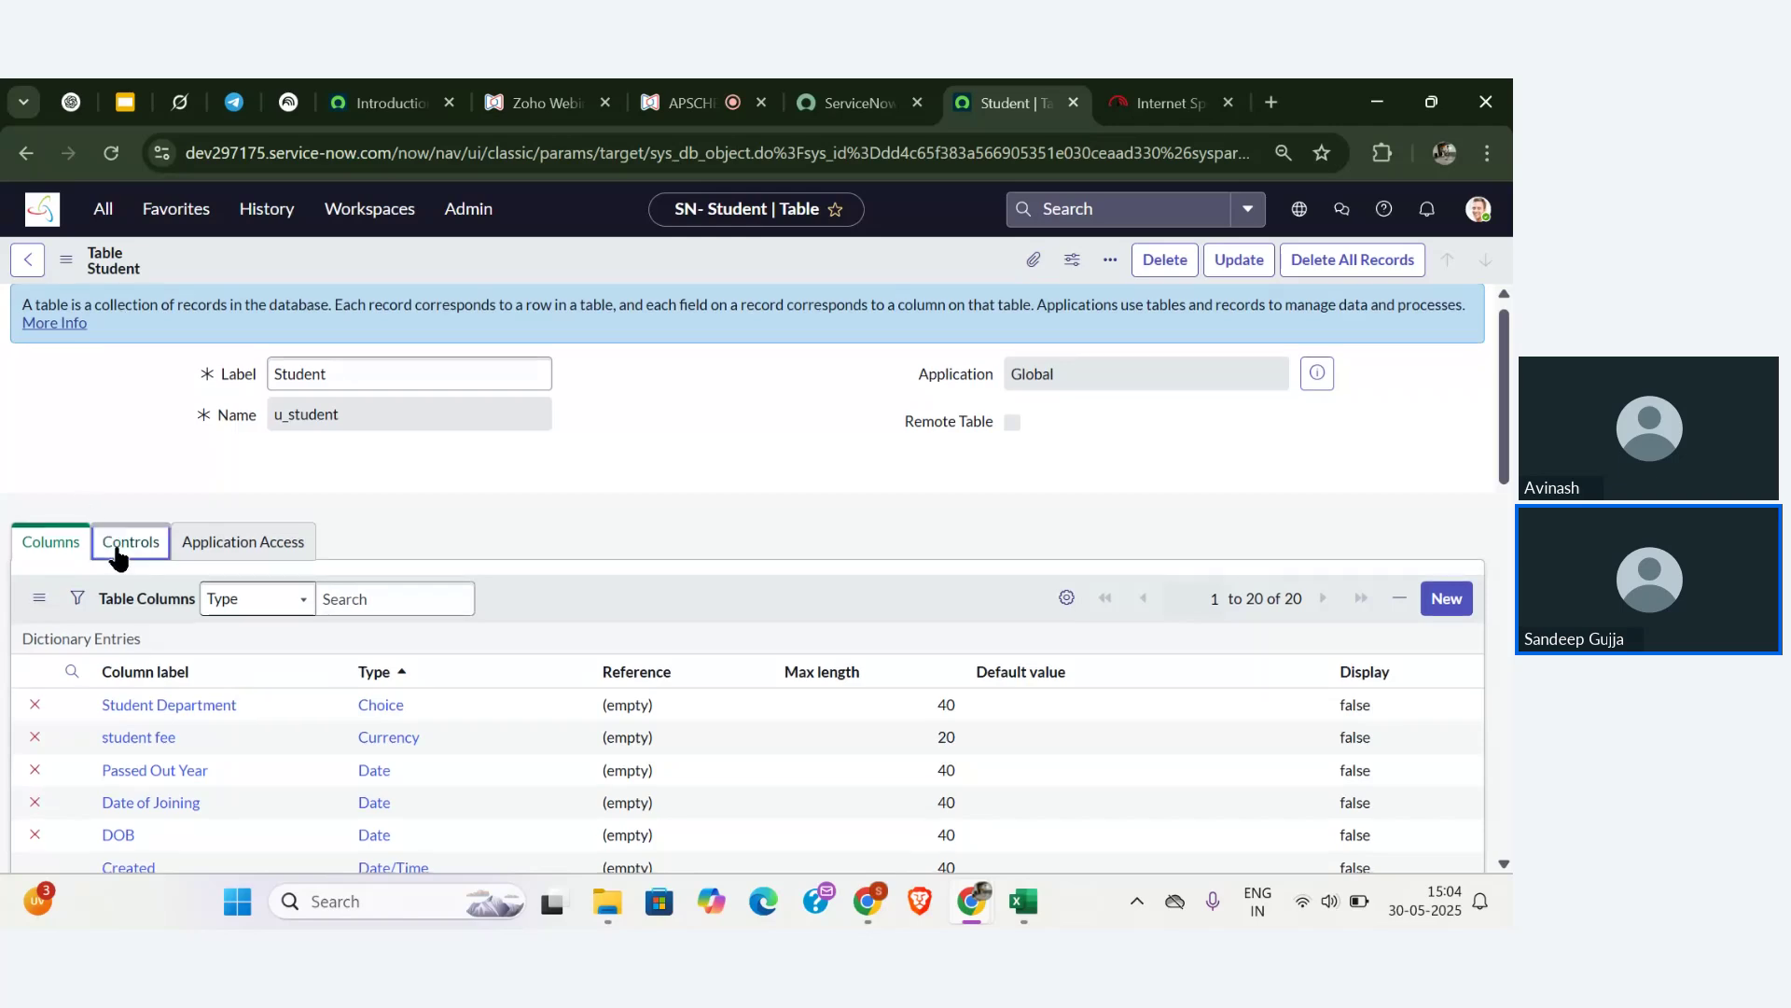
pyautogui.click(121, 549)
pyautogui.scroll(-1, 117, 557)
pyautogui.scroll(-1, 115, 547)
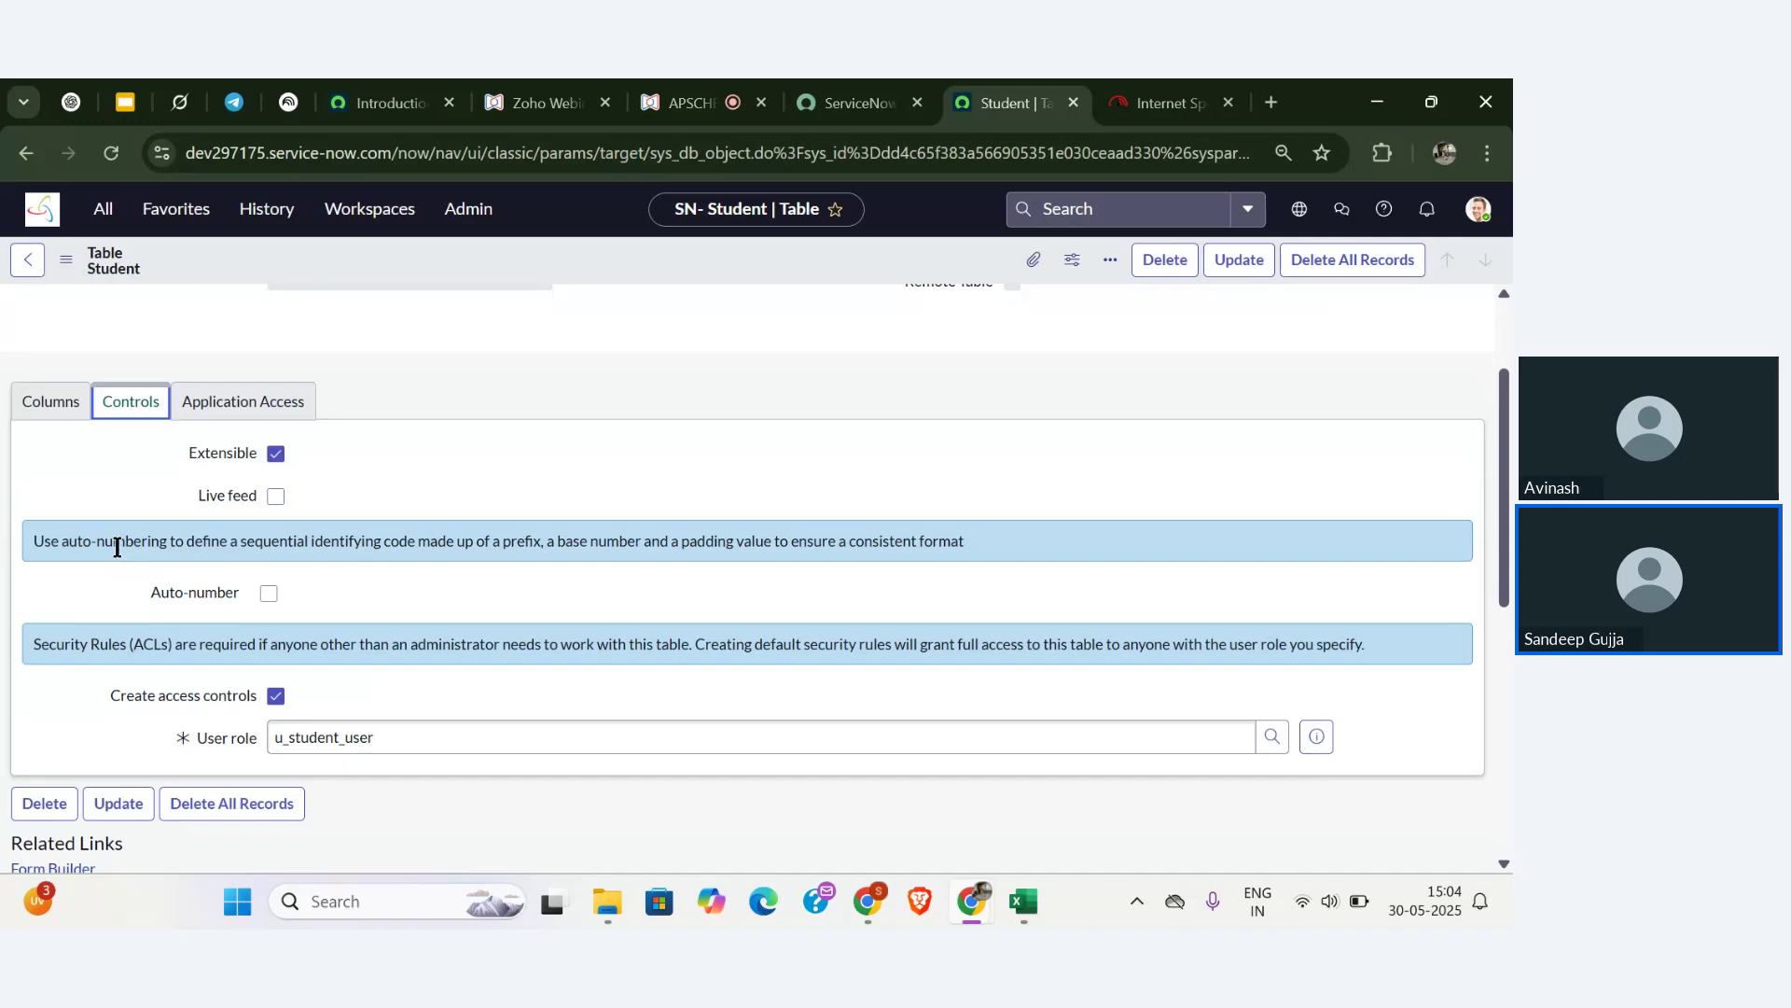
pyautogui.scroll(-2, 116, 546)
pyautogui.scroll(3, 116, 546)
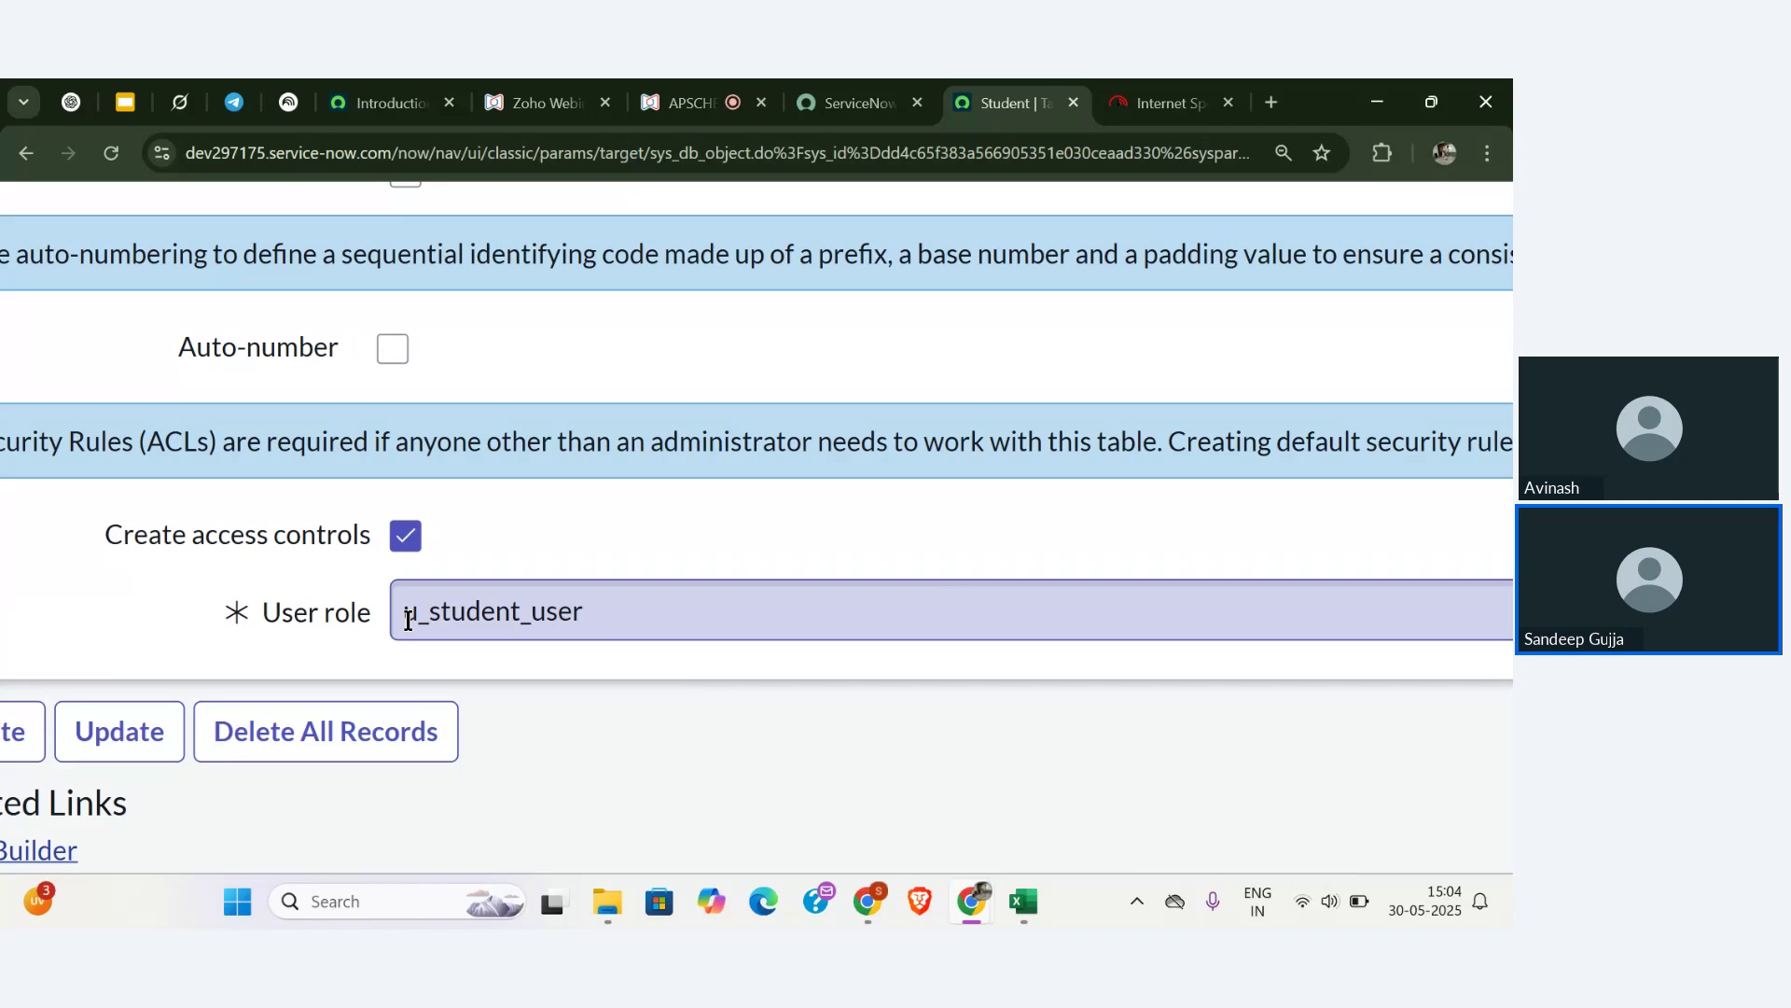
pyautogui.doubleClick(407, 621)
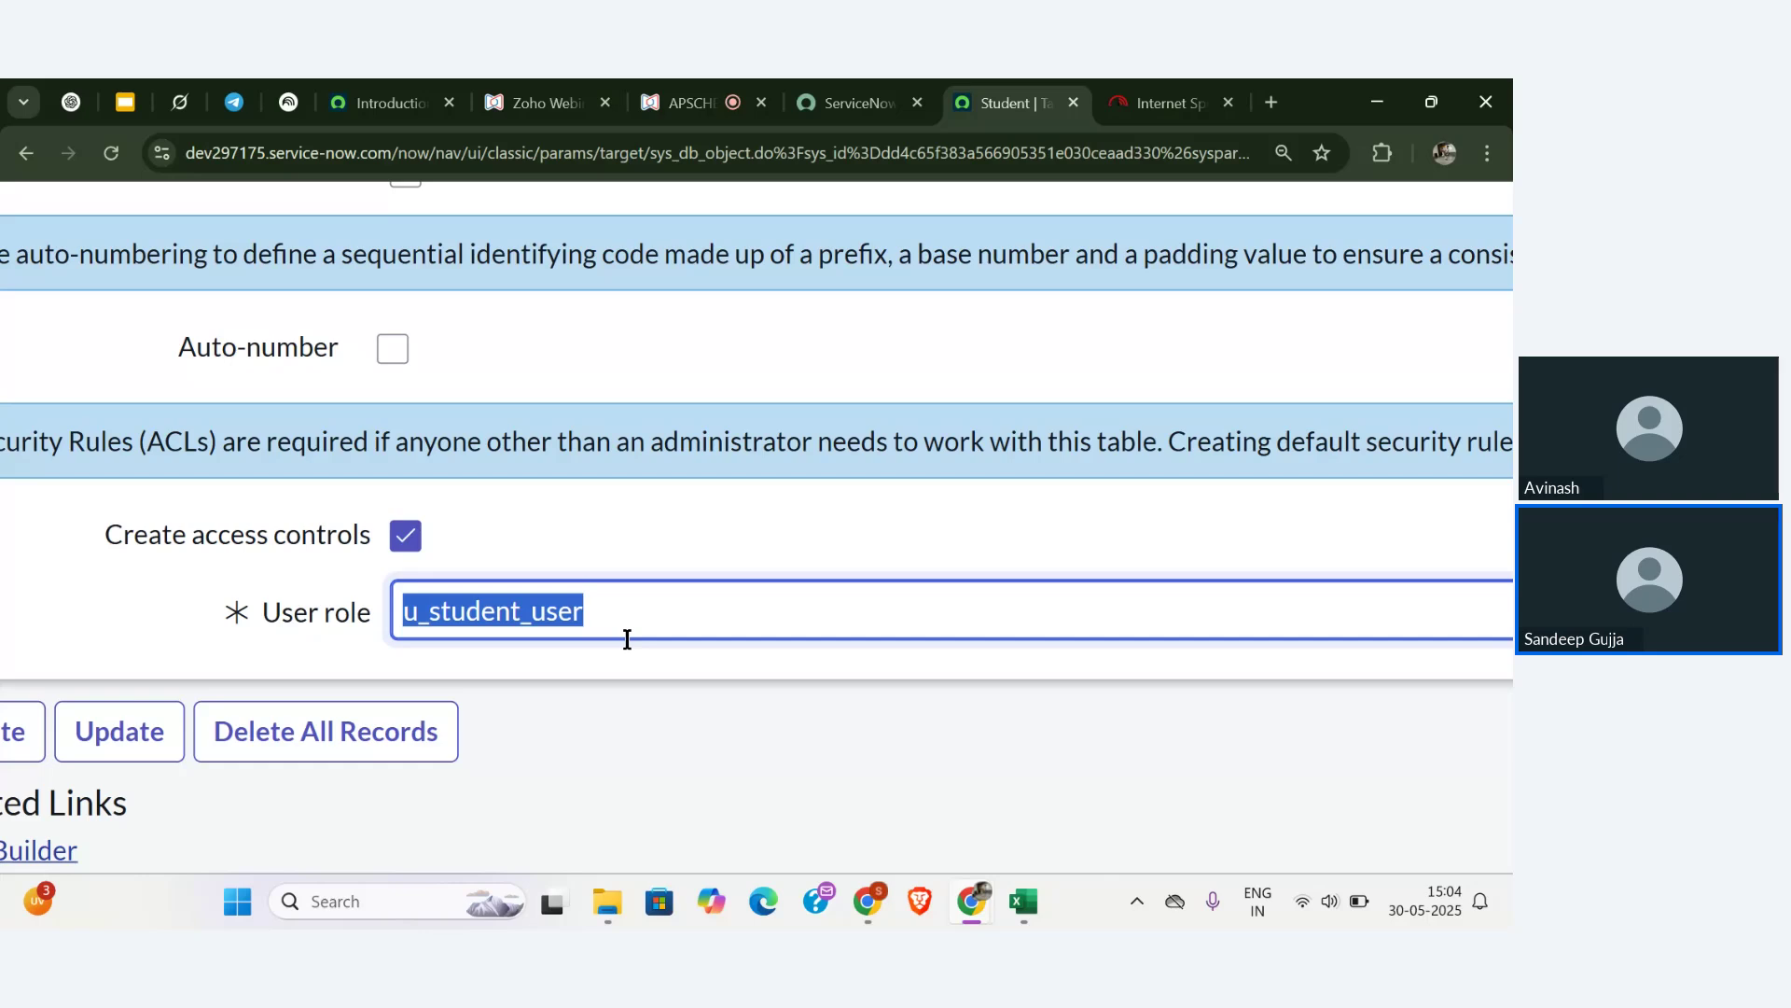
pyautogui.scroll(-5, 627, 639)
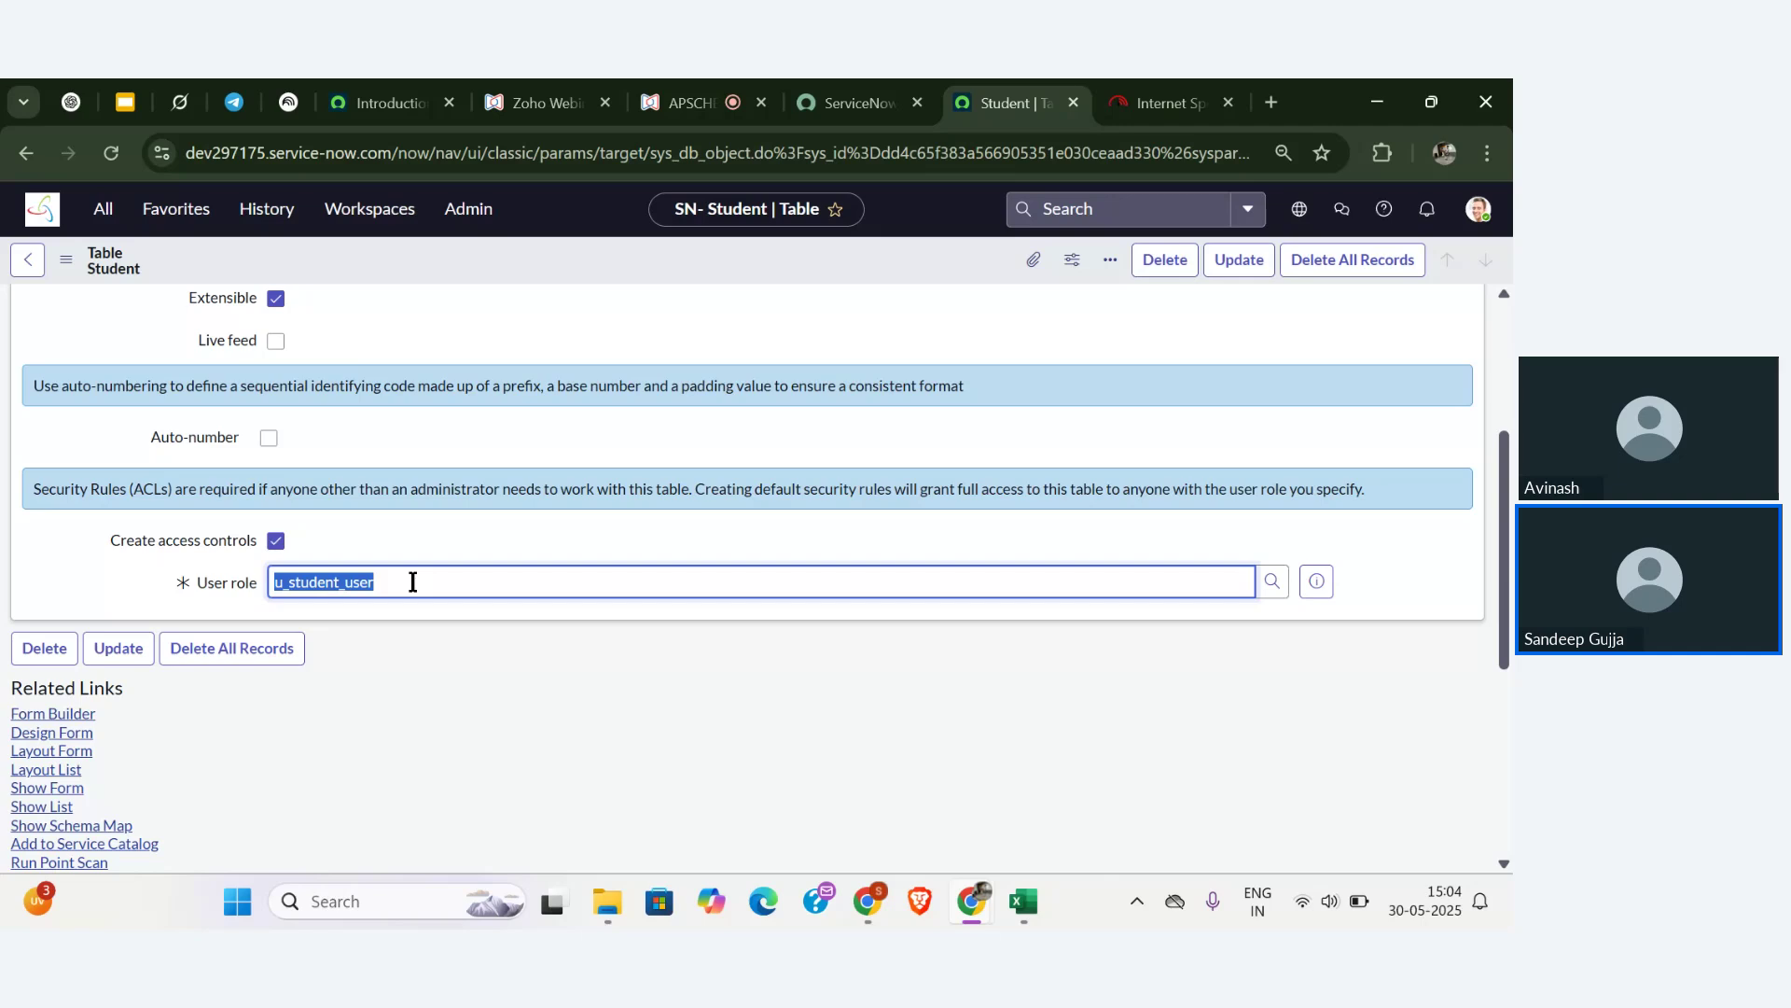
pyautogui.click(25, 261)
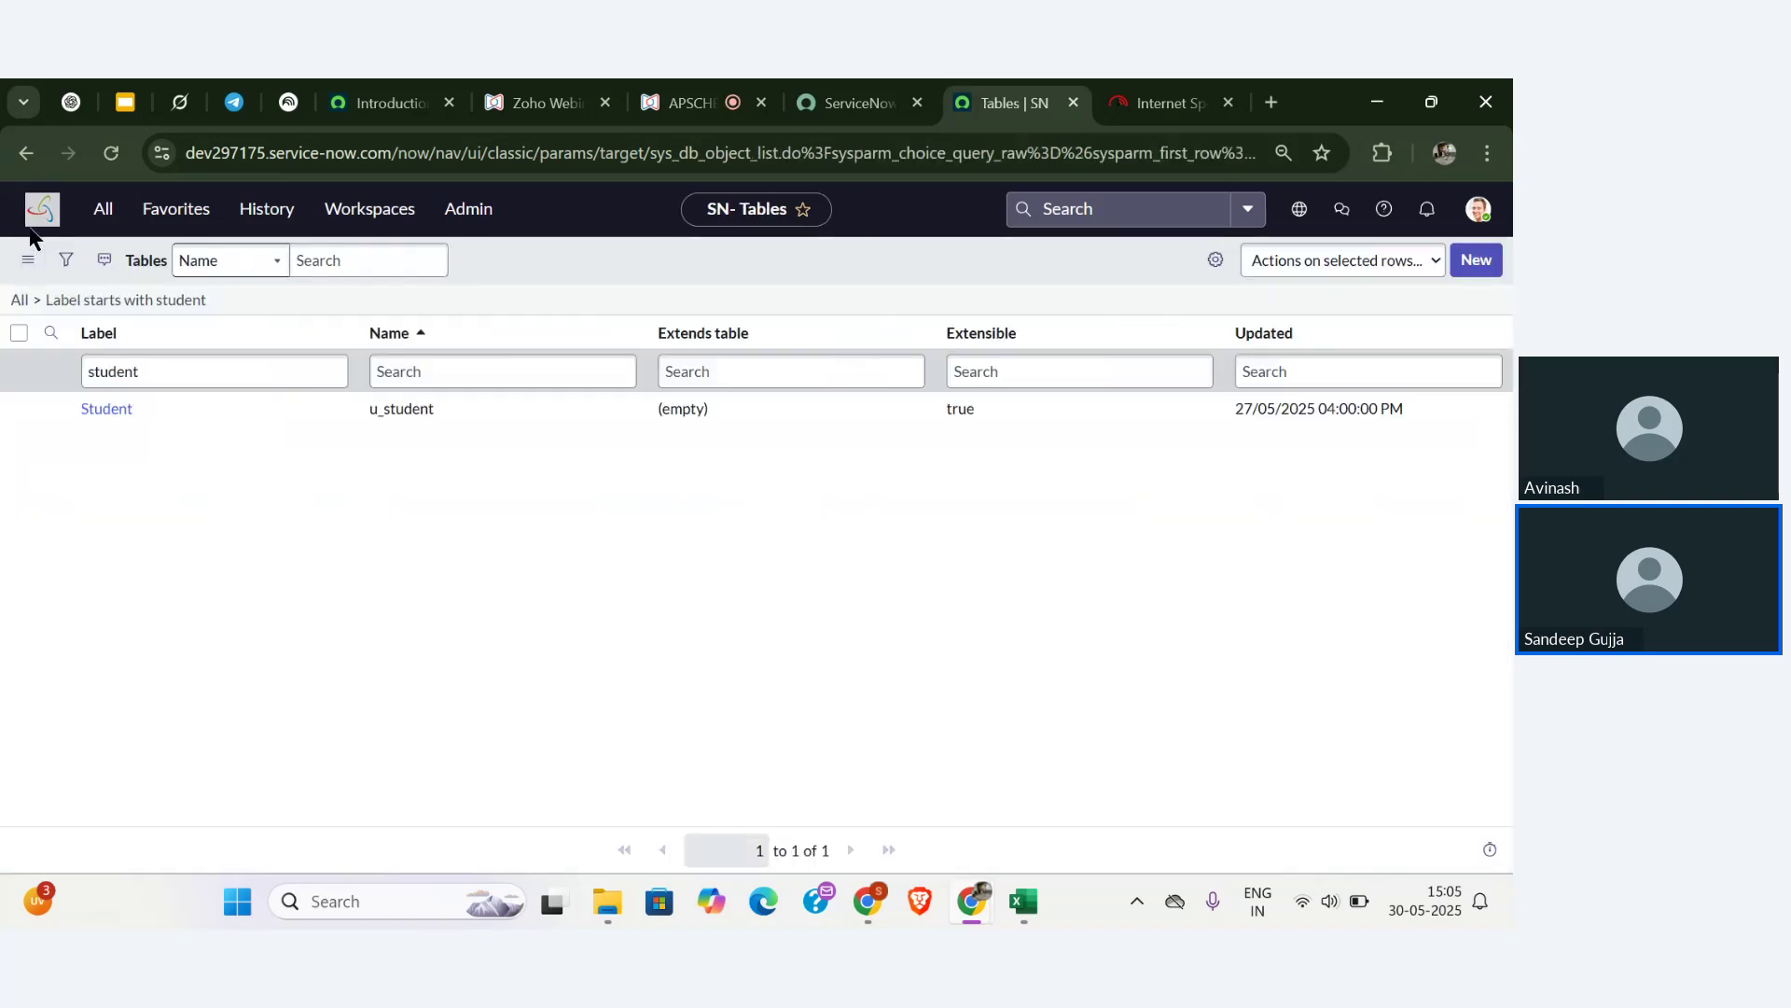
# - Filter the navigator for 'users', open System Security > Users, and open the top test user
pyautogui.click(34, 224)
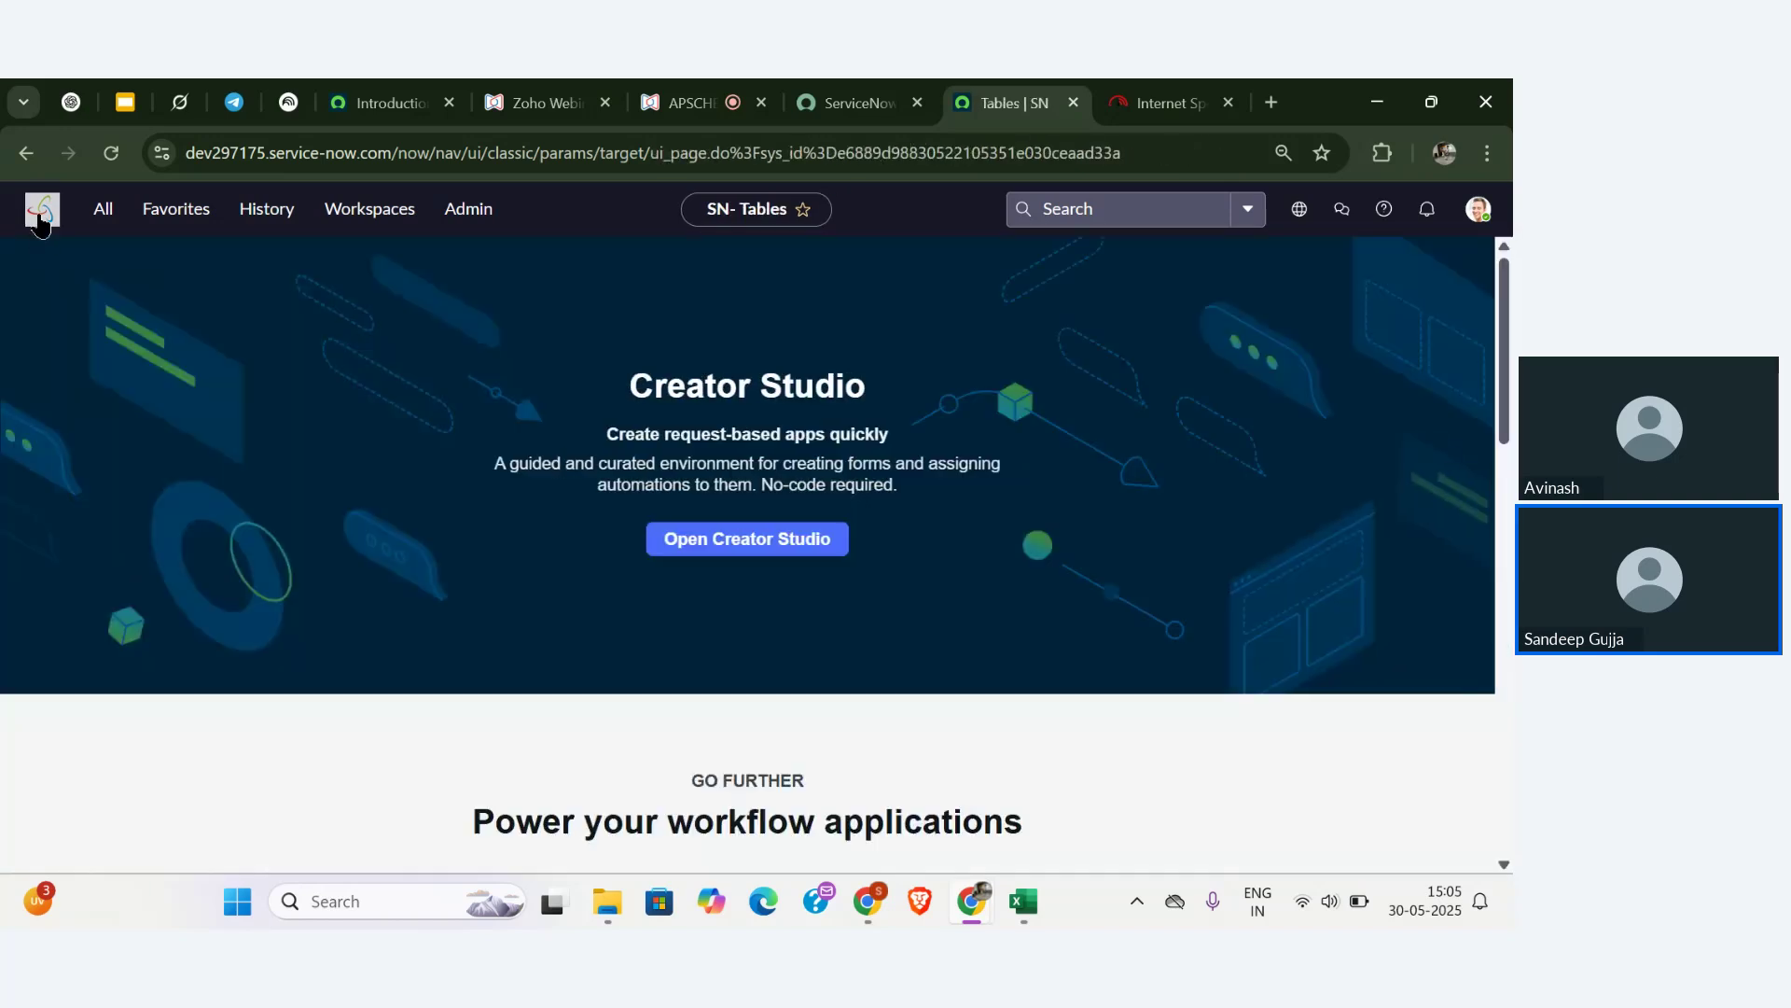
pyautogui.click(96, 231)
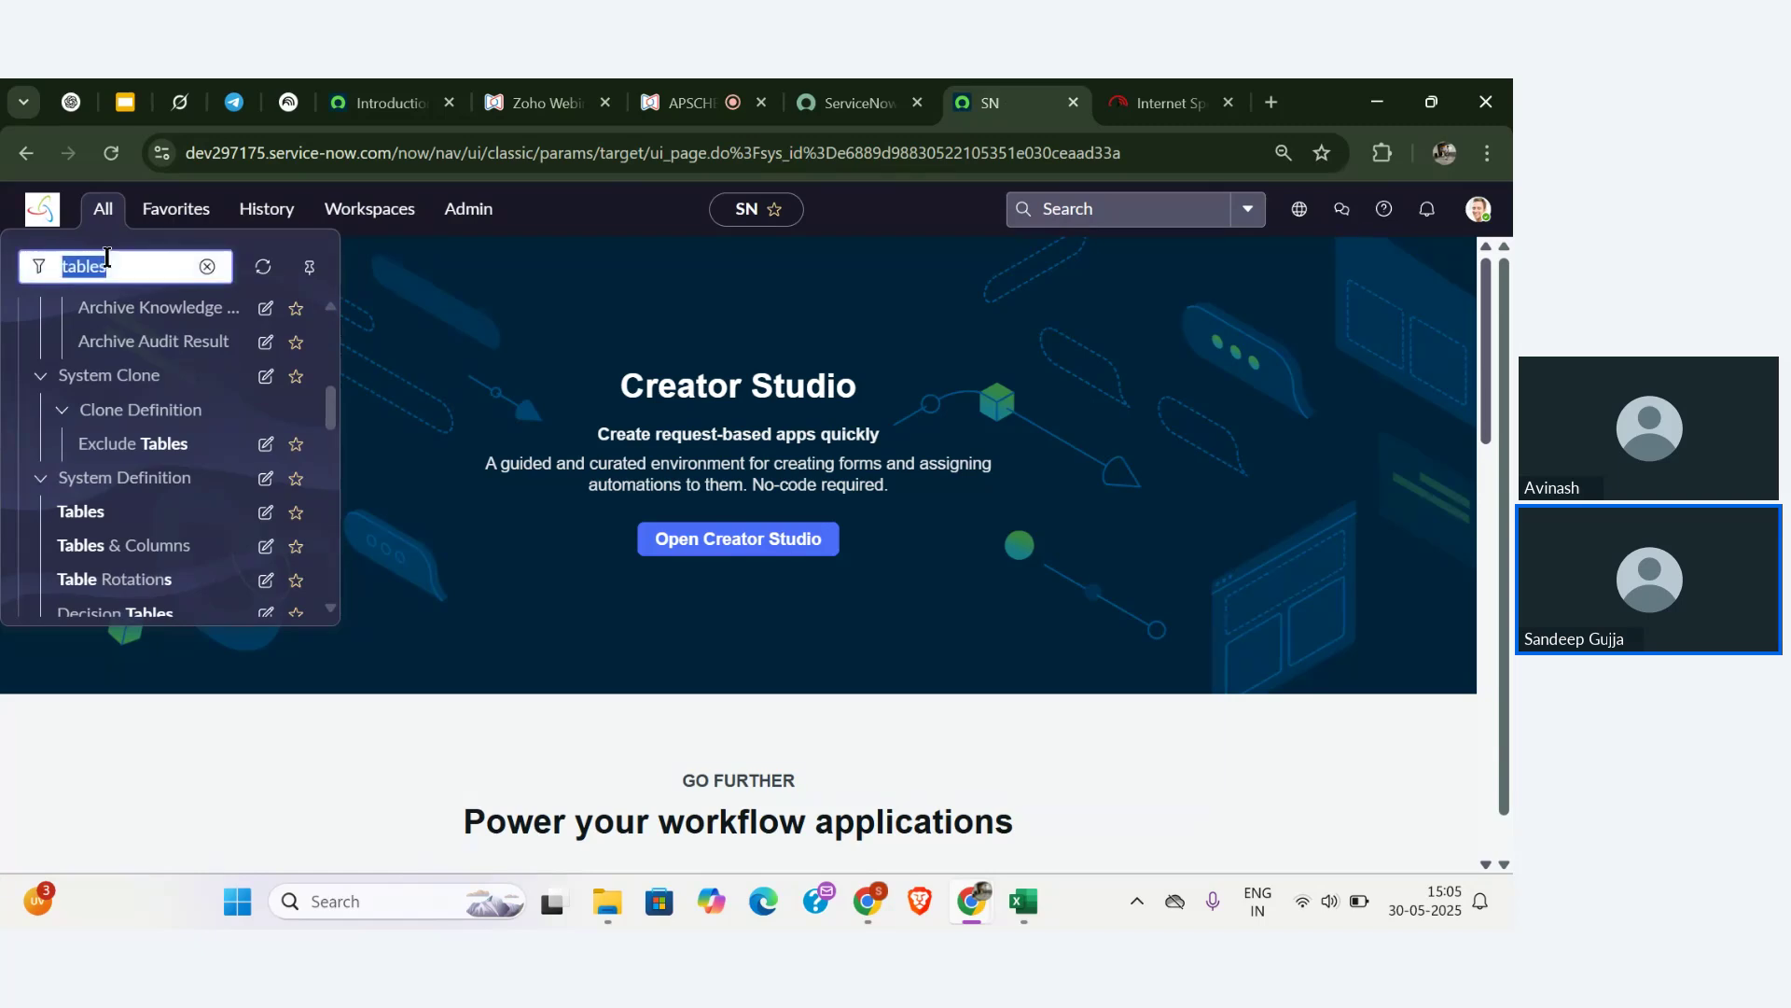
pyautogui.press('BackSpace')
pyautogui.write('us')
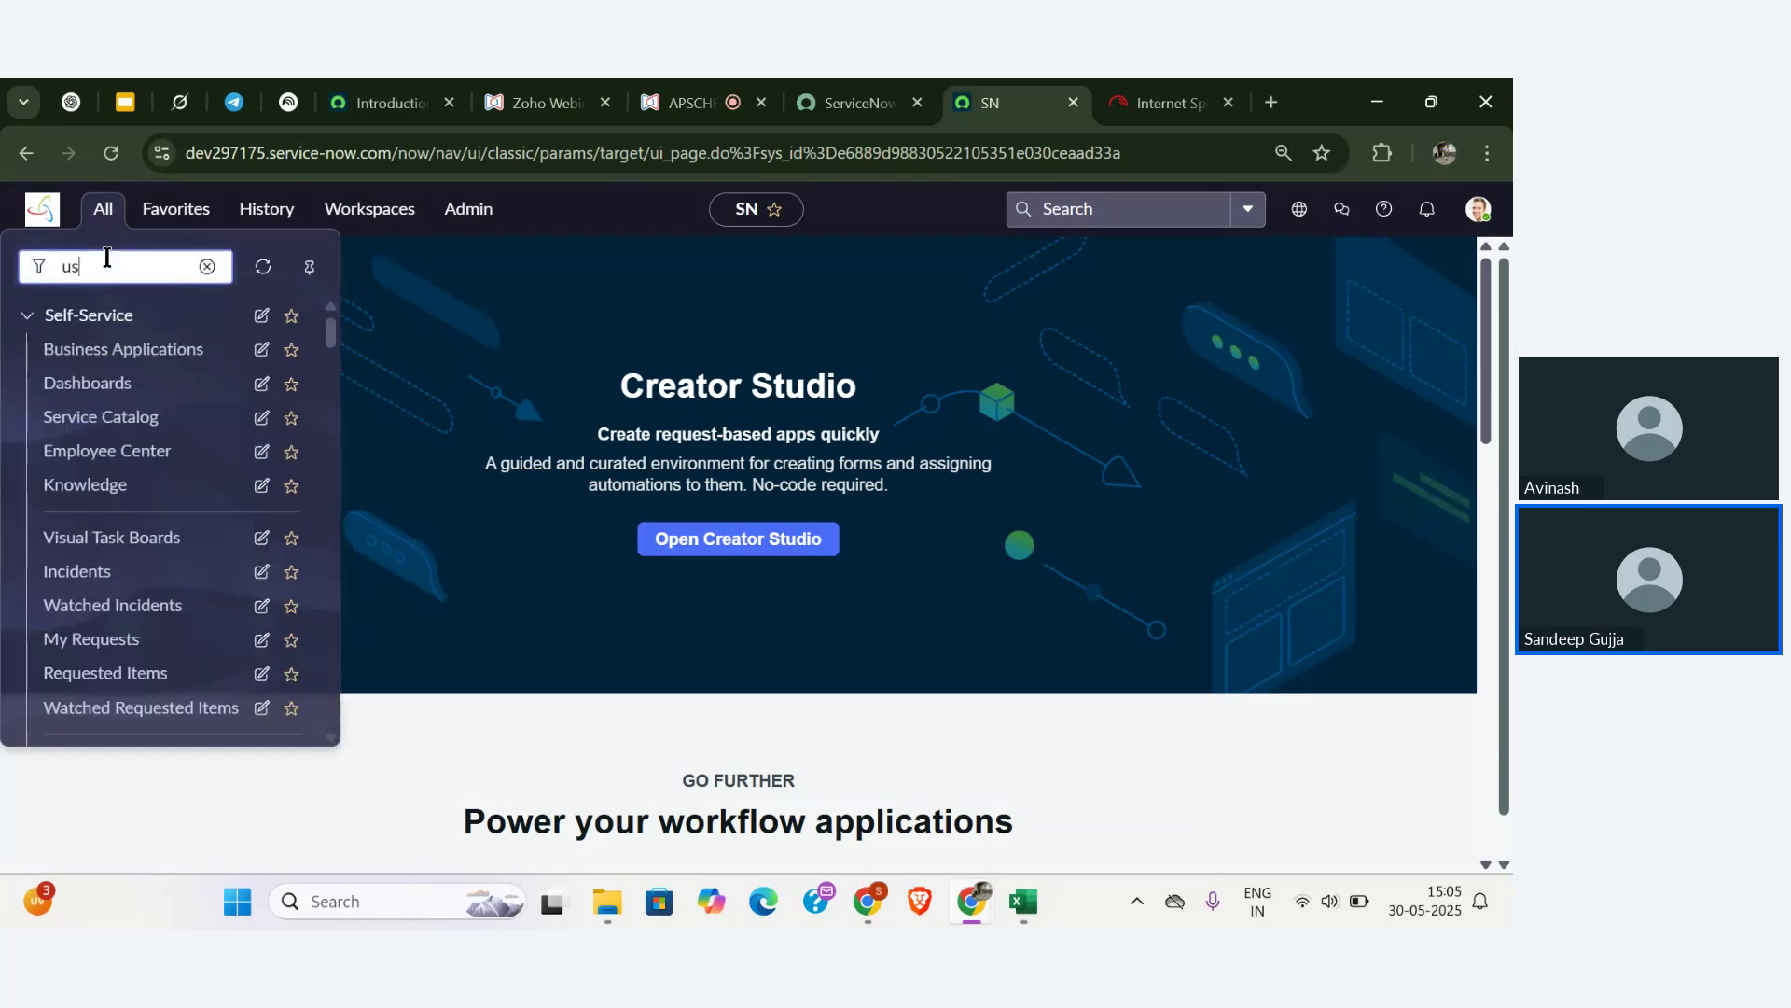
pyautogui.write('ers')
pyautogui.scroll(-3, 108, 427)
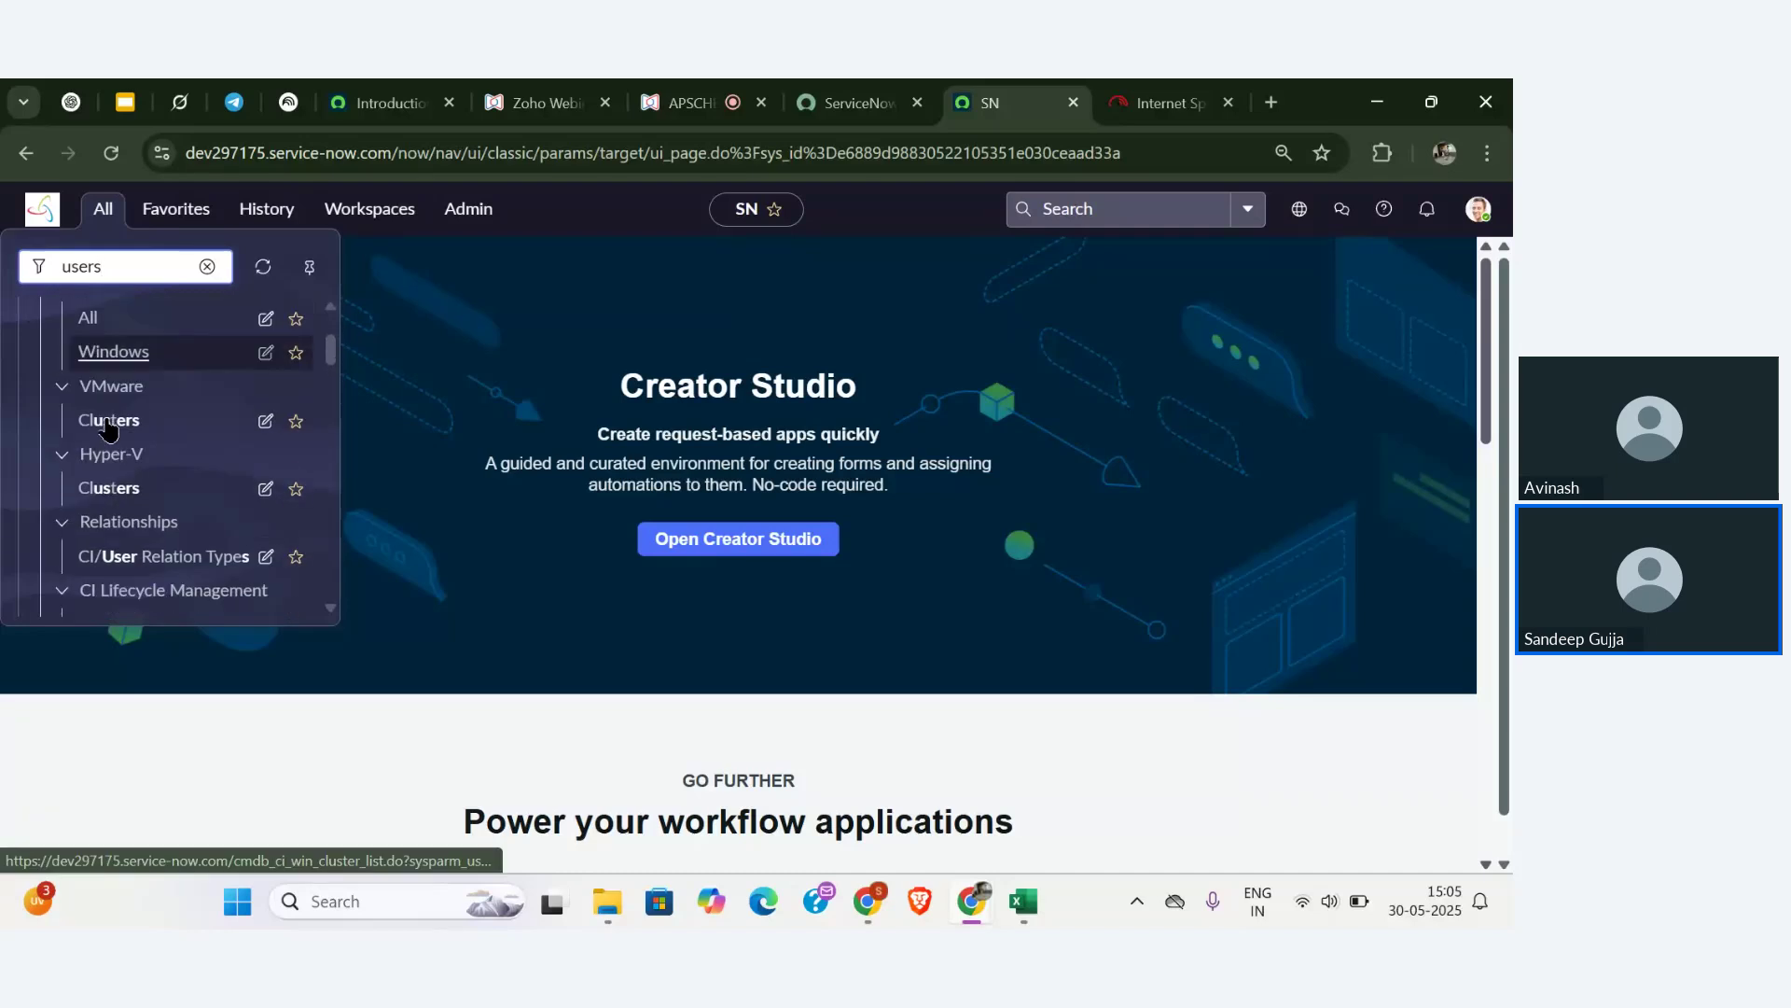
pyautogui.scroll(-5, 108, 427)
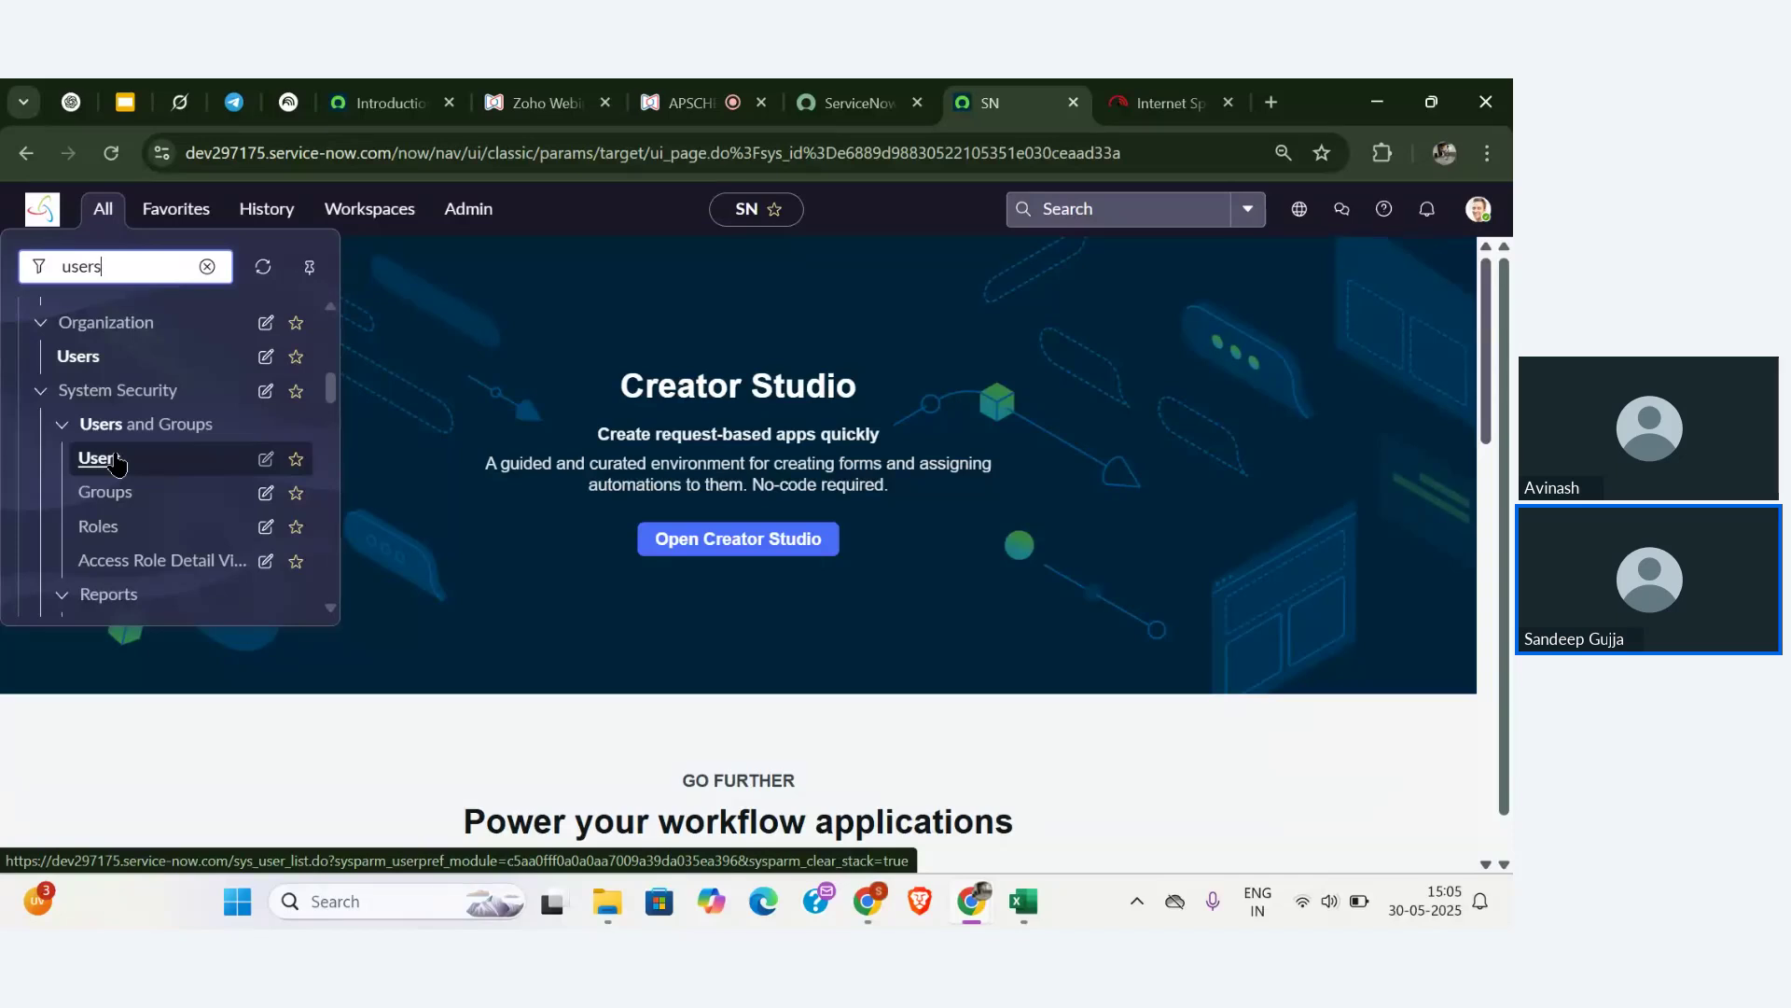
pyautogui.click(98, 458)
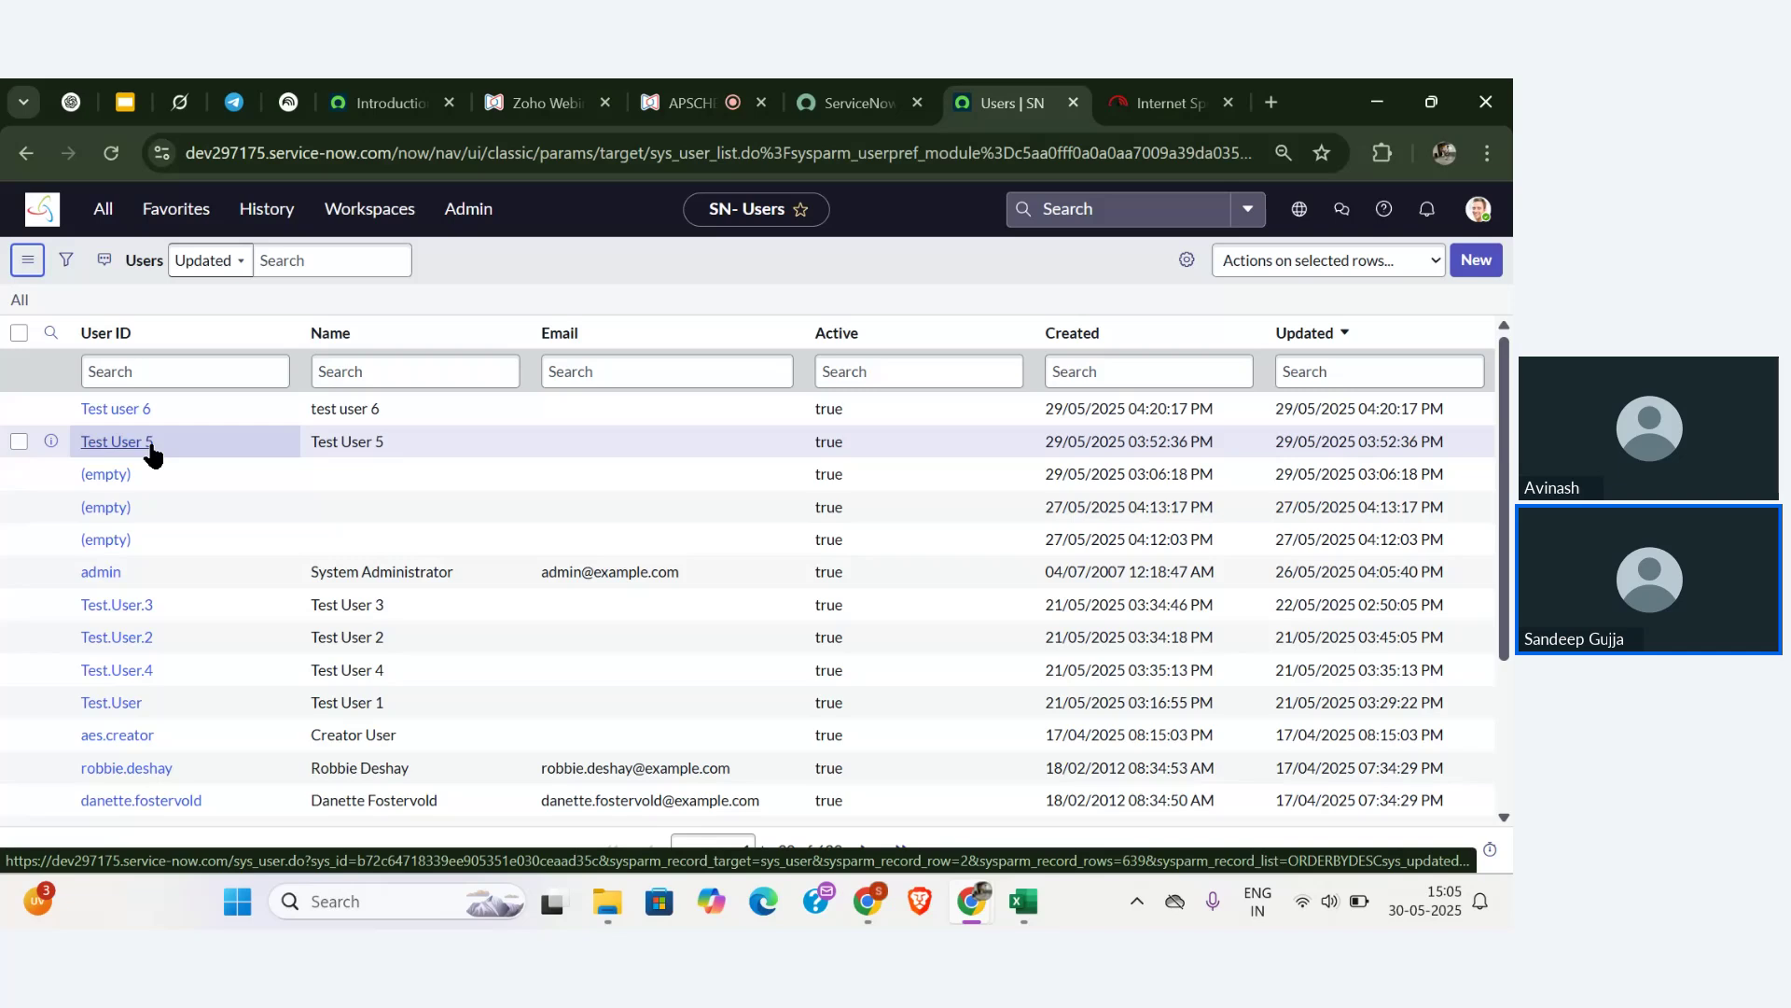
pyautogui.click(133, 410)
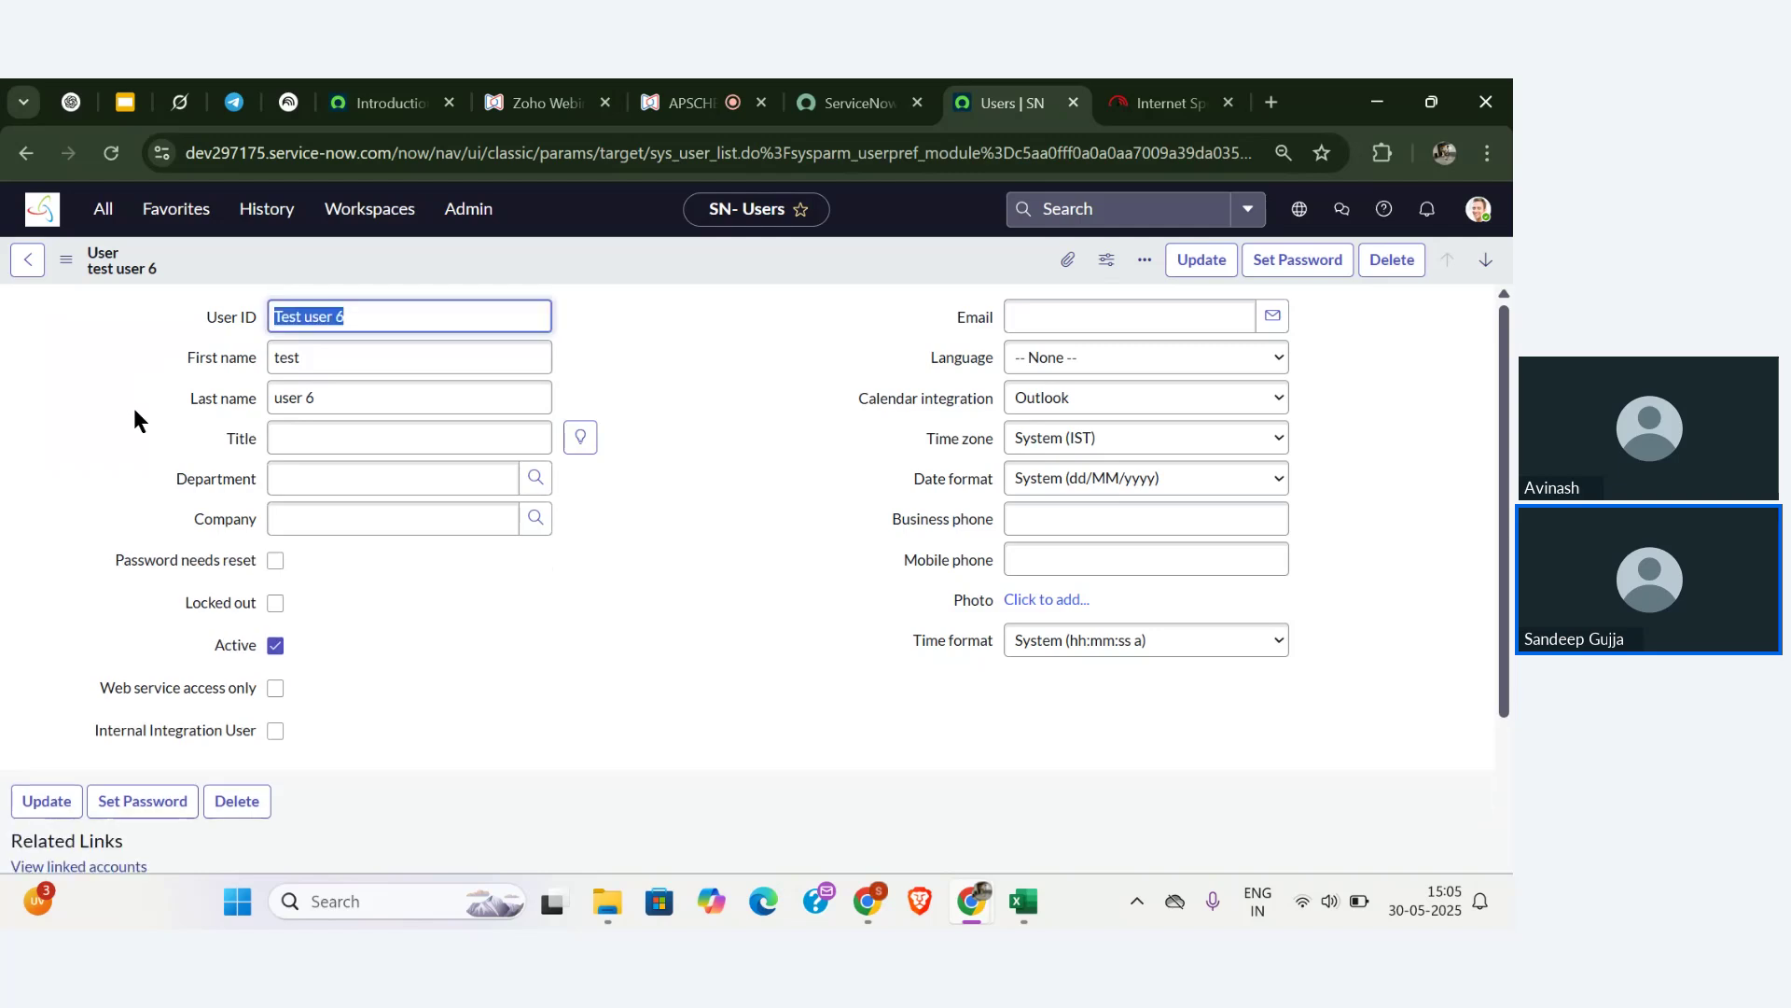
# - Scroll to the test user's Roles list showing the XYZ module role
pyautogui.scroll(-5, 132, 407)
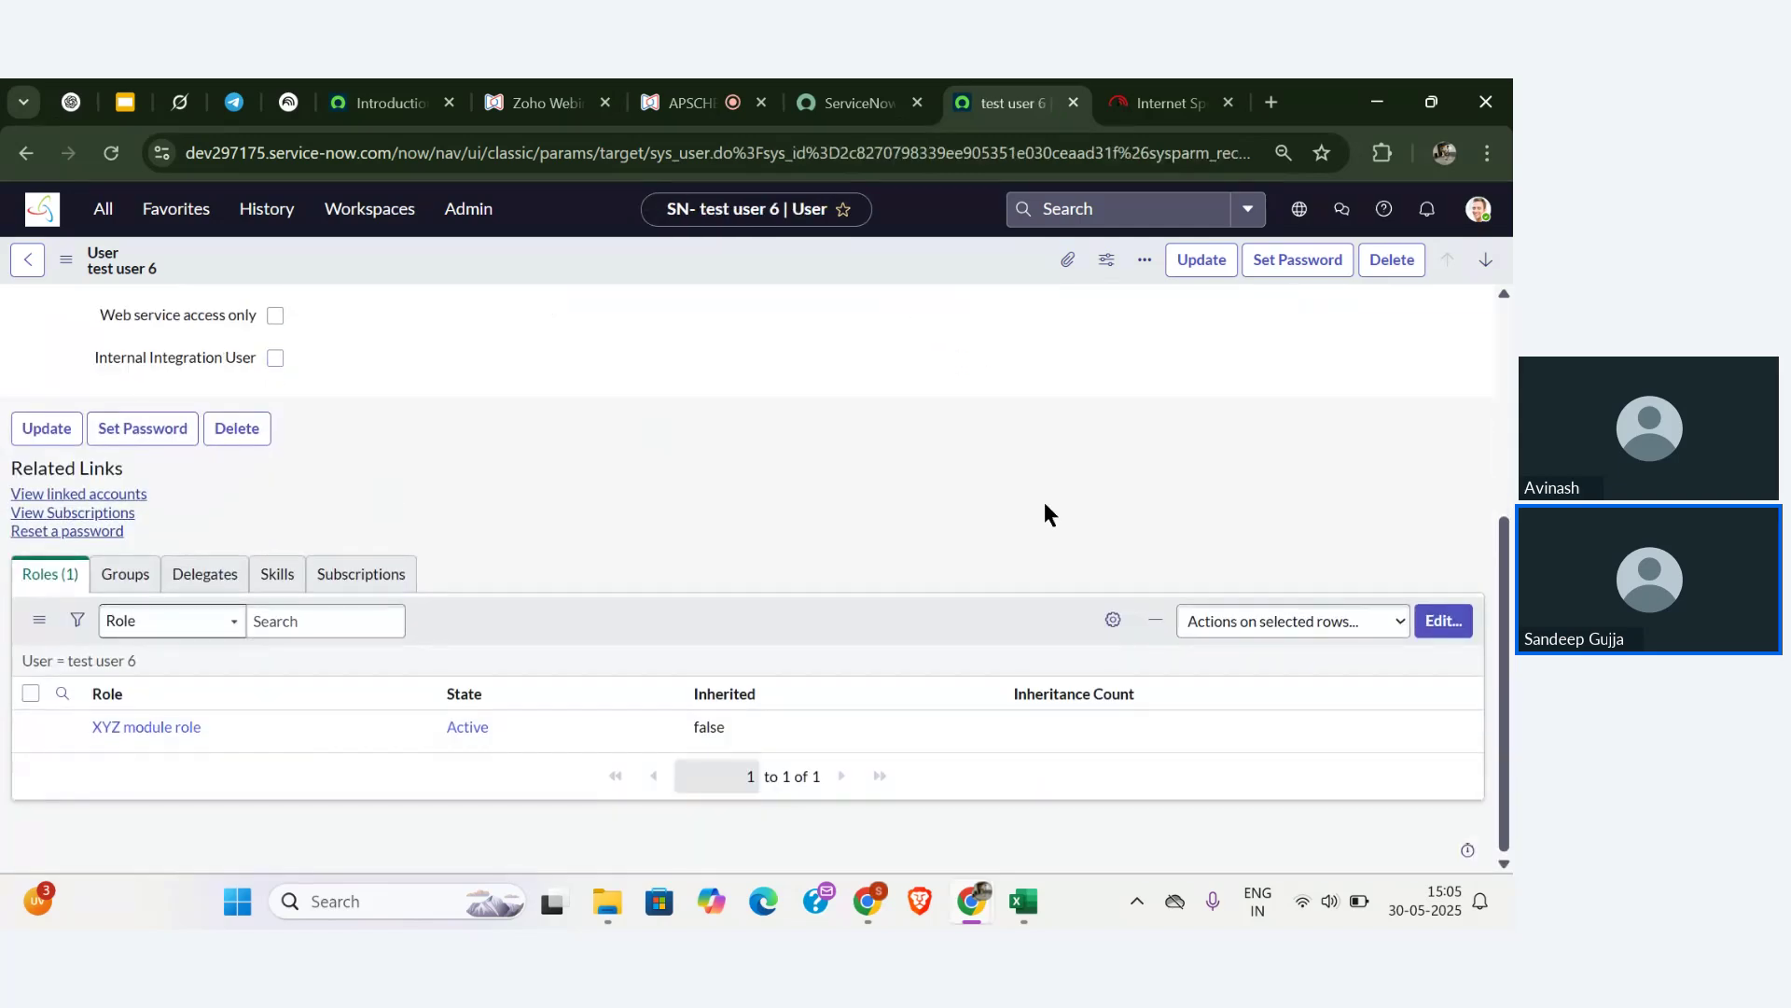
# - In Edit Members, filter roles by 'u_' and move u_student_user into the user's Roles List
pyautogui.click(1446, 623)
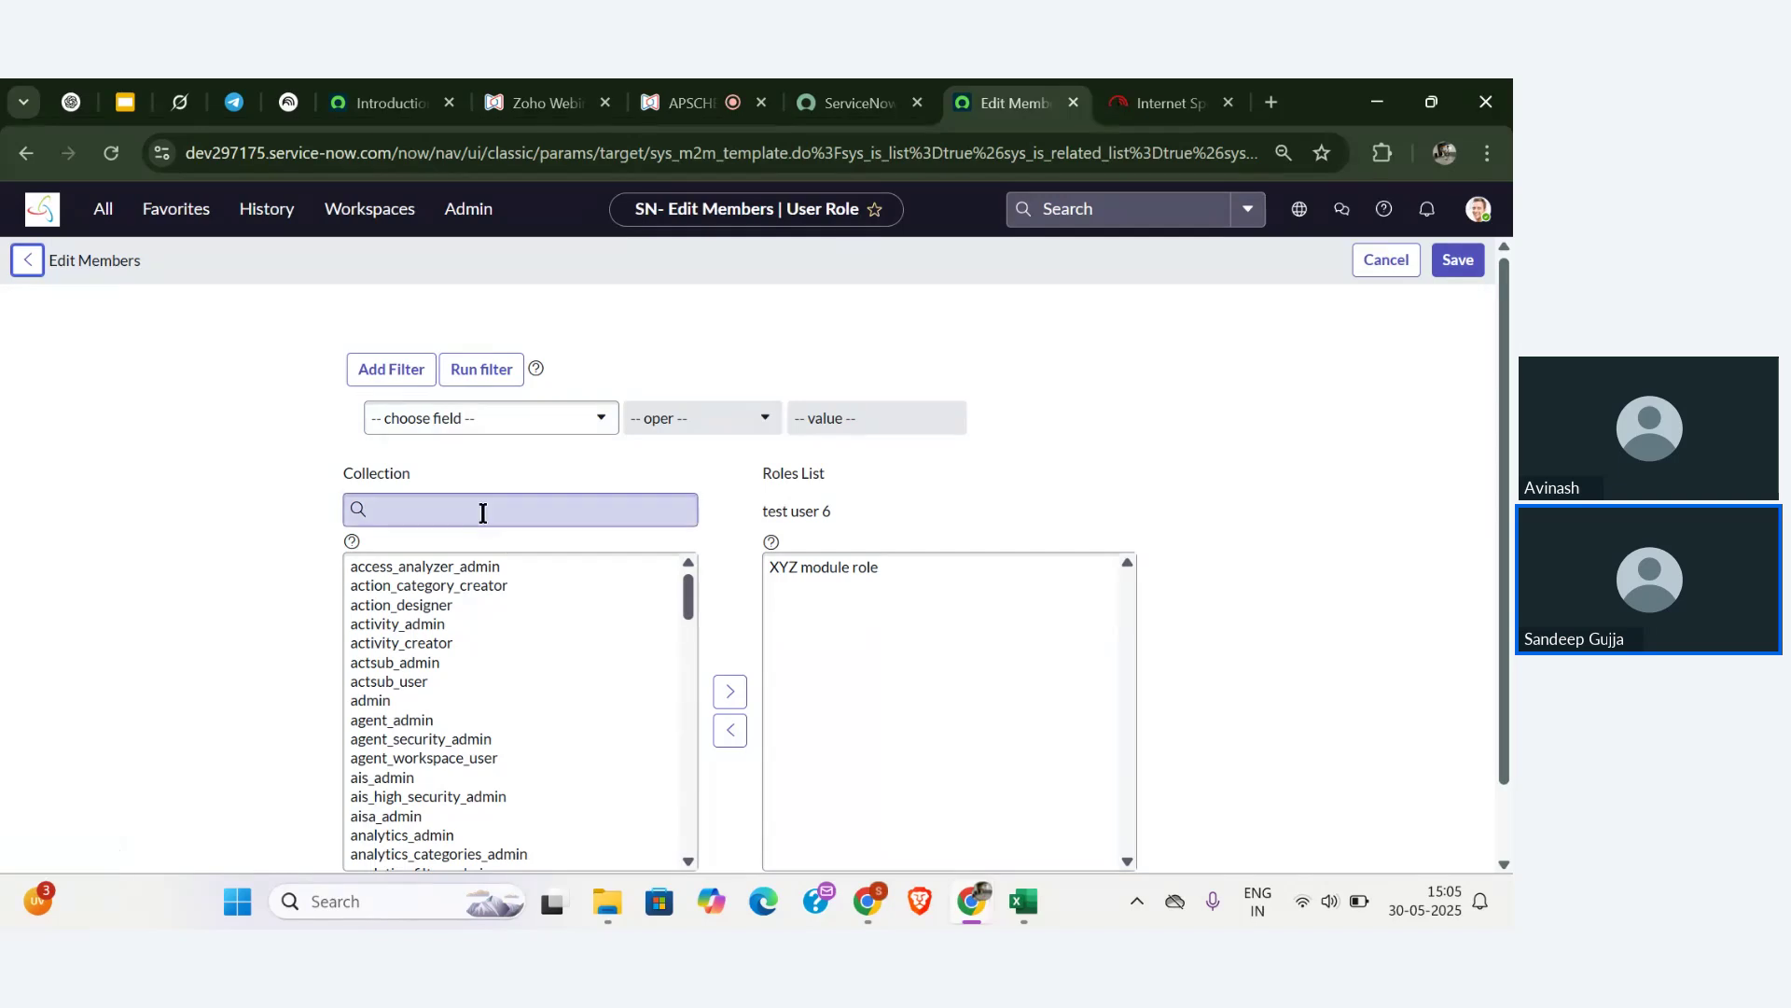
pyautogui.click(482, 513)
pyautogui.write('u')
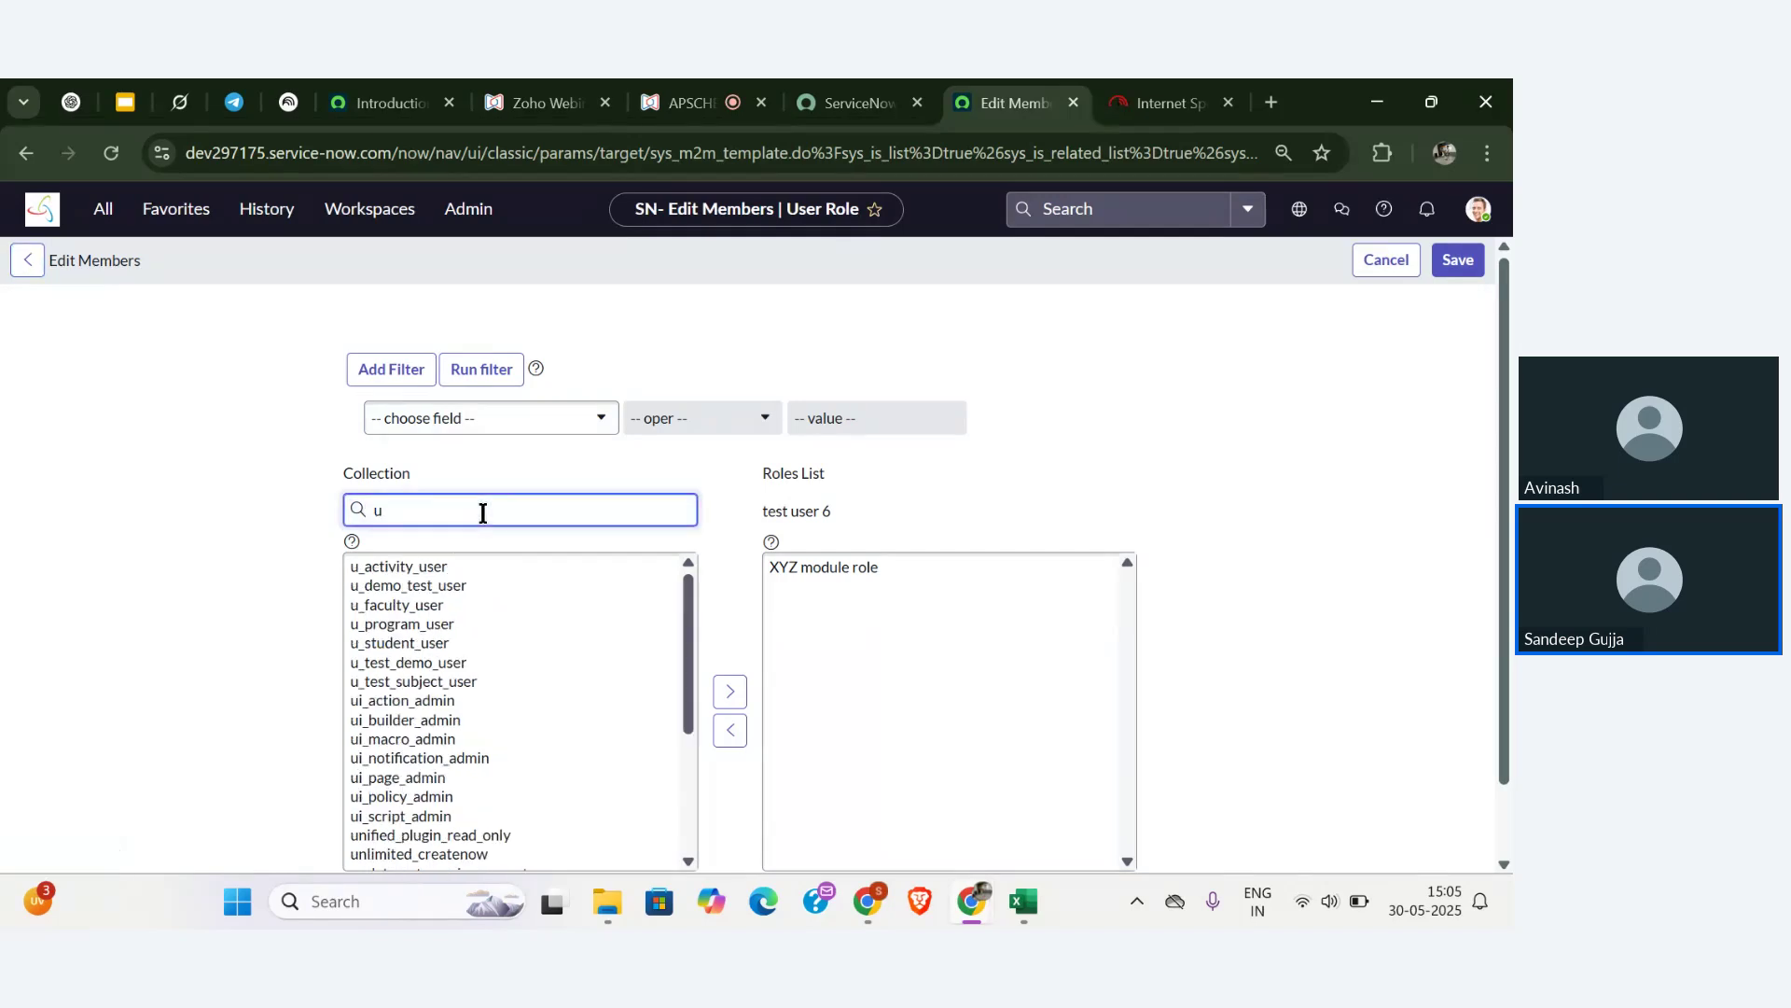
pyautogui.write('_stu')
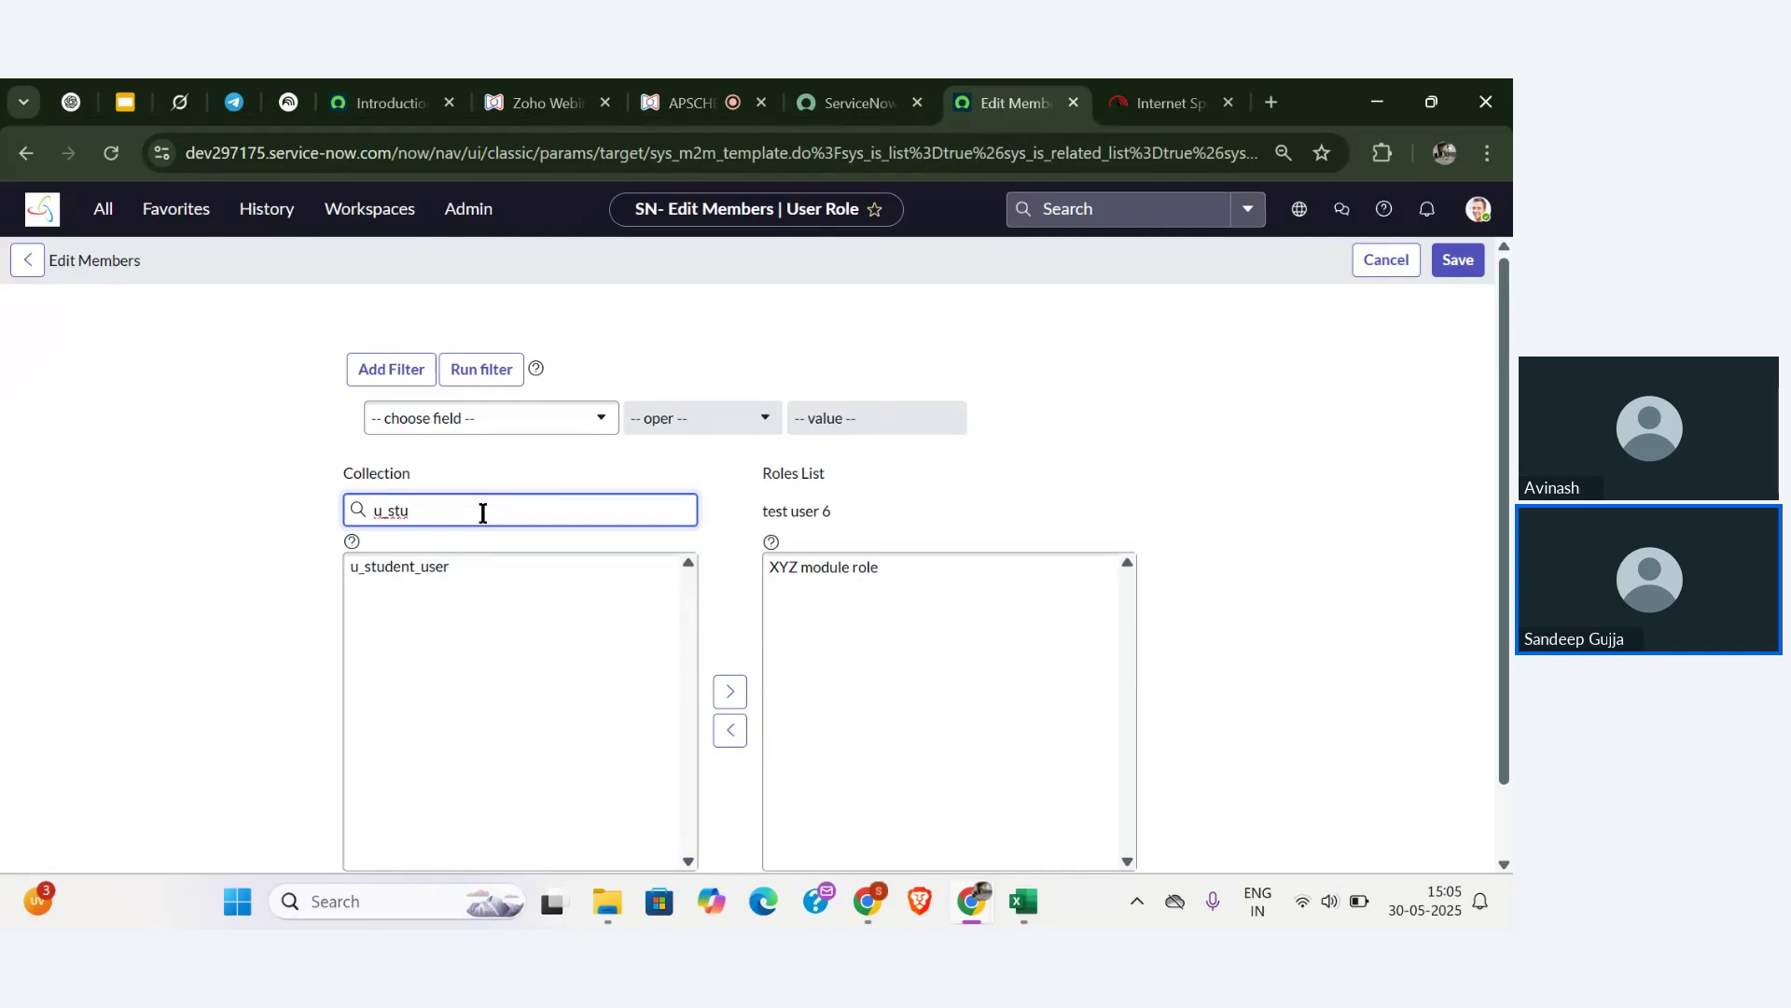
pyautogui.click(457, 566)
pyautogui.scroll(-2, 456, 571)
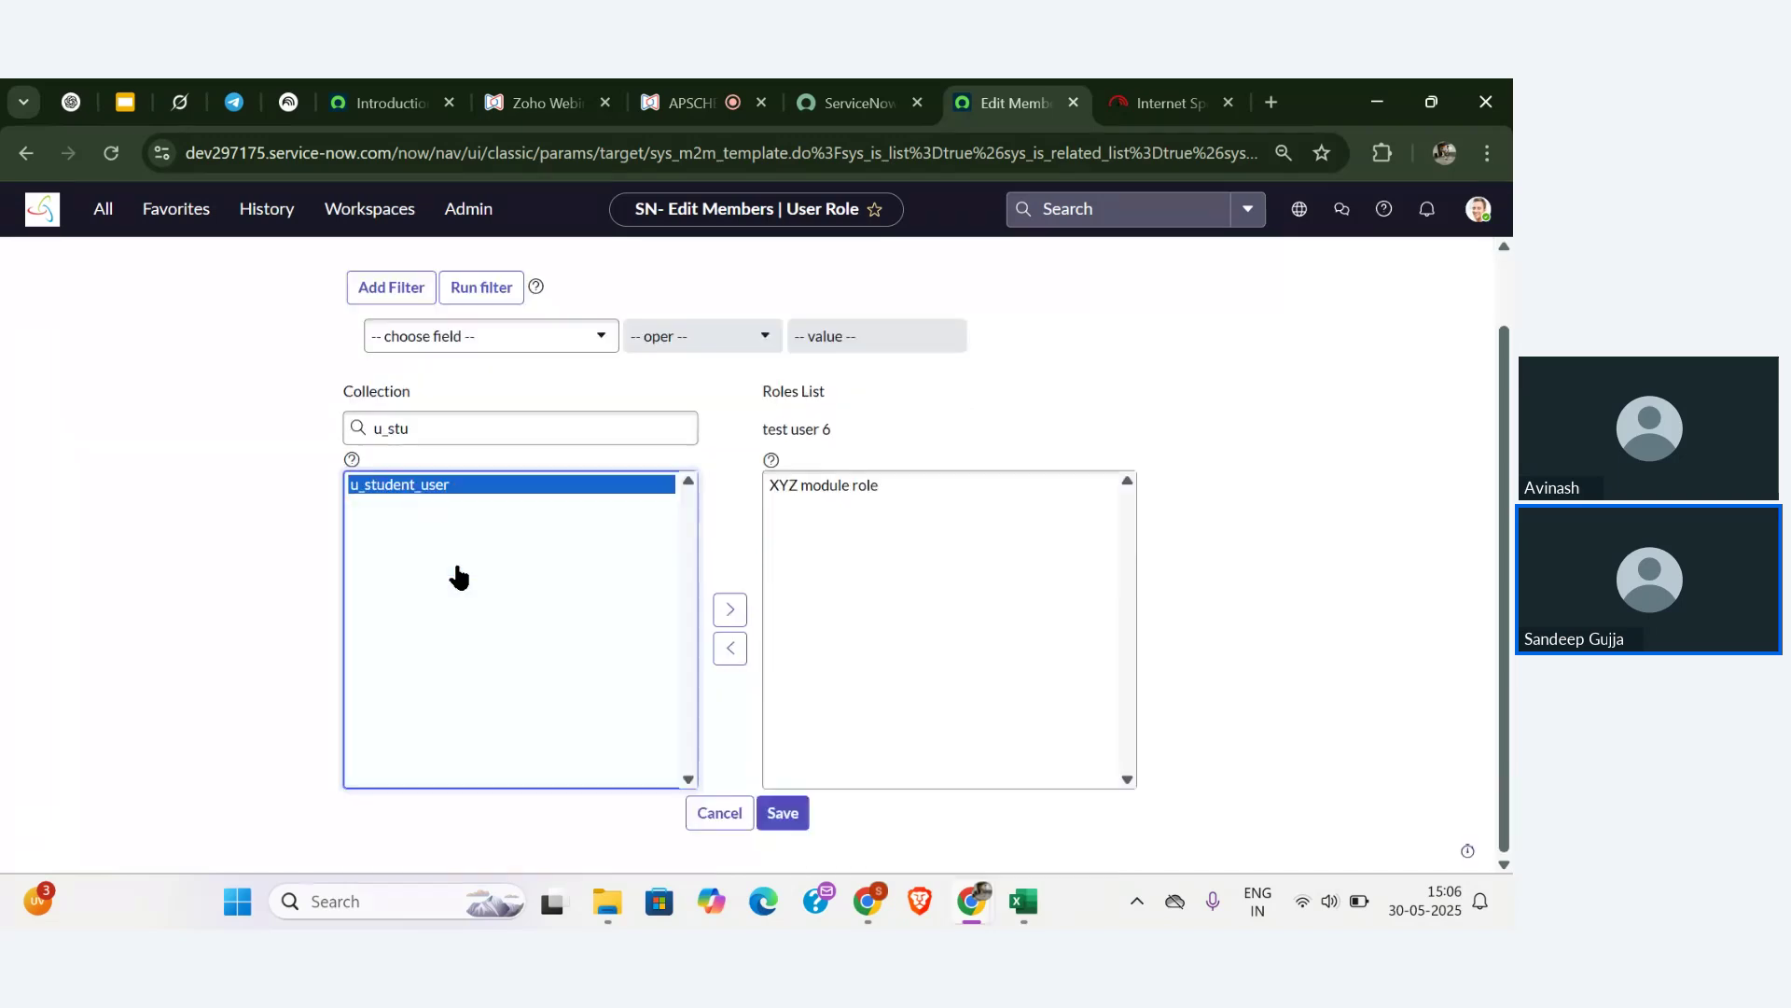
pyautogui.click(720, 588)
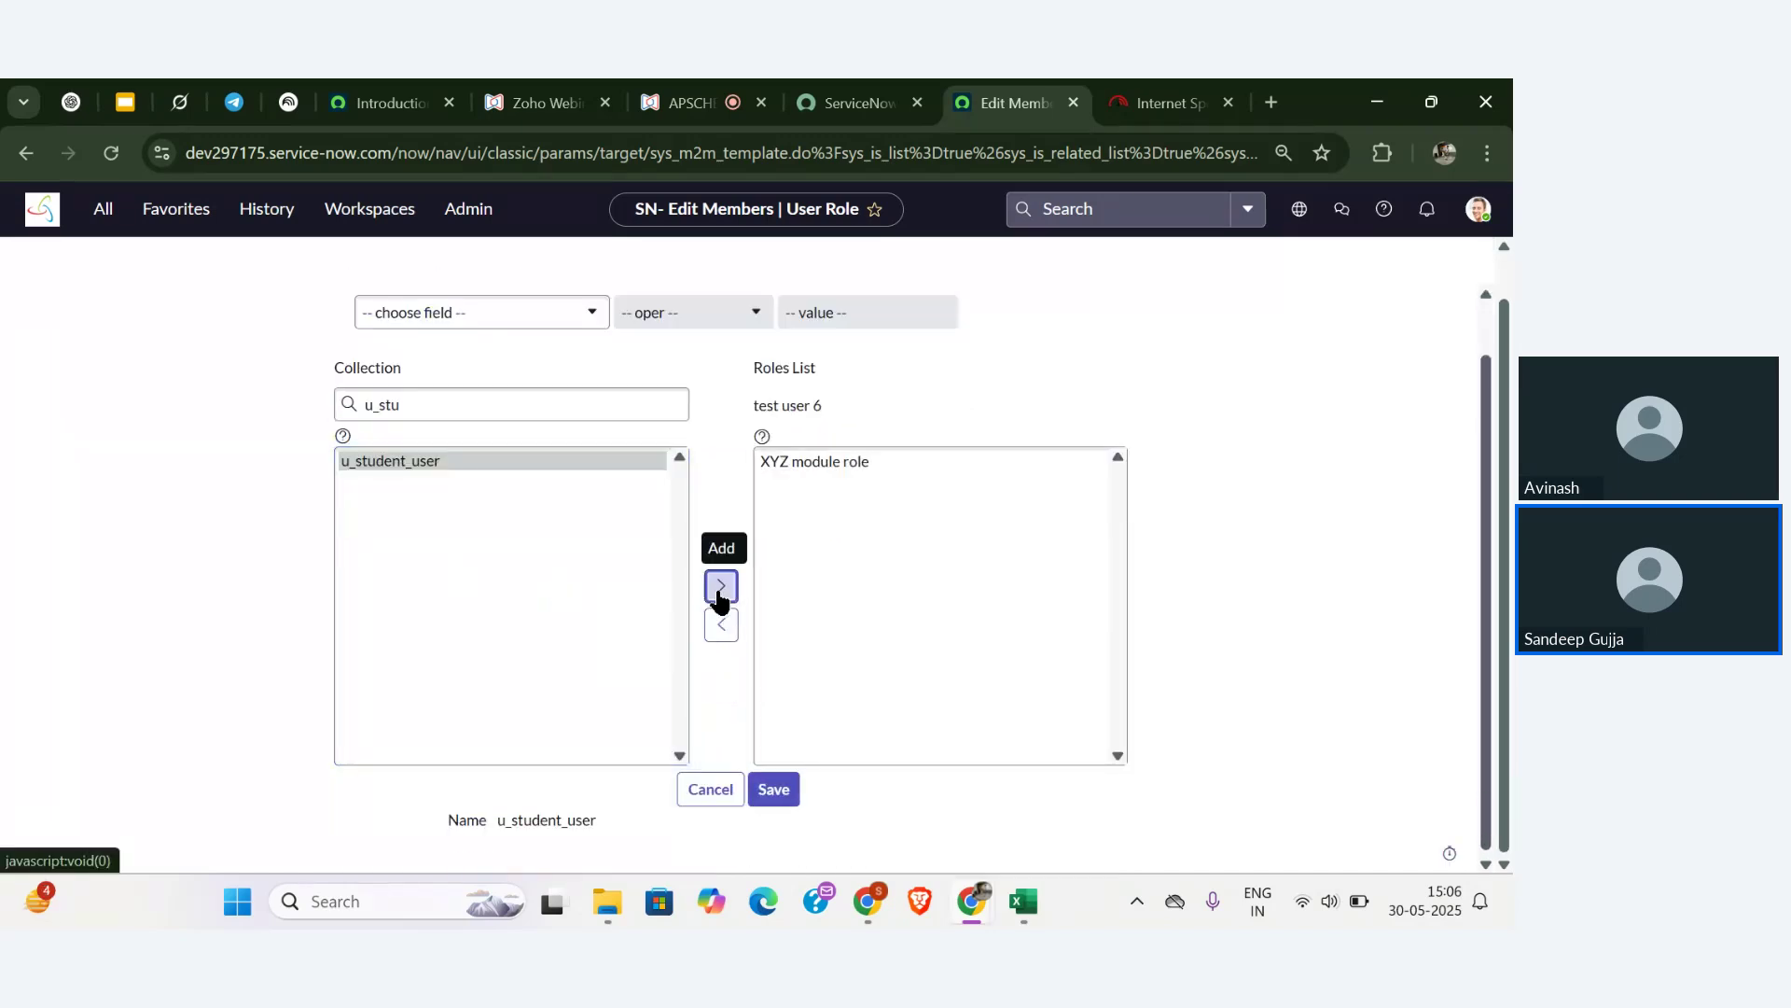
pyautogui.click(436, 400)
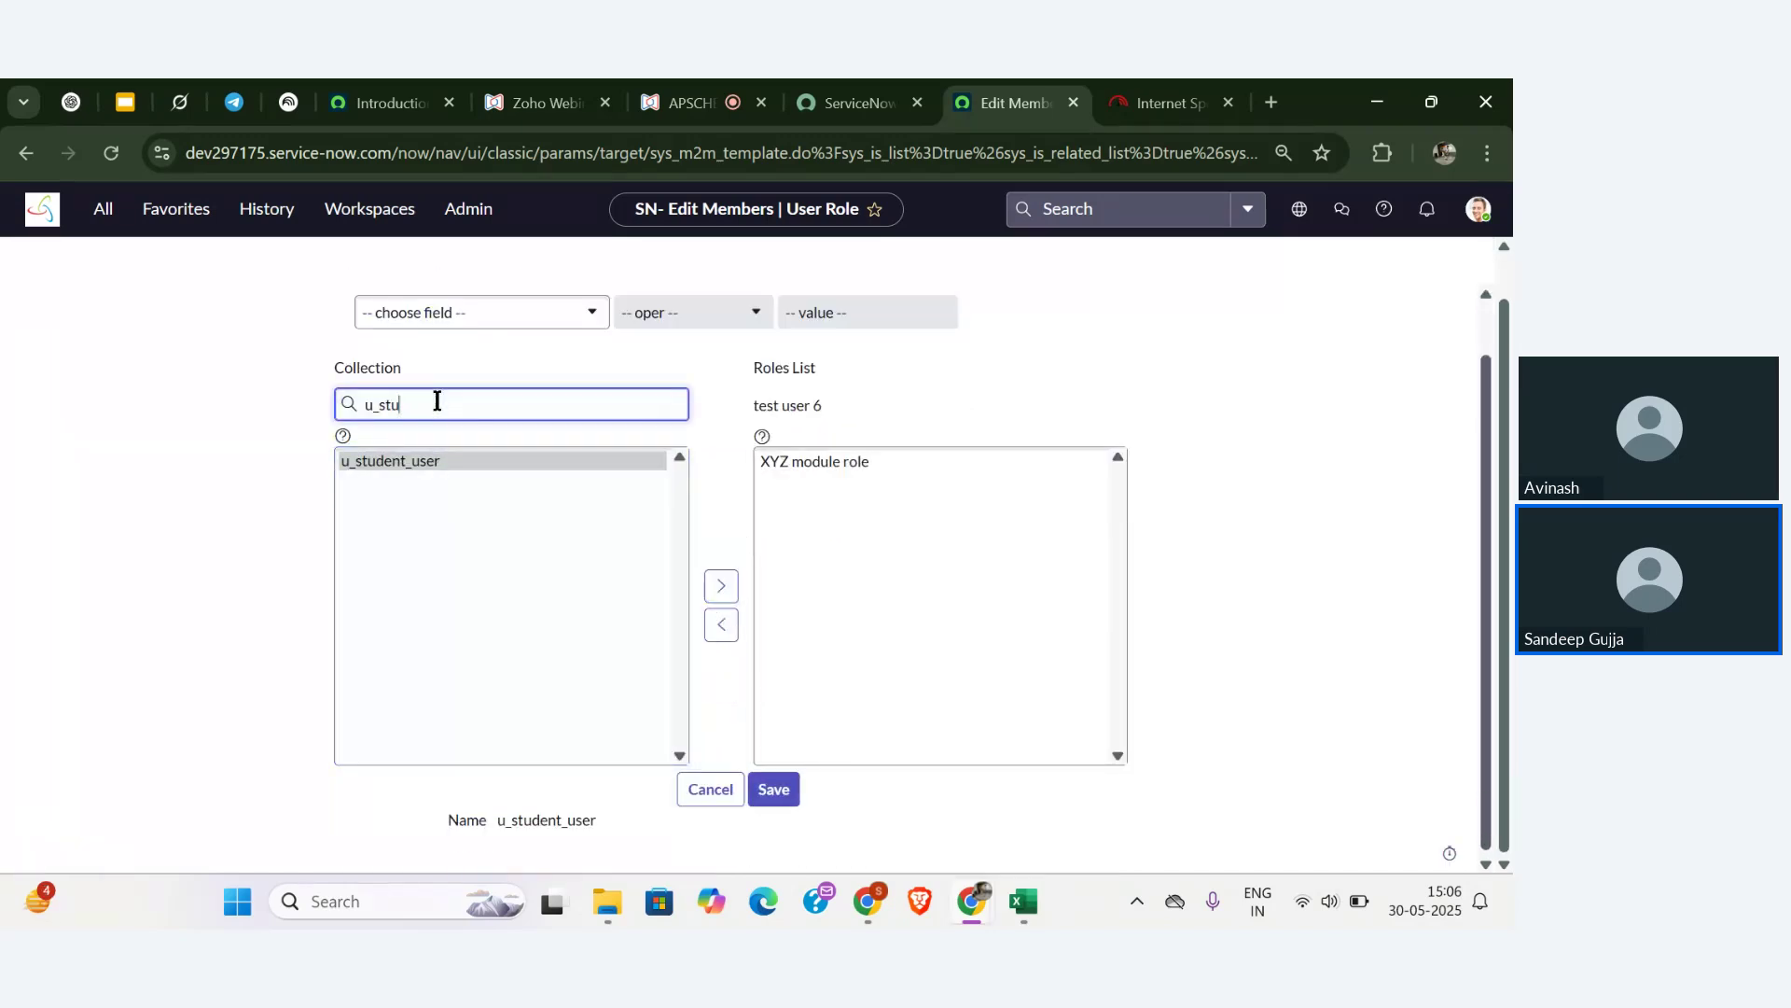
pyautogui.press('BackSpace')
pyautogui.press('BackSpace')
pyautogui.press('BackSpace')
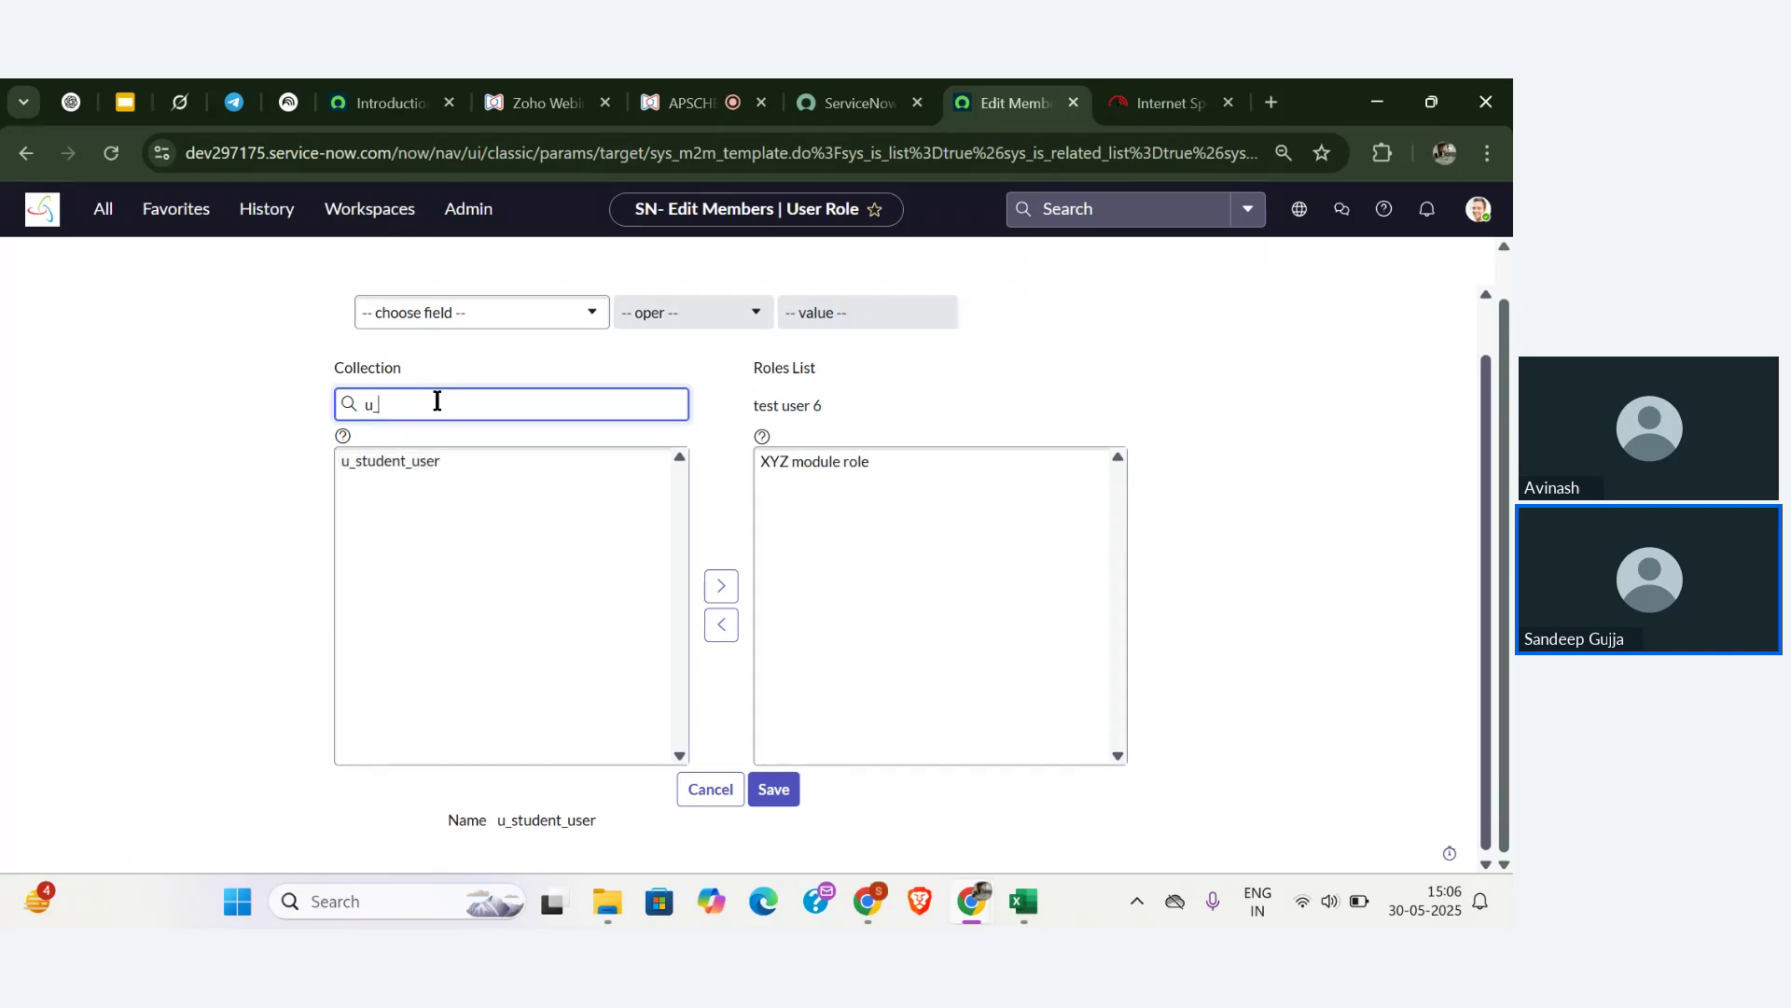
pyautogui.click(381, 539)
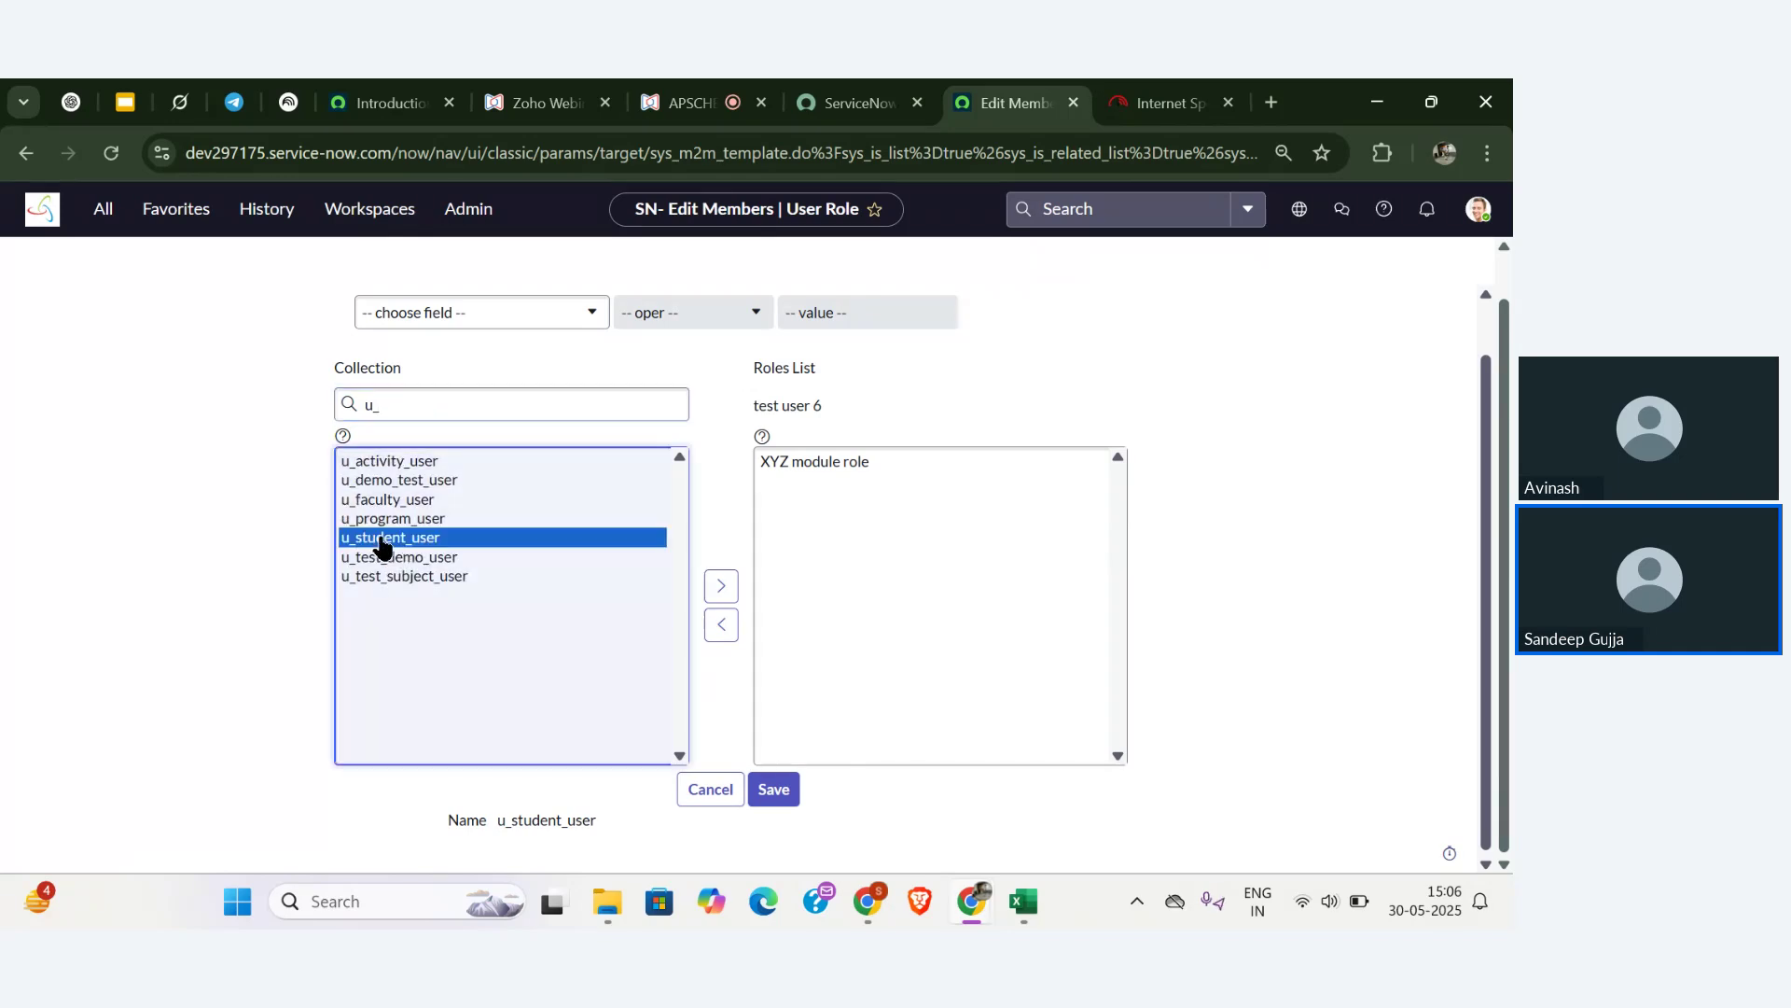
pyautogui.doubleClick(380, 541)
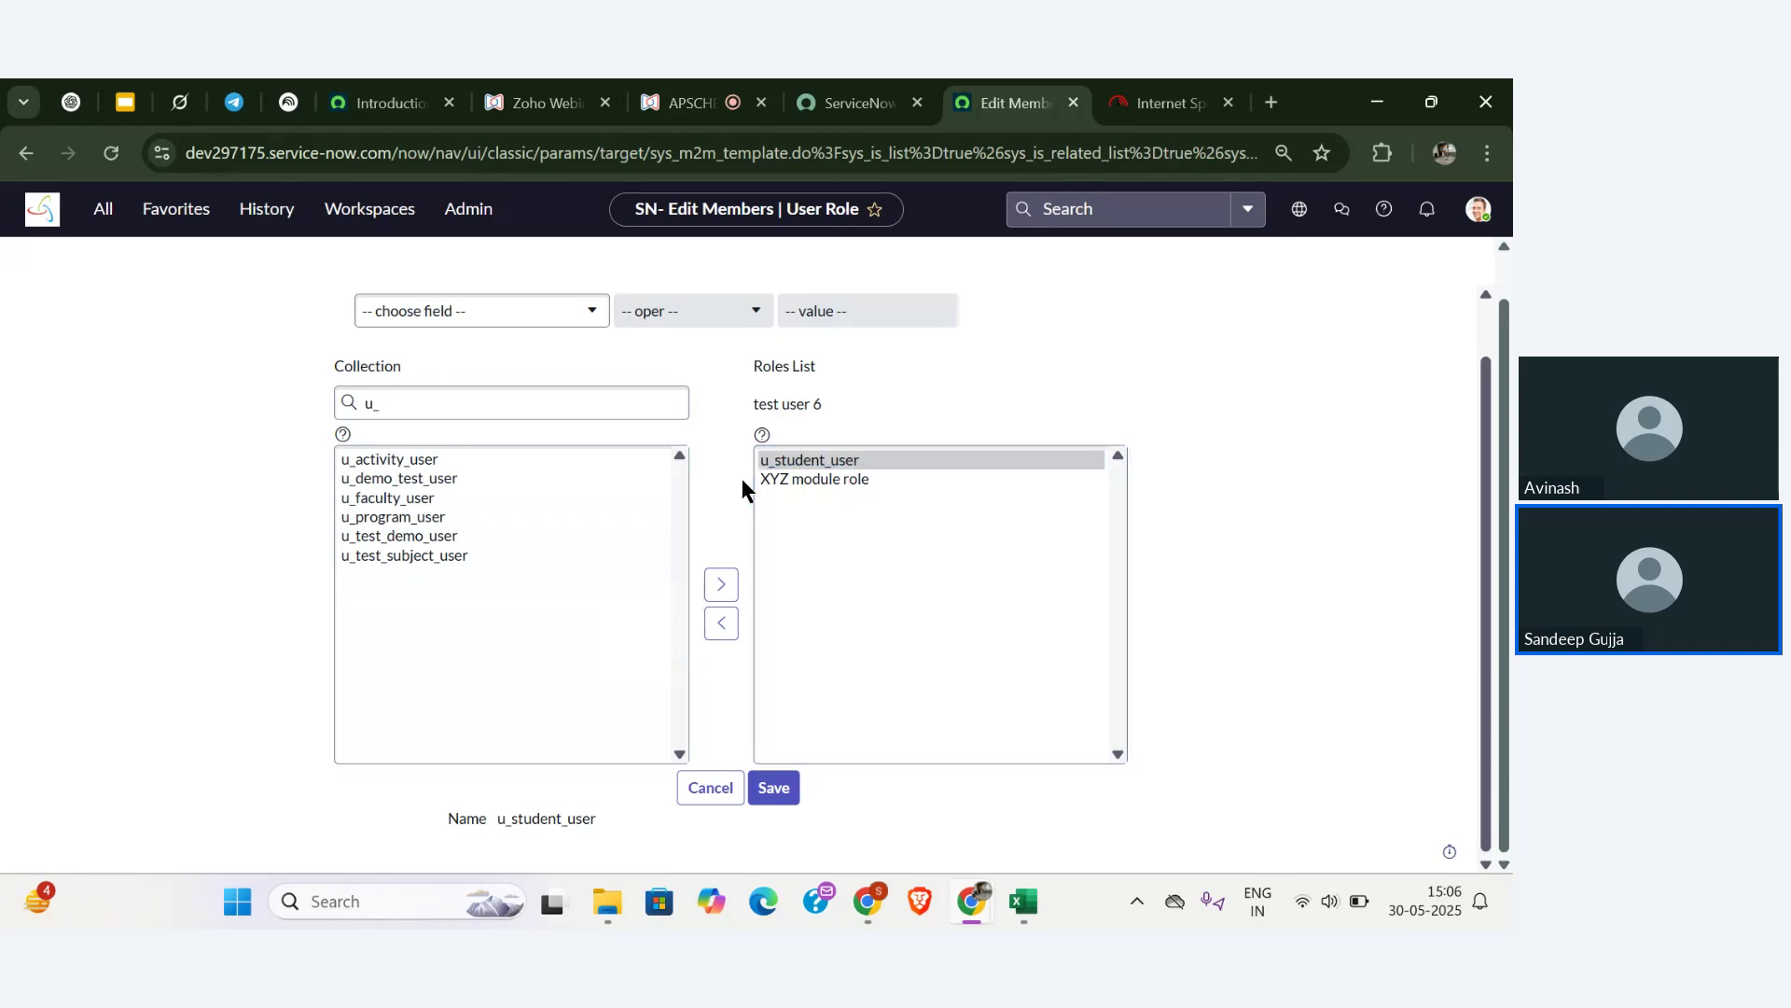
# - Save the u_student_user role assignment and update the test user record
pyautogui.click(773, 787)
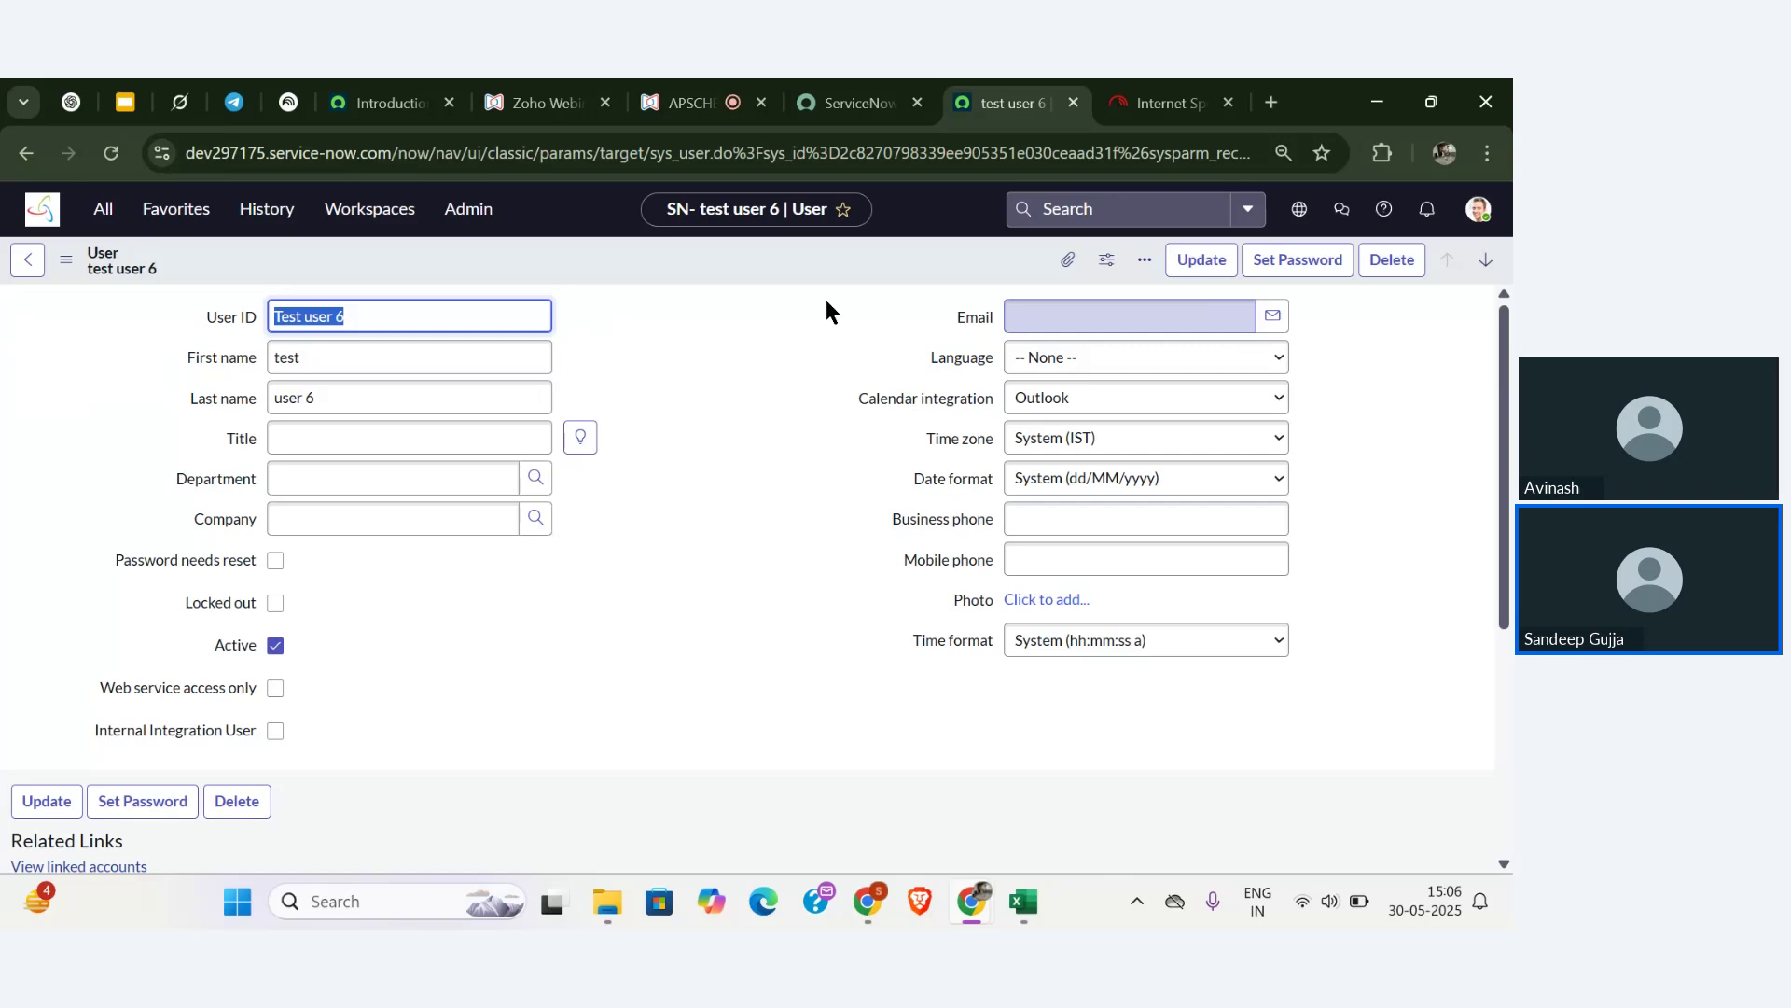
pyautogui.click(1200, 260)
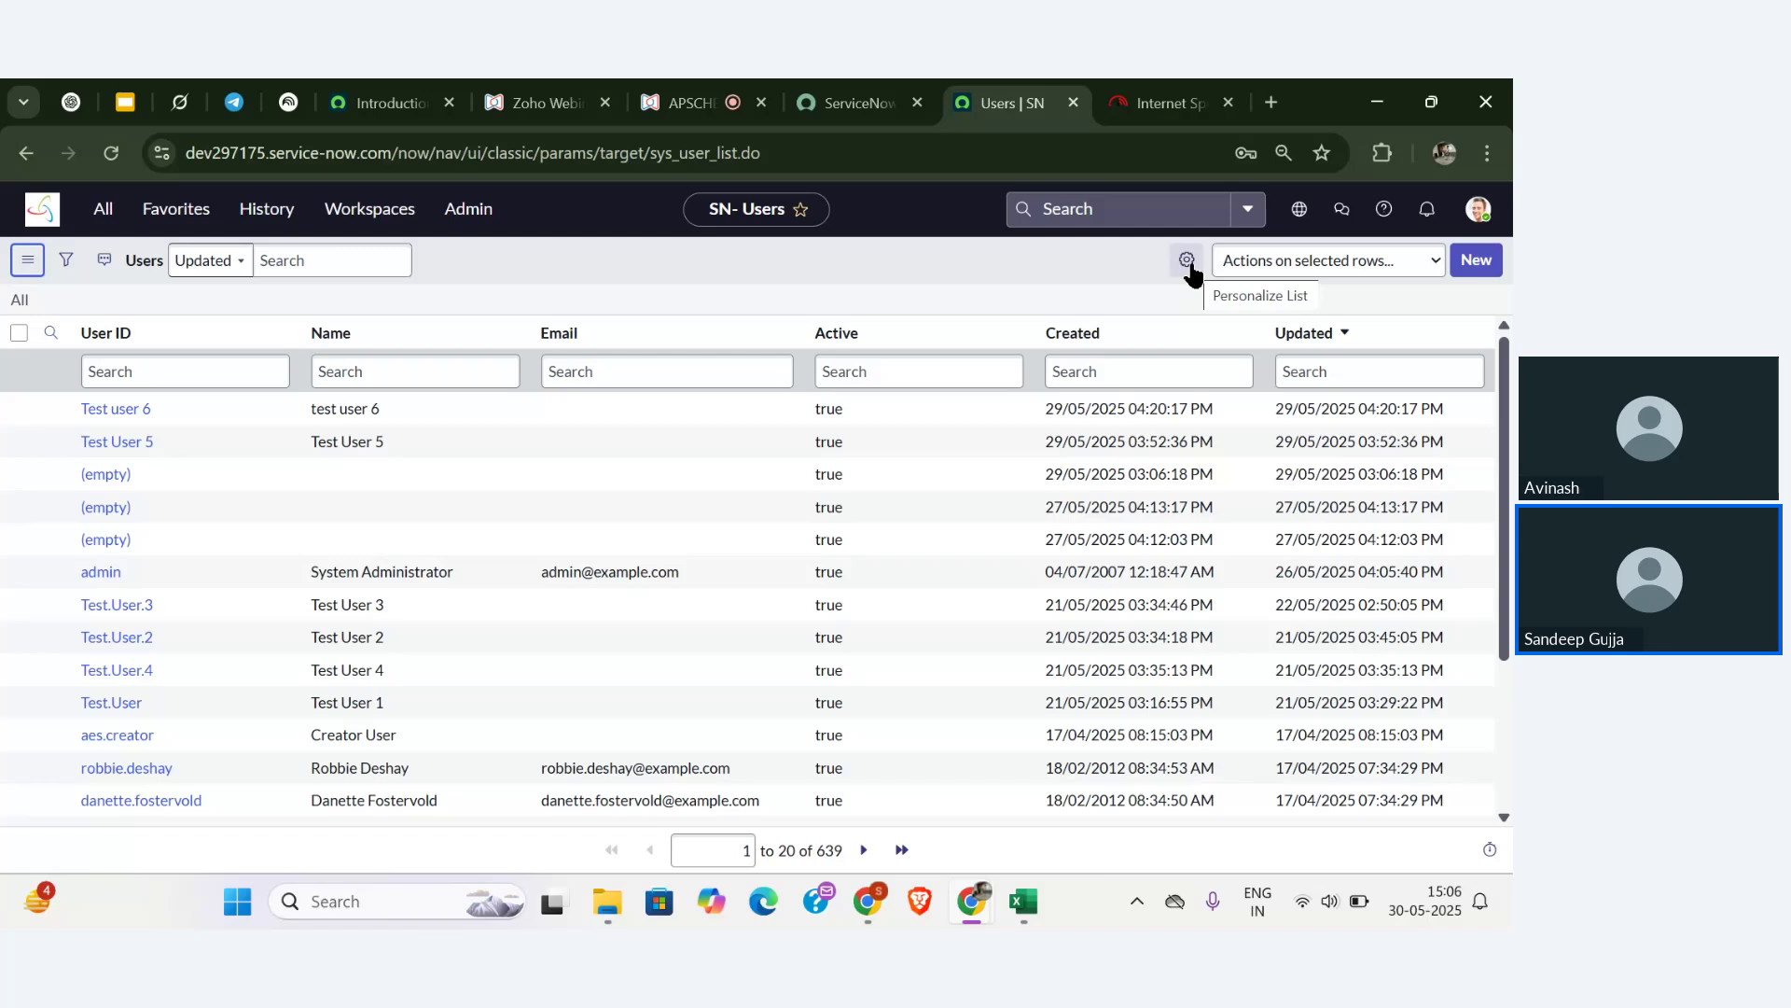
# - Impersonate test user 6, chosen from the recent impersonations list
pyautogui.click(1478, 209)
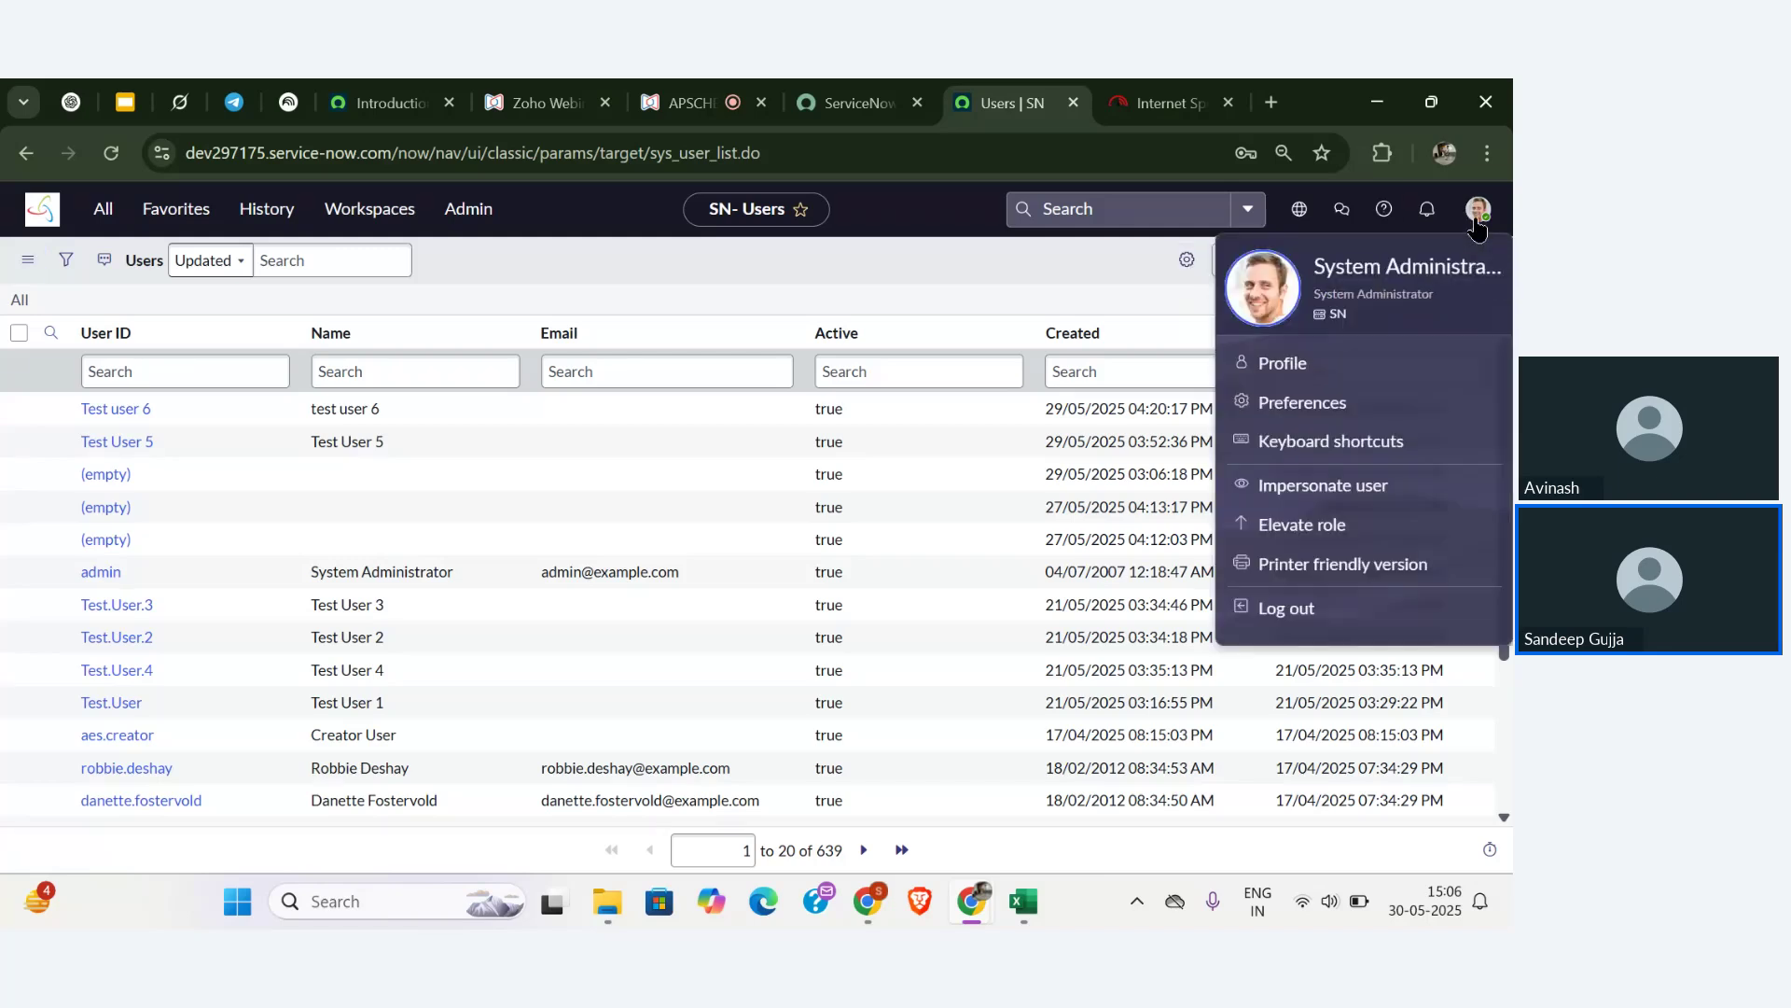
pyautogui.click(1299, 486)
pyautogui.click(876, 583)
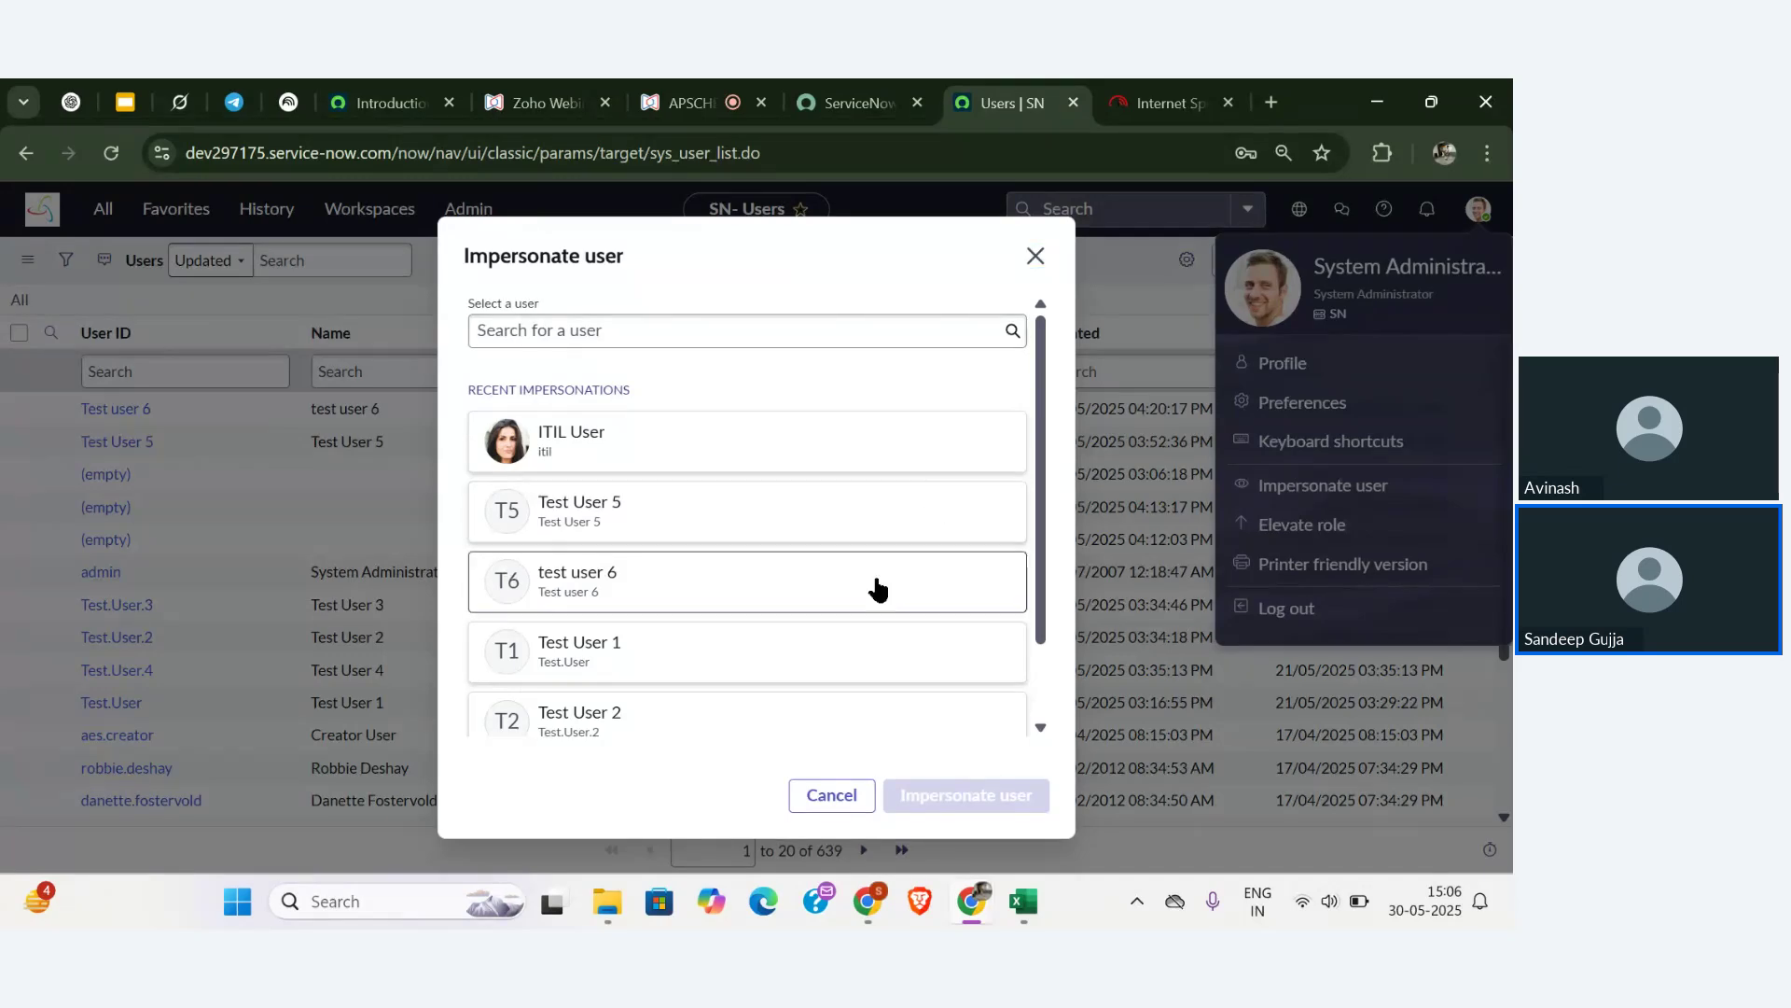
pyautogui.click(950, 801)
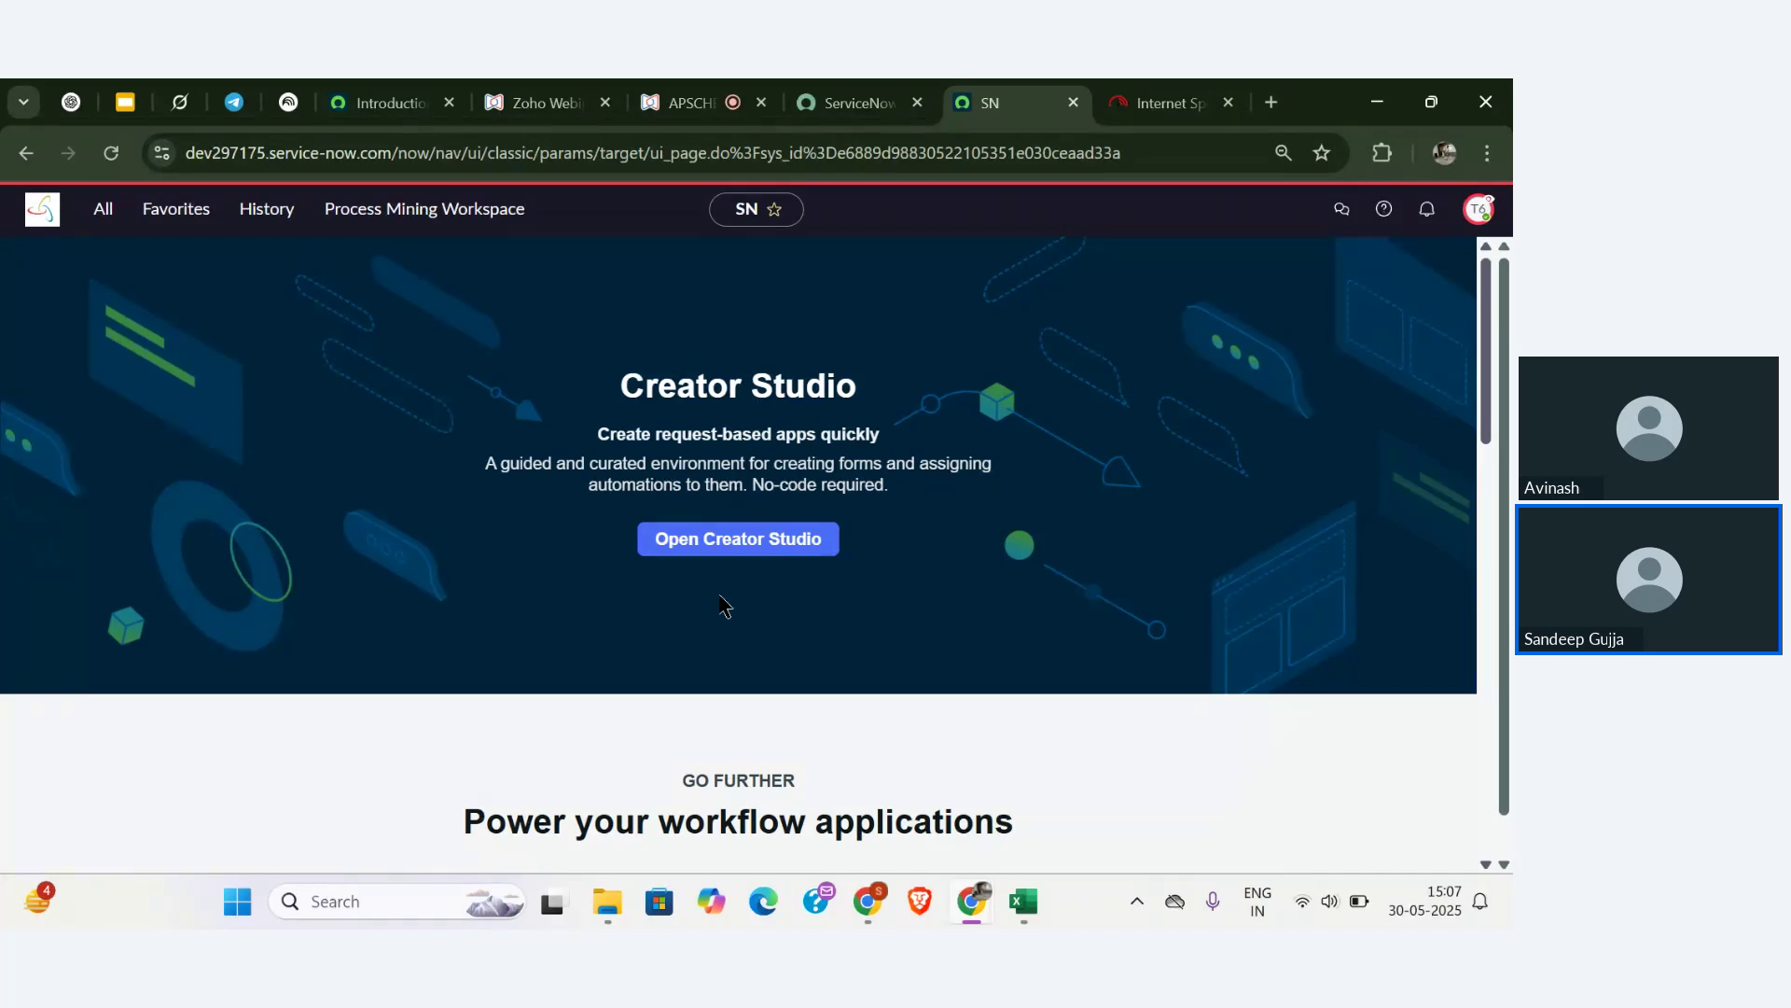
# - Filter the navigator on 'xyz', try List of Faculty Records, then open List of Student Records
pyautogui.click(103, 222)
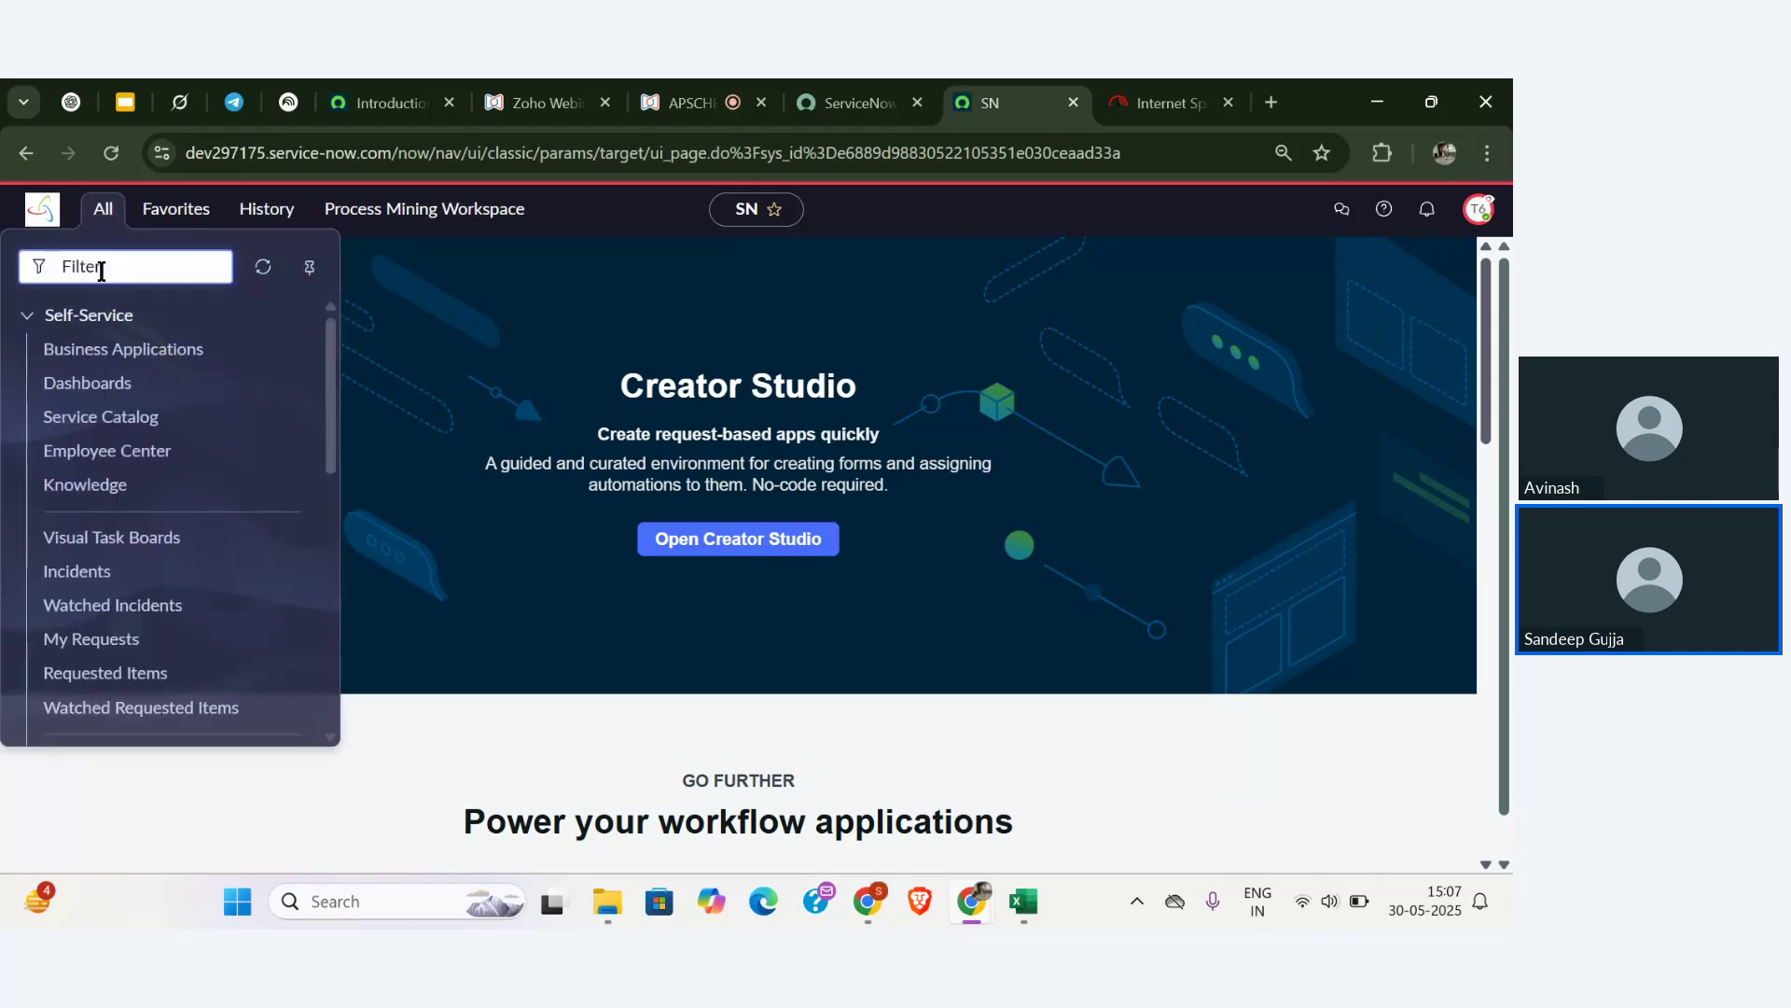
pyautogui.write('xyz')
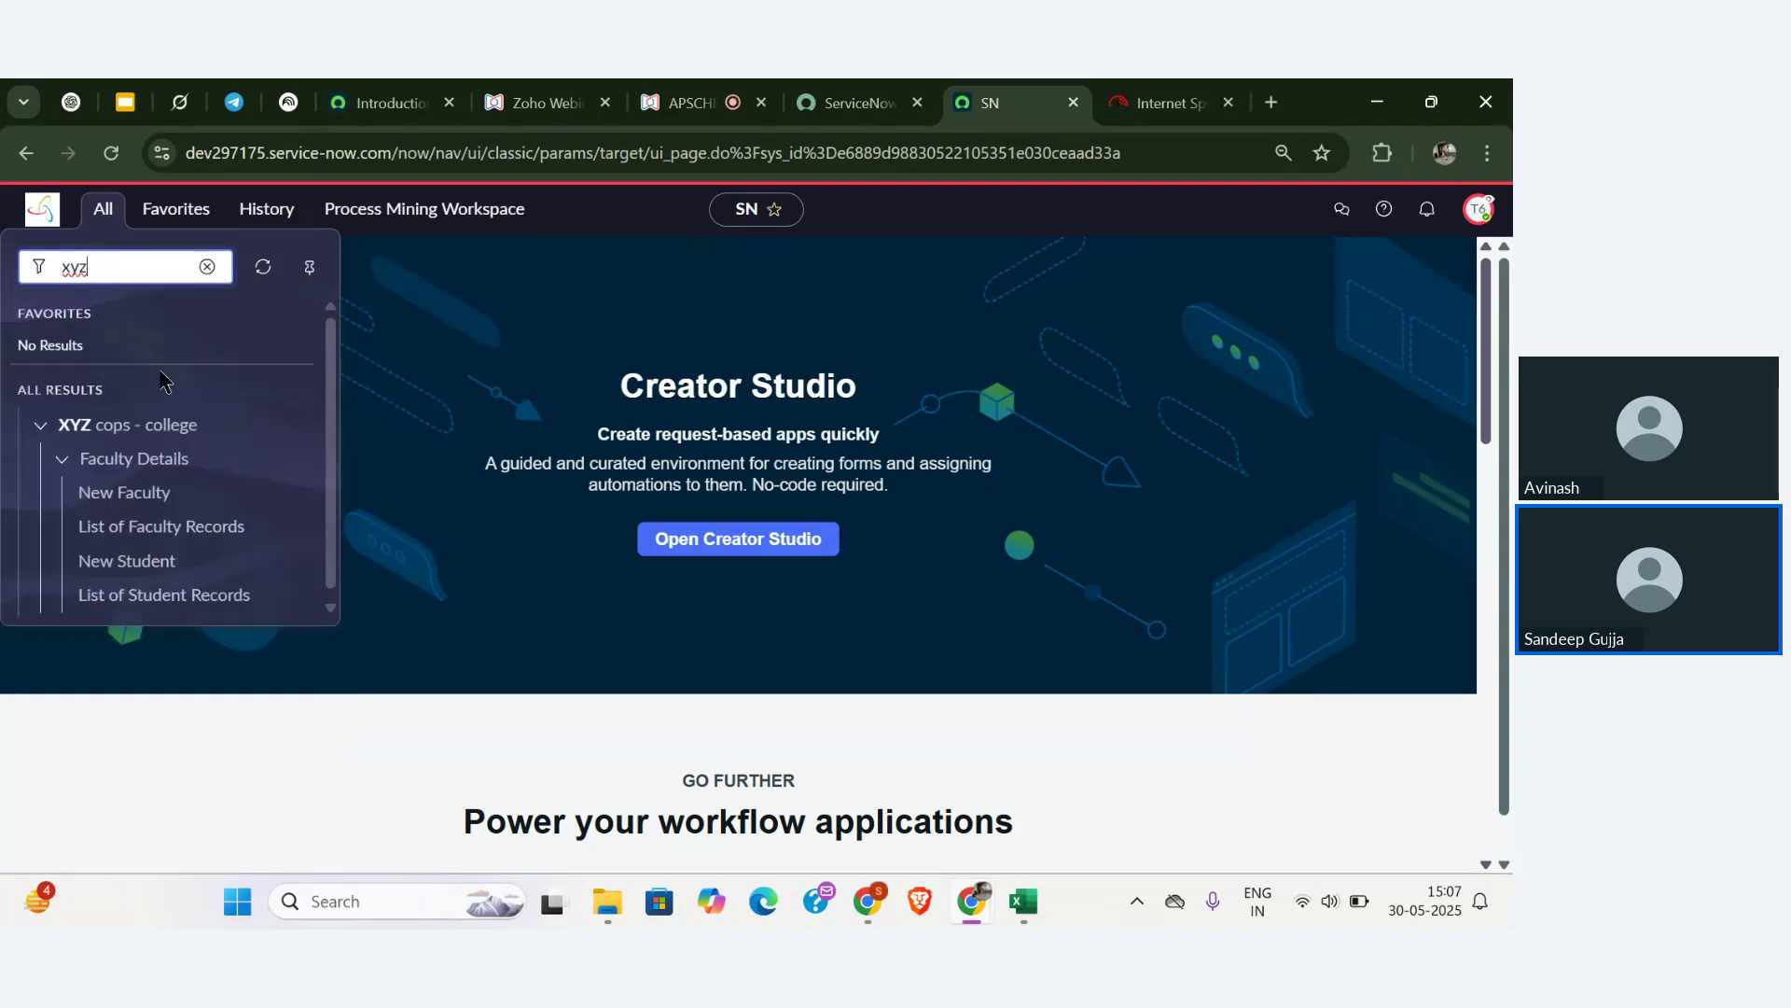
pyautogui.click(164, 530)
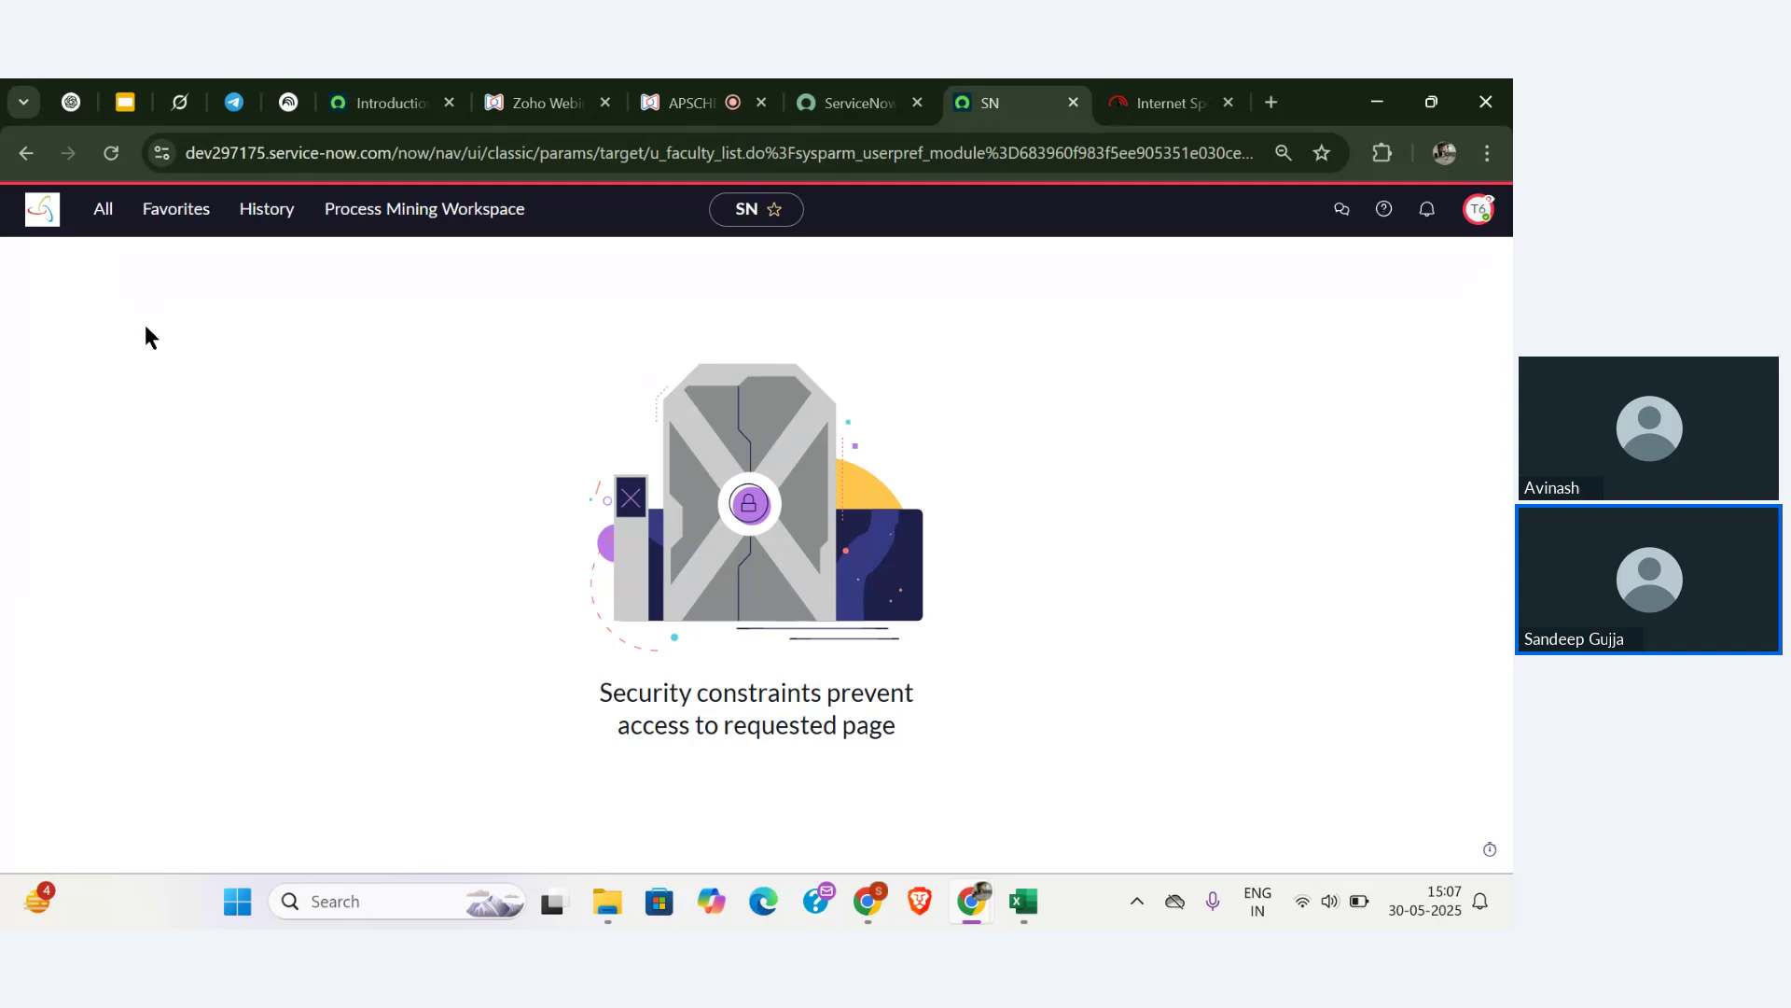
pyautogui.click(104, 213)
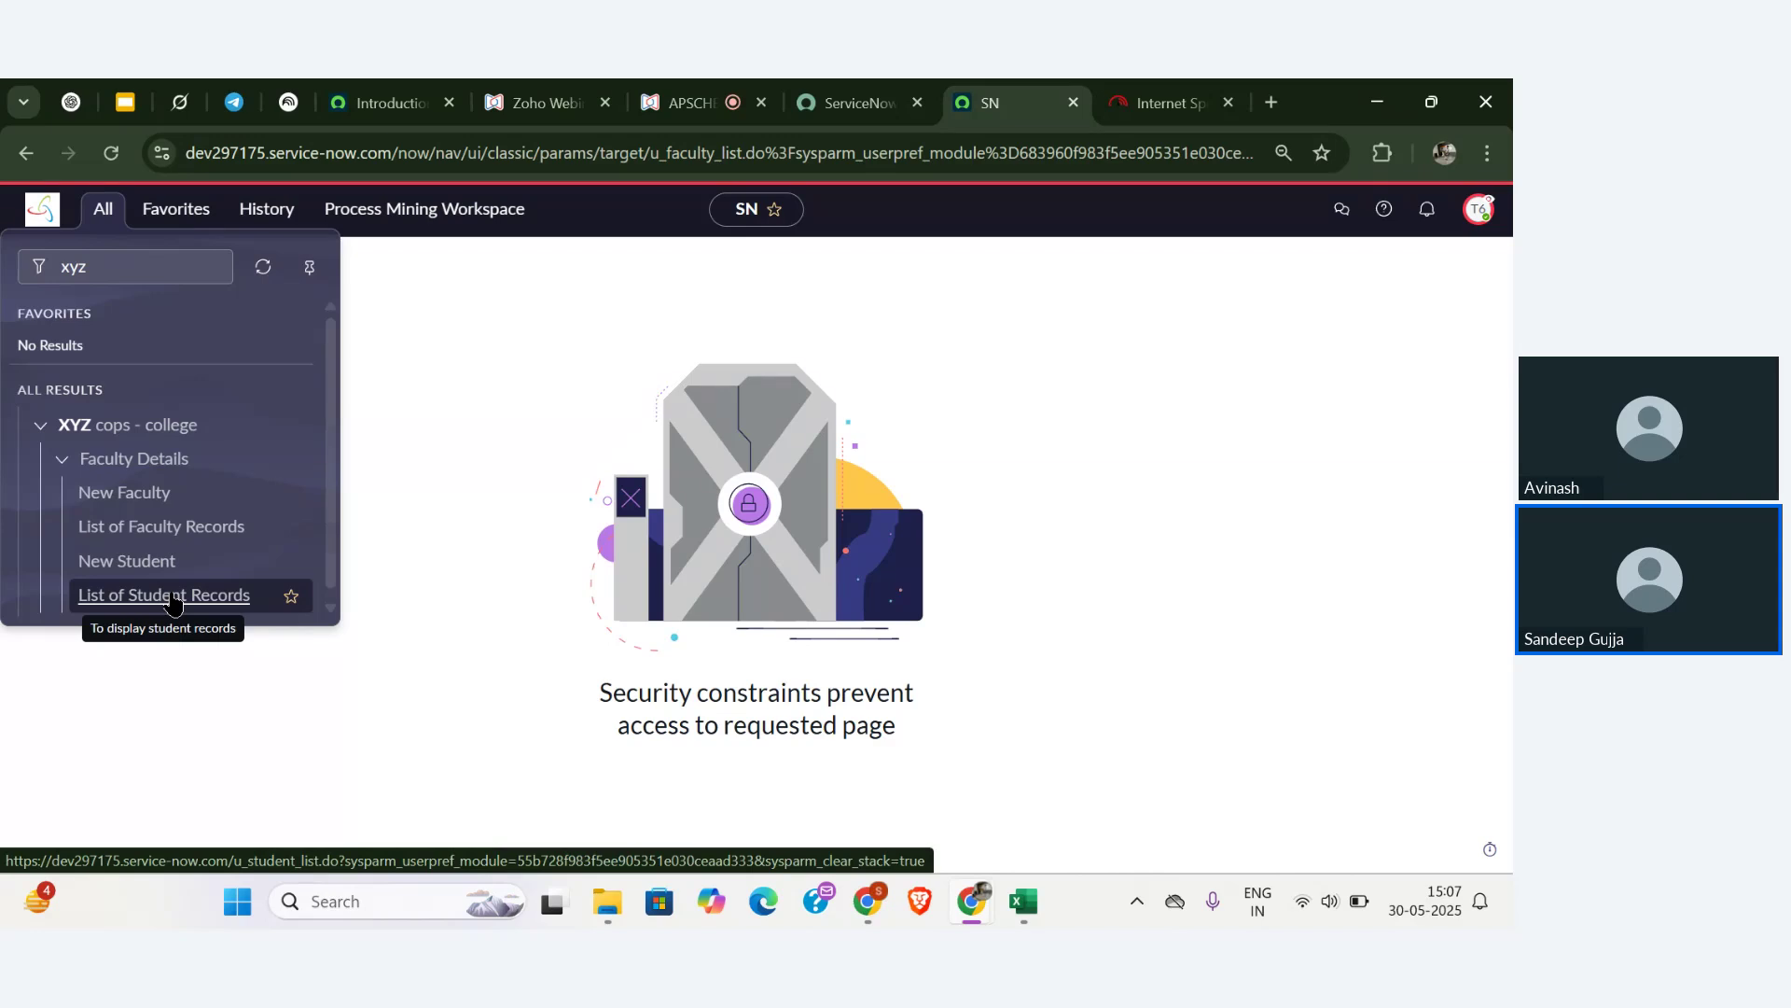
pyautogui.click(173, 597)
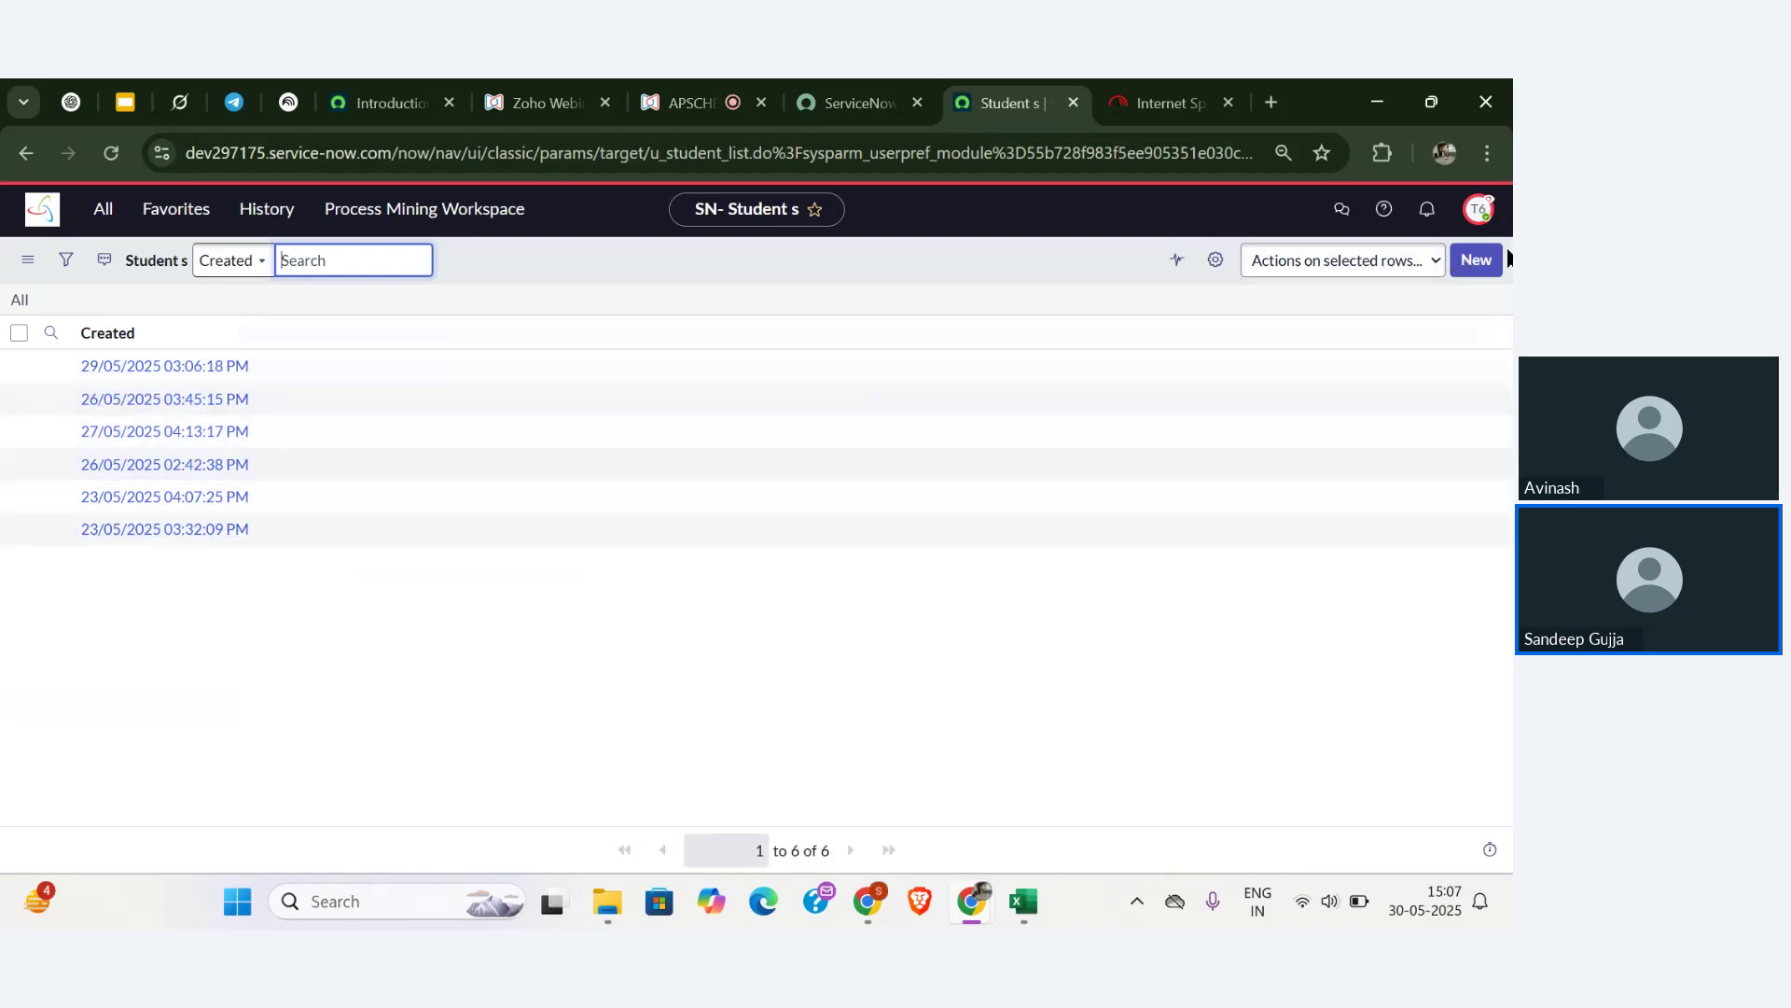
# - Set the Students list columns to First Name, Last name, DOB, Updated, Updated by and Created by, dropping Created
pyautogui.click(1215, 265)
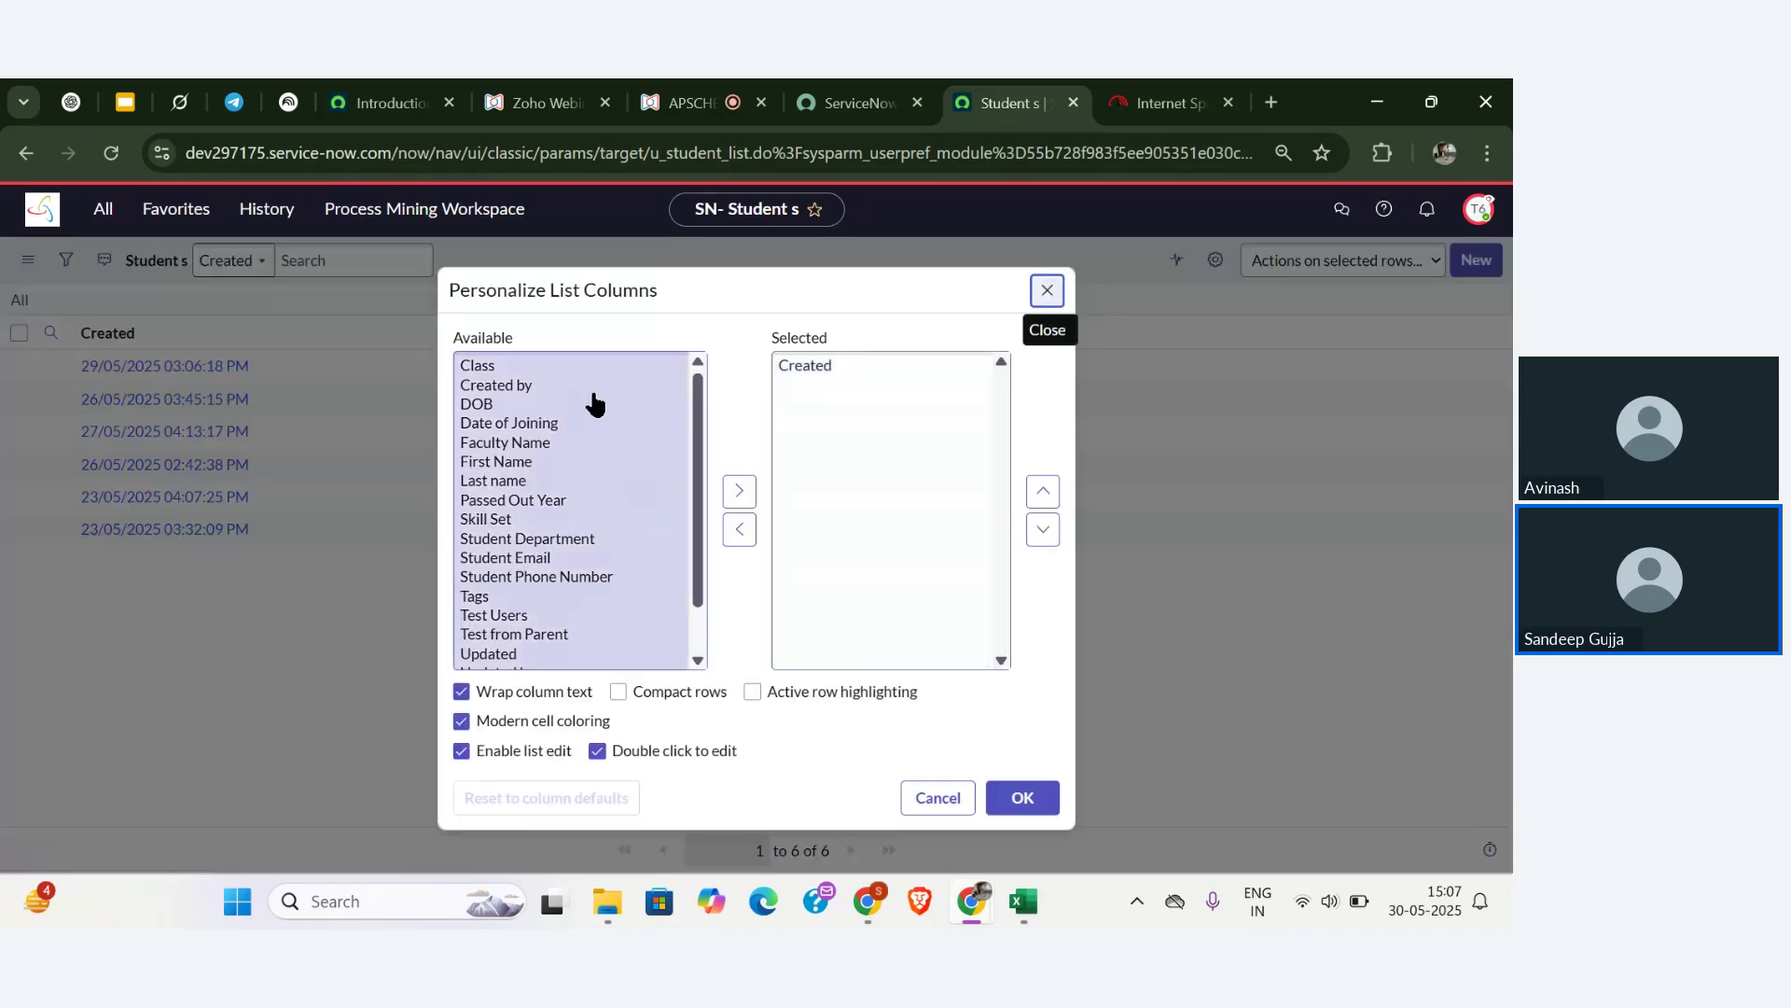
pyautogui.doubleClick(540, 461)
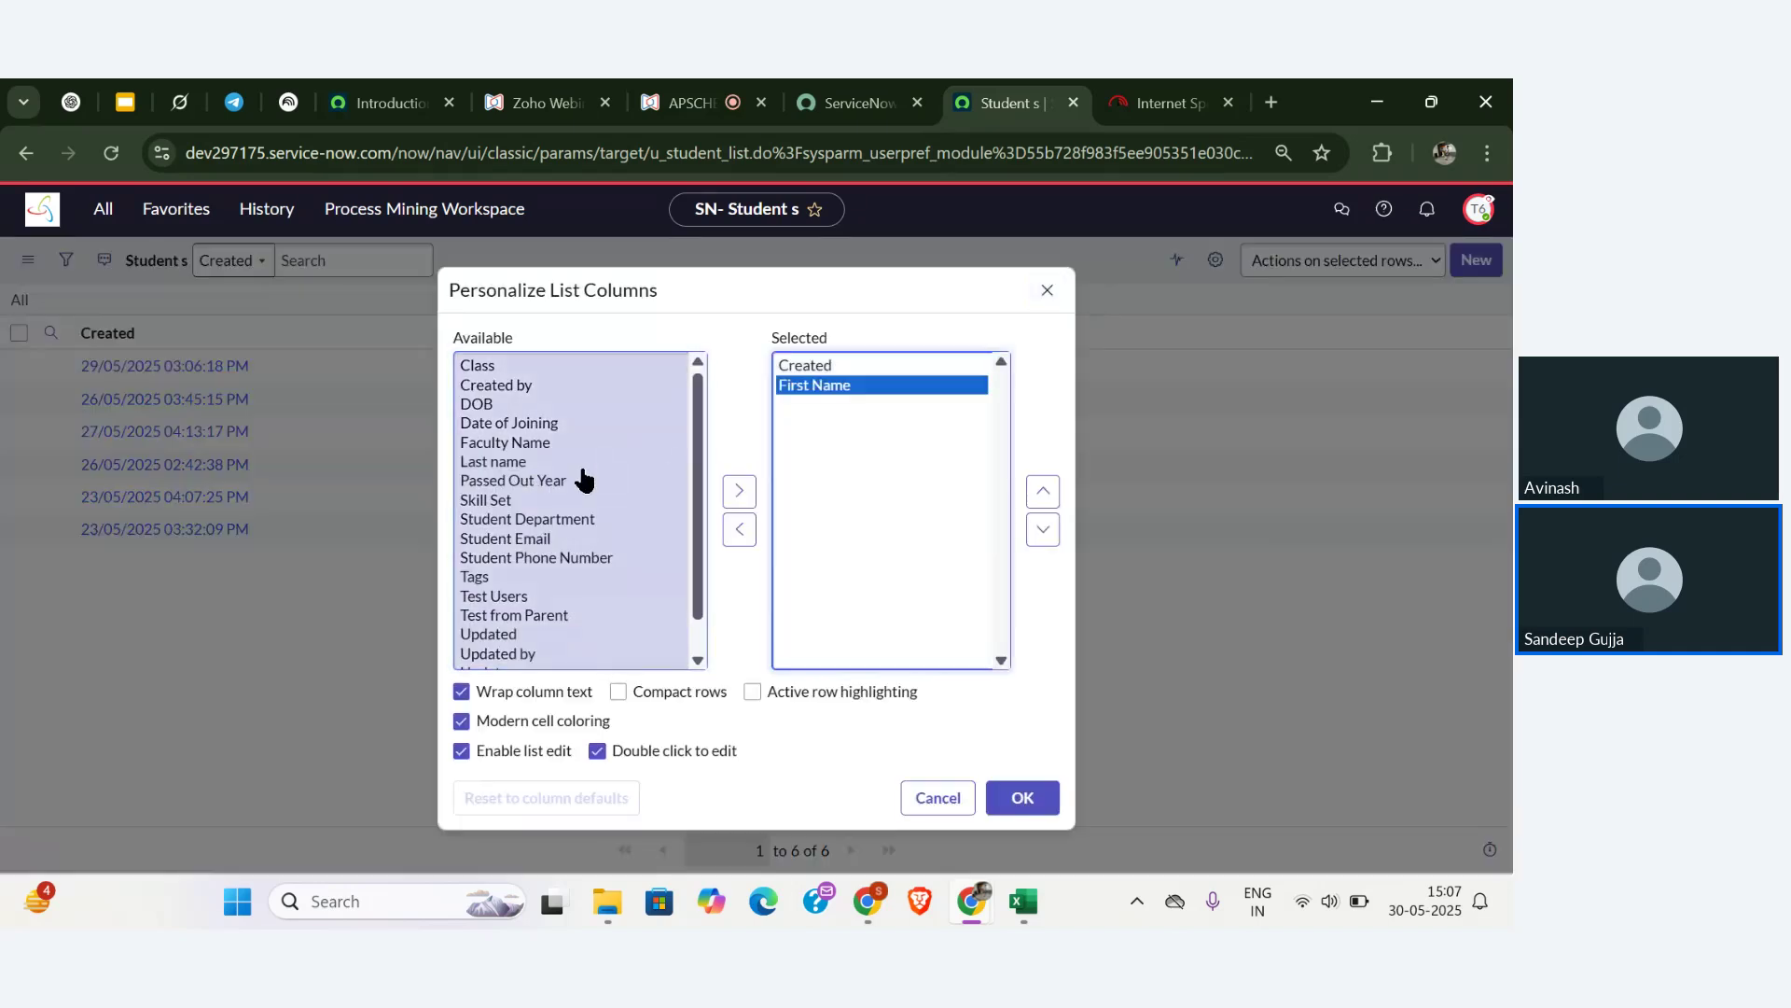
pyautogui.doubleClick(556, 462)
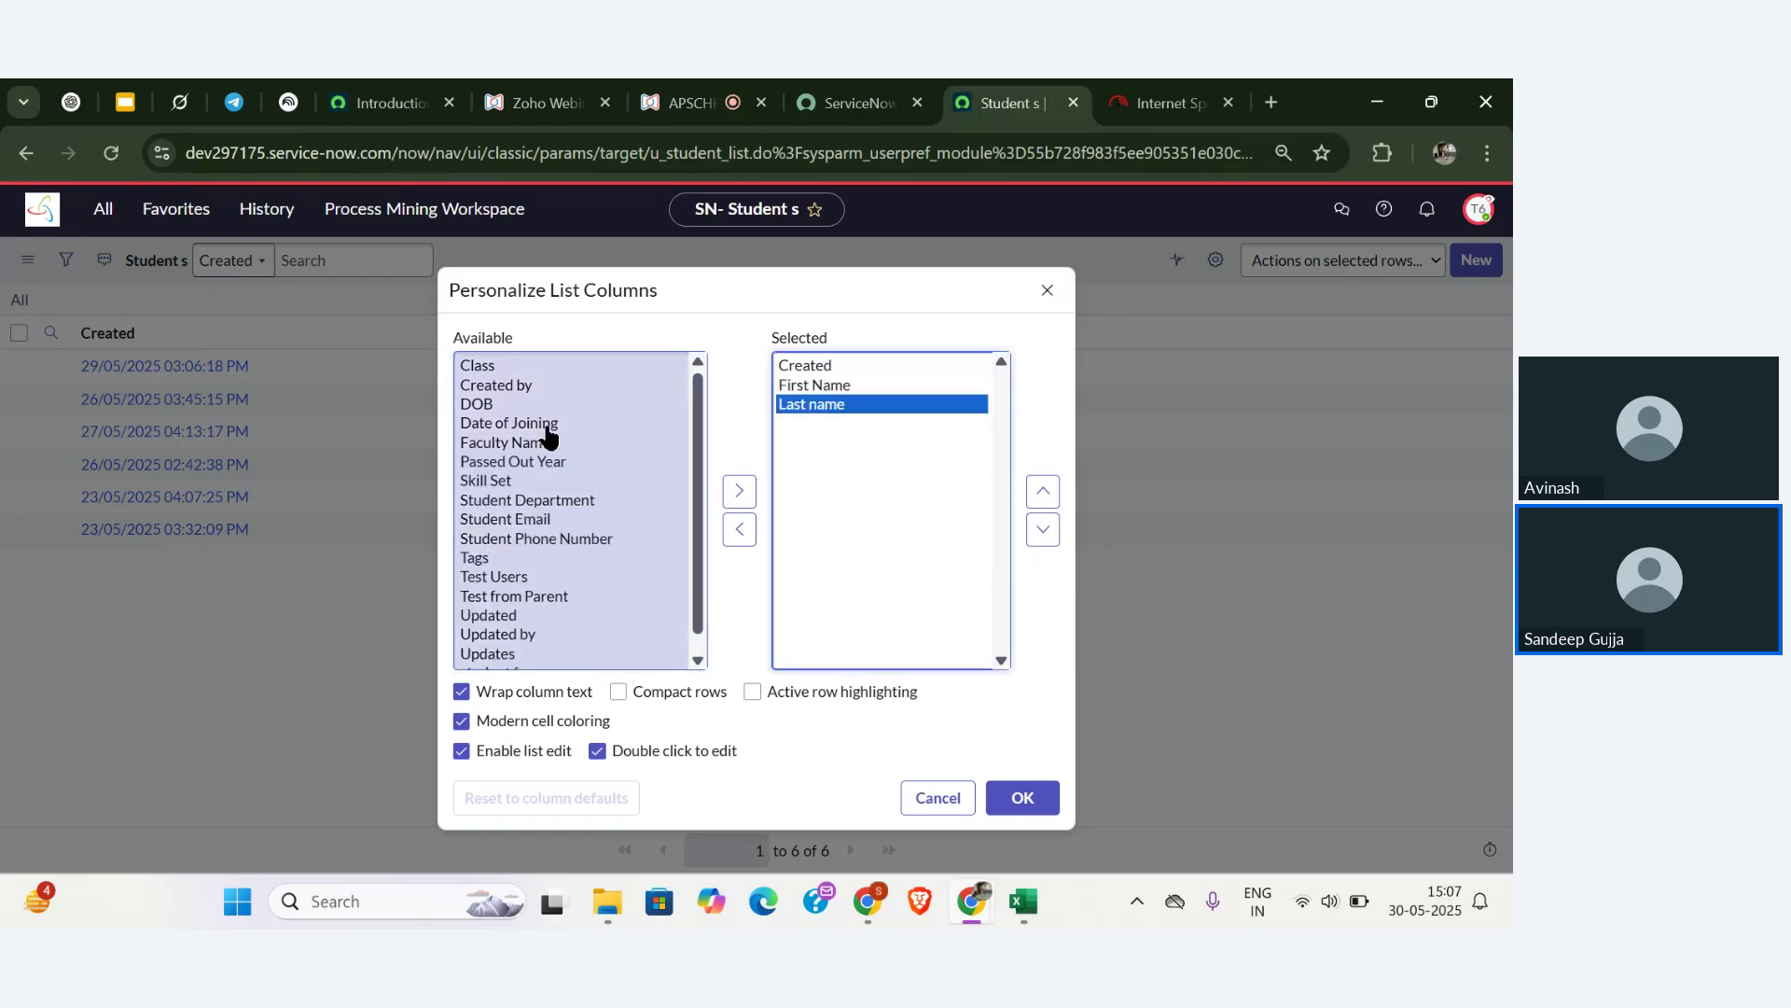
pyautogui.doubleClick(518, 404)
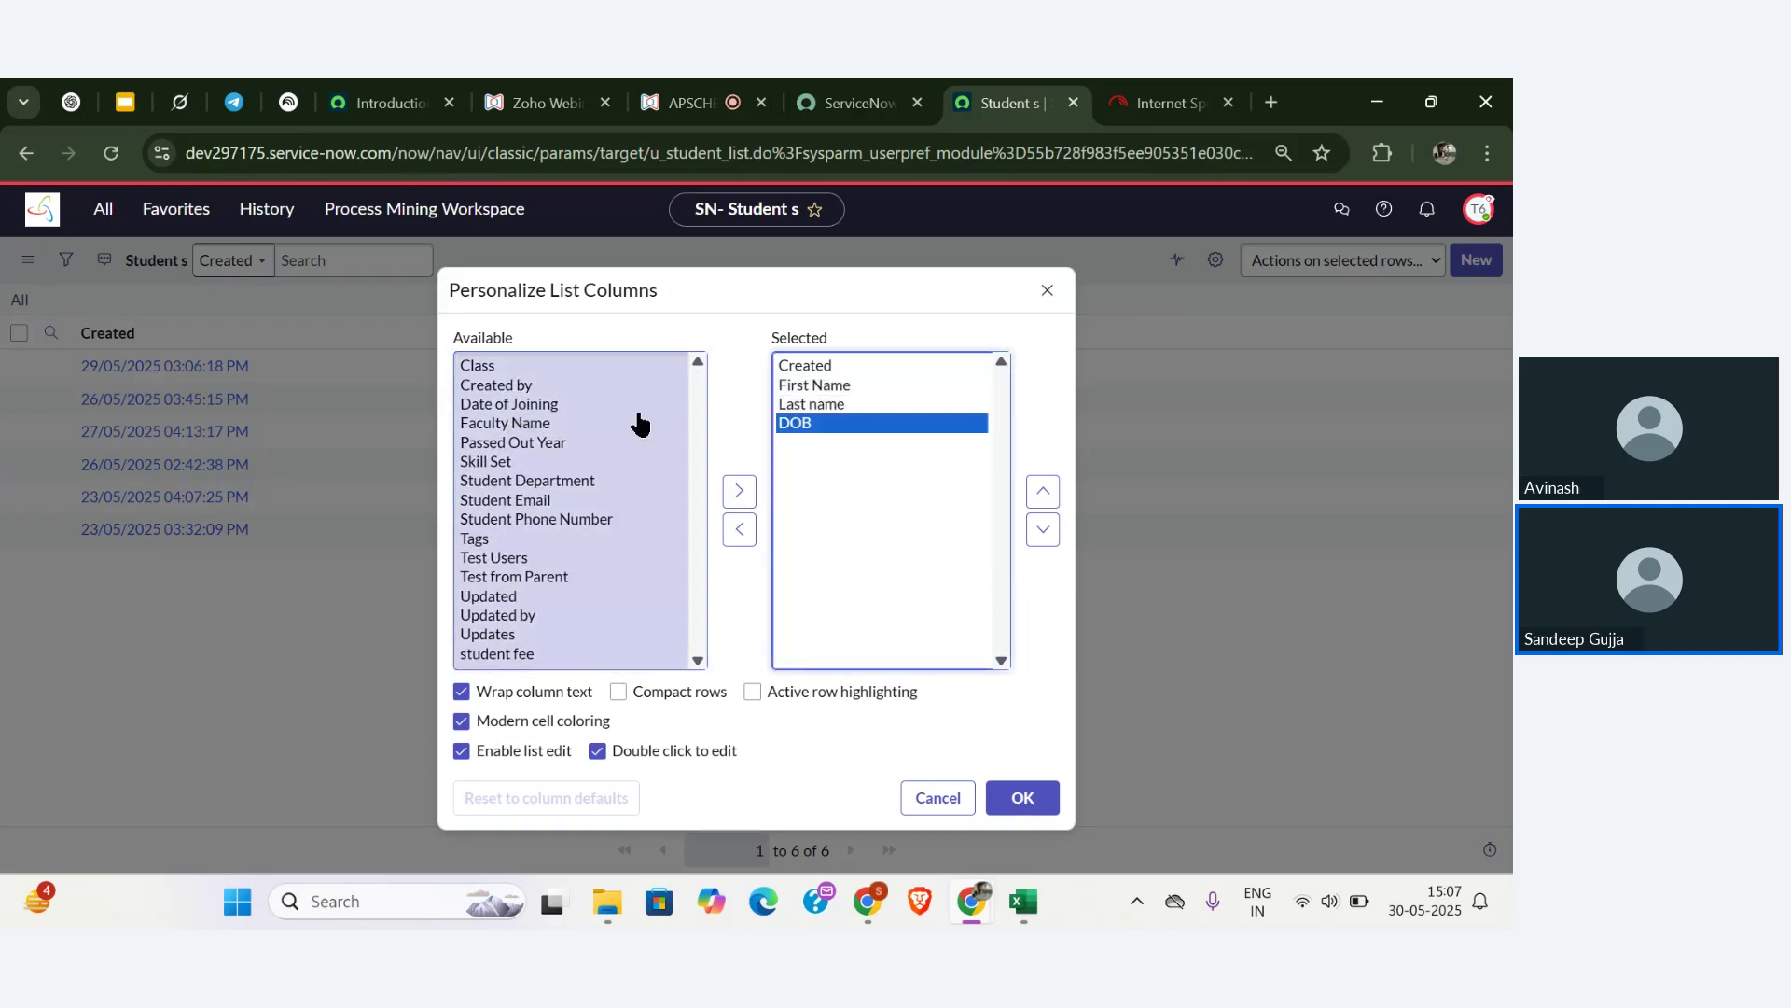
pyautogui.doubleClick(825, 370)
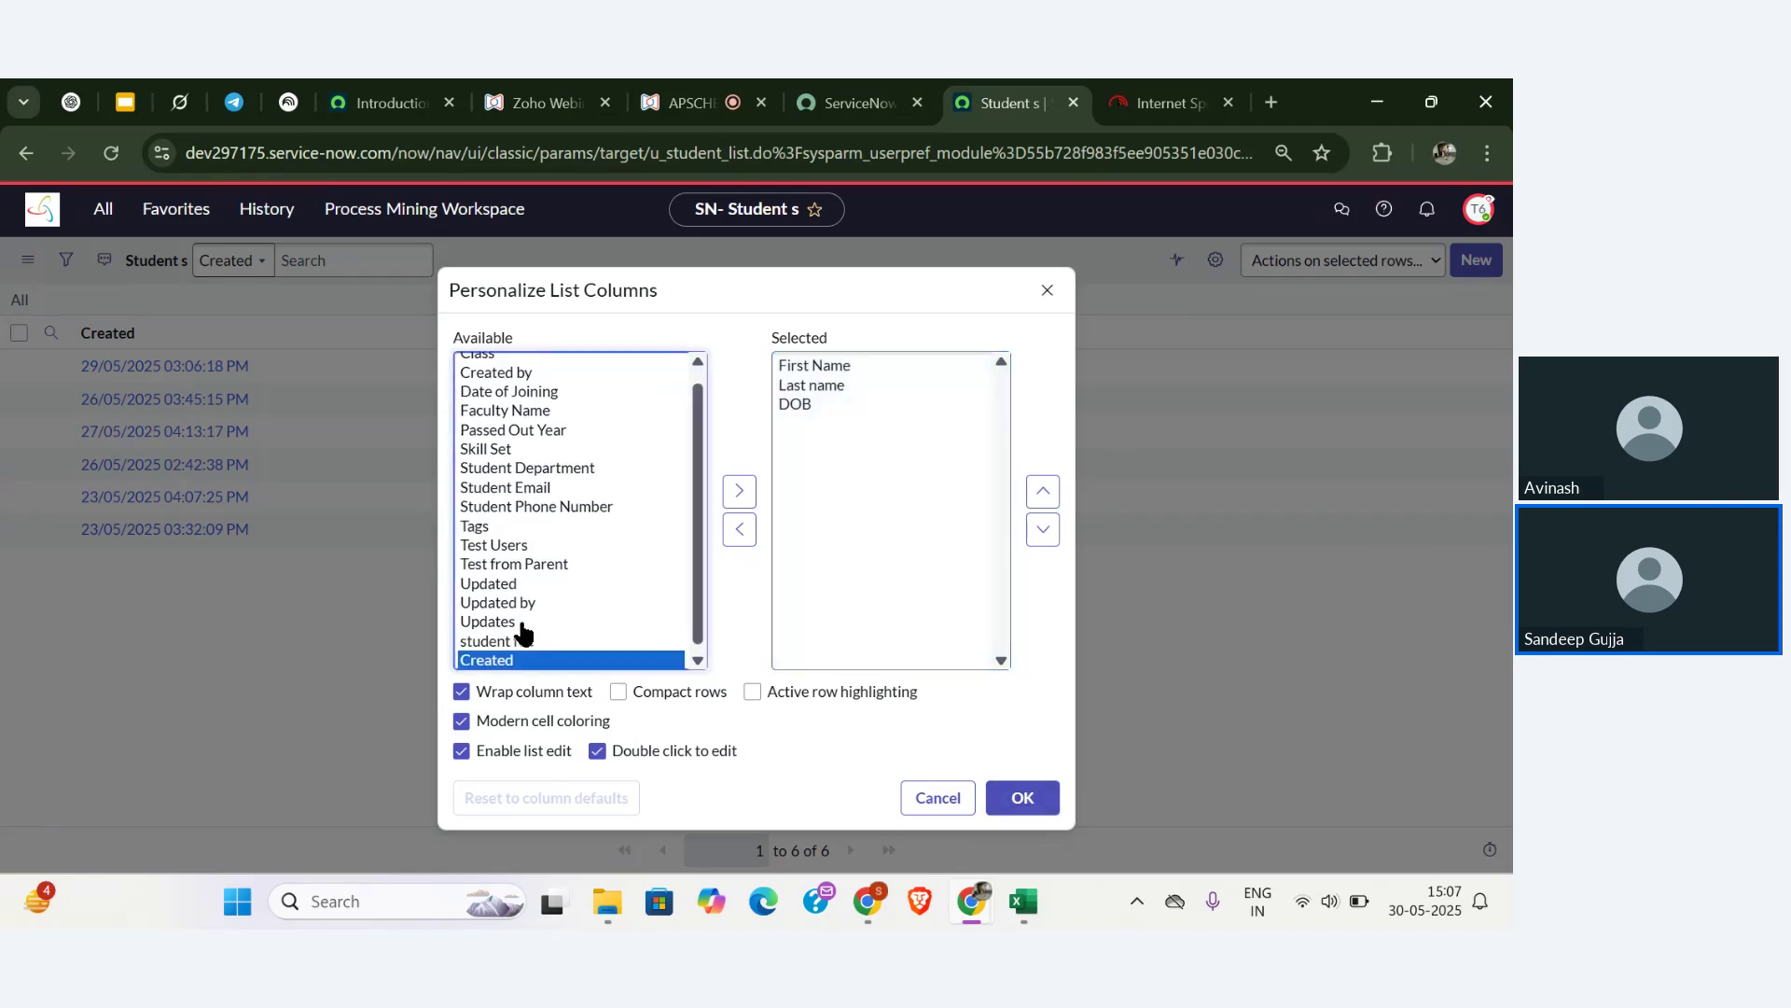
pyautogui.doubleClick(527, 585)
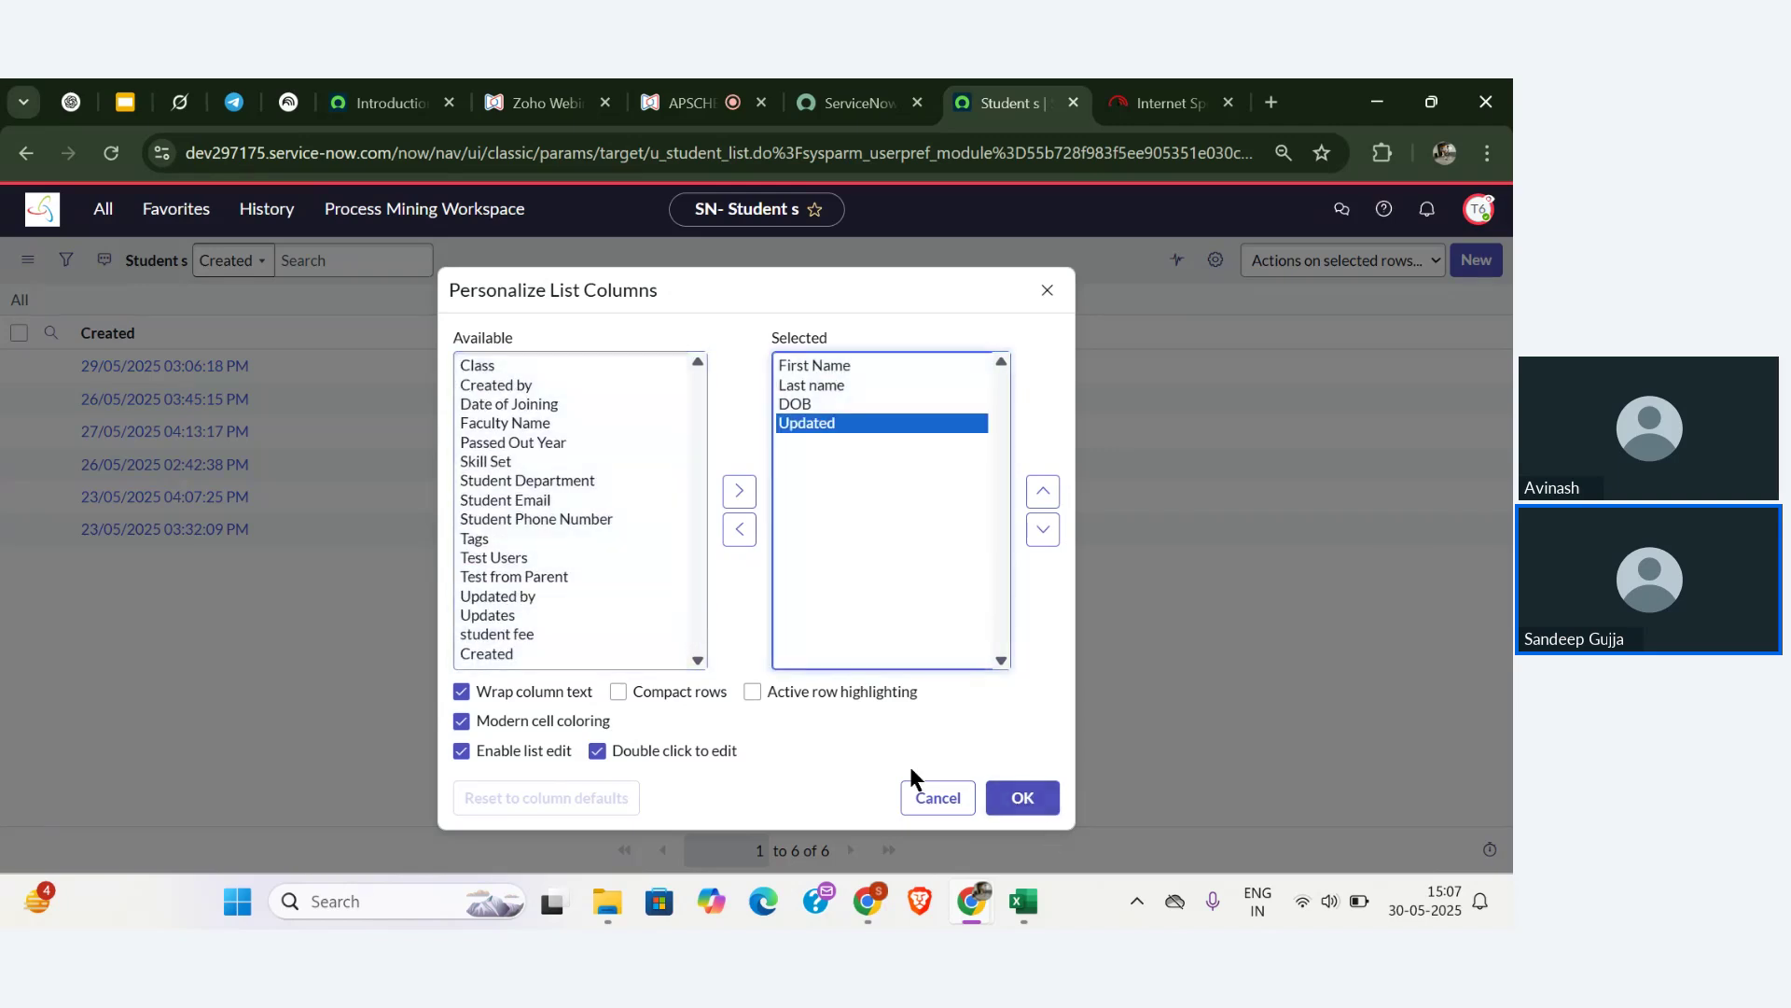
pyautogui.doubleClick(571, 598)
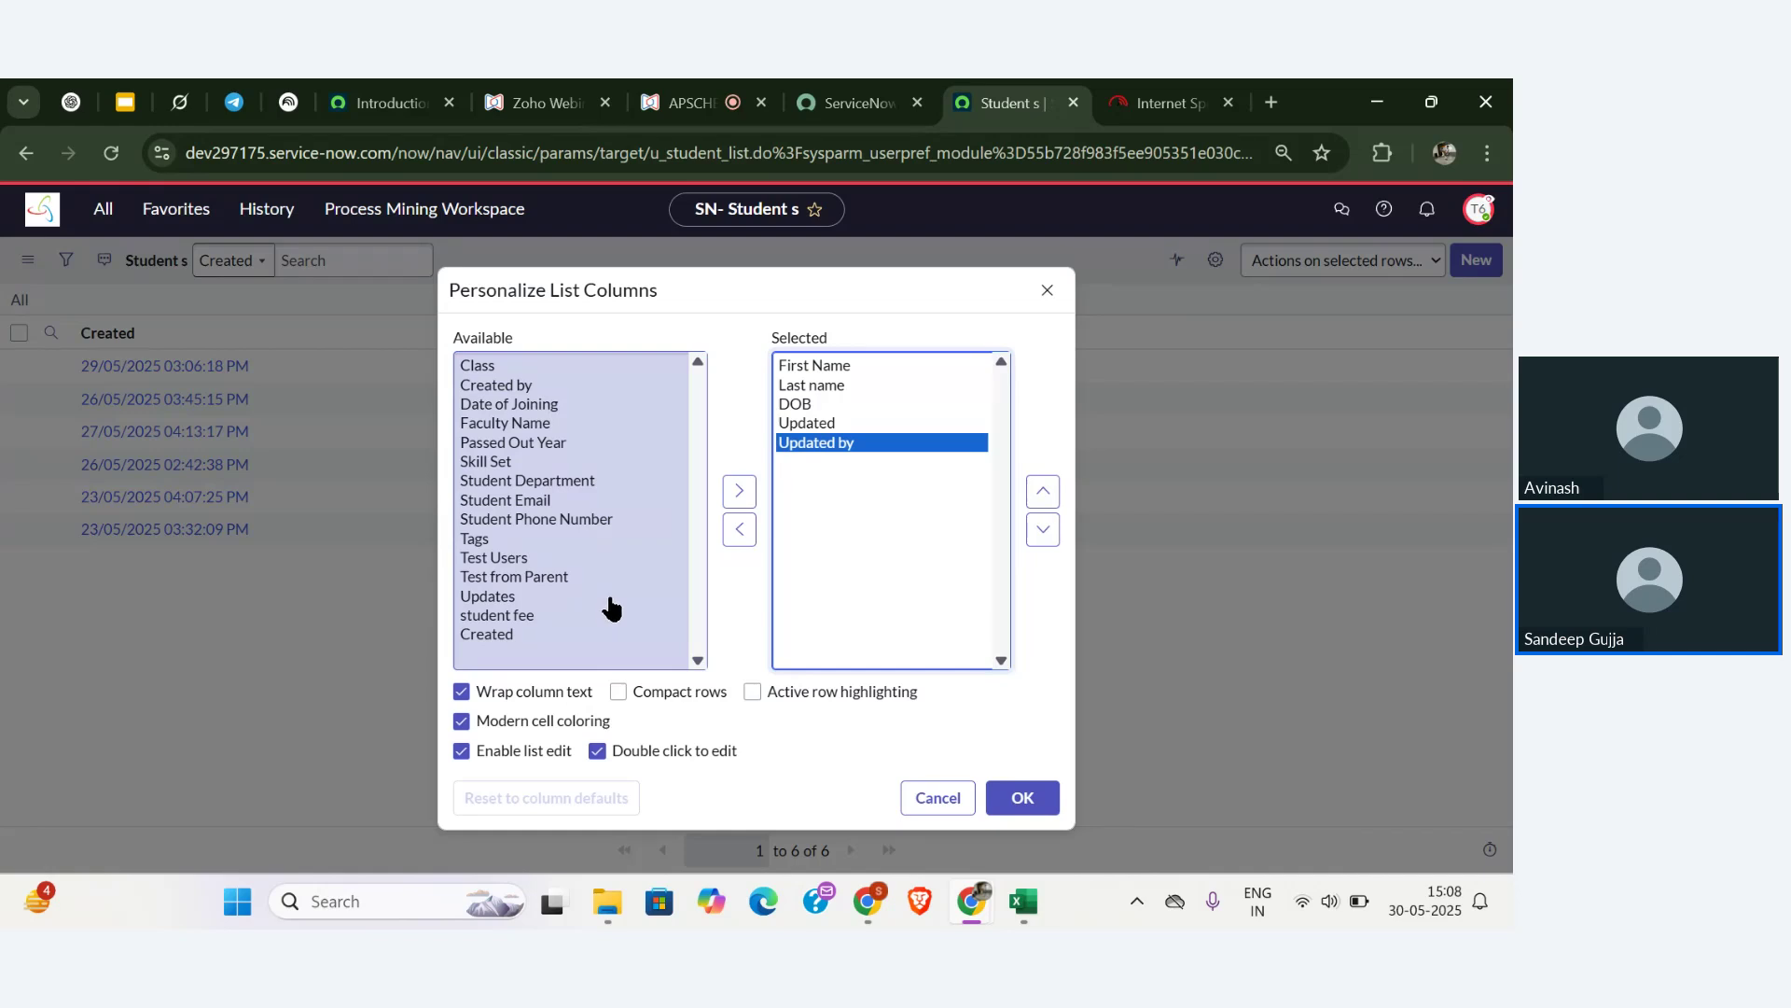
pyautogui.doubleClick(561, 385)
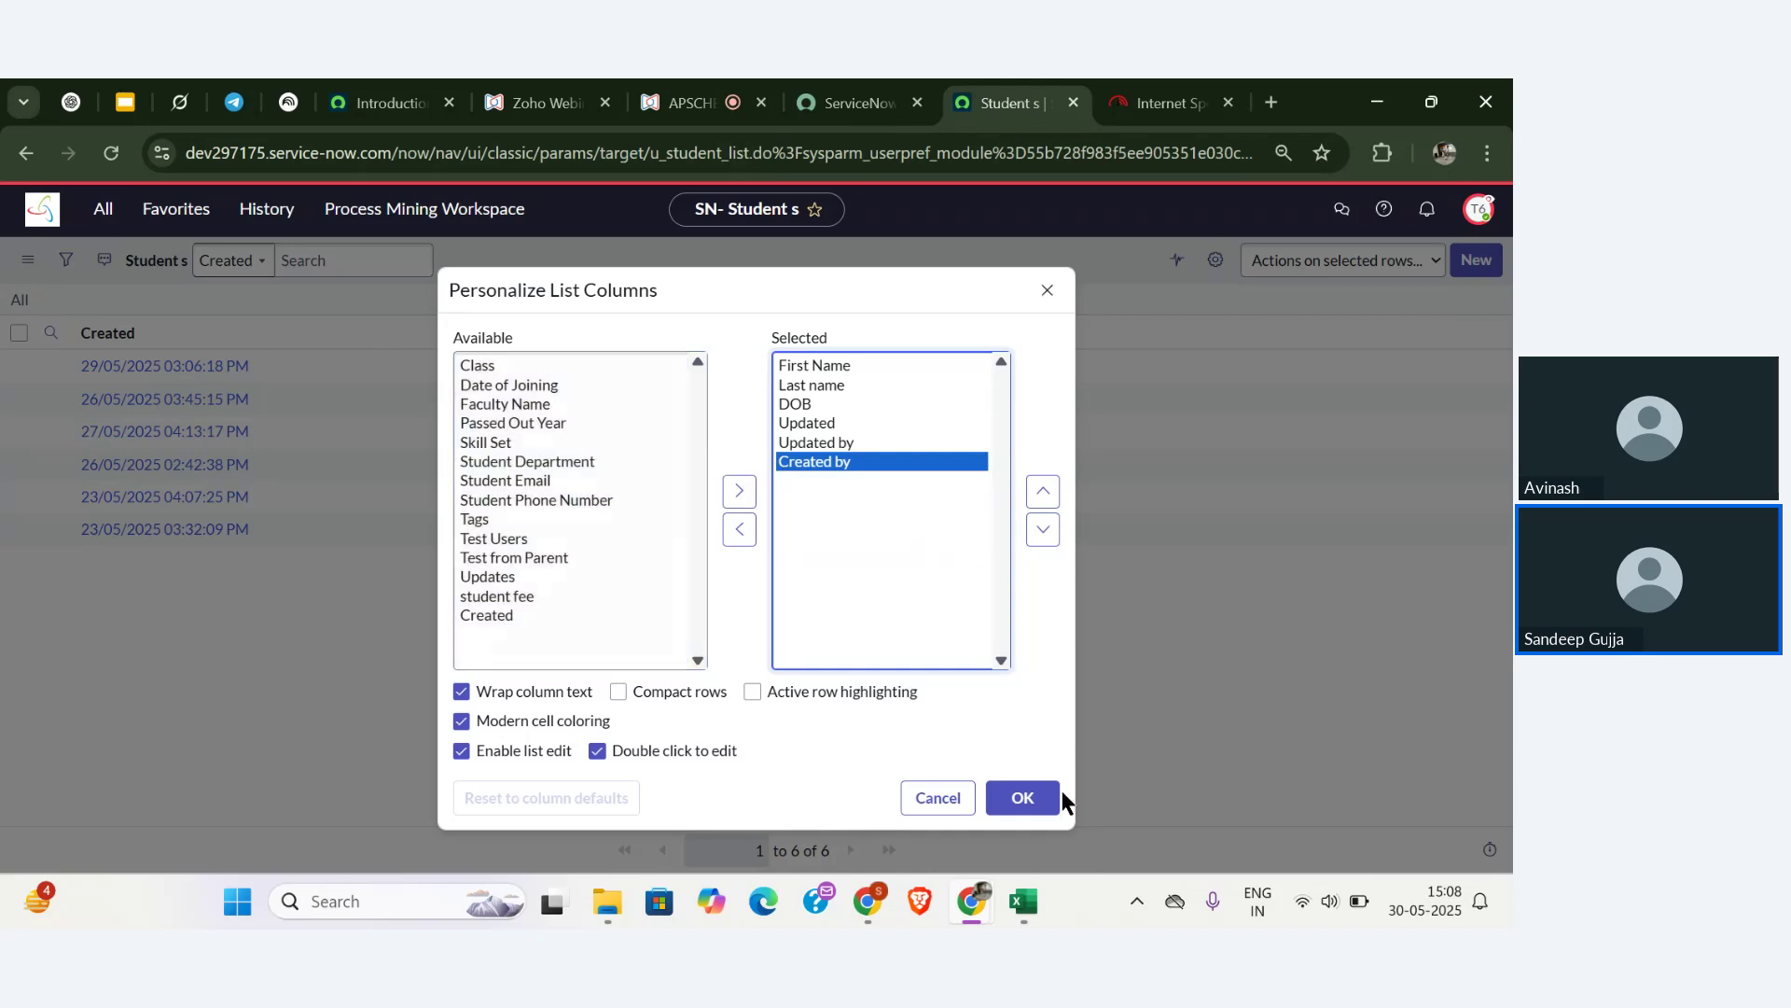
pyautogui.click(1034, 802)
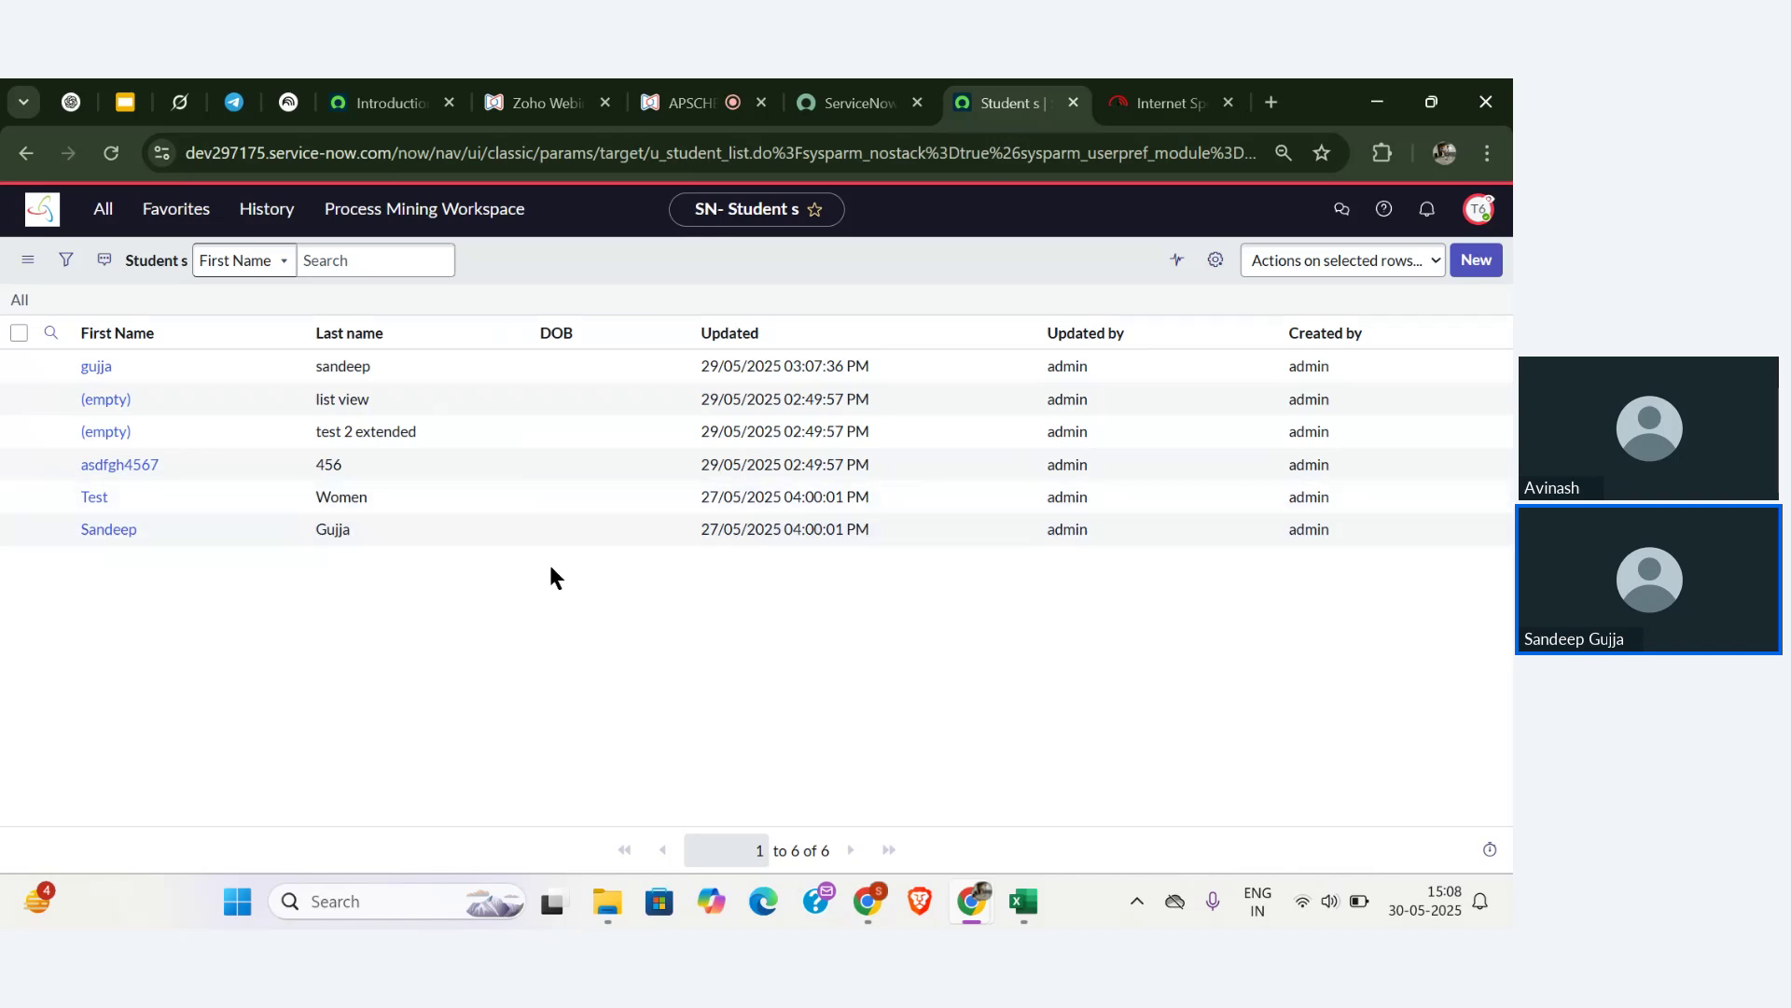
# - Start a new student record and enter the student's first name, last name and email
pyautogui.click(1474, 261)
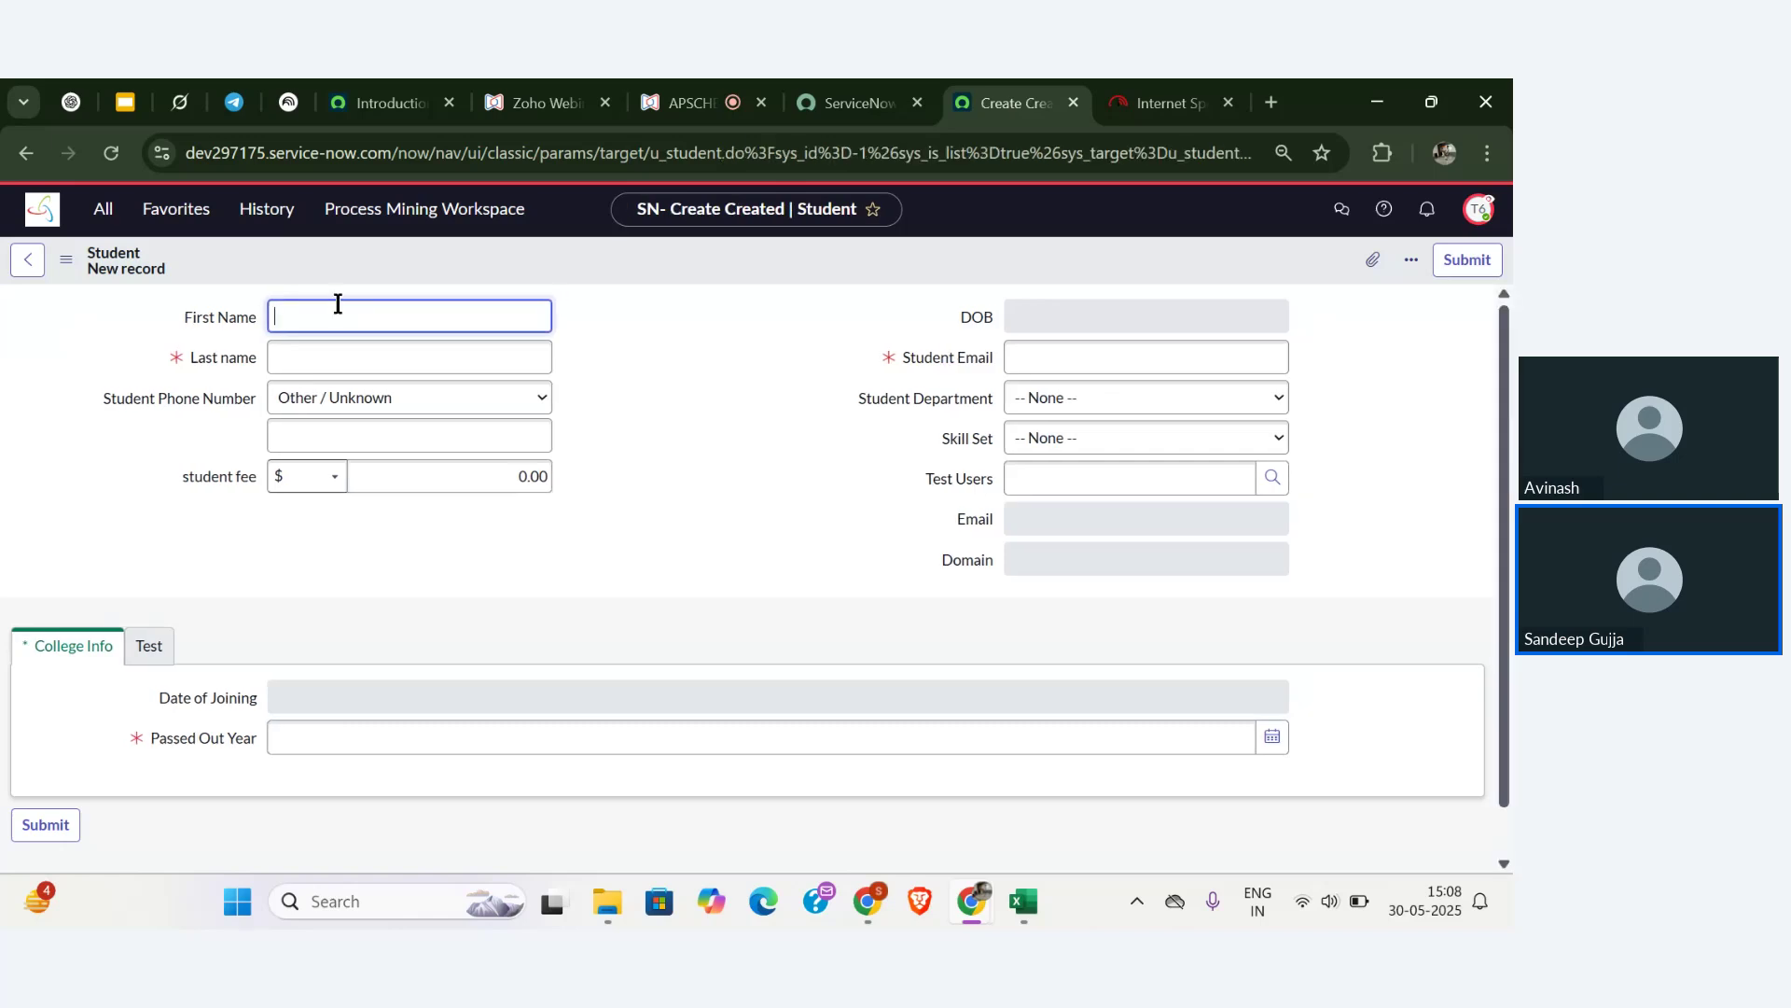
pyautogui.click(343, 318)
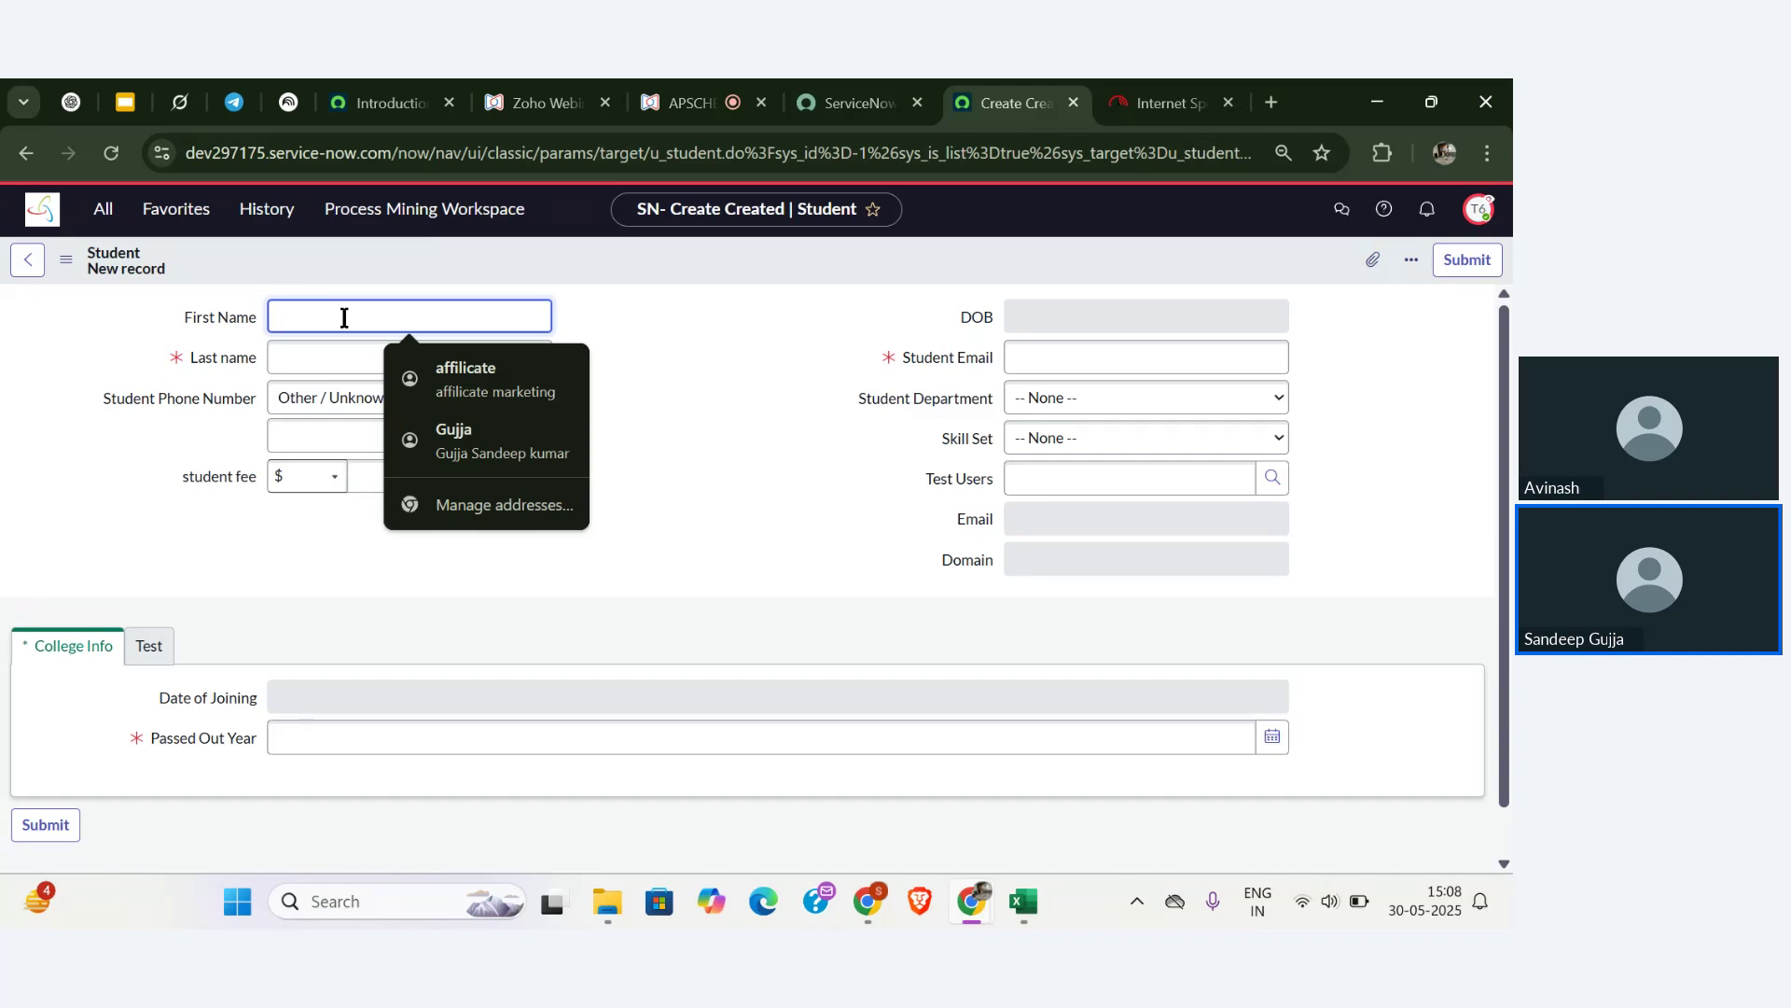
pyautogui.write('Share')
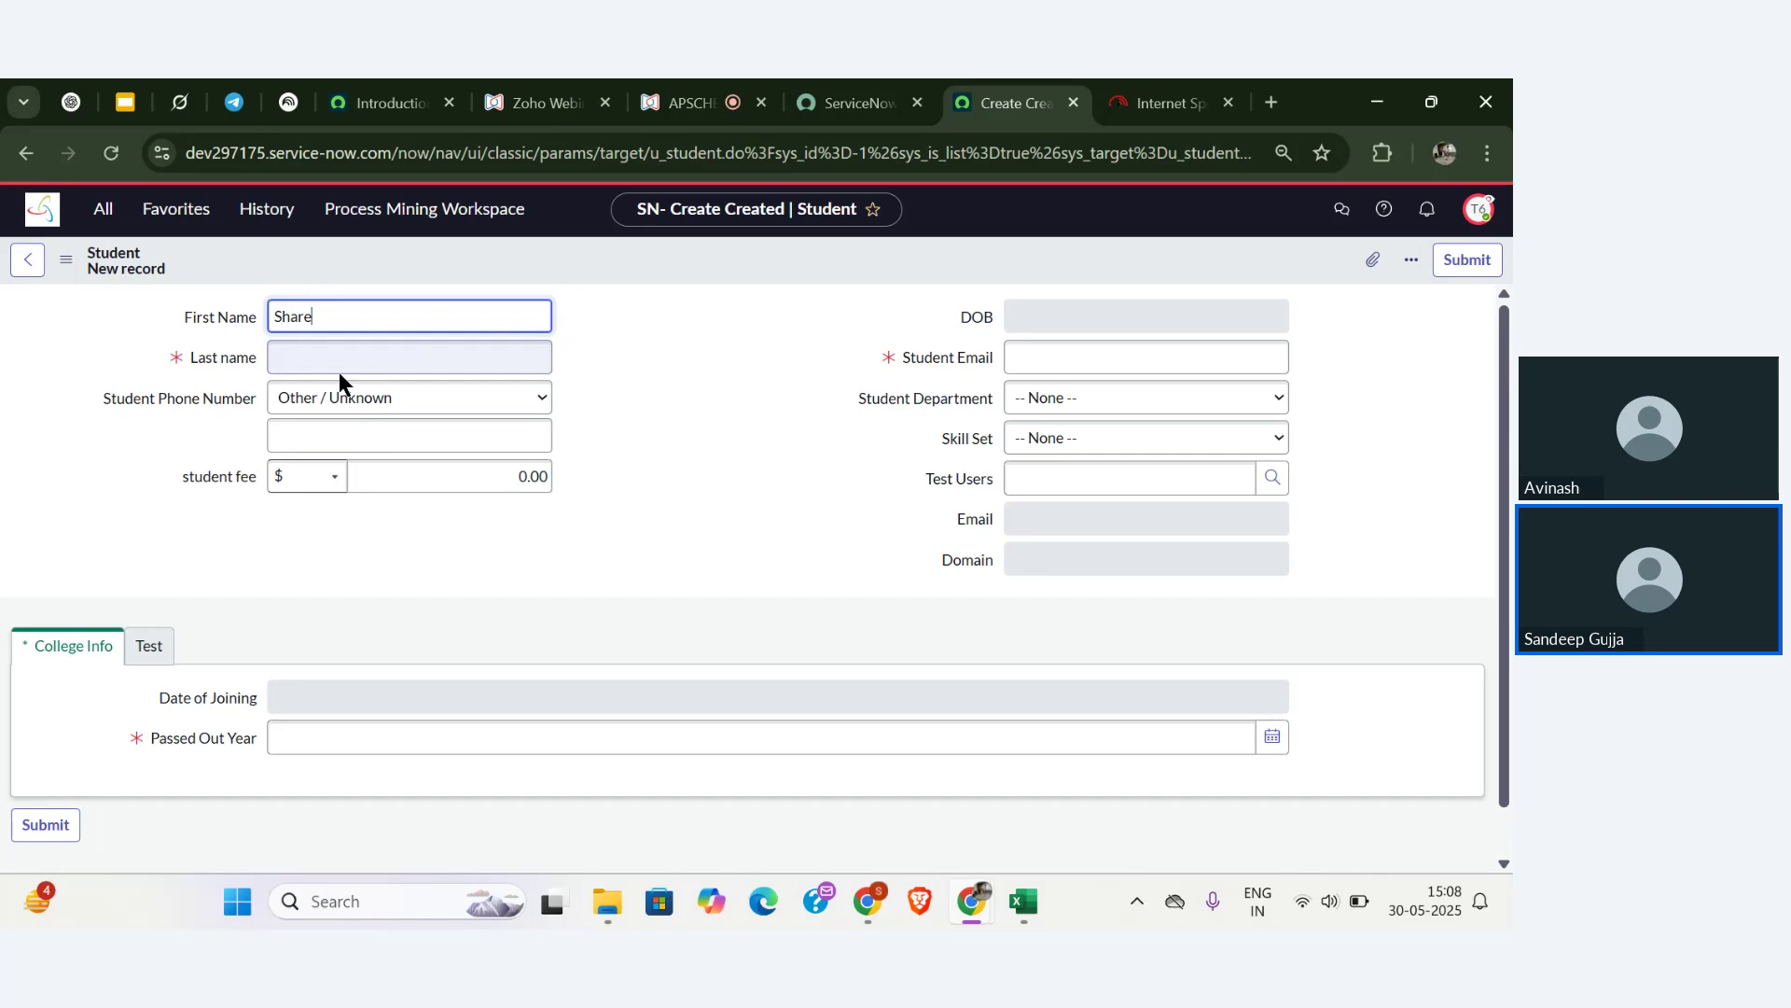
pyautogui.click(347, 356)
pyautogui.write('R')
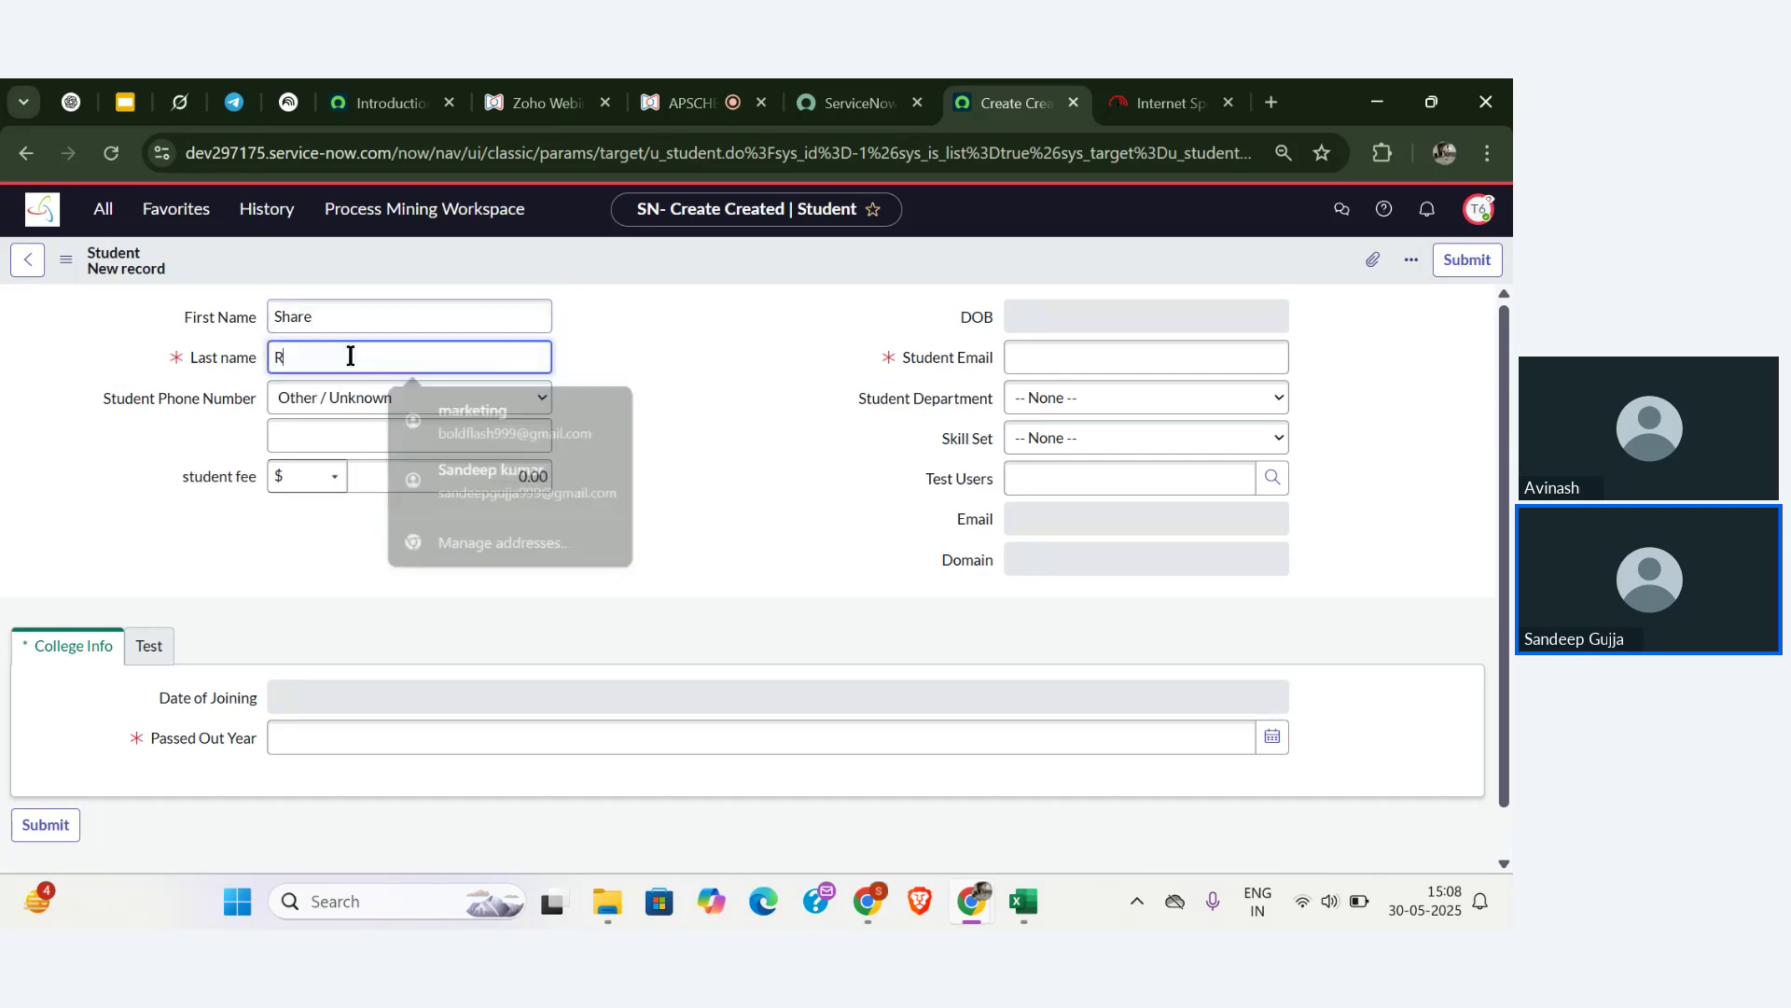
pyautogui.write('ocks')
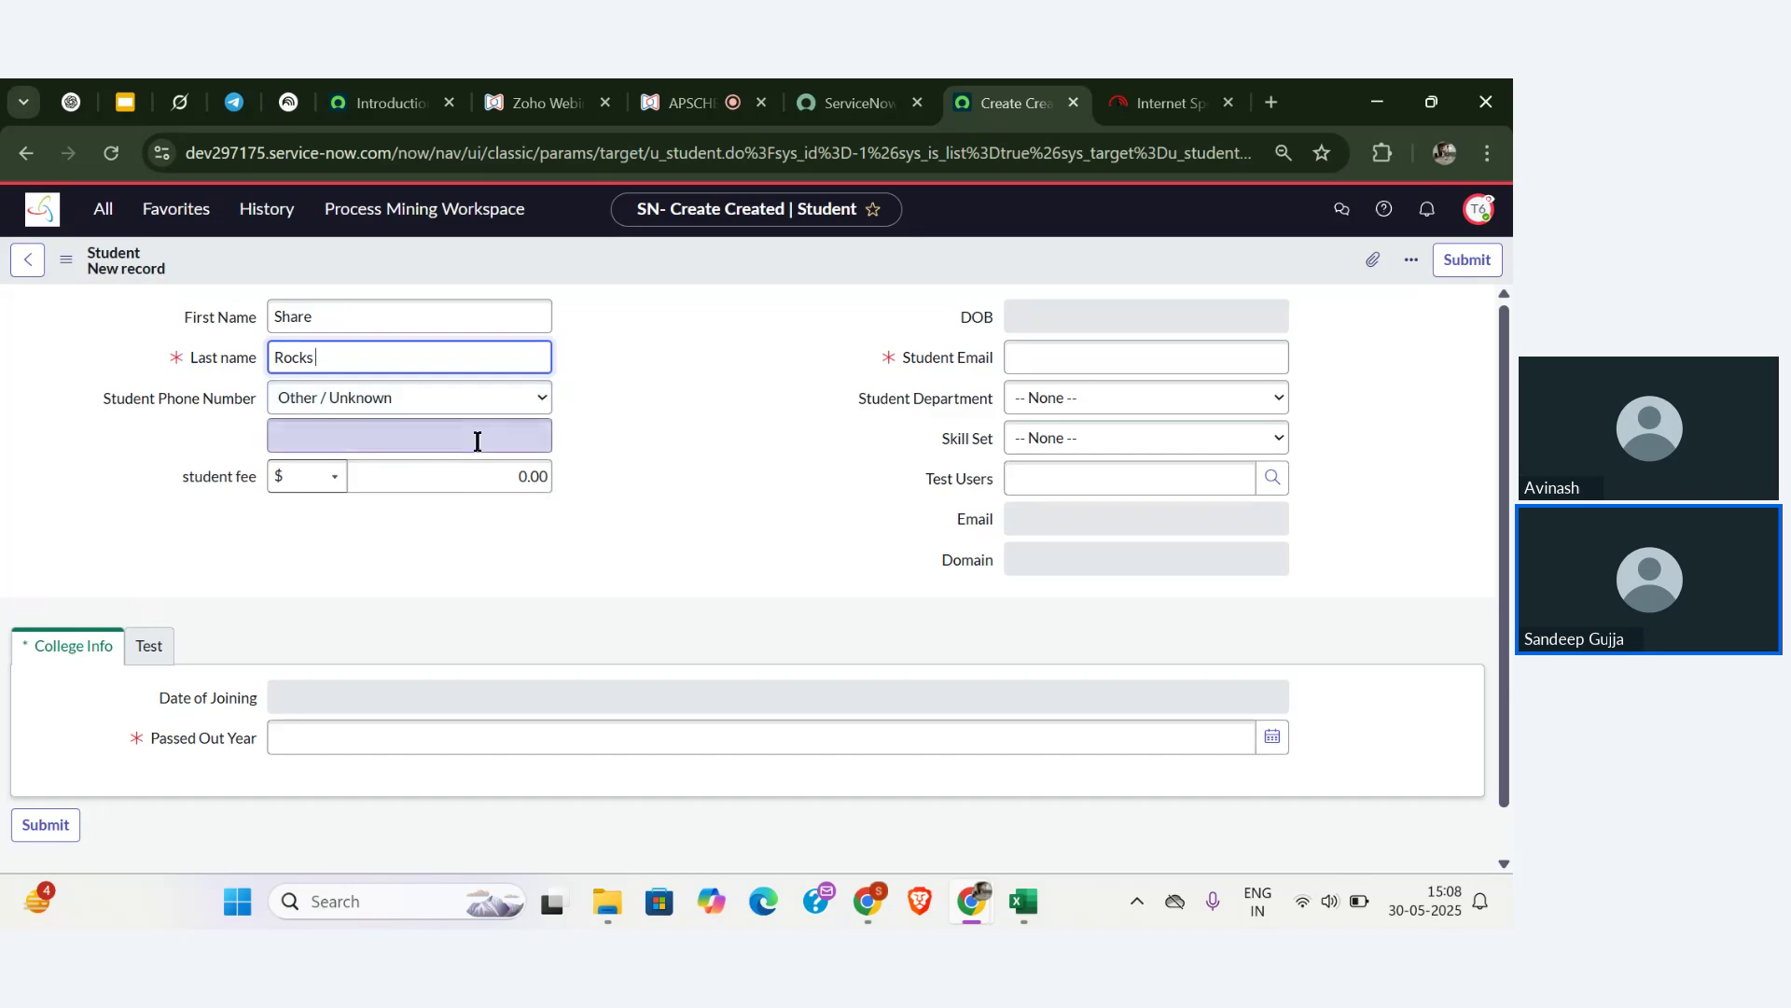
pyautogui.click(1025, 362)
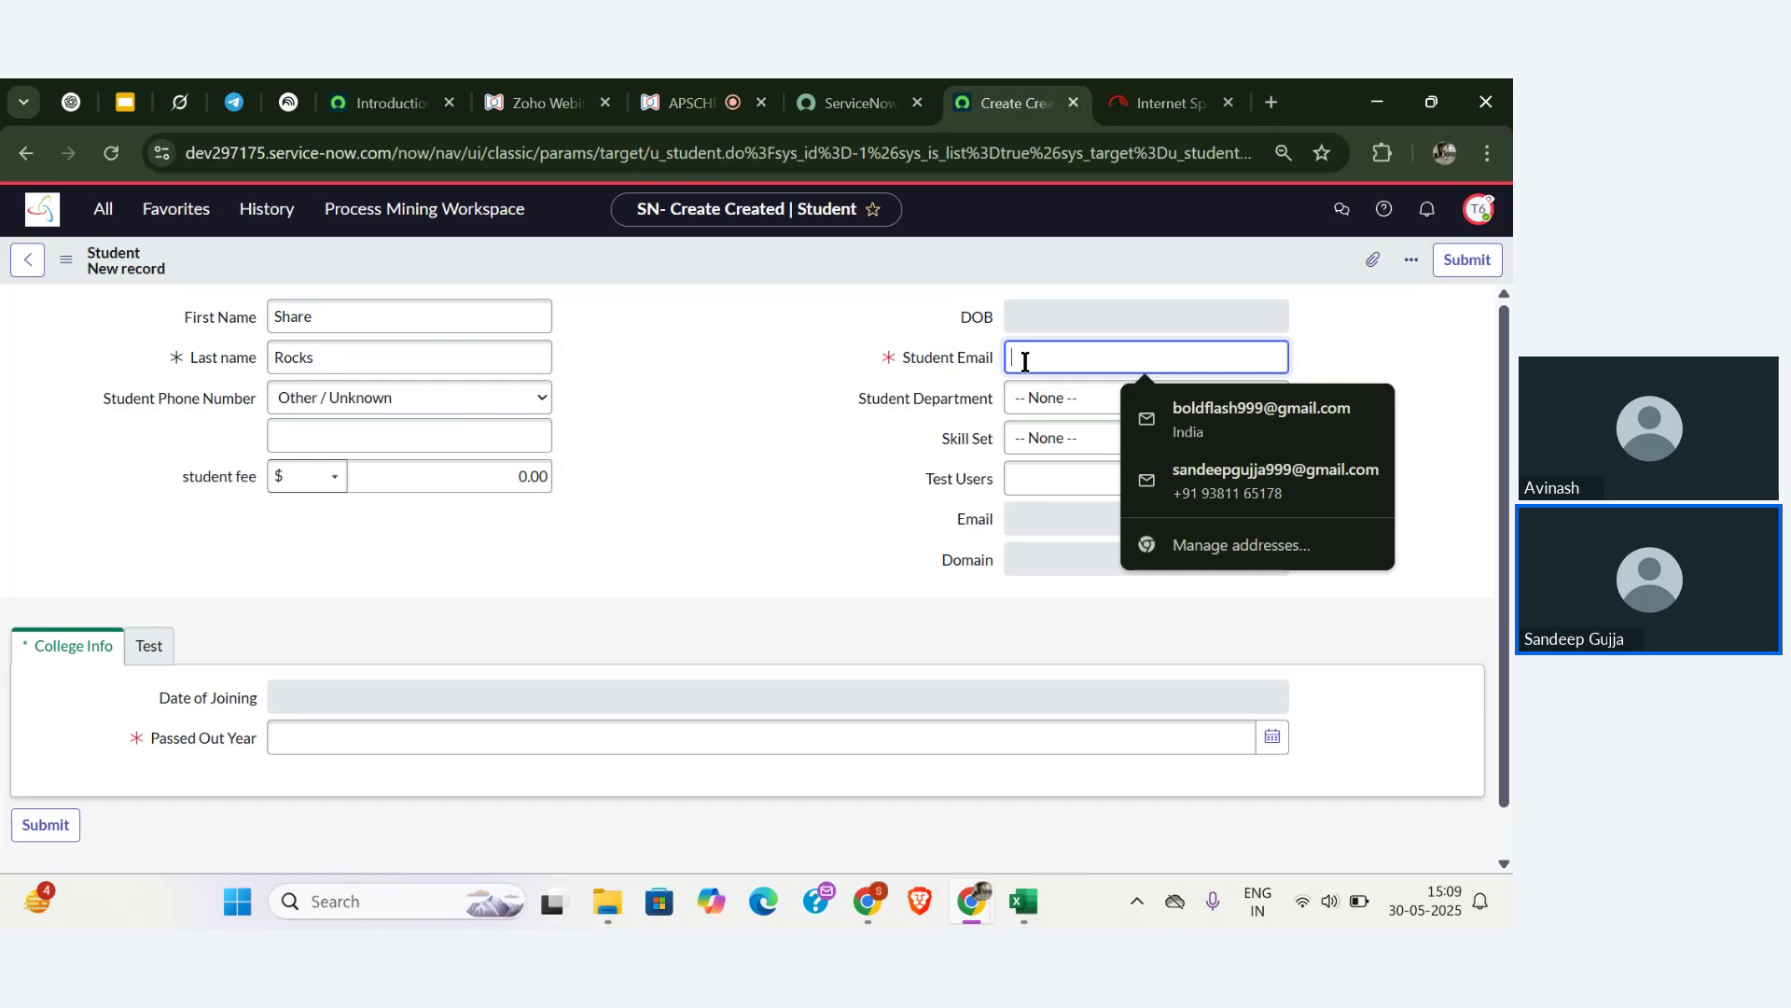
pyautogui.write('S@gmail')
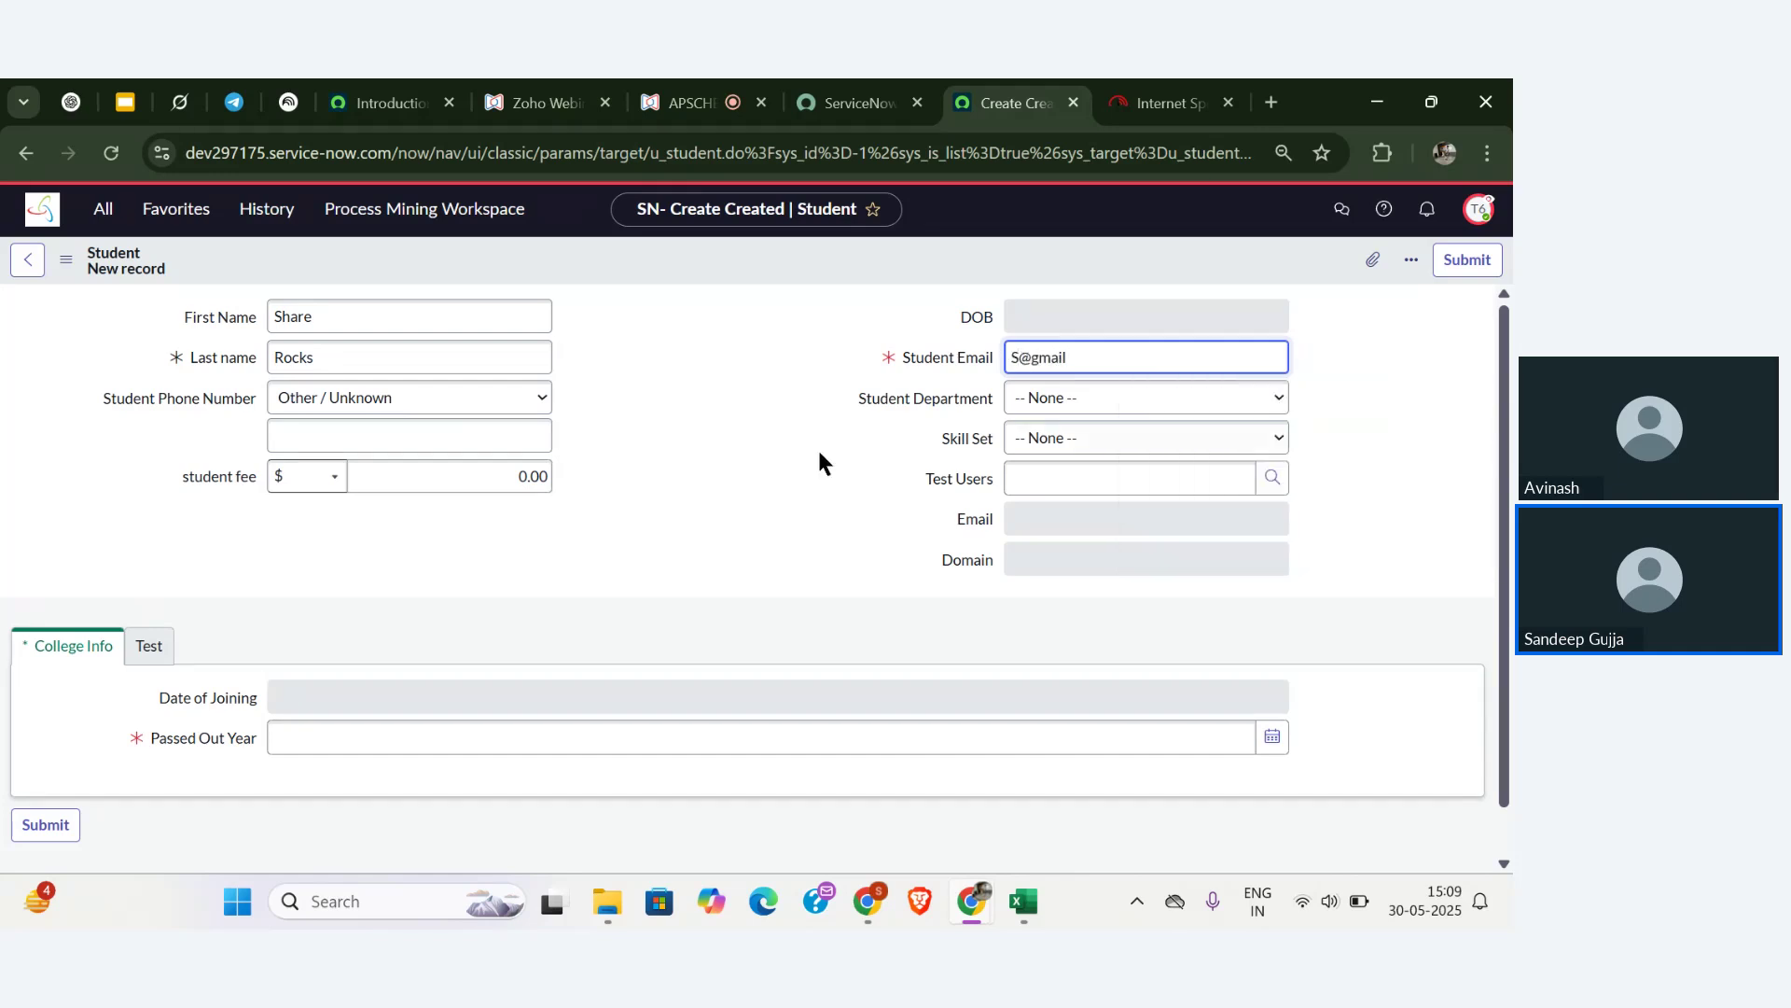
# - Set Passed Out Year to 31/05/2025 and submit the student record
pyautogui.scroll(-1, 815, 446)
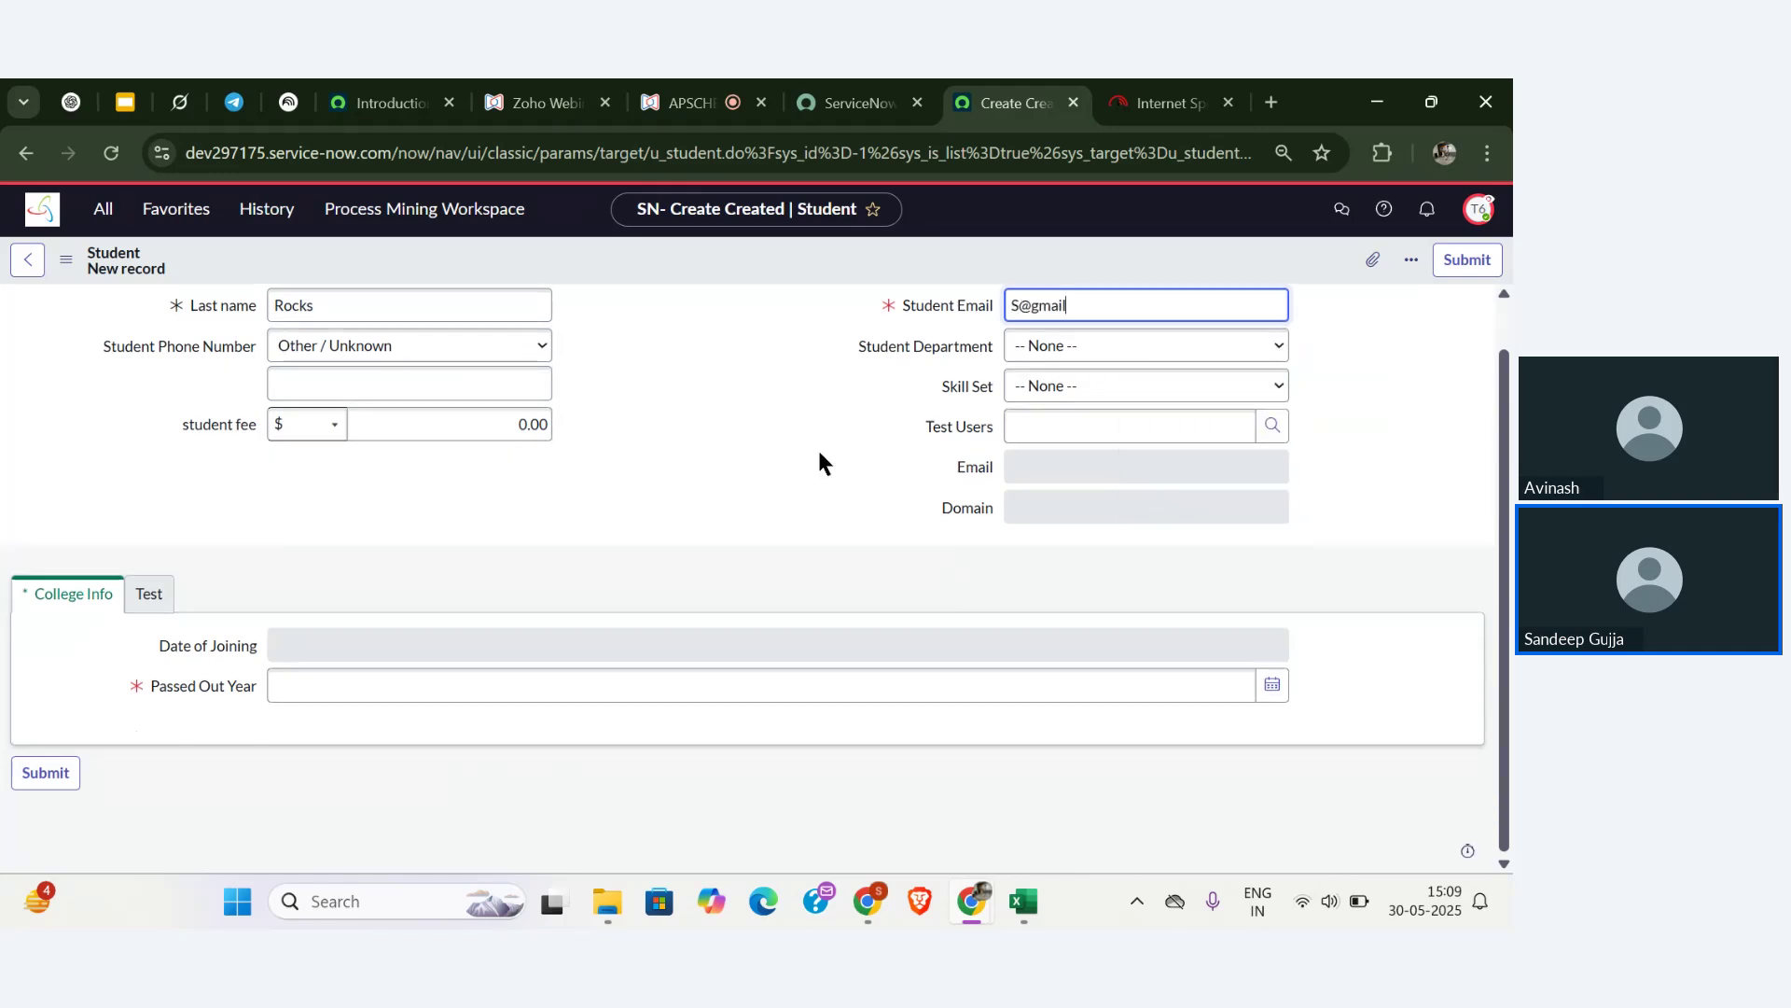
pyautogui.click(1272, 686)
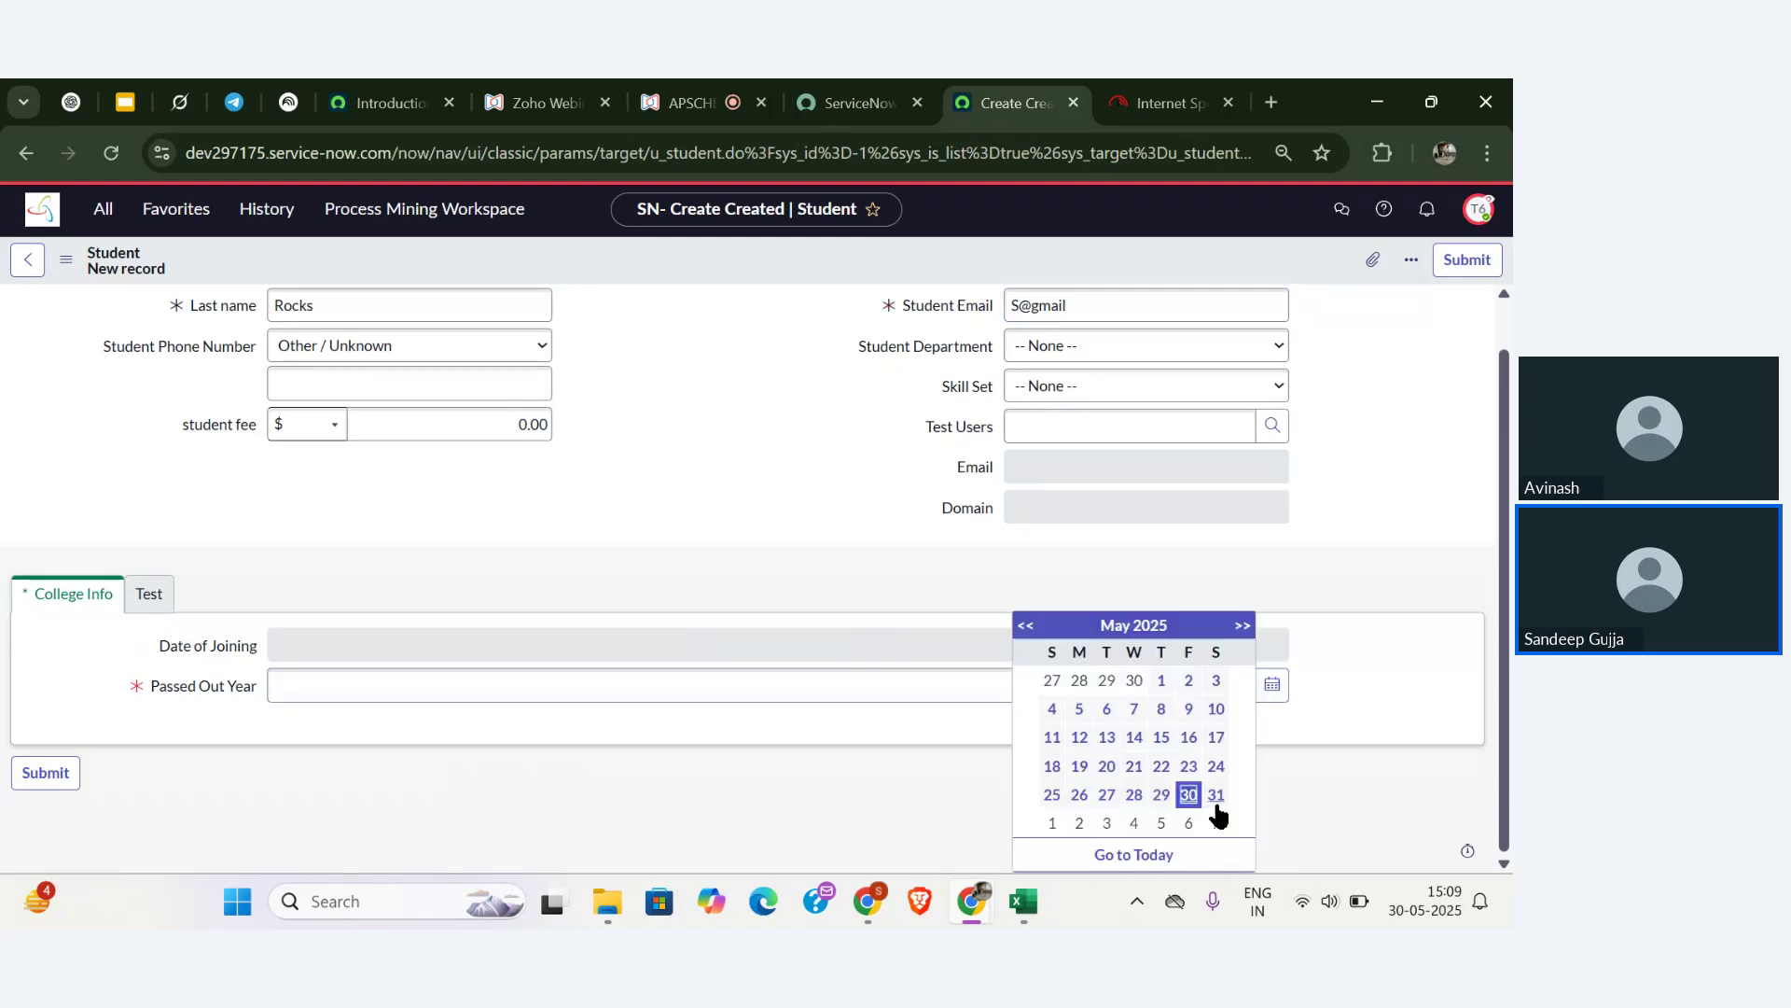
pyautogui.click(1216, 795)
pyautogui.scroll(1, 843, 665)
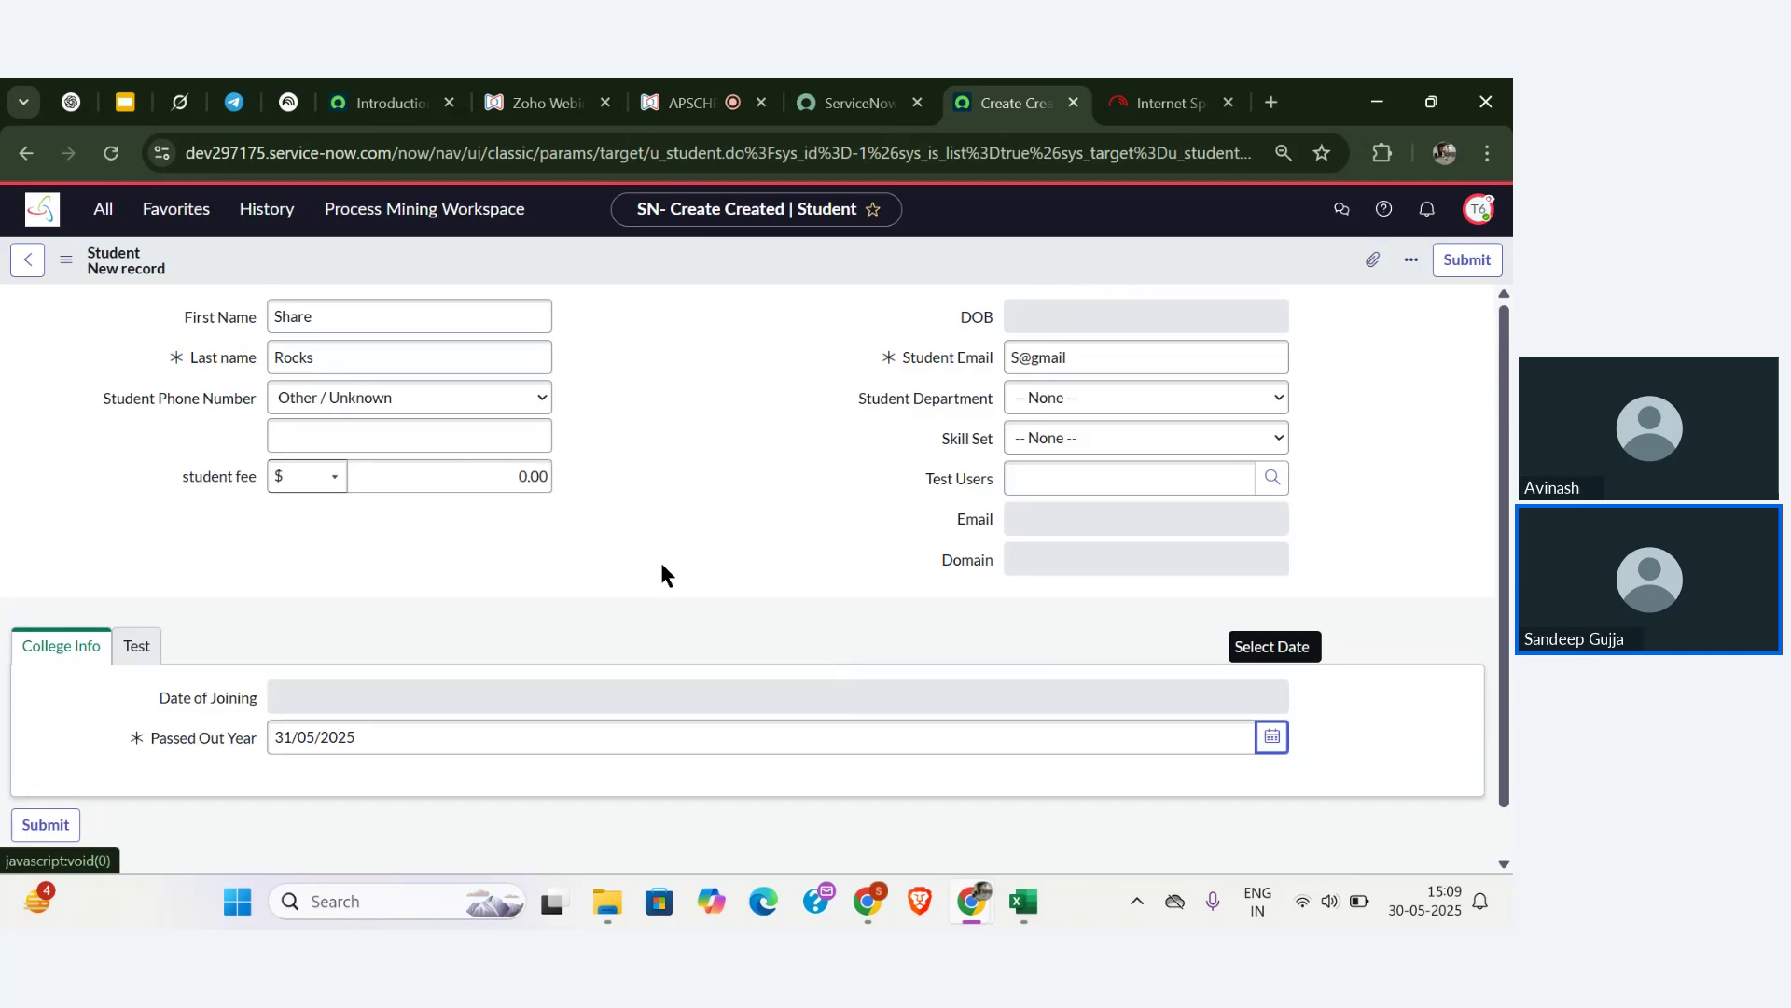
pyautogui.click(50, 821)
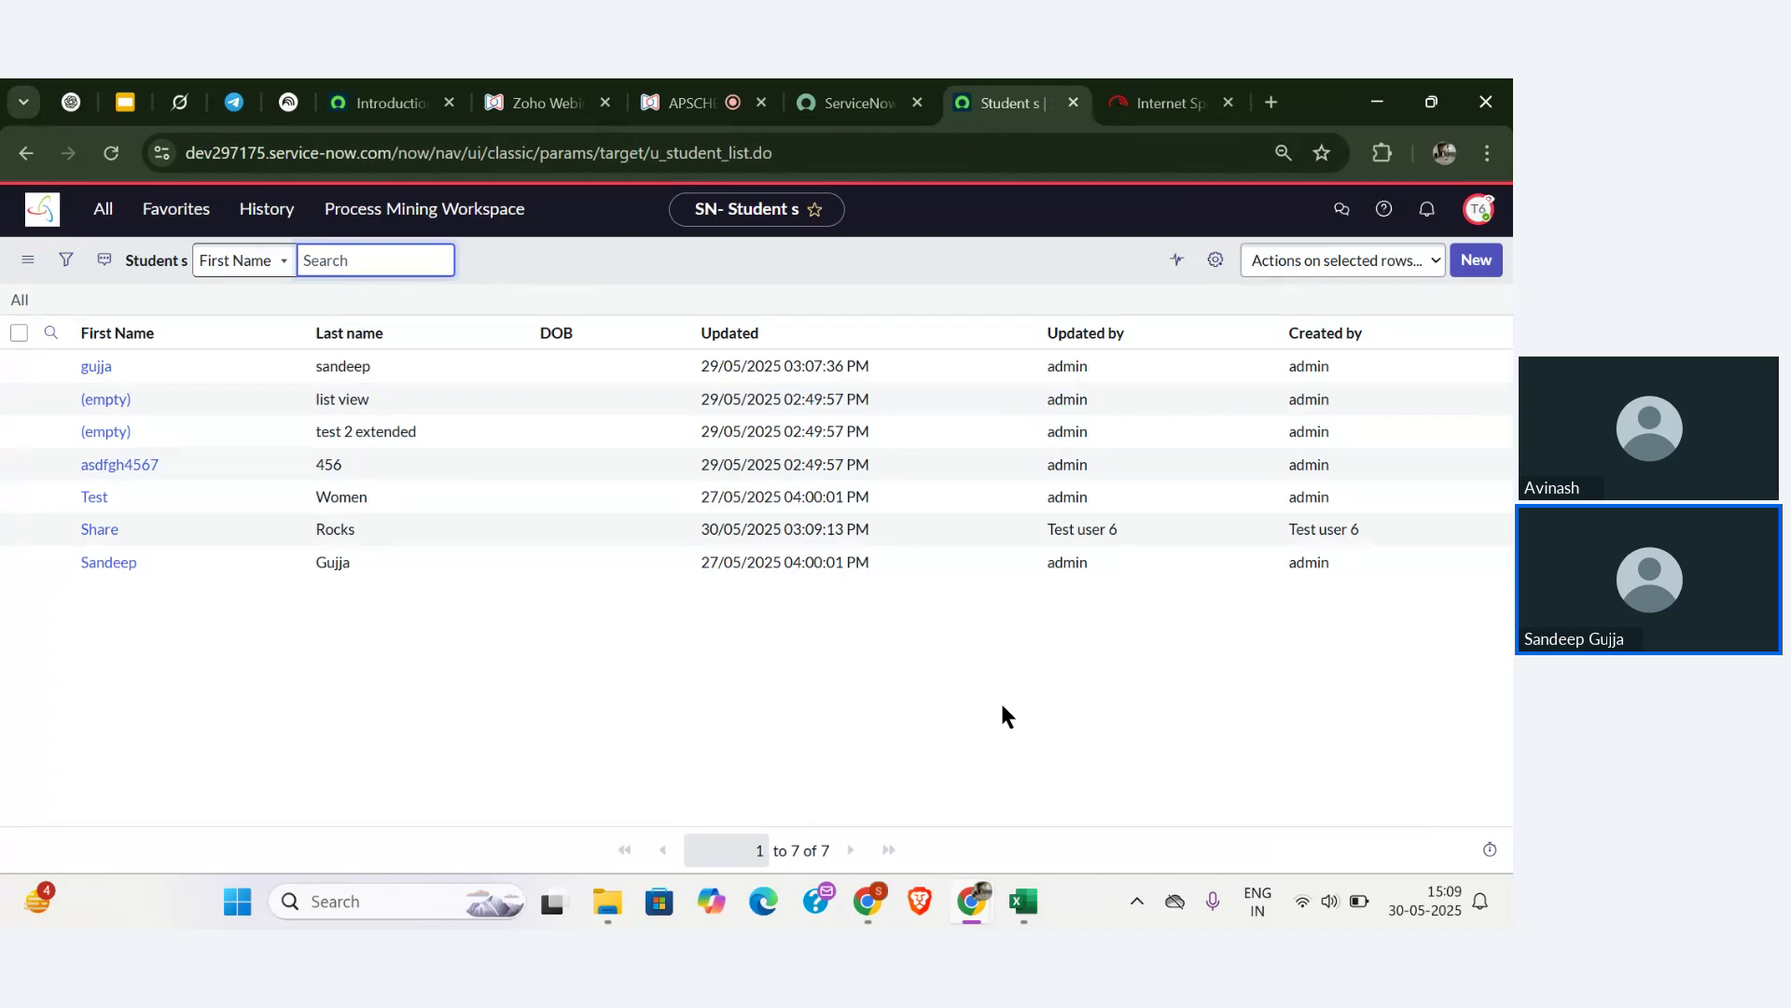
# - Try opening List of Faculty Records under Faculty Details, which is blocked by security constraints
pyautogui.click(93, 215)
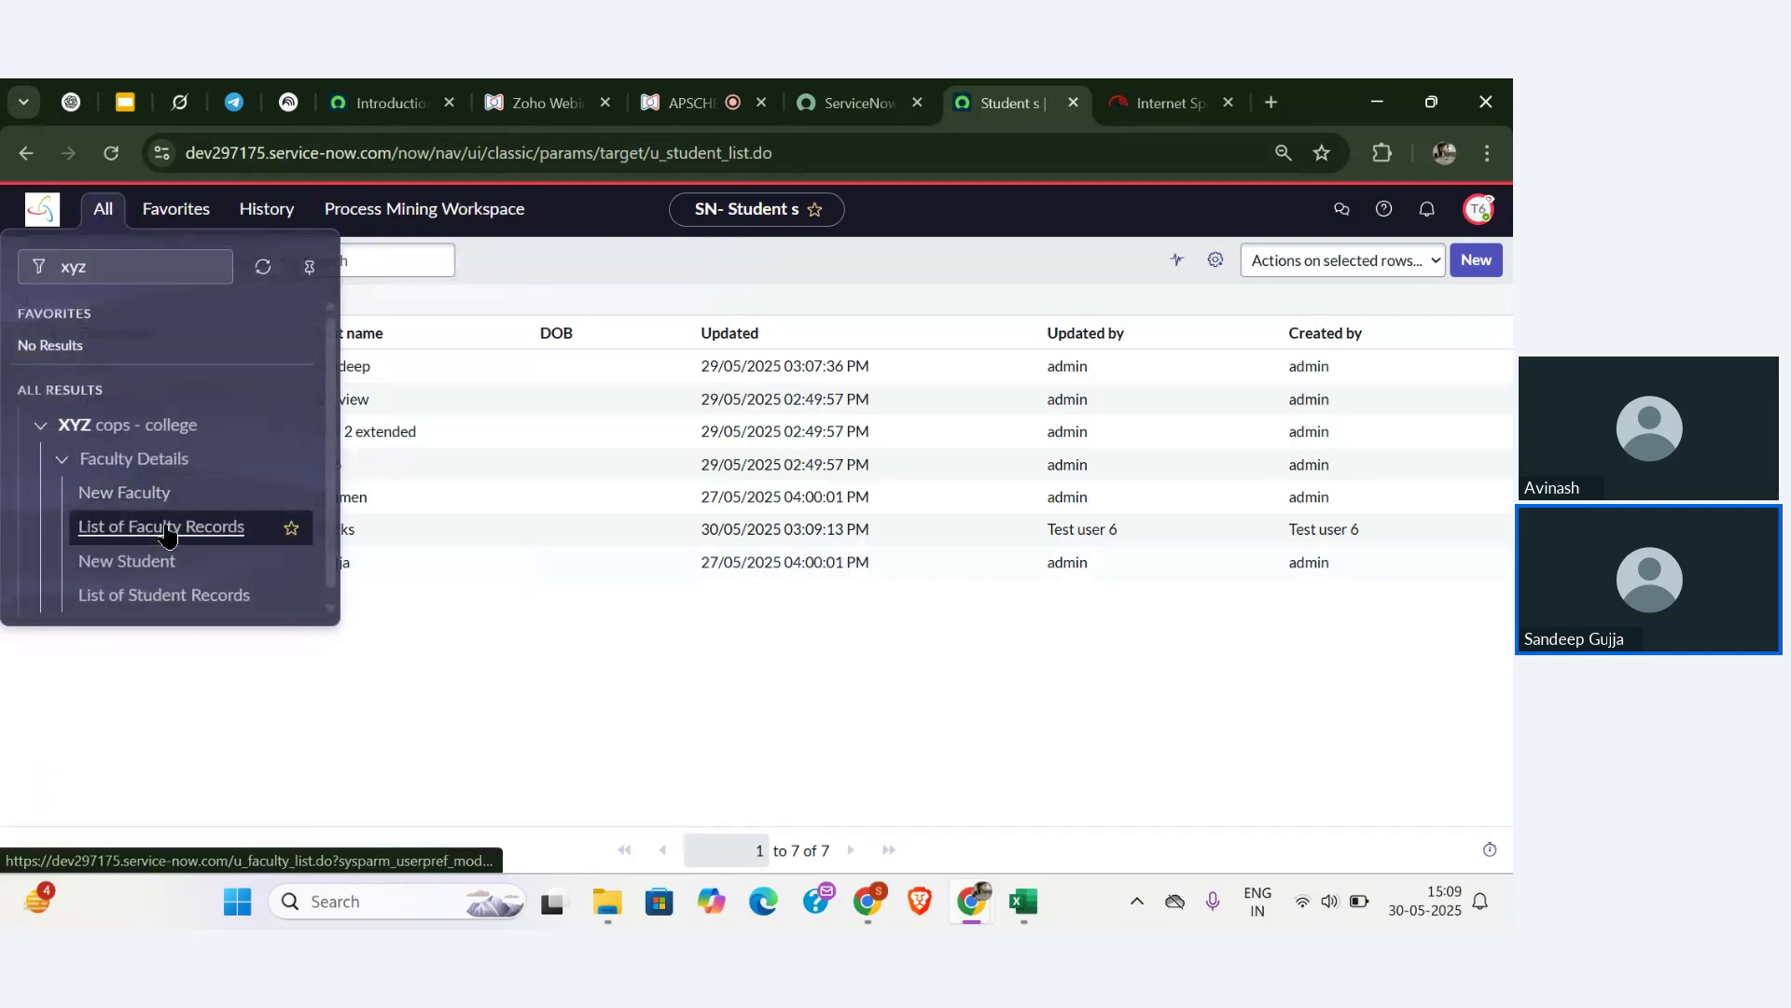
pyautogui.click(166, 528)
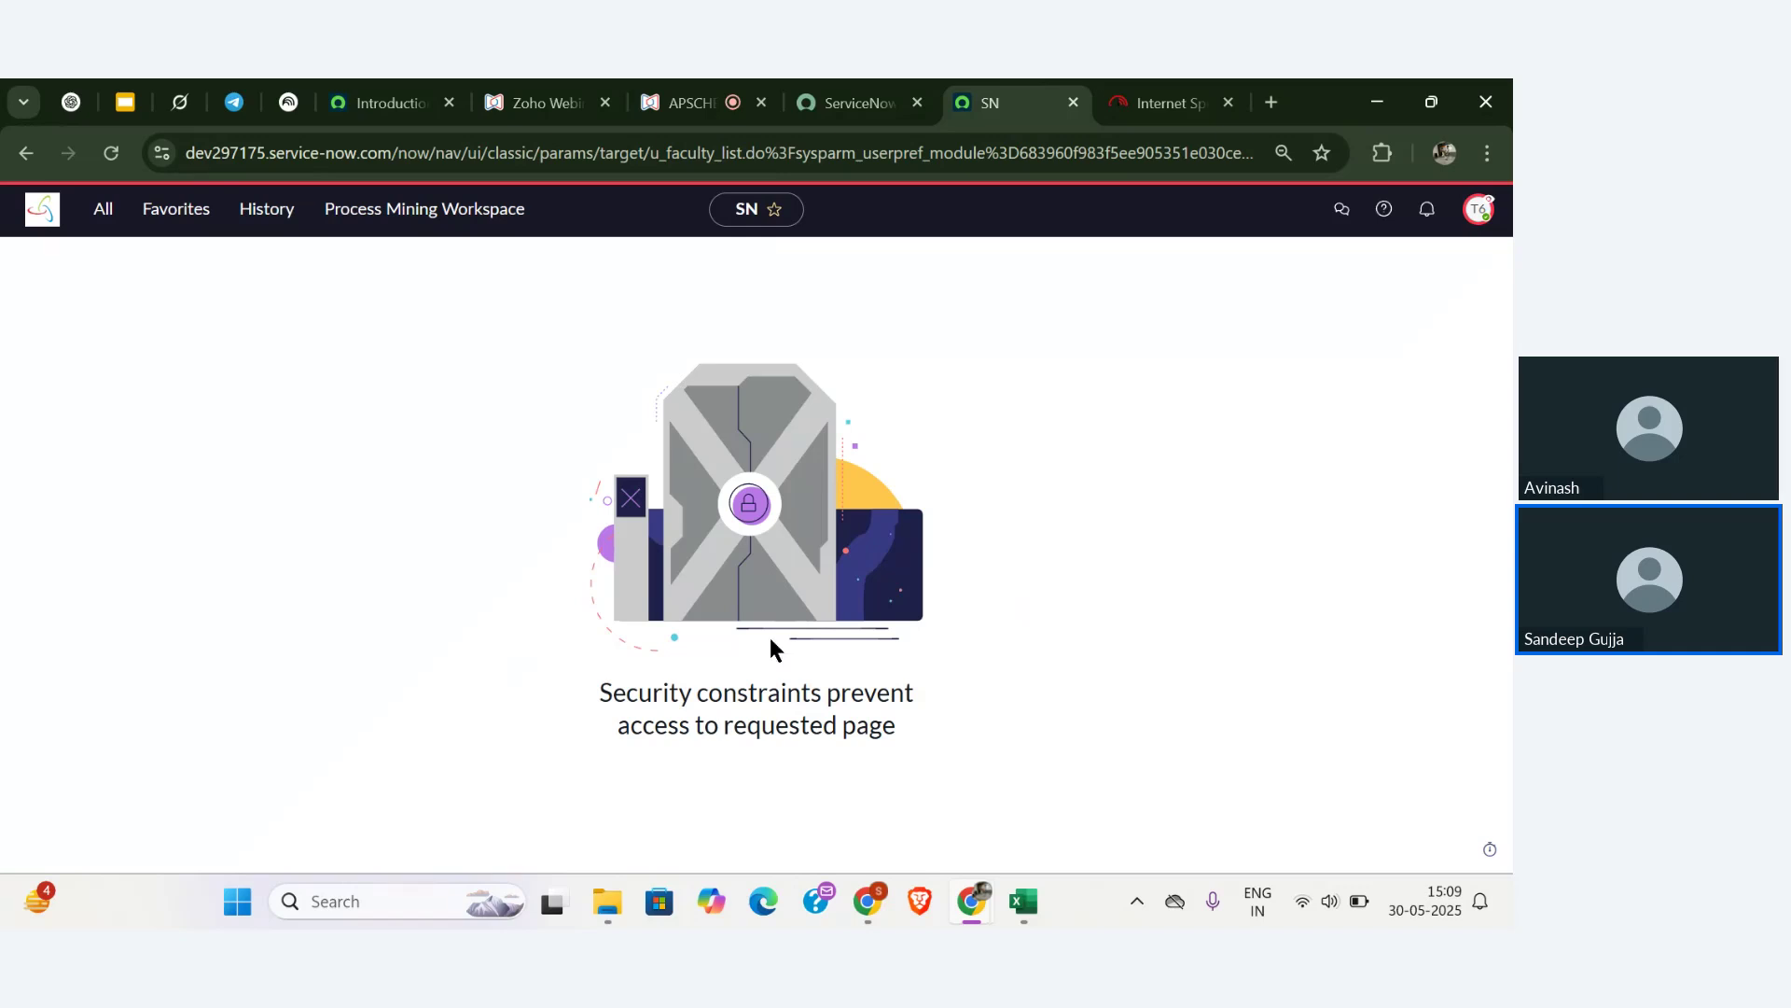
# - End the test-user impersonation and return to the Zoho Webinar presenter page
pyautogui.click(1477, 213)
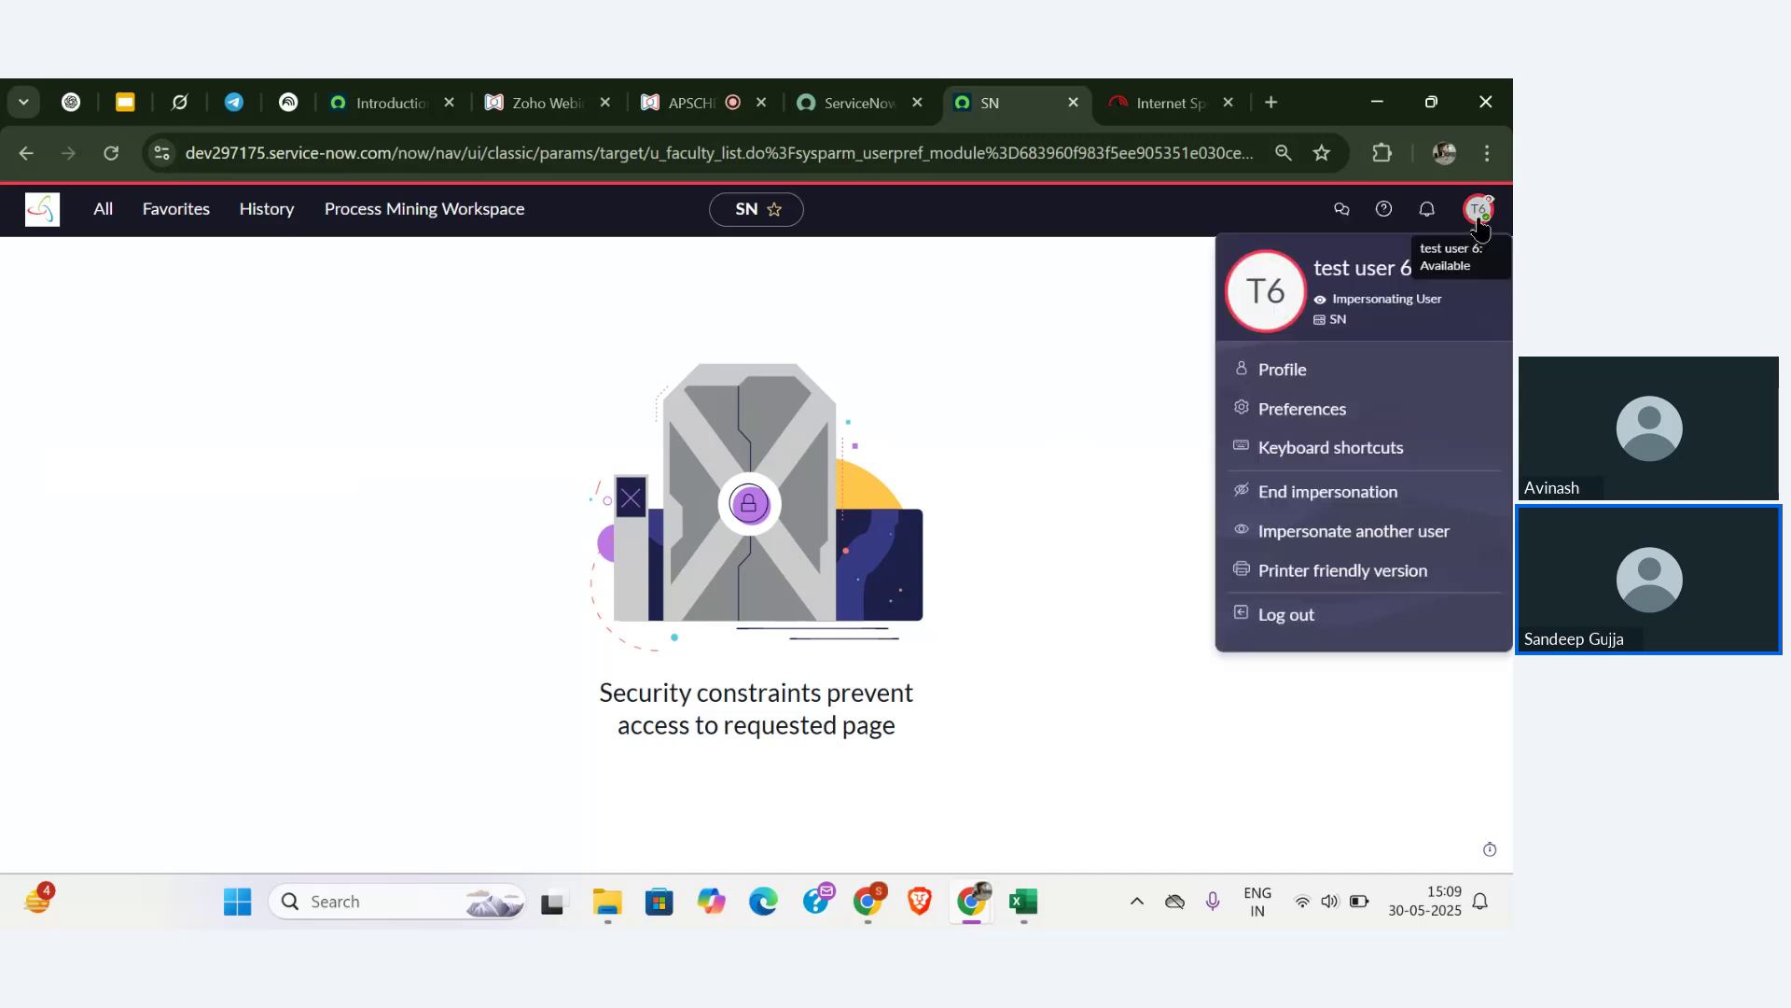
pyautogui.click(1295, 502)
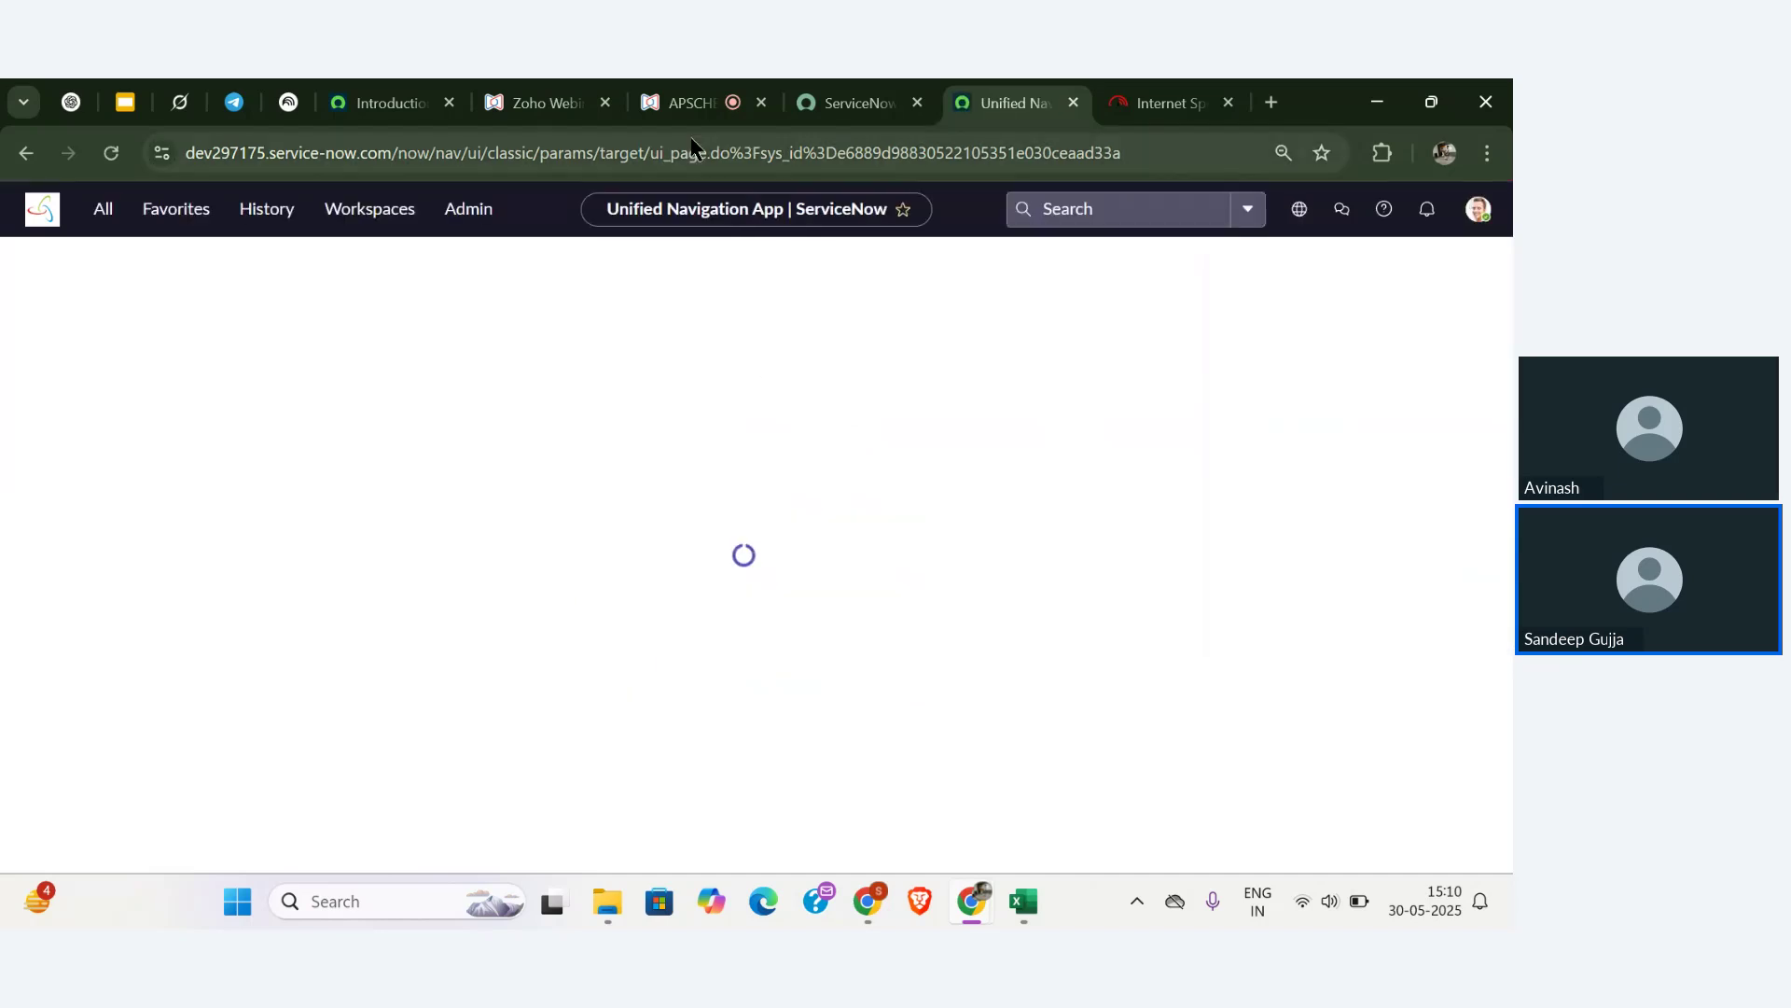
pyautogui.click(691, 103)
pyautogui.scroll(-15, 355, 534)
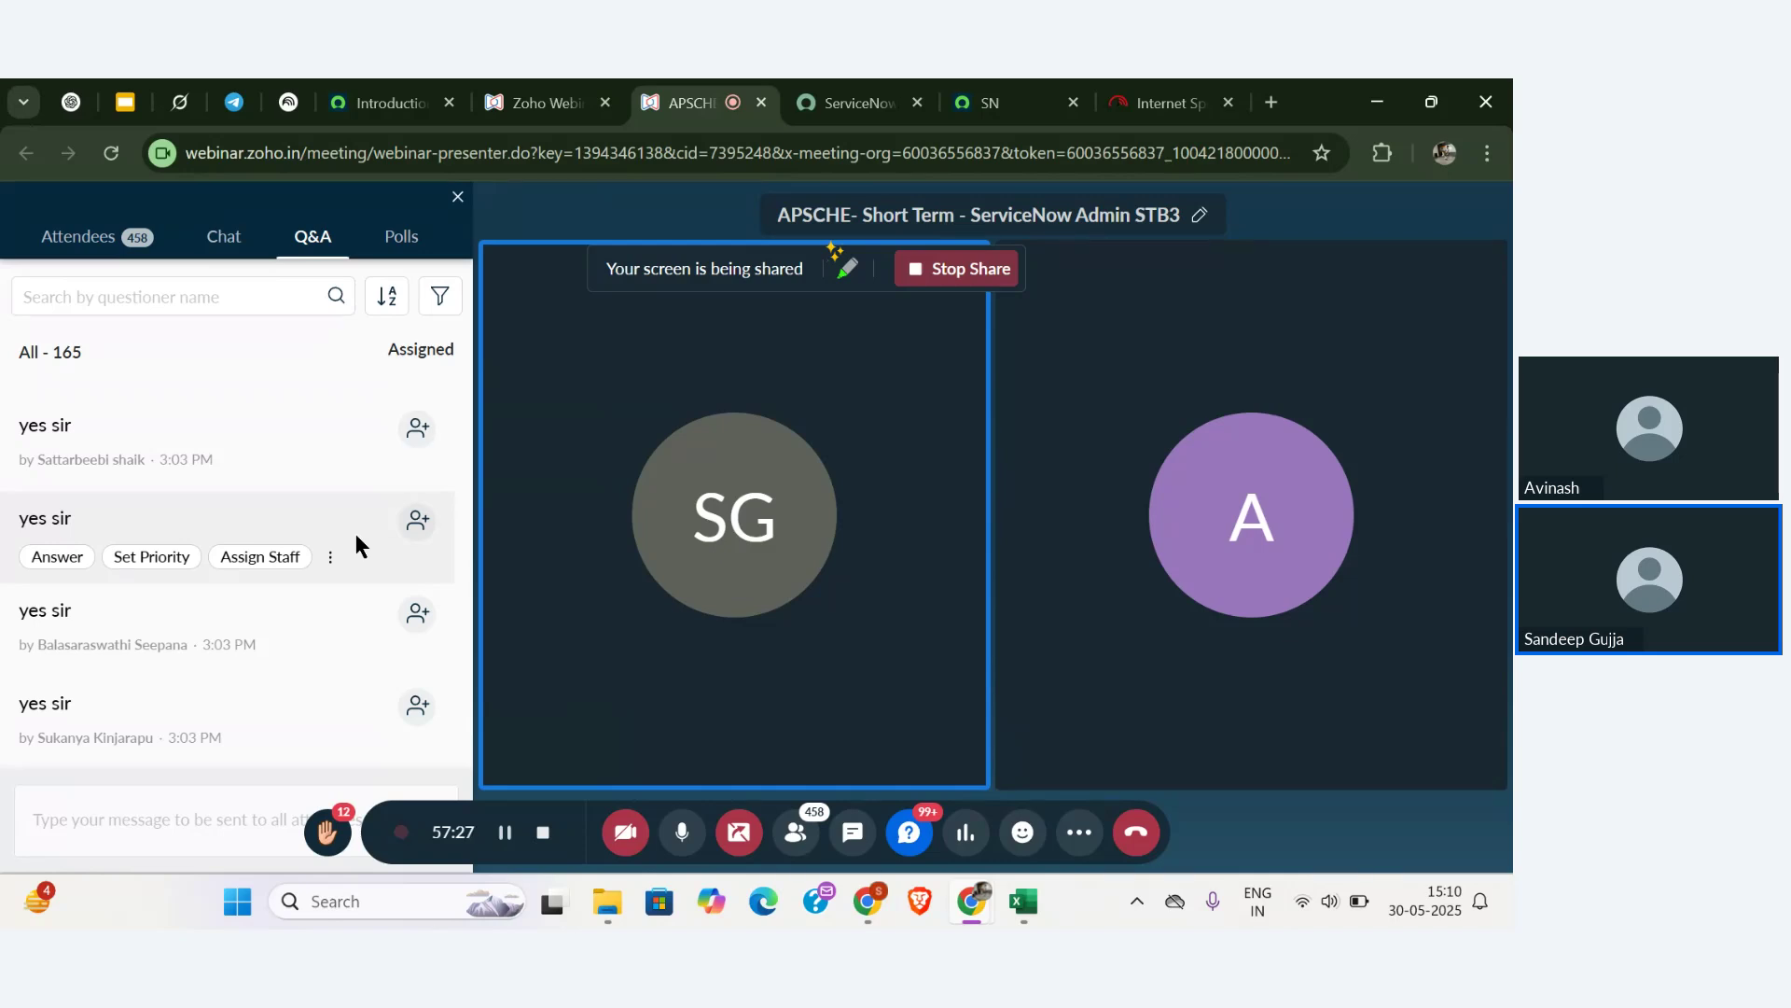
# - Scroll through the incoming webinar Q&A questions
pyautogui.scroll(3, 355, 541)
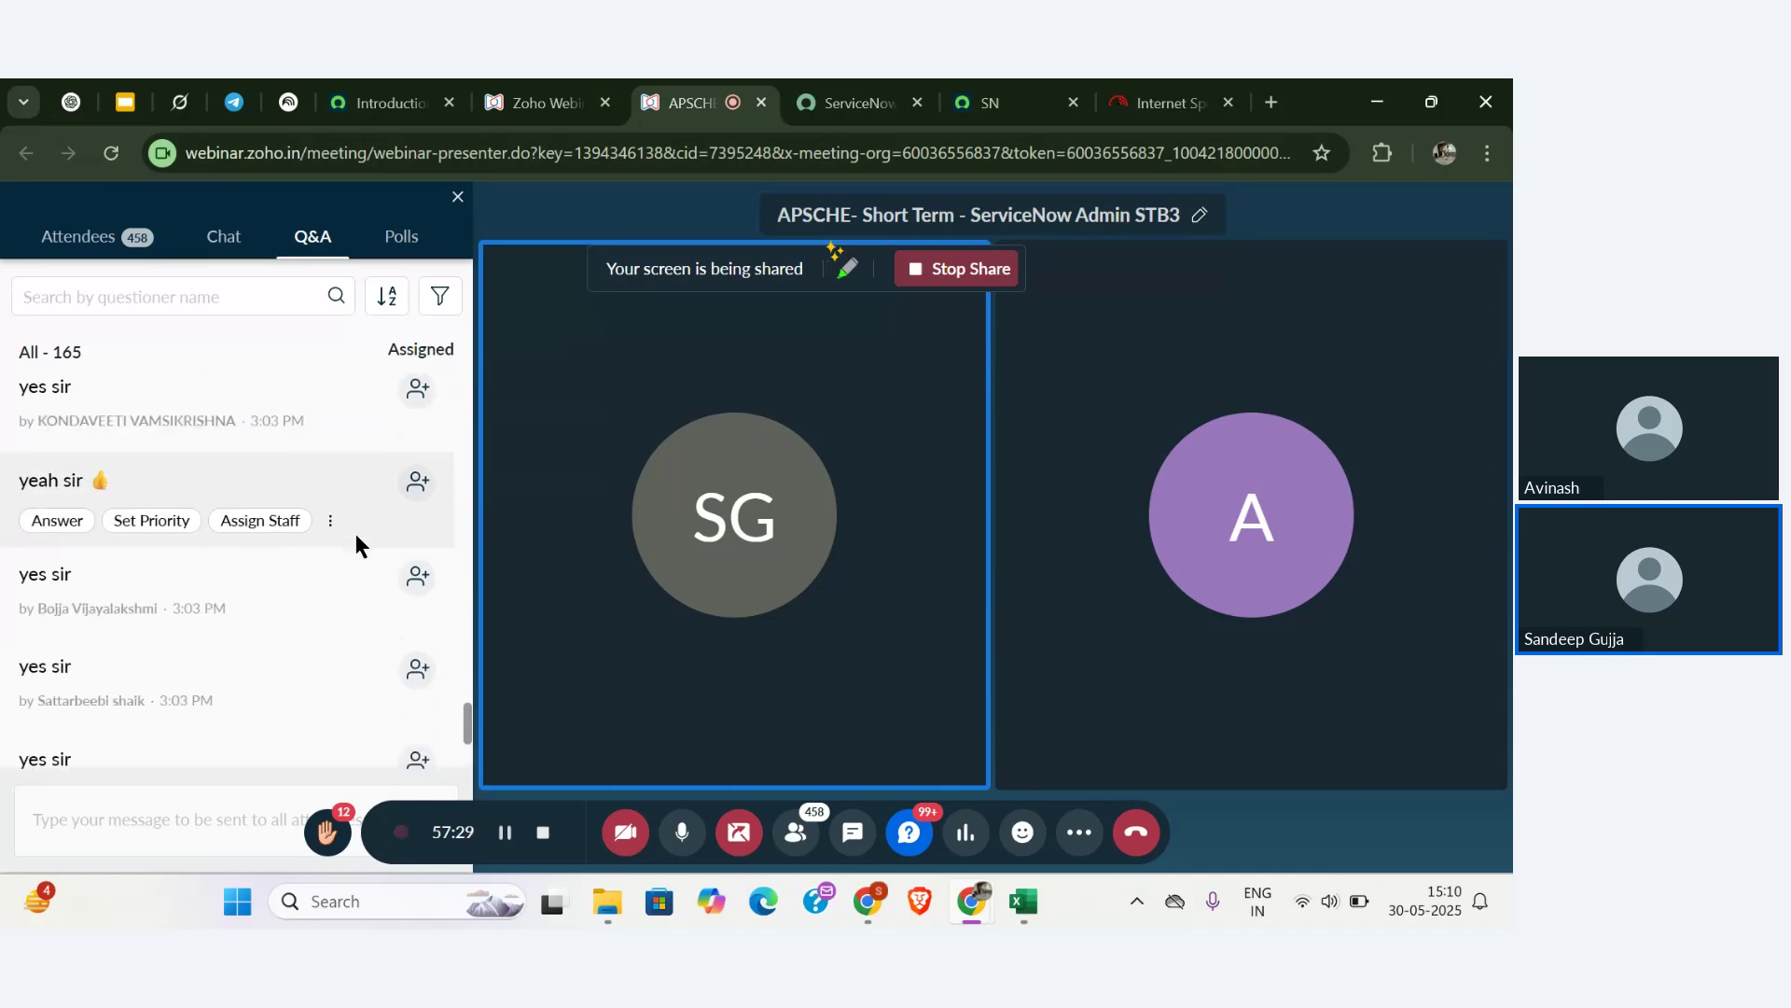
pyautogui.scroll(-2, 356, 541)
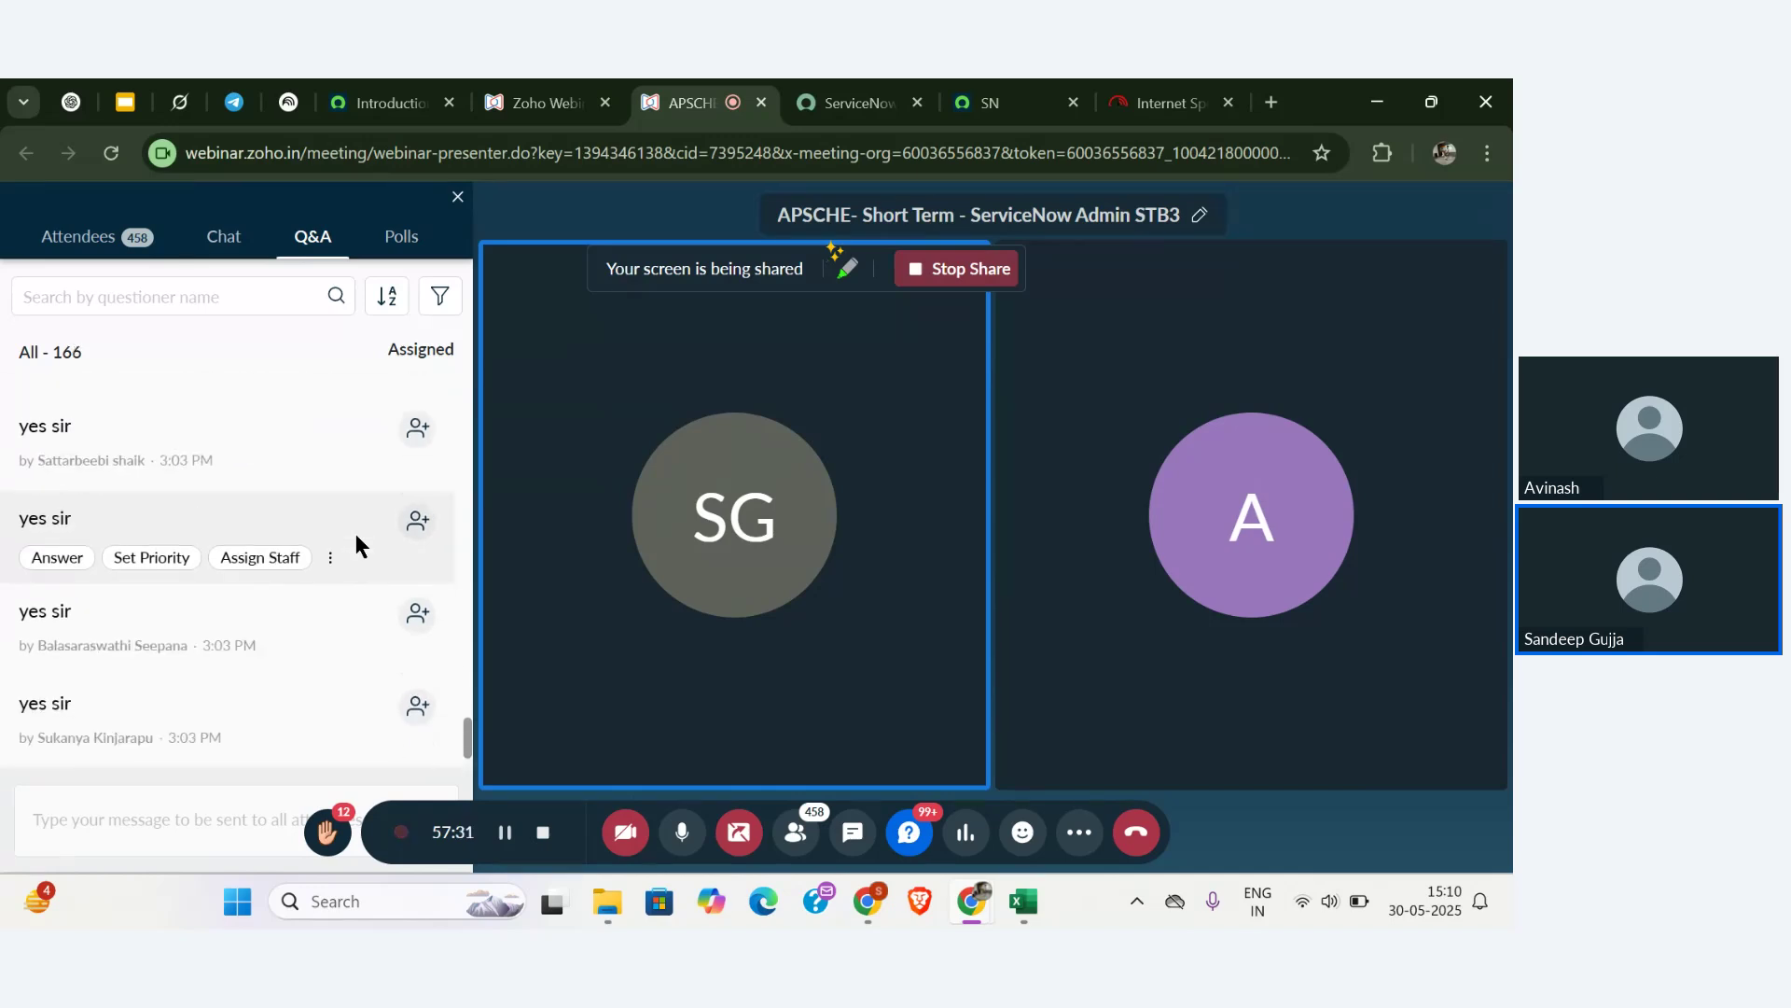
pyautogui.scroll(-1, 355, 534)
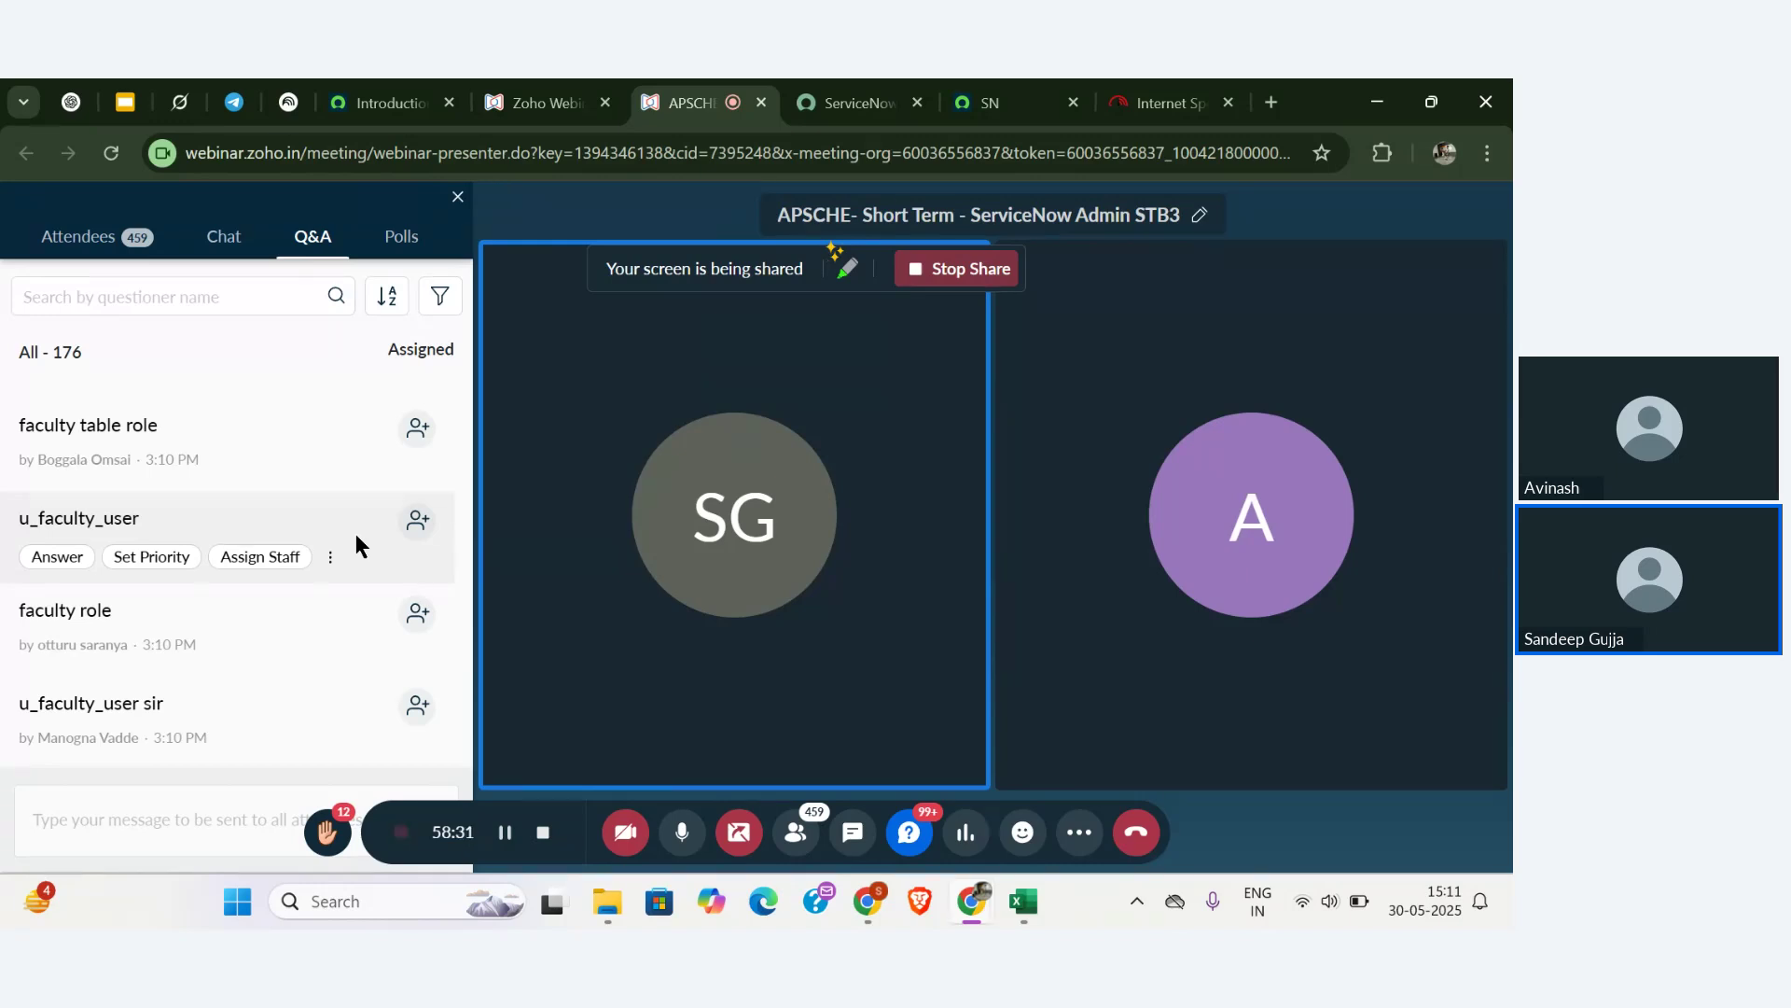
pyautogui.scroll(-5, 356, 533)
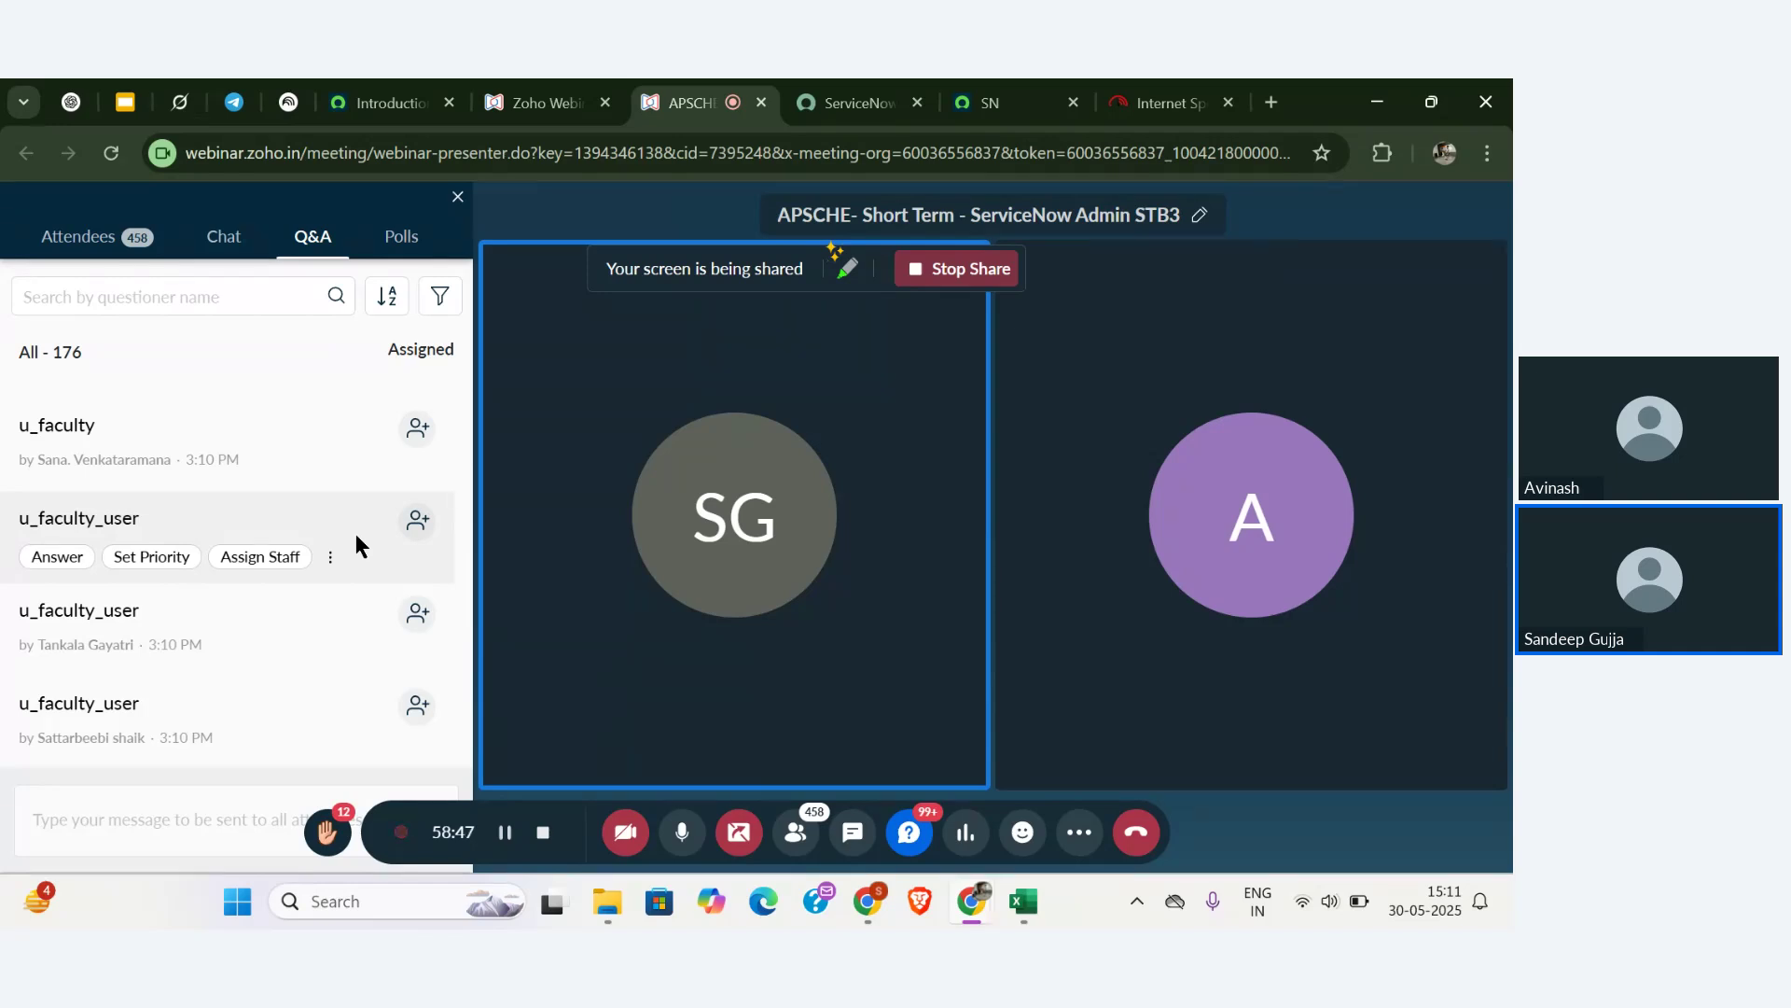
# - Review the webinar Attendees list, then go back to the Q&A questions
pyautogui.click(115, 250)
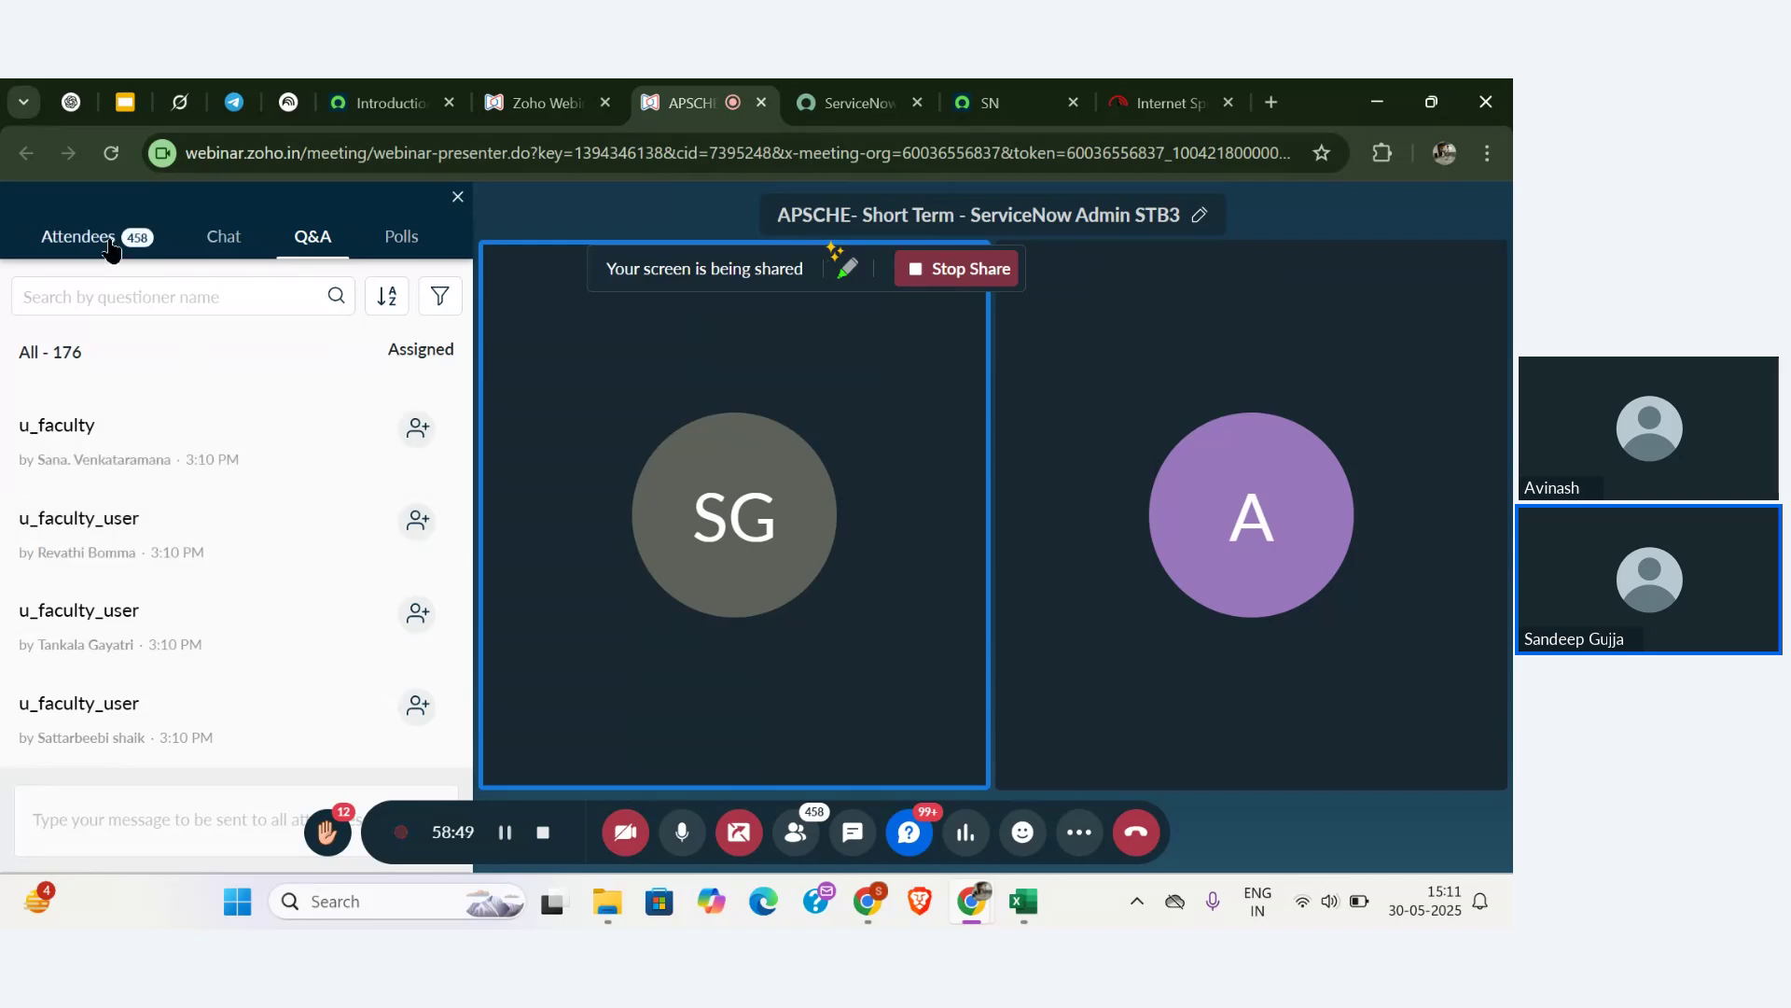
pyautogui.scroll(-3, 166, 394)
pyautogui.scroll(3, 216, 559)
pyautogui.scroll(1, 215, 552)
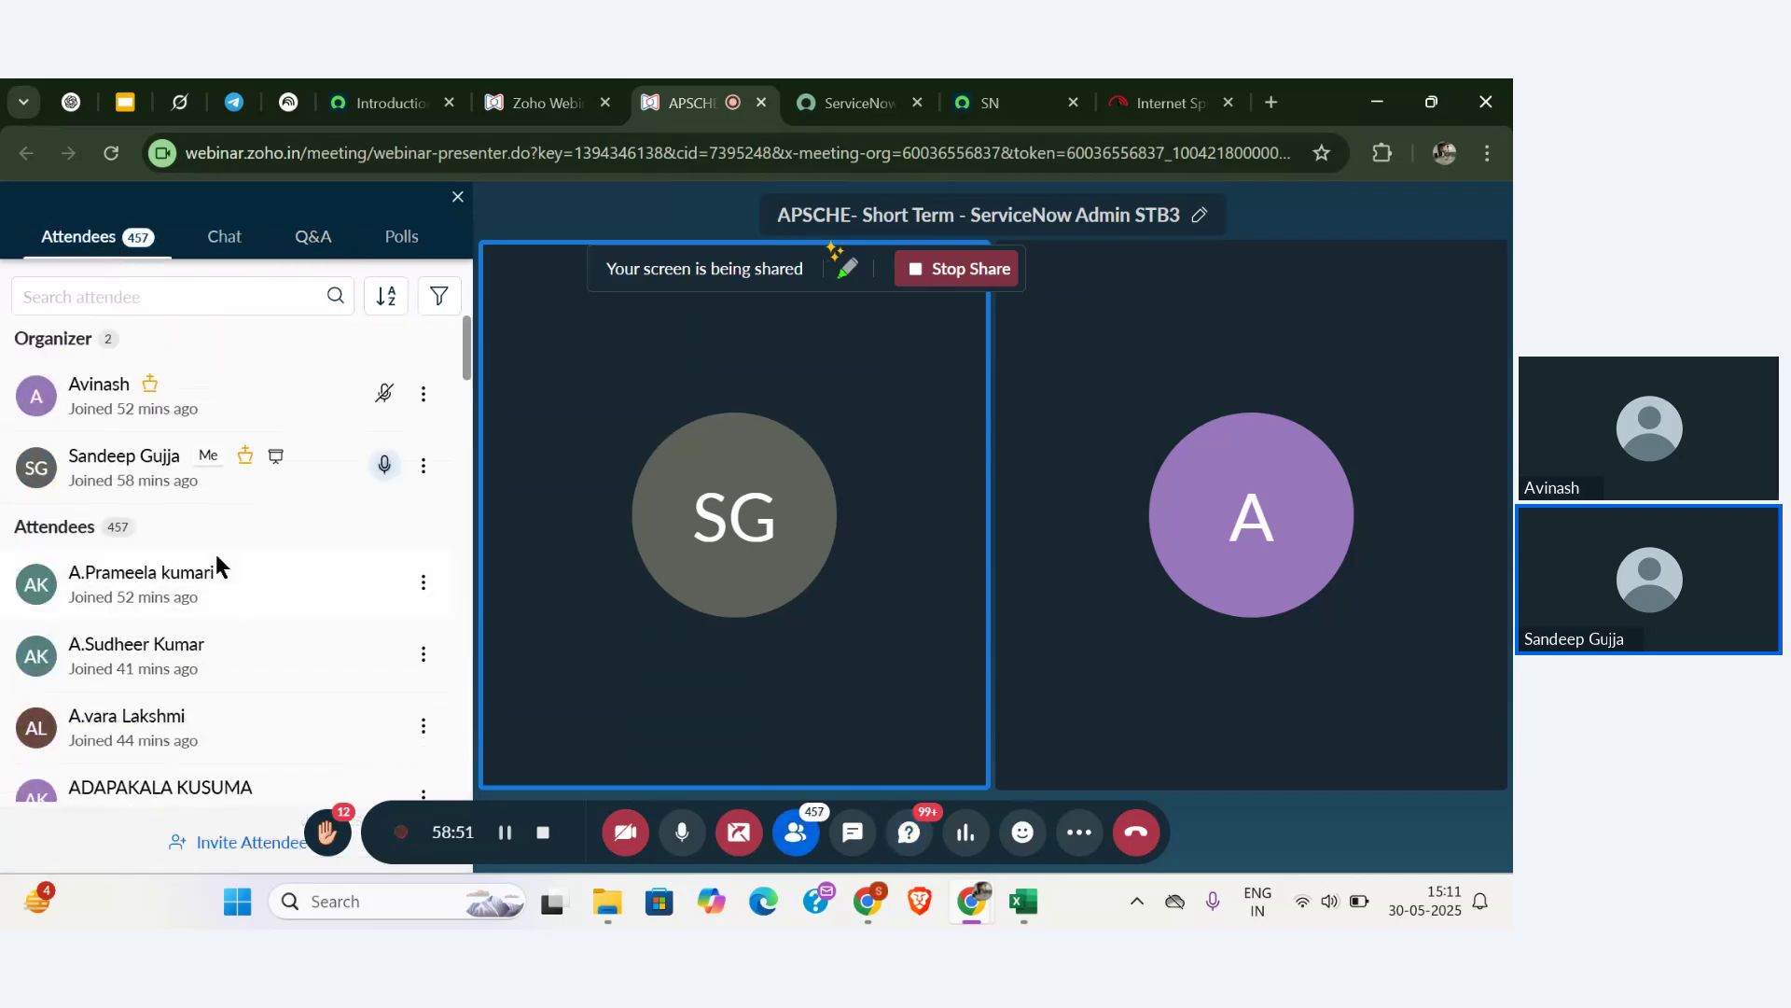
pyautogui.click(322, 258)
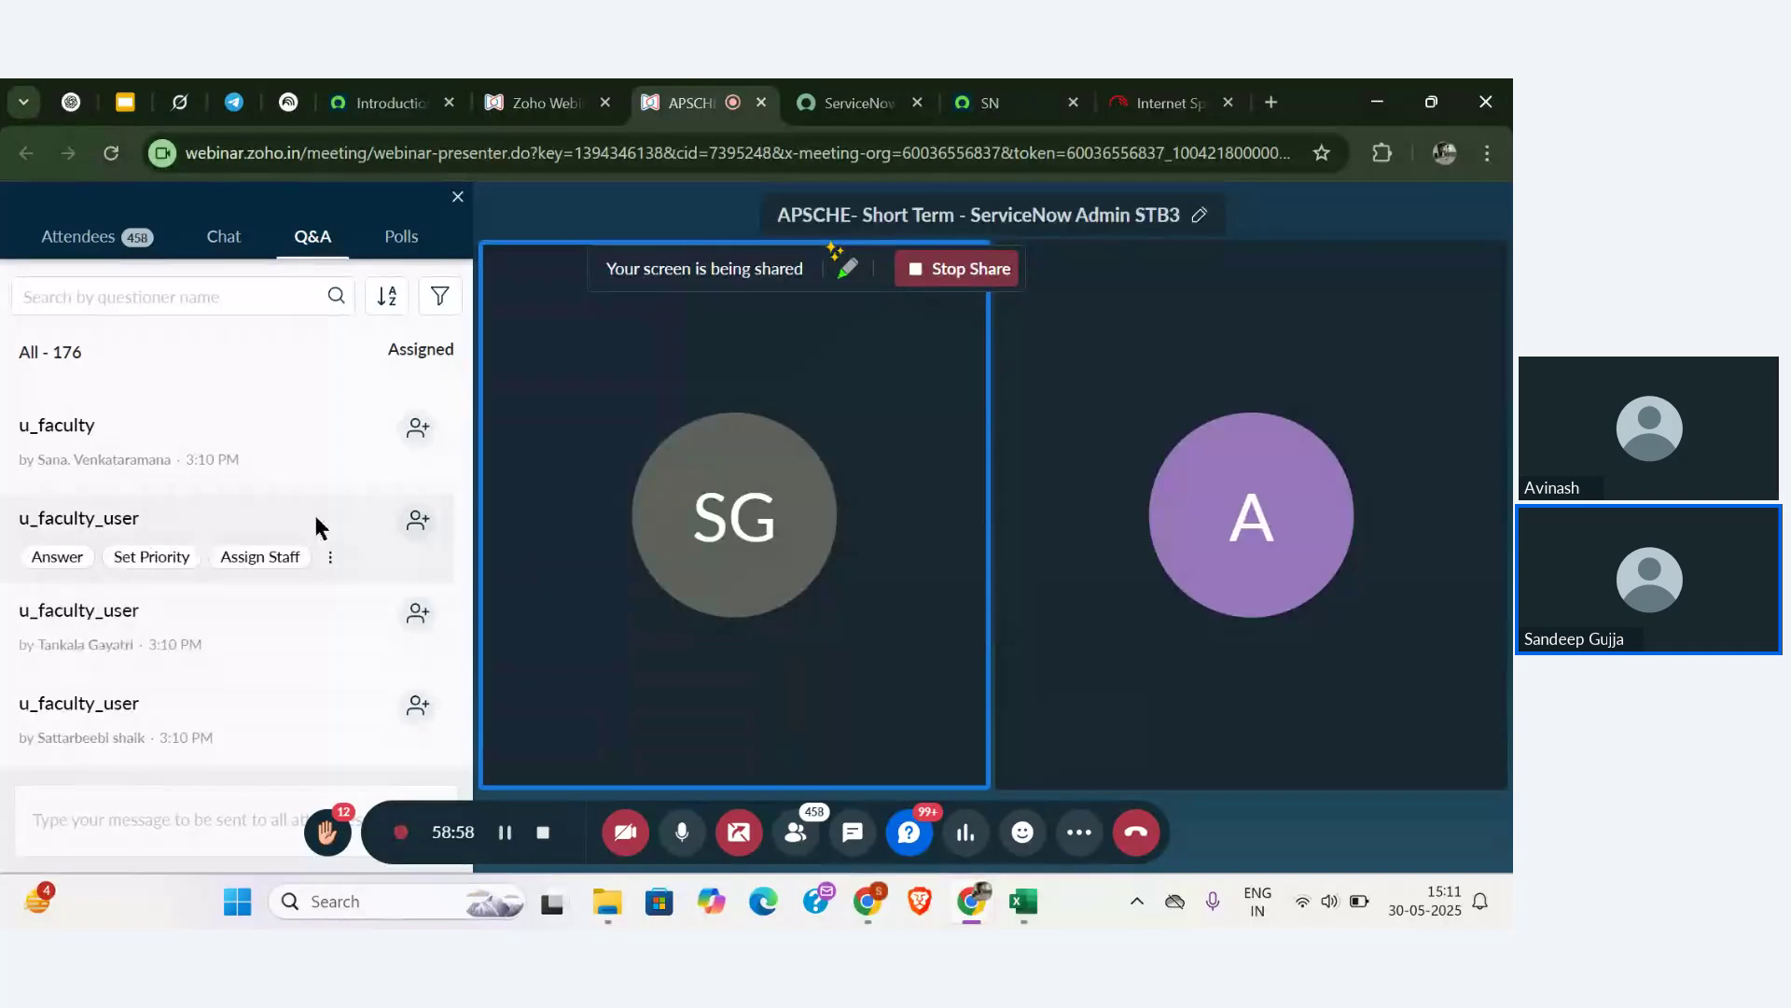
# - Filter the ServiceNow navigator by 'xyz' and open List of Student Records under Student details
pyautogui.click(991, 103)
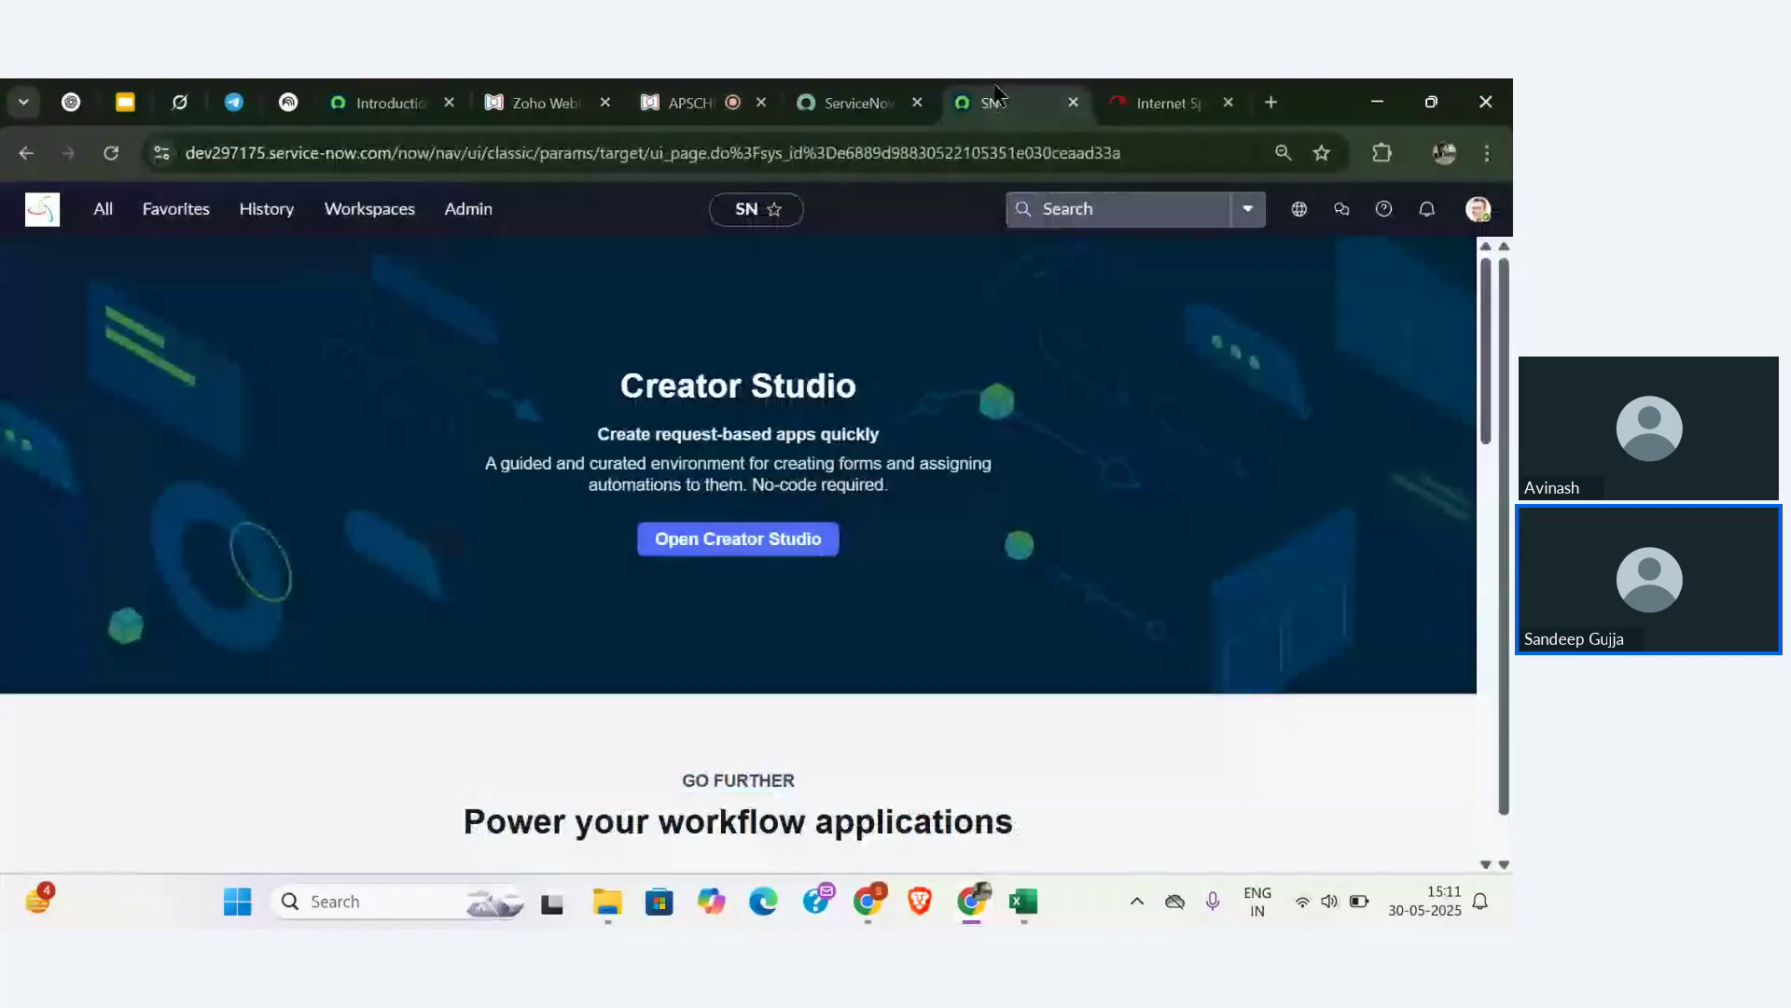
pyautogui.click(106, 210)
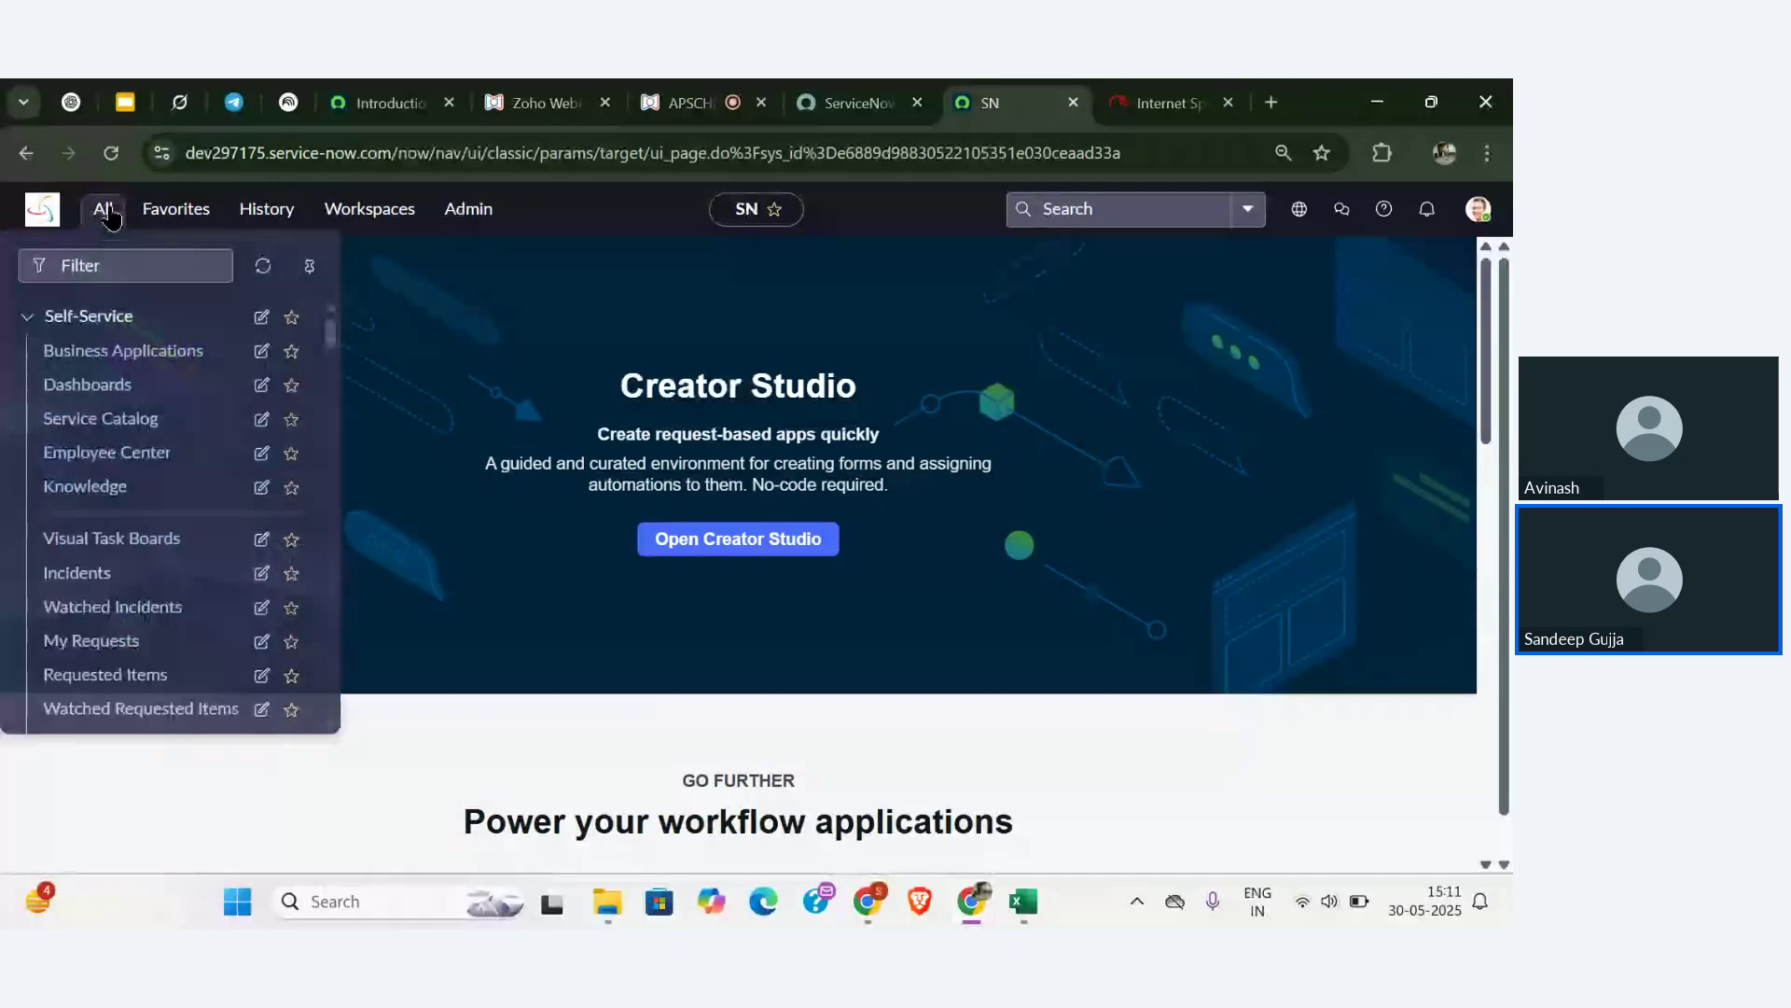
pyautogui.click(141, 266)
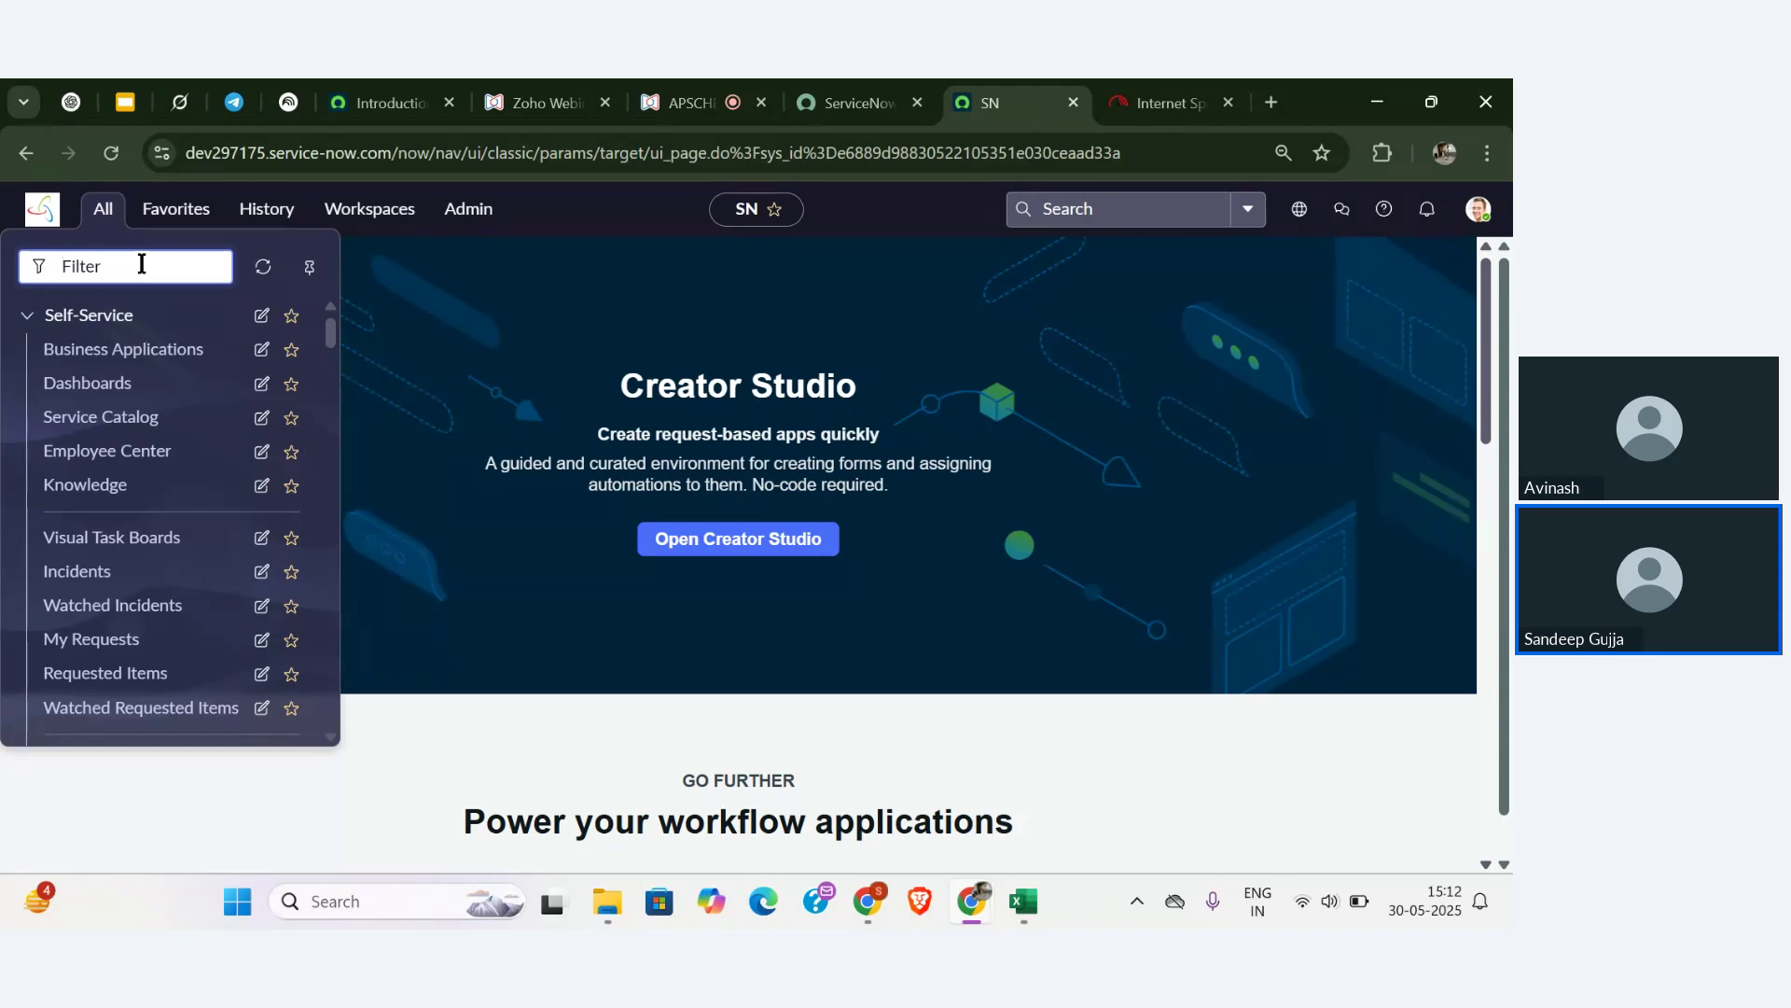
pyautogui.write('xyz')
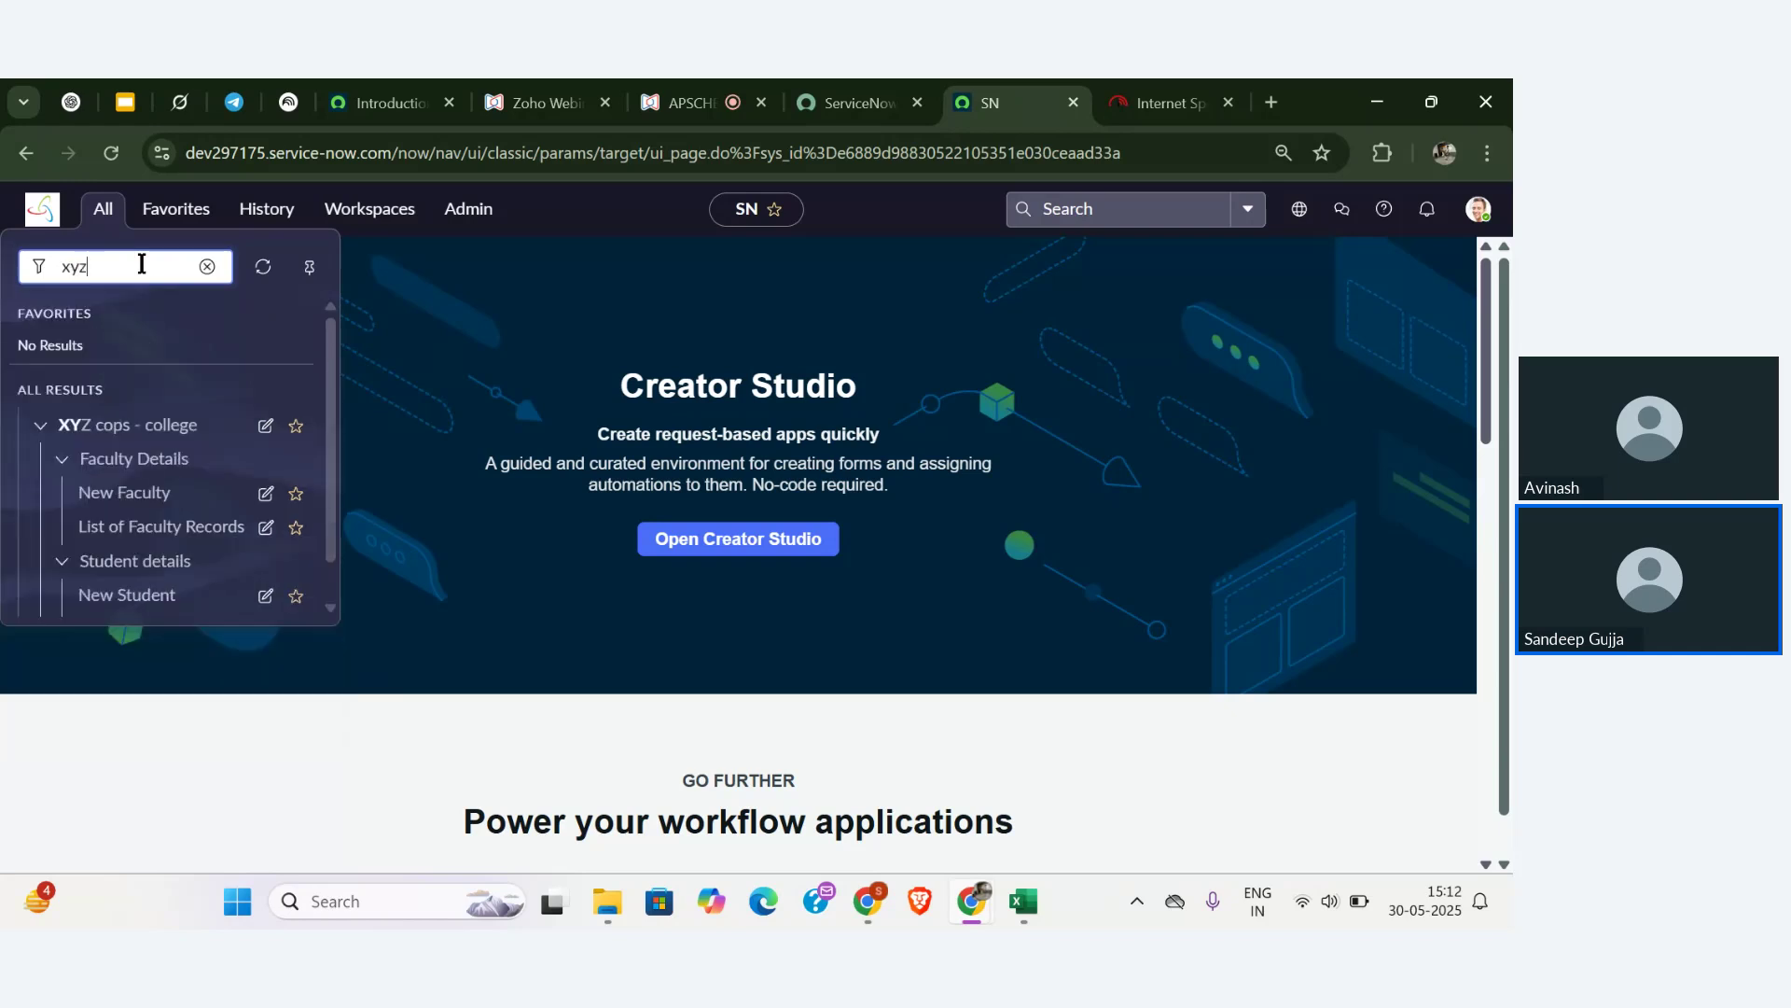
pyautogui.scroll(-1, 220, 480)
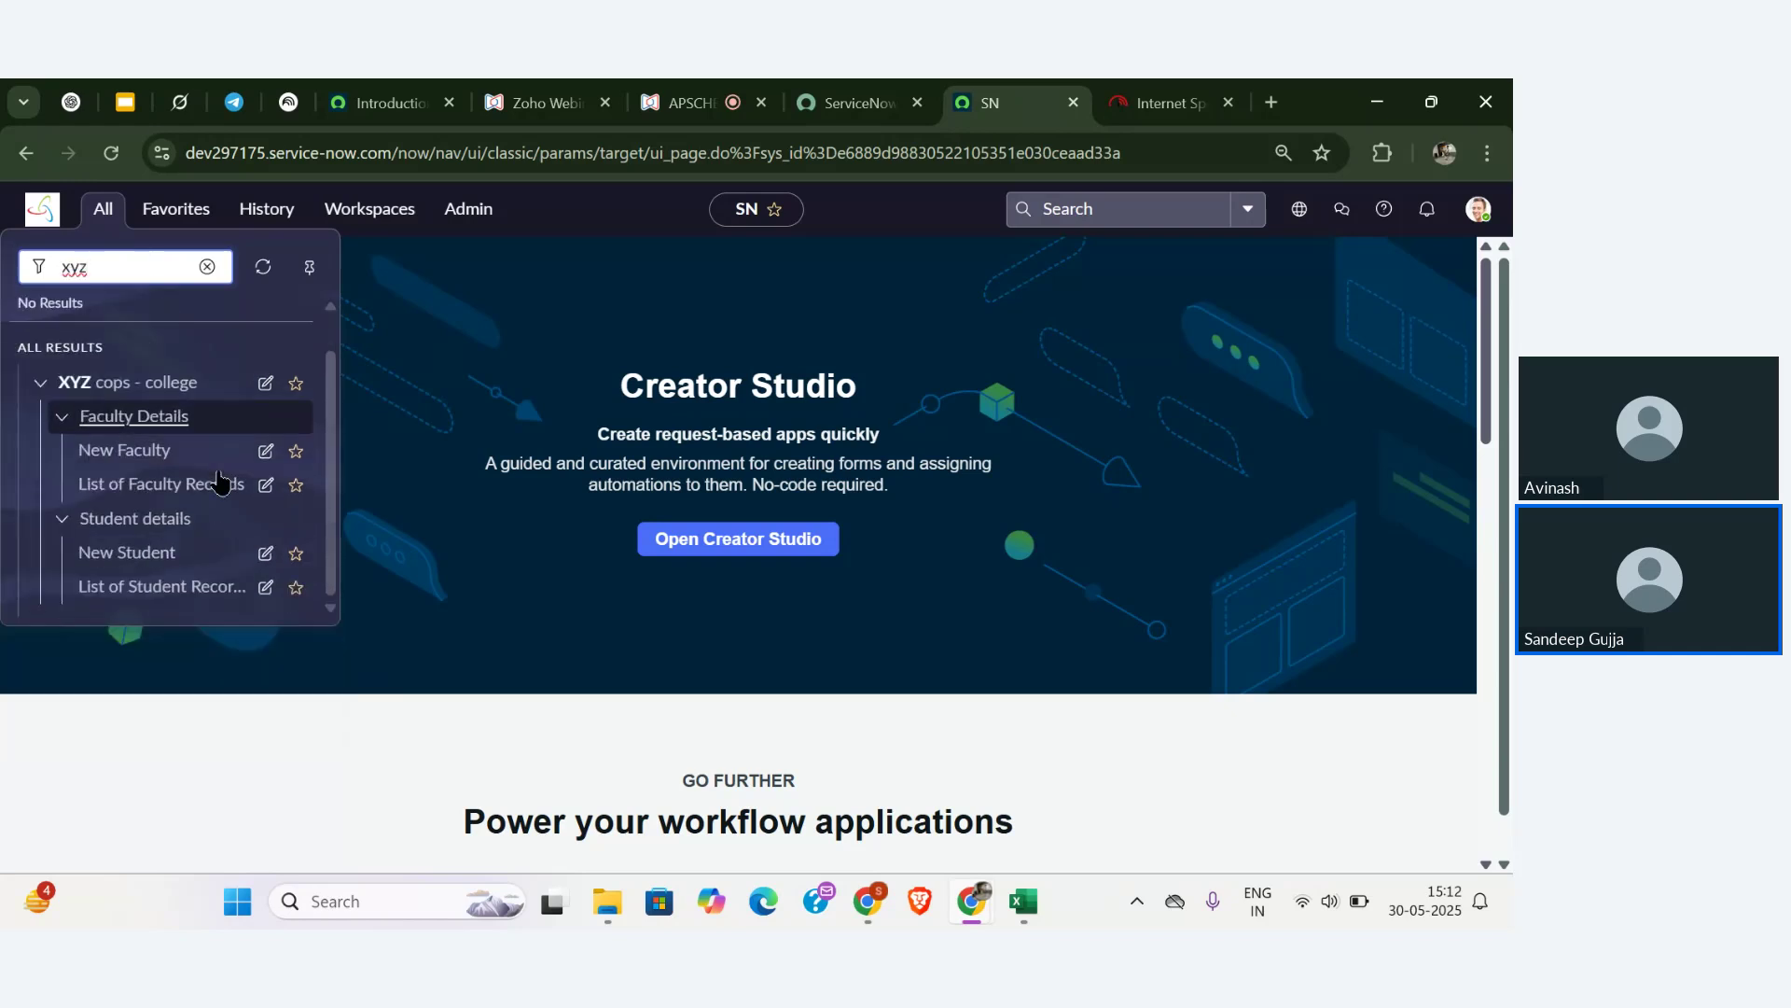
pyautogui.click(166, 598)
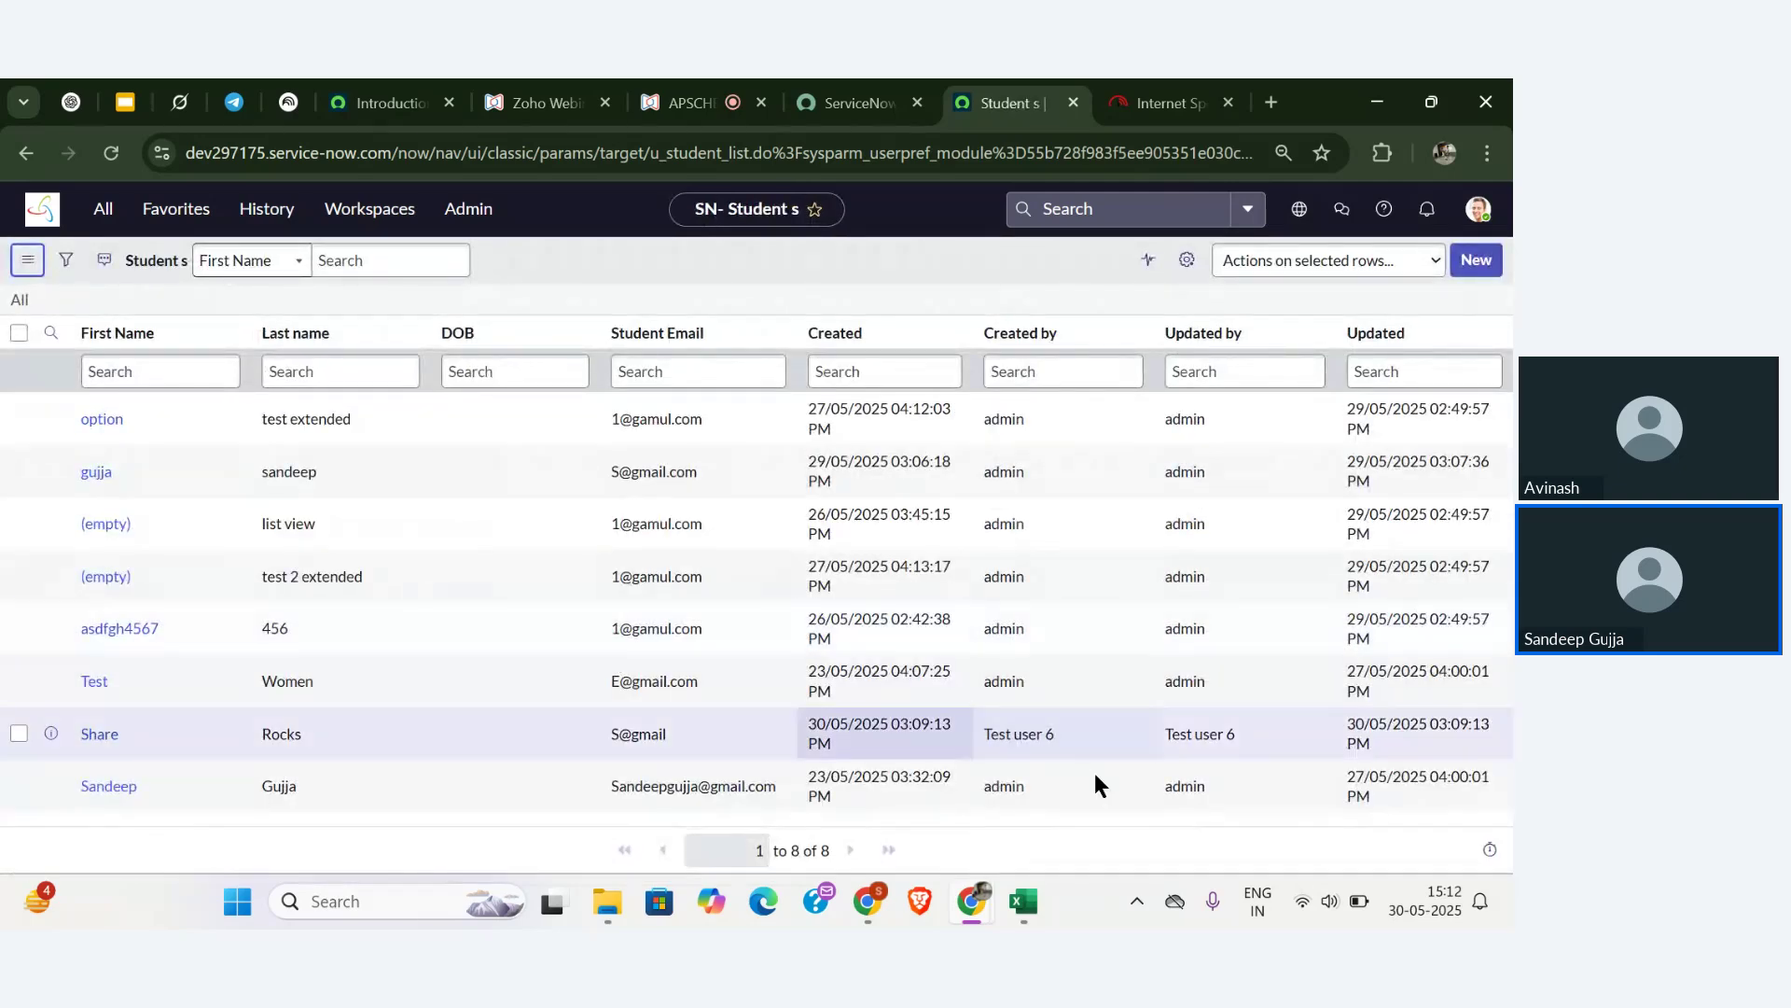
# - Change the test user's new student record fee to 12 and update it
pyautogui.click(94, 735)
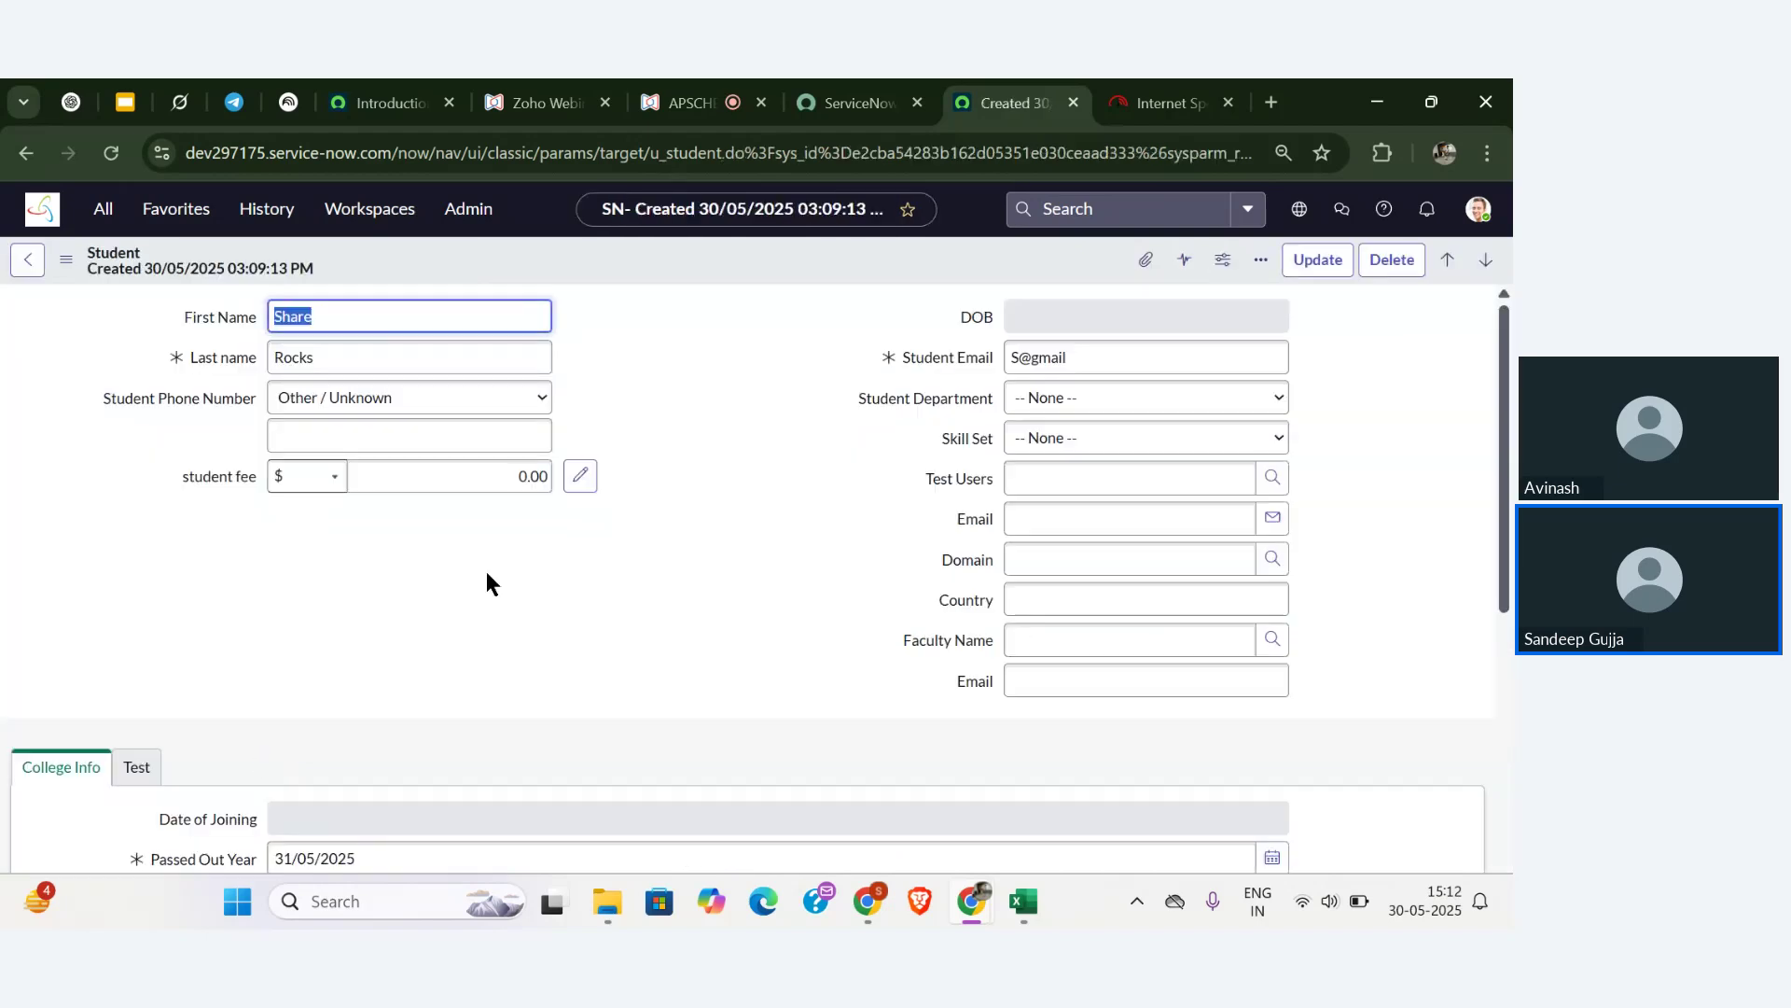
pyautogui.click(501, 474)
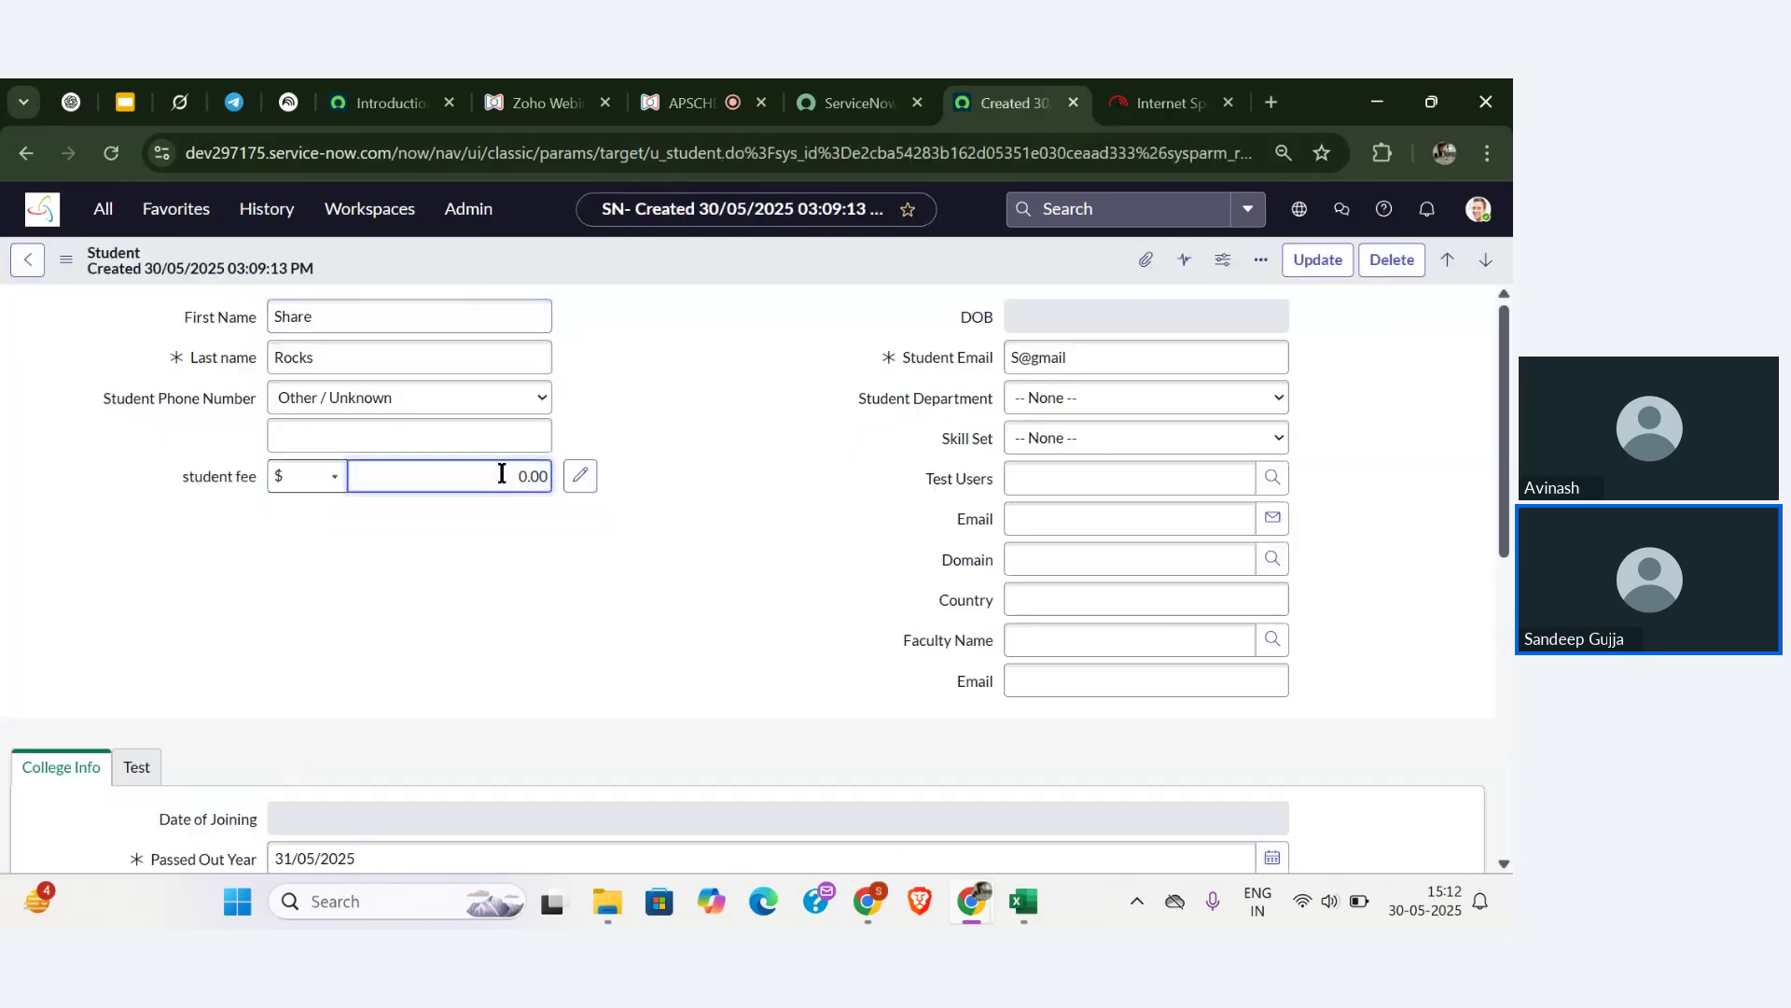
pyautogui.write('123')
pyautogui.click(1317, 259)
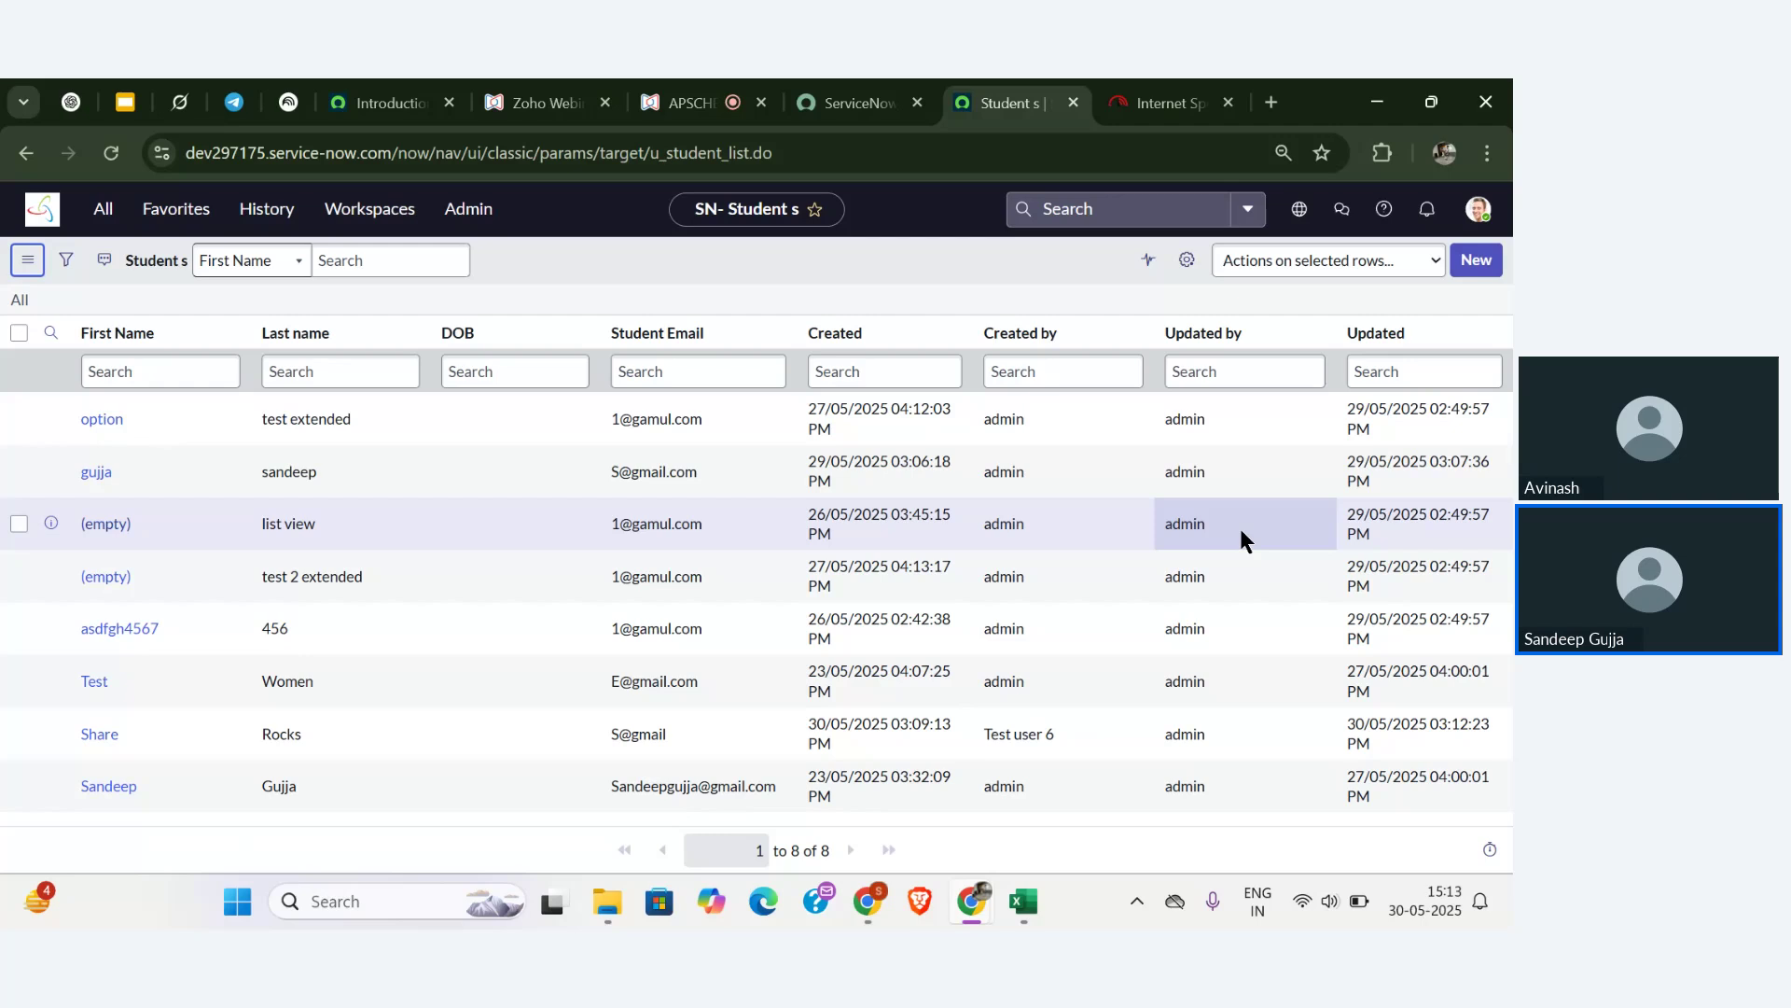
# - Clear the 'xyz' navigator filter and open test user 6's record from History
pyautogui.click(104, 211)
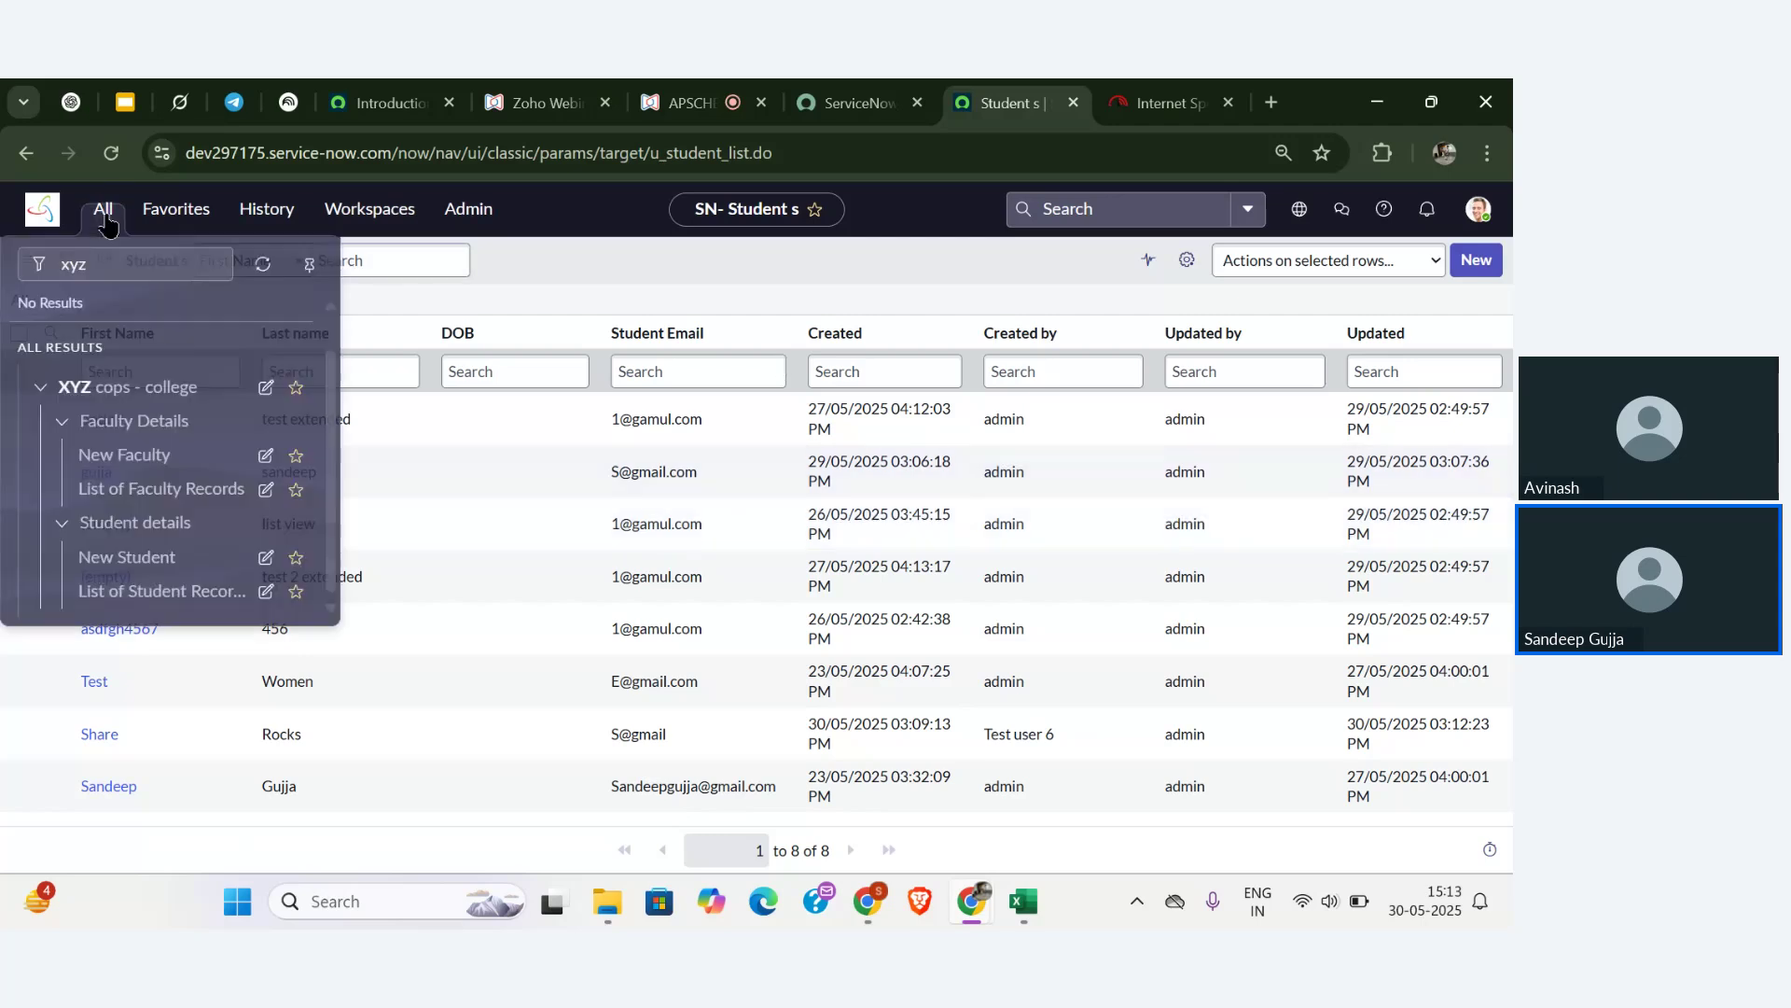
pyautogui.press('BackSpace')
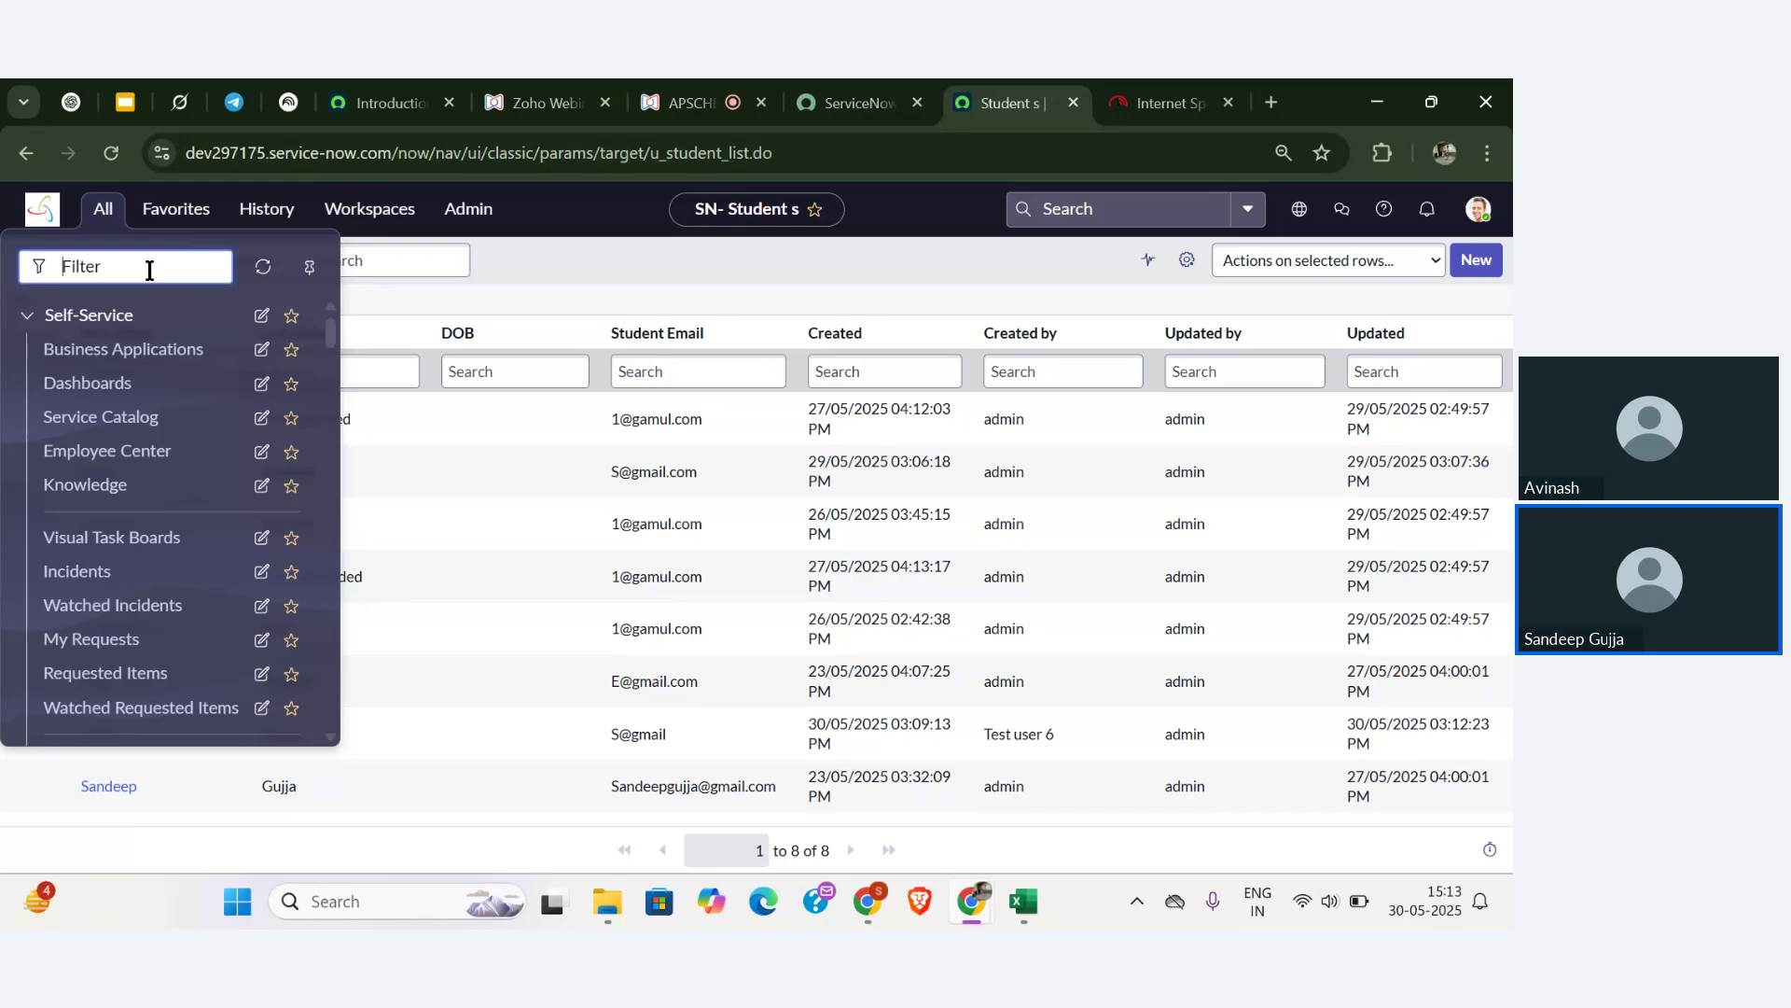
pyautogui.click(267, 208)
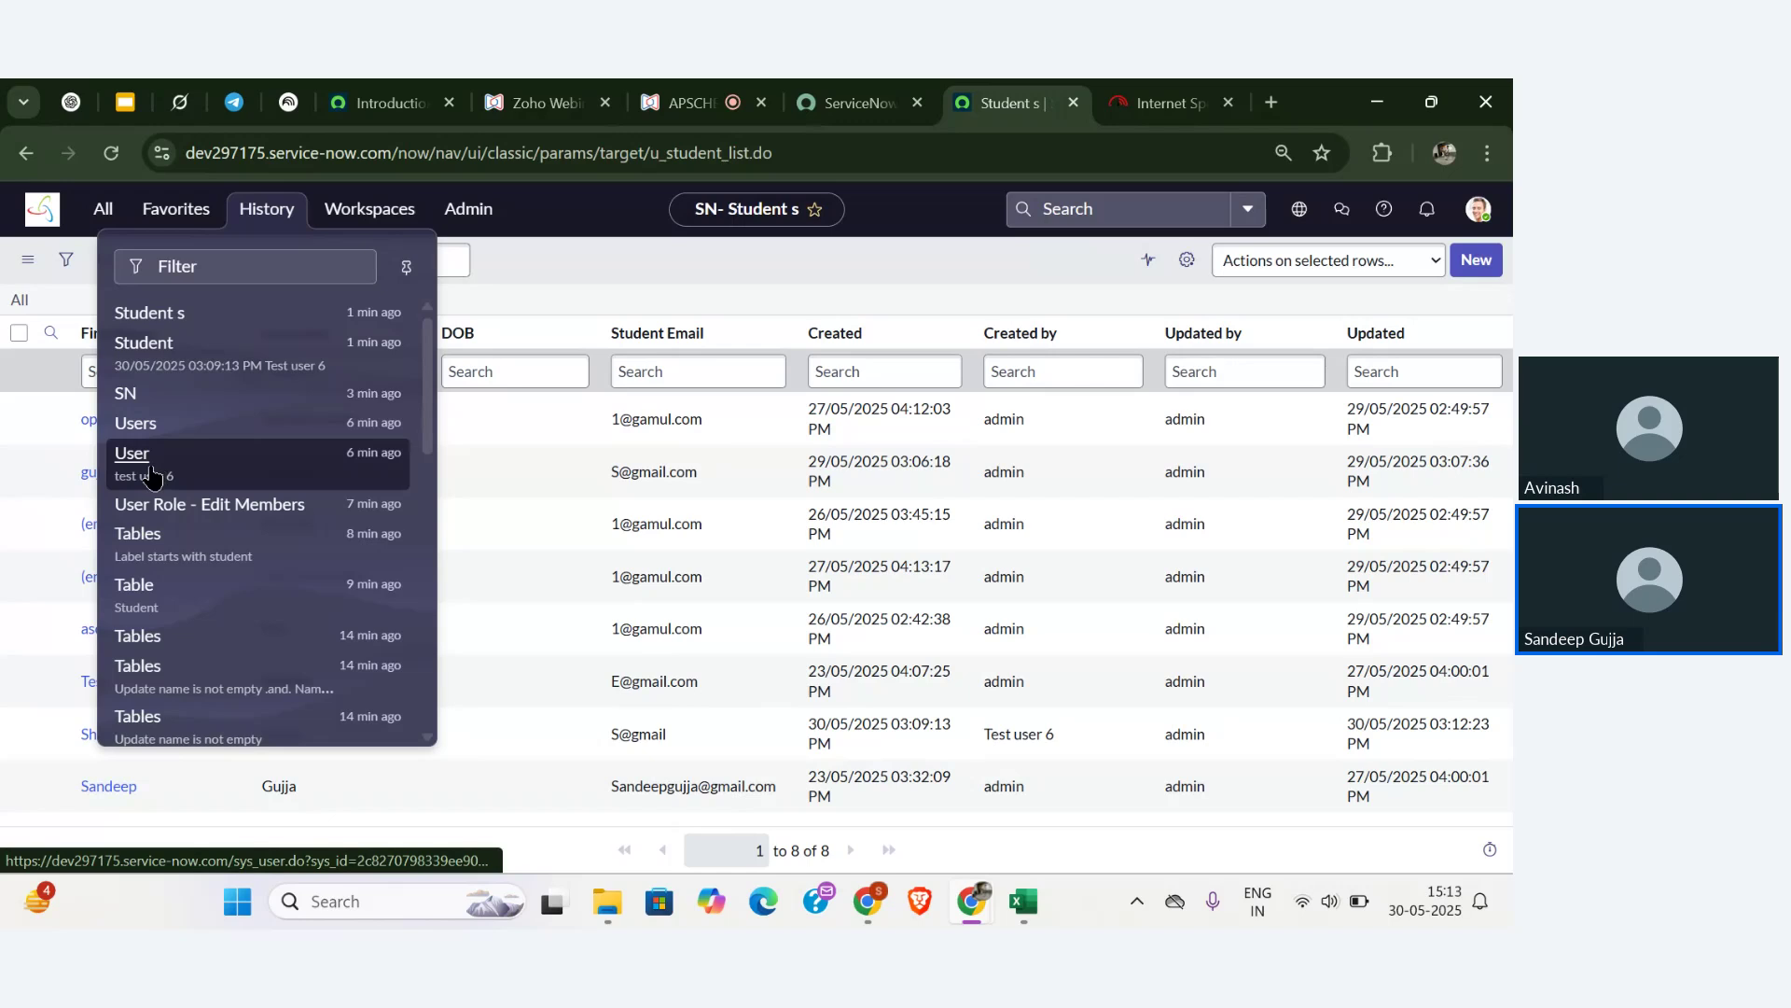
pyautogui.click(149, 463)
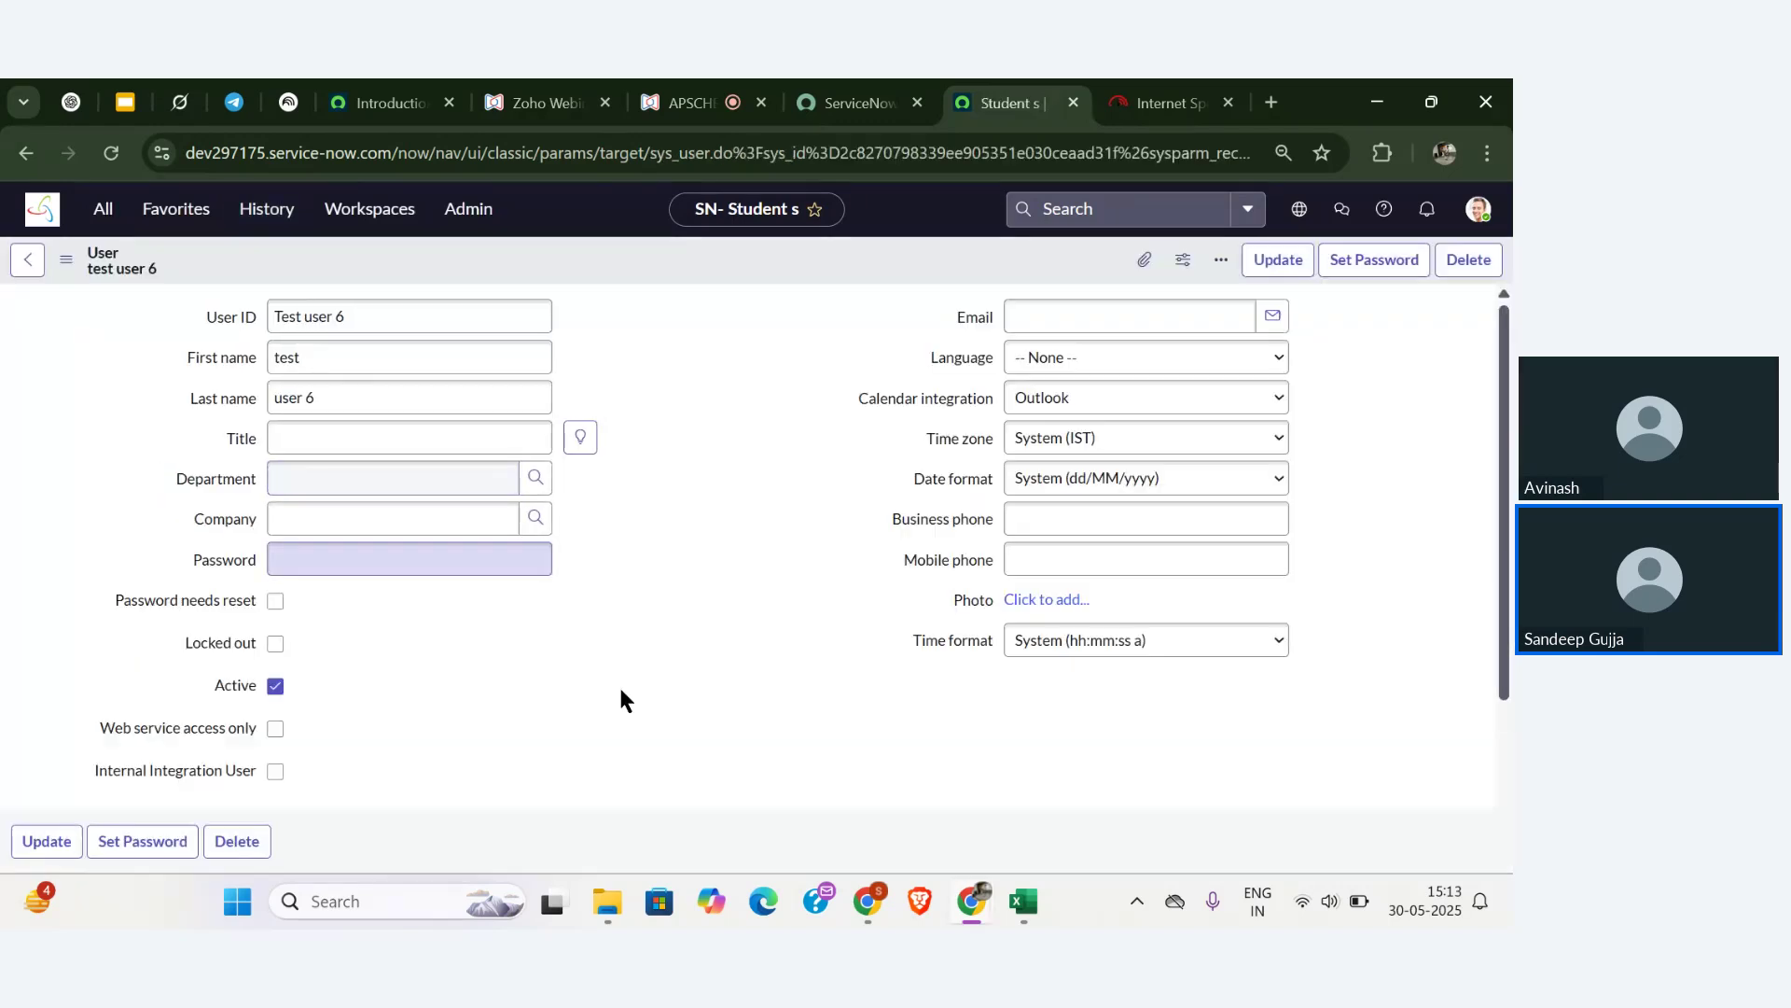
pyautogui.scroll(-4, 618, 695)
pyautogui.scroll(-1, 759, 564)
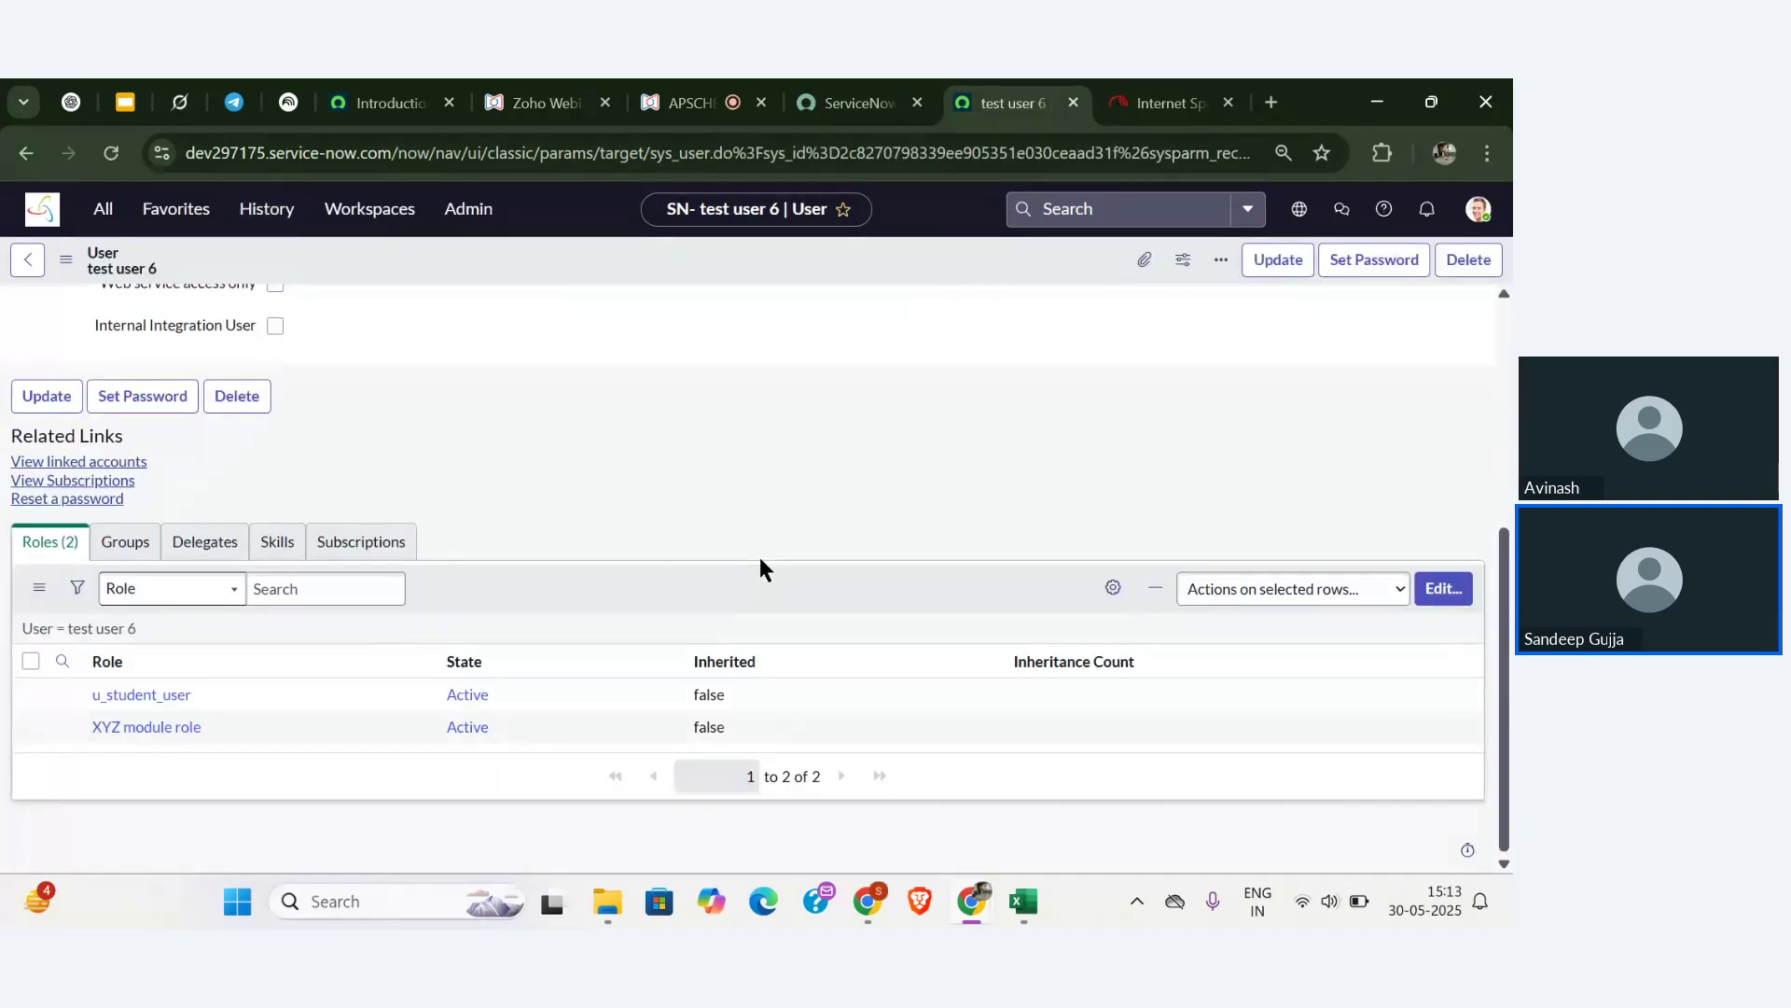
# - Add the u_faculty_user role to test user 6 and save the user record
pyautogui.click(1442, 590)
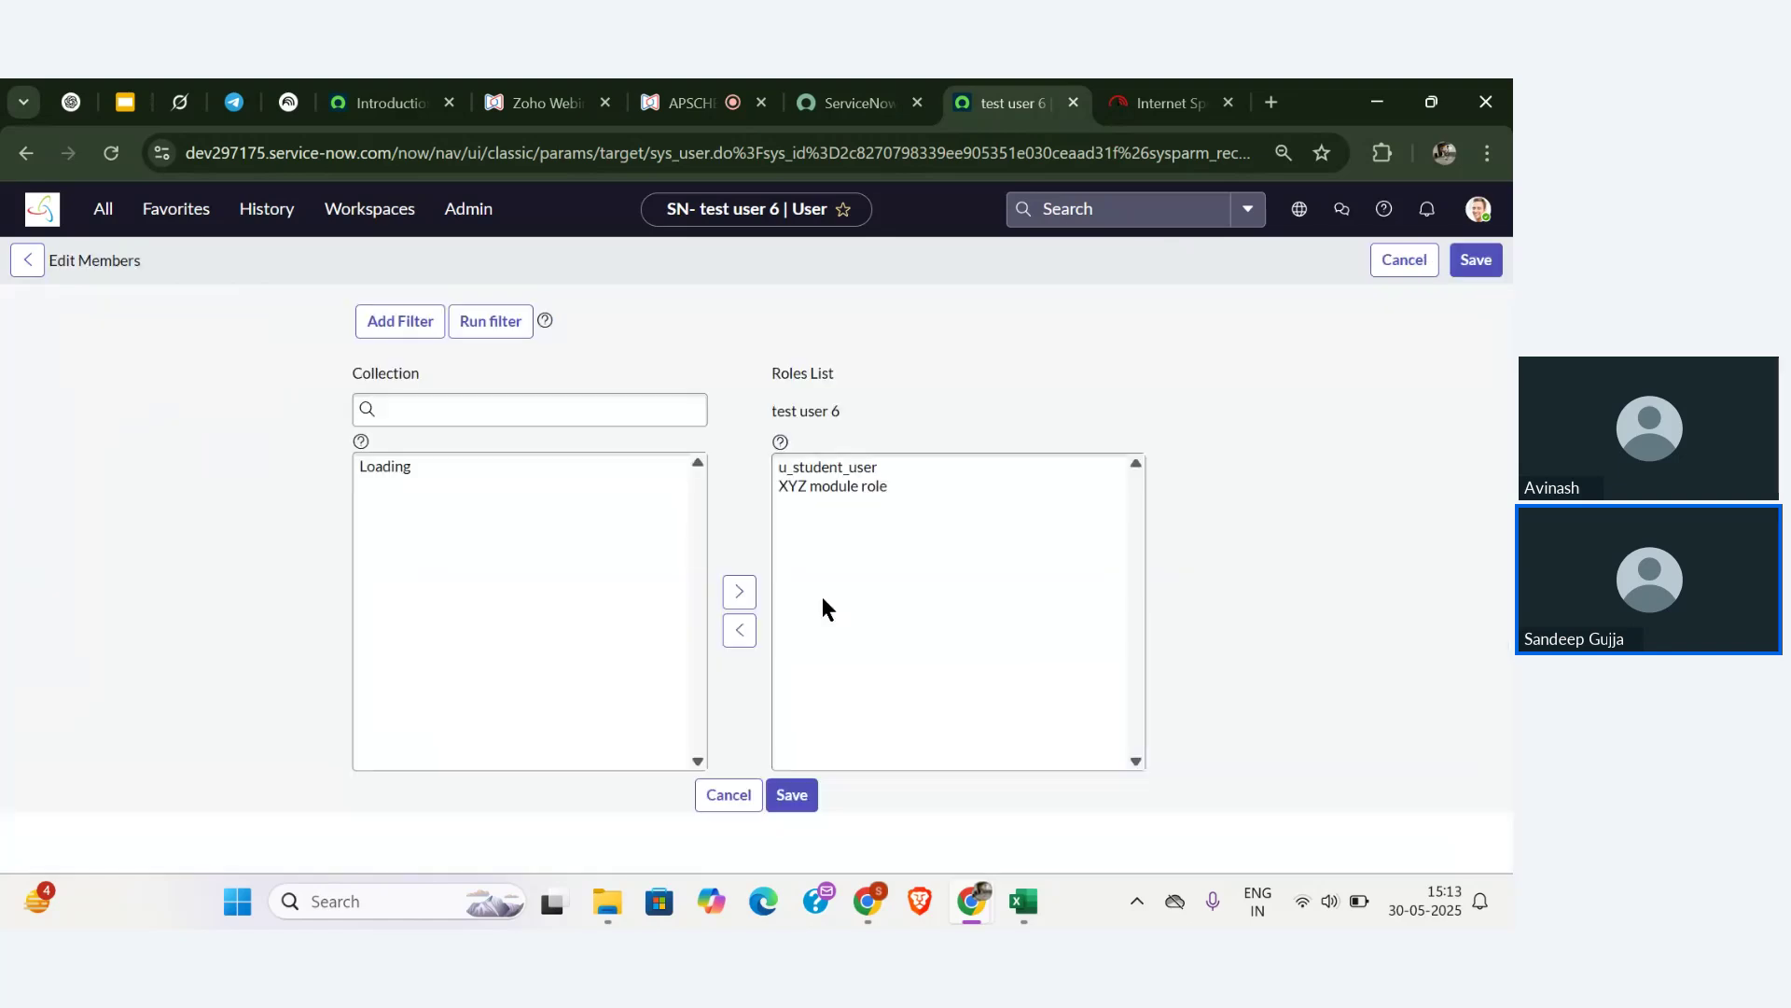
pyautogui.click(565, 513)
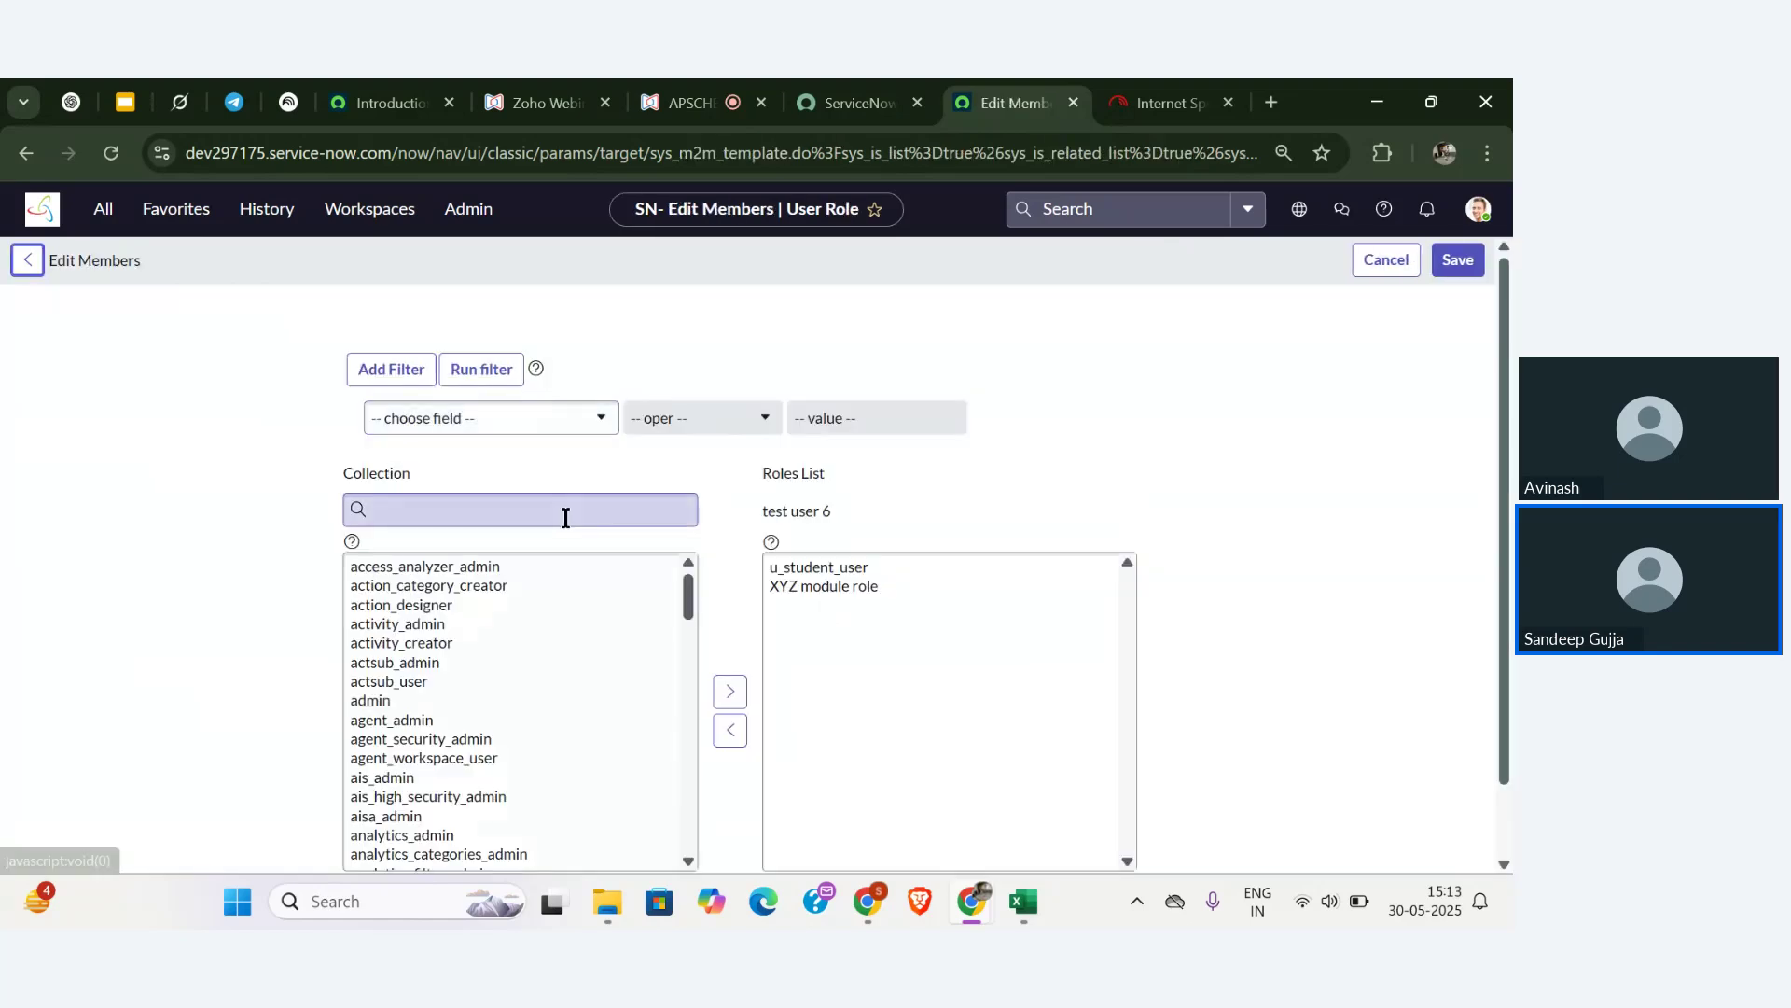
pyautogui.write('u_')
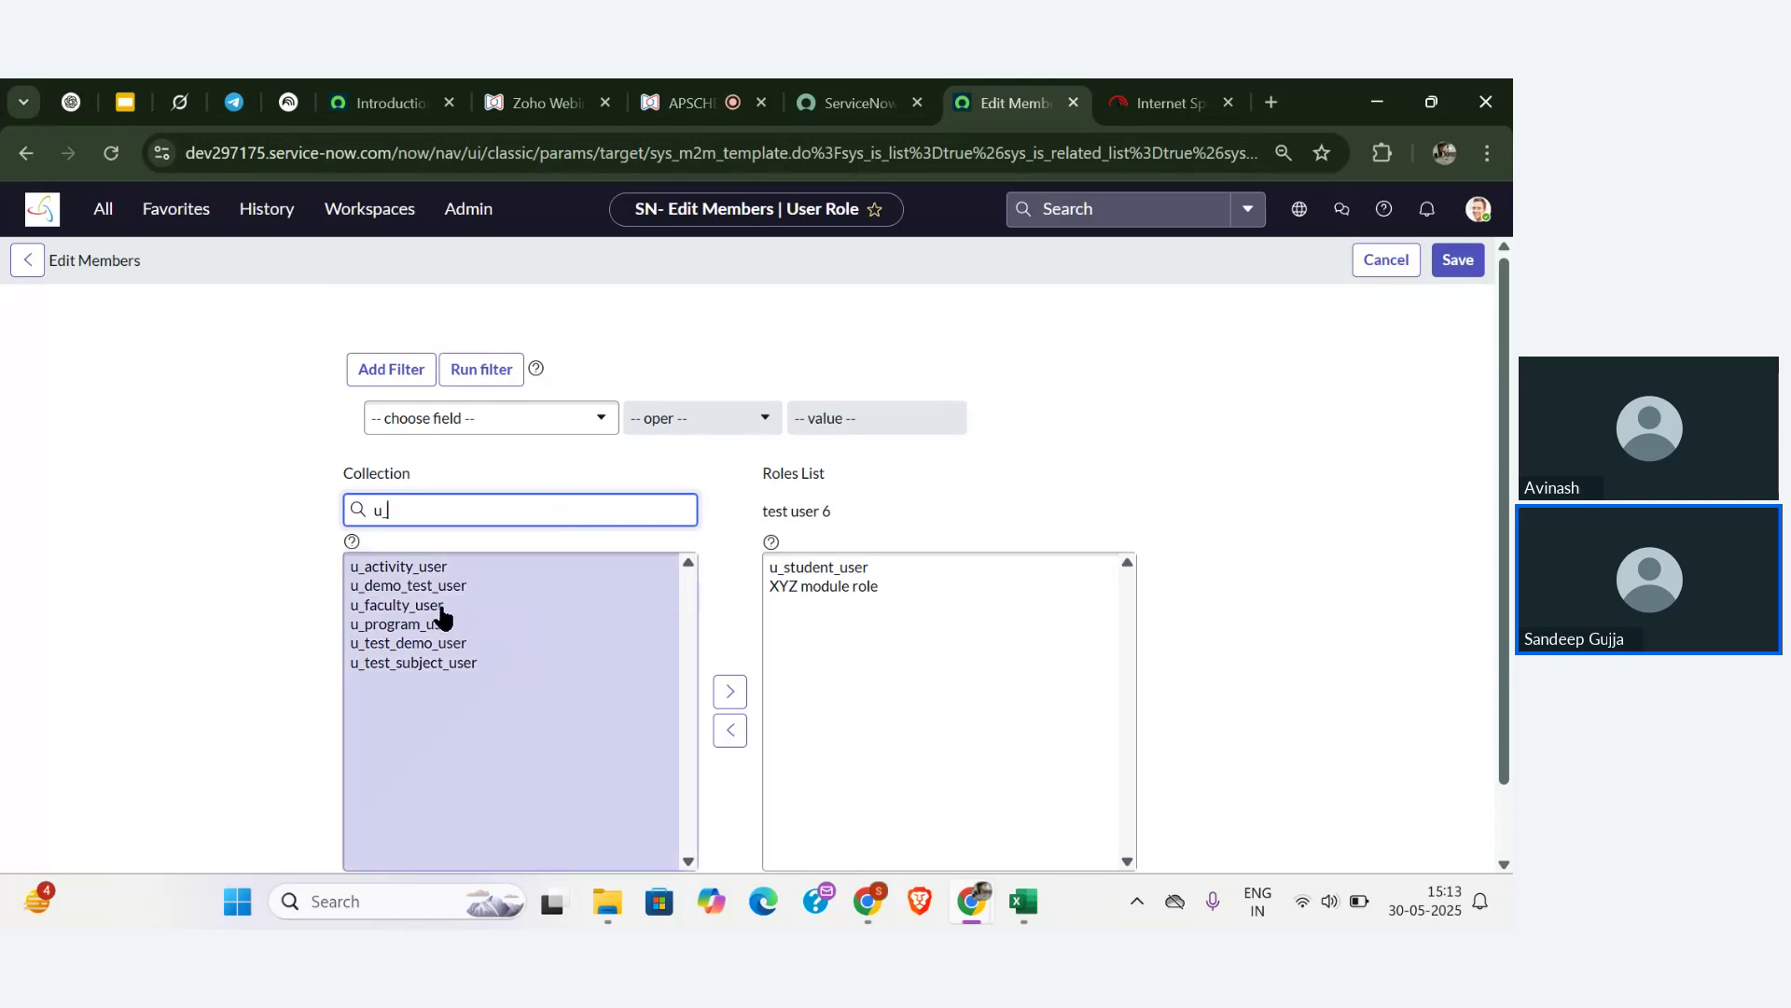
pyautogui.click(439, 606)
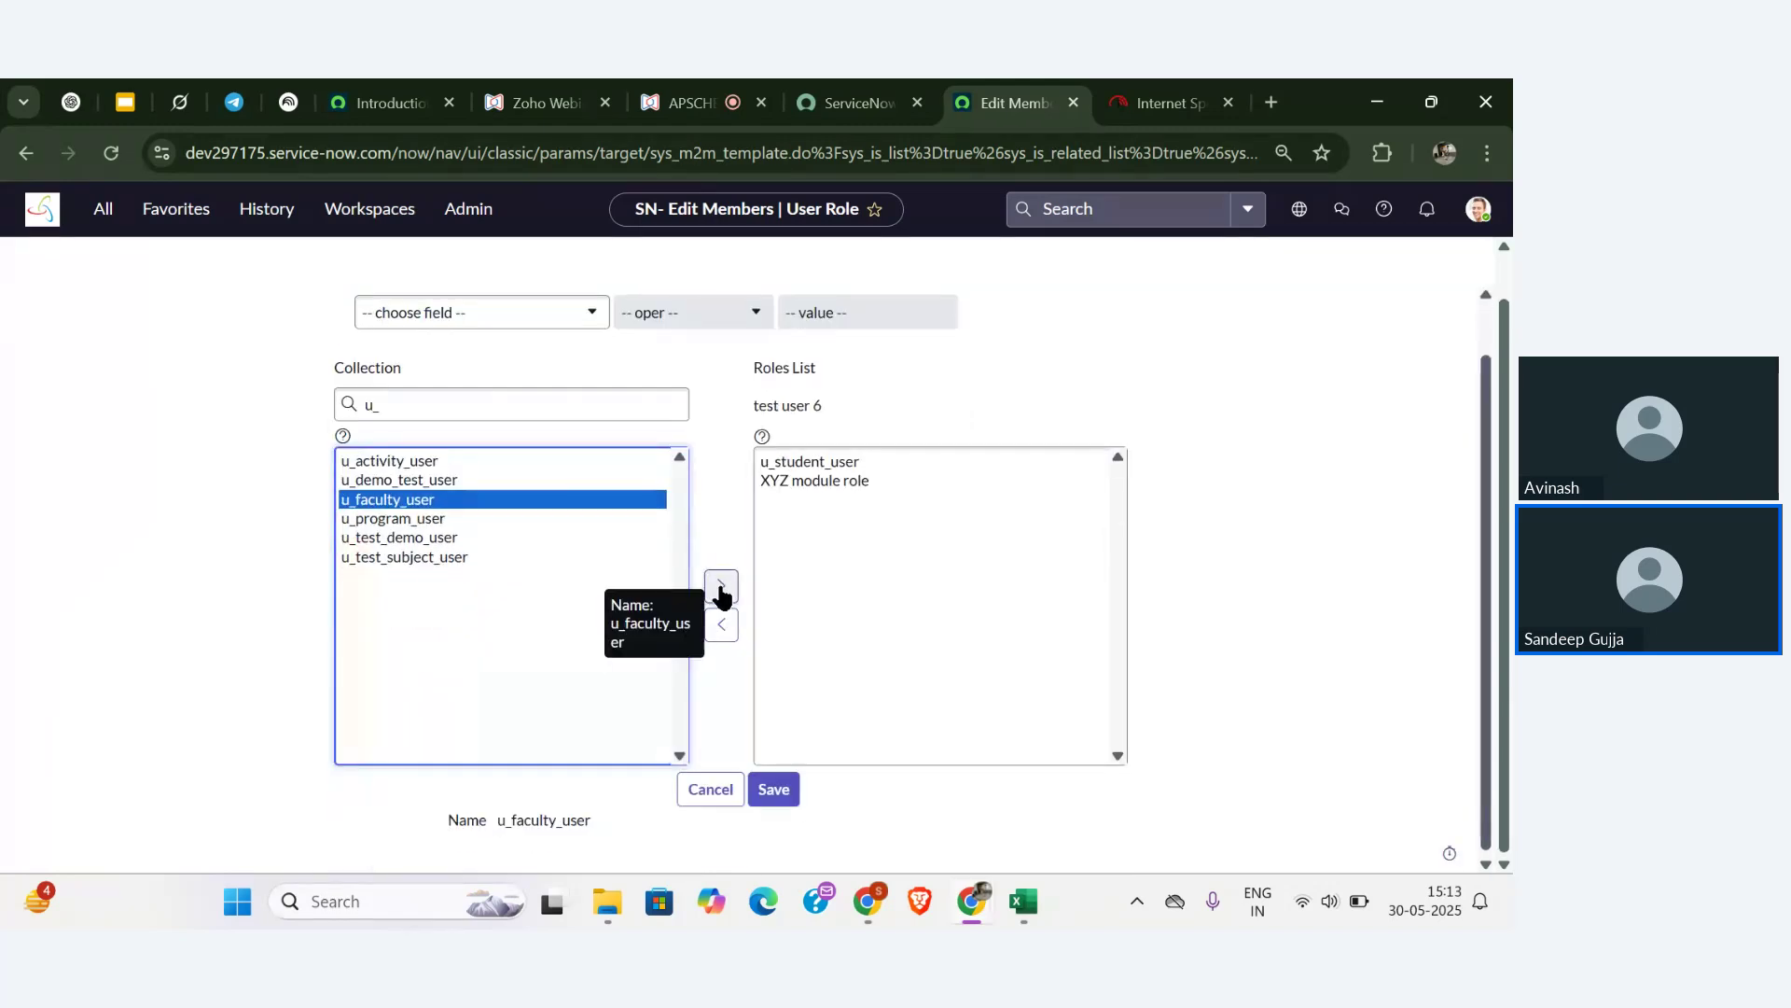
pyautogui.click(722, 585)
pyautogui.click(791, 776)
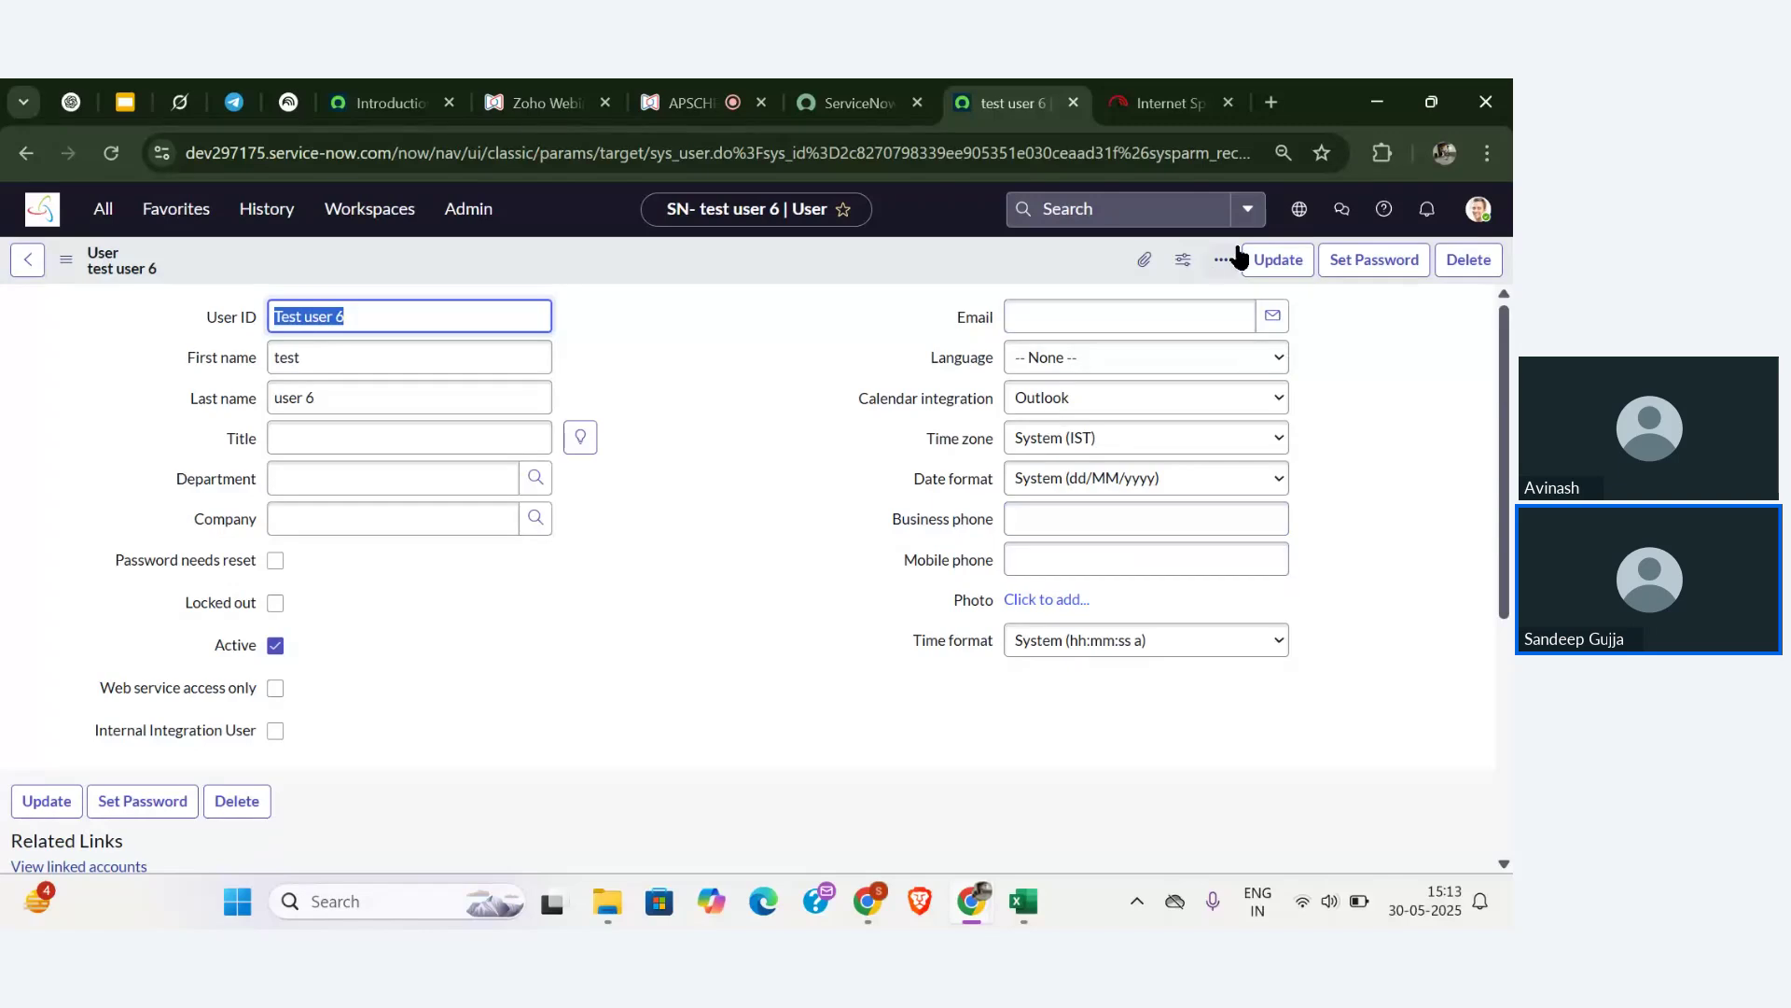
pyautogui.click(1269, 254)
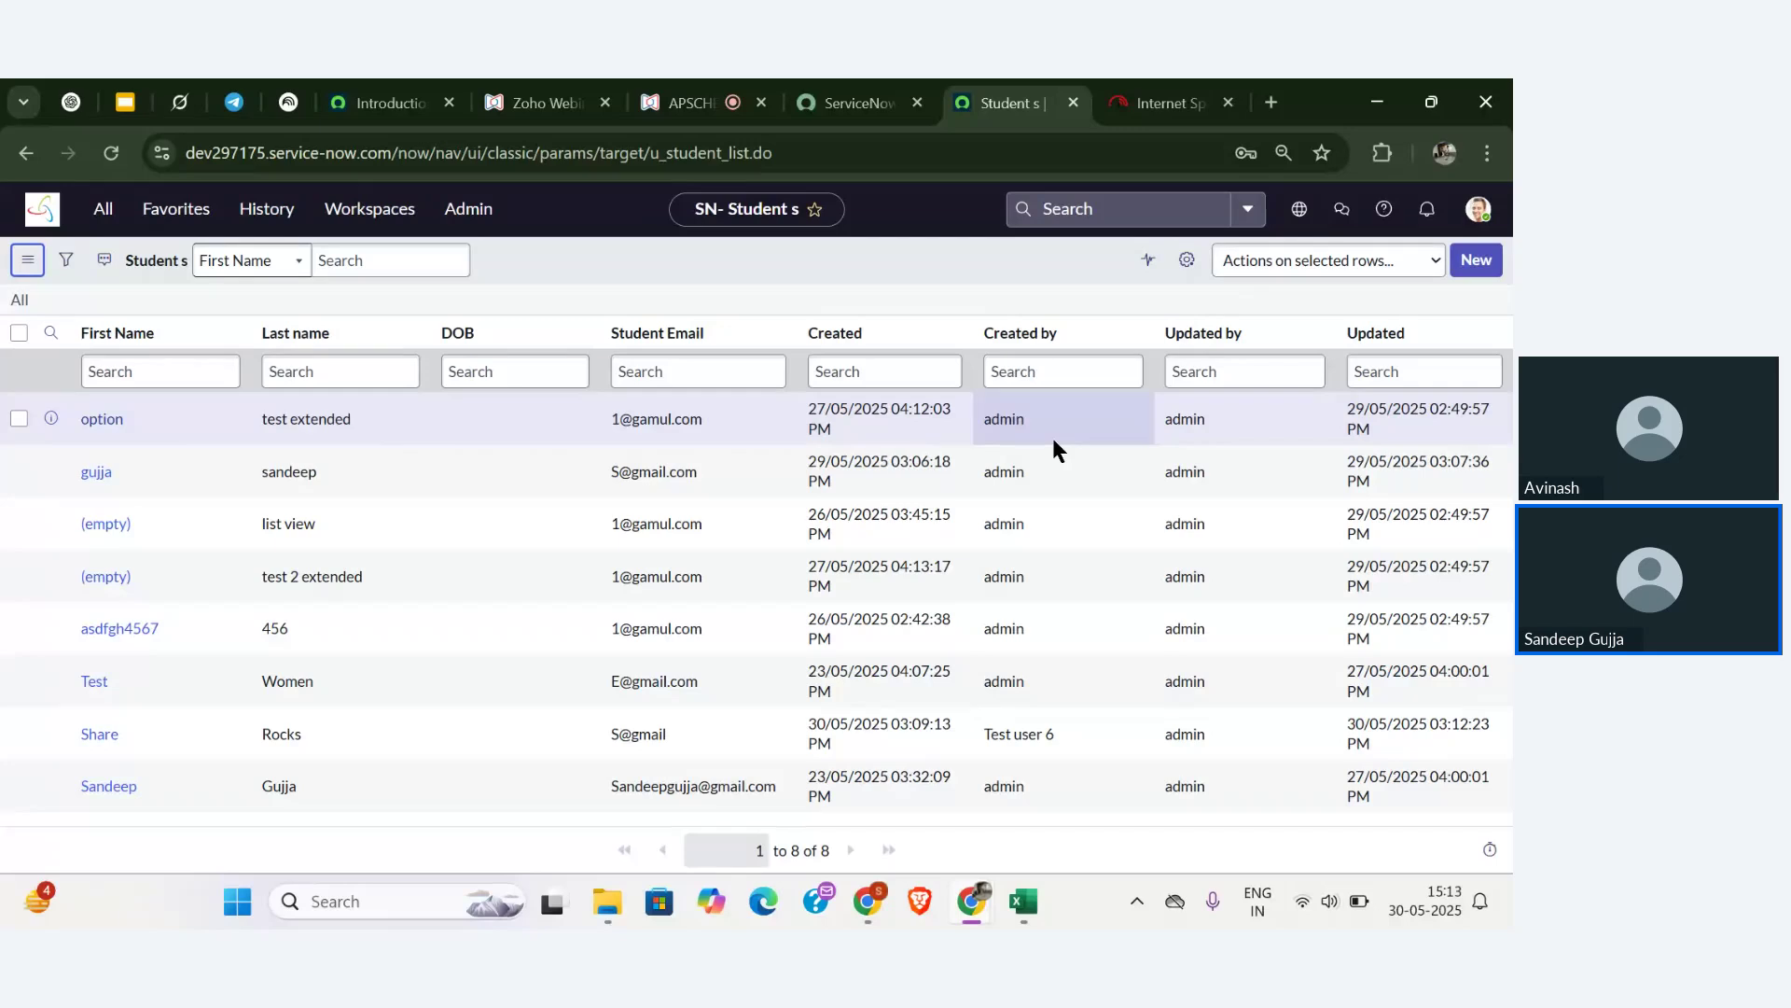
# - Impersonate test user 6 from the profile avatar's menu
pyautogui.click(1477, 211)
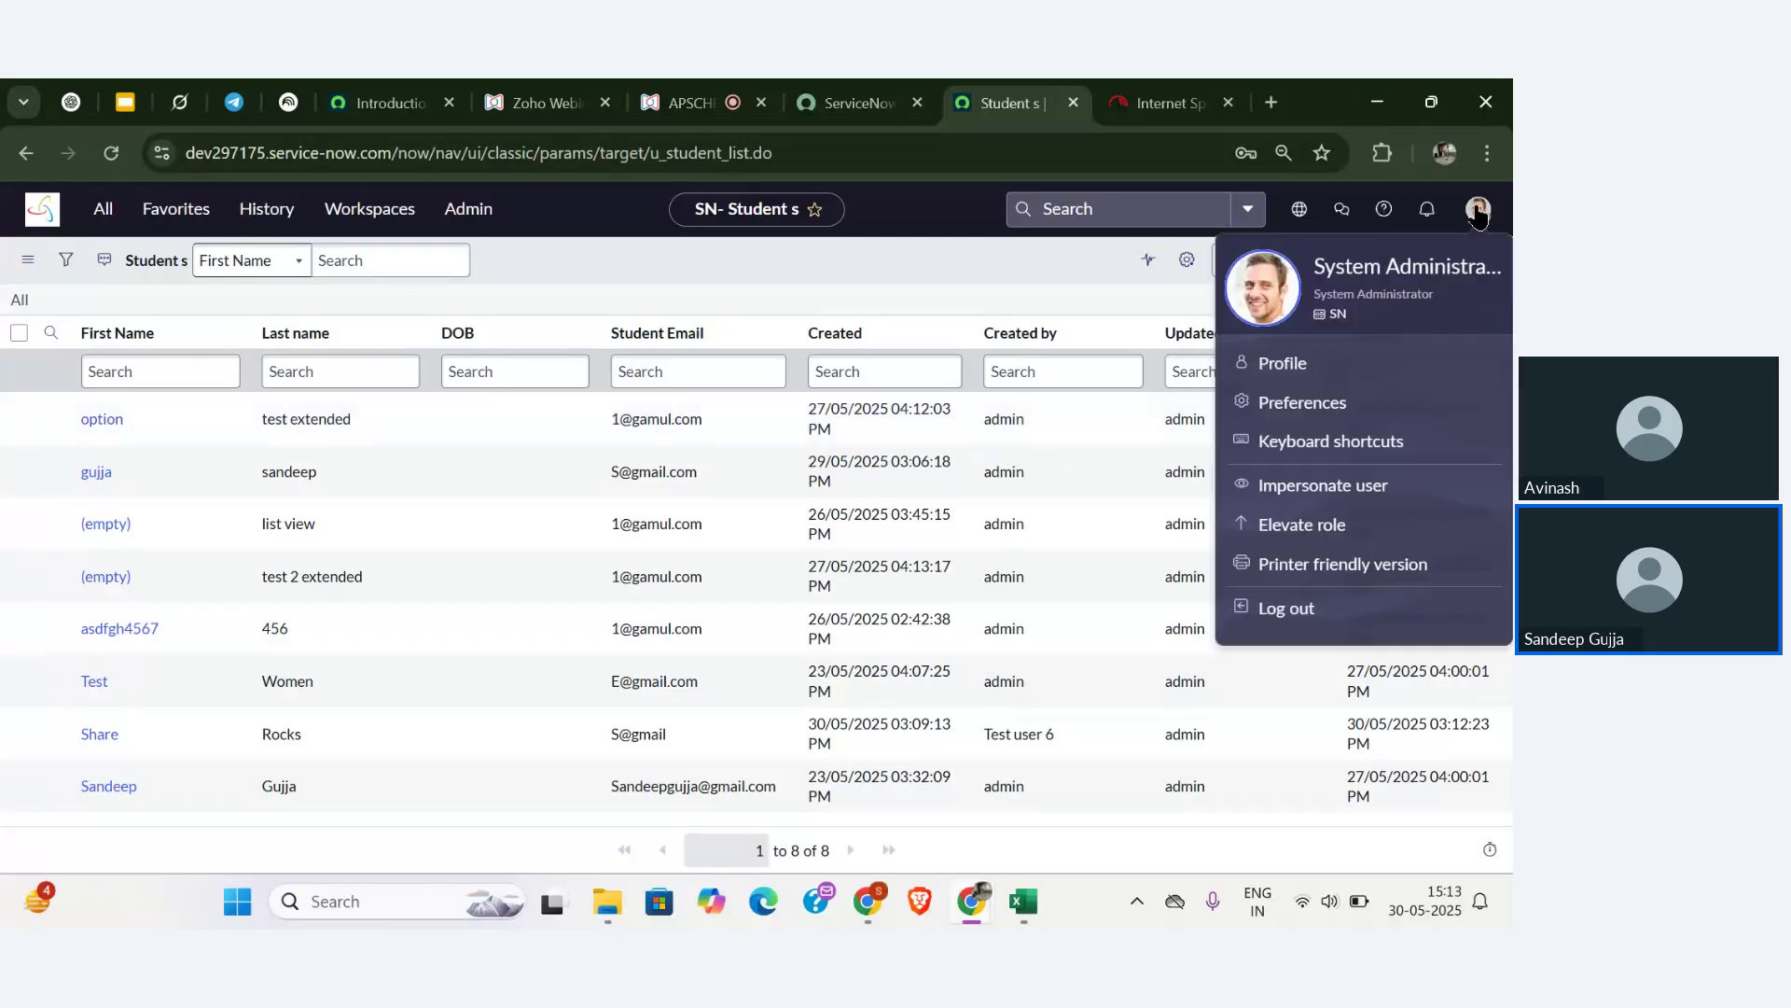
pyautogui.click(1325, 487)
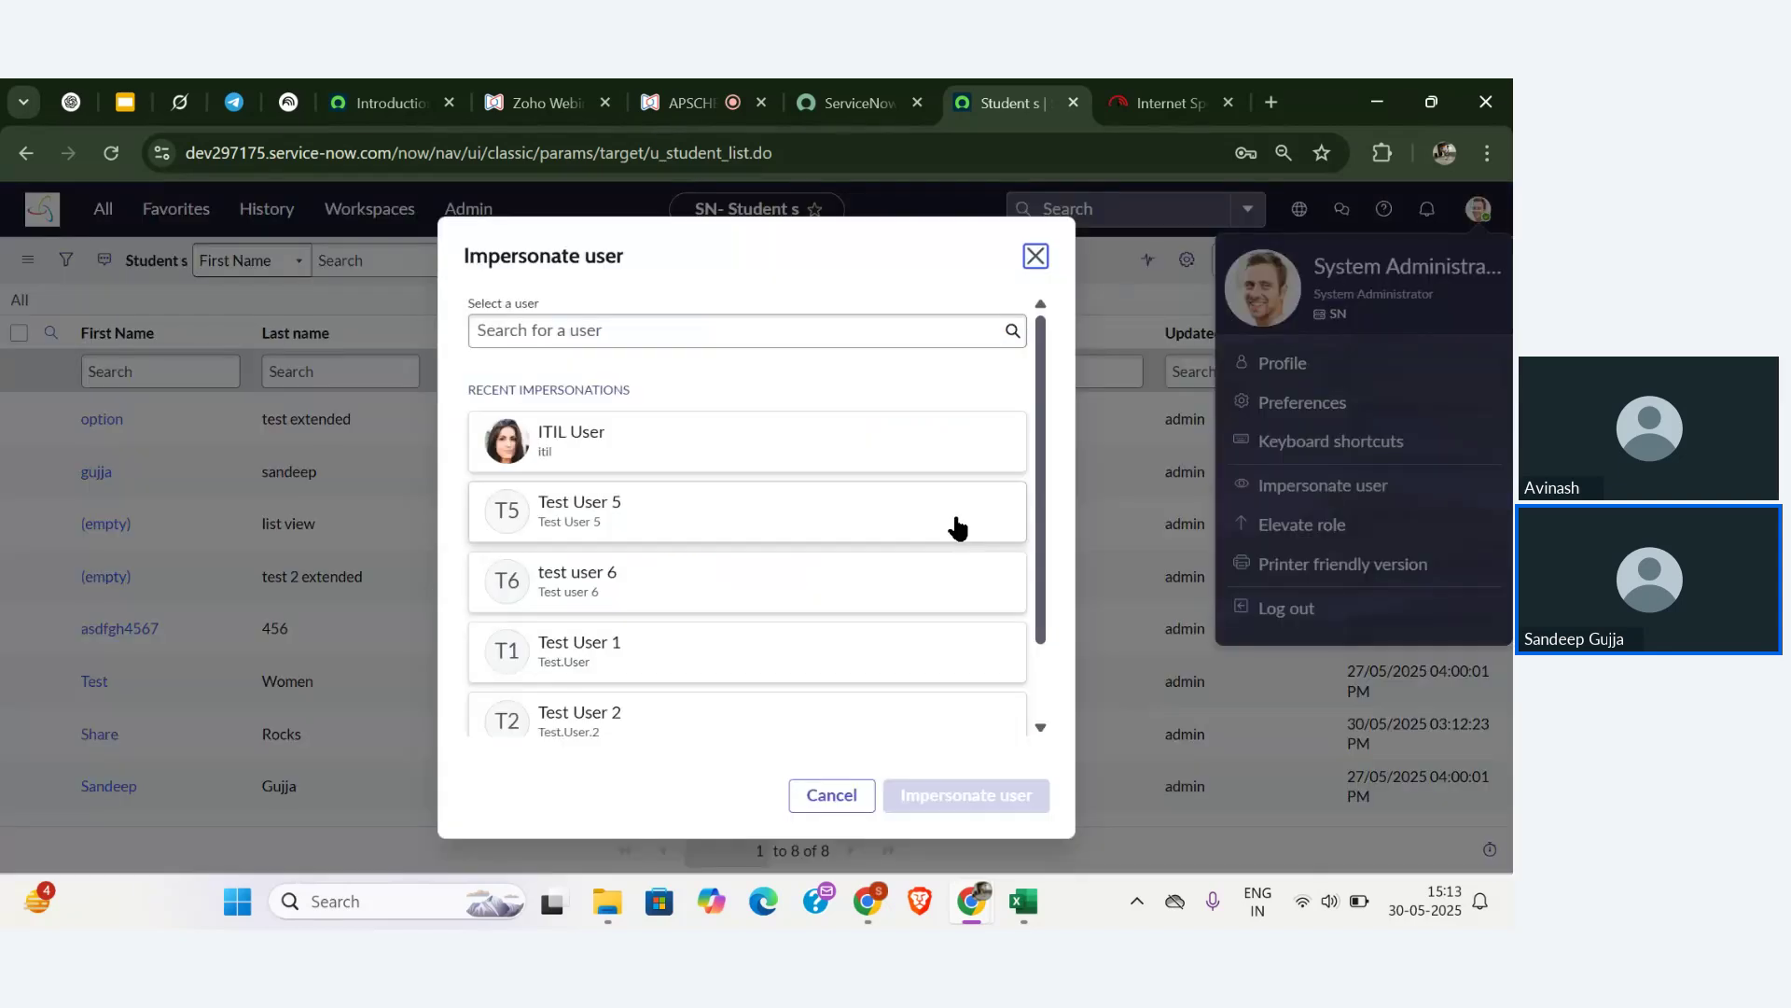
pyautogui.click(798, 595)
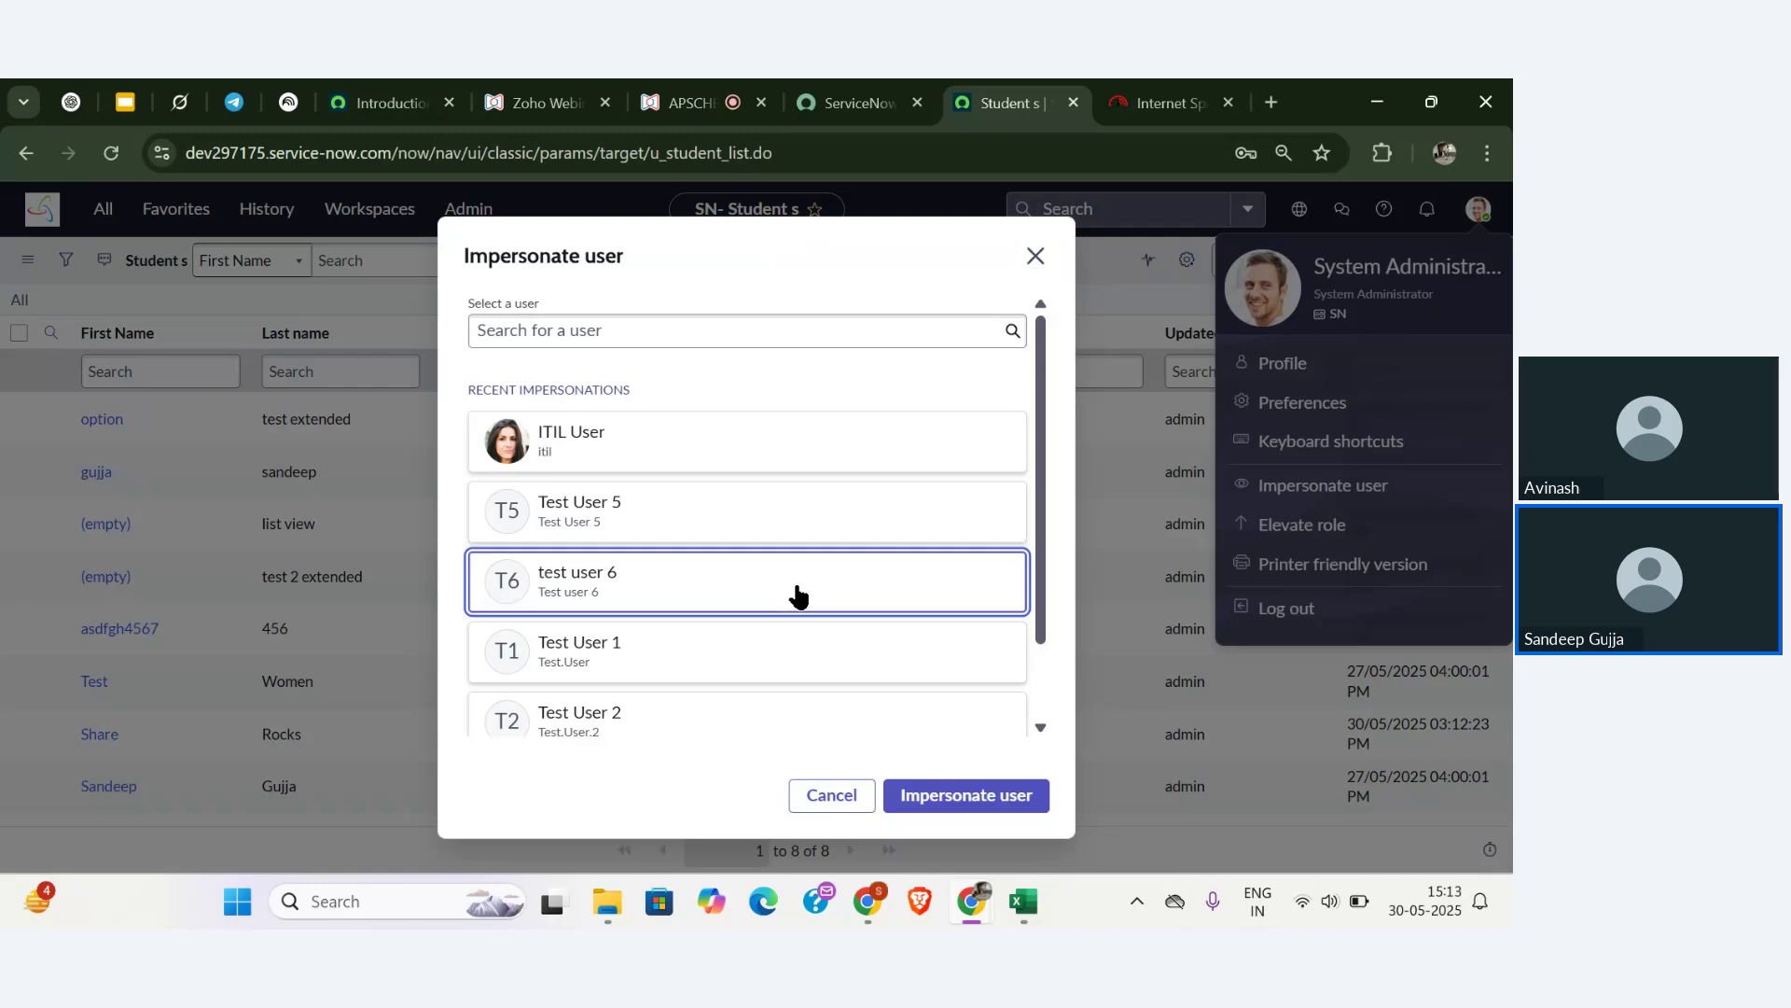
pyautogui.click(980, 797)
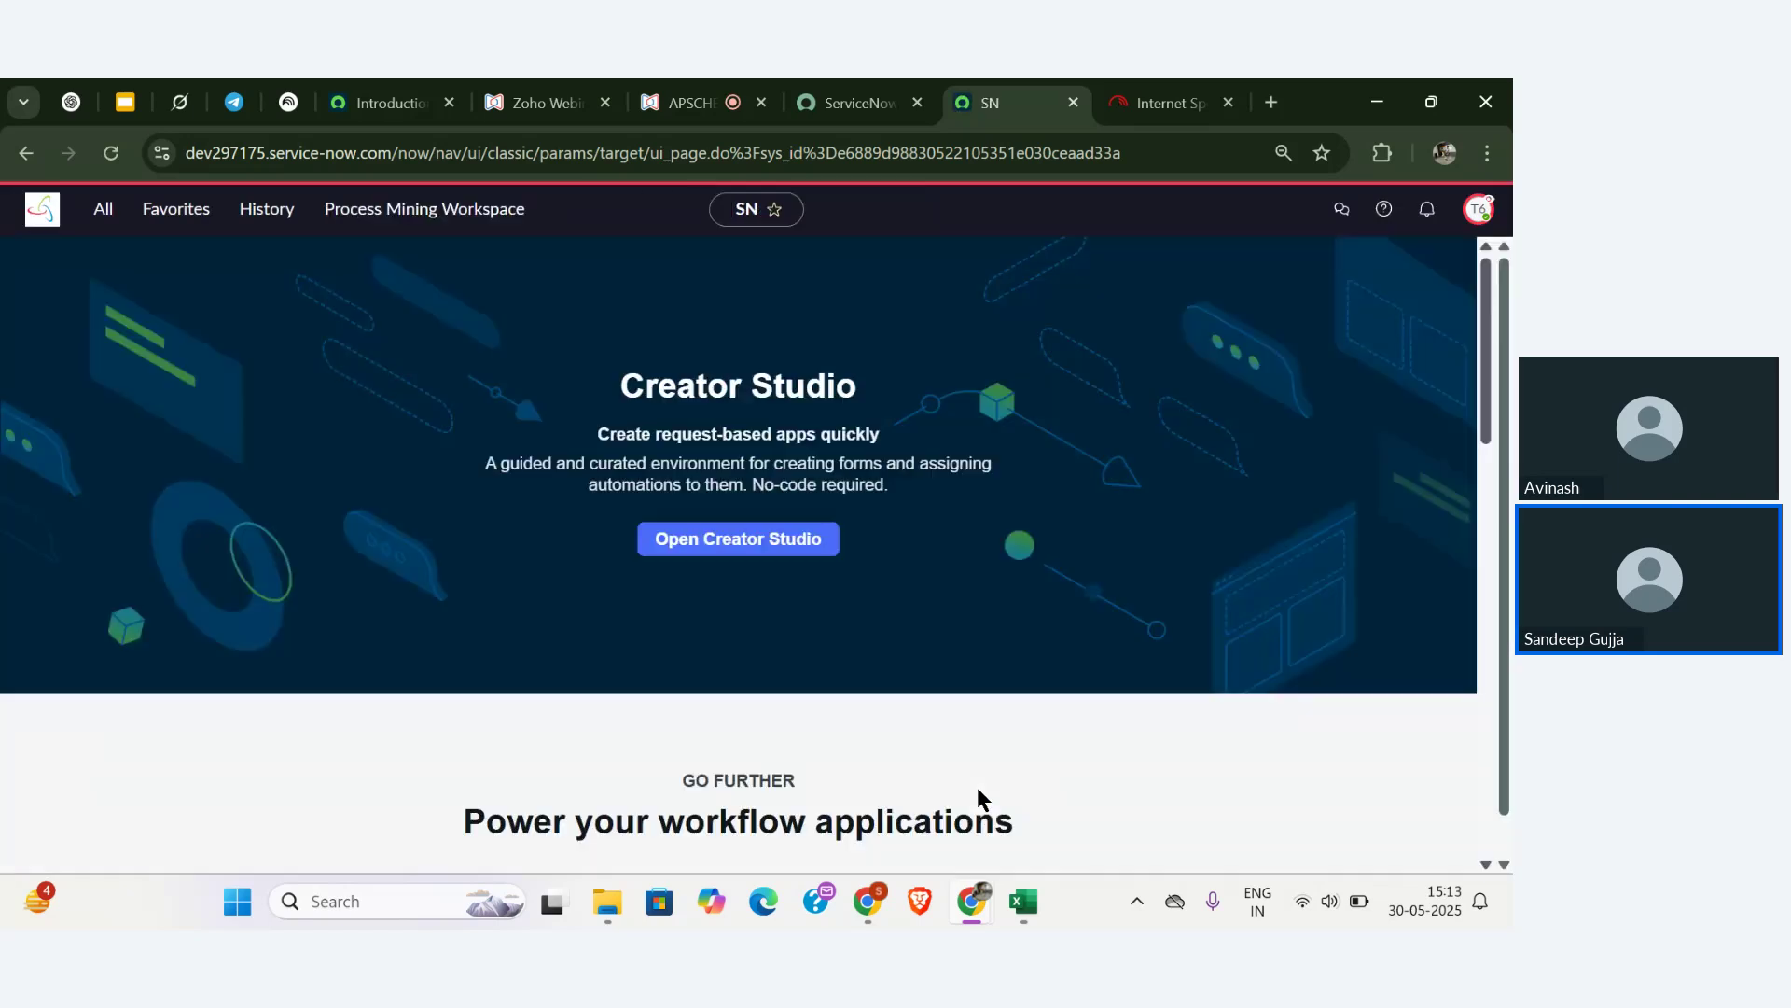
# - As test user 6, filter the navigator by 'xyz' and open List of Faculty Records
pyautogui.click(103, 224)
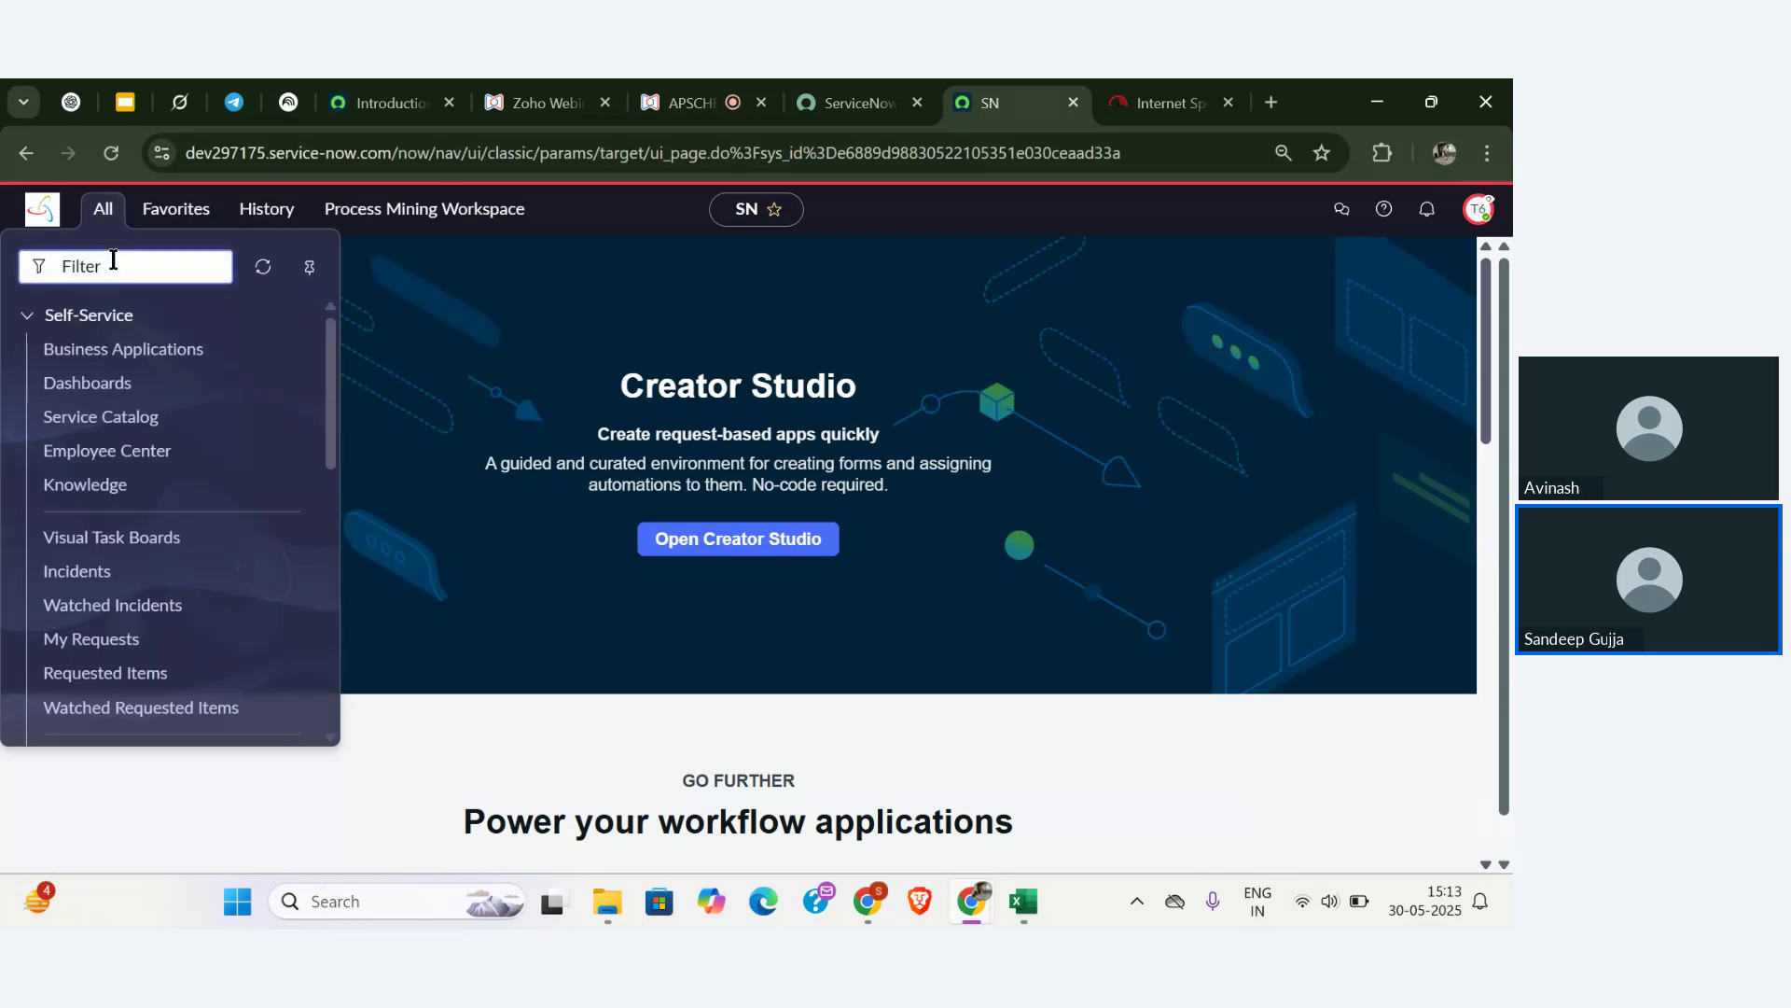
pyautogui.write('xyz')
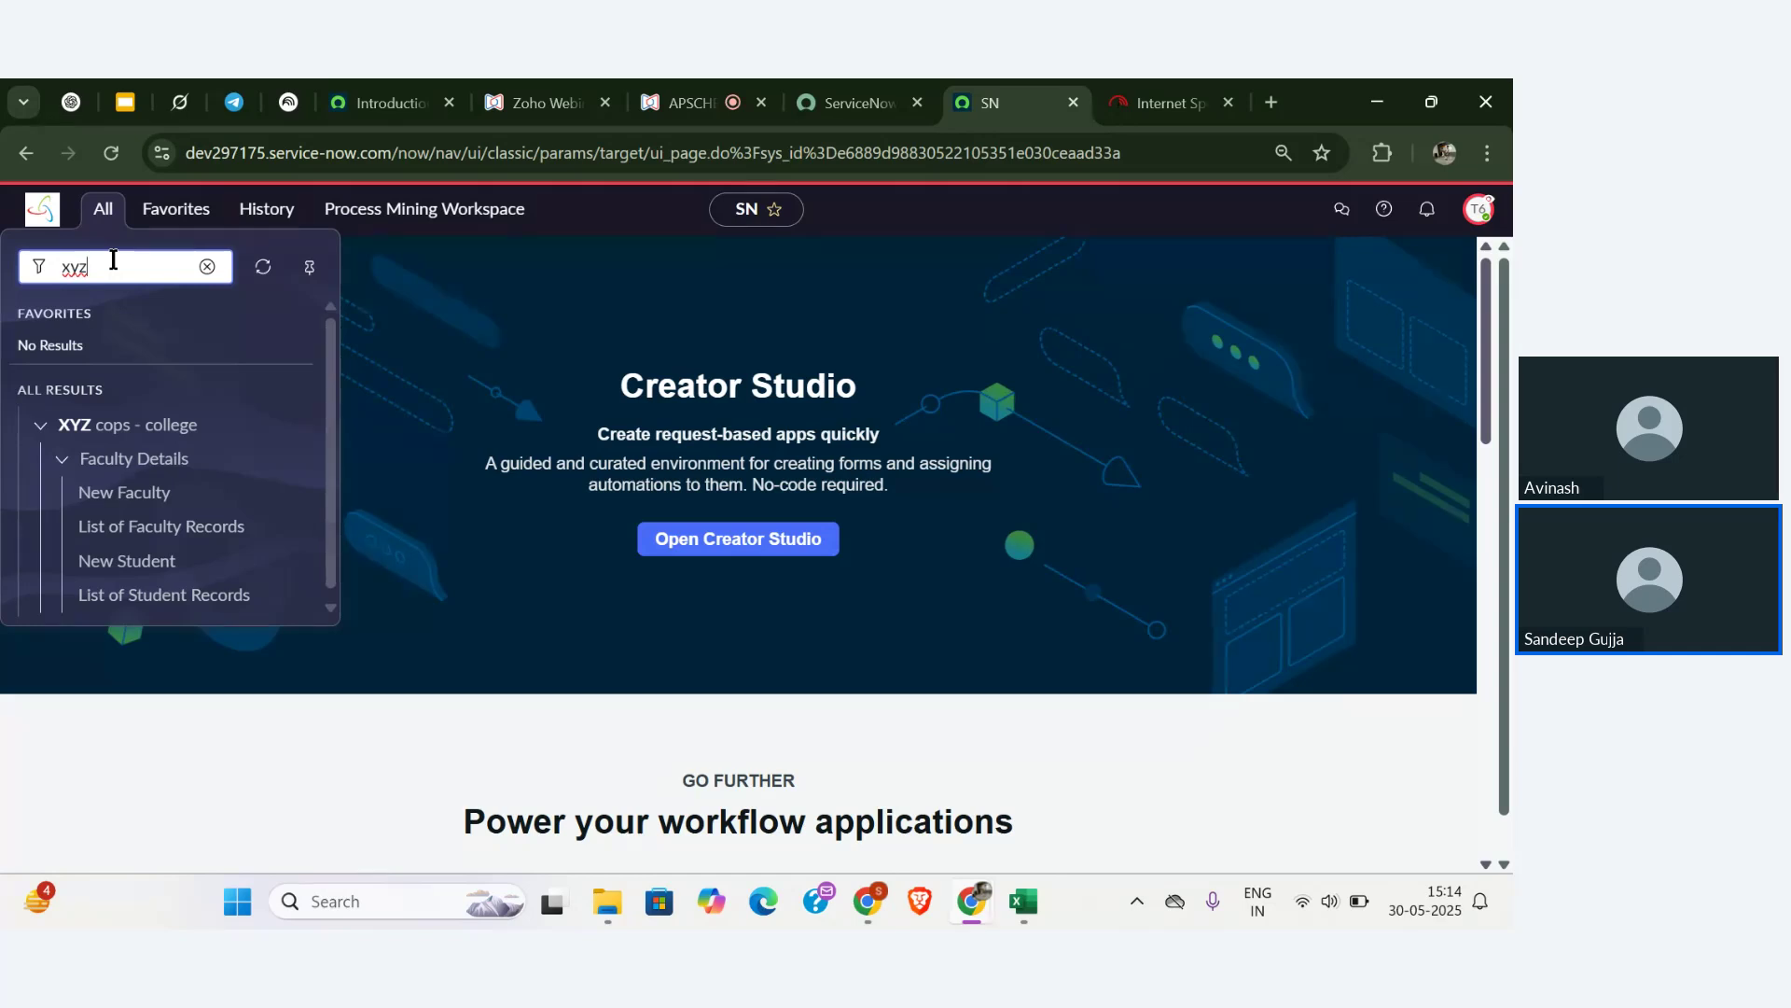
pyautogui.click(186, 529)
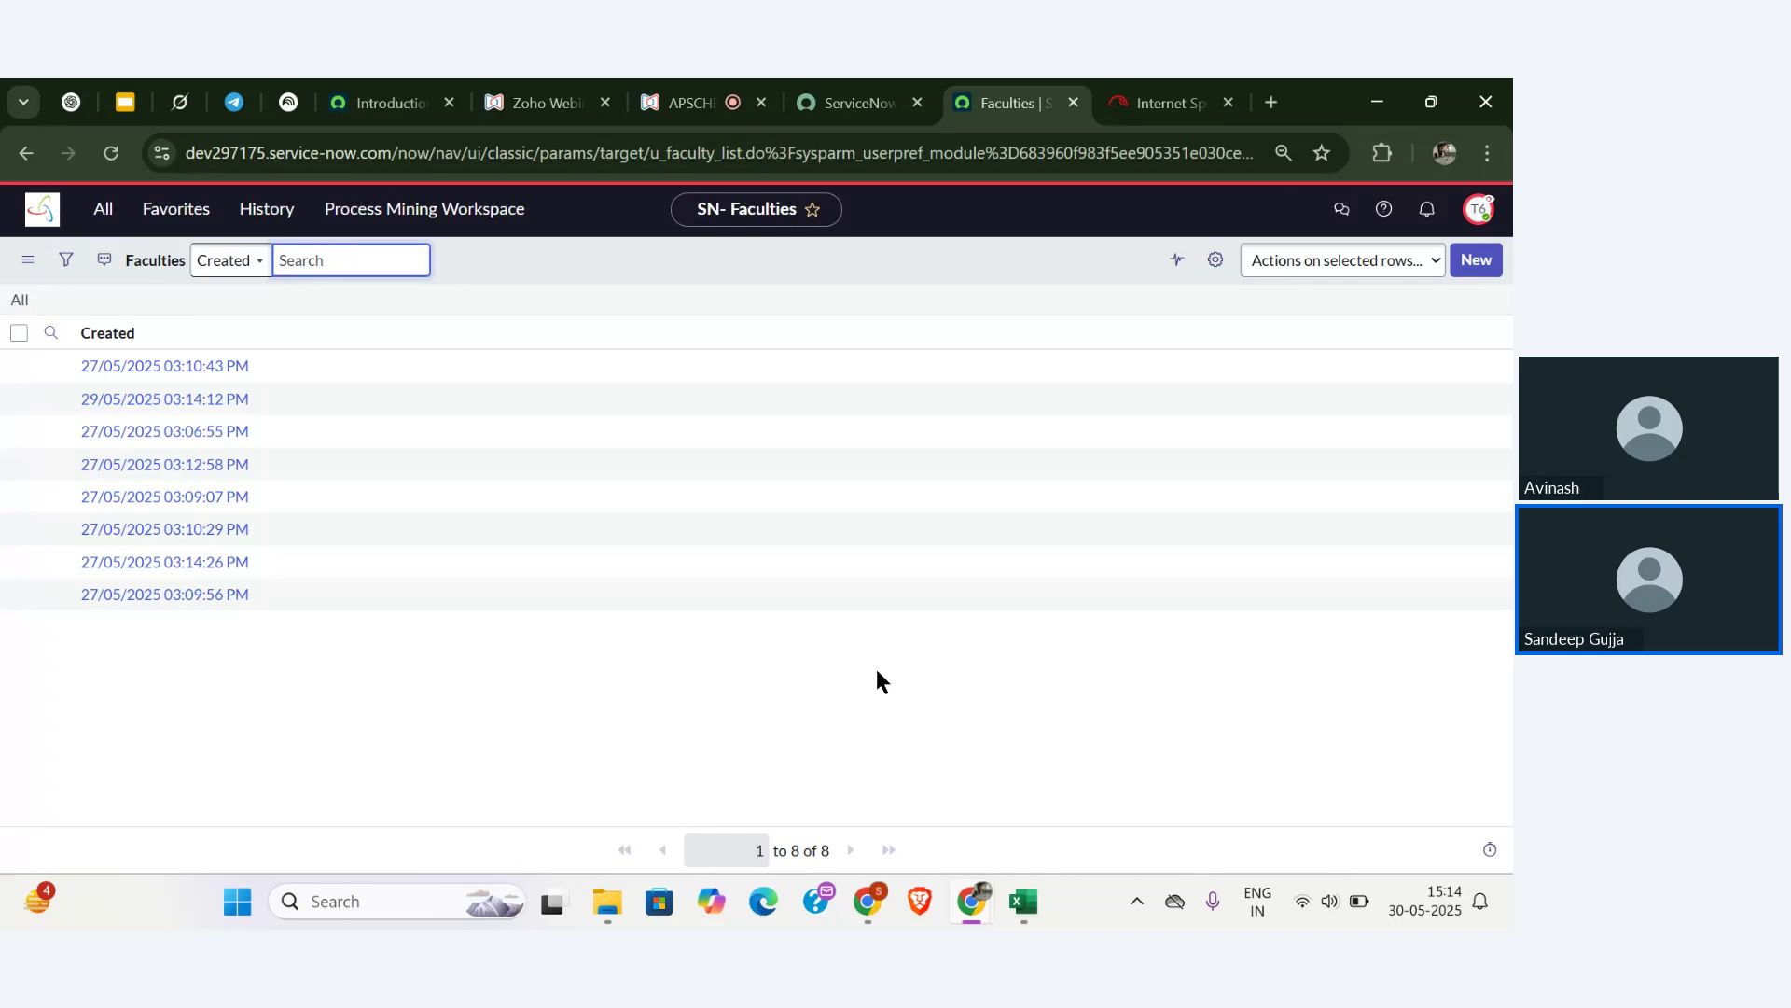
# - Add Faculty Name, Email, Updated, Updated by and Created by as Faculties list columns, removing Created
pyautogui.click(1214, 261)
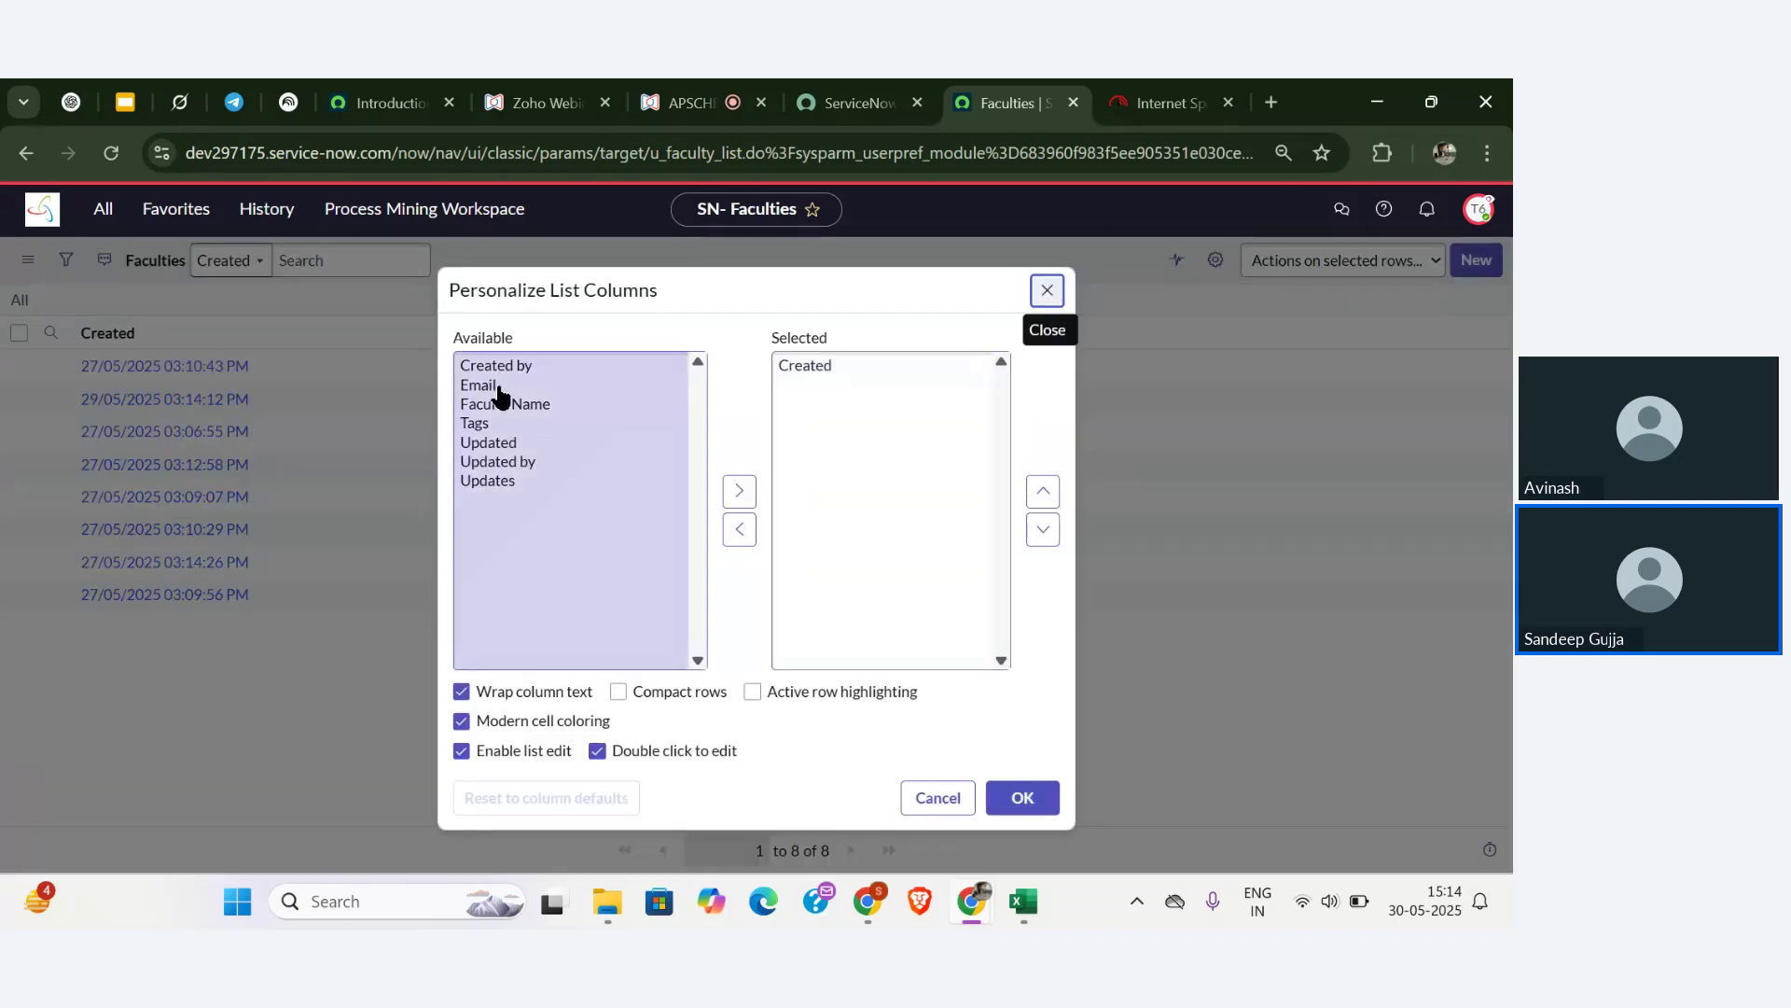
pyautogui.doubleClick(530, 401)
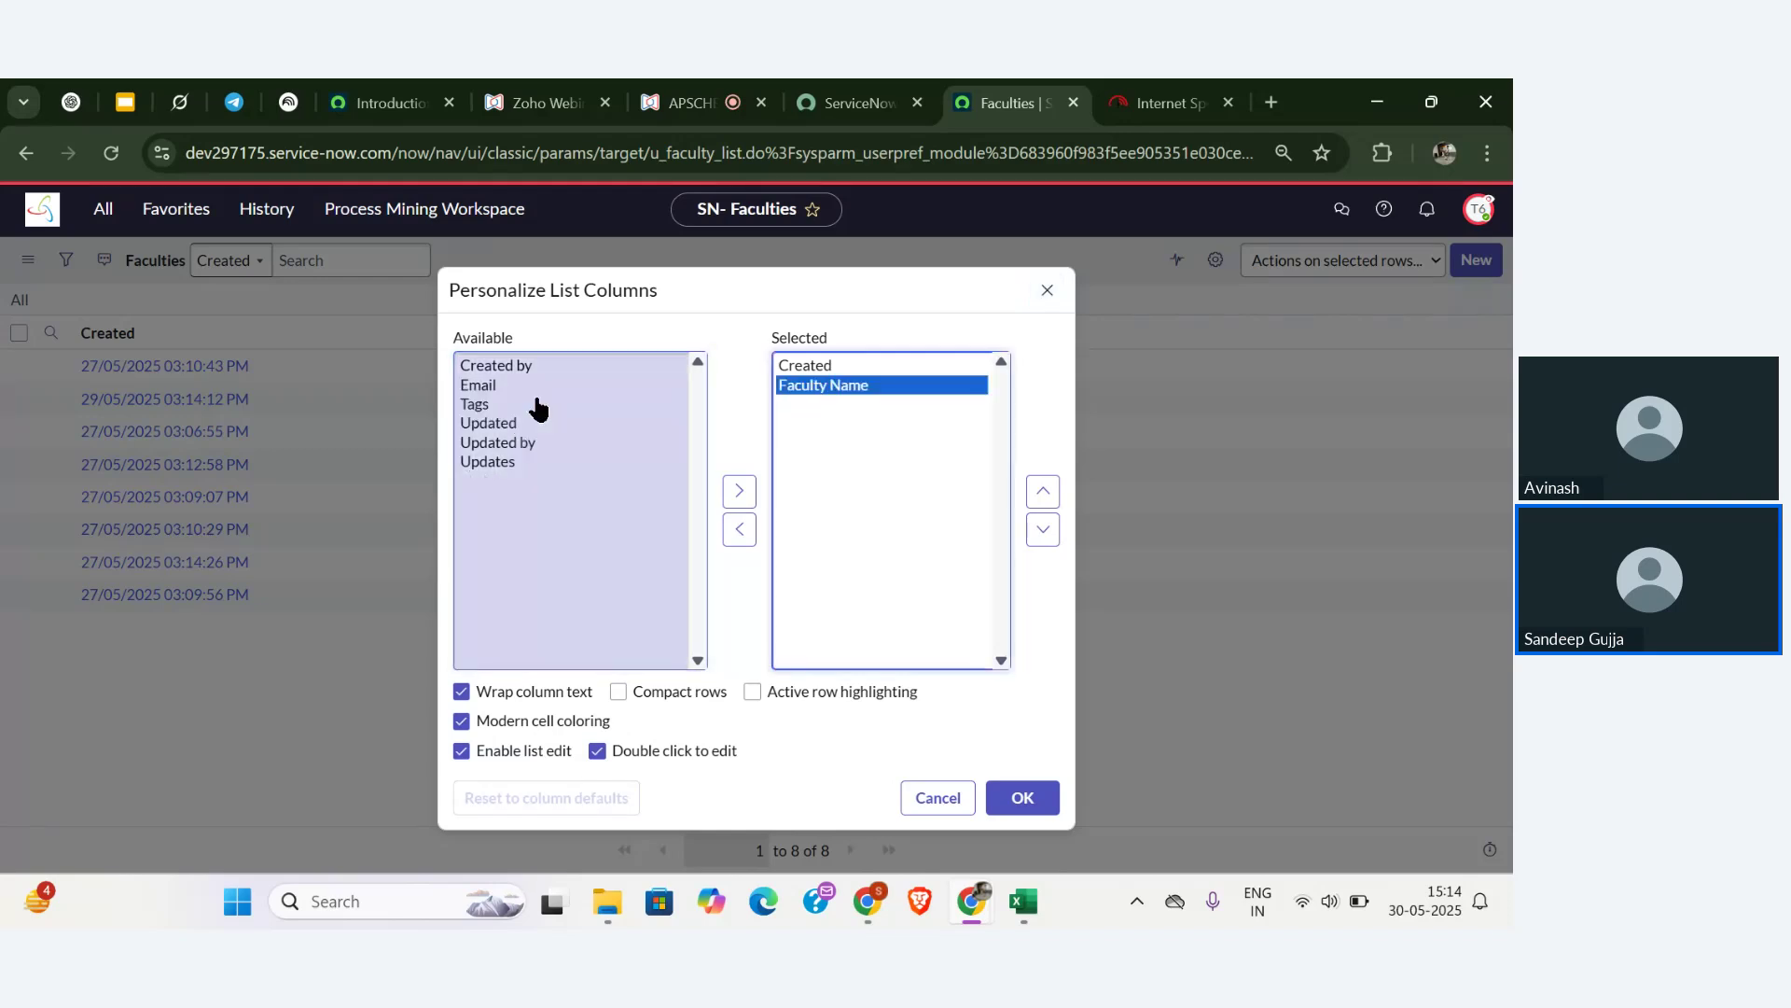
pyautogui.doubleClick(509, 396)
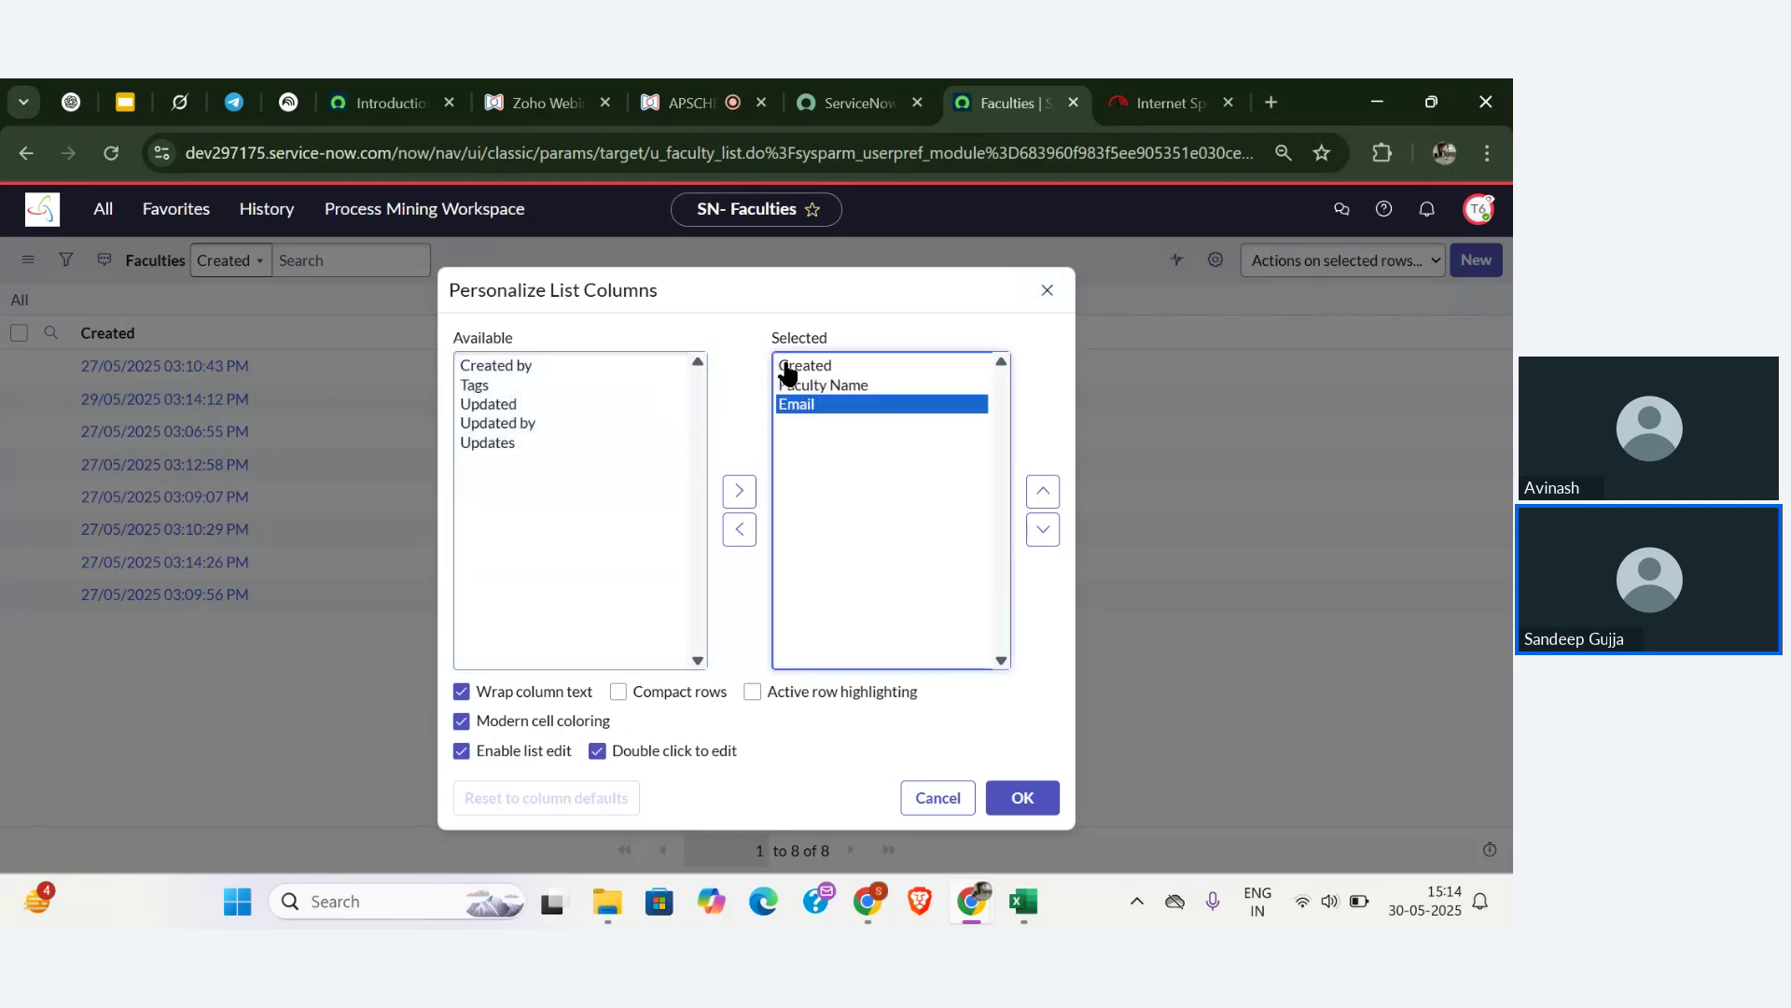
pyautogui.doubleClick(510, 403)
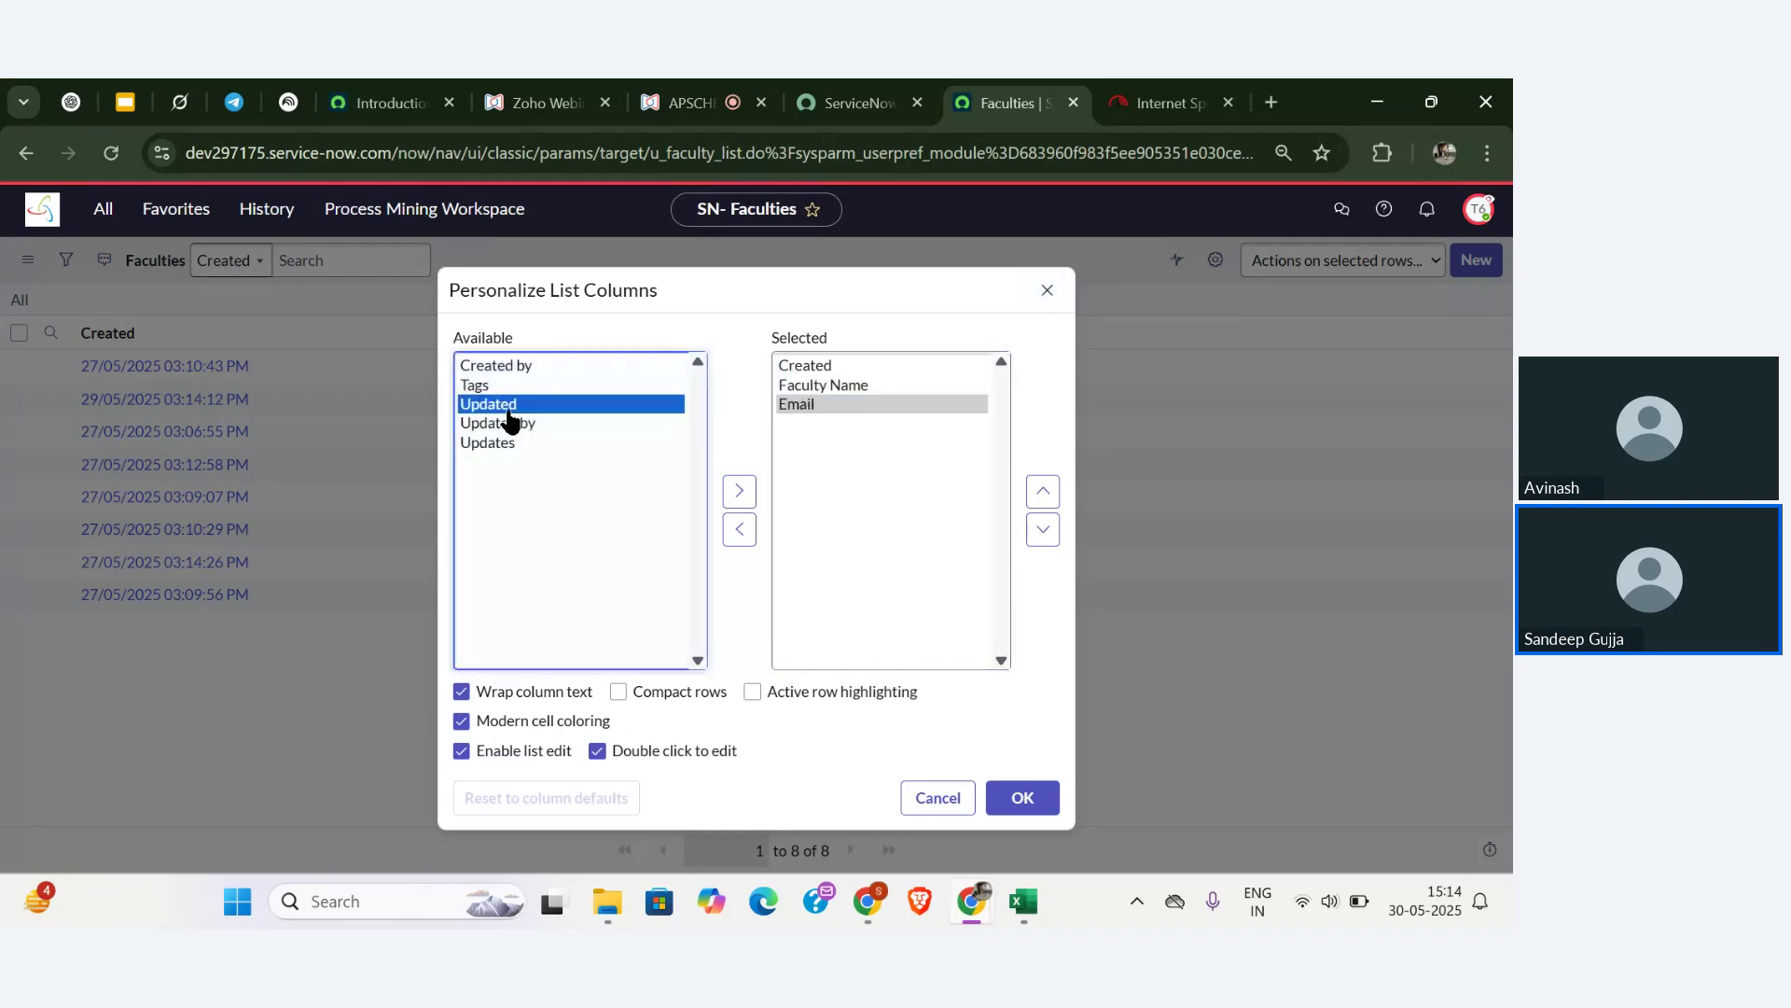
pyautogui.click(791, 371)
pyautogui.doubleClick(790, 371)
pyautogui.doubleClick(588, 407)
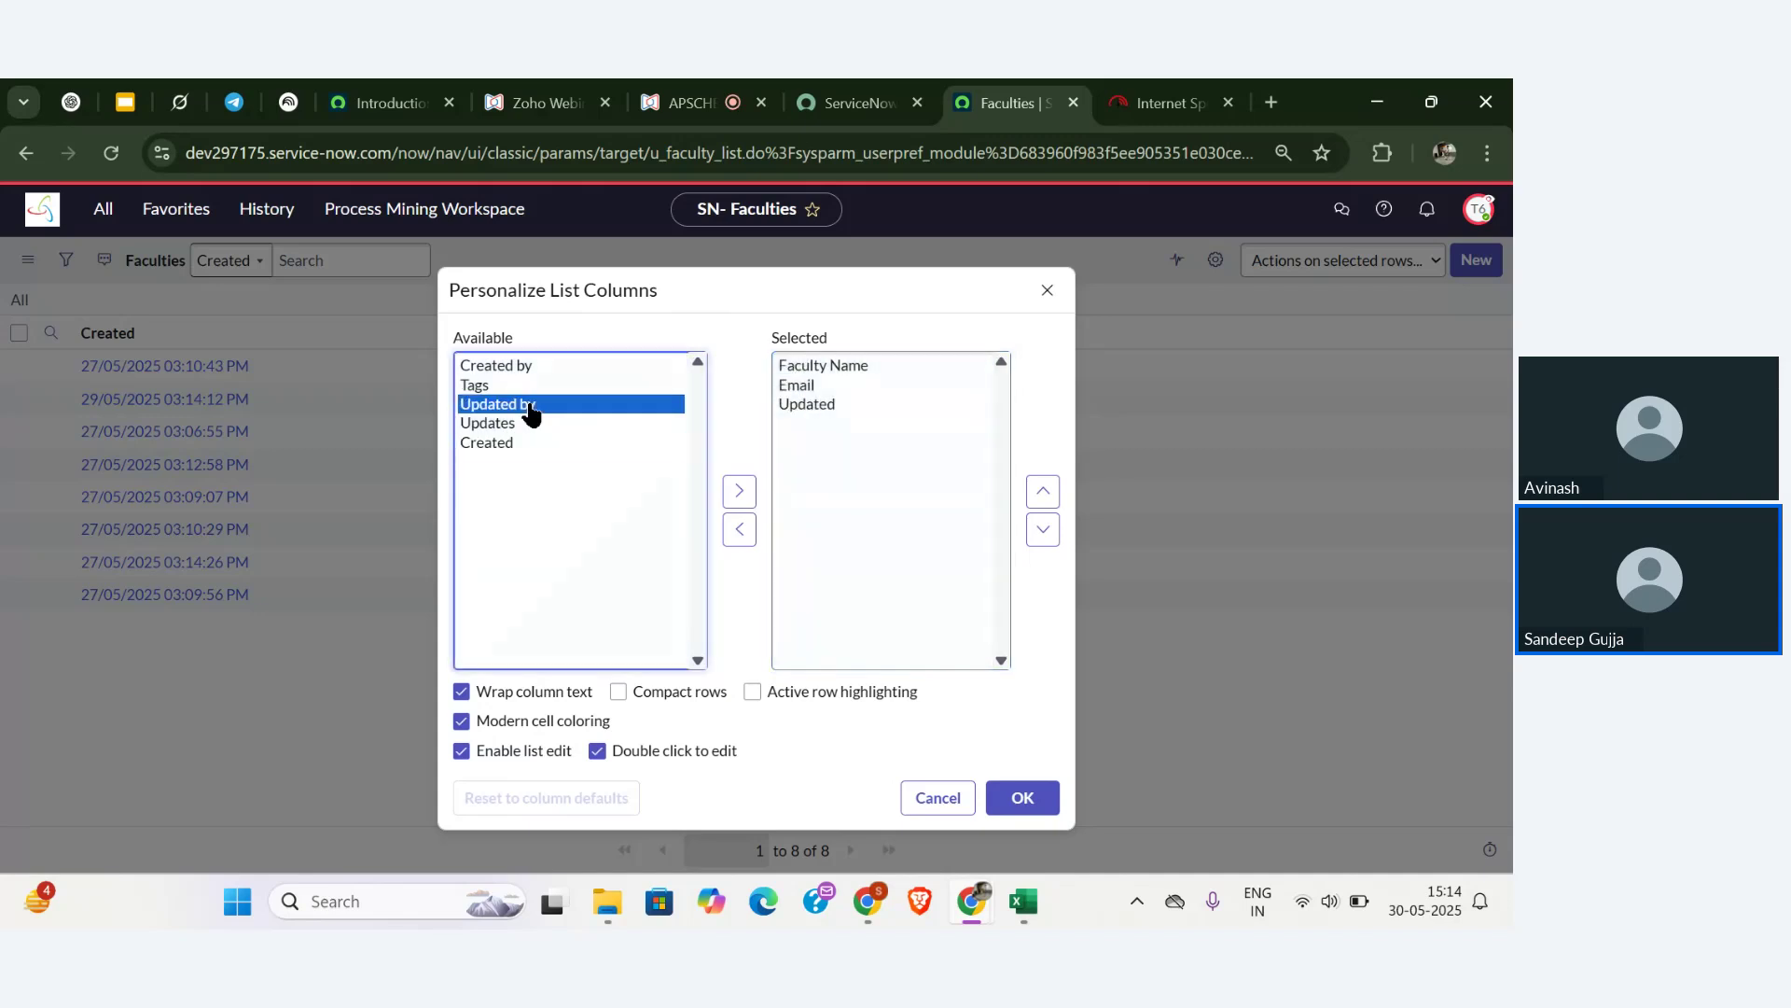
pyautogui.doubleClick(571, 368)
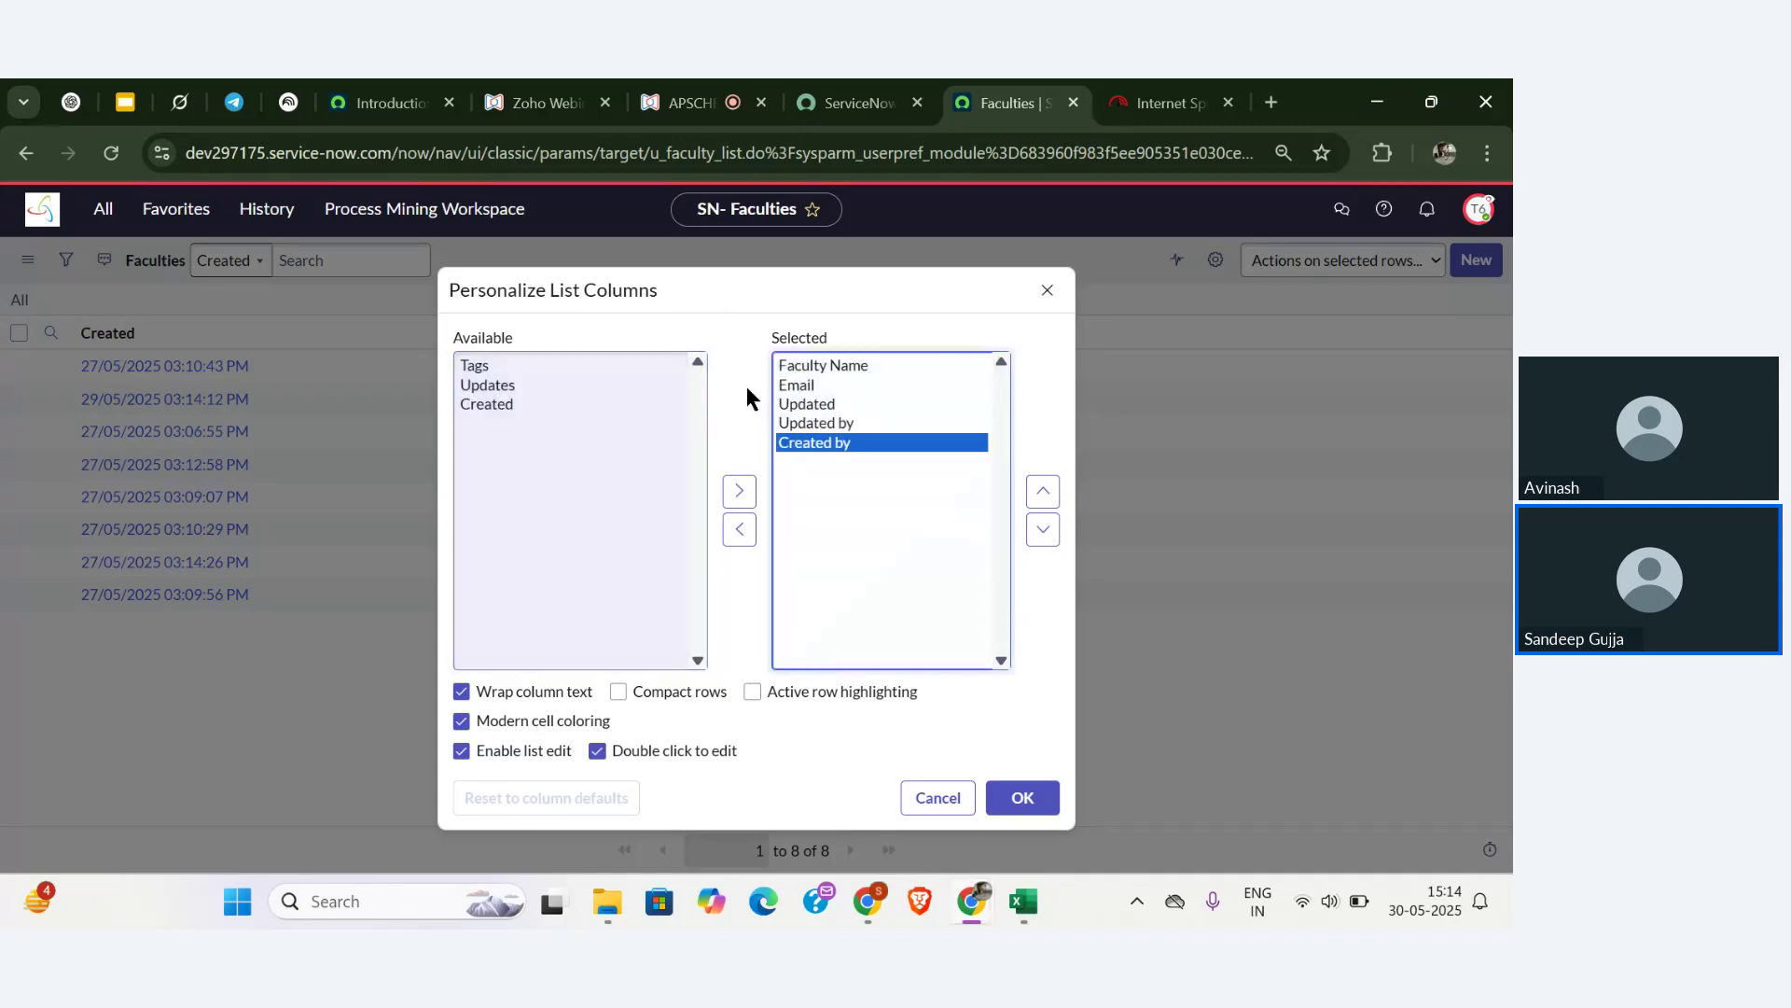
# - Reorder the columns so Created by follows Email and Updated by precedes Updated, then apply
pyautogui.click(1043, 491)
pyautogui.click(1043, 492)
pyautogui.click(1043, 491)
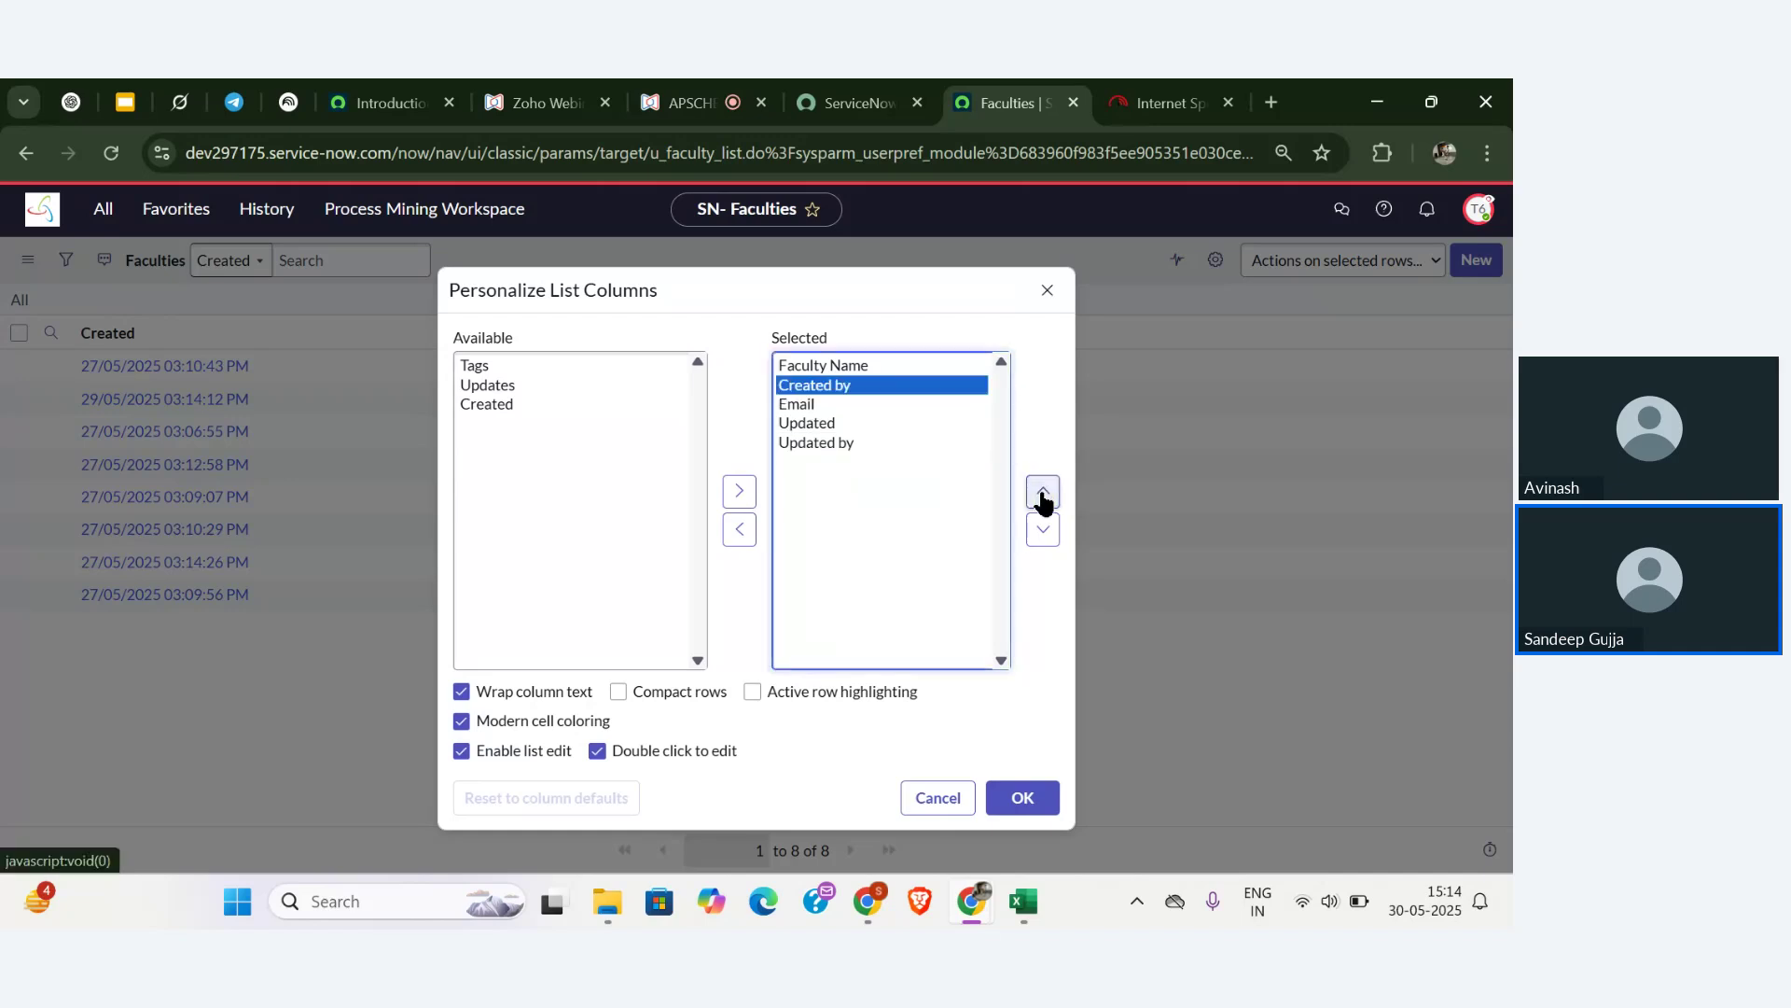
pyautogui.click(1045, 522)
pyautogui.click(881, 442)
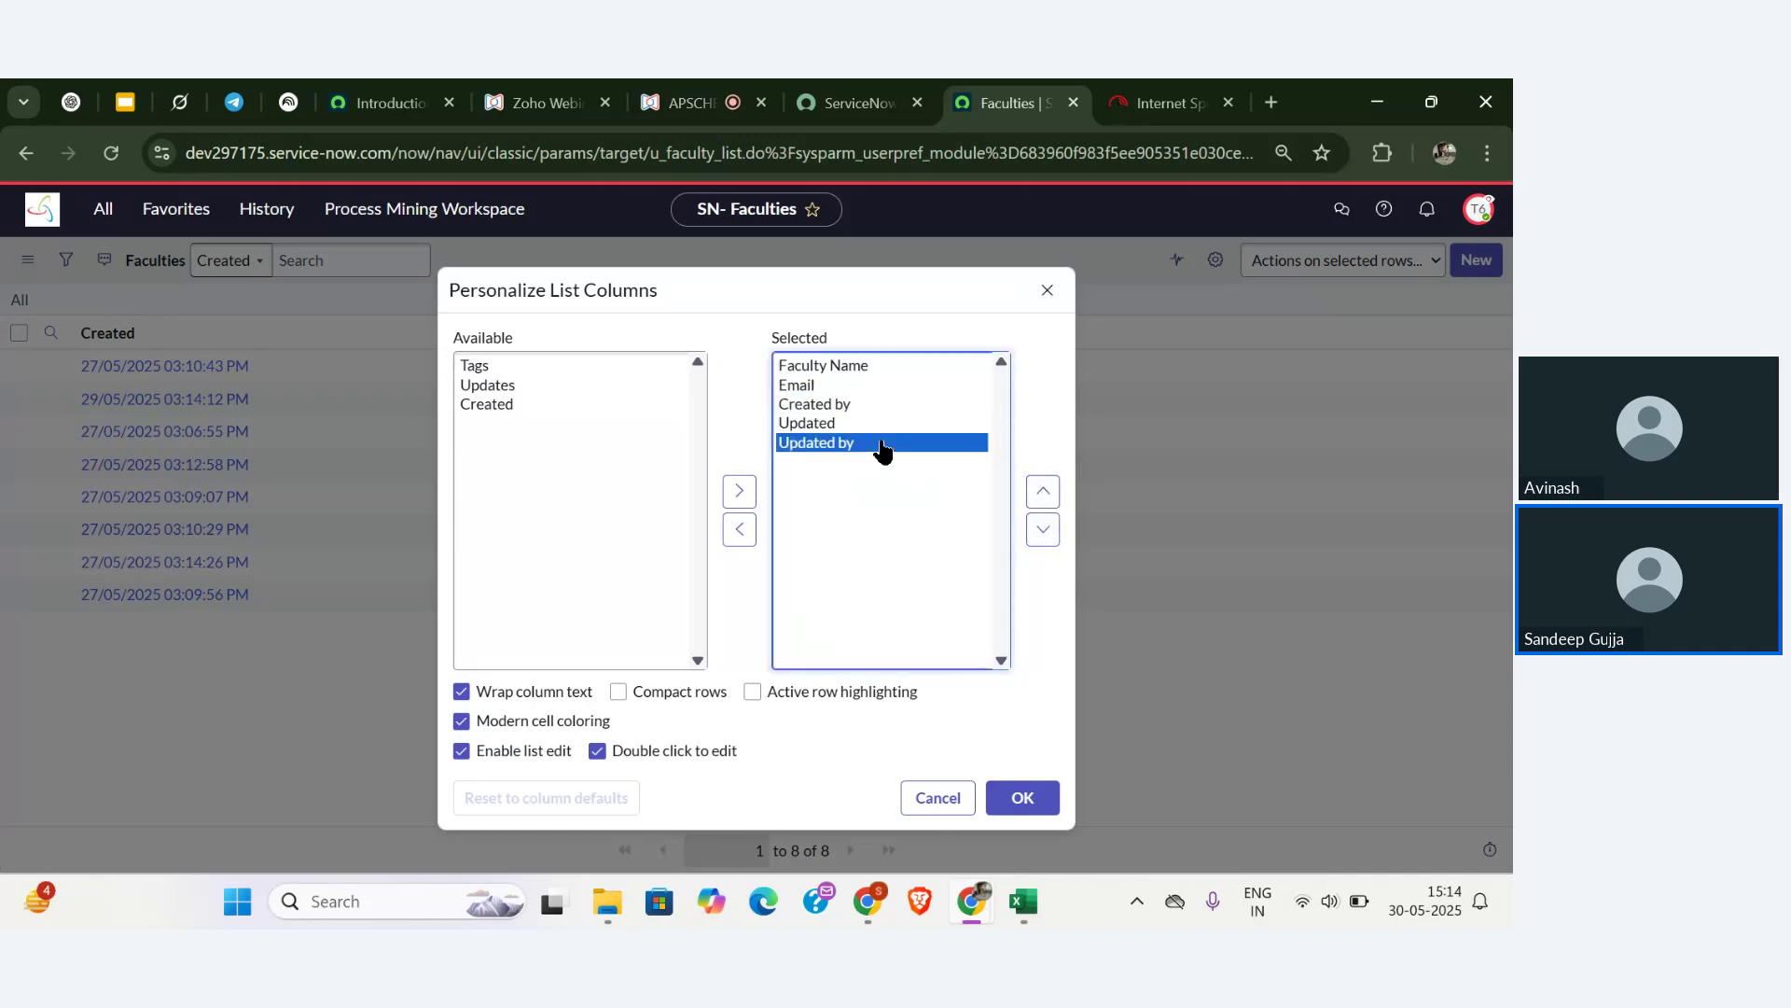
pyautogui.click(1035, 493)
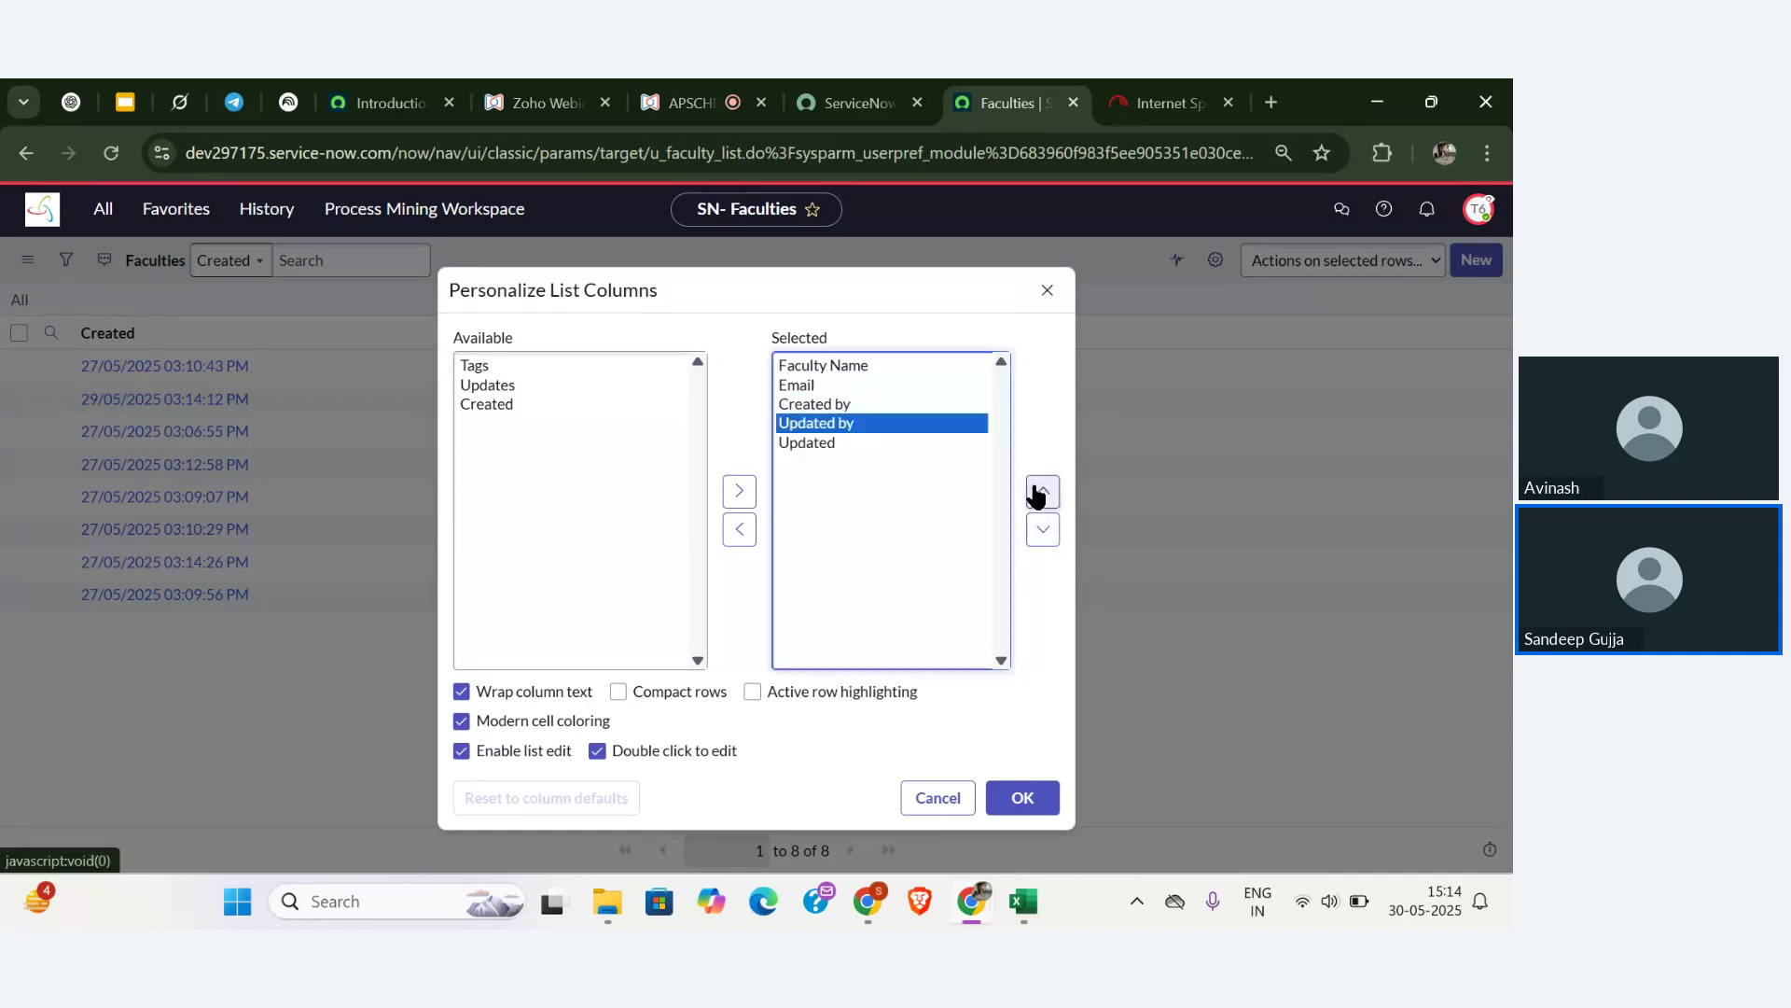
pyautogui.click(1019, 801)
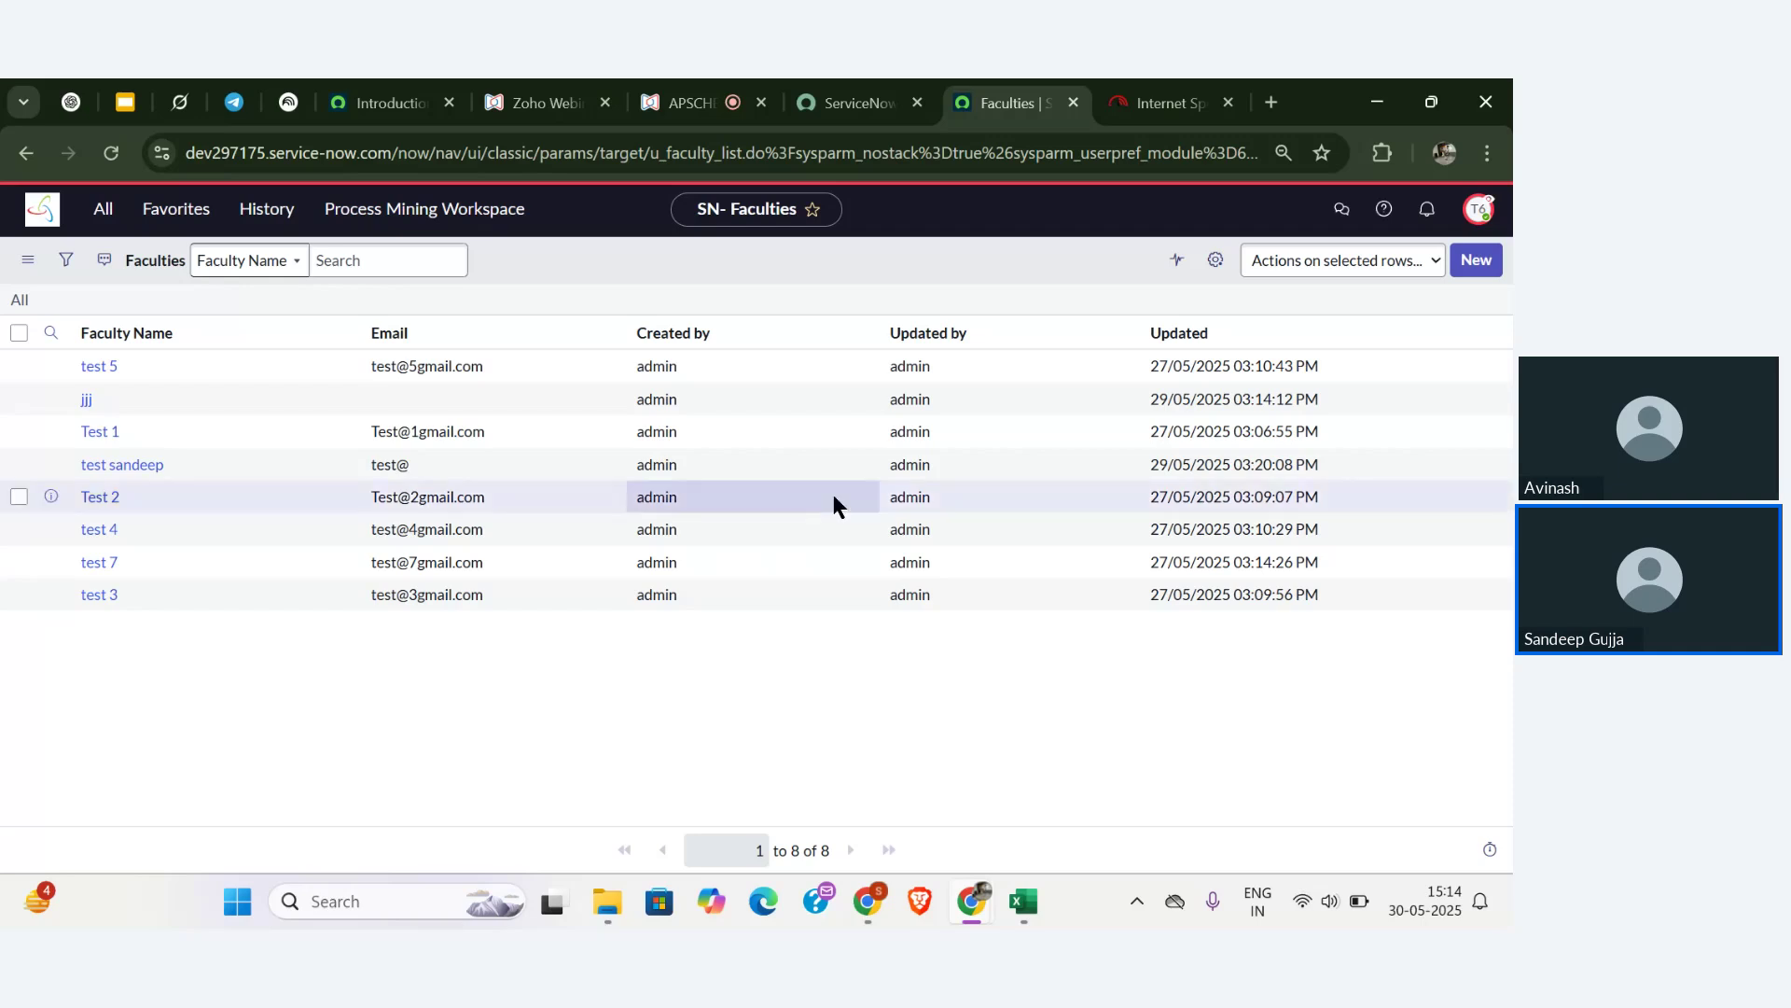
# - Once the Faculties list reloads with its new columns, return to the APSCHE Zoho Webinar tab
pyautogui.click(681, 95)
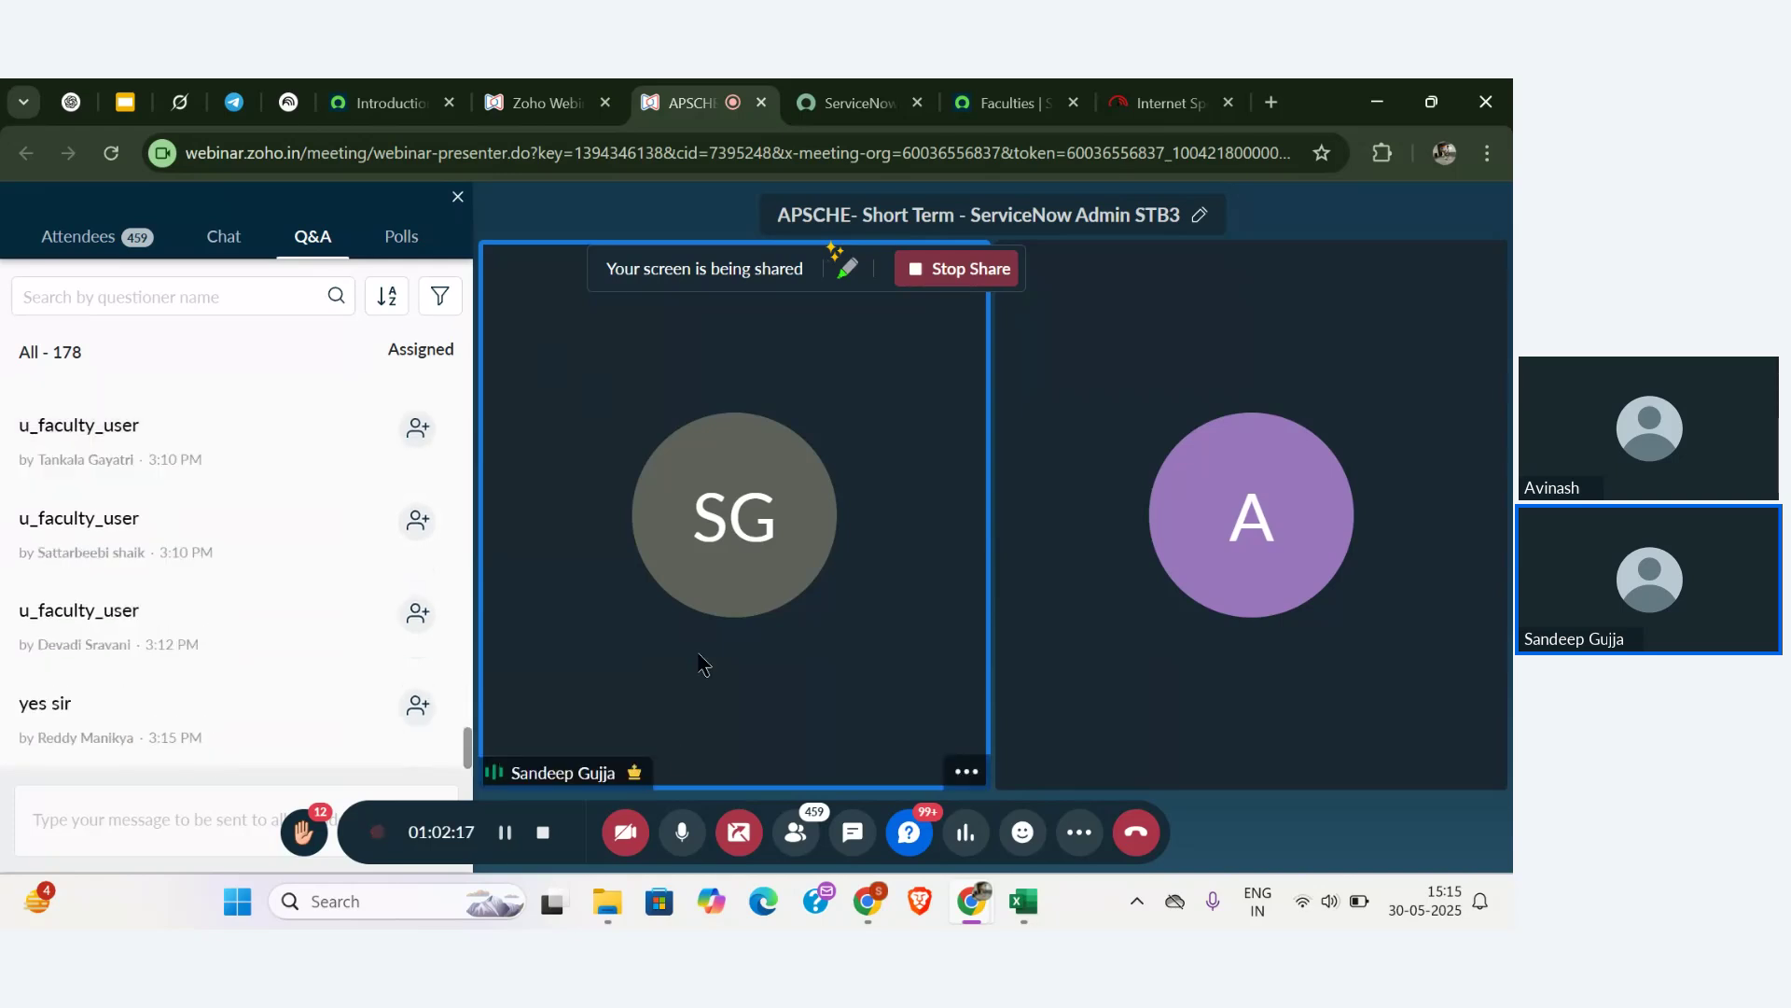
pyautogui.click(682, 833)
pyautogui.moveTo(314, 547)
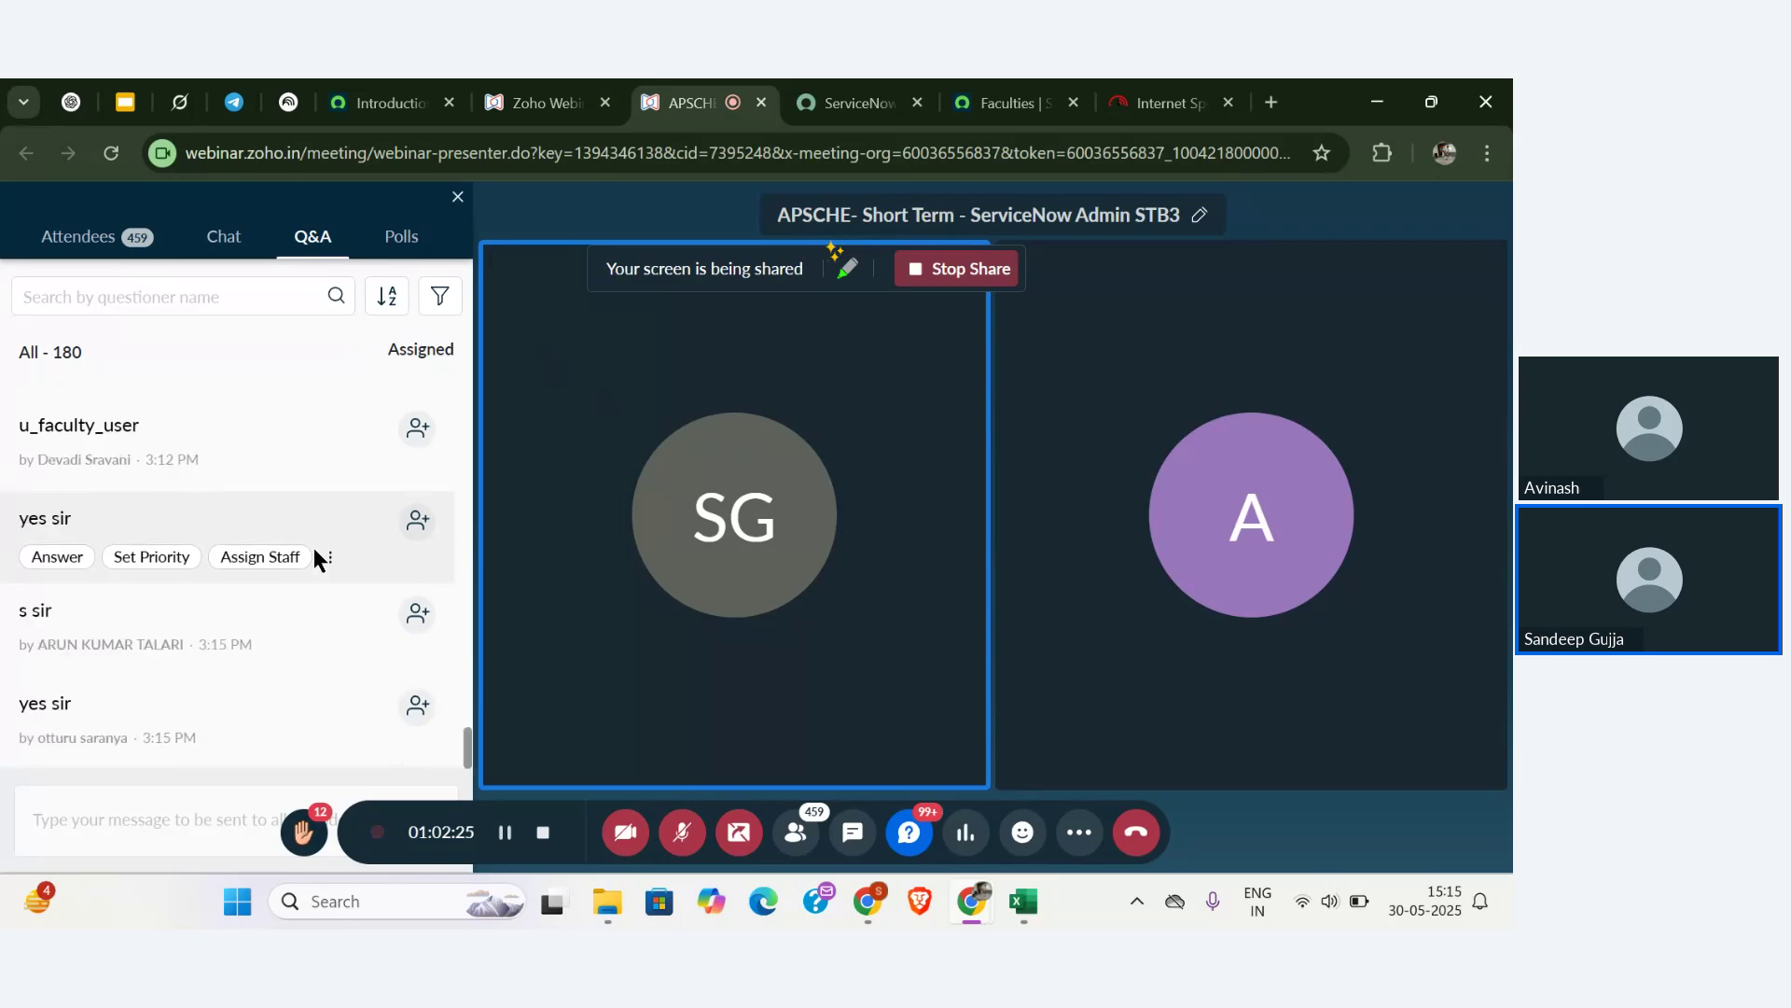
pyautogui.click(684, 834)
pyautogui.scroll(3, 318, 601)
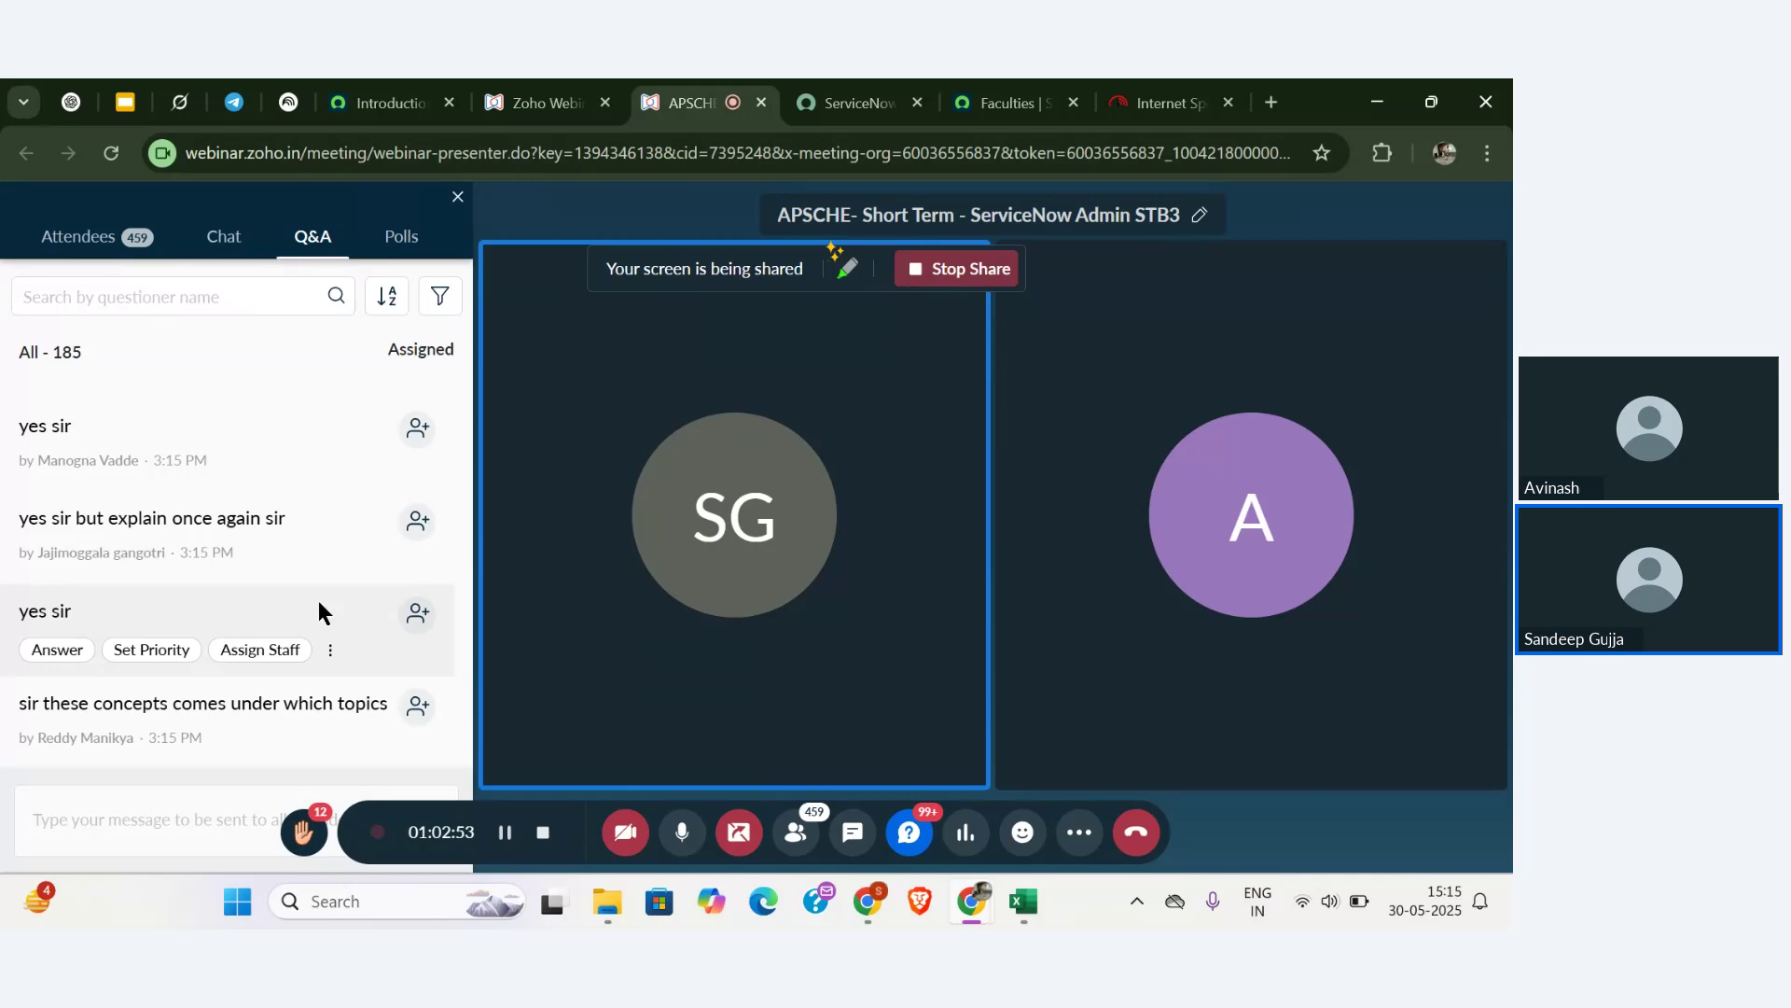
pyautogui.scroll(-1, 318, 606)
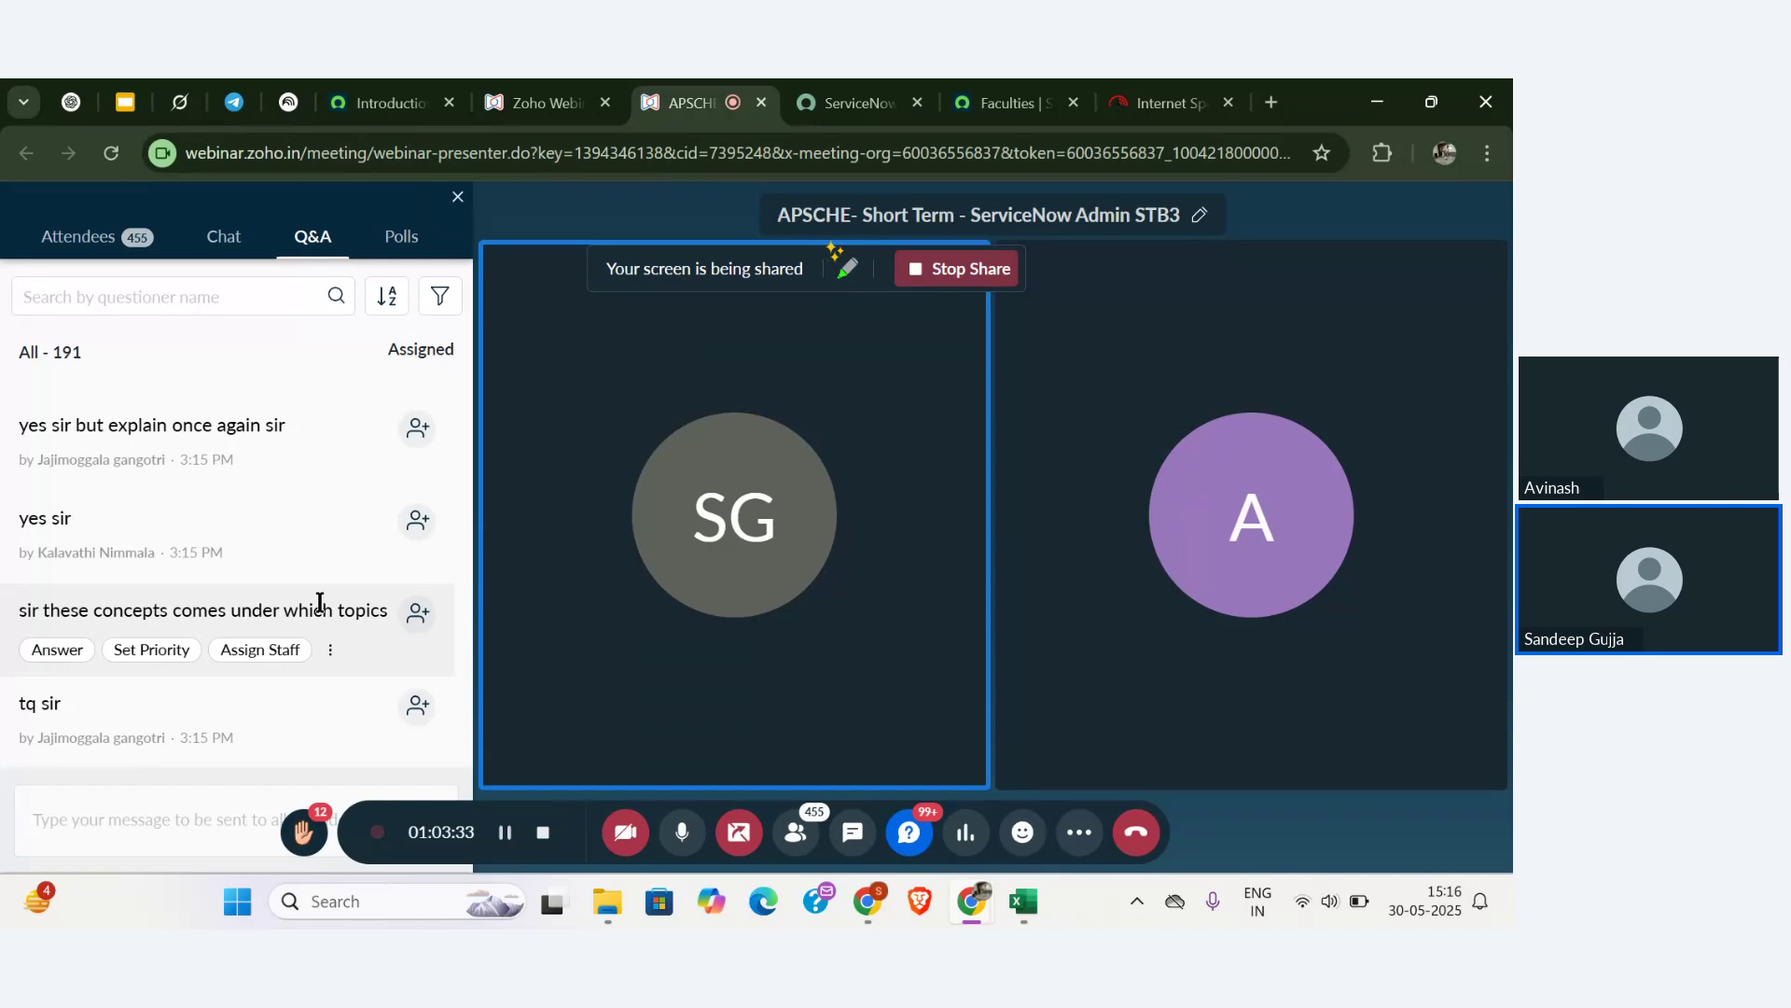
pyautogui.scroll(-5, 319, 602)
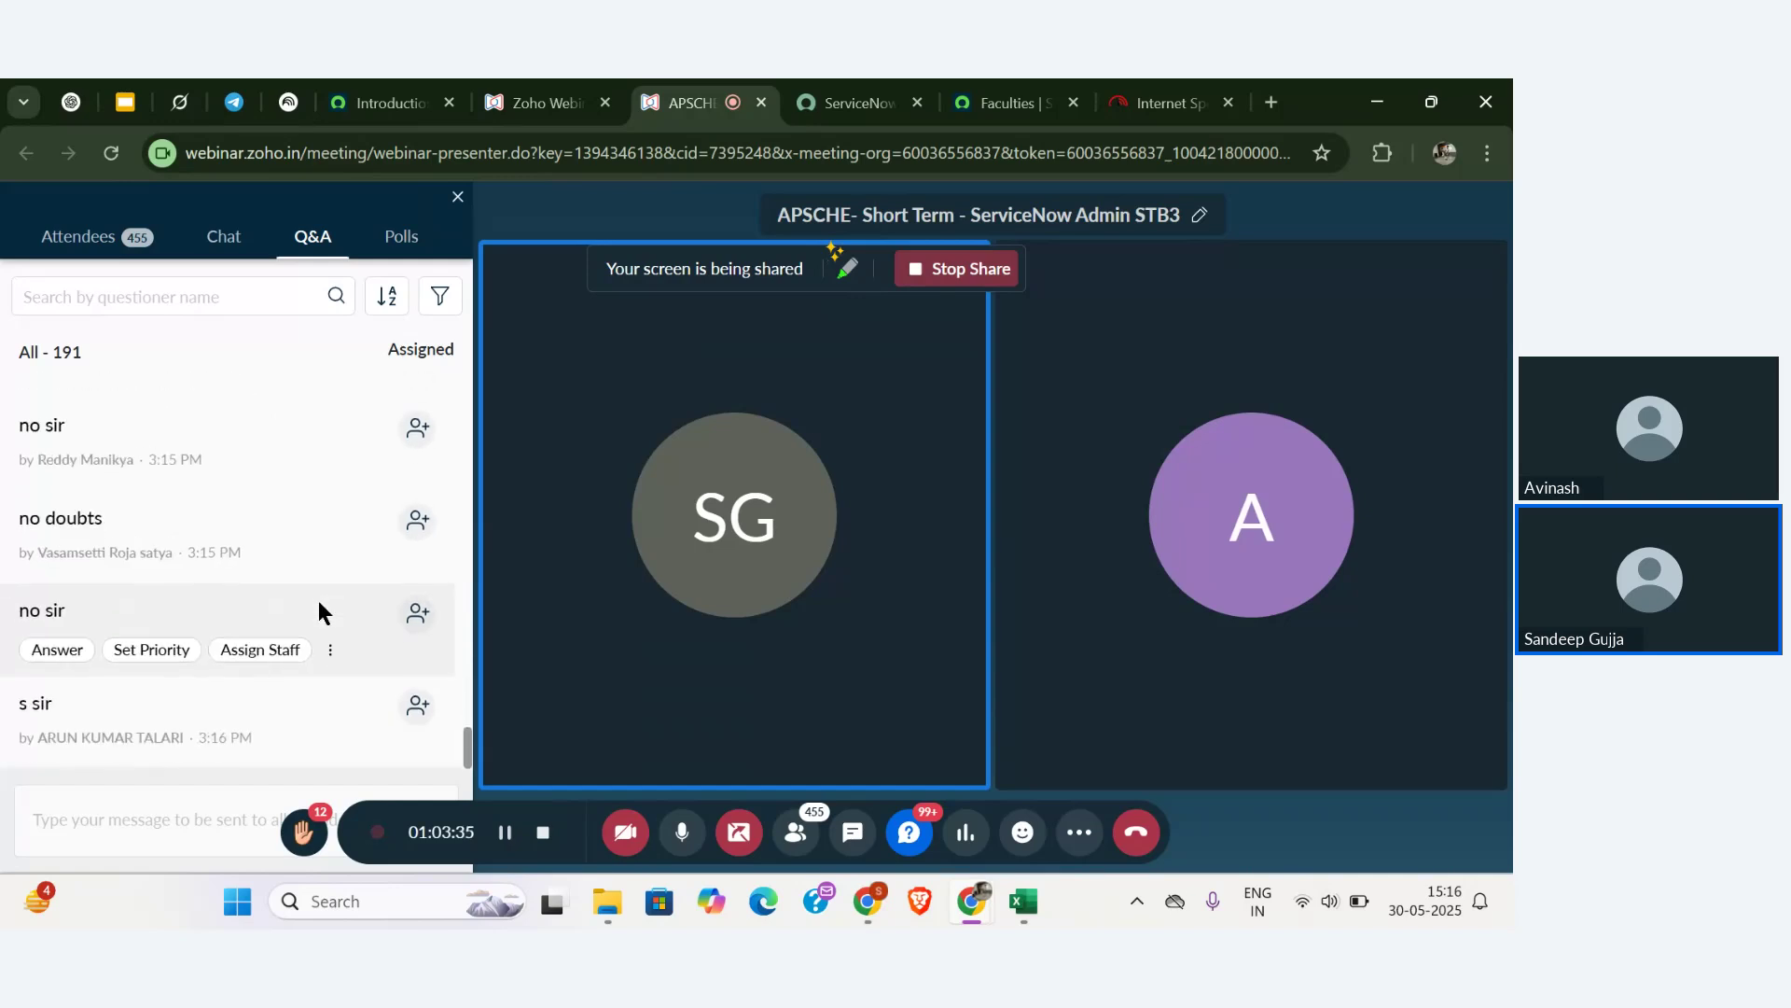
pyautogui.scroll(3, 319, 602)
pyautogui.scroll(-3, 320, 602)
pyautogui.scroll(3, 317, 601)
pyautogui.scroll(-4, 317, 601)
pyautogui.scroll(2, 317, 601)
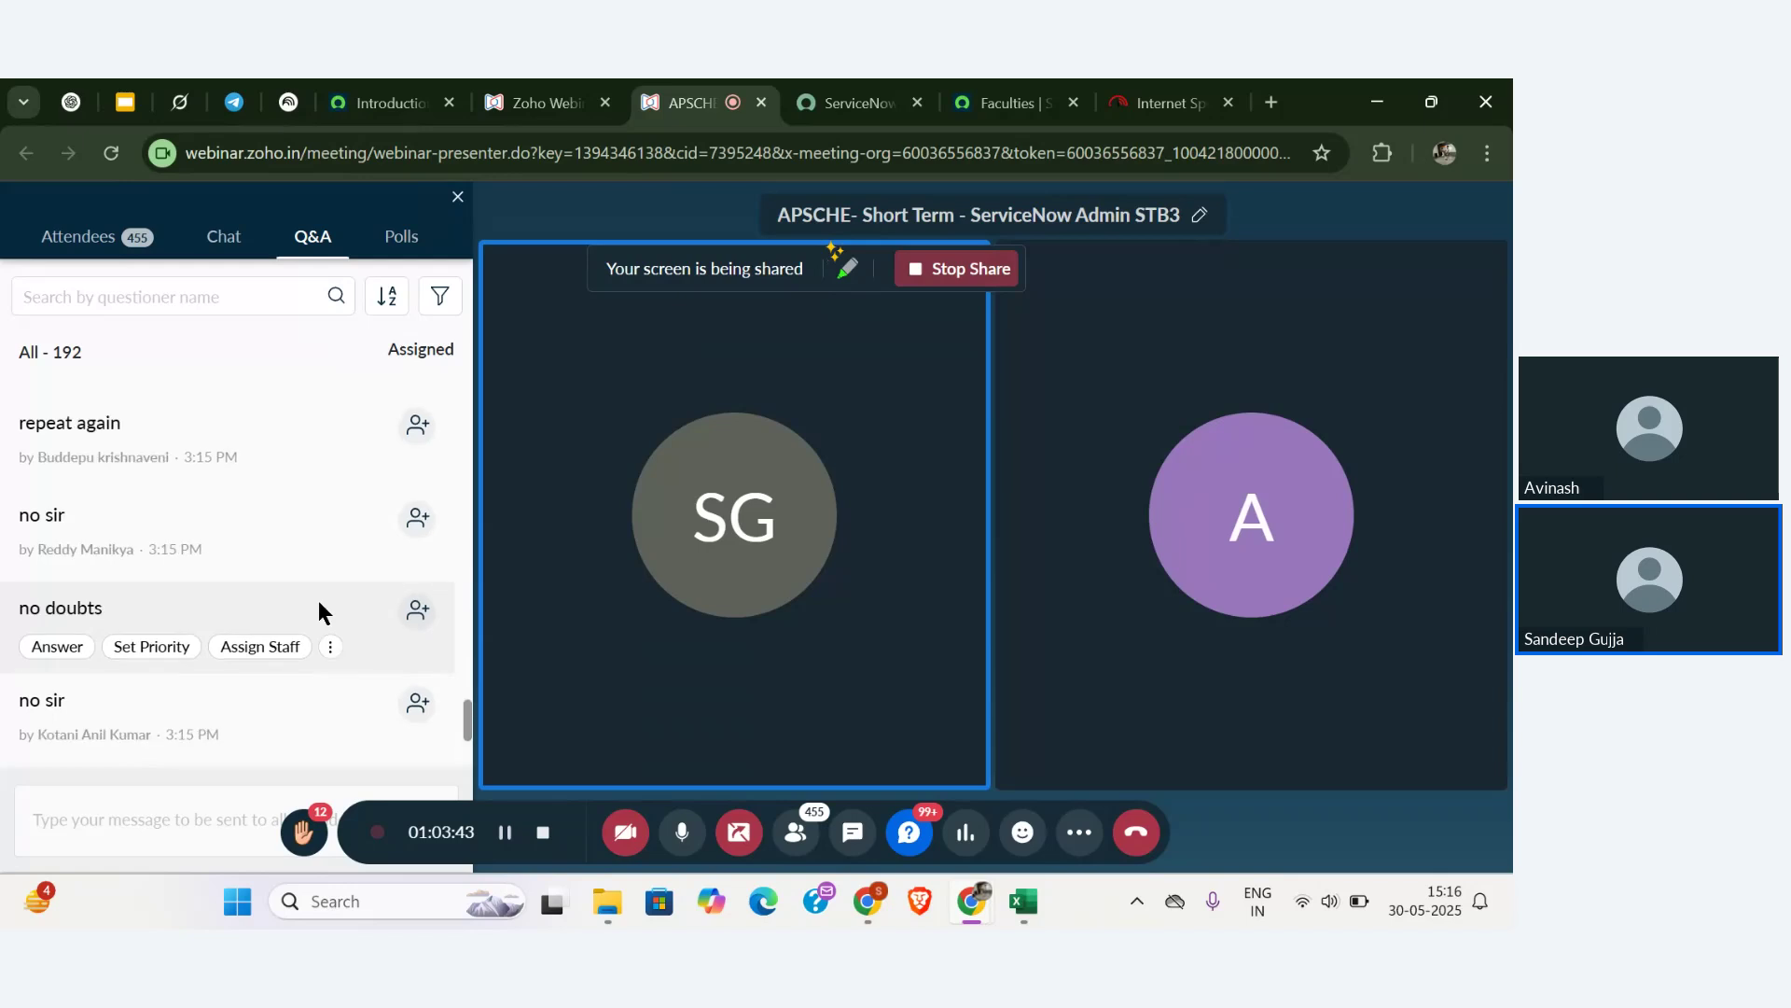
pyautogui.scroll(-3, 317, 601)
pyautogui.scroll(3, 317, 601)
pyautogui.scroll(-4, 318, 601)
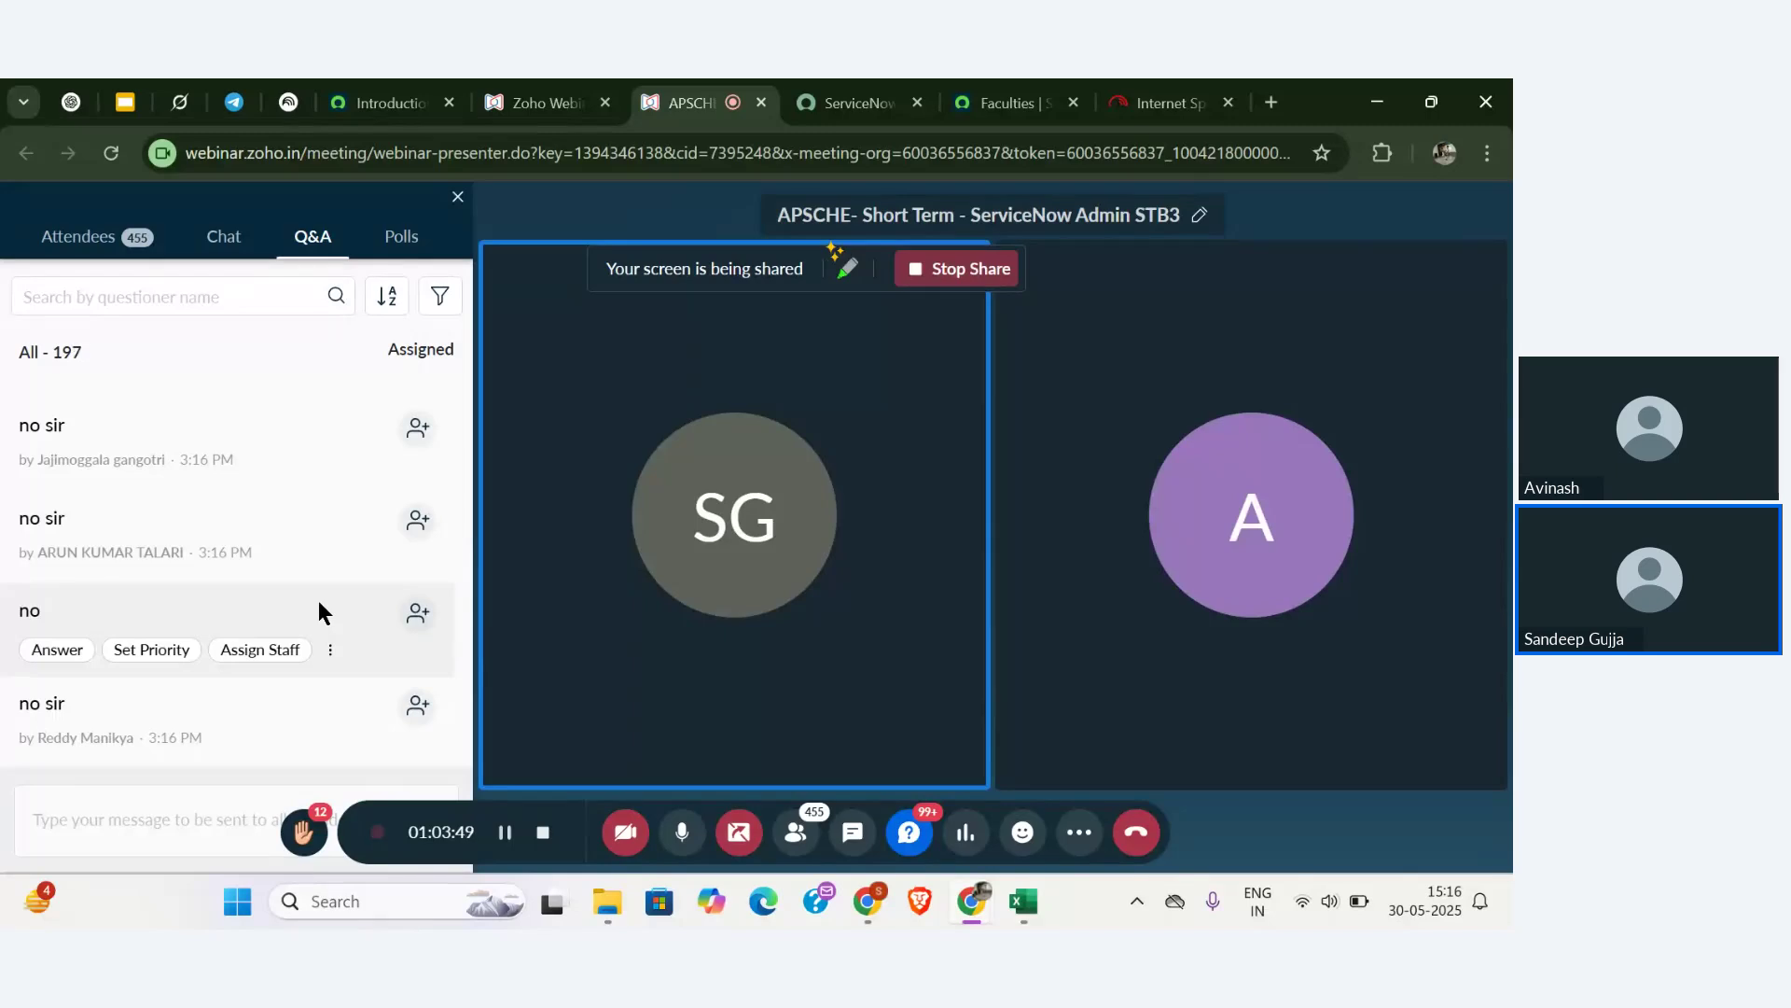
pyautogui.scroll(-2, 317, 612)
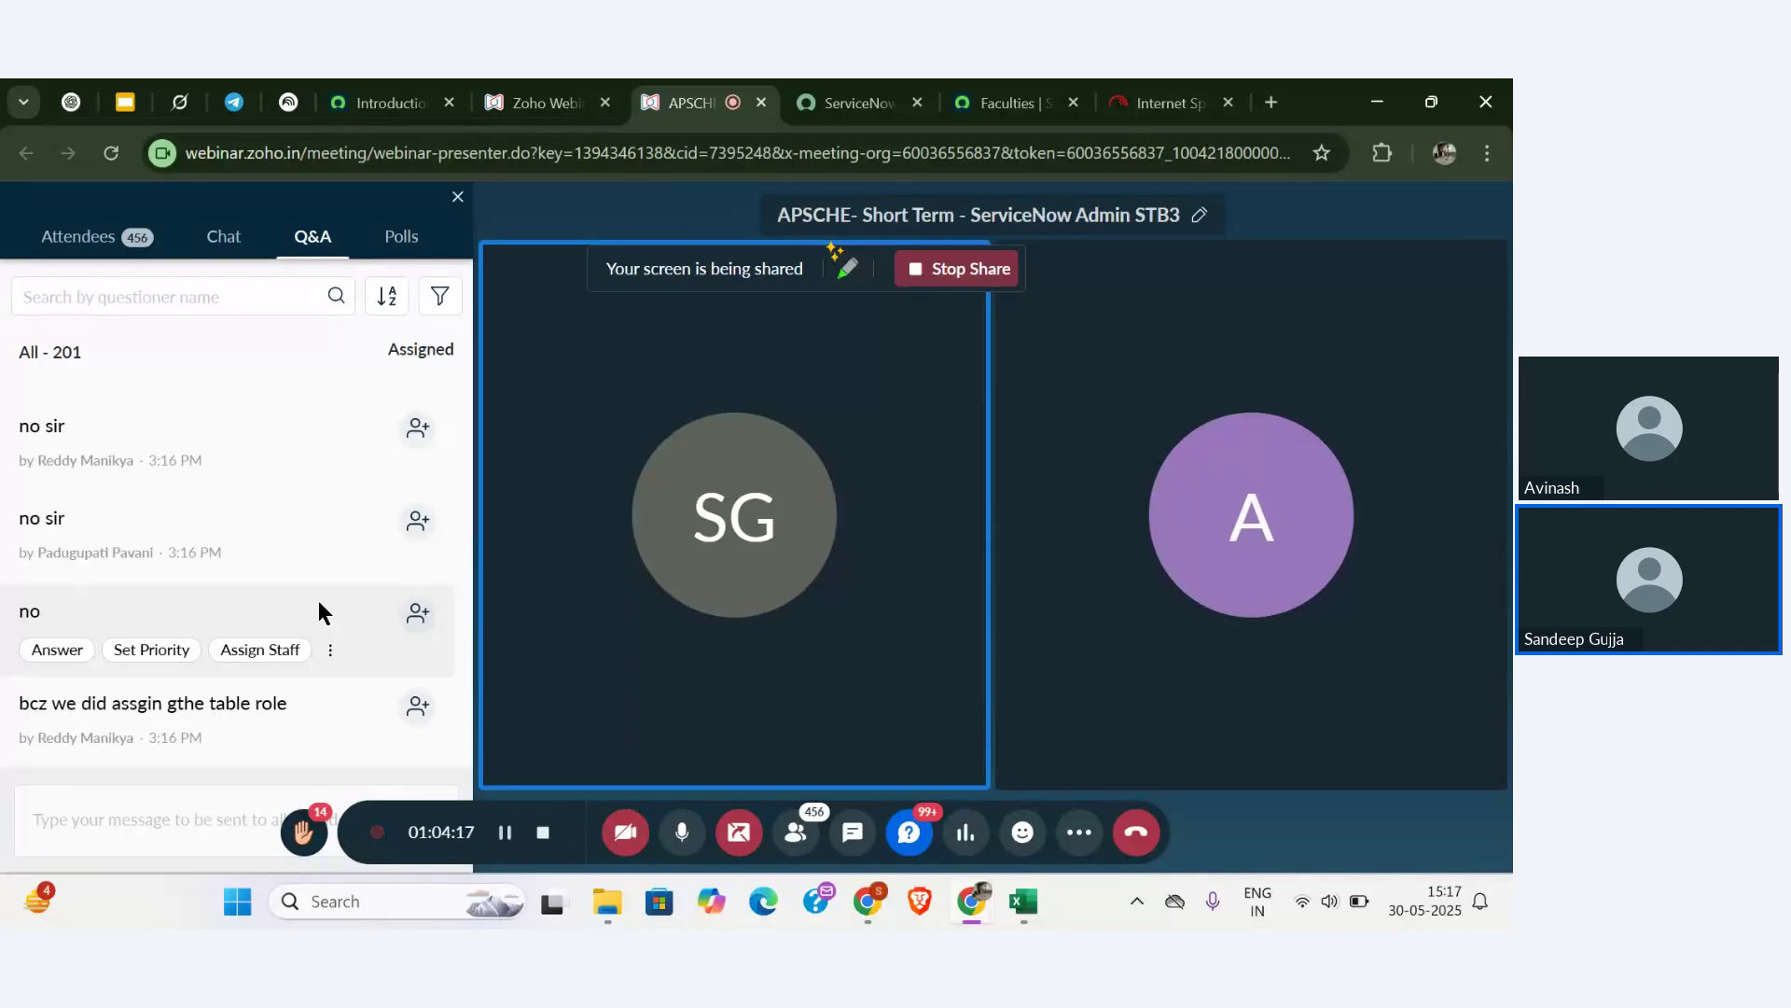
pyautogui.scroll(-3, 318, 604)
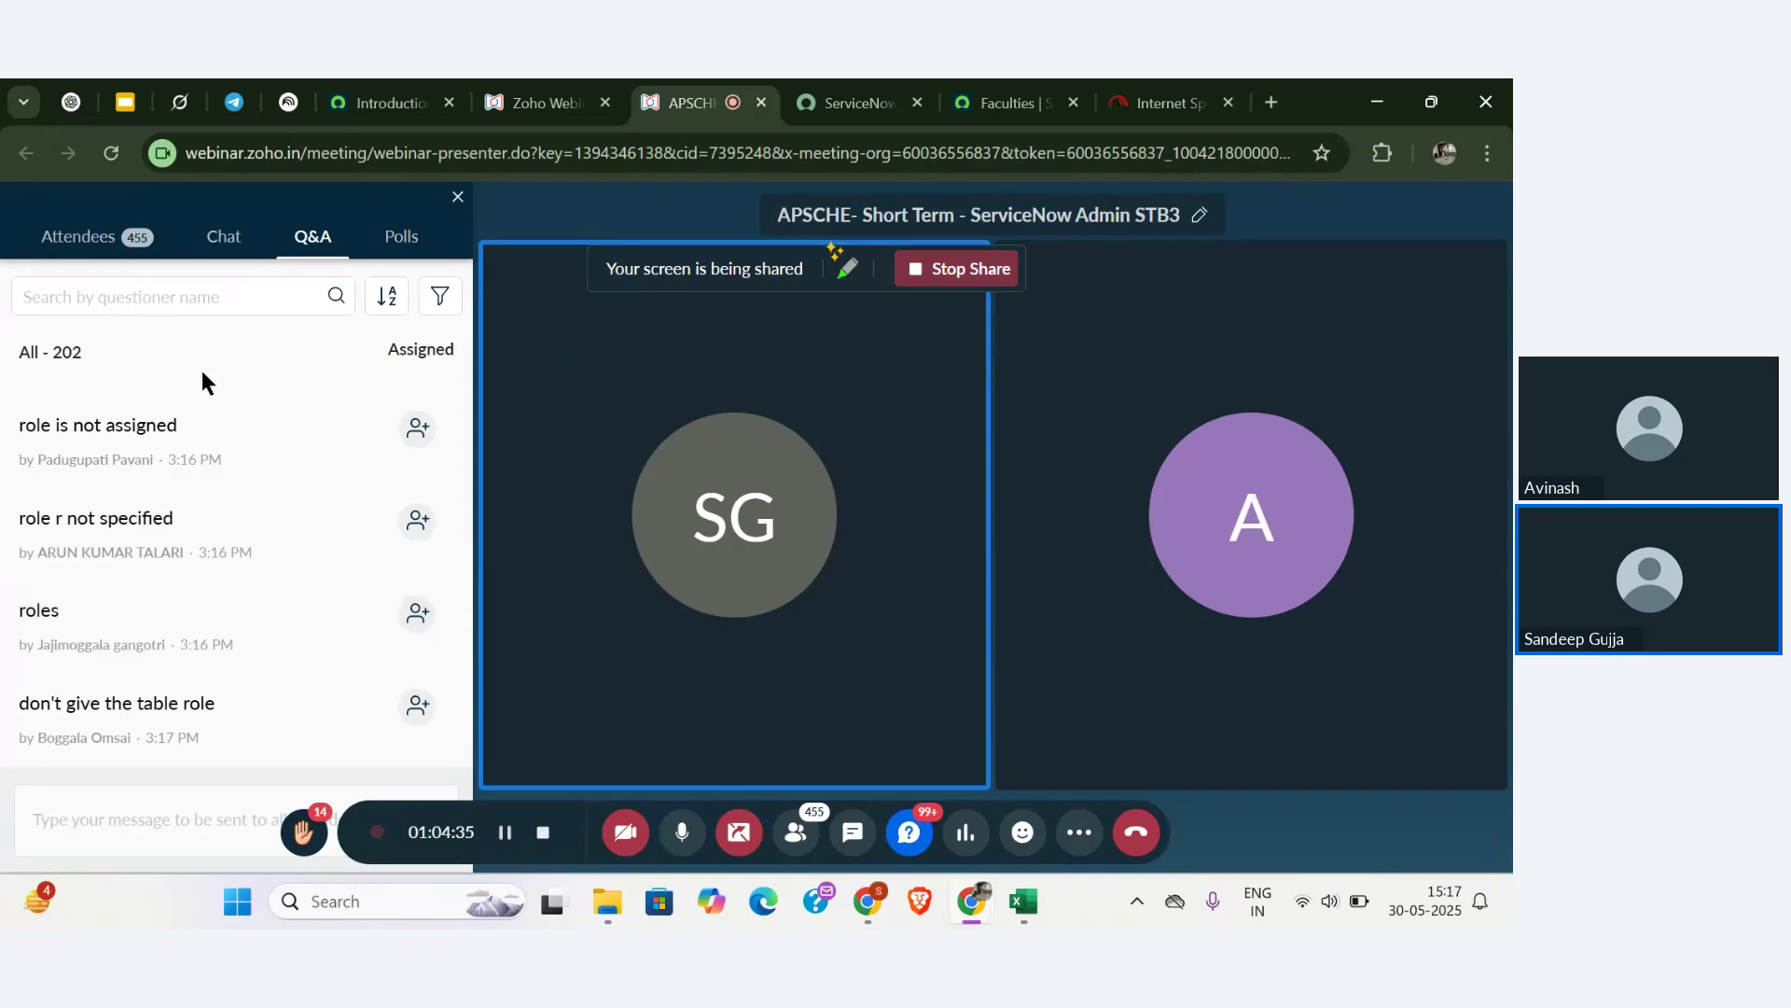
pyautogui.click(116, 244)
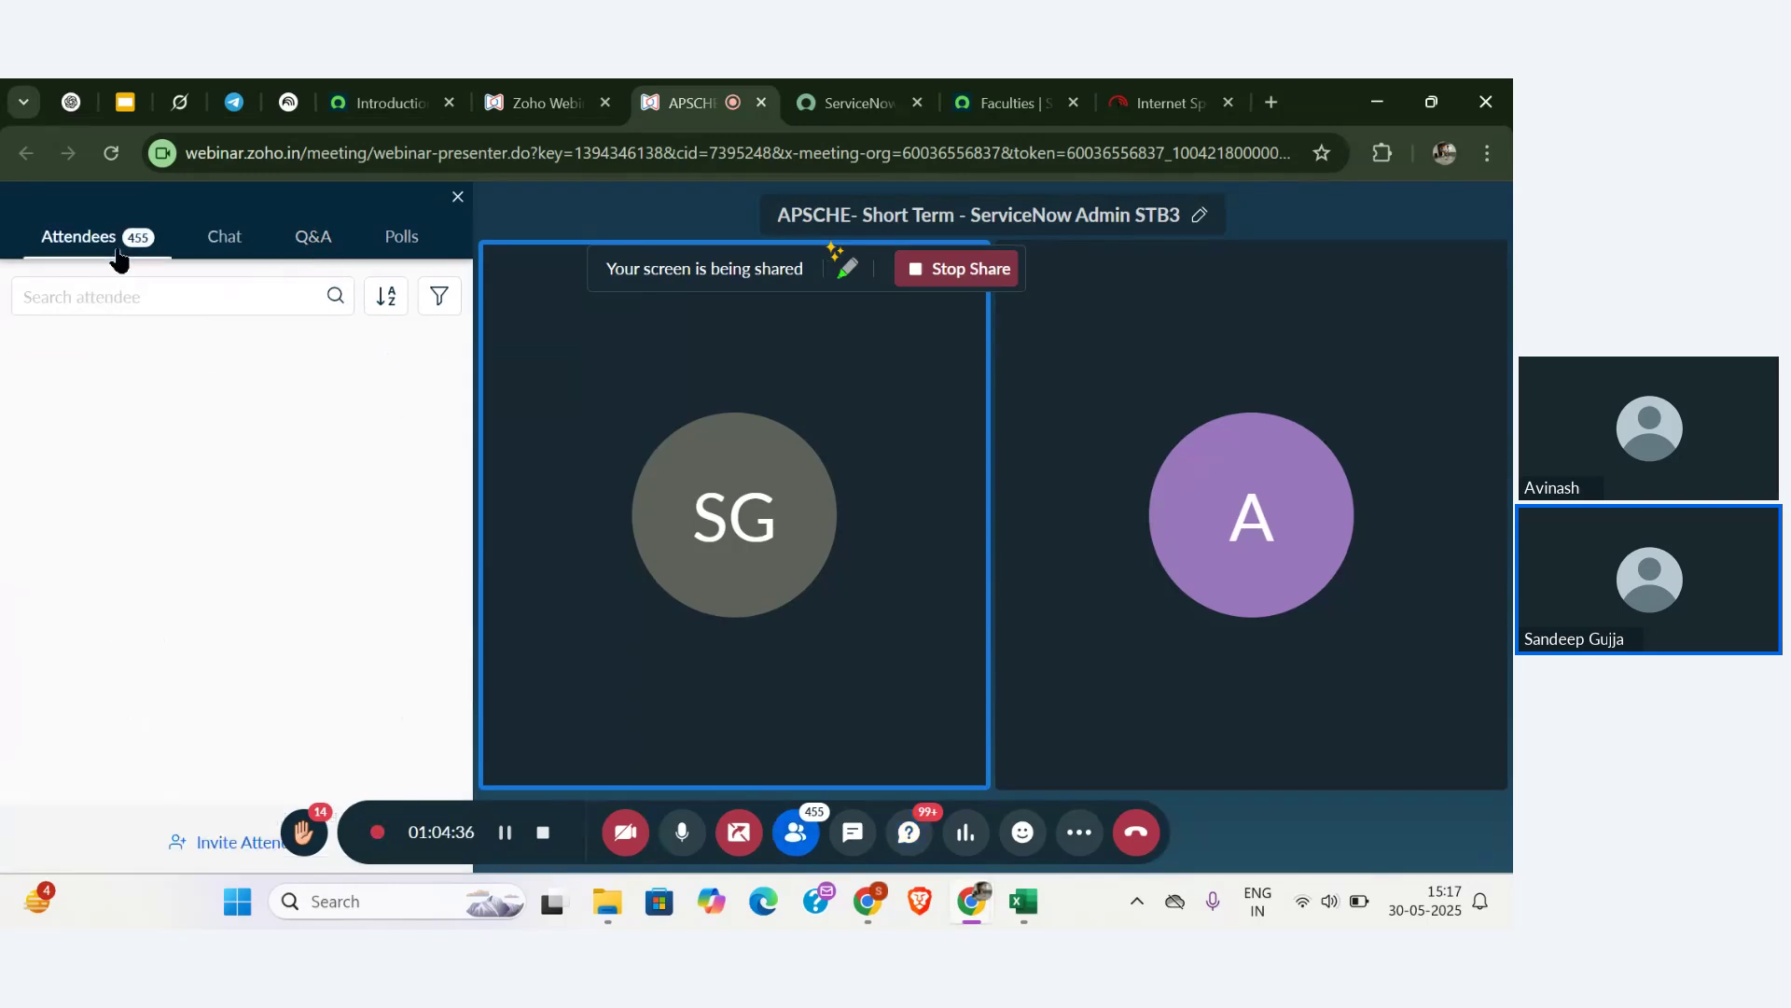
pyautogui.click(312, 245)
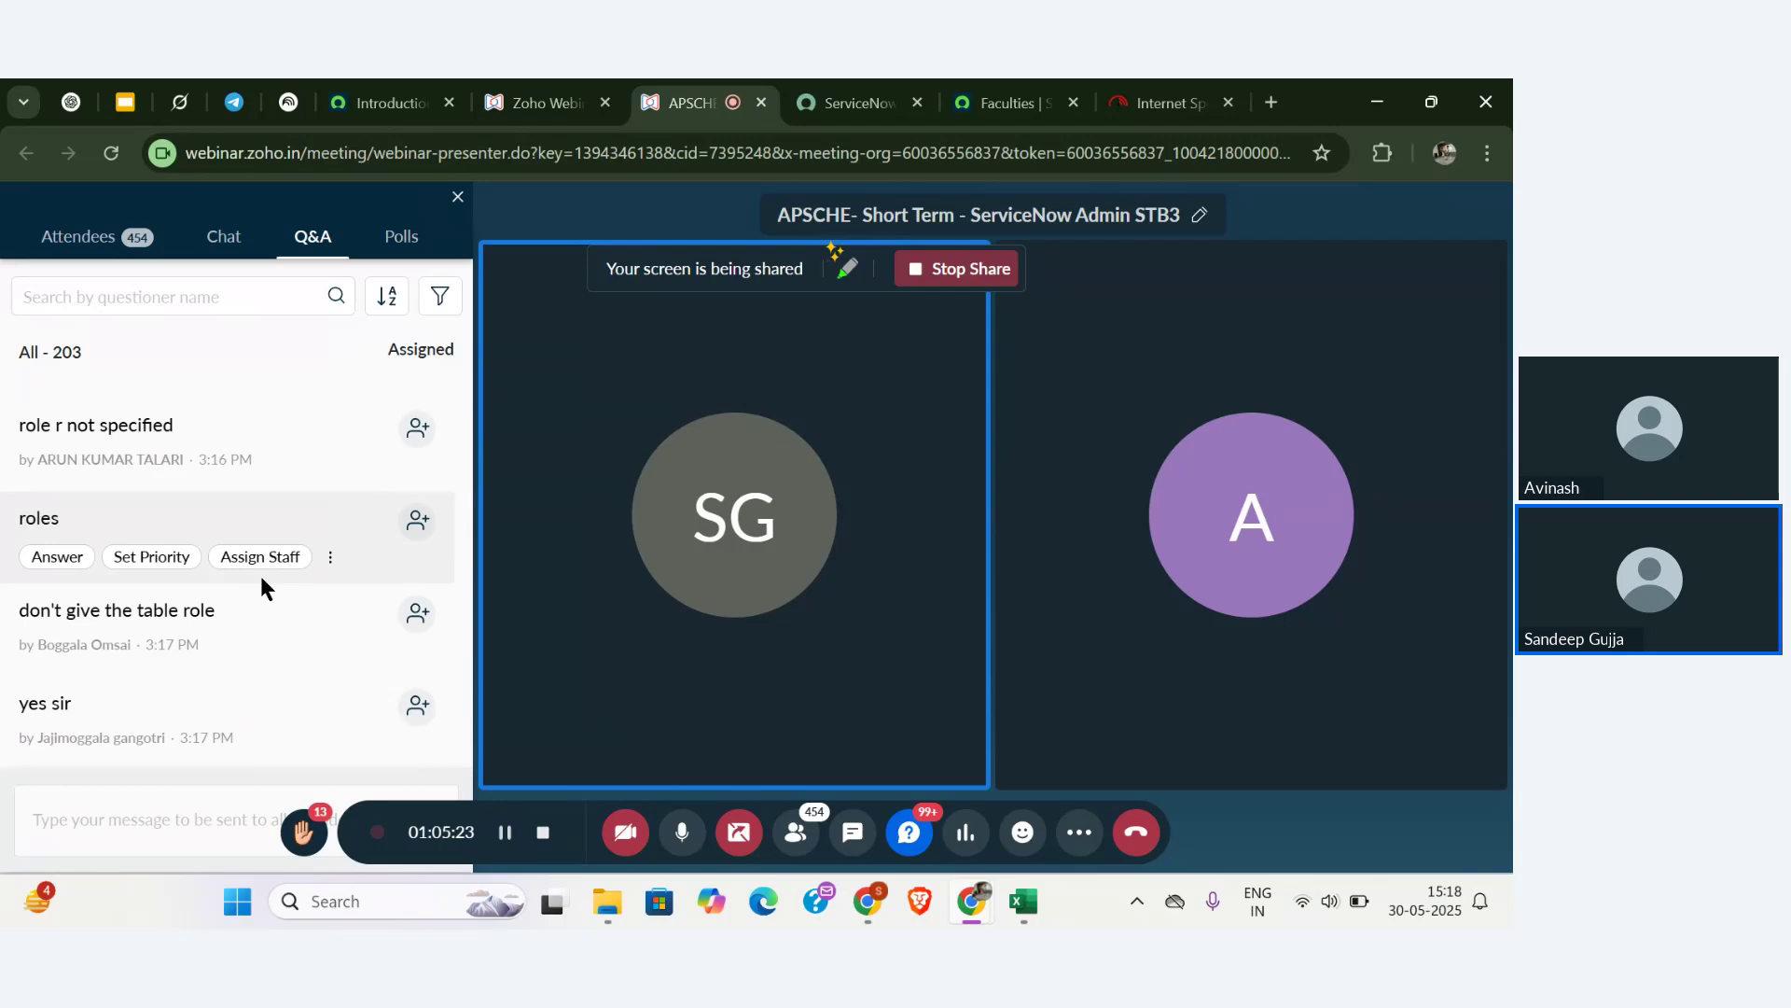
pyautogui.scroll(2, 260, 574)
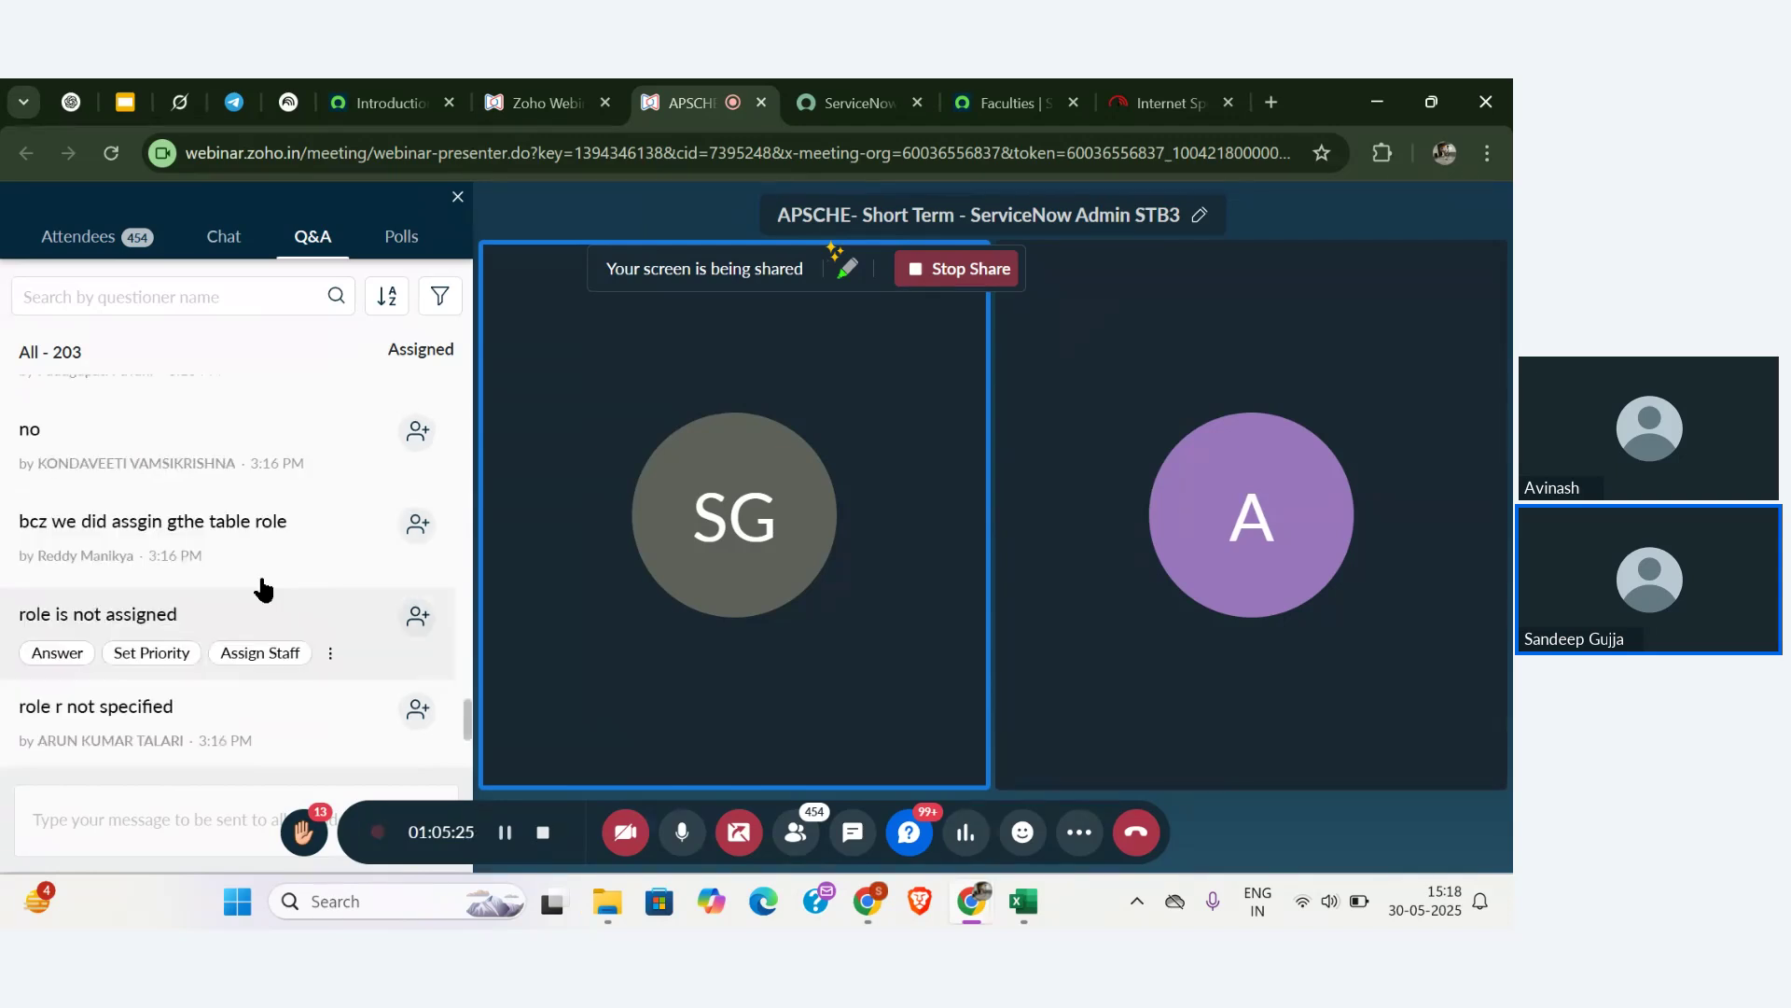
pyautogui.scroll(-2, 261, 575)
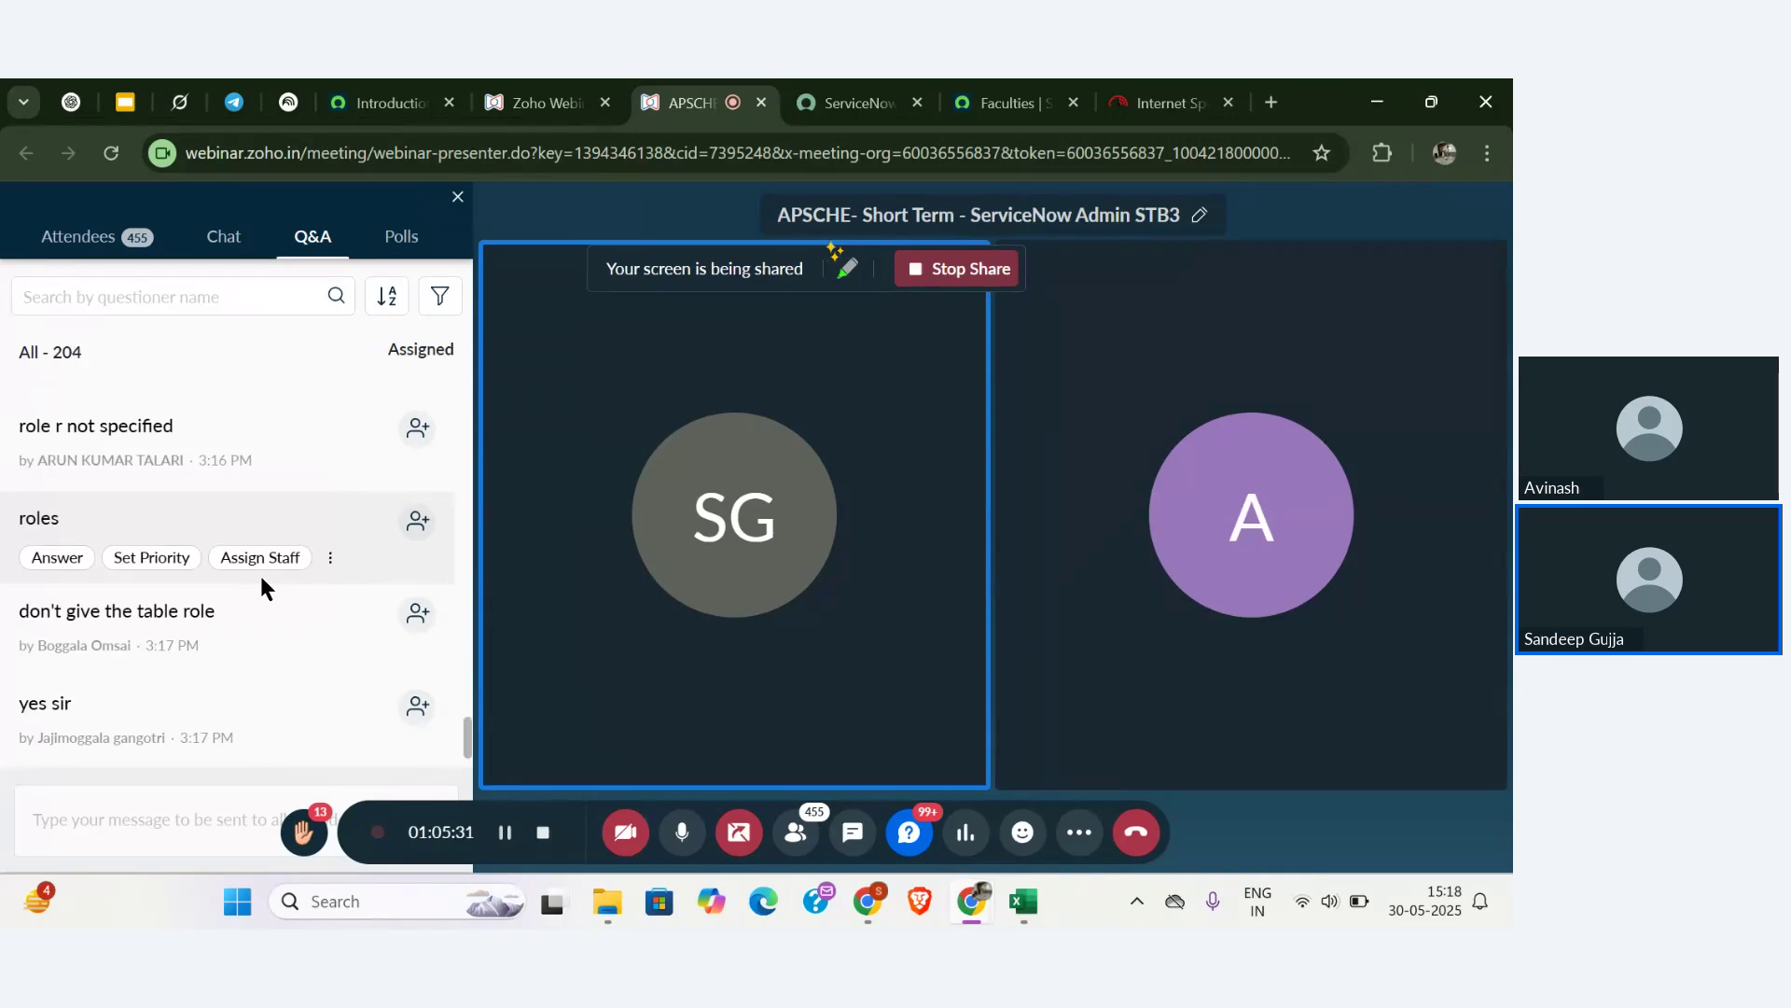
pyautogui.moveTo(367, 612)
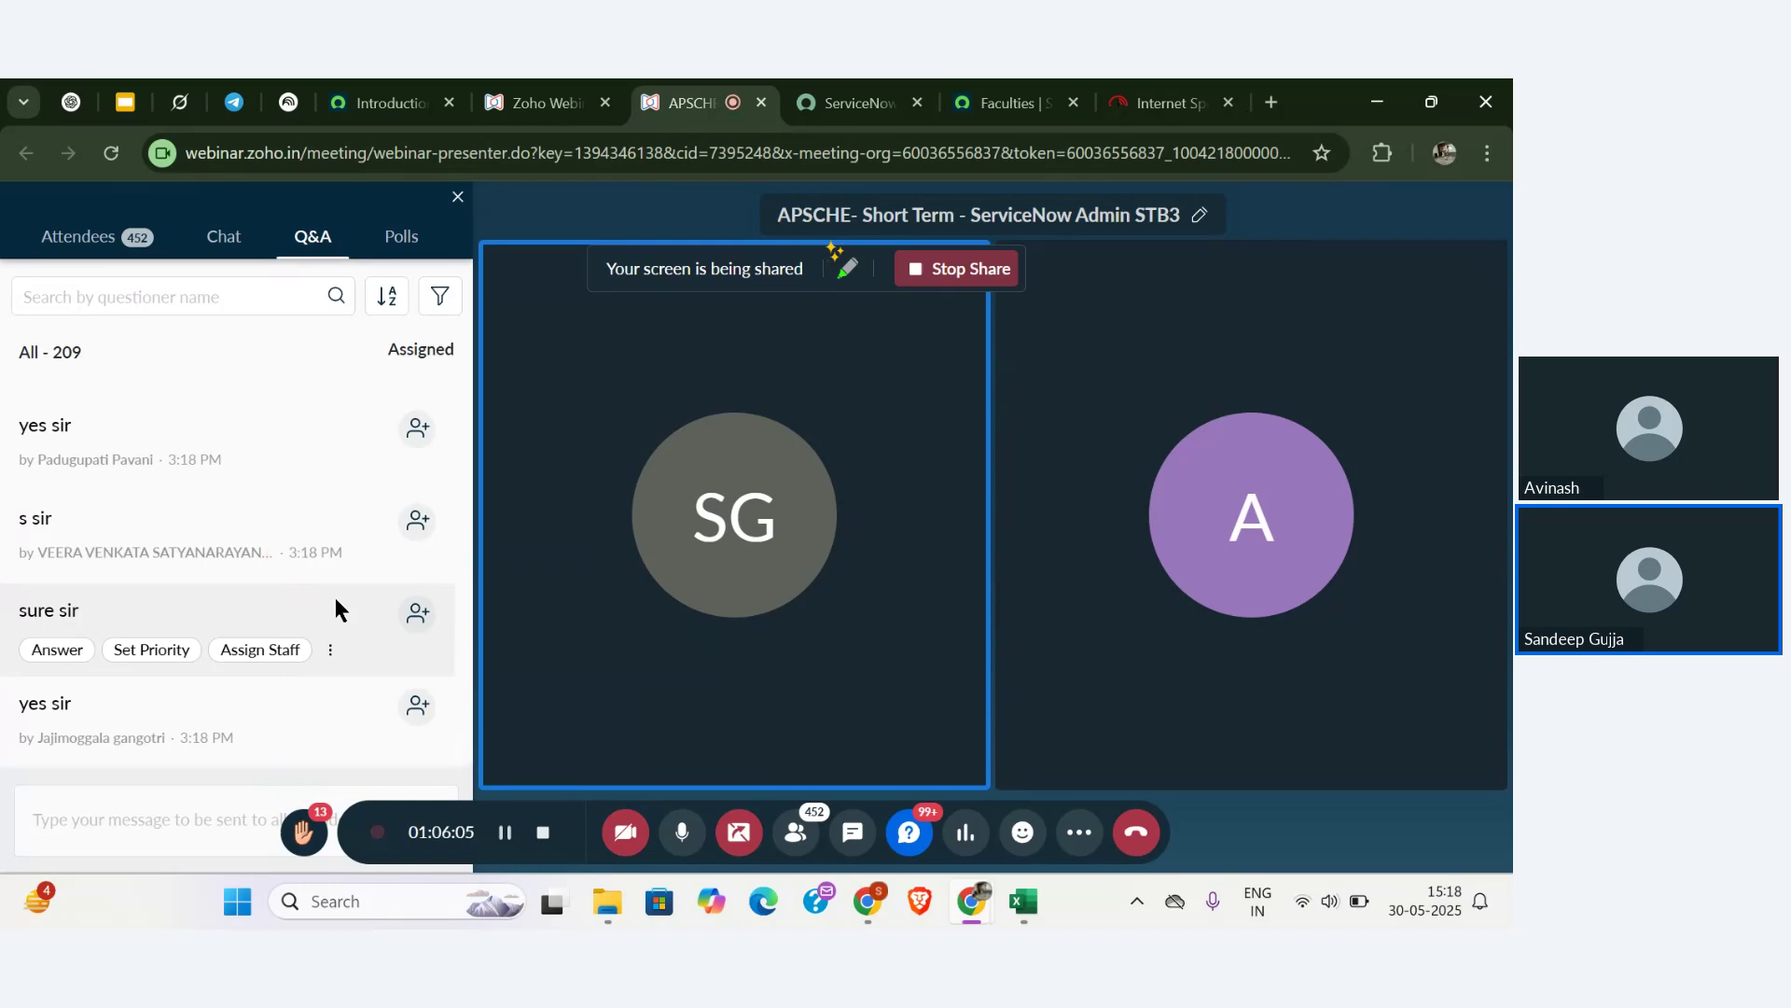
pyautogui.scroll(3, 334, 606)
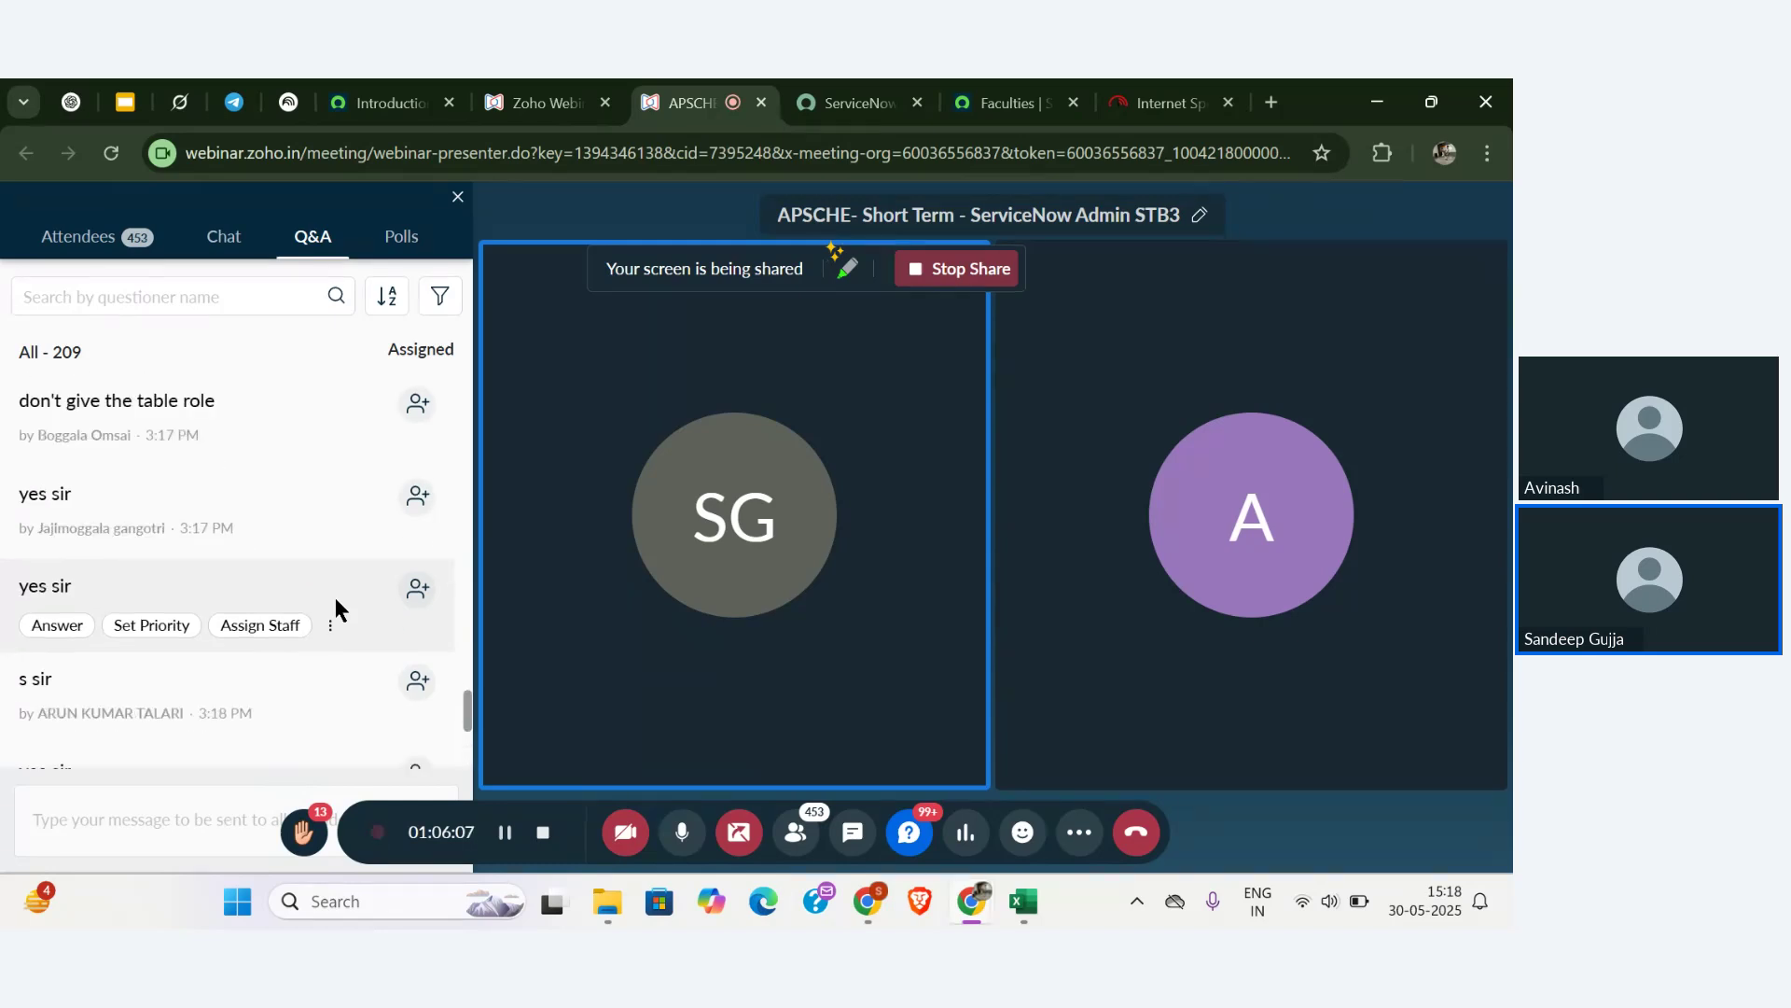
pyautogui.scroll(-3, 334, 606)
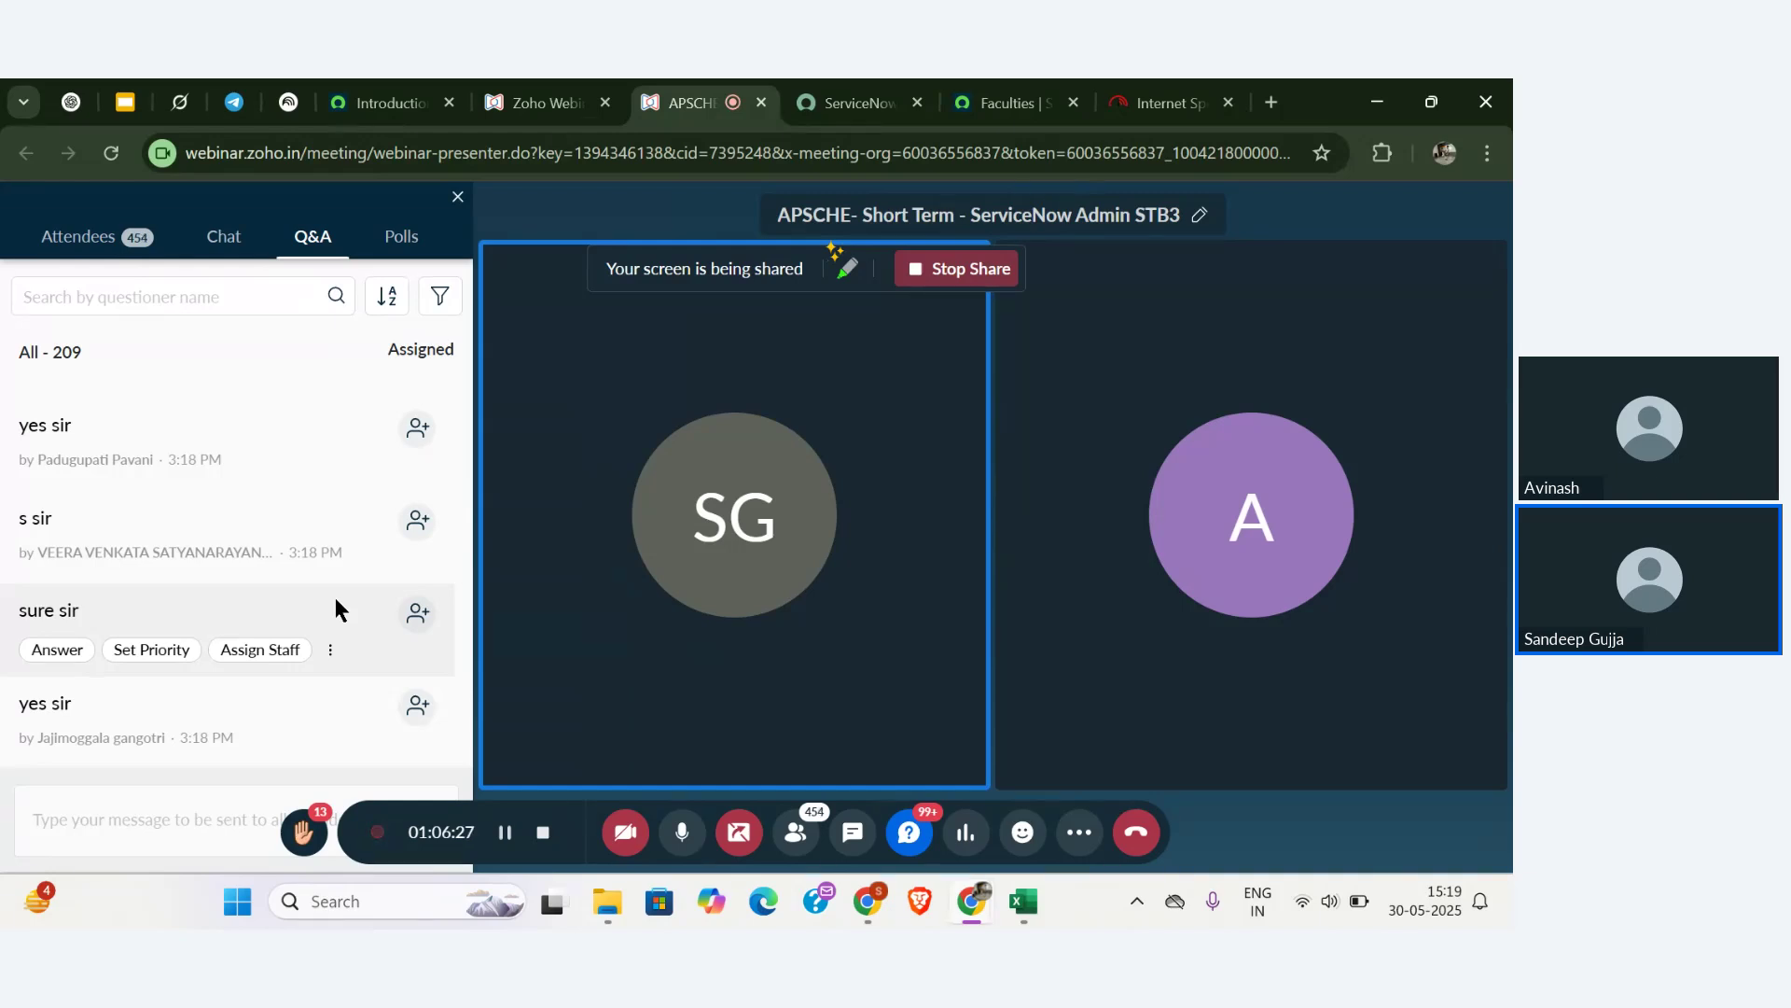
pyautogui.scroll(2, 334, 607)
pyautogui.scroll(-2, 334, 608)
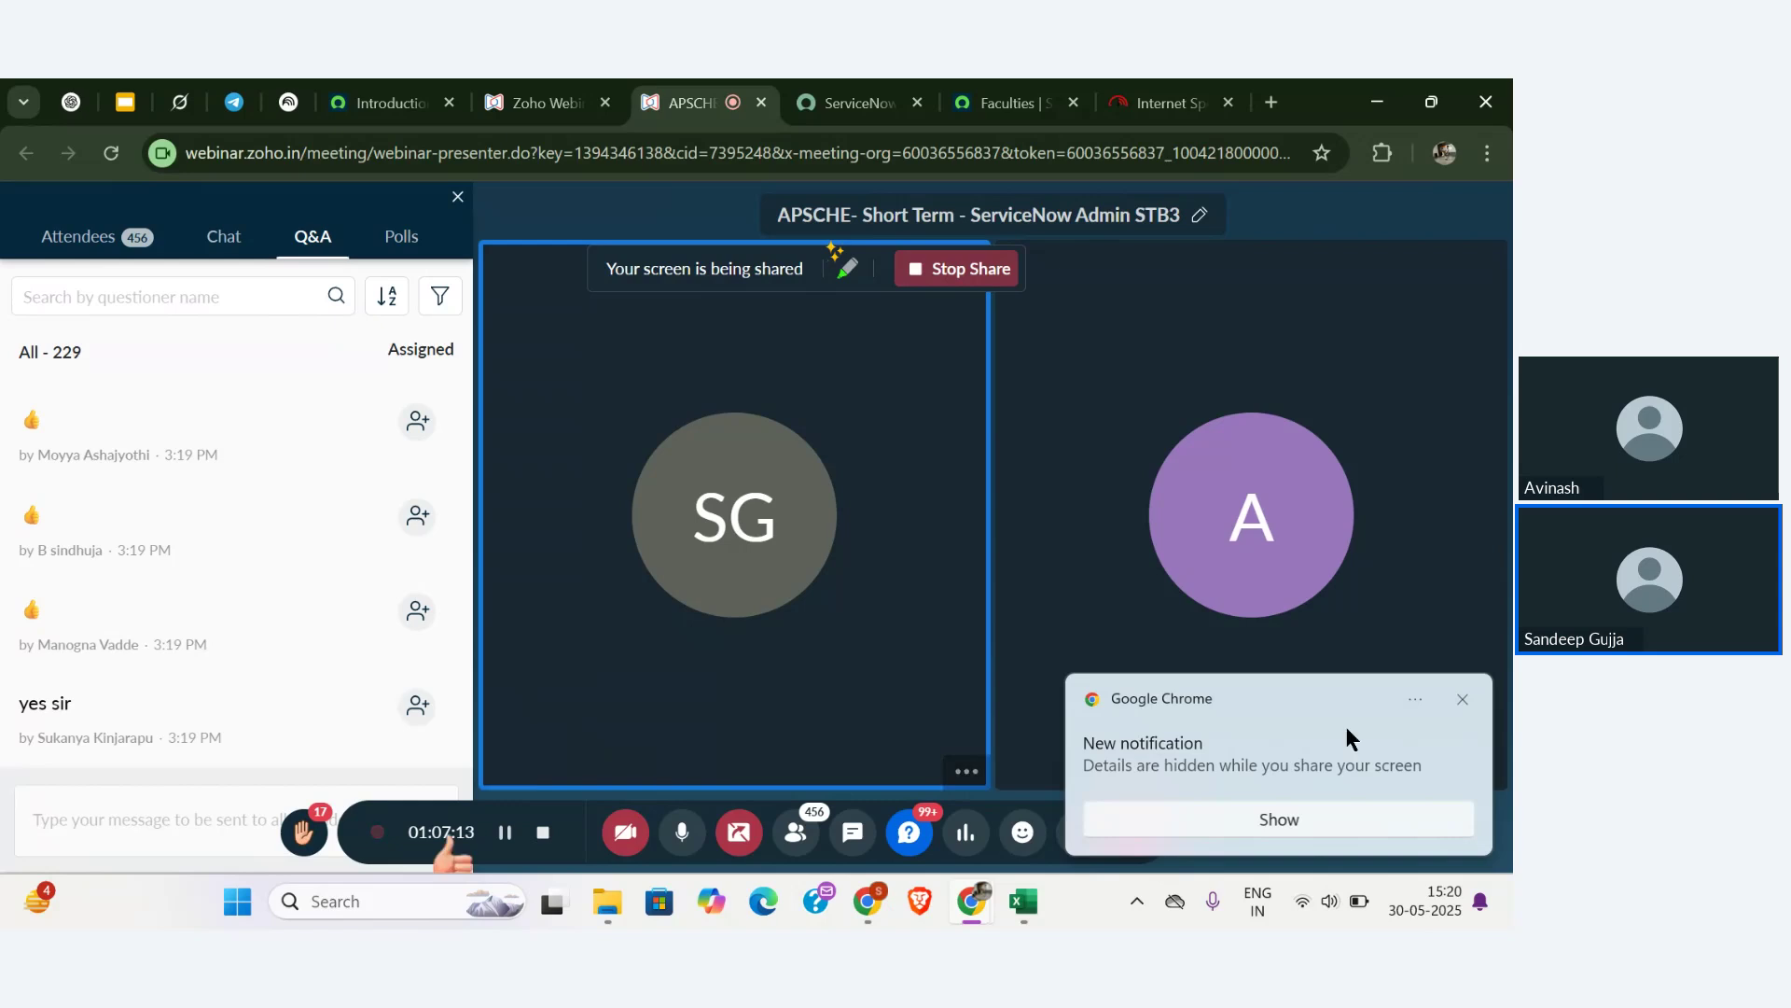
pyautogui.click(1470, 696)
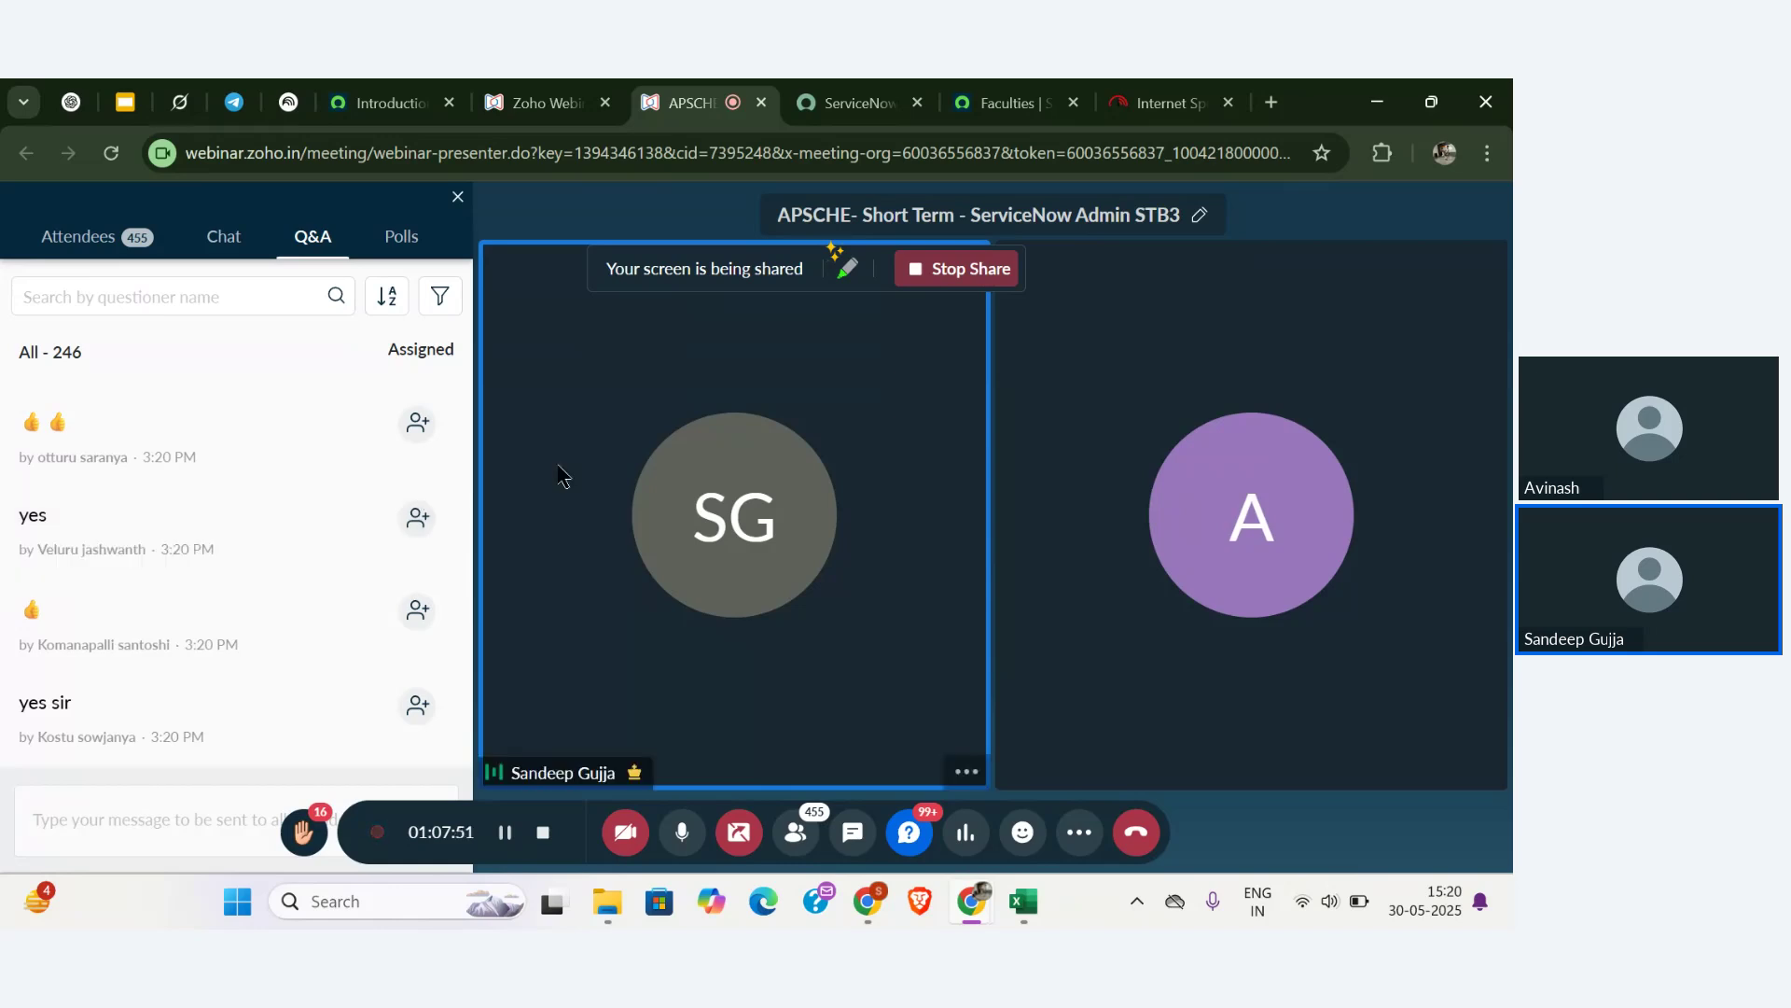
# - From the Faculties tab, end the test user 6 impersonation through the avatar menu
pyautogui.click(1012, 103)
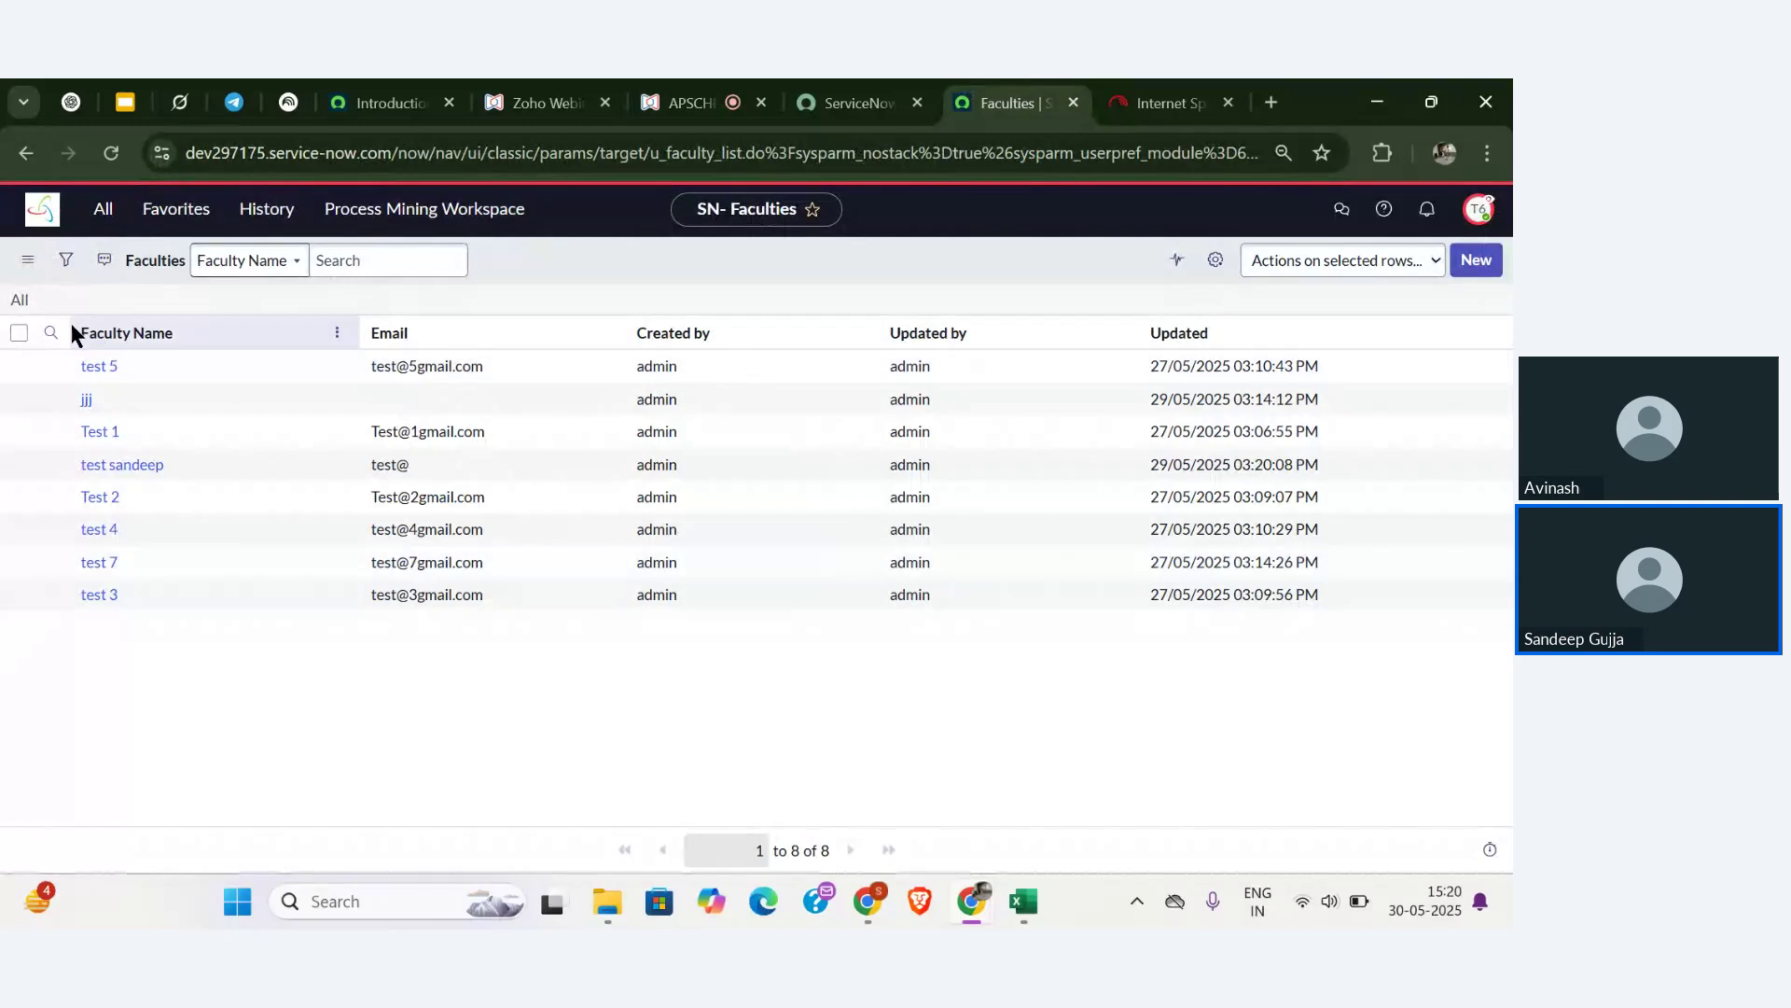
pyautogui.click(1483, 211)
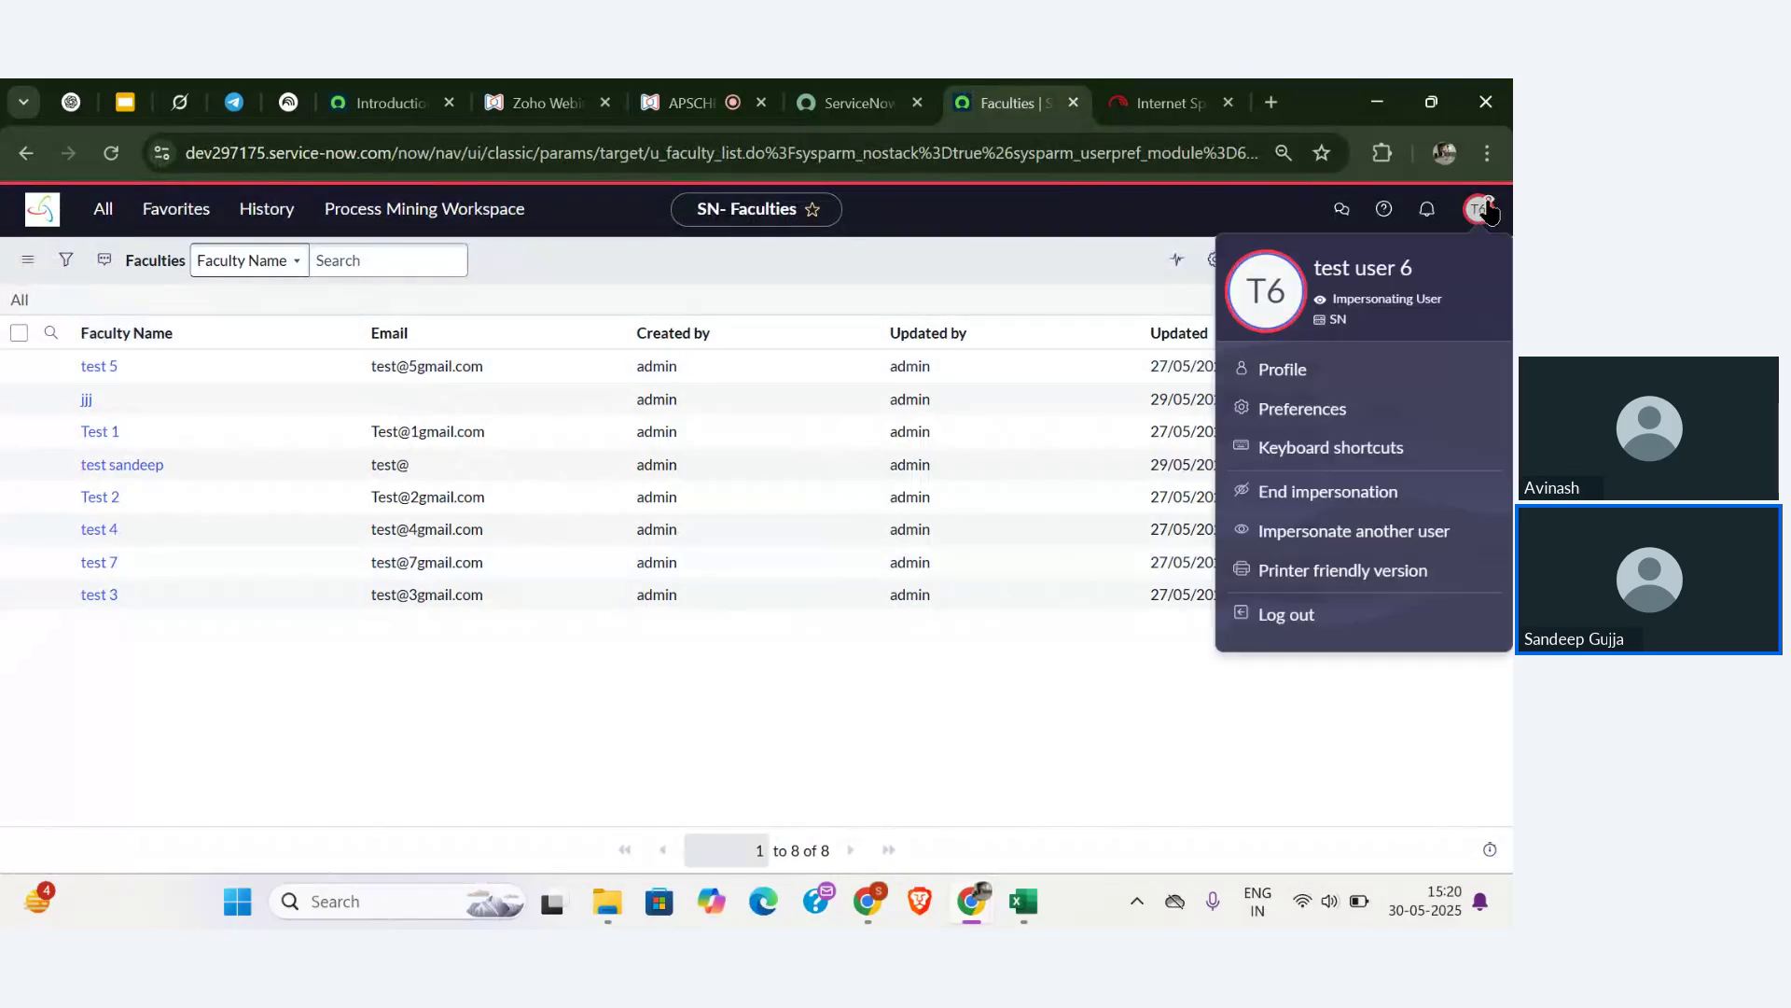
pyautogui.click(1305, 495)
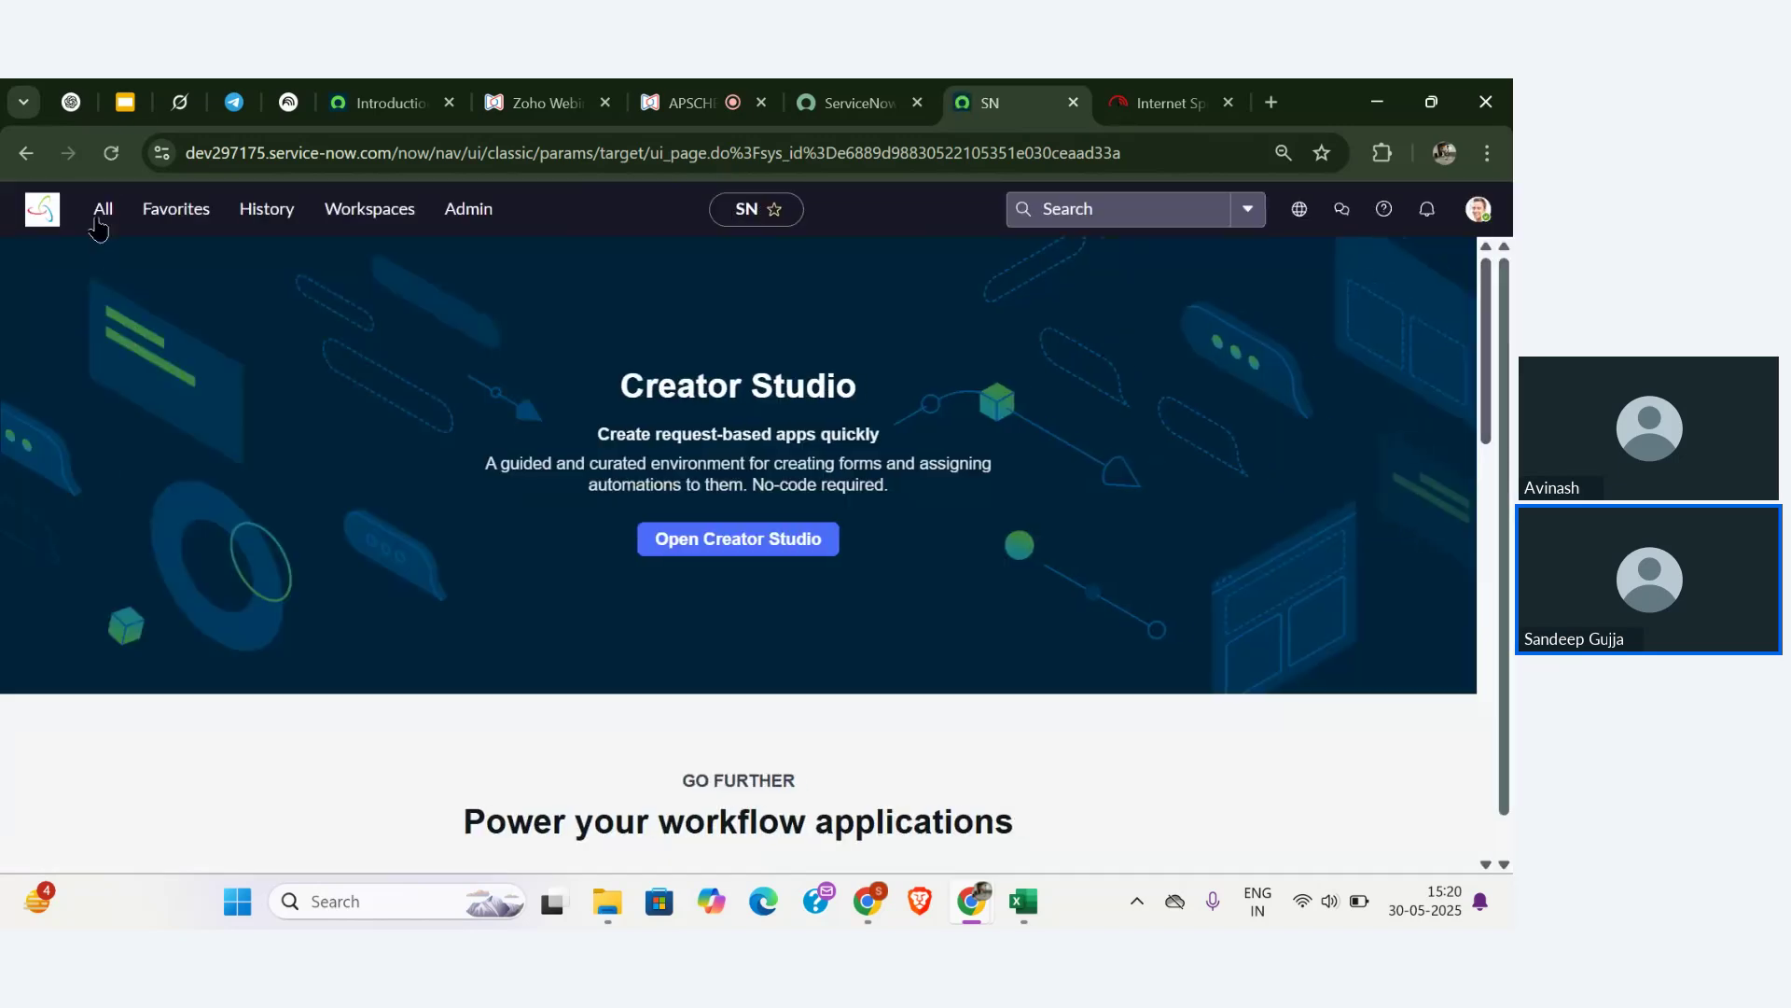
# - Filter the All menu for 'incident' and create a new incident, INC0010013
pyautogui.click(98, 222)
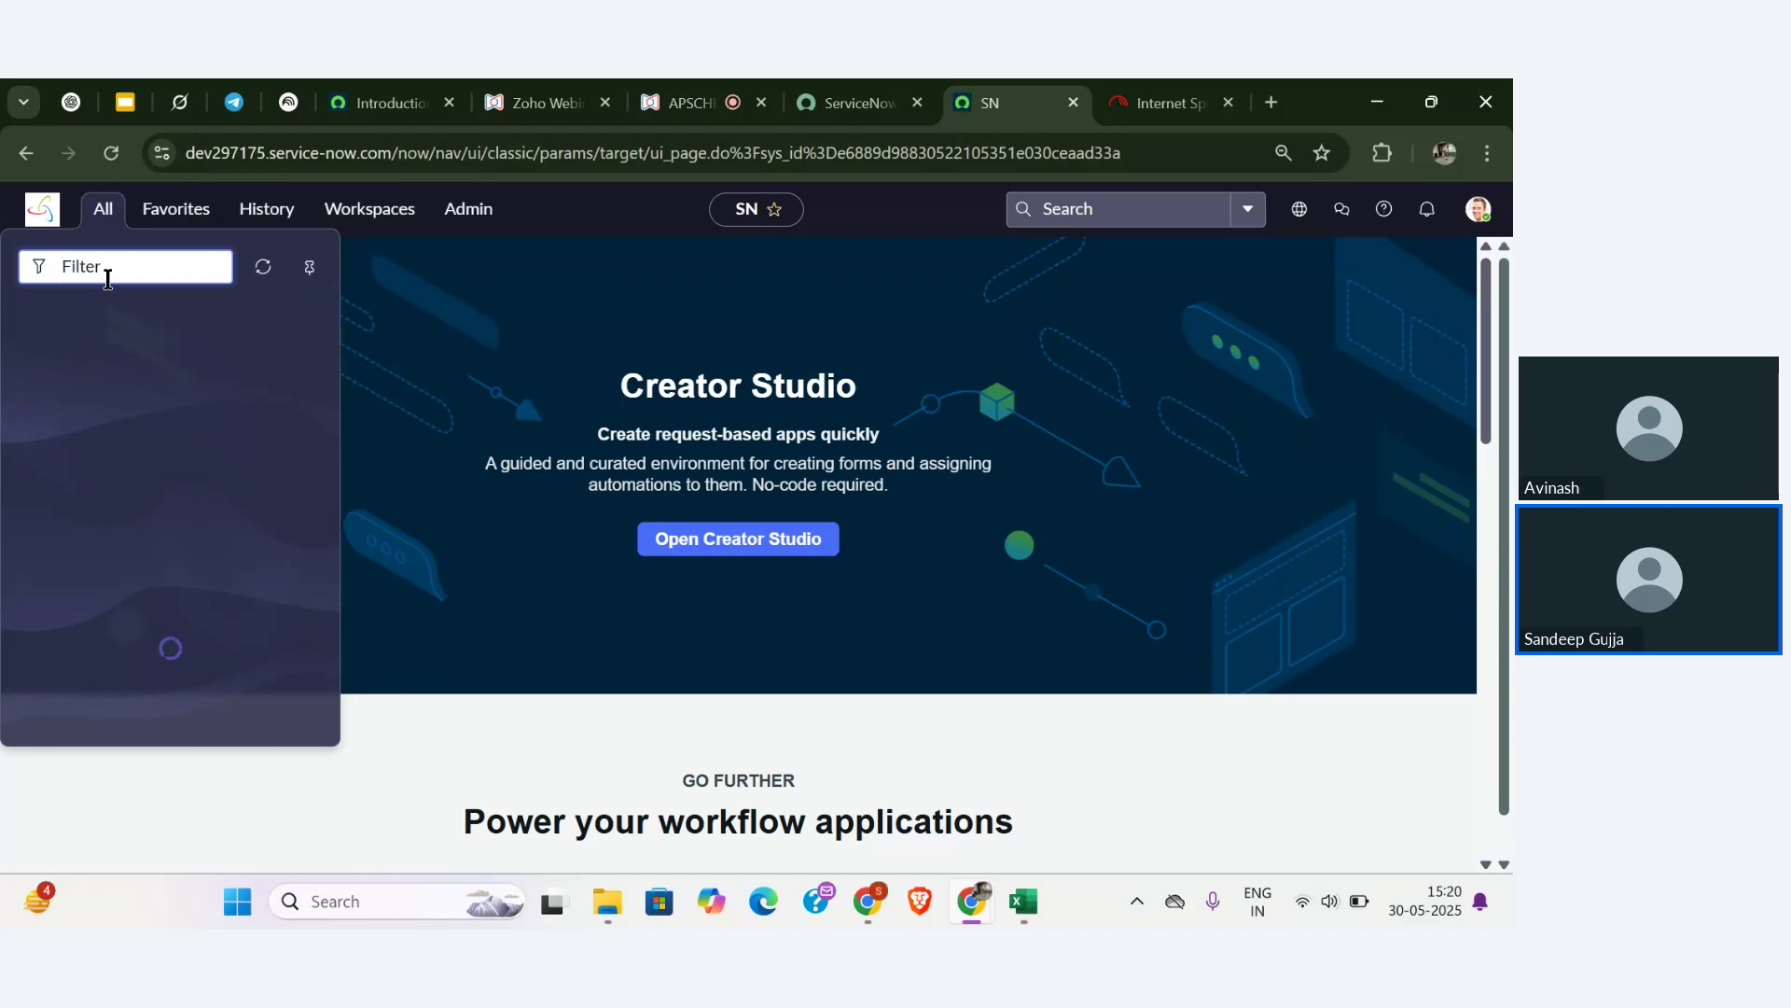
pyautogui.write('inc')
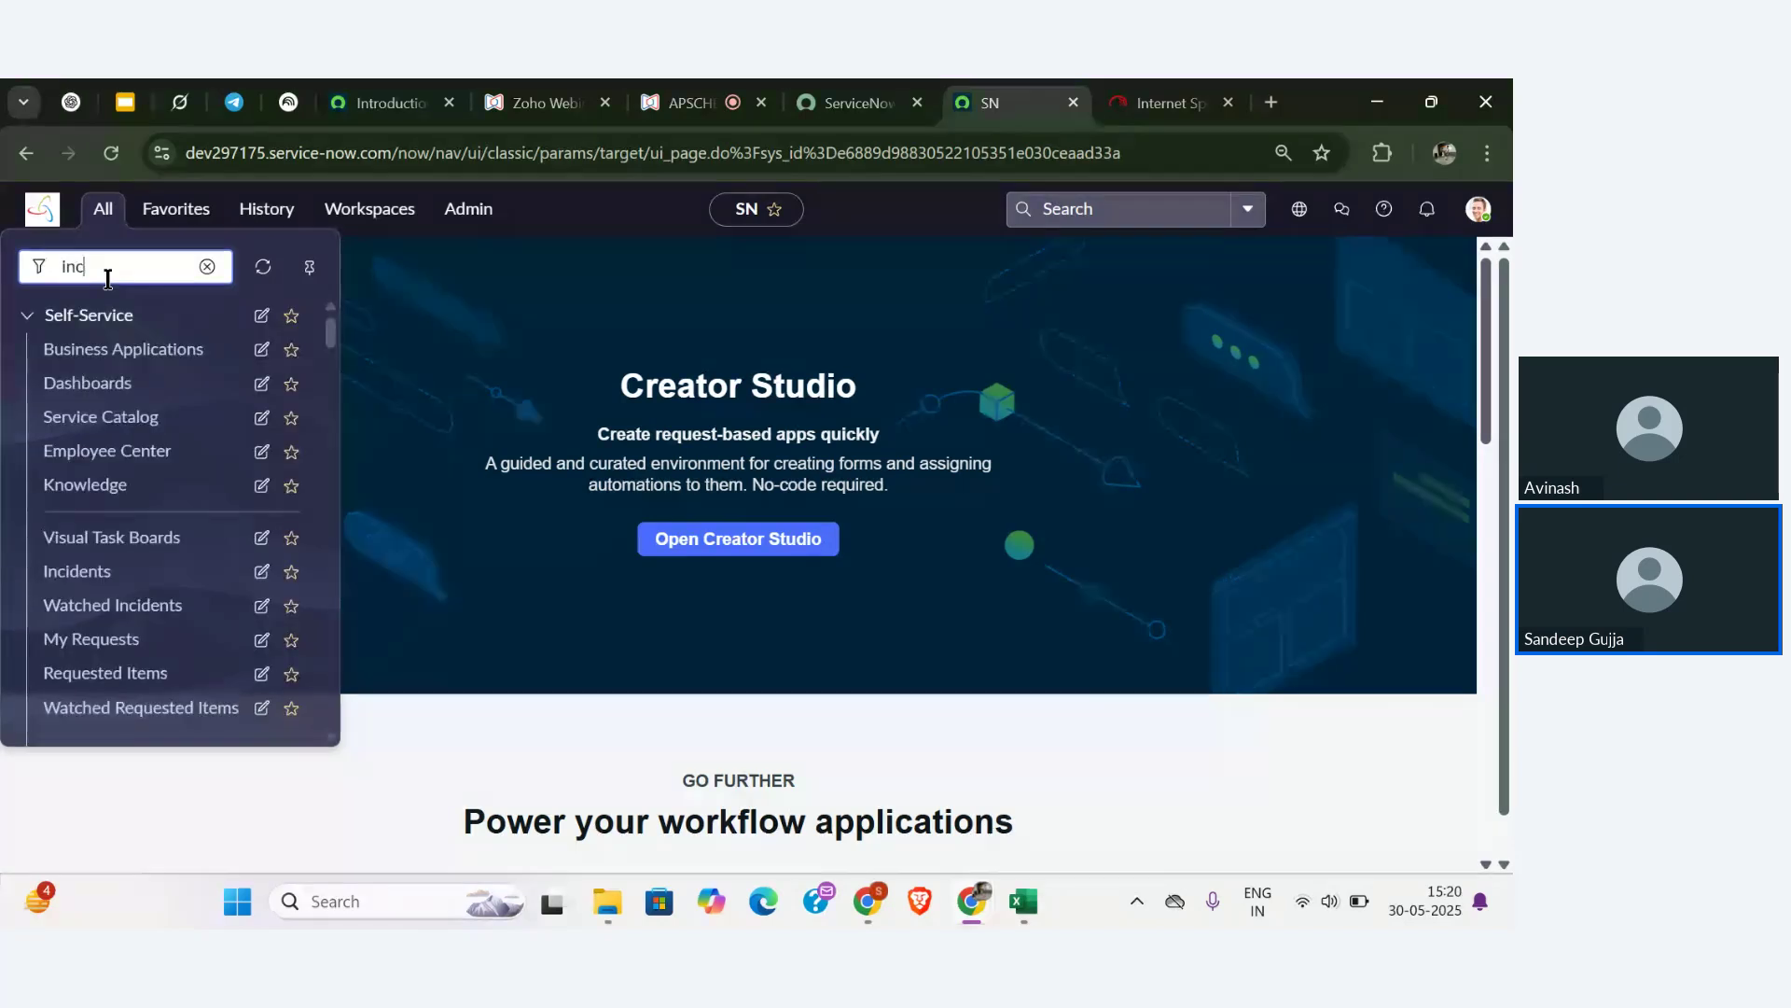
pyautogui.write('ident')
pyautogui.scroll(-2, 156, 502)
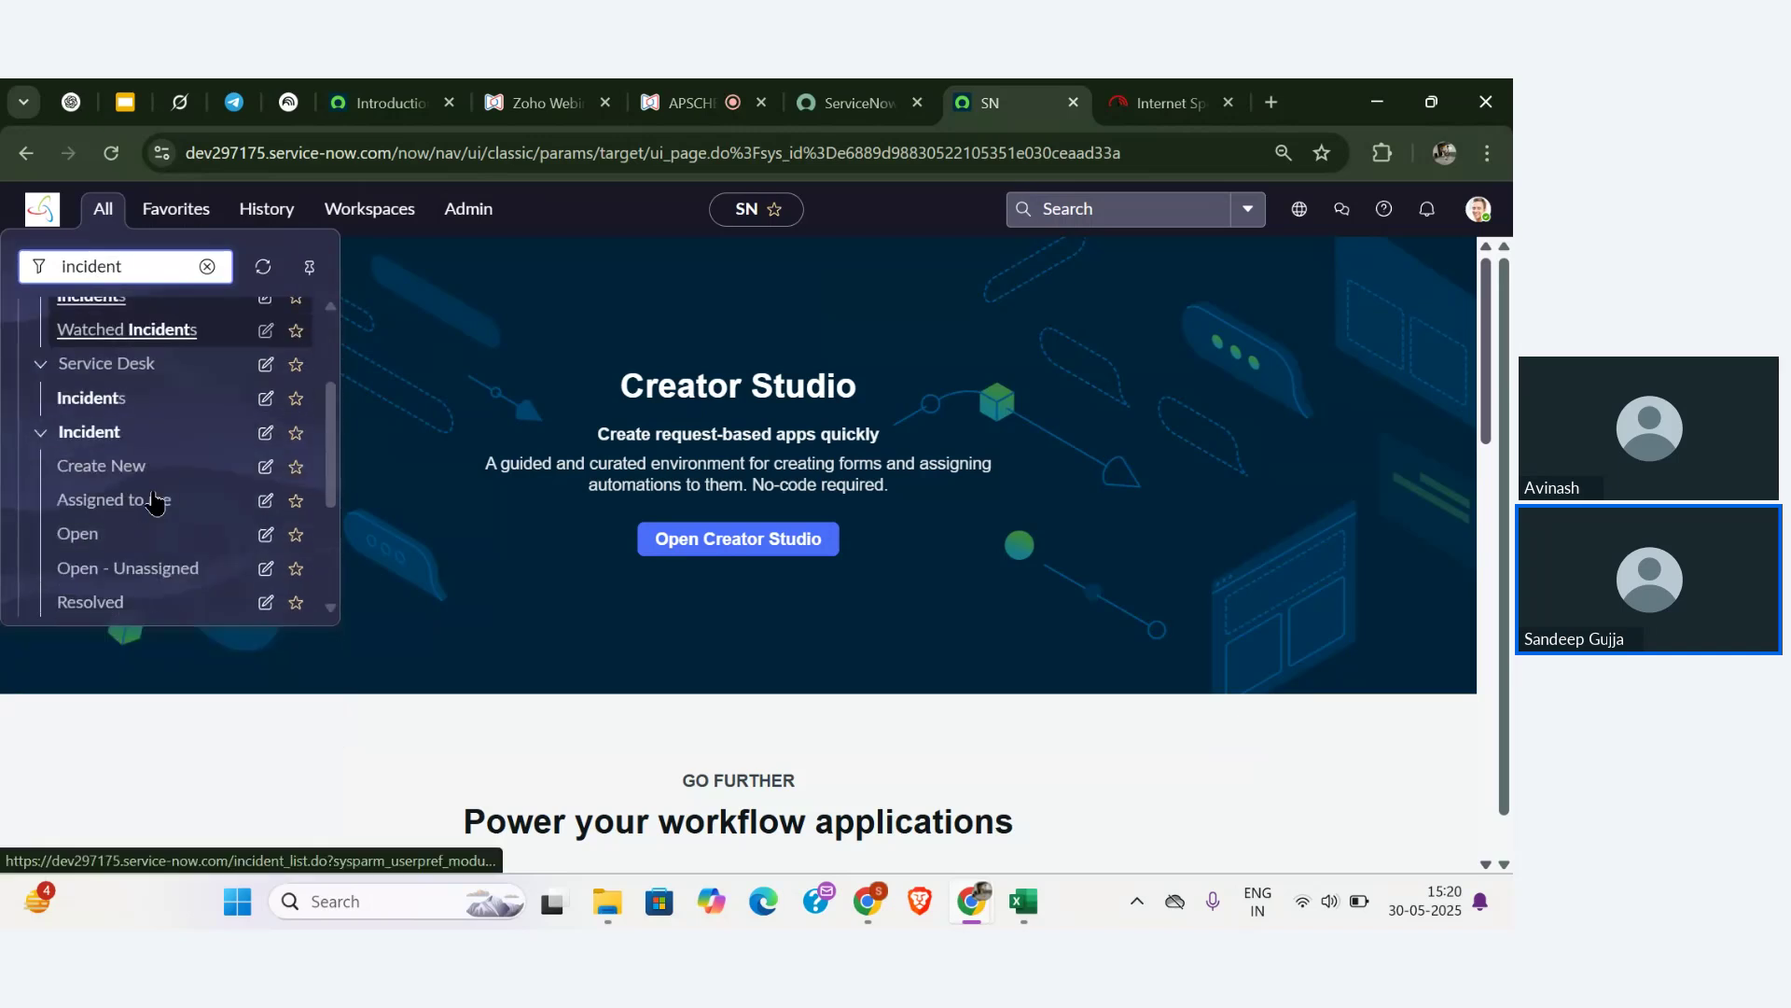
pyautogui.click(102, 465)
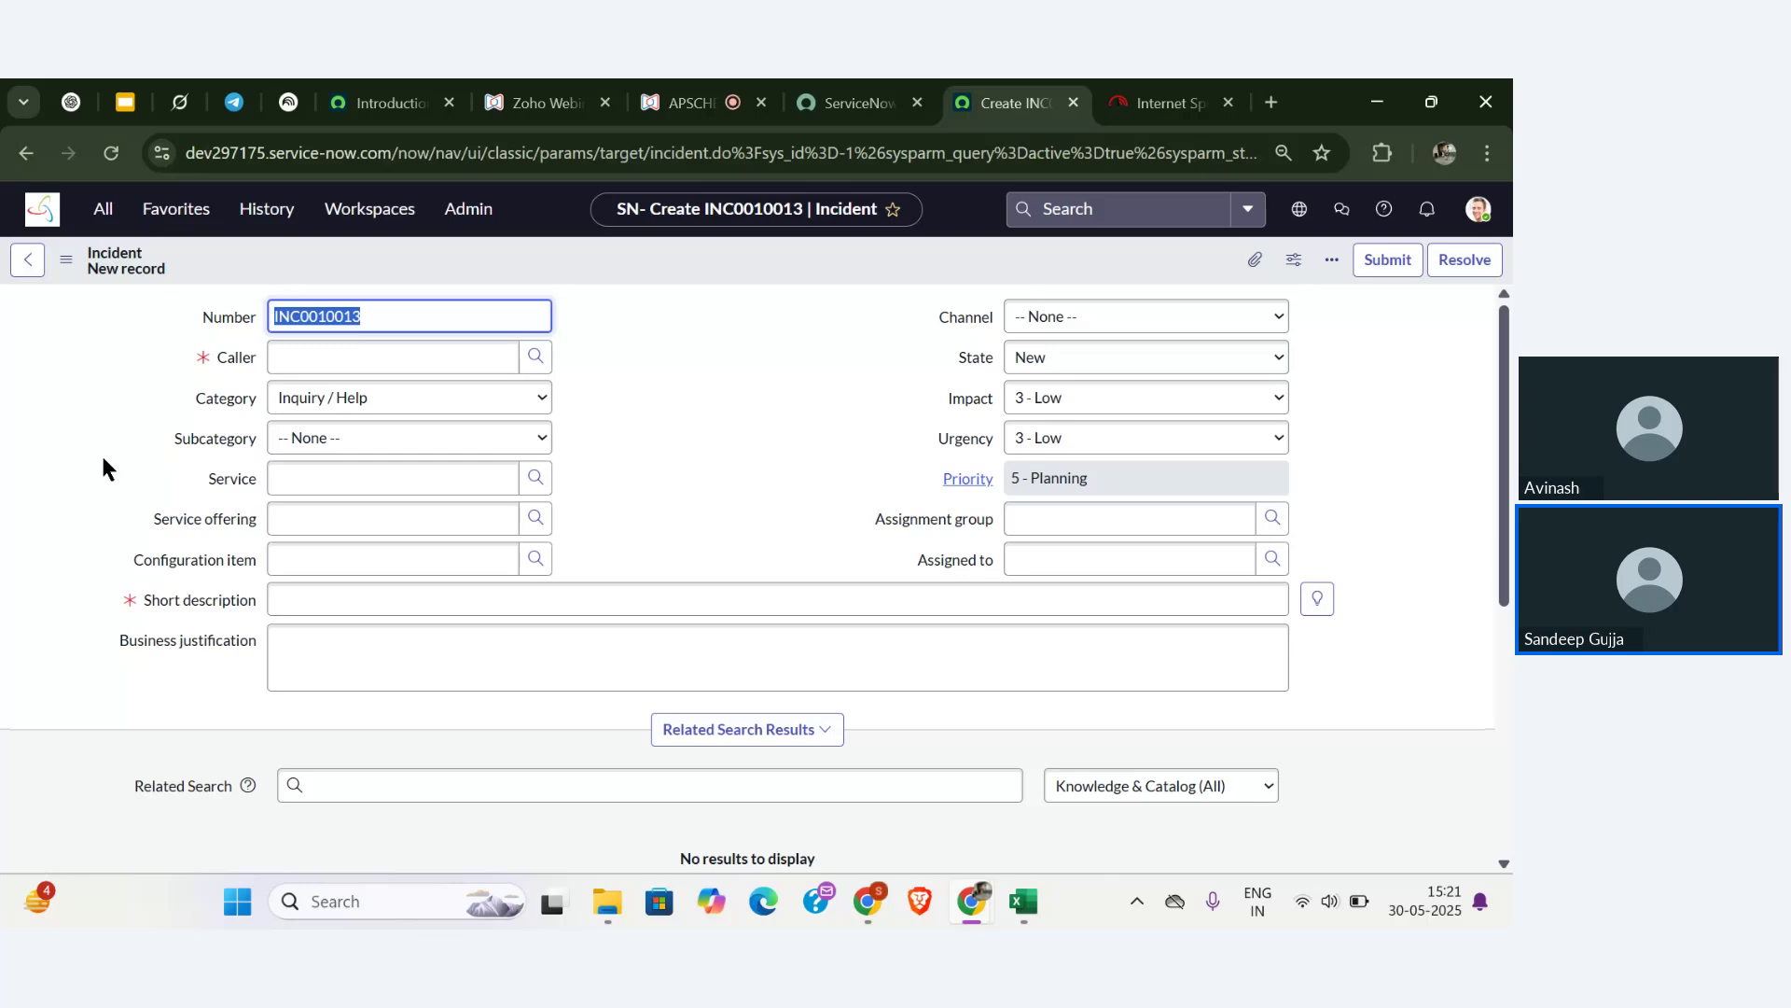
# - Set the incident category to Software and review its subcategory options
pyautogui.click(318, 437)
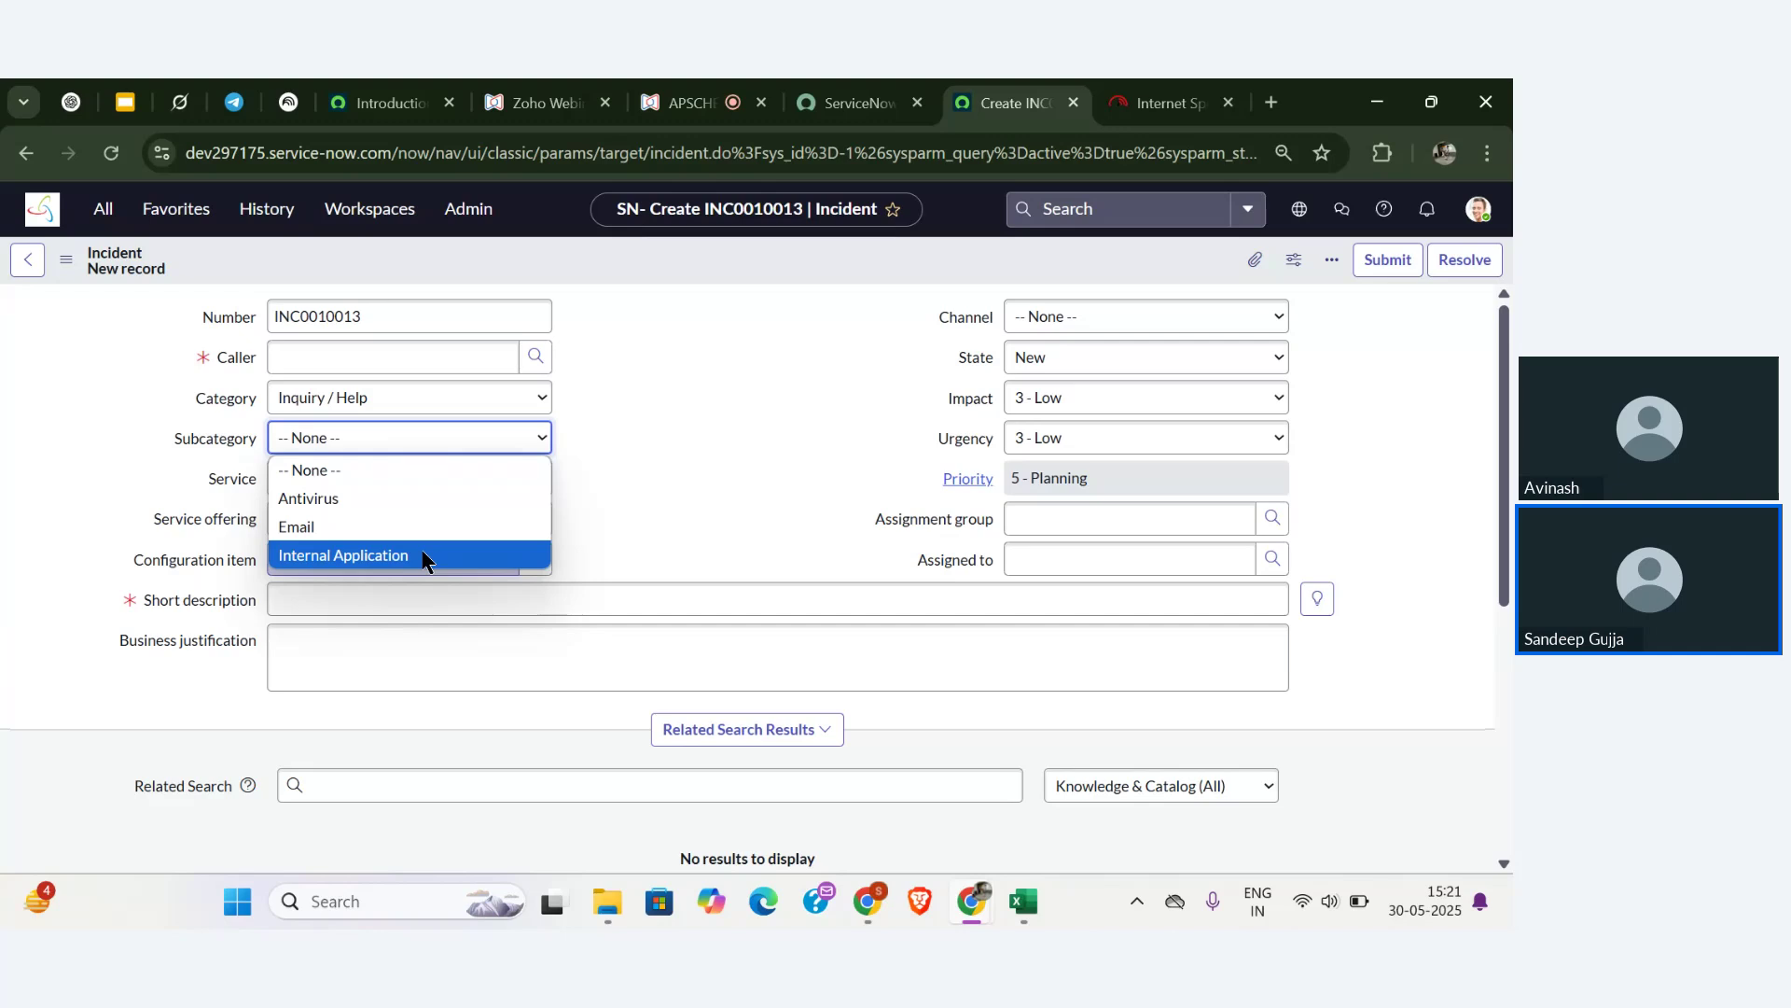
pyautogui.click(446, 399)
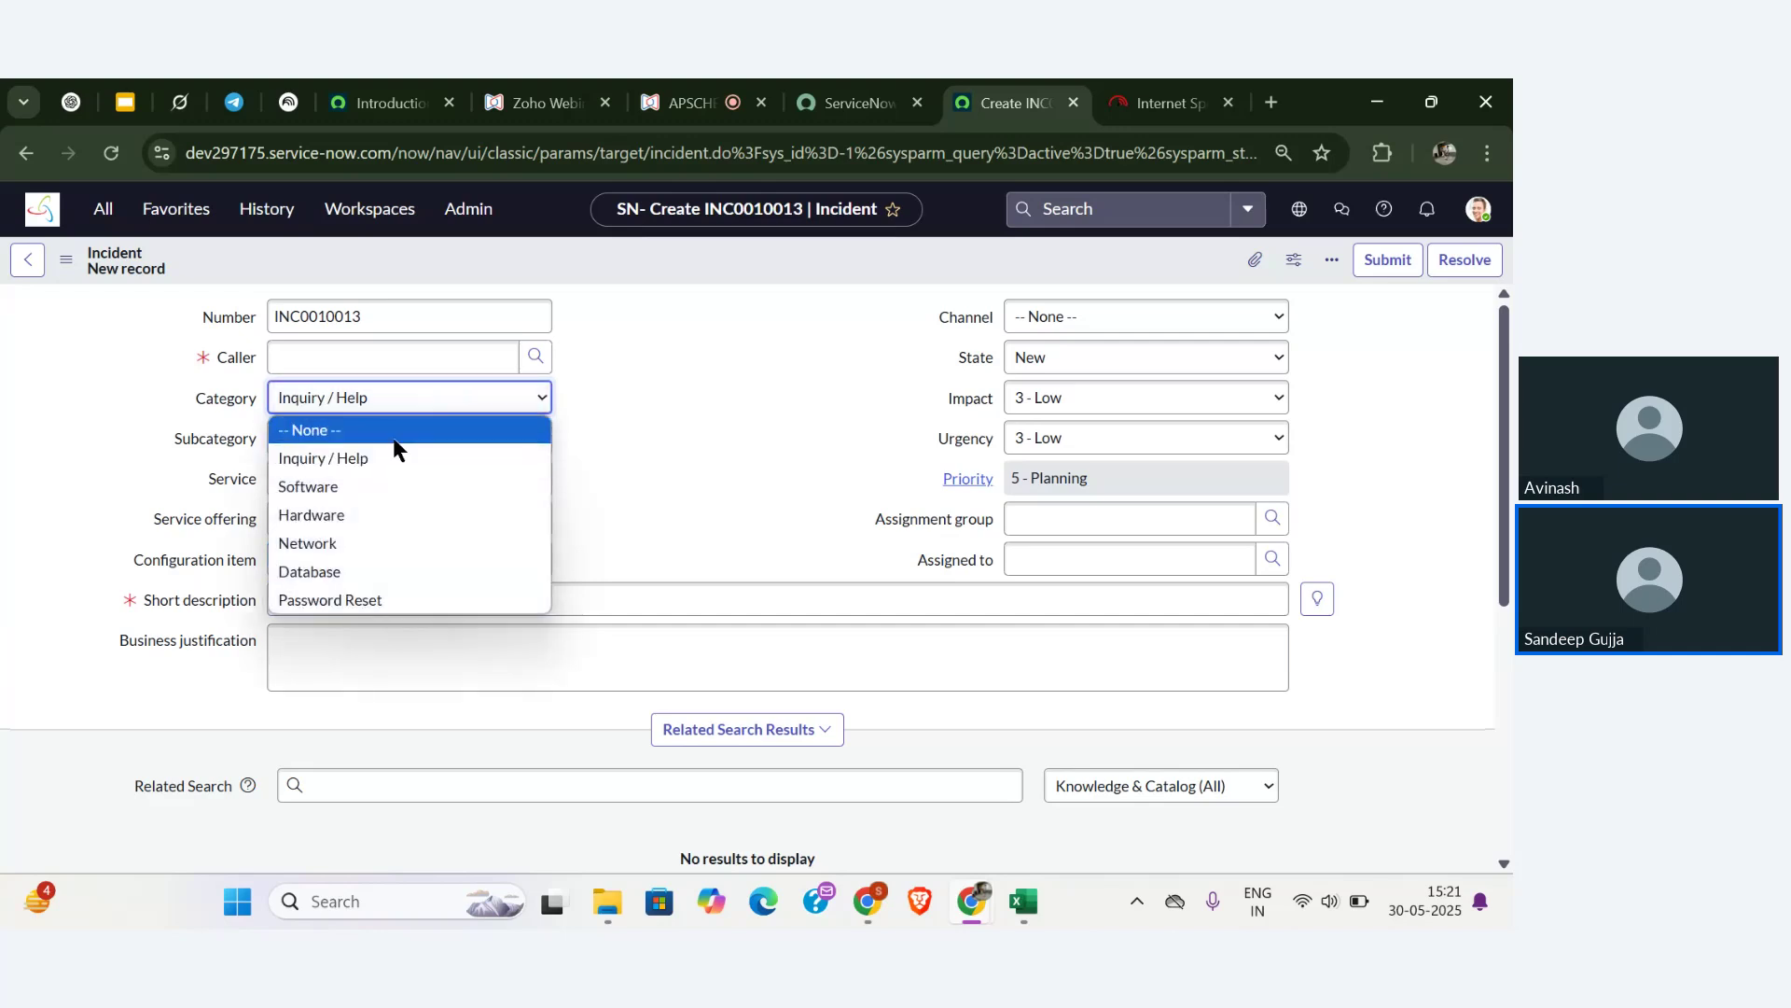
pyautogui.click(399, 486)
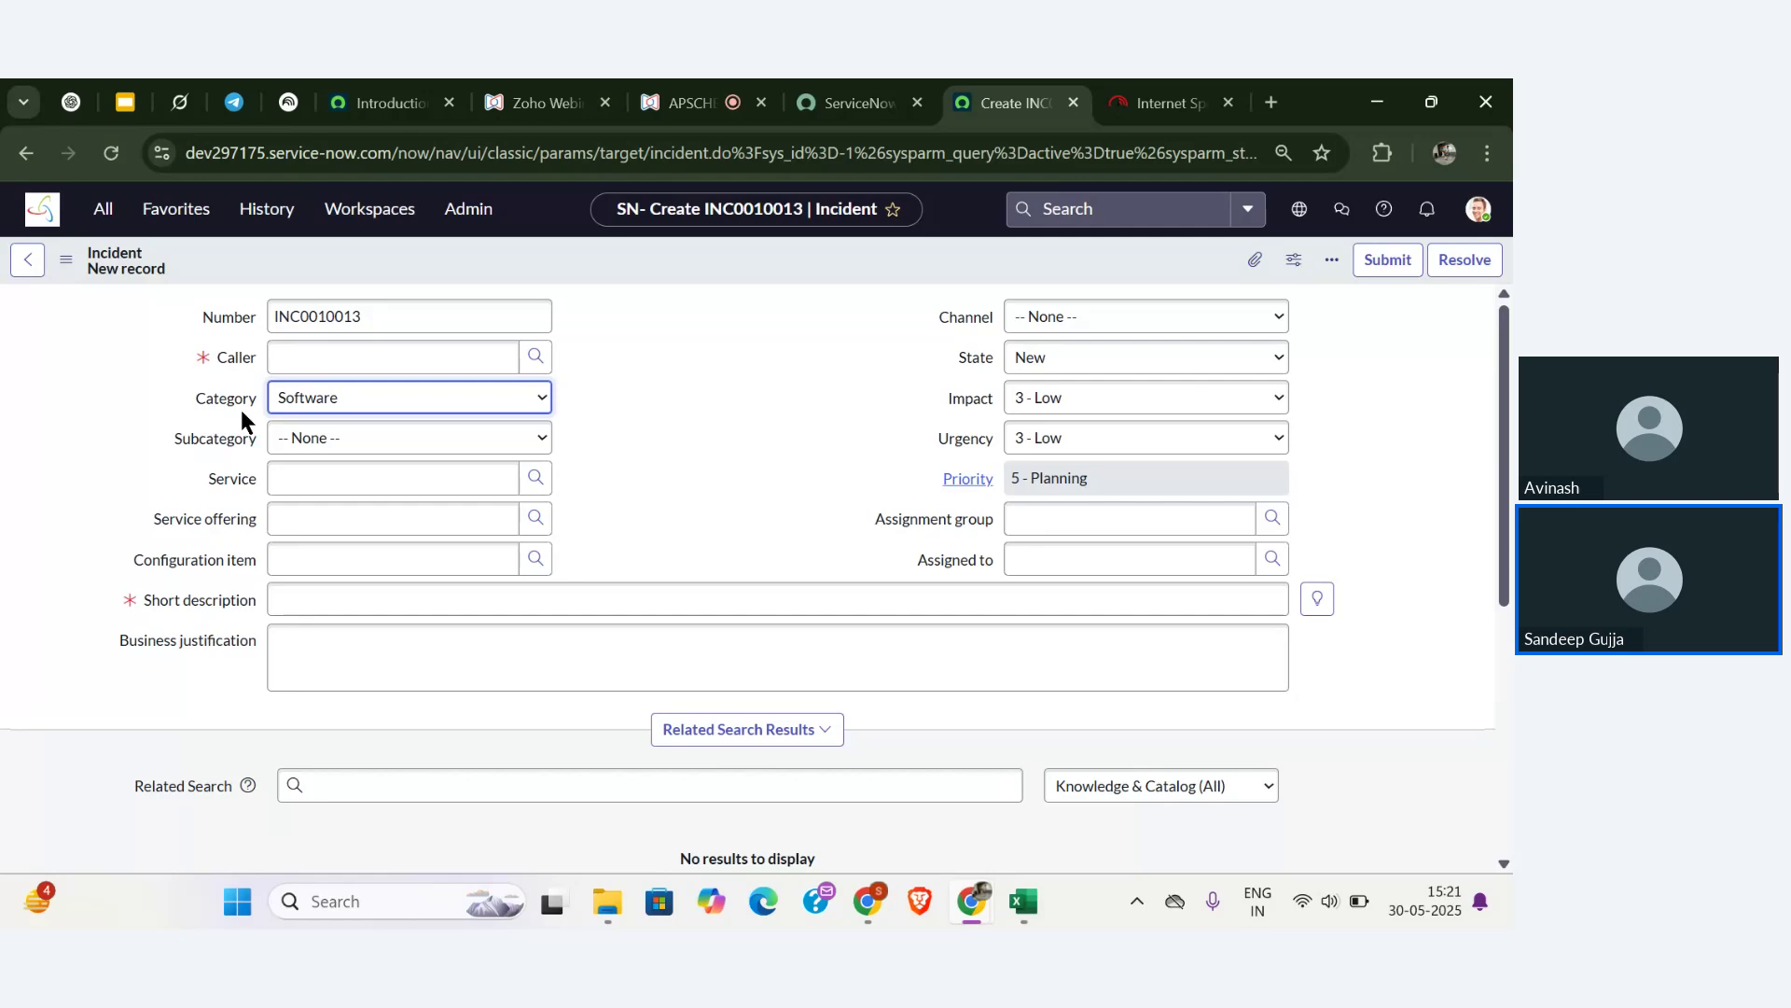
pyautogui.click(308, 440)
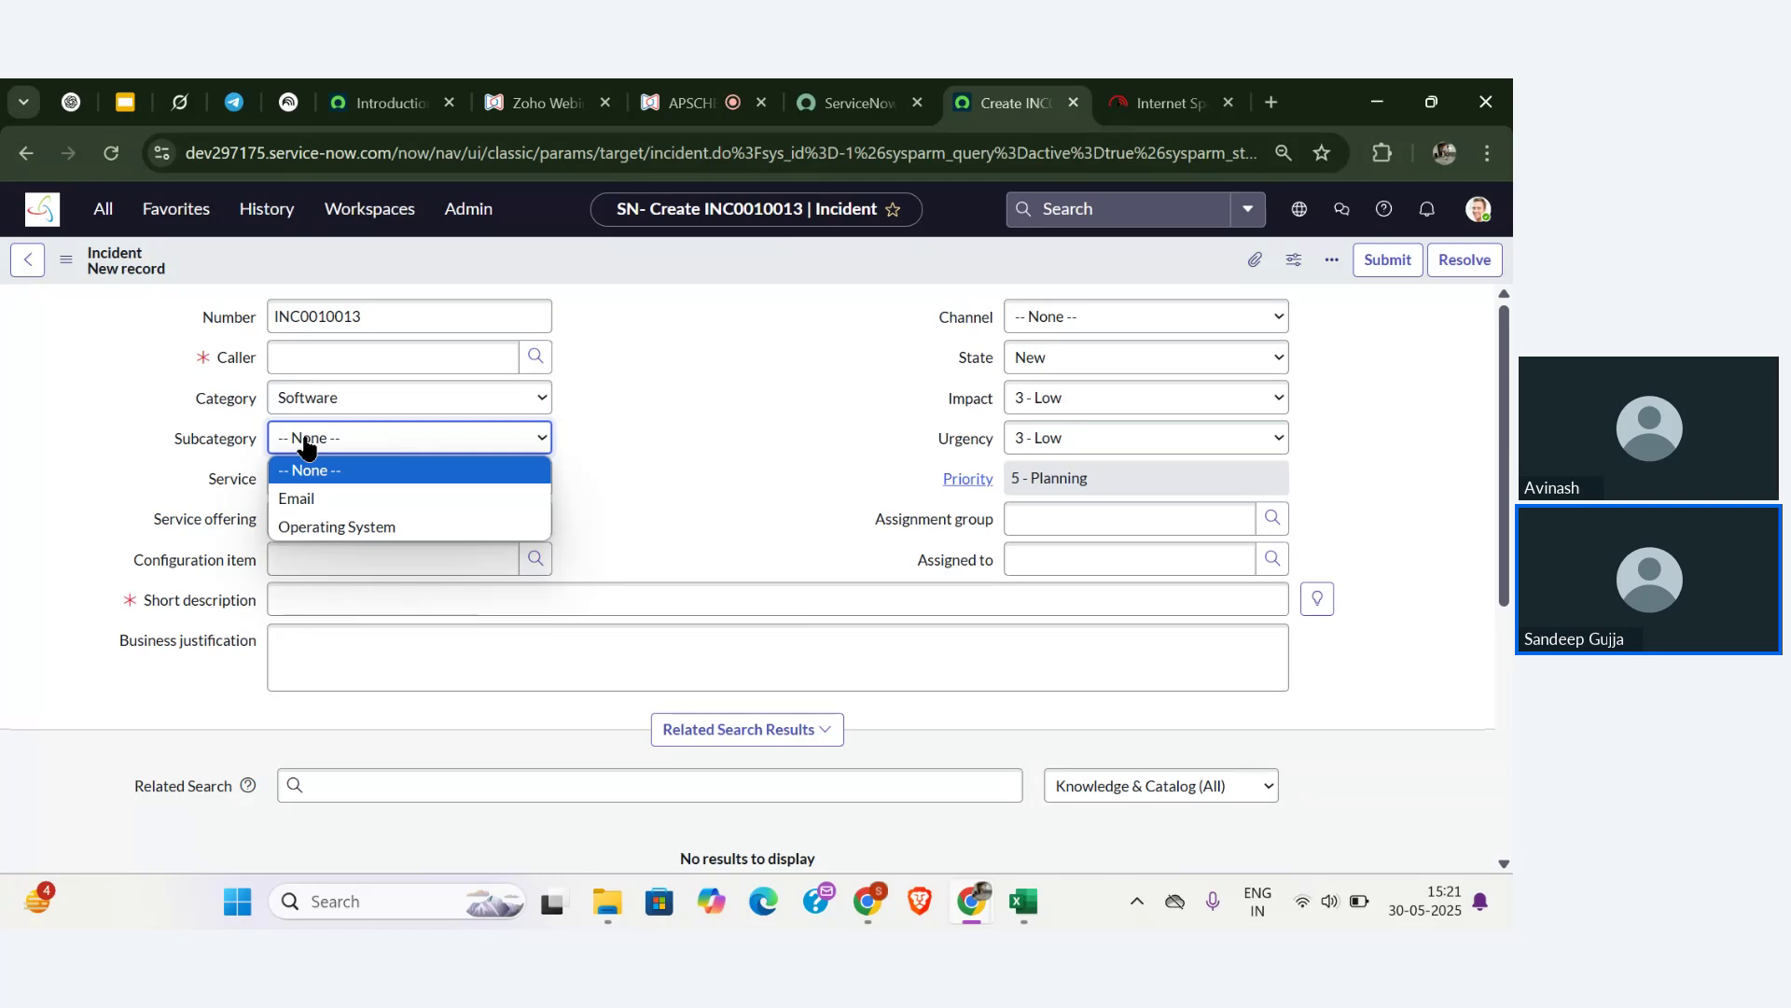
pyautogui.click(376, 396)
# - Change the category to Hardware, review its subcategories, then go back to the Zoho Webinar tab
pyautogui.click(376, 395)
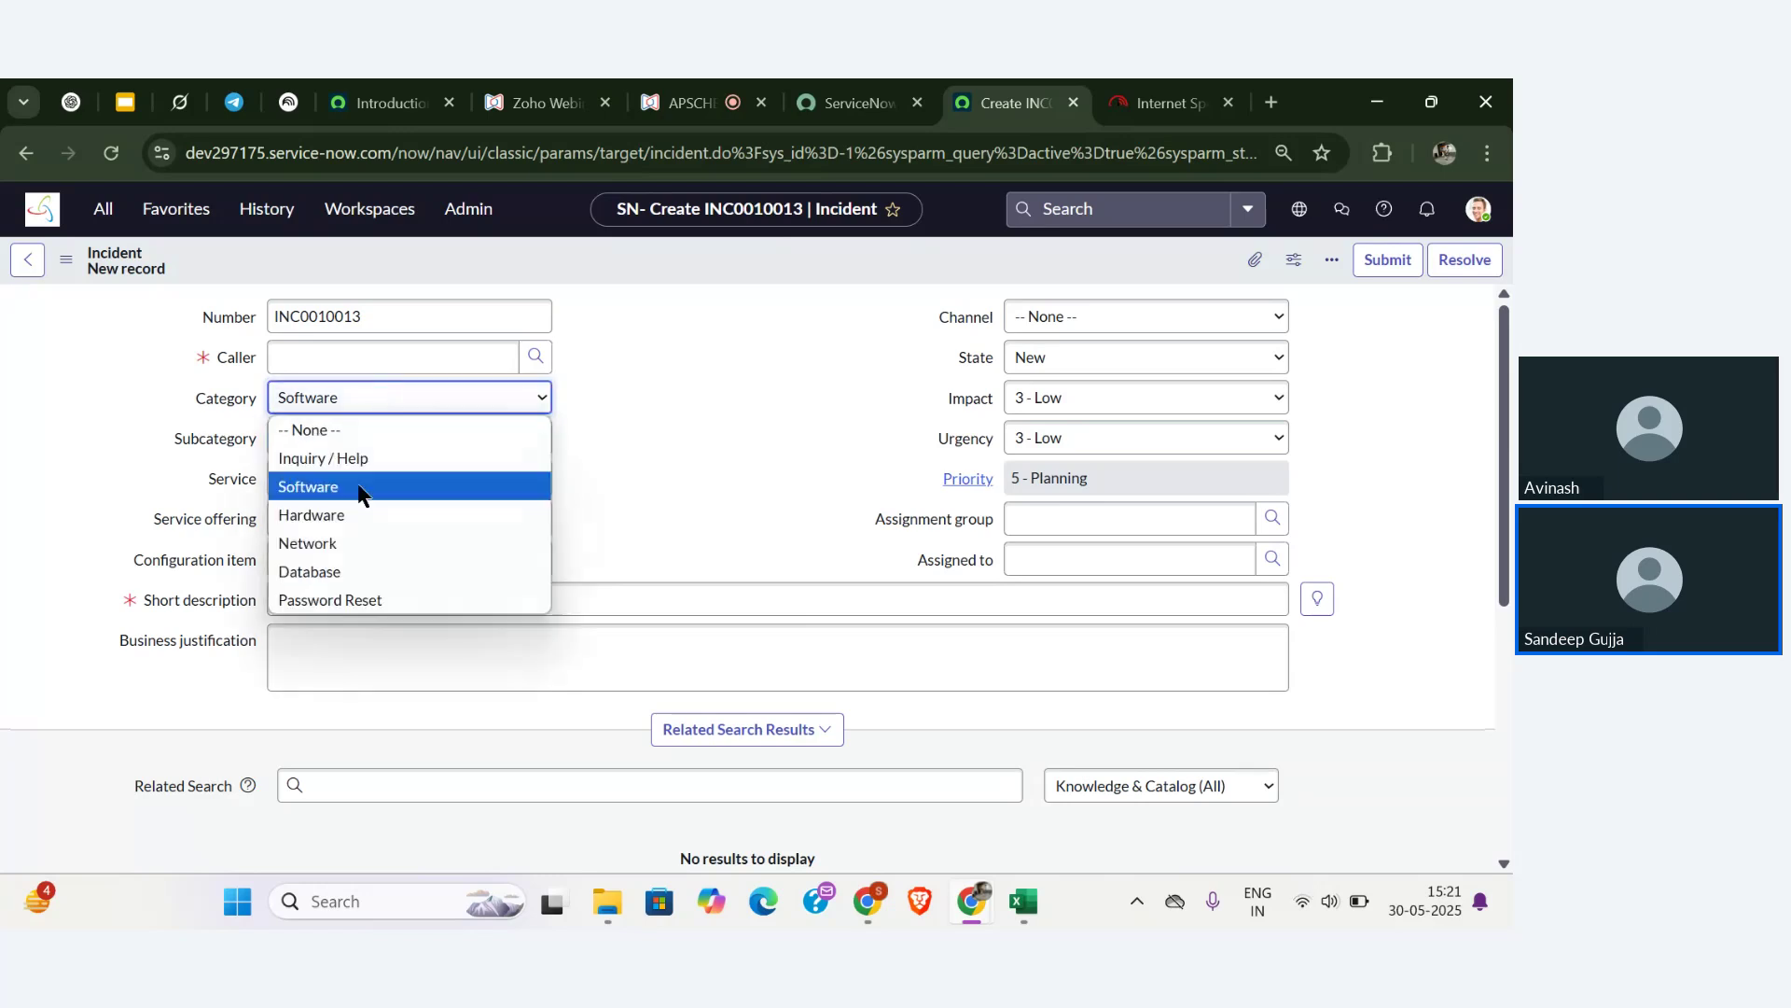
pyautogui.click(356, 514)
pyautogui.click(395, 442)
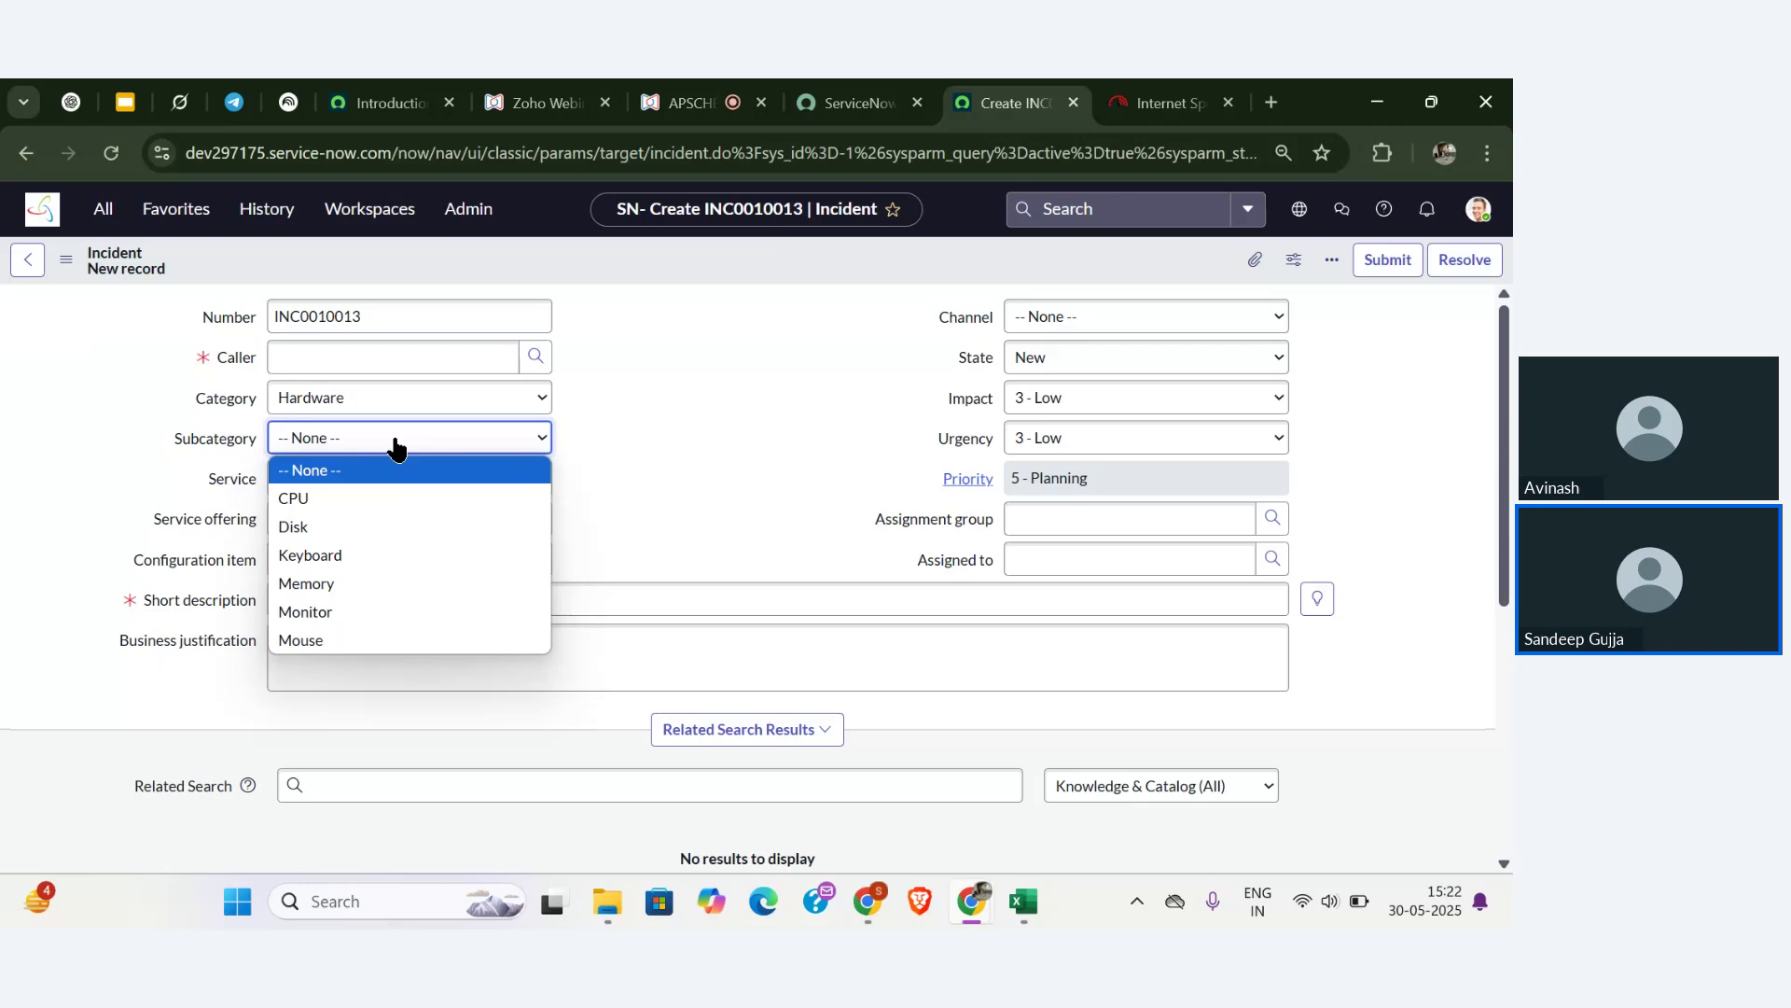
pyautogui.click(691, 102)
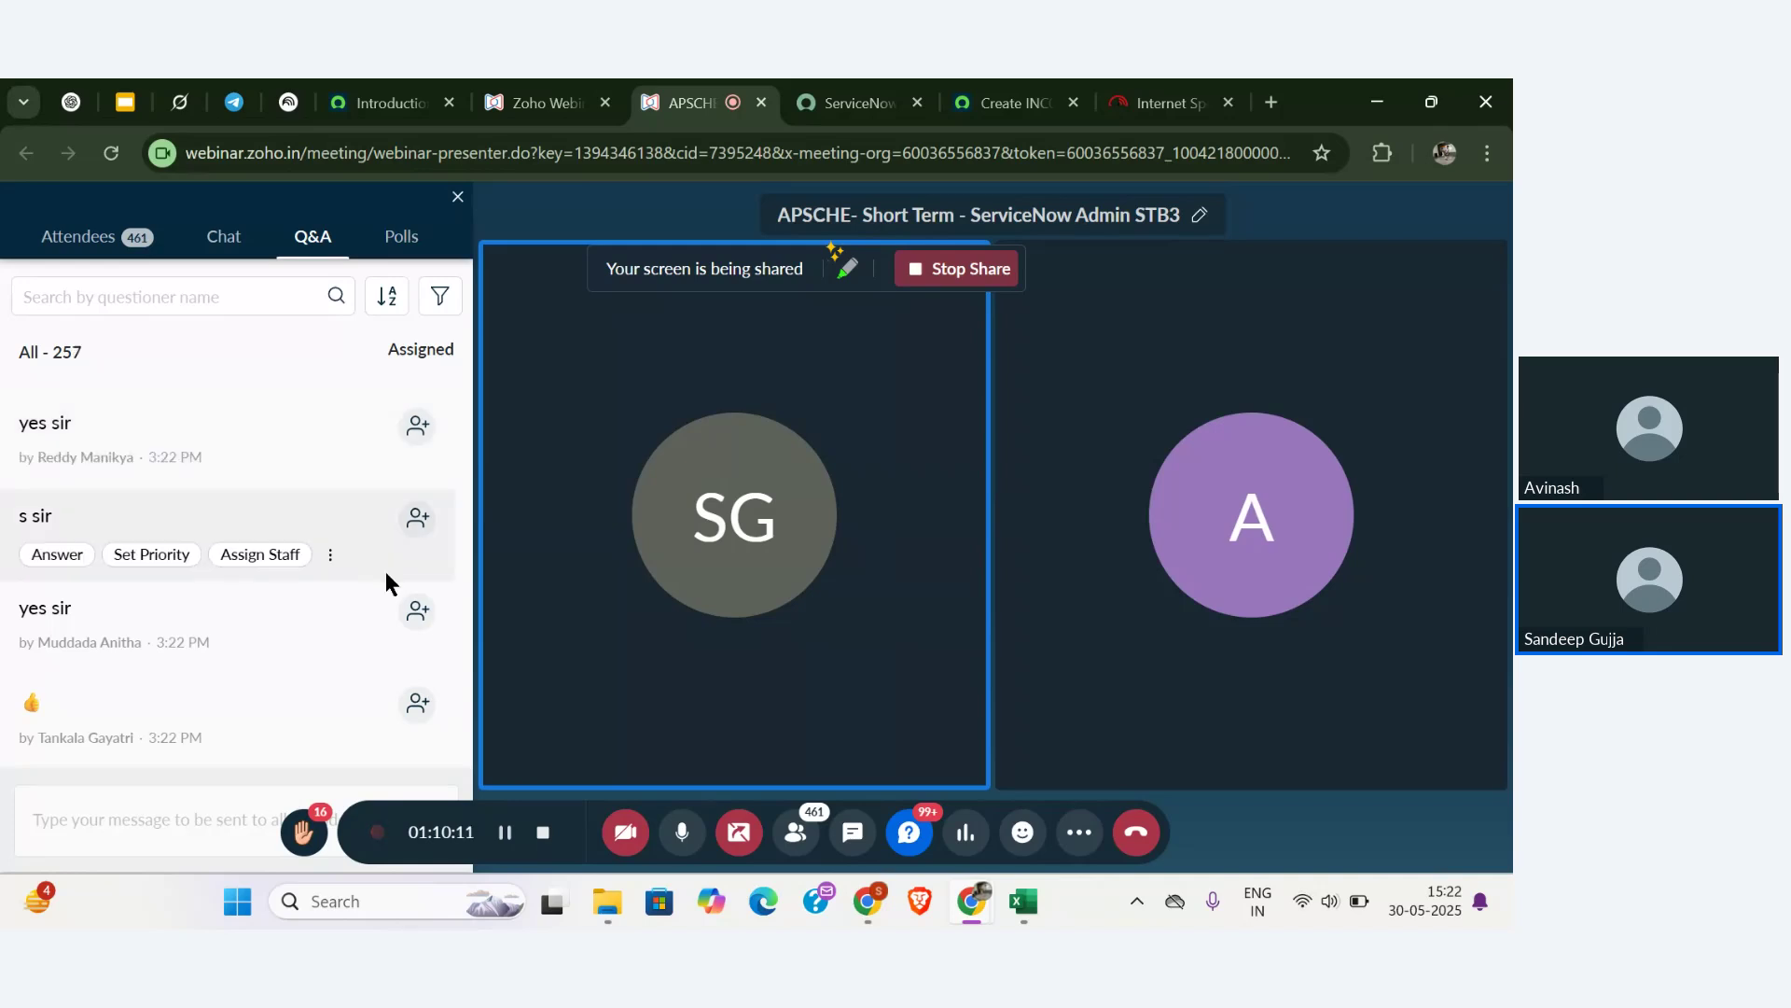
pyautogui.scroll(2, 385, 571)
pyautogui.scroll(-6, 384, 571)
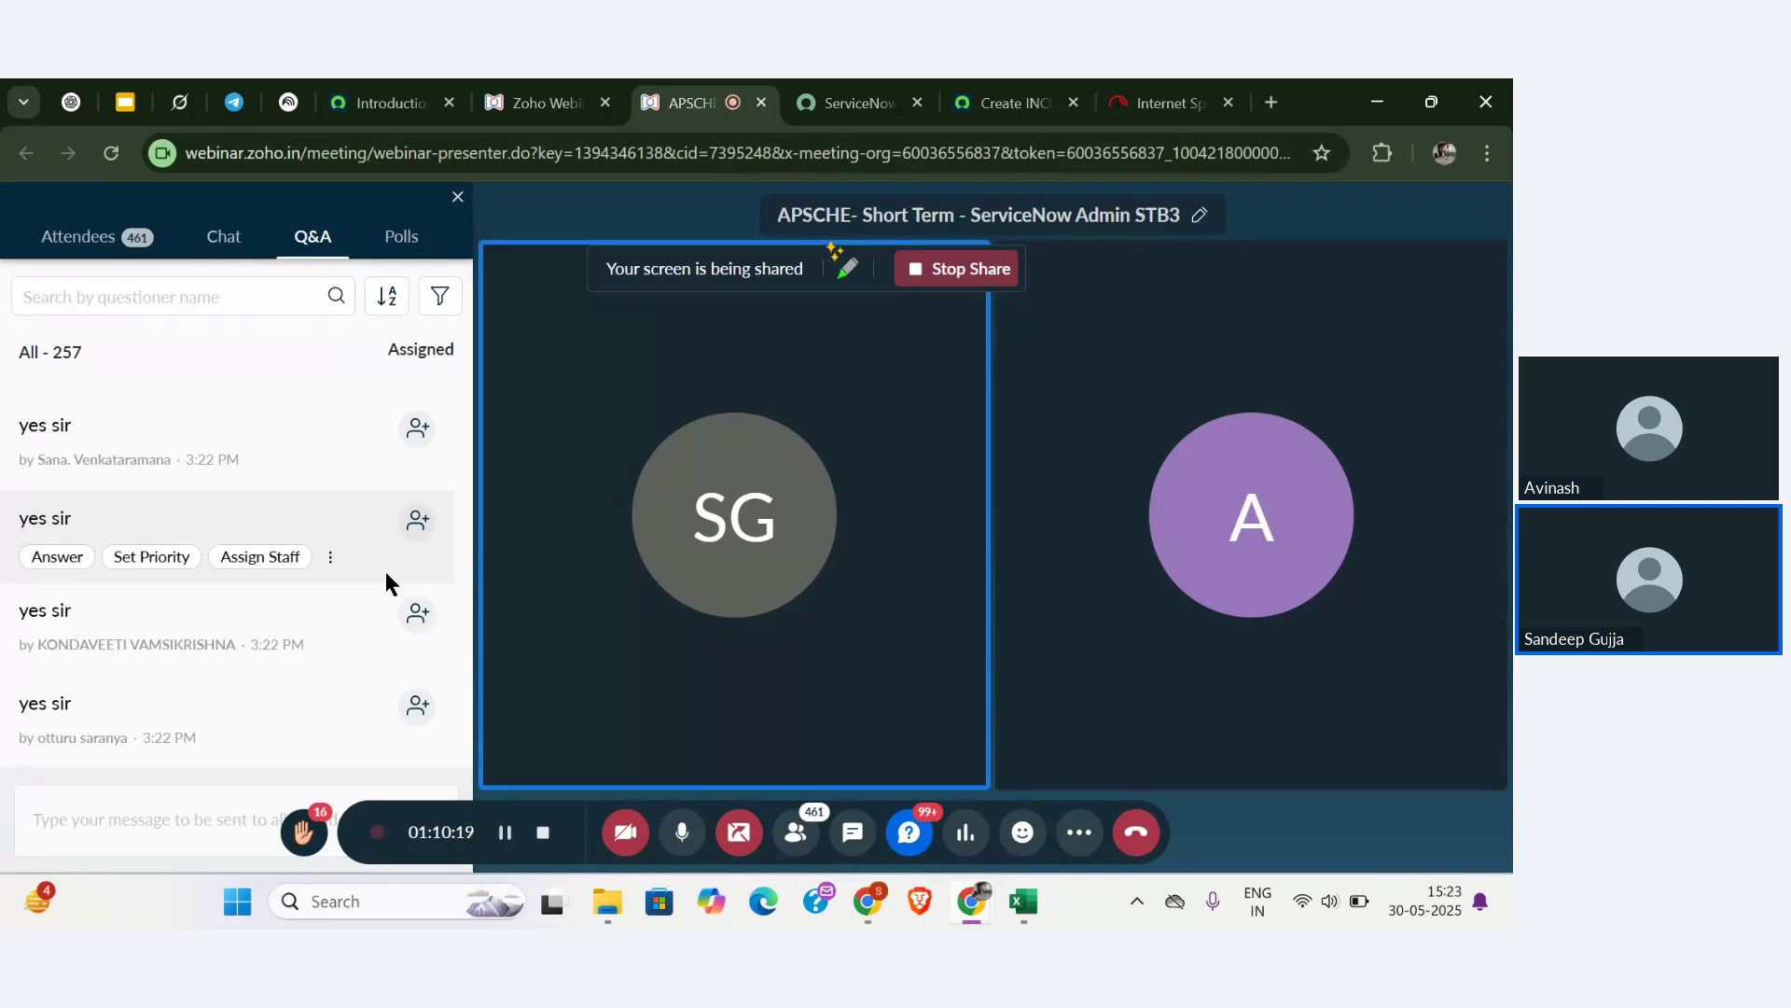
pyautogui.click(680, 837)
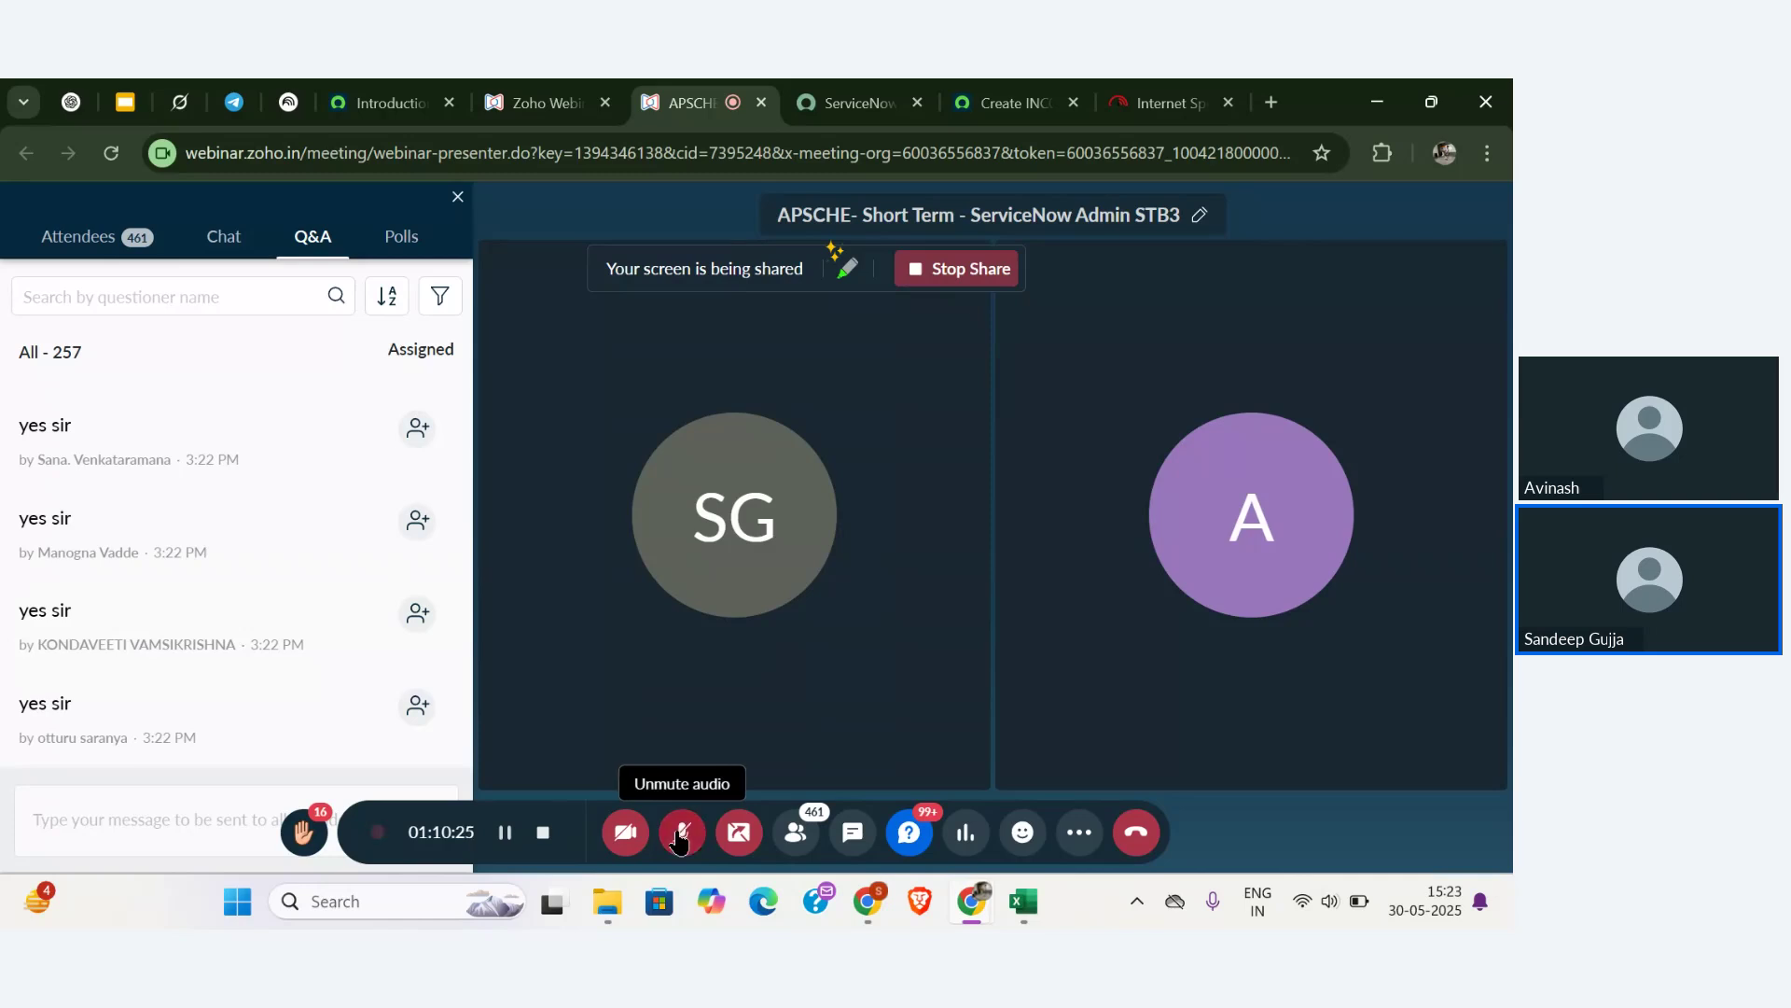
pyautogui.click(680, 837)
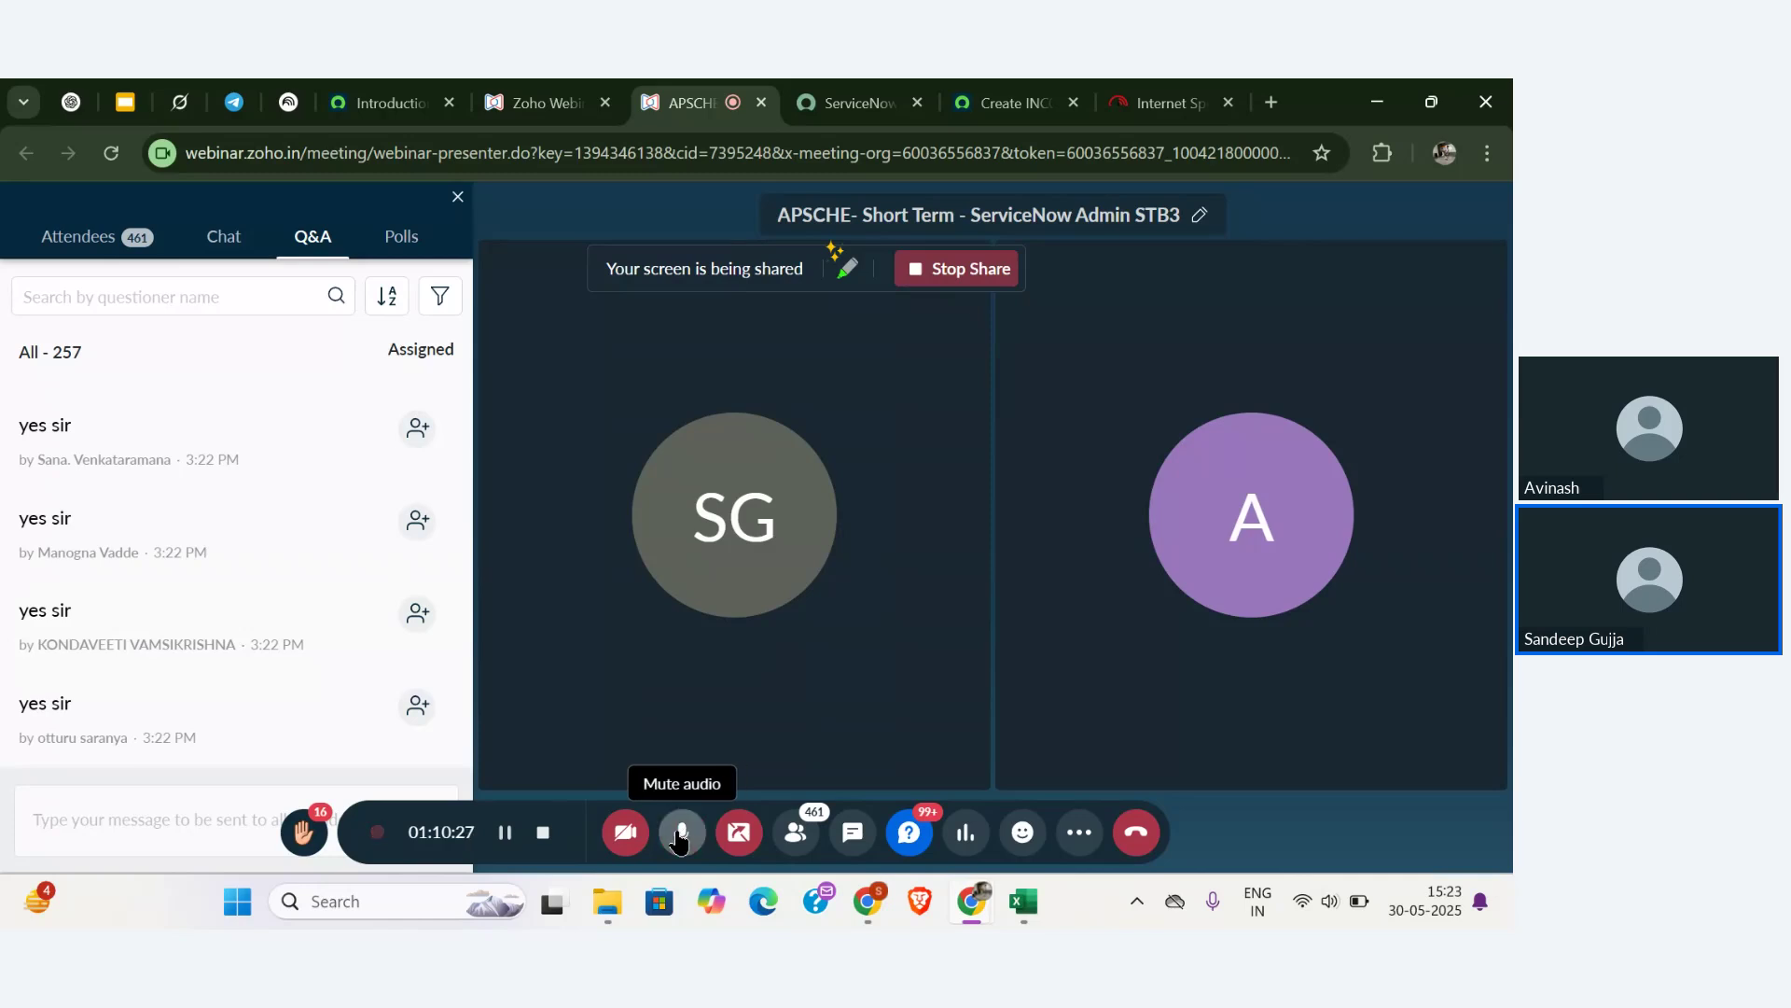
pyautogui.moveTo(276, 619)
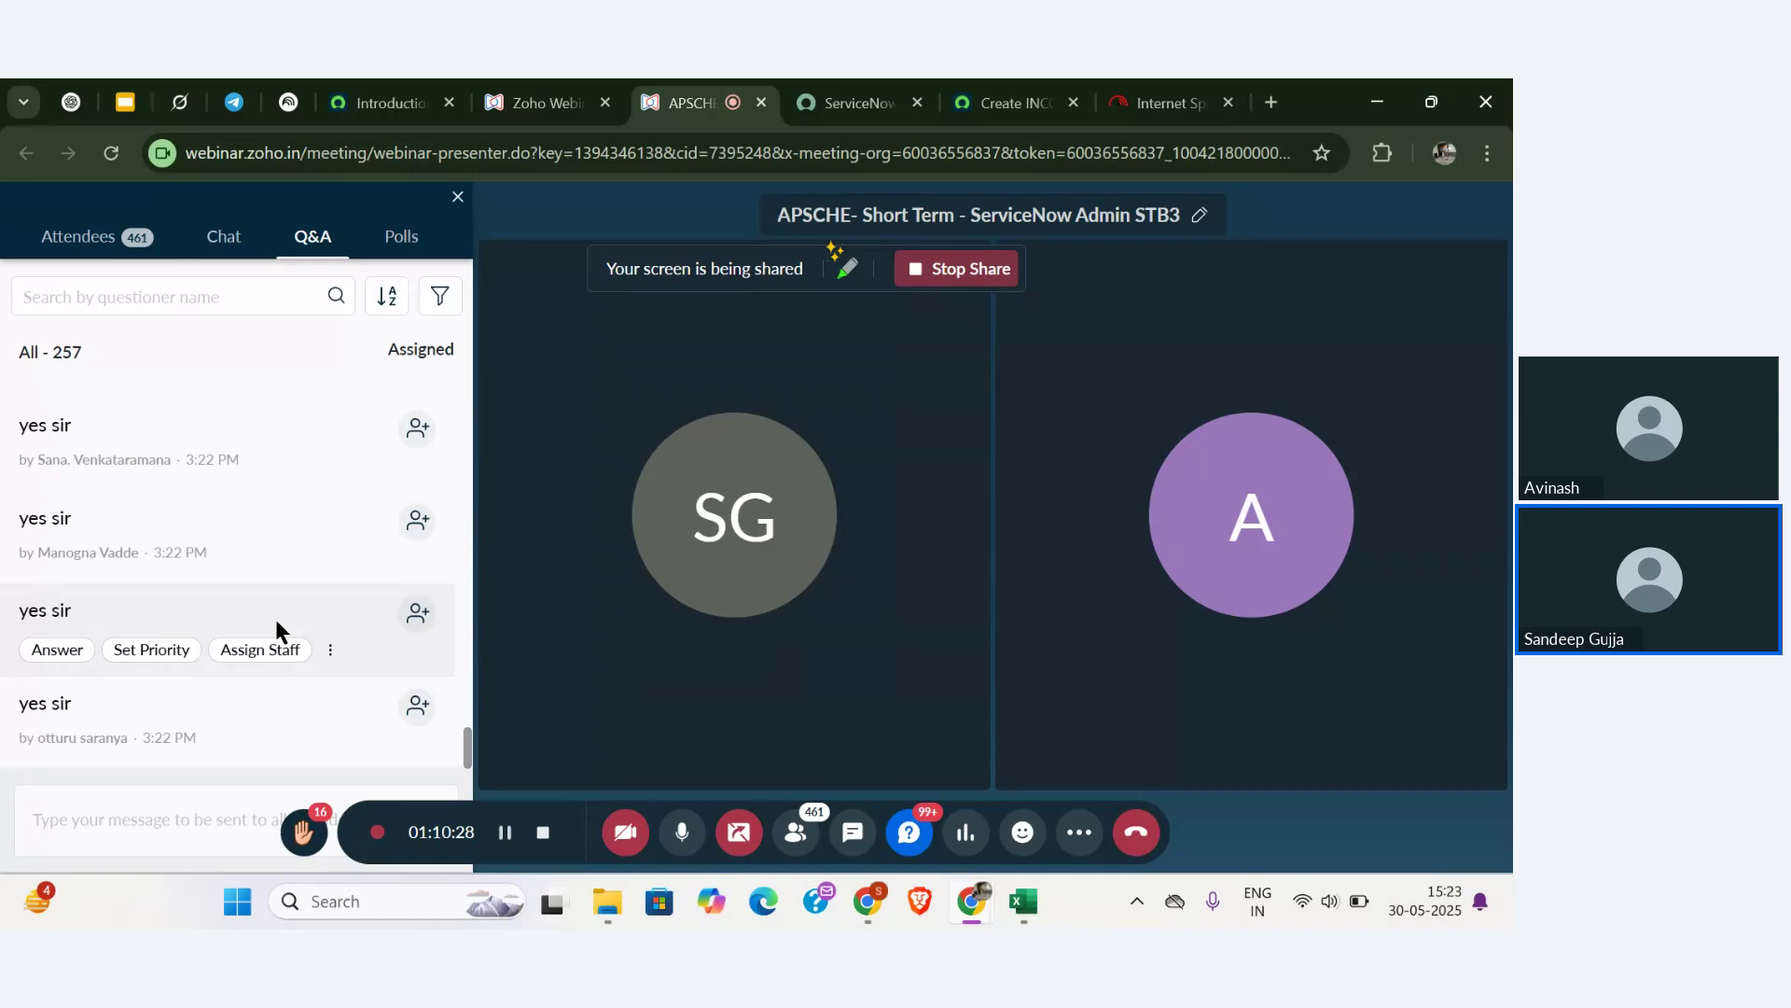
pyautogui.click(680, 836)
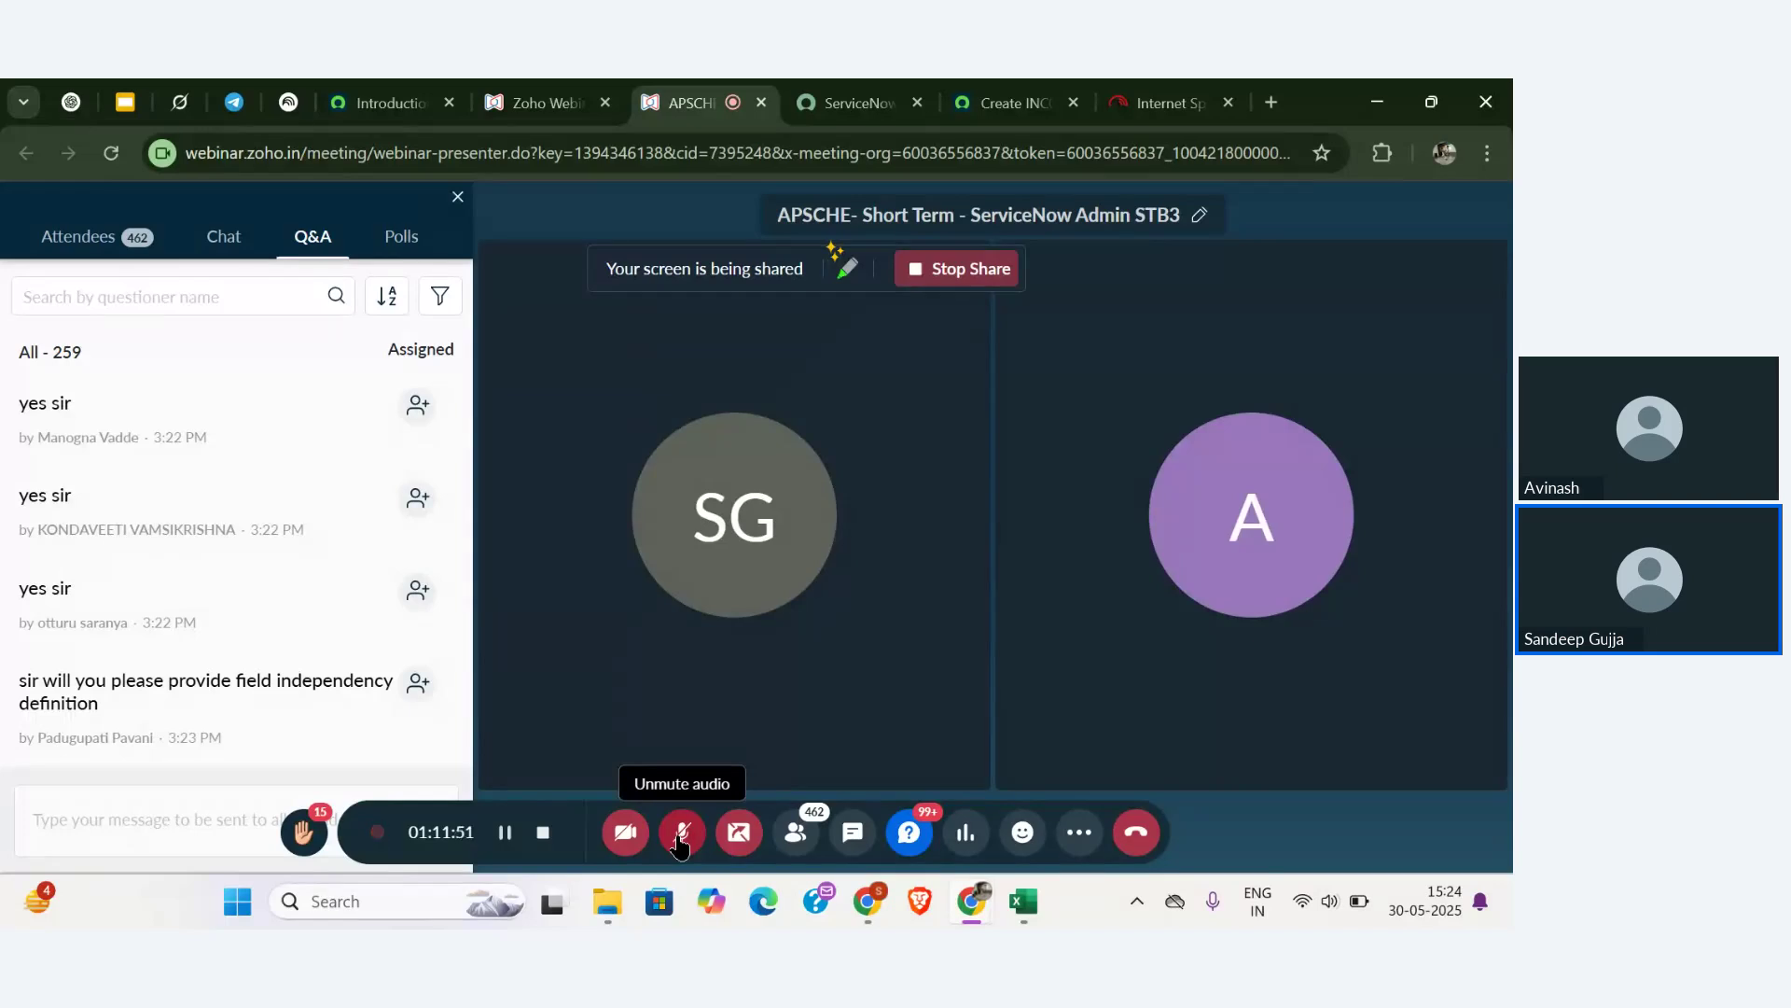
pyautogui.click(679, 839)
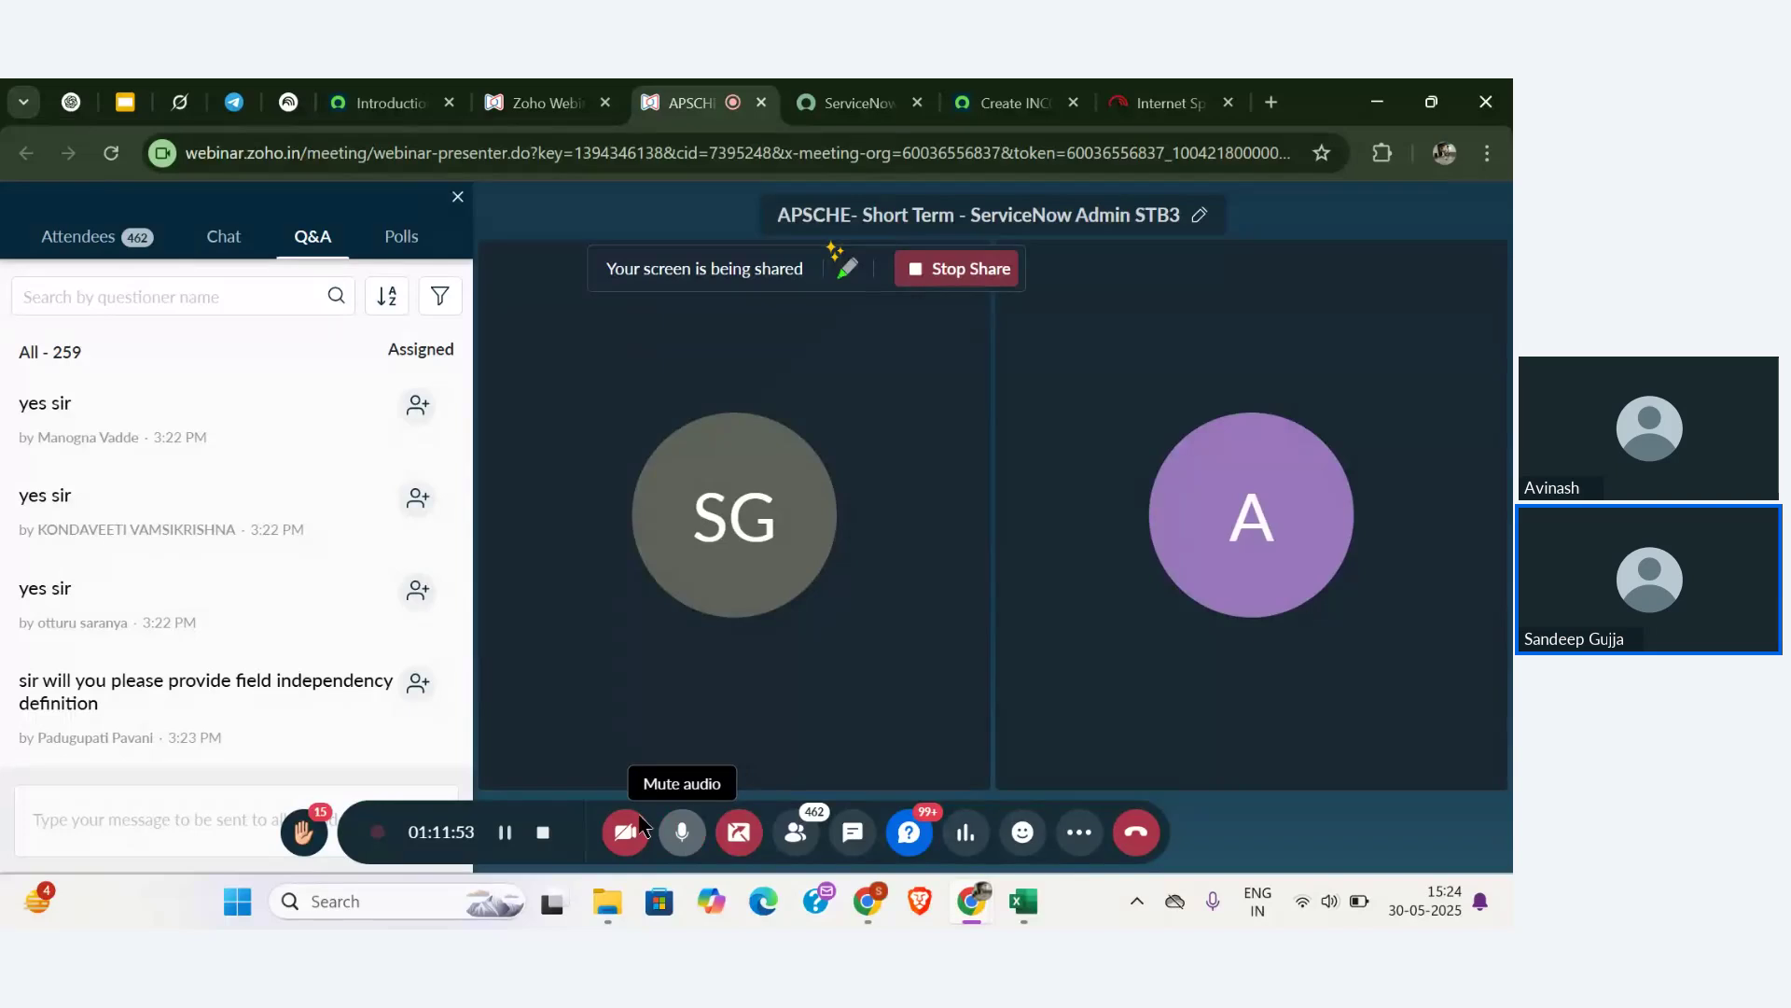
pyautogui.scroll(-1, 291, 616)
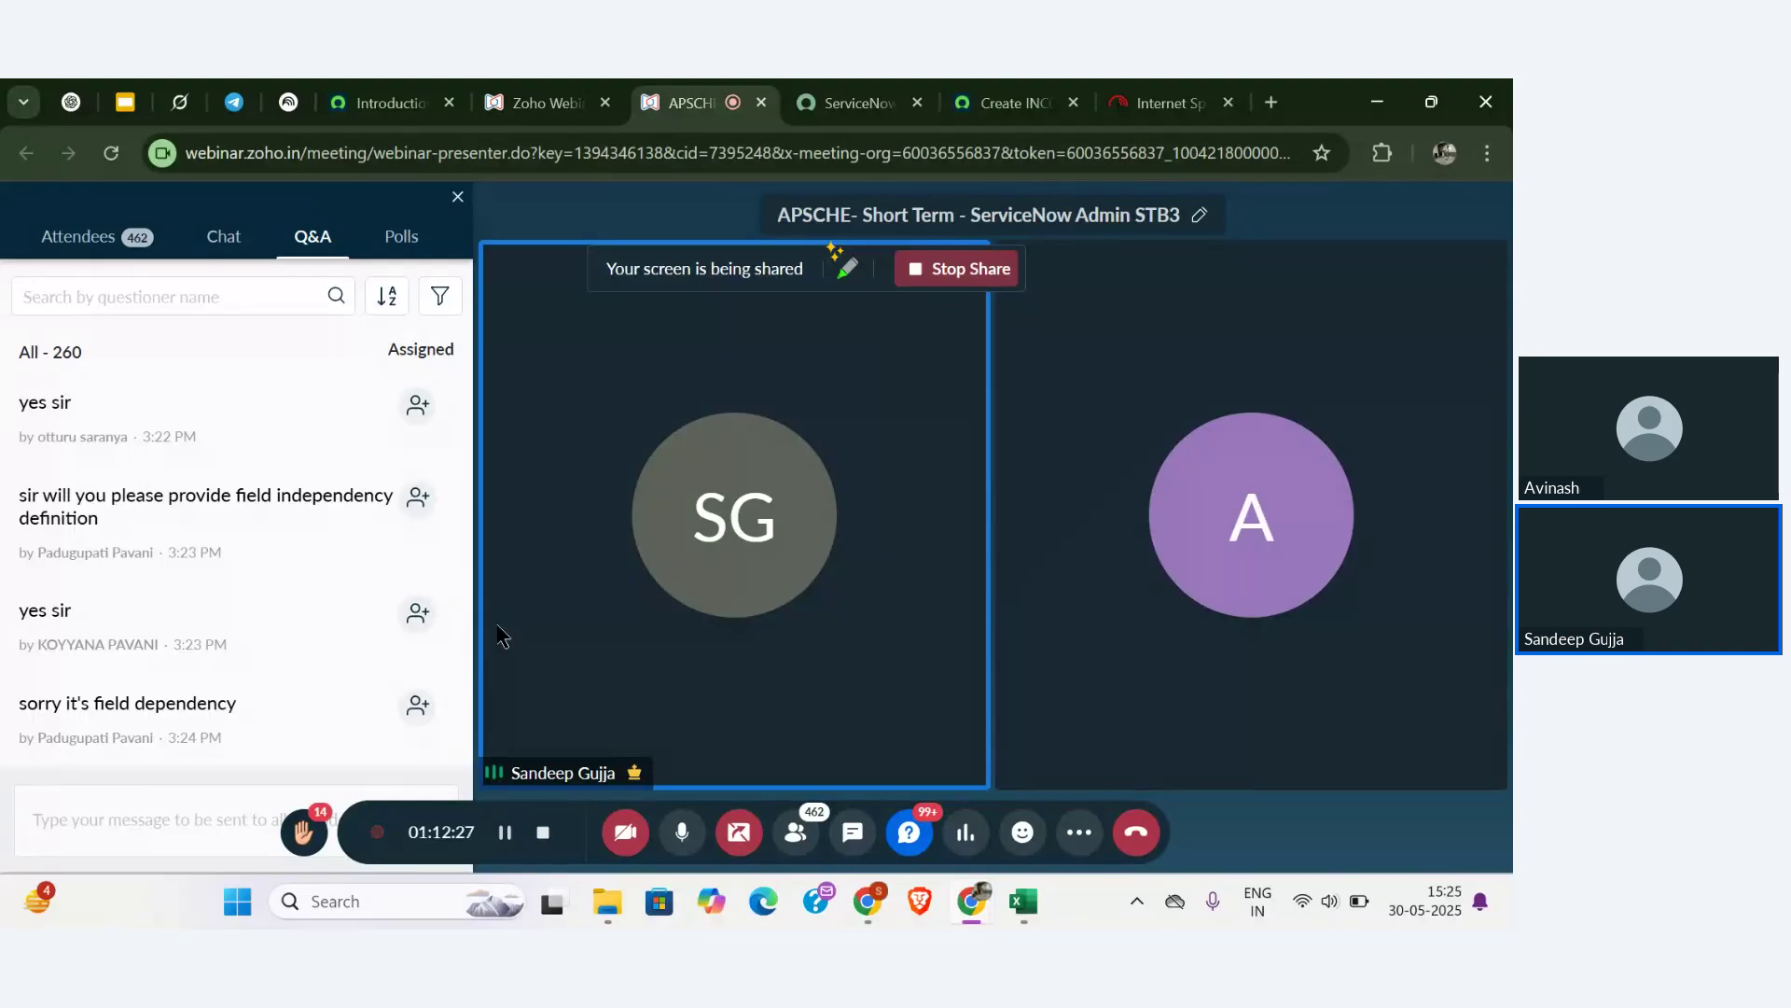
pyautogui.moveTo(305, 562)
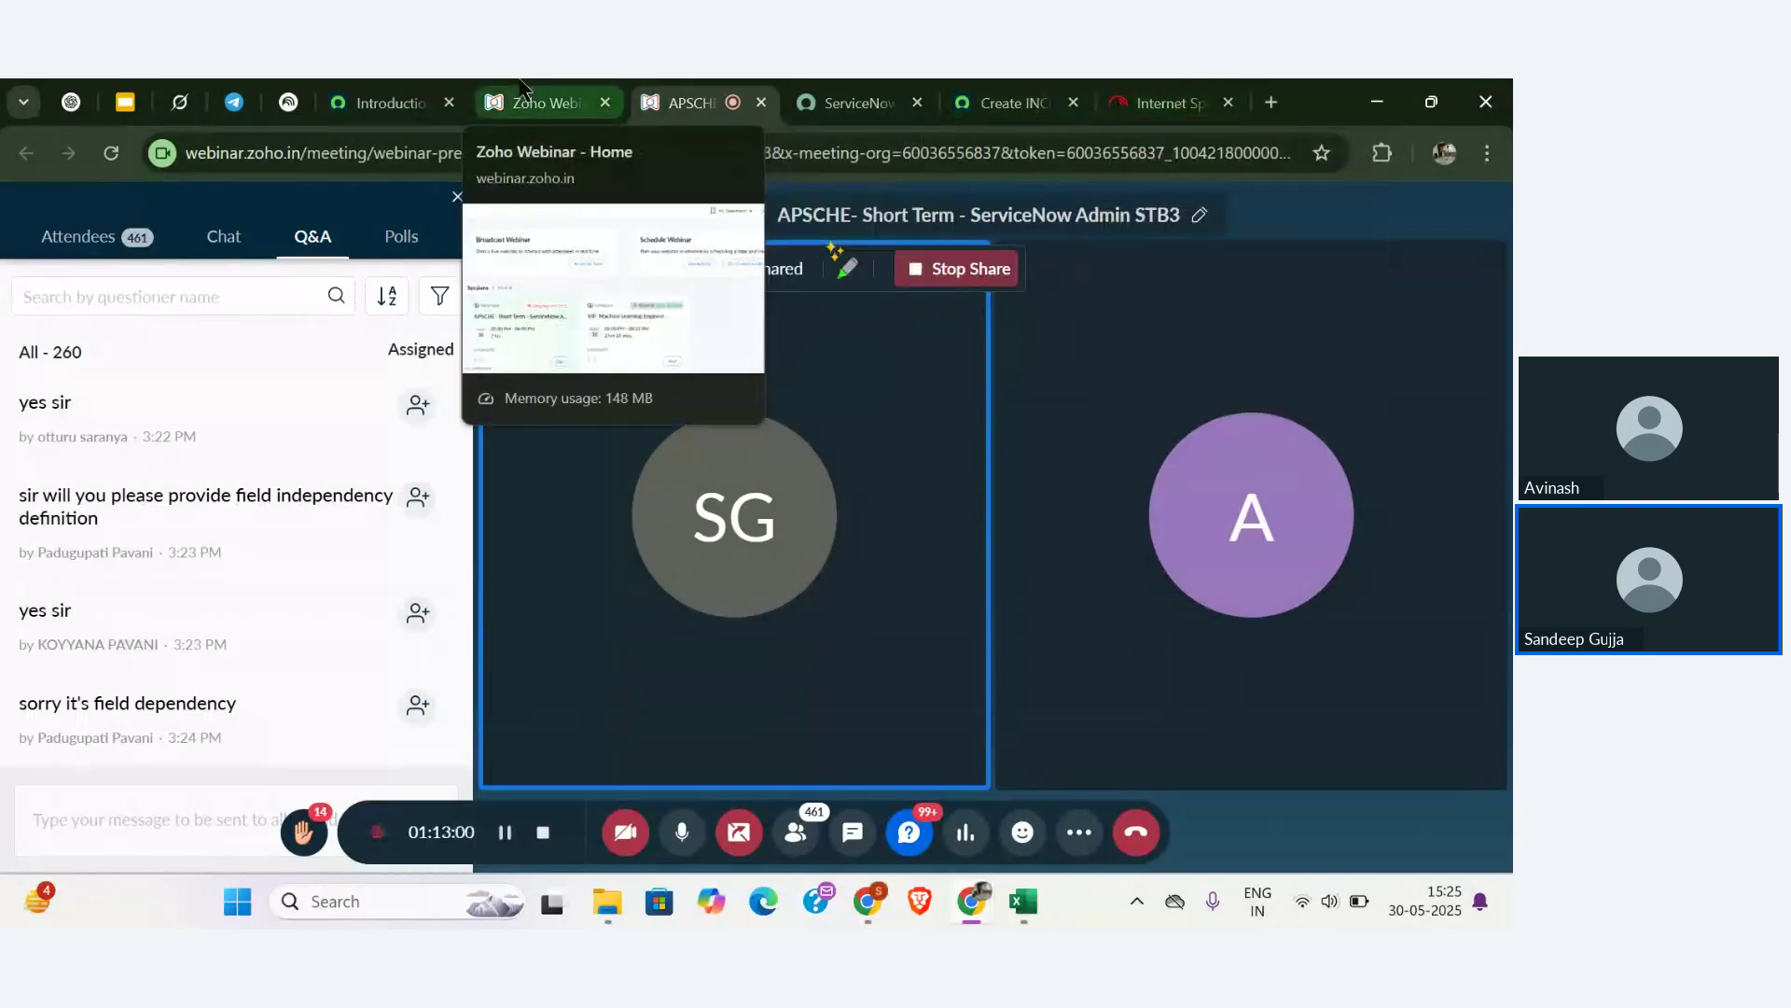
pyautogui.scroll(1, 275, 455)
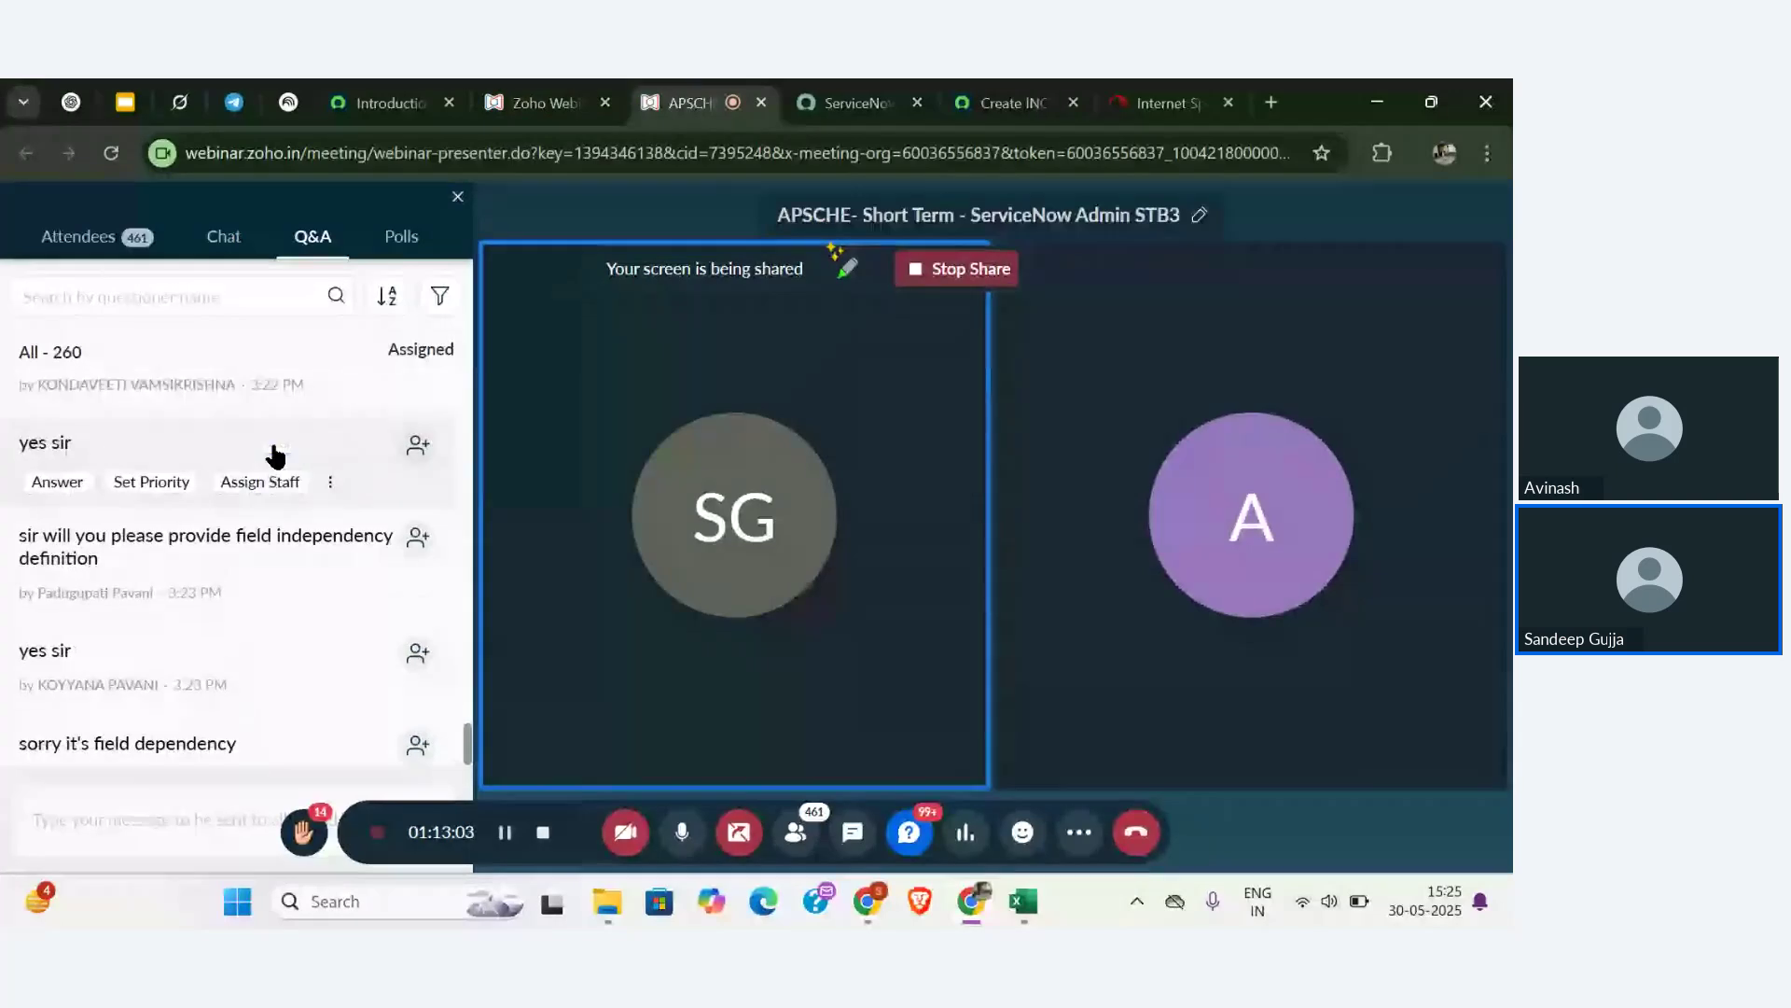
pyautogui.scroll(-1, 275, 455)
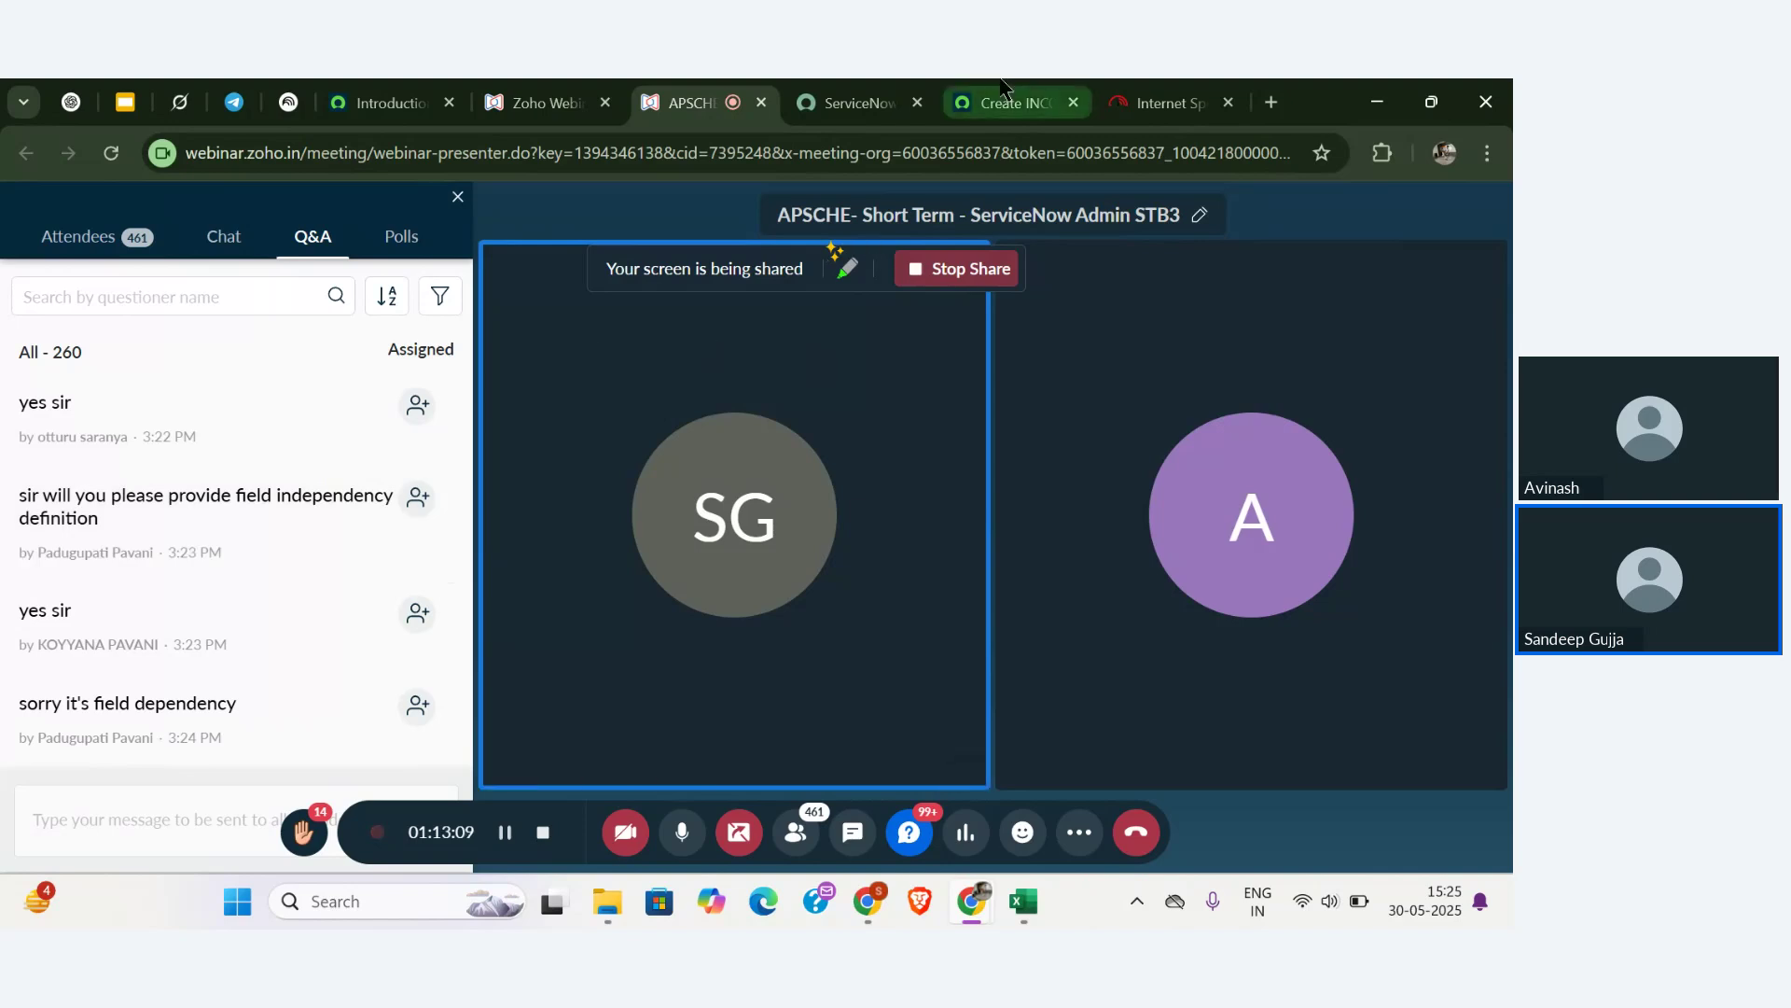
pyautogui.moveTo(1001, 89)
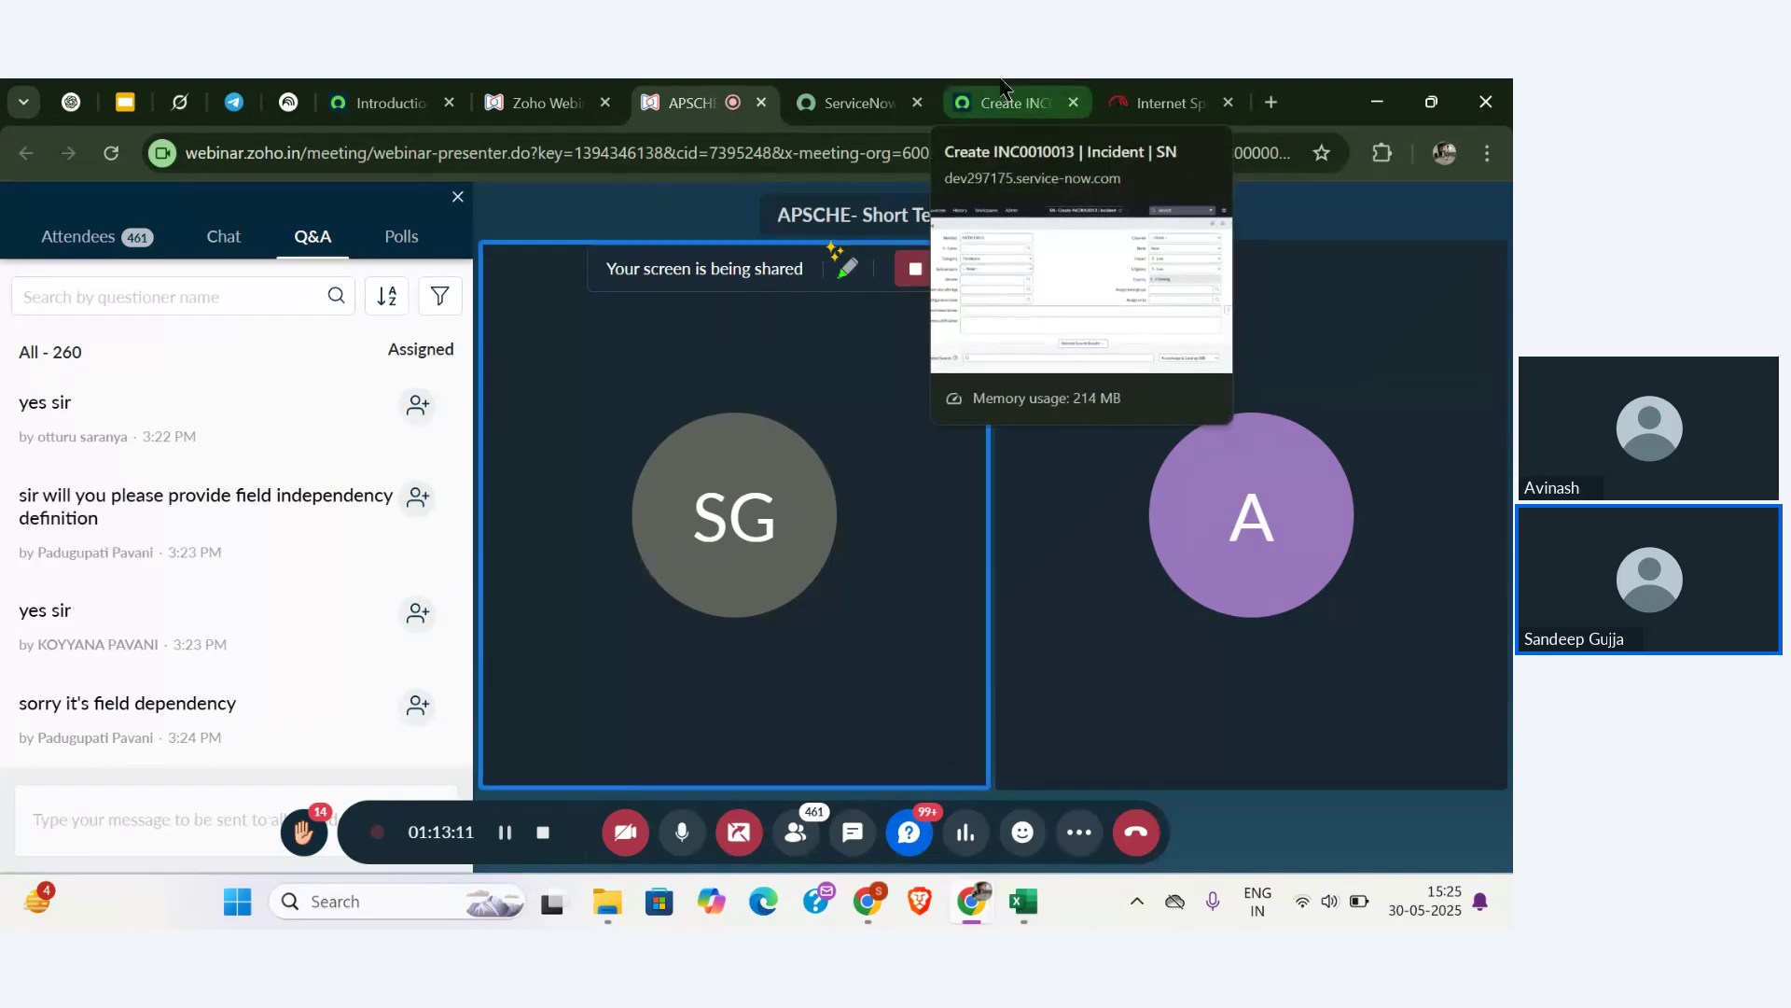
# - Discard the unsaved incident and leave it for the home page
pyautogui.click(1001, 93)
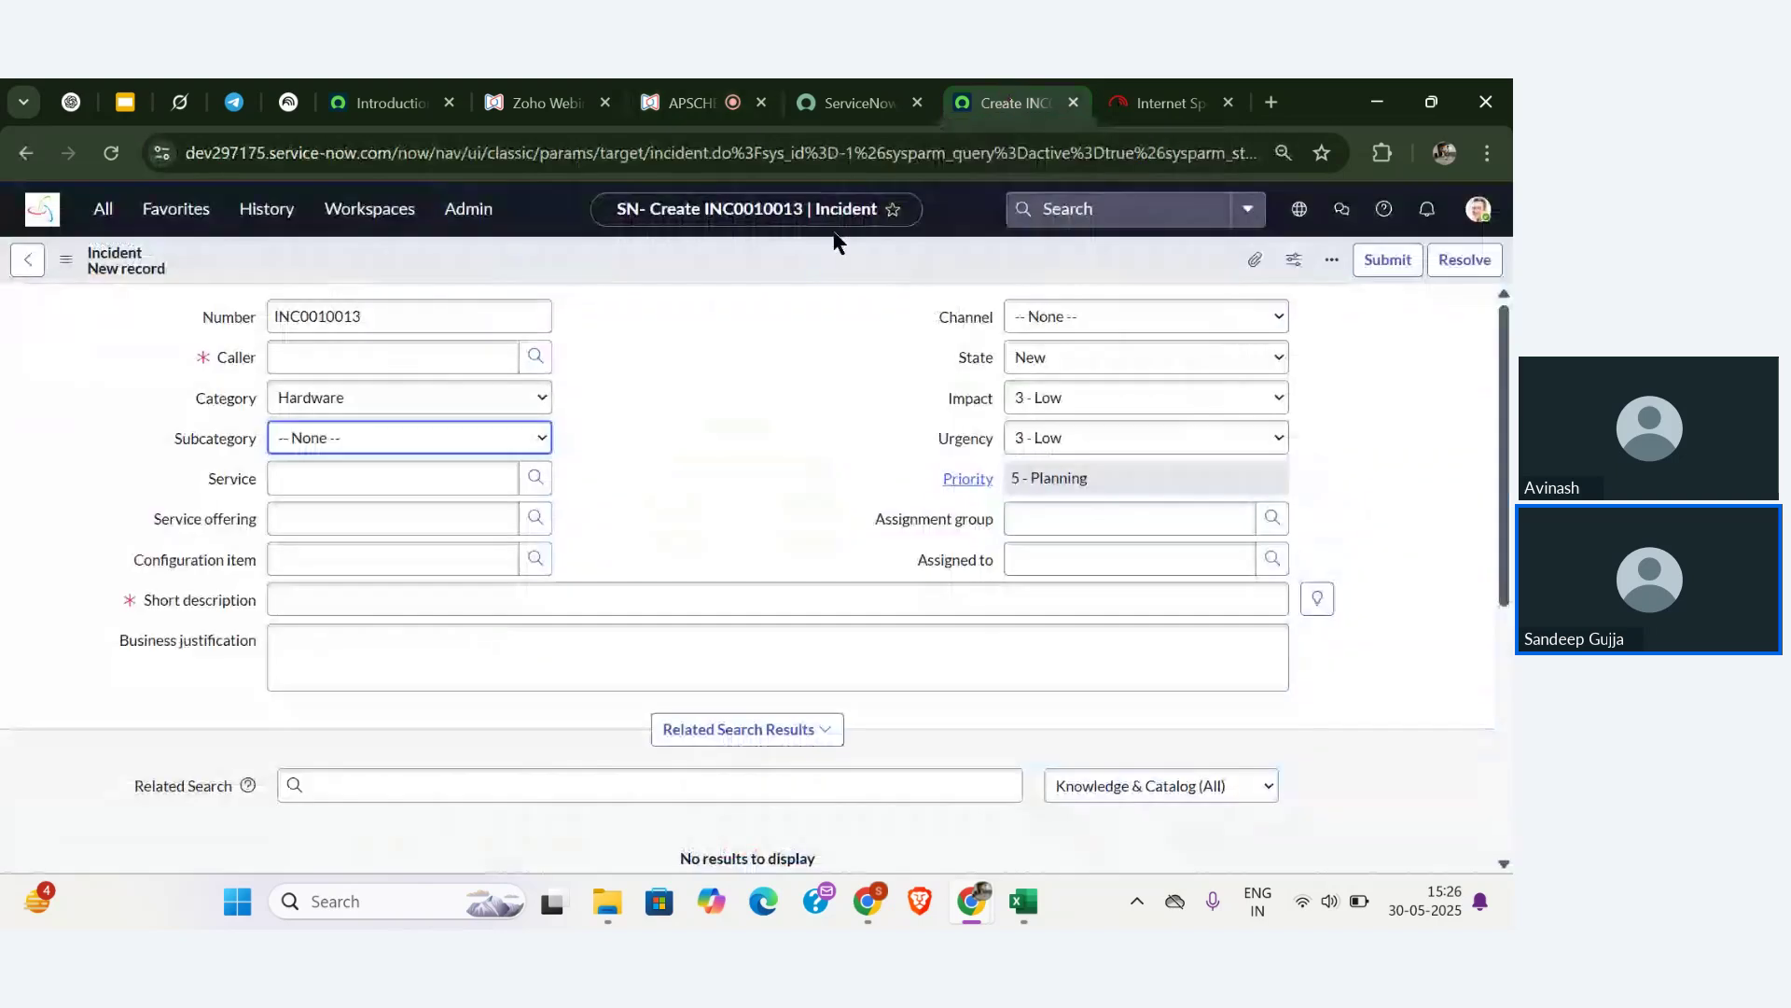
pyautogui.scroll(-3, 725, 400)
pyautogui.scroll(3, 725, 400)
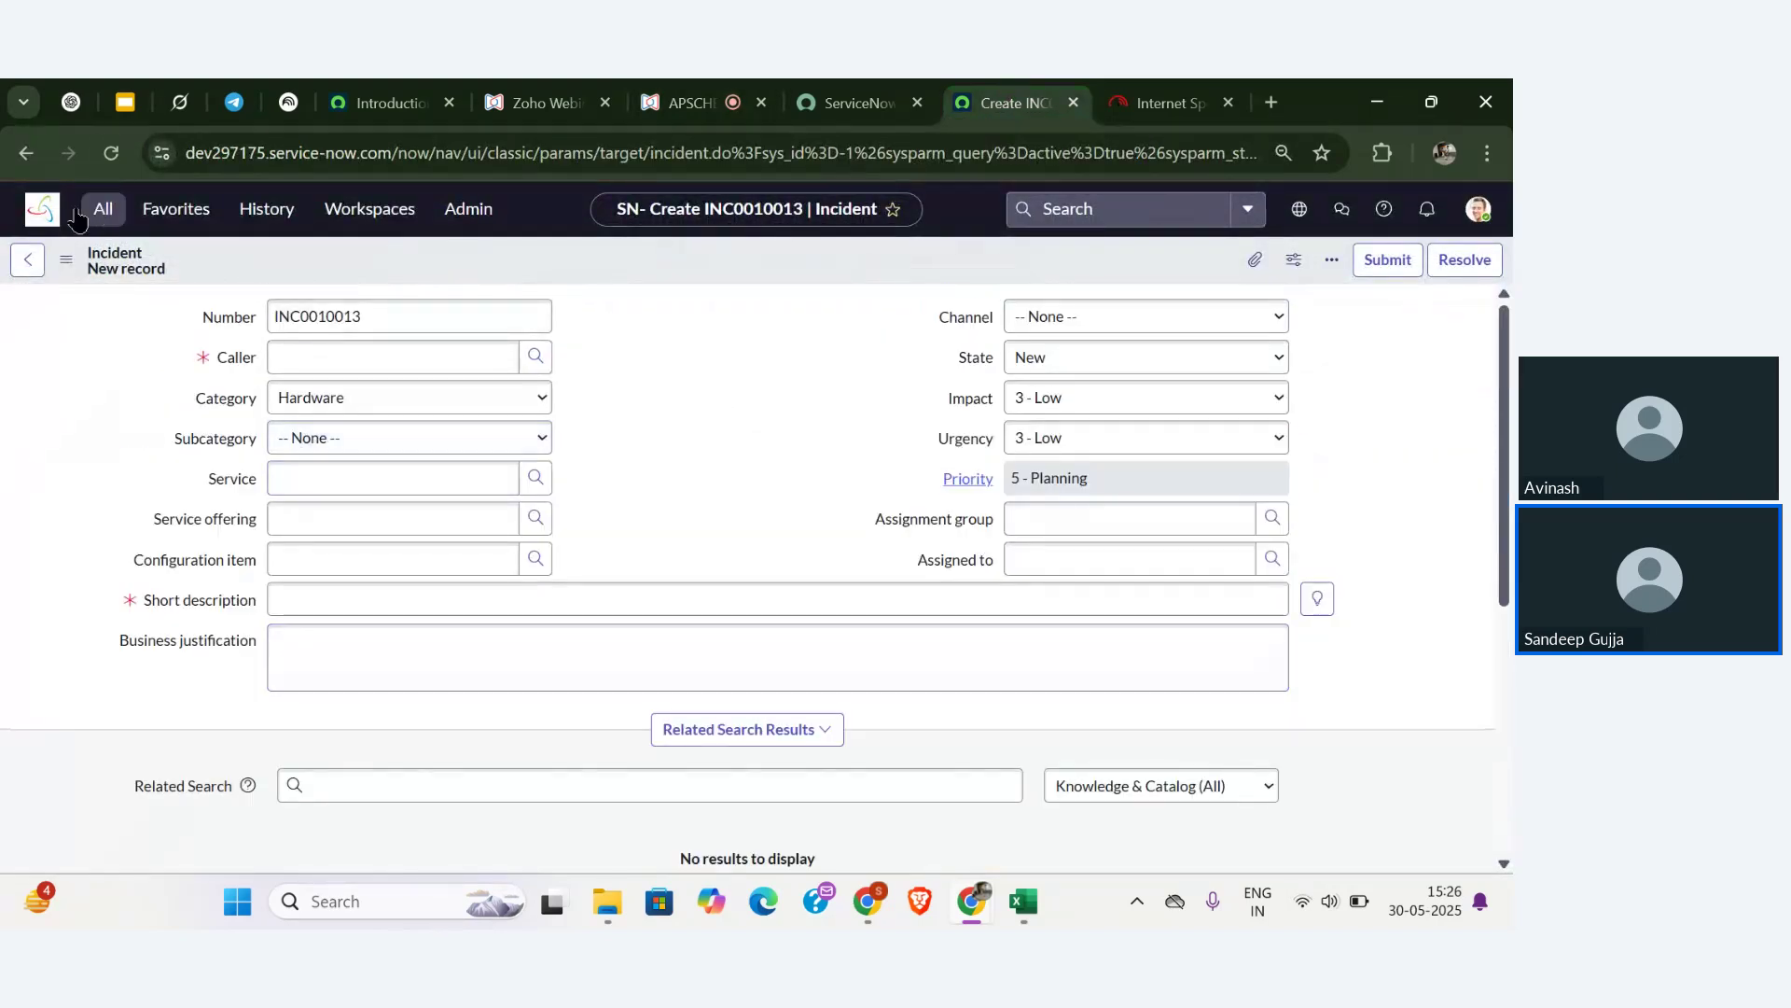
pyautogui.click(42, 209)
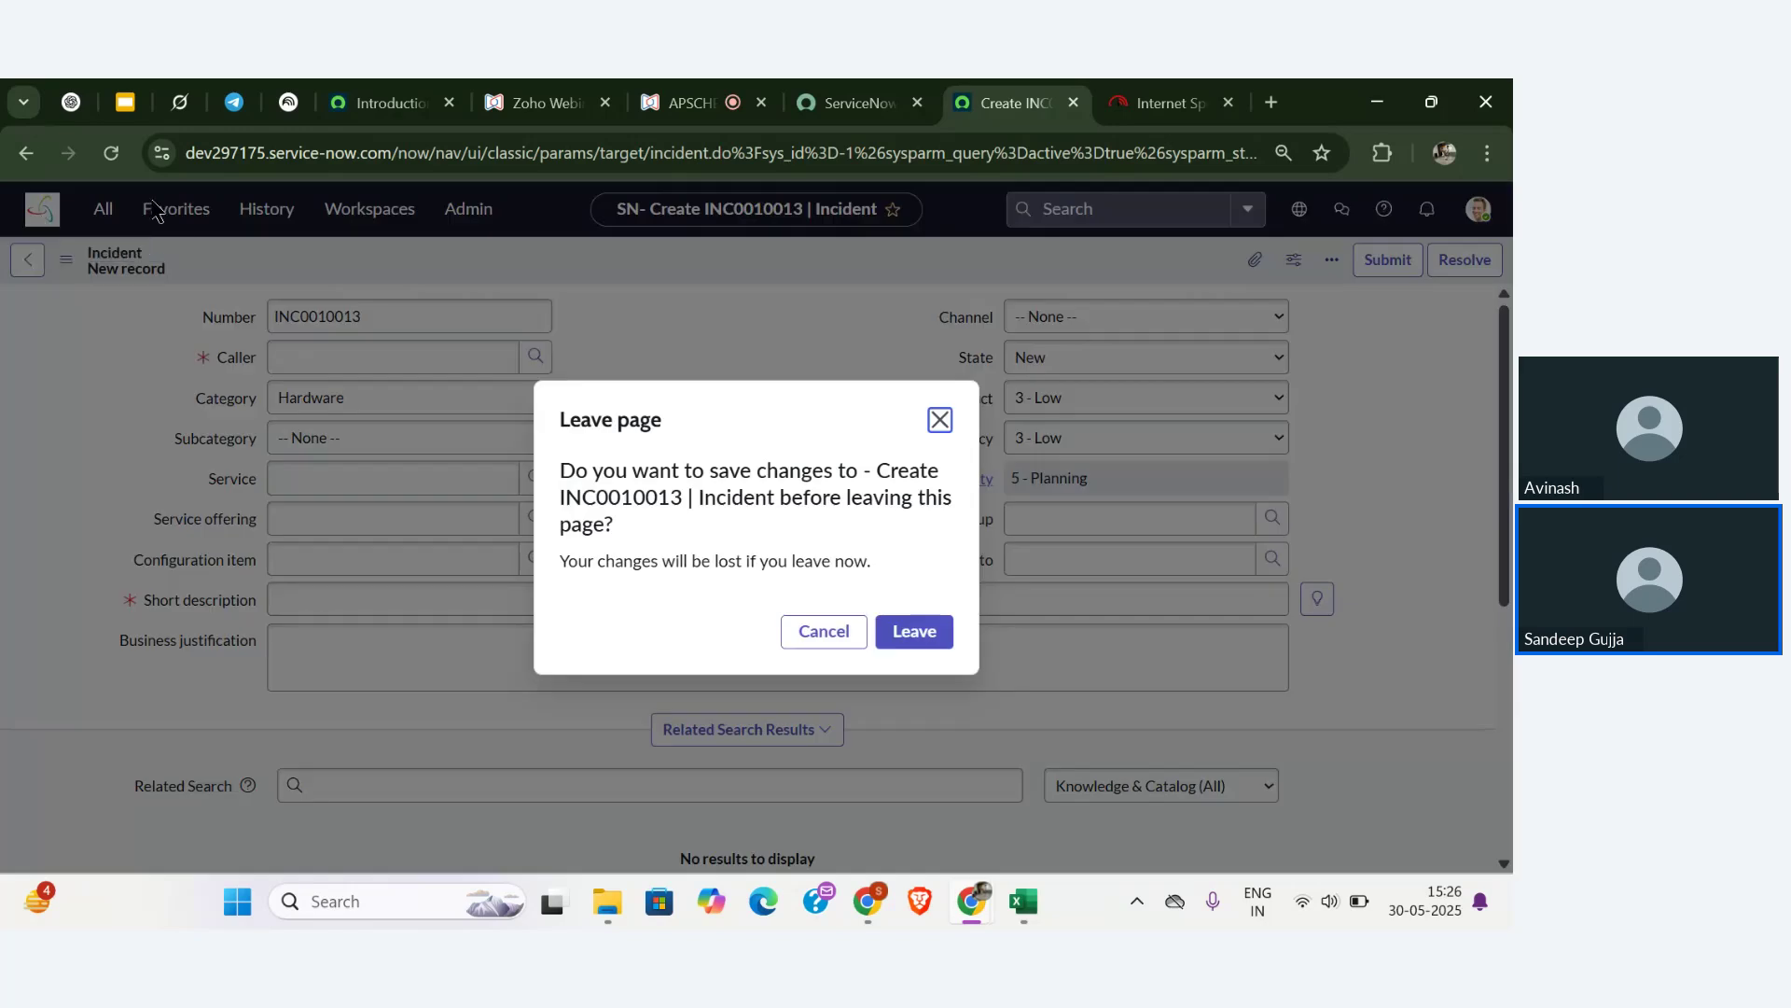
pyautogui.click(914, 631)
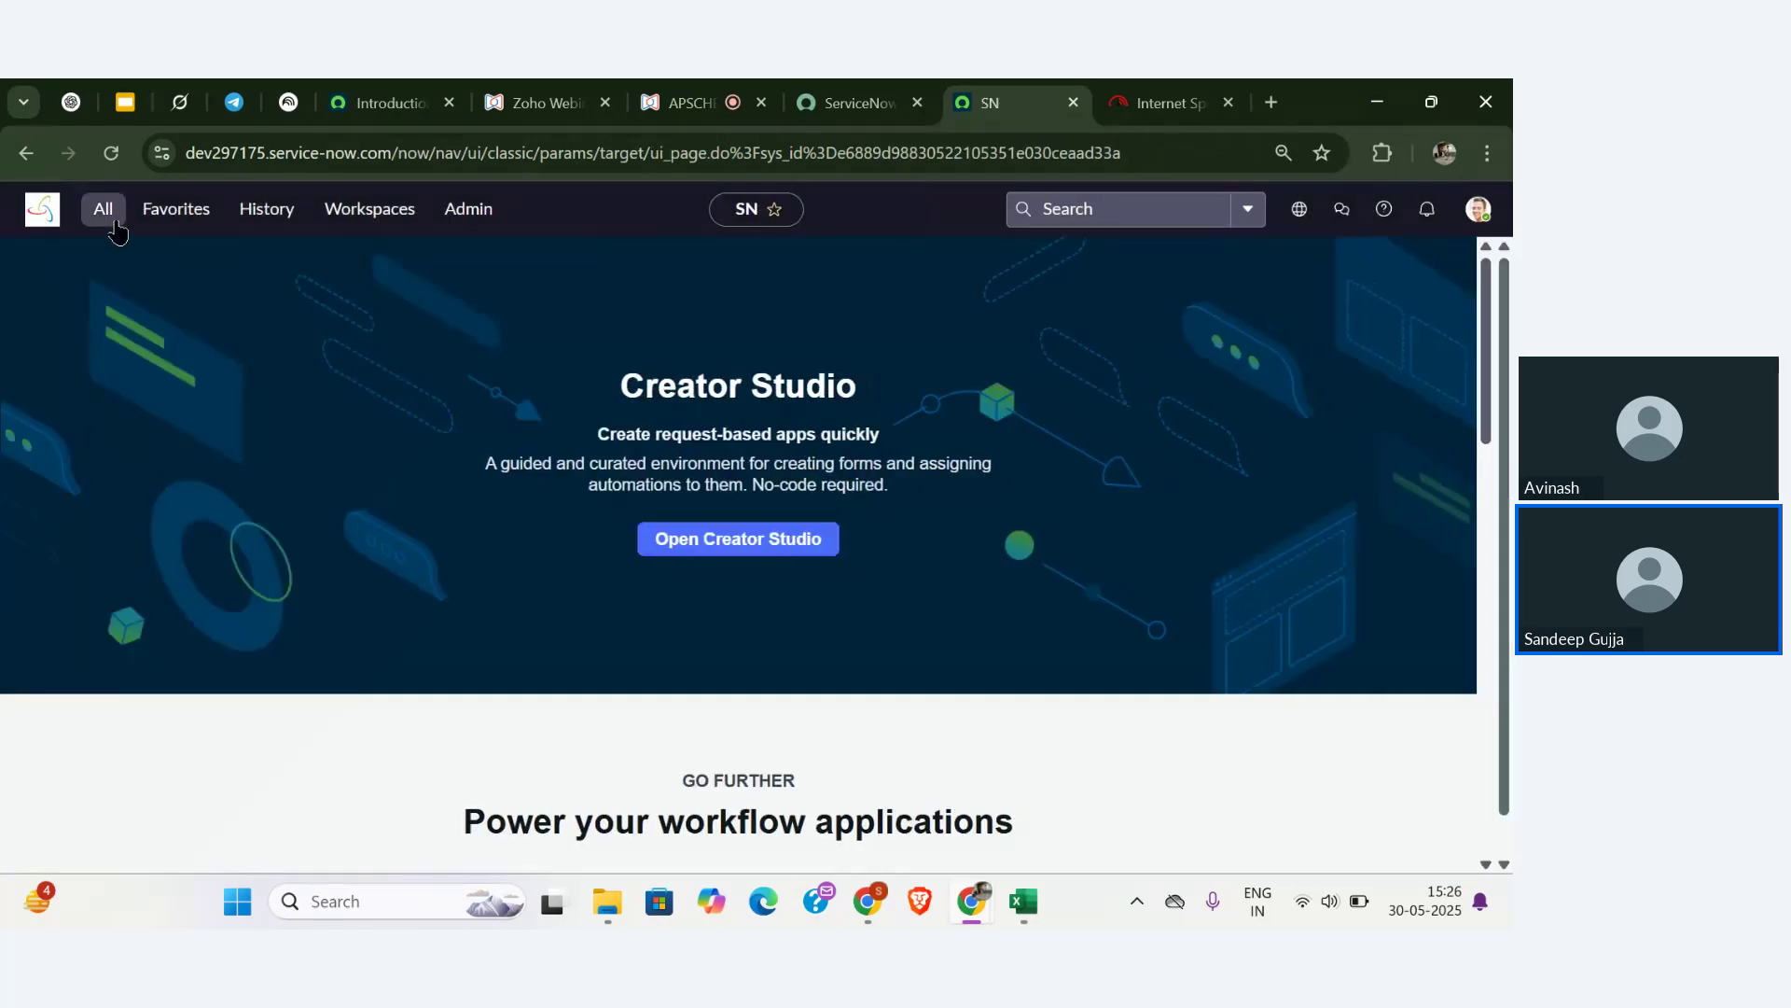
# - Filter the All menu for faculty and start a new Faculty record
pyautogui.click(114, 222)
pyautogui.doubleClick(155, 271)
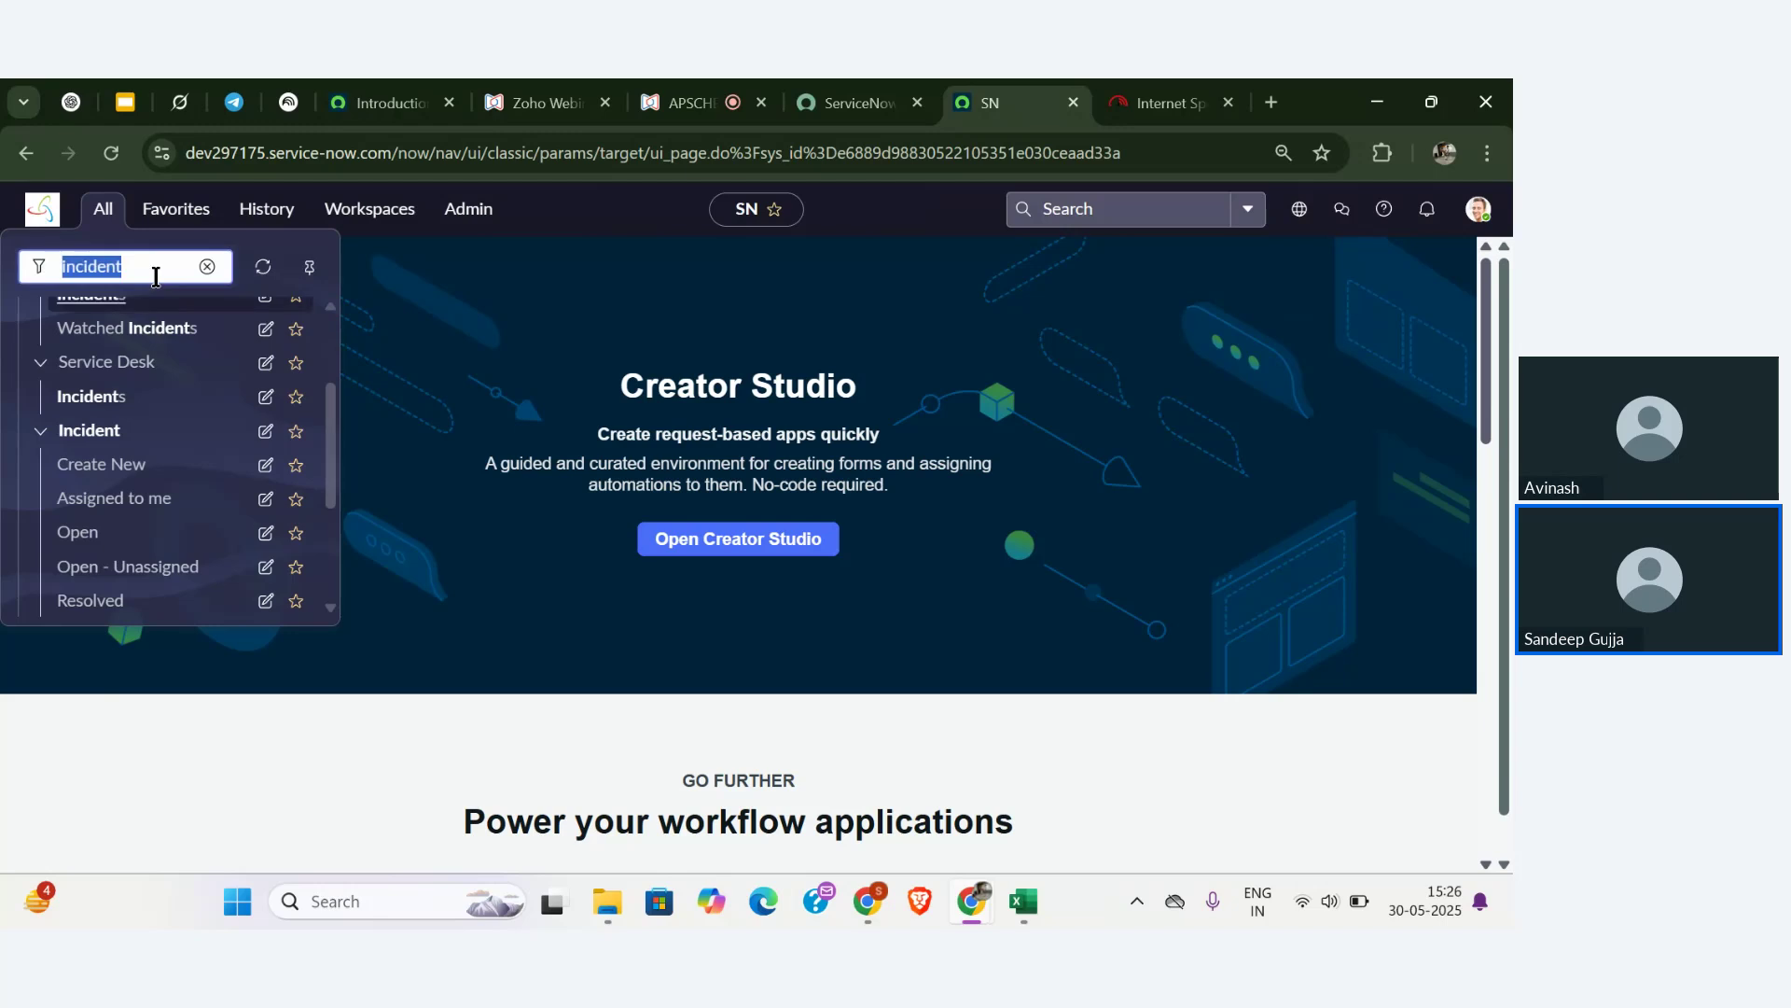
pyautogui.press('BackSpace')
pyautogui.write('facut')
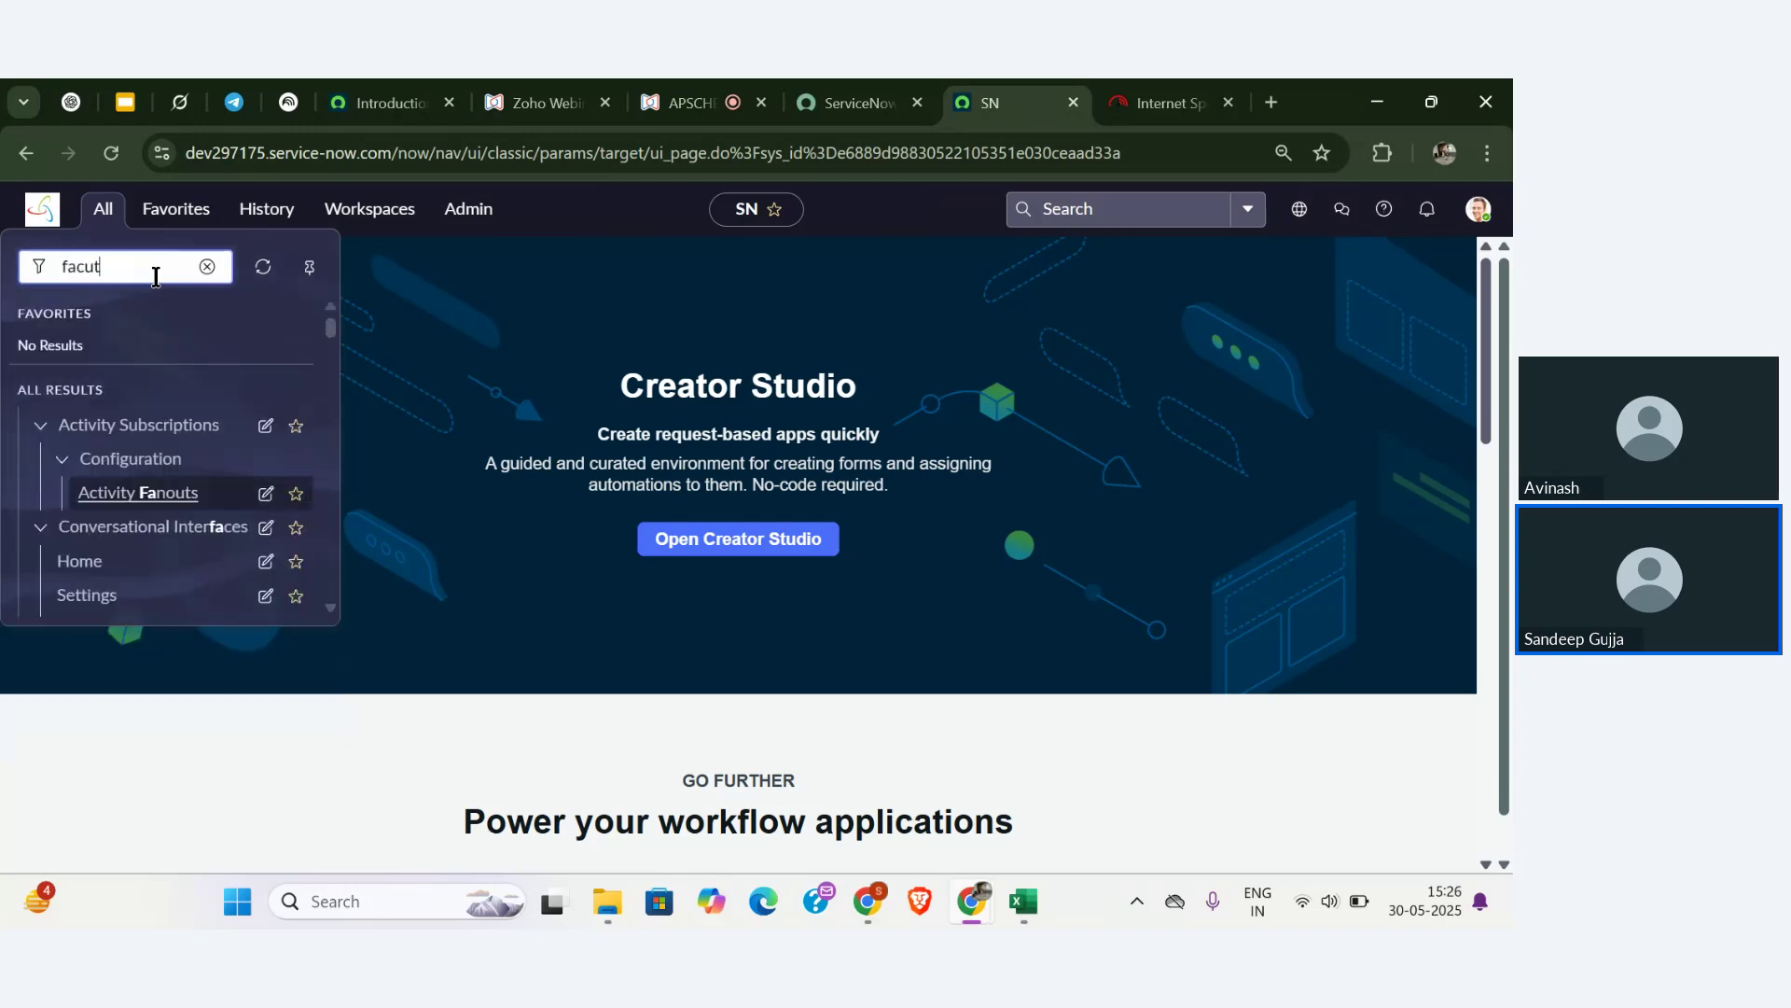
pyautogui.write('l')
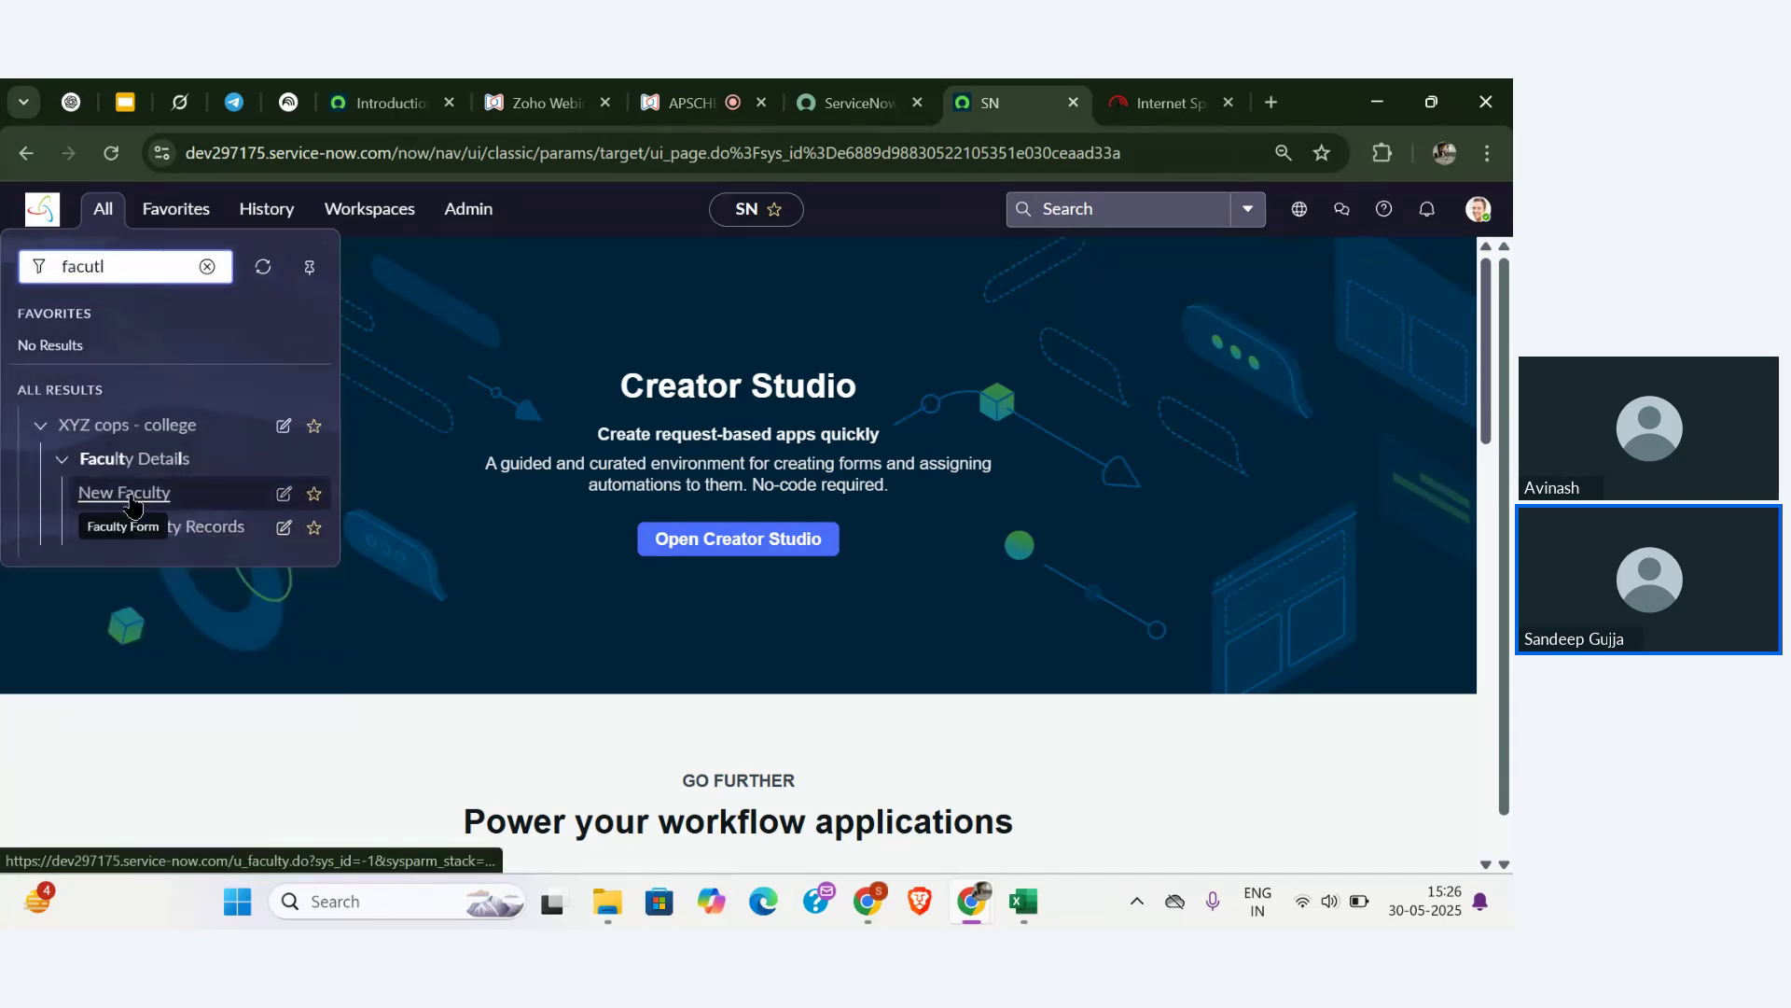
pyautogui.click(132, 495)
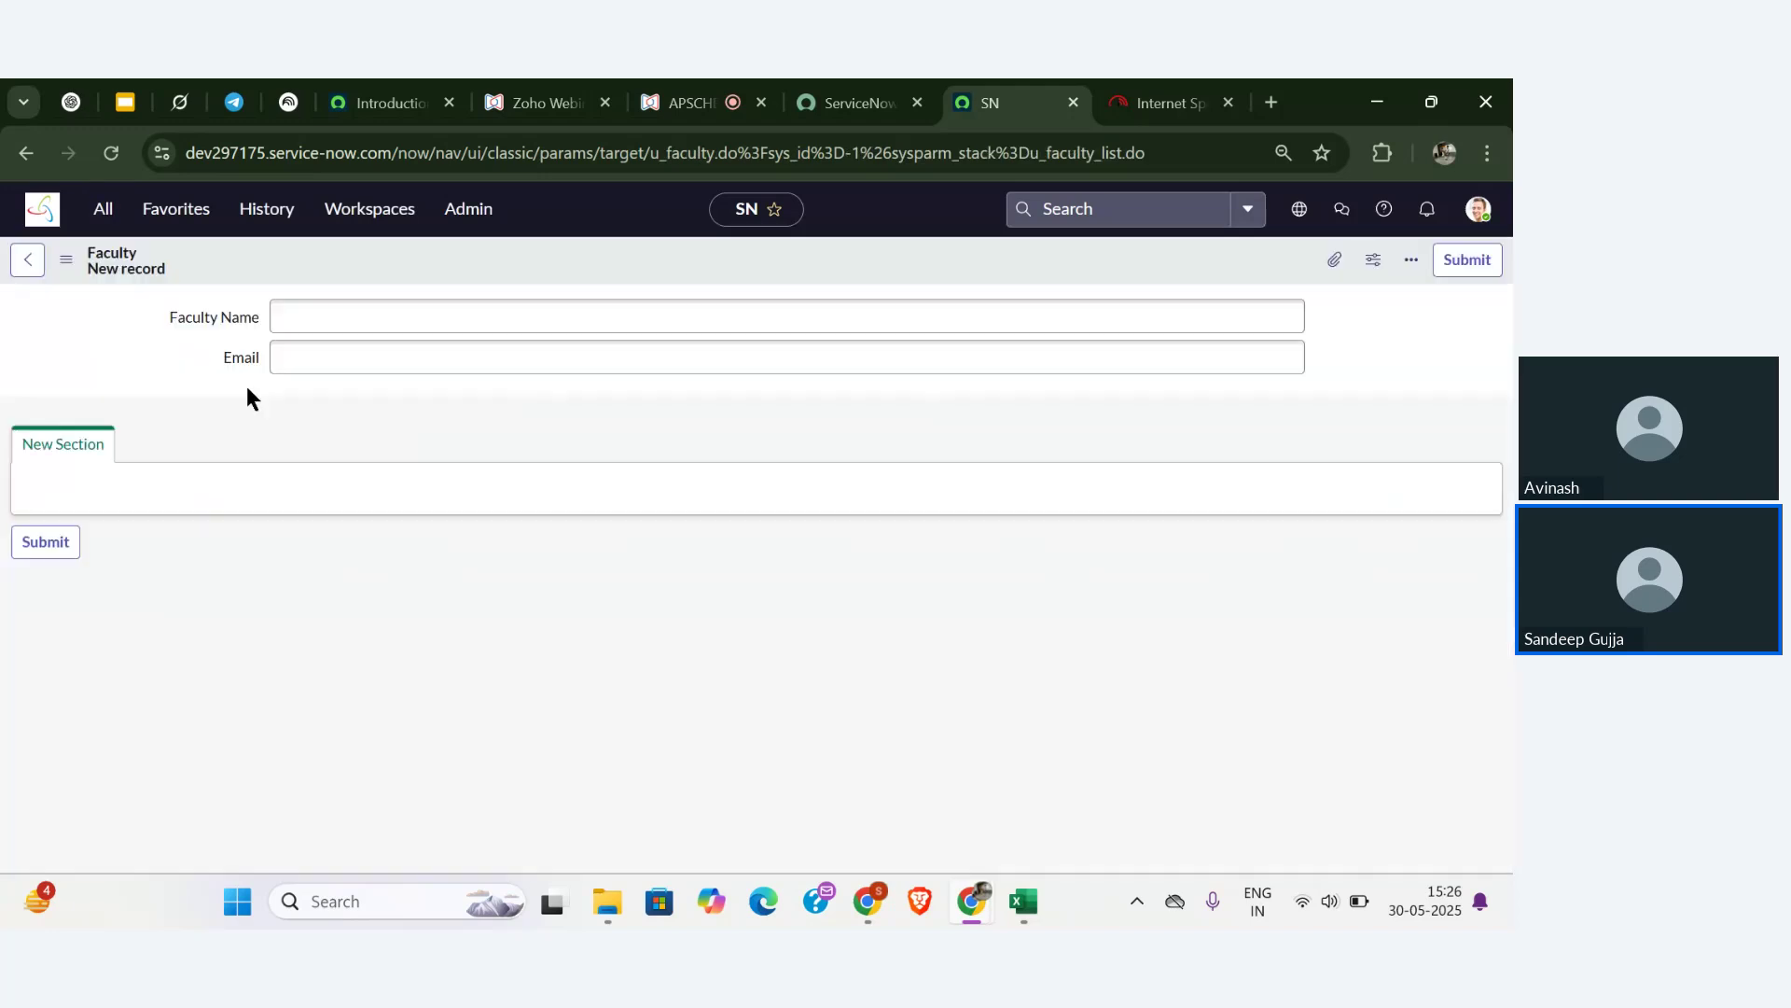
# - Open Configure > Form Layout from the Faculty form's menu
pyautogui.click(65, 259)
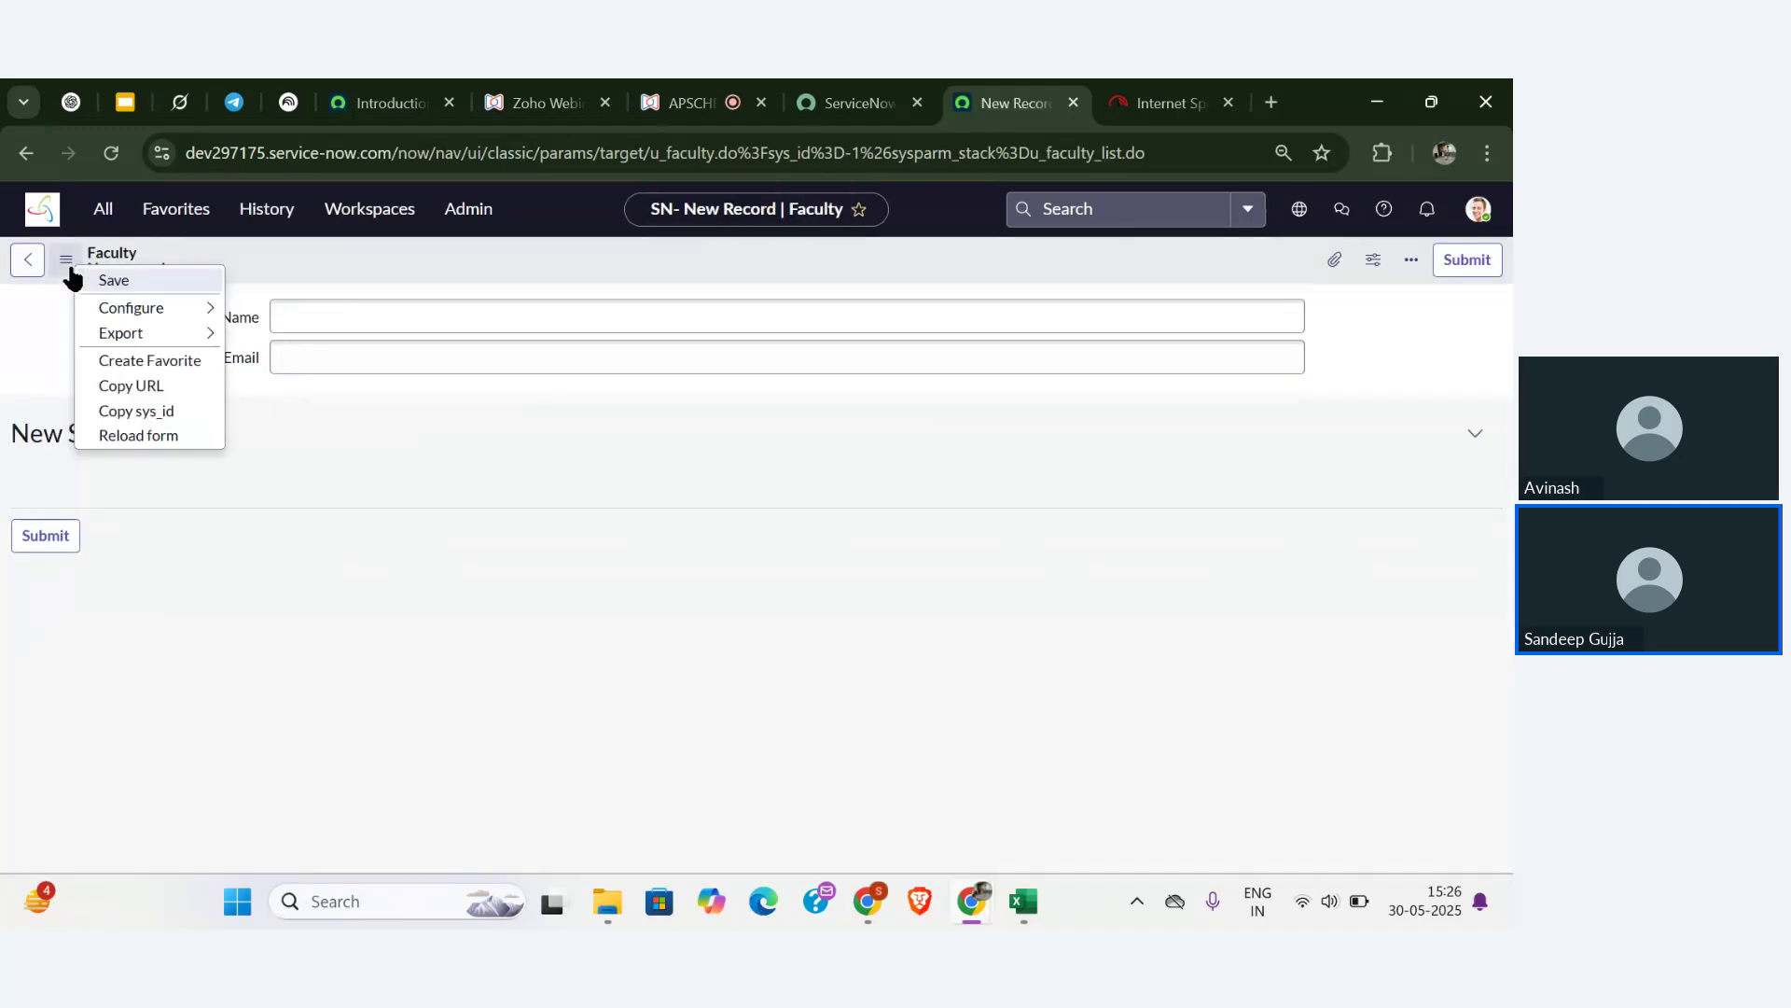
pyautogui.moveTo(139, 310)
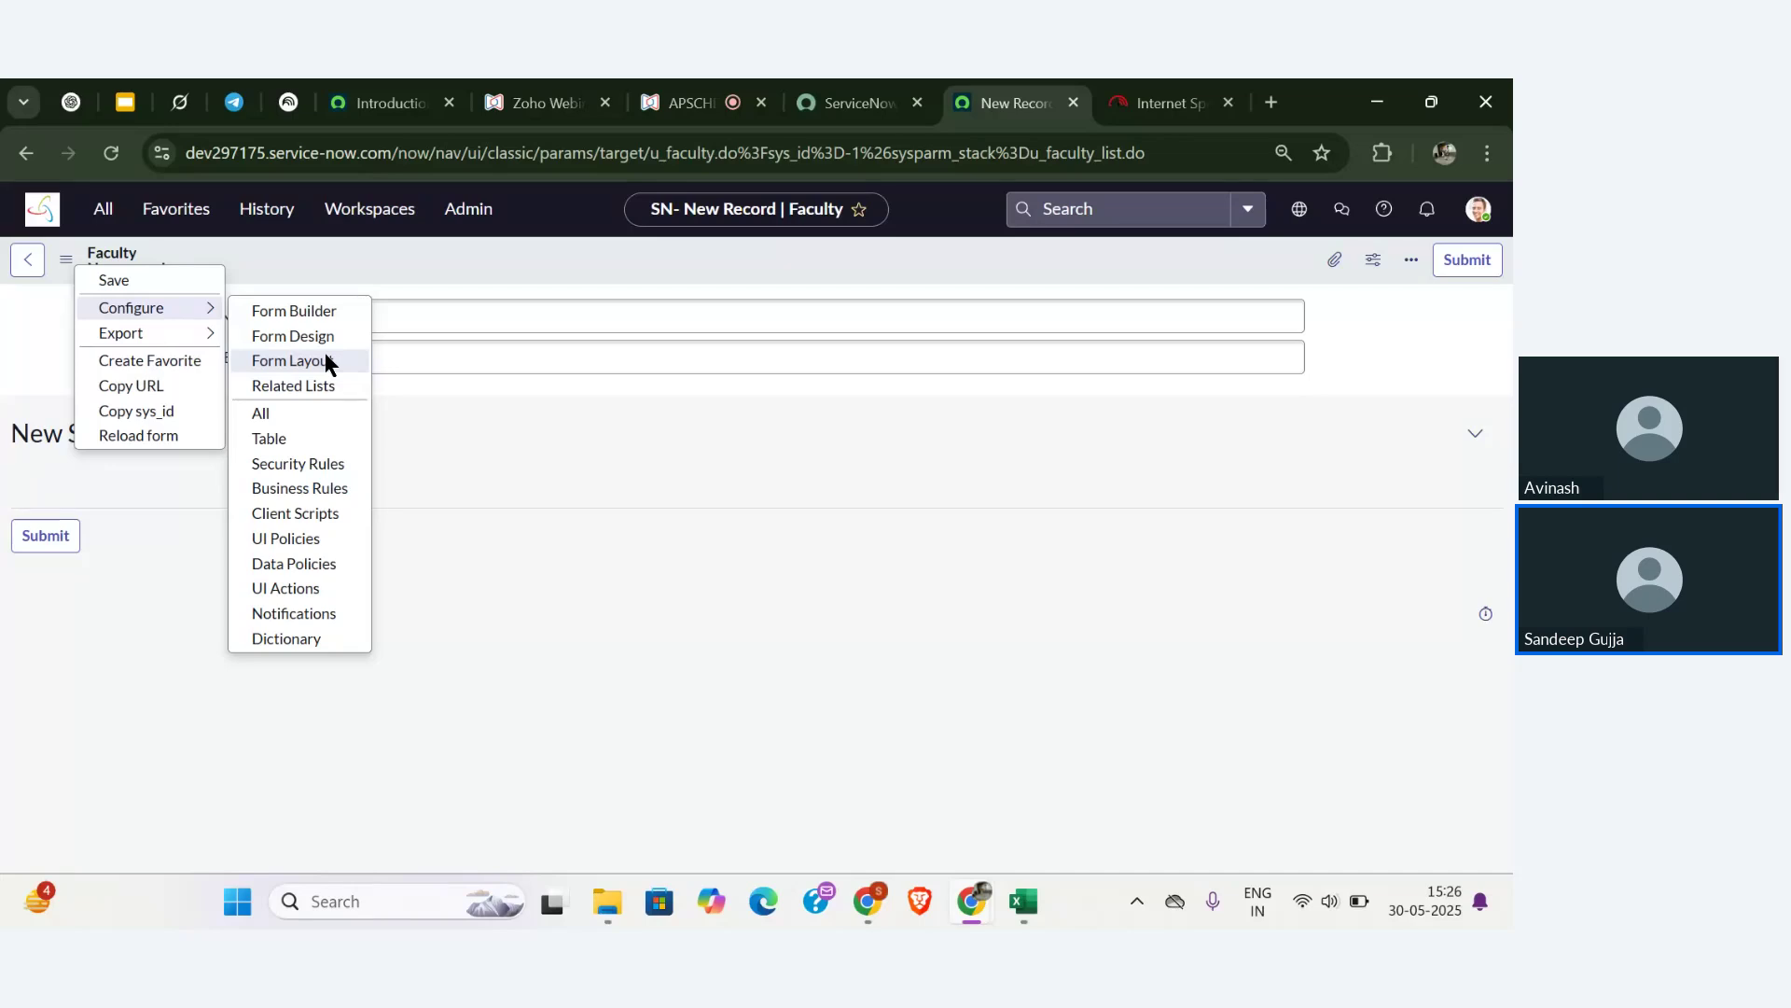
pyautogui.click(326, 362)
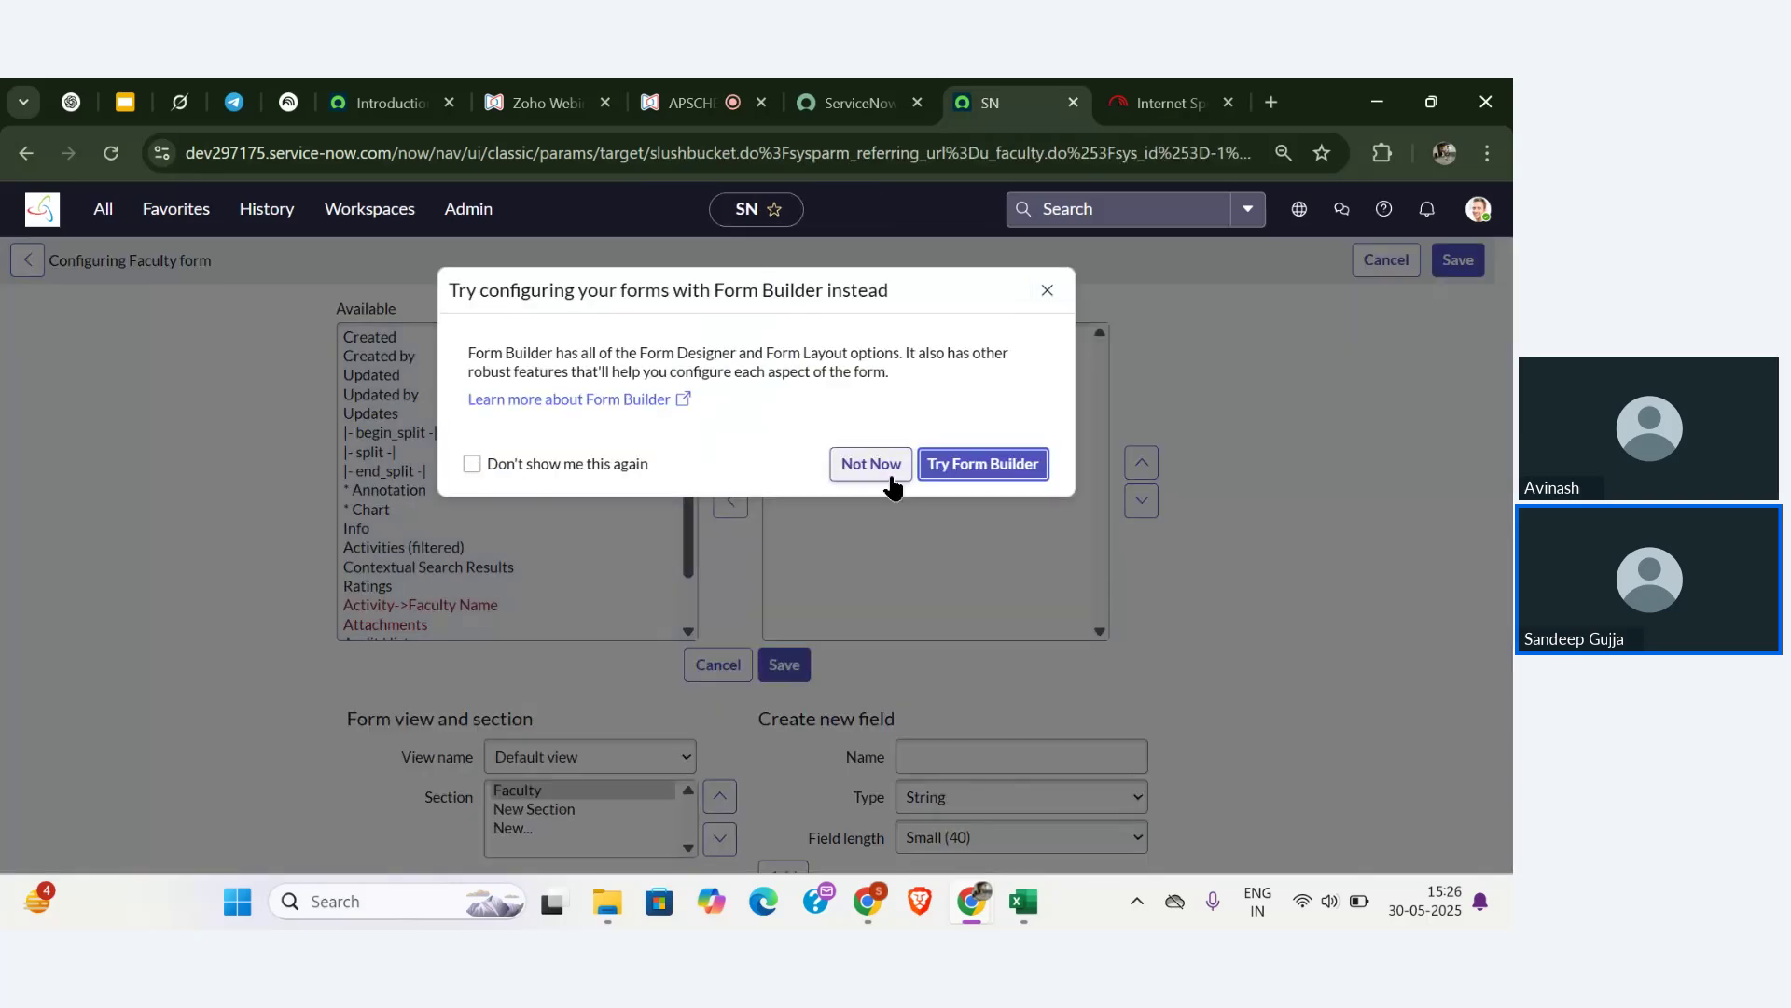
# - Dismiss the Form Builder prompt and add a new Choice field named States
pyautogui.click(870, 463)
pyautogui.click(942, 758)
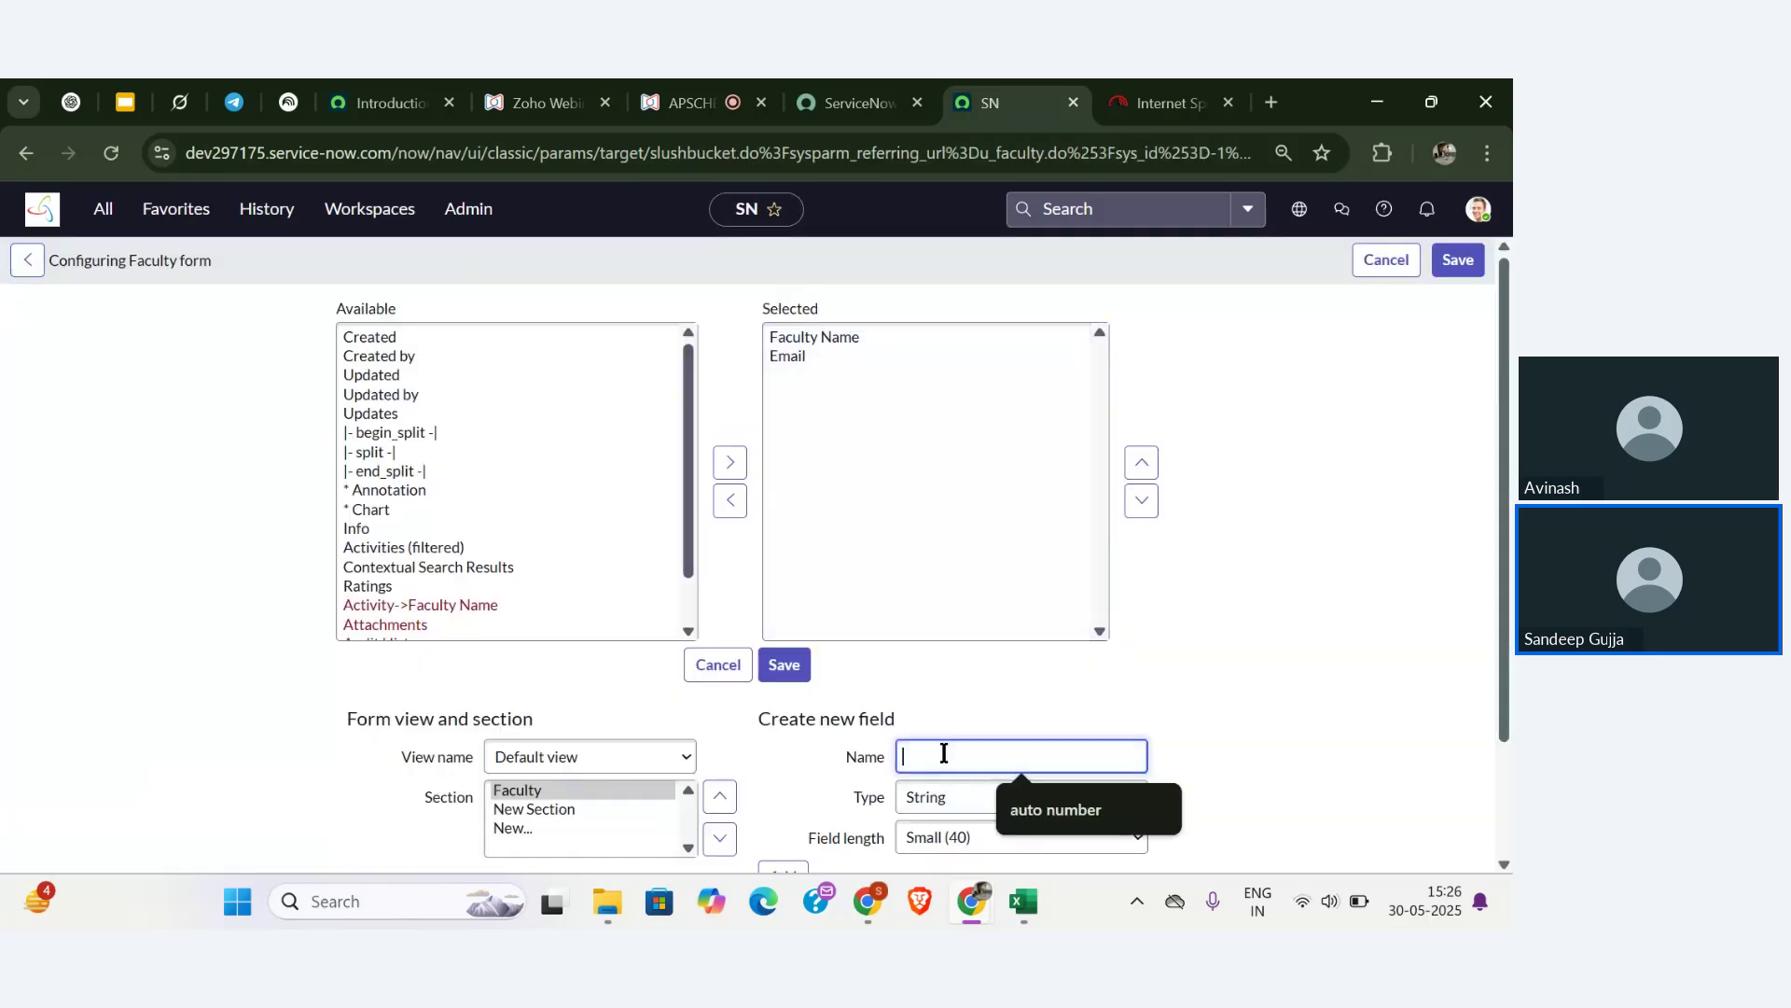
pyautogui.write('States')
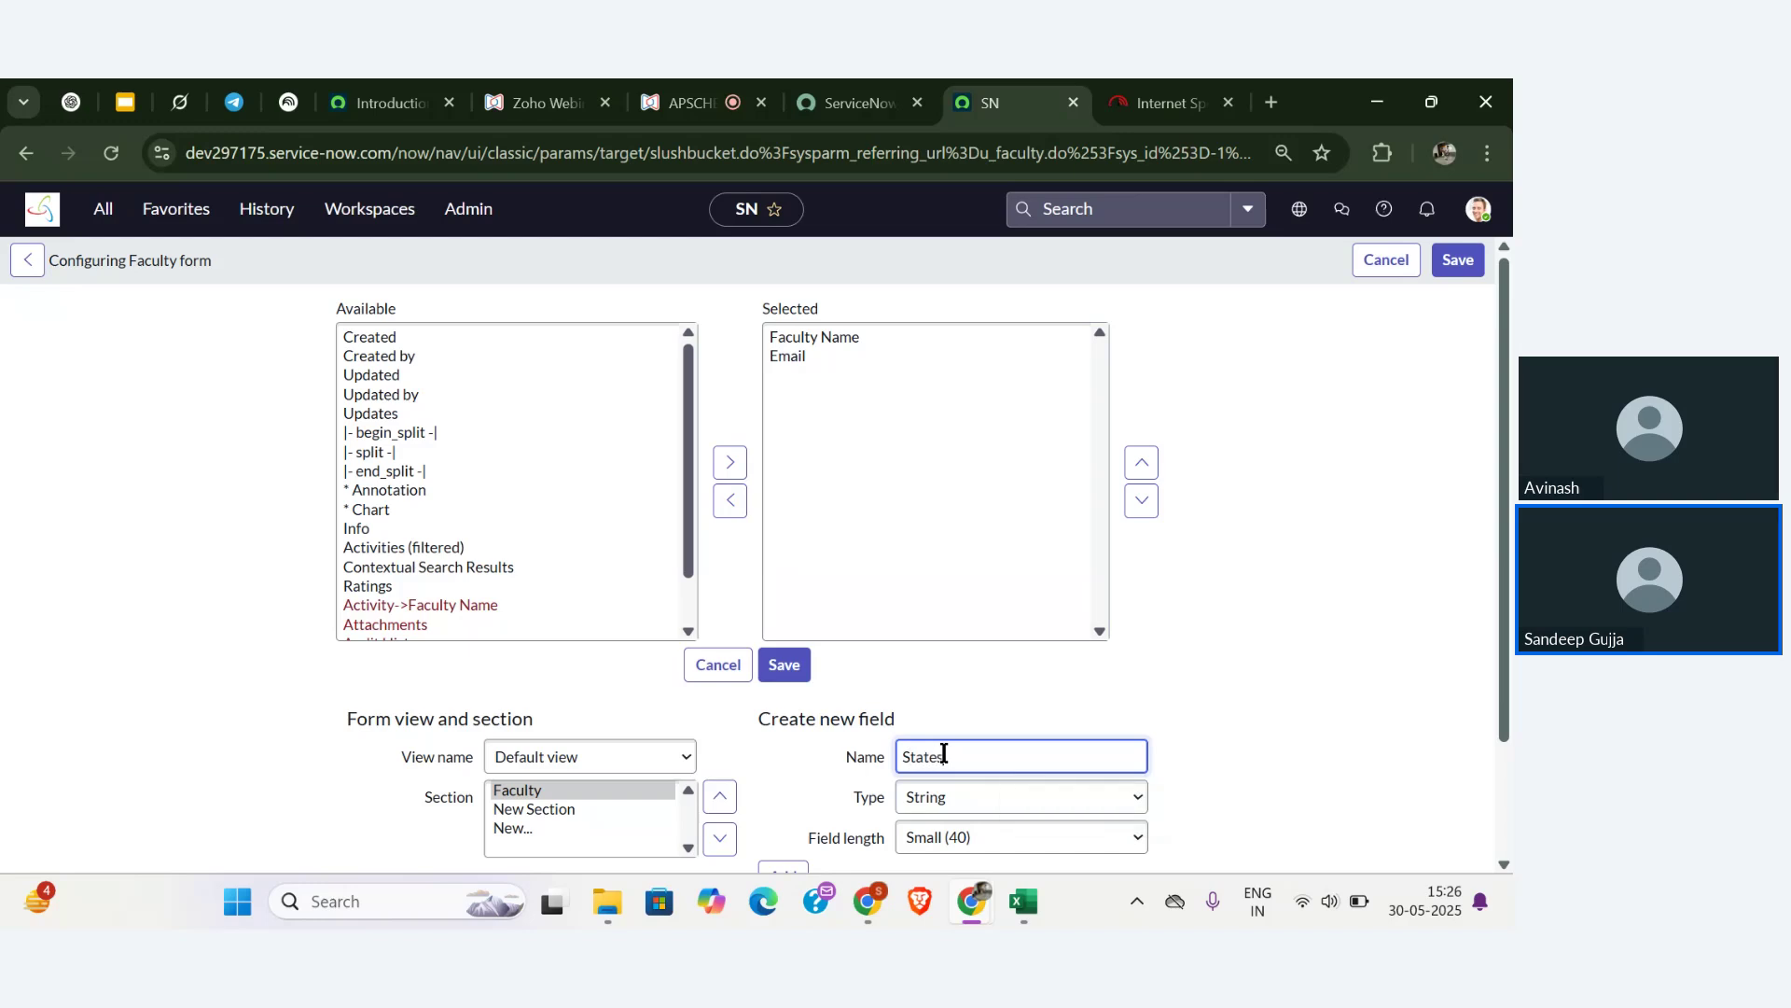
pyautogui.scroll(-1, 943, 753)
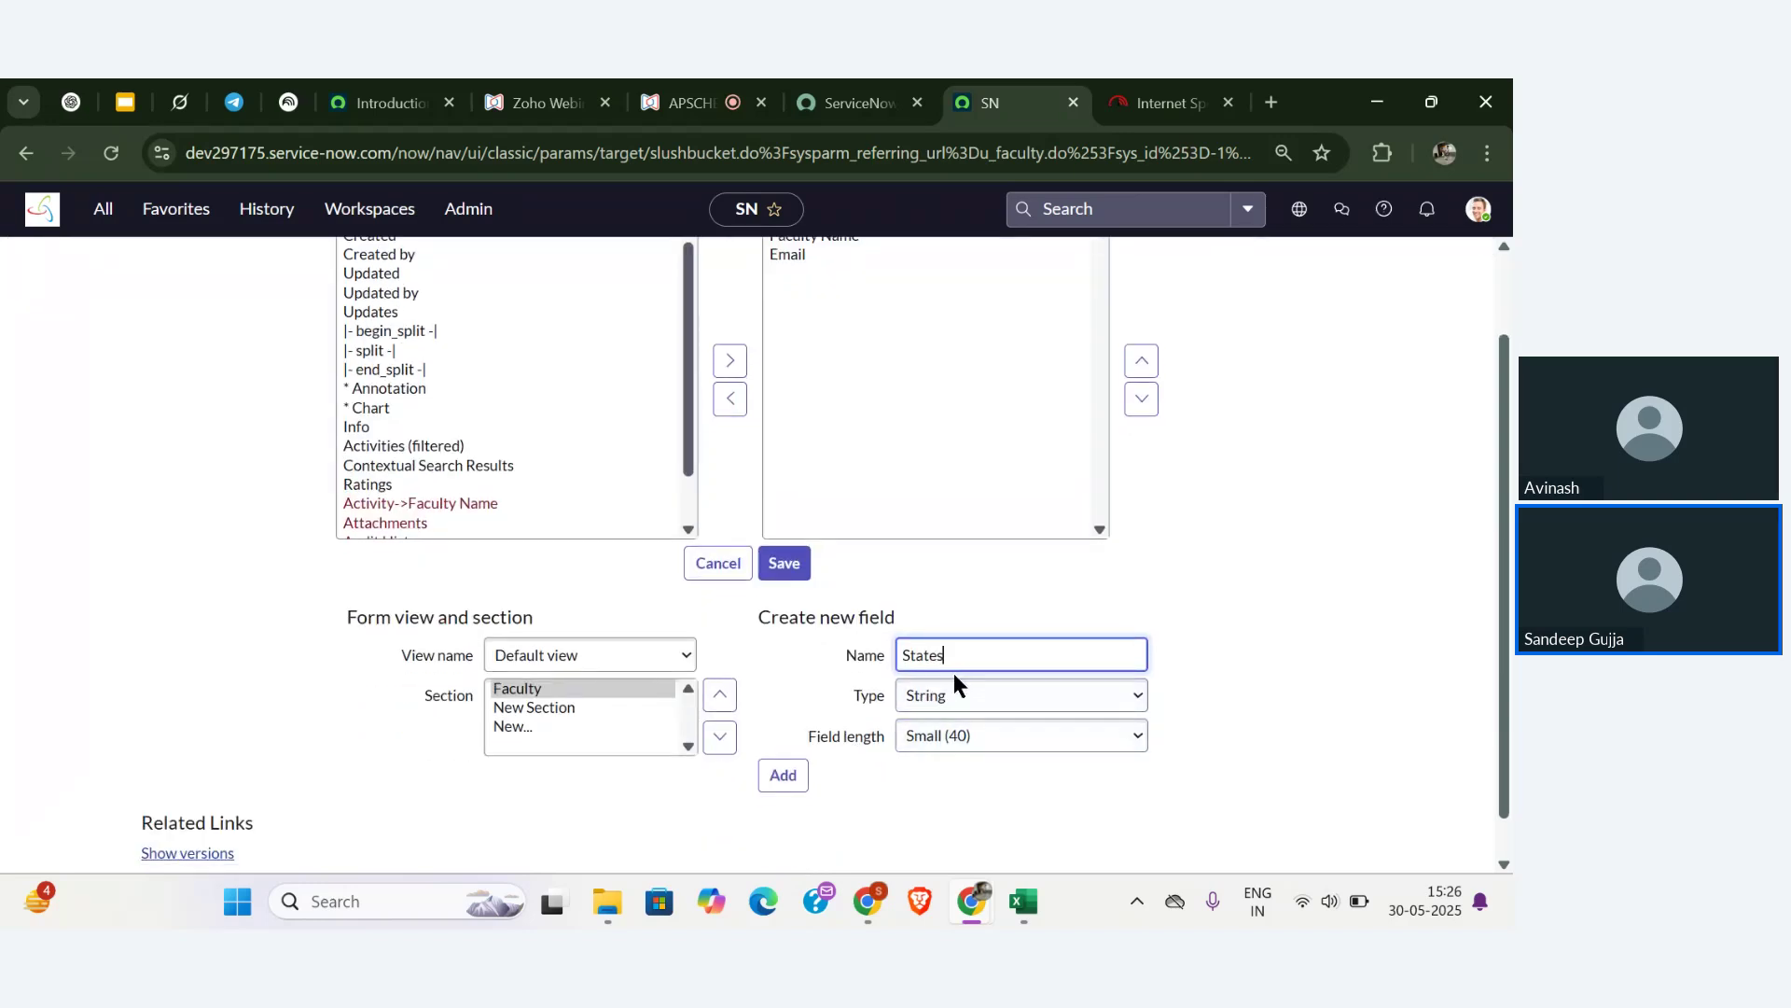
pyautogui.click(955, 696)
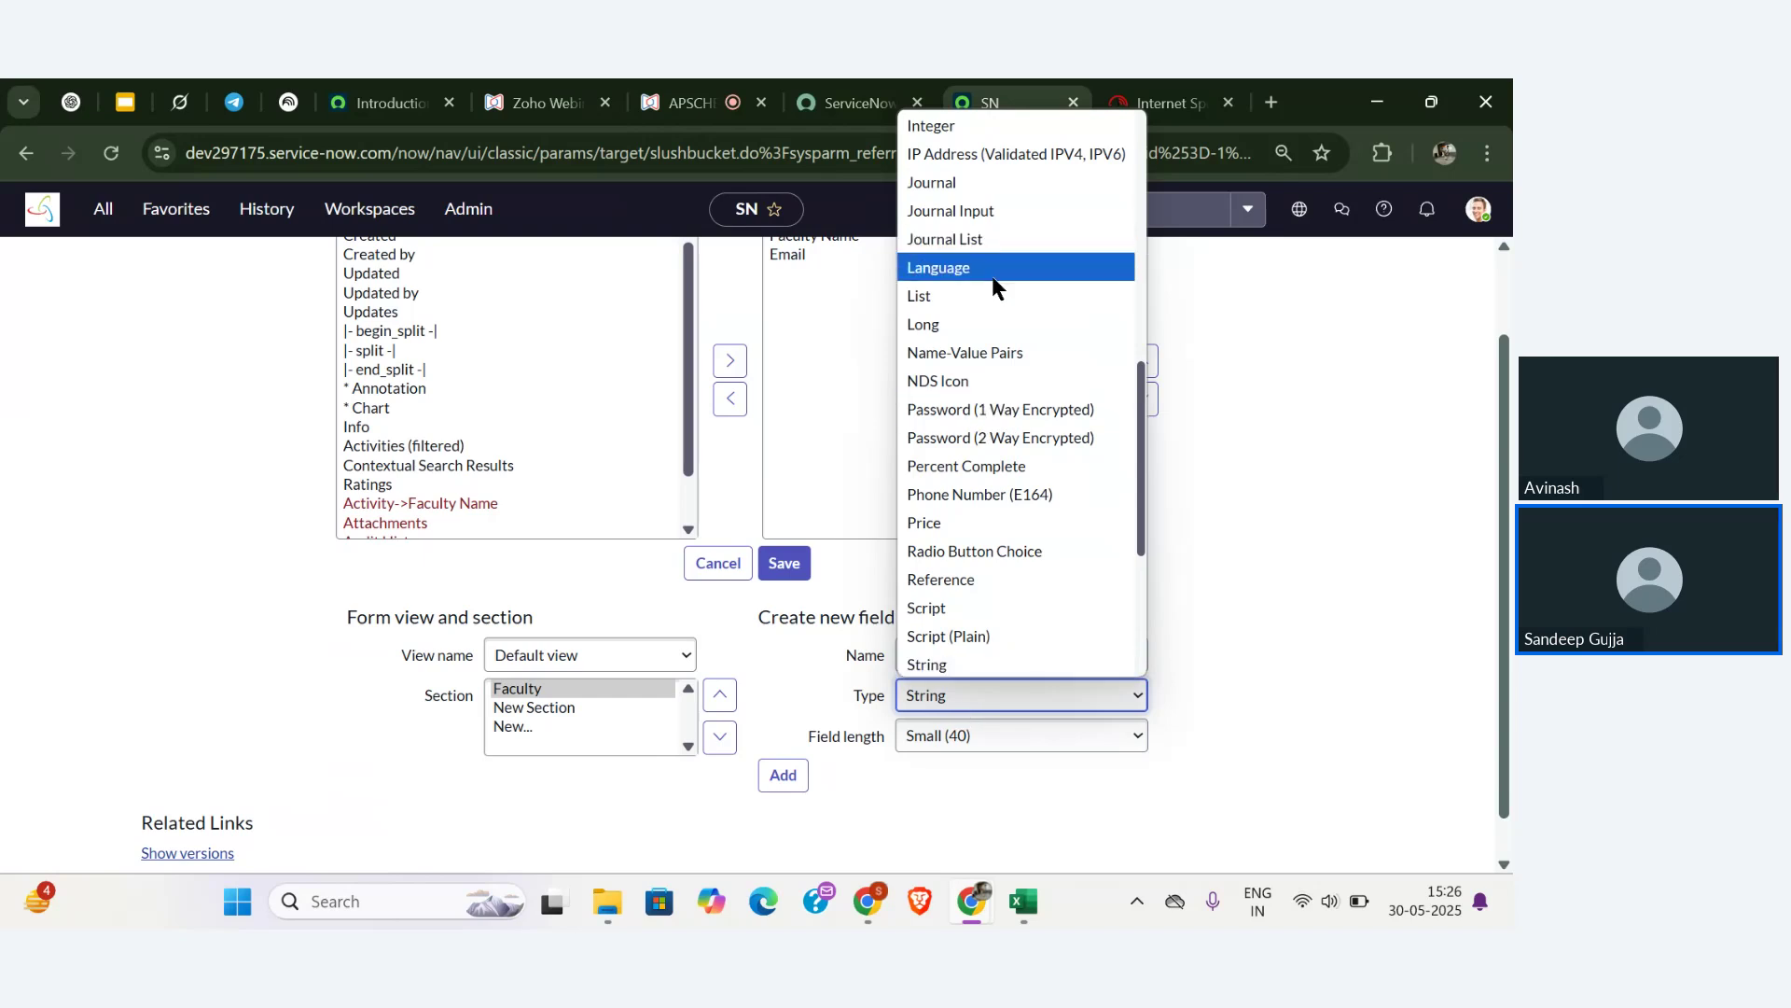
pyautogui.write('ch')
pyautogui.press('Return')
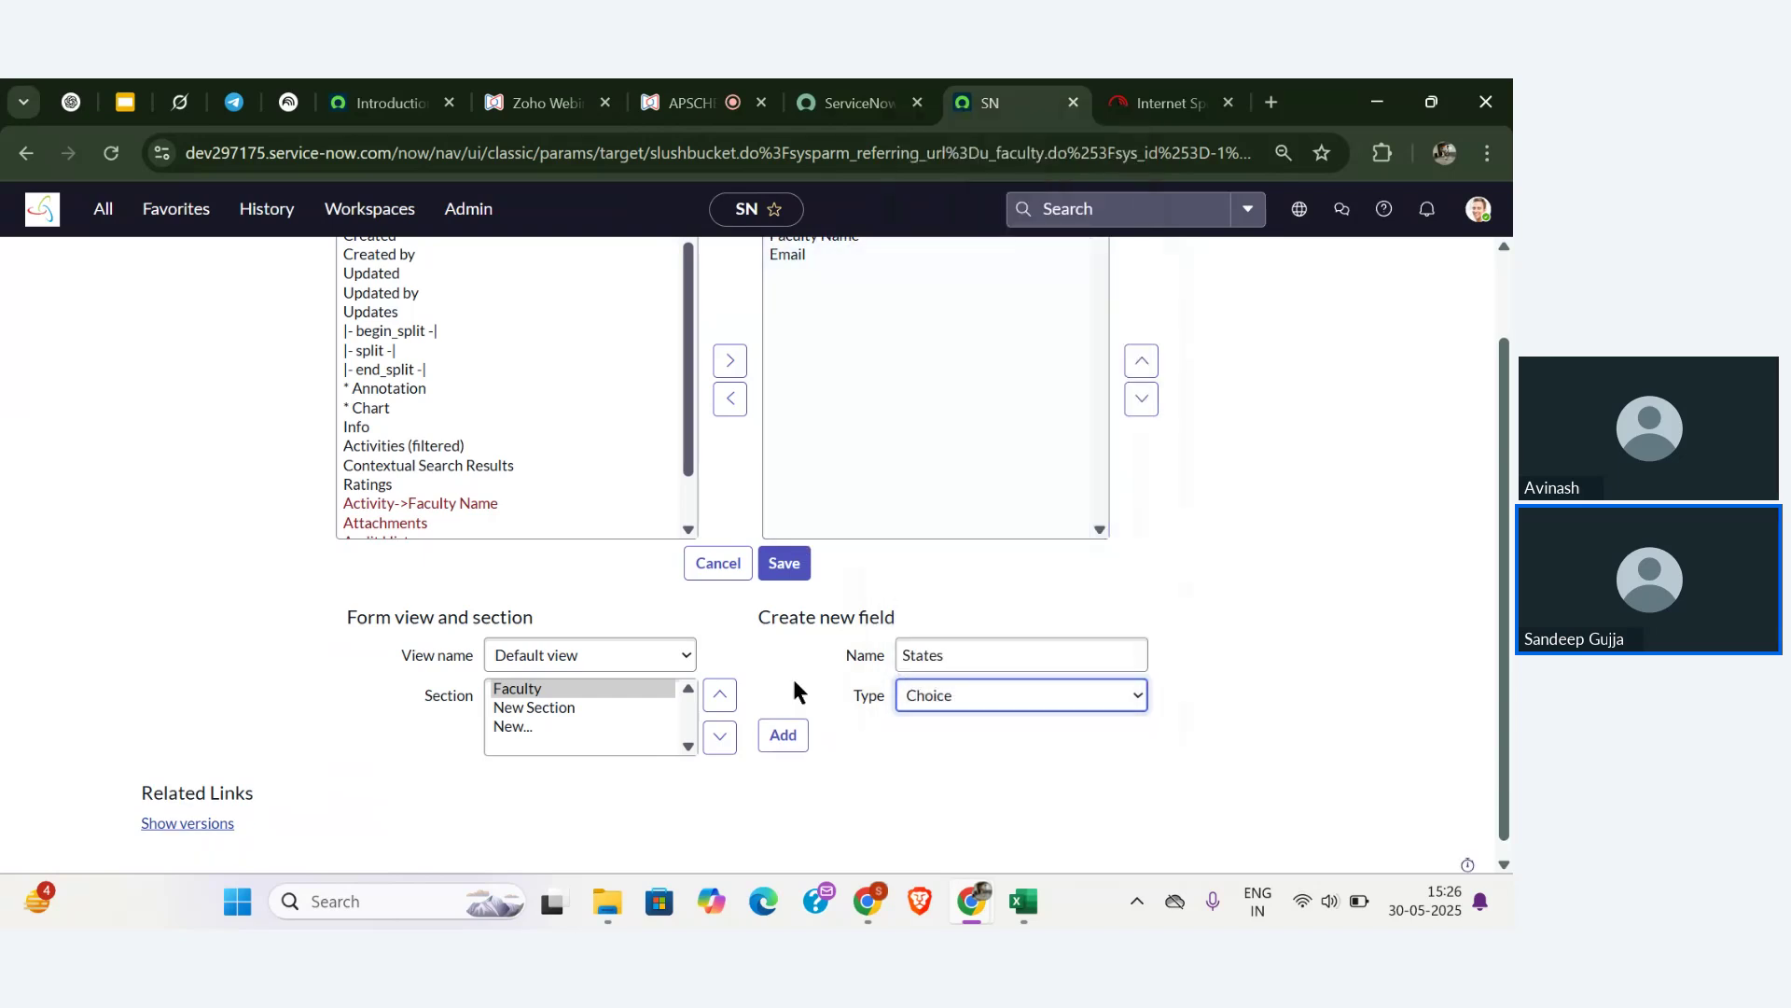
pyautogui.click(784, 734)
# - Add a second Choice field named Dists and save the form layout
pyautogui.click(957, 654)
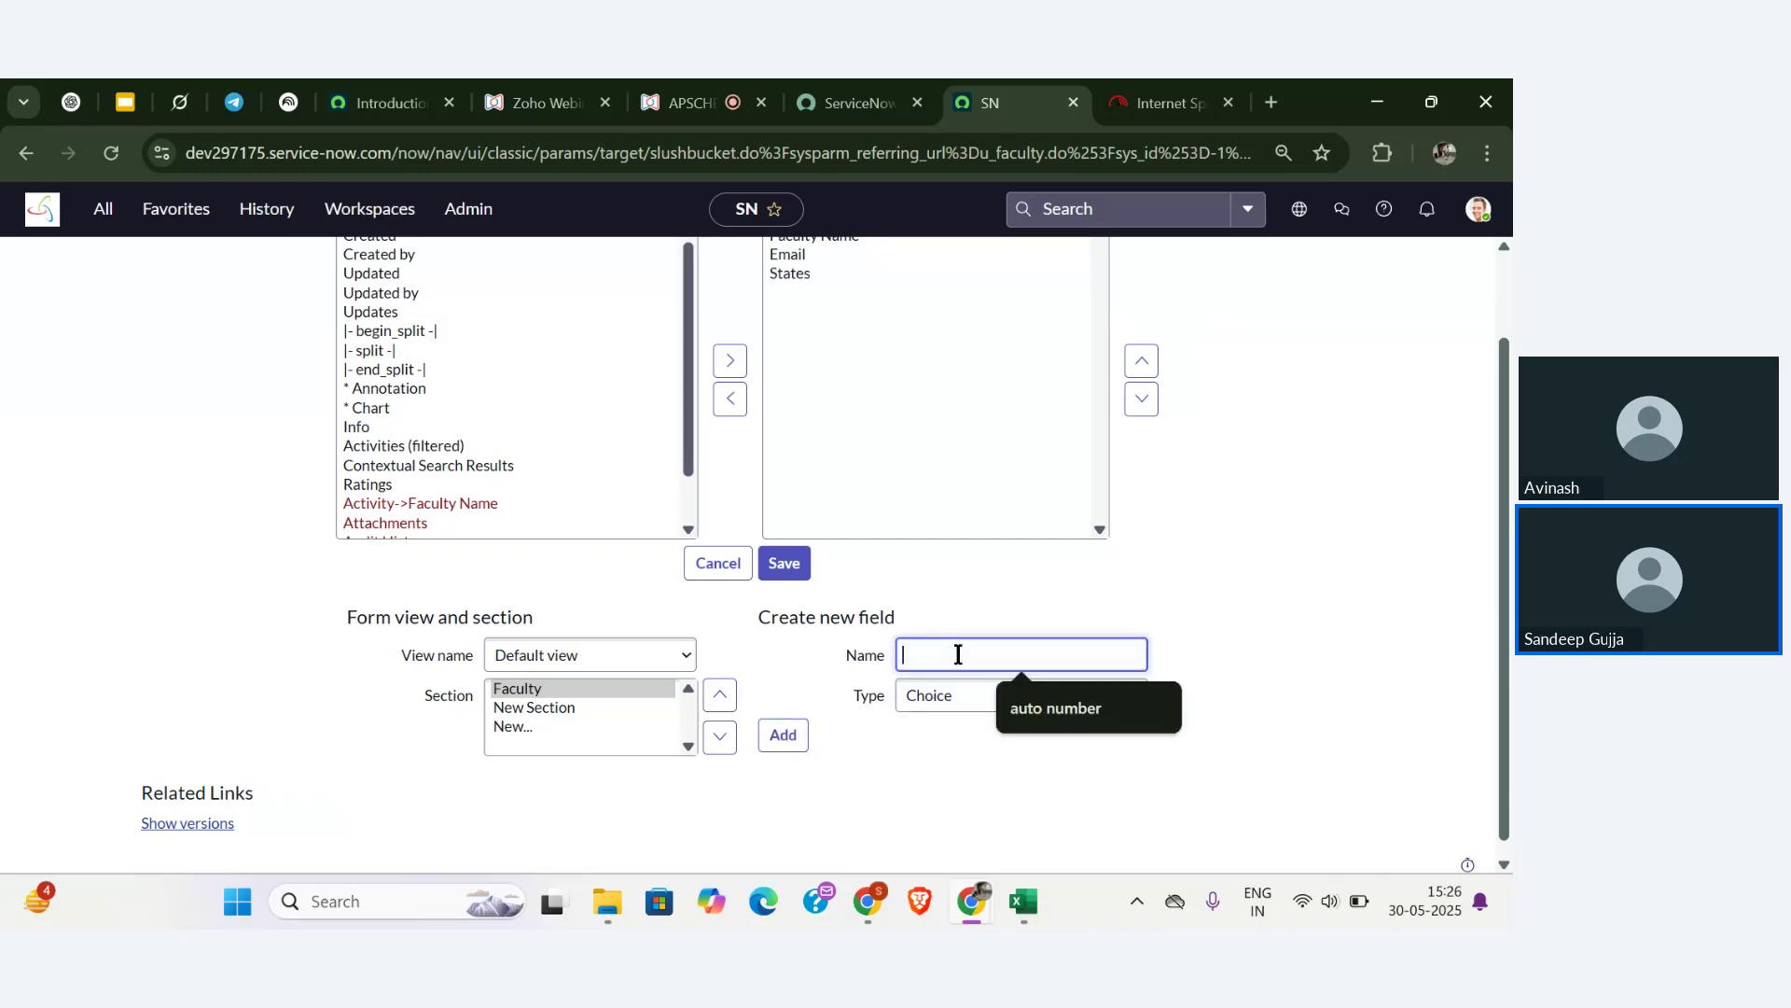
pyautogui.write('Dists')
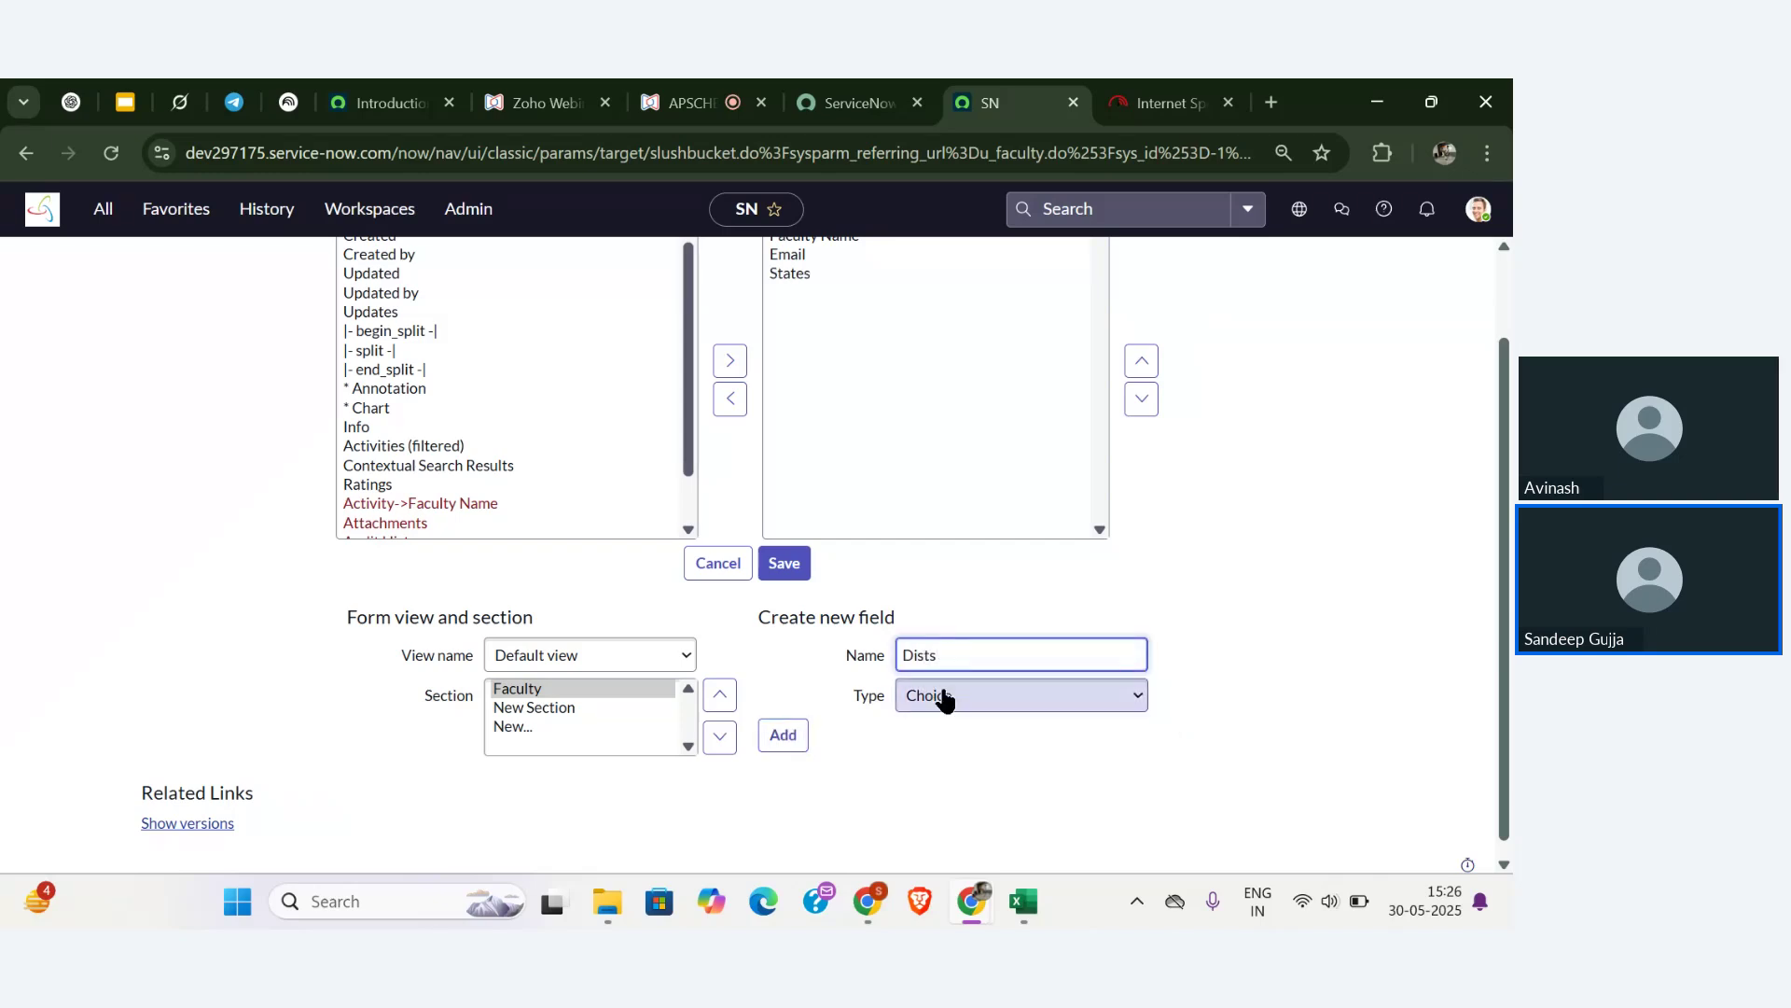
pyautogui.click(783, 736)
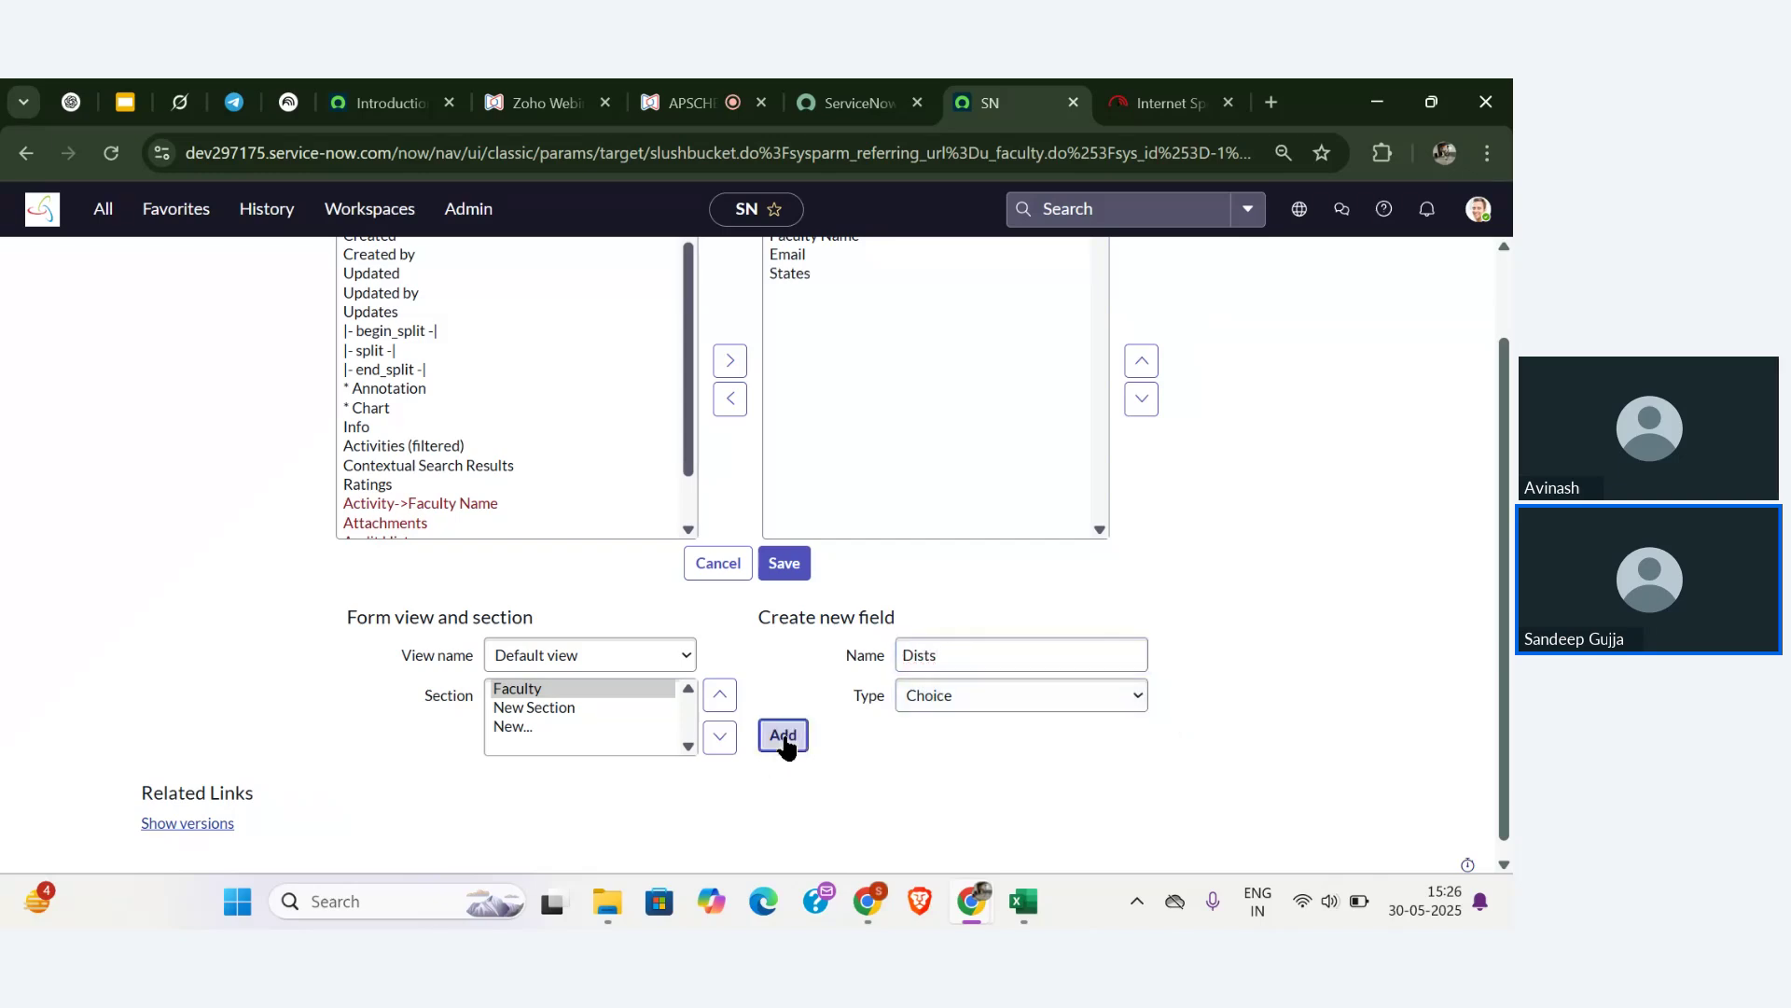
pyautogui.click(784, 574)
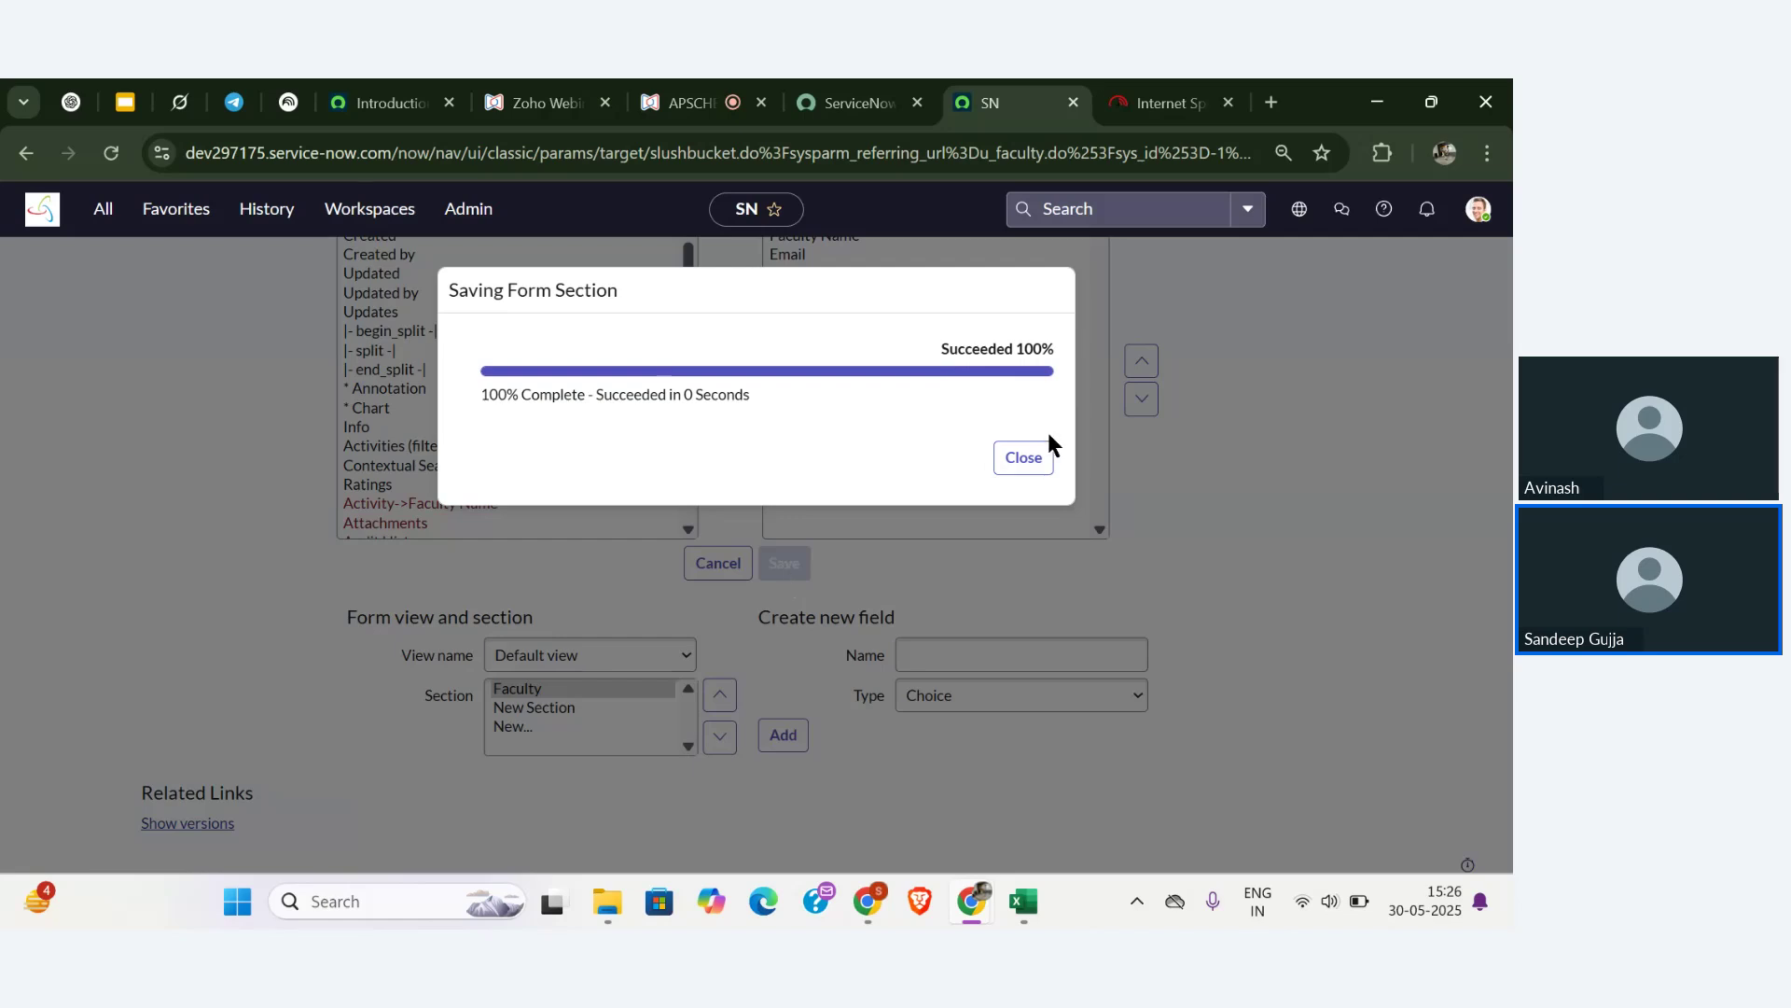
pyautogui.click(1030, 457)
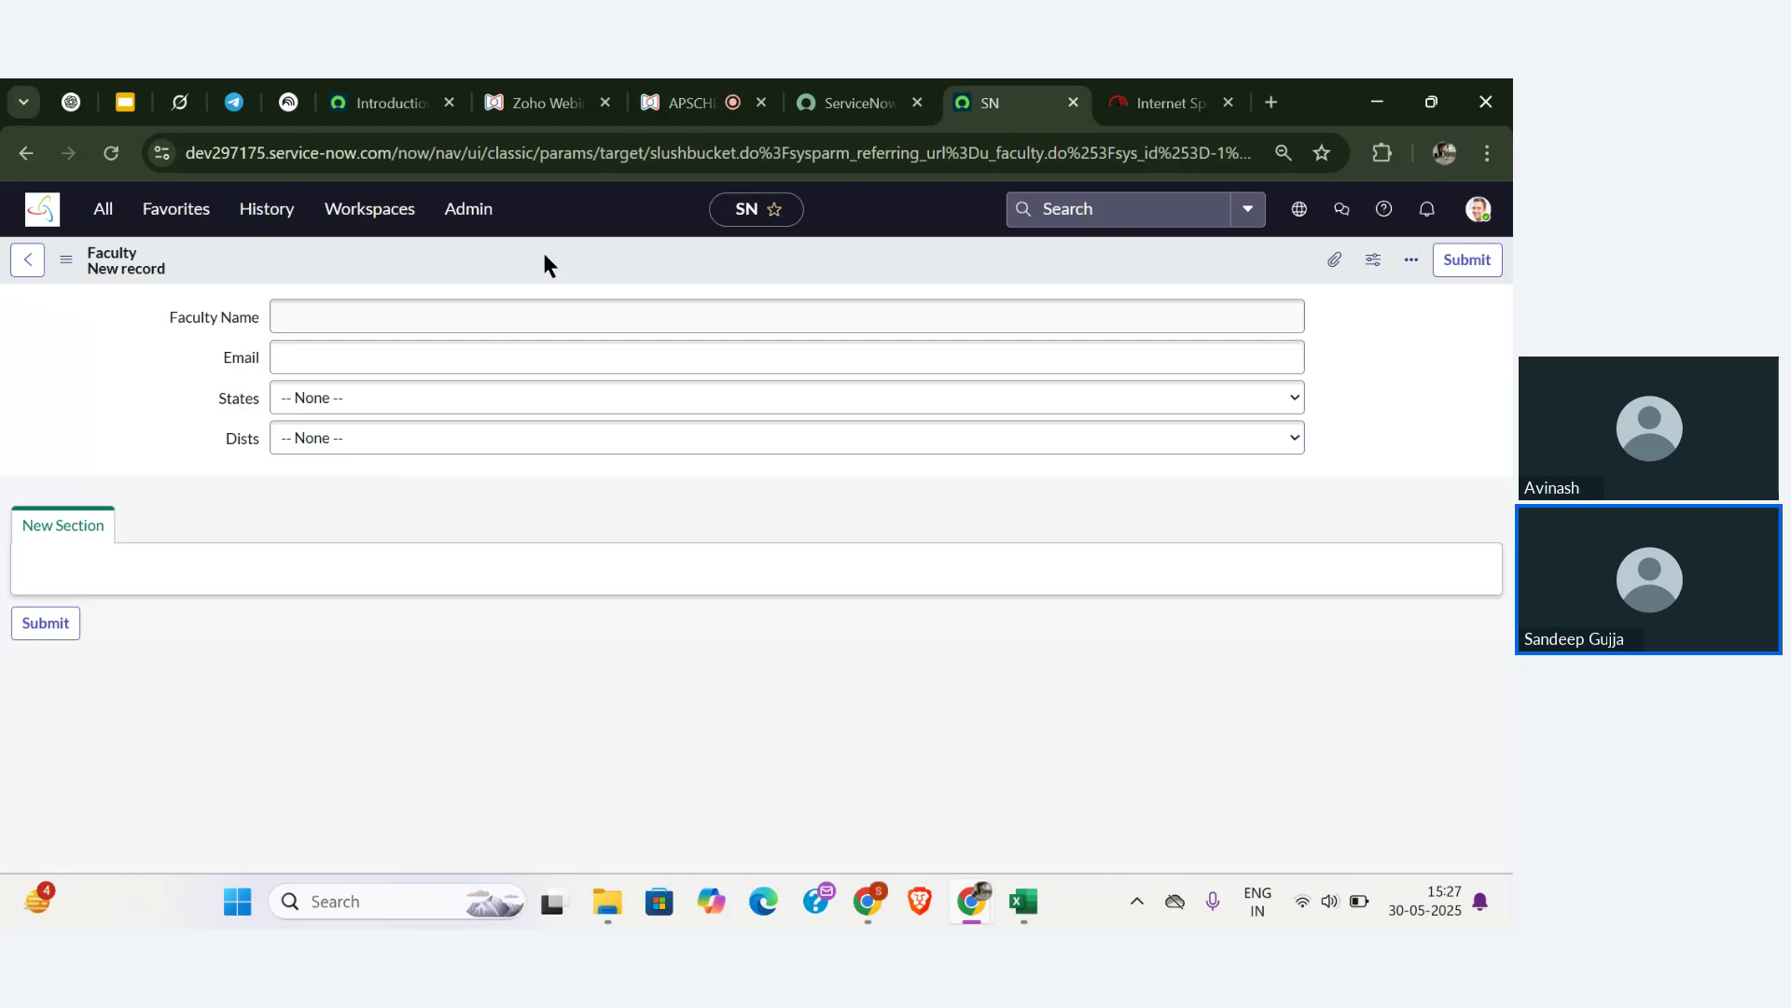
# - Return to the Zoho Webinar Q&A panel and scroll through the questions
pyautogui.click(685, 102)
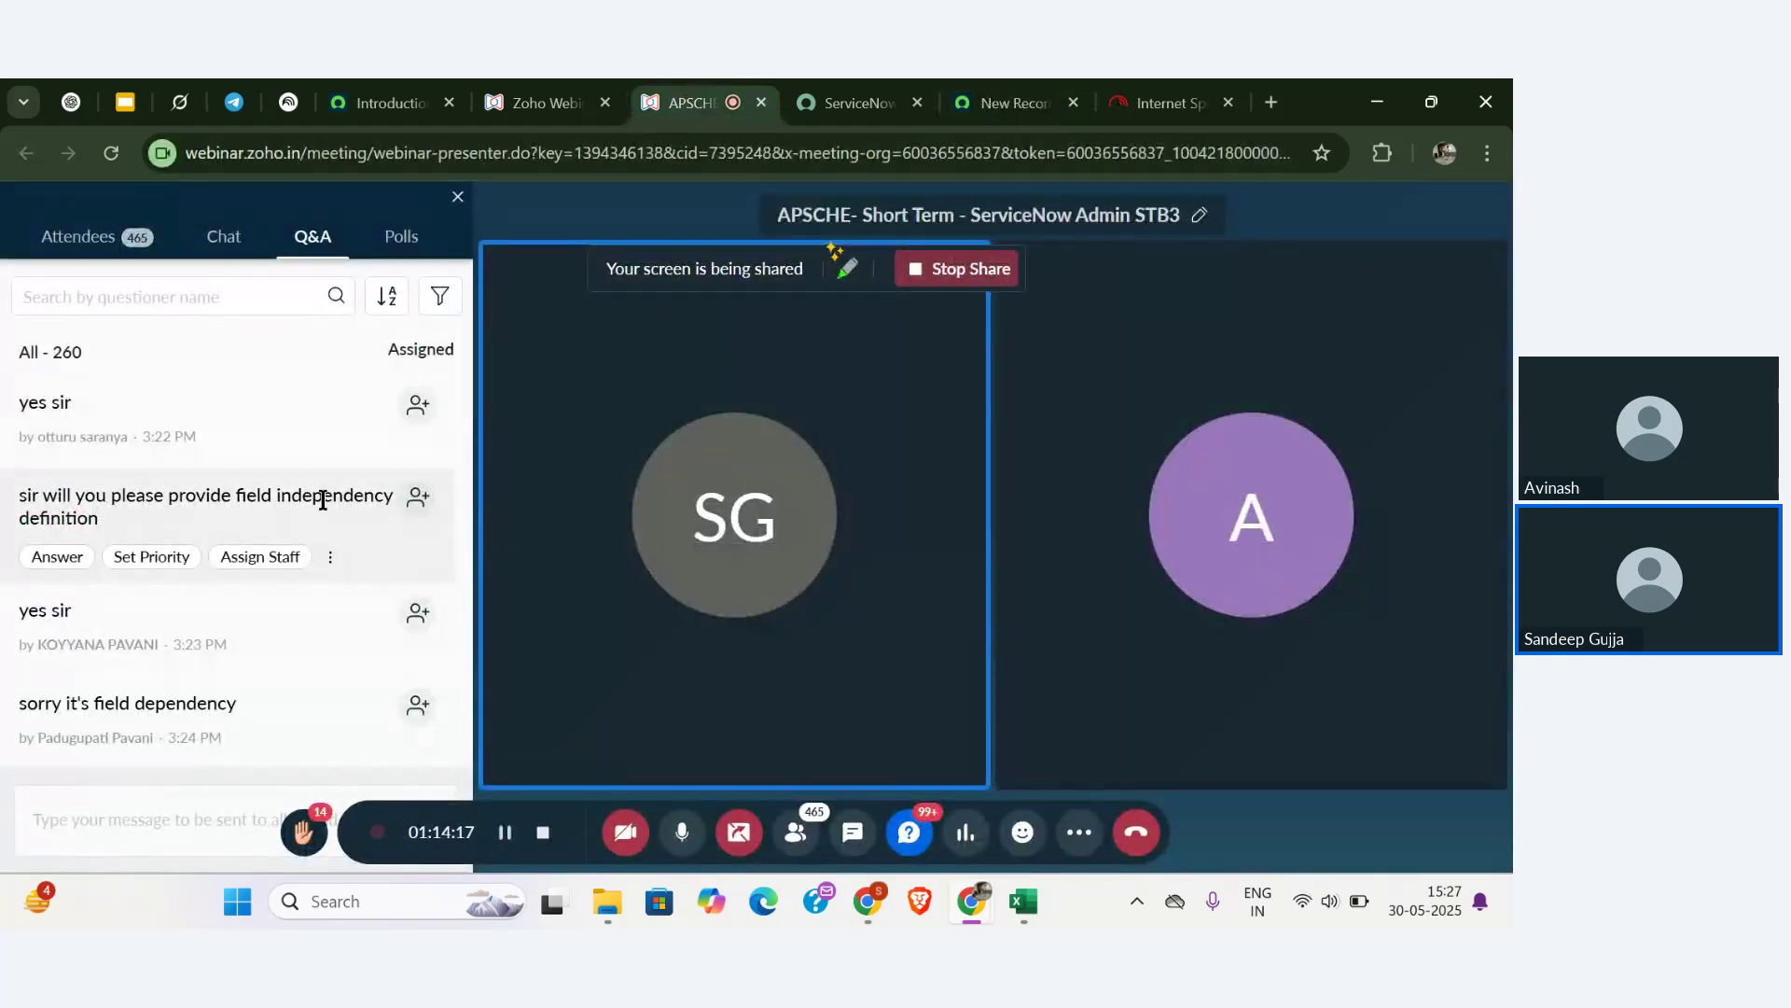
pyautogui.scroll(1, 321, 500)
pyautogui.scroll(-1, 321, 500)
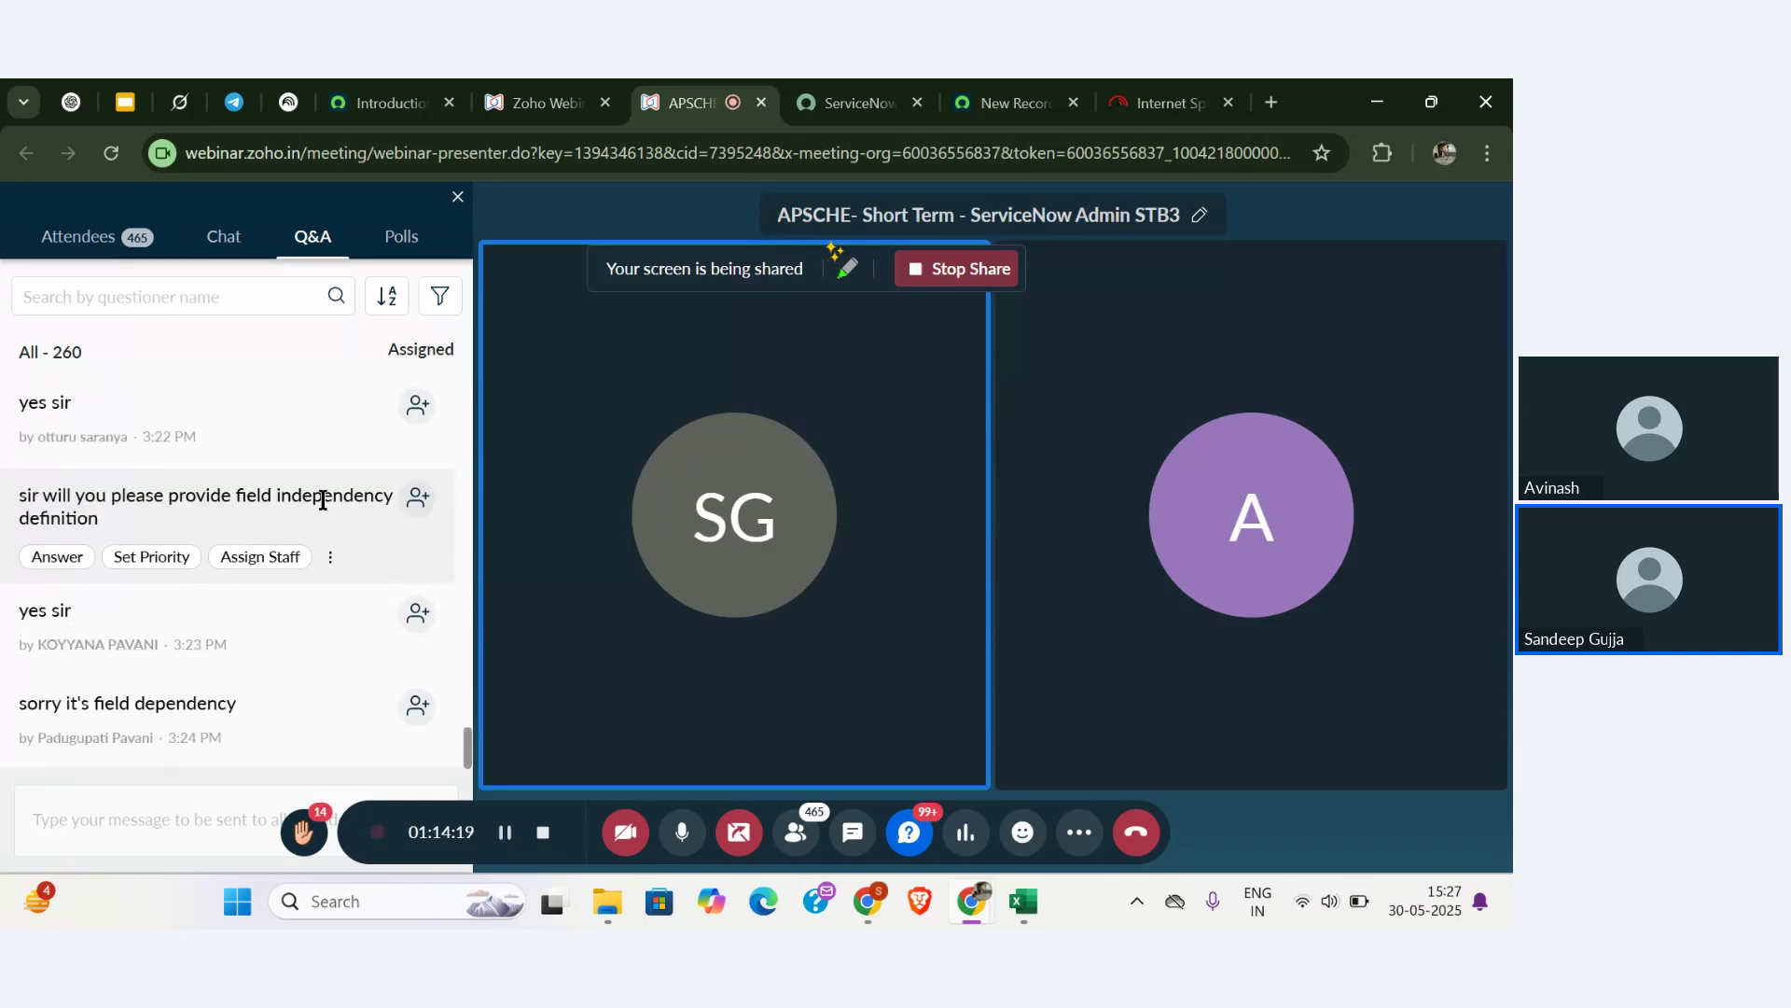
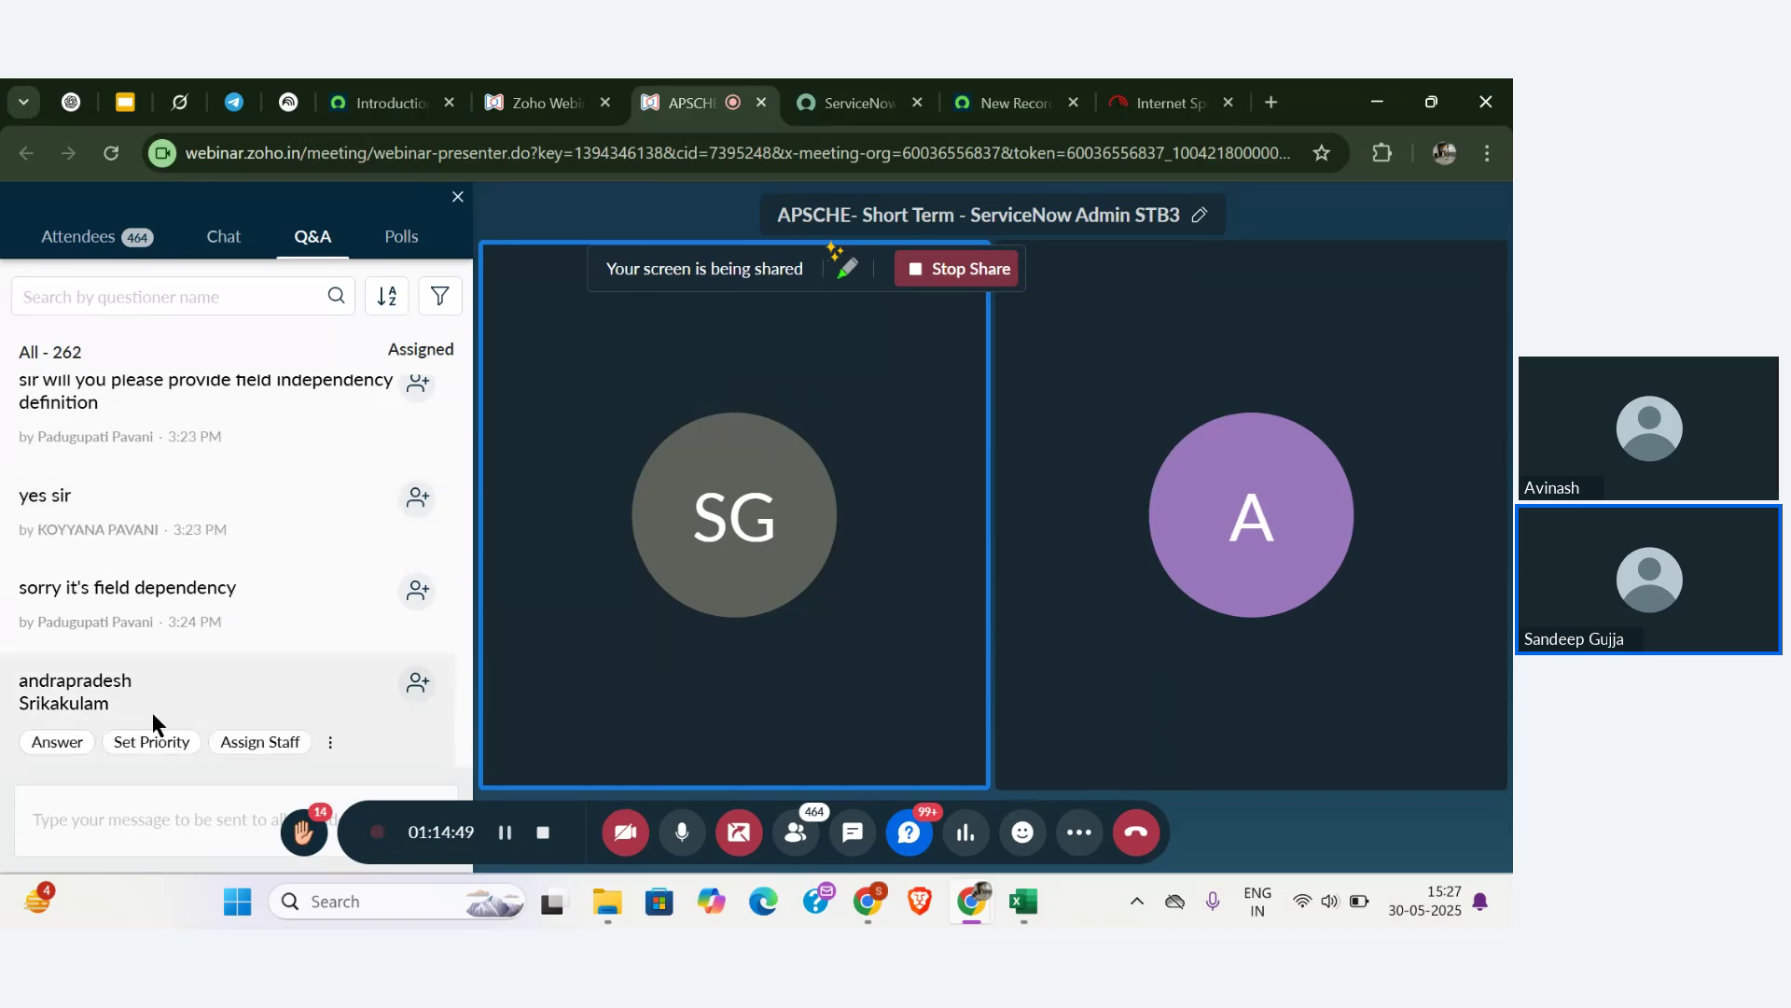
# - Leave the webinar Q&A for the blank ServiceNow Faculty new-record form with States and Dists
pyautogui.doubleClick(117, 673)
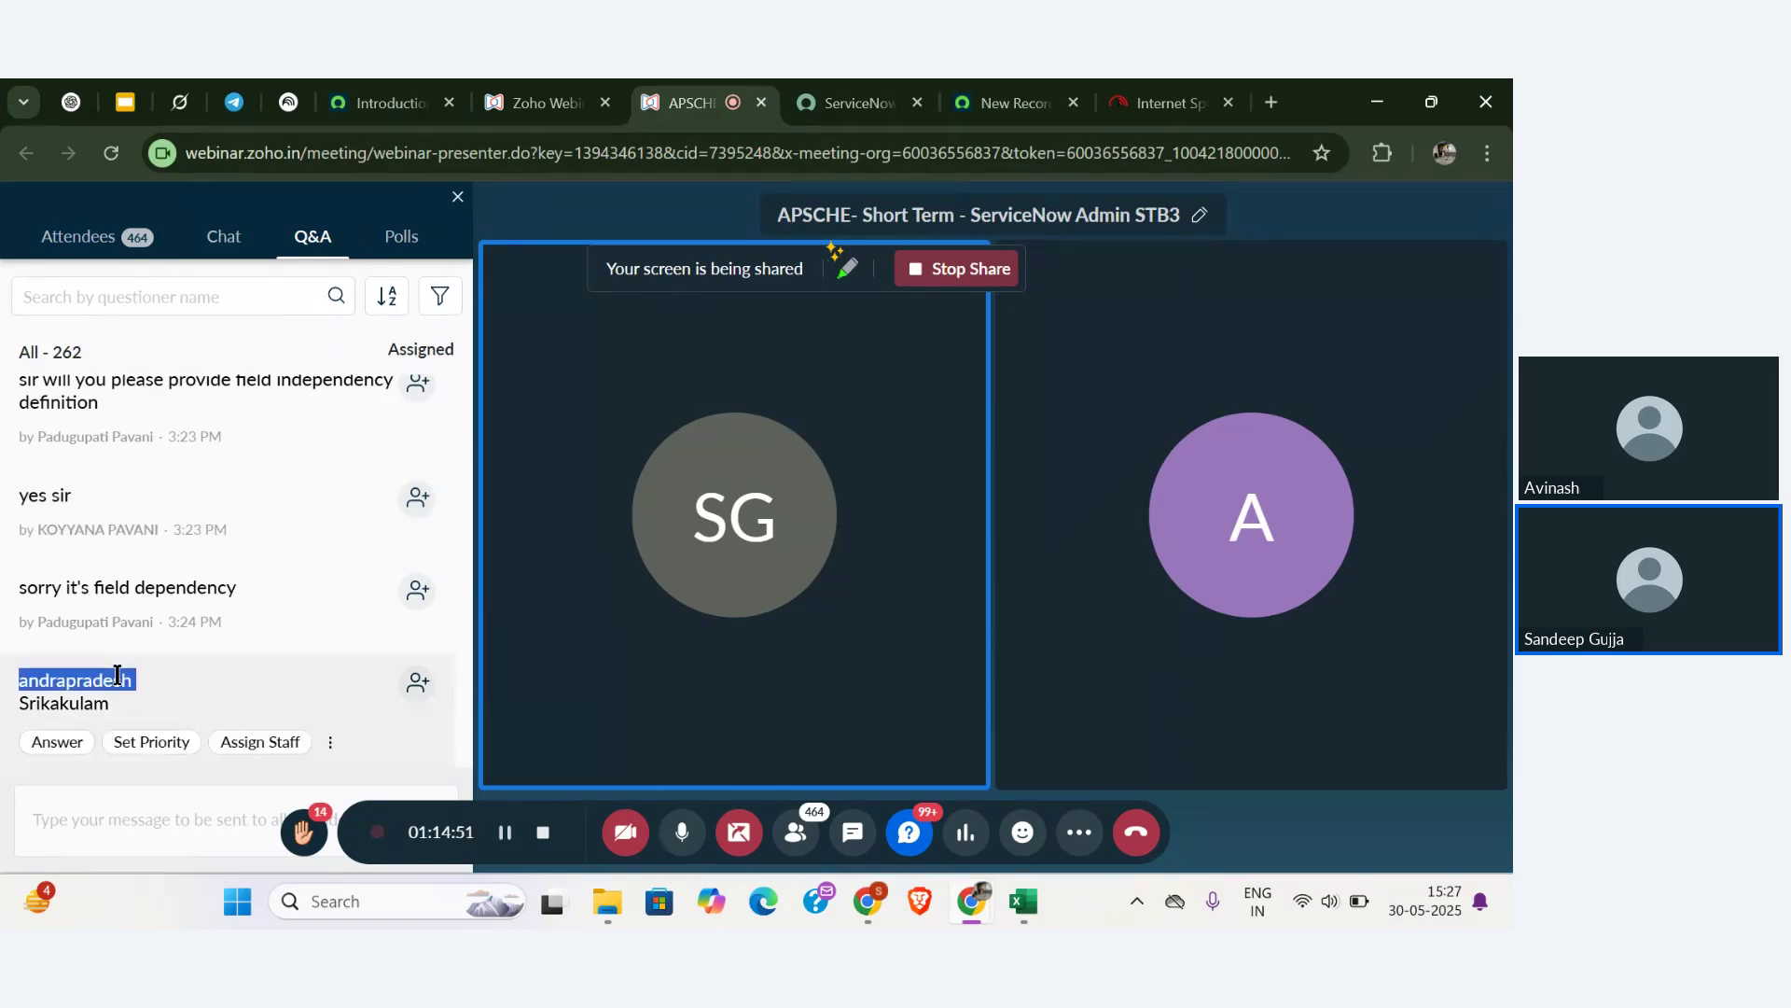
pyautogui.click(215, 687)
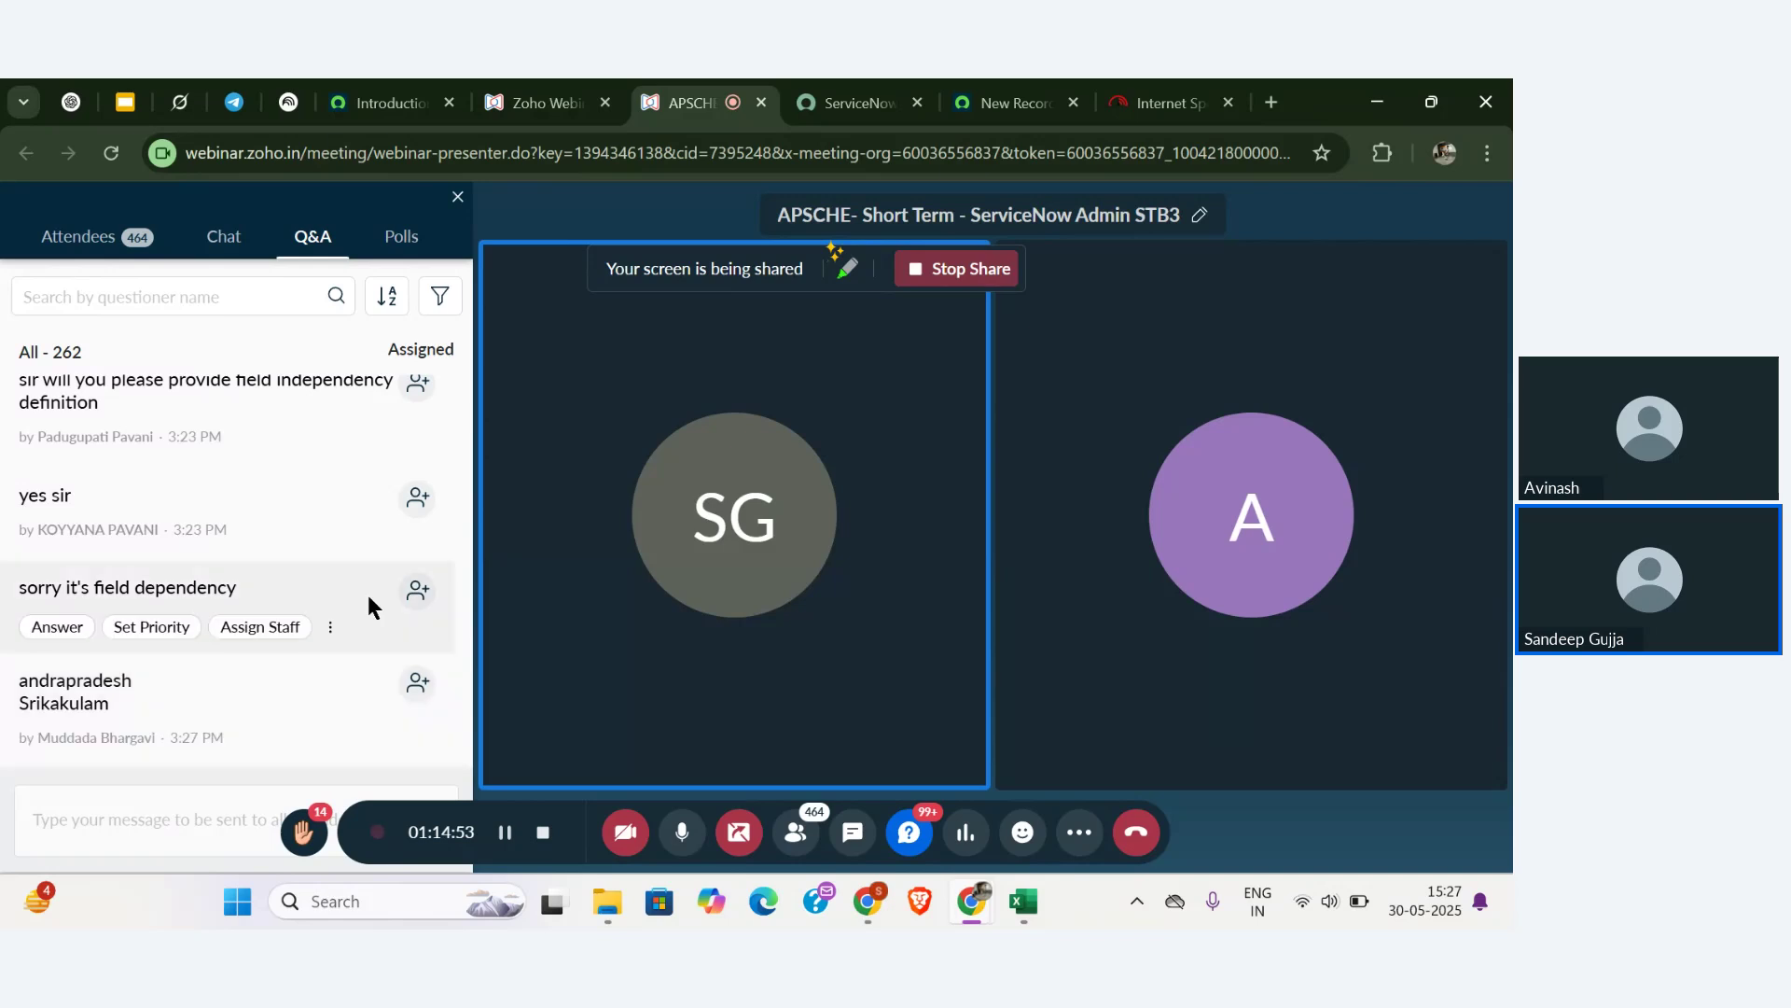
pyautogui.click(370, 105)
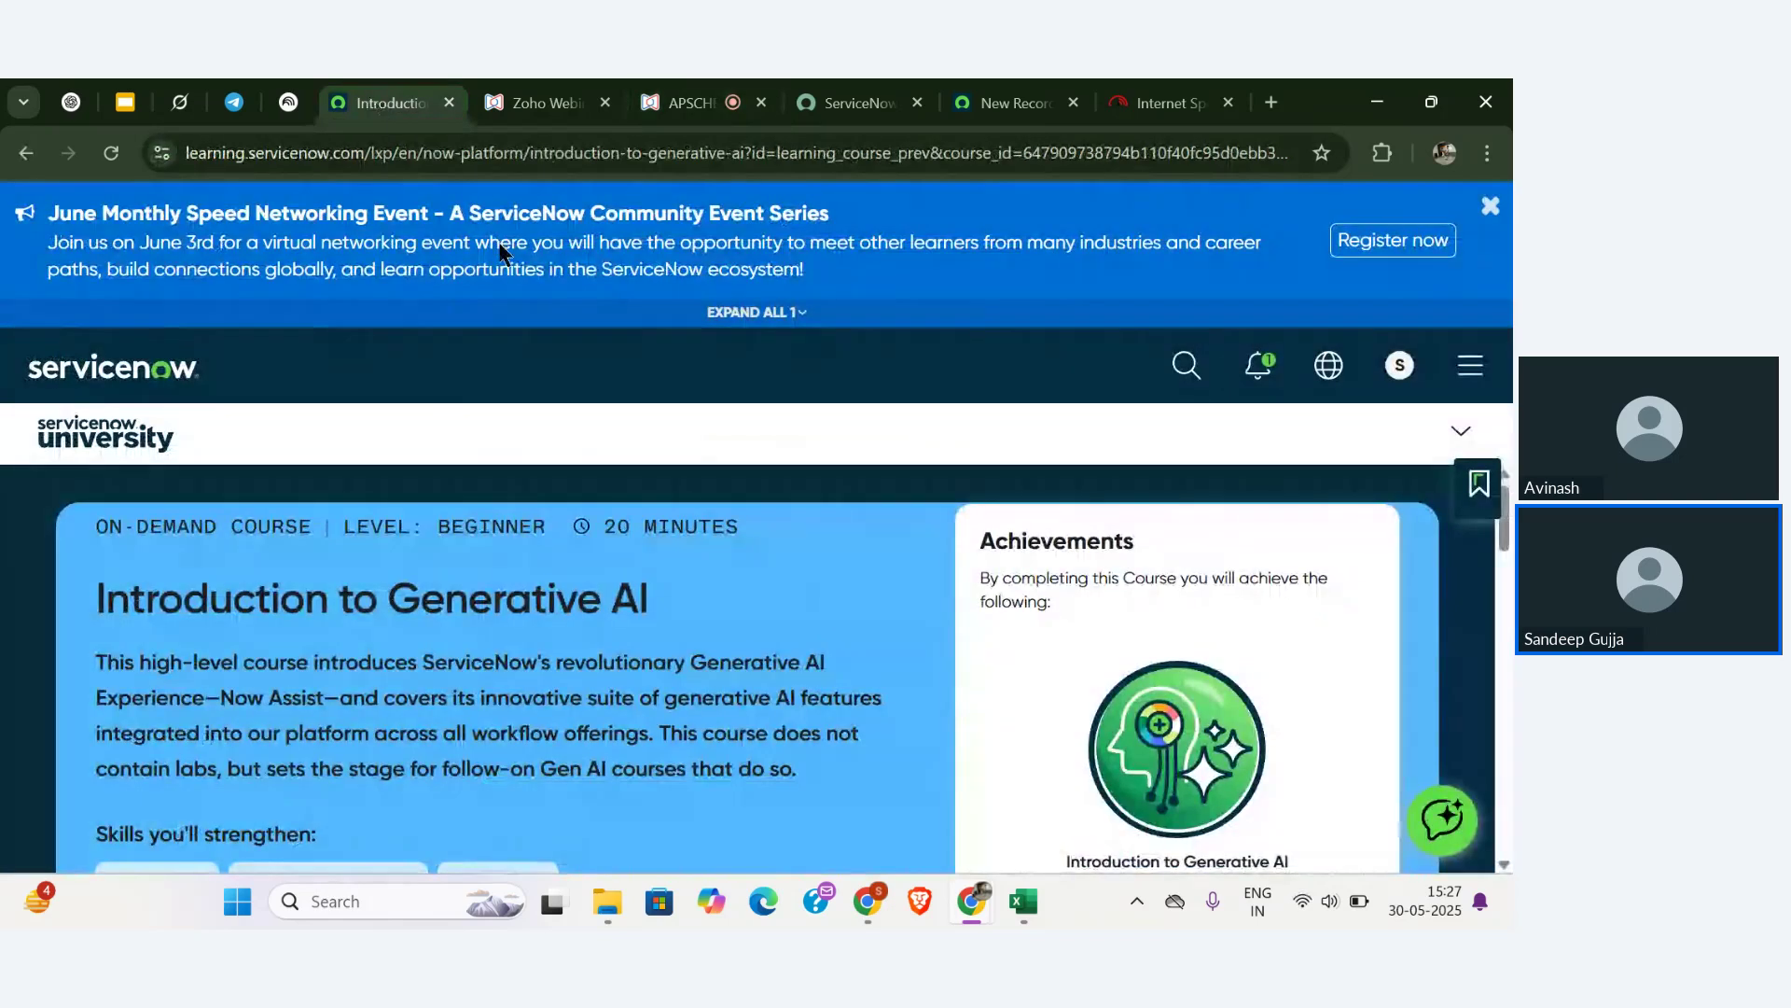
pyautogui.click(930, 93)
pyautogui.click(1003, 102)
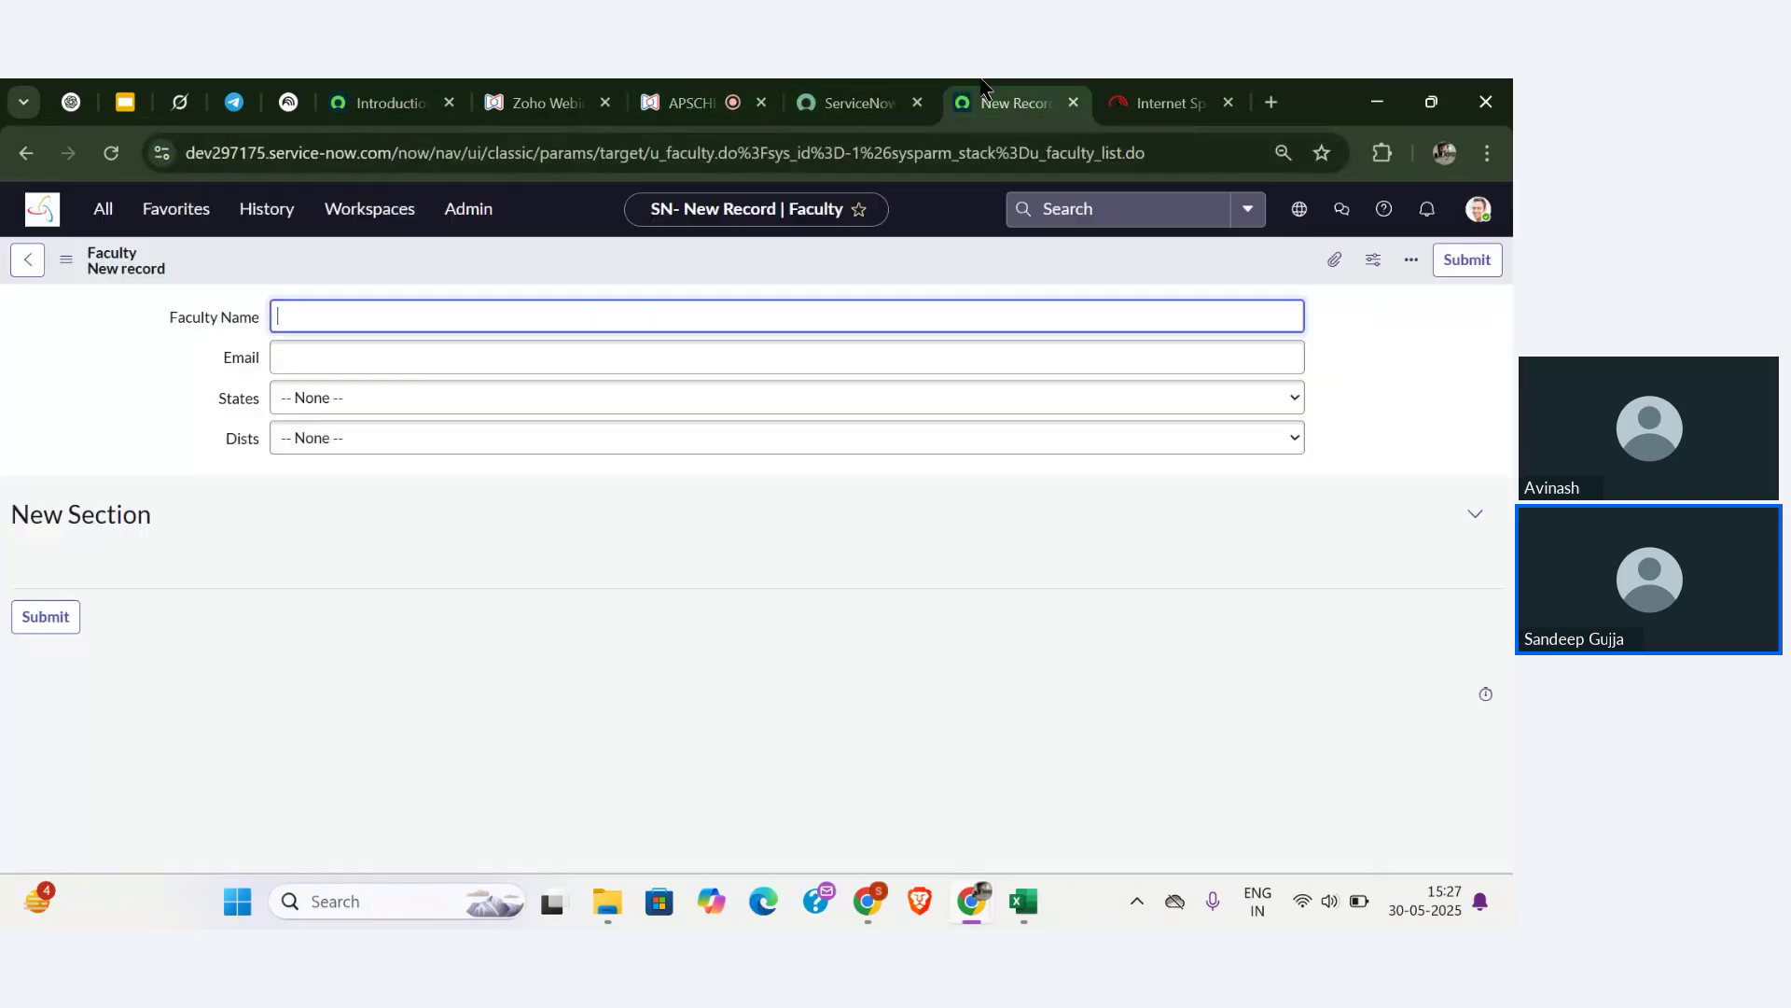
# - Open the States choice list editor and add 'Andhra Pradesh', fixing its spelling and capitals
pyautogui.rightClick(239, 401)
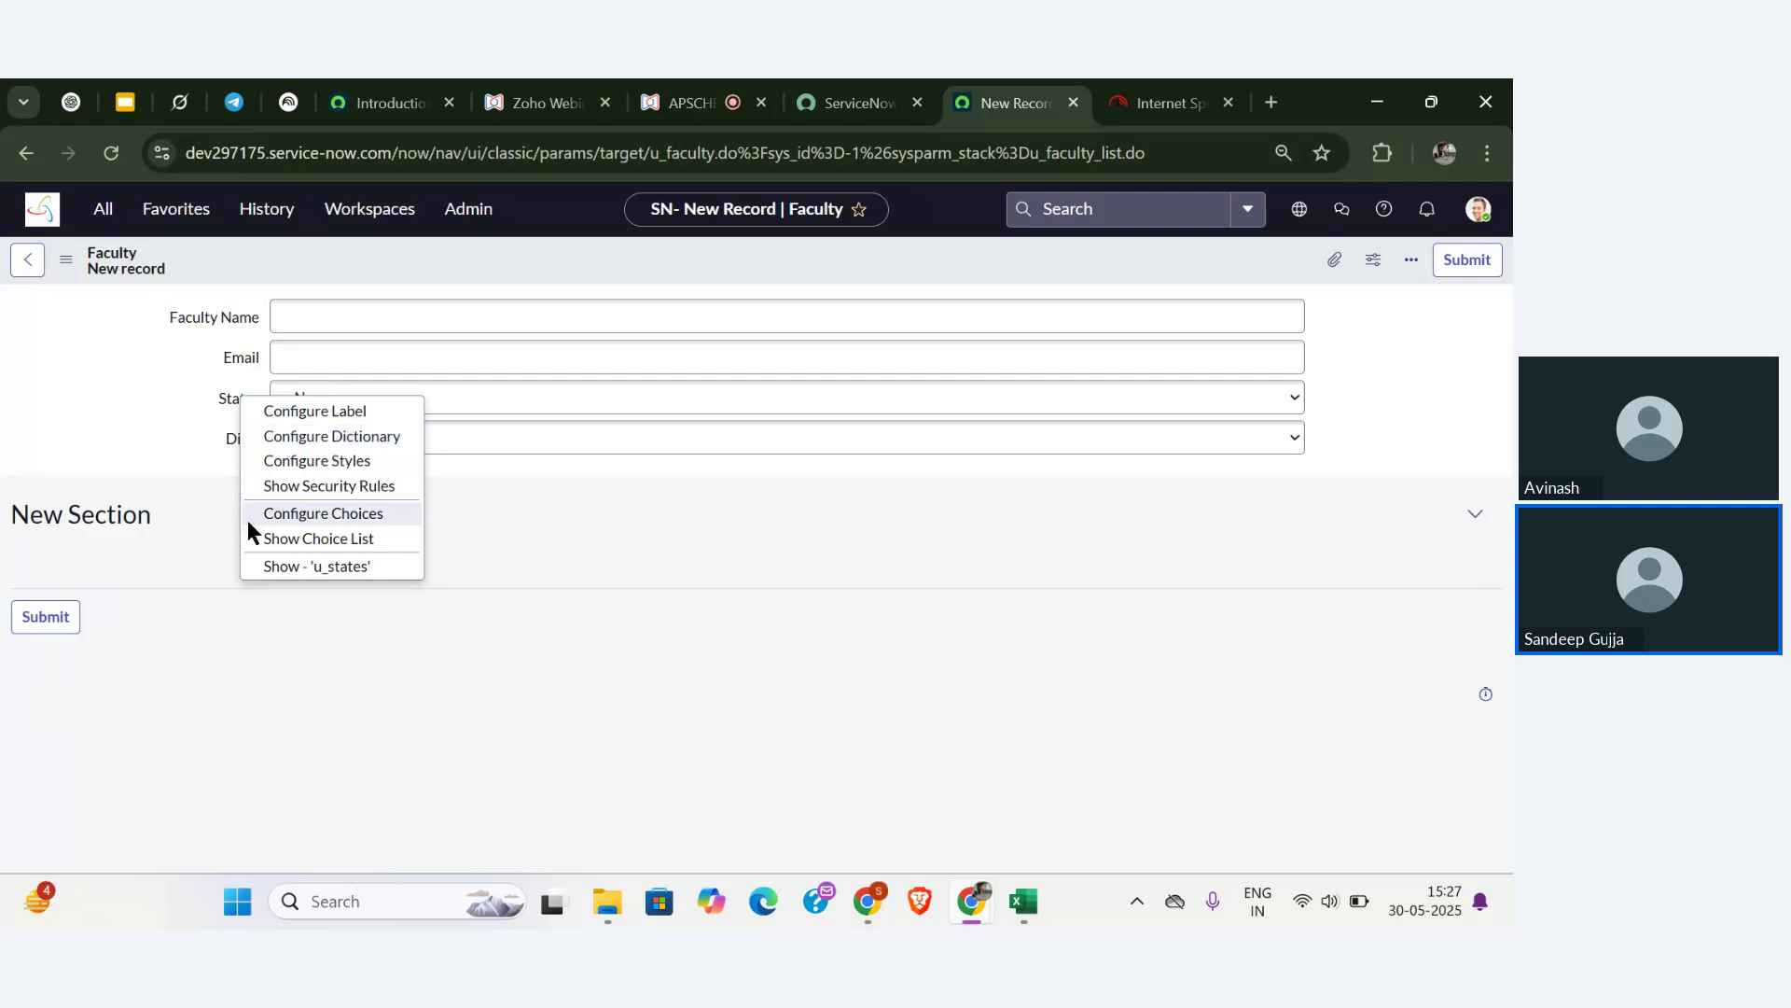
pyautogui.click(371, 516)
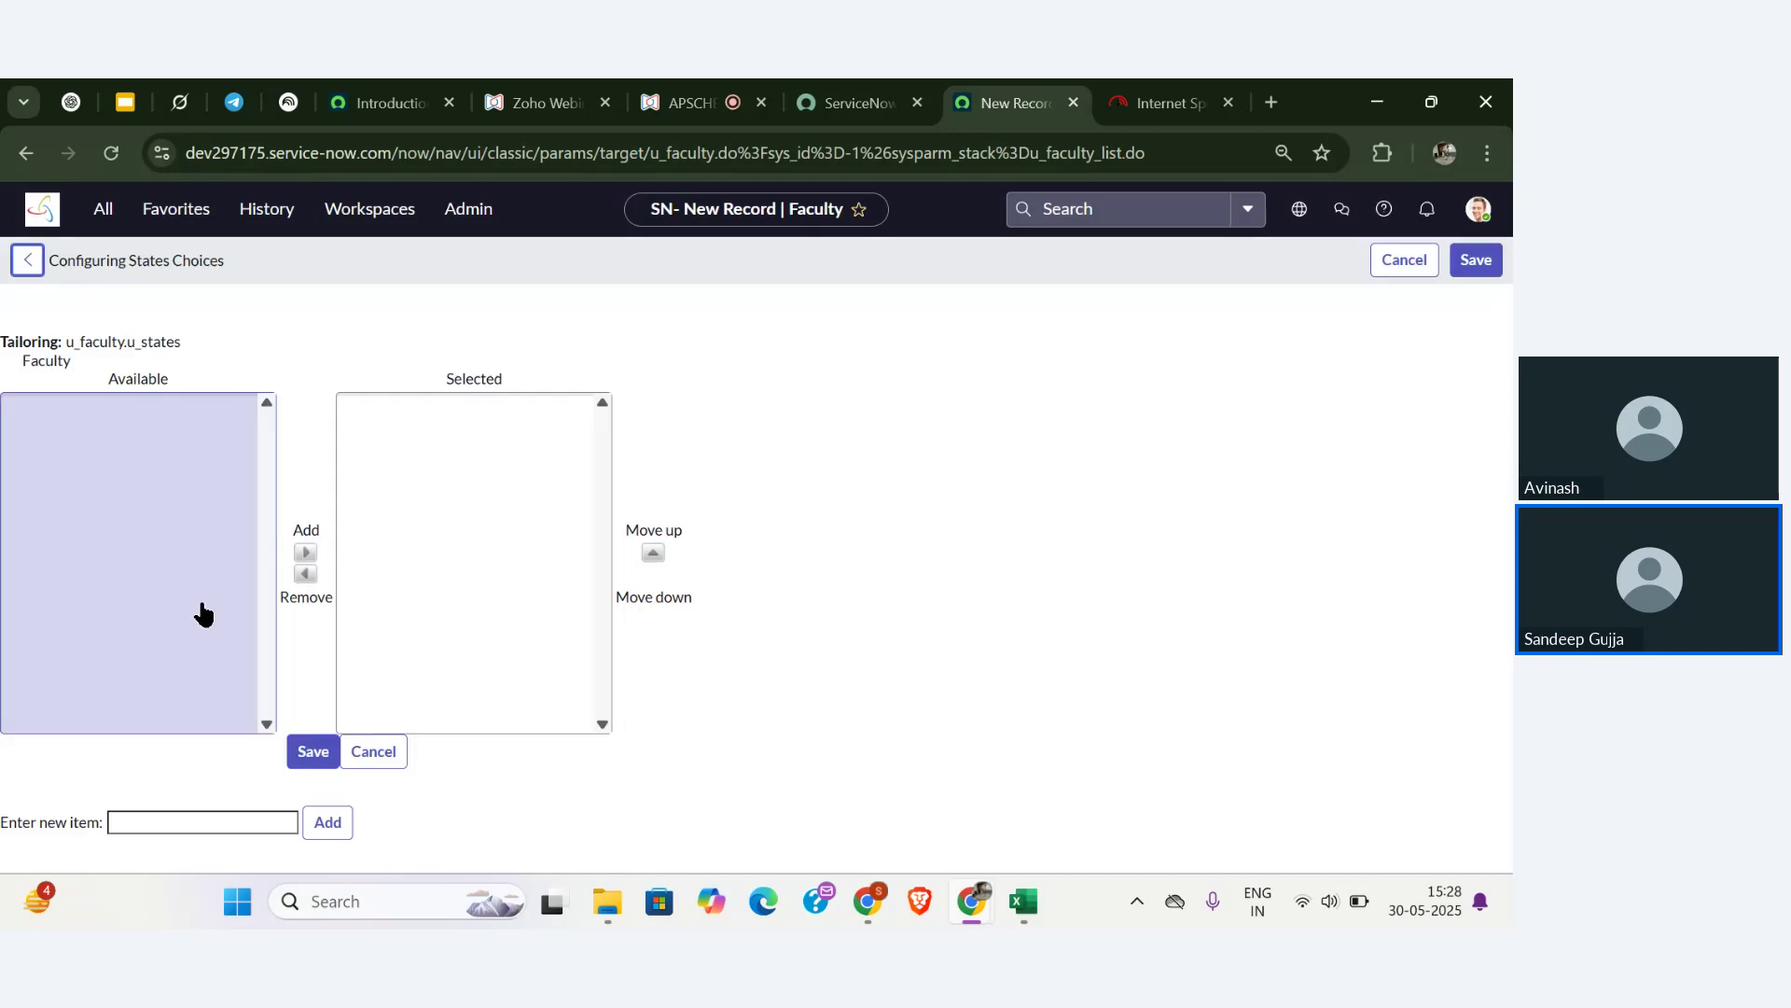
pyautogui.click(176, 814)
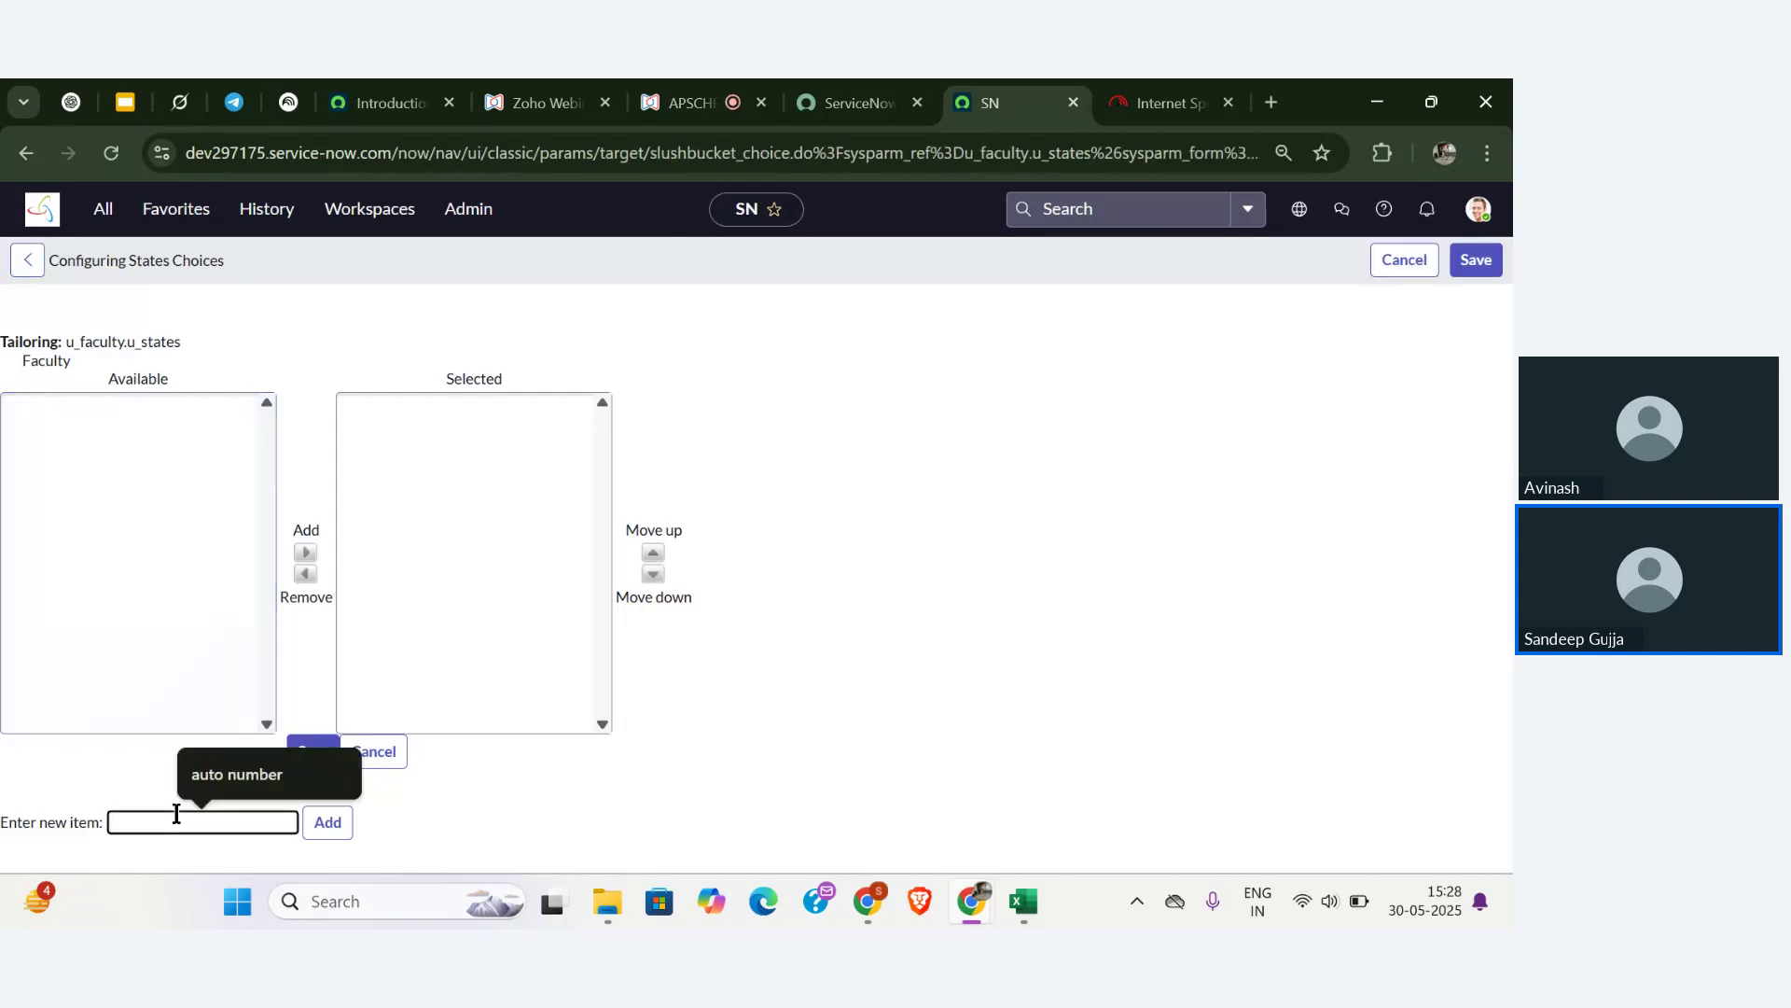
pyautogui.write('andrapradesh')
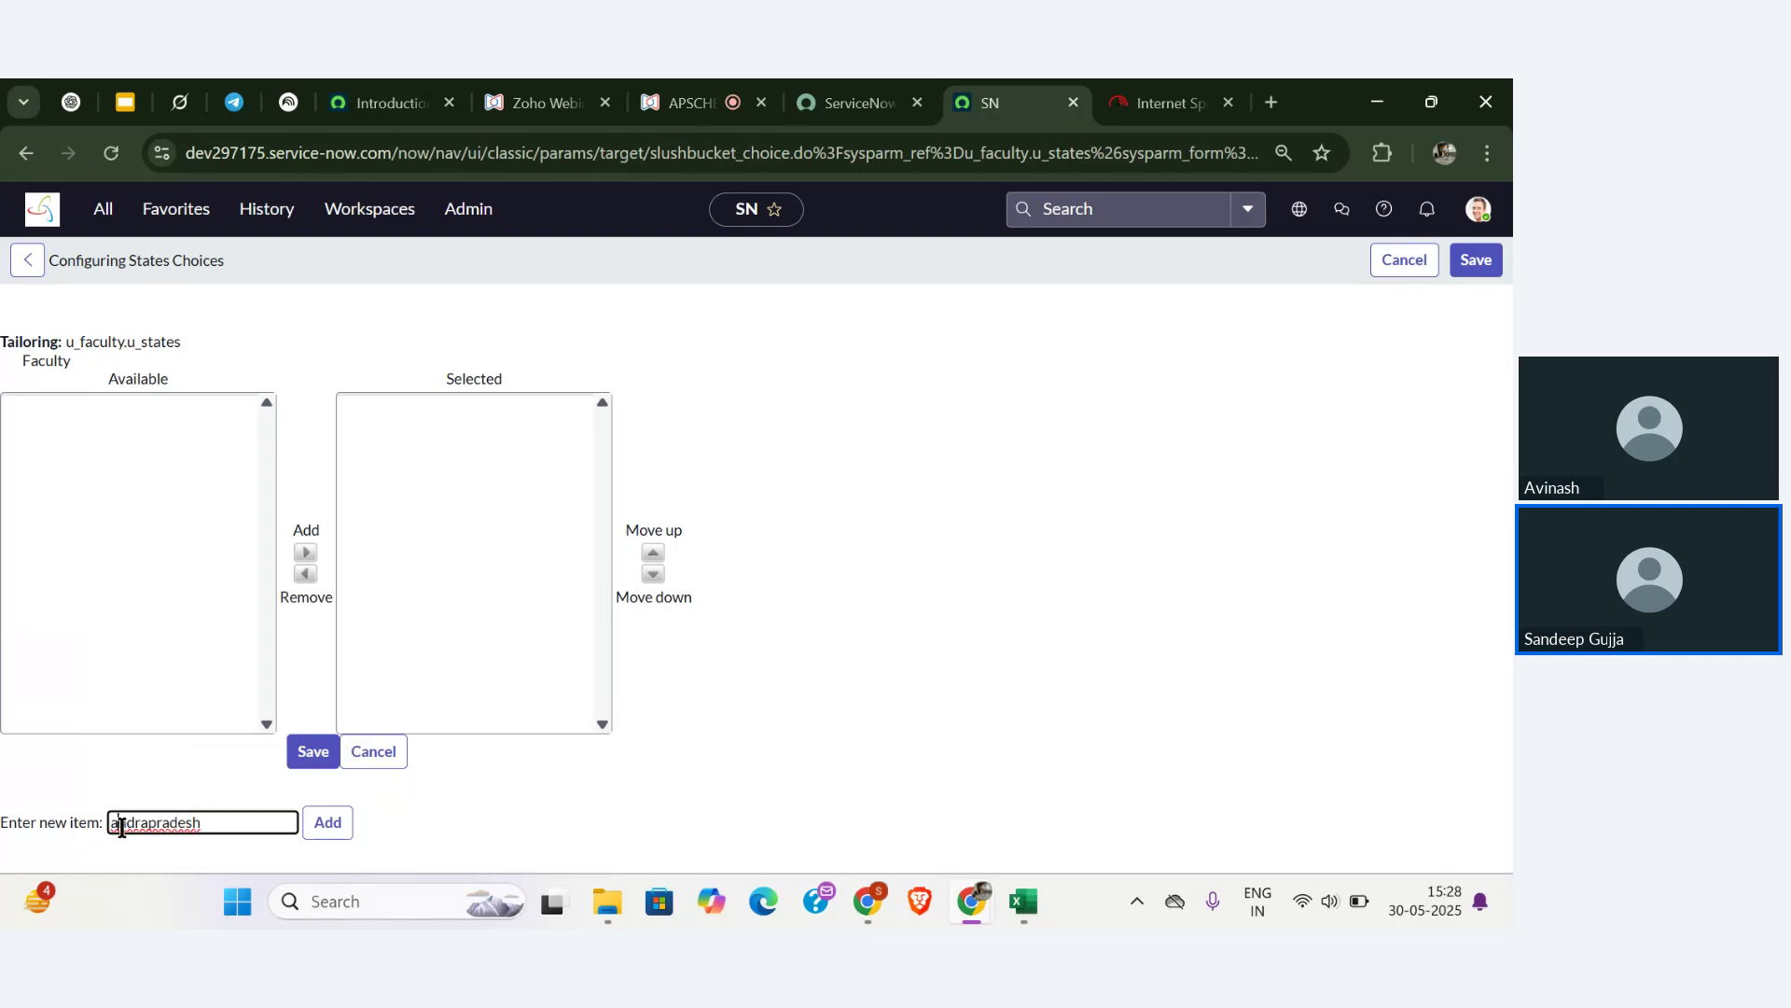
pyautogui.click(121, 823)
pyautogui.press('BackSpace')
pyautogui.write('A')
pyautogui.click(158, 823)
pyautogui.press('BackSpace')
pyautogui.write('P')
pyautogui.click(137, 822)
pyautogui.write('h')
pyautogui.click(160, 823)
pyautogui.click(328, 823)
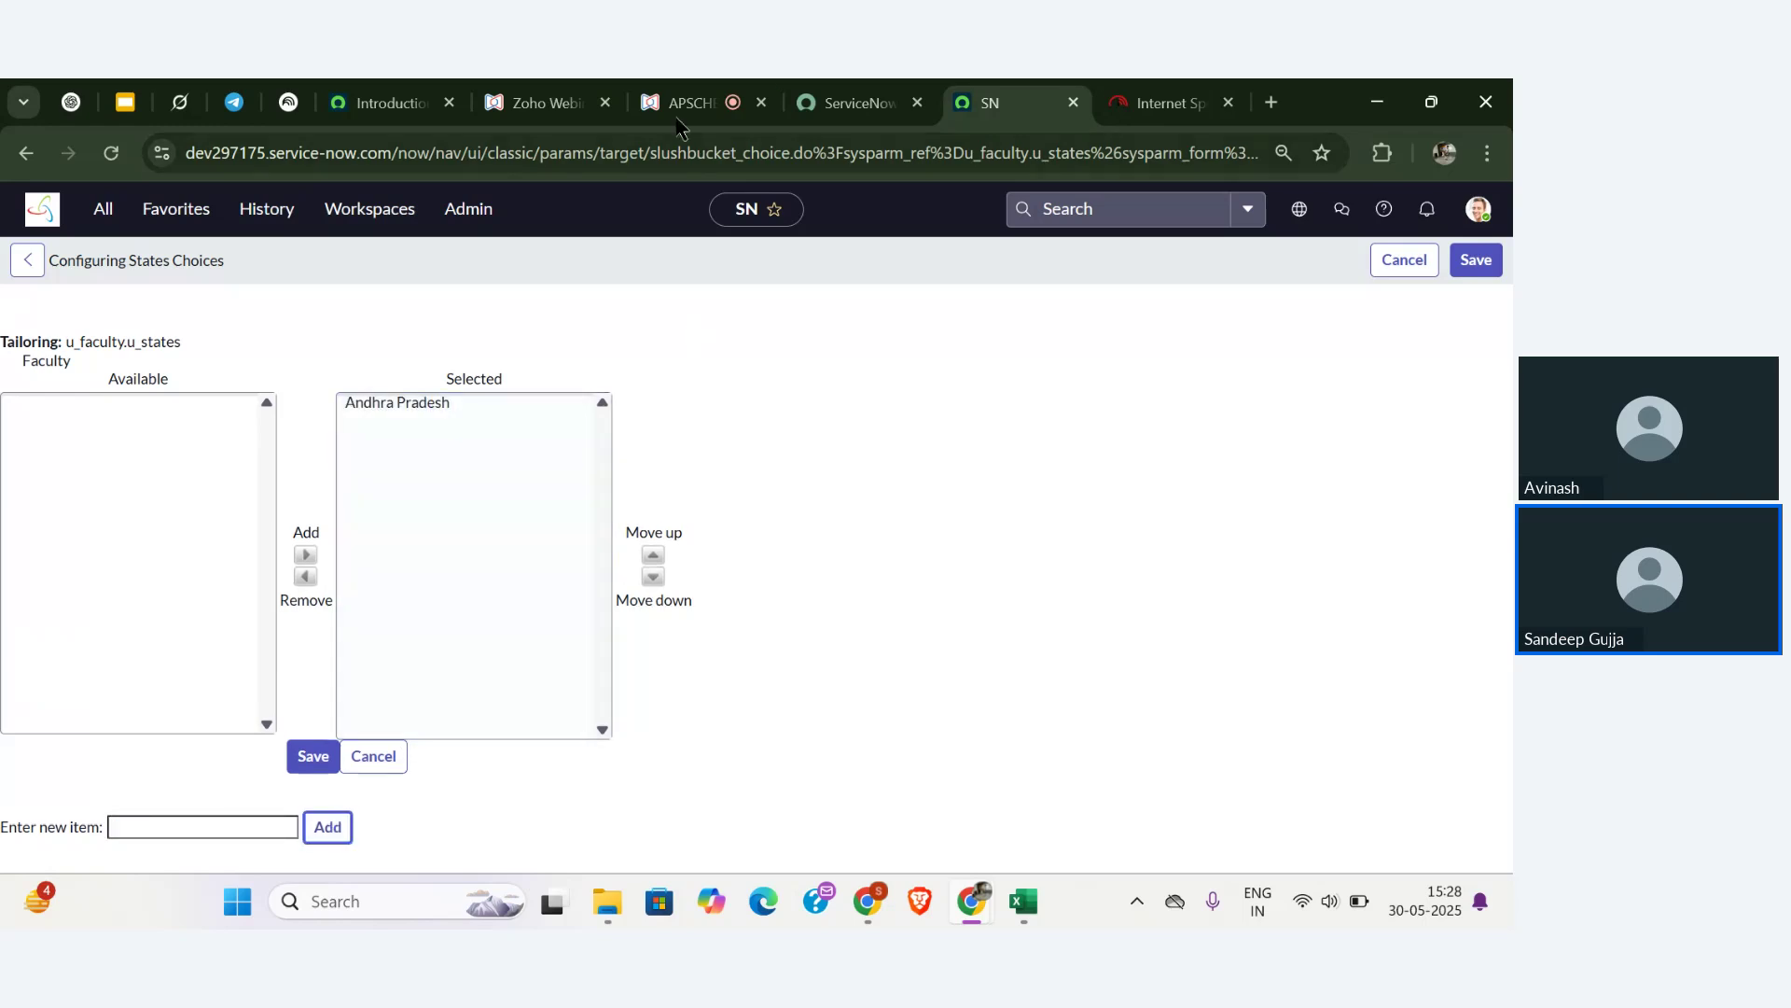
# - Add Kerala, copied from a webinar question, and Telangana to States, then save the choices
pyautogui.click(655, 111)
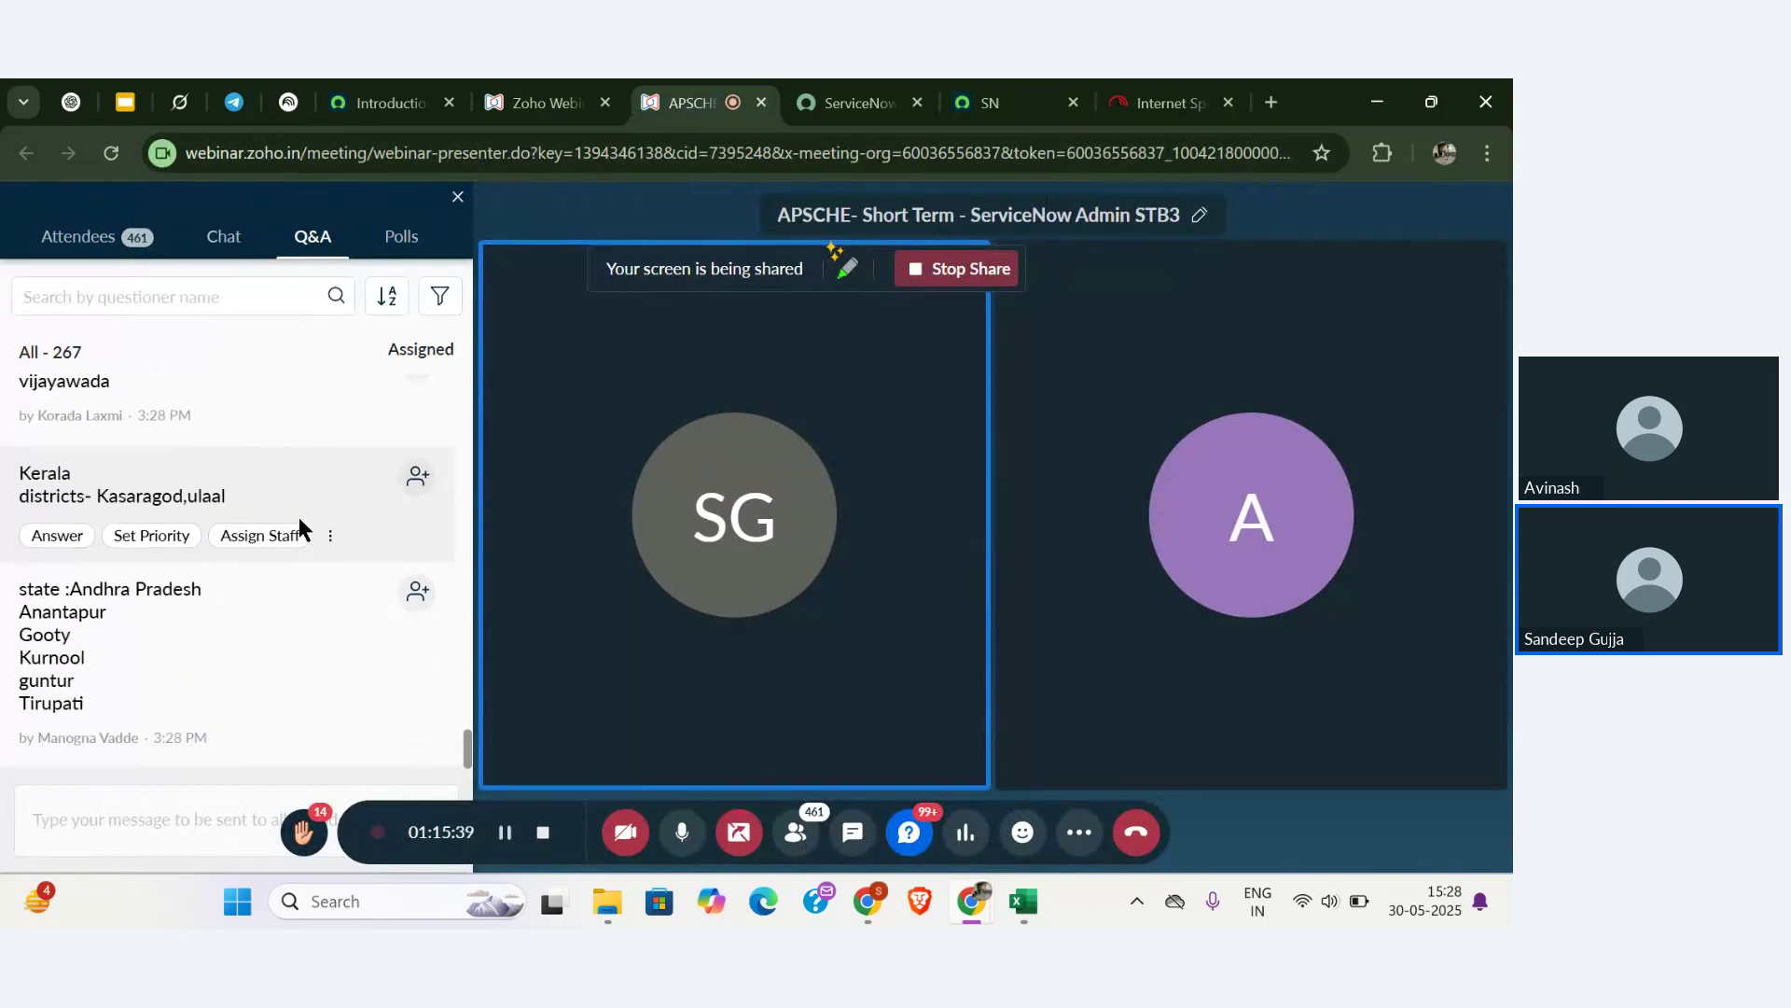
pyautogui.scroll(1, 299, 517)
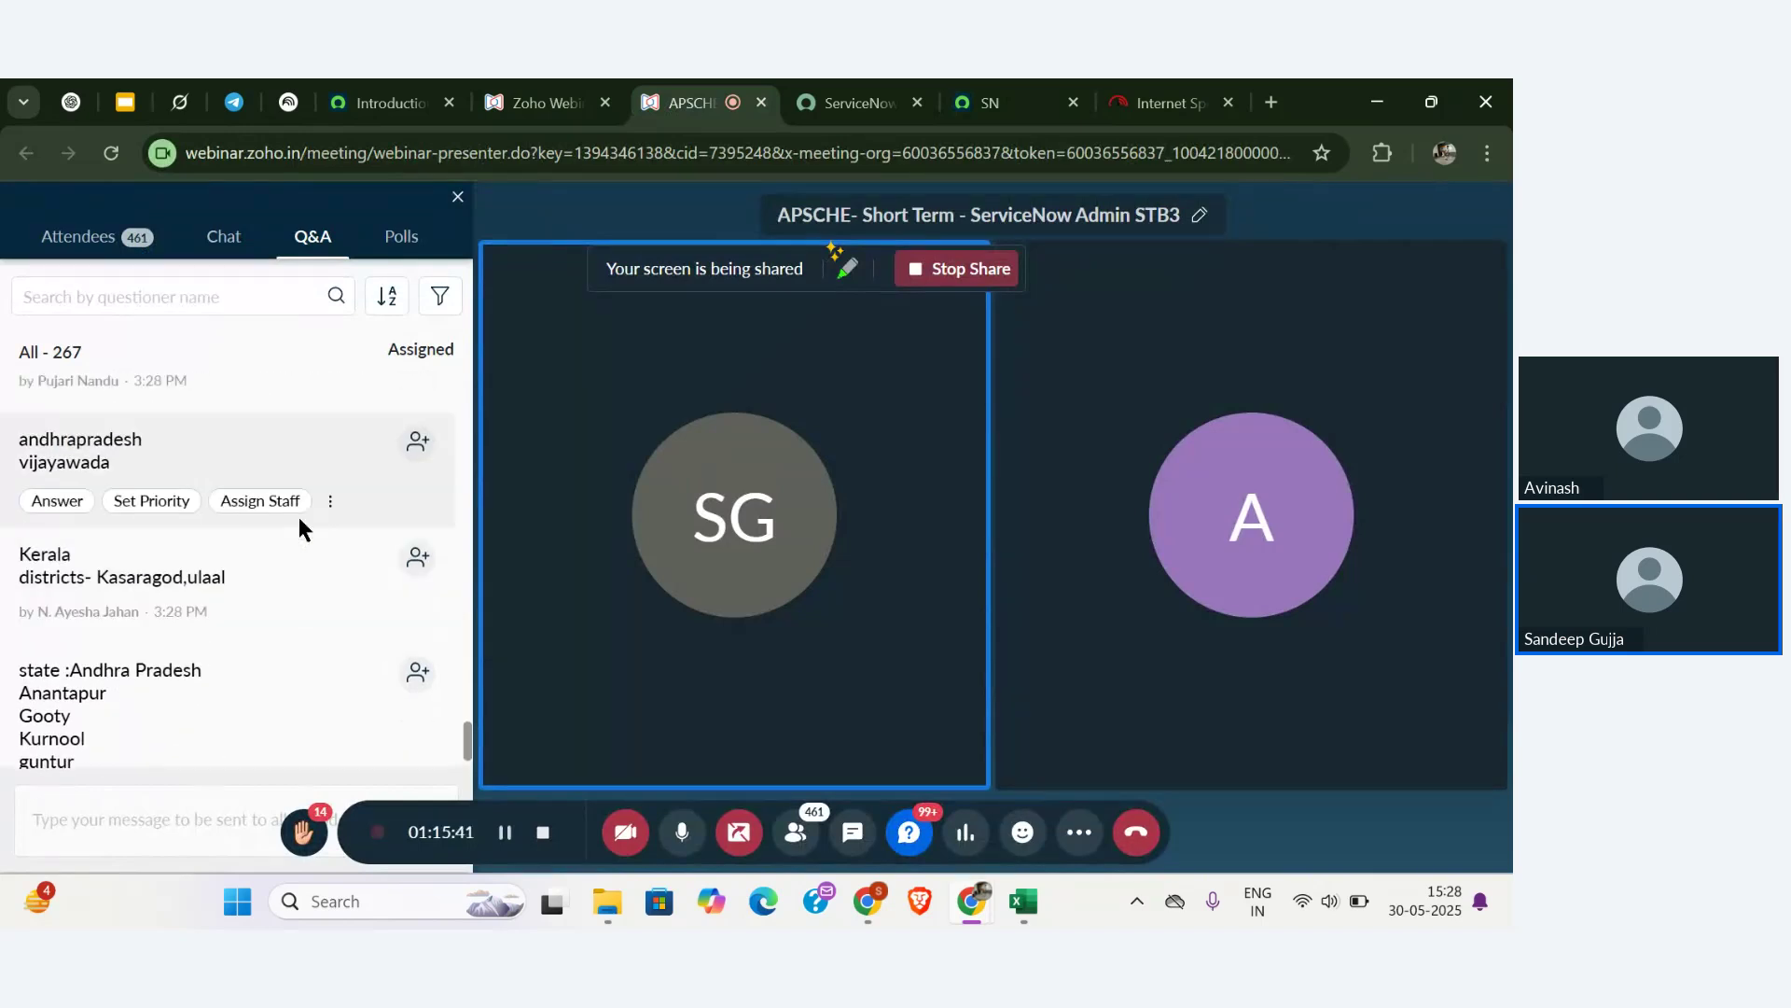
pyautogui.doubleClick(51, 580)
pyautogui.hotkey('ctrl', 'c')
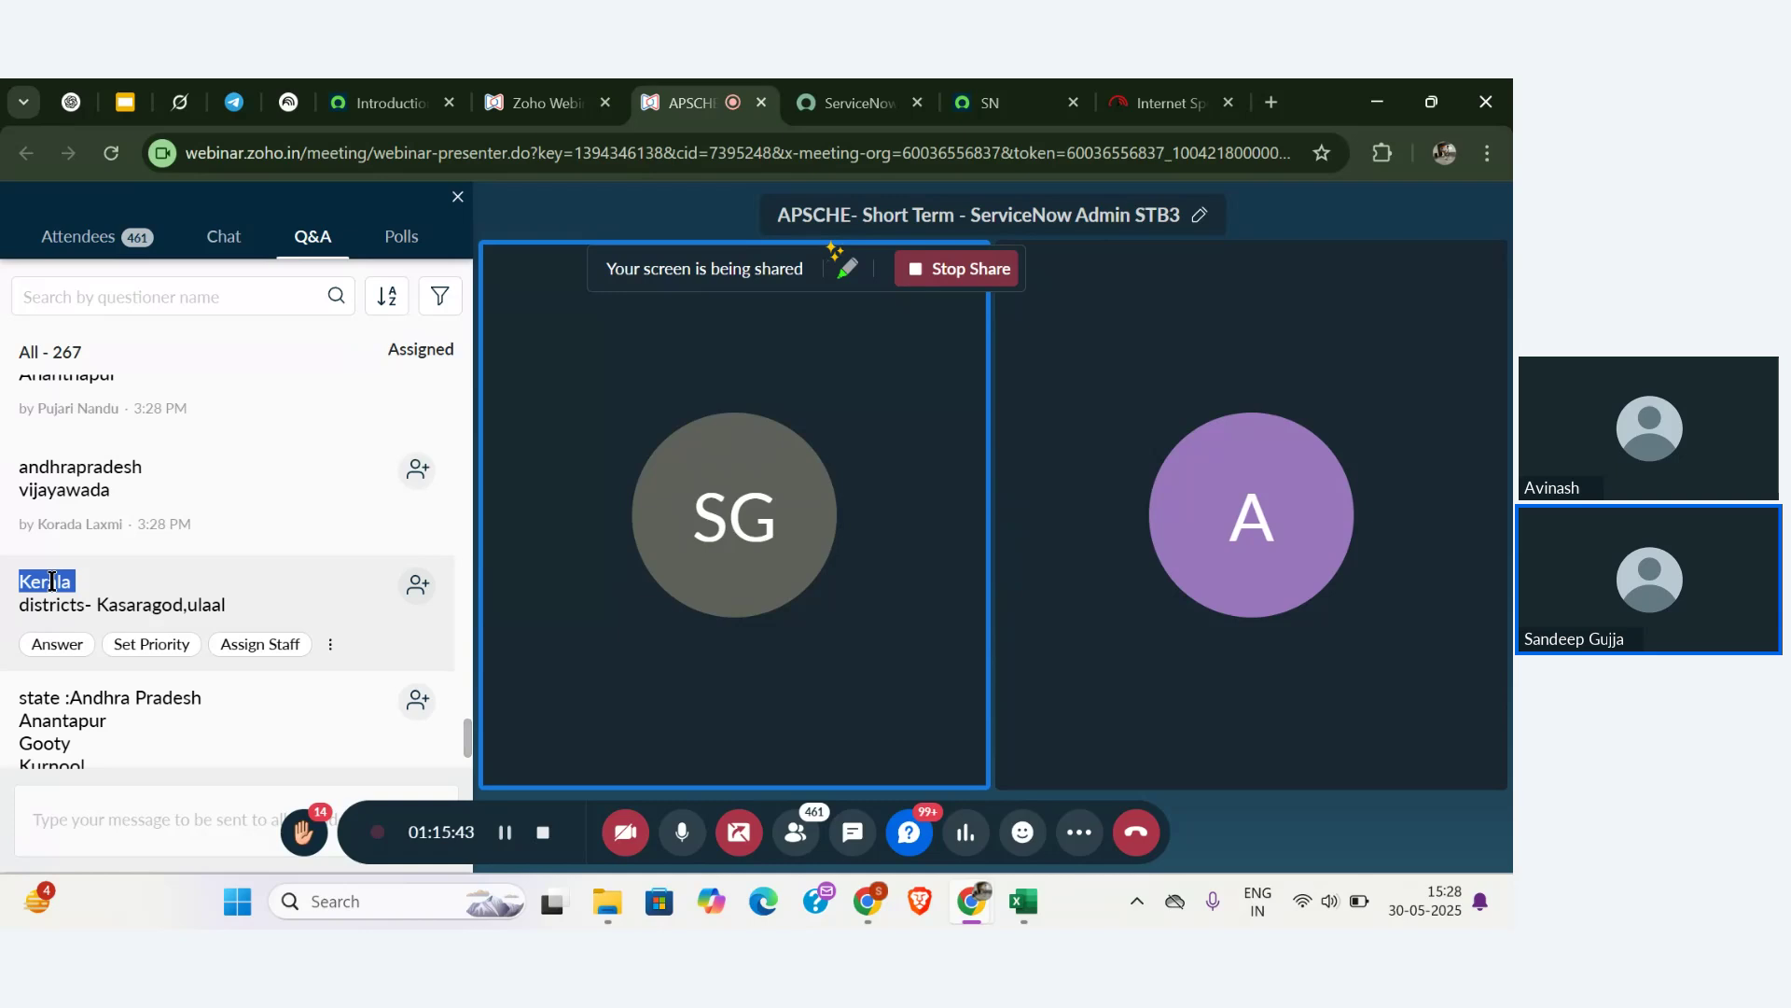
pyautogui.click(991, 103)
pyautogui.click(223, 830)
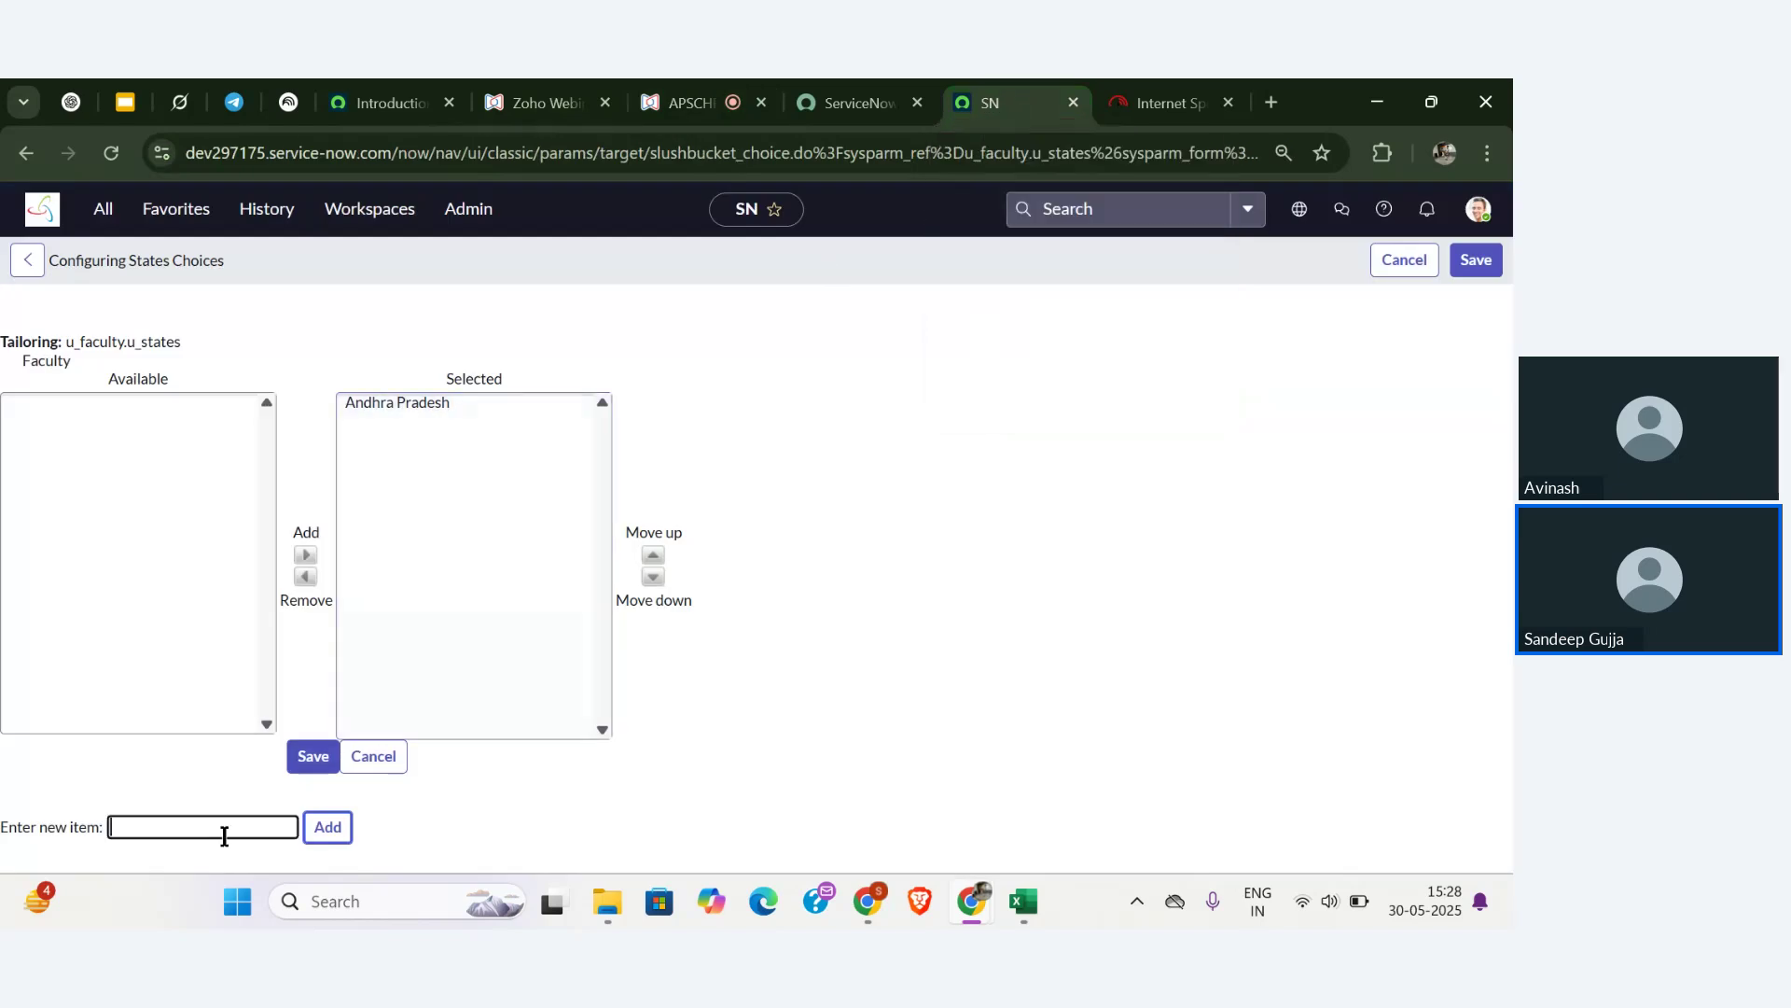
pyautogui.hotkey('ctrl', 'v')
pyautogui.click(342, 828)
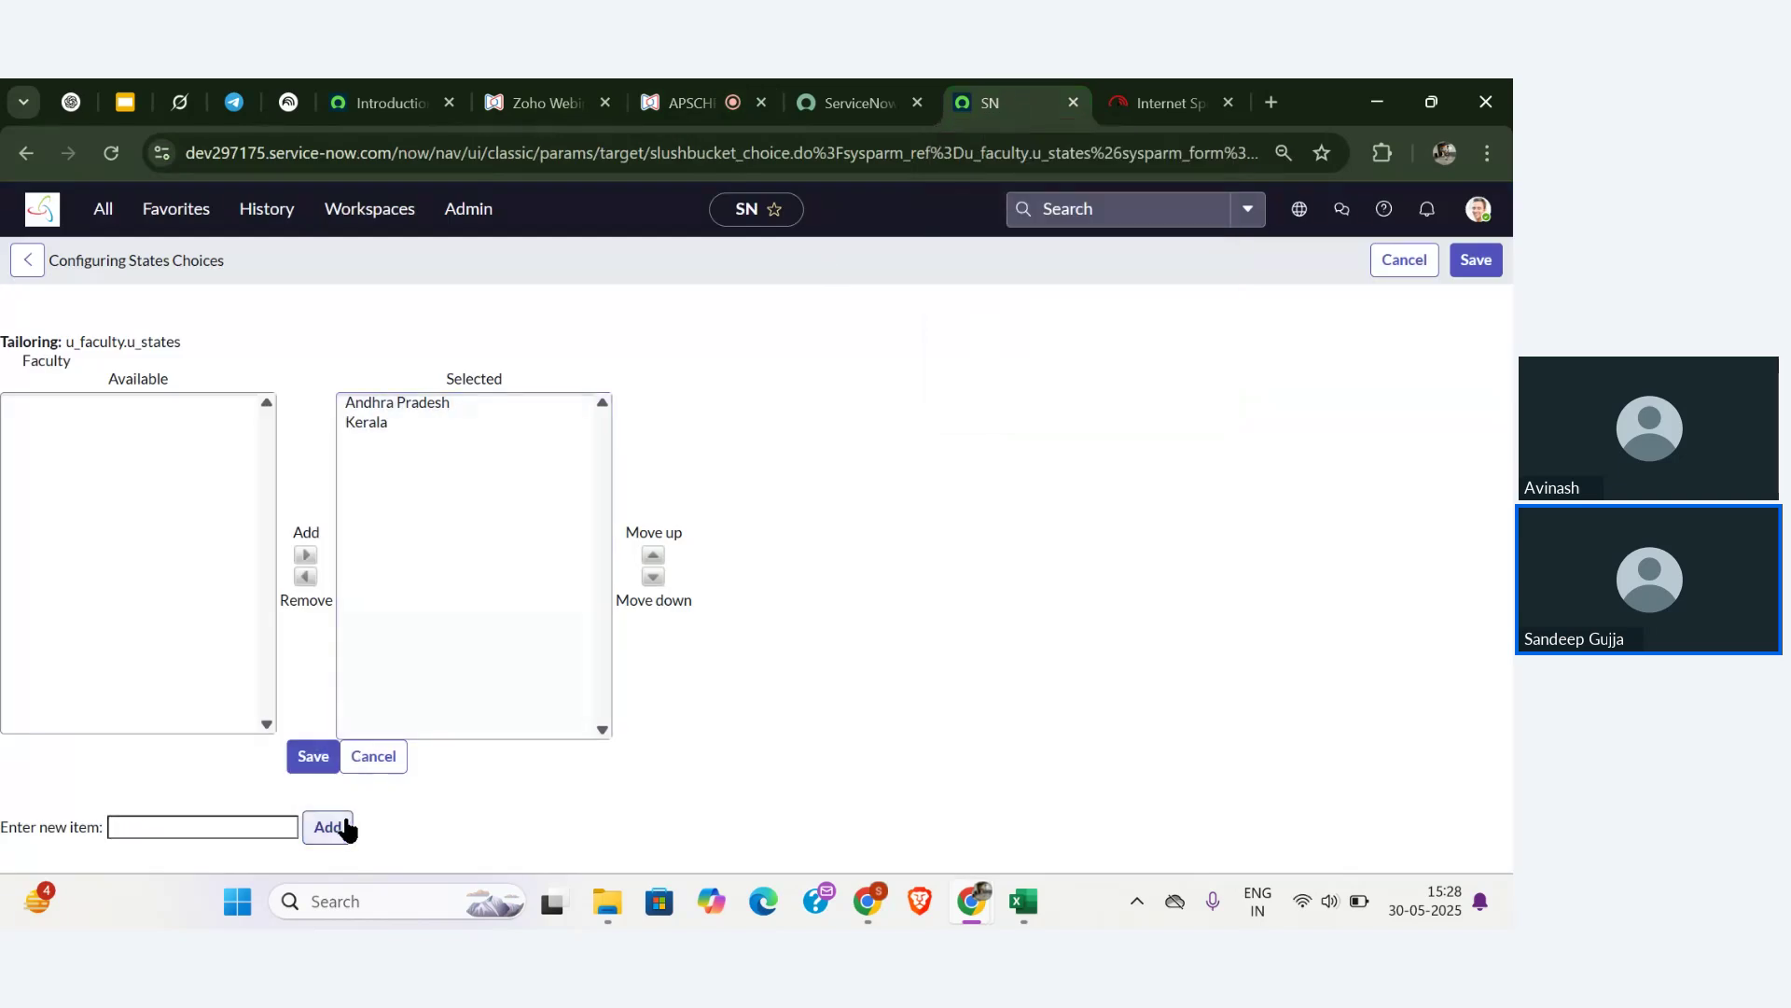
pyautogui.write('tek')
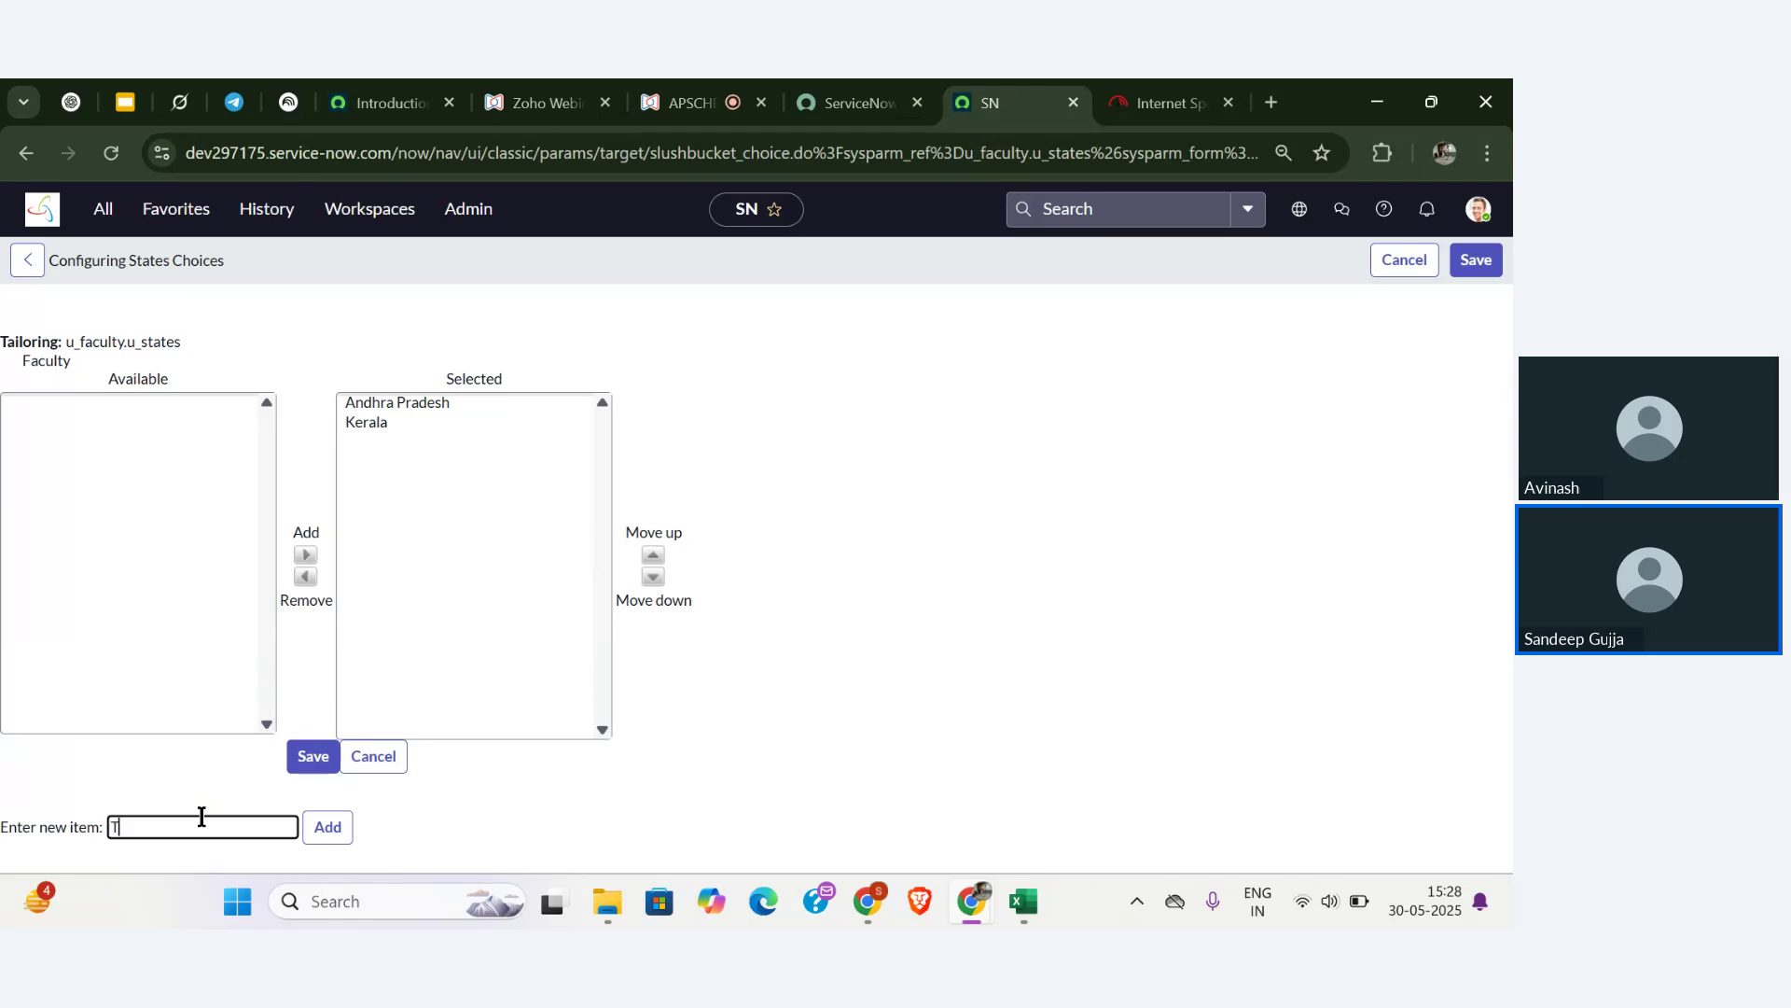
pyautogui.write('angana')
pyautogui.click(336, 835)
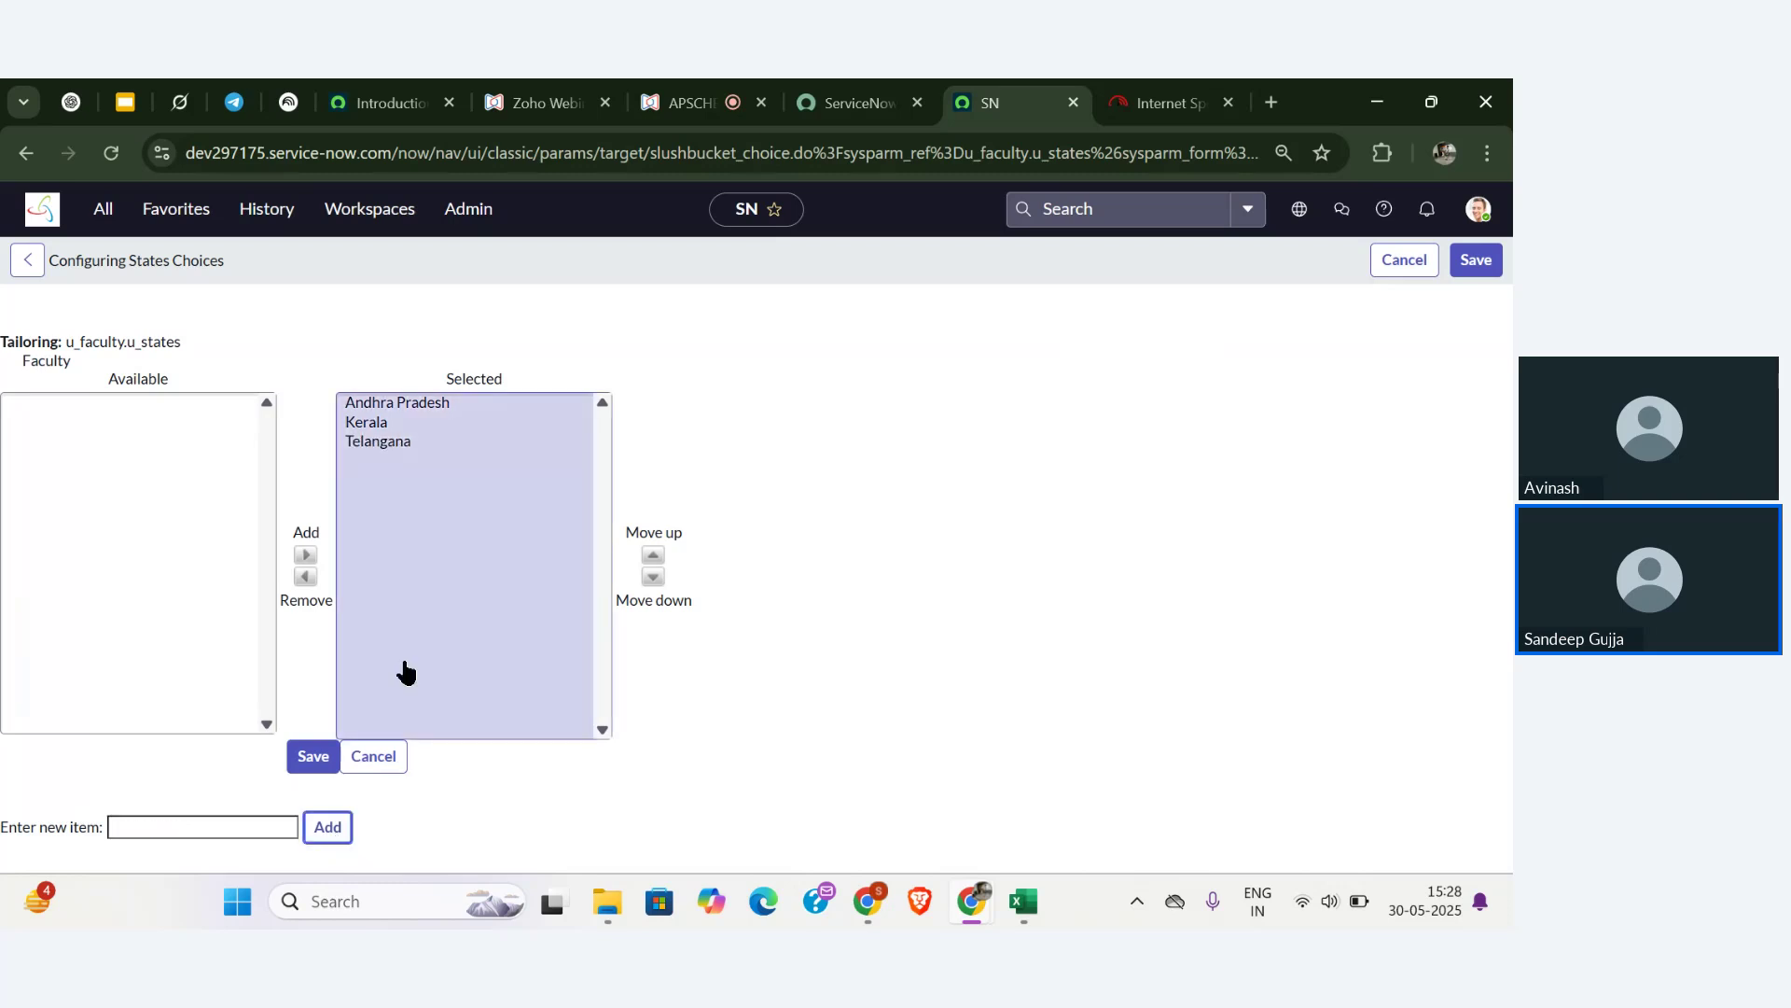
pyautogui.click(318, 758)
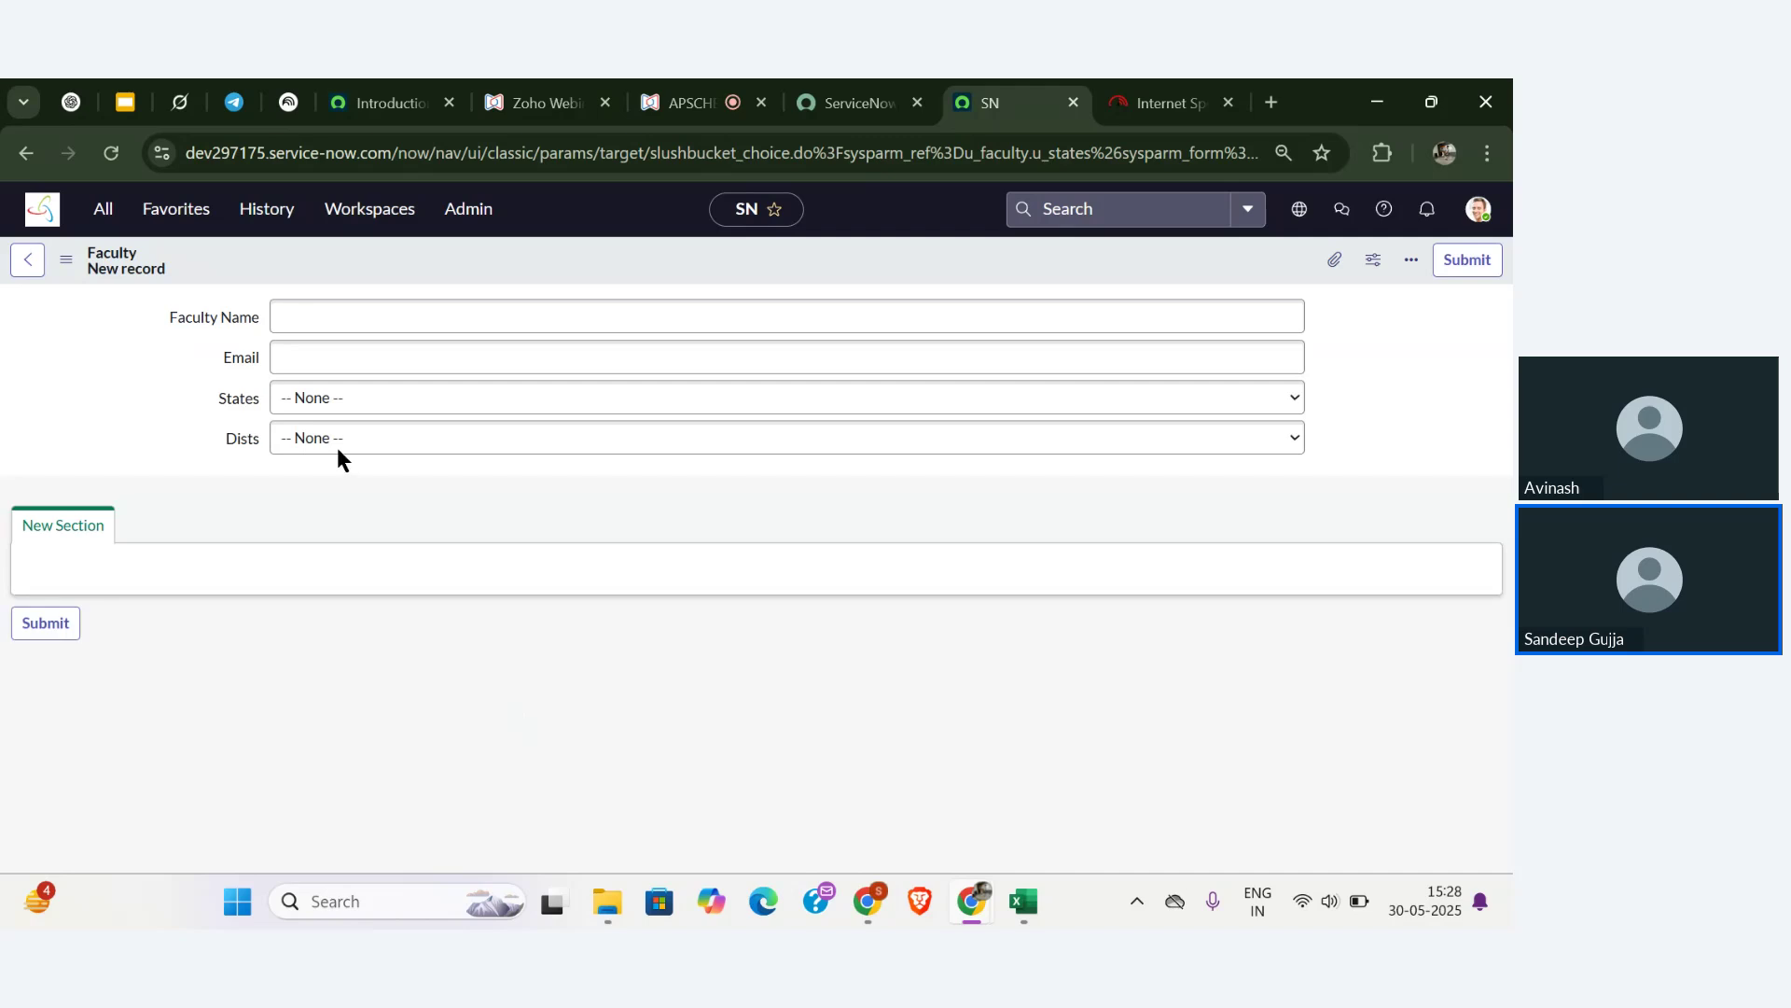
# - Verify States lists Andhra Pradesh, Kerala and Telangana while Dists offers only None
pyautogui.click(363, 402)
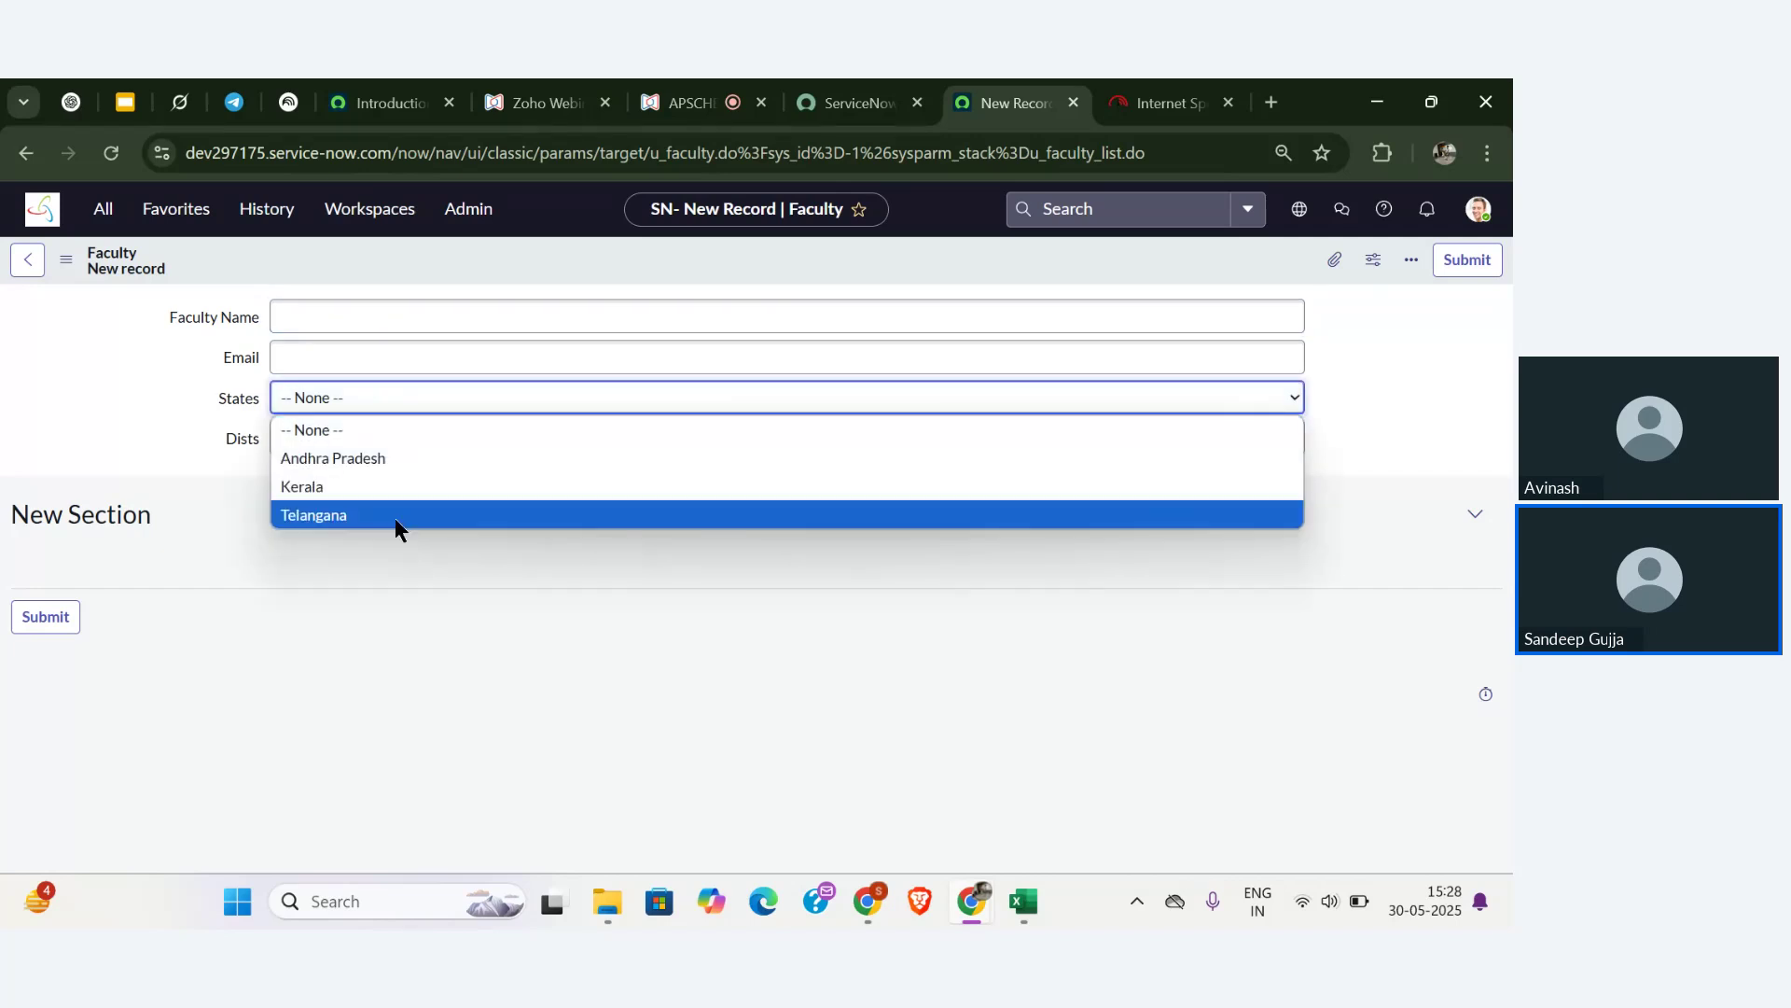
pyautogui.click(253, 486)
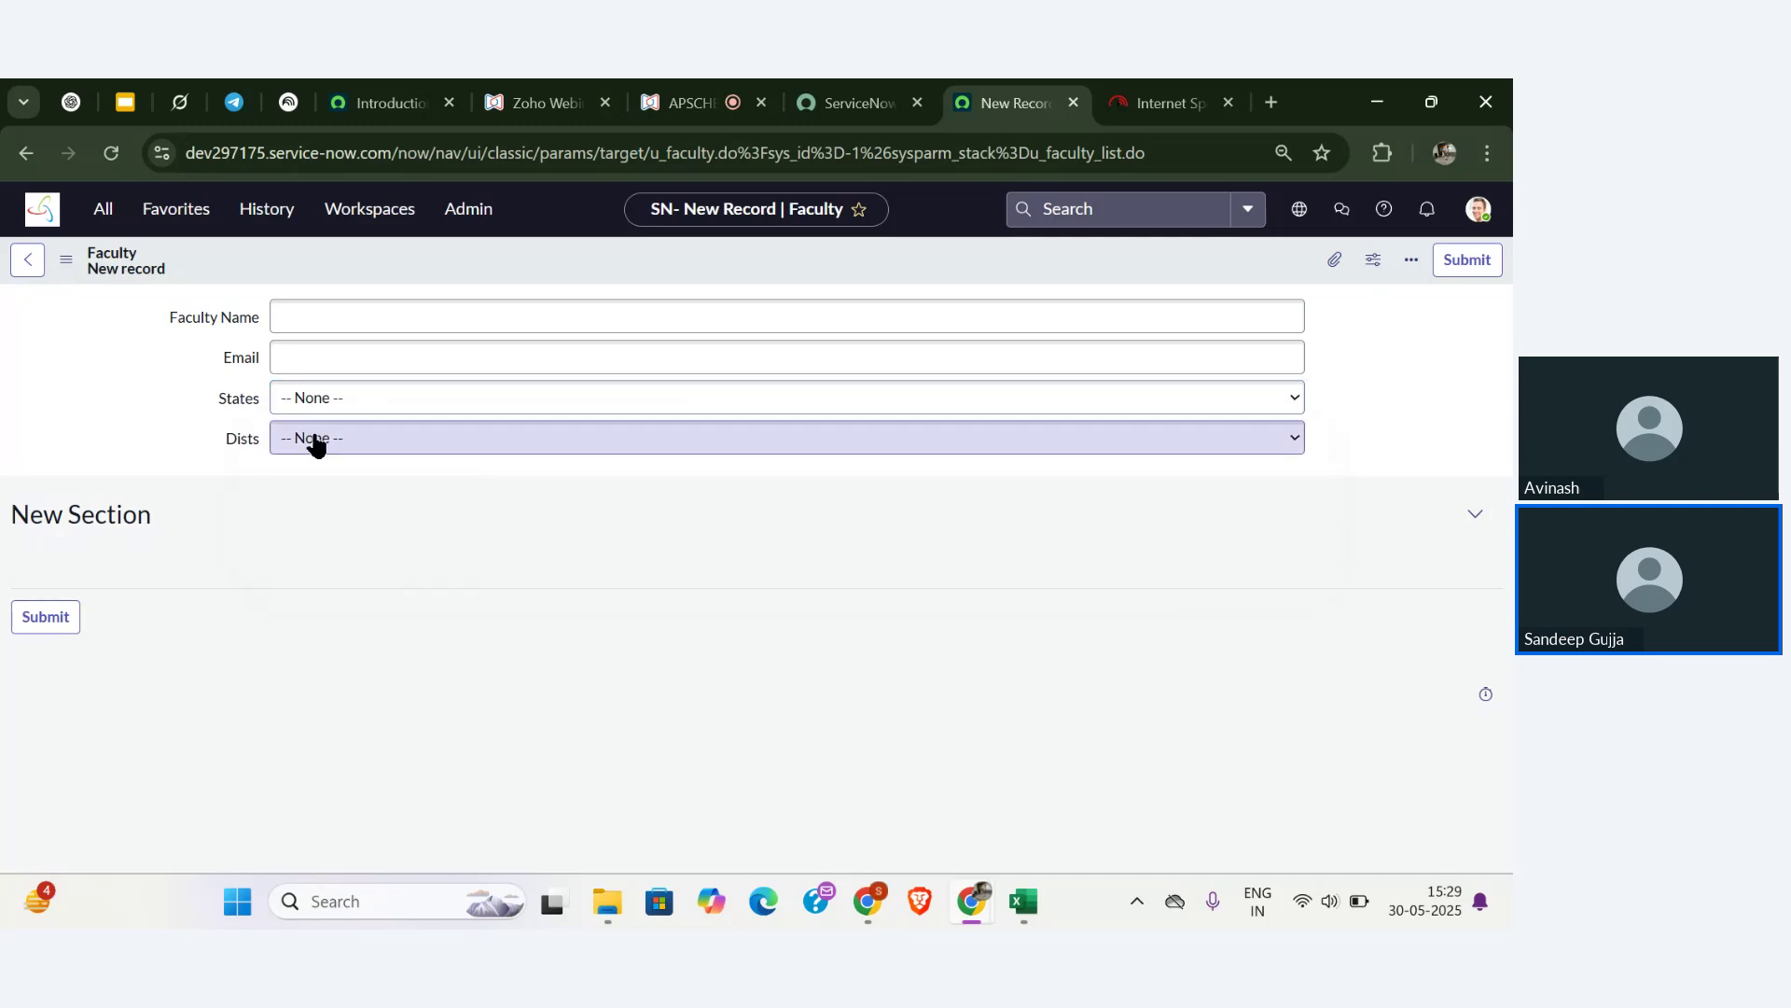
pyautogui.click(324, 439)
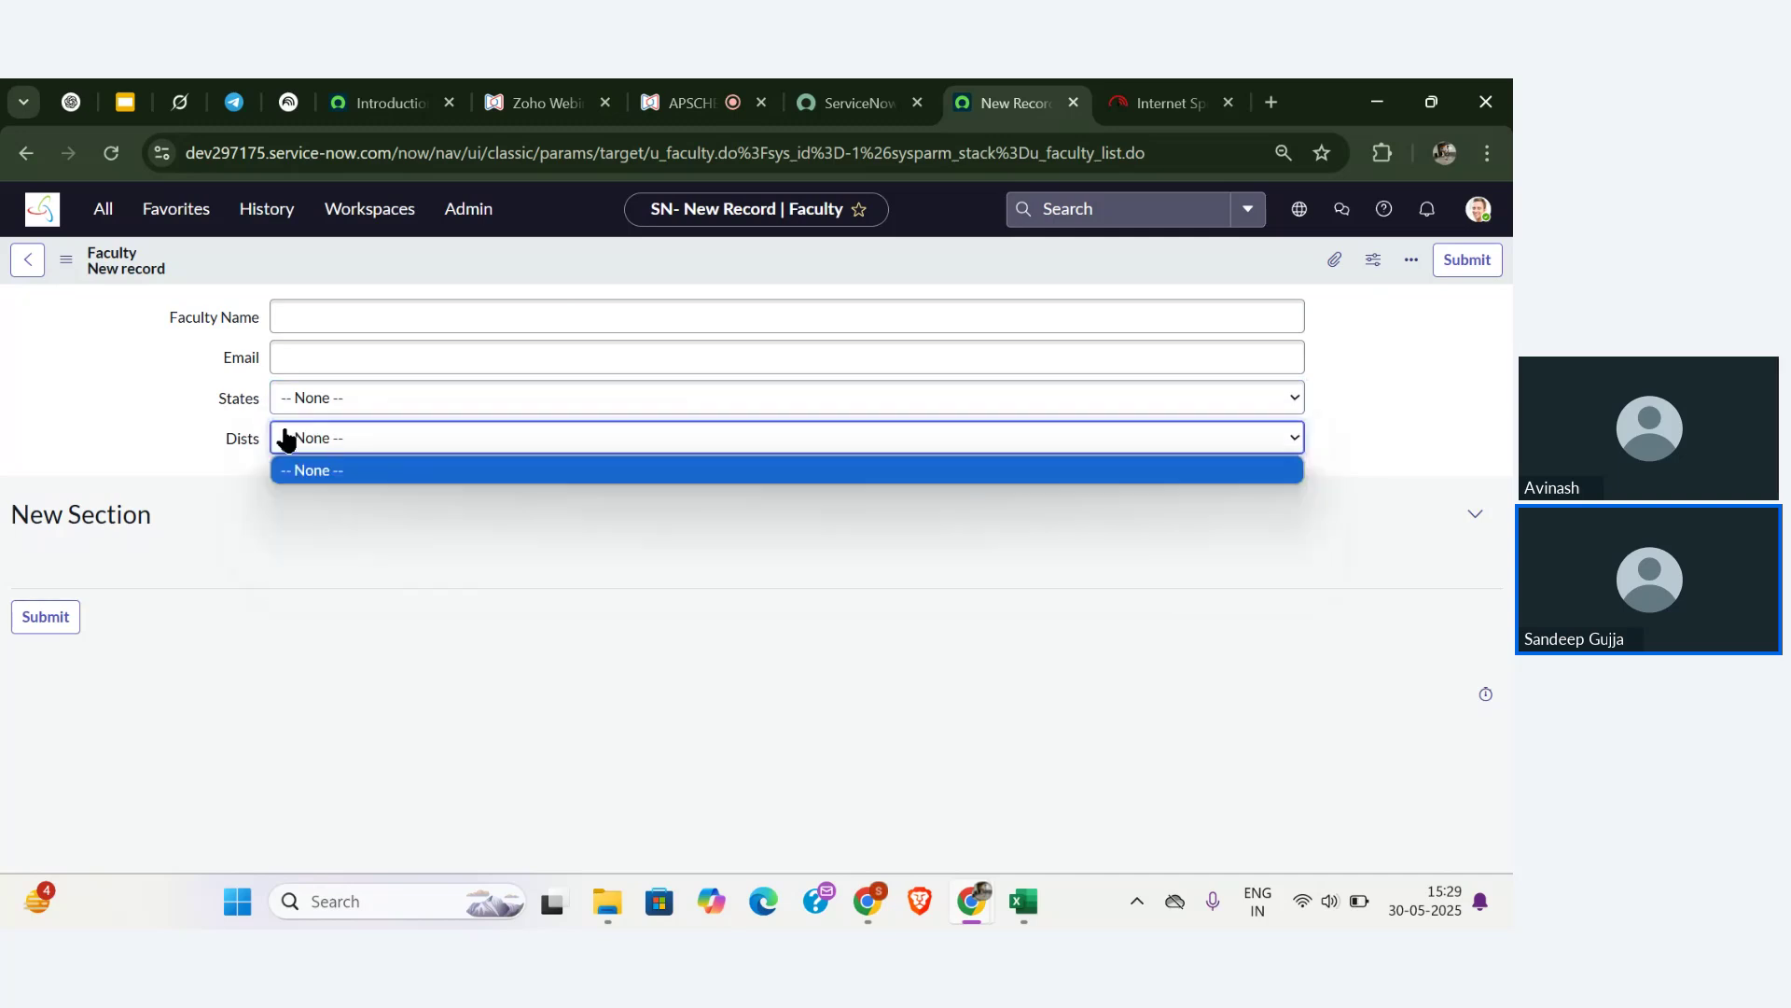
pyautogui.rightClick(239, 444)
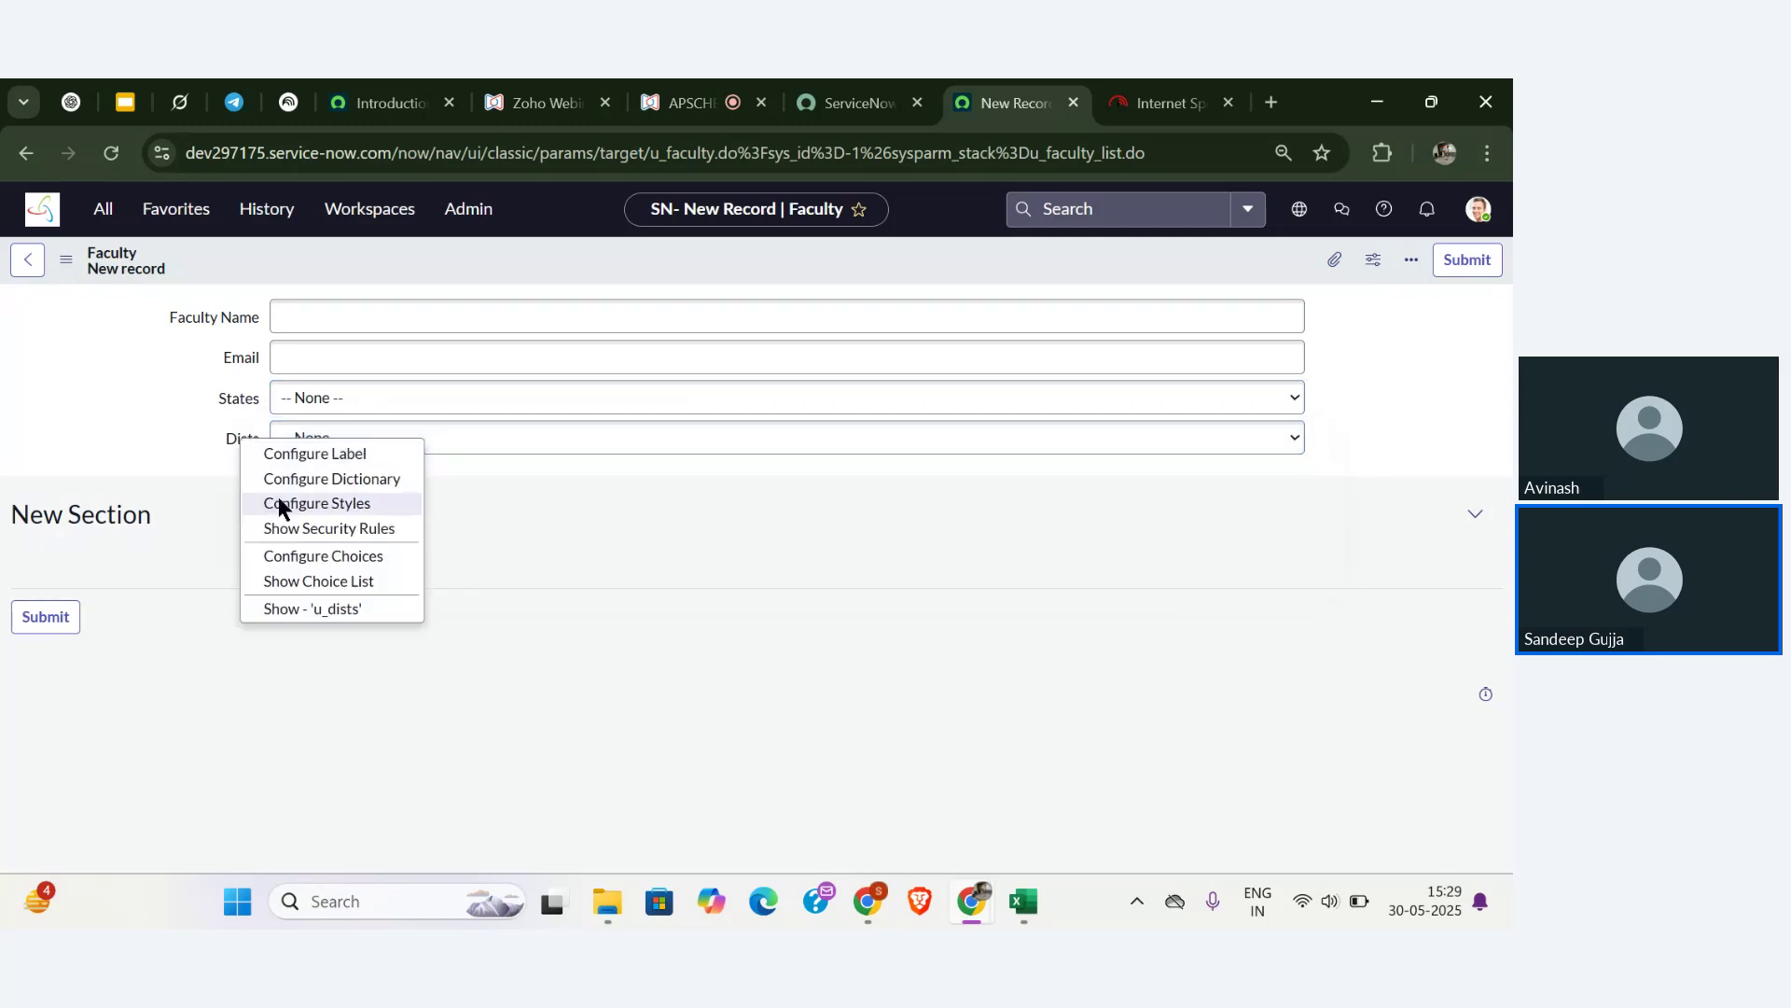
# - Open the Dists choice editor and add Kasaragod and ulaal, copied from the webinar Q&A
pyautogui.click(304, 552)
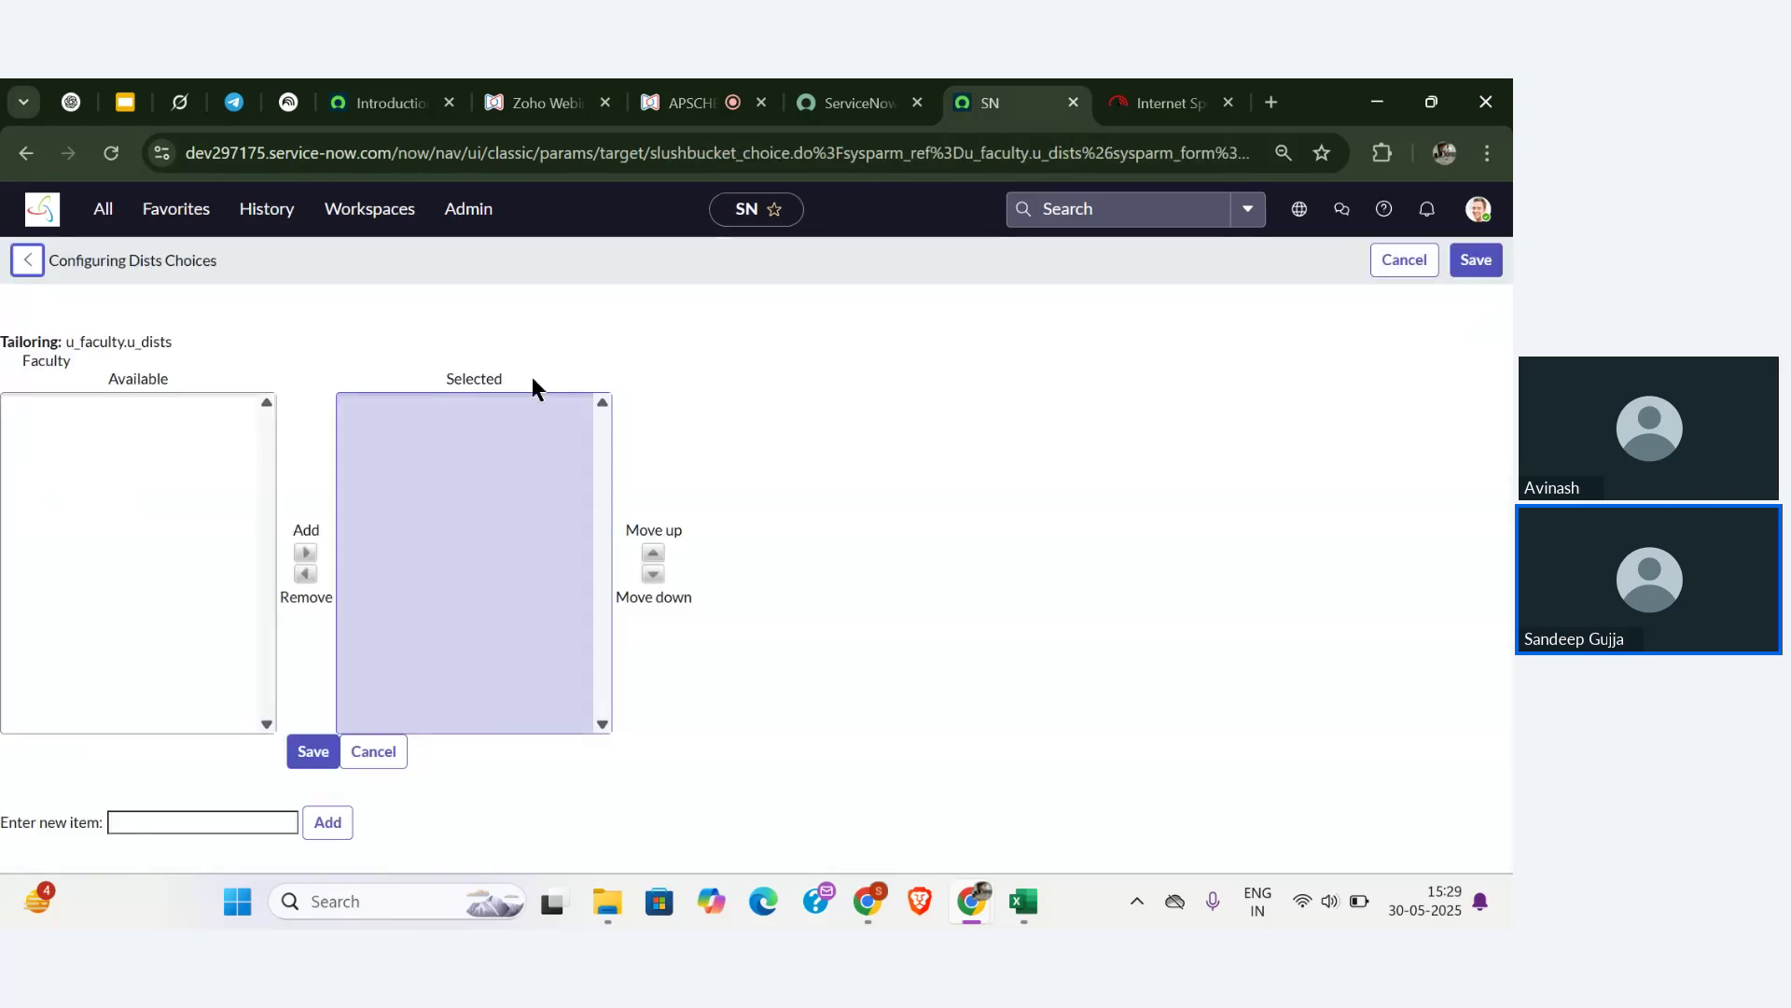
pyautogui.click(691, 103)
pyautogui.click(223, 631)
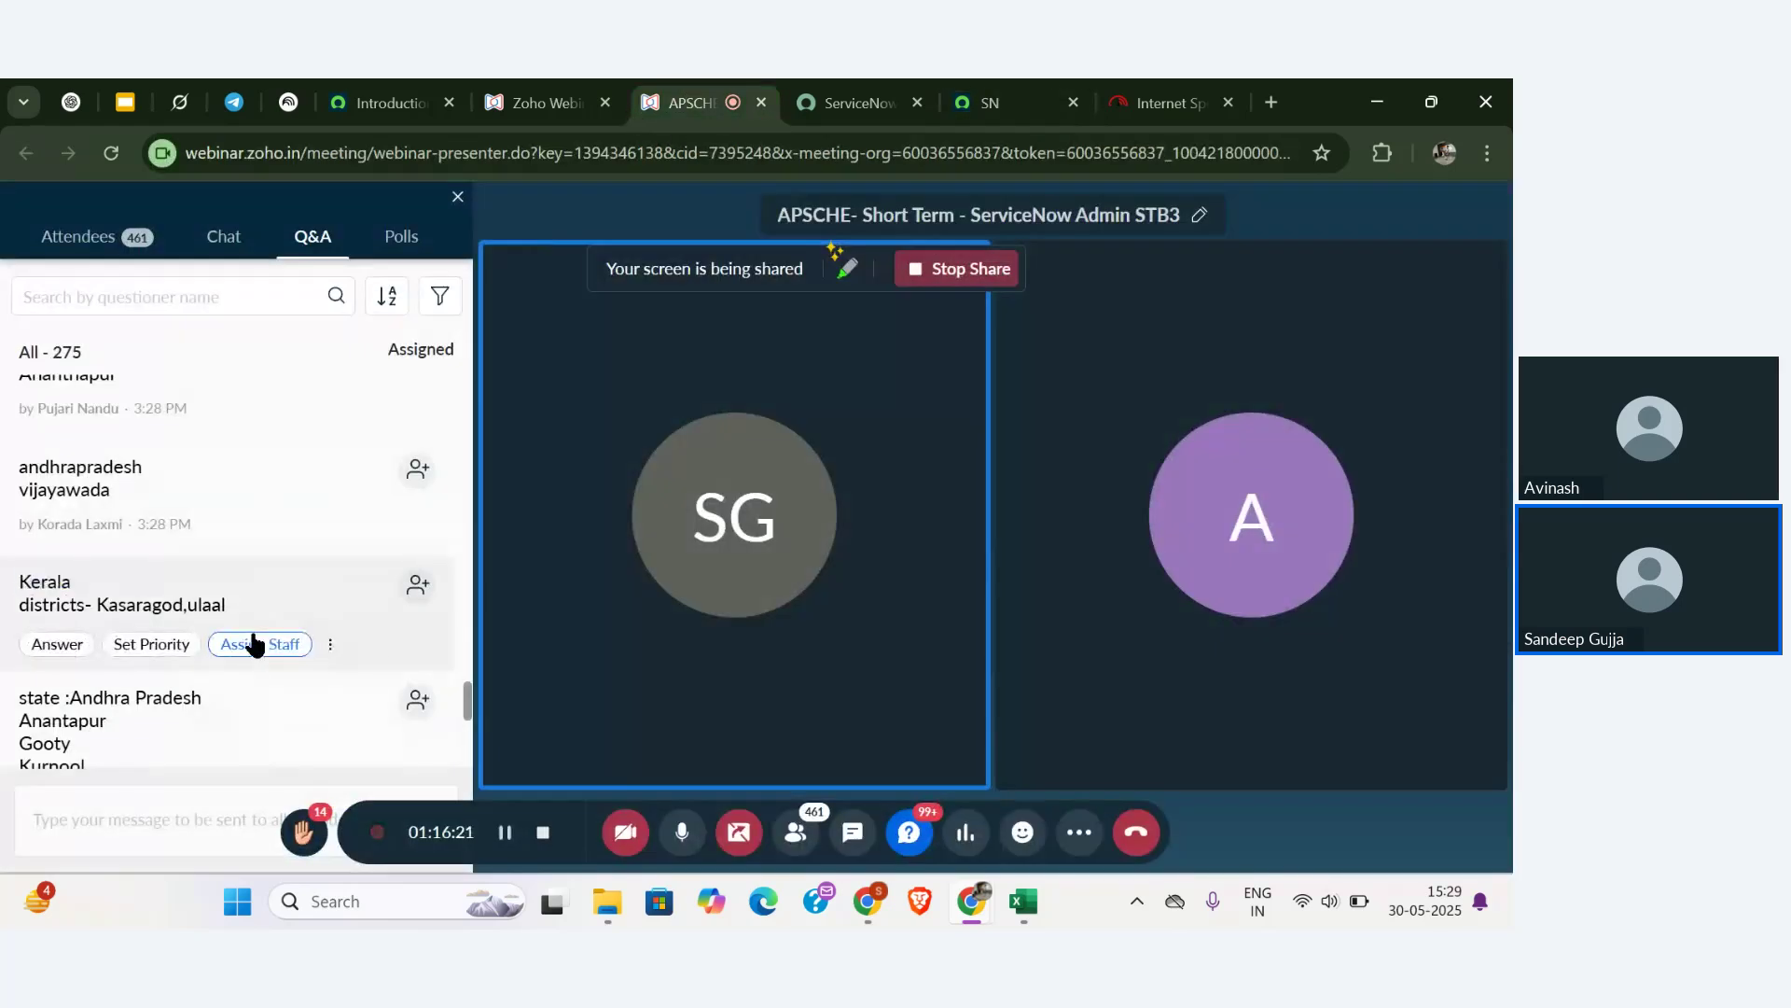
pyautogui.doubleClick(143, 553)
pyautogui.hotkey('ctrl', 'c')
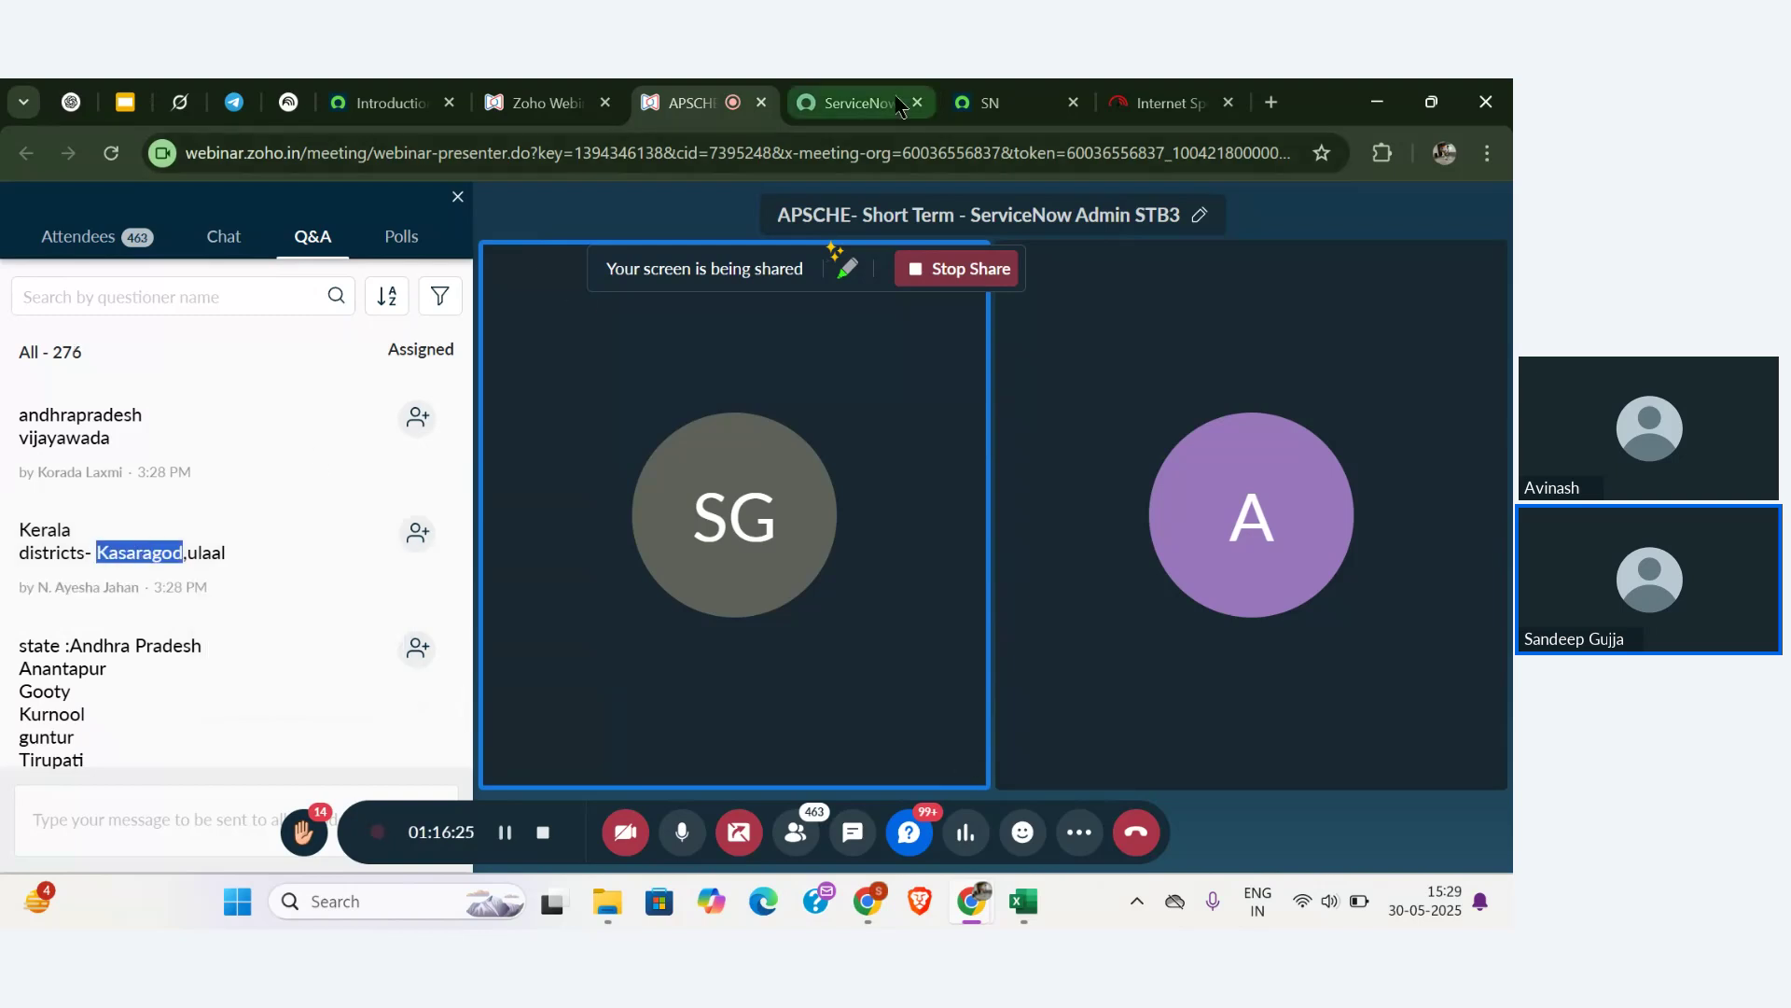
pyautogui.click(1015, 93)
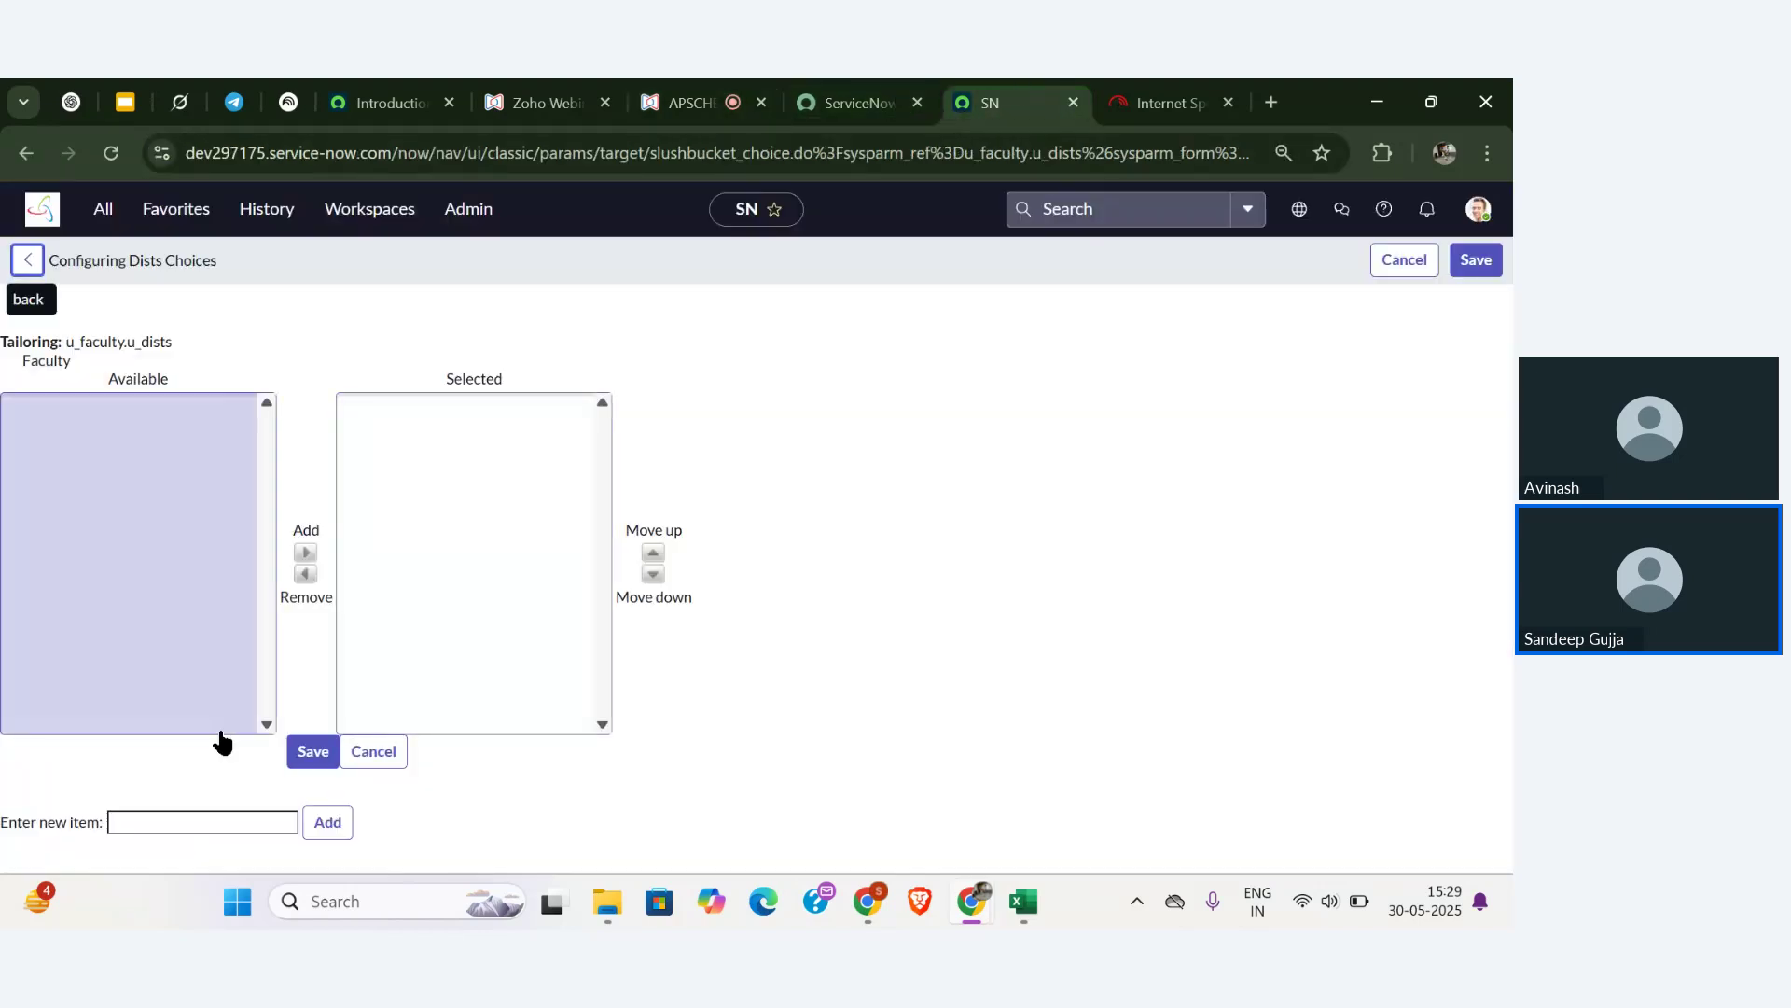
pyautogui.click(212, 821)
pyautogui.hotkey('ctrl', 'v')
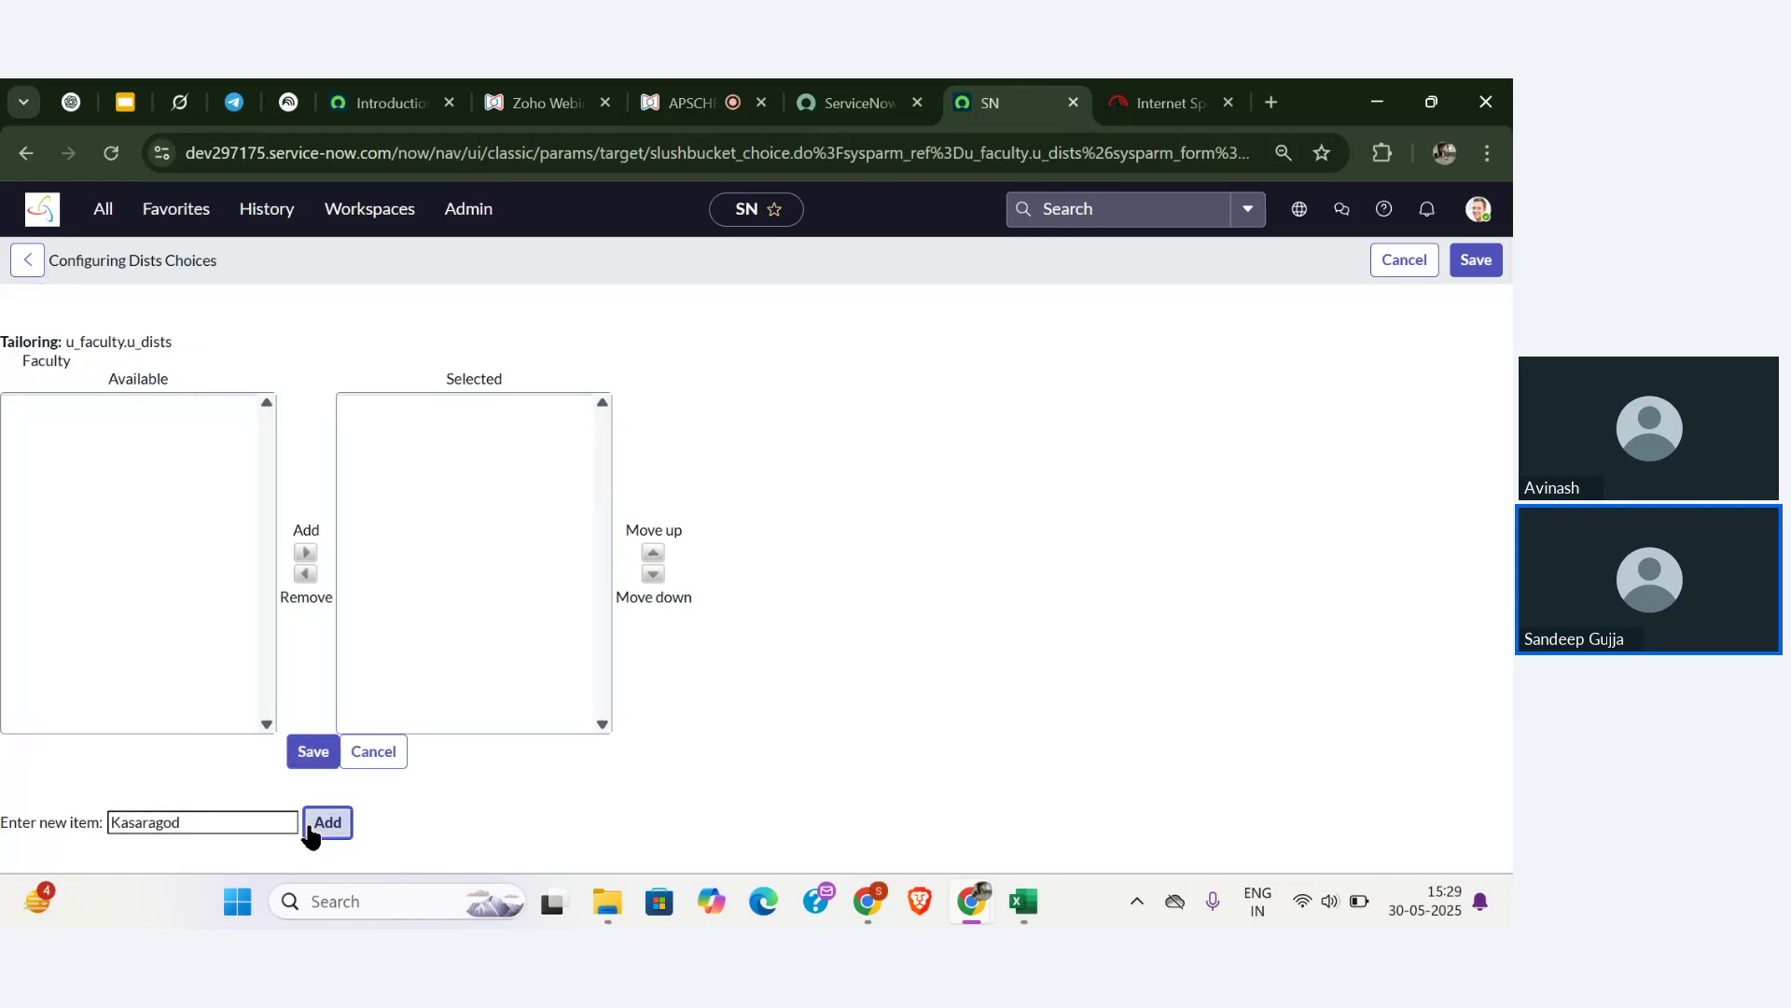
pyautogui.click(313, 829)
pyautogui.click(691, 103)
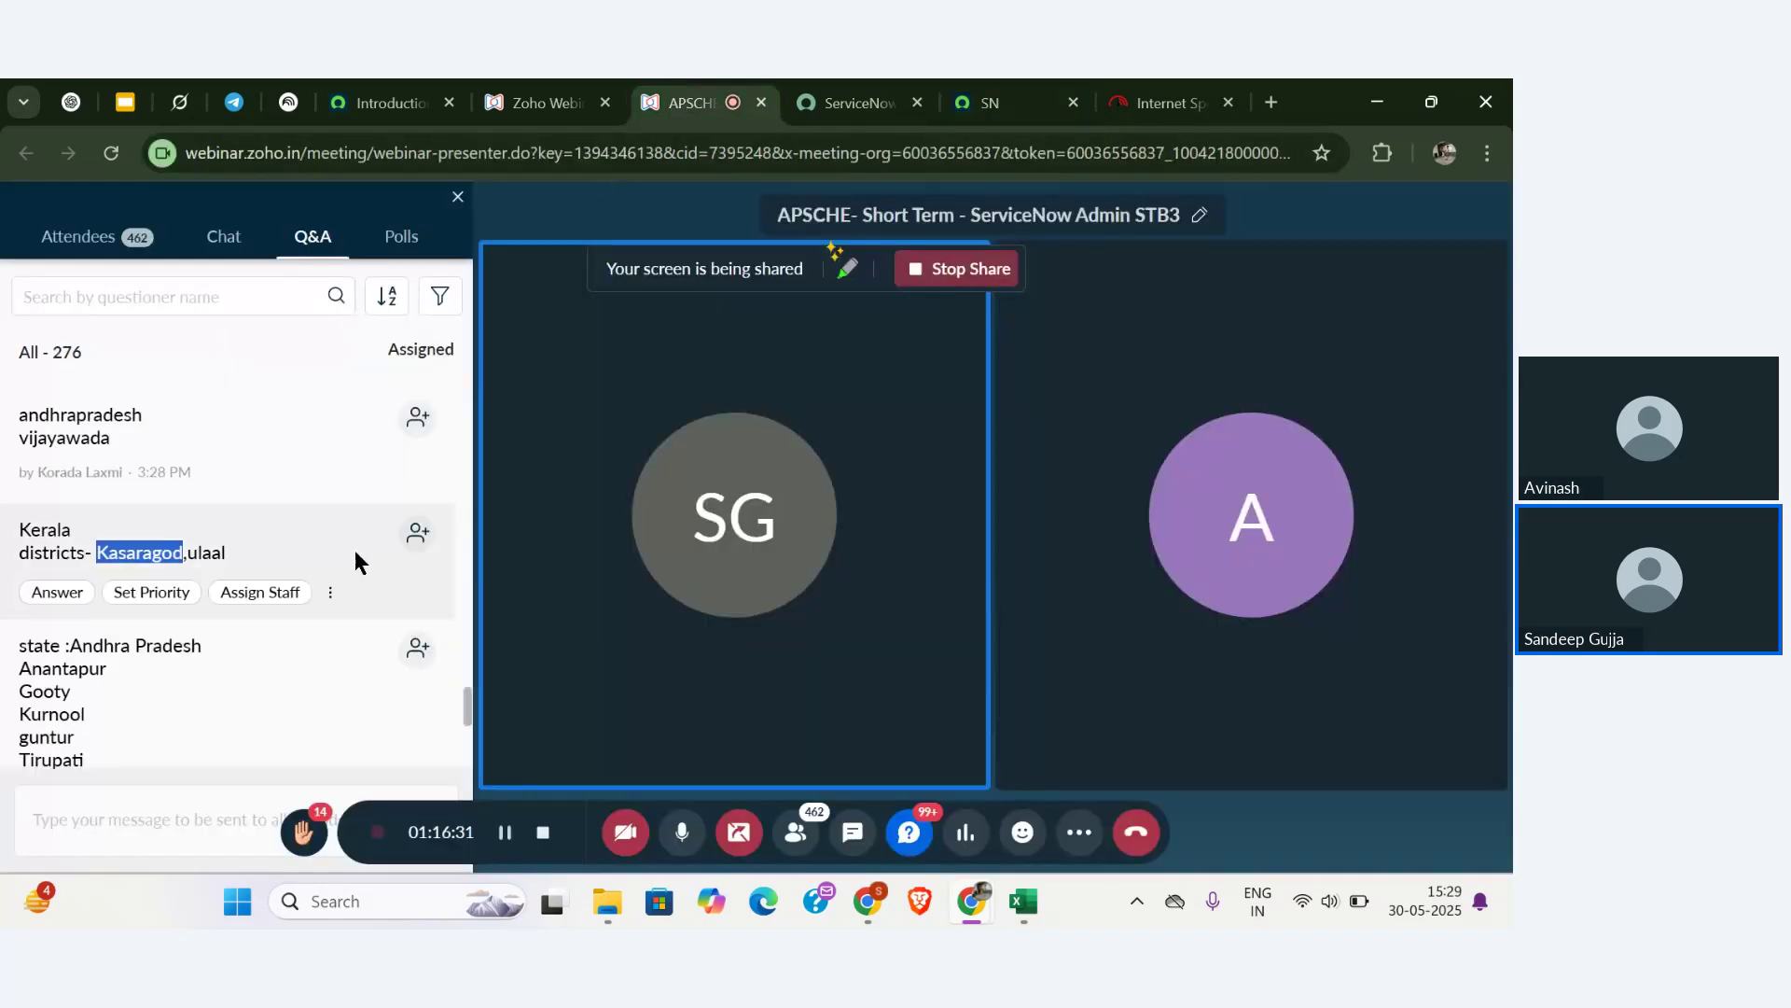
pyautogui.doubleClick(206, 553)
pyautogui.hotkey('ctrl', 'c')
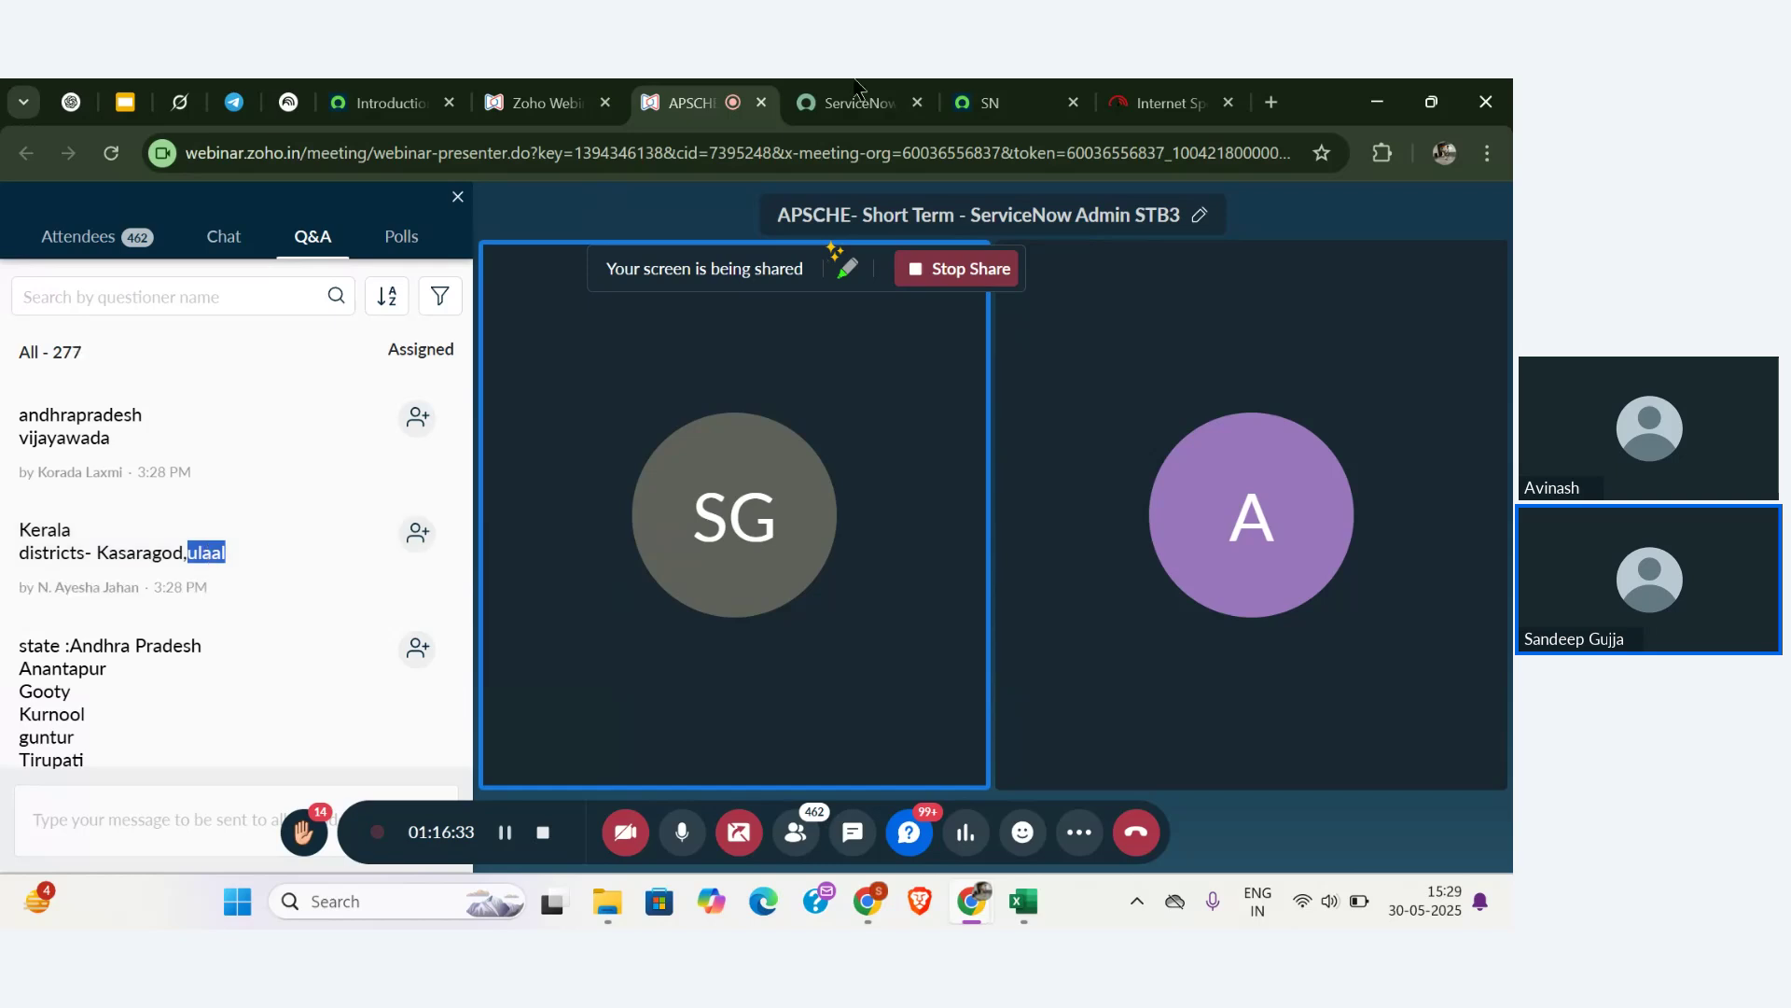
pyautogui.click(989, 103)
pyautogui.click(189, 821)
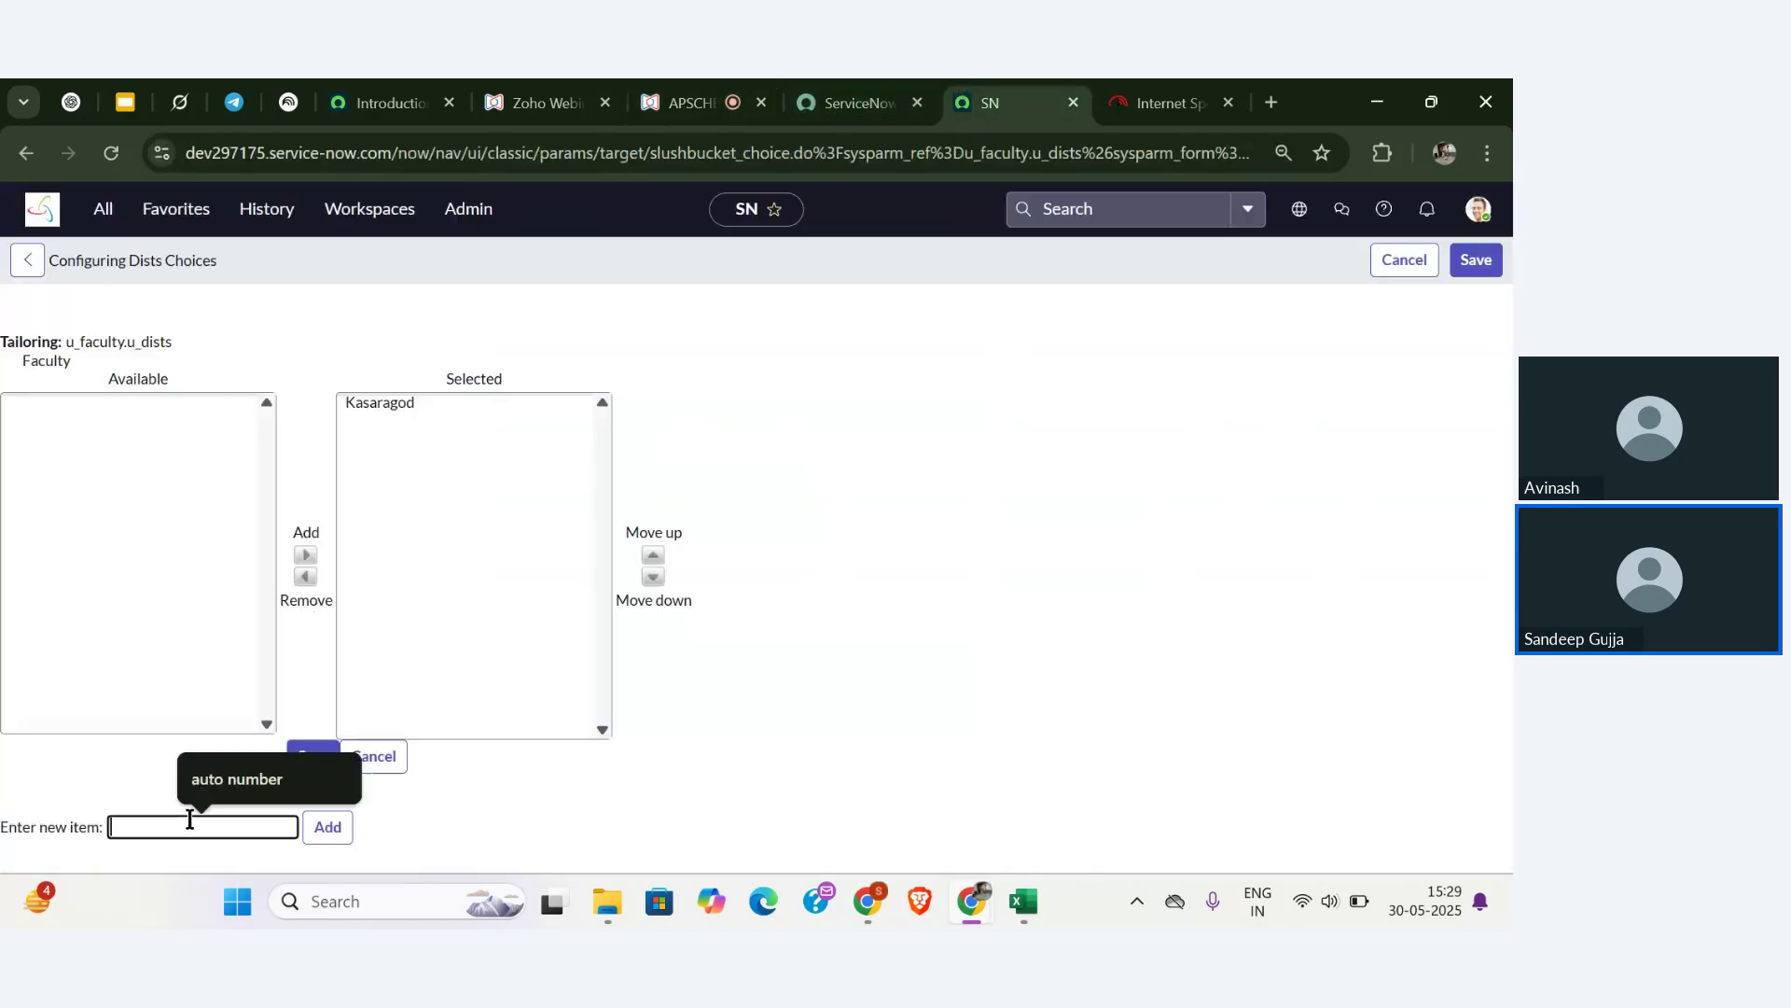
pyautogui.hotkey('ctrl', 'v')
pyautogui.click(328, 828)
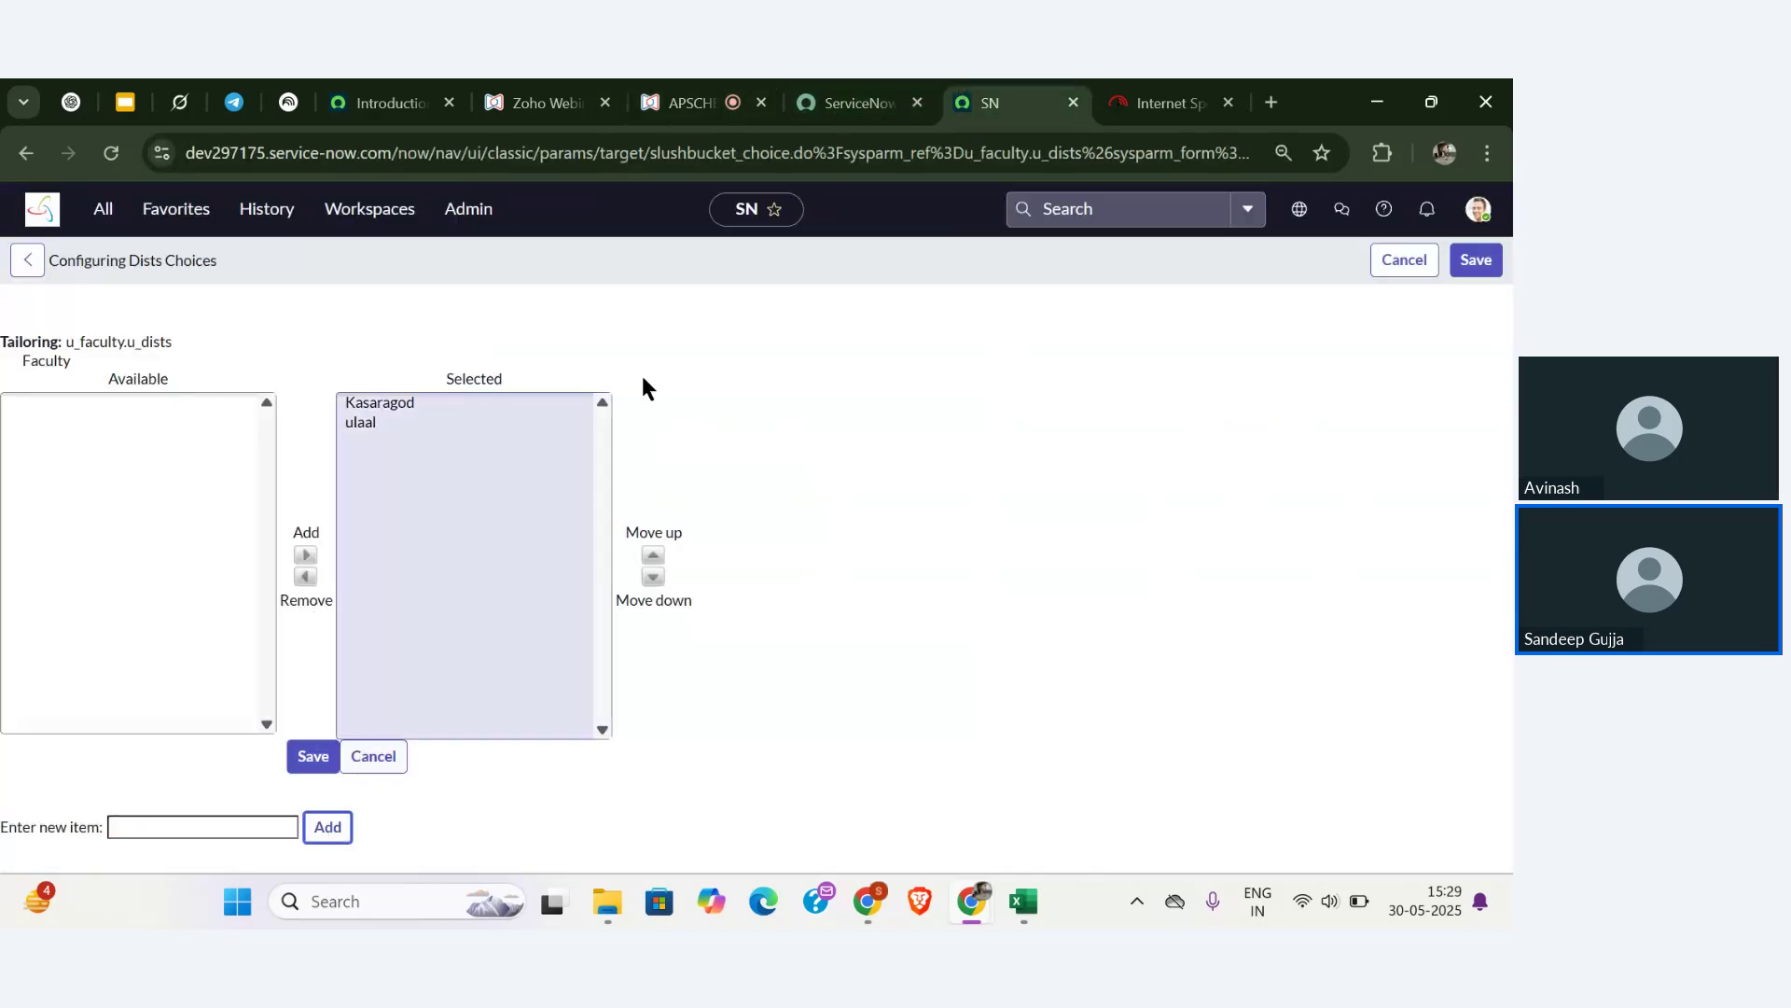
# - Add Anantapur and Kurnool, copied from the webinar questions, to the Dists choices
pyautogui.click(674, 94)
pyautogui.scroll(-1, 181, 578)
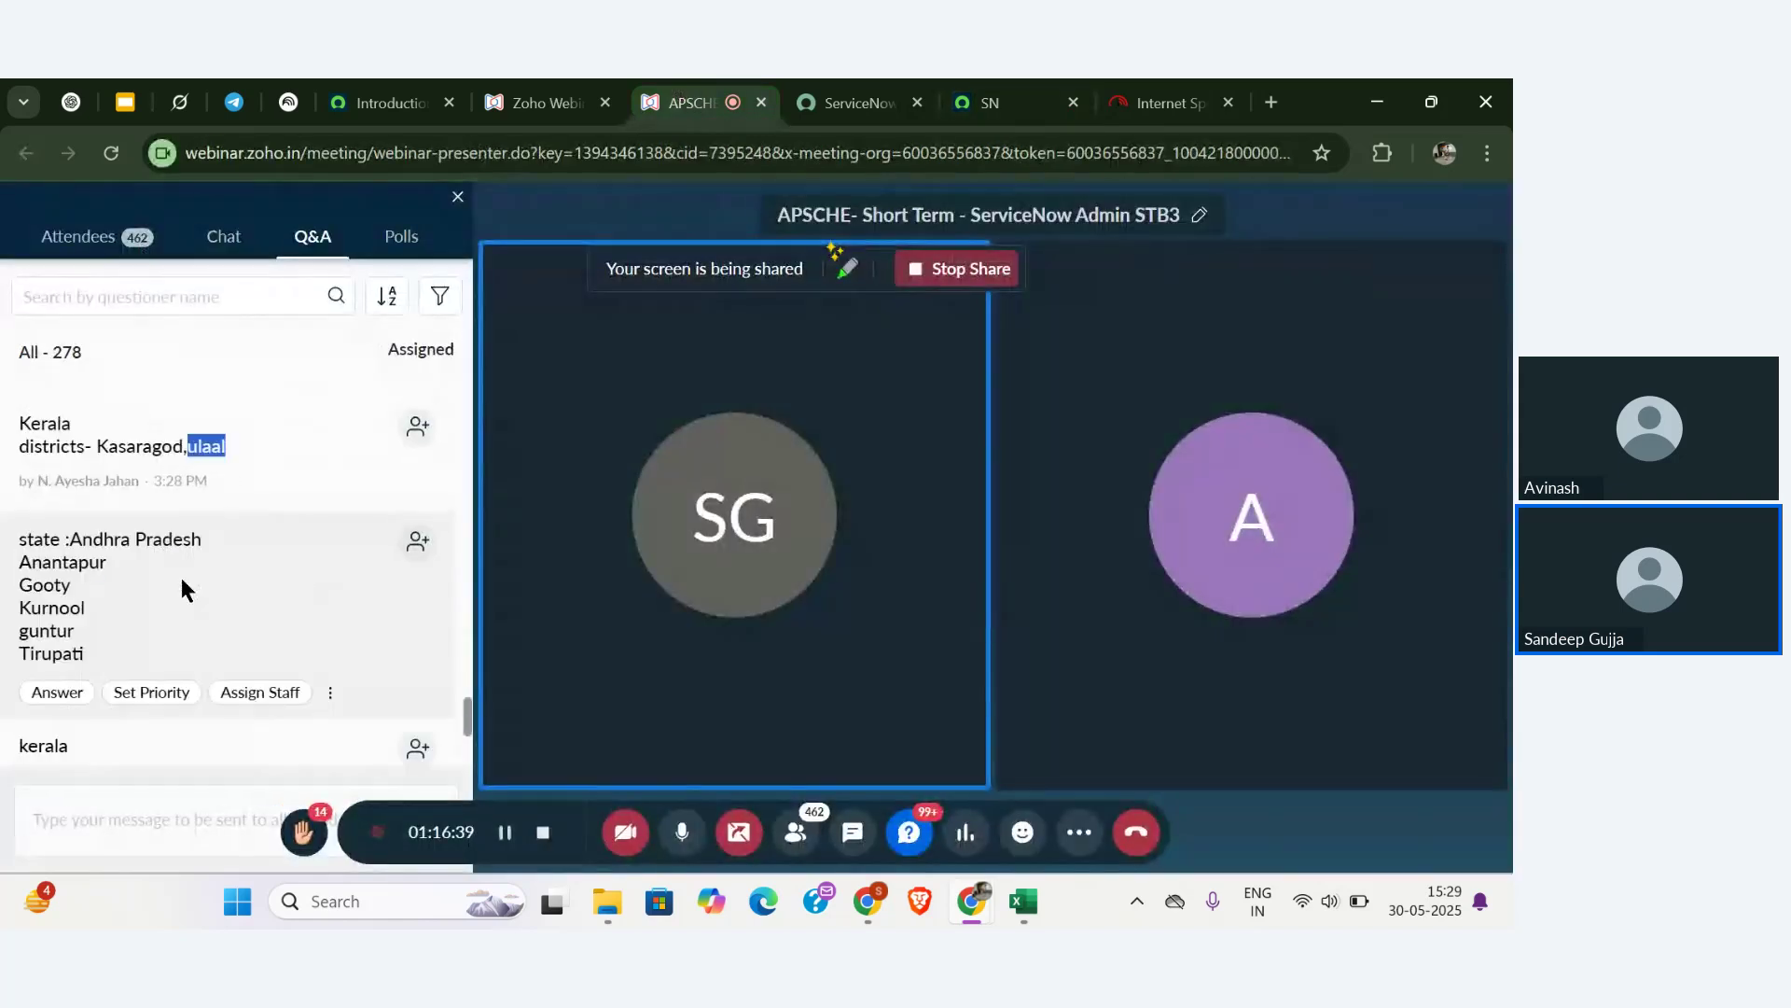
pyautogui.doubleClick(66, 560)
pyautogui.hotkey('ctrl', 'c')
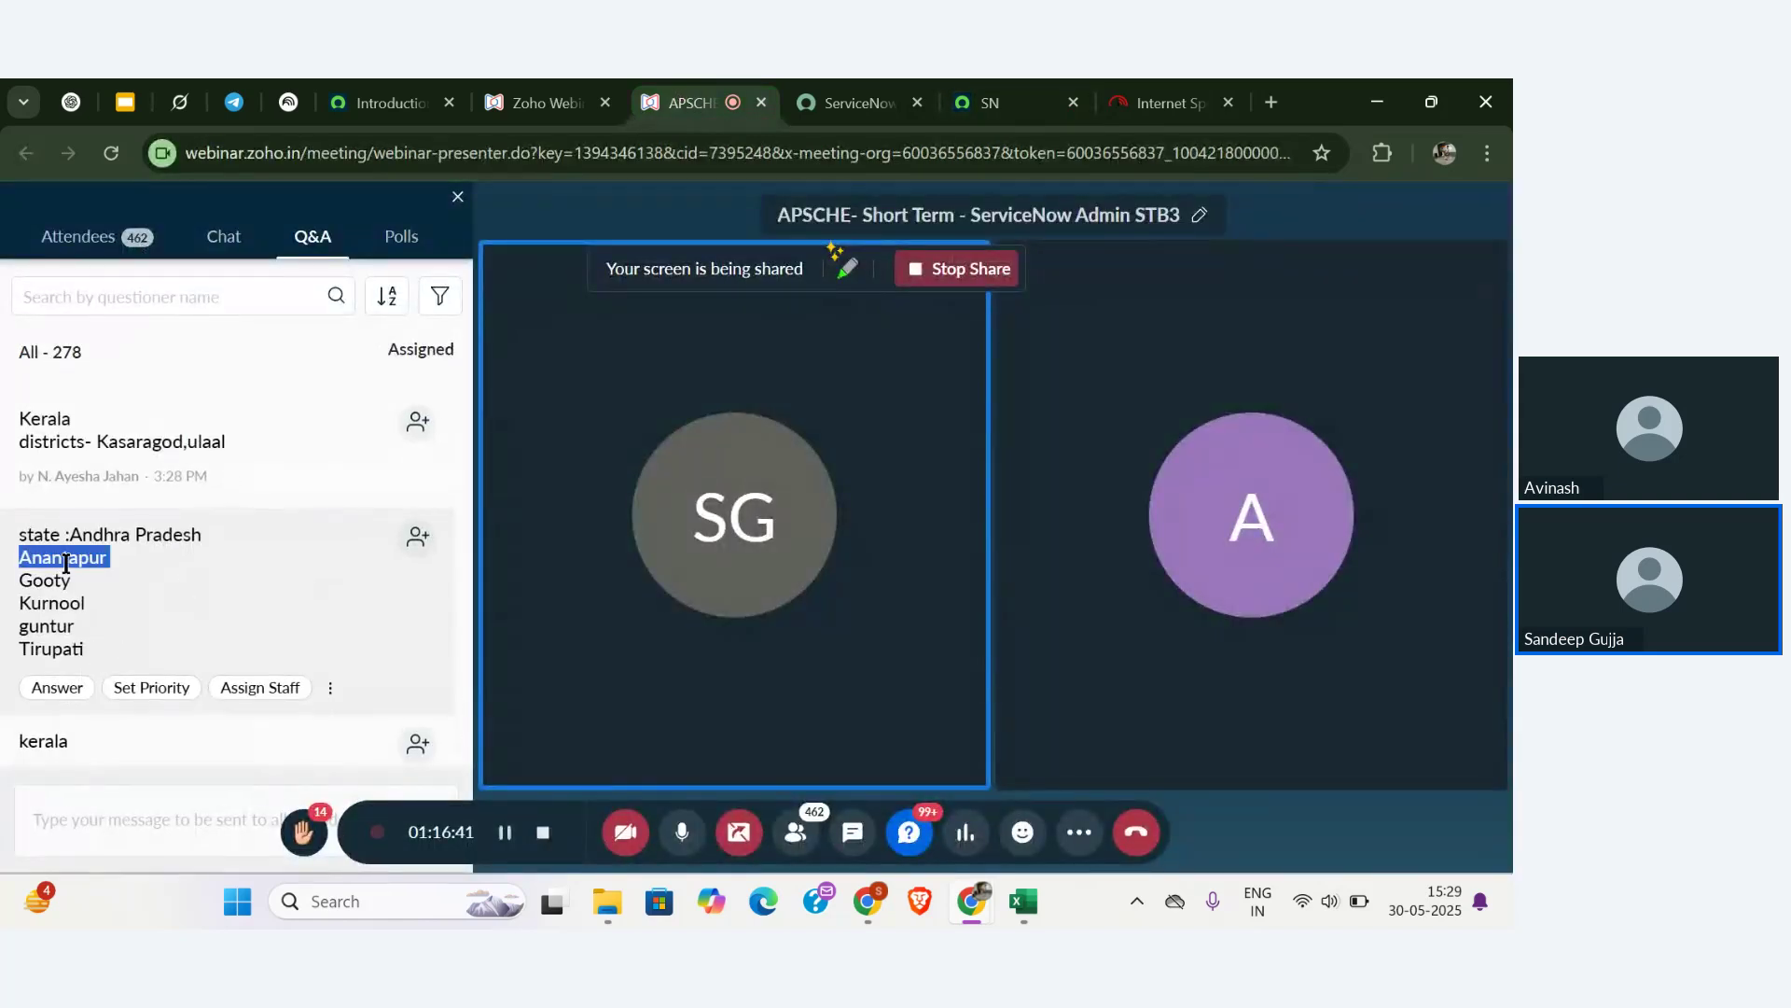
pyautogui.click(989, 103)
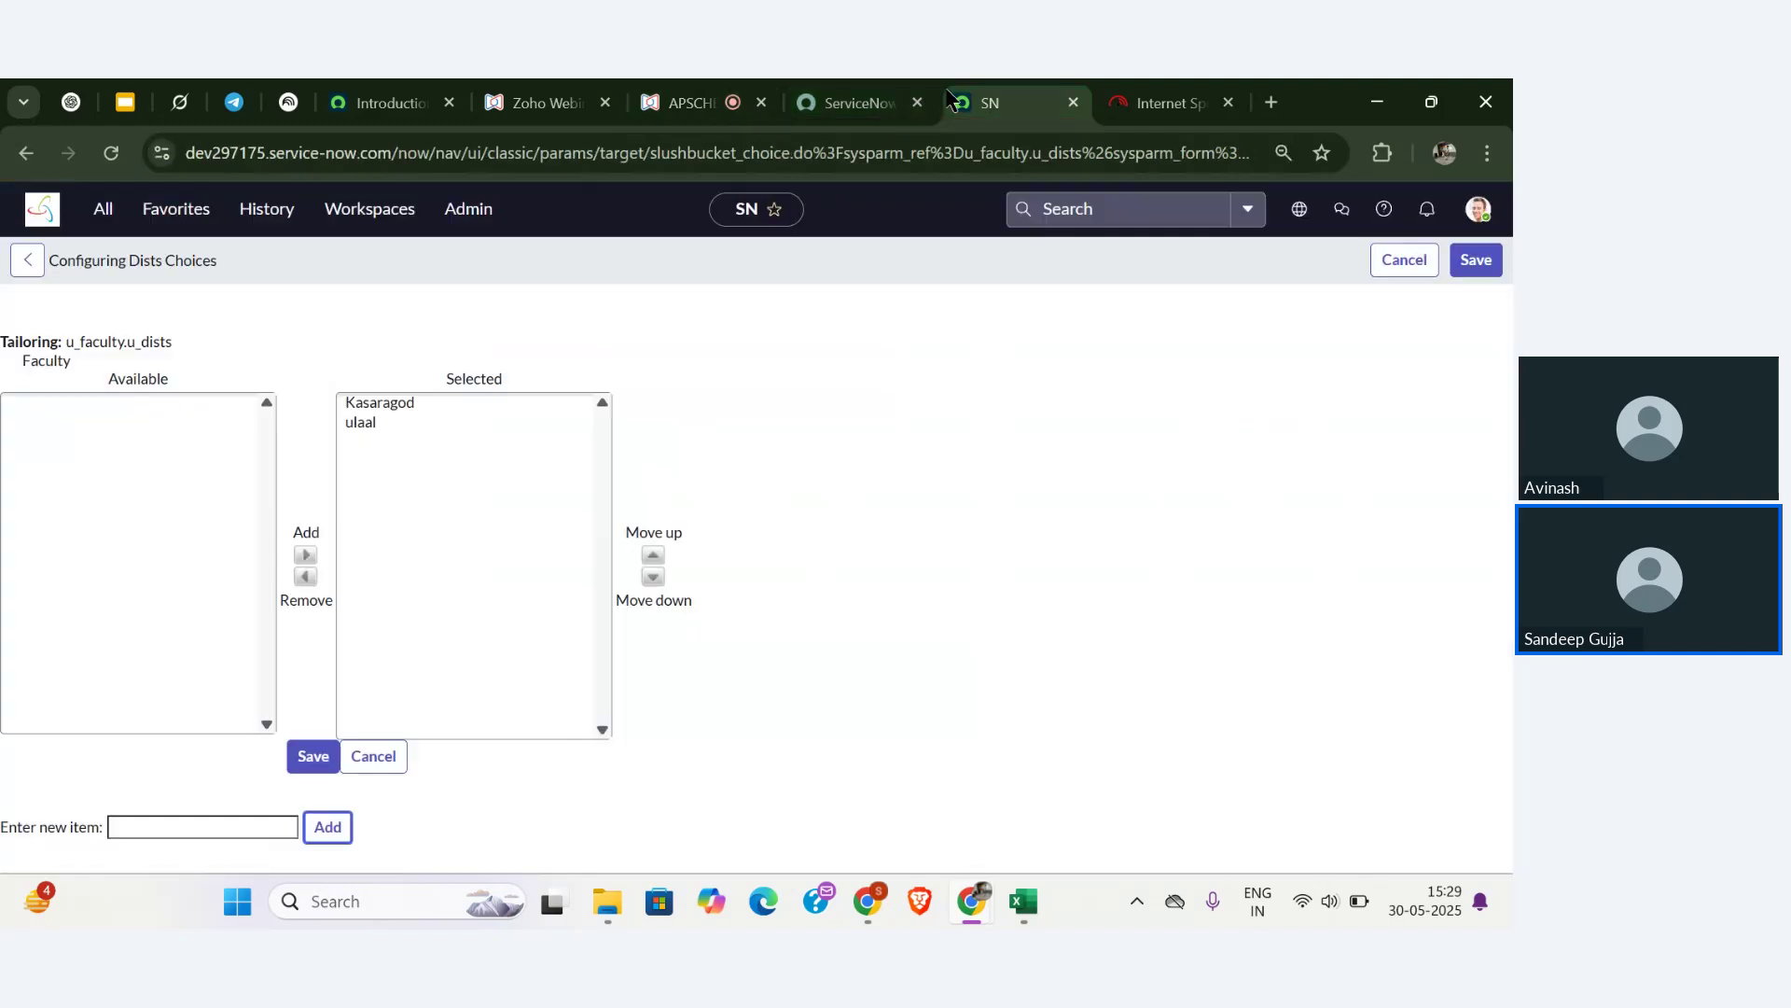
pyautogui.click(364, 541)
pyautogui.click(187, 827)
pyautogui.hotkey('ctrl', 'v')
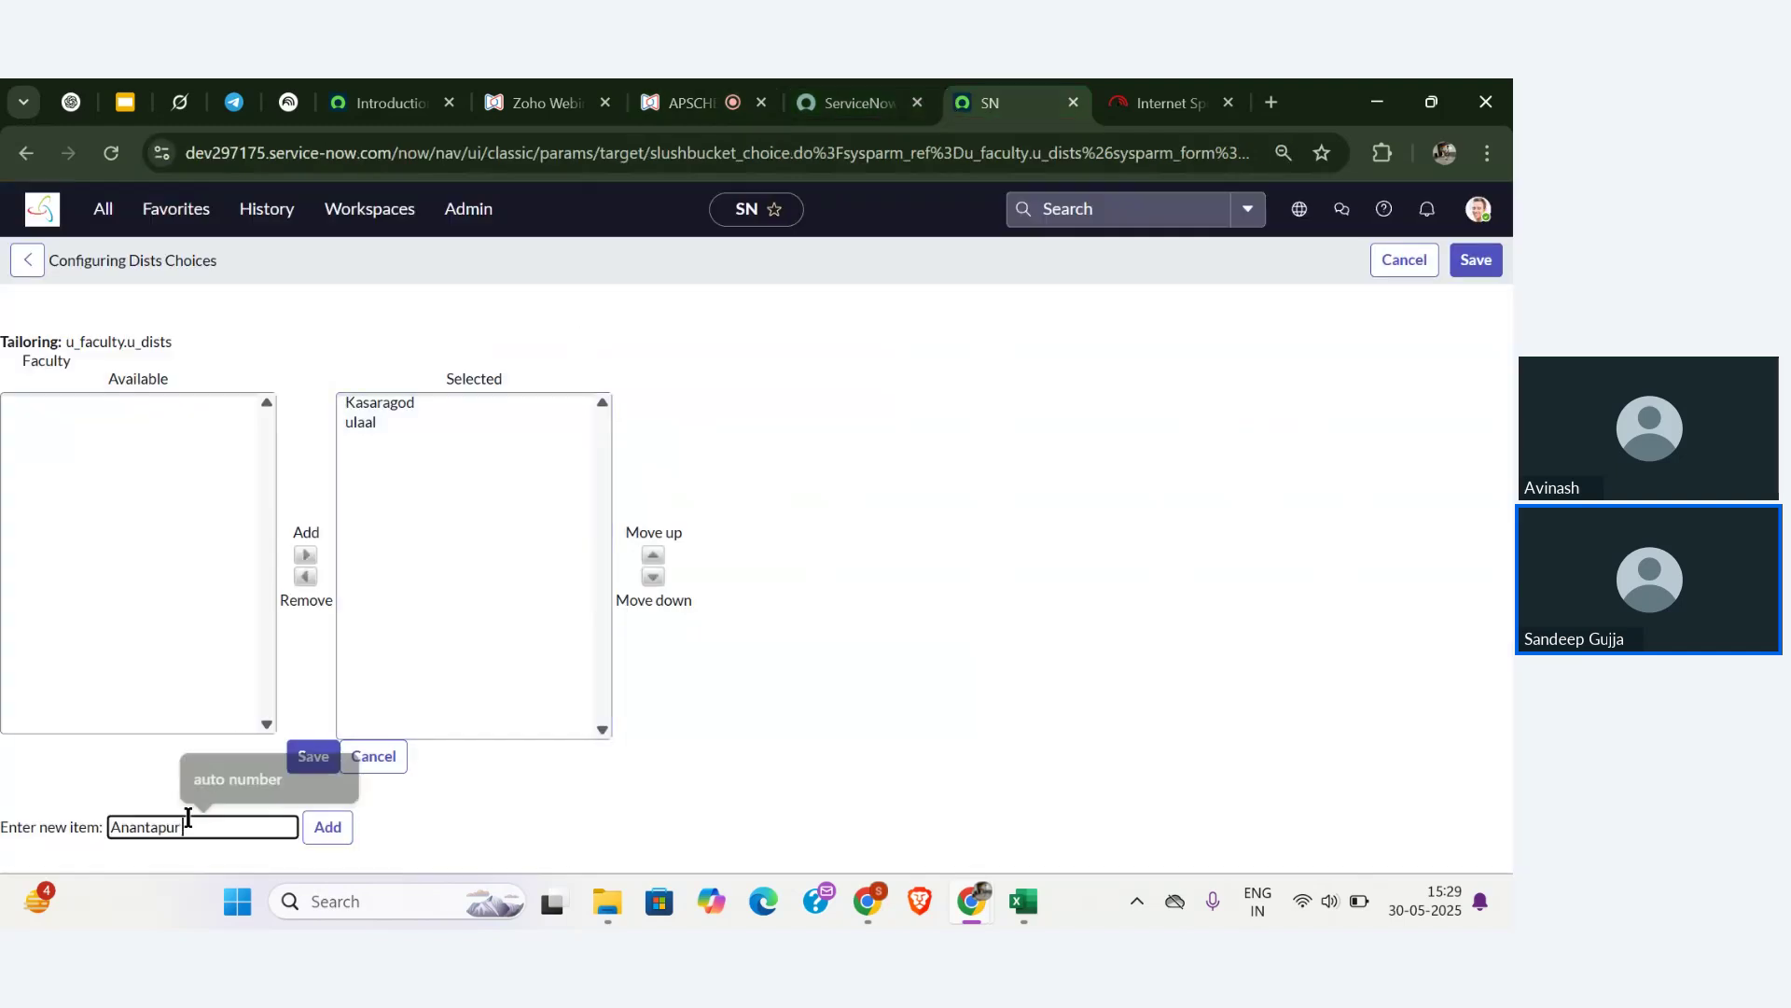
pyautogui.click(327, 826)
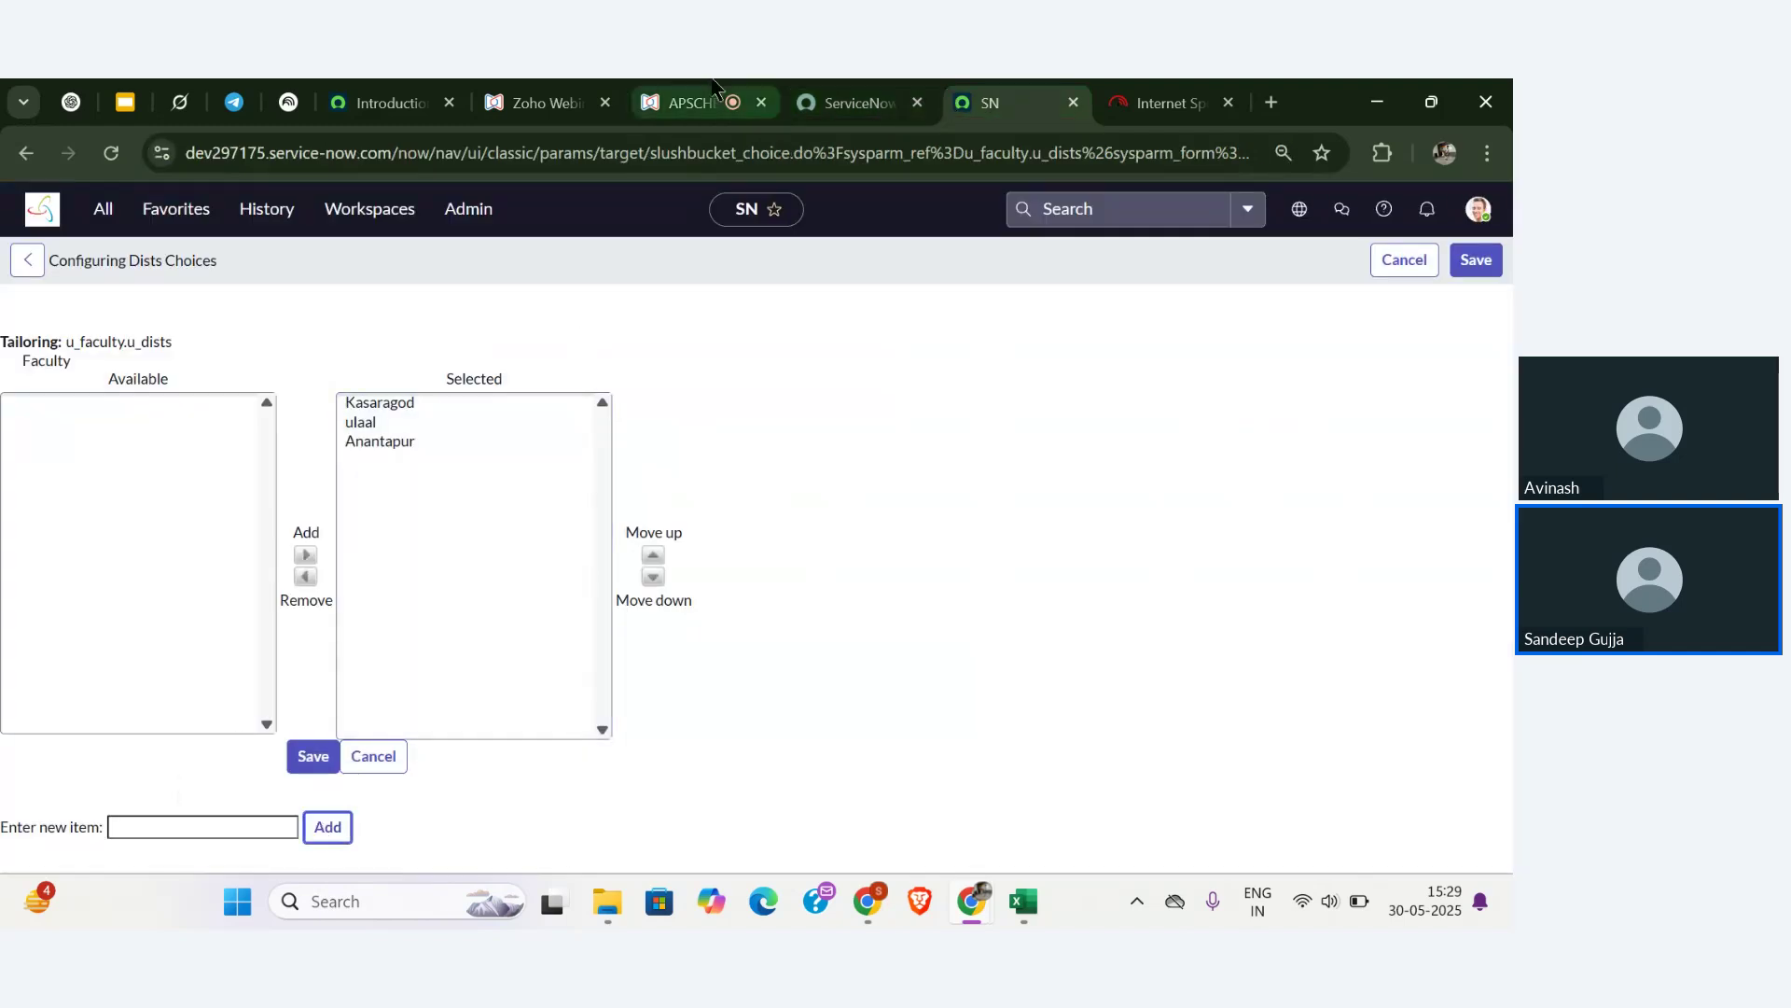
pyautogui.click(711, 88)
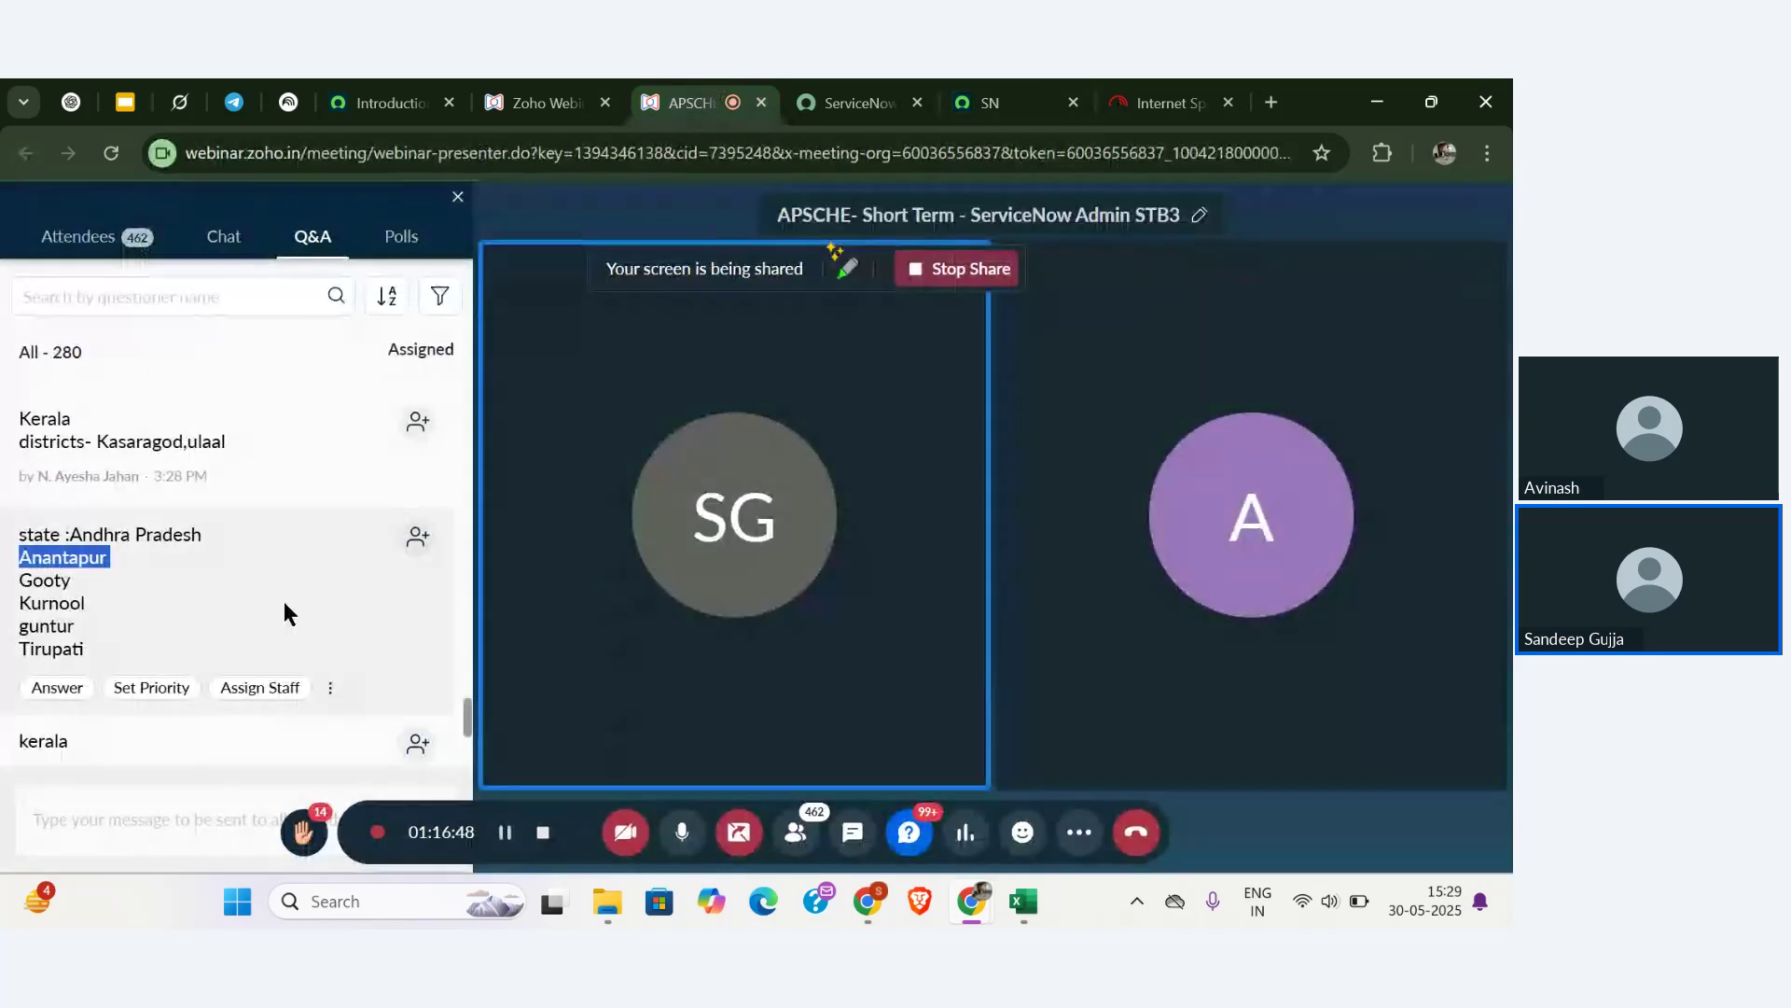
pyautogui.click(51, 596)
pyautogui.doubleClick(51, 601)
pyautogui.hotkey('ctrl', 'c')
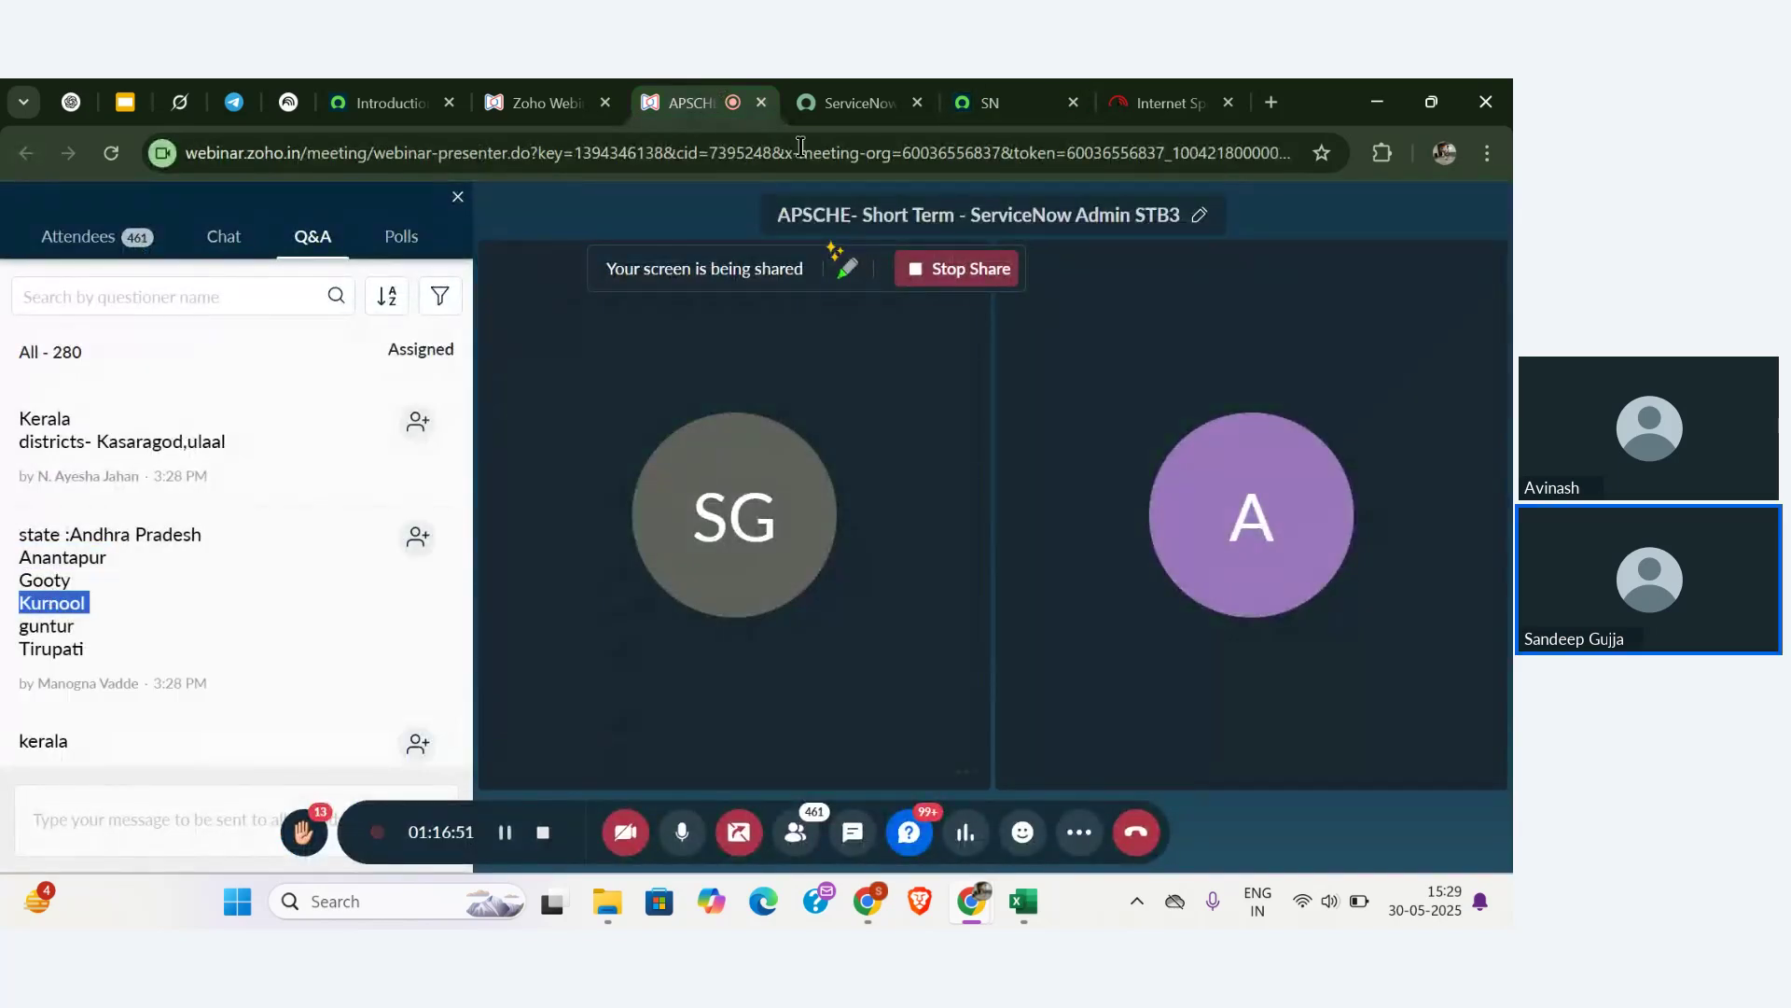
pyautogui.click(988, 103)
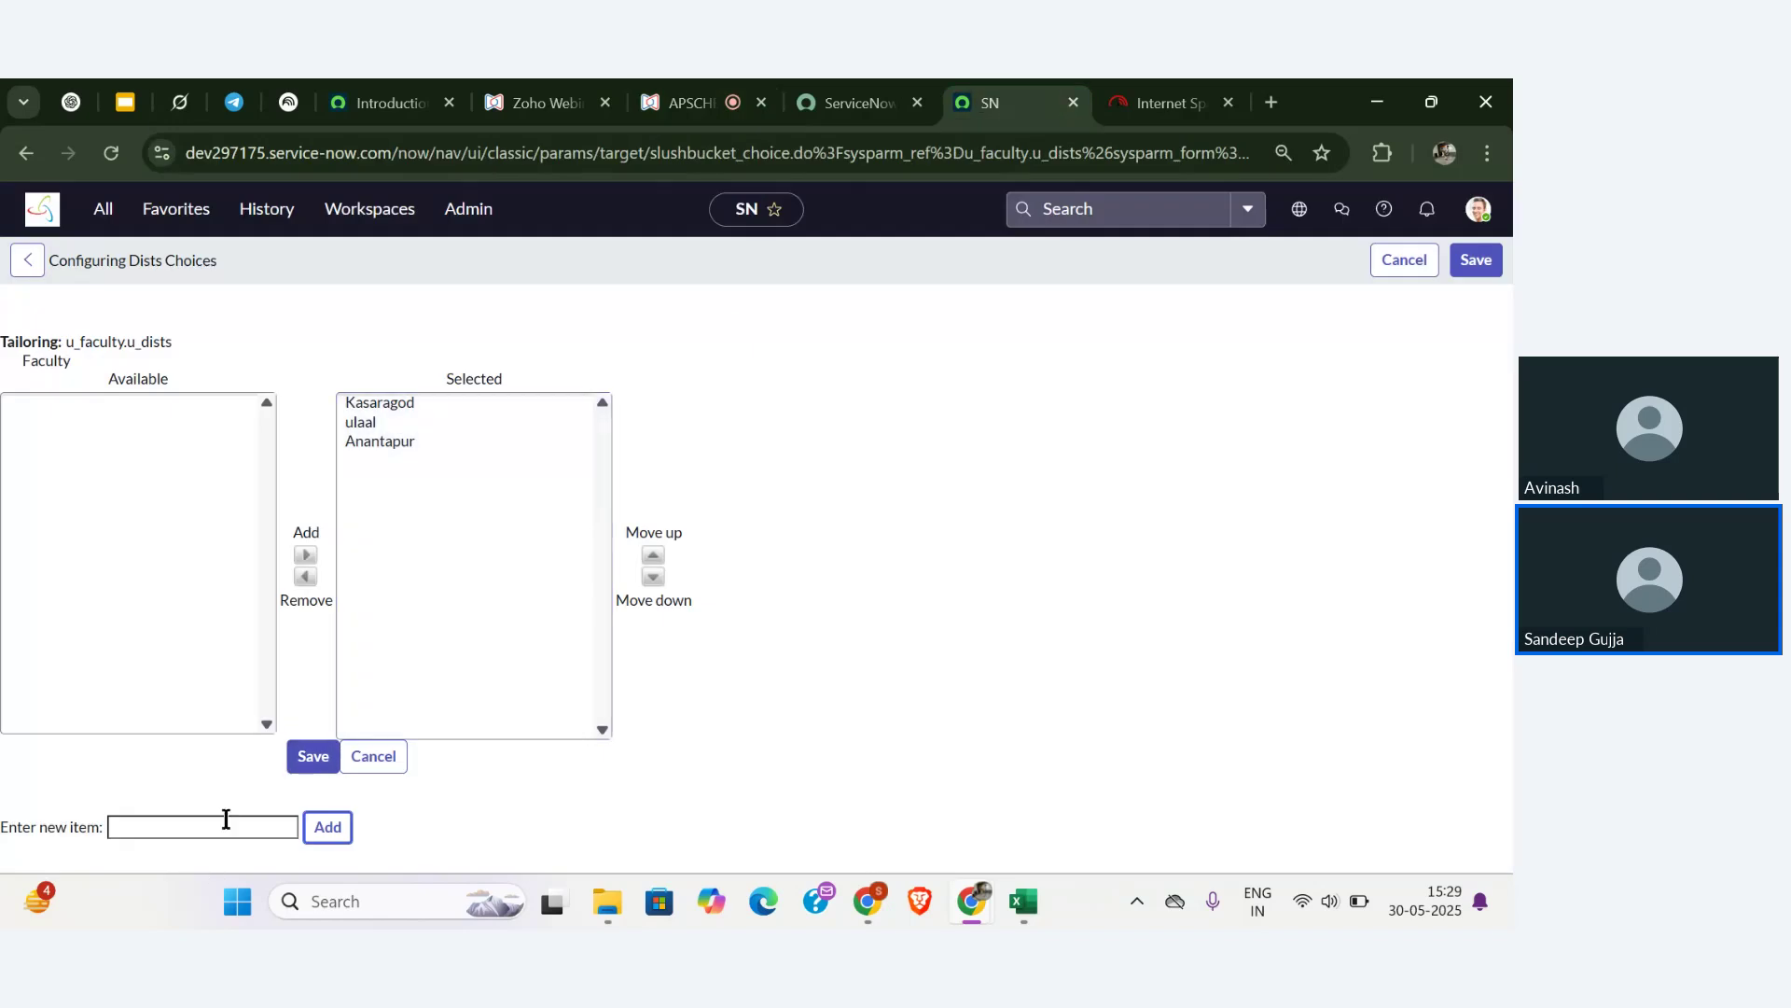
pyautogui.click(224, 826)
pyautogui.hotkey('ctrl', 'v')
pyautogui.click(319, 827)
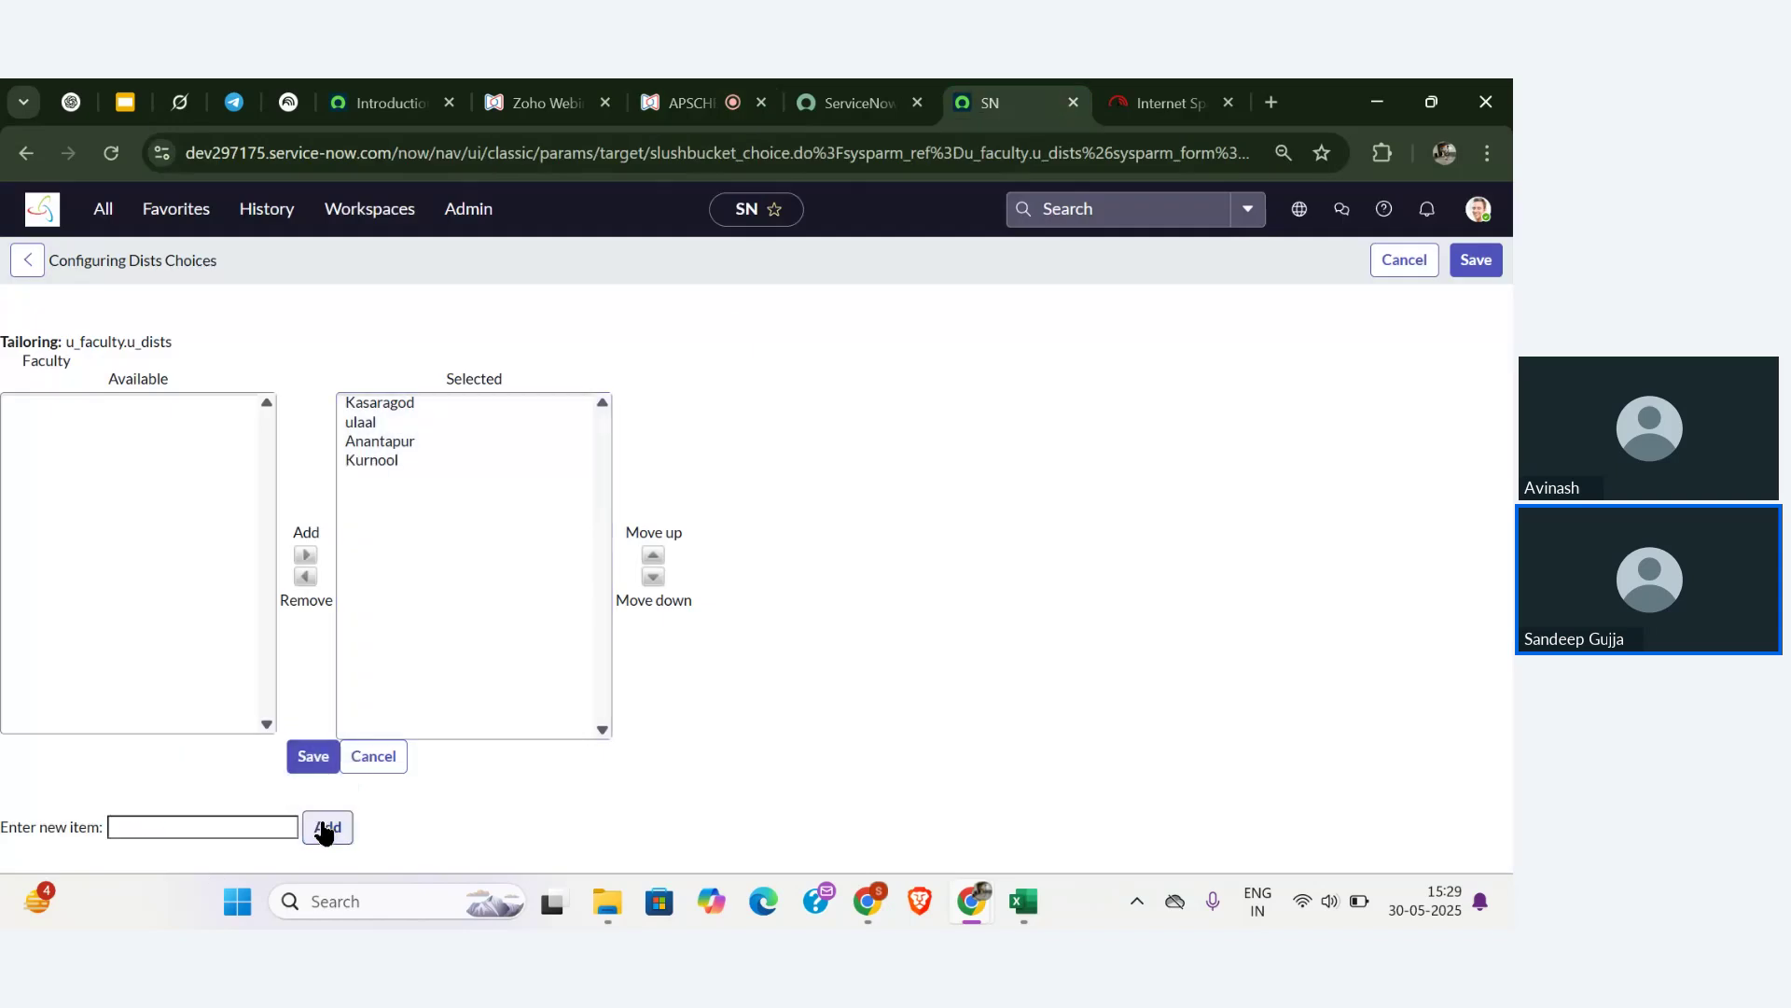
# - Add Guntur (capitalised after pasting), Yadadri and HYD to the Dists choices
pyautogui.click(690, 102)
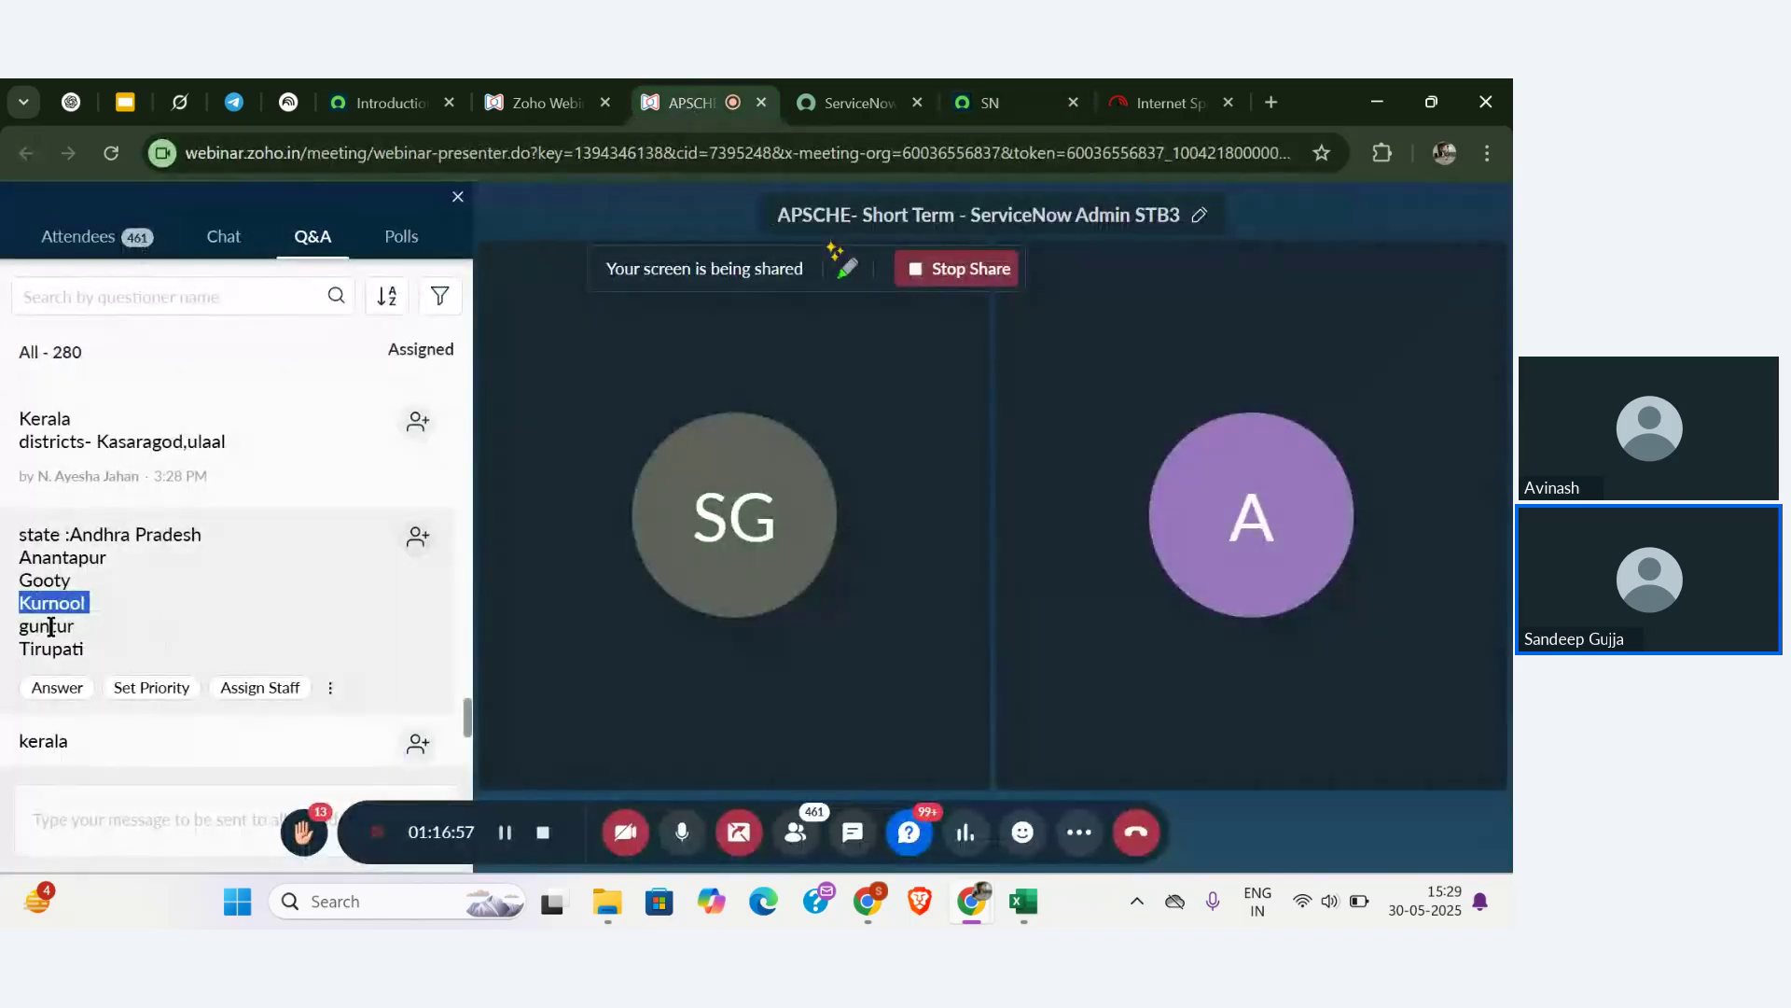
pyautogui.doubleClick(46, 625)
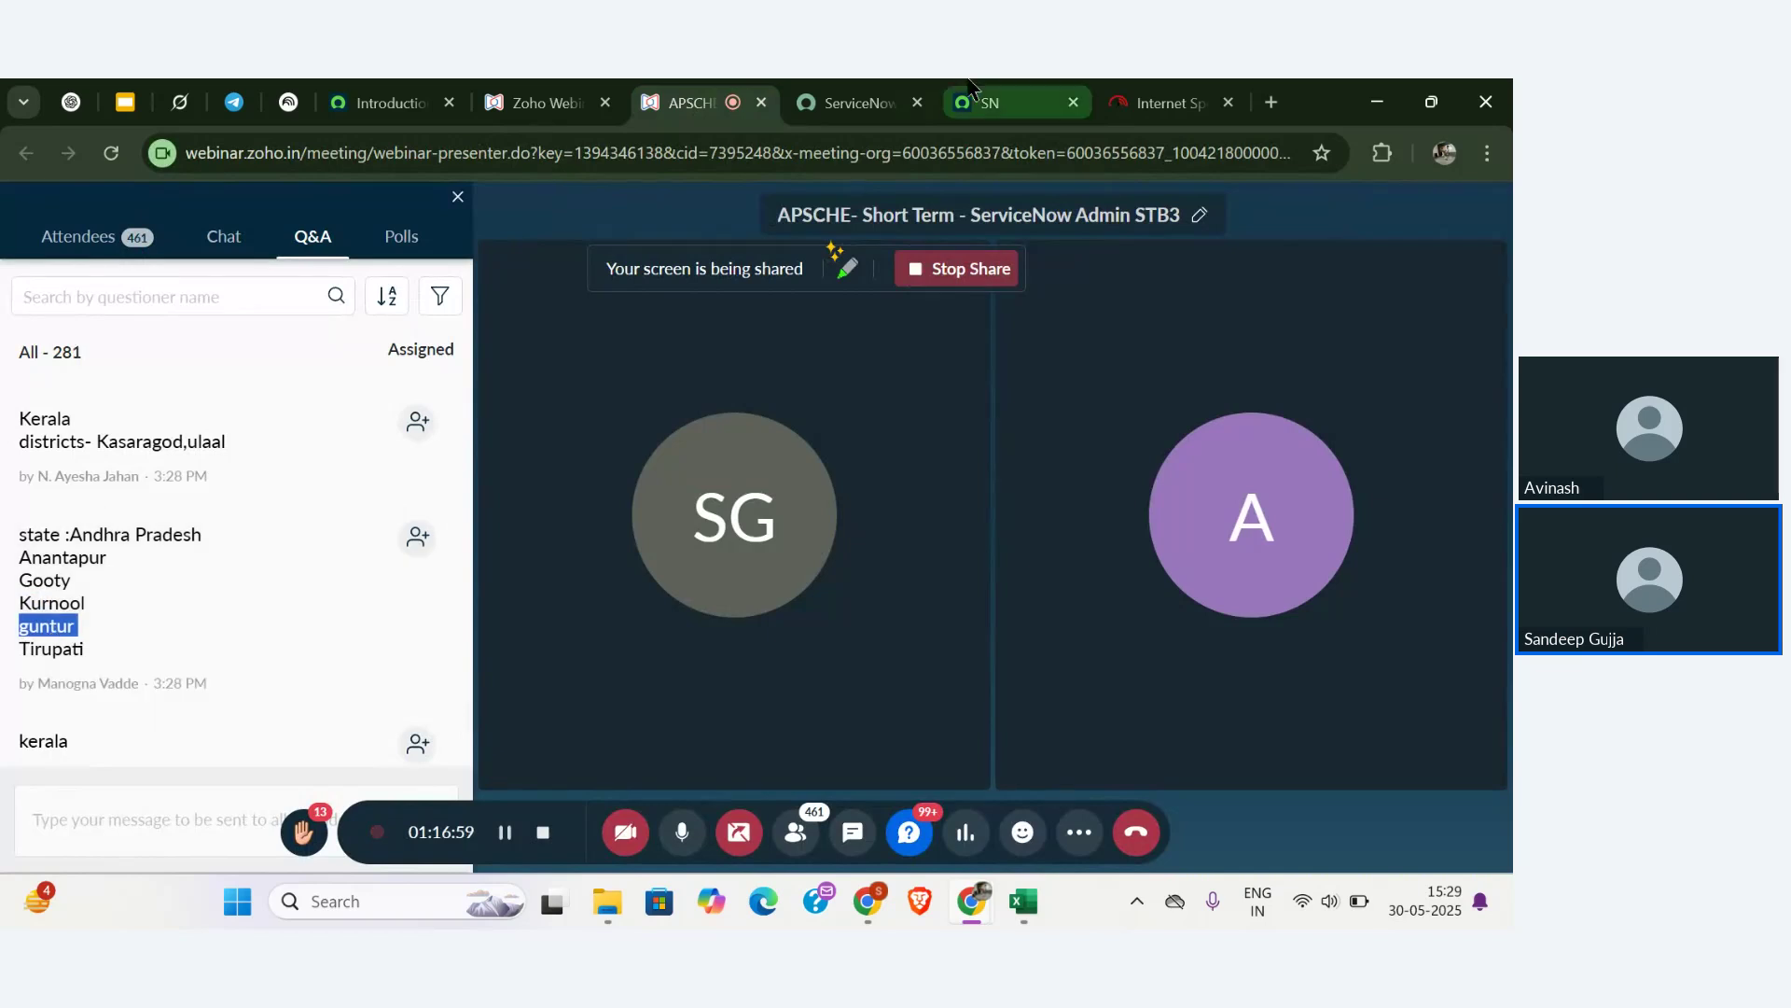
pyautogui.click(989, 102)
pyautogui.click(200, 826)
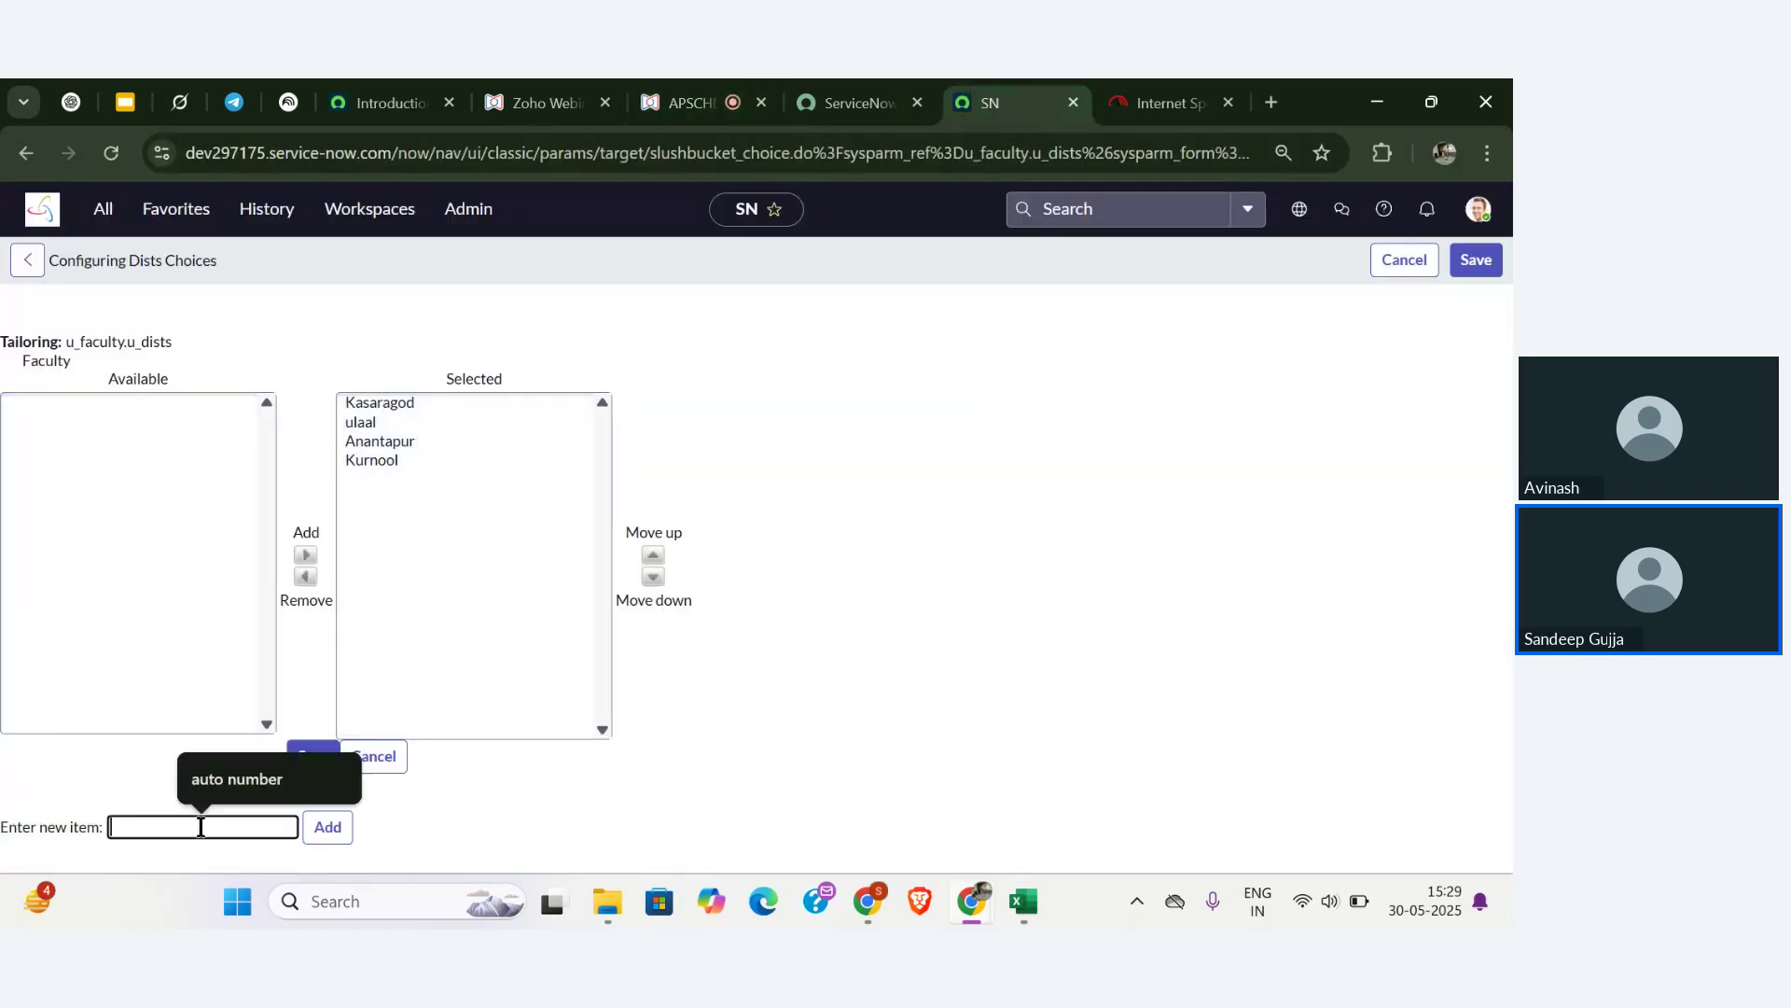
pyautogui.write('guntur')
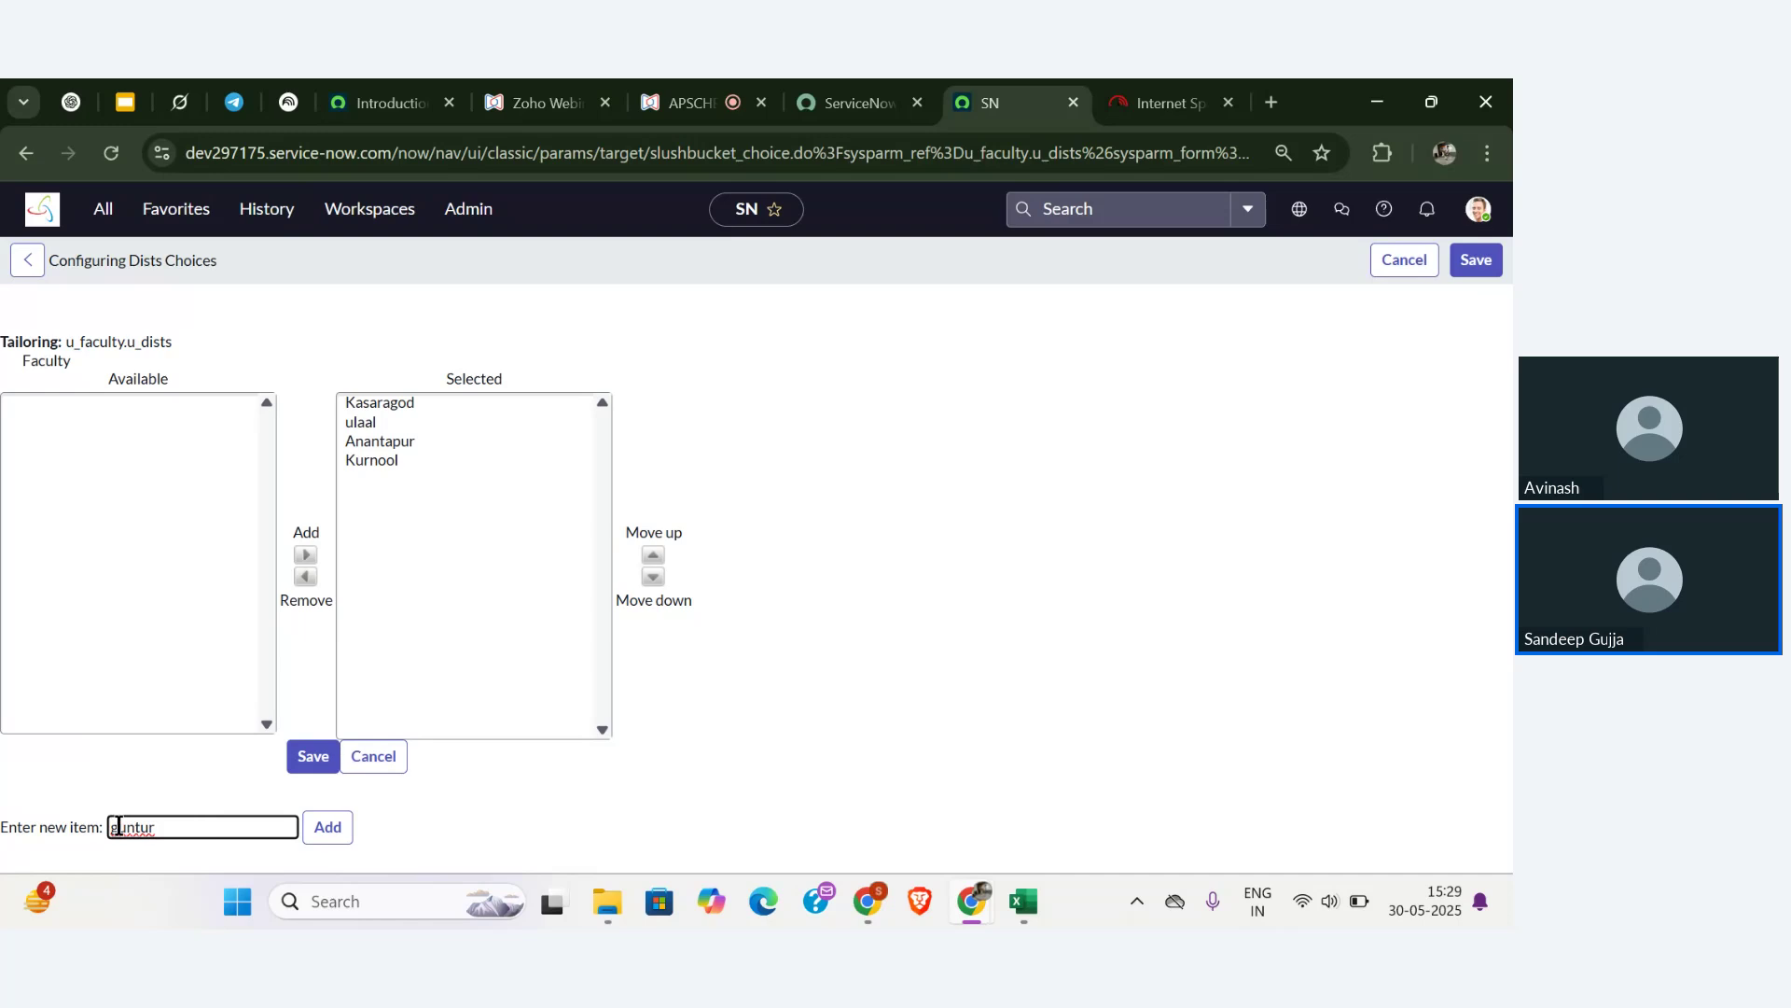
pyautogui.click(119, 827)
pyautogui.press('BackSpace')
pyautogui.write('G')
pyautogui.click(322, 835)
pyautogui.click(208, 820)
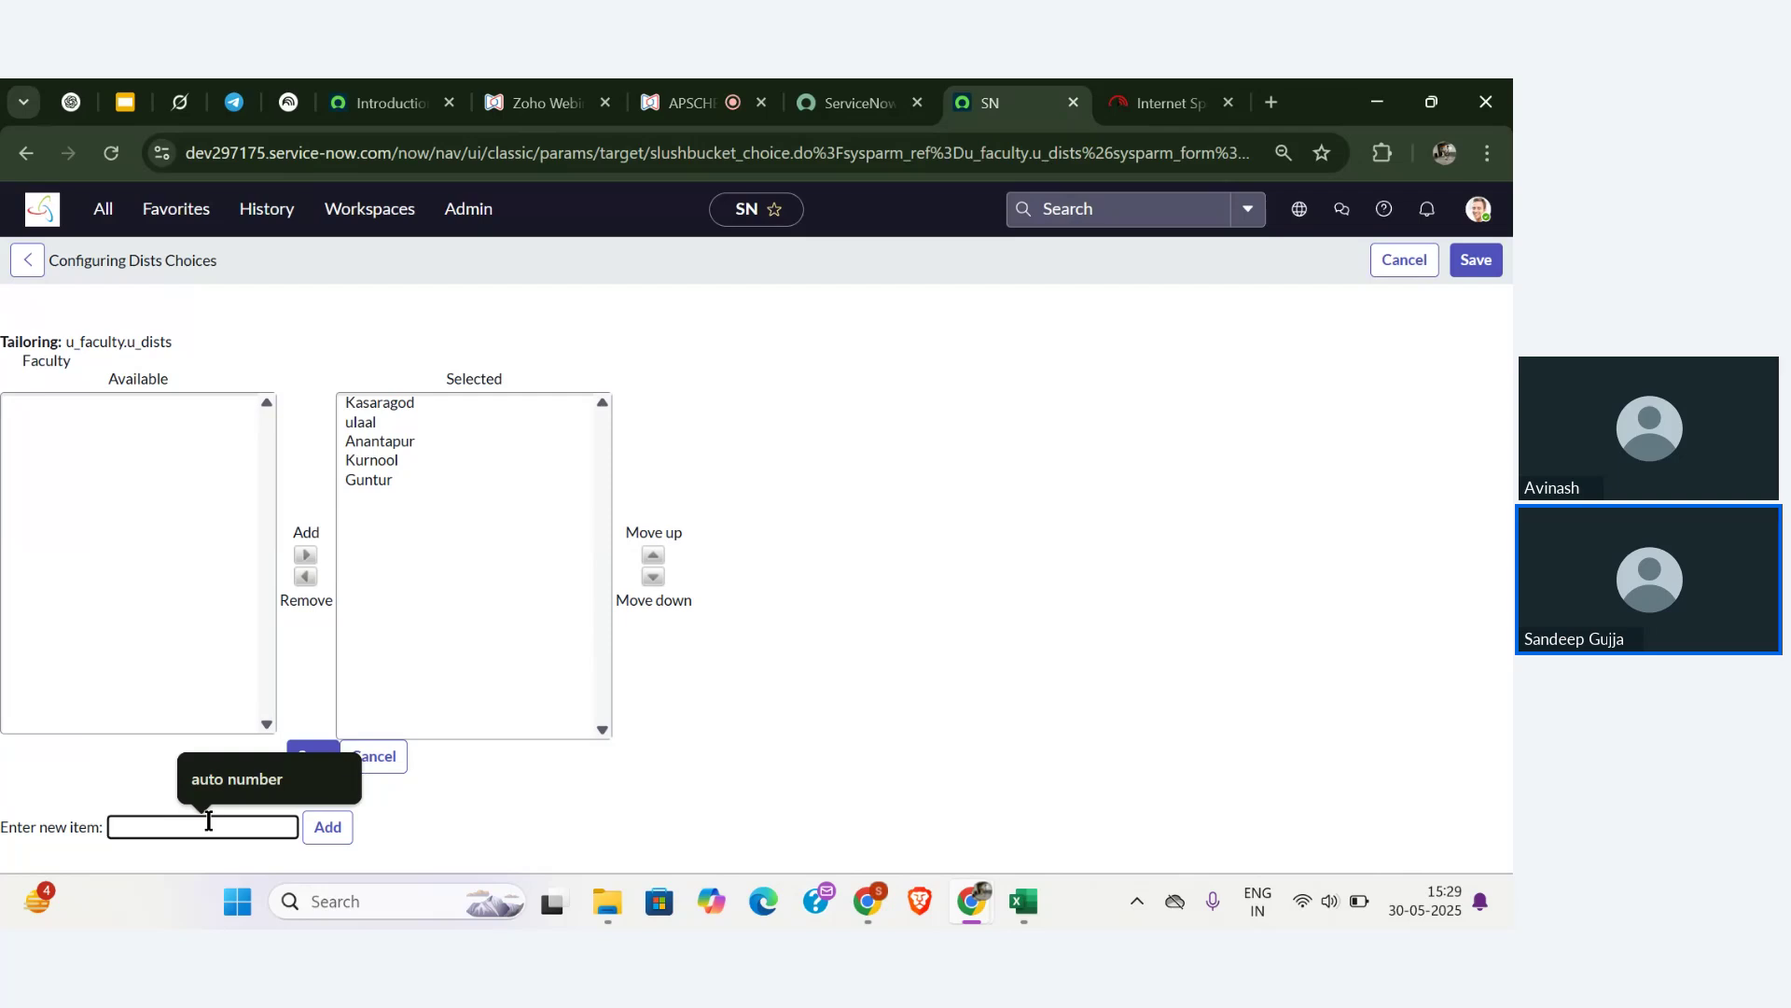
pyautogui.write('Ya')
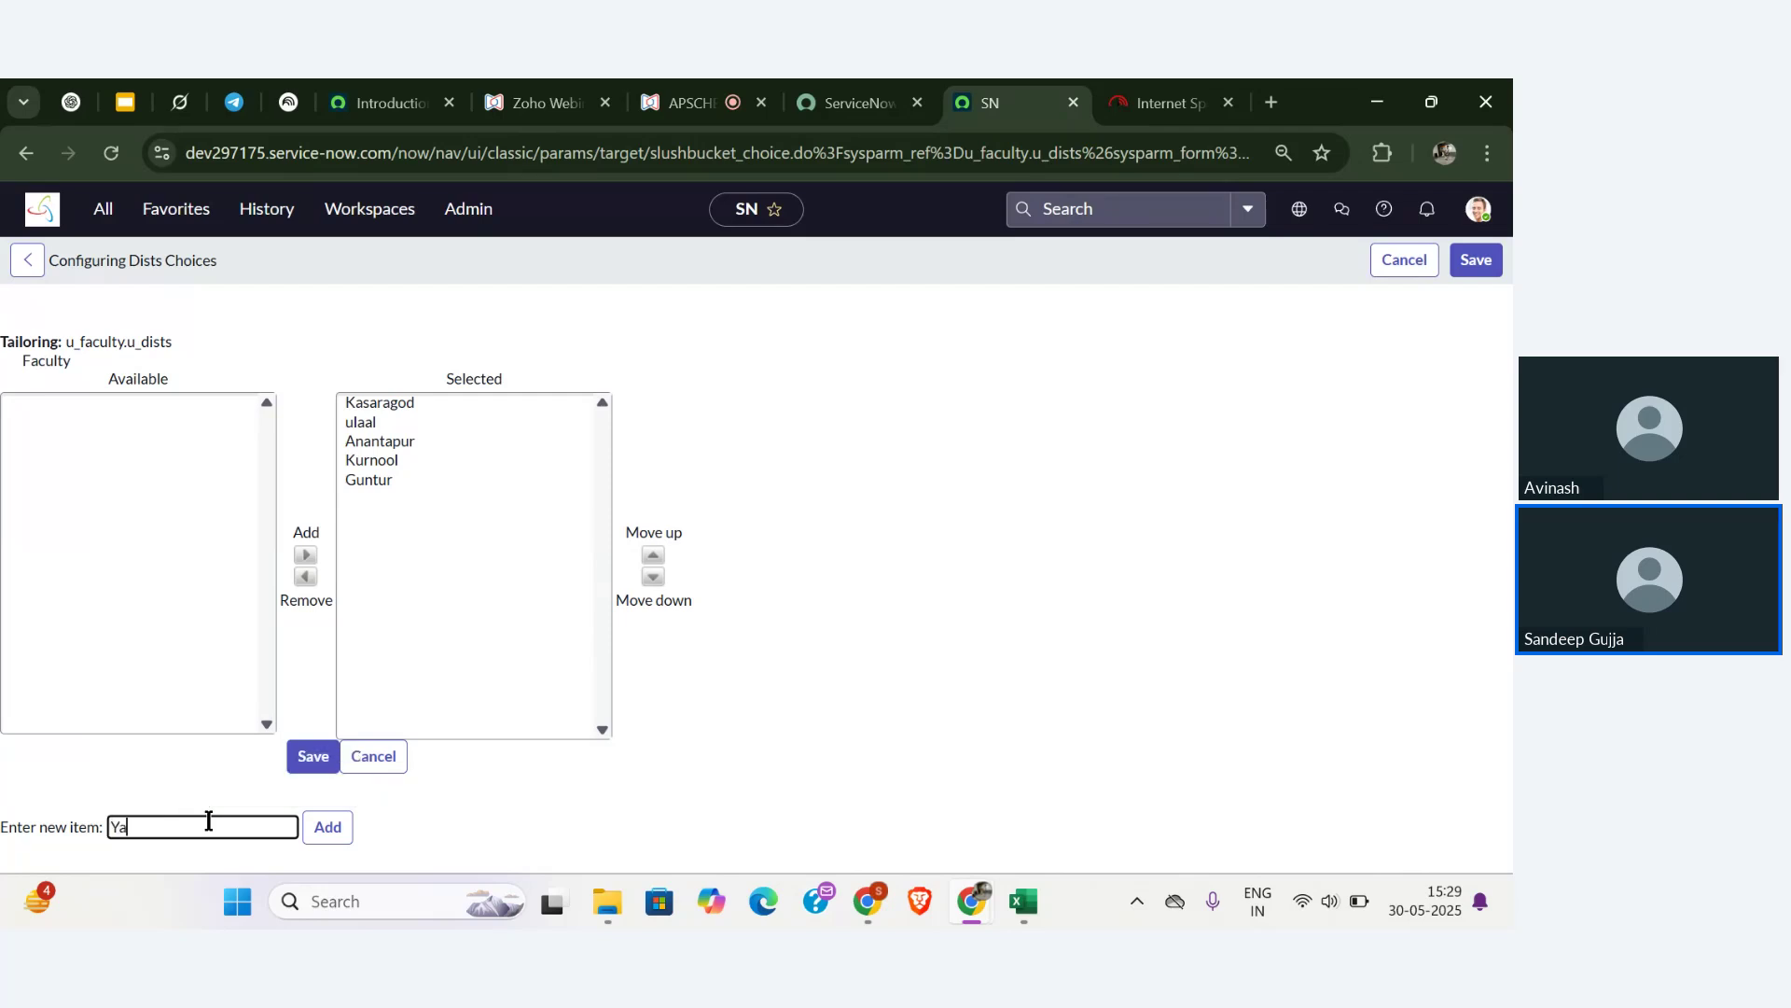
pyautogui.write('dadri')
pyautogui.click(322, 830)
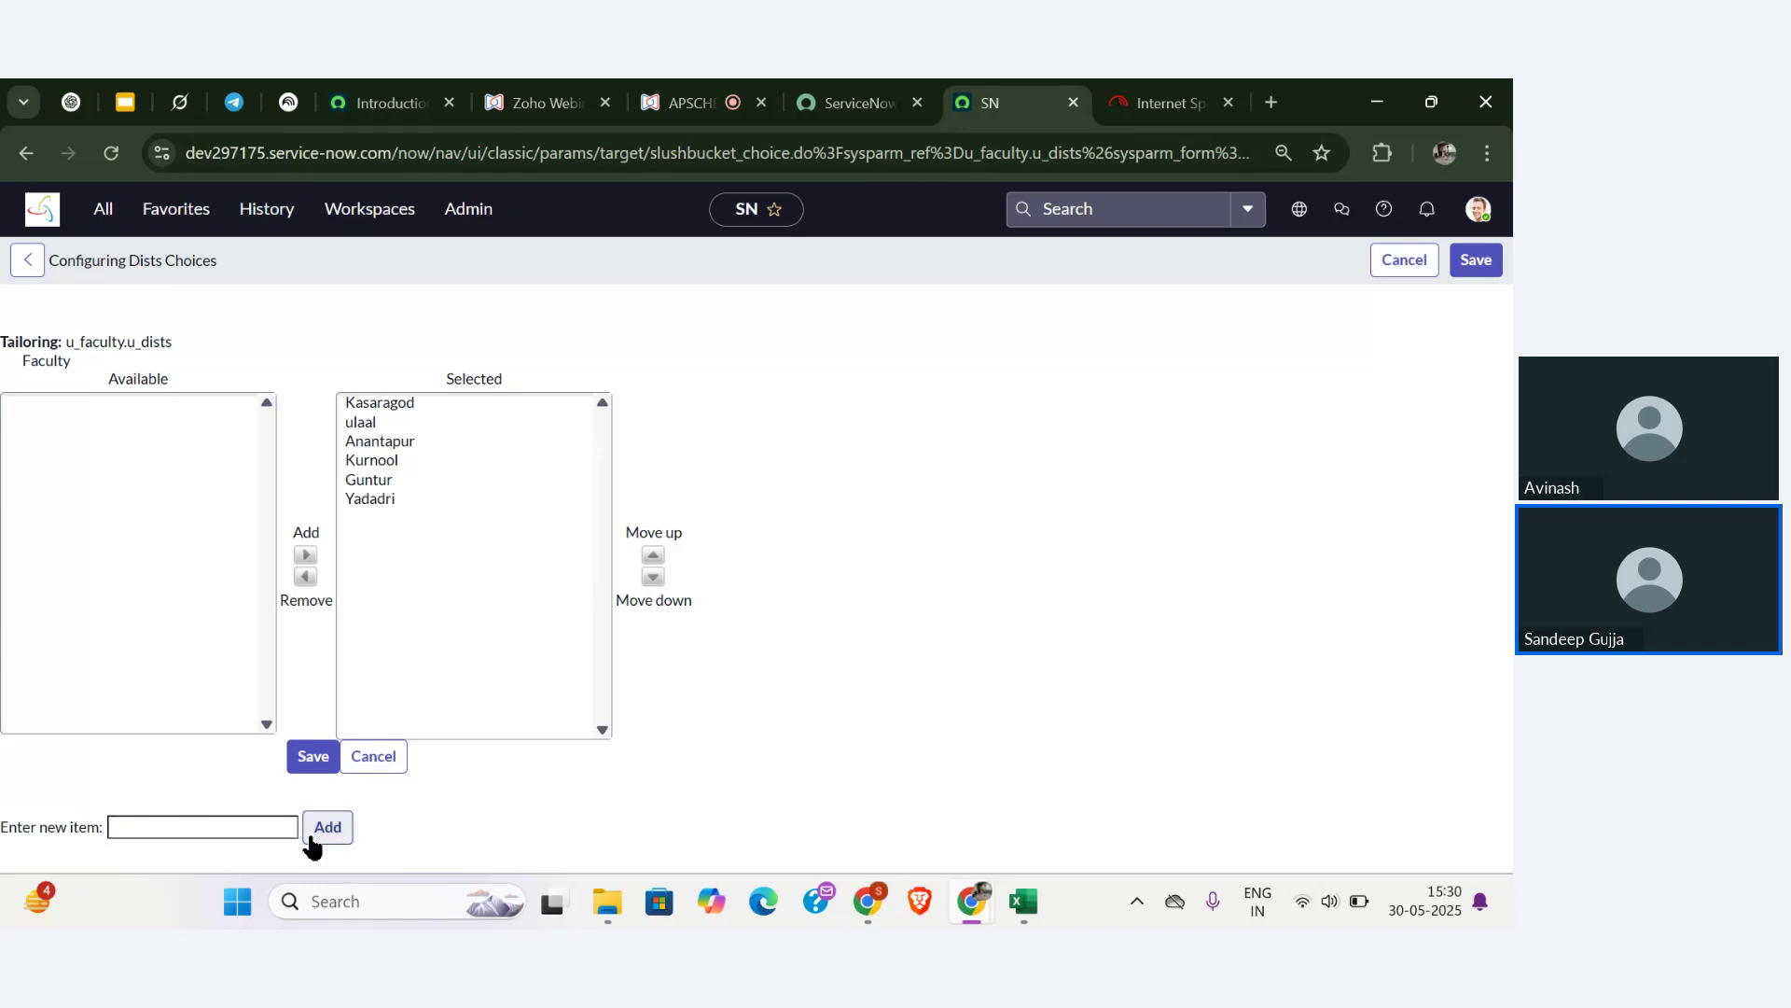
pyautogui.click(256, 831)
pyautogui.write('HYD')
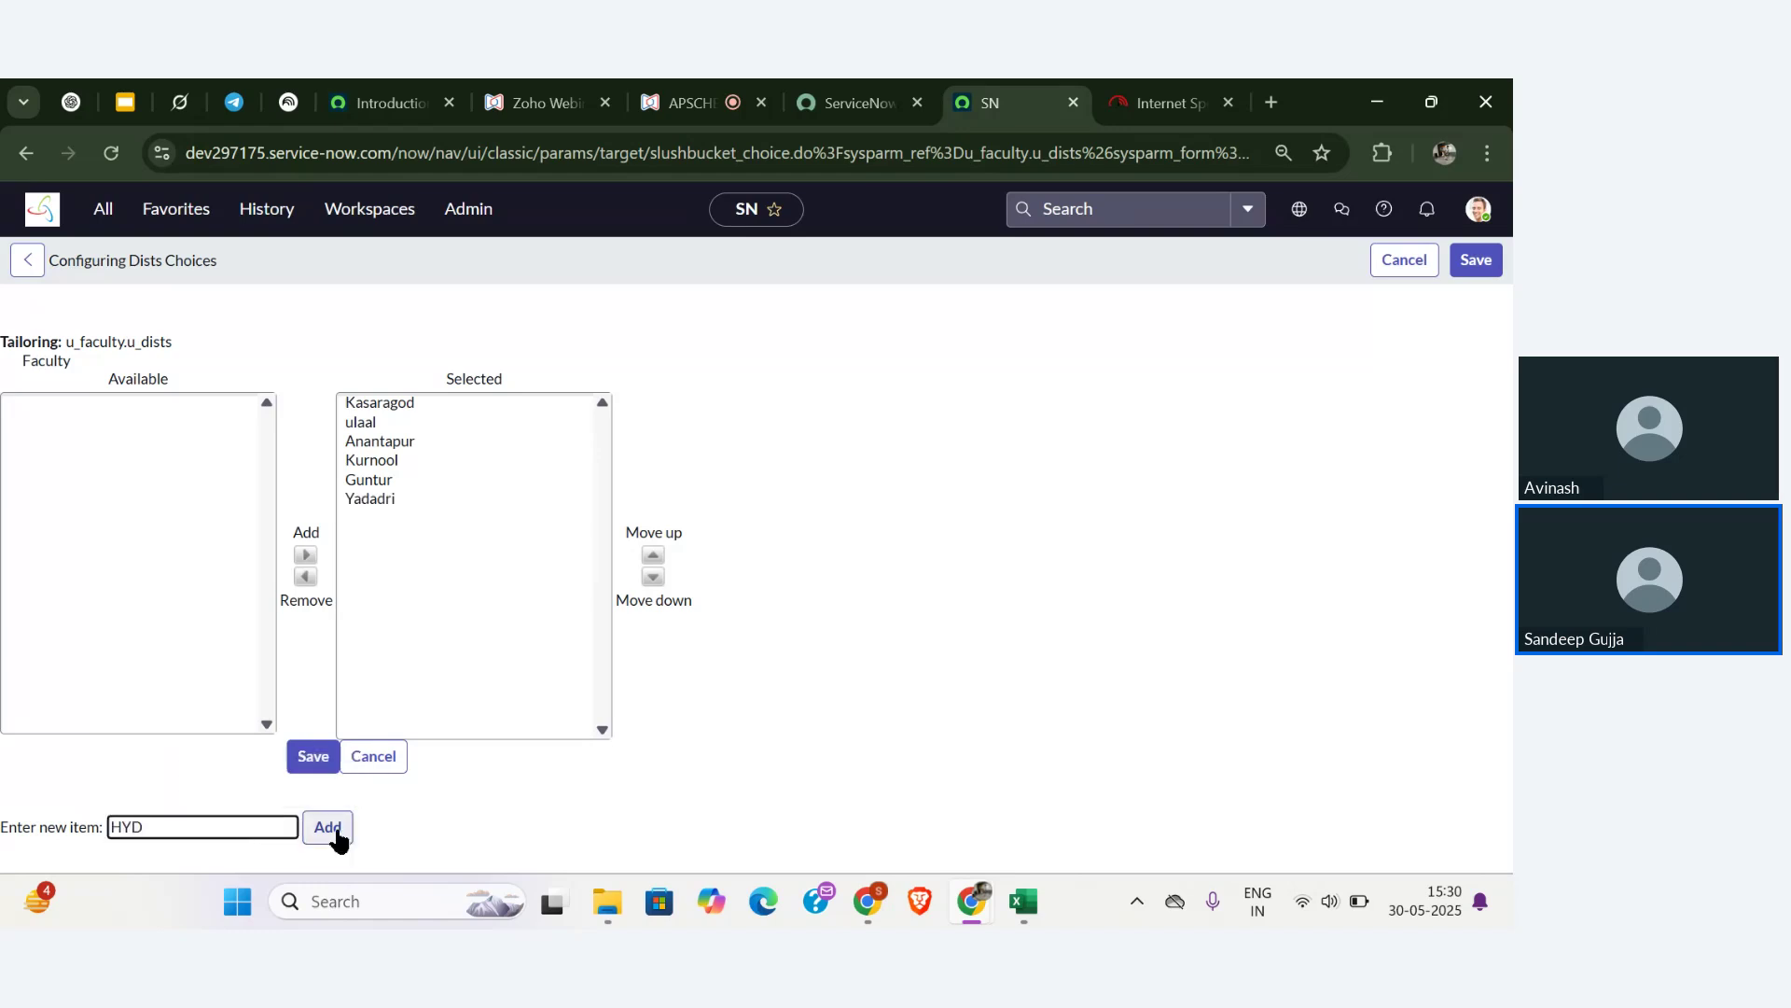
pyautogui.click(335, 833)
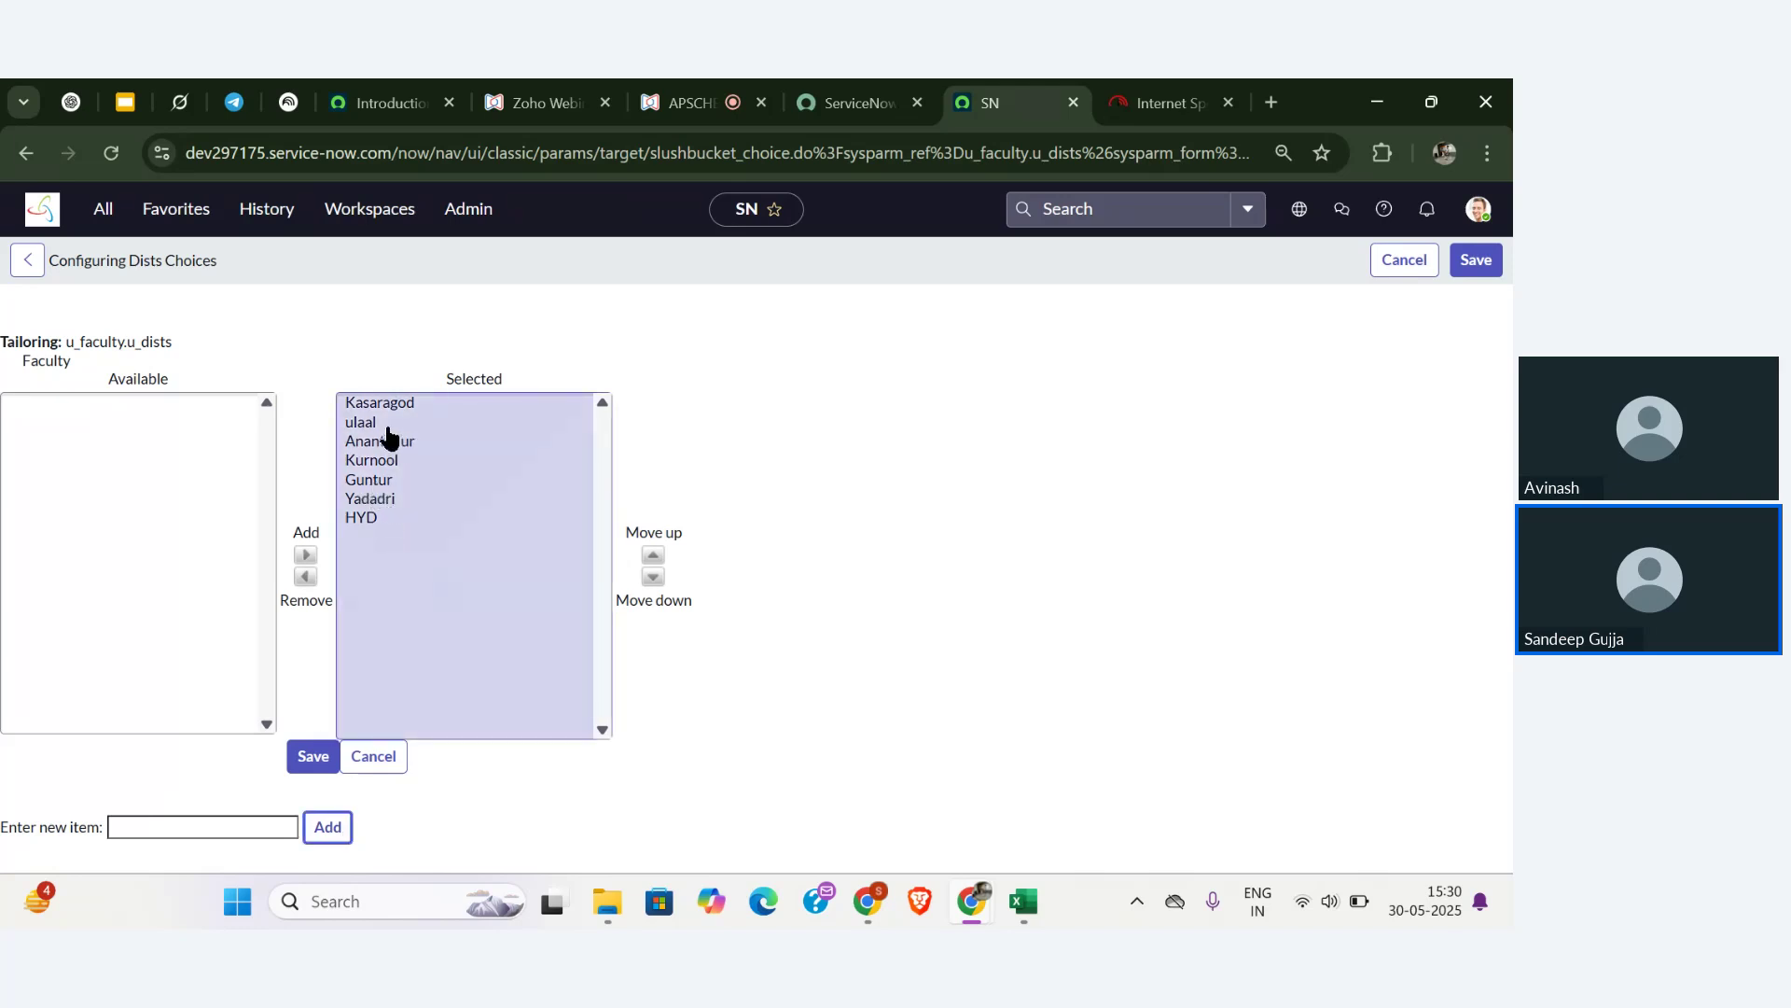
# - Save the Dists choices and test the form's Dists list with State set to Andhra Pradesh
pyautogui.click(313, 757)
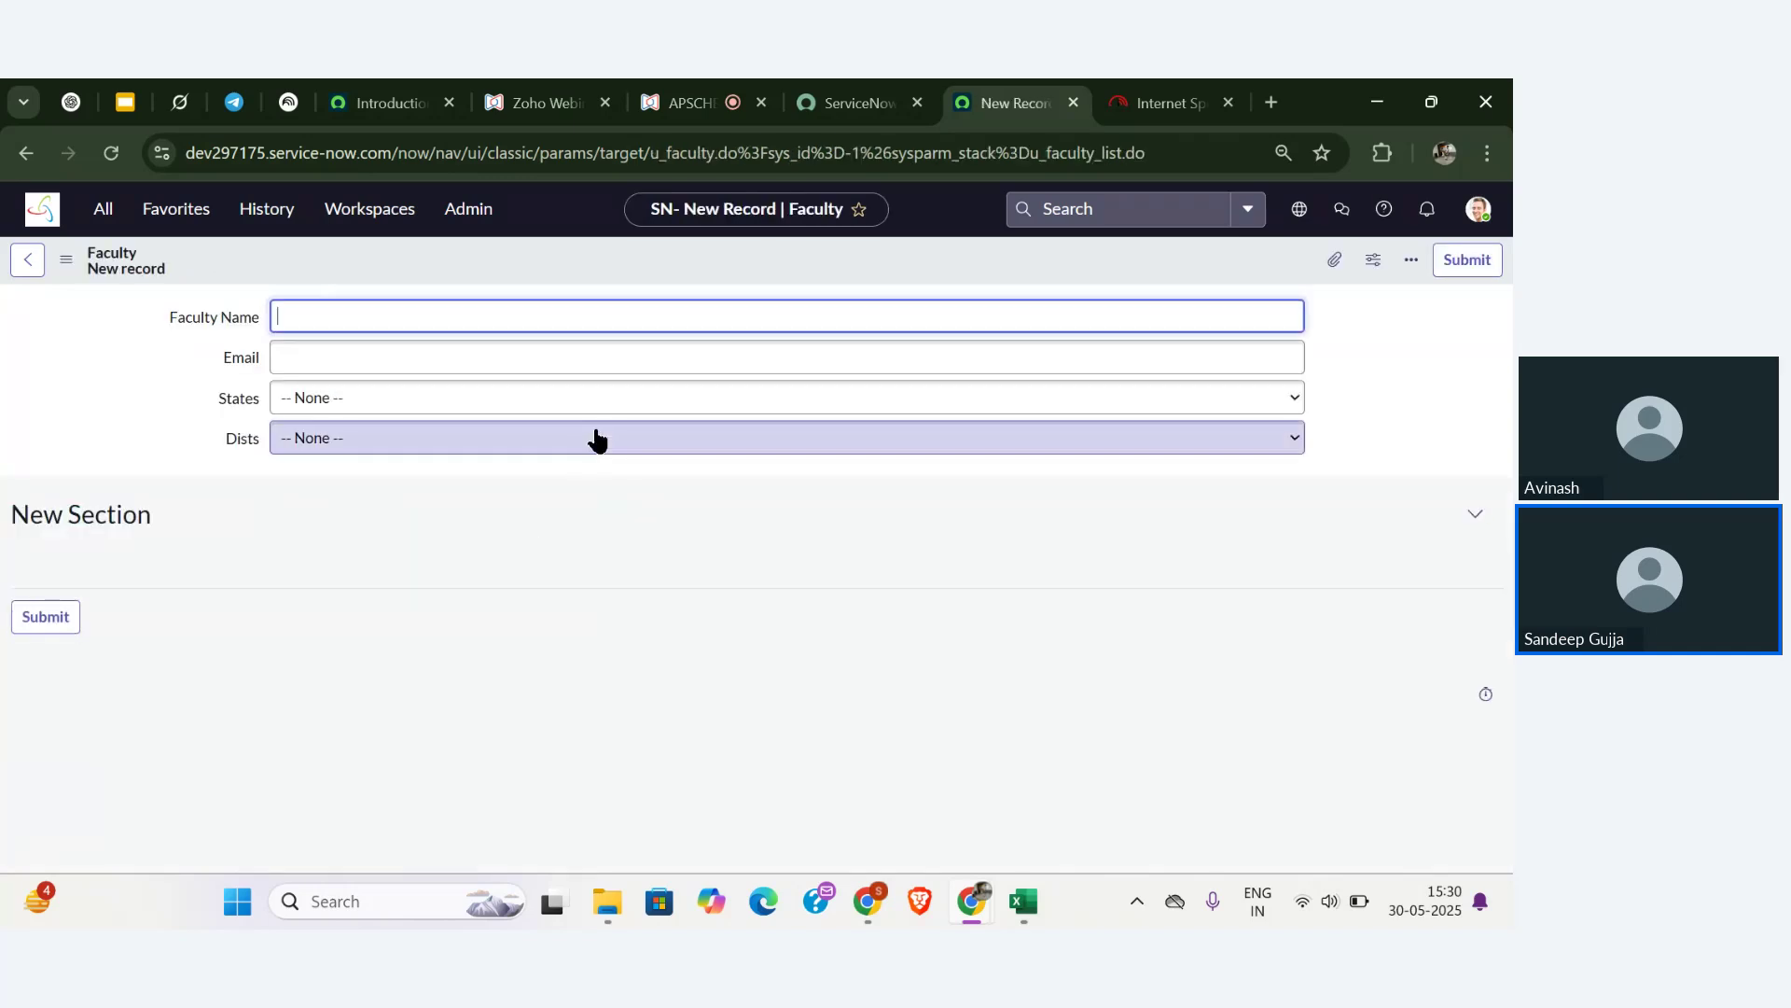
pyautogui.click(597, 438)
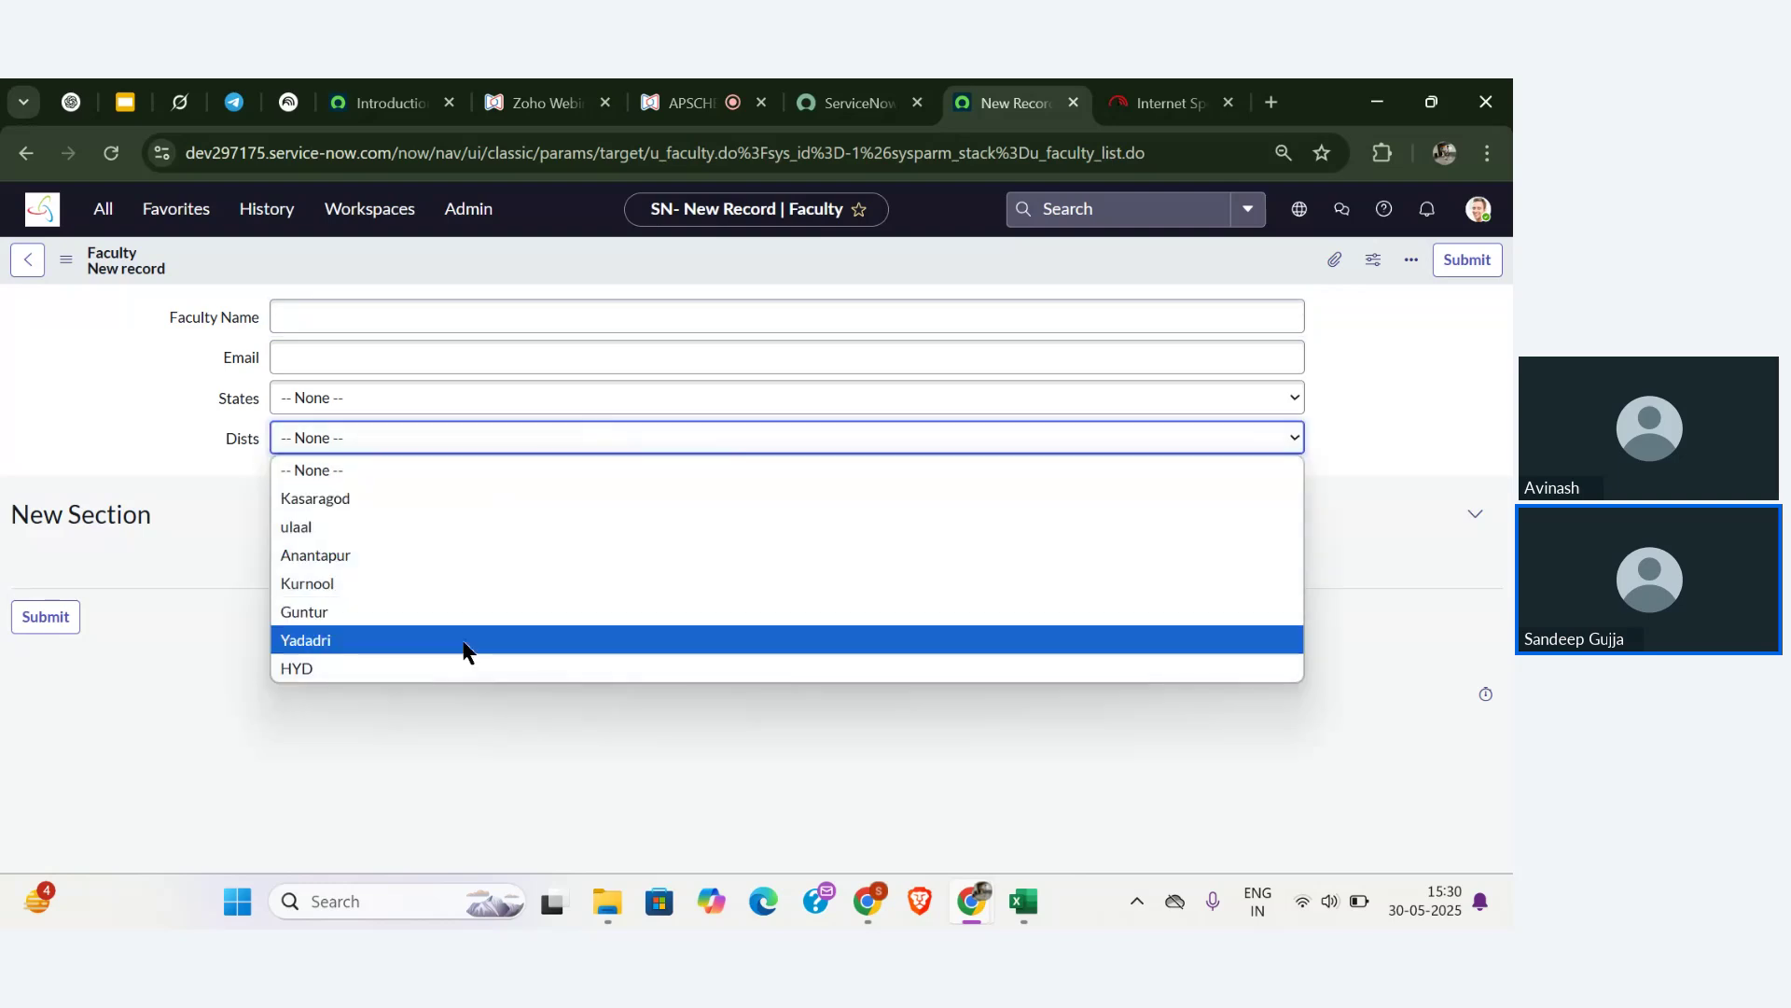
pyautogui.click(476, 401)
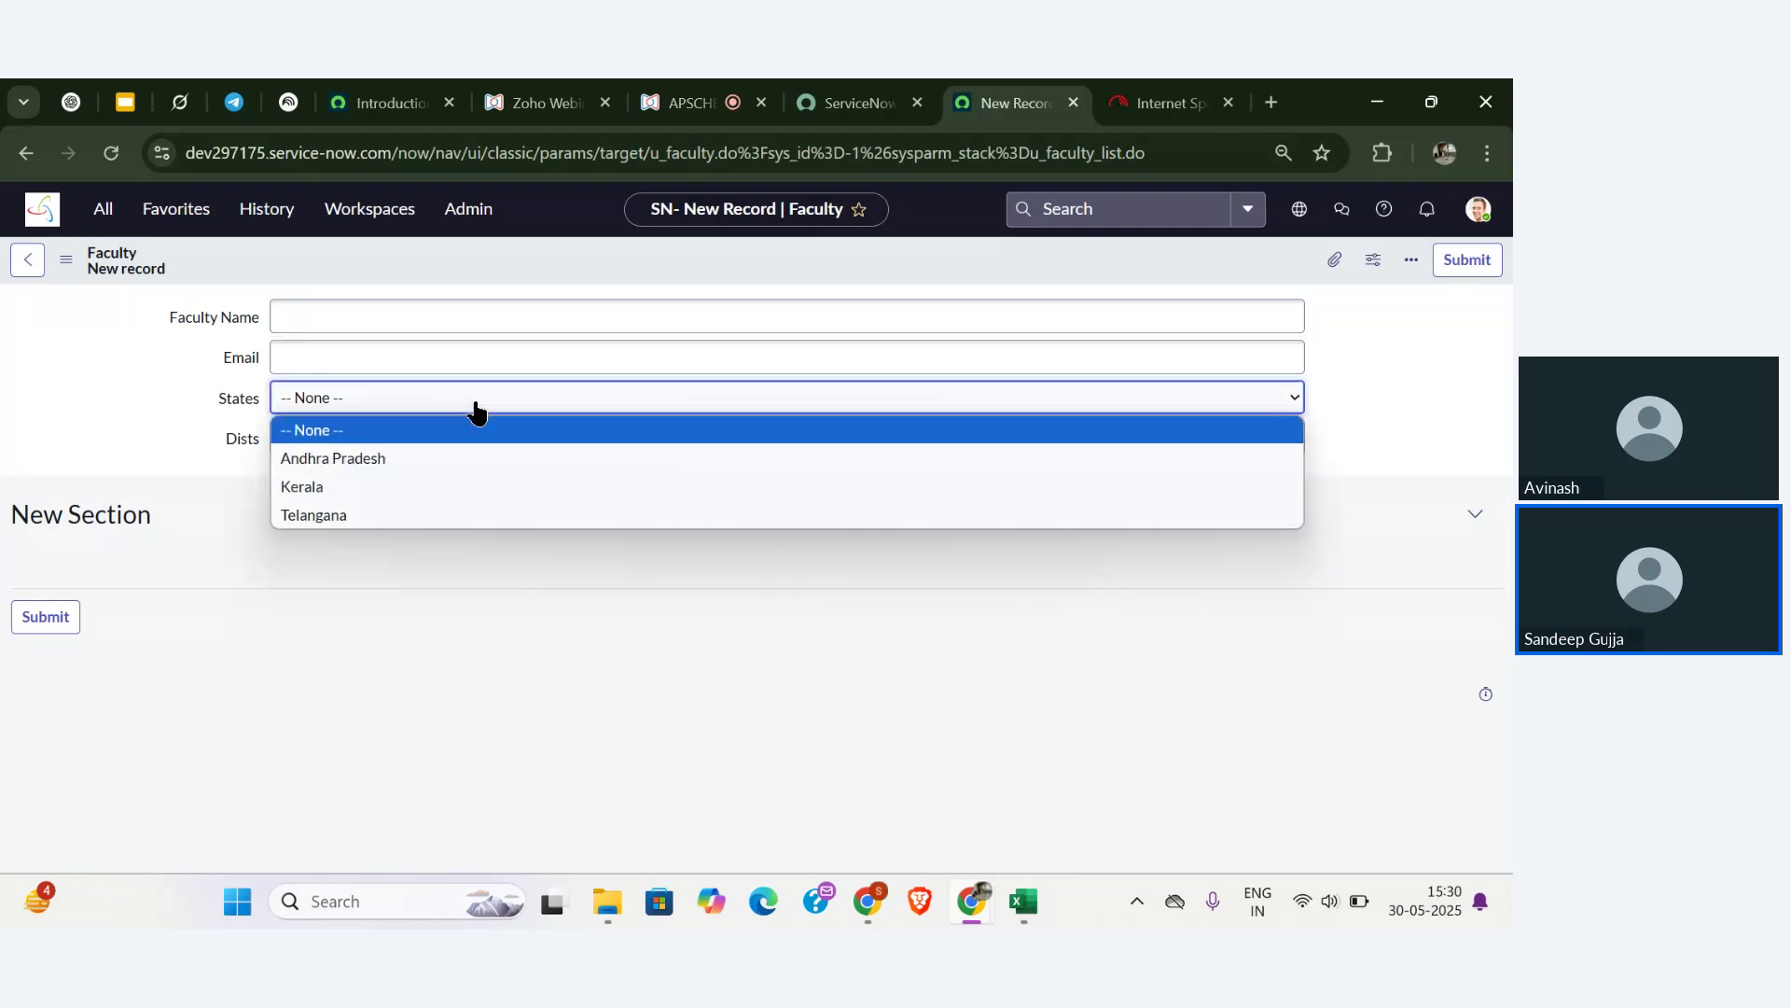
pyautogui.click(446, 457)
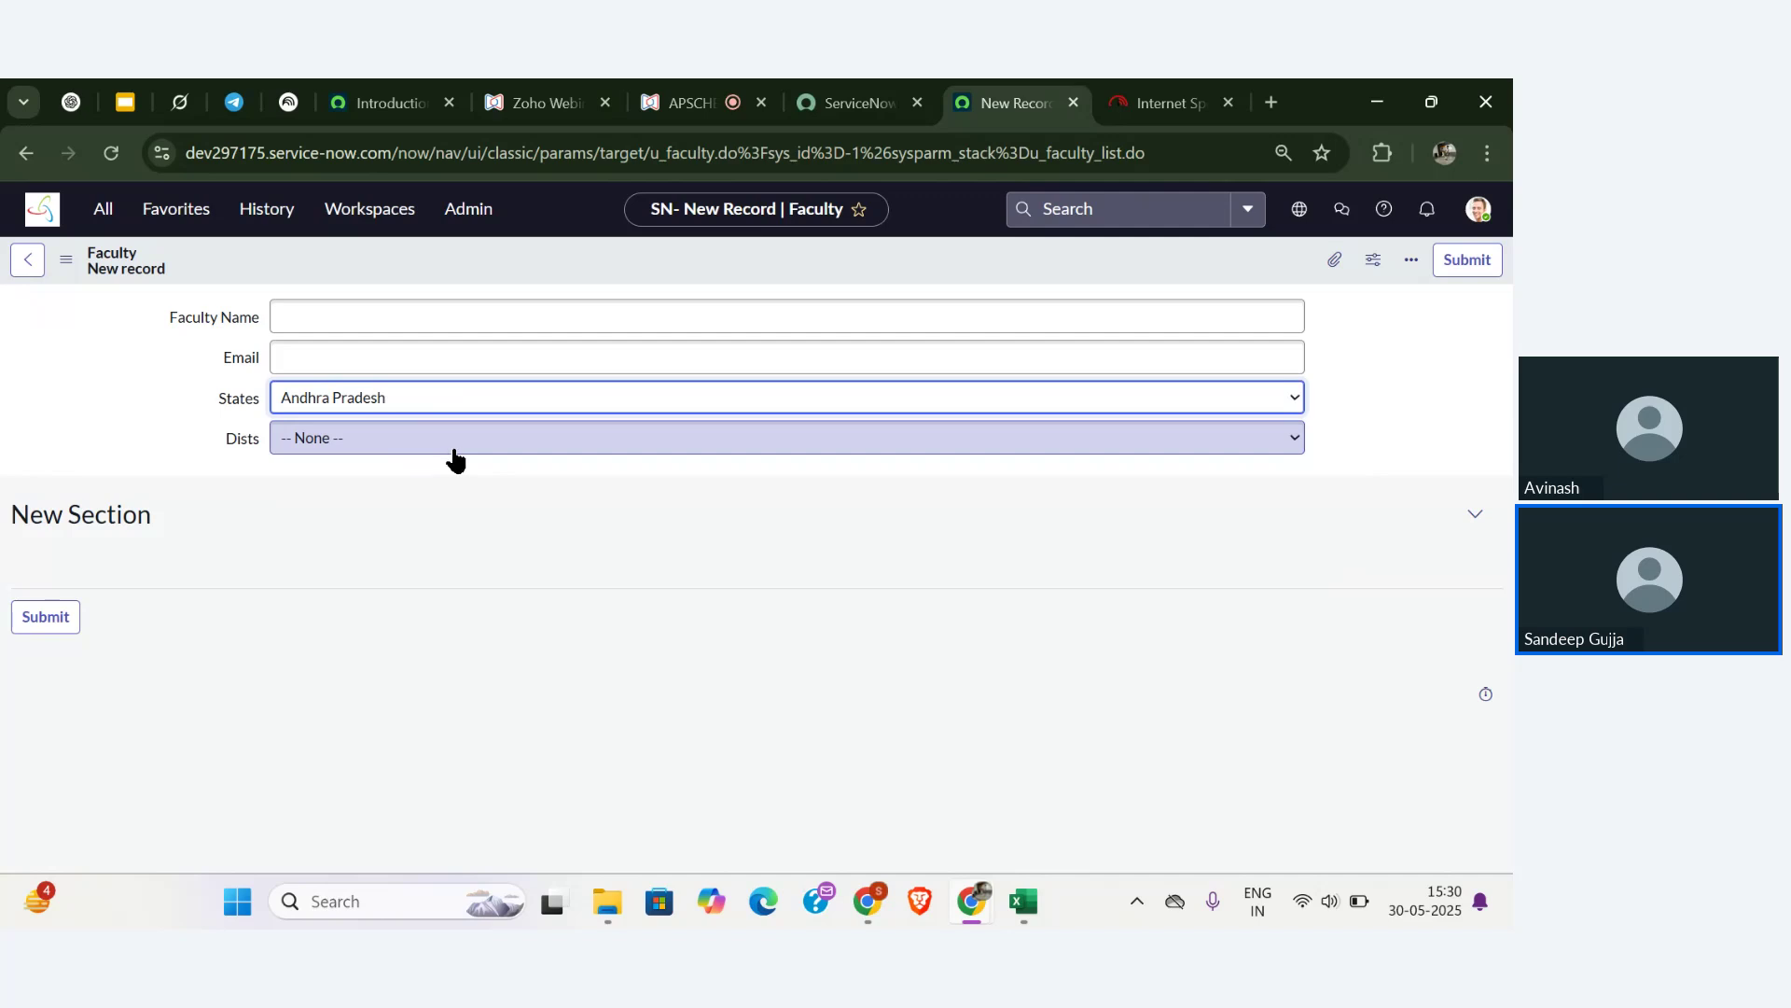
pyautogui.click(474, 455)
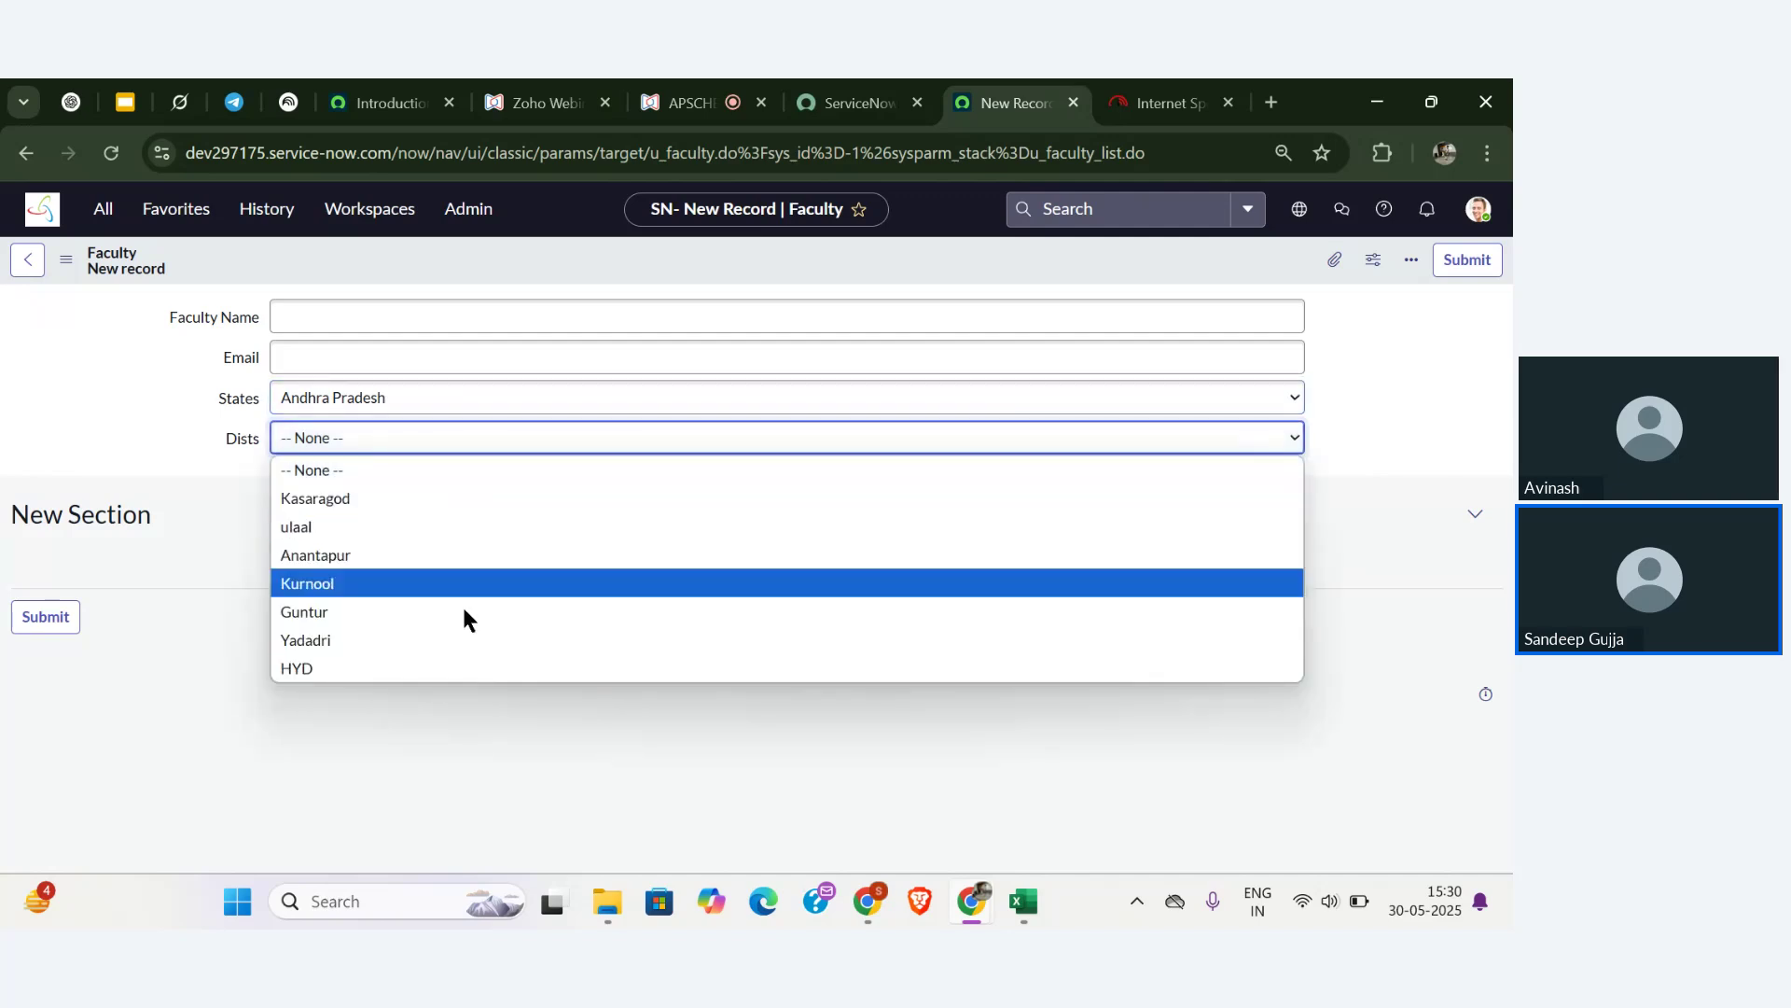
# - Test Dists options with Telangana, then switch State back to Andhra Pradesh and recheck
pyautogui.click(440, 399)
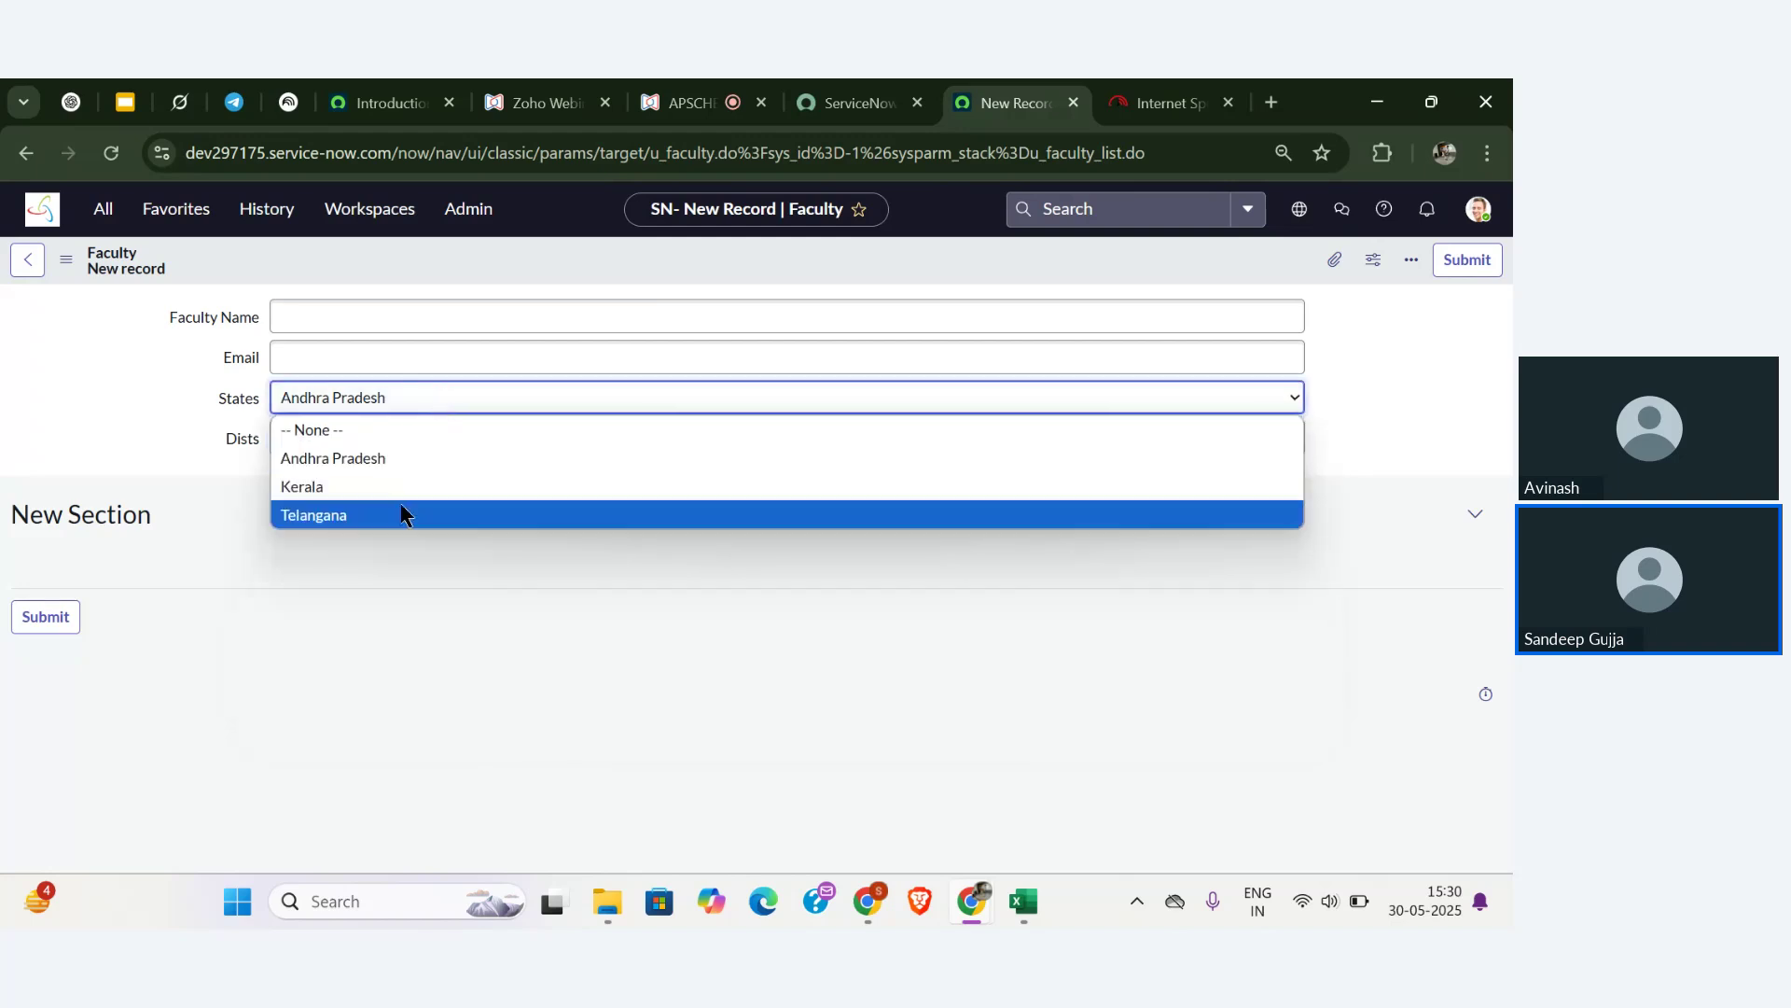
pyautogui.click(401, 510)
pyautogui.click(428, 442)
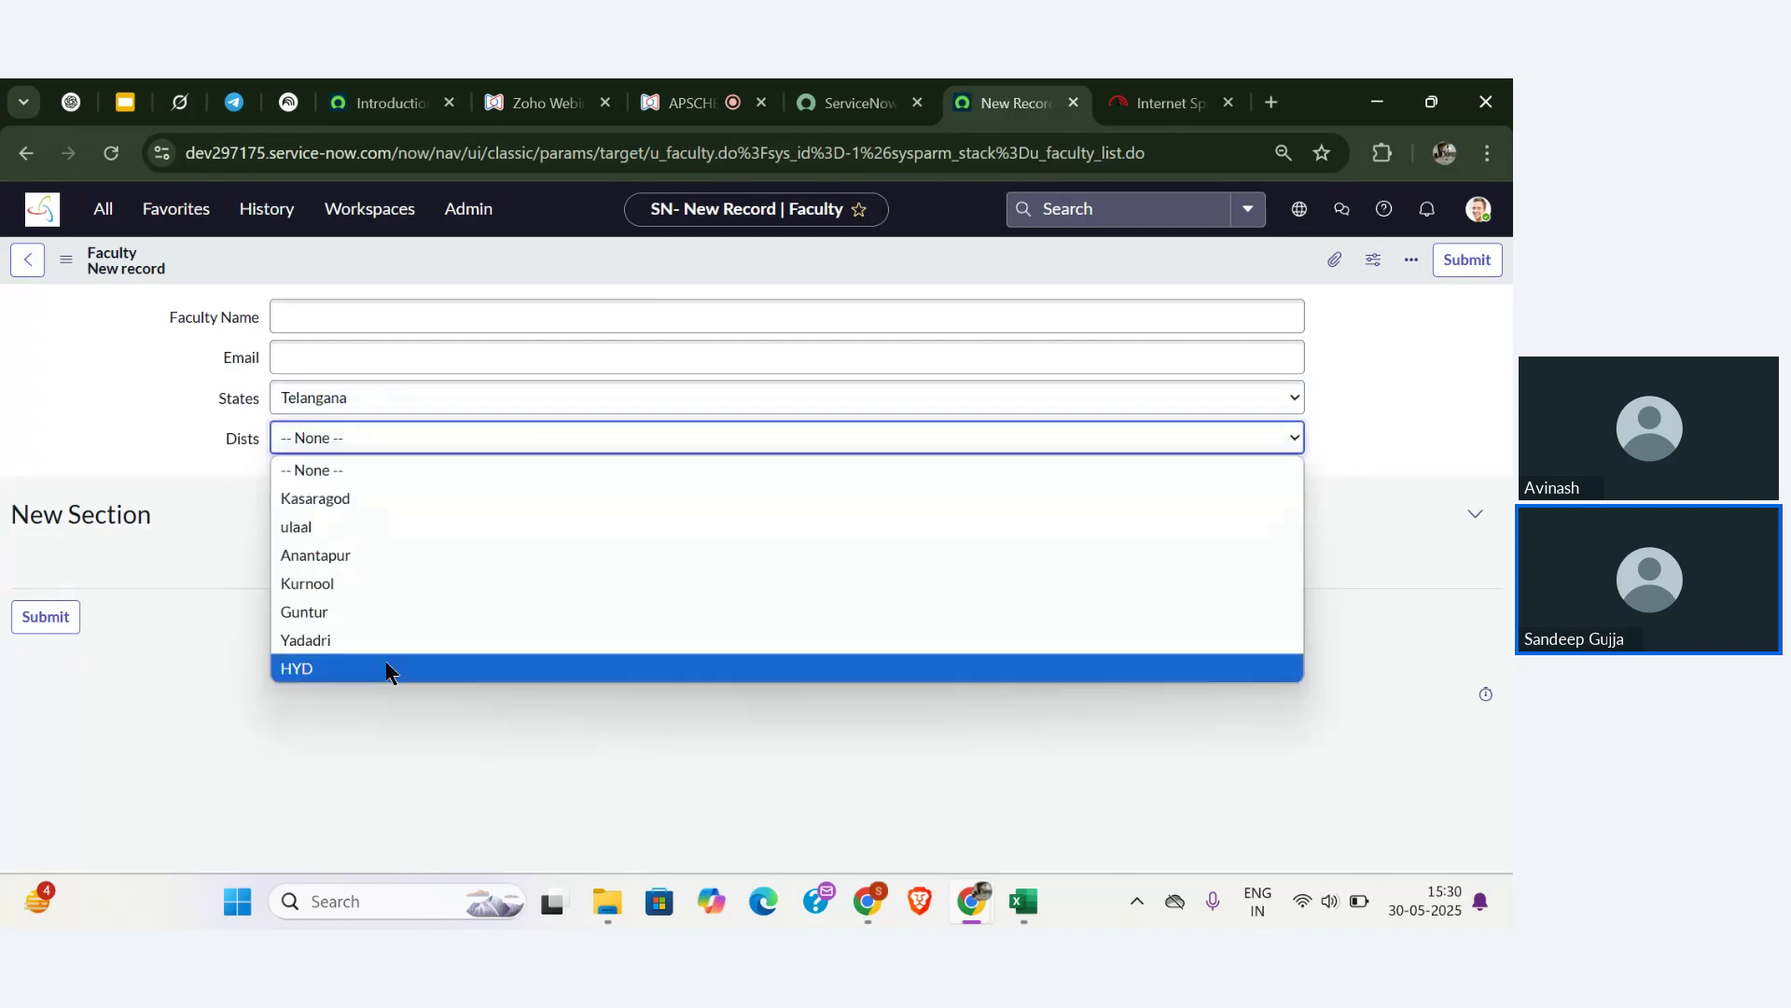
pyautogui.click(137, 478)
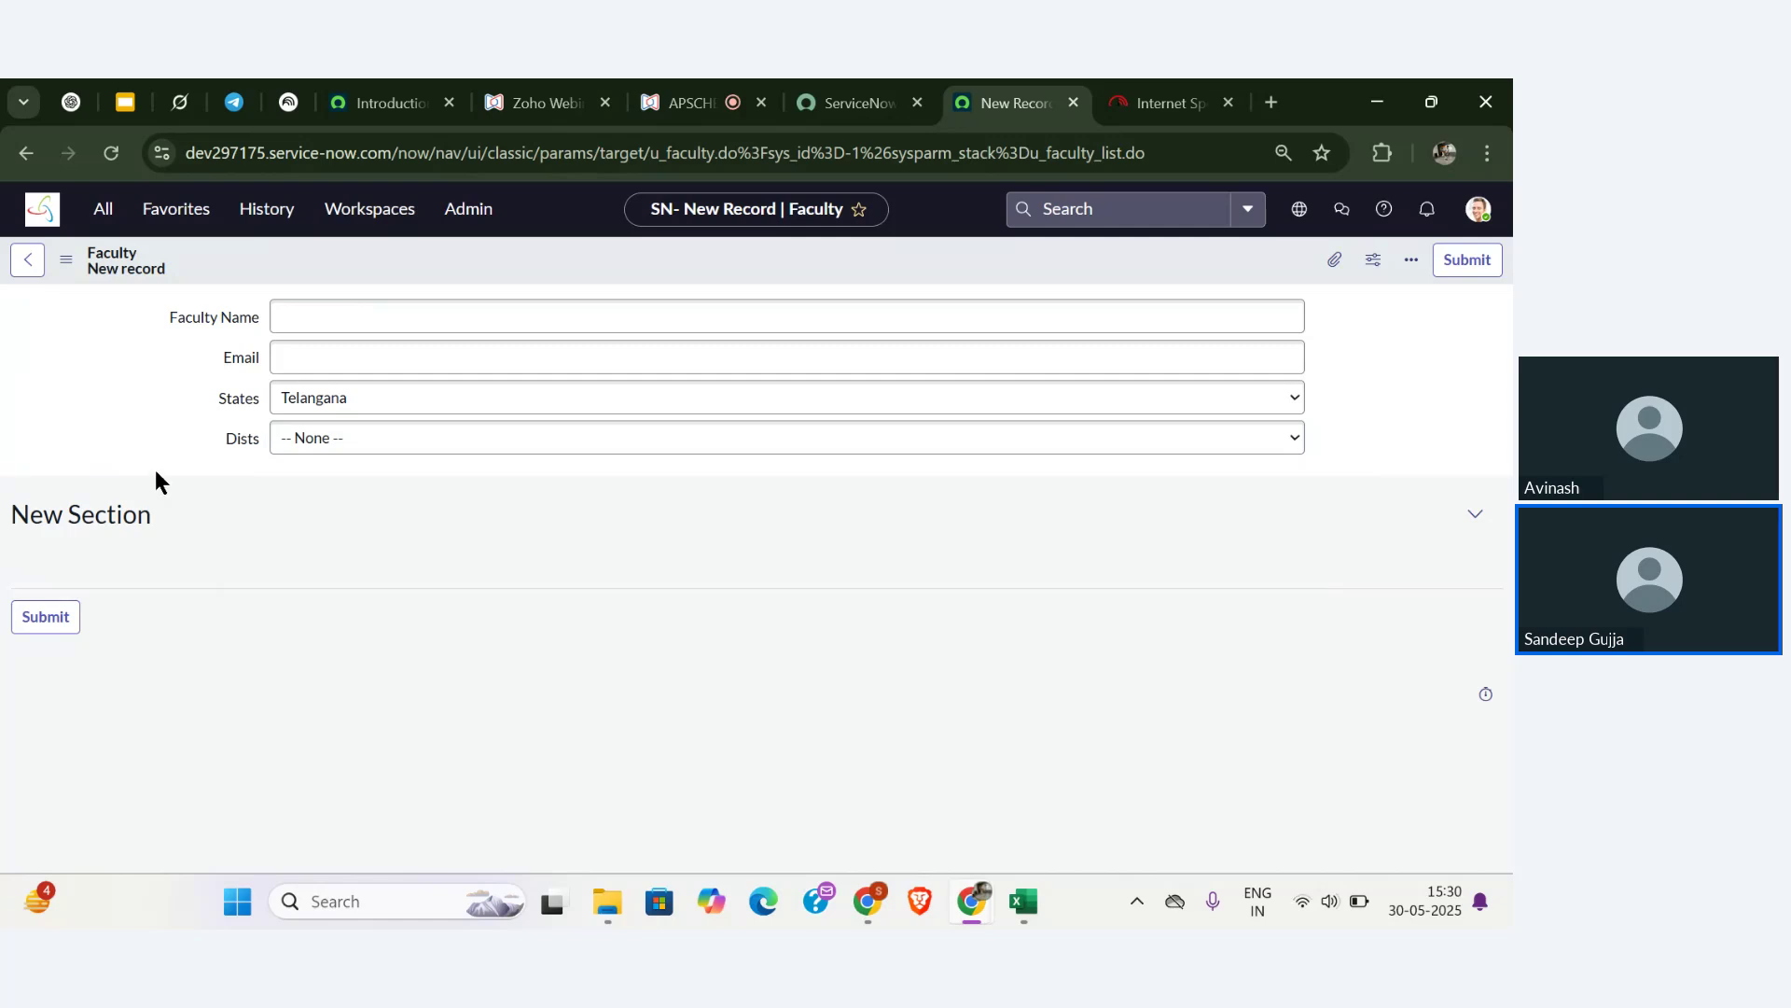
pyautogui.click(320, 403)
pyautogui.click(323, 461)
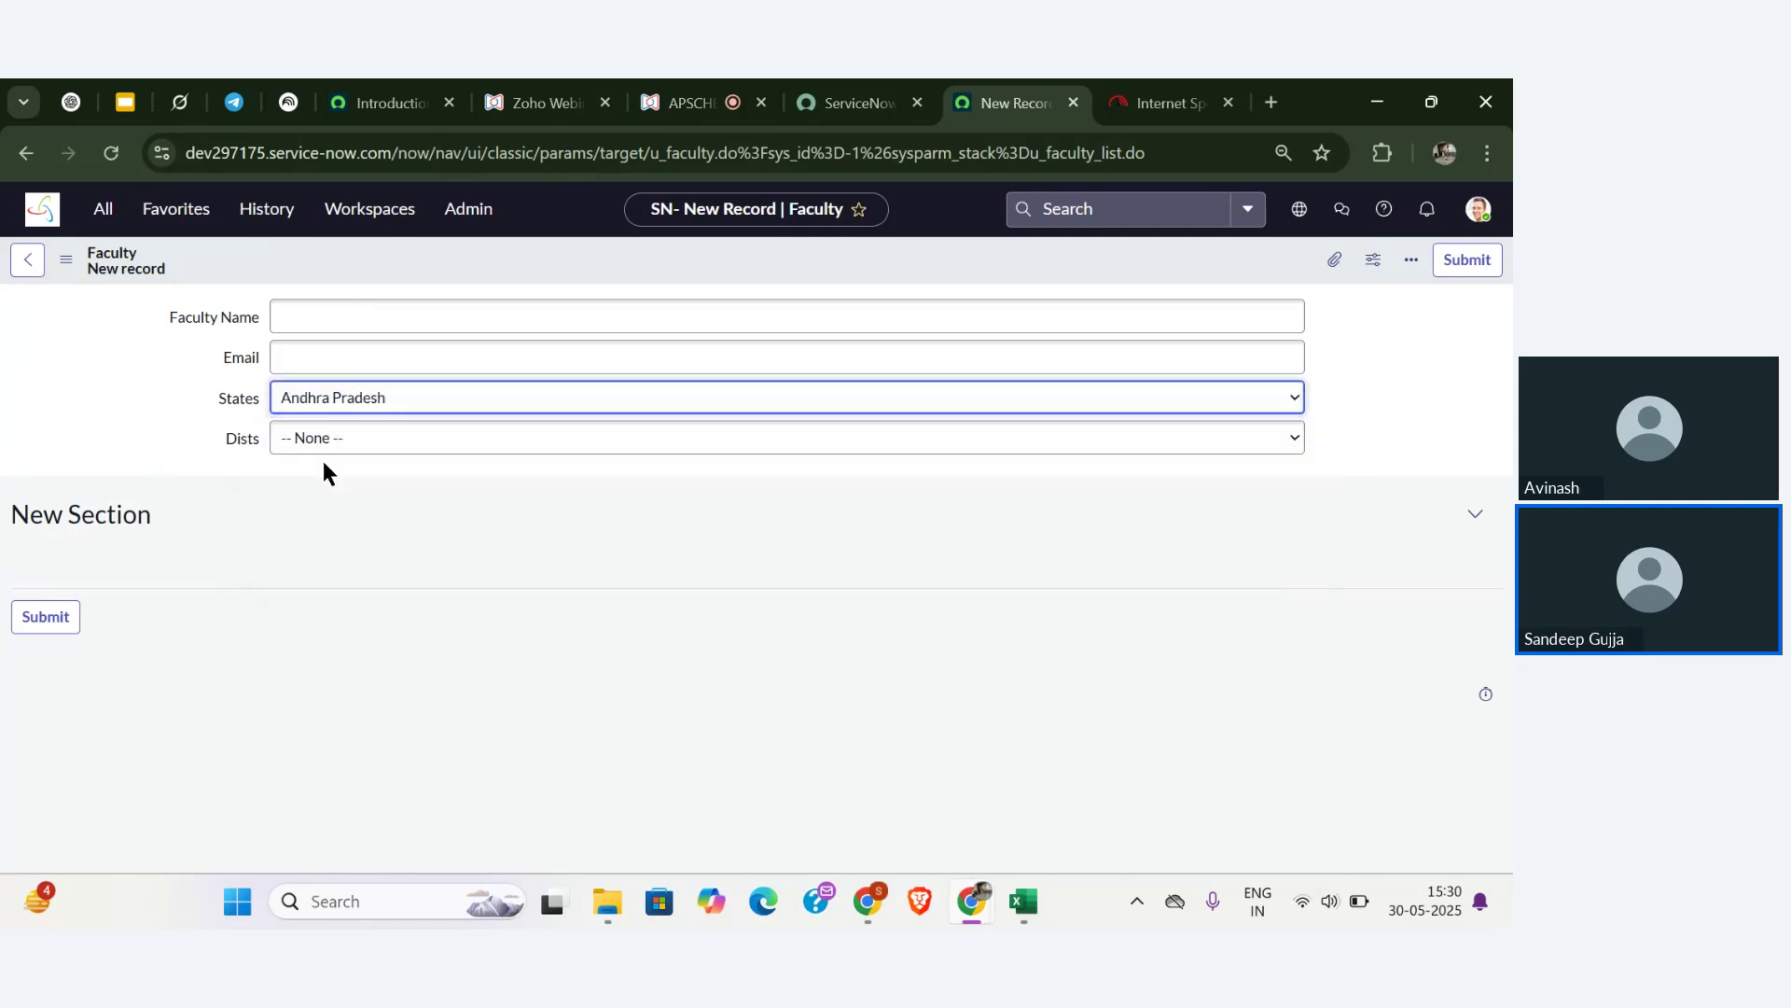
pyautogui.click(295, 452)
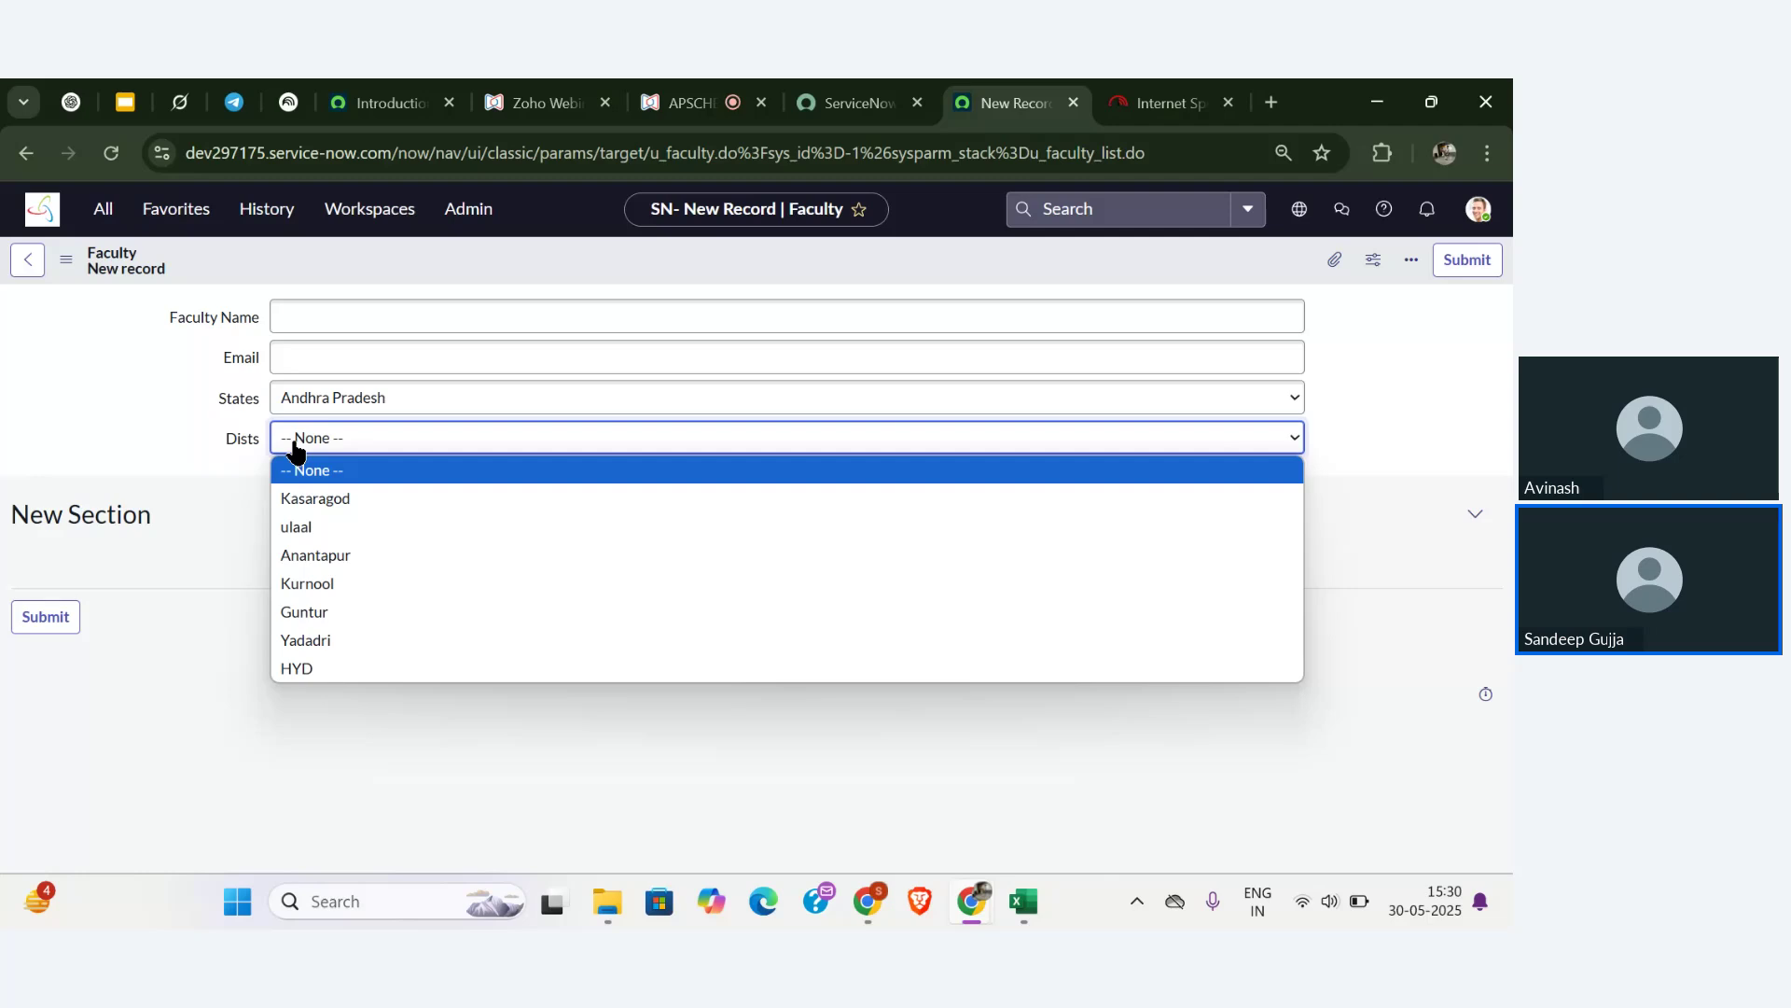
pyautogui.click(214, 442)
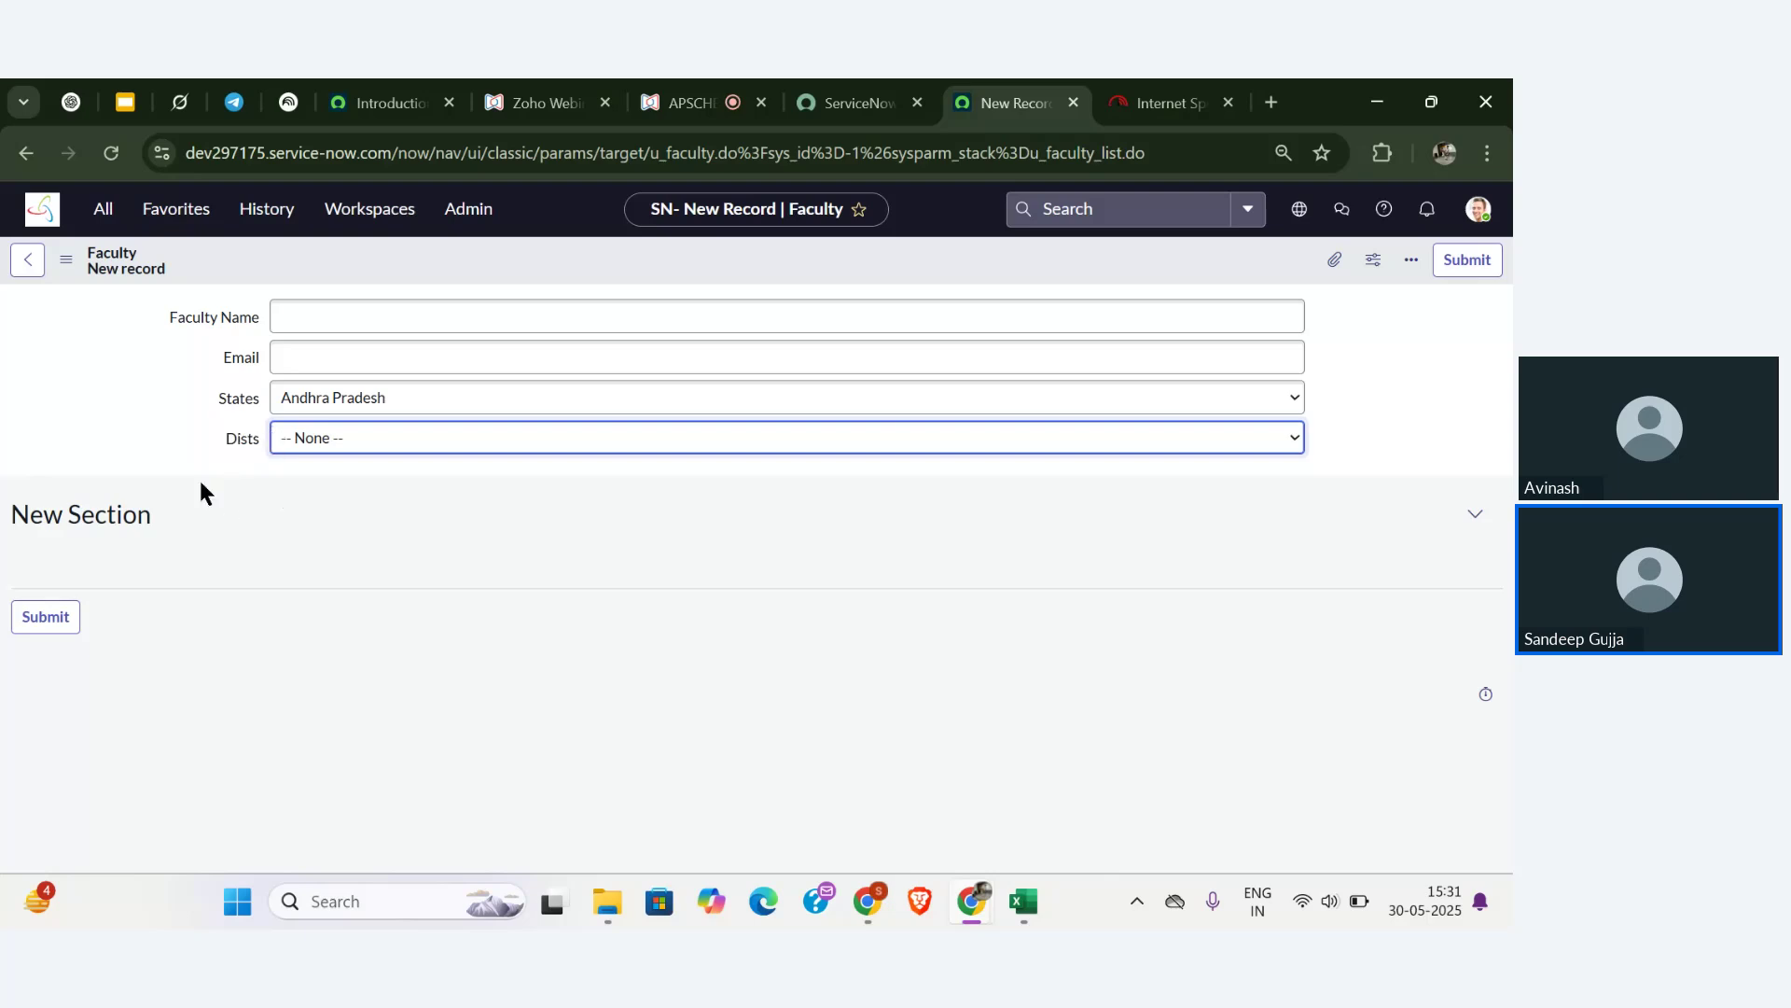
# - Open the Dists field's dictionary entry, leaving the unsaved Faculty record
pyautogui.rightClick(241, 438)
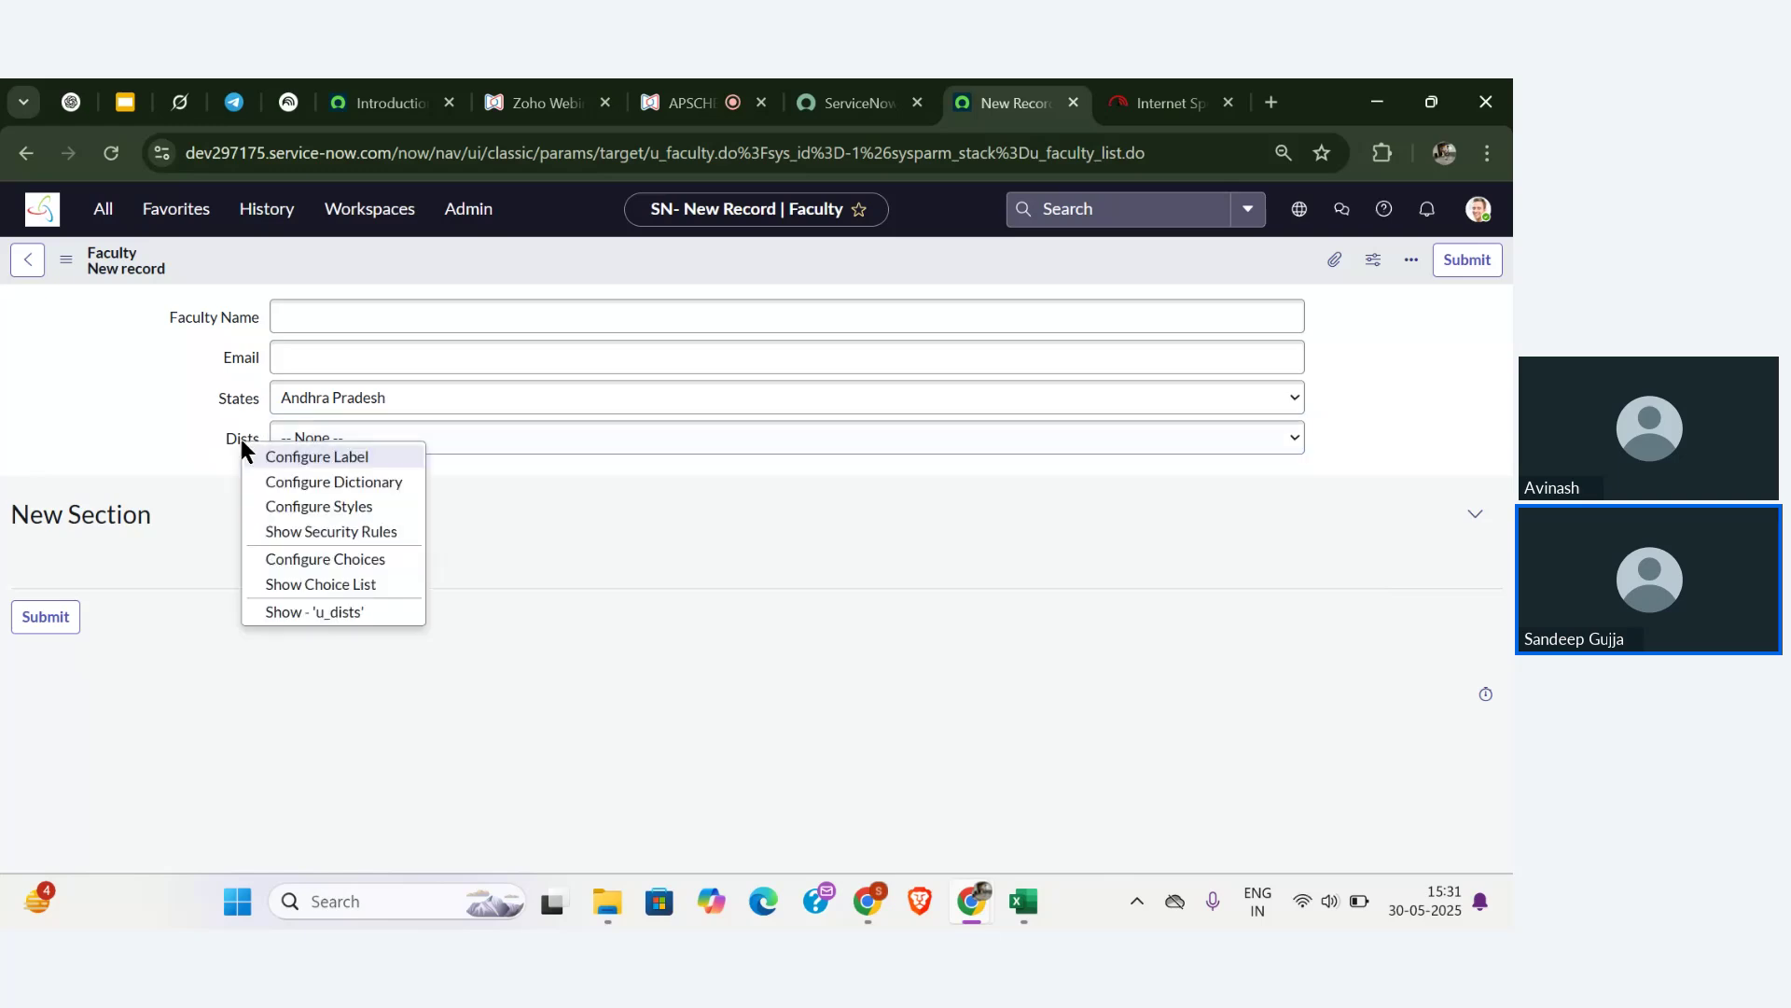
pyautogui.click(299, 482)
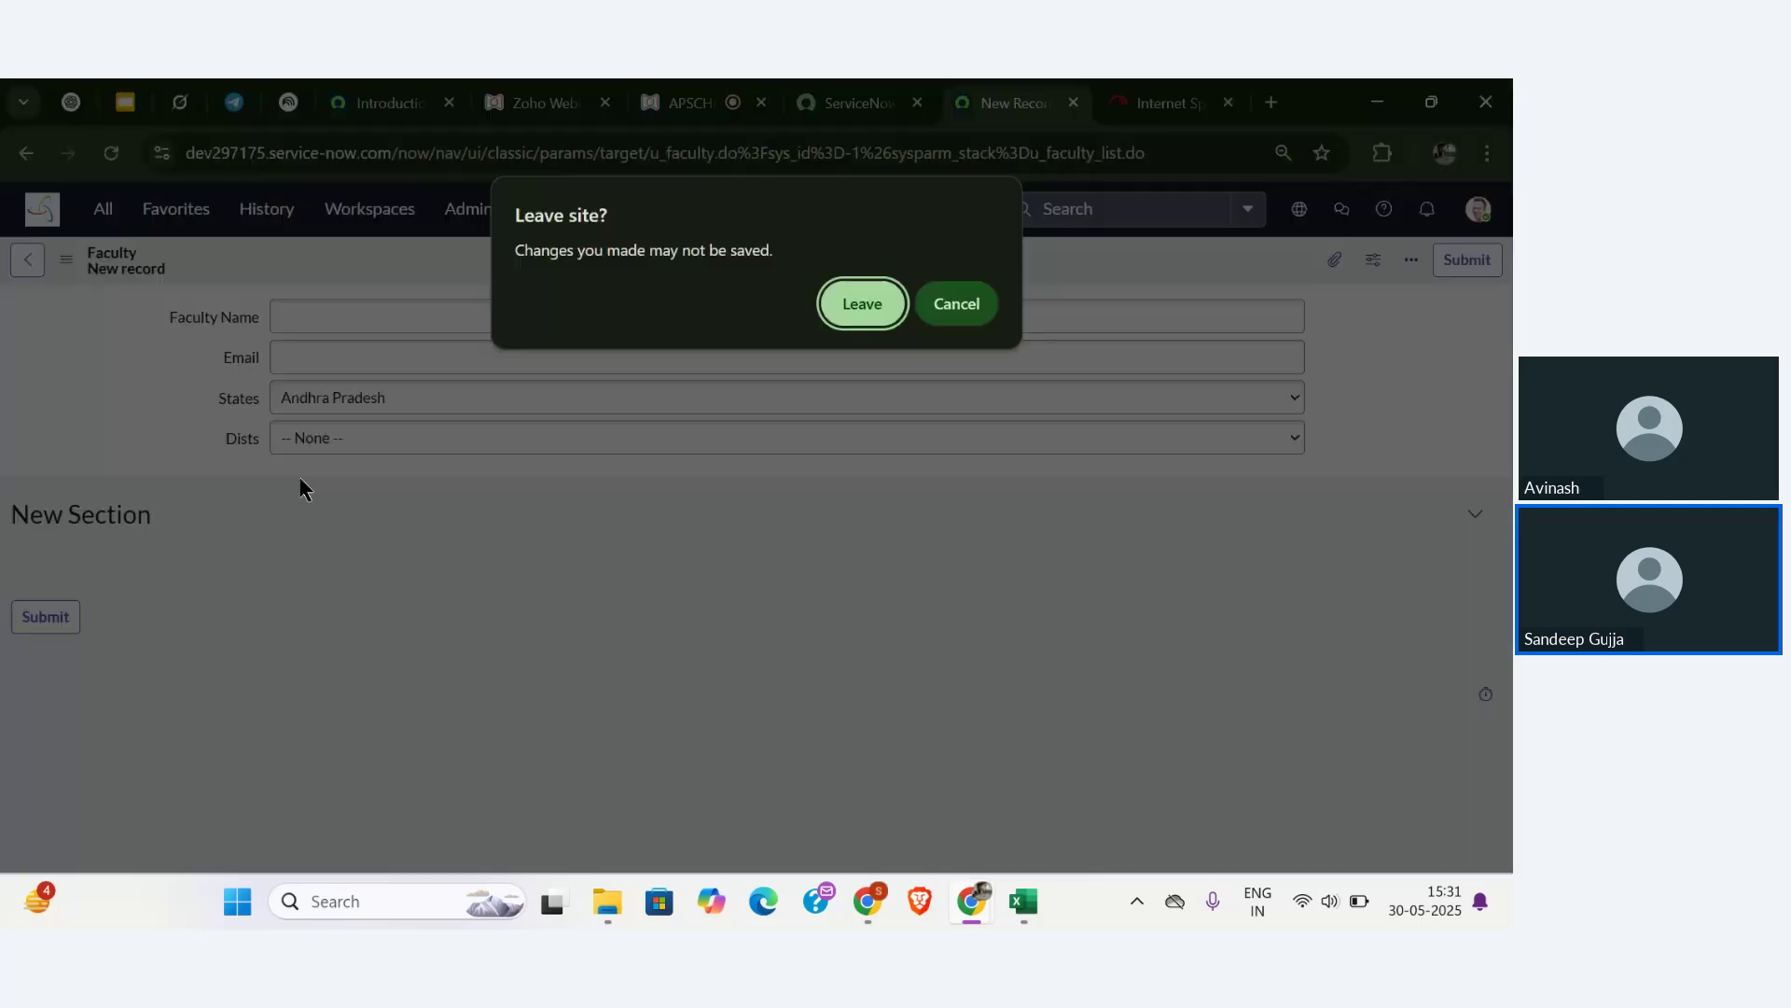
pyautogui.click(830, 305)
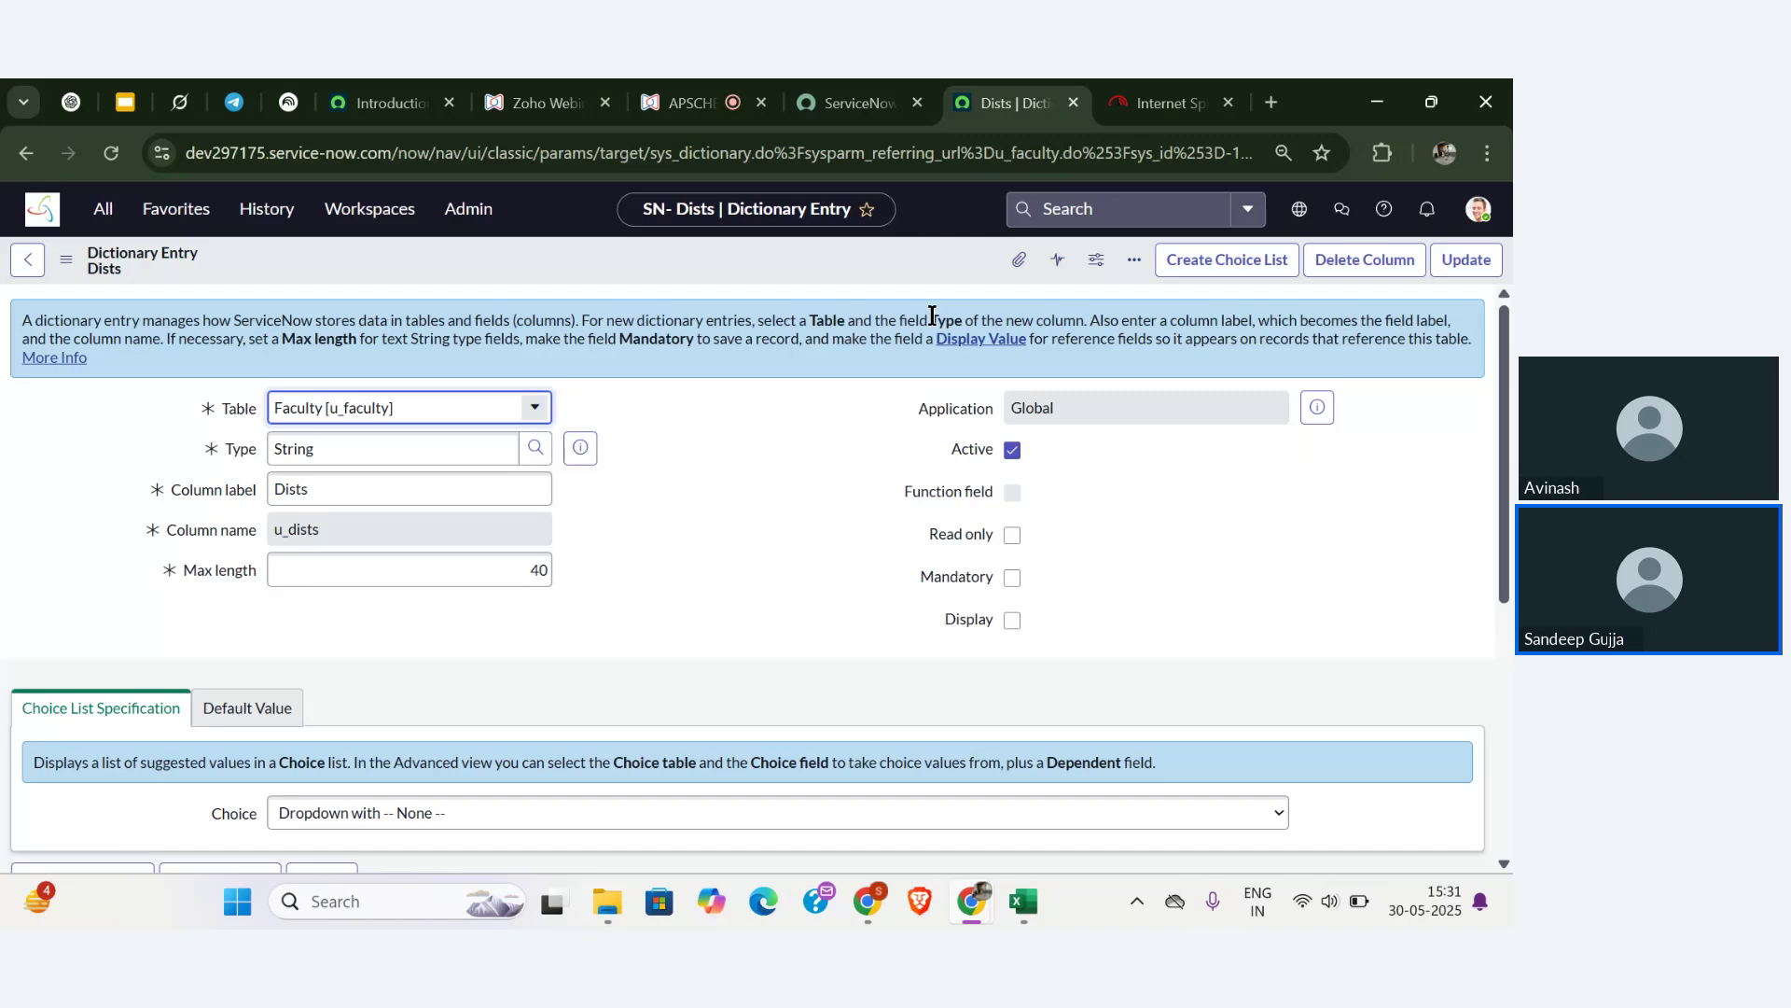
pyautogui.scroll(-5, 684, 570)
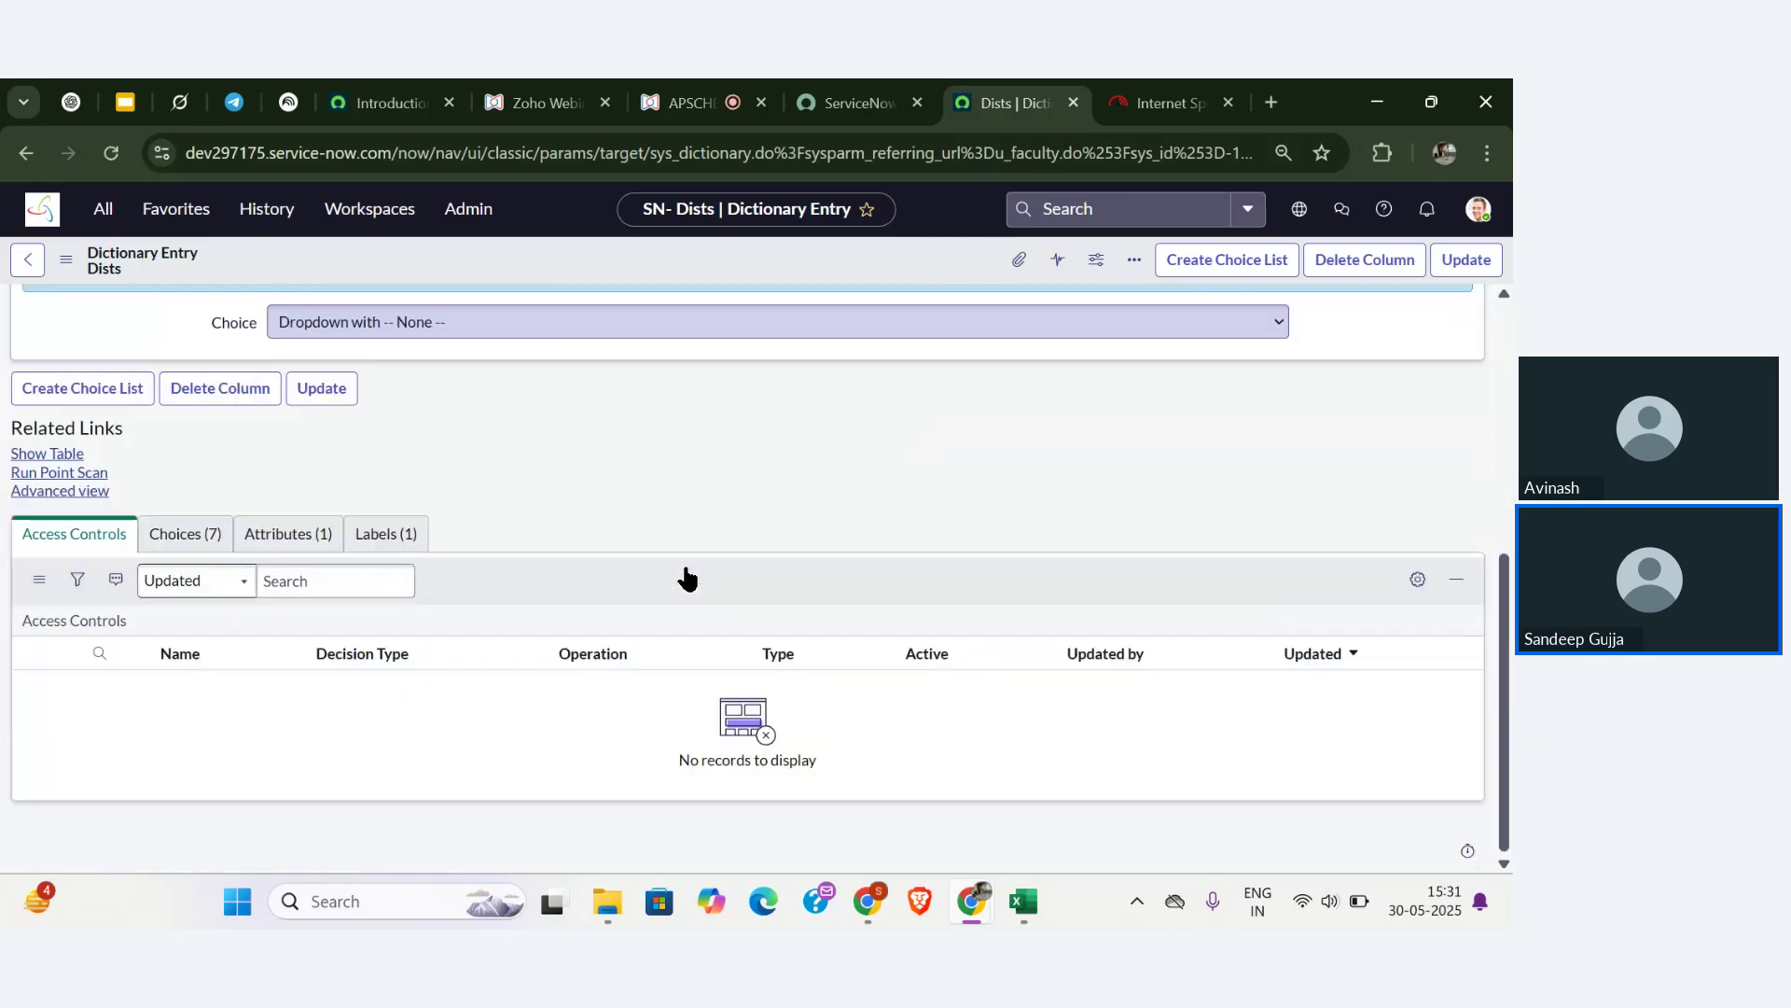
# - Show the Choices (7) related list and scroll through the district rows
pyautogui.click(186, 541)
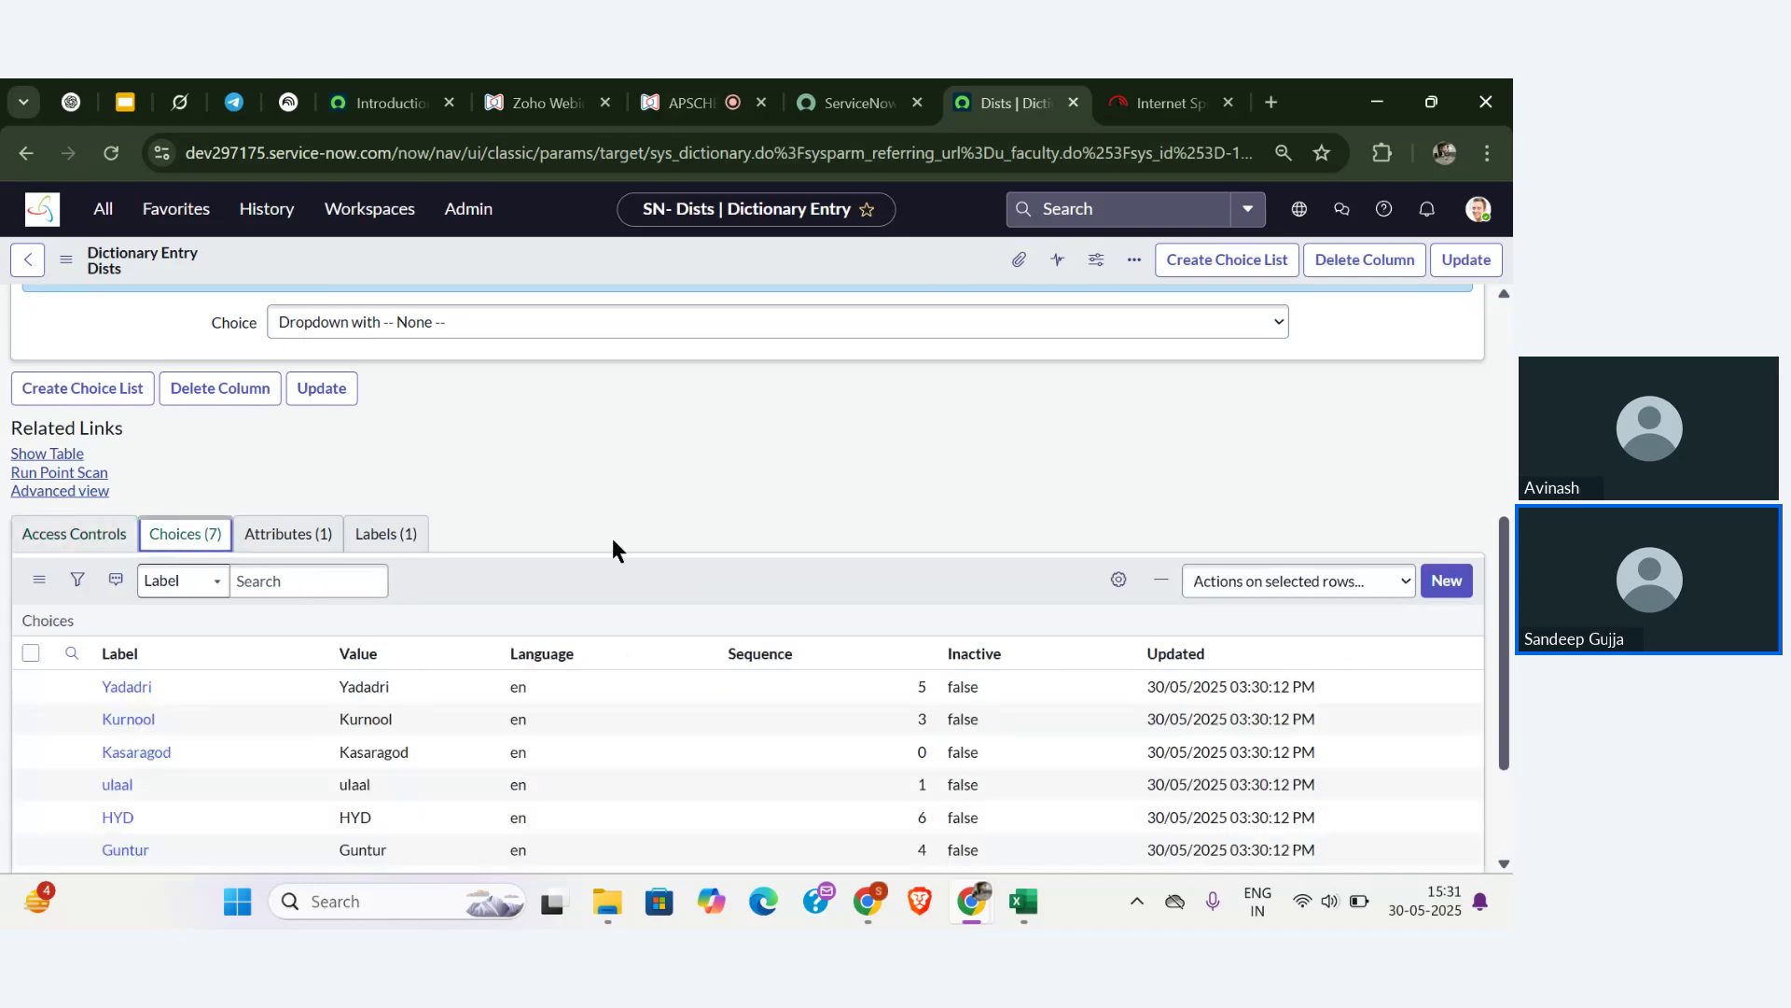
pyautogui.scroll(-2, 612, 551)
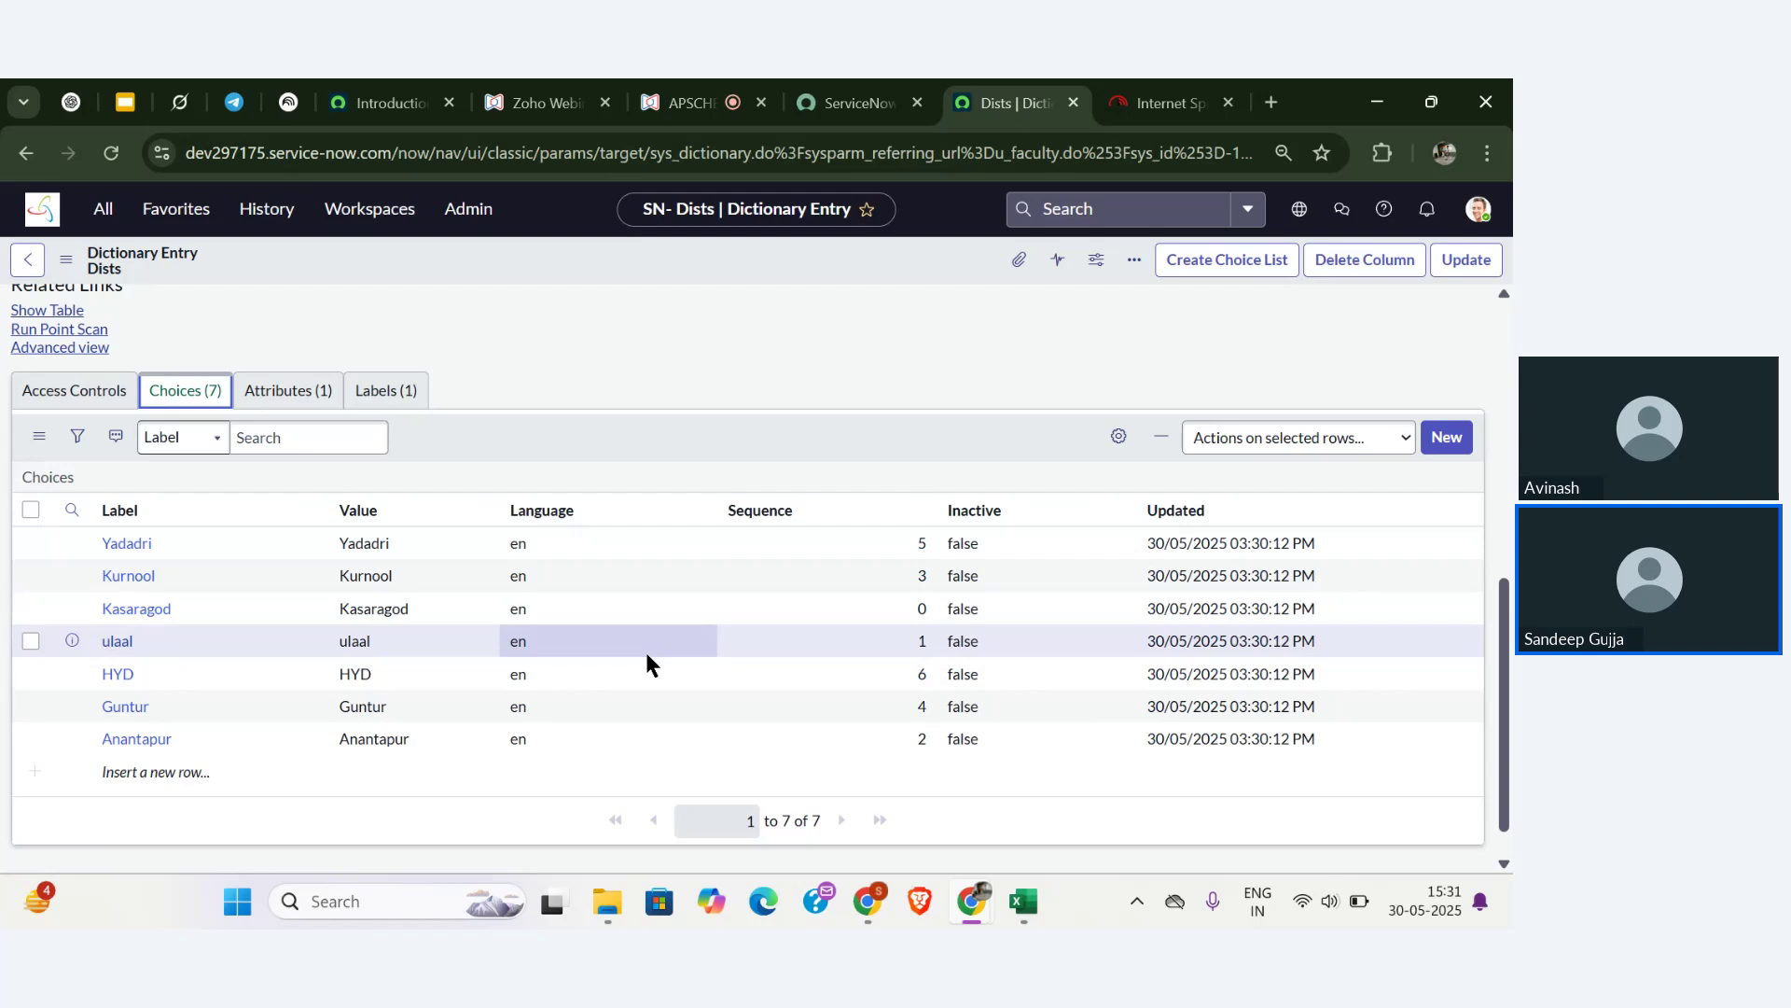
pyautogui.scroll(5, 646, 652)
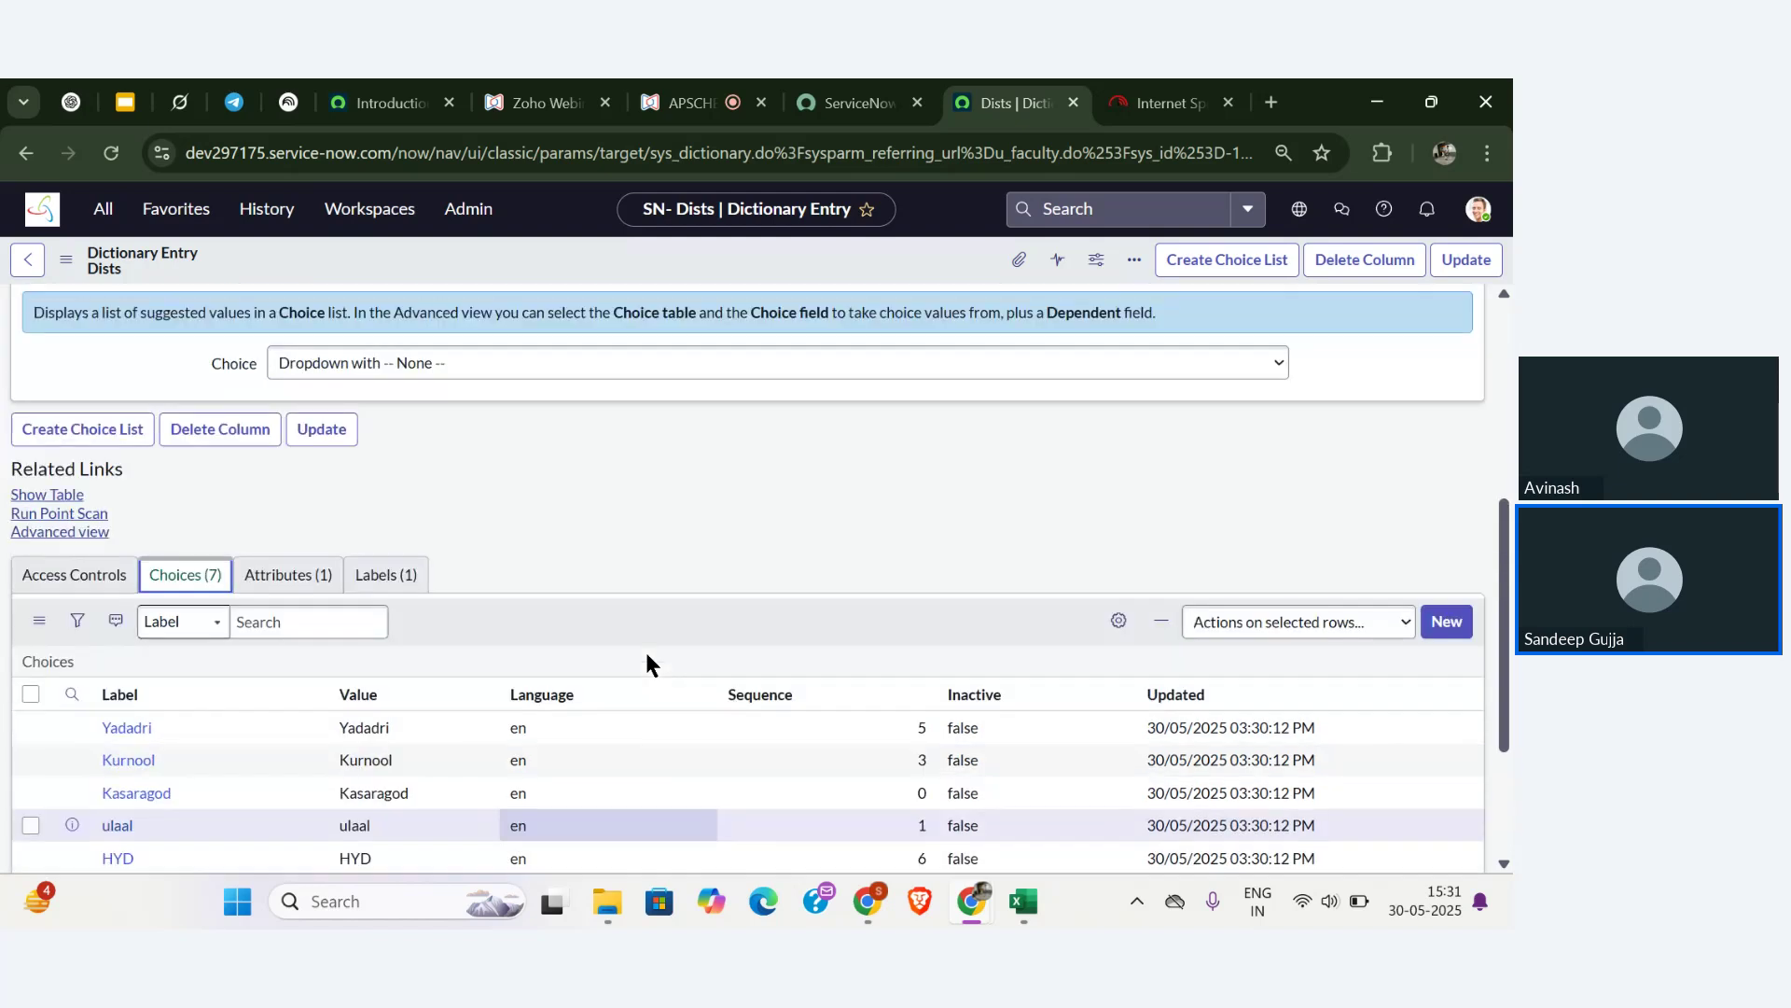
pyautogui.scroll(2, 646, 658)
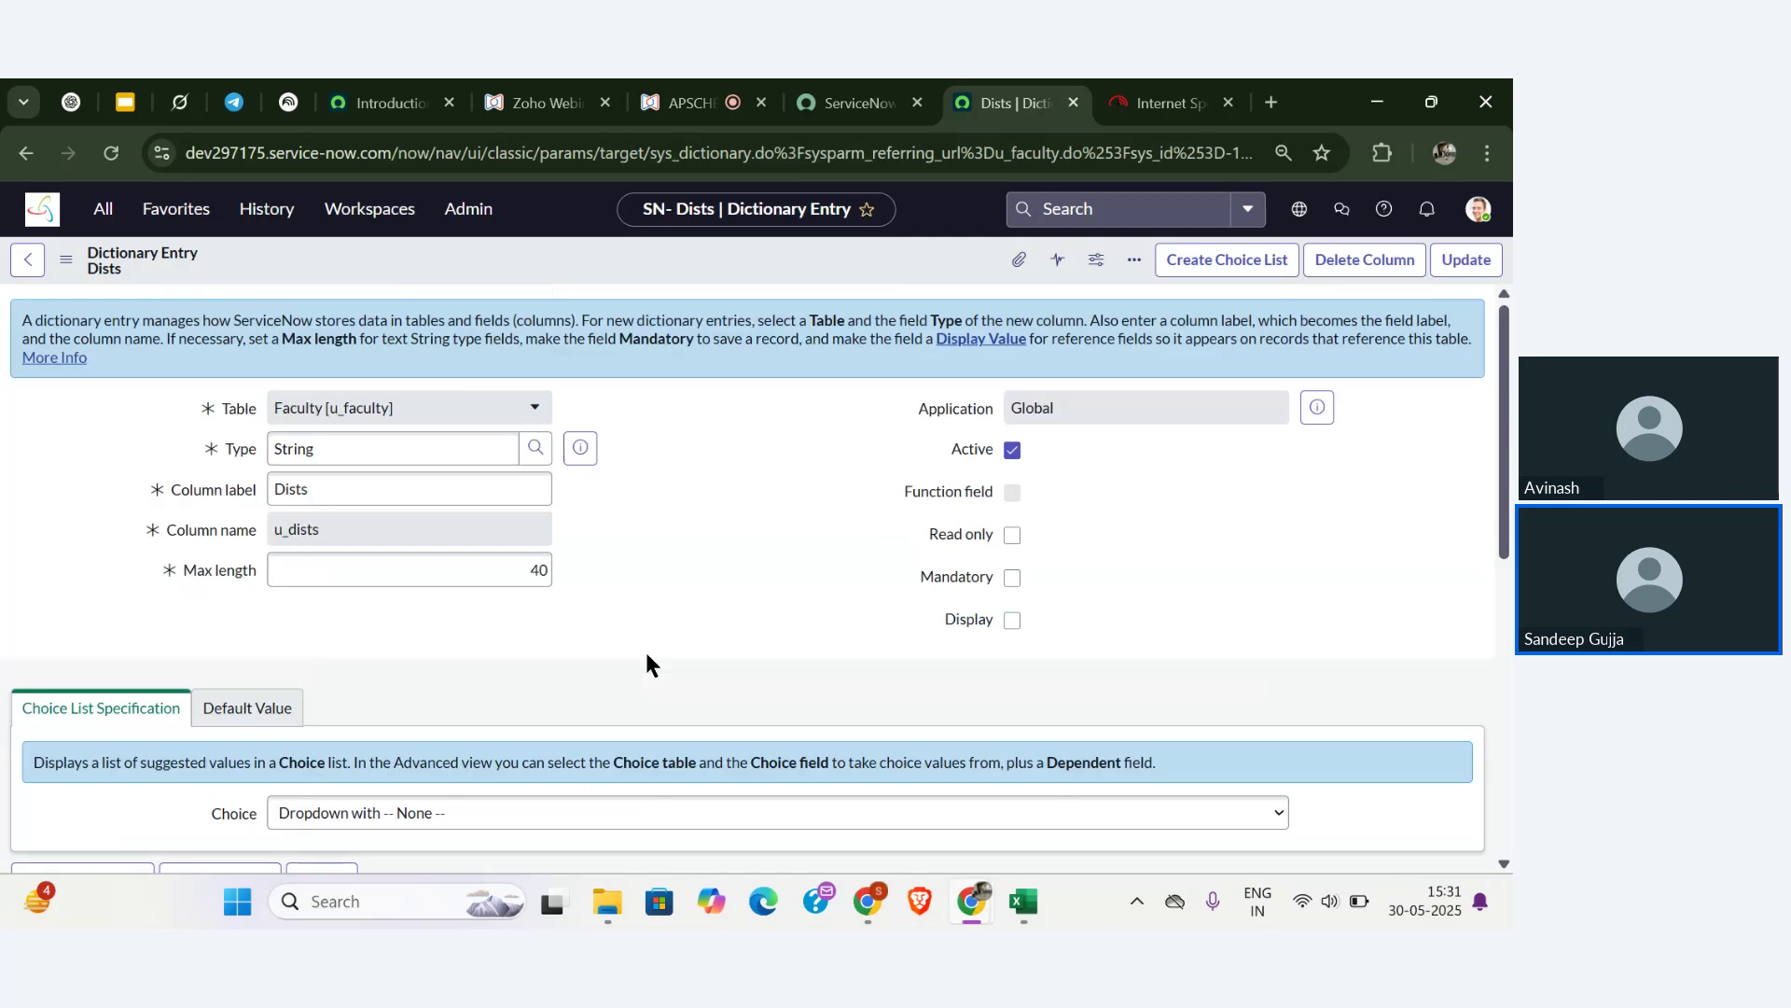
pyautogui.scroll(-3, 543, 653)
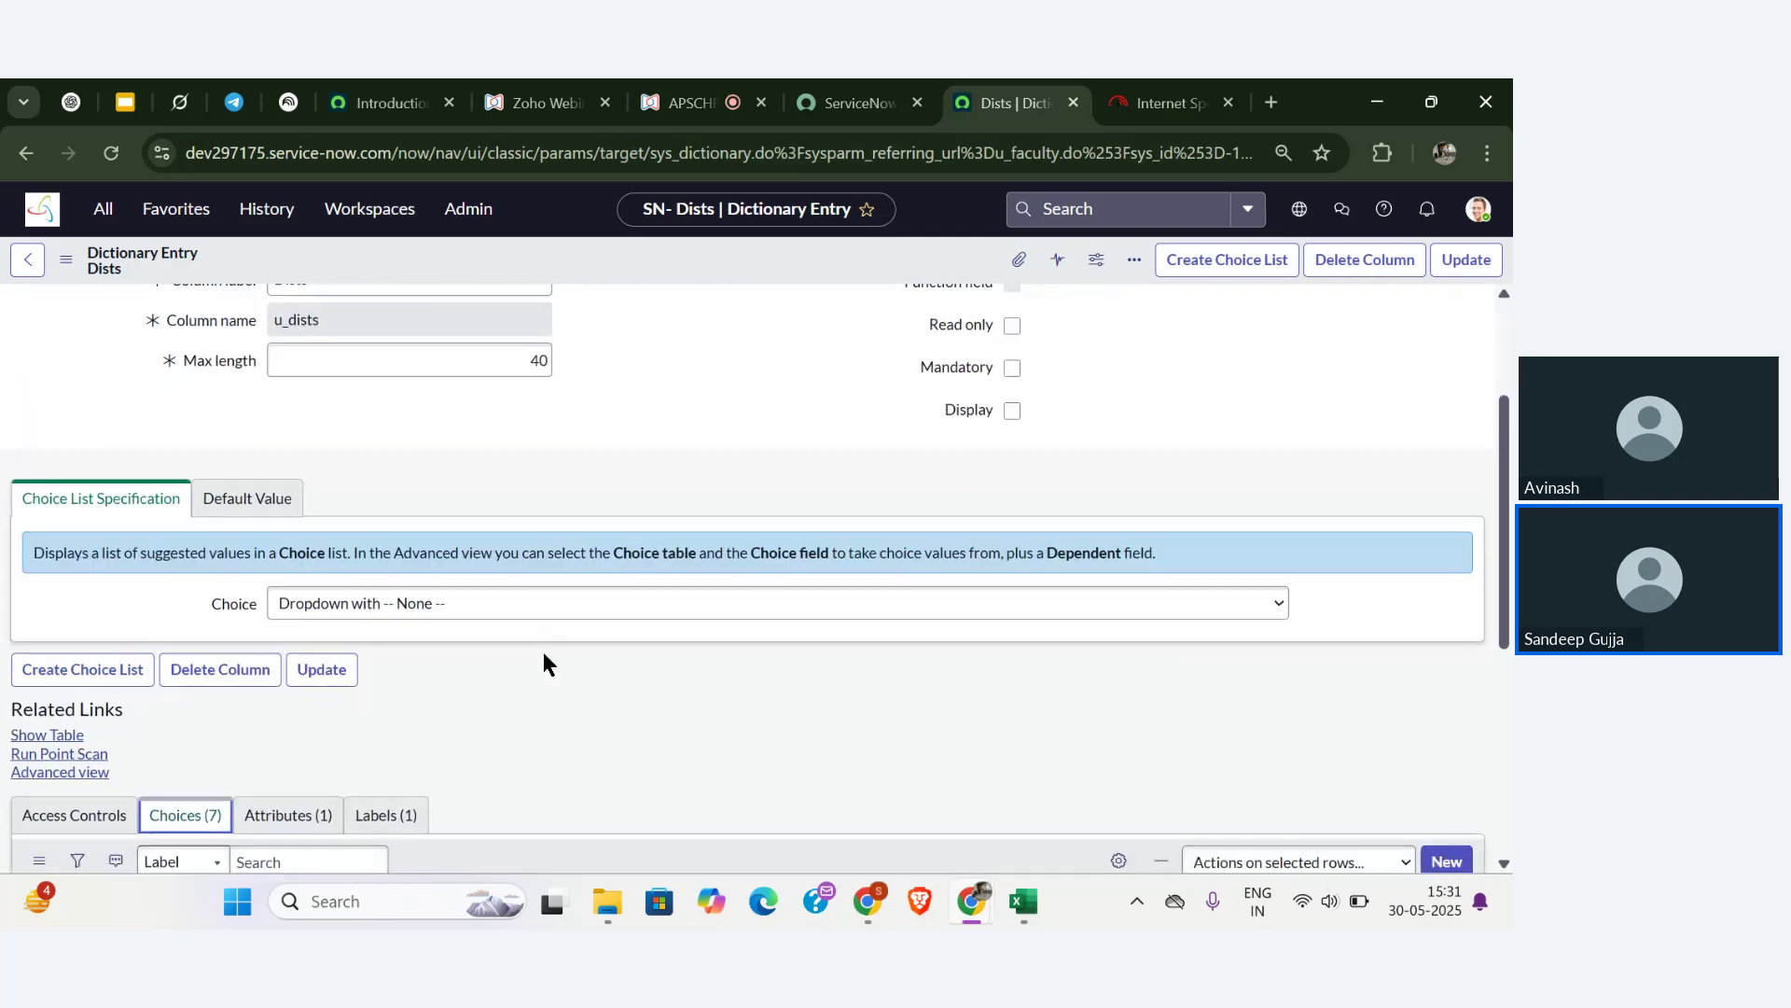
pyautogui.scroll(-2, 544, 662)
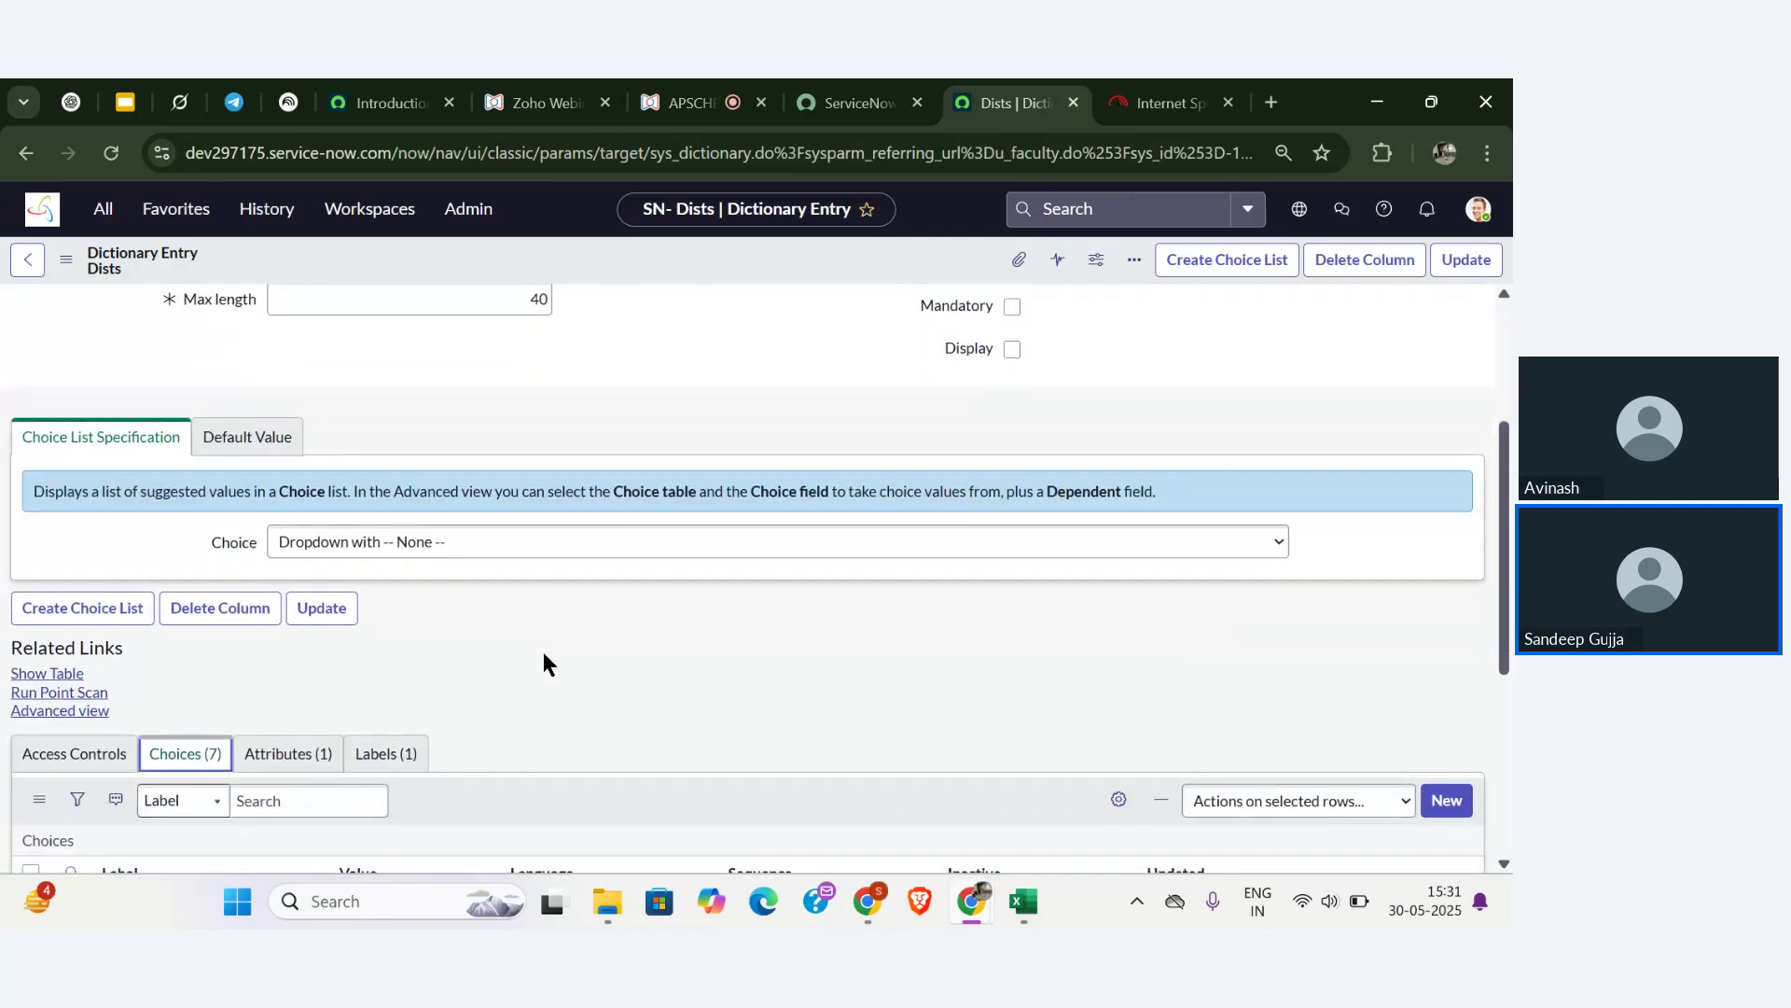
pyautogui.scroll(-1, 543, 663)
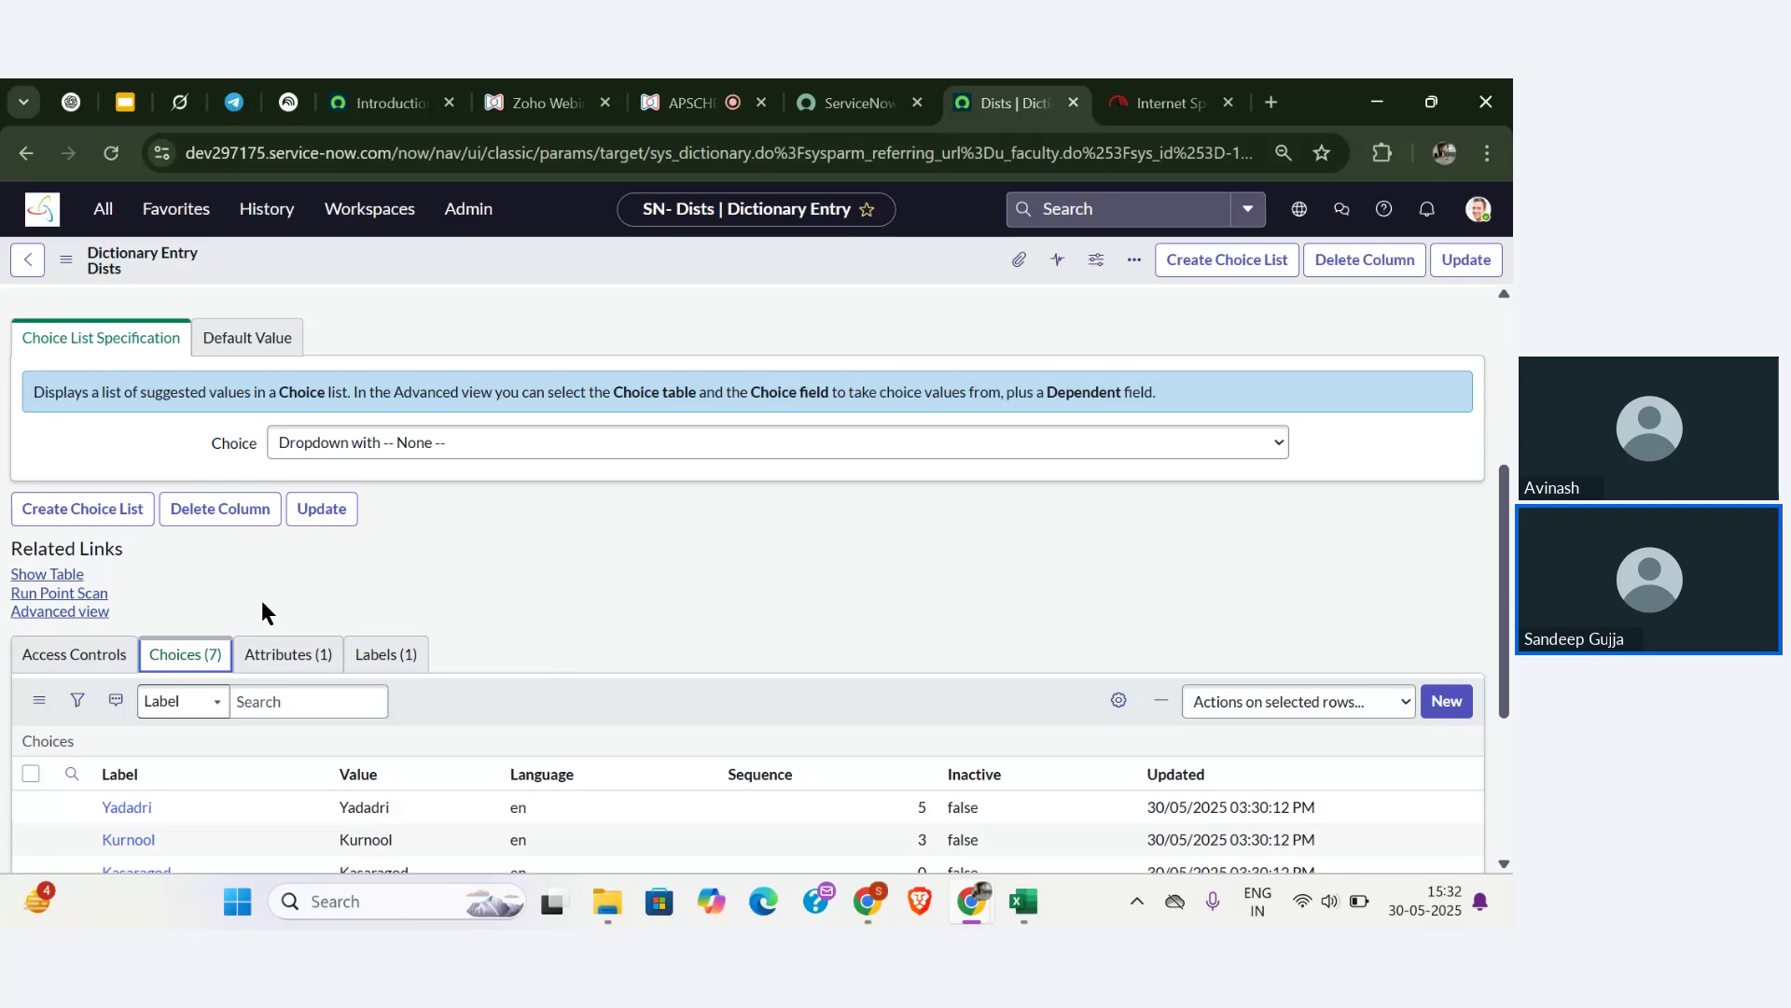
pyautogui.scroll(-2, 261, 605)
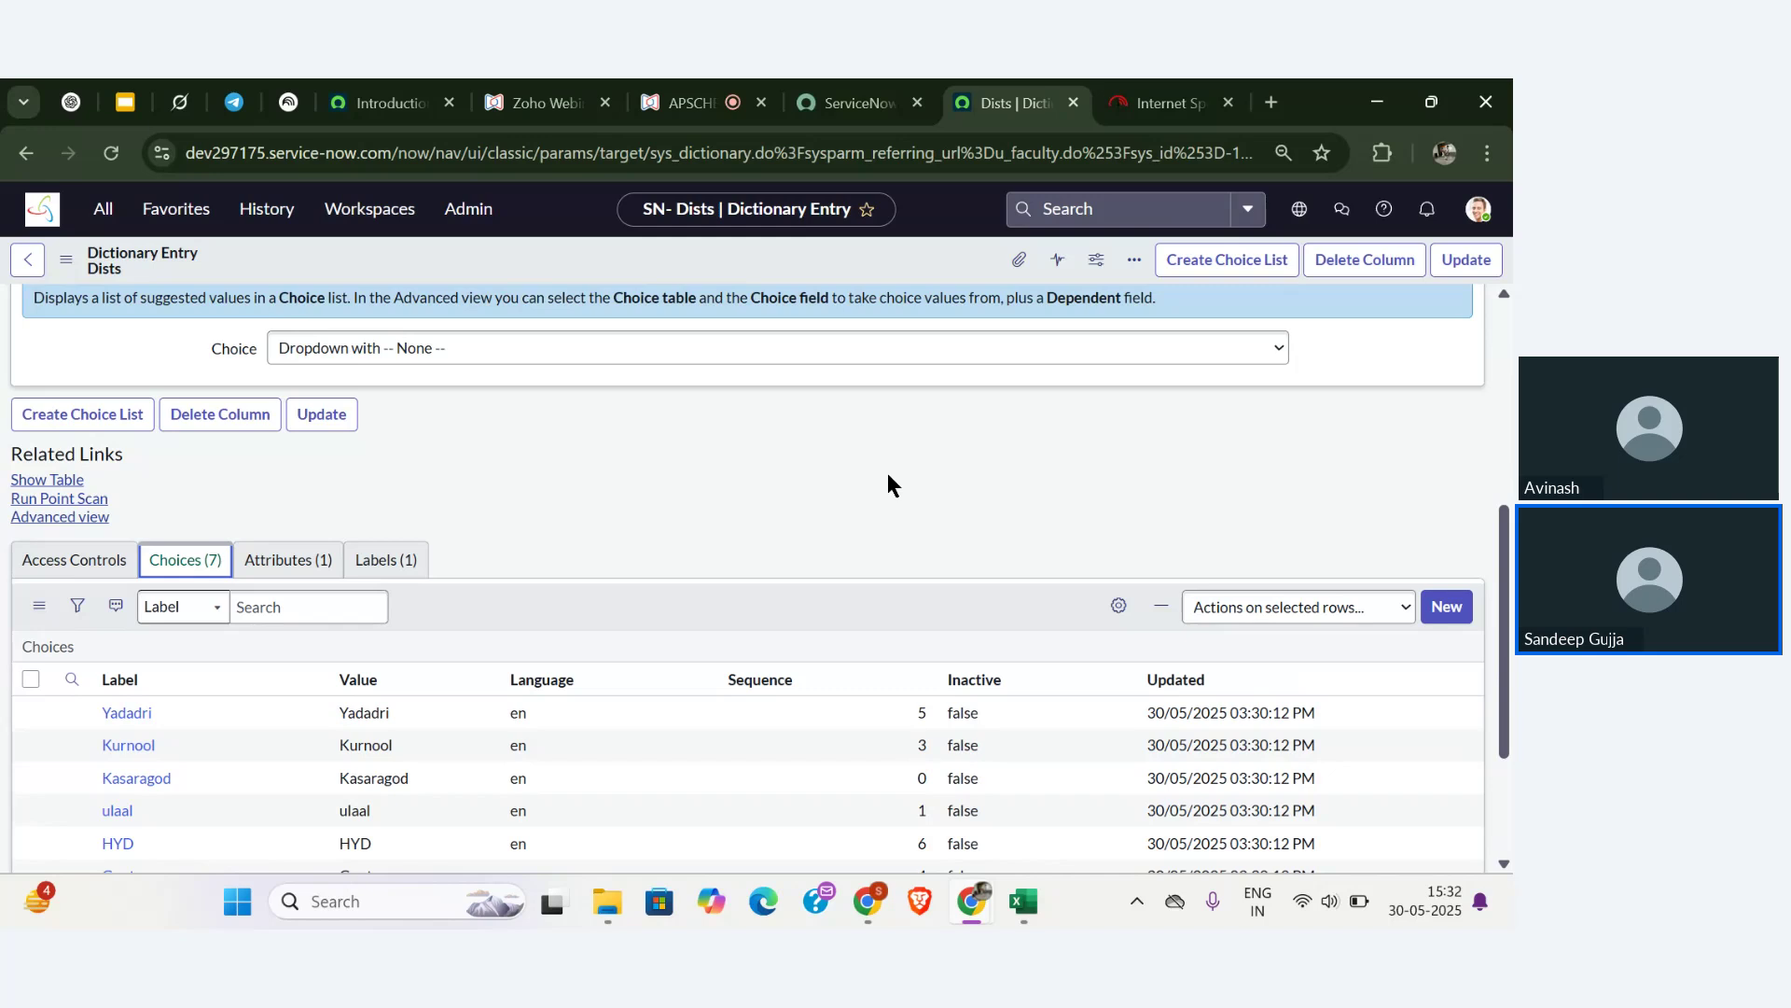
# - Switch the Dists dictionary entry to Advanced view and show its Dependent Field tab
pyautogui.click(56, 515)
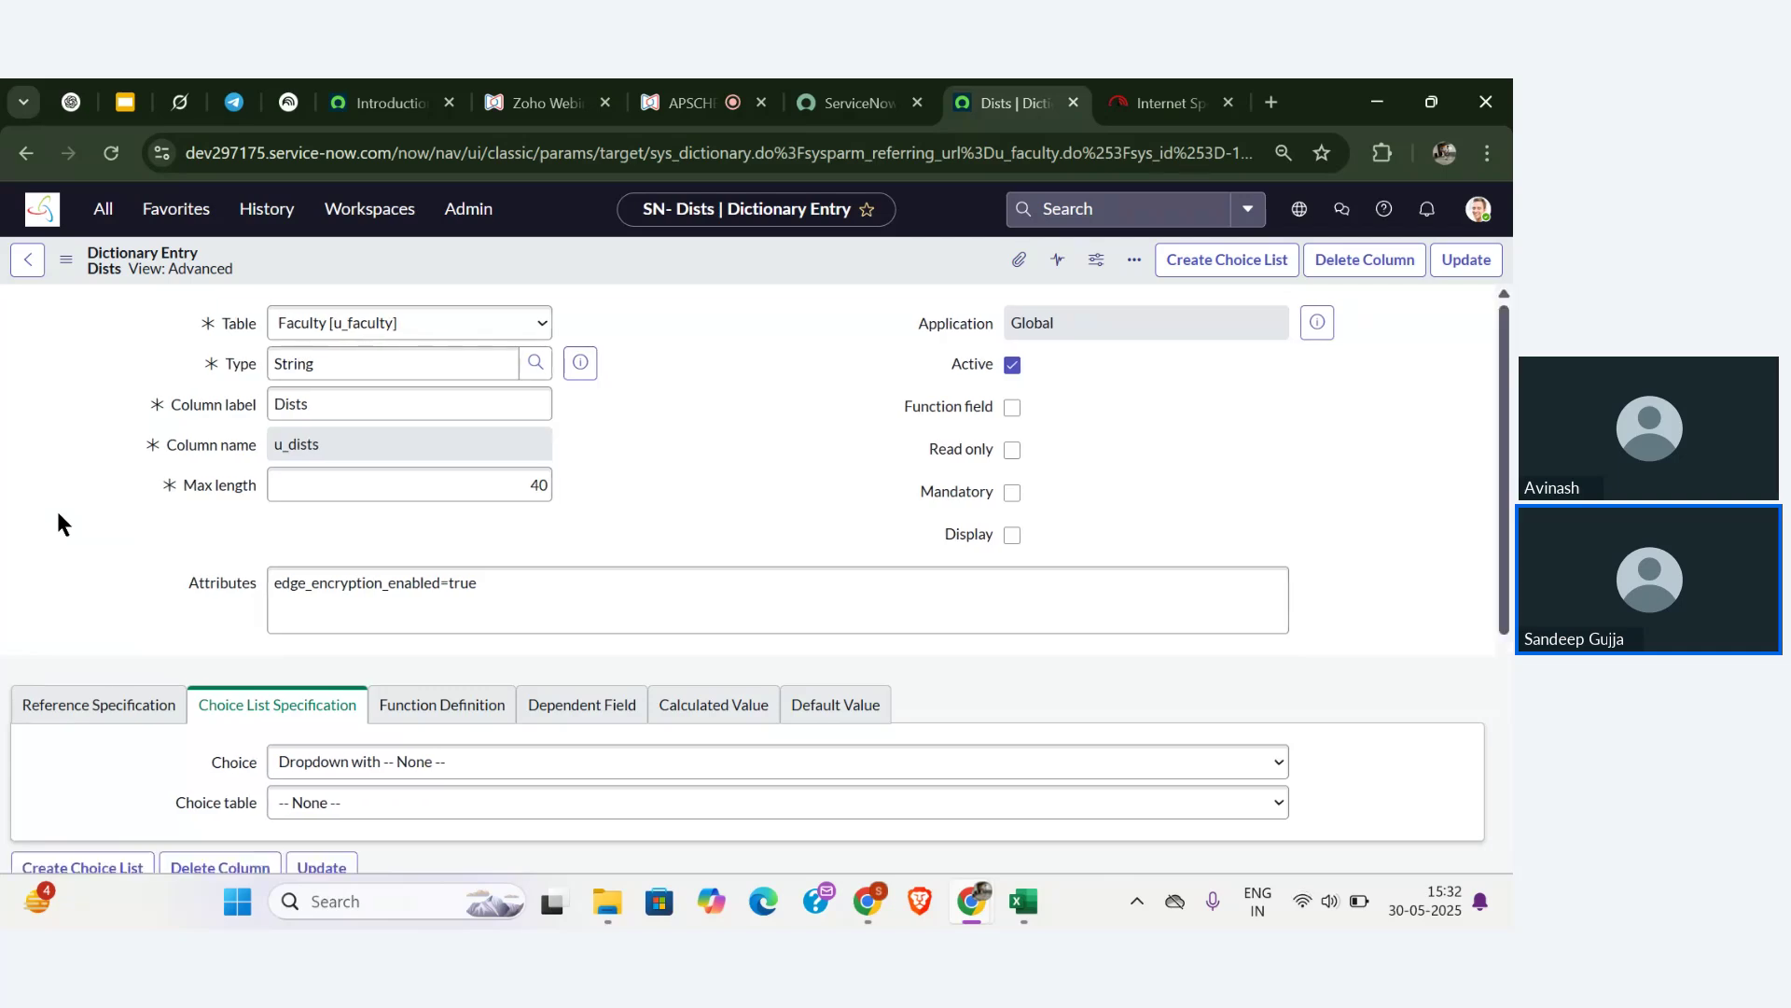
pyautogui.scroll(-2, 58, 514)
pyautogui.scroll(-2, 58, 513)
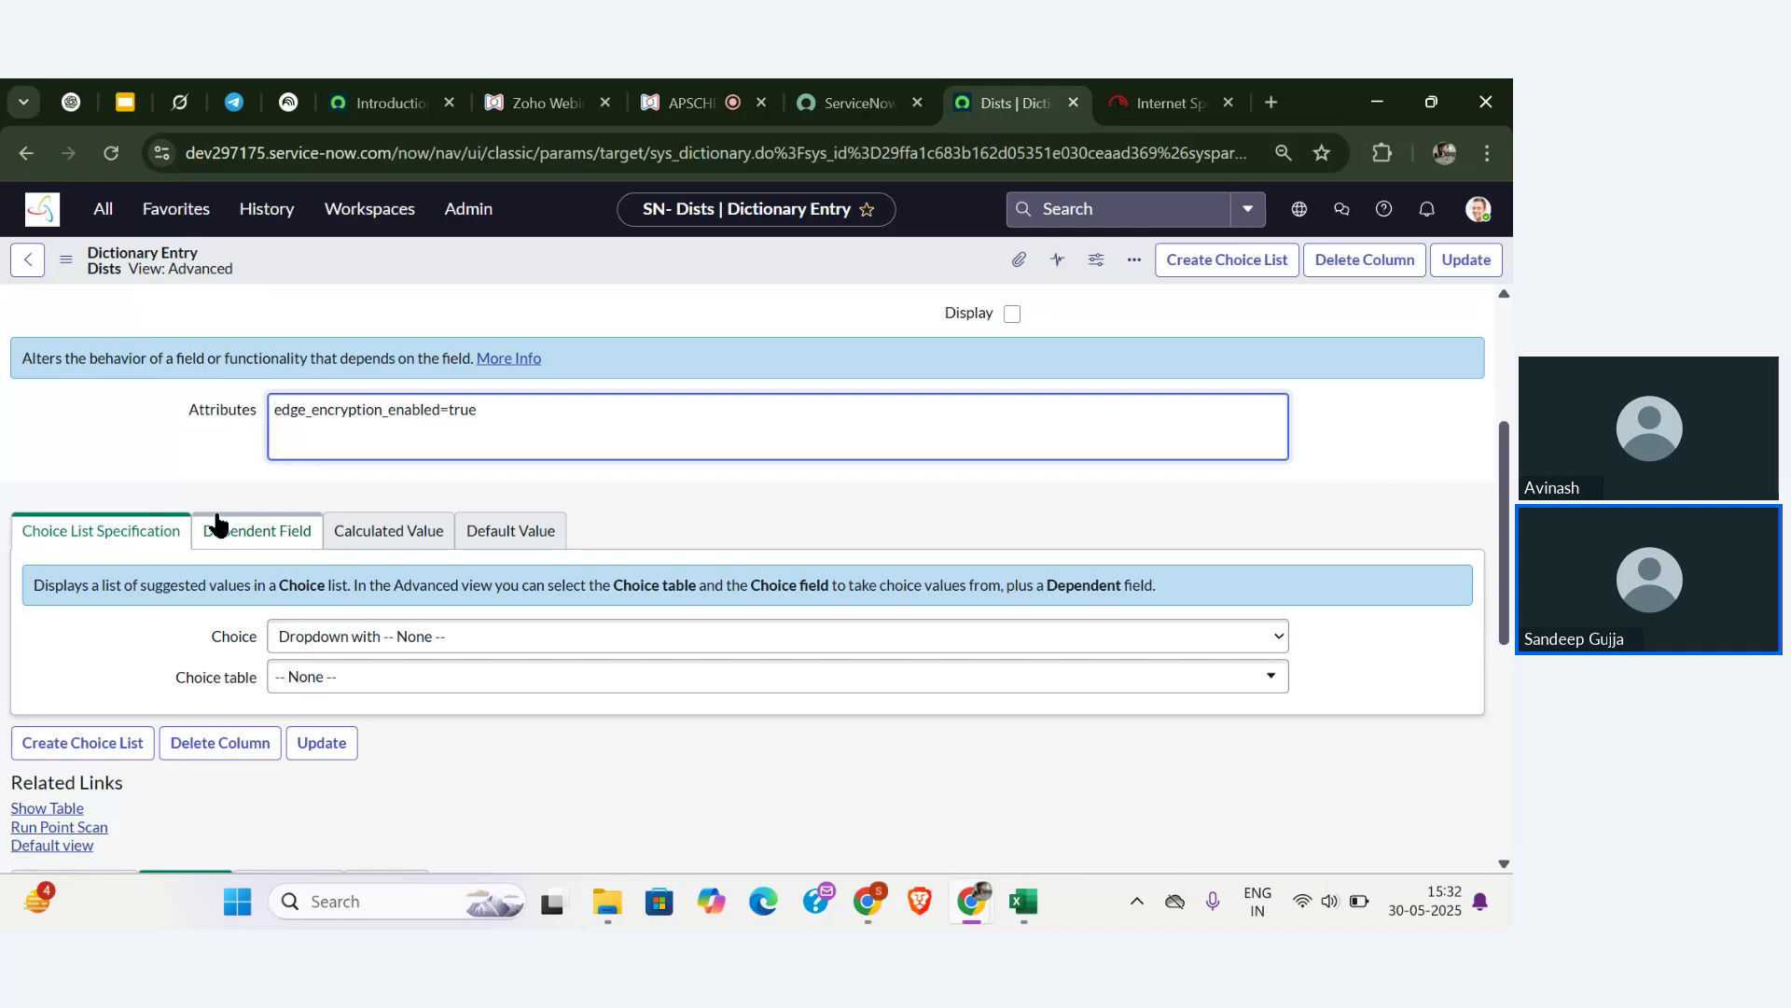
pyautogui.scroll(3, 216, 516)
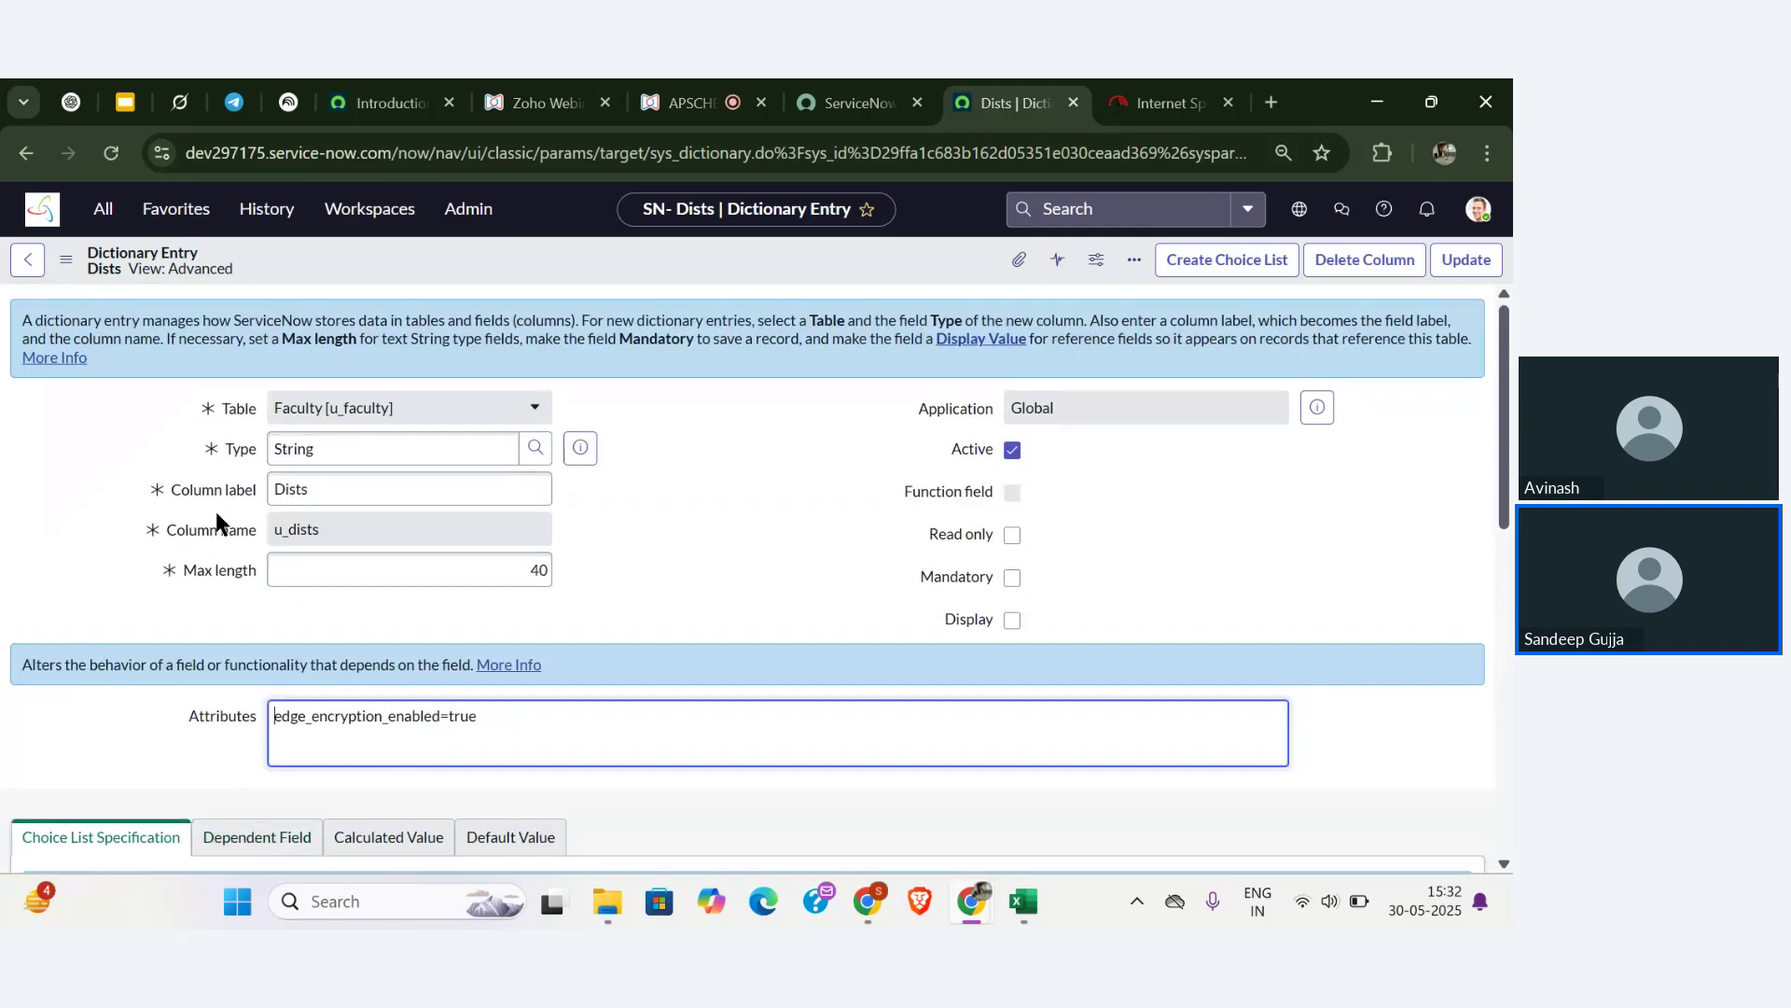
pyautogui.scroll(-3, 216, 516)
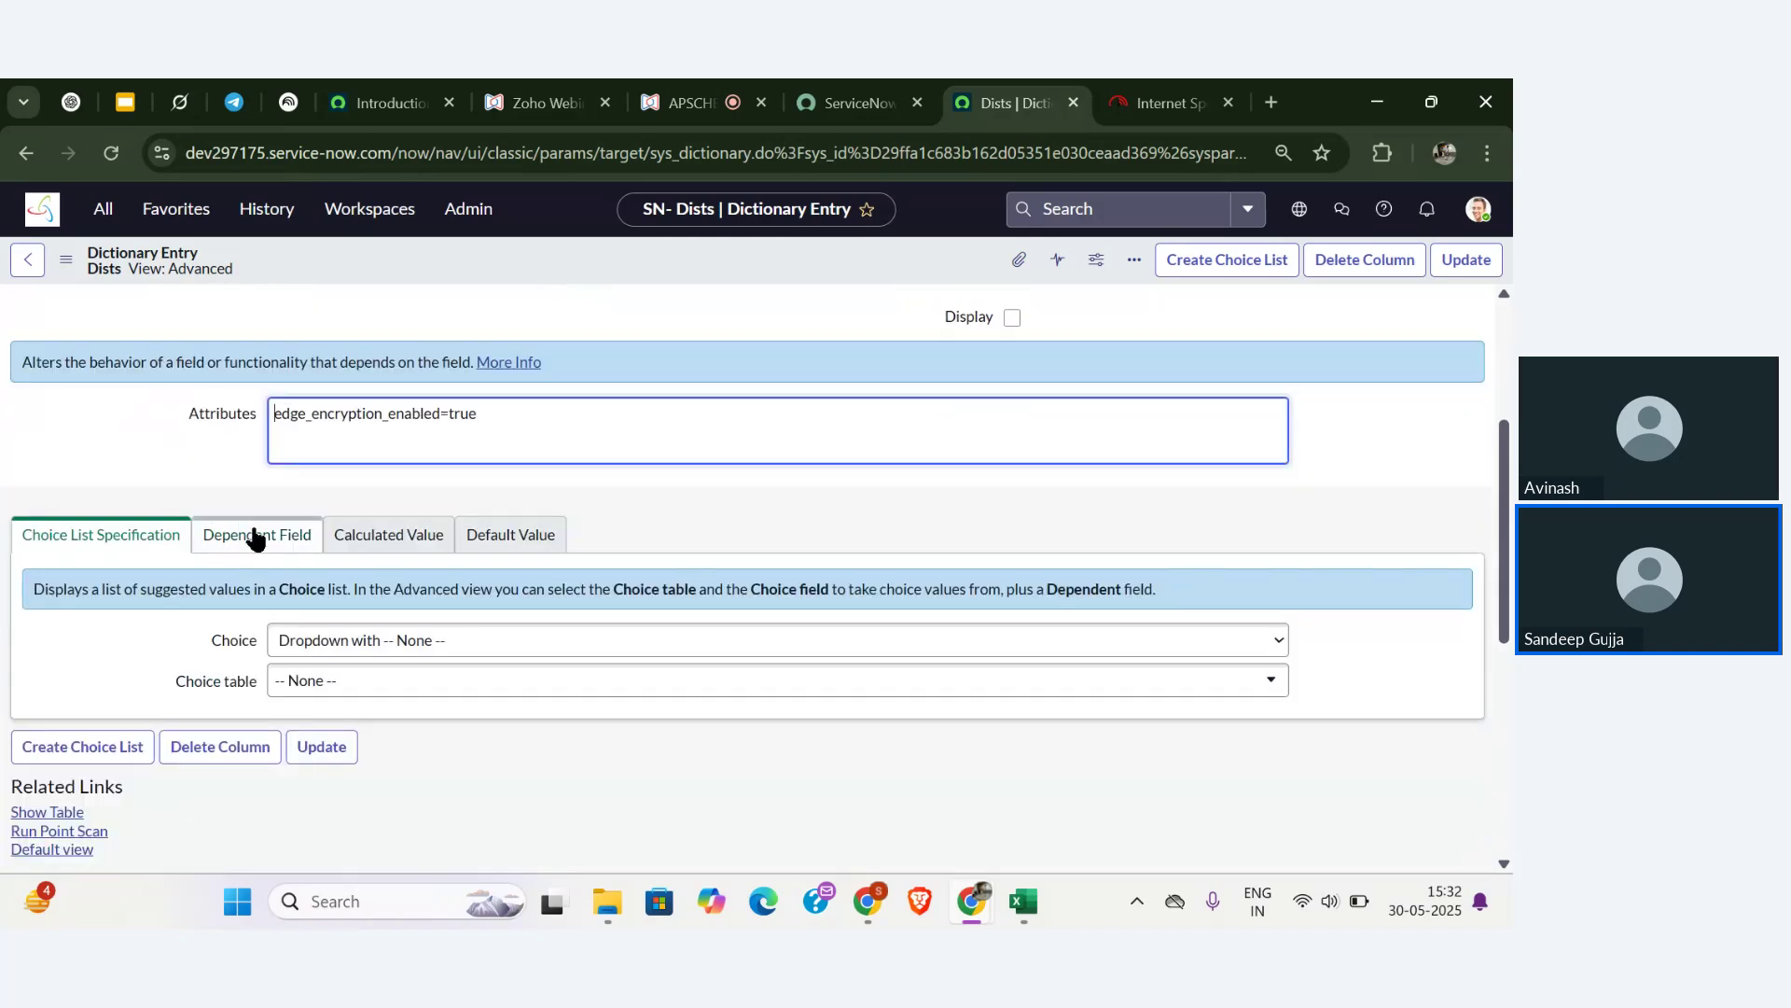
pyautogui.click(255, 539)
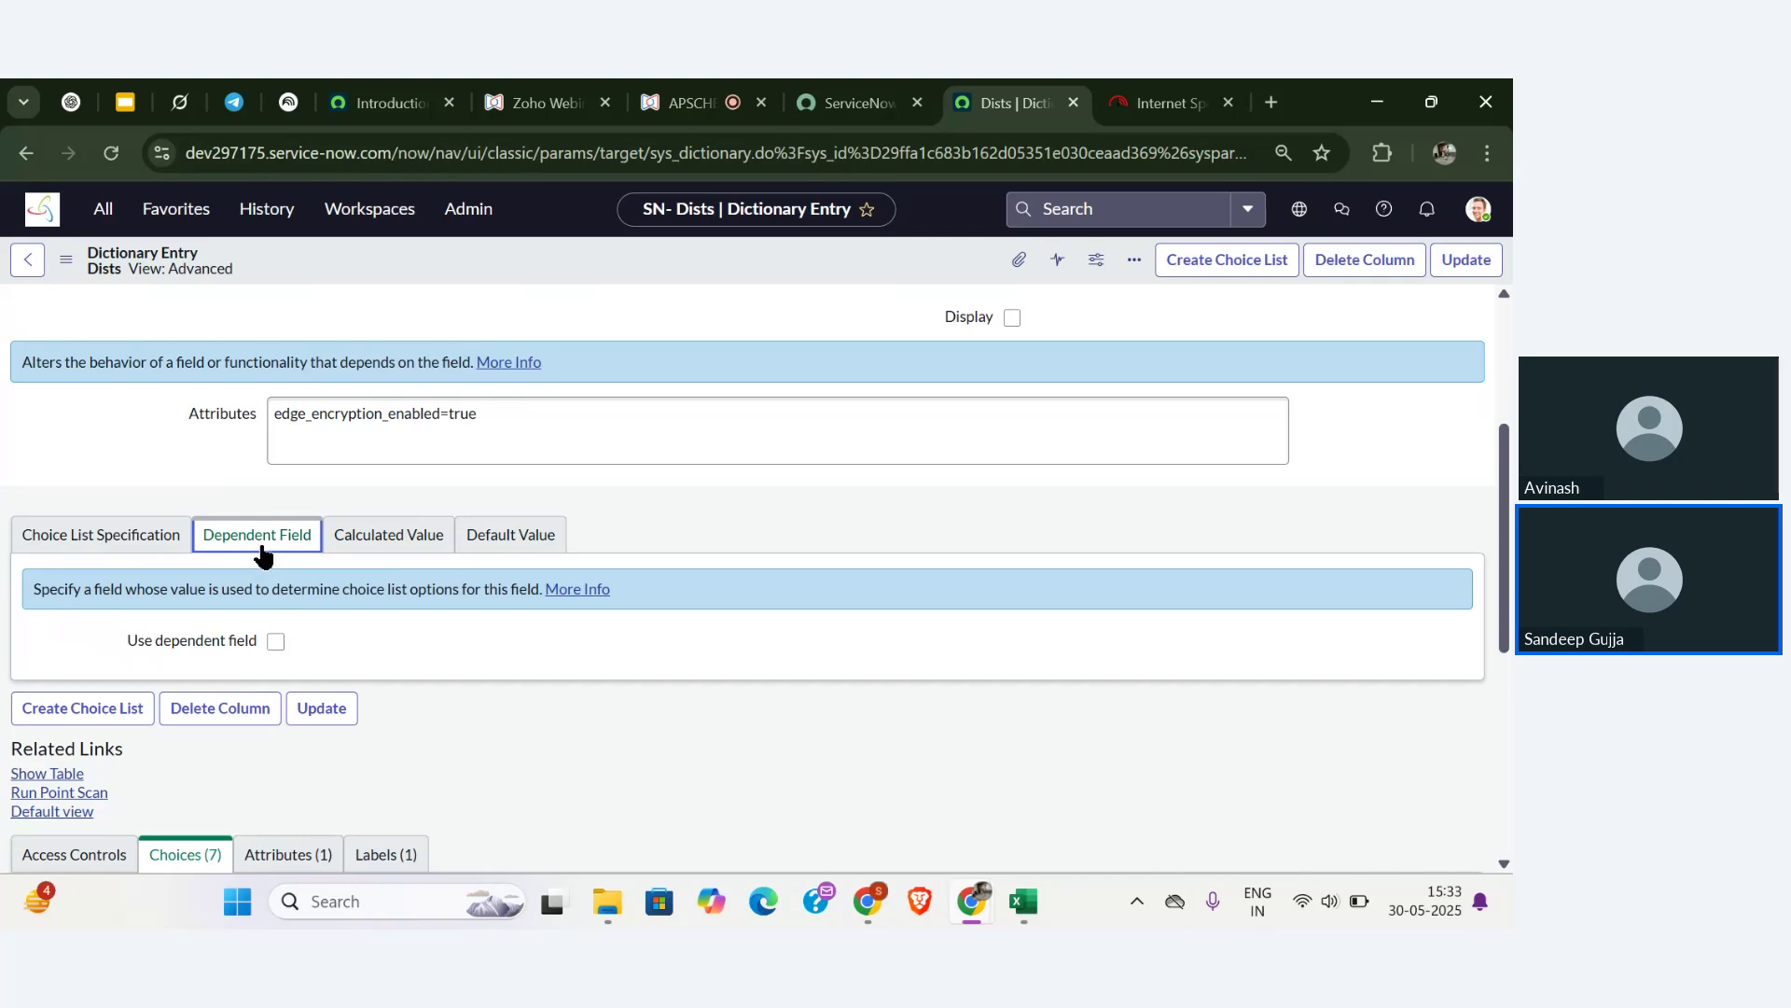
# - Turn on Use dependent field and set Dependent on field to States
pyautogui.click(276, 640)
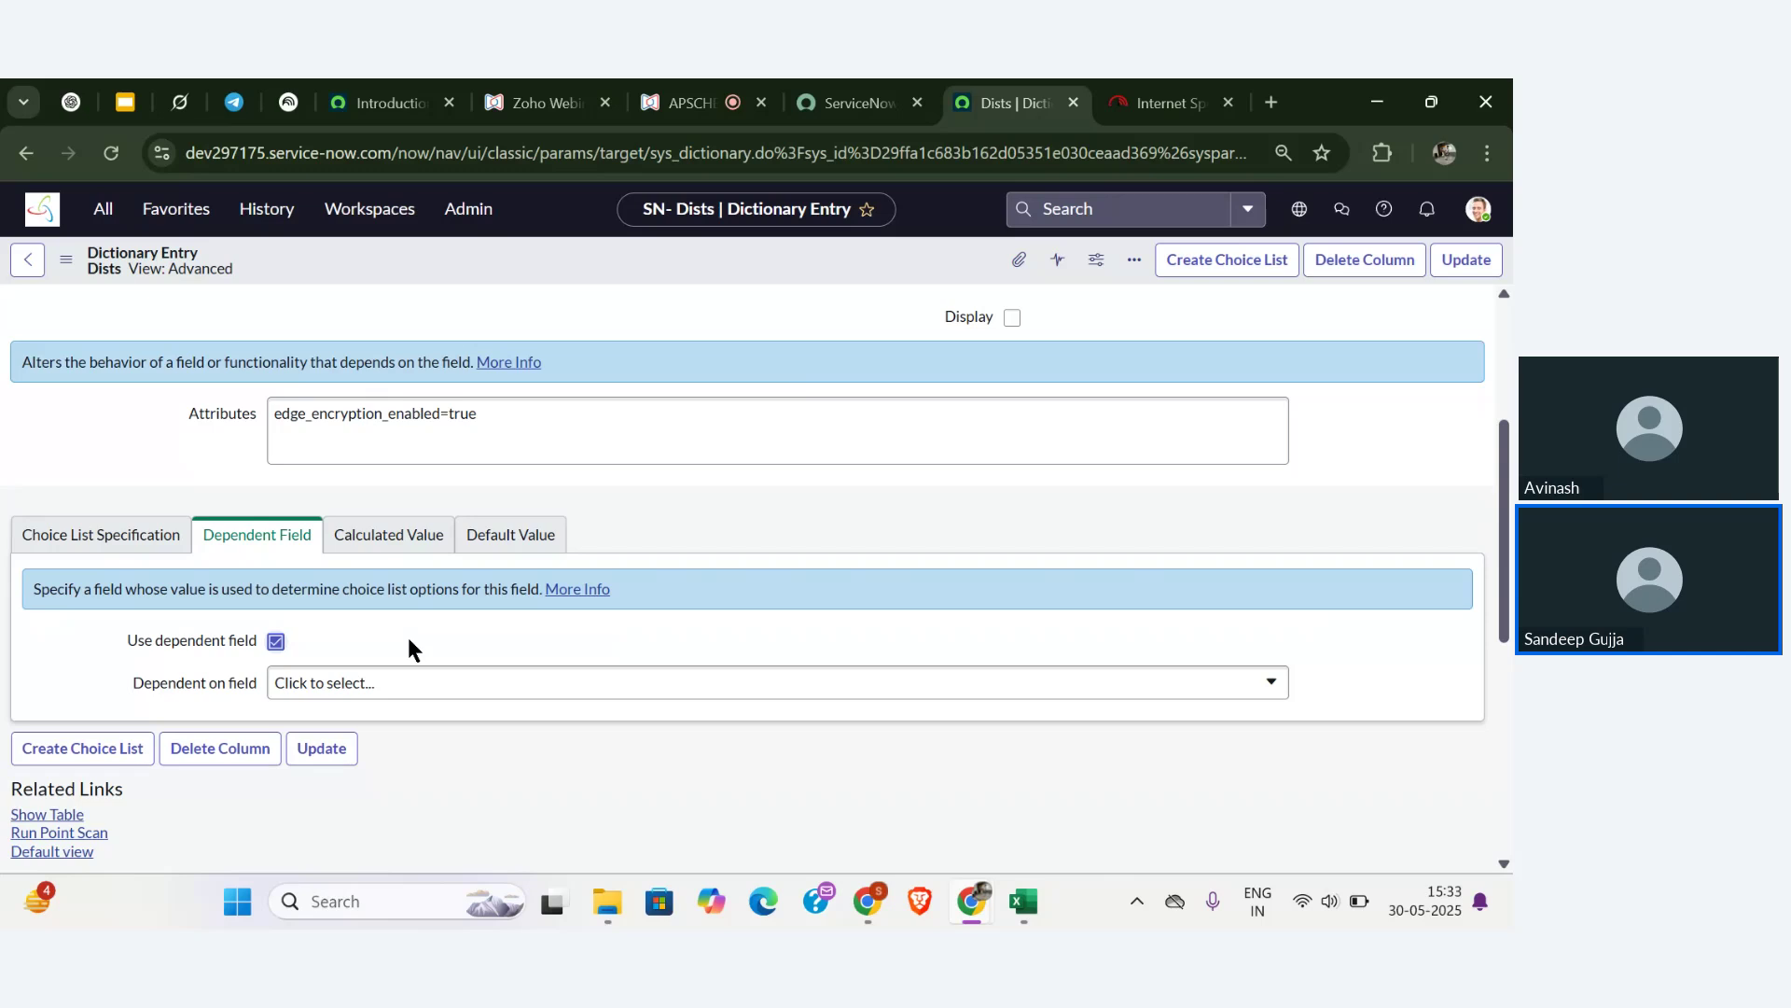
pyautogui.click(406, 689)
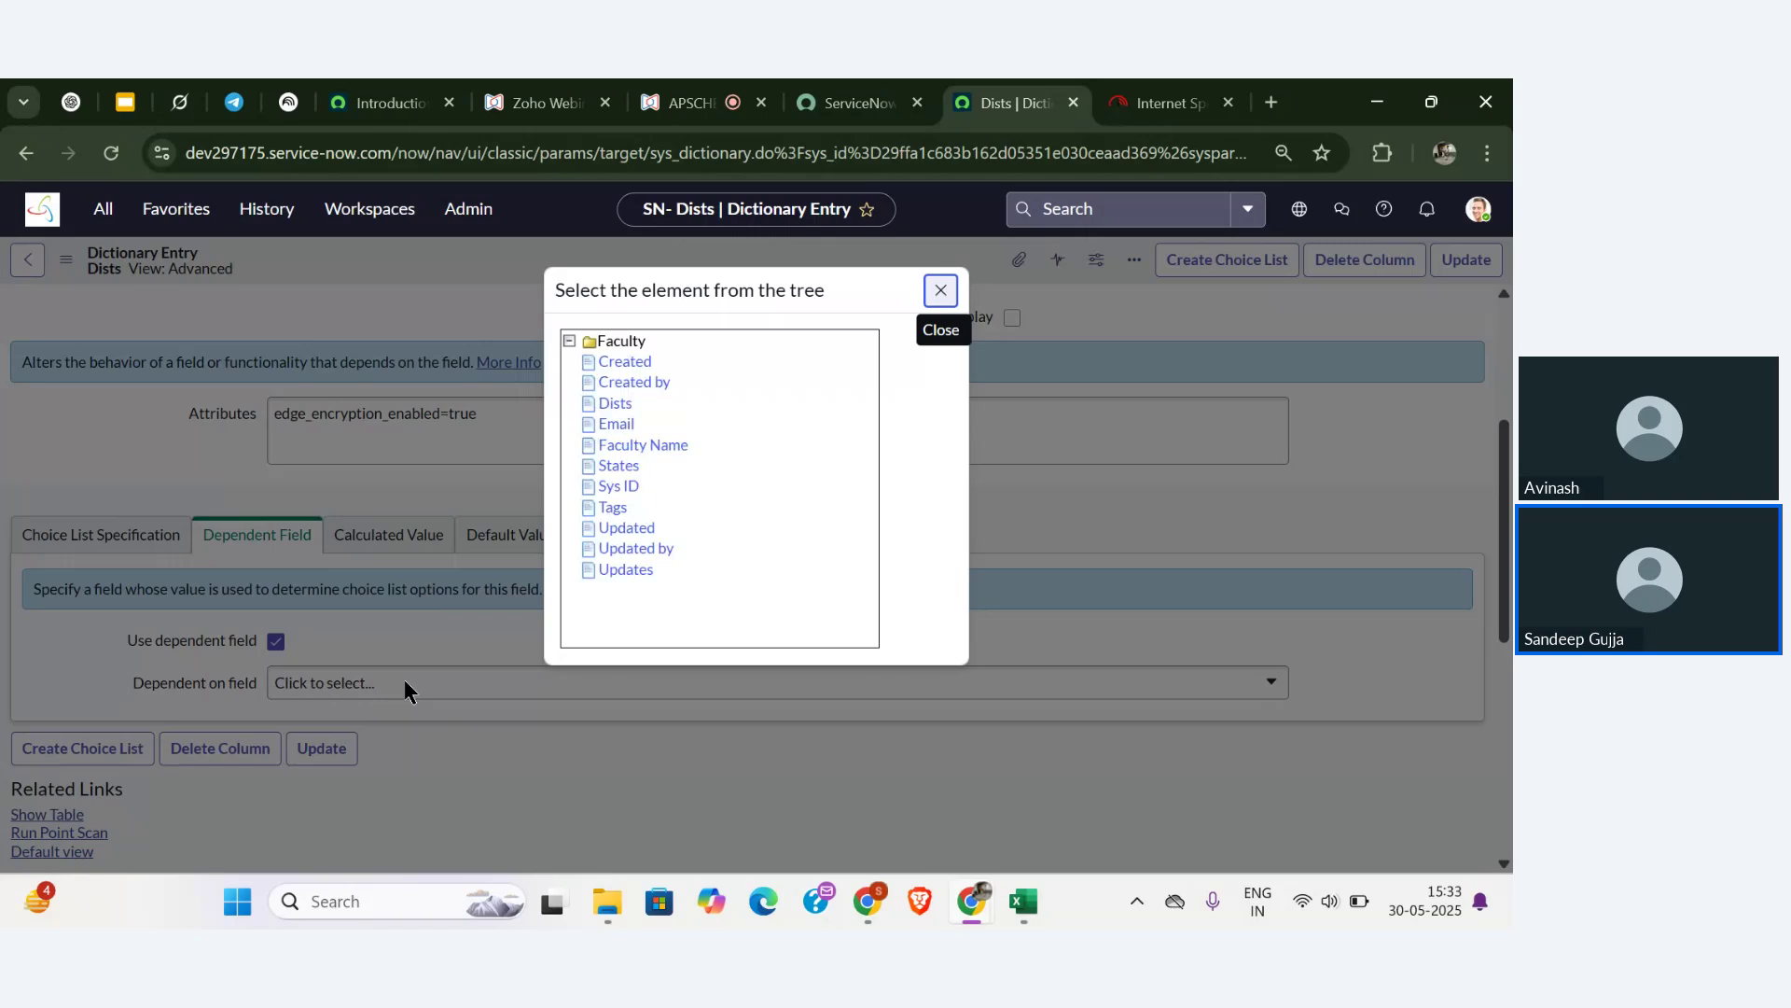
pyautogui.click(619, 465)
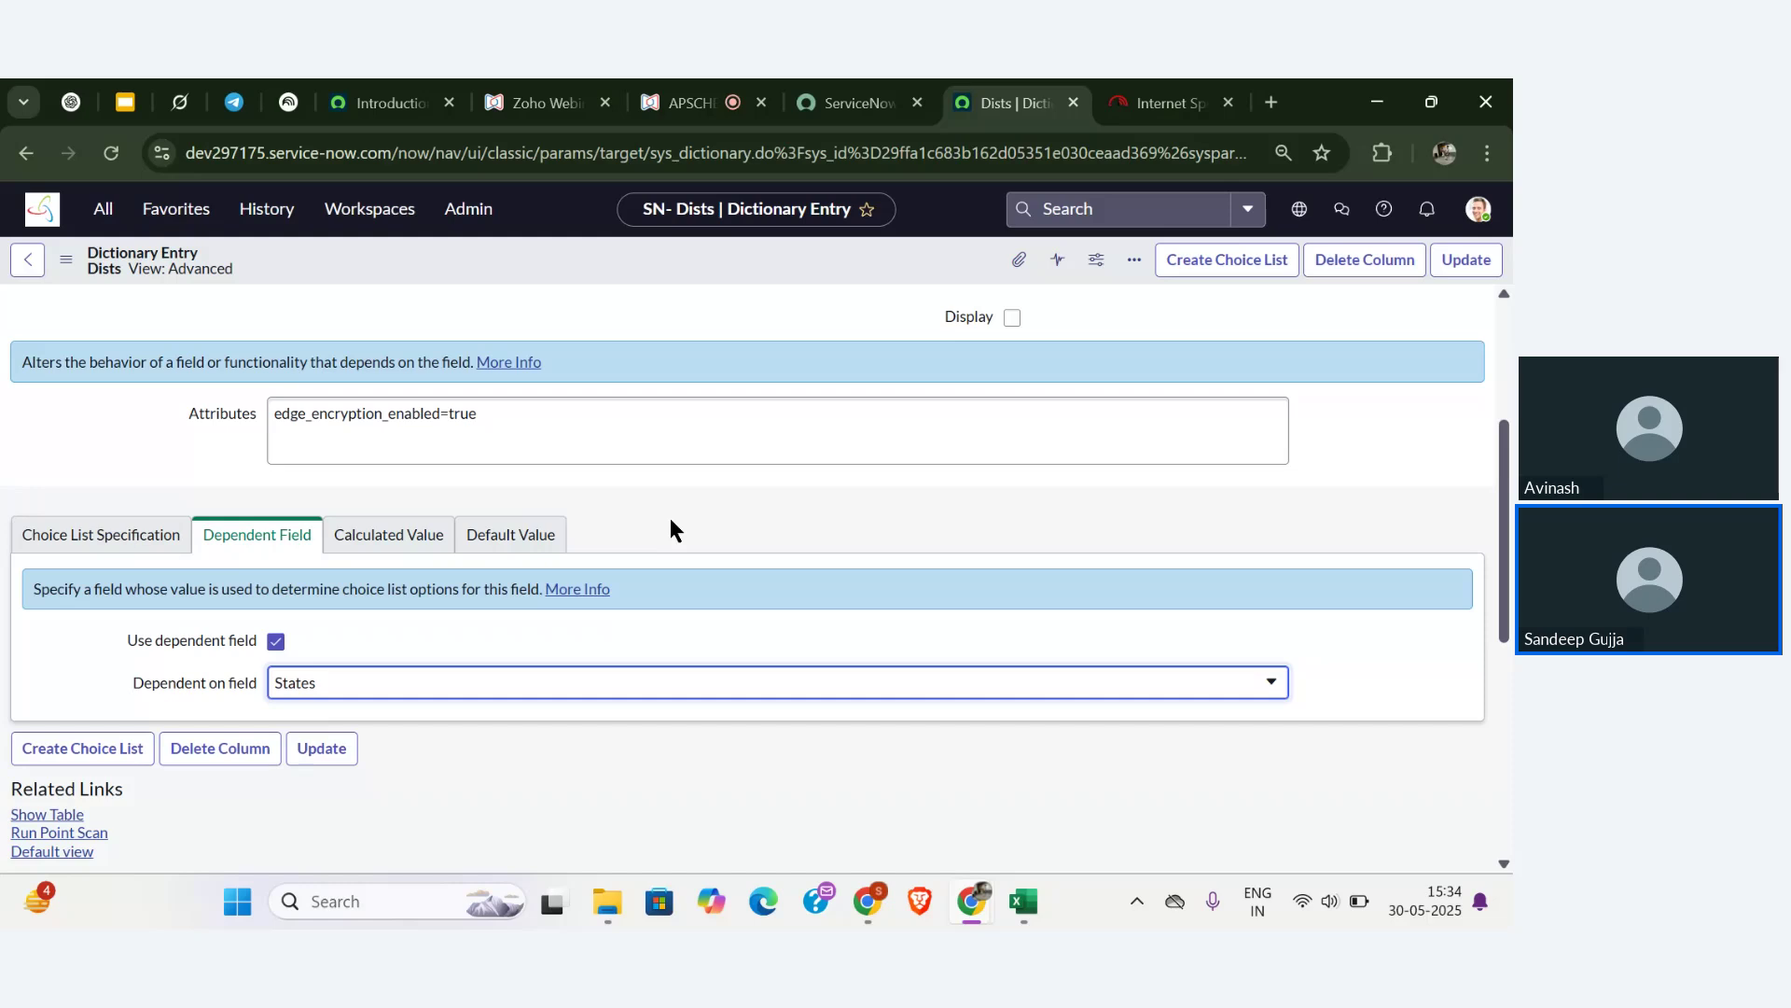
# - Review the Dists choices list, then Update the dictionary entry to save the States dependency
pyautogui.scroll(-2, 670, 521)
pyautogui.scroll(-1, 672, 531)
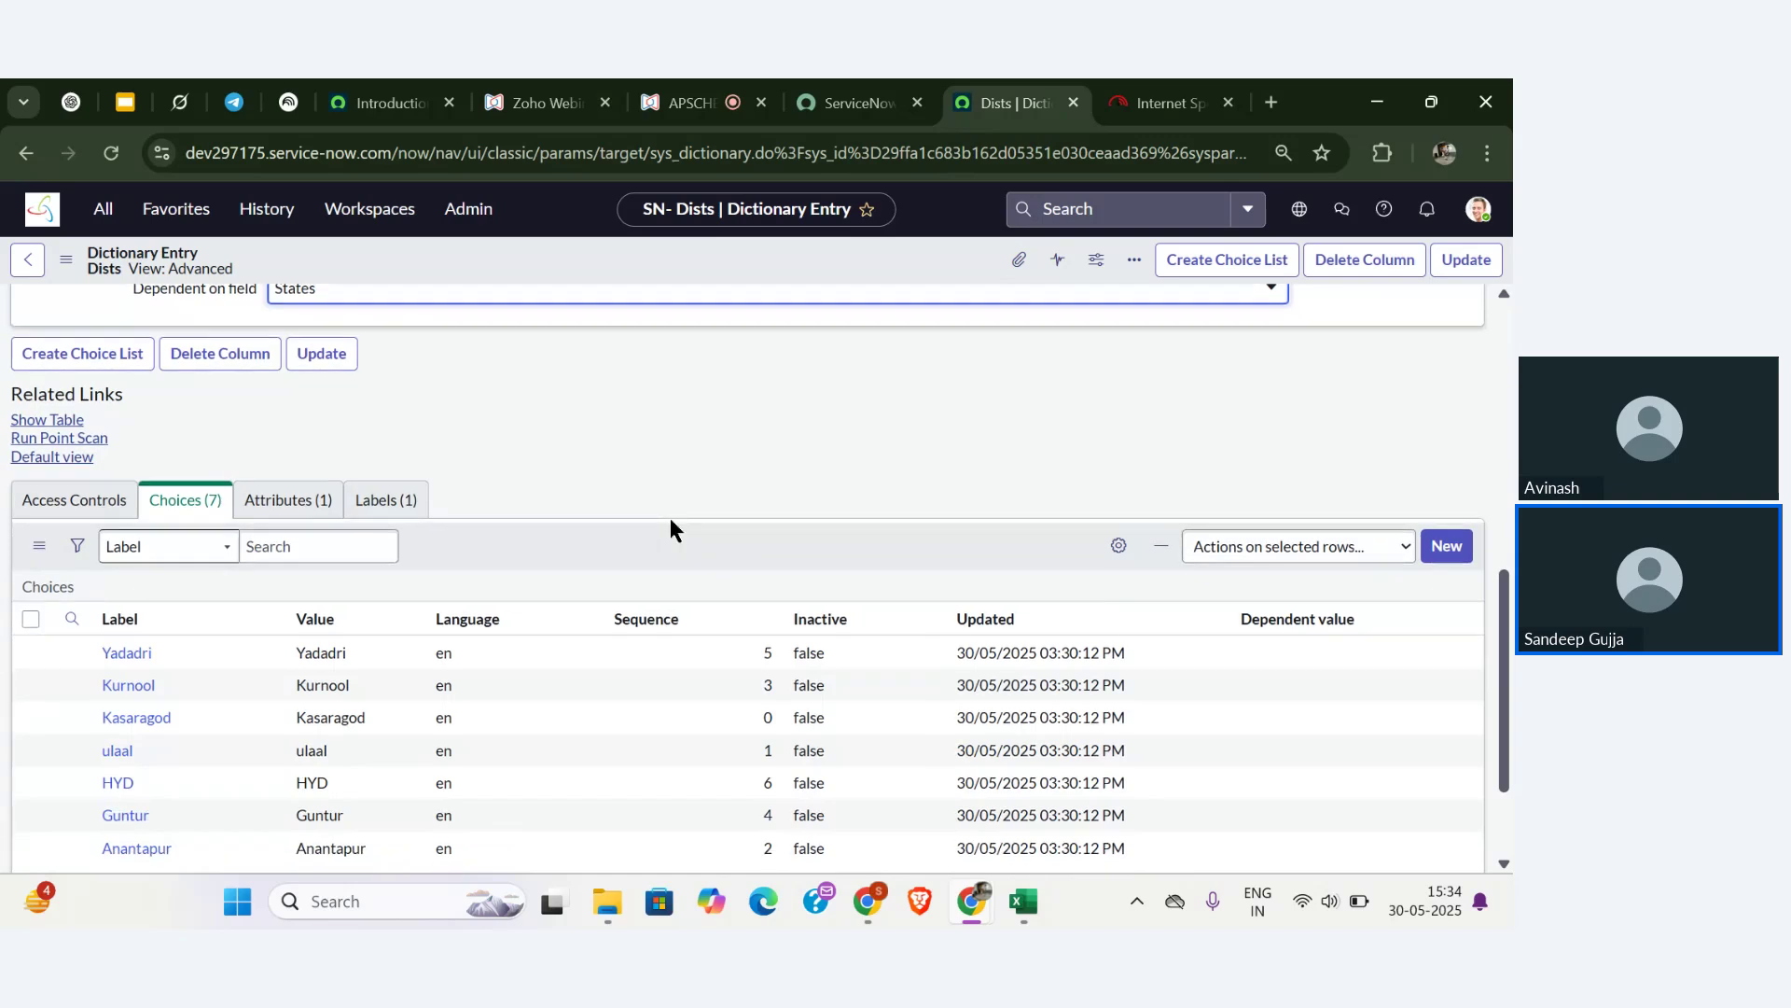
pyautogui.scroll(-3, 670, 518)
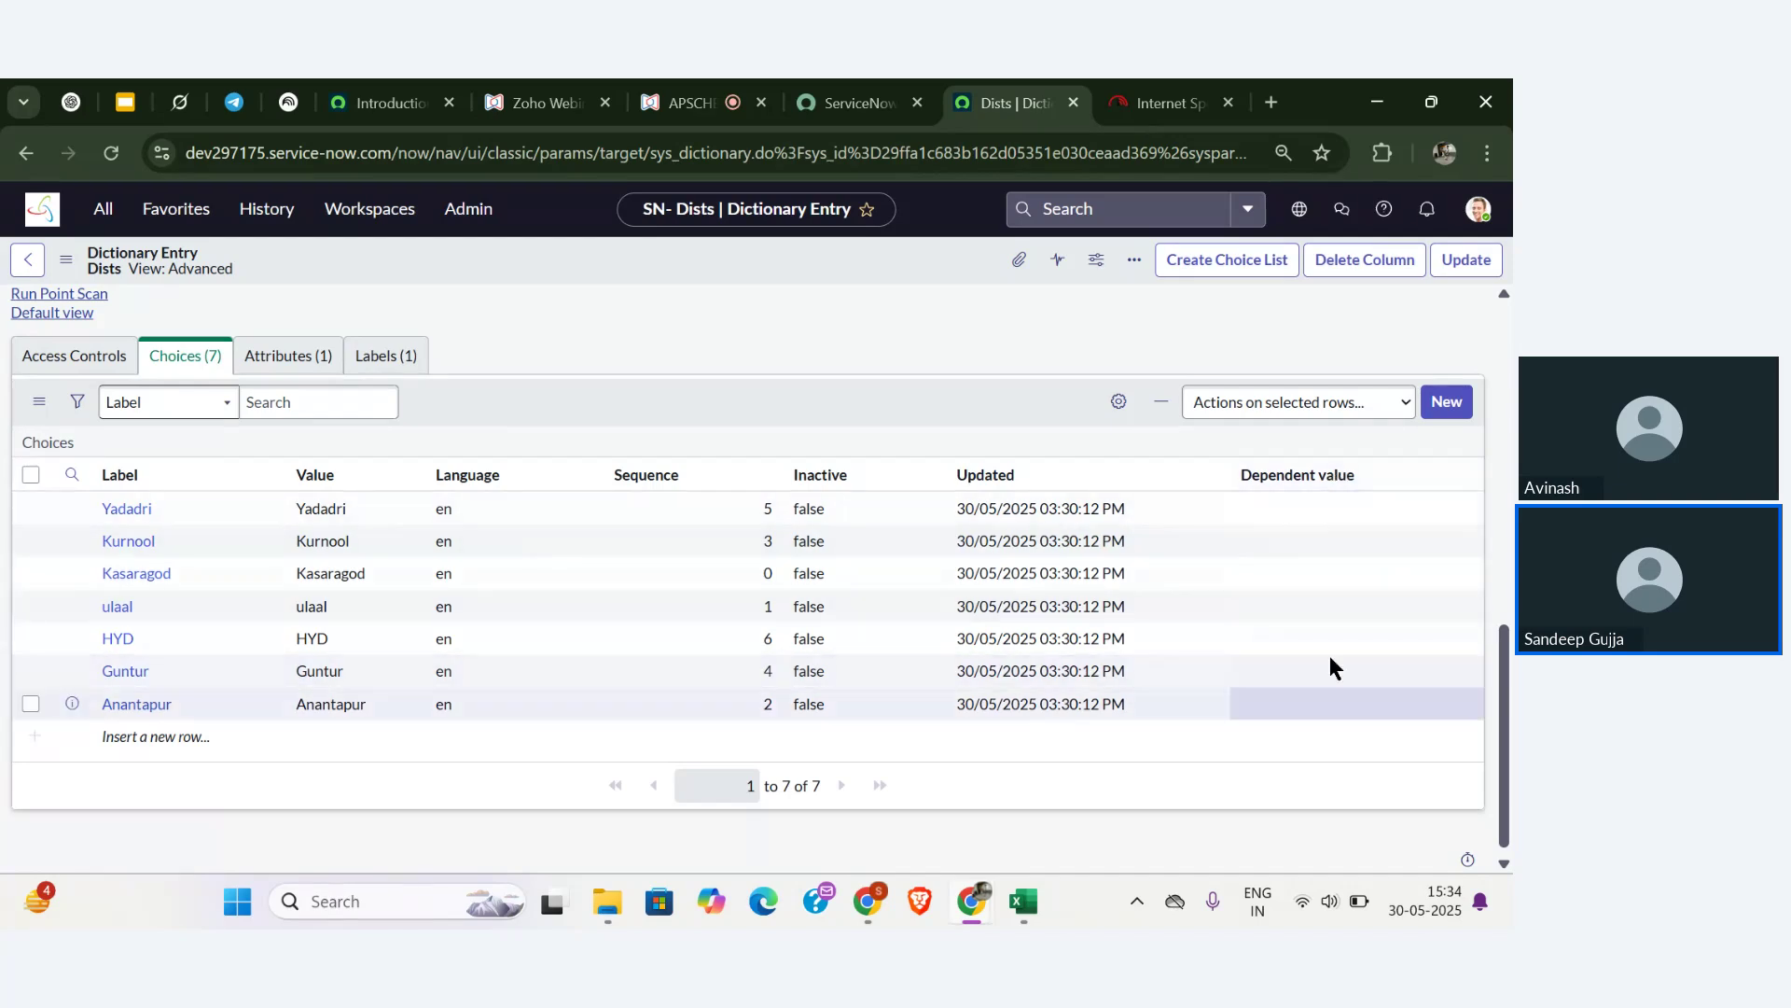
pyautogui.scroll(1, 1337, 724)
pyautogui.scroll(1, 1335, 709)
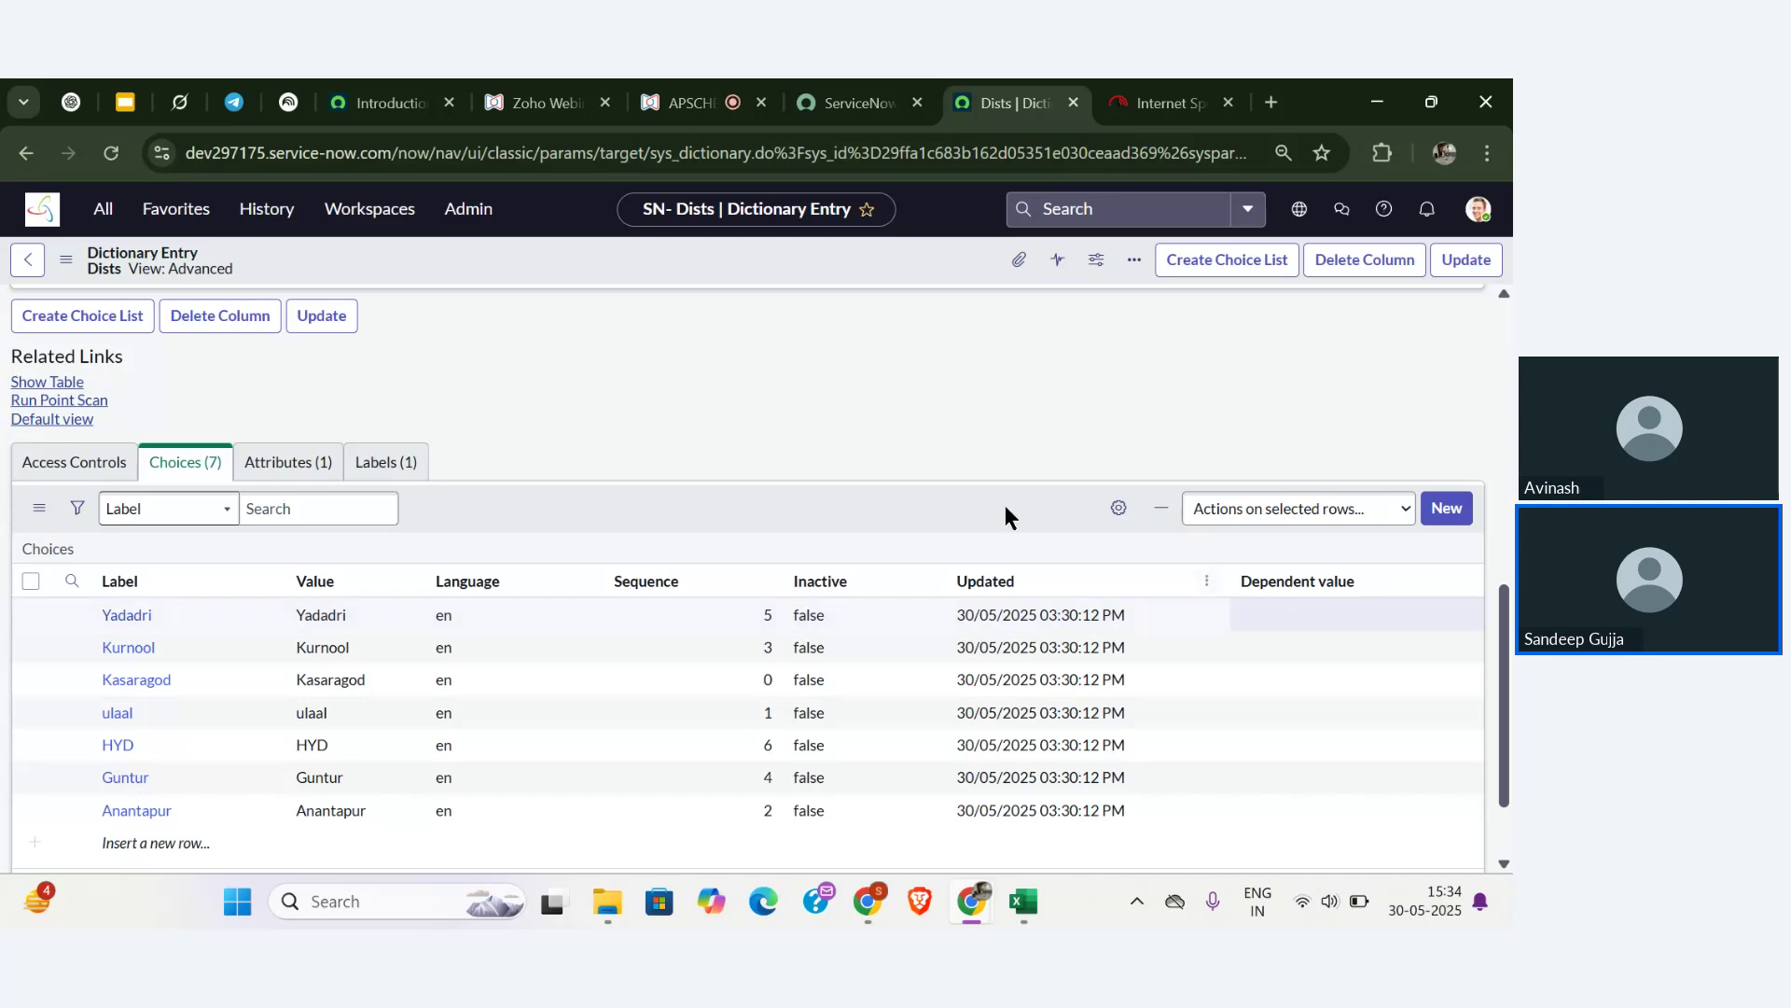
pyautogui.scroll(2, 985, 502)
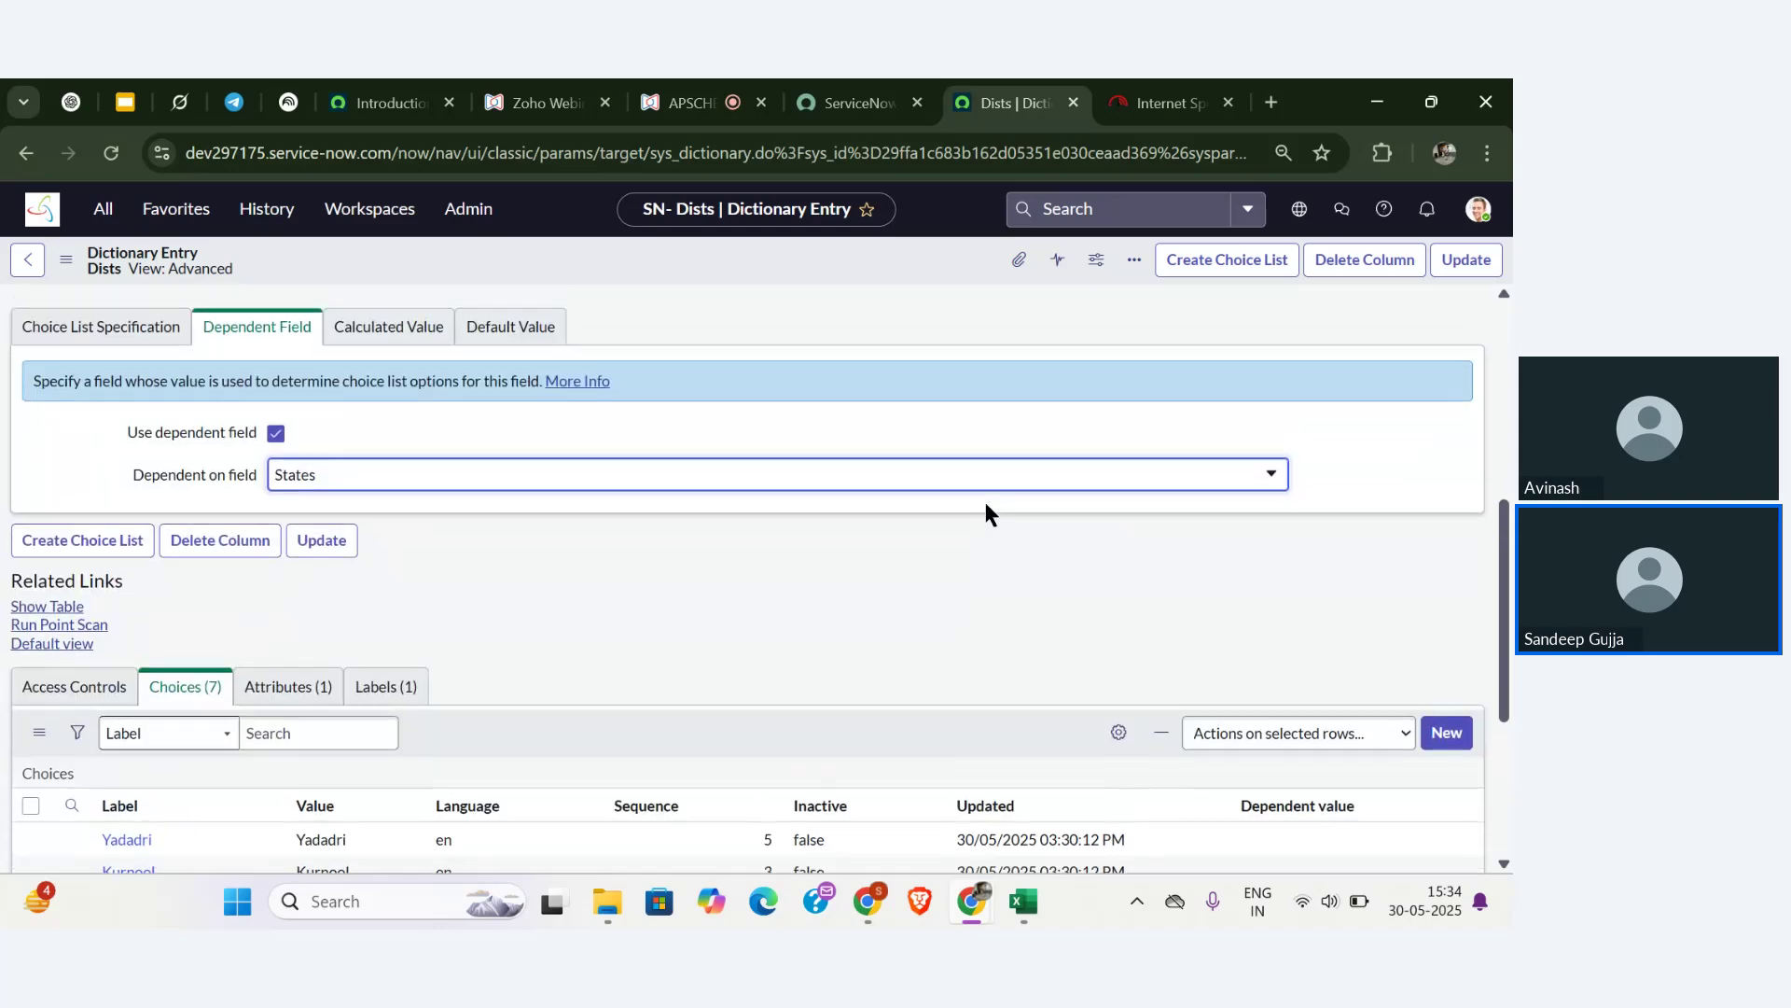
pyautogui.click(1467, 261)
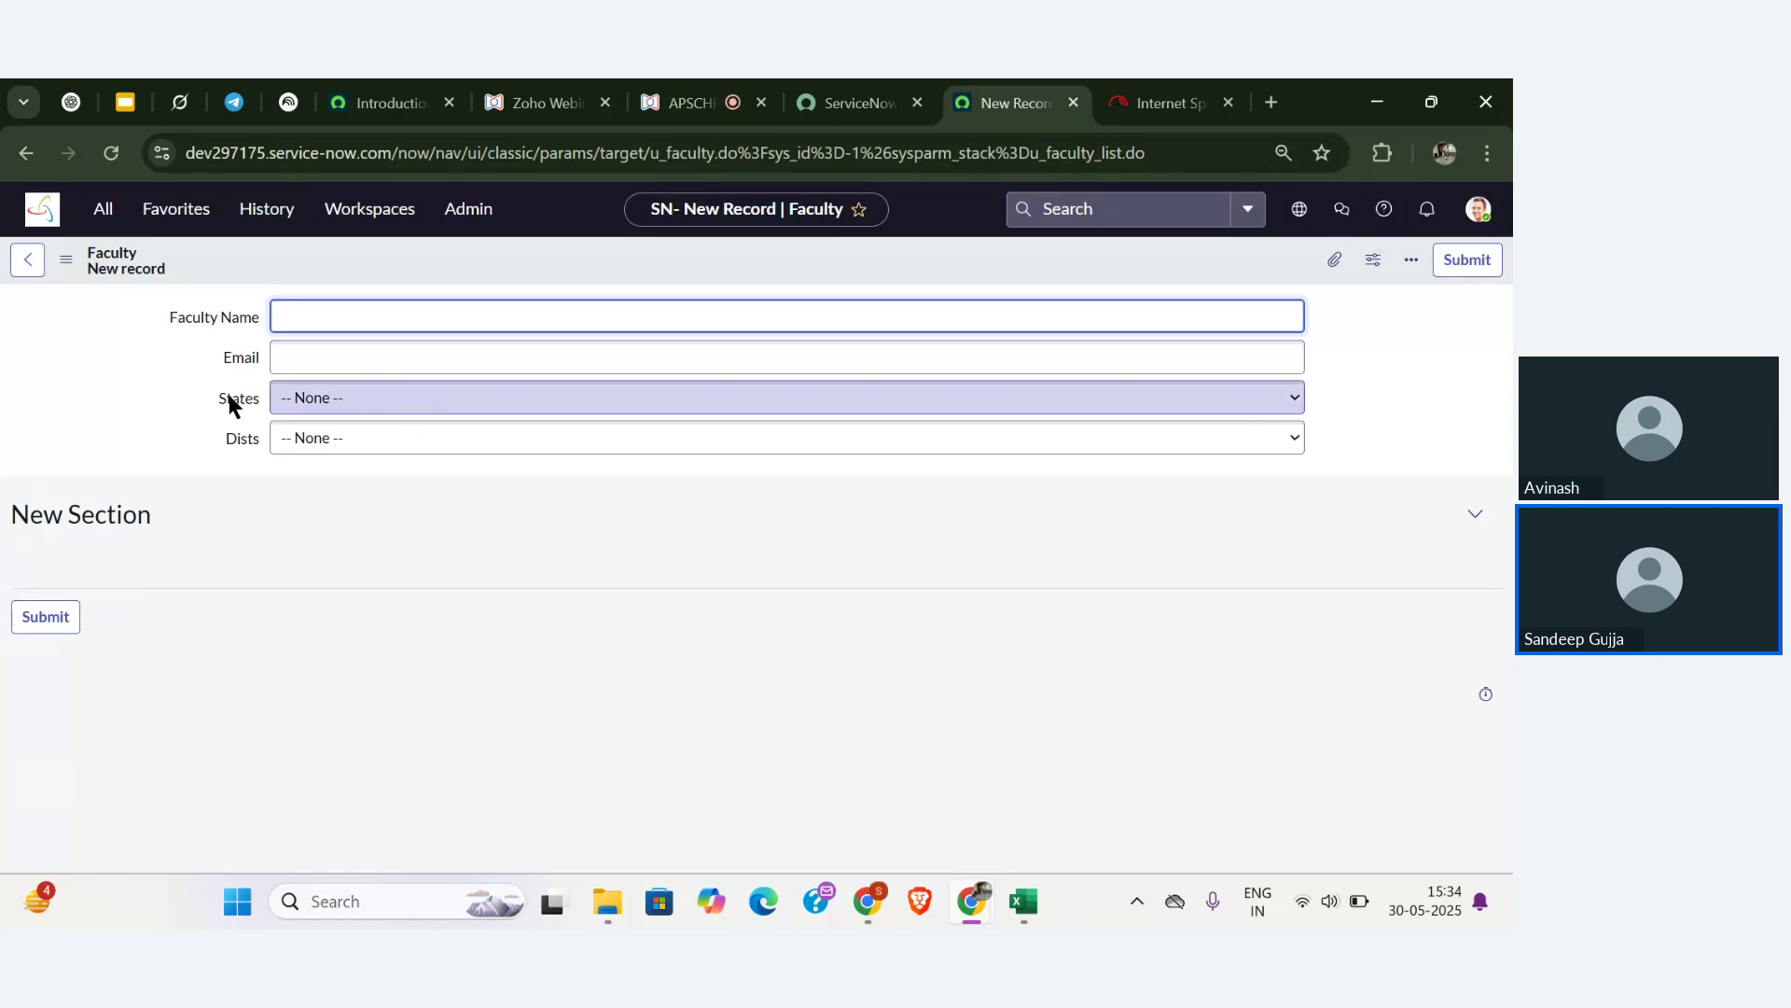
pyautogui.rightClick(229, 399)
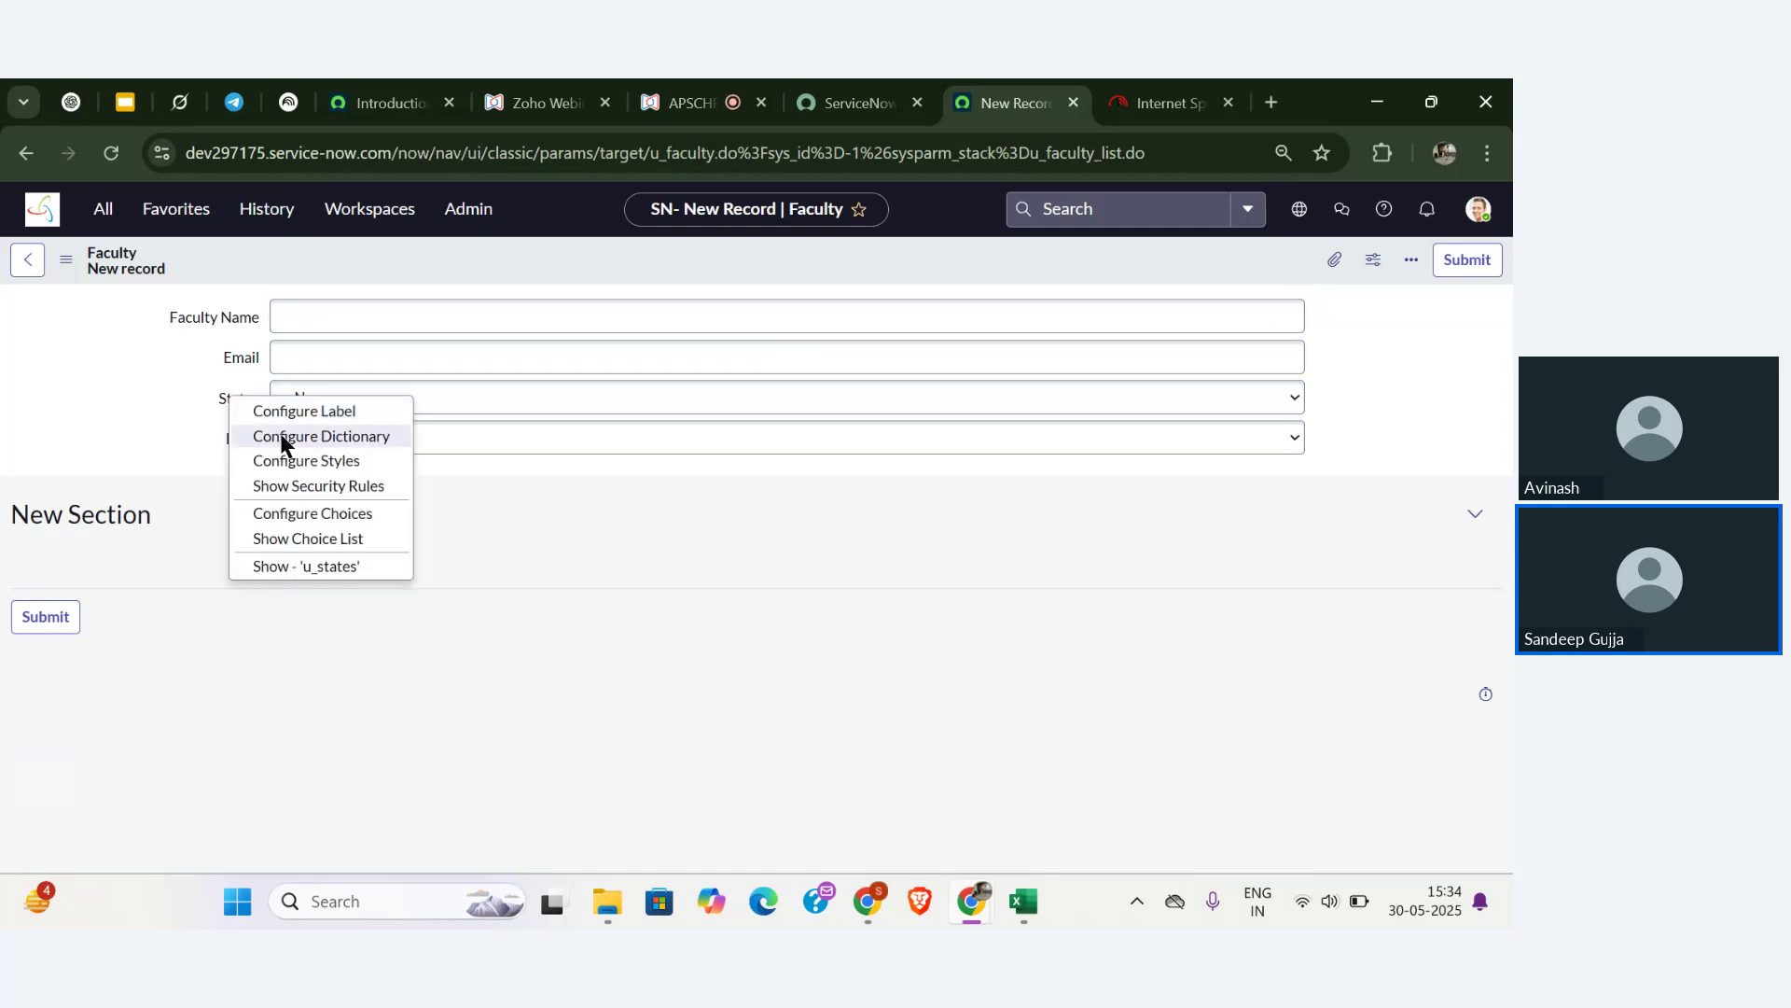
pyautogui.click(281, 437)
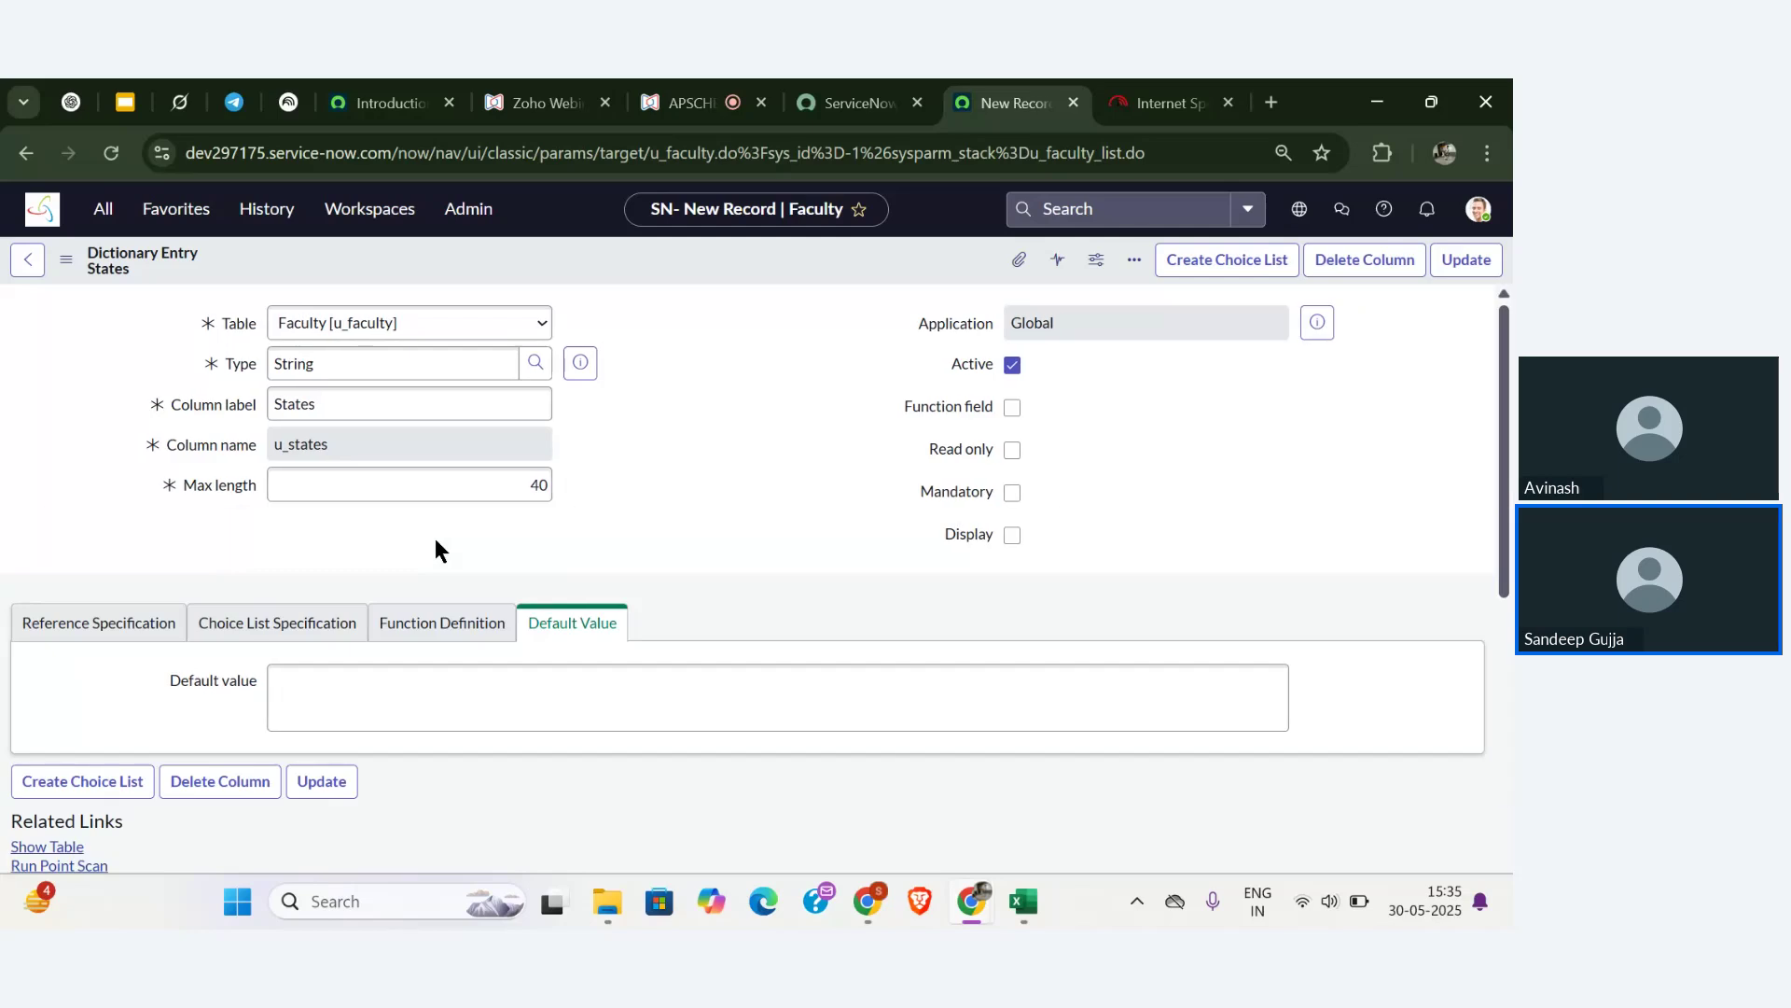
pyautogui.scroll(-3, 436, 548)
pyautogui.scroll(-5, 435, 541)
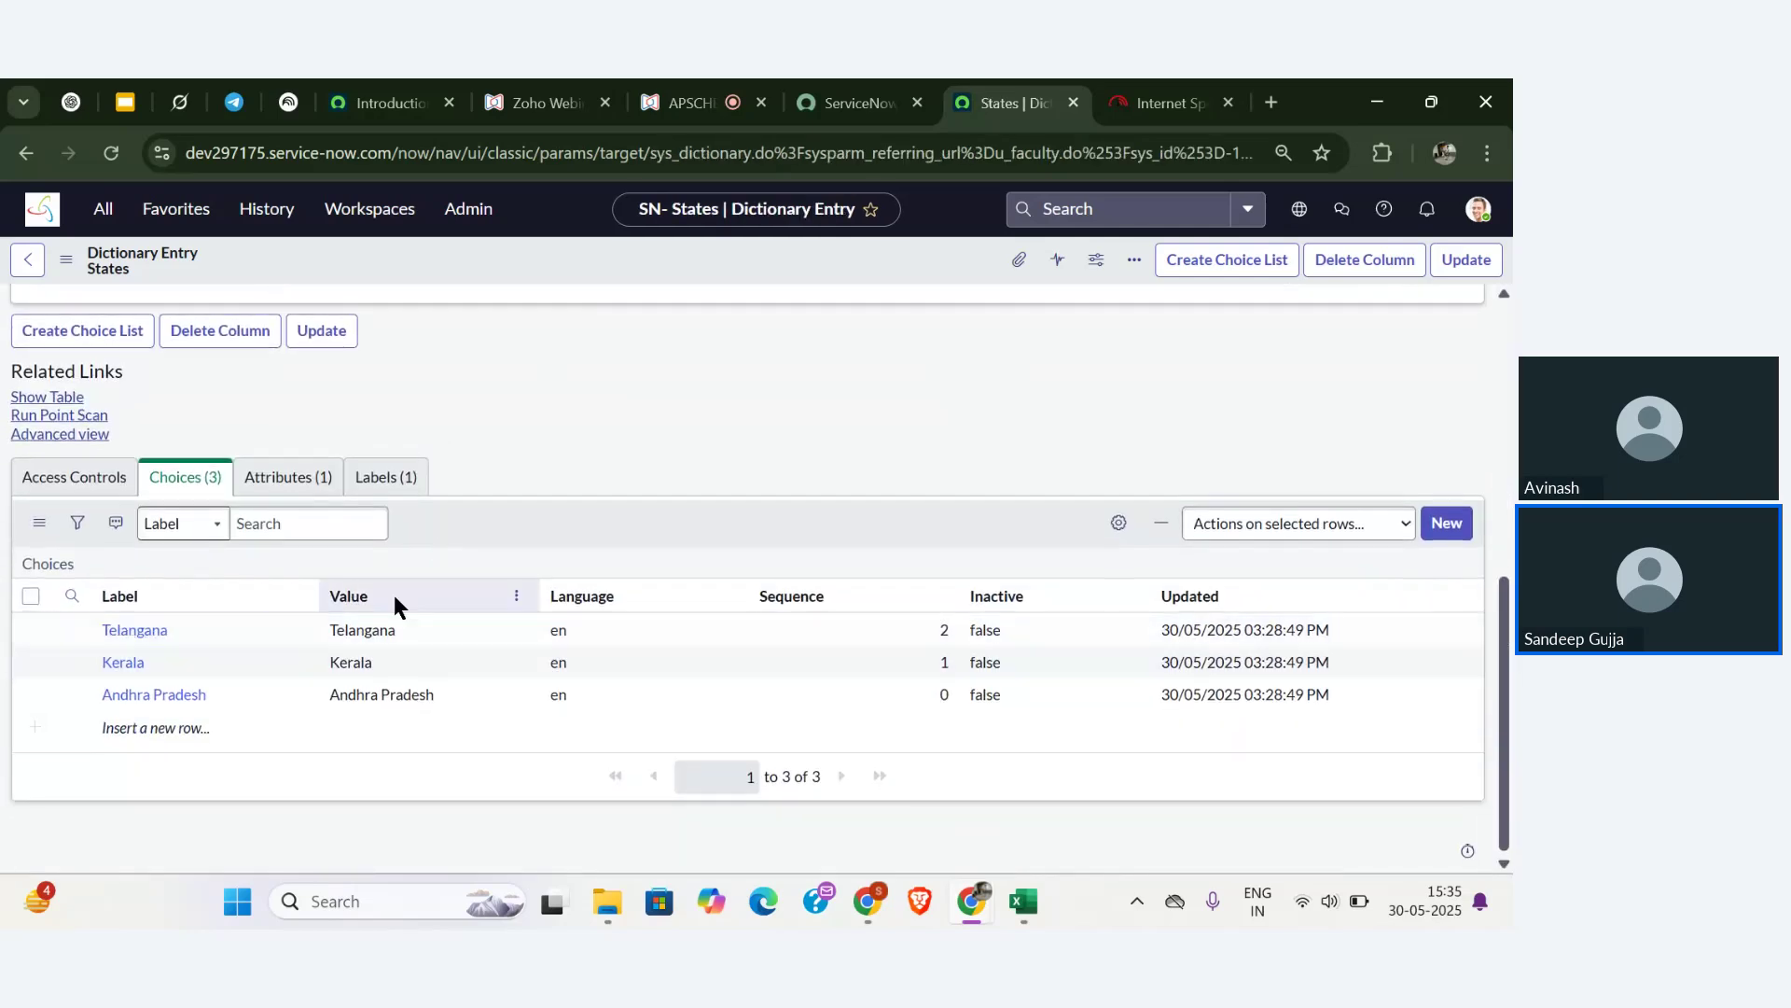
pyautogui.click(364, 630)
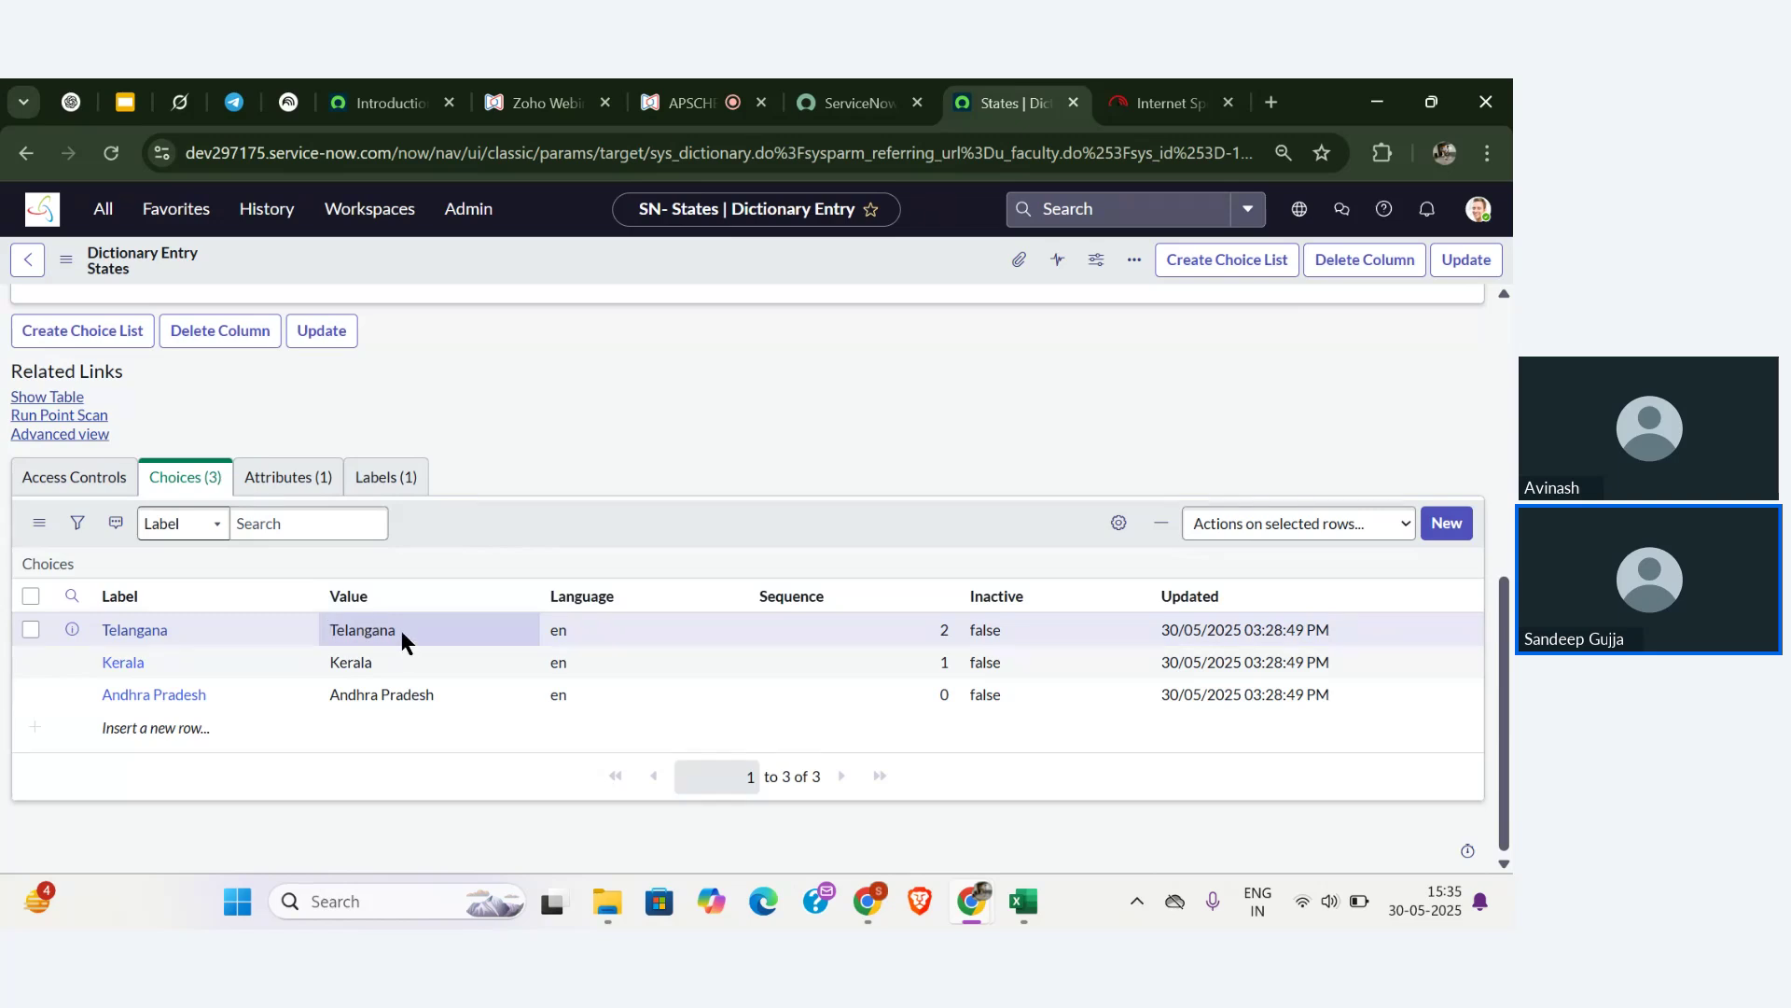
pyautogui.click(401, 630)
pyautogui.moveTo(398, 631); pyautogui.dragTo(322, 635)
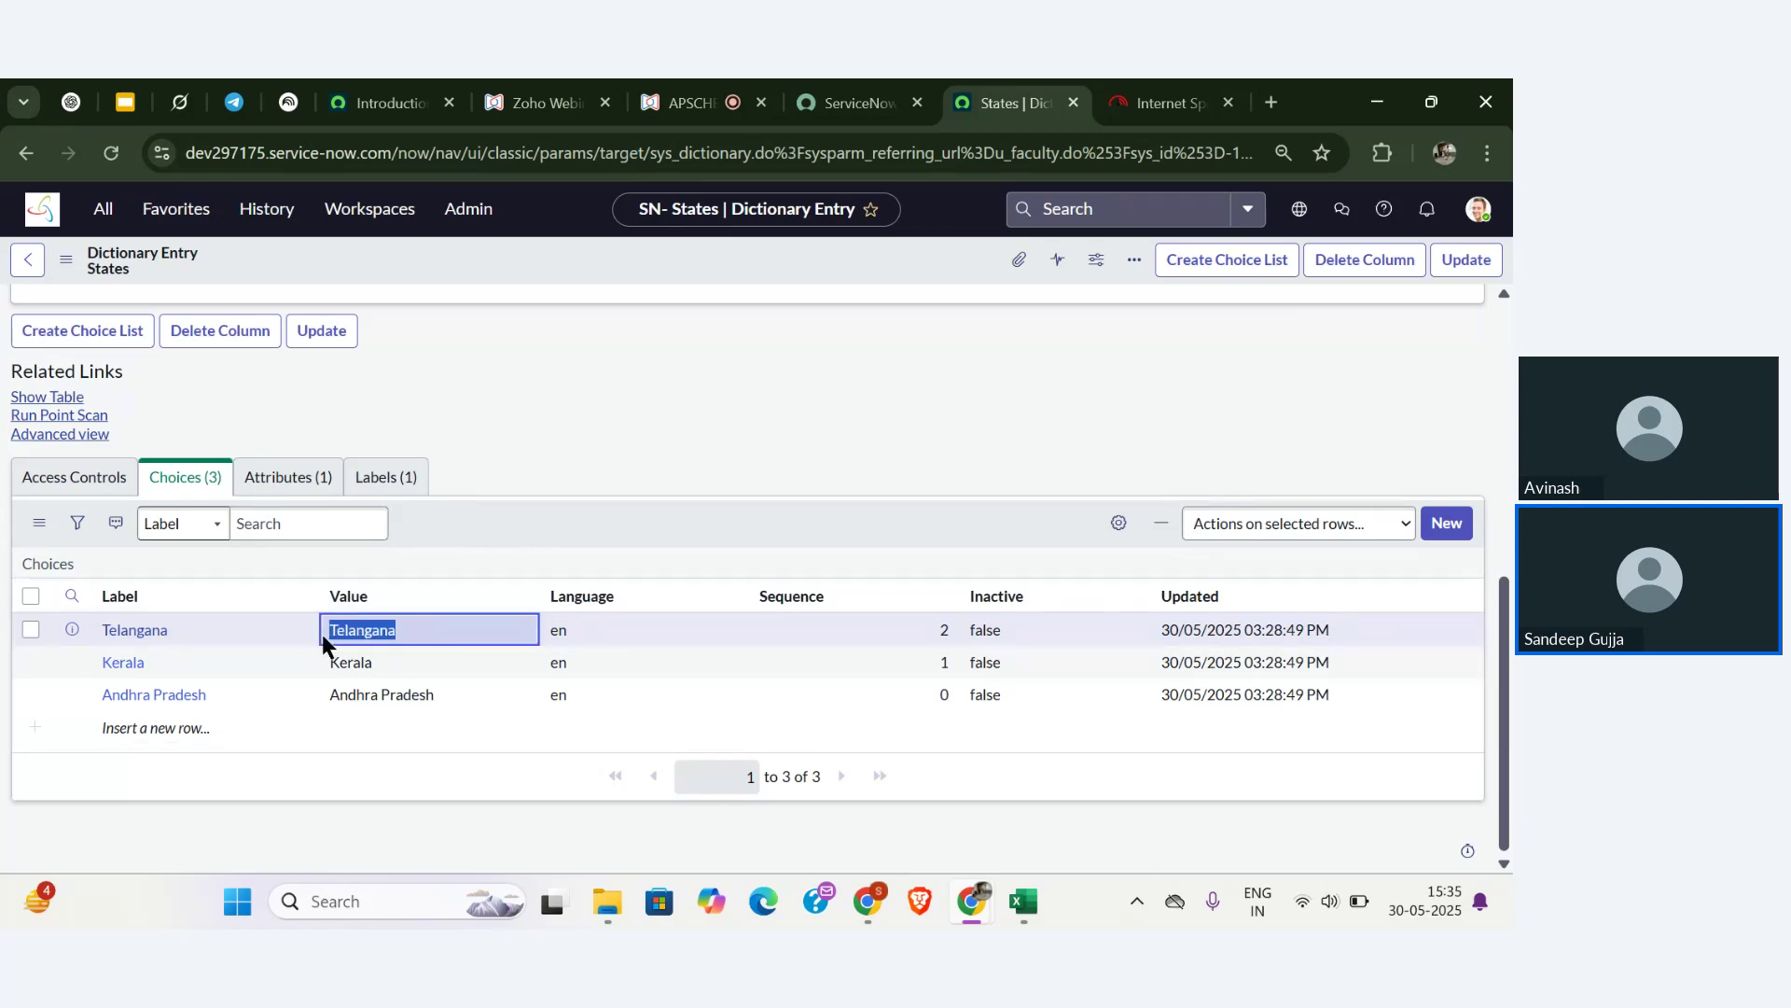
pyautogui.doubleClick(372, 660)
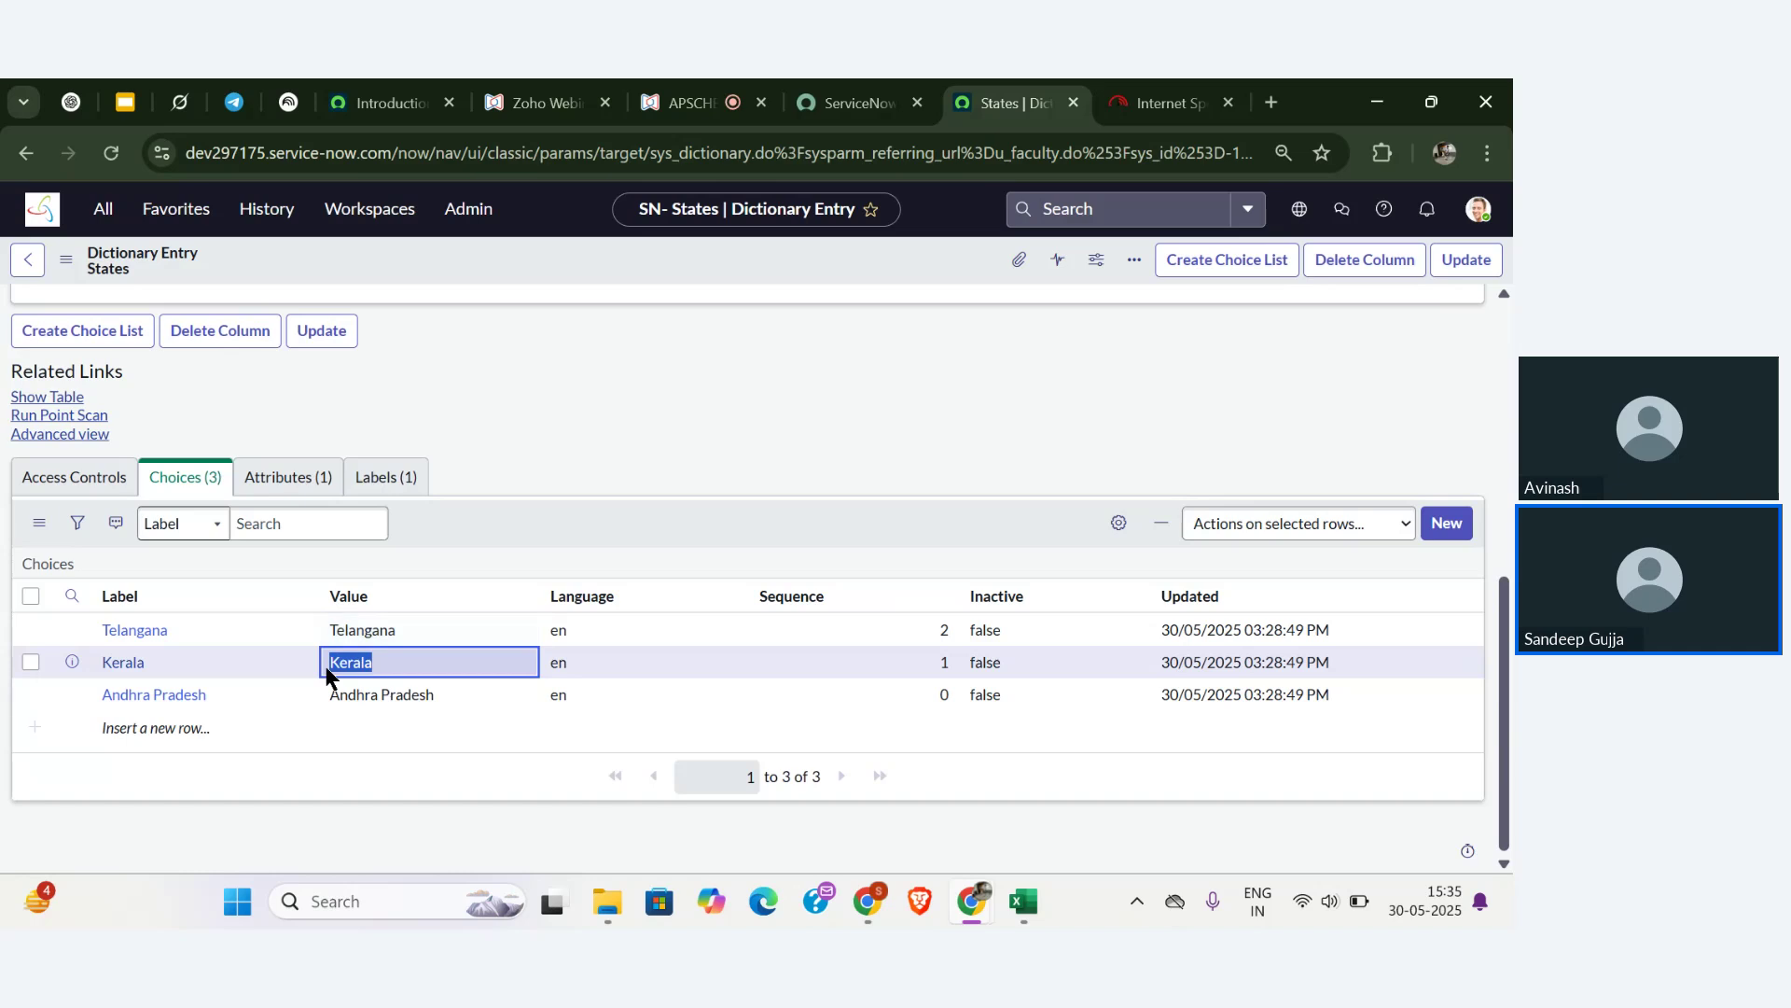
pyautogui.click(435, 690)
pyautogui.moveTo(434, 694); pyautogui.dragTo(331, 698)
pyautogui.press('super+c')
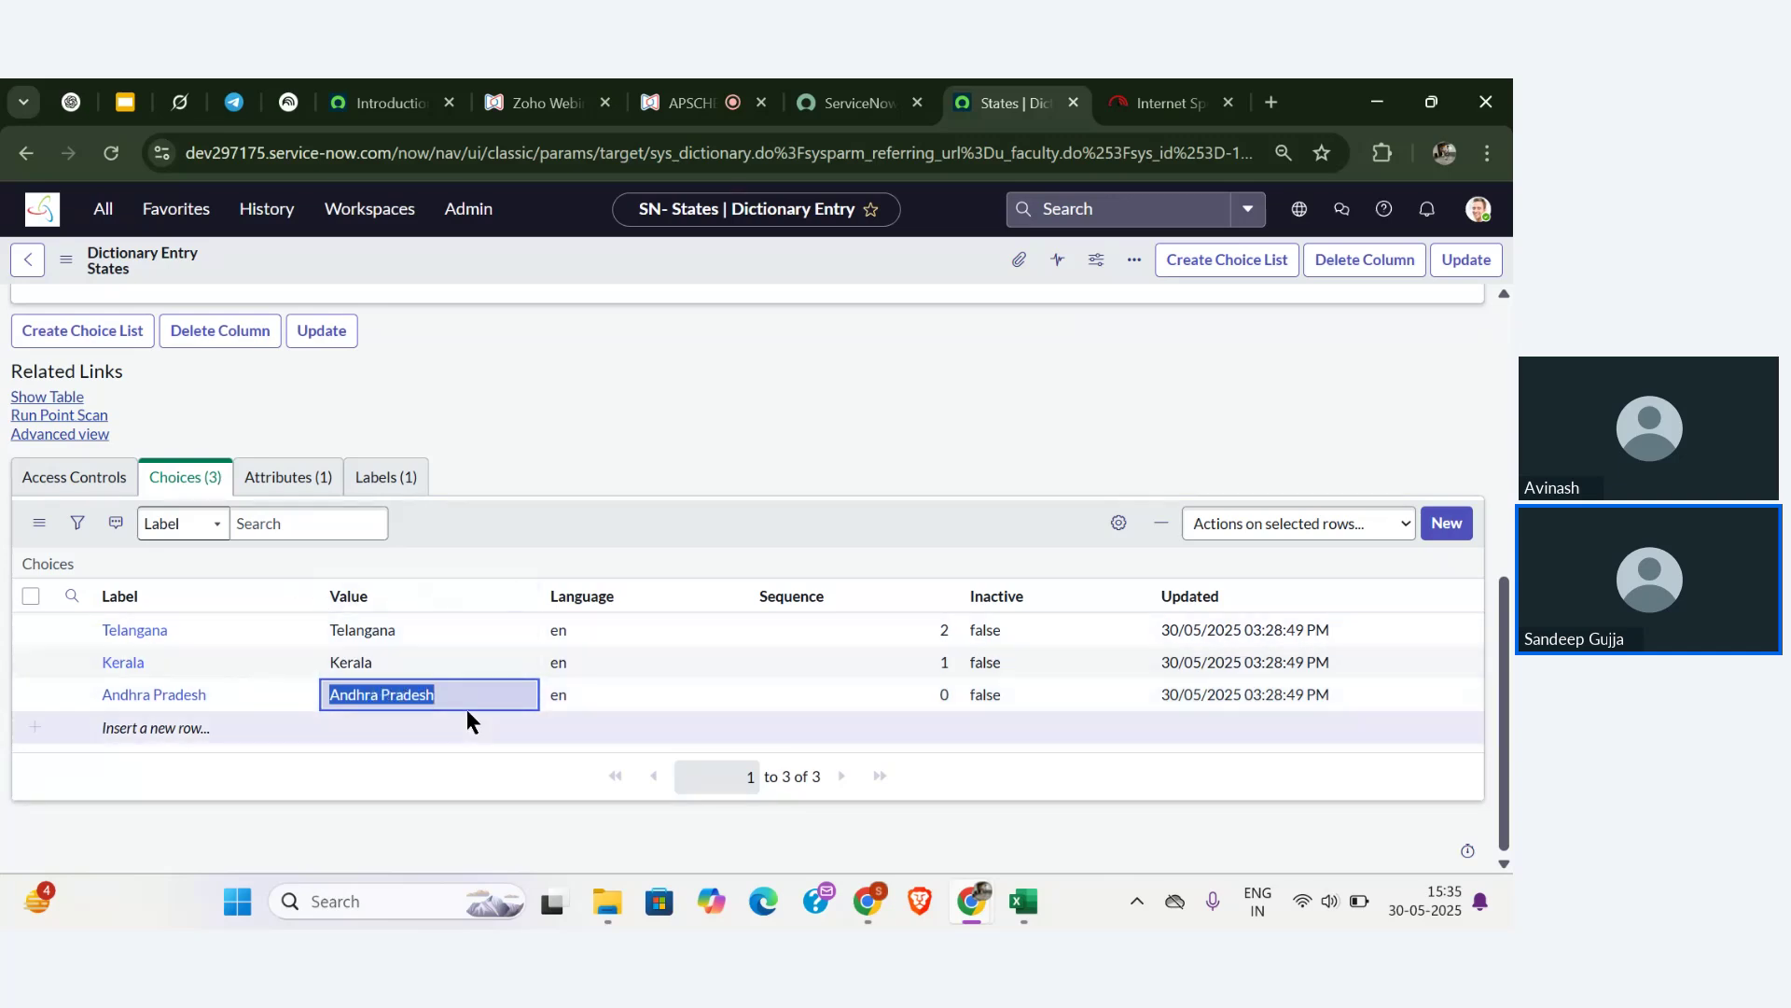
pyautogui.scroll(10, 440, 472)
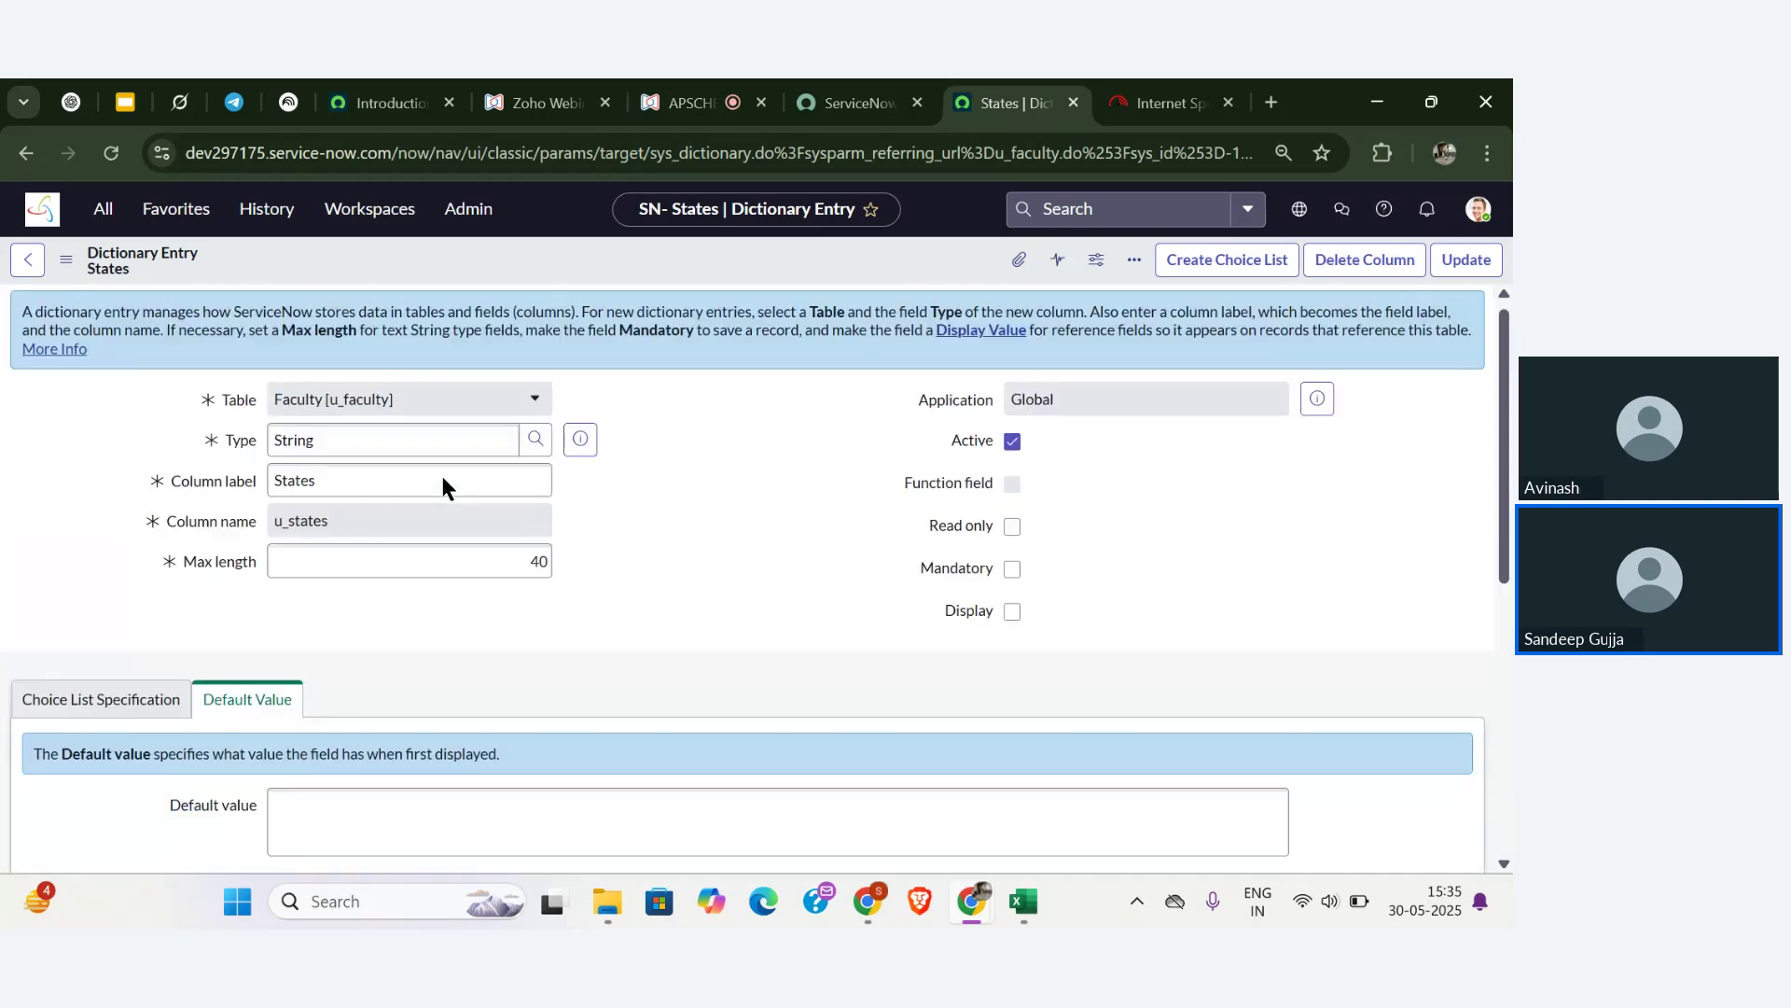
pyautogui.click(28, 262)
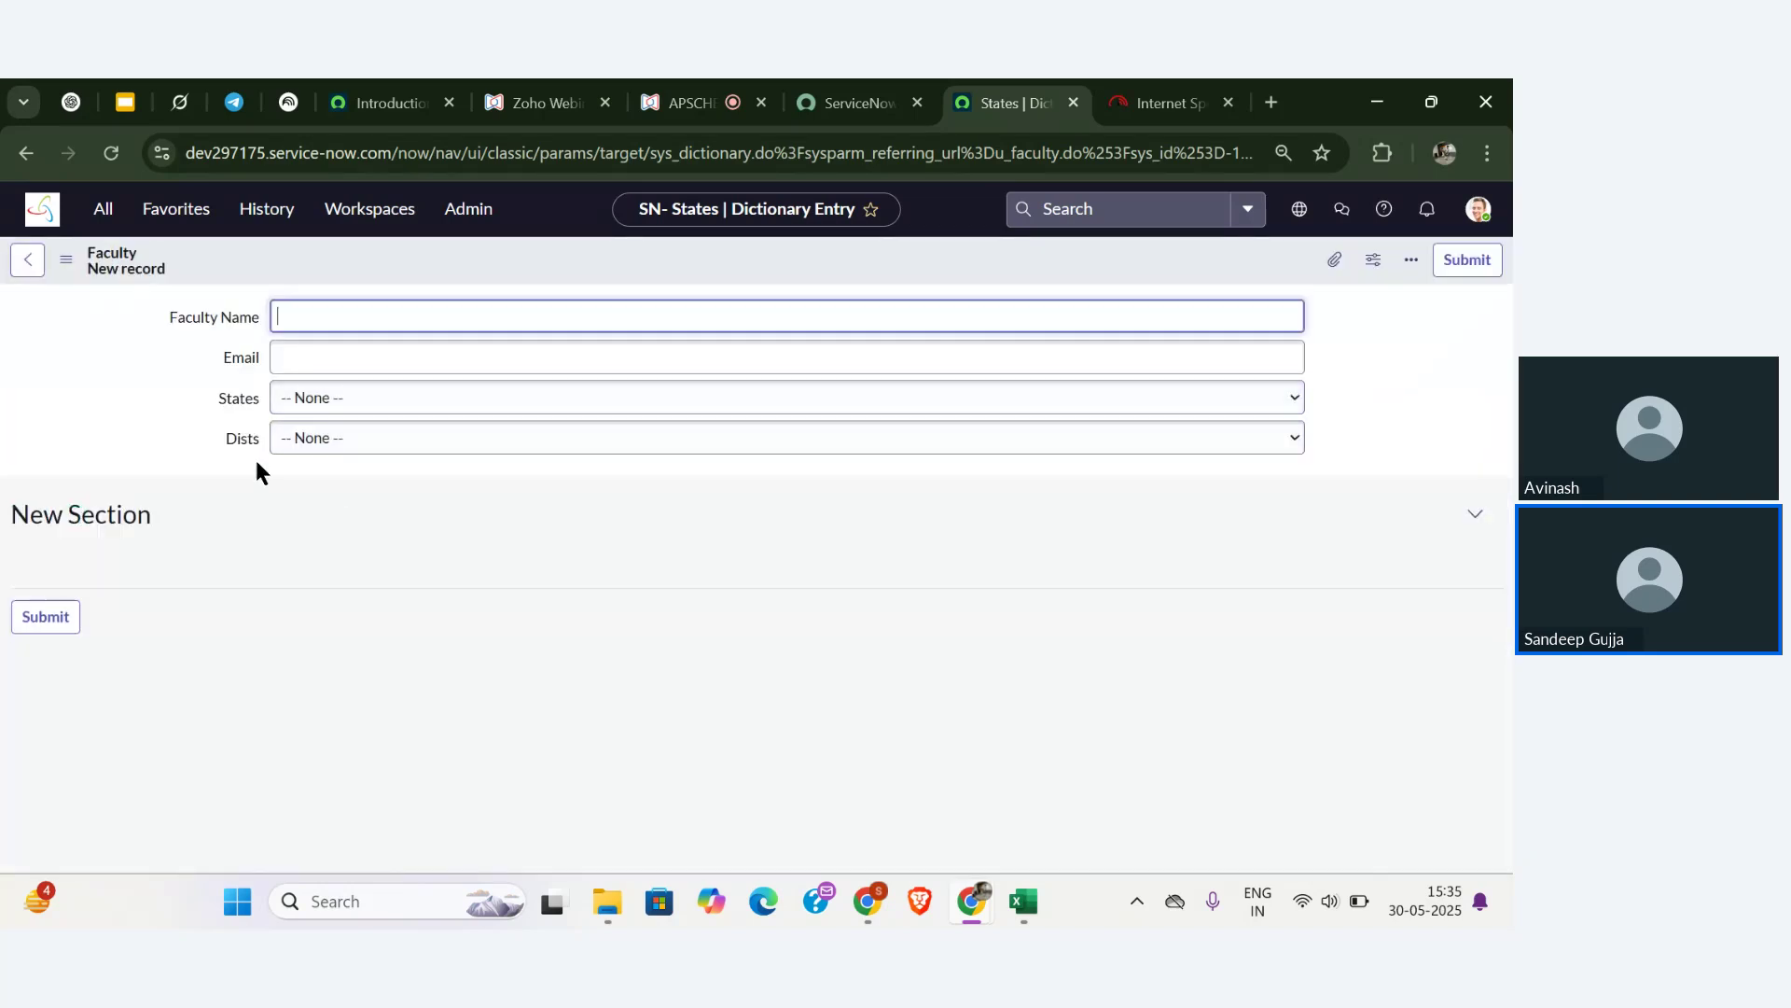
# - Reopen the Dists dictionary entry and scroll to its seven choices with empty Dependent values
pyautogui.rightClick(239, 442)
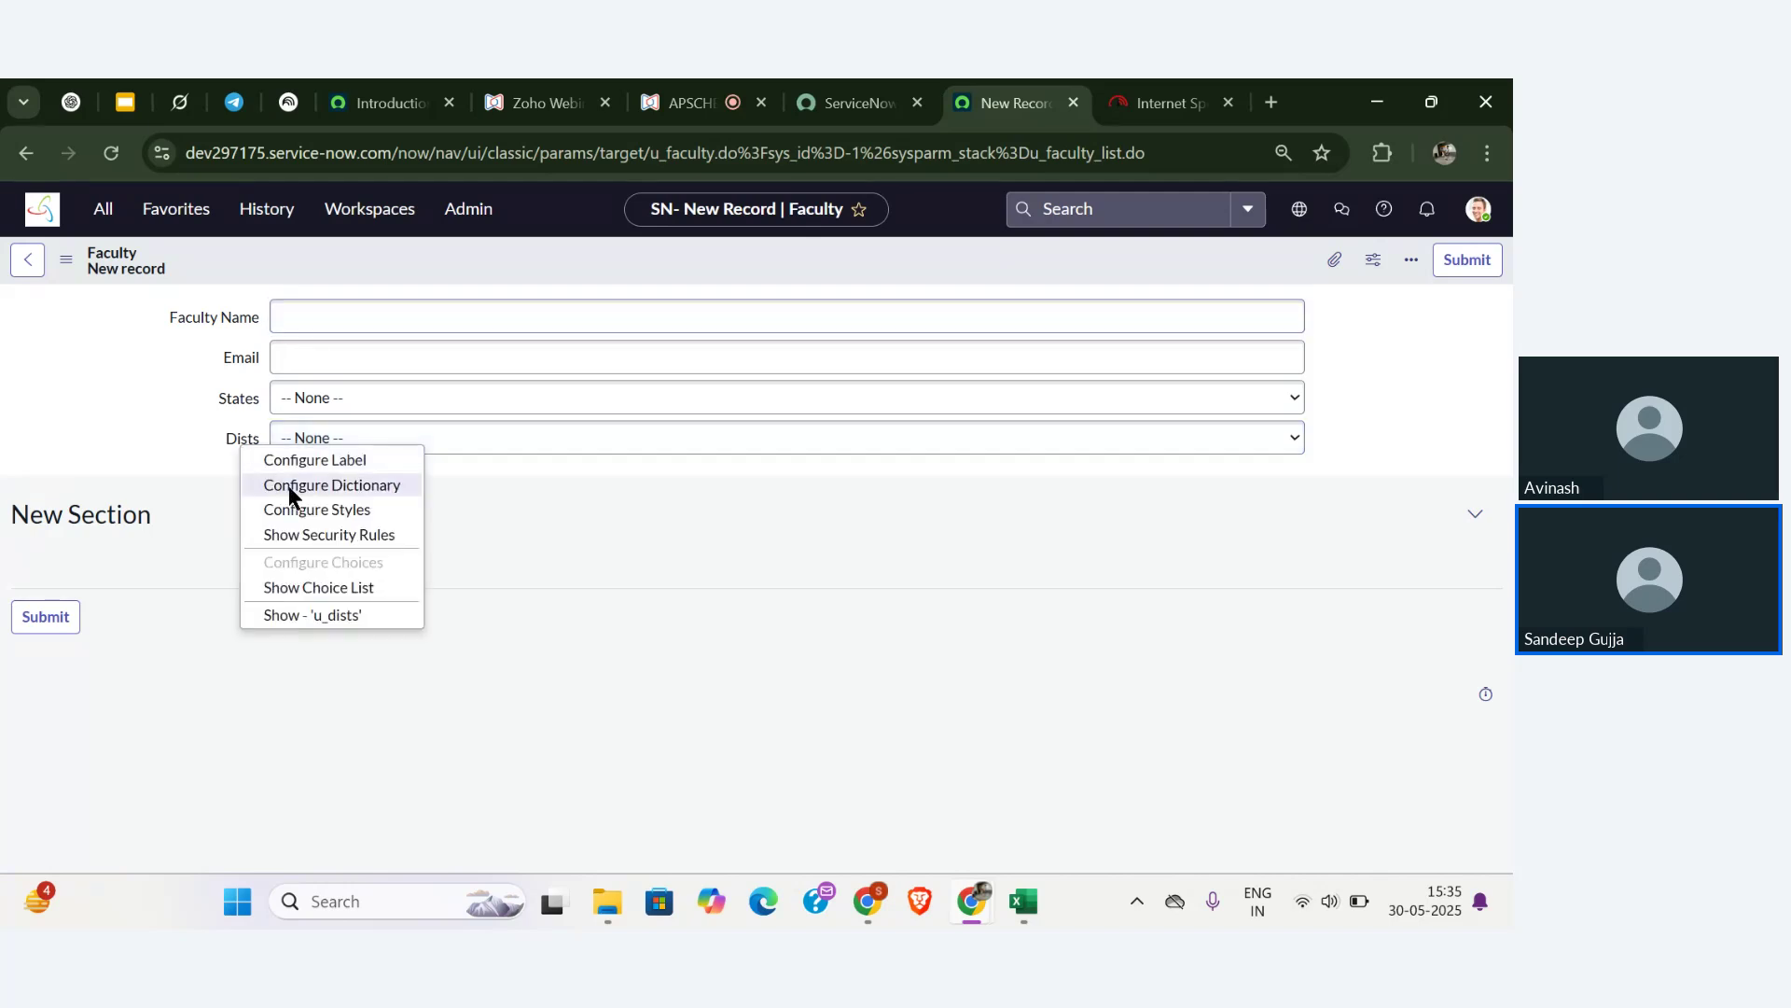
pyautogui.click(288, 486)
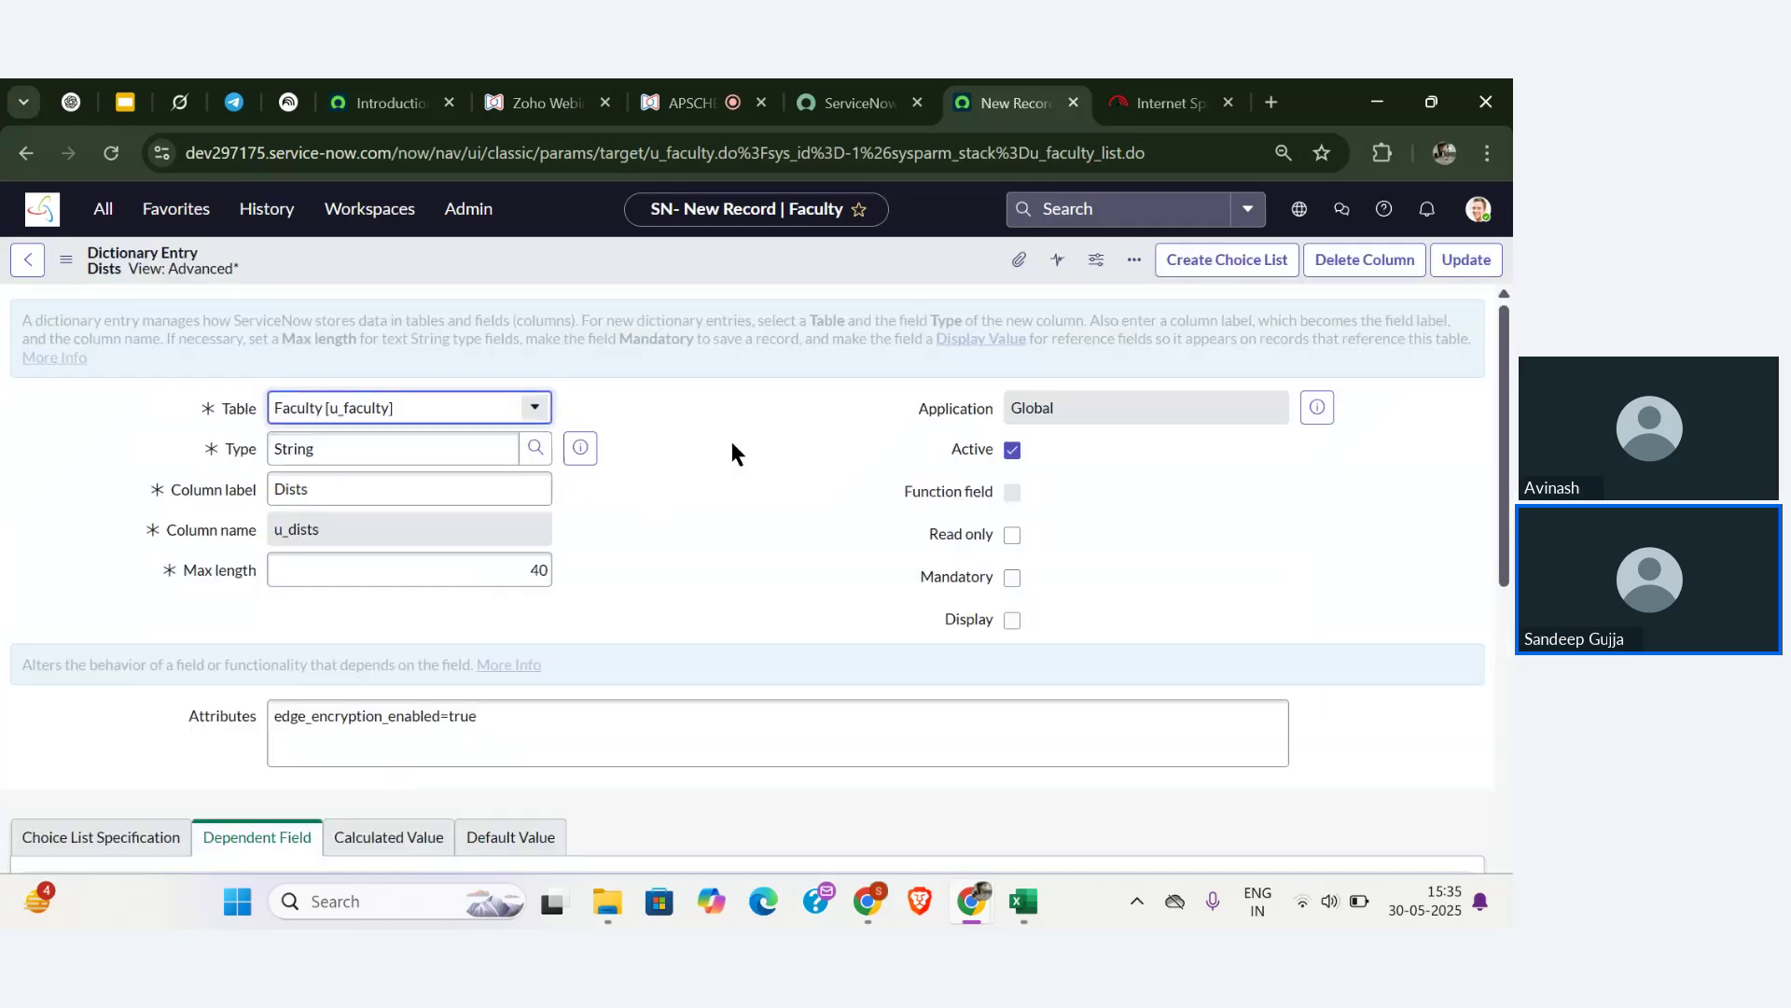
pyautogui.scroll(-10, 731, 441)
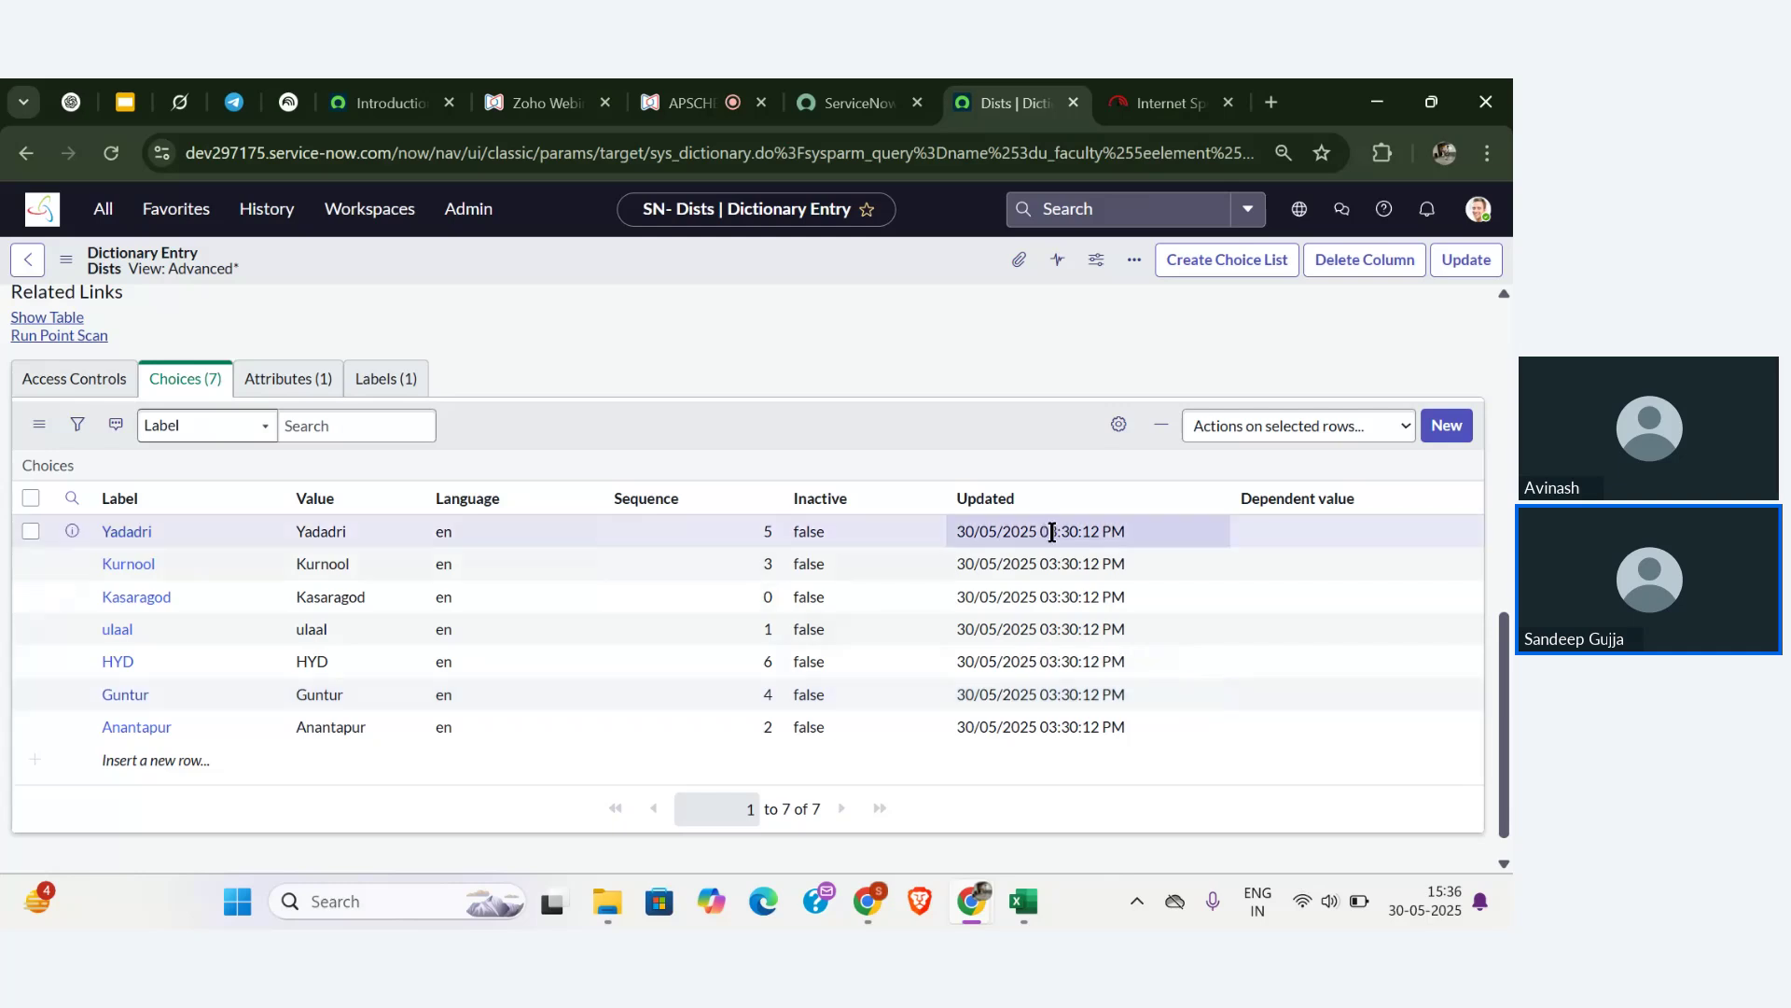
# - Set Yadadri's dependent value to Telangana and Kurnool's to Andhra Pradesh
pyautogui.doubleClick(1364, 530)
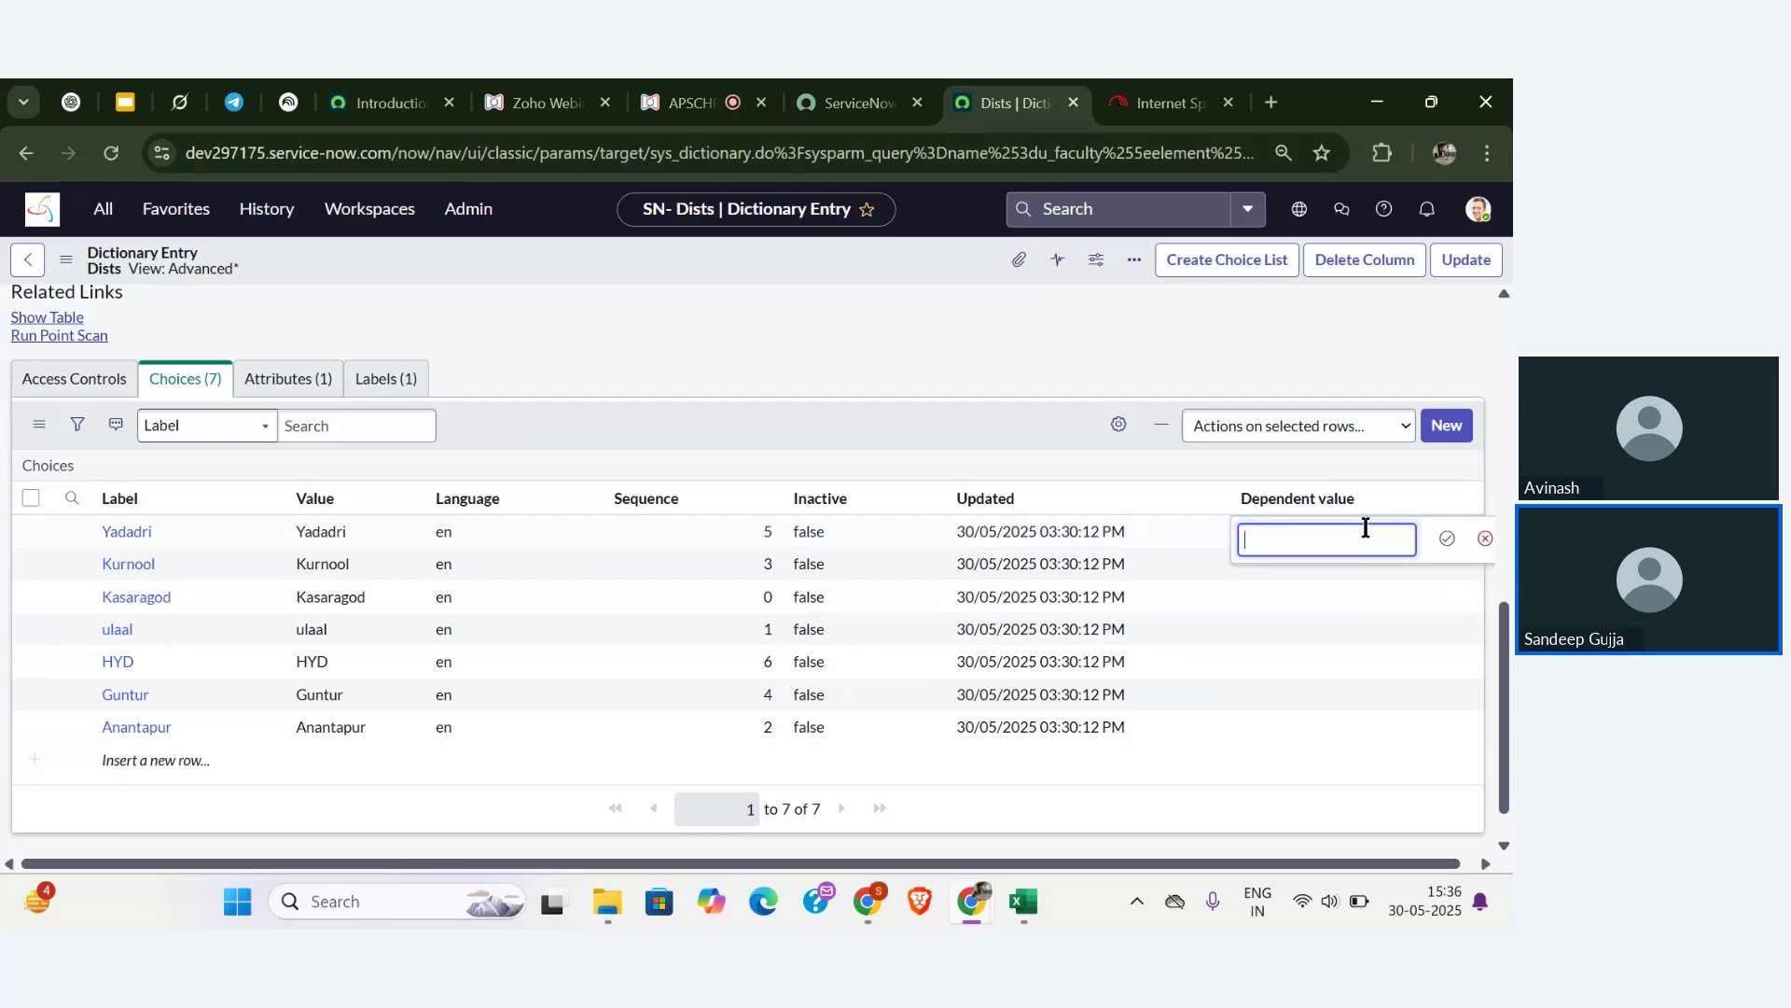
pyautogui.press('super+v')
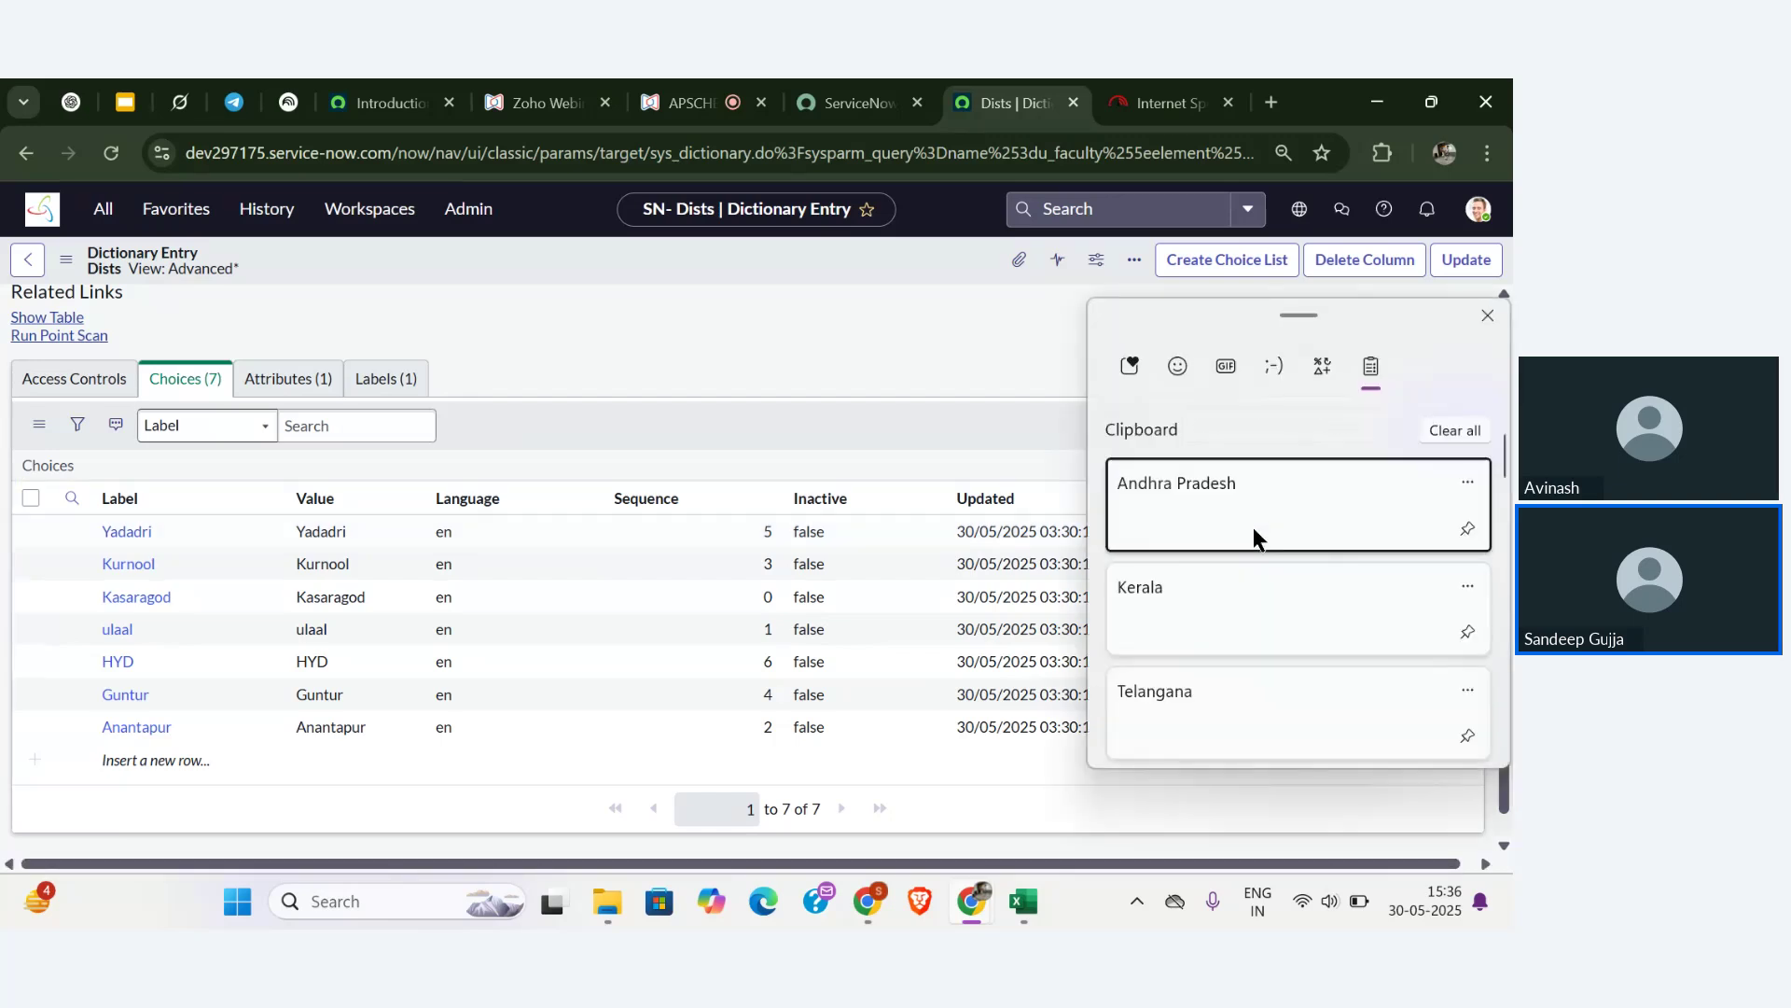
pyautogui.click(1181, 708)
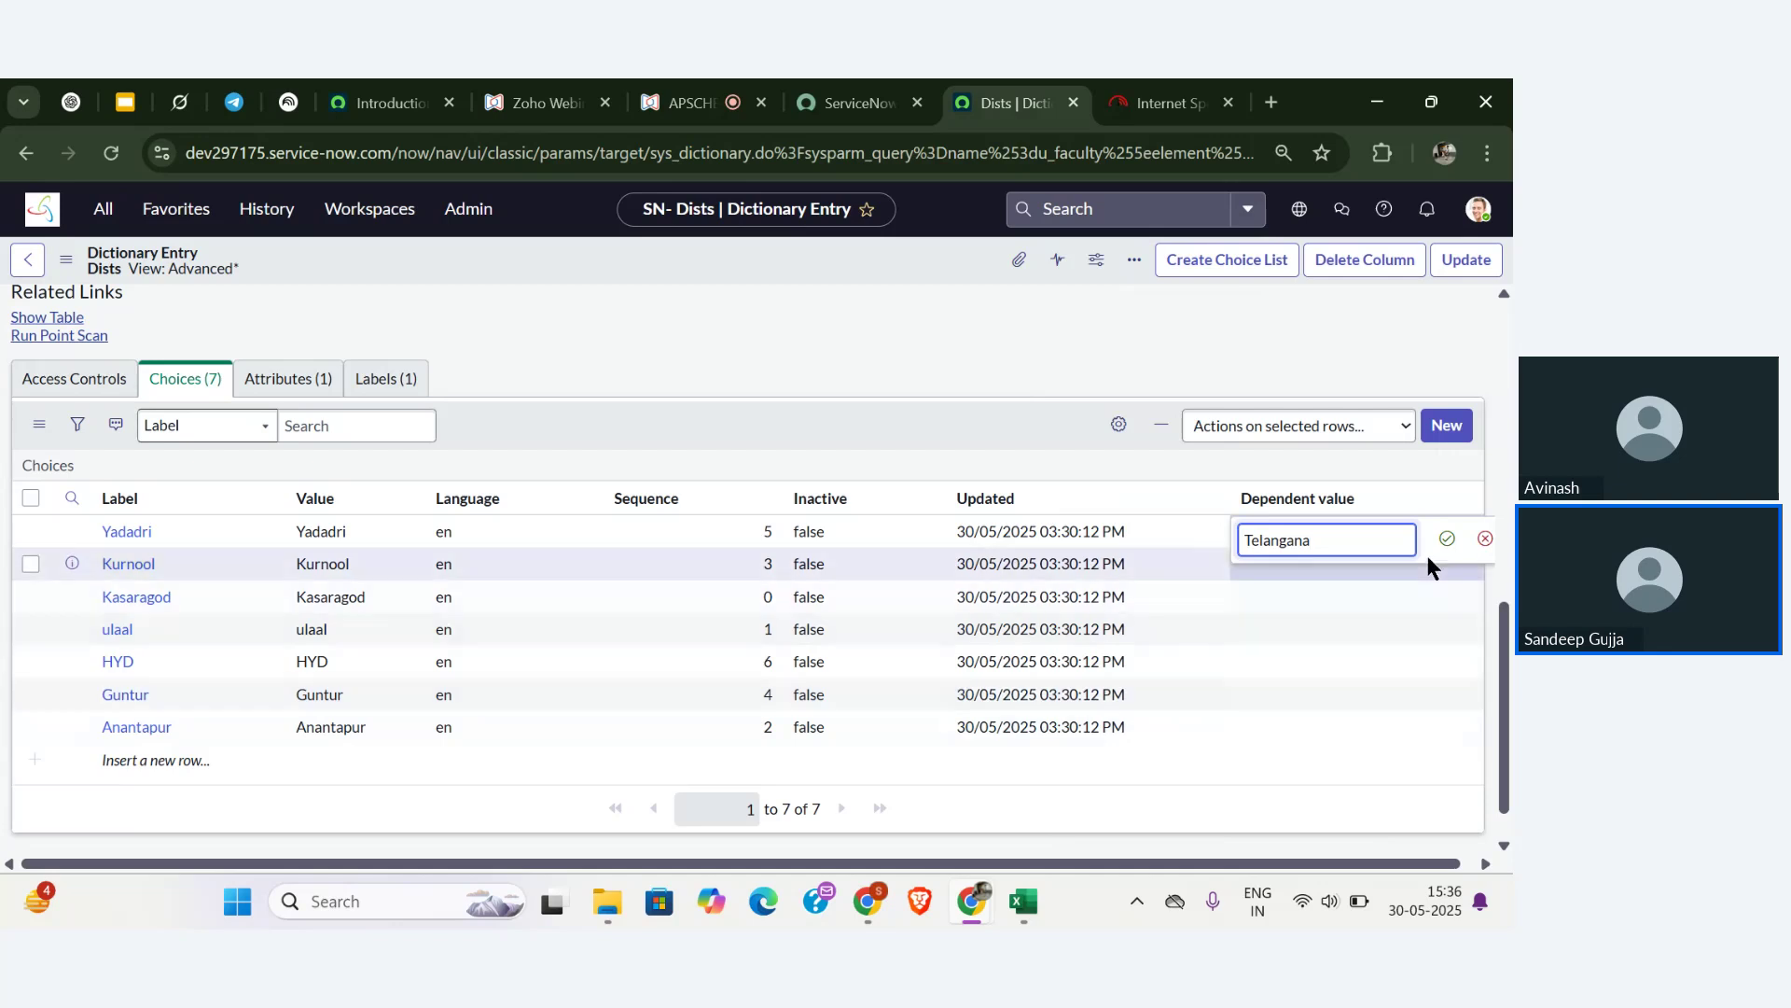
pyautogui.click(1447, 532)
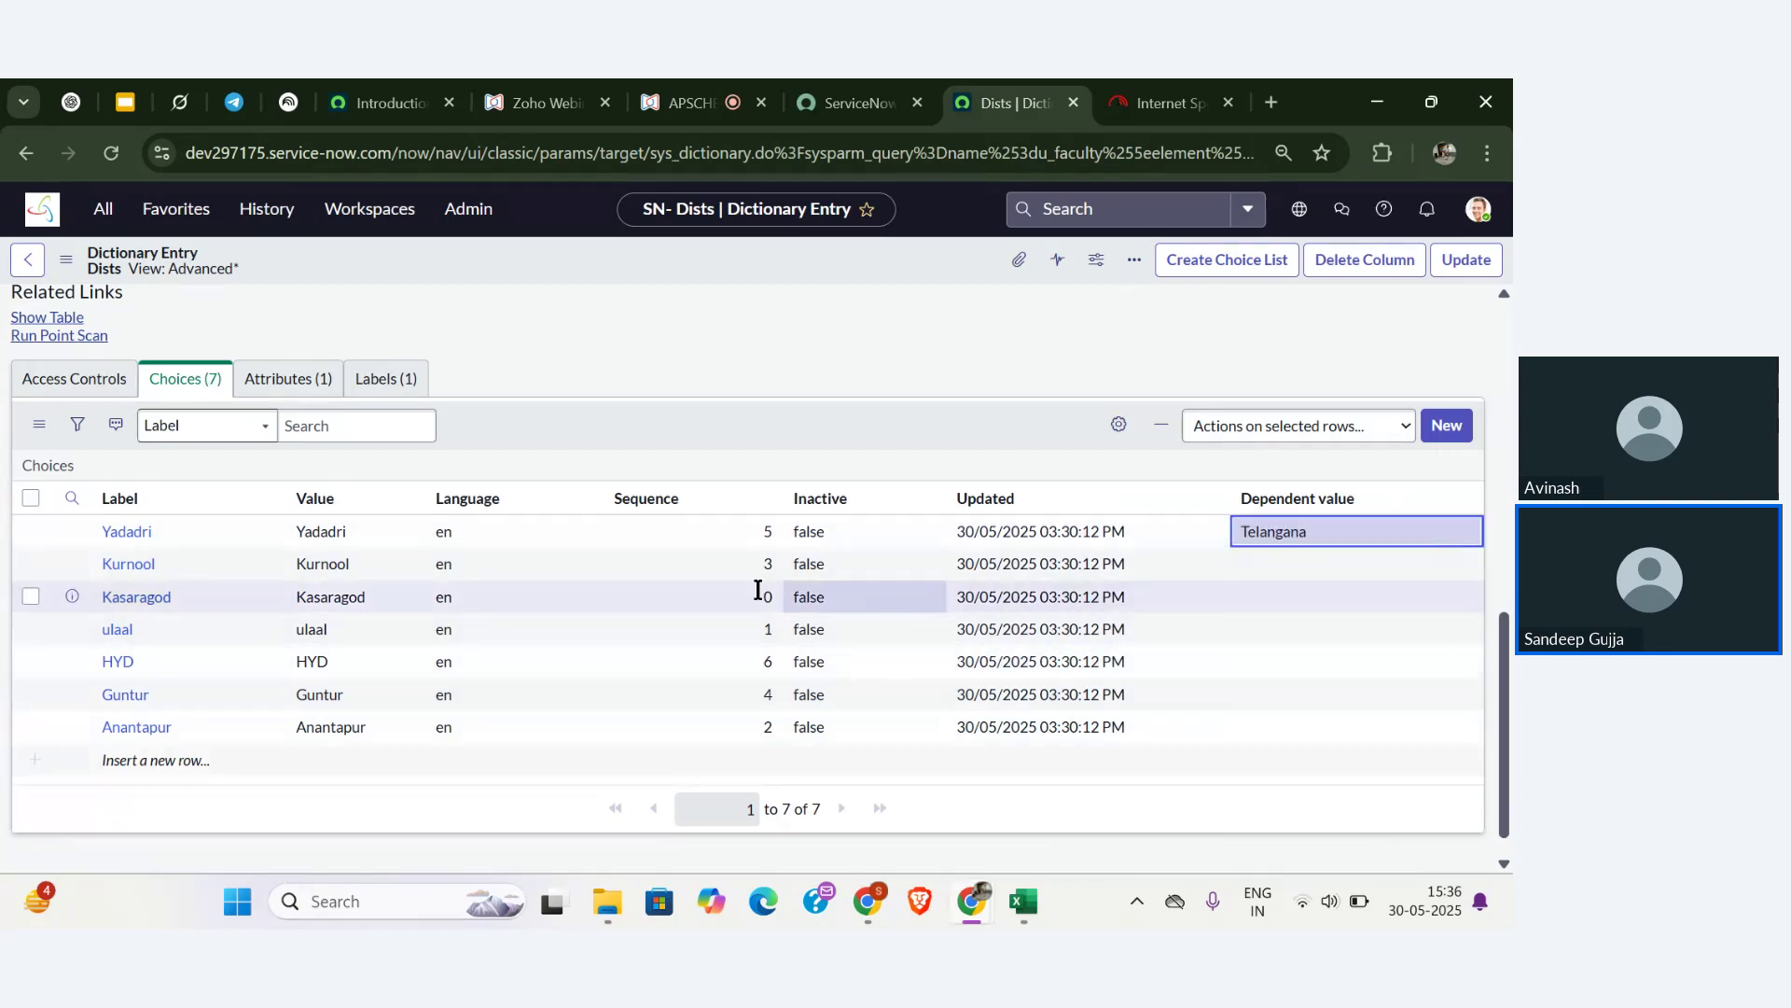
pyautogui.click(1252, 558)
pyautogui.click(1252, 558)
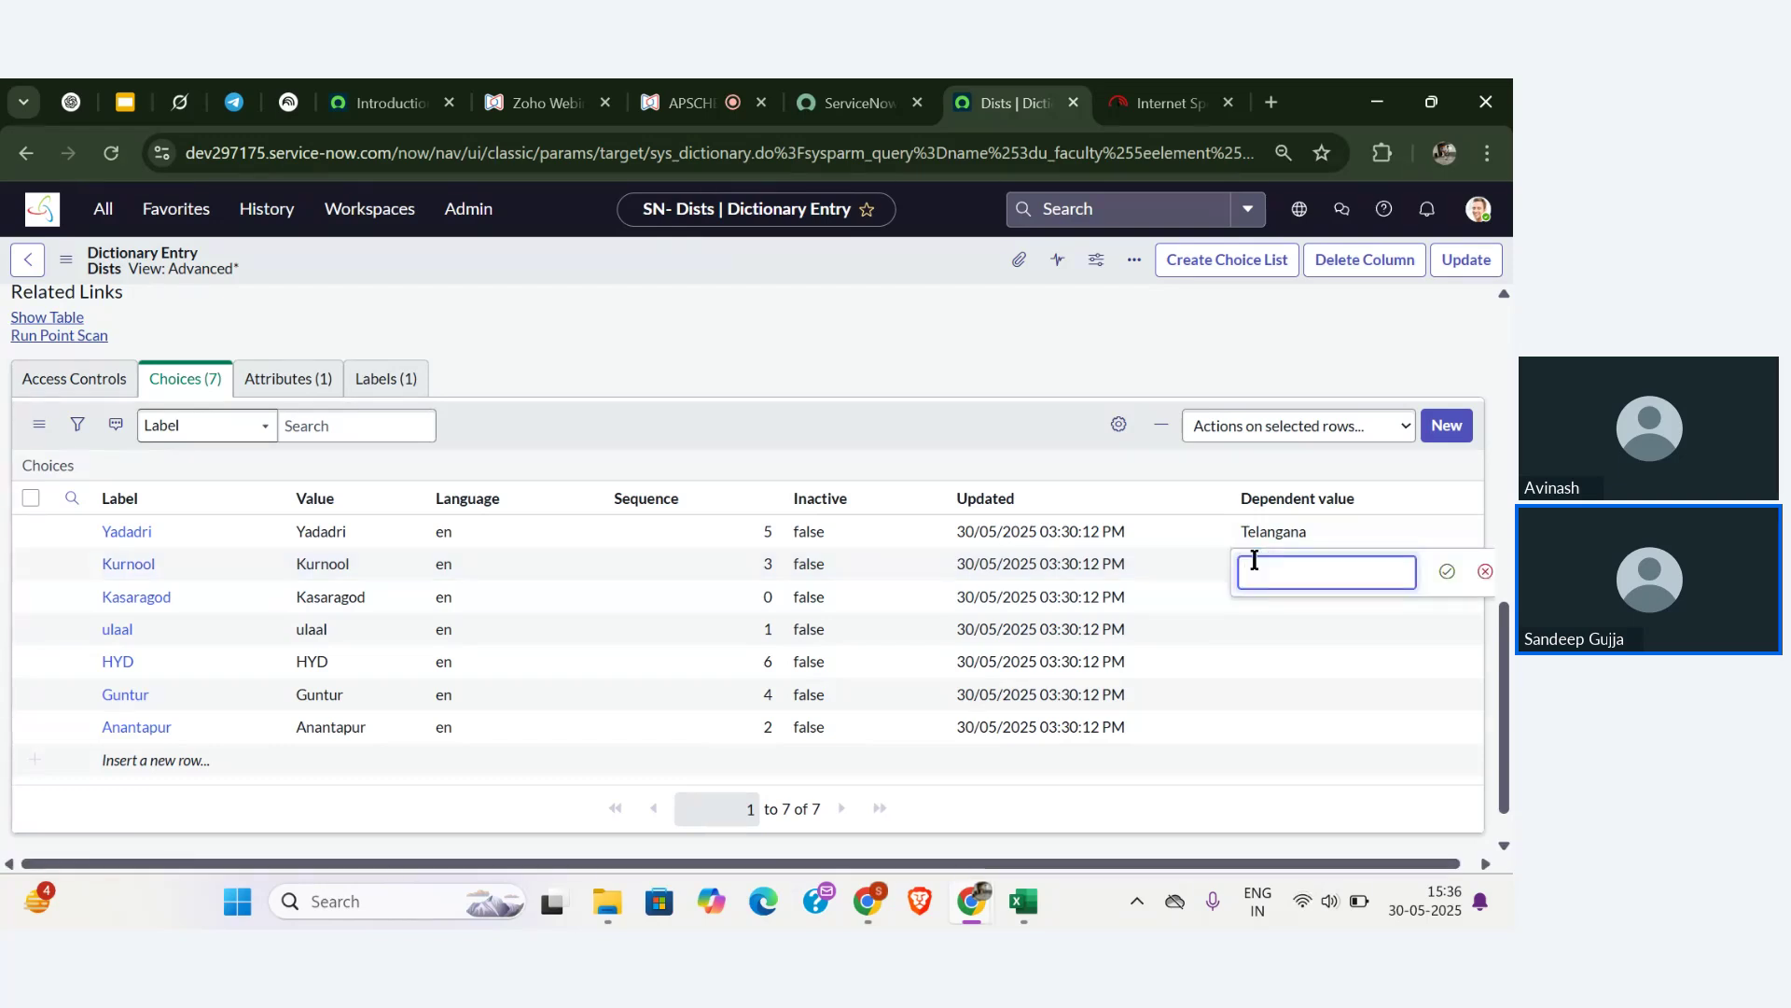
pyautogui.press('super+v')
pyautogui.click(1196, 287)
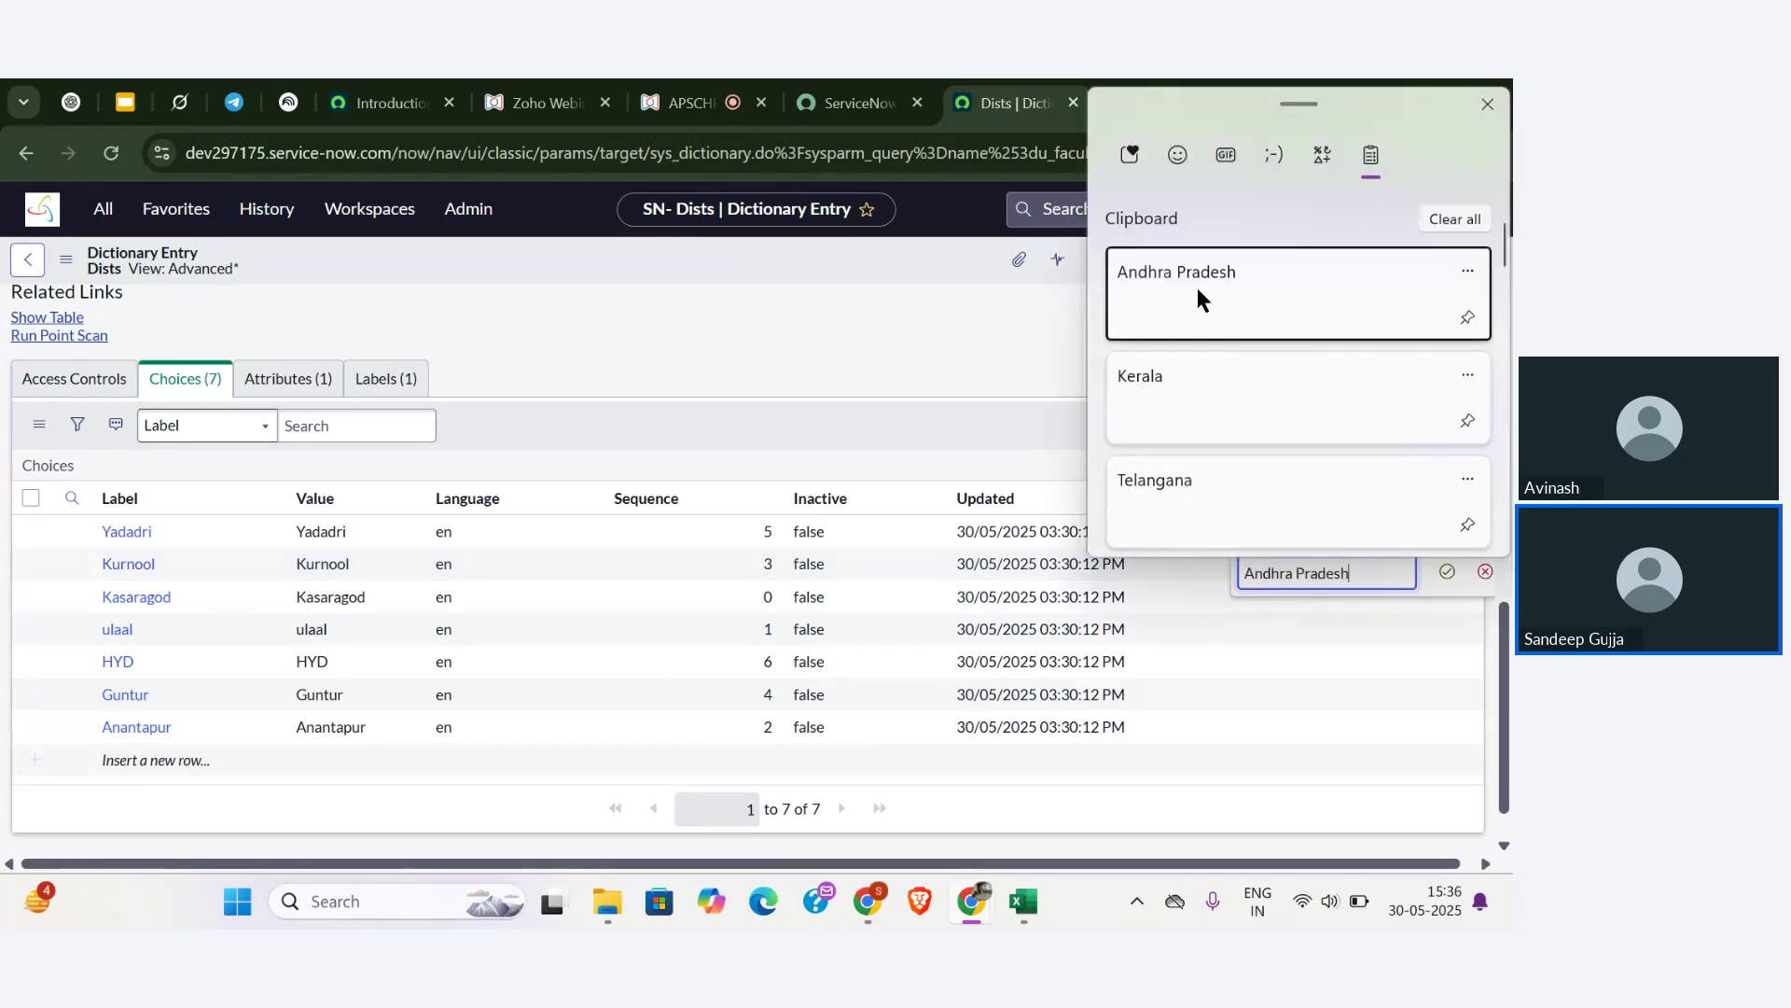
pyautogui.click(1446, 575)
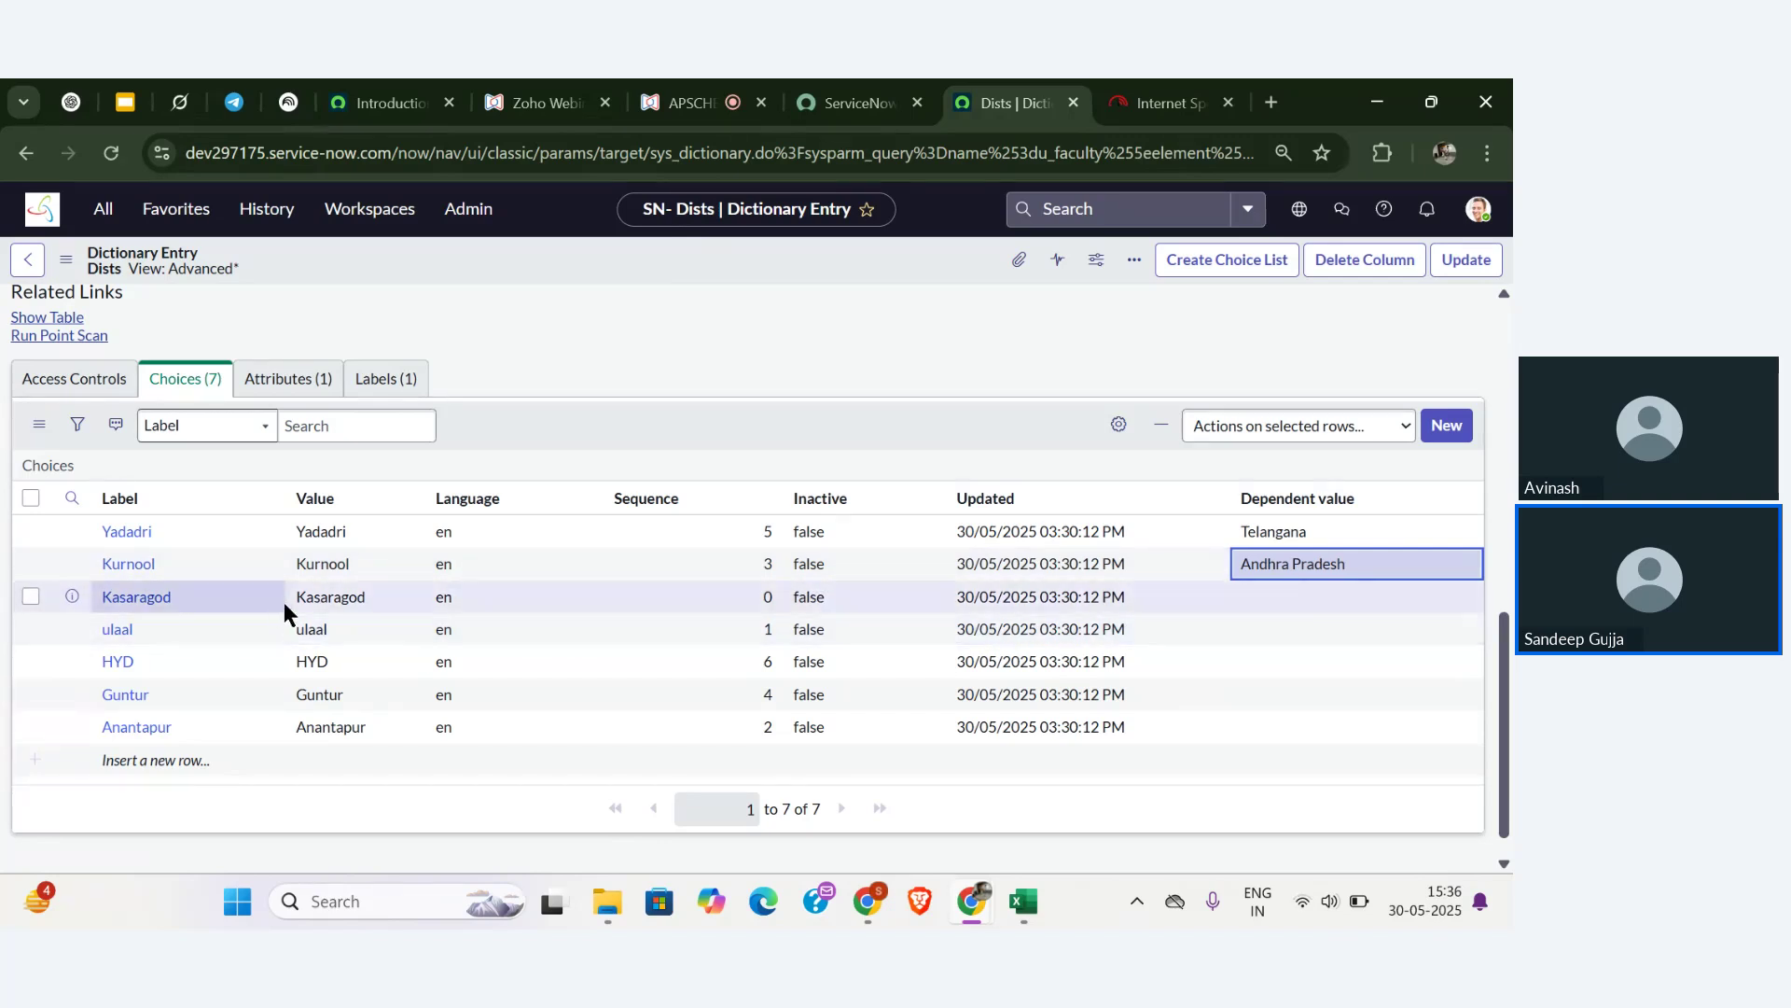
# - Give Kasaragod and ulaal the dependent value Kerala
pyautogui.doubleClick(1296, 588)
pyautogui.click(1270, 602)
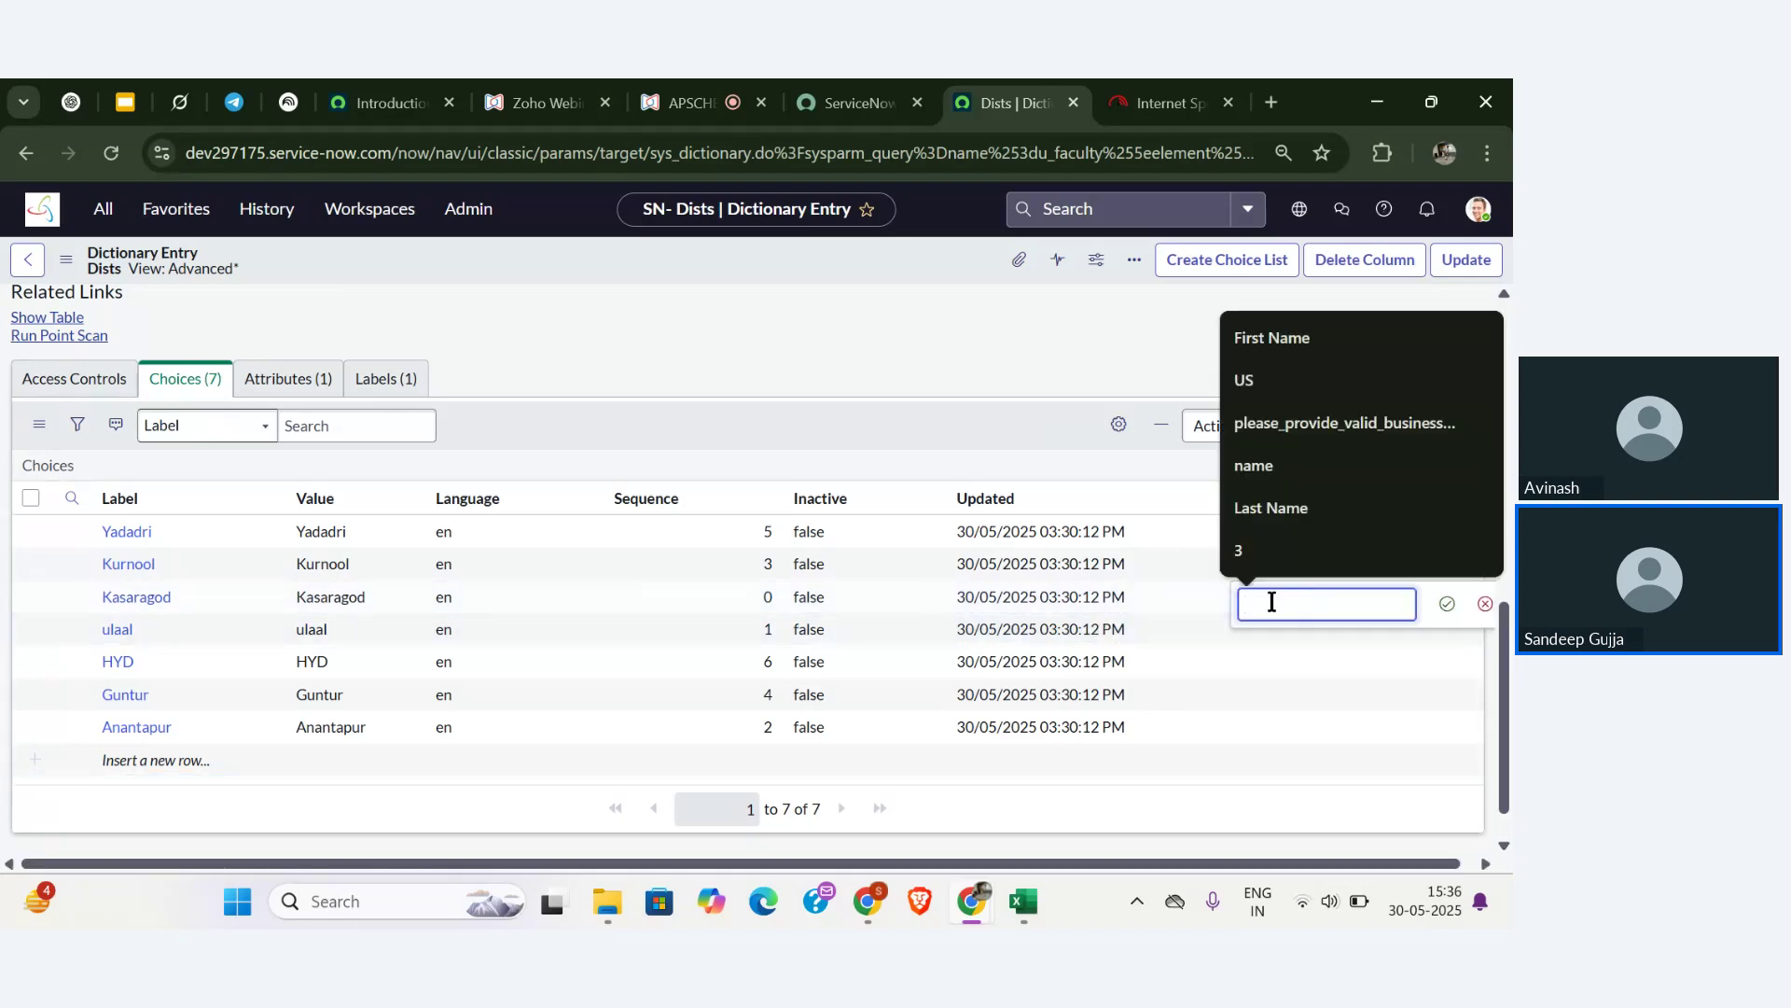
pyautogui.press('super+v')
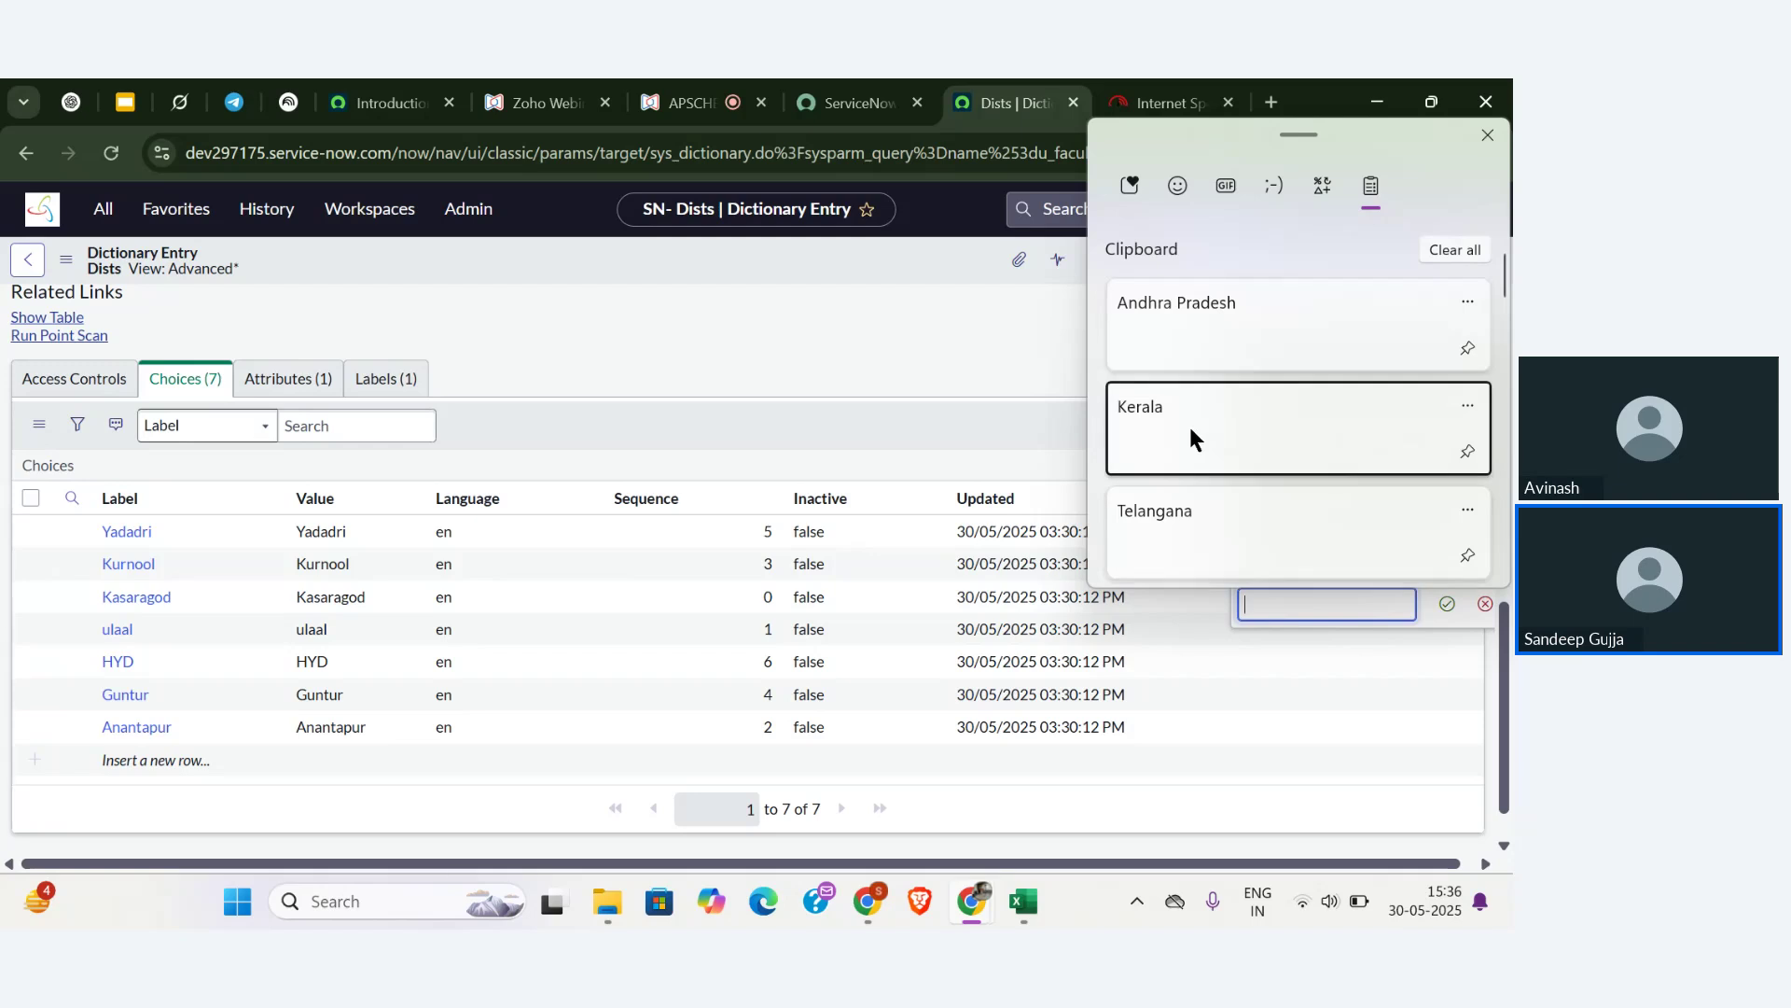
pyautogui.click(1190, 429)
pyautogui.click(1447, 604)
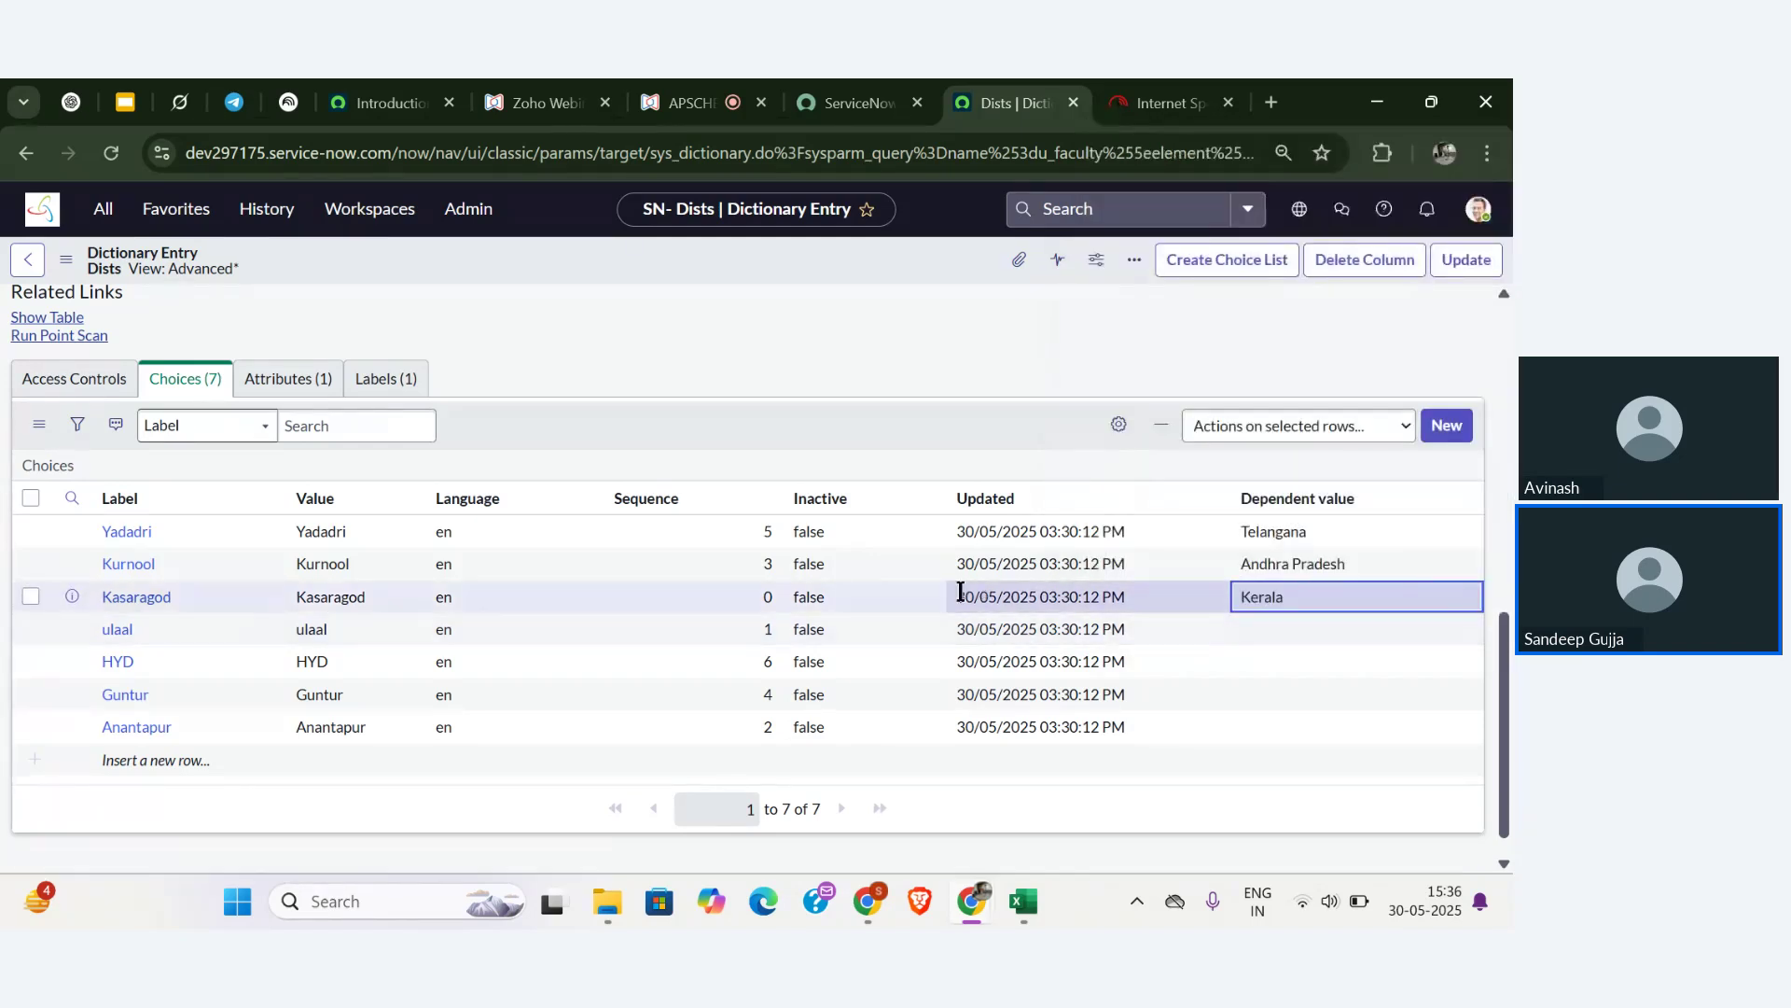
pyautogui.doubleClick(1288, 630)
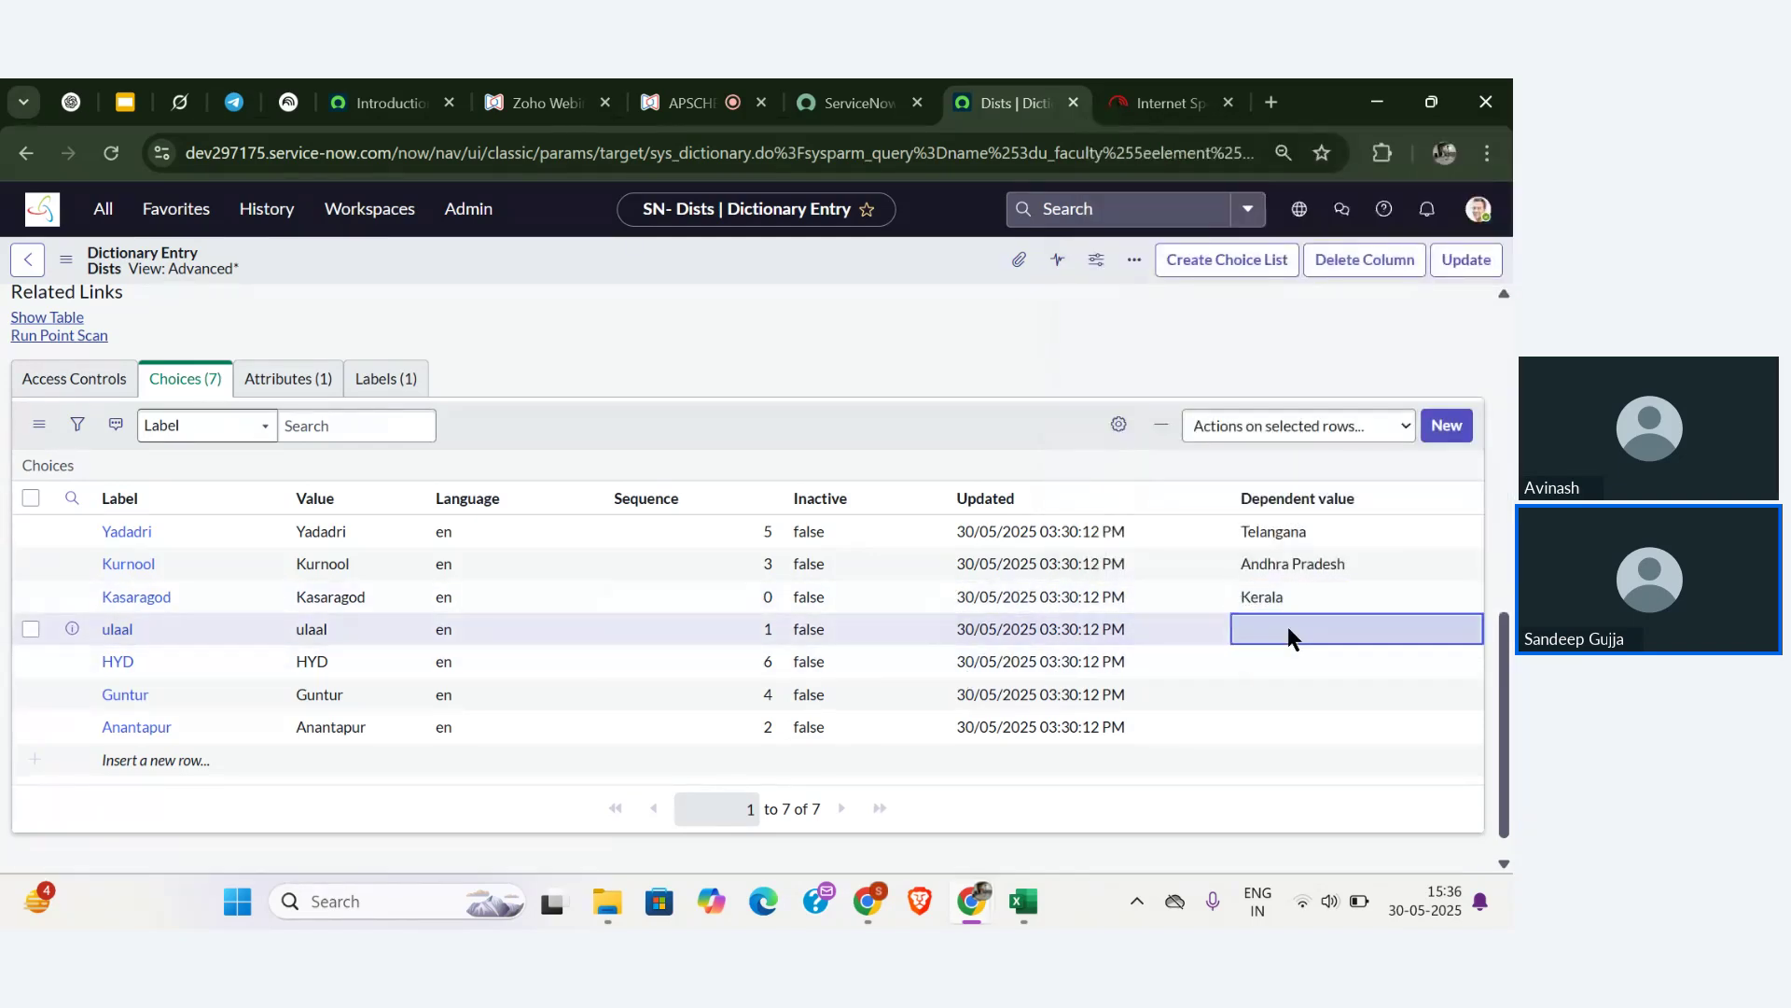
pyautogui.write('Kerala')
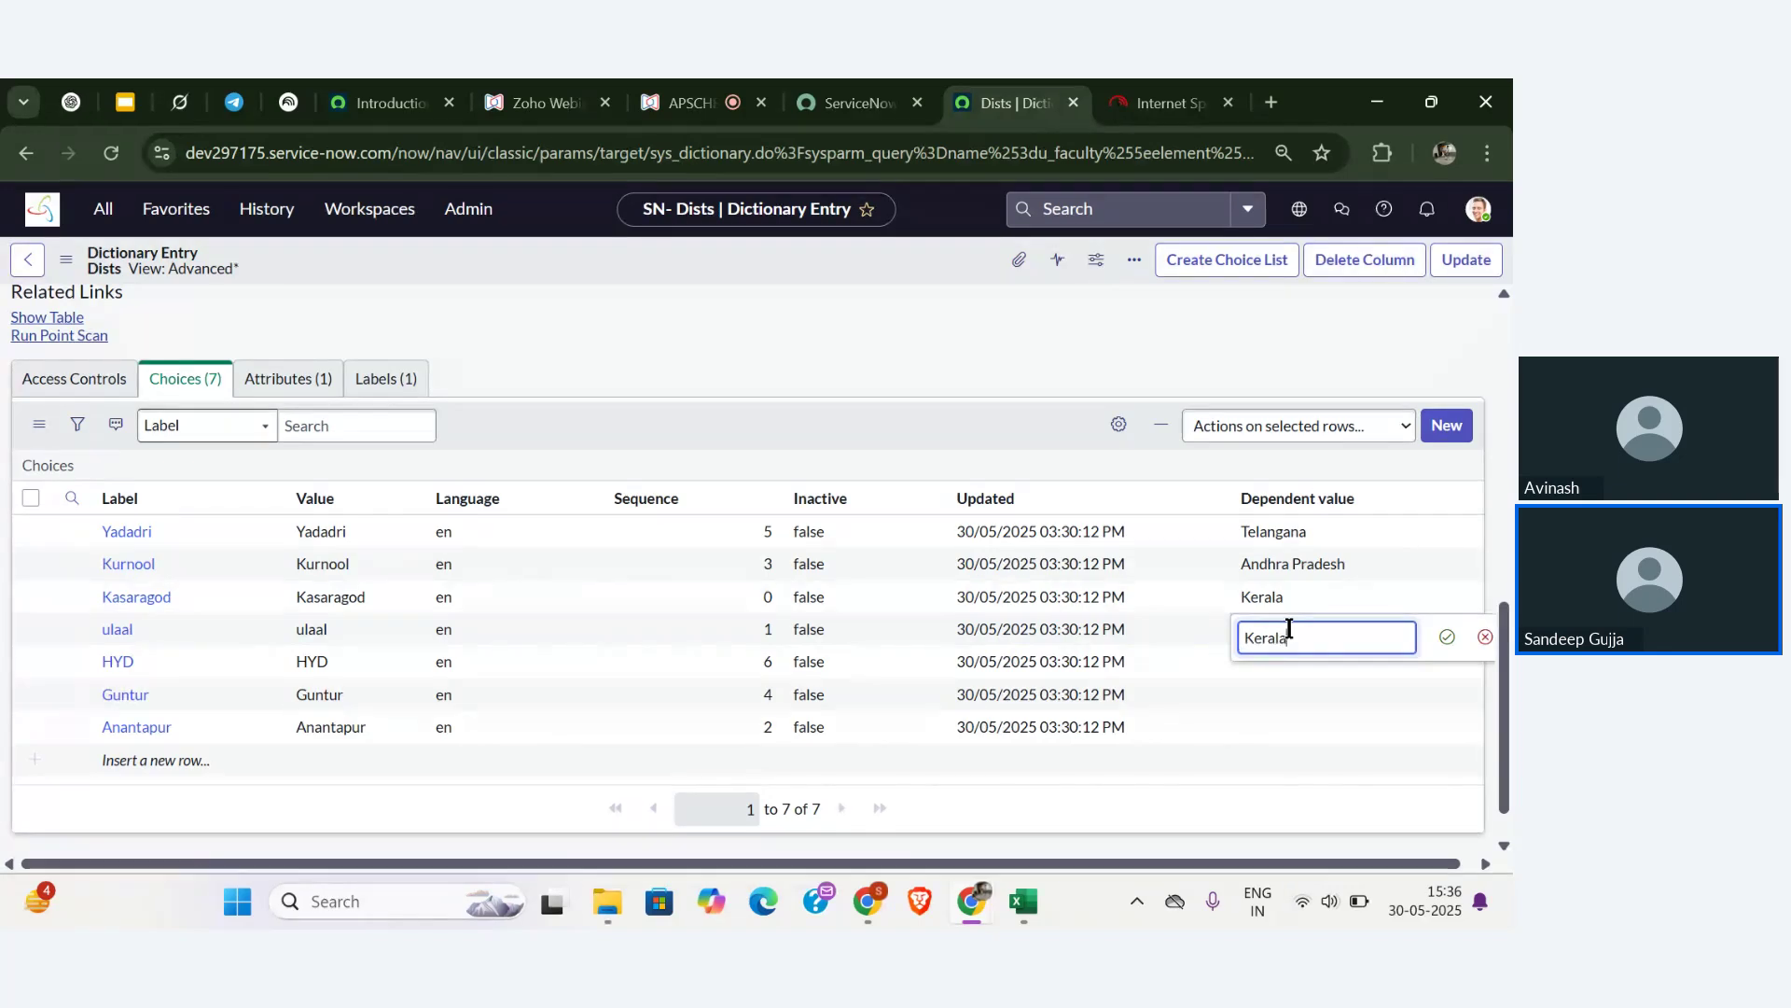
pyautogui.click(1447, 638)
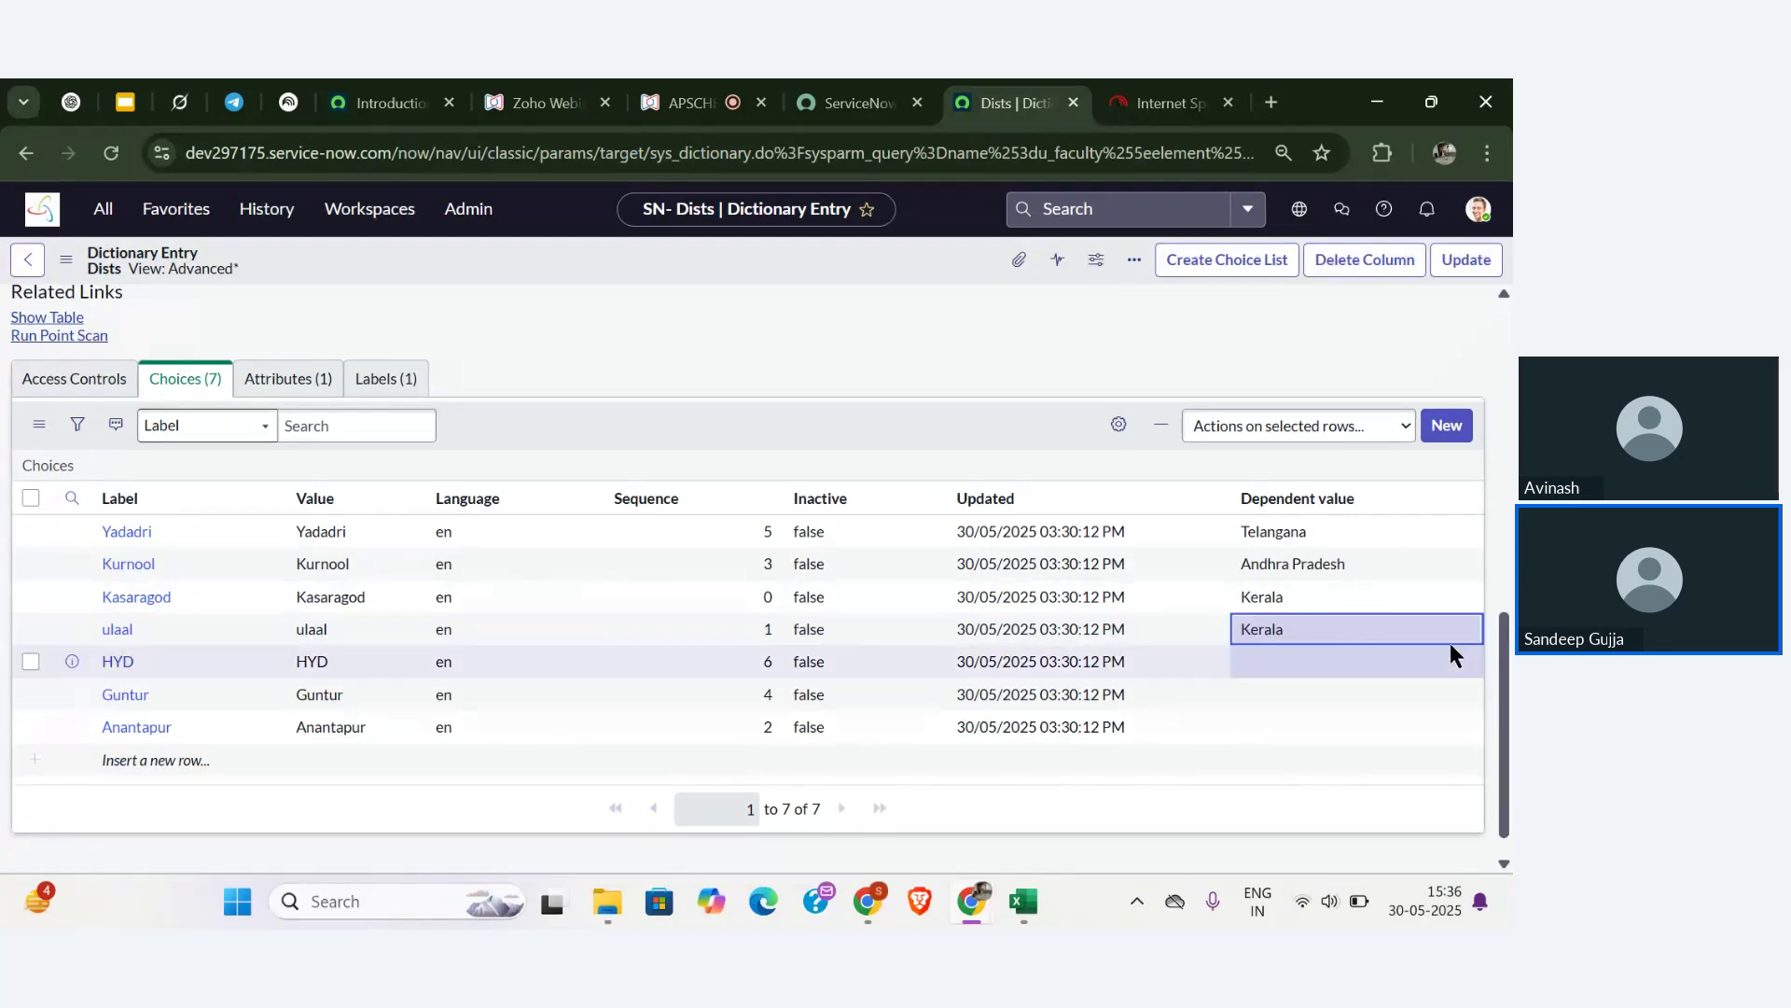
# - Set HYD's dependent value to Telangana, and Guntur's and Anantapur's to Andhra Pradesh
pyautogui.doubleClick(1268, 664)
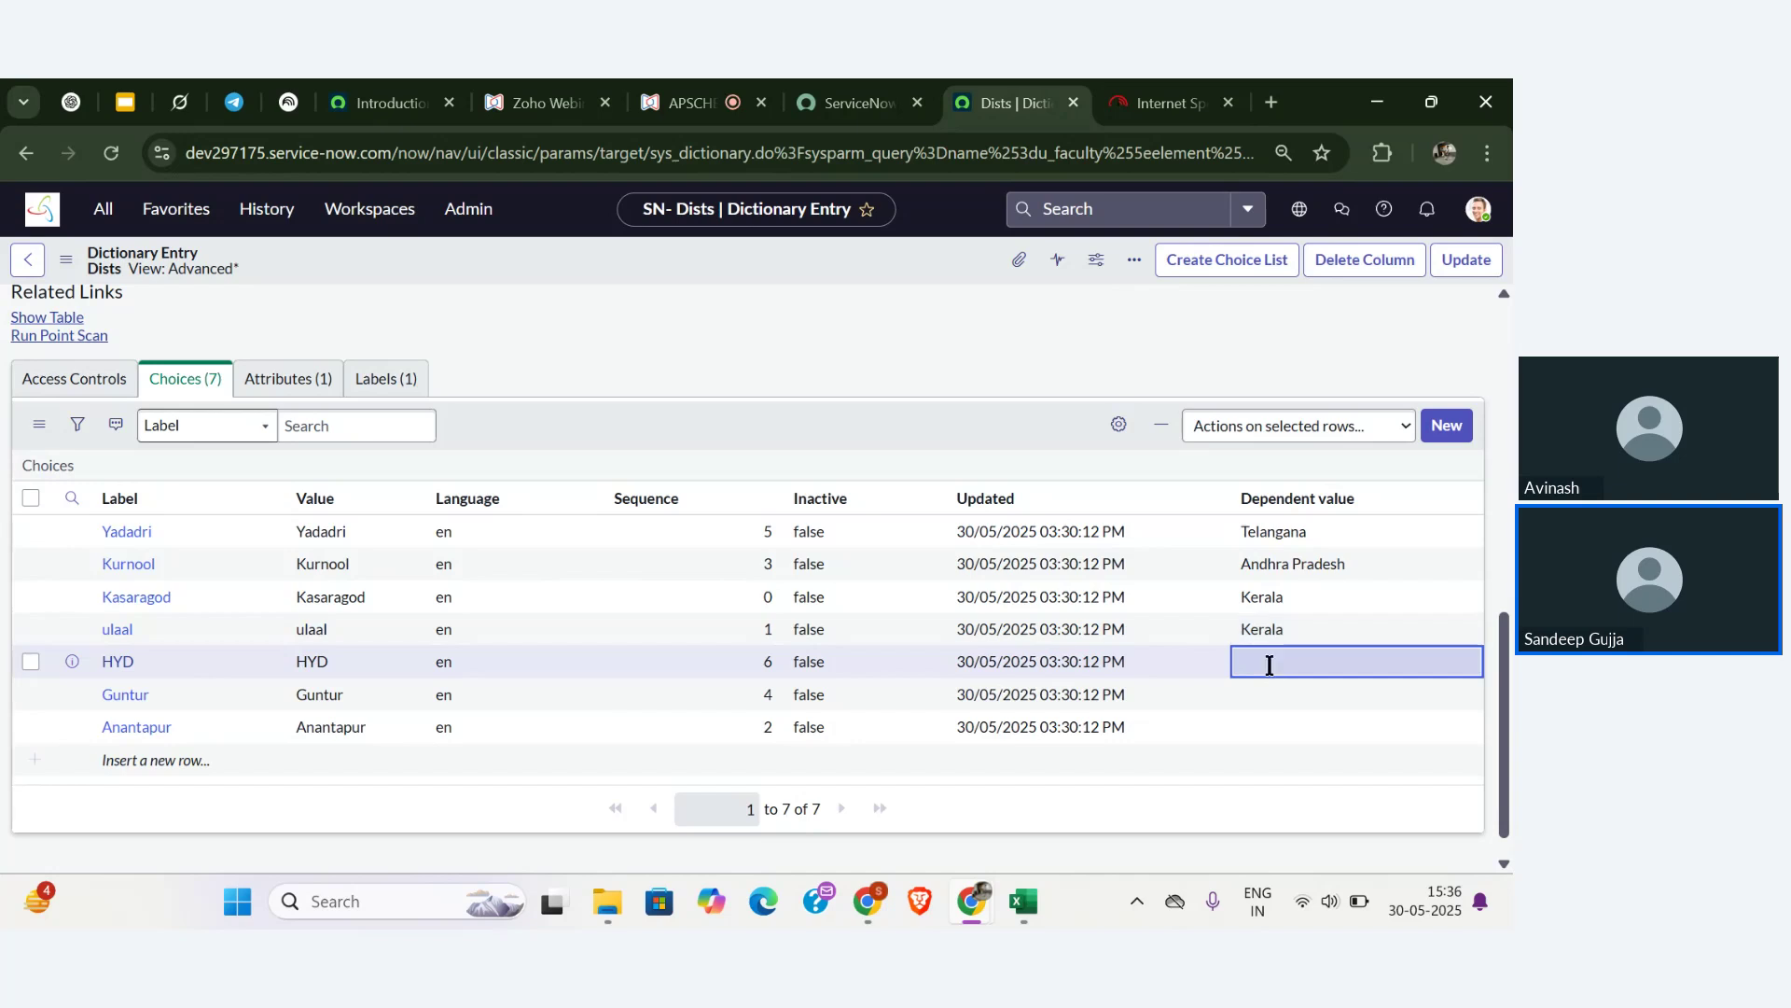
pyautogui.write('te')
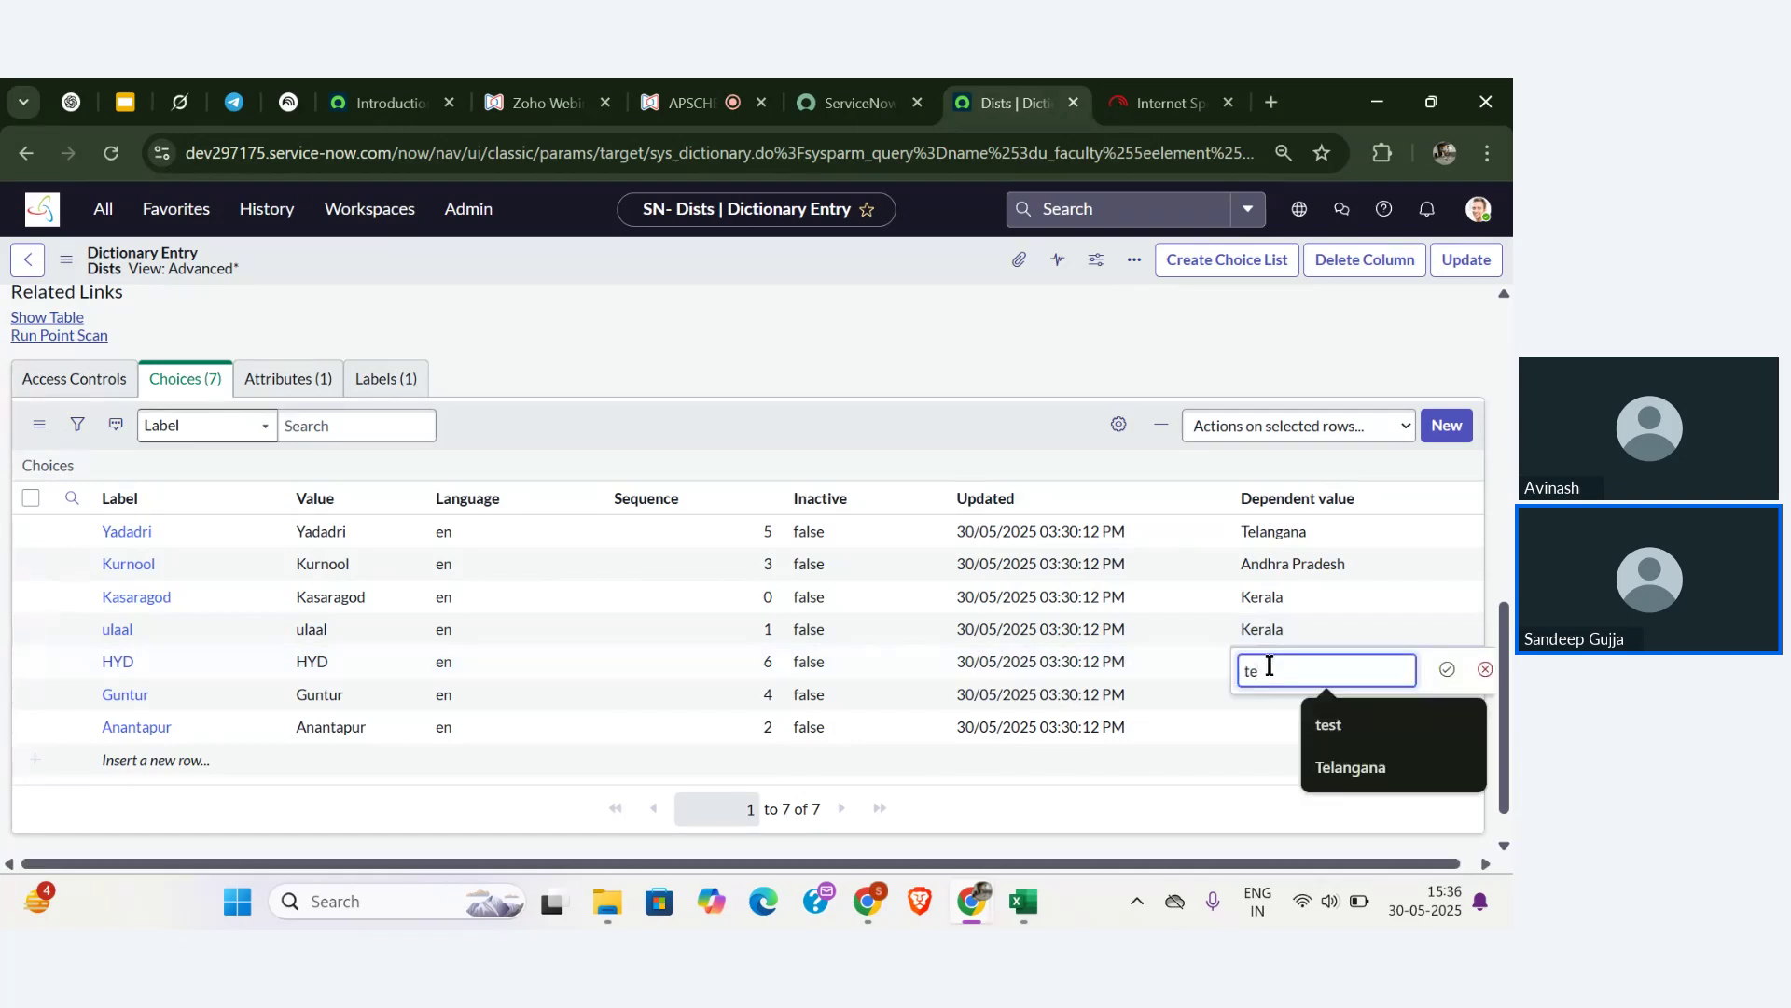
pyautogui.click(1358, 776)
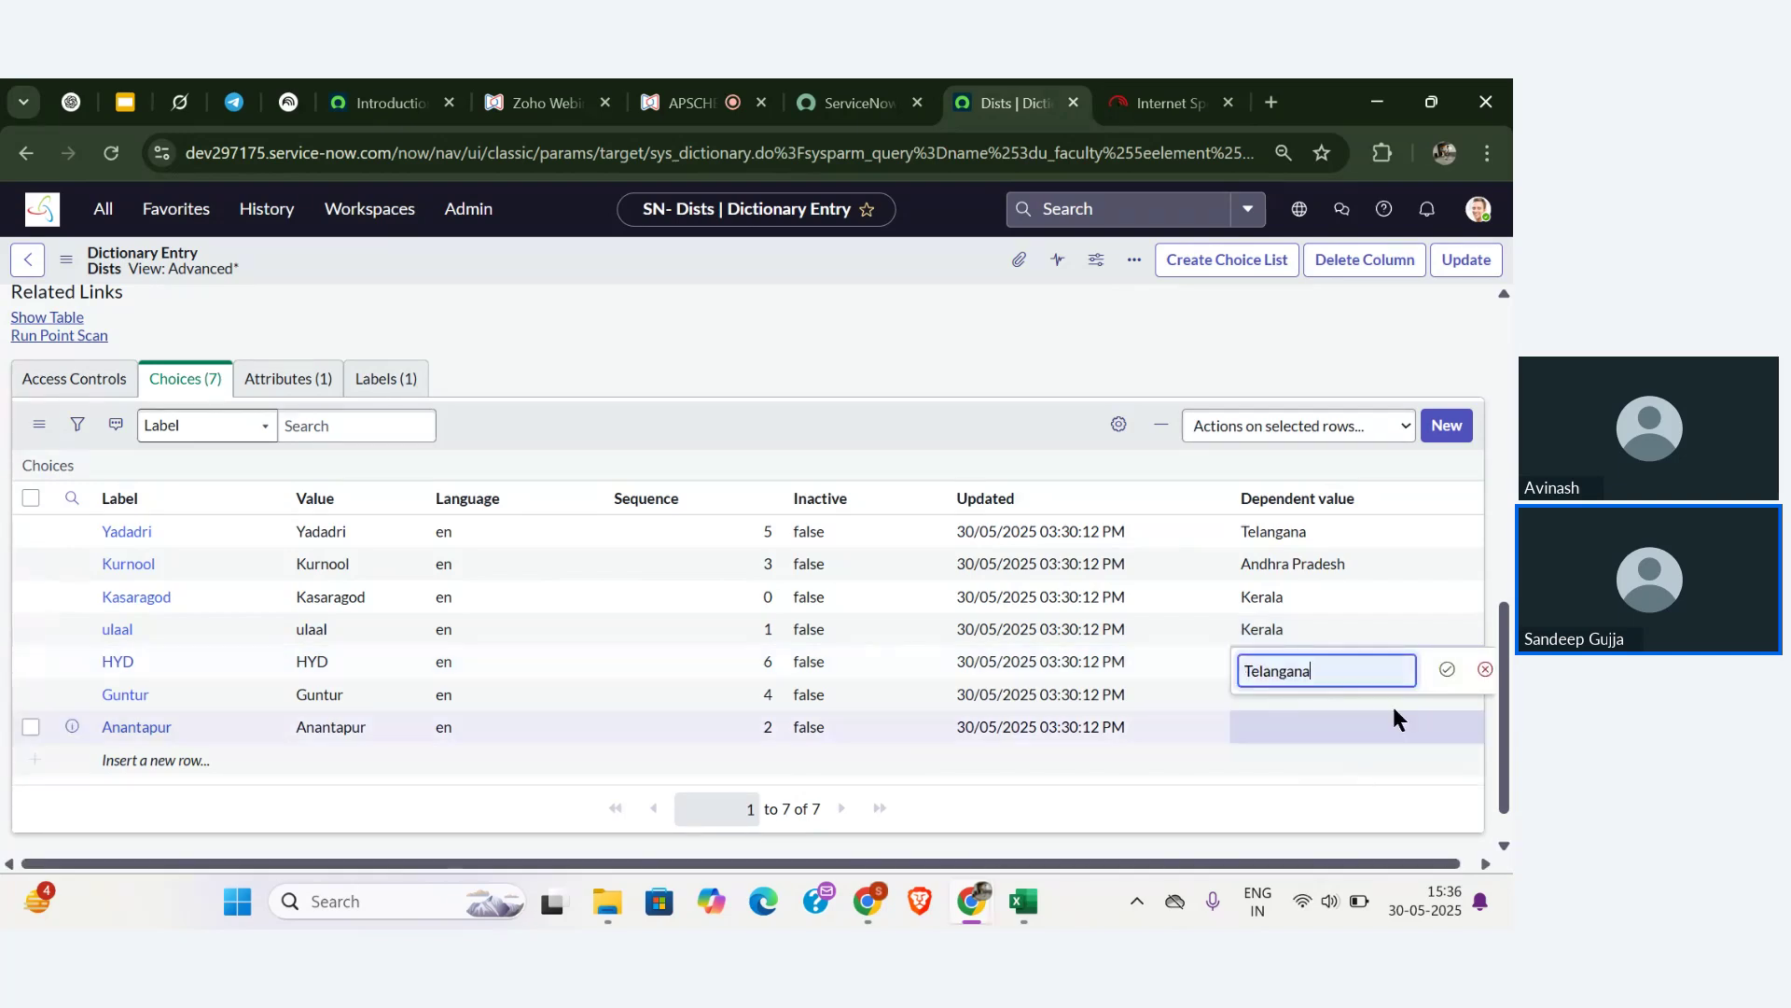
pyautogui.click(1443, 671)
pyautogui.click(1263, 695)
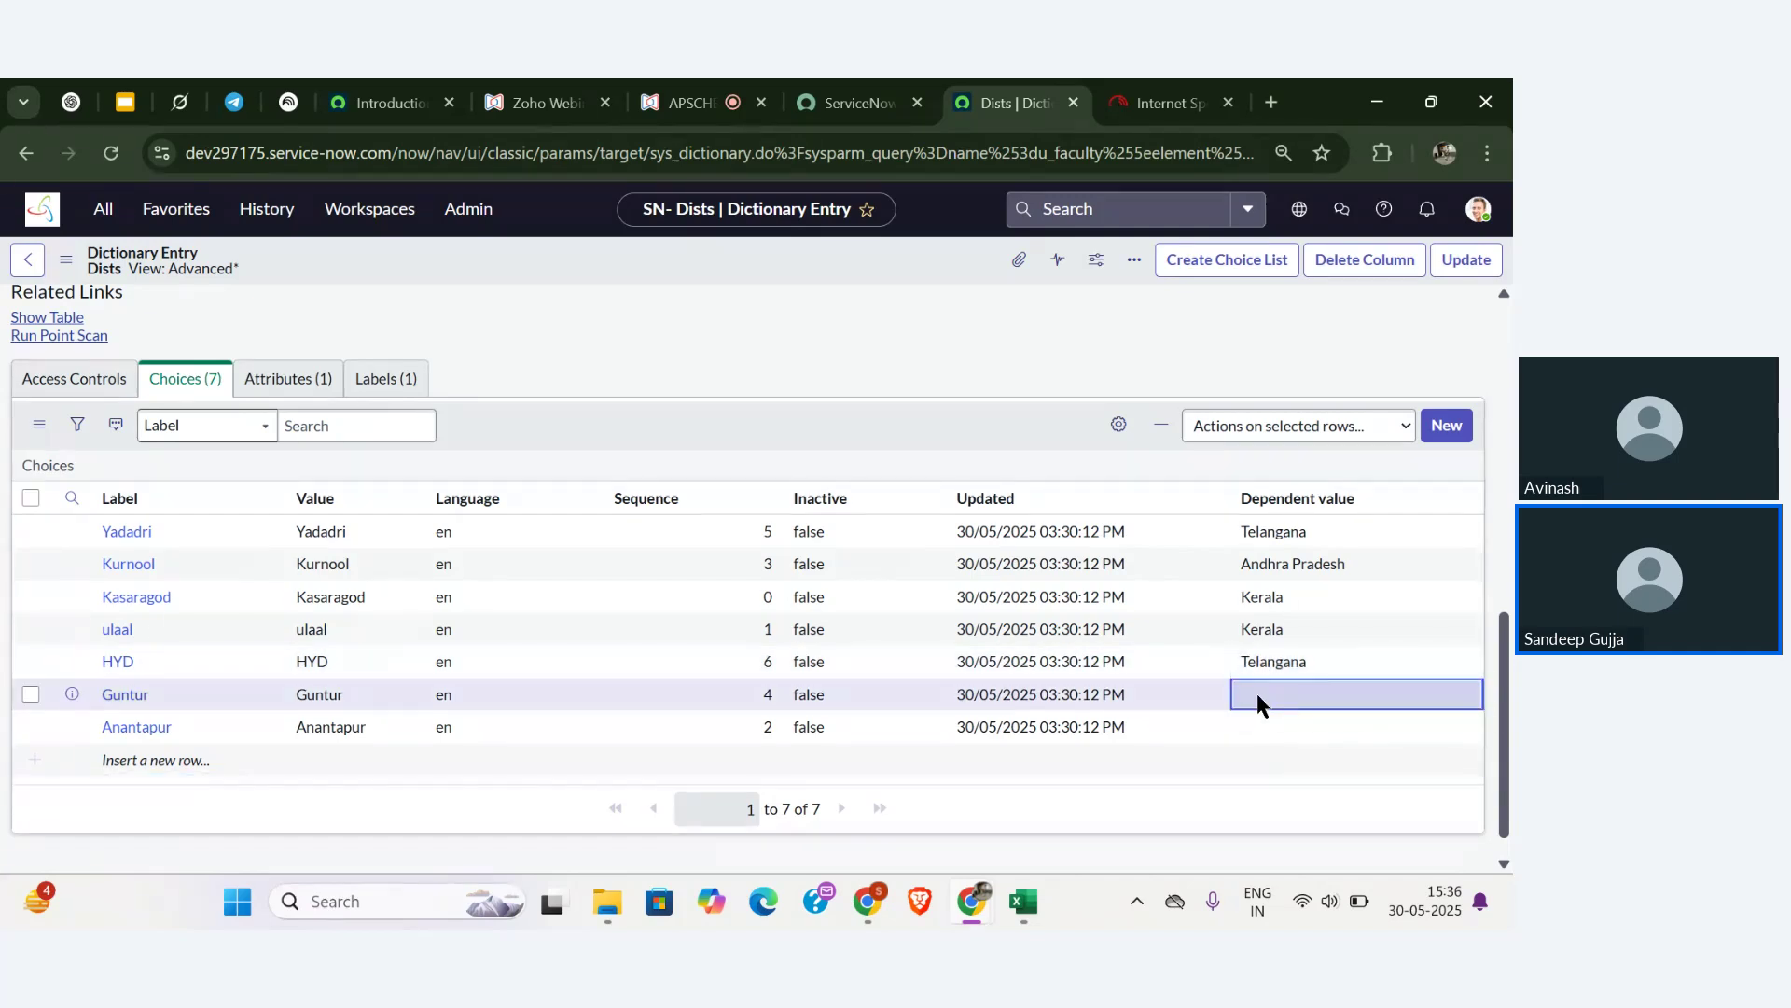
pyautogui.click(1256, 695)
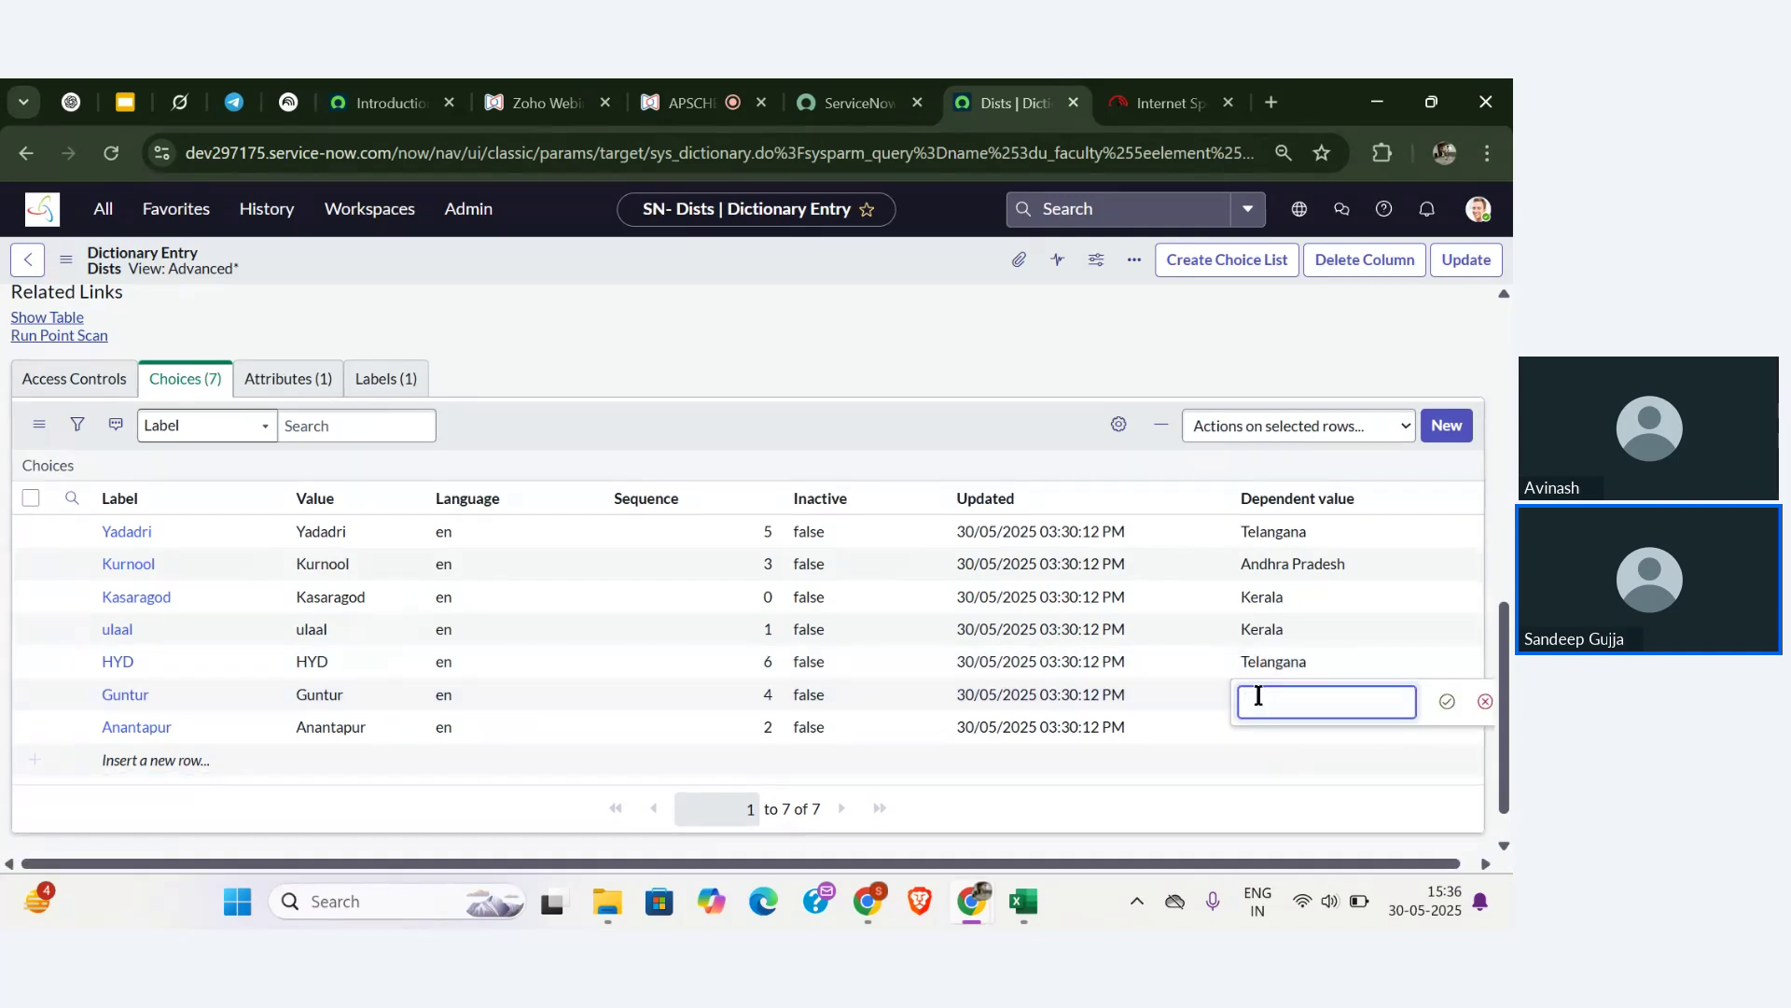
pyautogui.press('super+v')
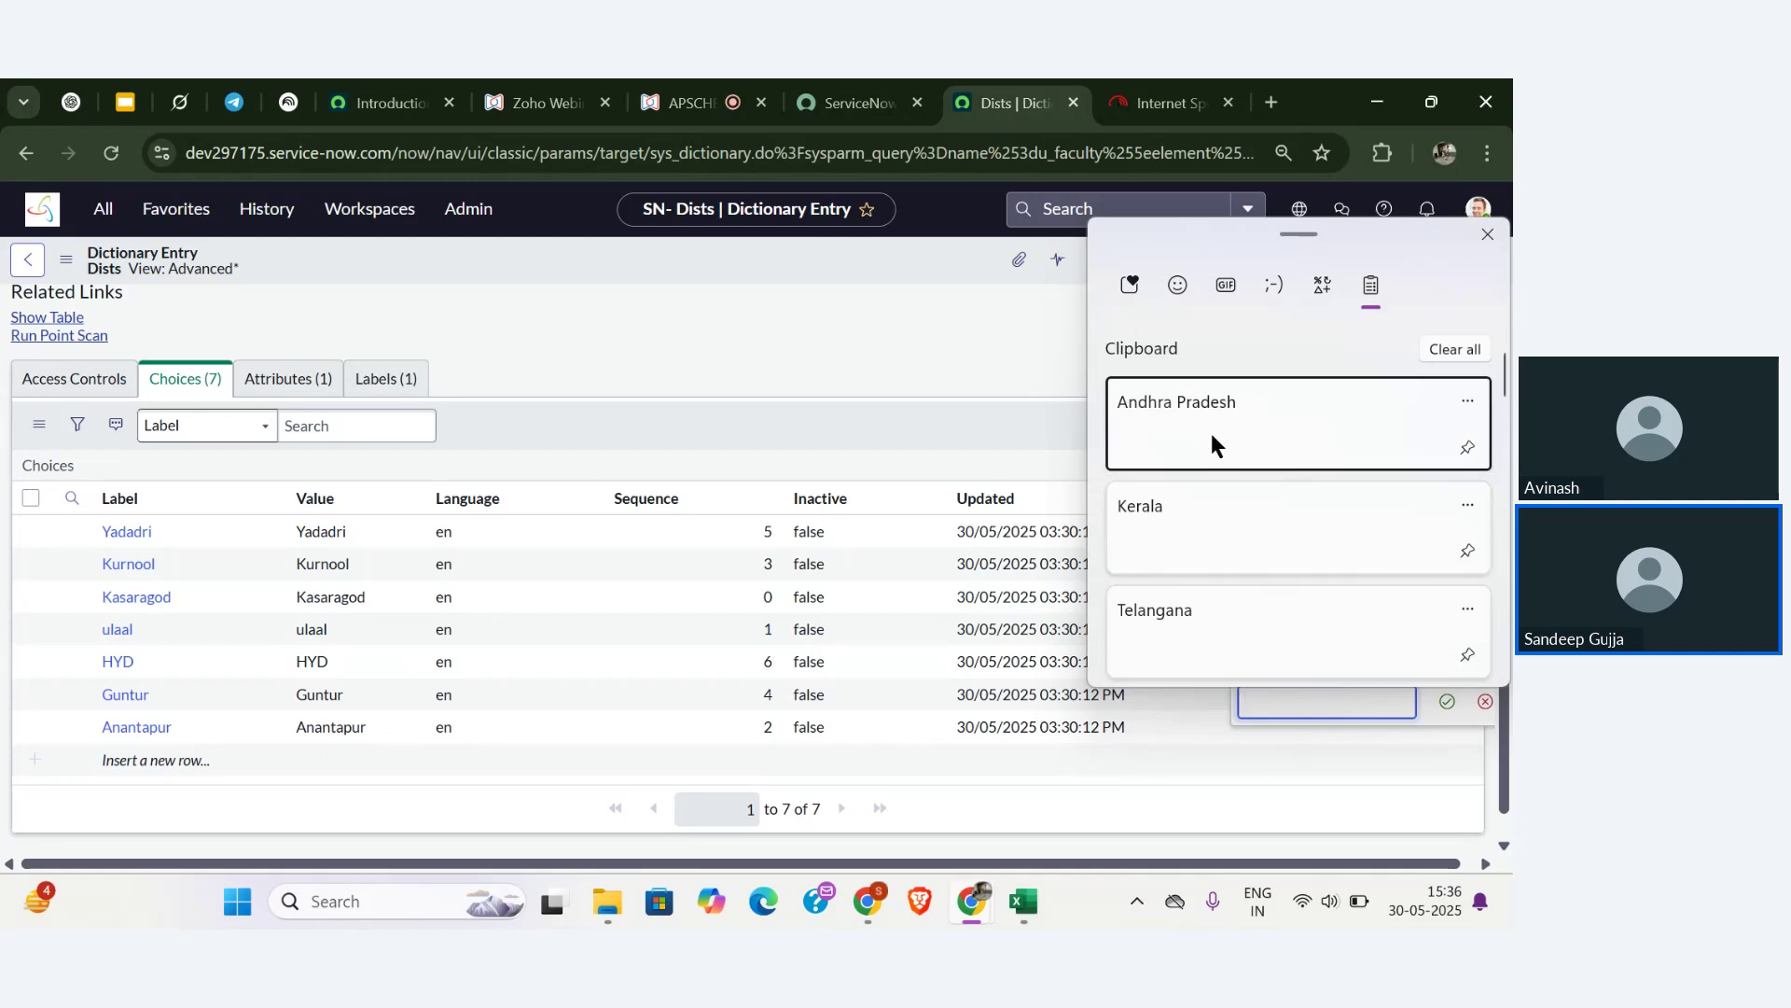
pyautogui.click(1211, 433)
pyautogui.click(1446, 699)
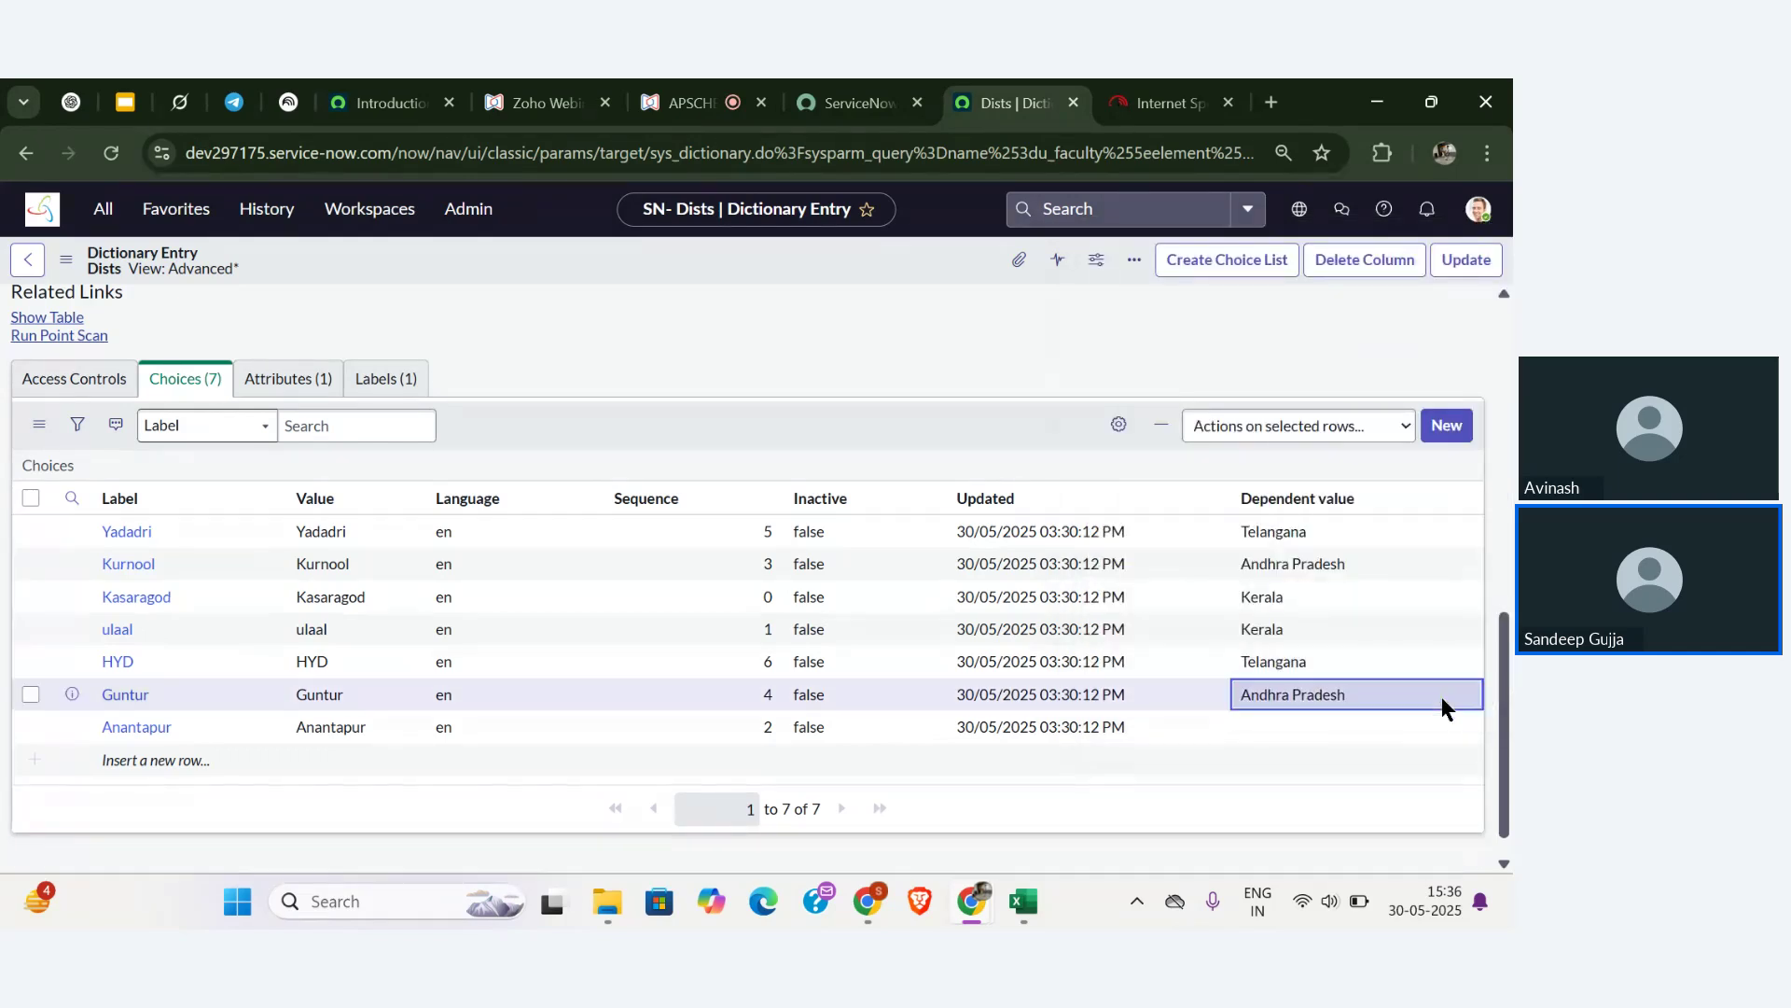
pyautogui.click(1279, 723)
pyautogui.click(1279, 725)
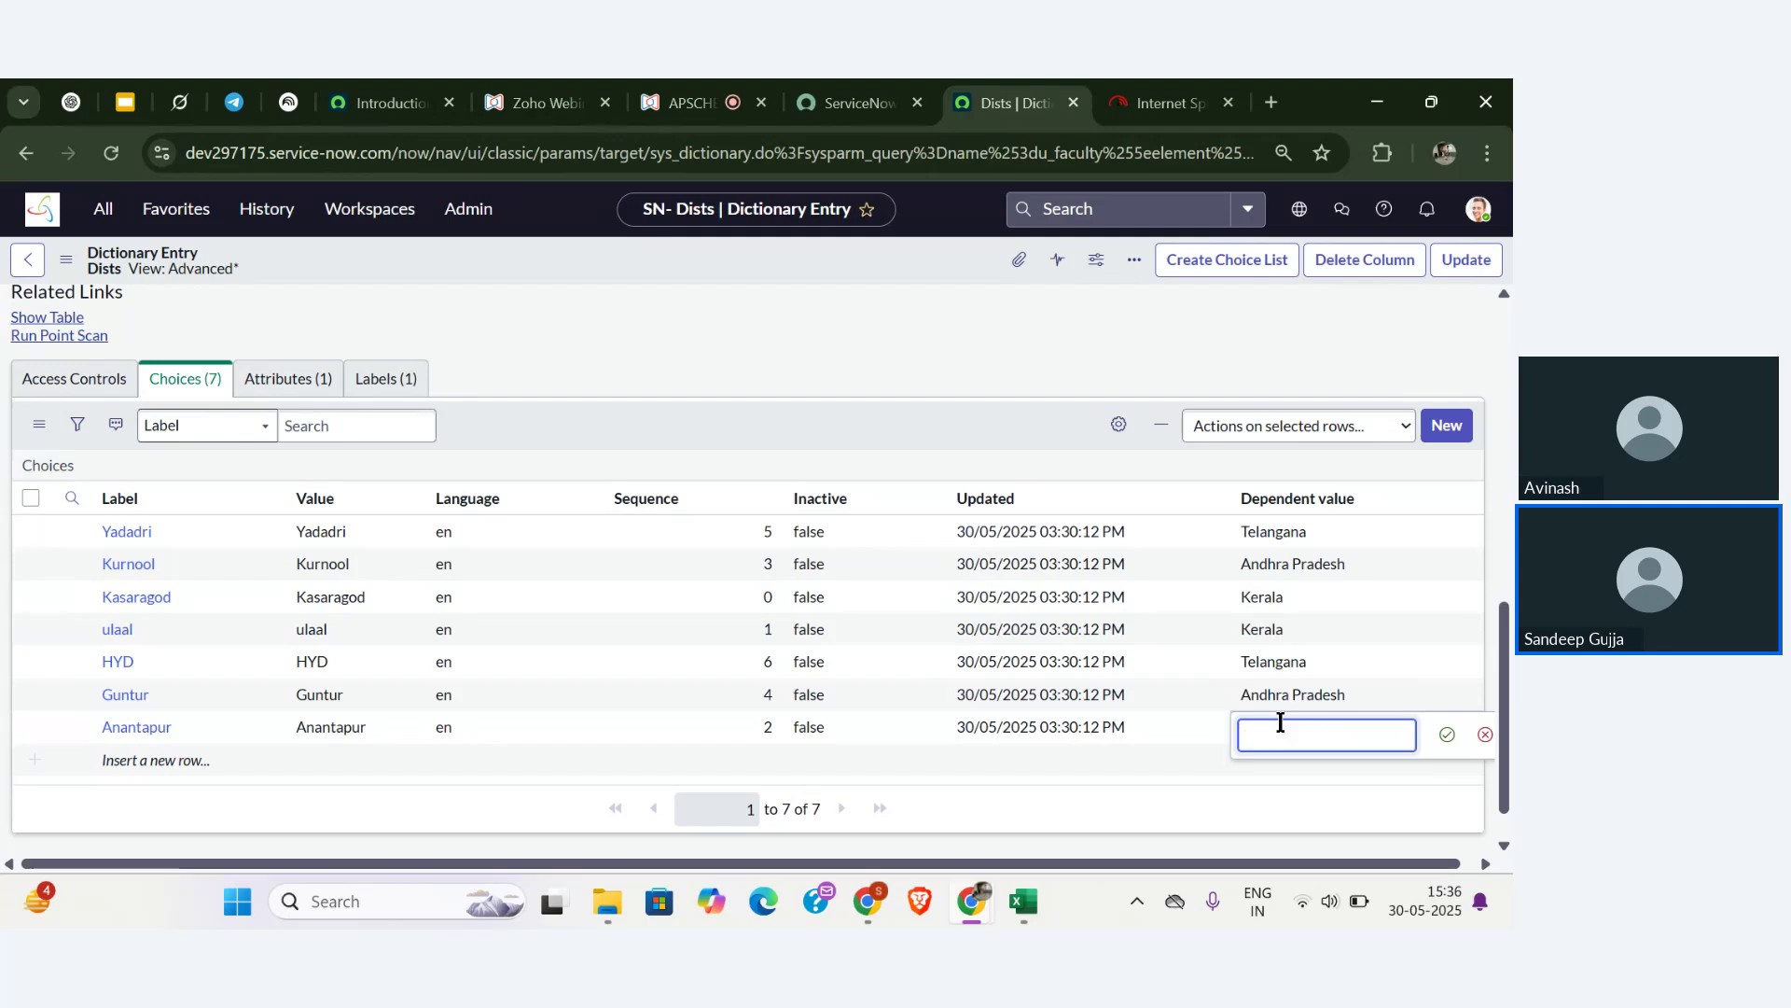
pyautogui.write('Andhra Pradesh')
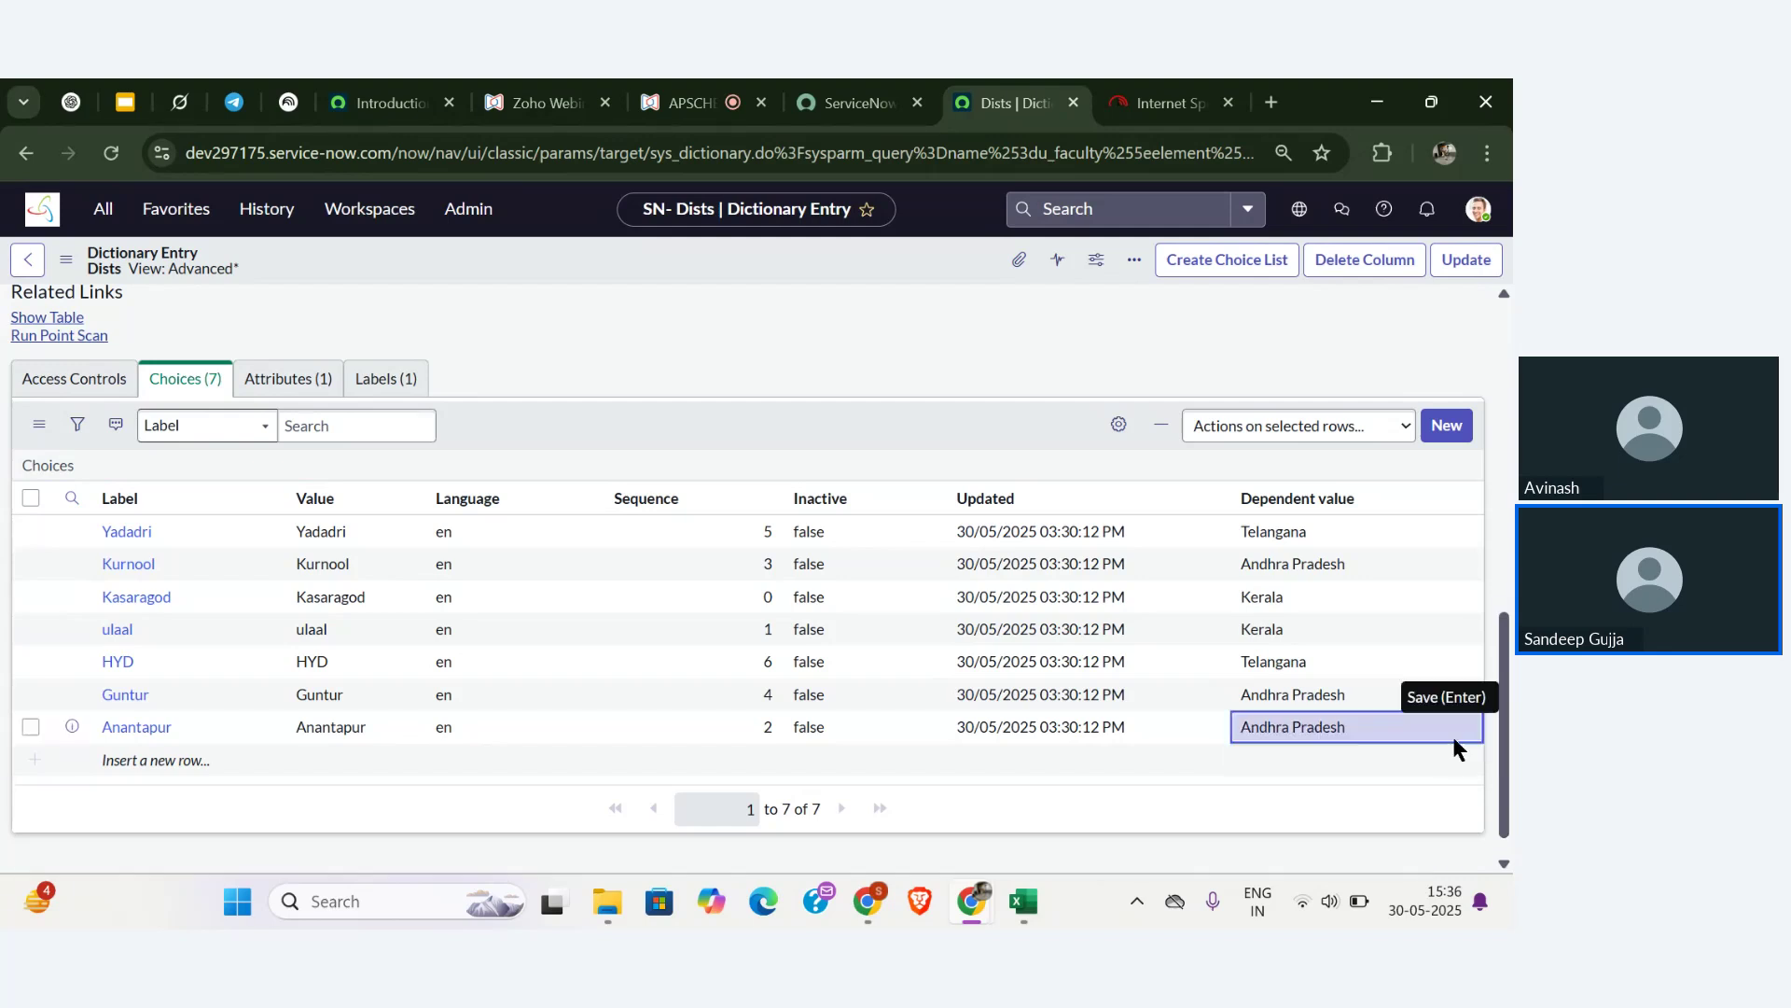
pyautogui.click(1447, 734)
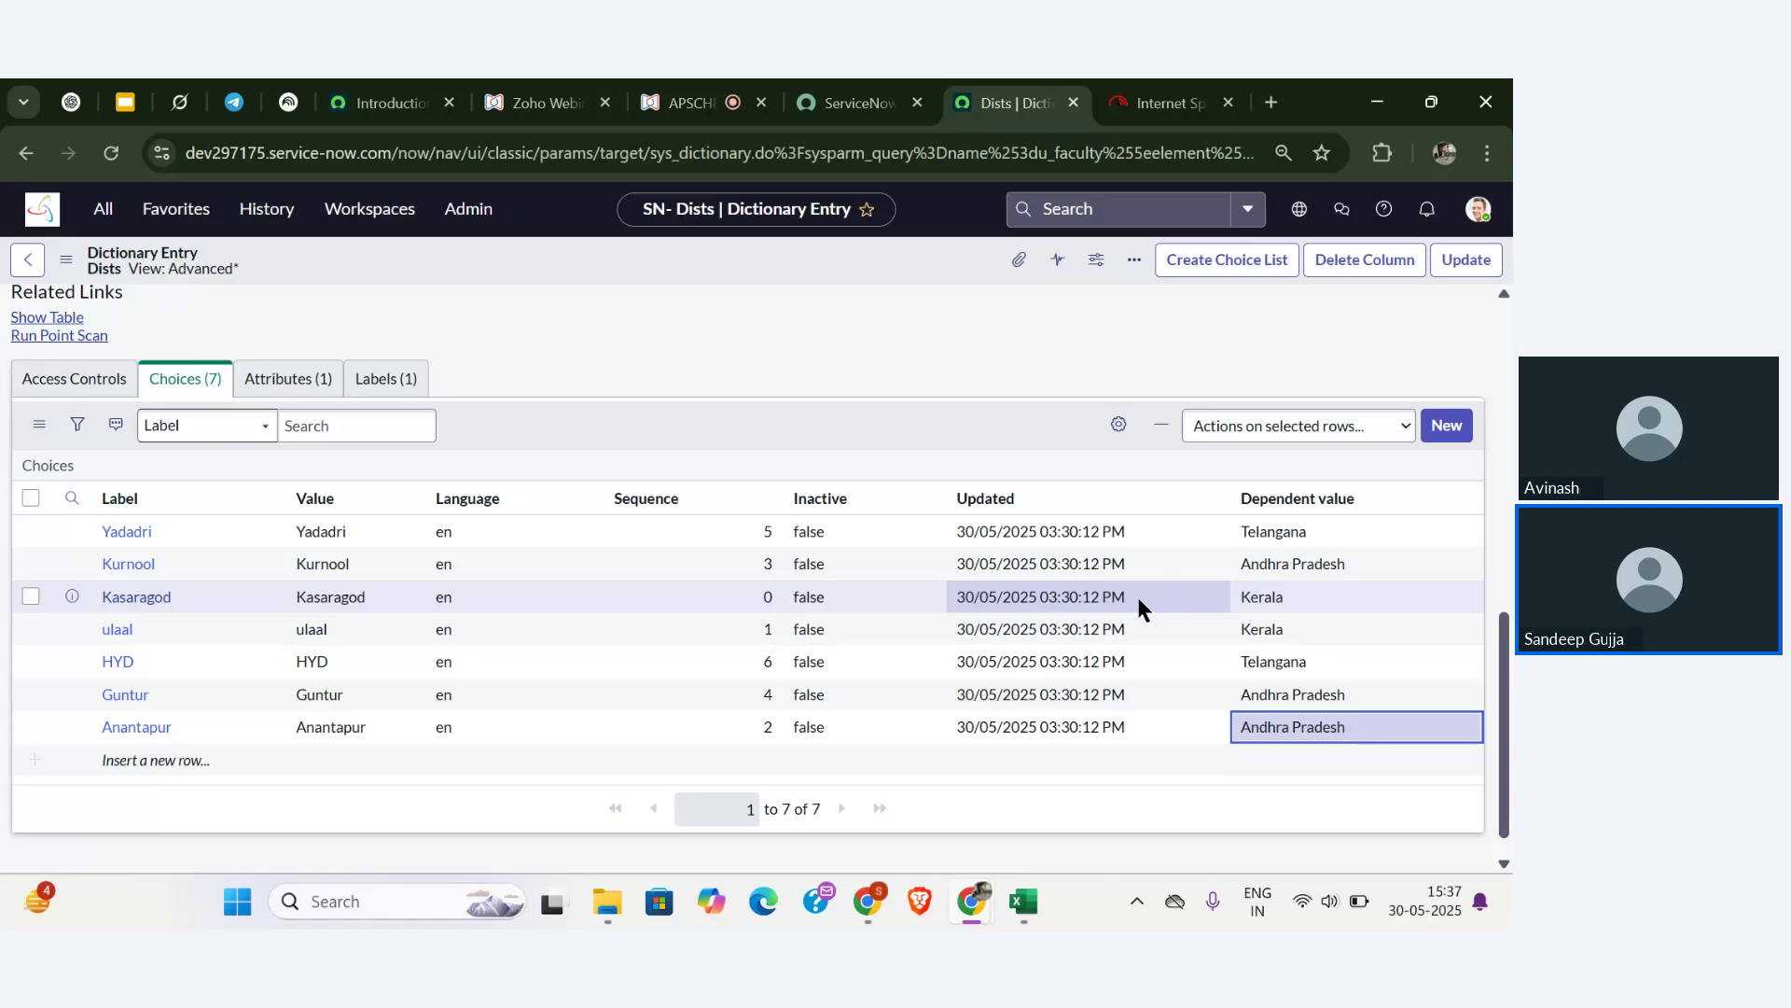
# - Update the Dists dictionary entry, check the Faculty form's States options, then go to the webinar
pyautogui.click(1470, 253)
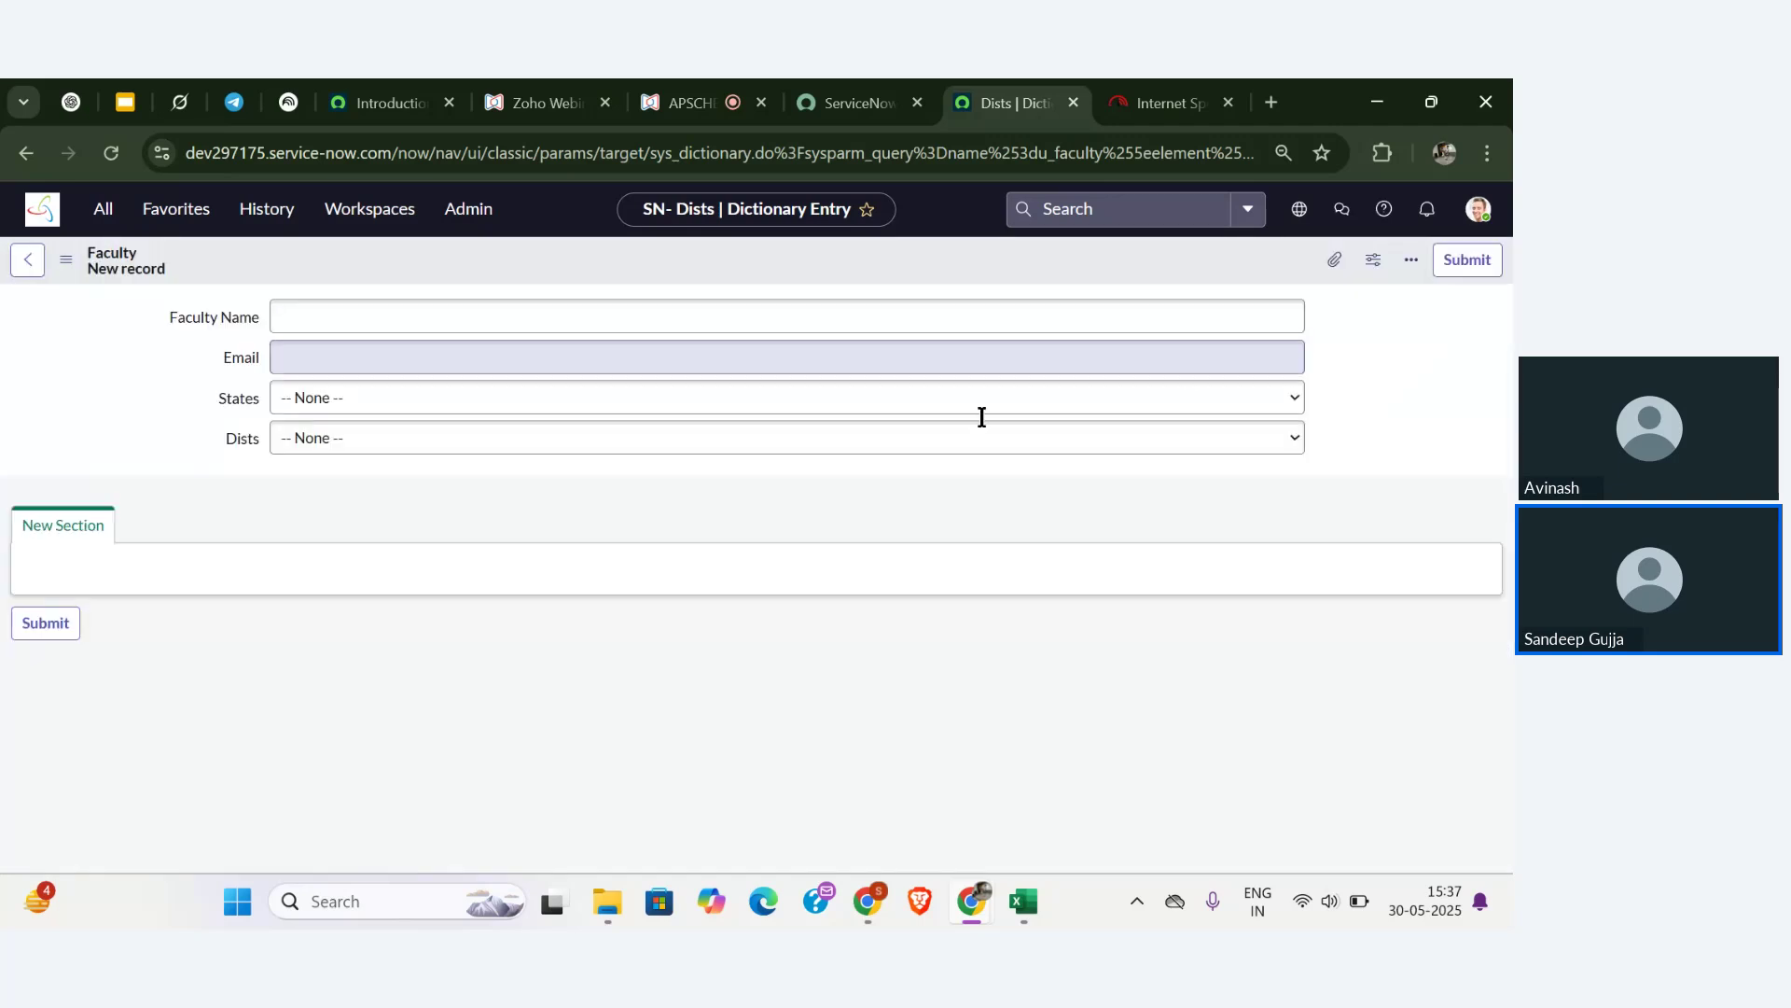
pyautogui.click(345, 400)
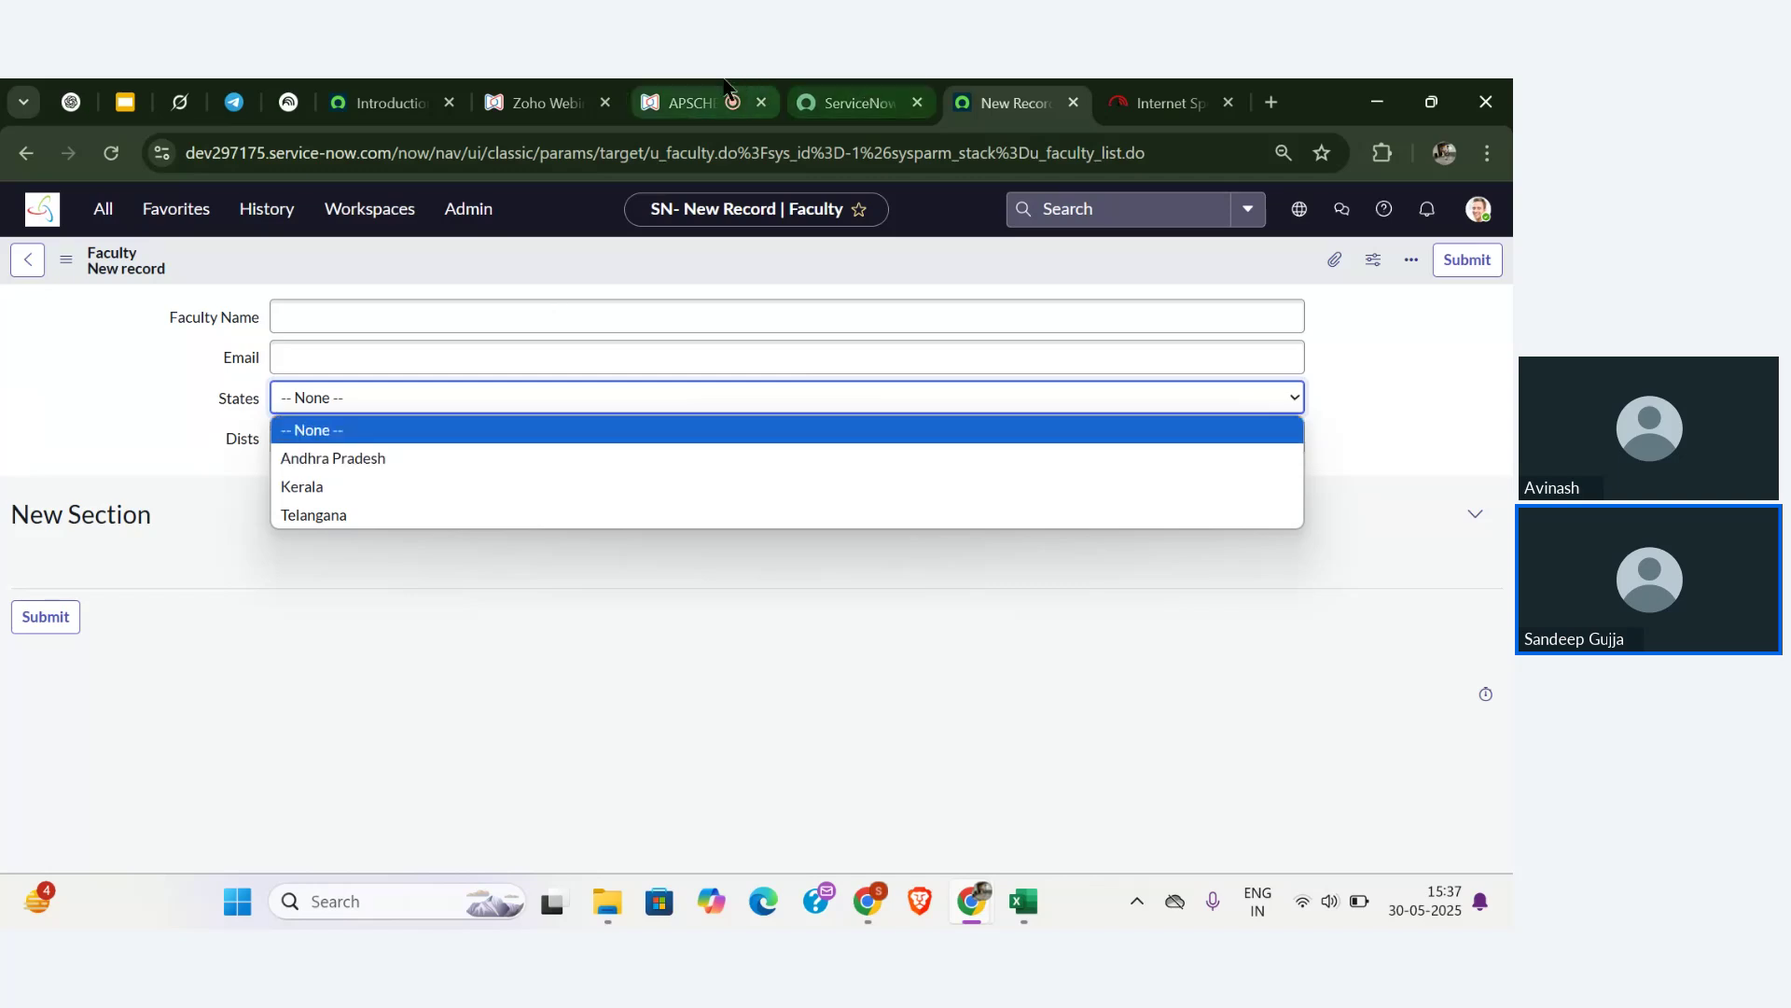
pyautogui.click(690, 102)
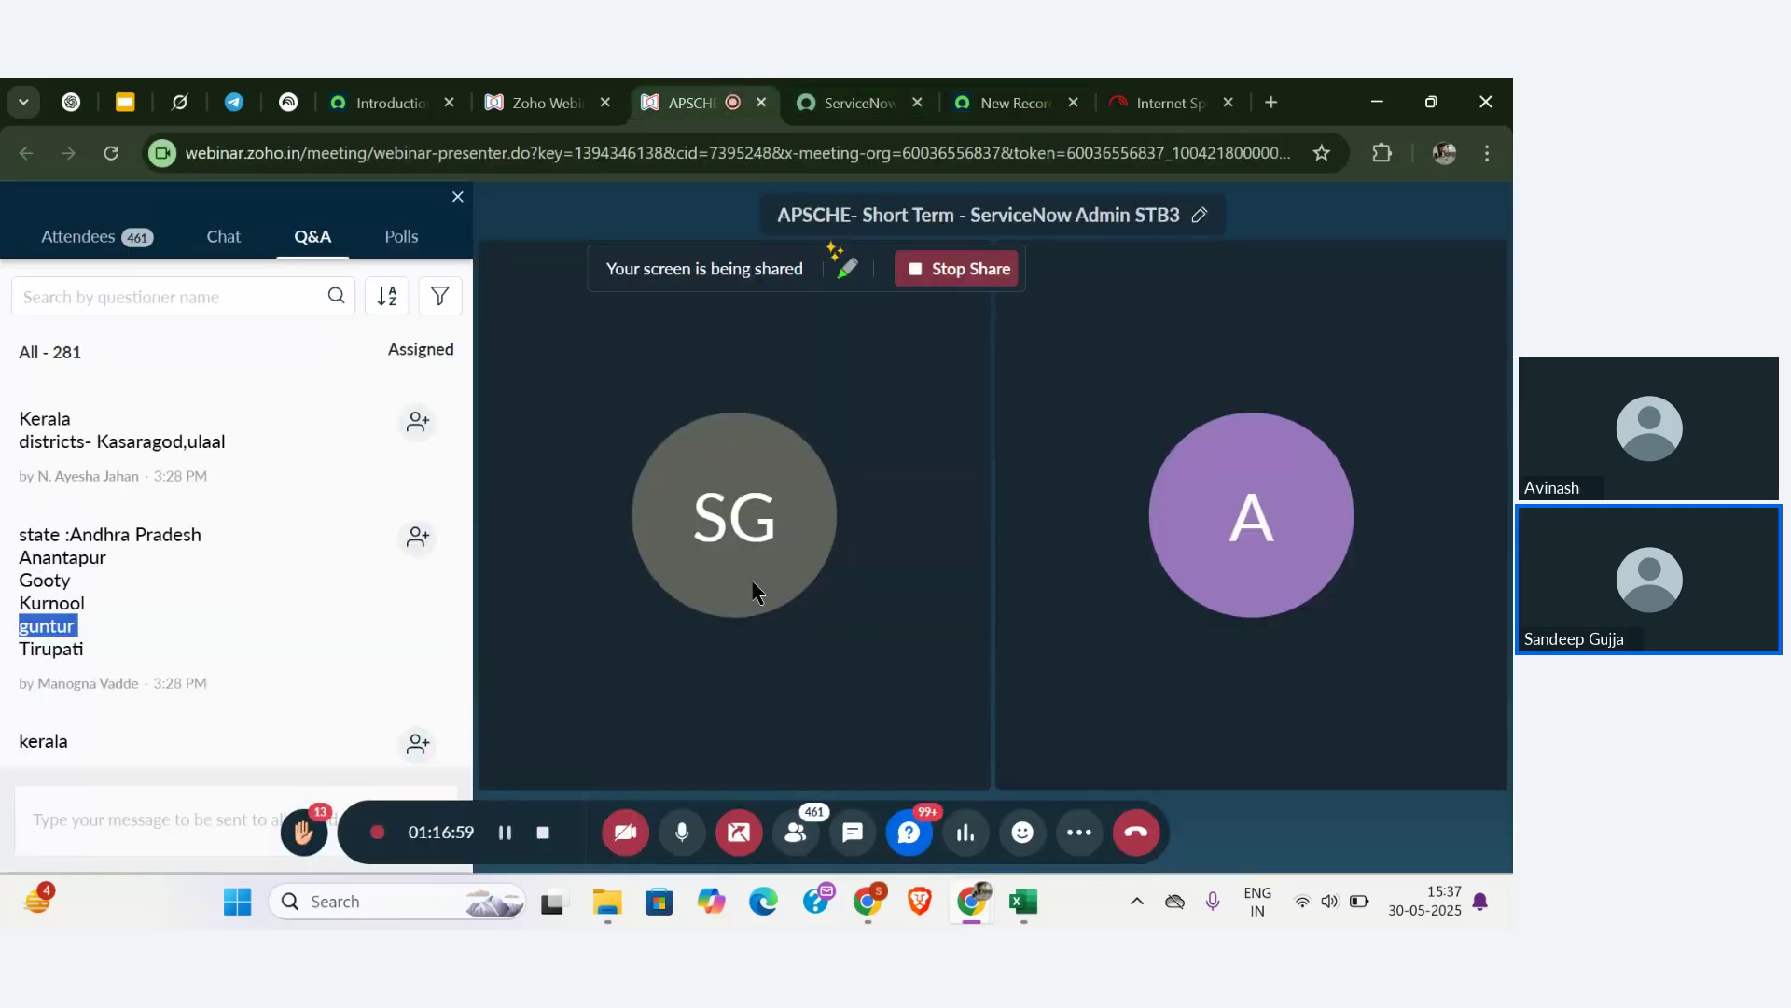
# - Mute the microphone and scroll through the webinar Q&A questions
pyautogui.click(686, 840)
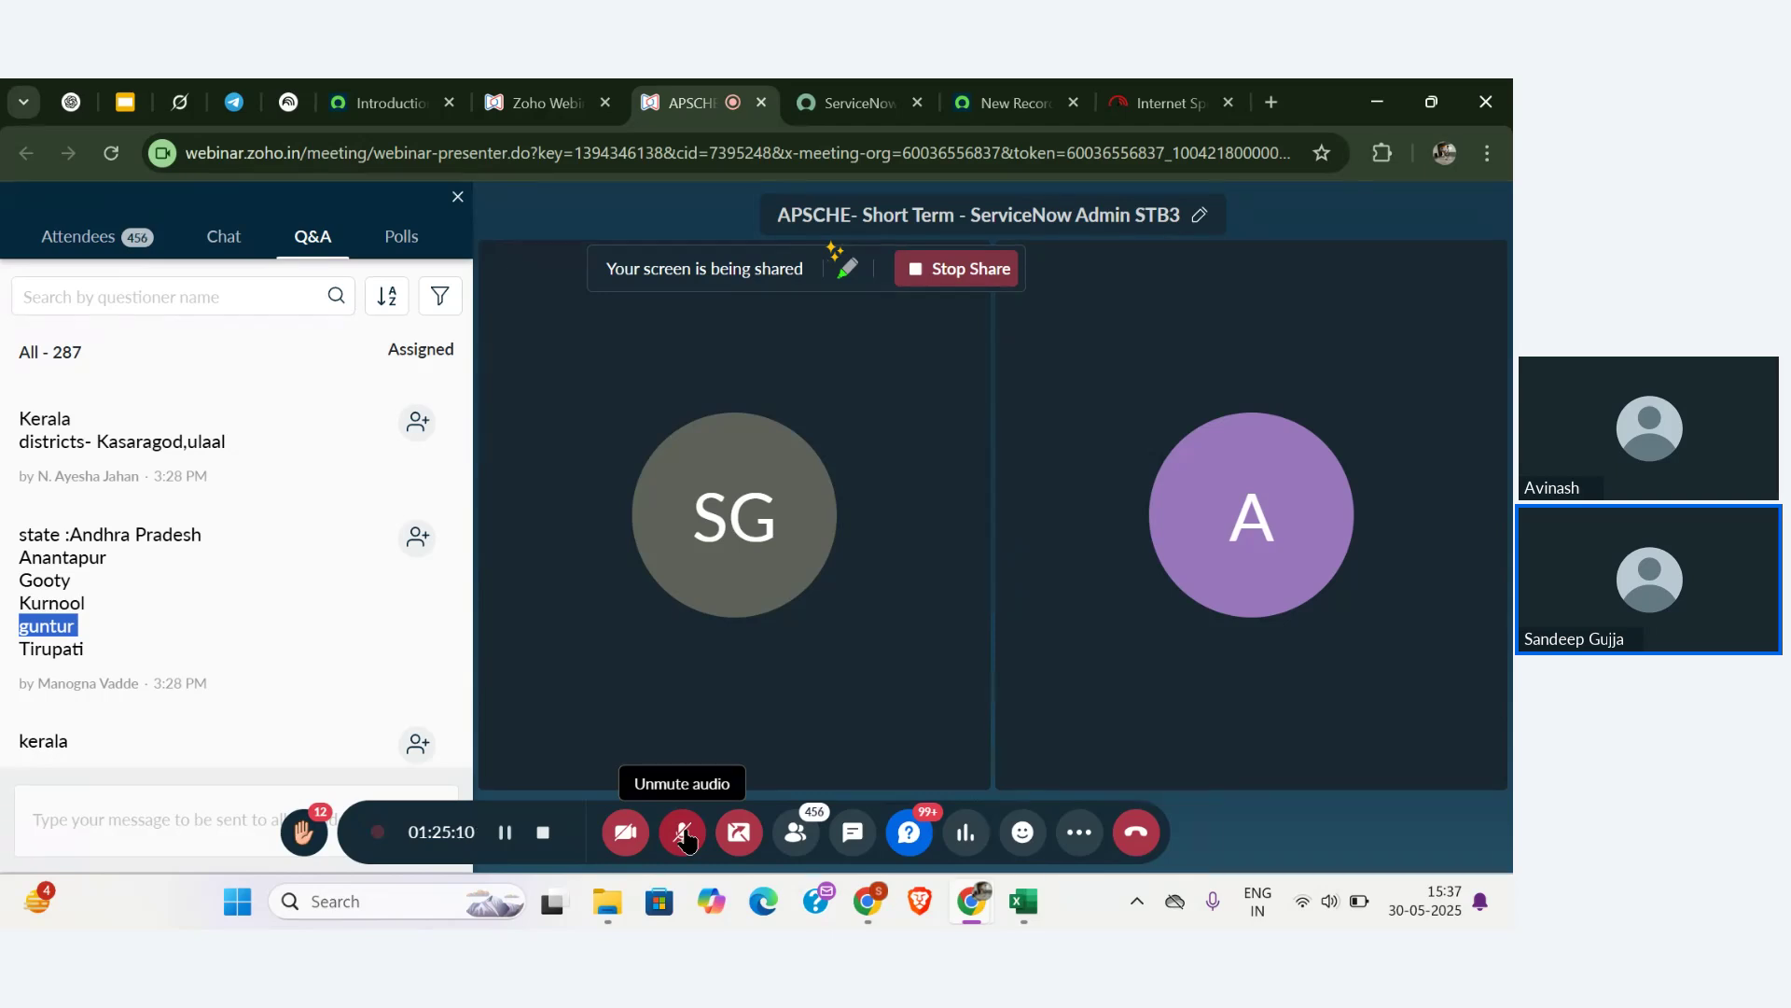
pyautogui.click(354, 690)
pyautogui.scroll(-5, 354, 690)
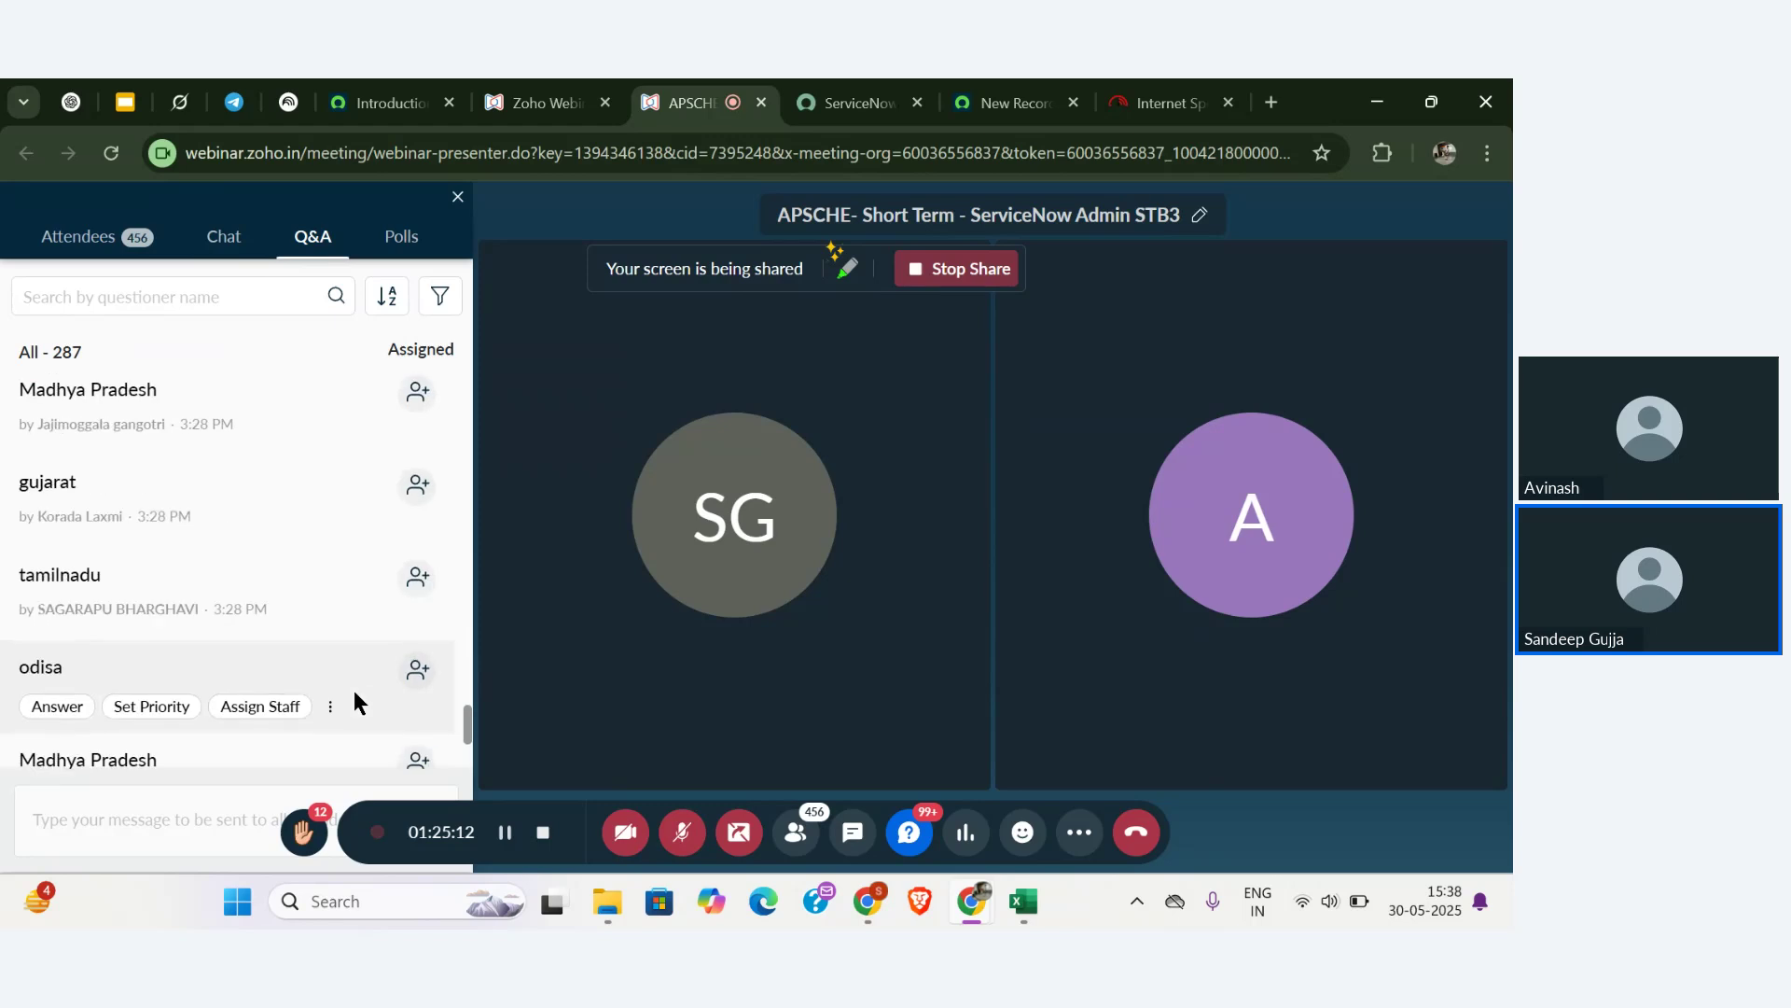
pyautogui.scroll(-5, 355, 699)
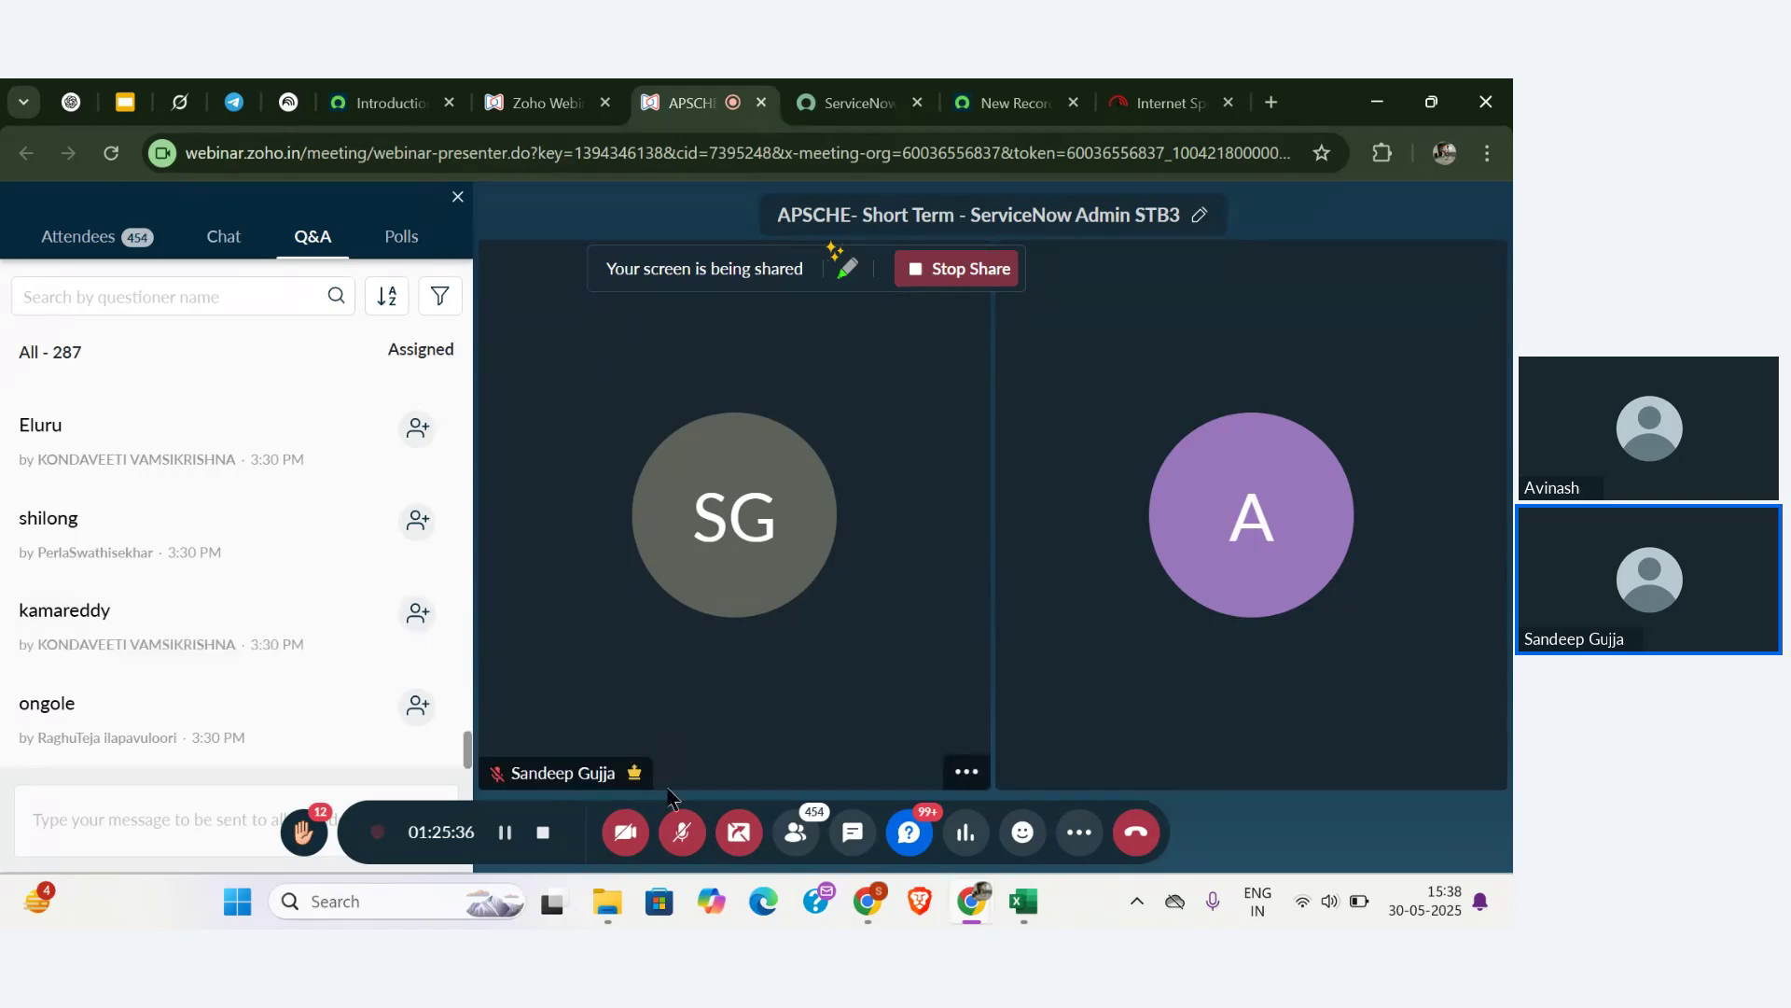
# - Unmute the microphone and switch back to the ServiceNow Faculty new-record form
pyautogui.click(684, 833)
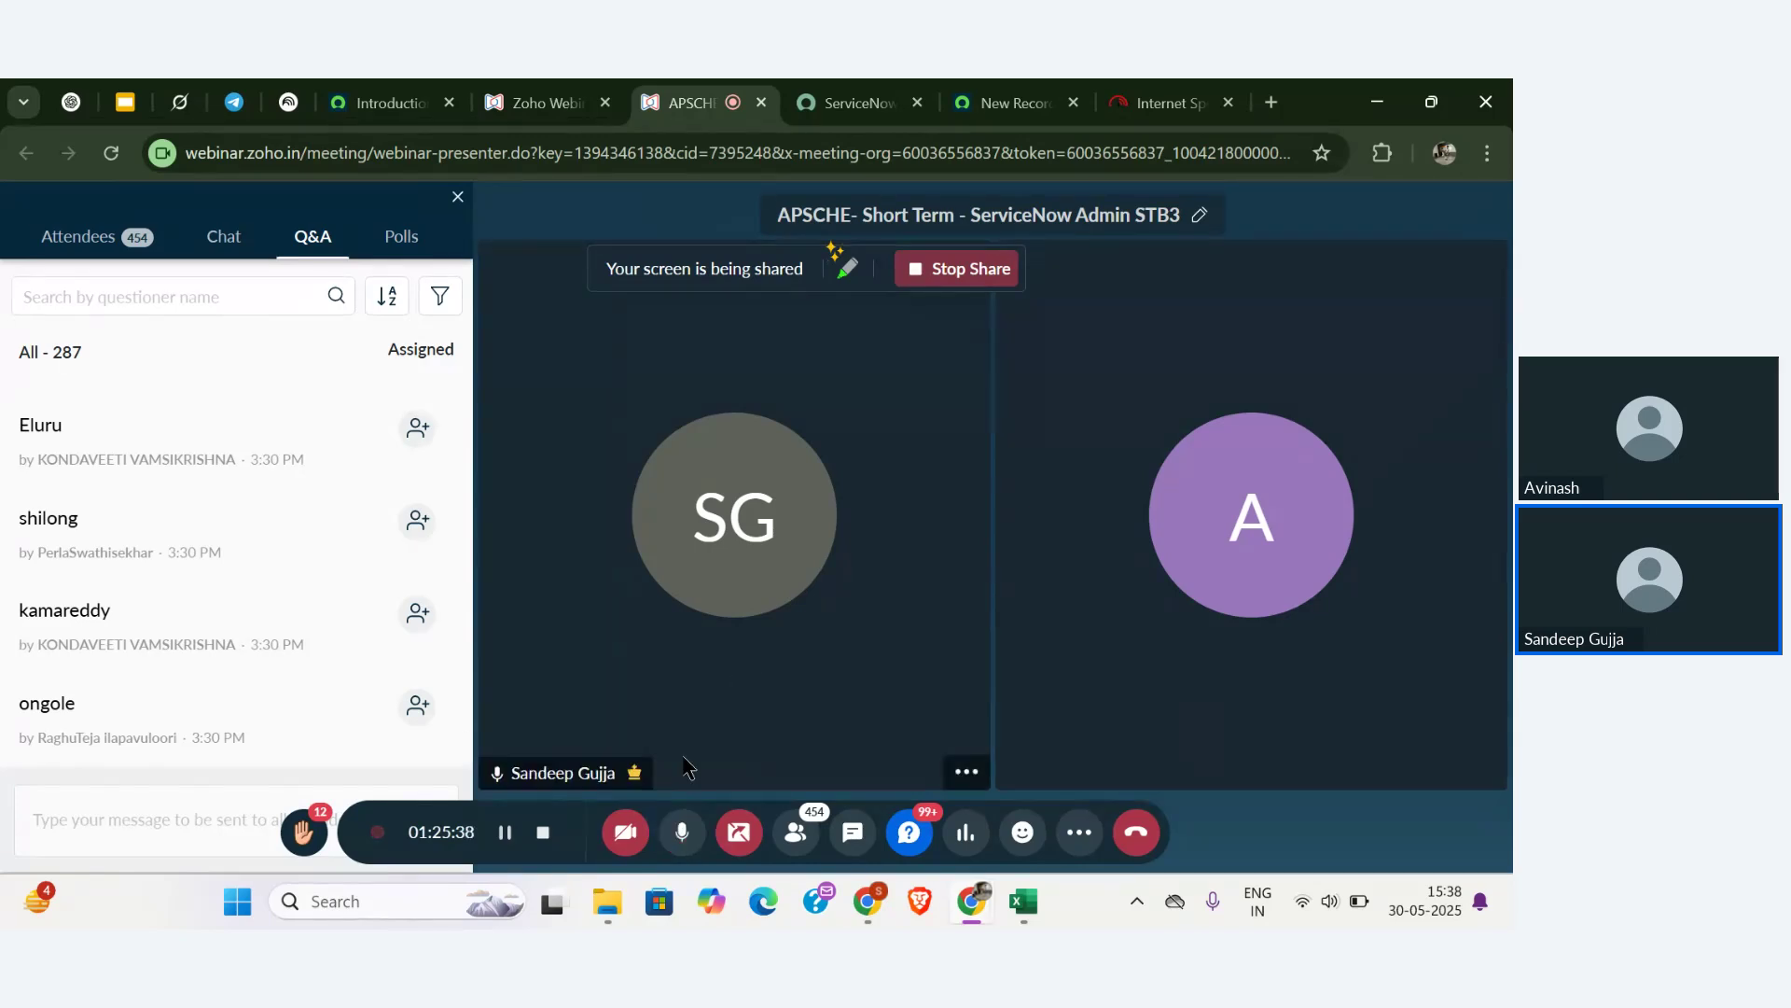
pyautogui.hotkey('alt', 'Tab')
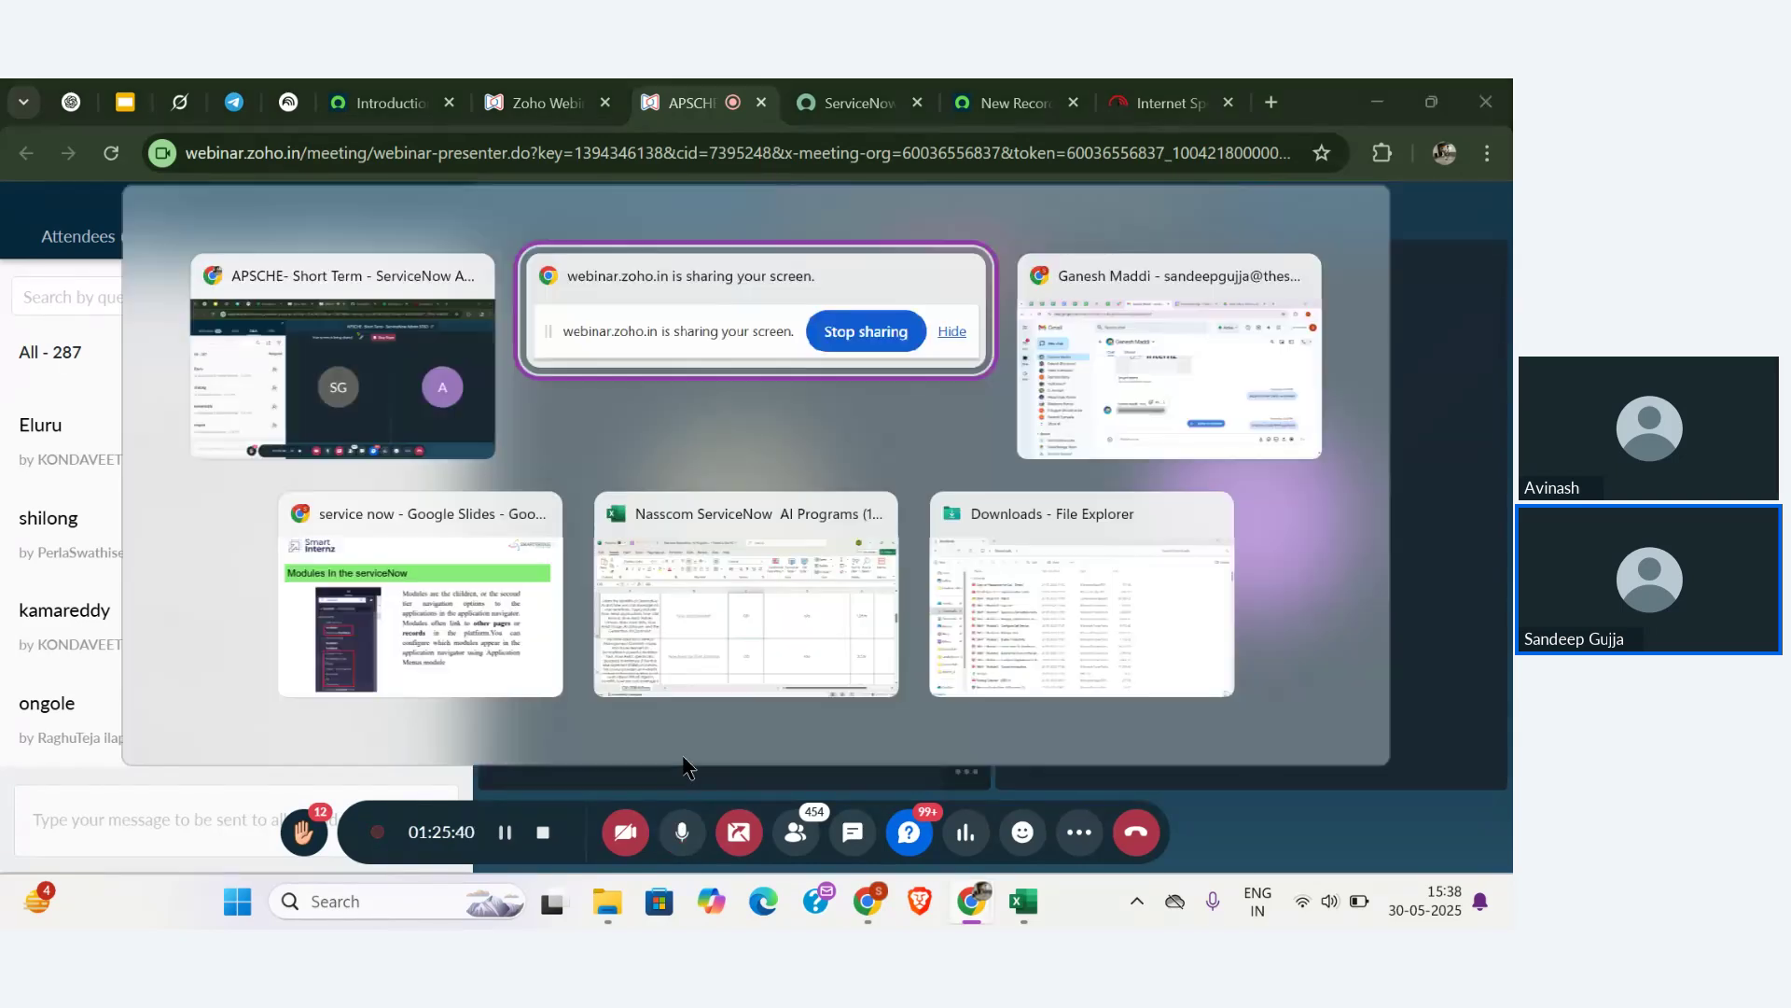
pyautogui.click(979, 88)
# - Select Andhra Pradesh, then Kerala, in States, viewing the districts Dists offers for each
pyautogui.click(774, 543)
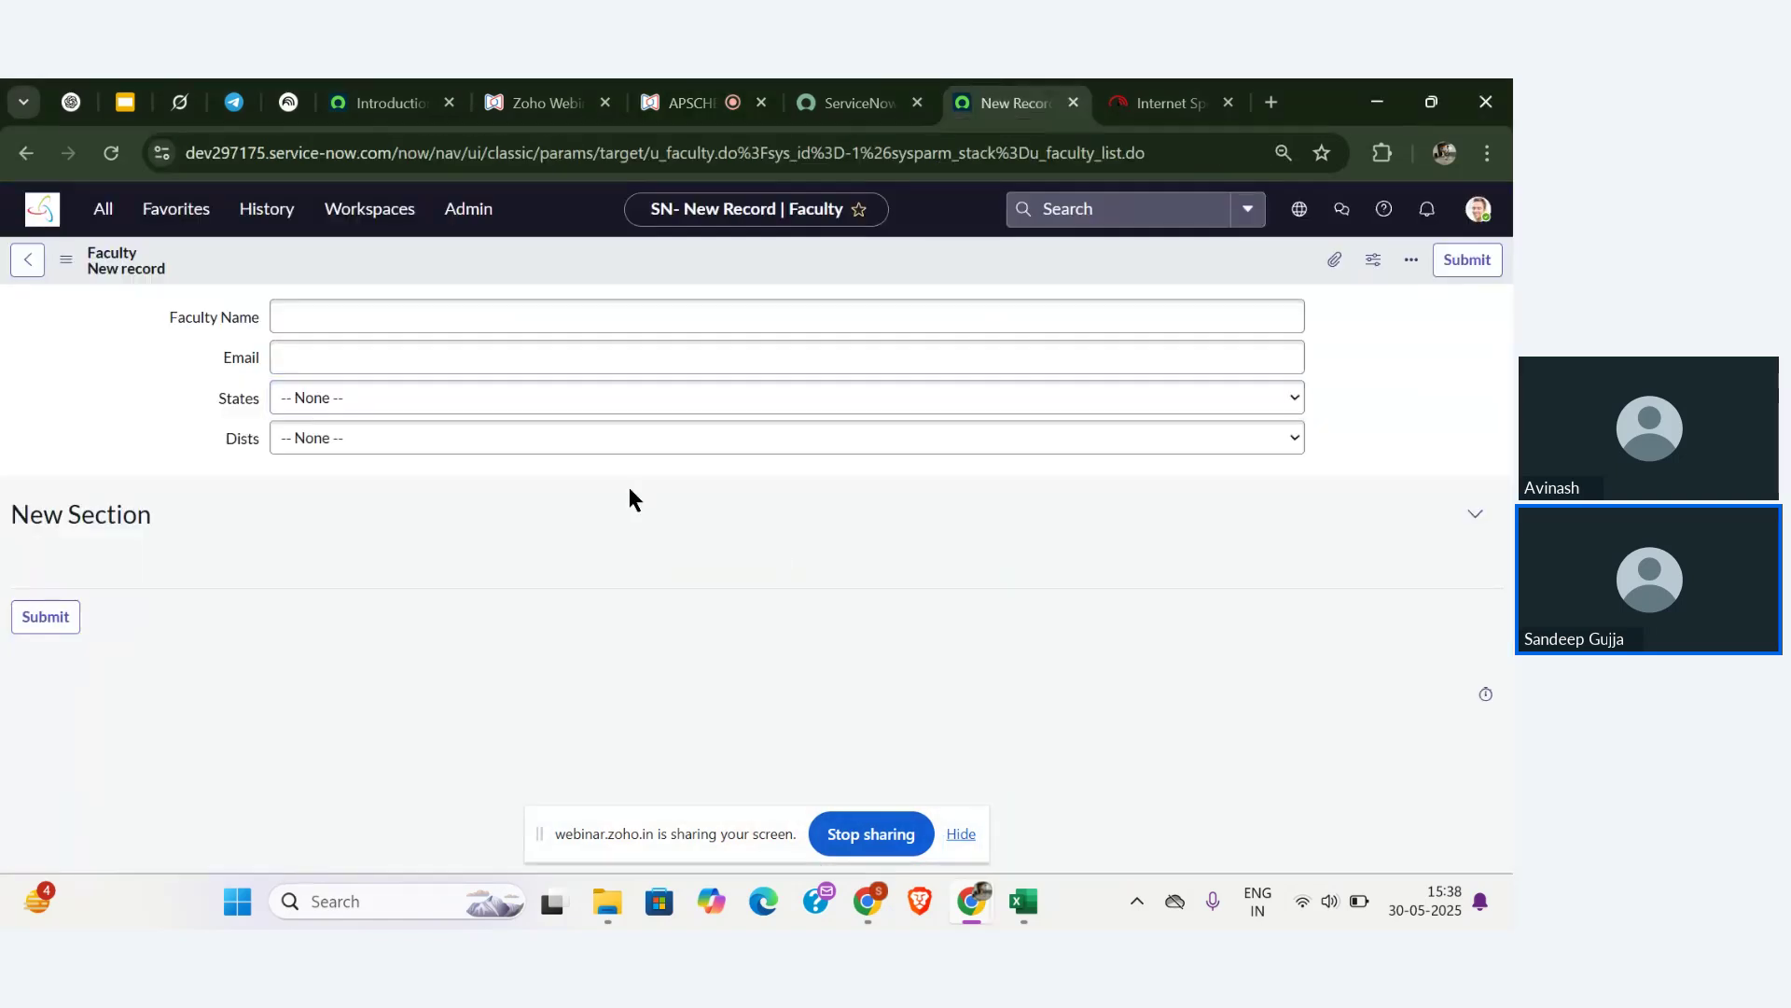
pyautogui.click(559, 405)
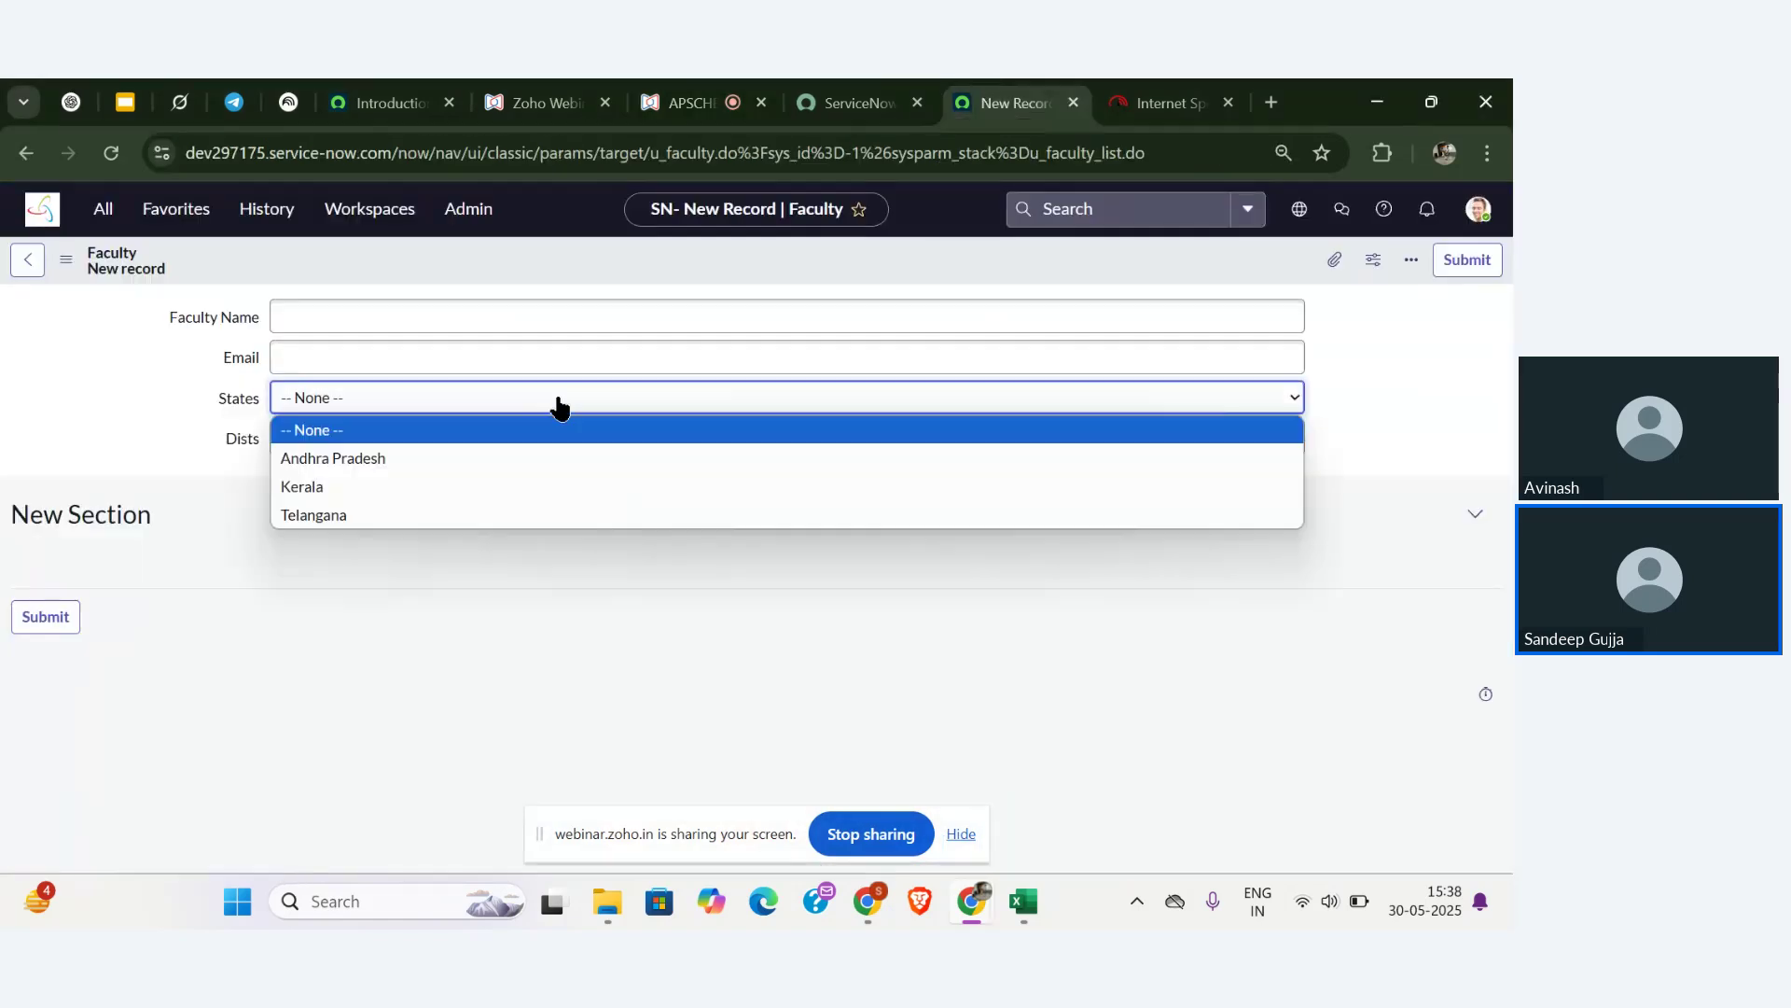
pyautogui.click(512, 448)
pyautogui.click(532, 449)
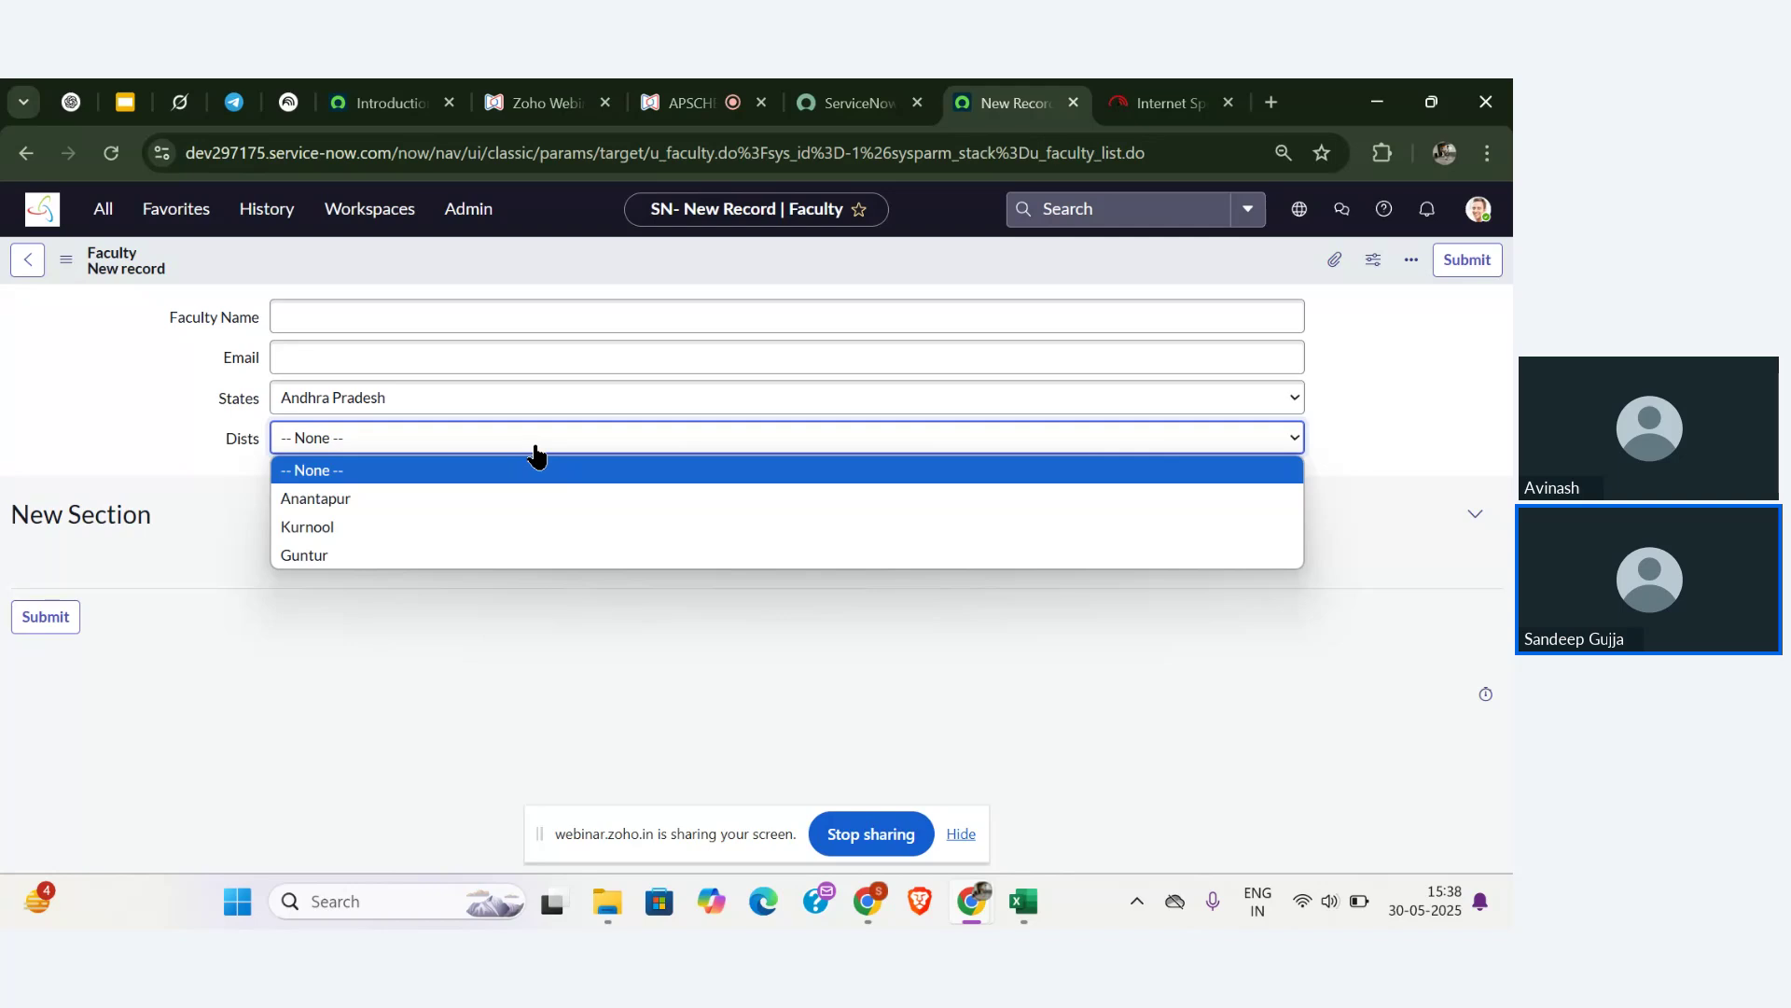
pyautogui.click(512, 396)
pyautogui.click(436, 490)
pyautogui.click(482, 439)
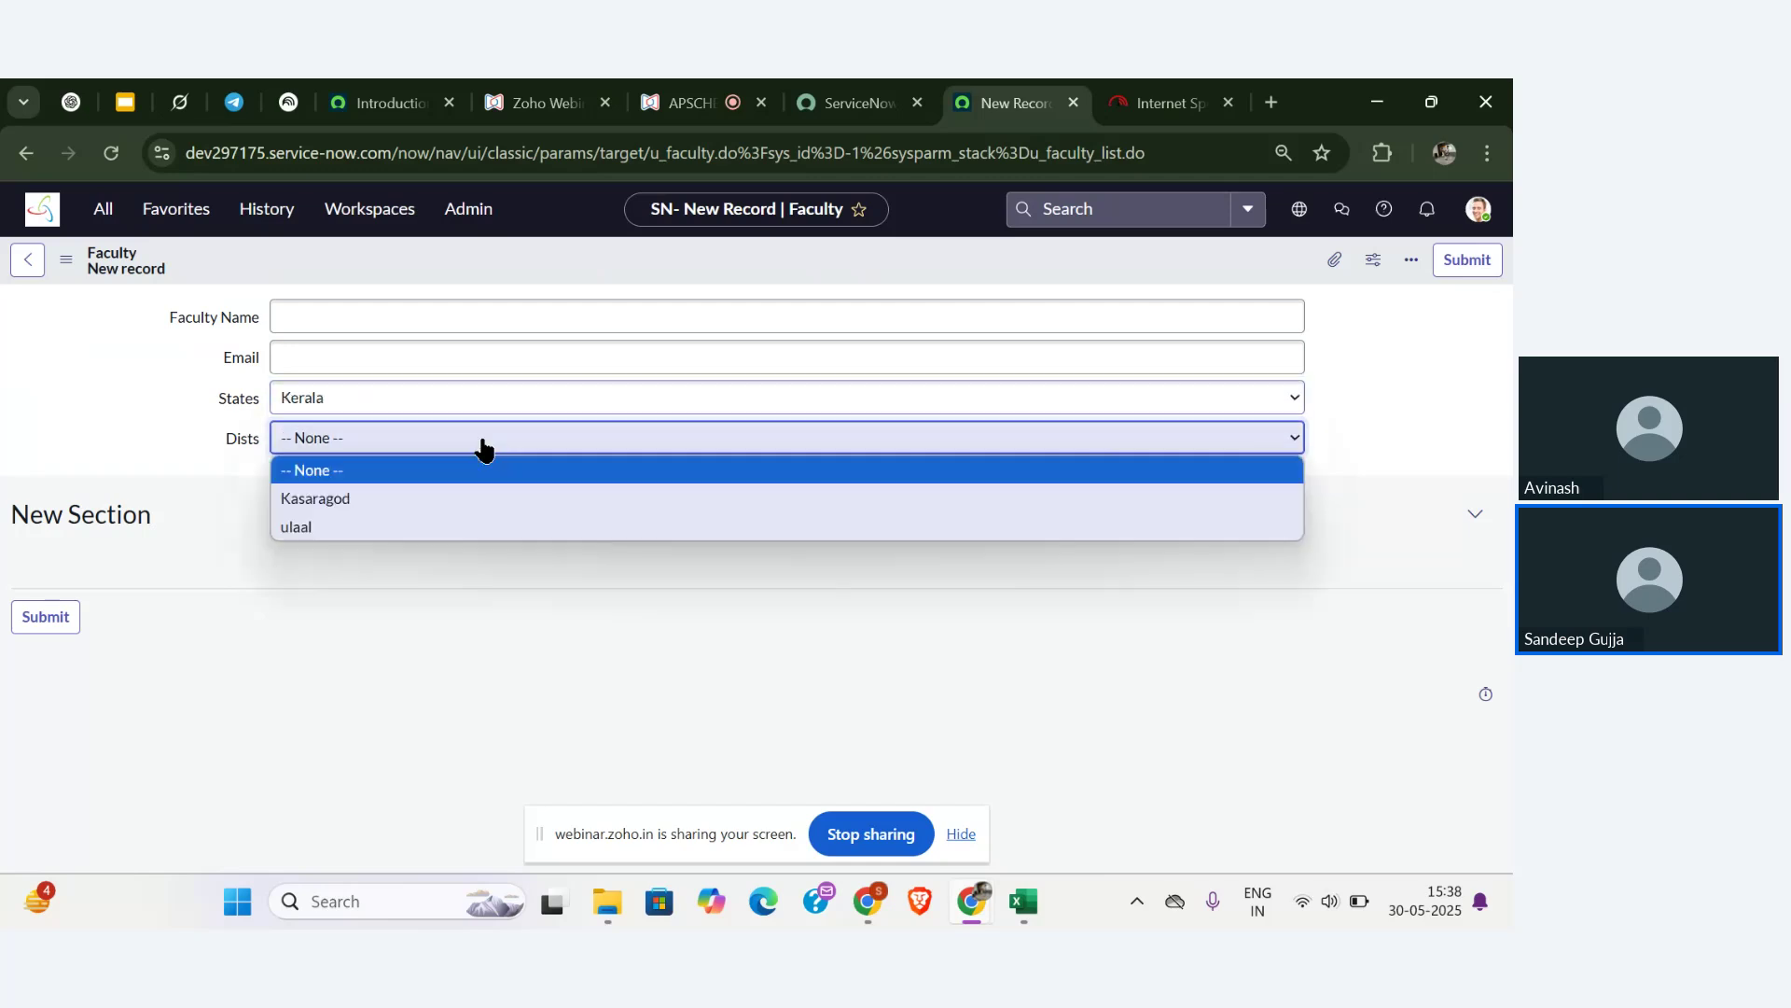
# - Choose Telangana in States, check its districts, and switch back to the webinar
pyautogui.click(442, 398)
pyautogui.click(403, 518)
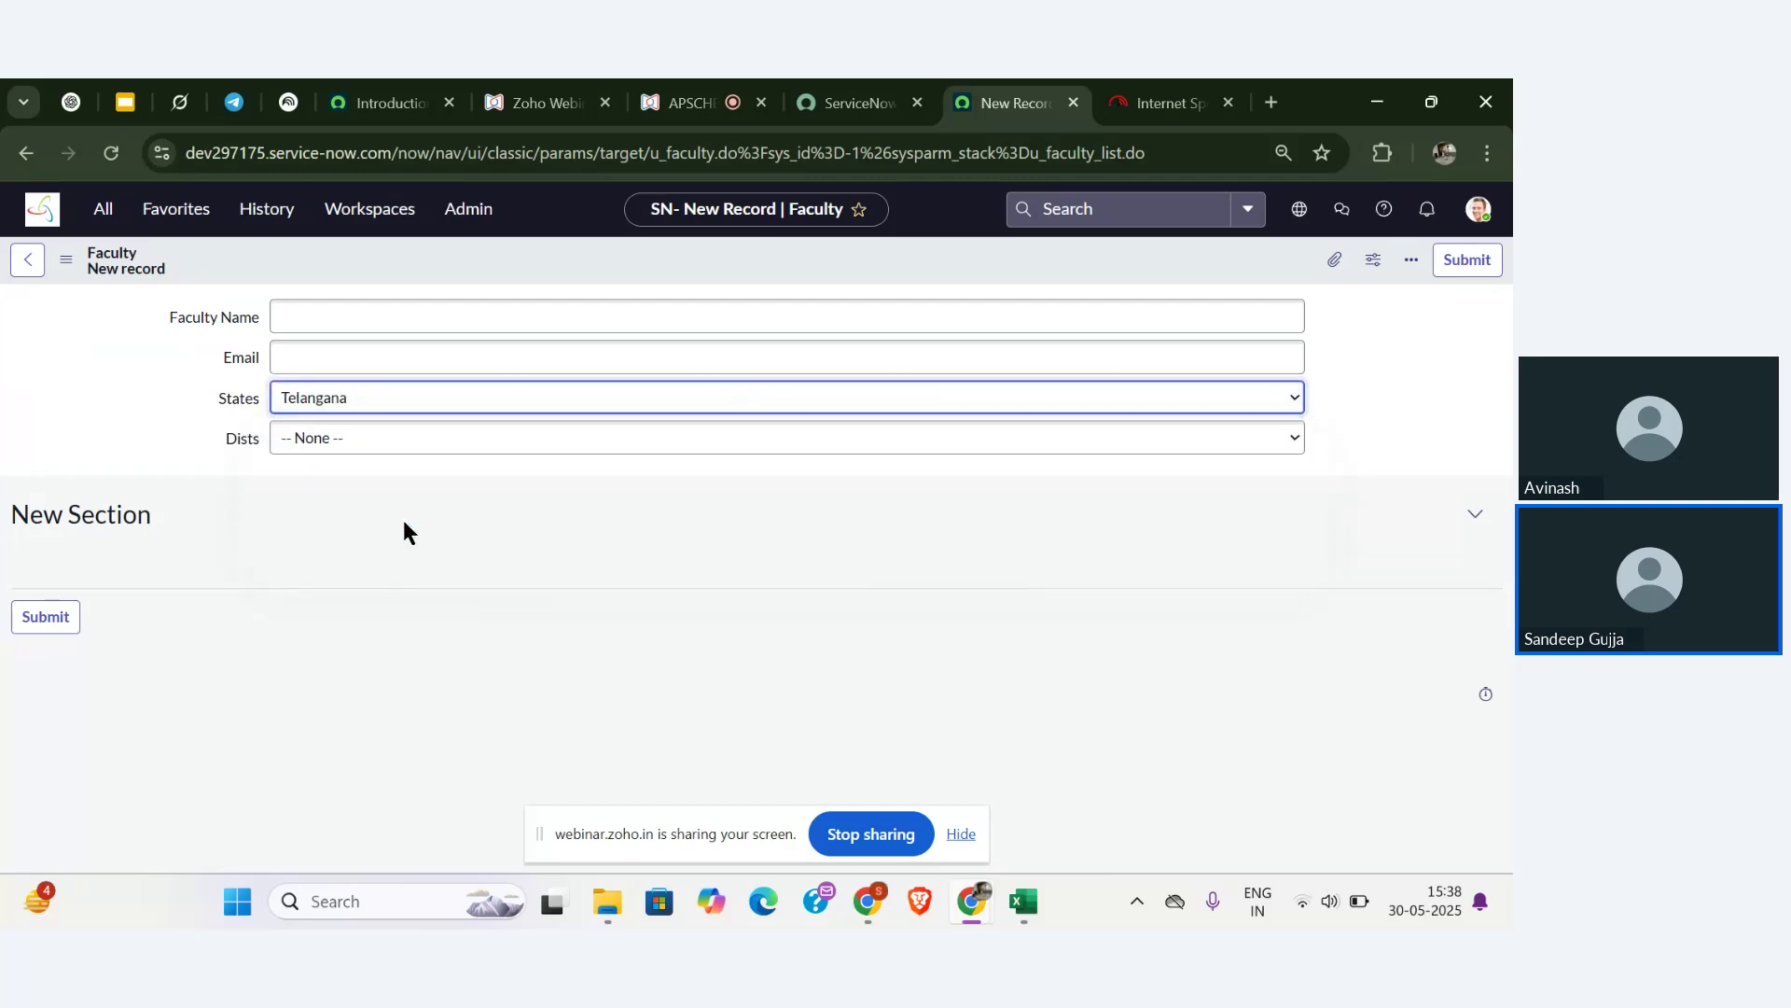
pyautogui.click(414, 442)
pyautogui.click(394, 562)
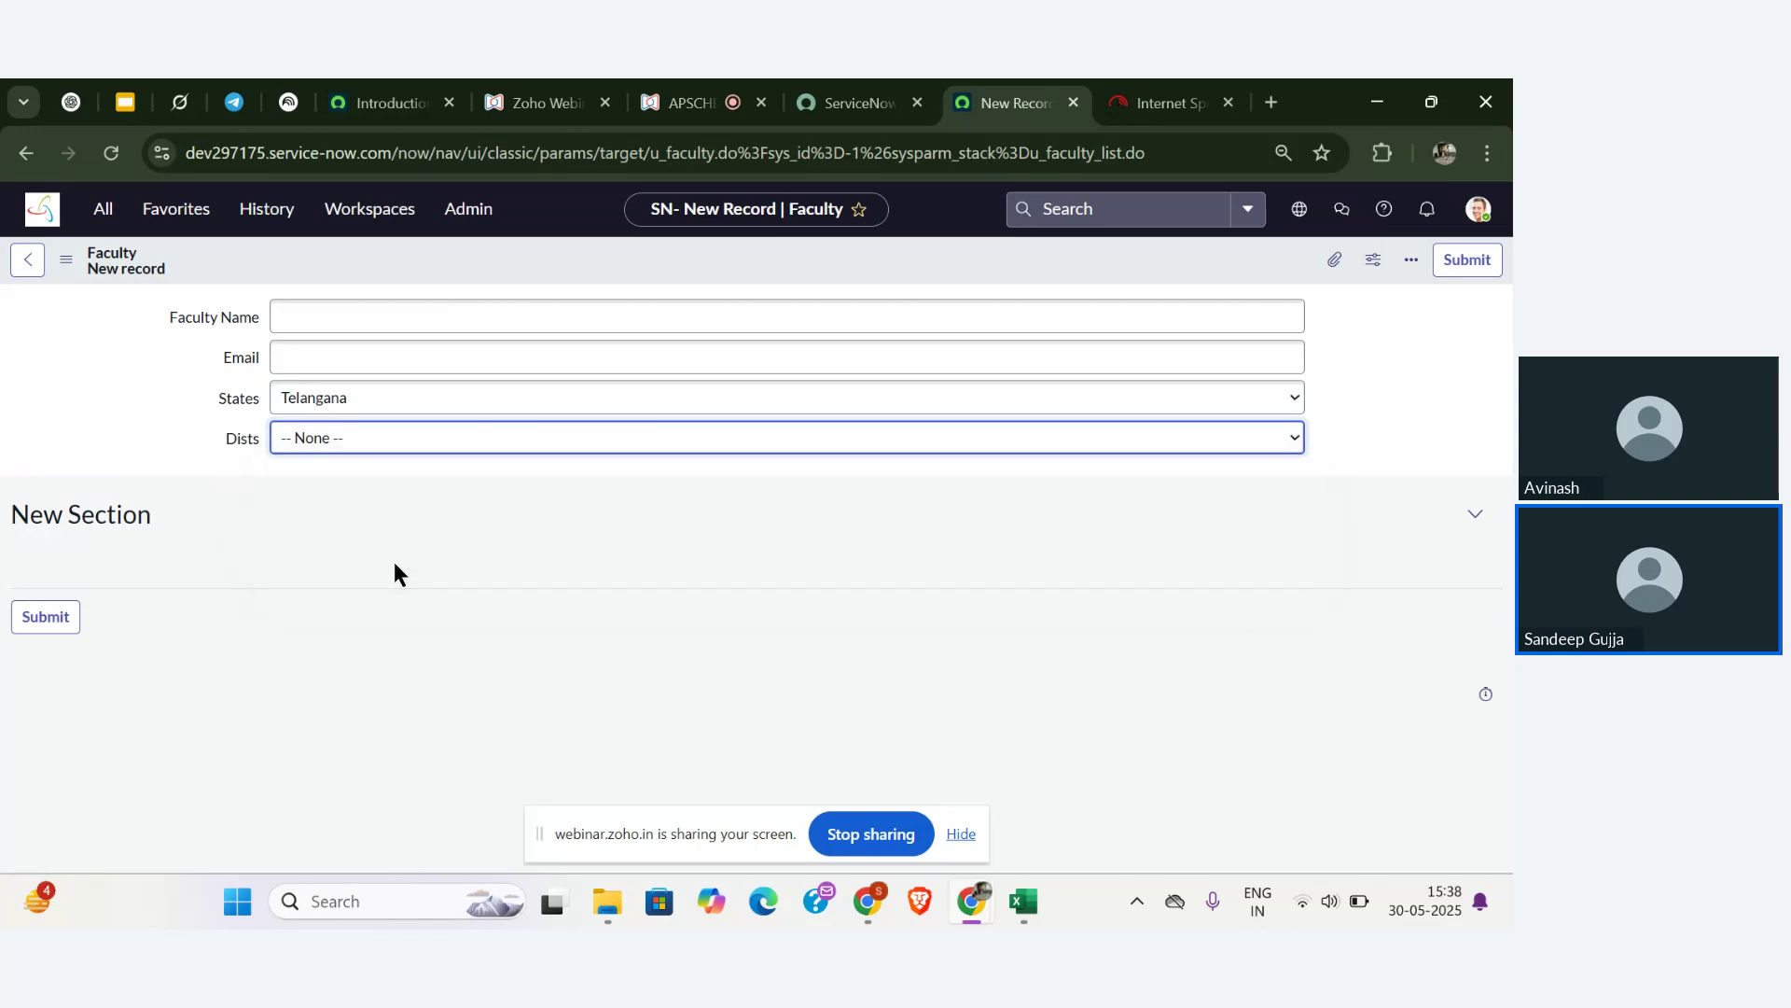
pyautogui.click(658, 105)
pyautogui.moveTo(301, 551)
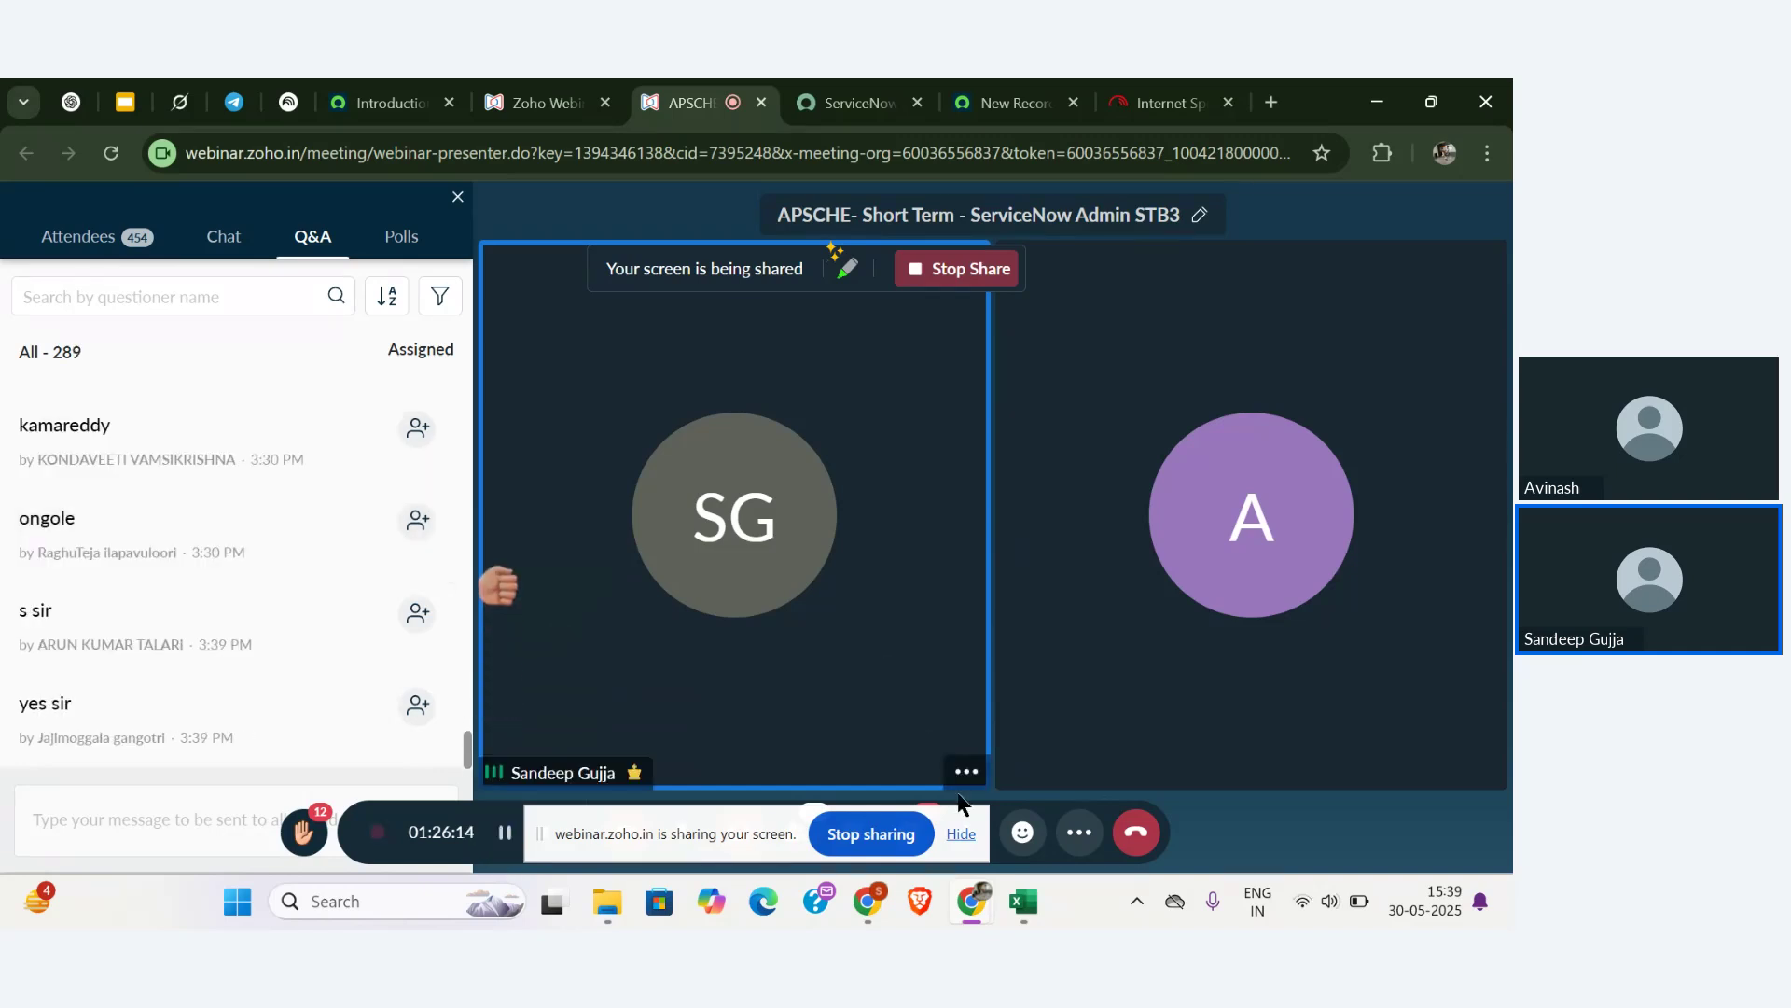
# - Hide the sharing bar, scroll through the latest Q&A questions, then return to the Faculty form
pyautogui.click(961, 833)
pyautogui.moveTo(405, 594)
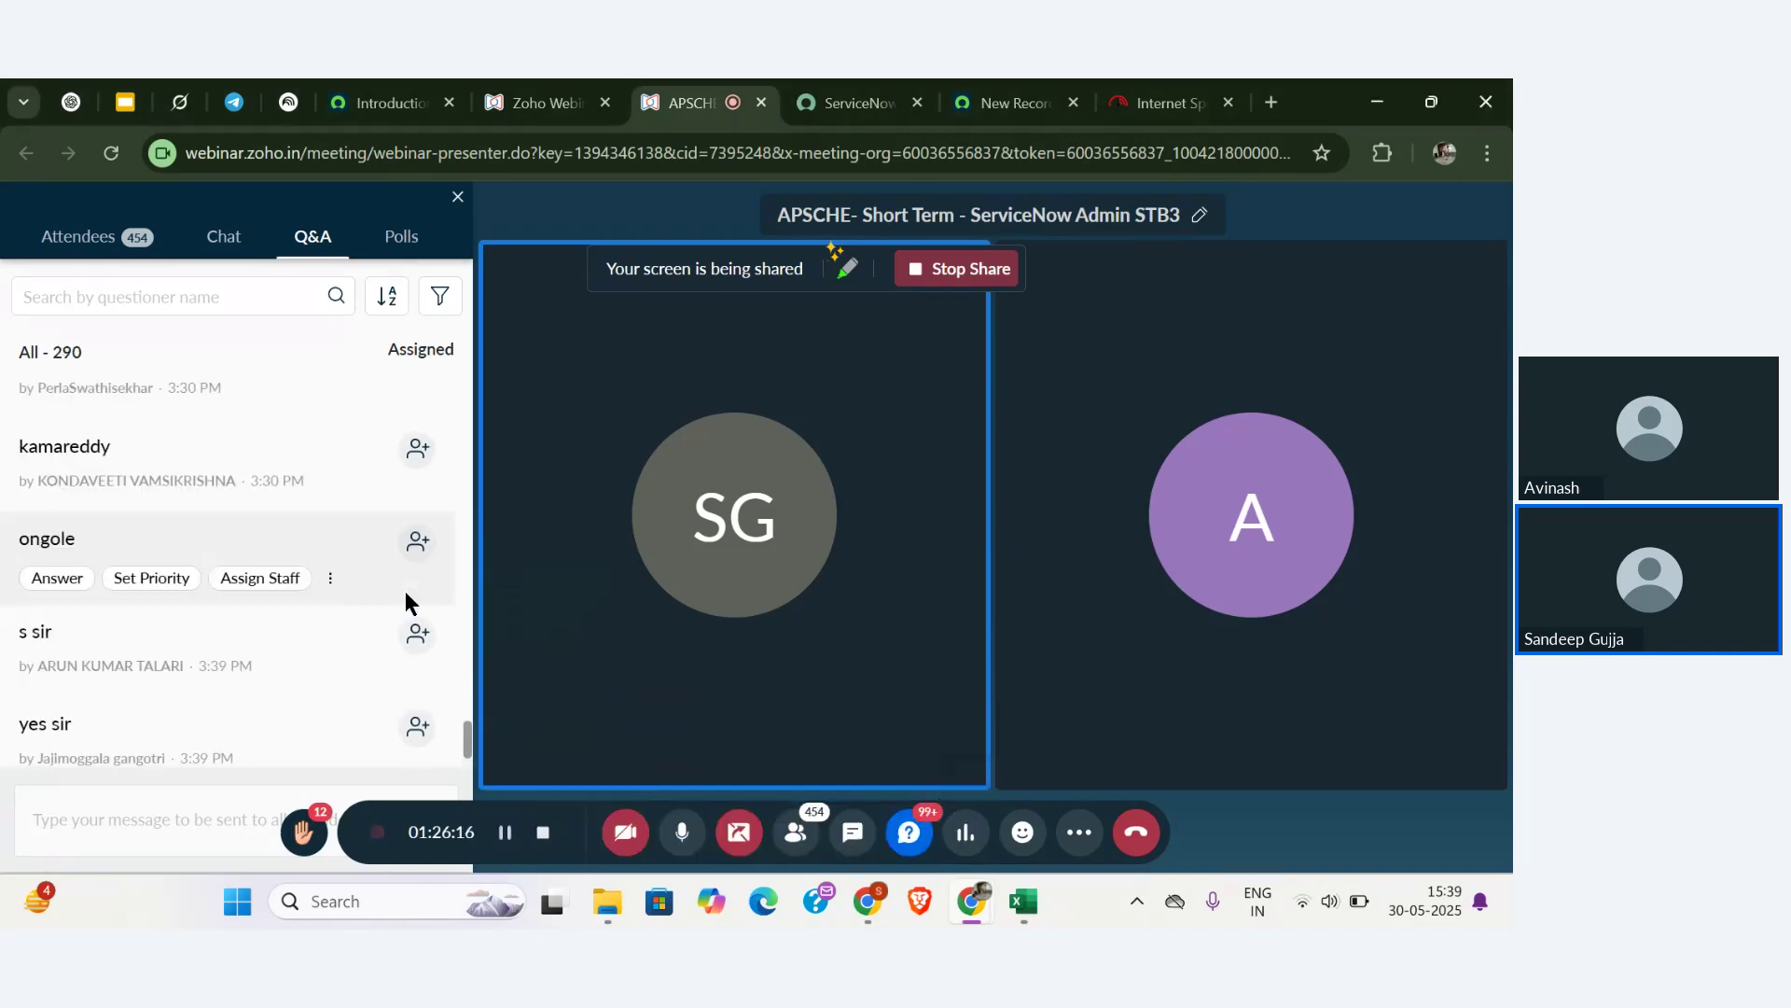
pyautogui.scroll(-1, 405, 594)
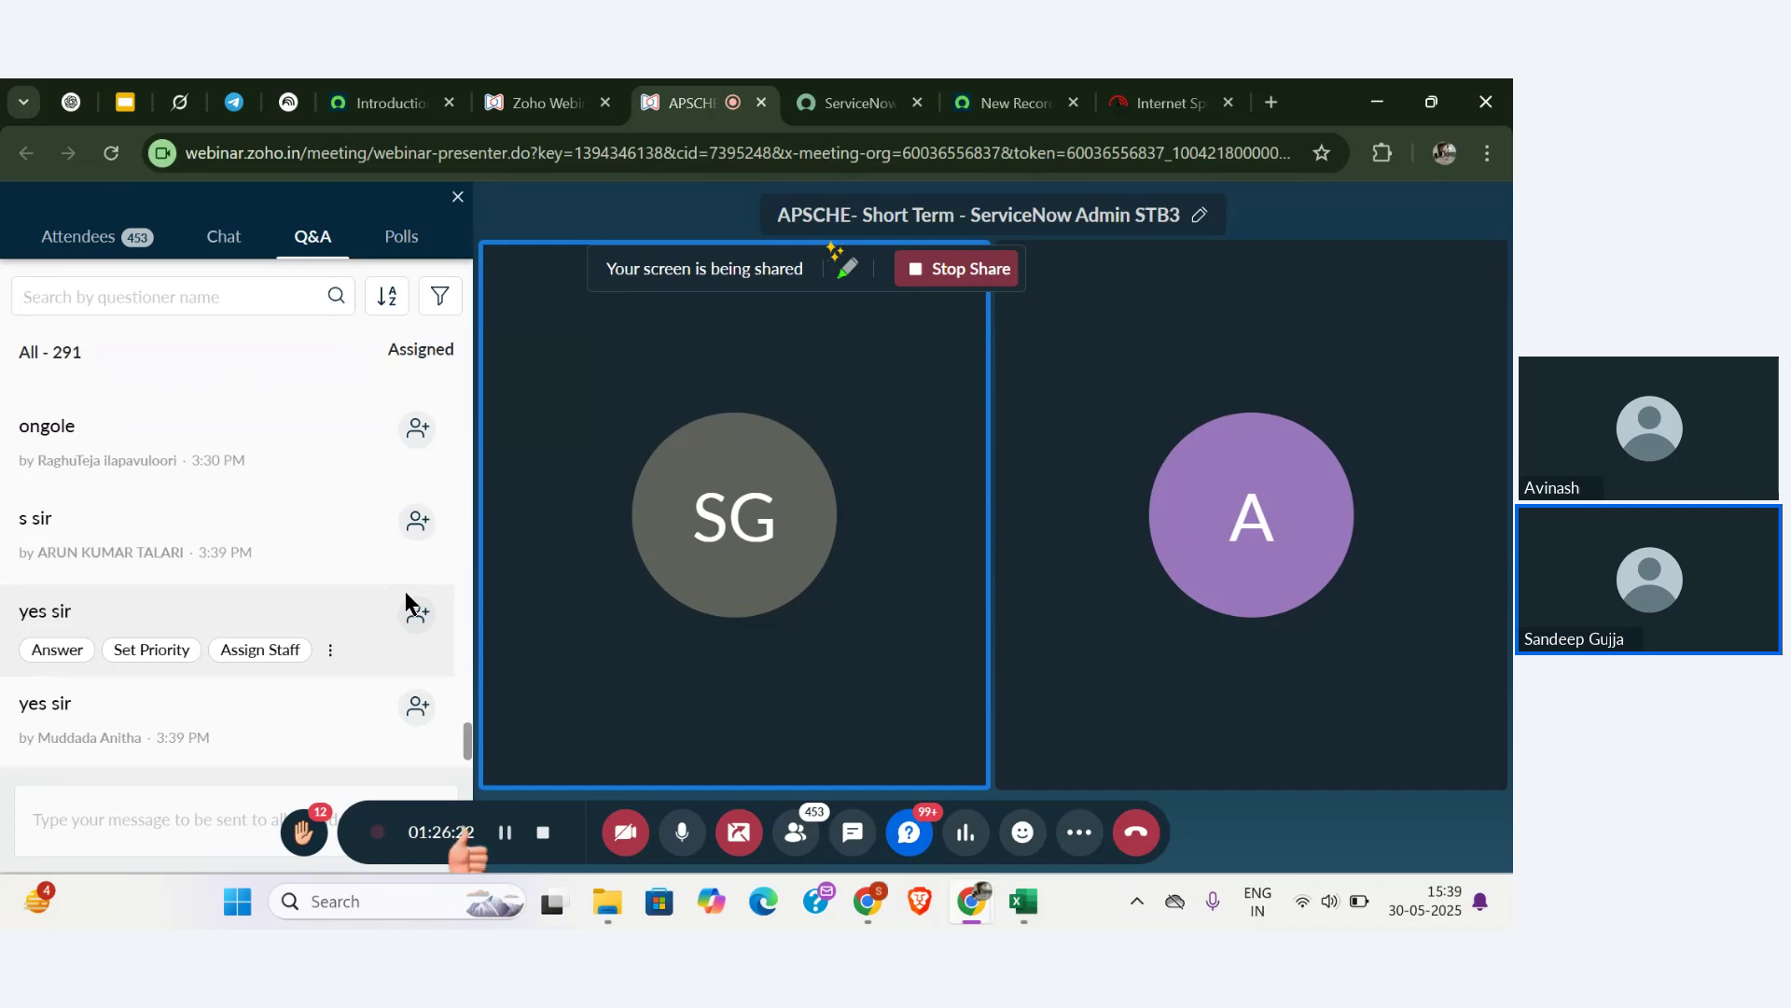
pyautogui.scroll(-1, 404, 591)
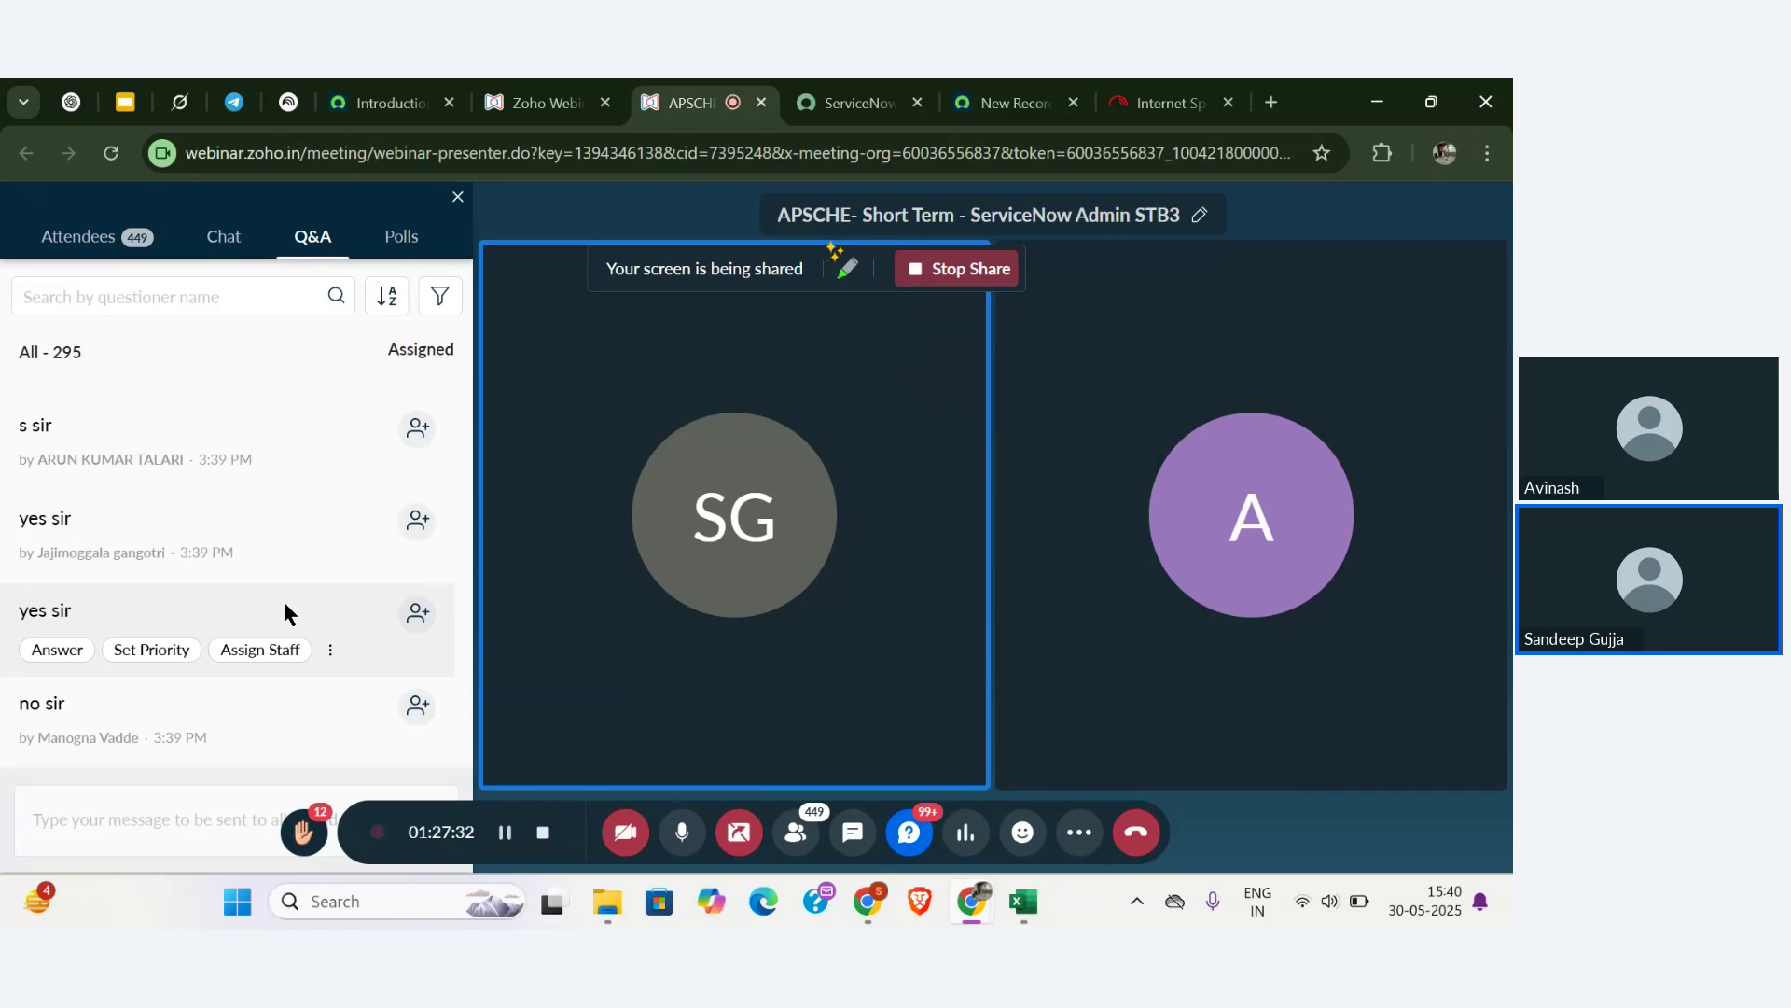
pyautogui.scroll(1, 284, 613)
pyautogui.scroll(-5, 284, 606)
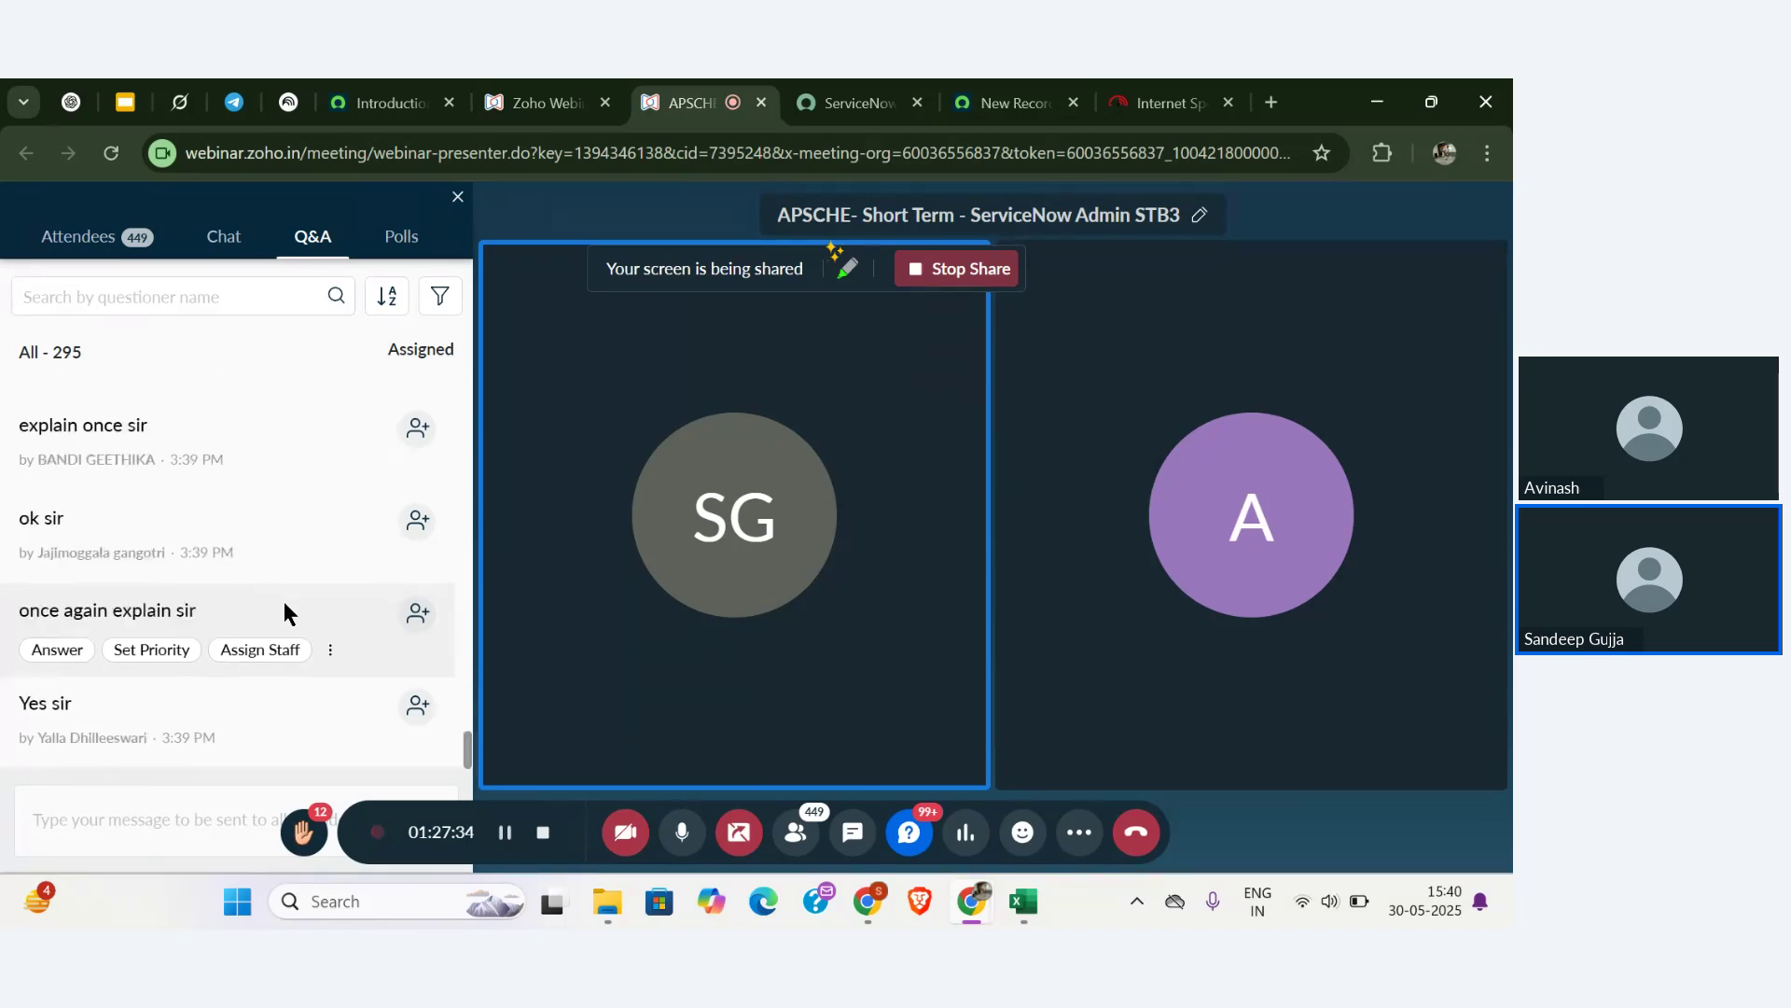
pyautogui.click(985, 90)
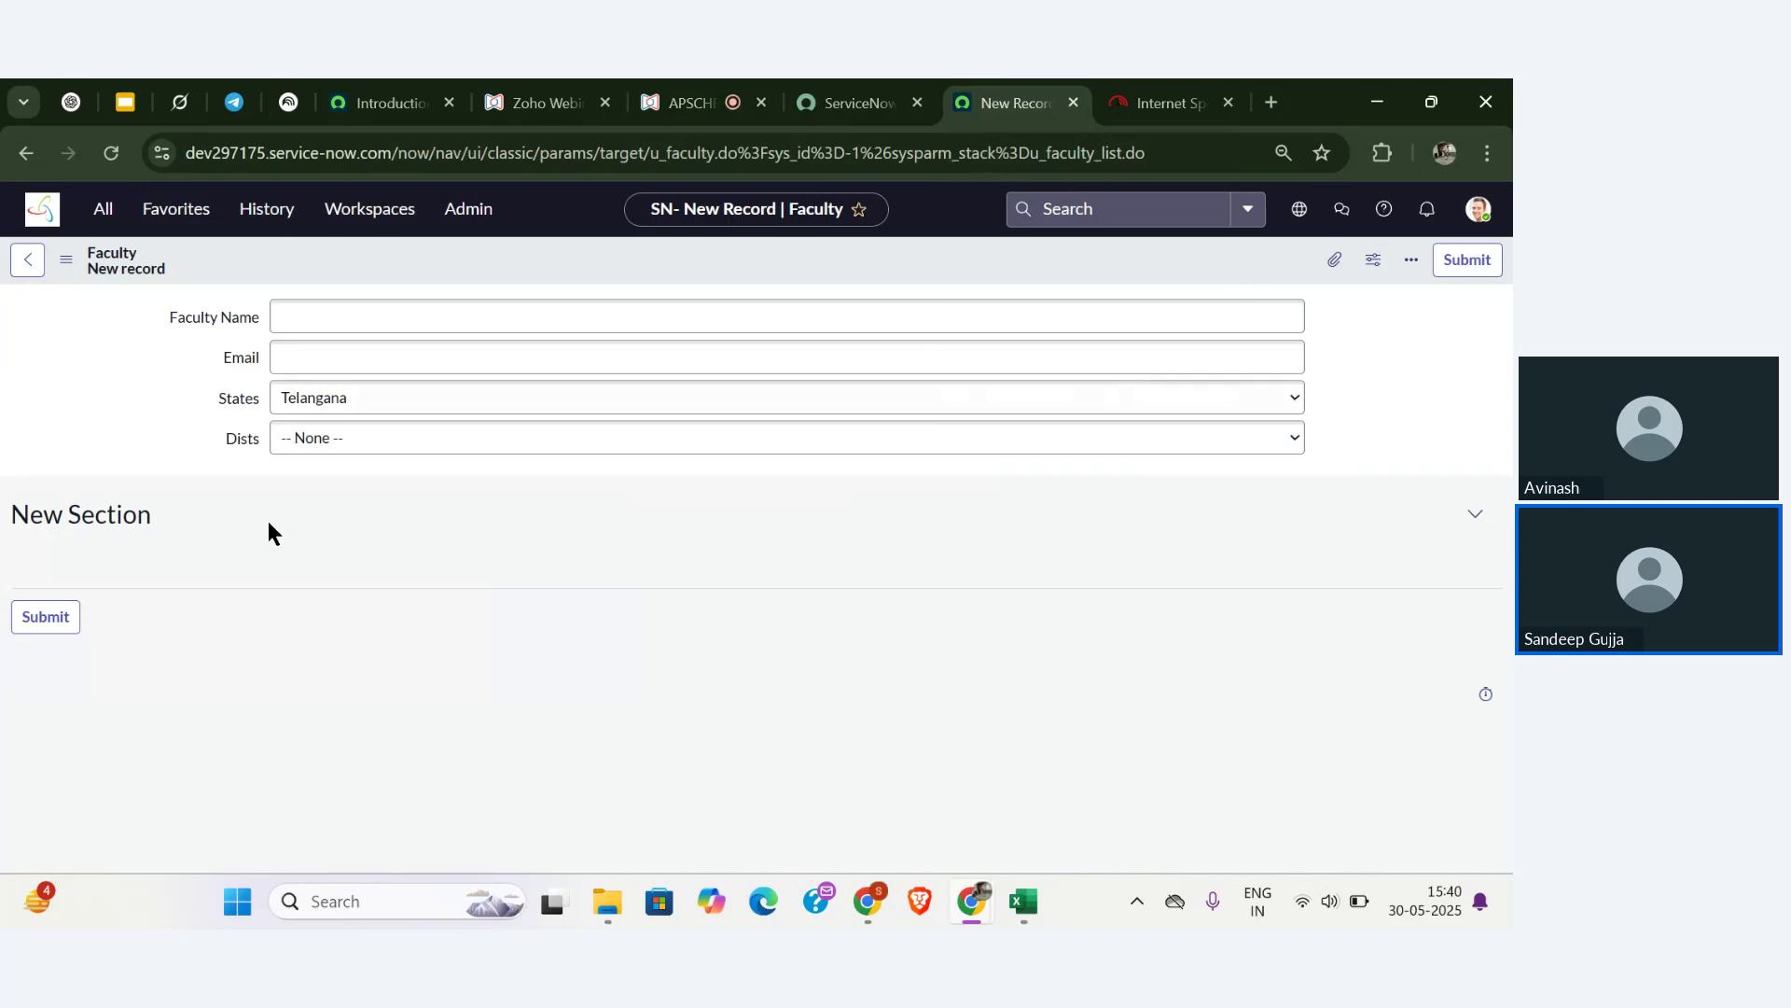
# - Reset States to -- None -- and open Configure Dictionary for the Dists field
pyautogui.click(307, 406)
pyautogui.click(336, 441)
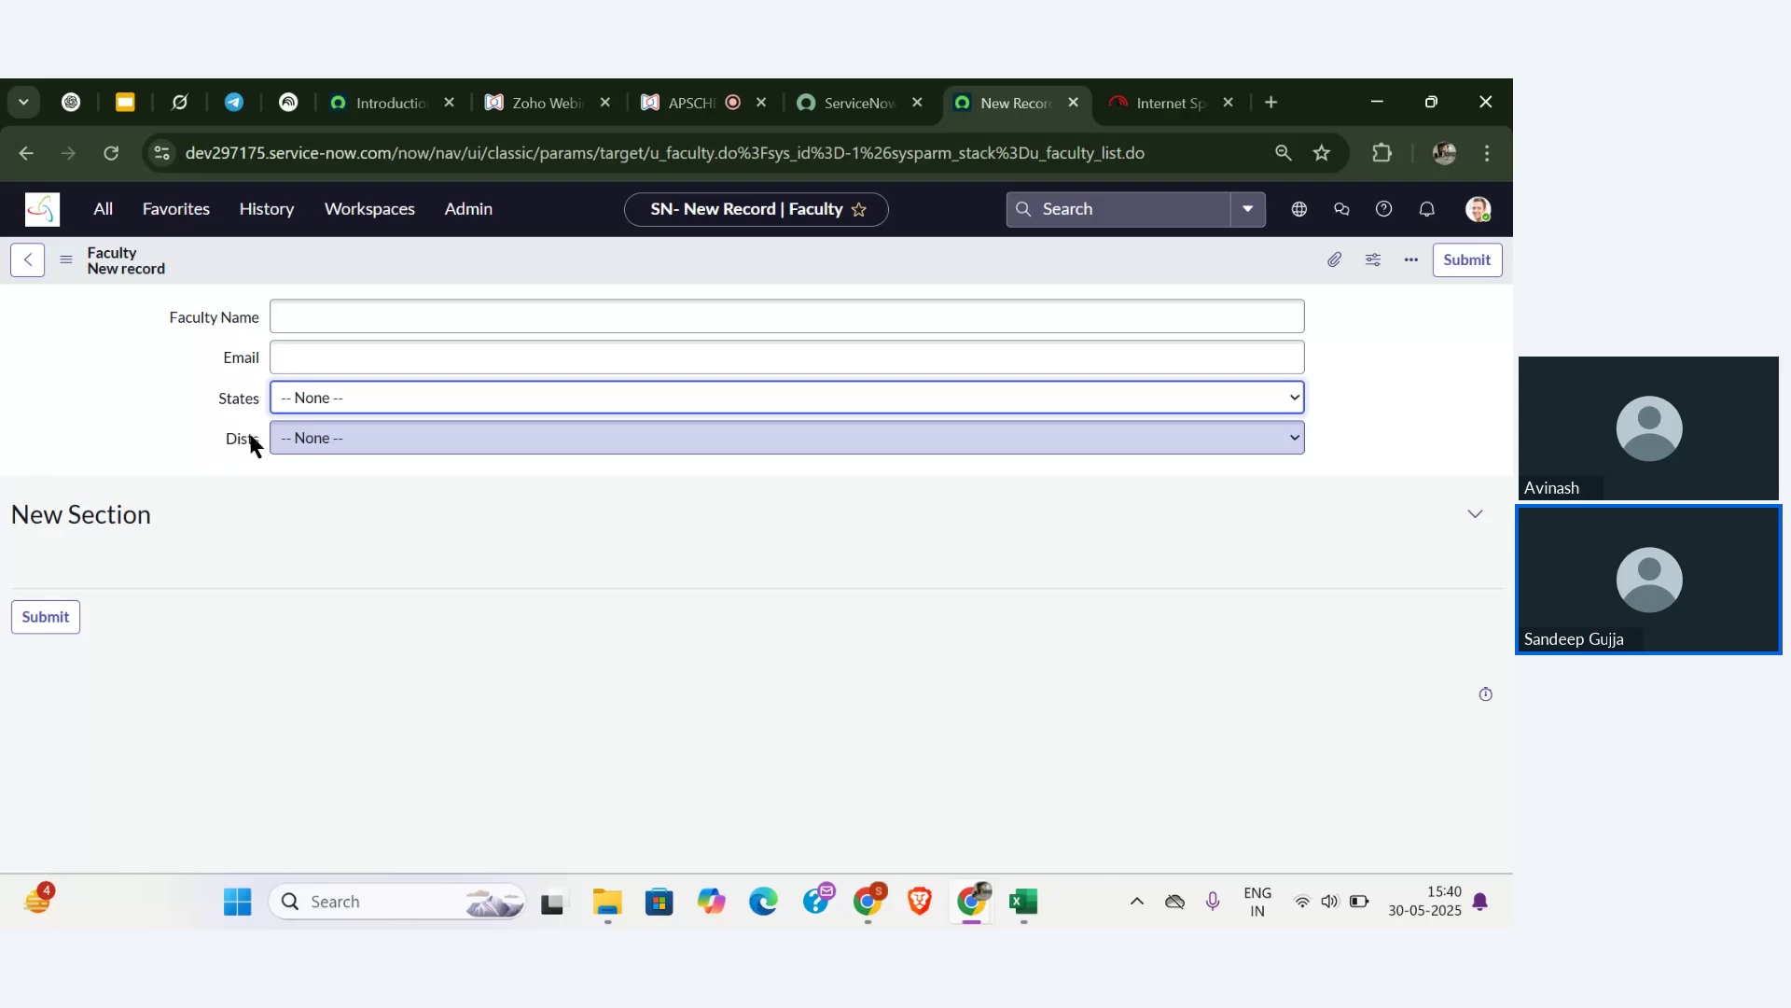
pyautogui.rightClick(241, 439)
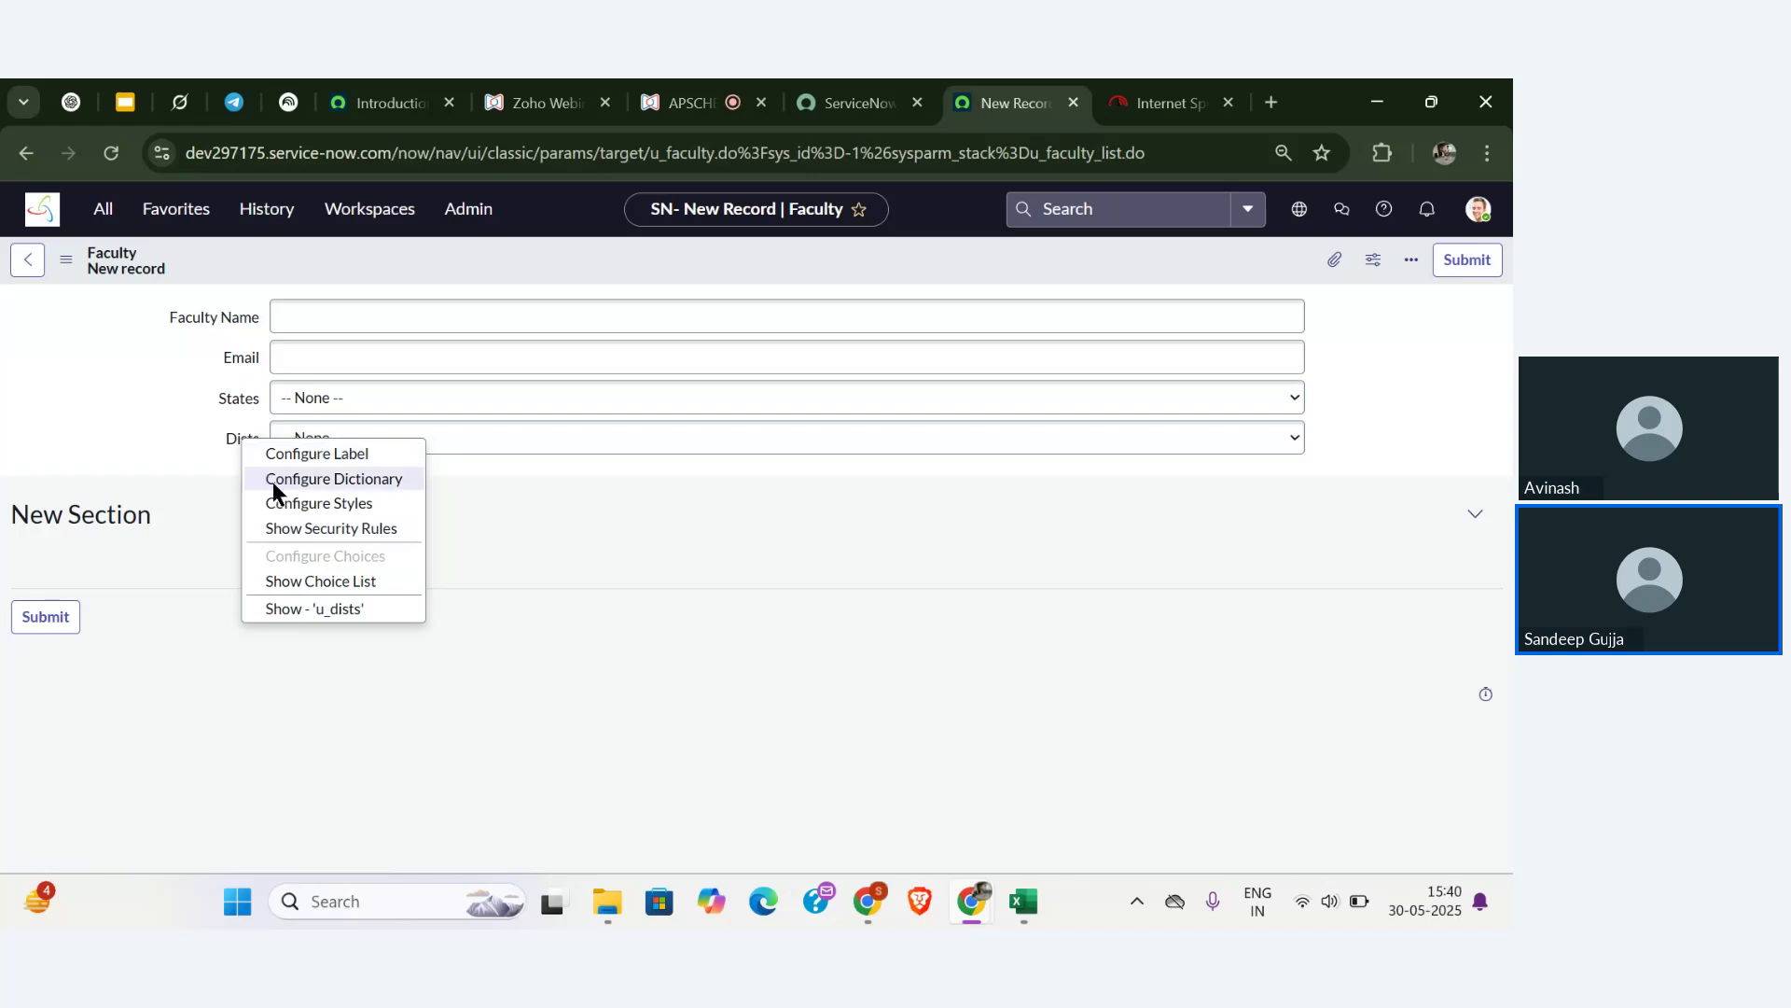
pyautogui.click(273, 488)
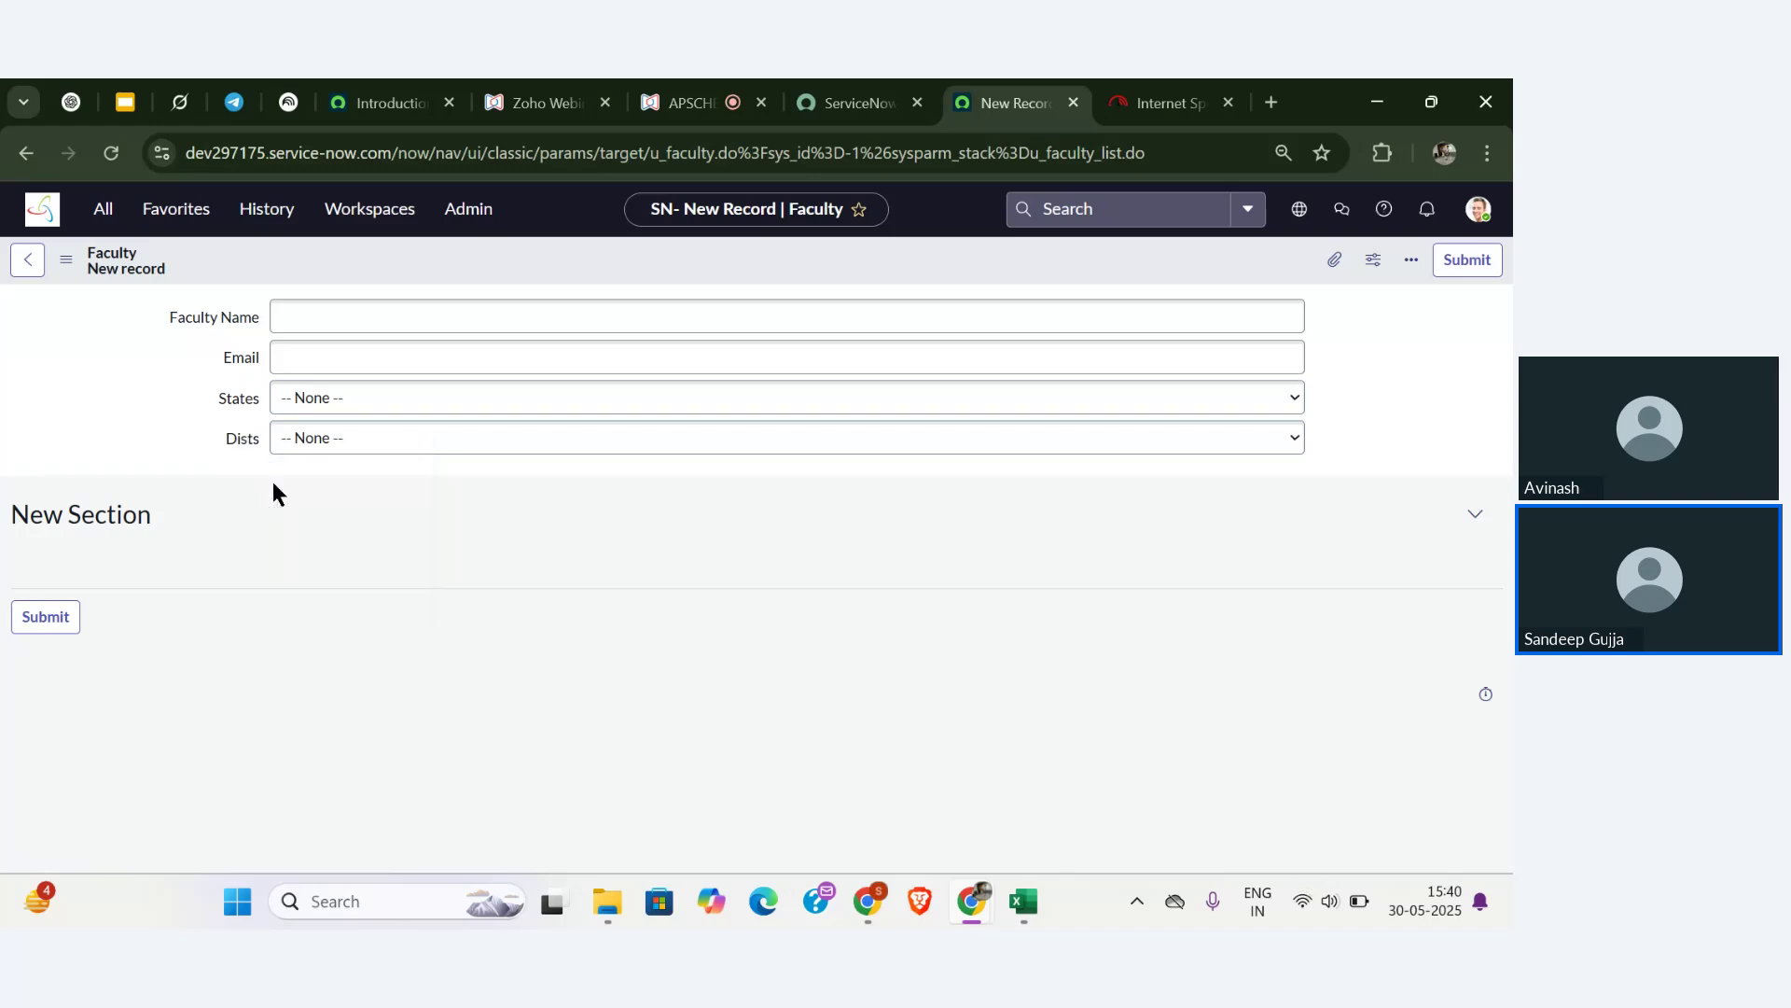
pyautogui.click(478, 573)
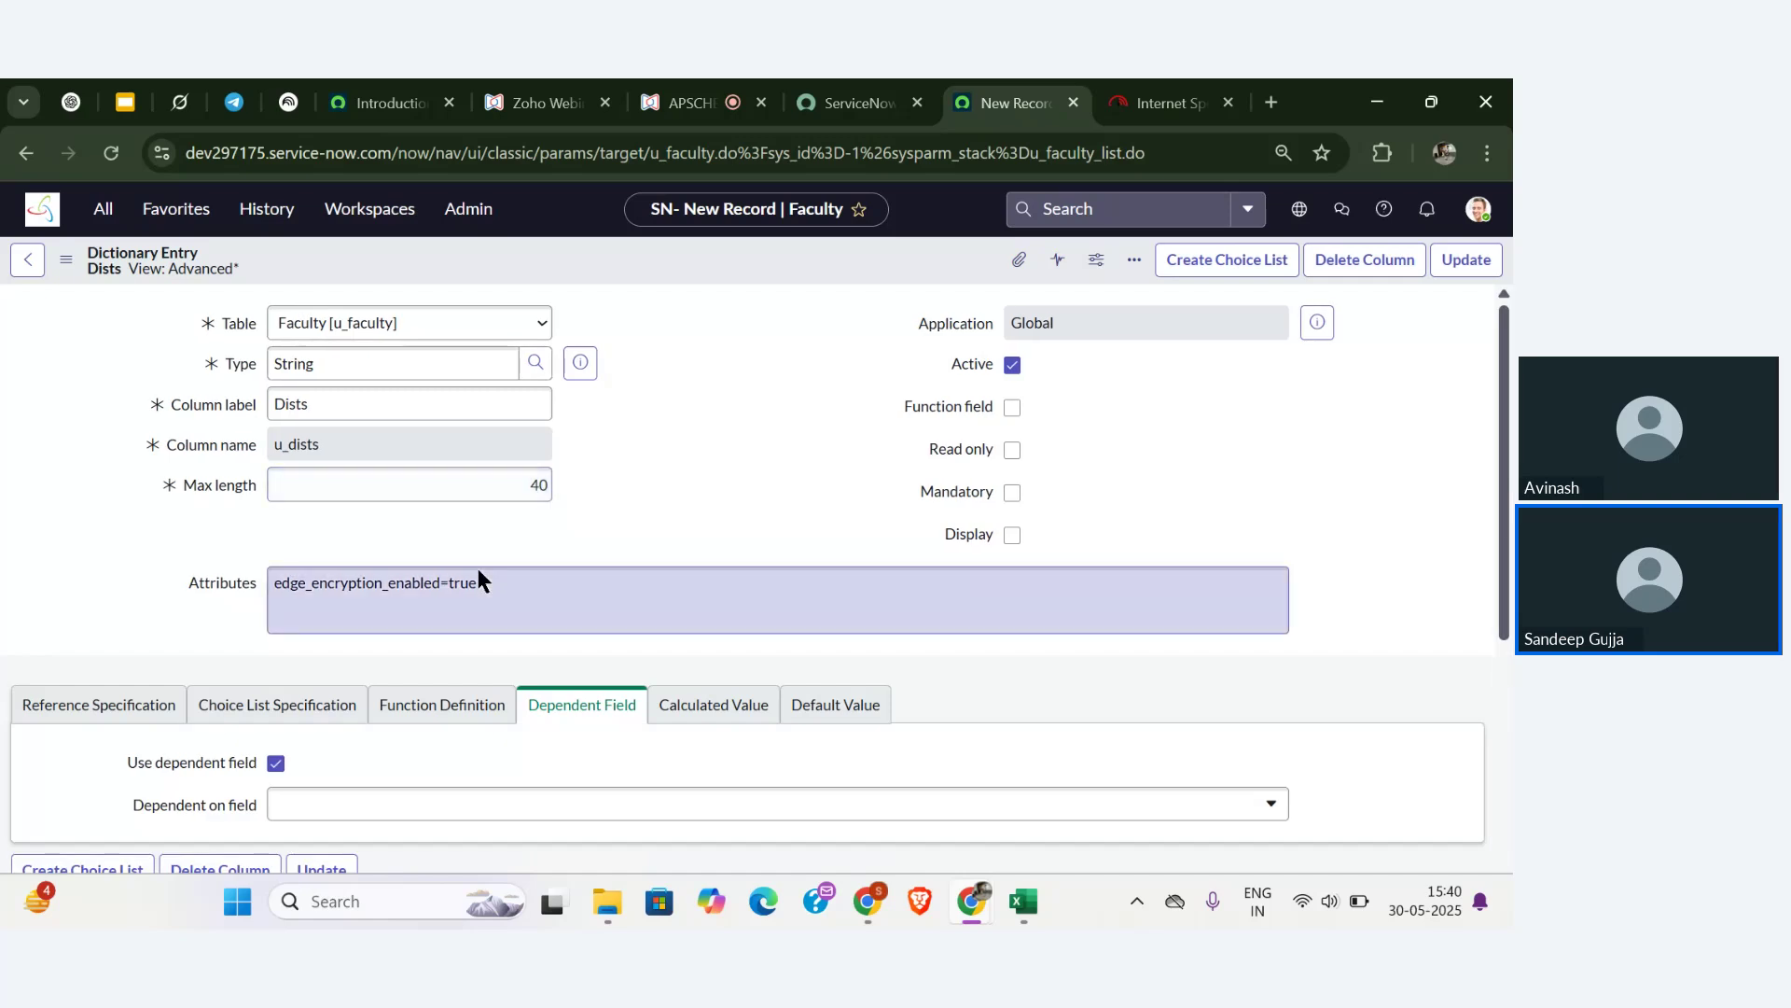
pyautogui.scroll(-5, 603, 547)
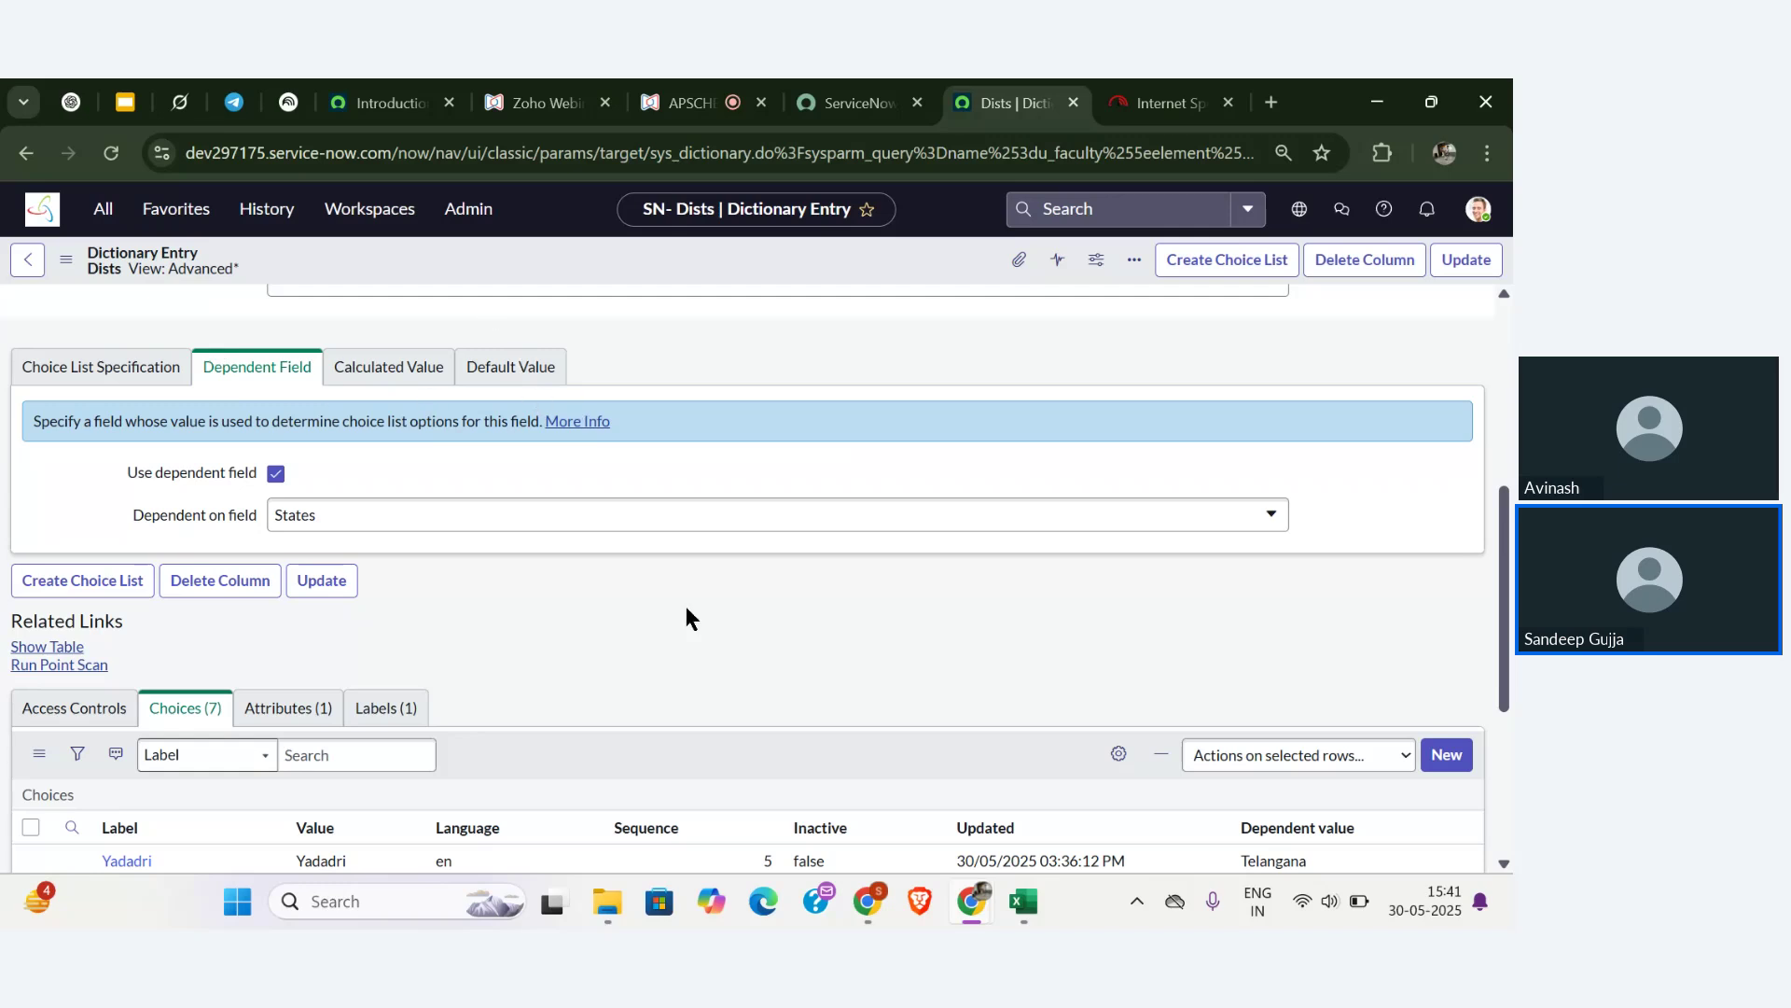
pyautogui.scroll(-2, 696, 605)
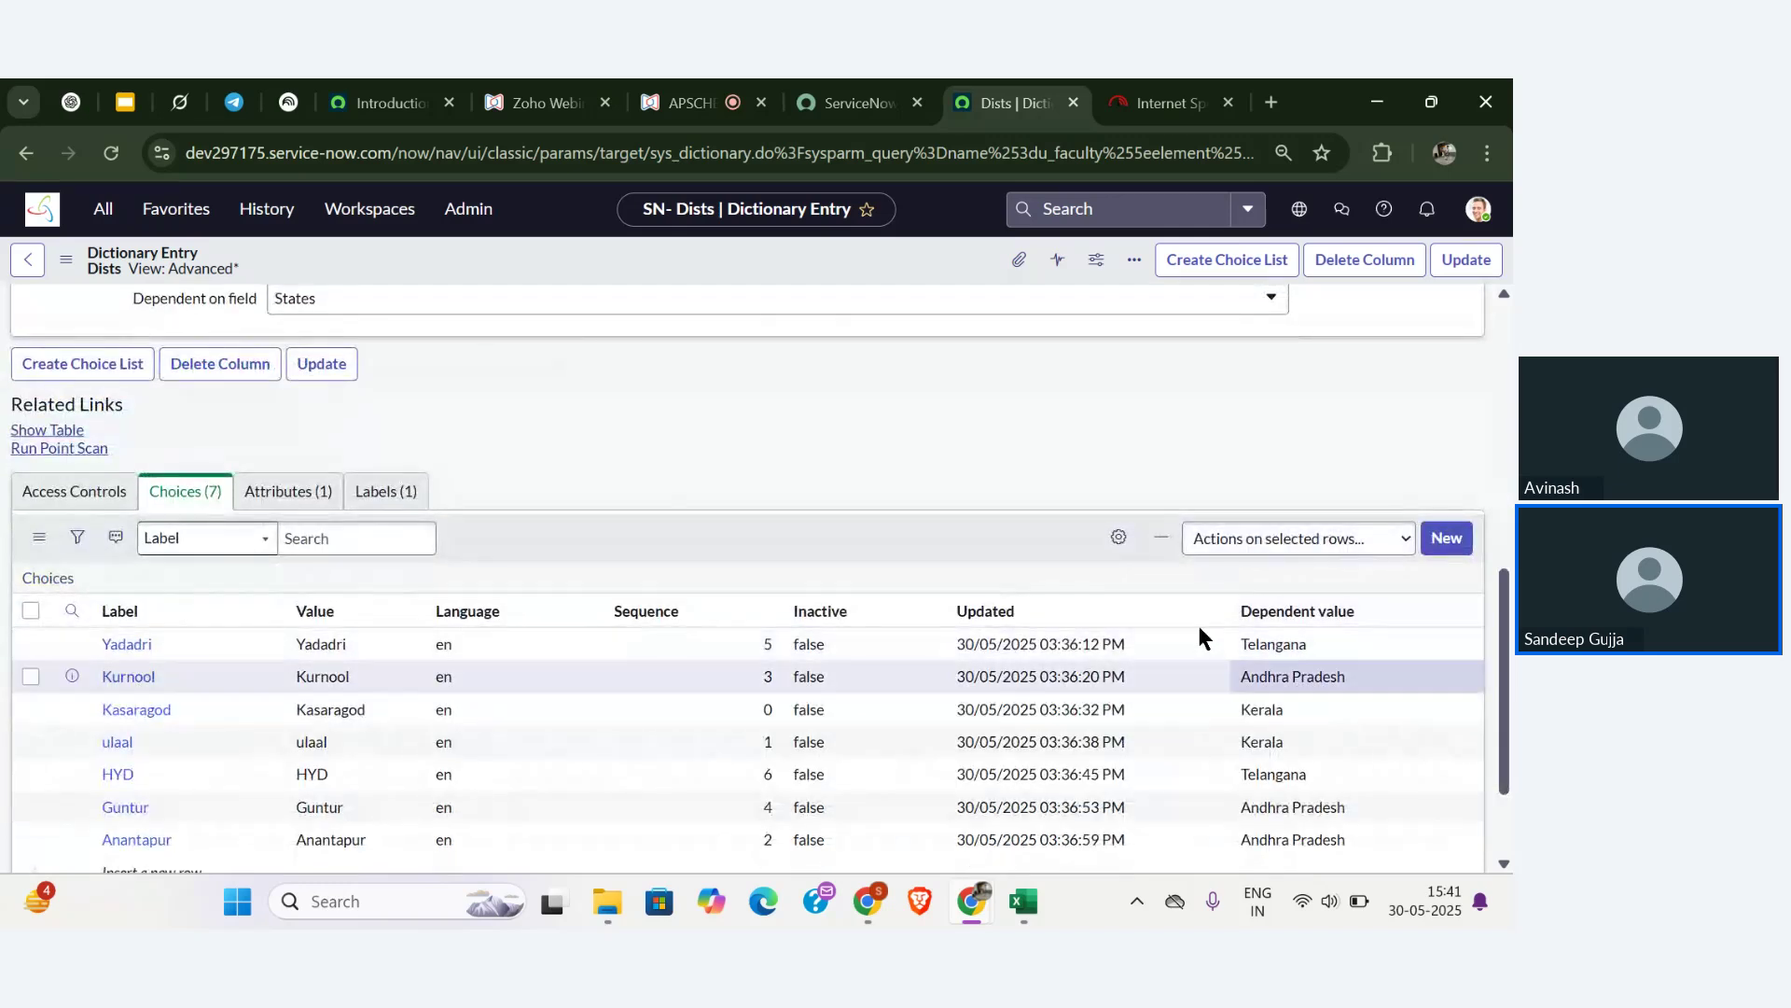
pyautogui.scroll(2, 792, 511)
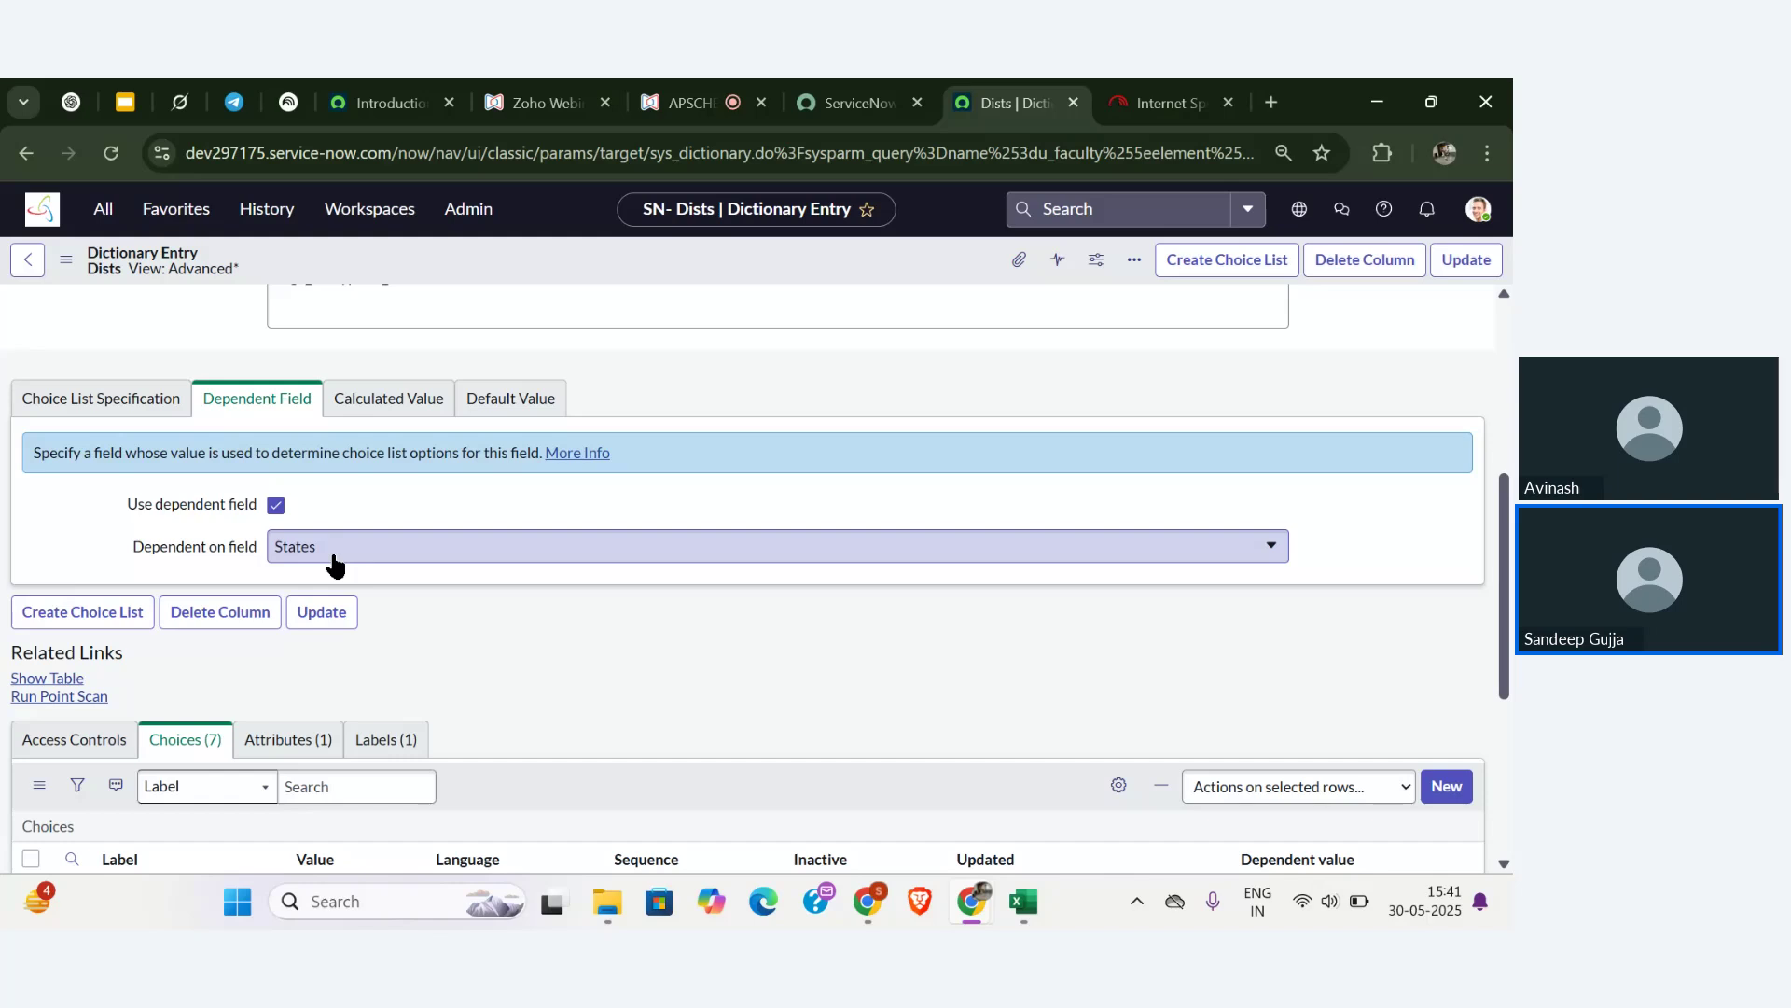
pyautogui.scroll(-3, 461, 603)
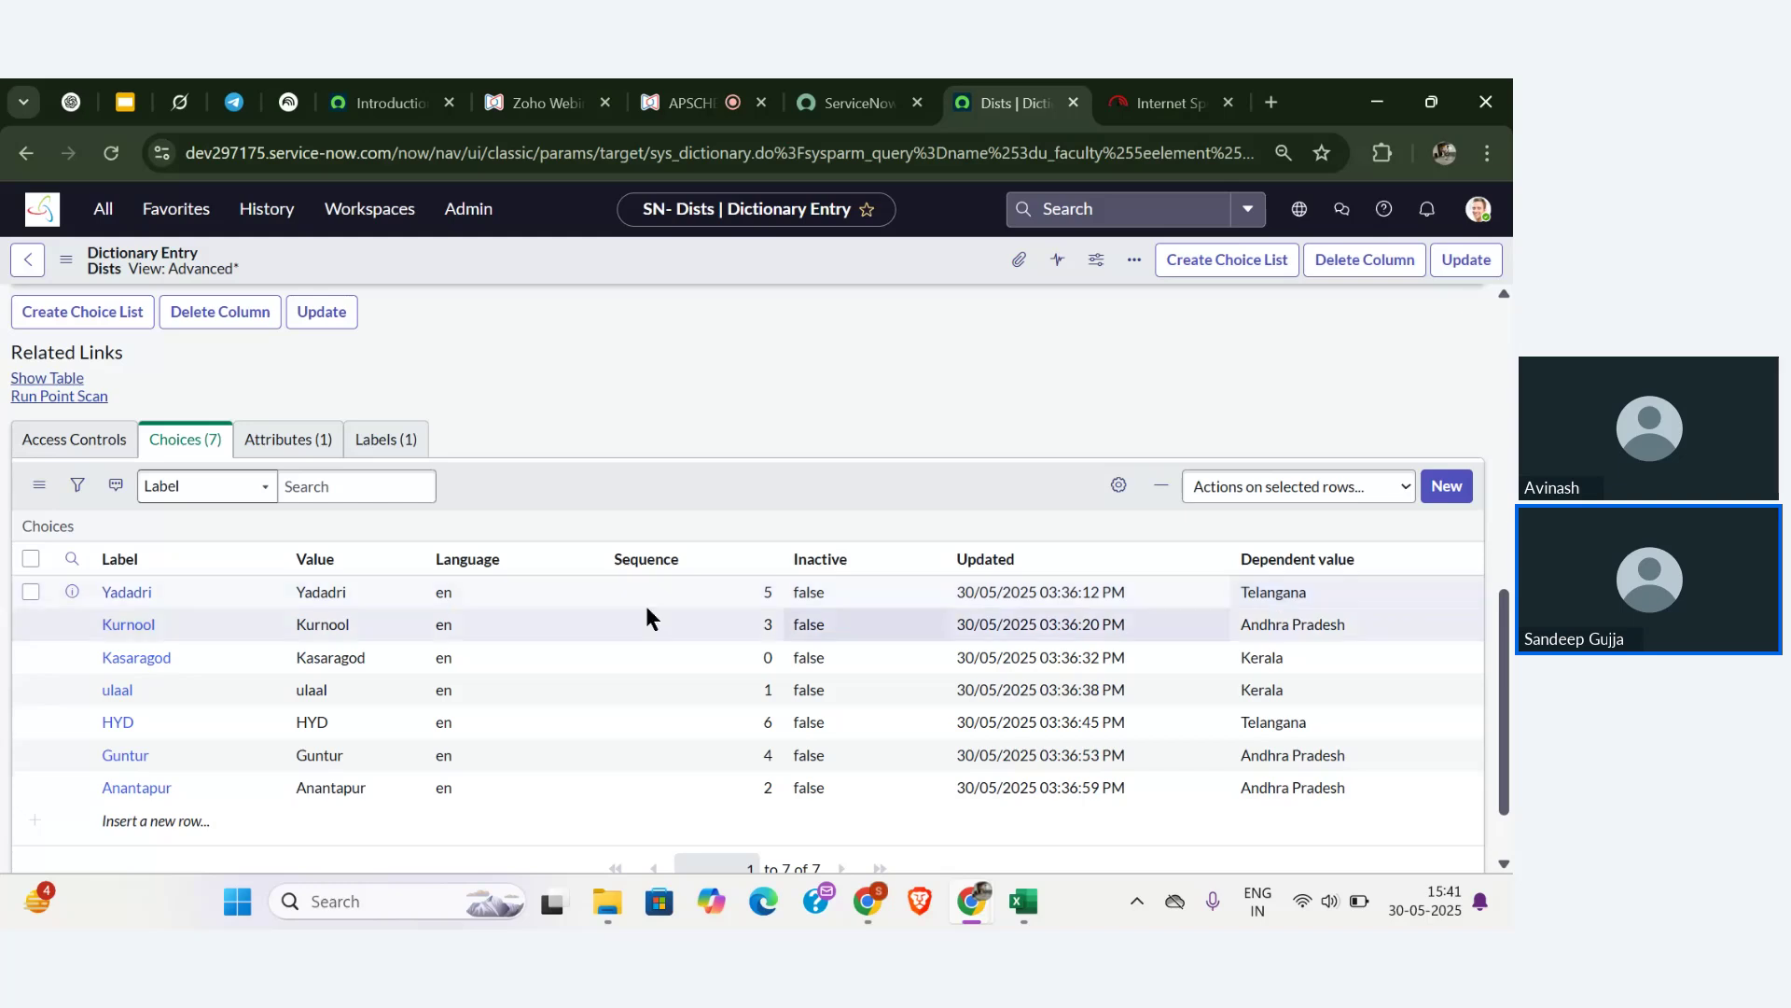
pyautogui.doubleClick(319, 586)
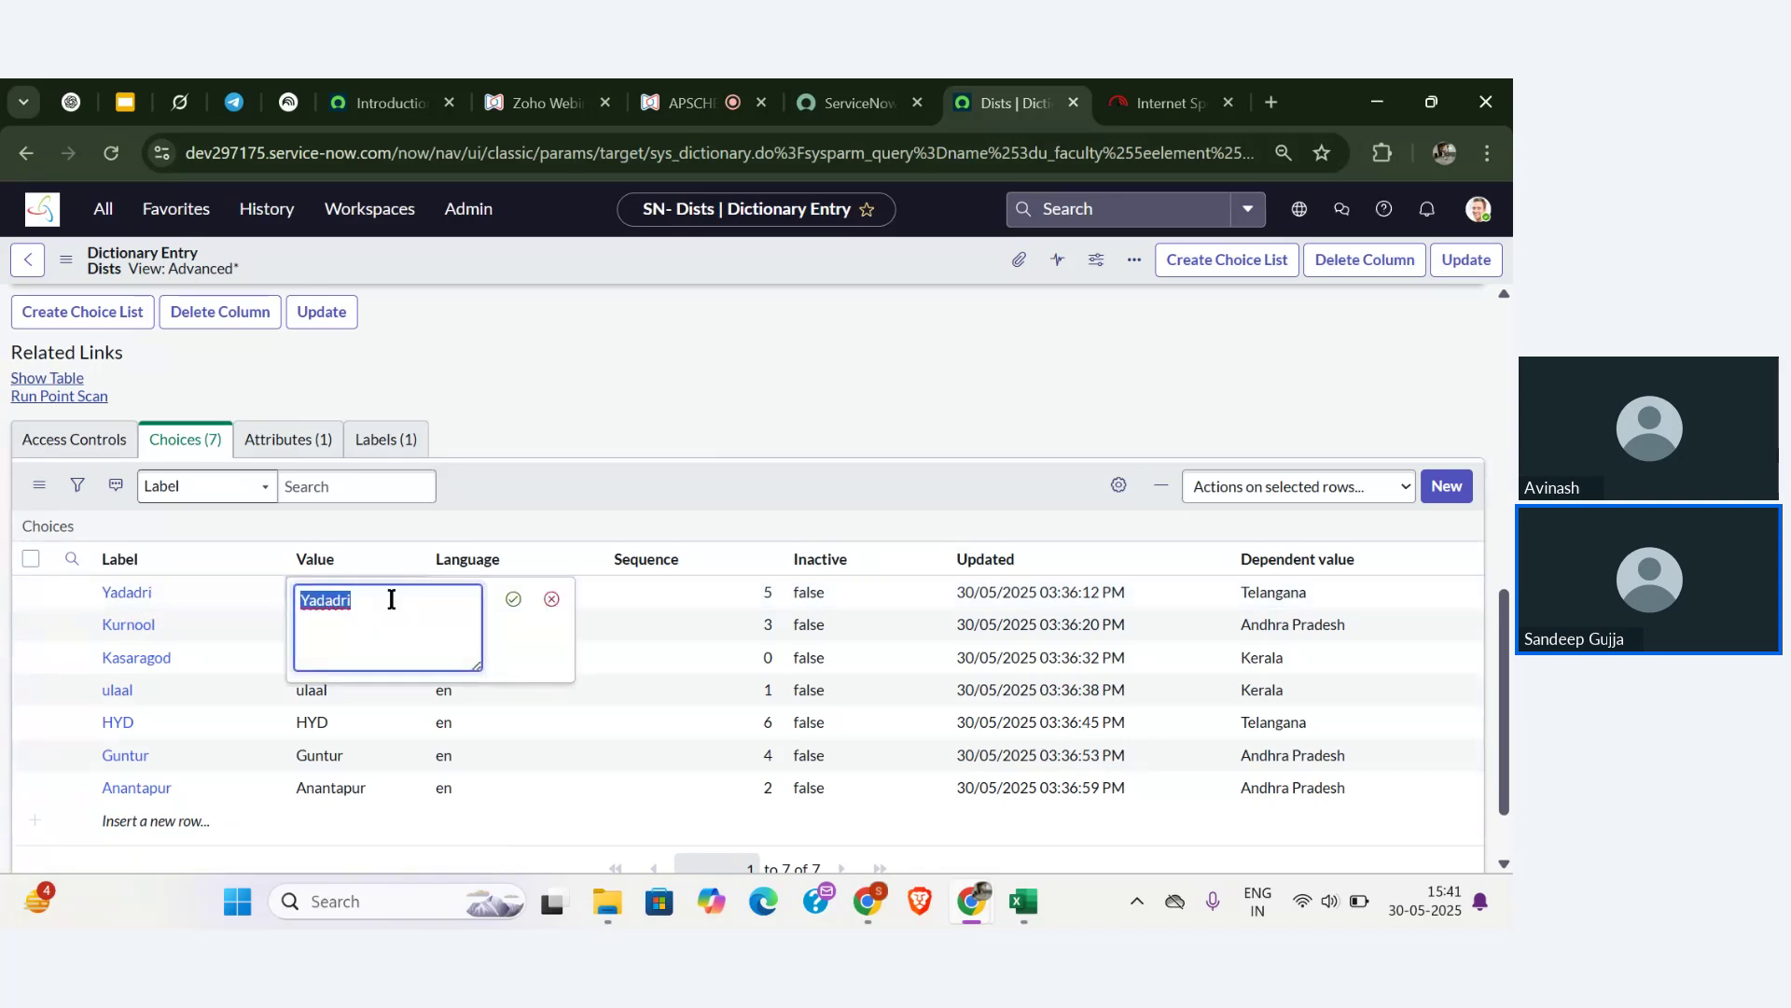
pyautogui.click(551, 602)
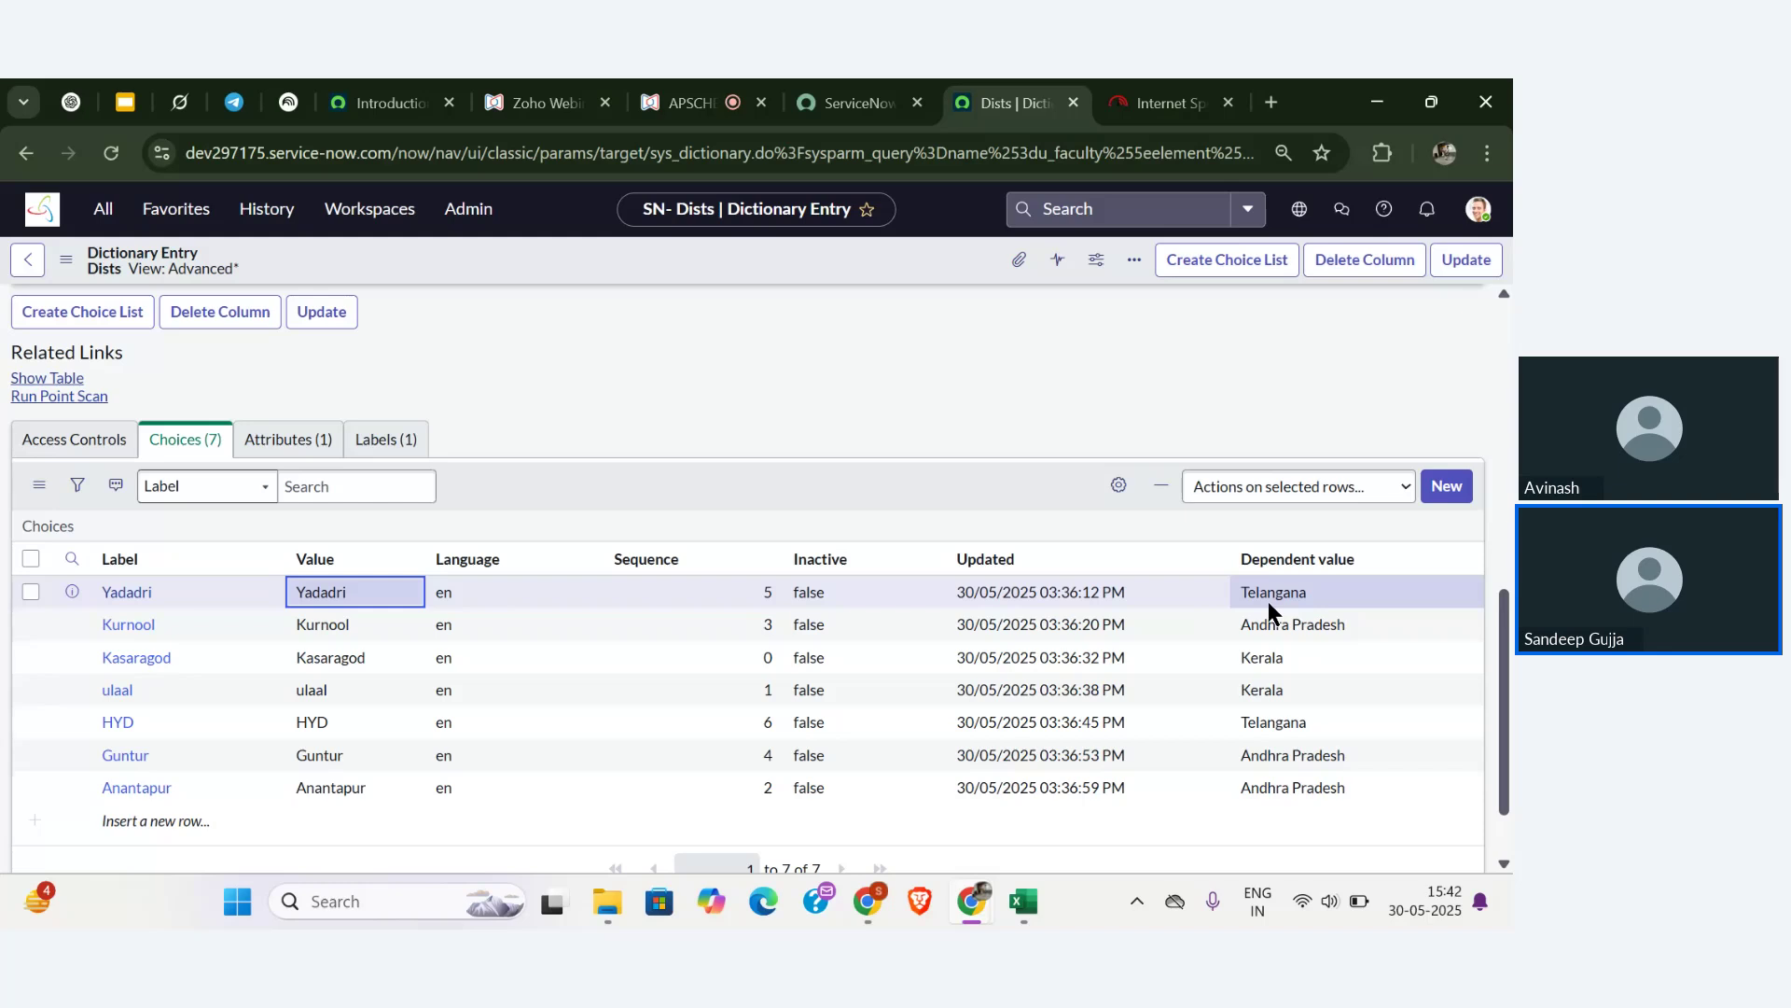
pyautogui.scroll(15, 1358, 426)
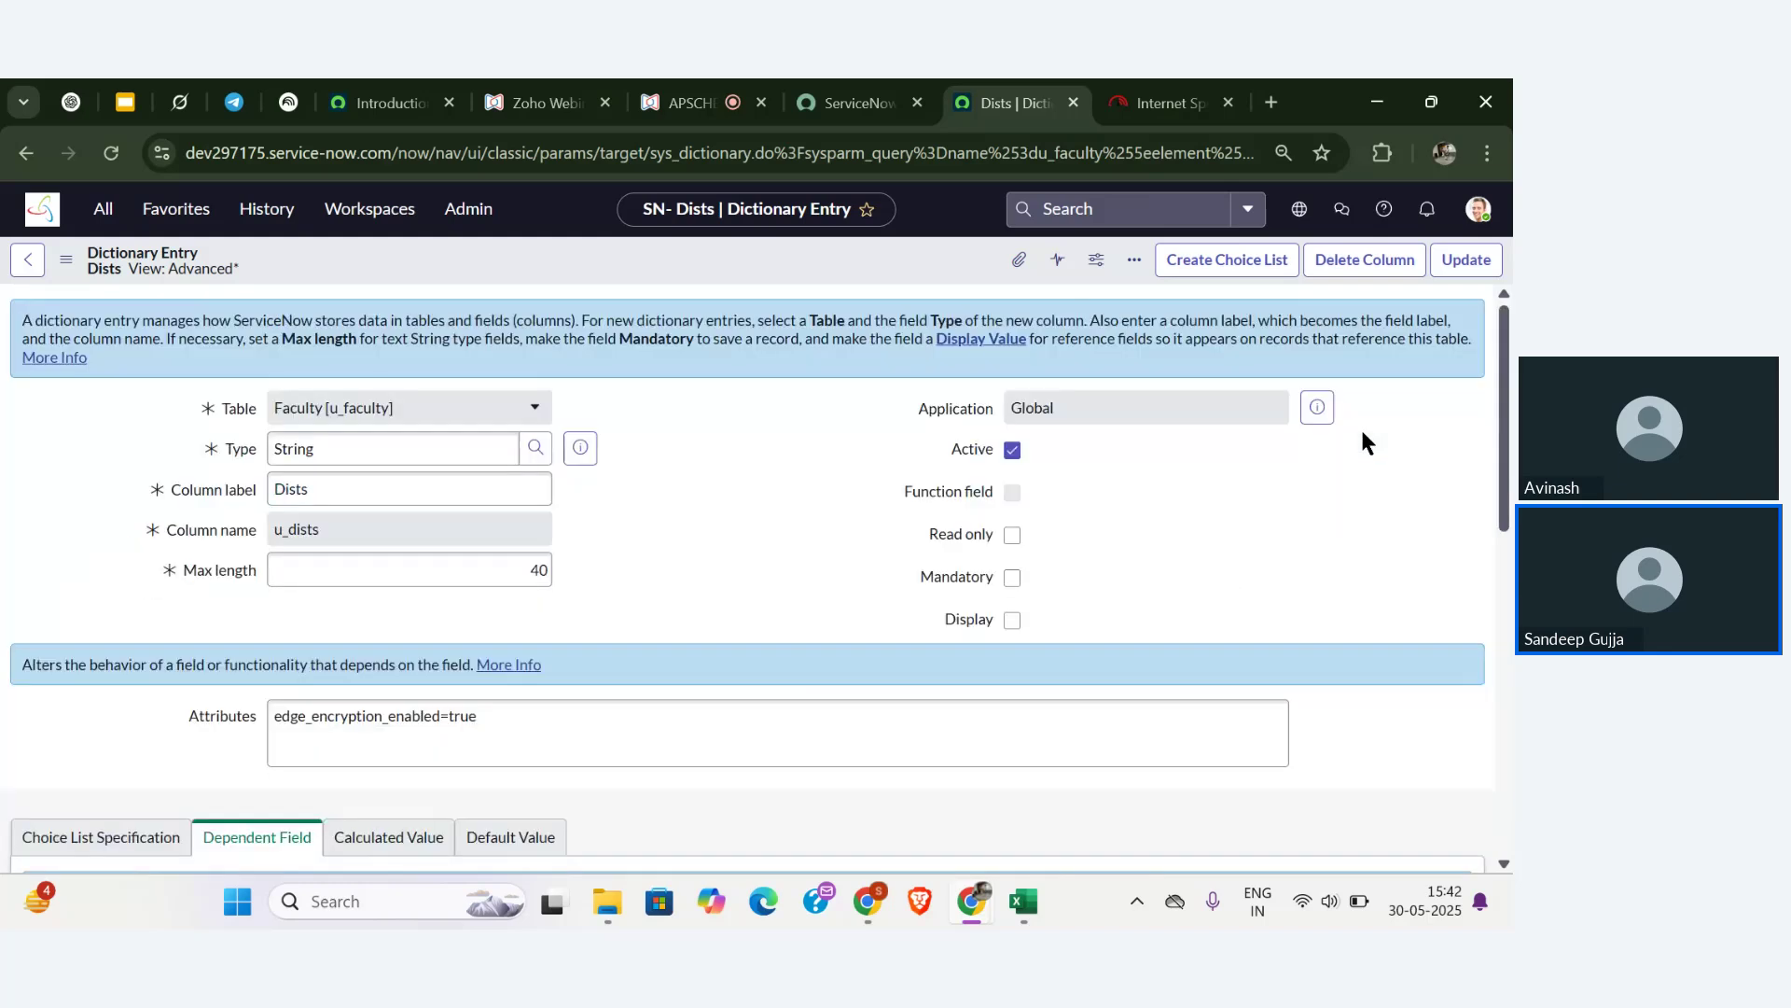
# - Back on the Faculty form, set States to Andhra Pradesh, view its districts, then go to the webinar
pyautogui.click(27, 260)
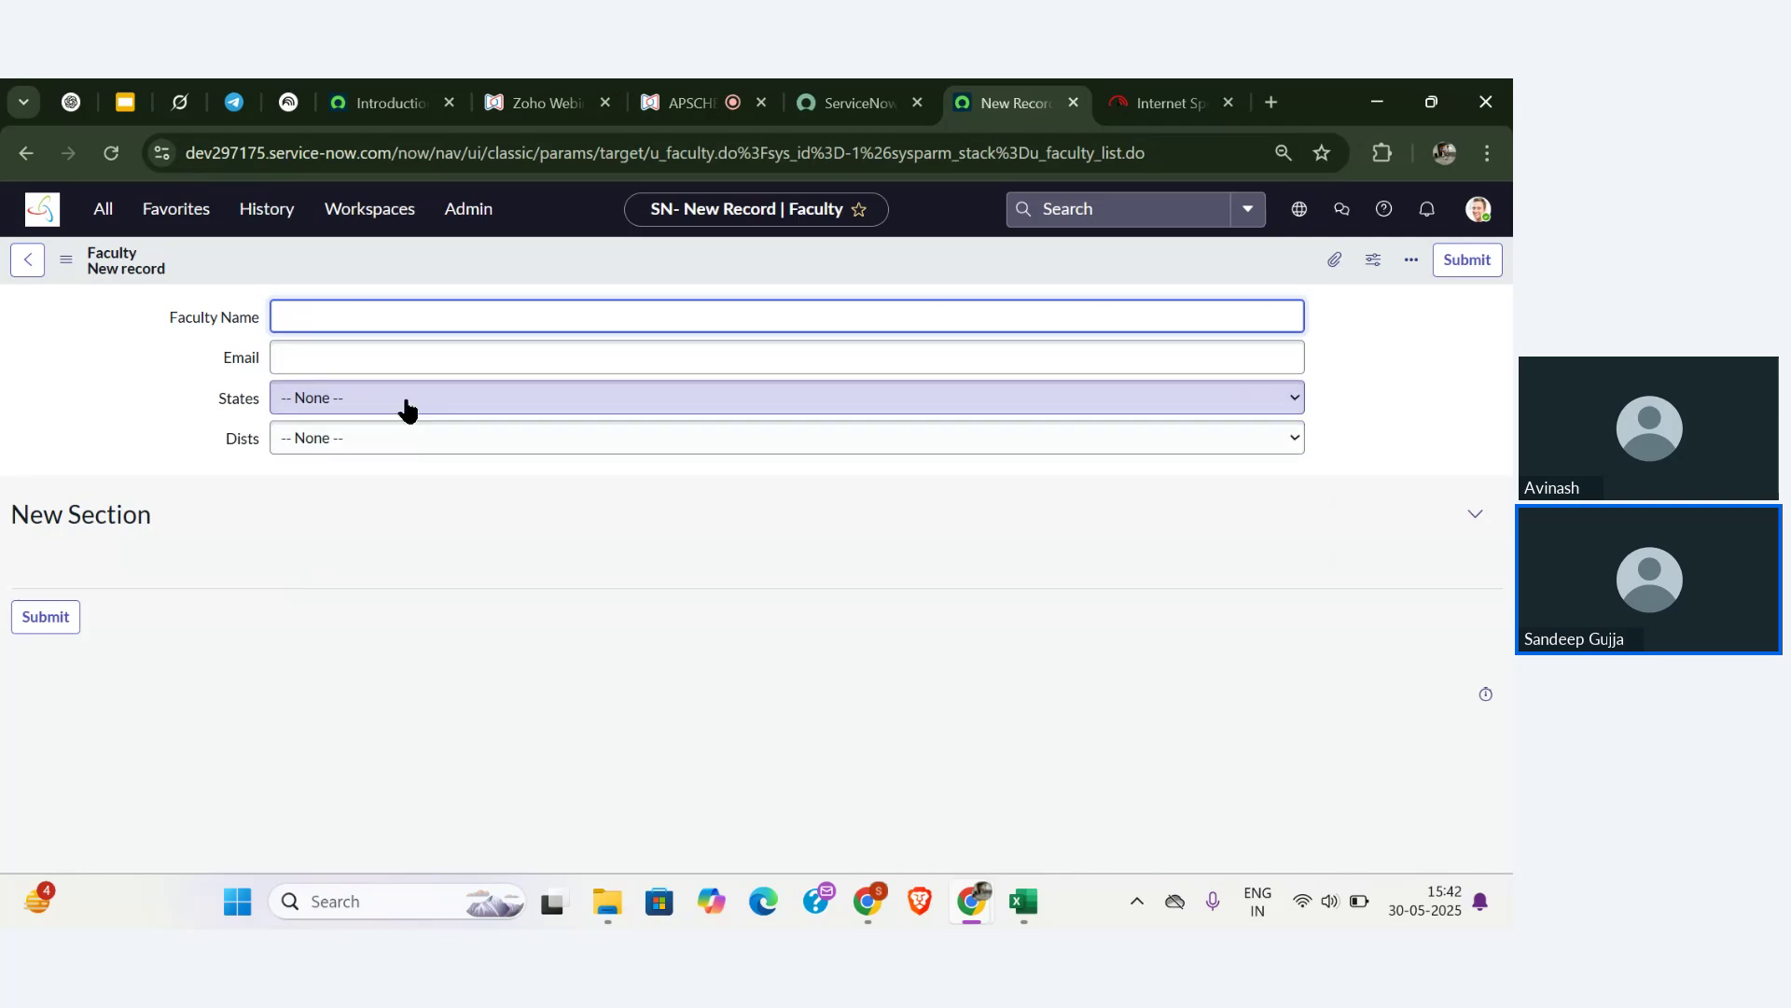
pyautogui.click(404, 403)
pyautogui.click(401, 458)
pyautogui.click(417, 442)
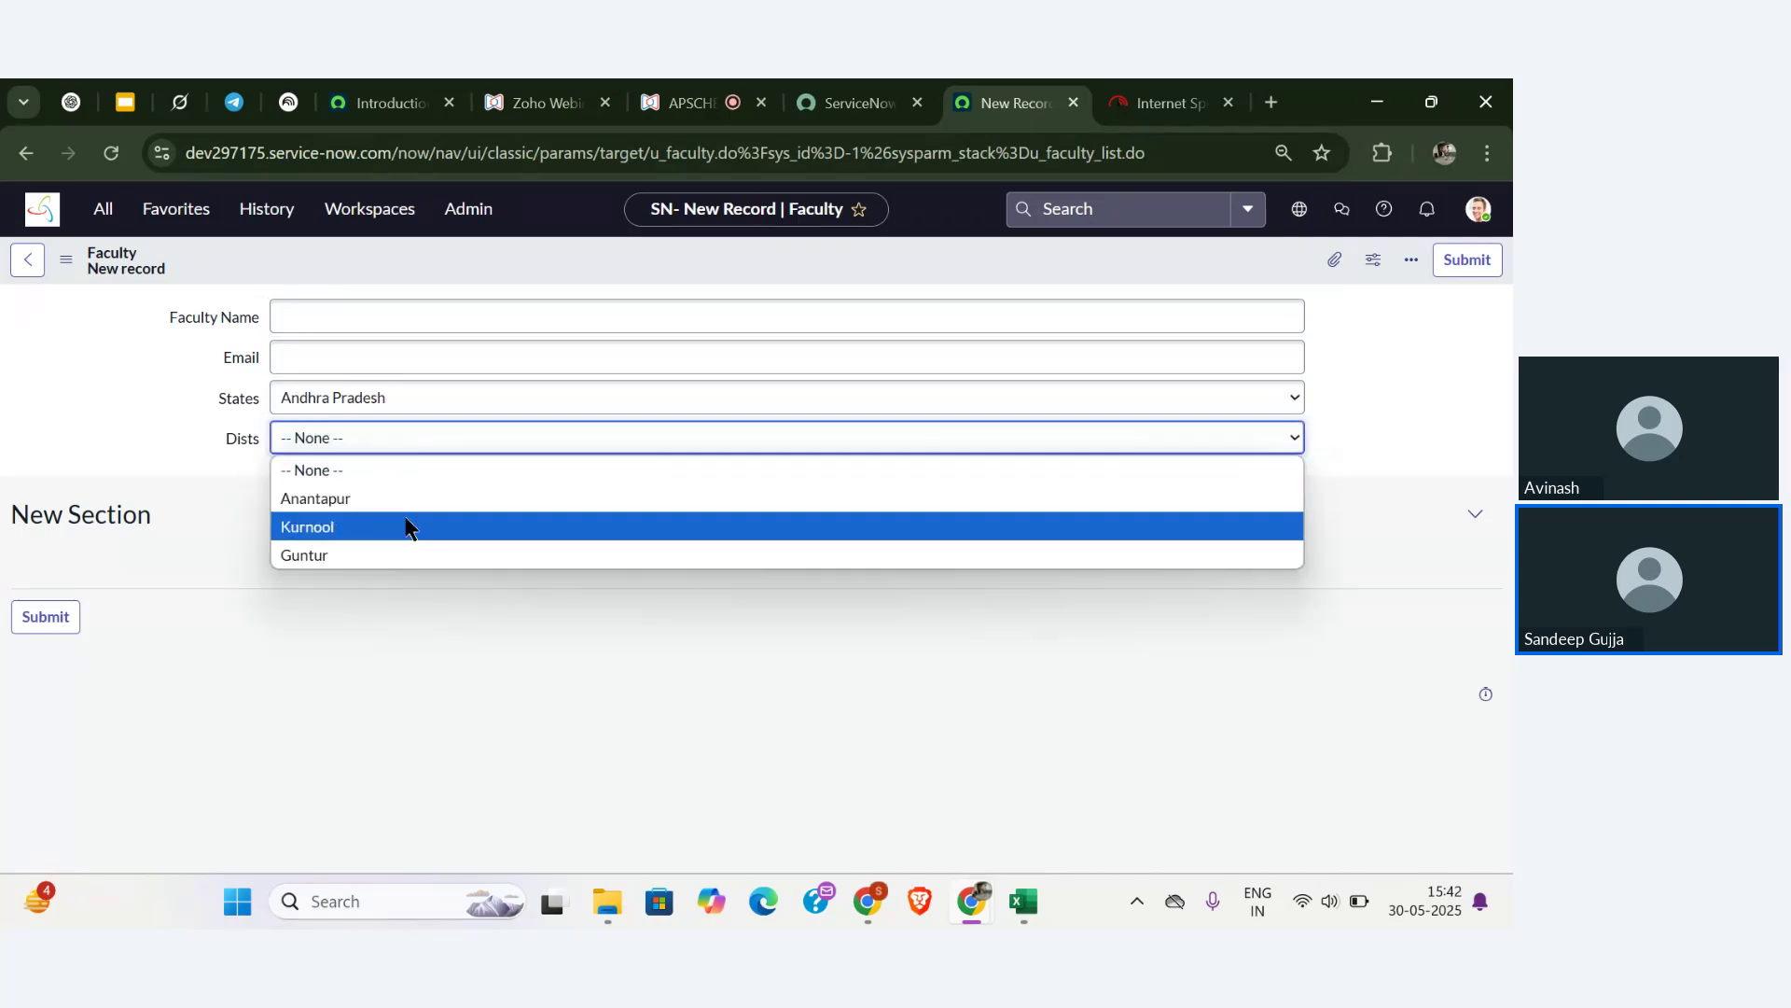
pyautogui.click(201, 456)
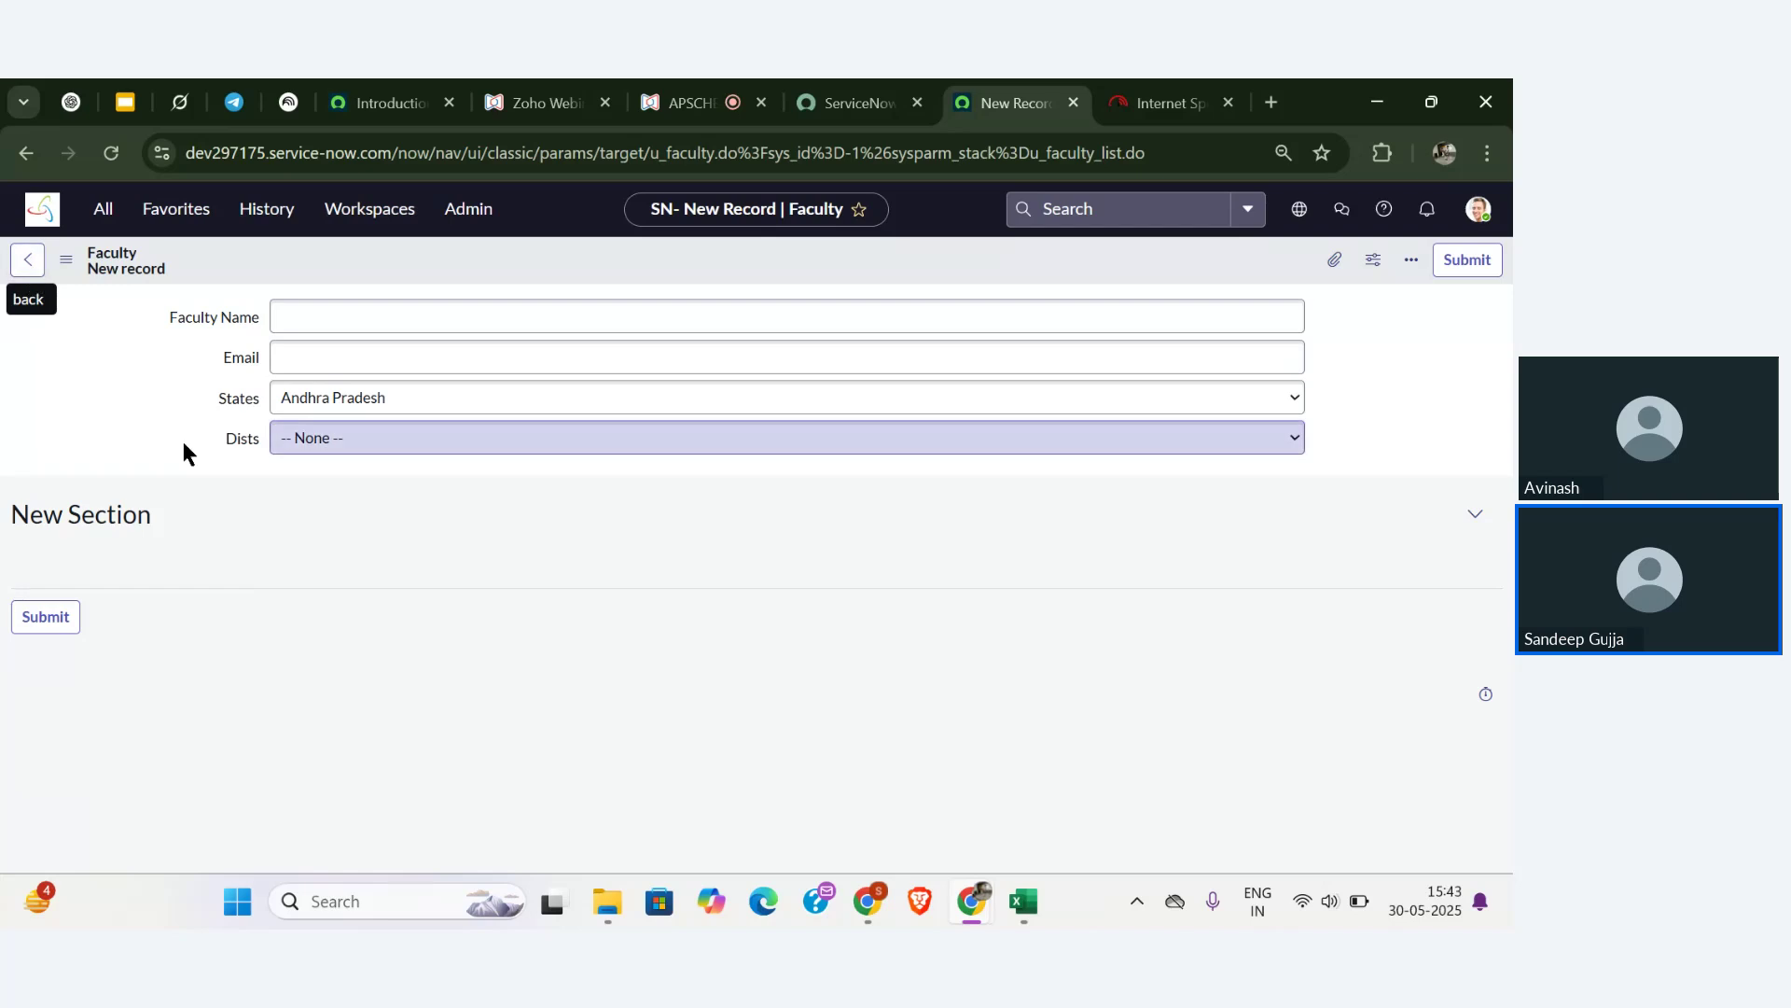
pyautogui.click(689, 103)
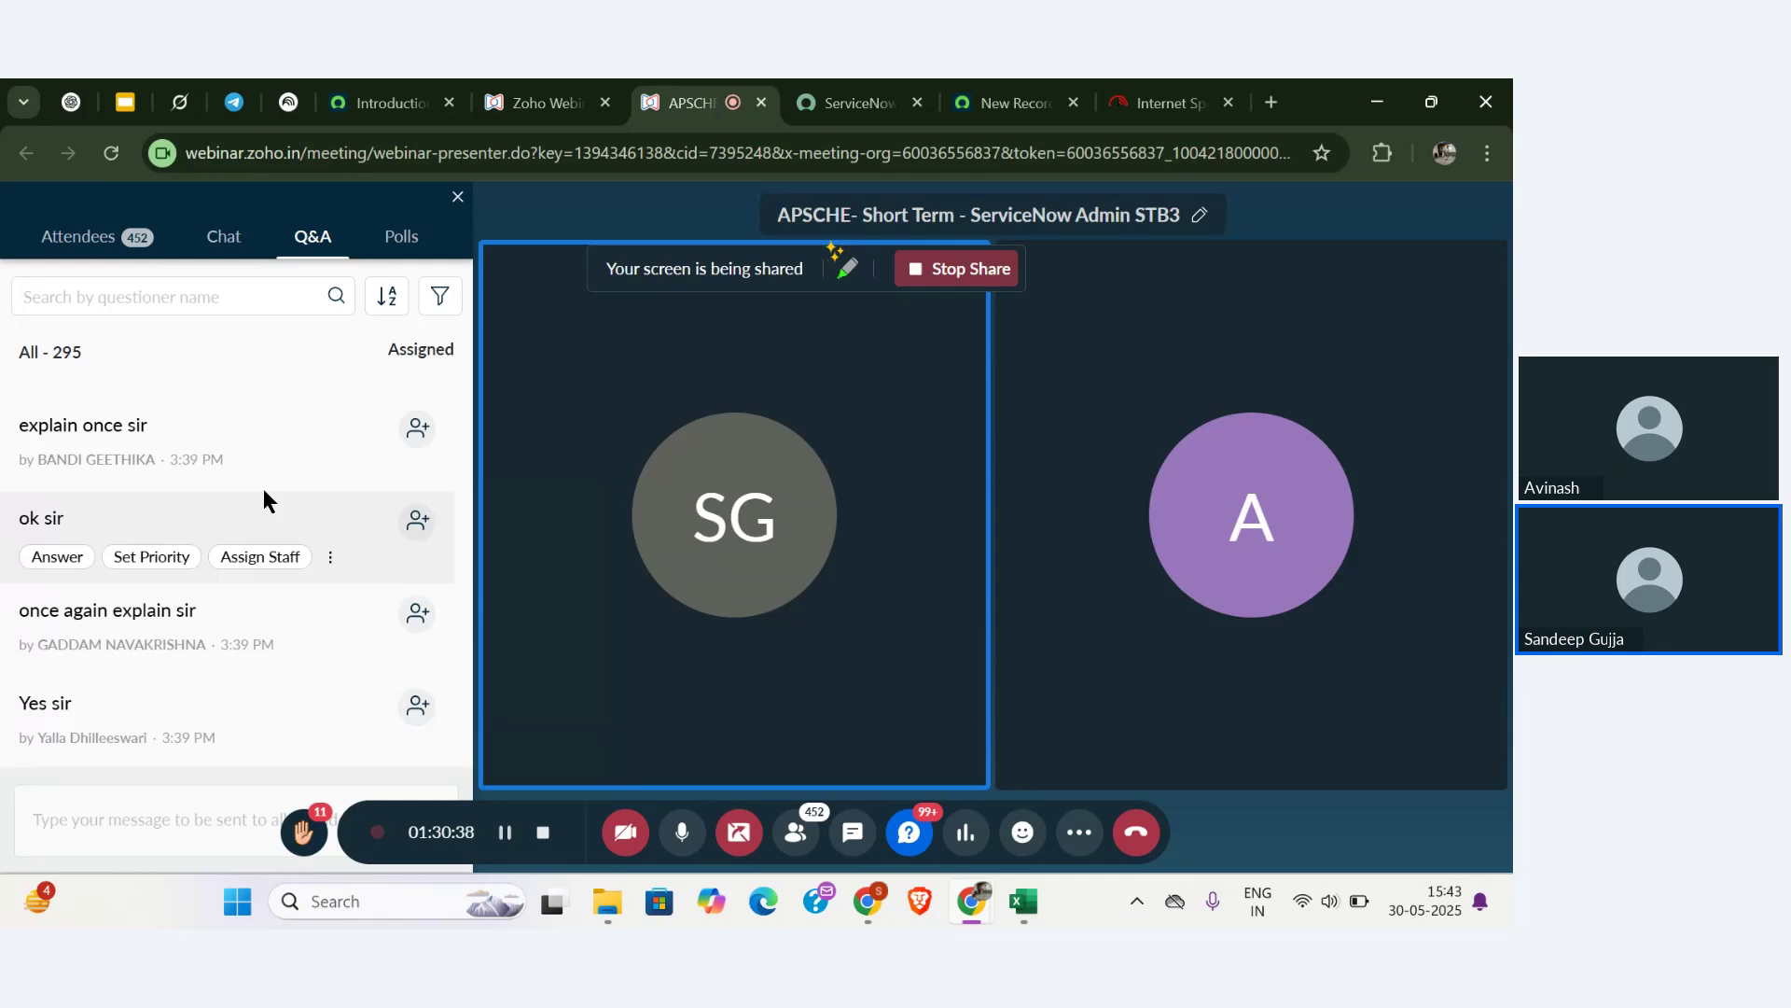
# - Scroll through the webinar Q&A, then switch back to the ServiceNow Faculty new-record form
pyautogui.scroll(2, 264, 501)
pyautogui.scroll(-2, 264, 501)
pyautogui.scroll(2, 265, 501)
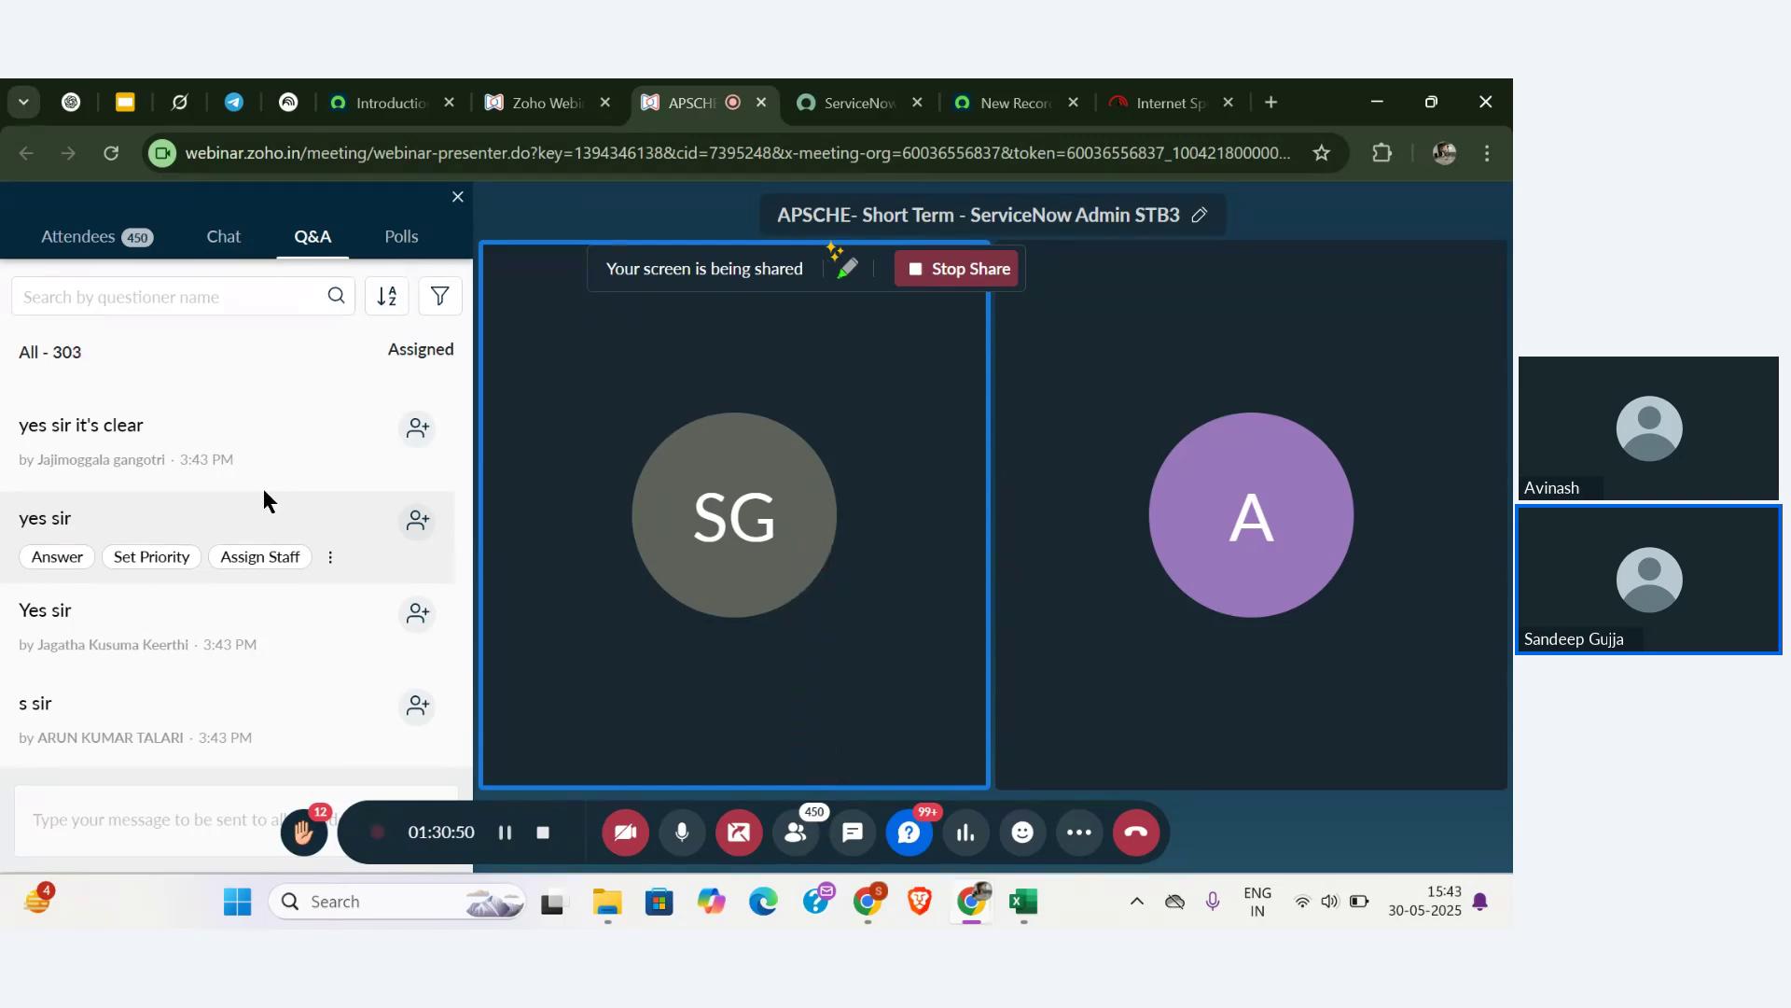
pyautogui.scroll(3, 268, 501)
pyautogui.scroll(-7, 267, 502)
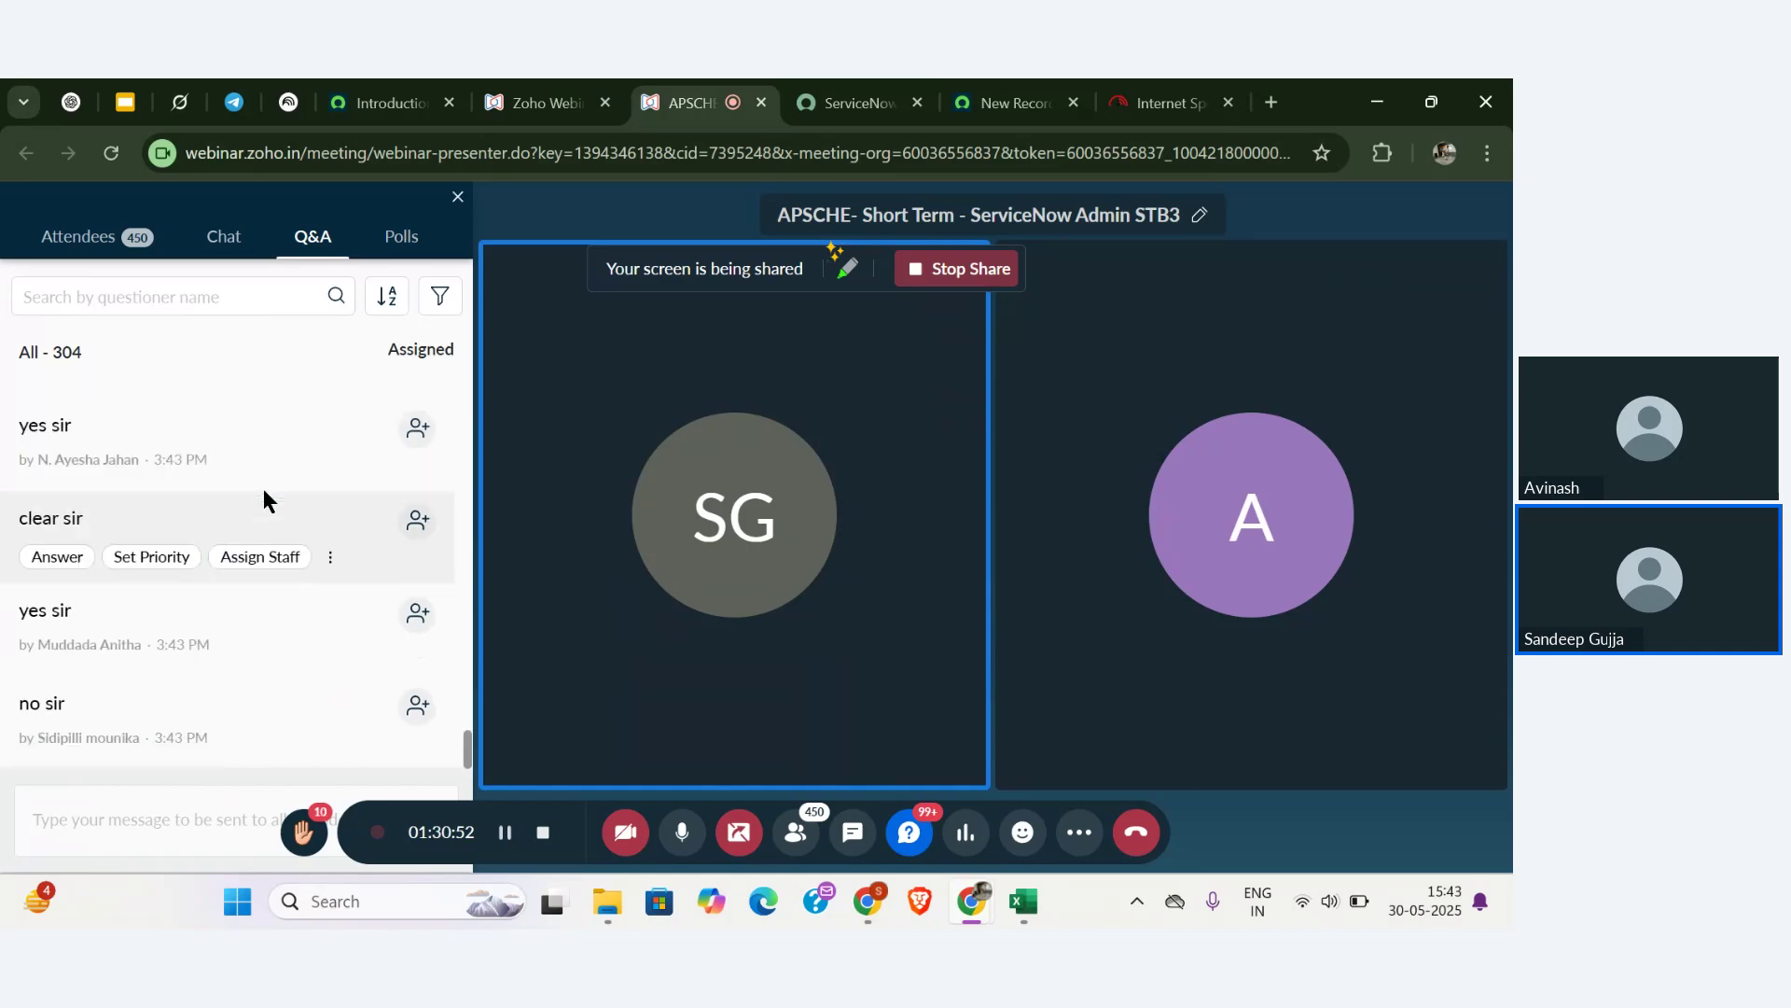
pyautogui.scroll(2, 267, 502)
pyautogui.scroll(-2, 267, 502)
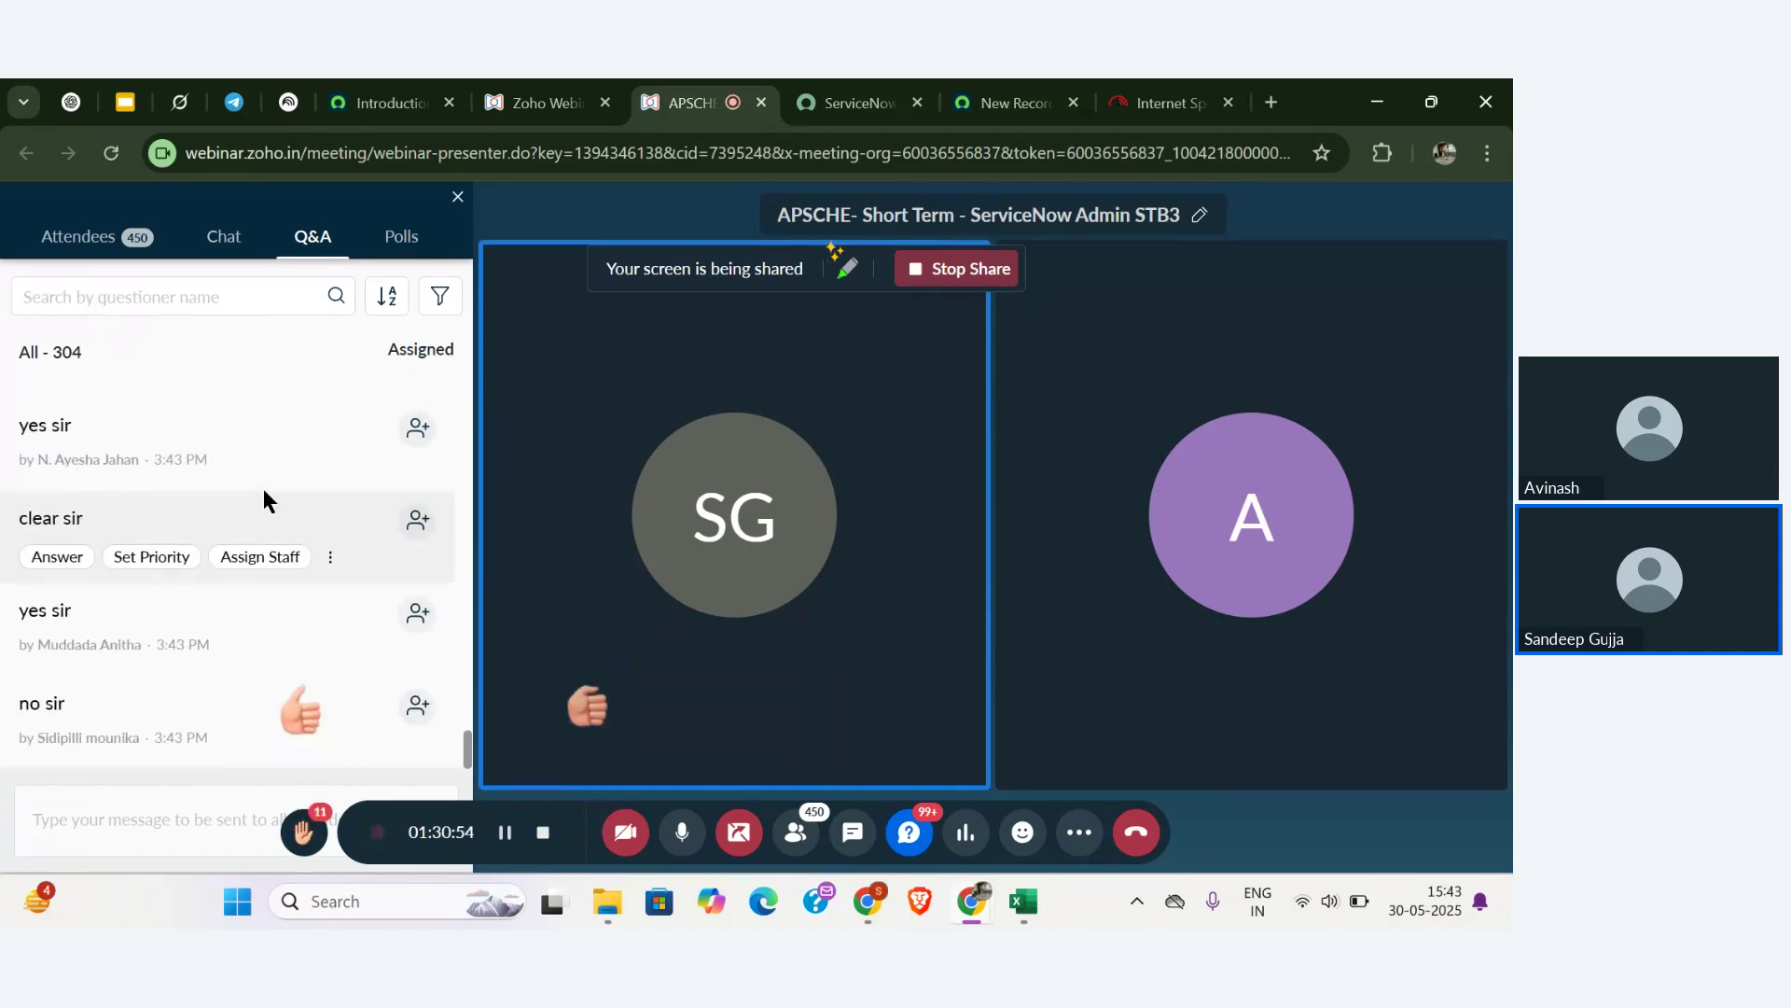
pyautogui.scroll(2, 268, 502)
pyautogui.scroll(-2, 268, 502)
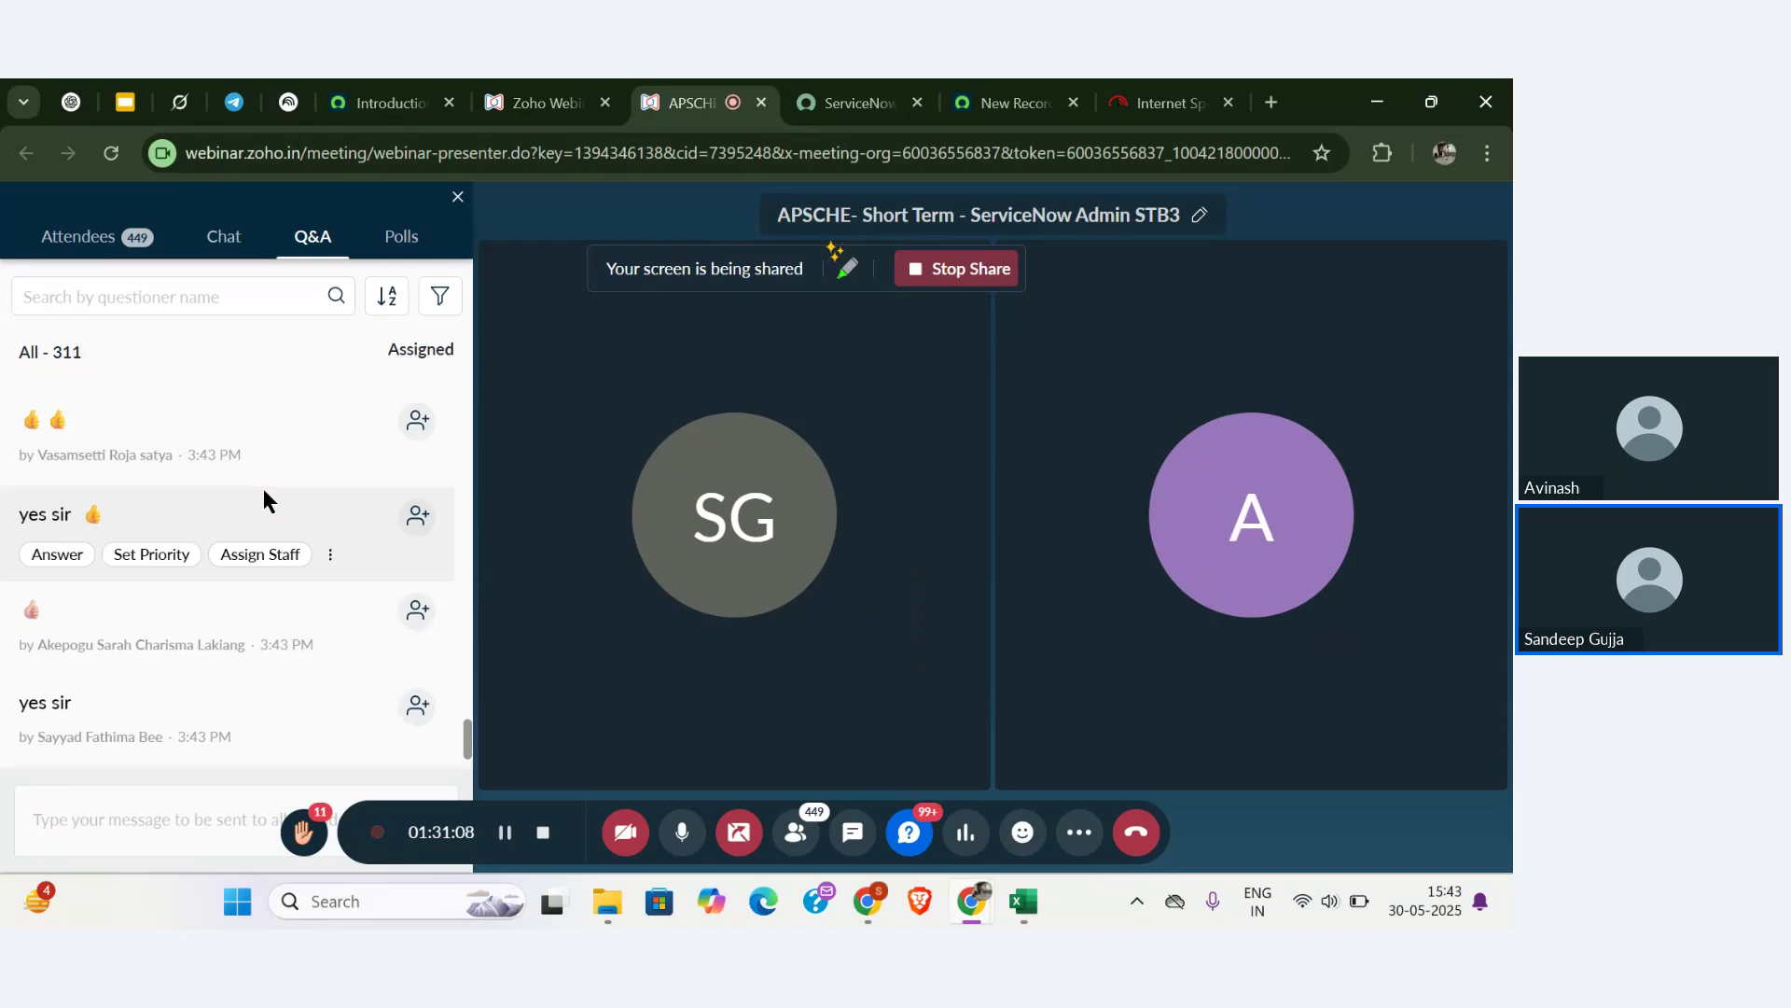
pyautogui.scroll(-1, 265, 501)
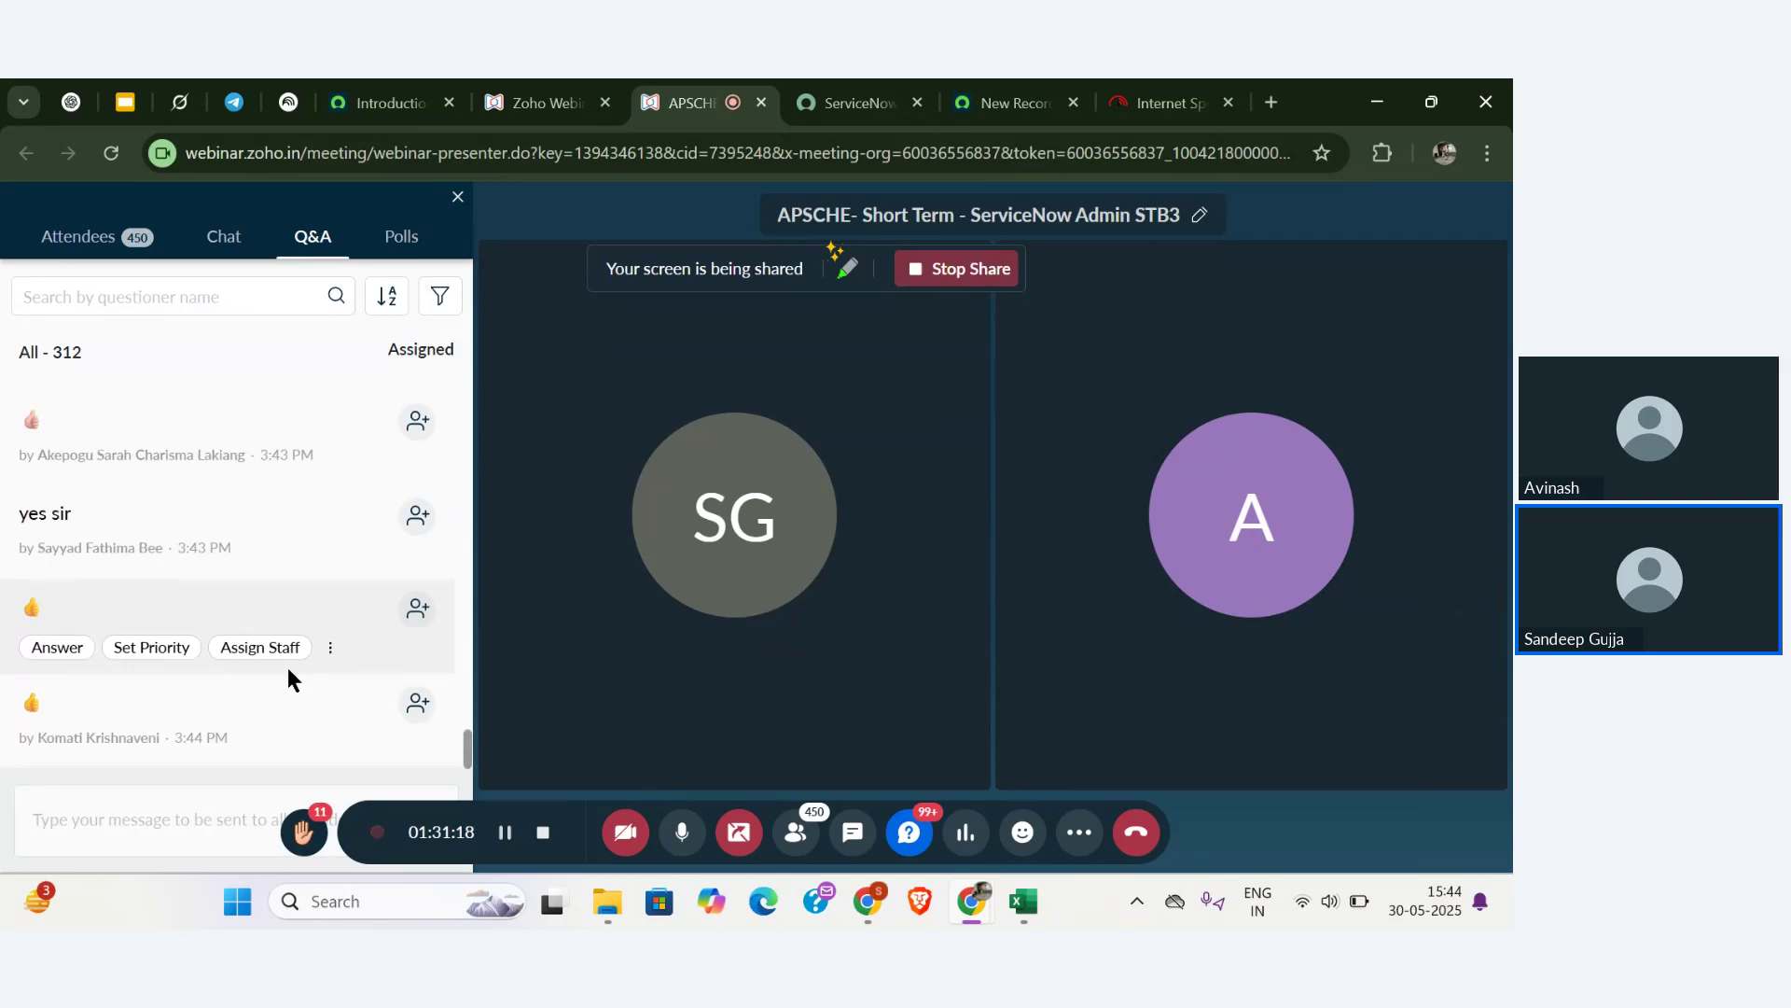
pyautogui.scroll(-1, 290, 668)
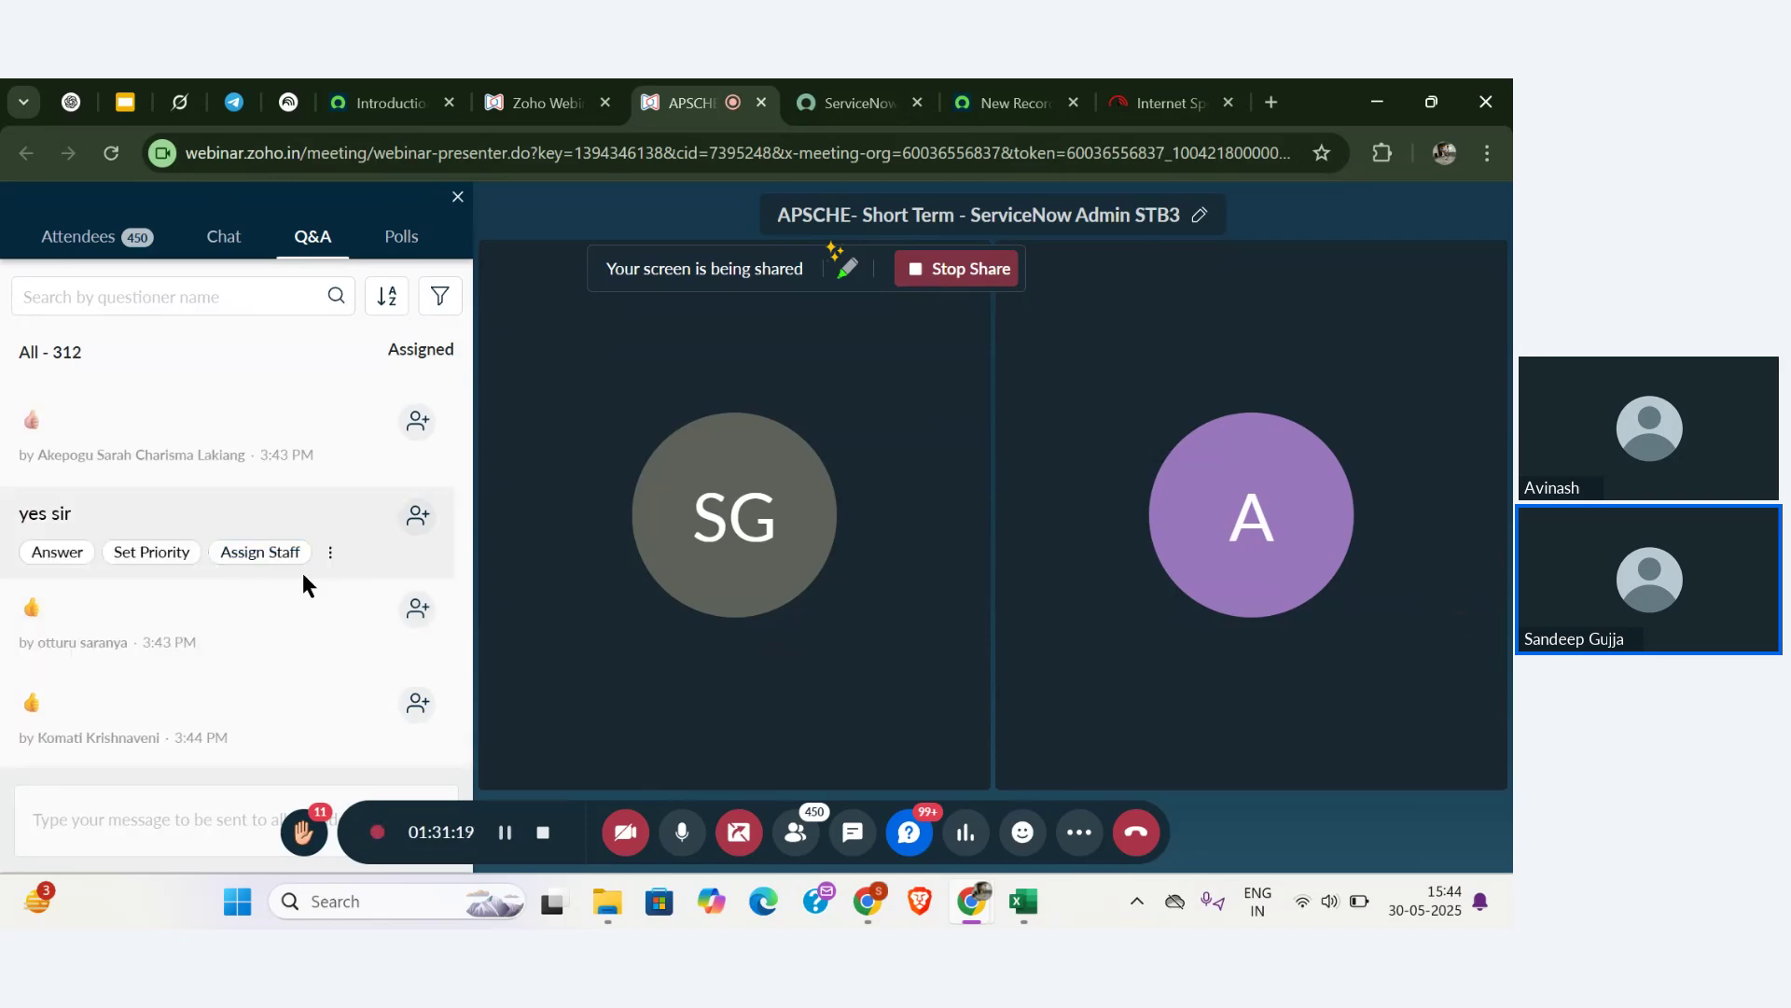
pyautogui.click(989, 117)
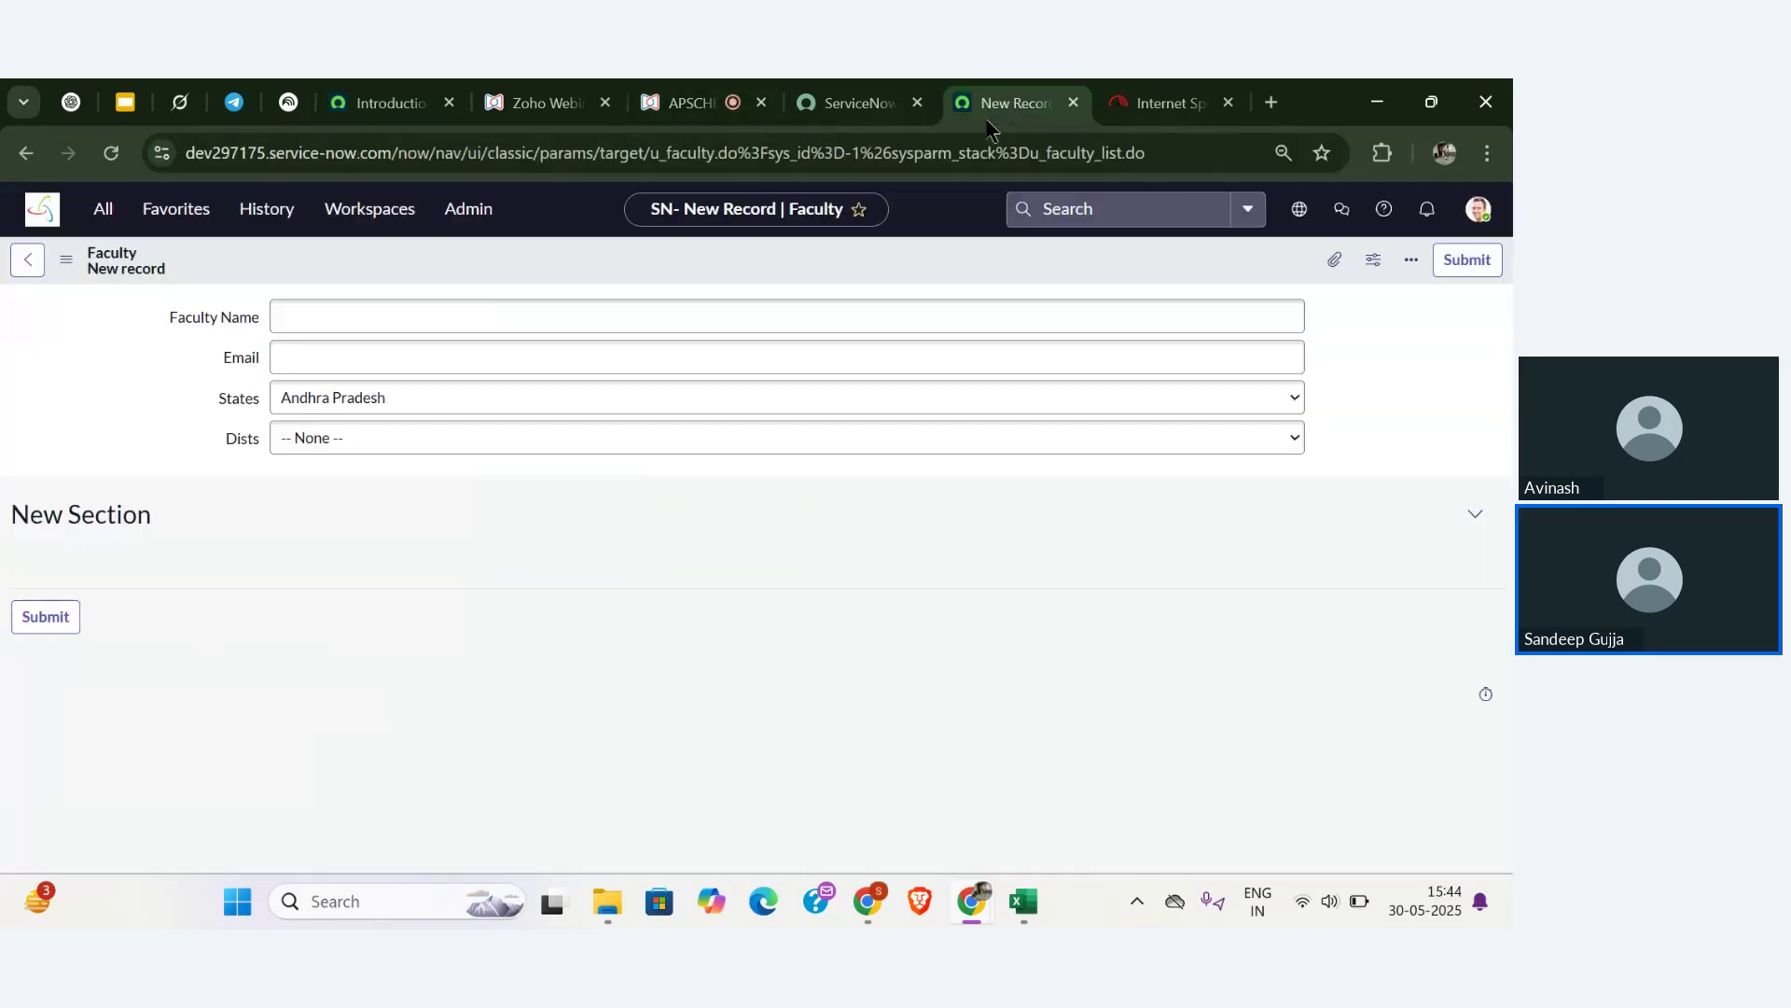
# - Pick Anantapur in Dists, then move across browser tabs, ending on the webinar's Q&A
pyautogui.click(670, 442)
pyautogui.click(640, 502)
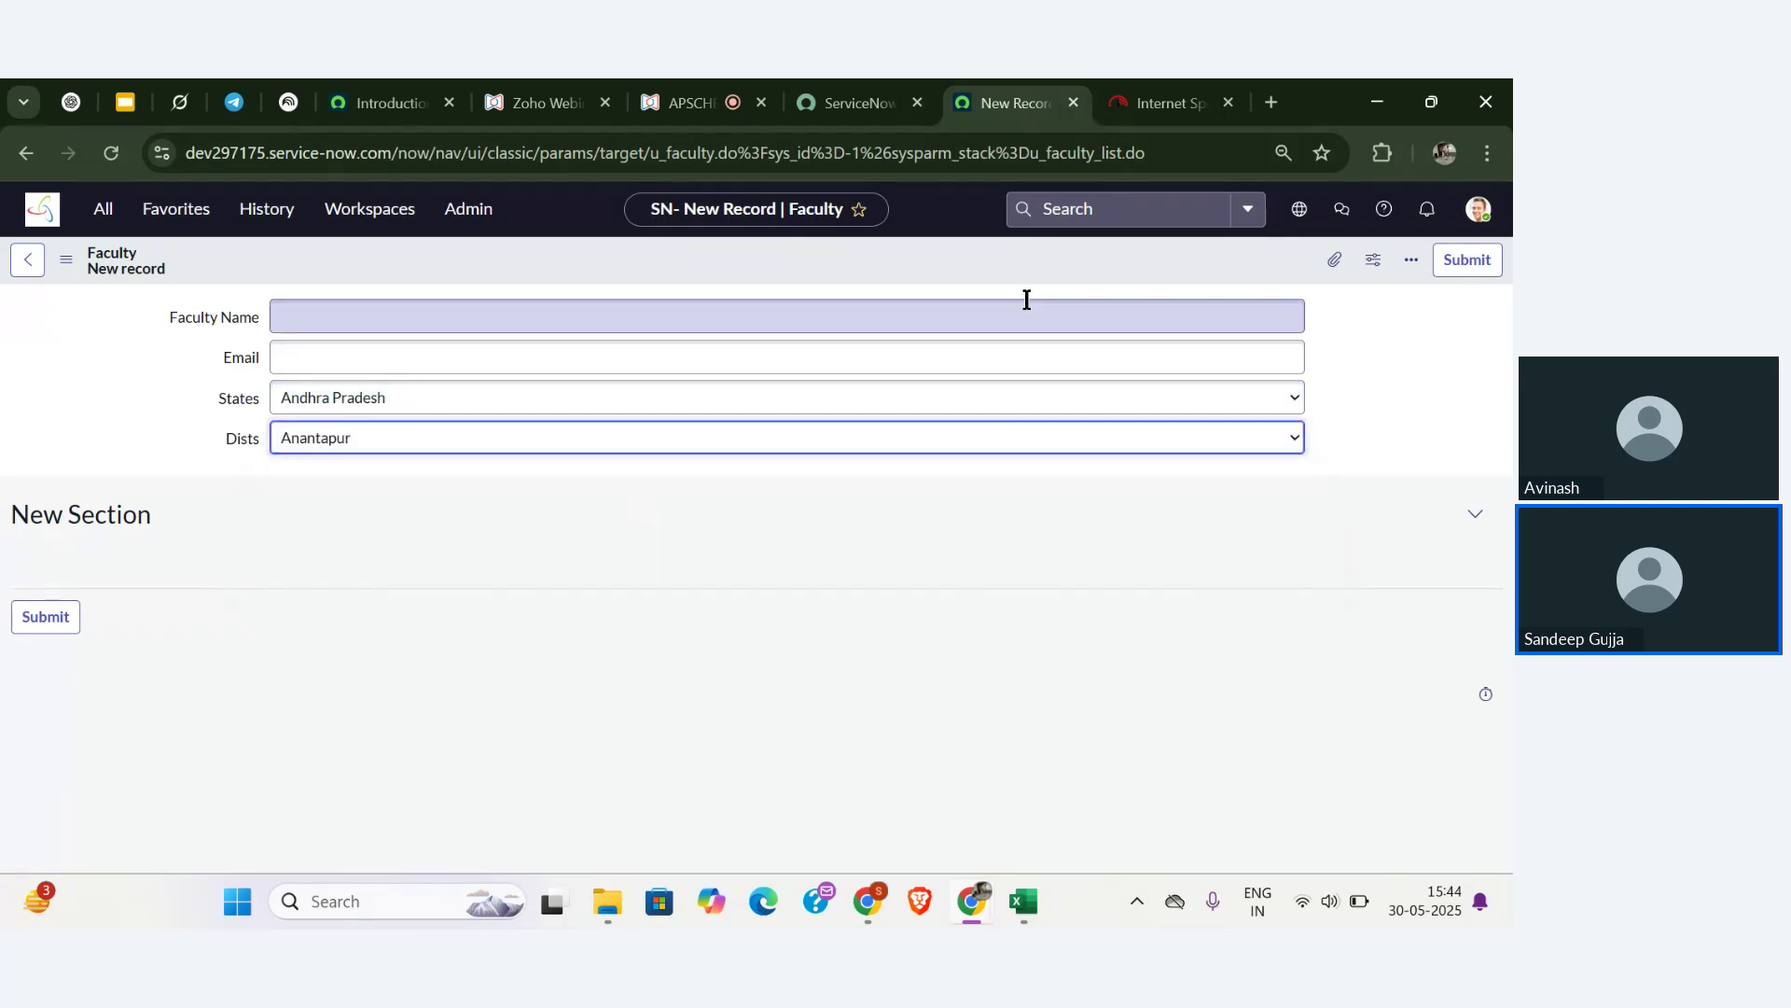
pyautogui.click(849, 103)
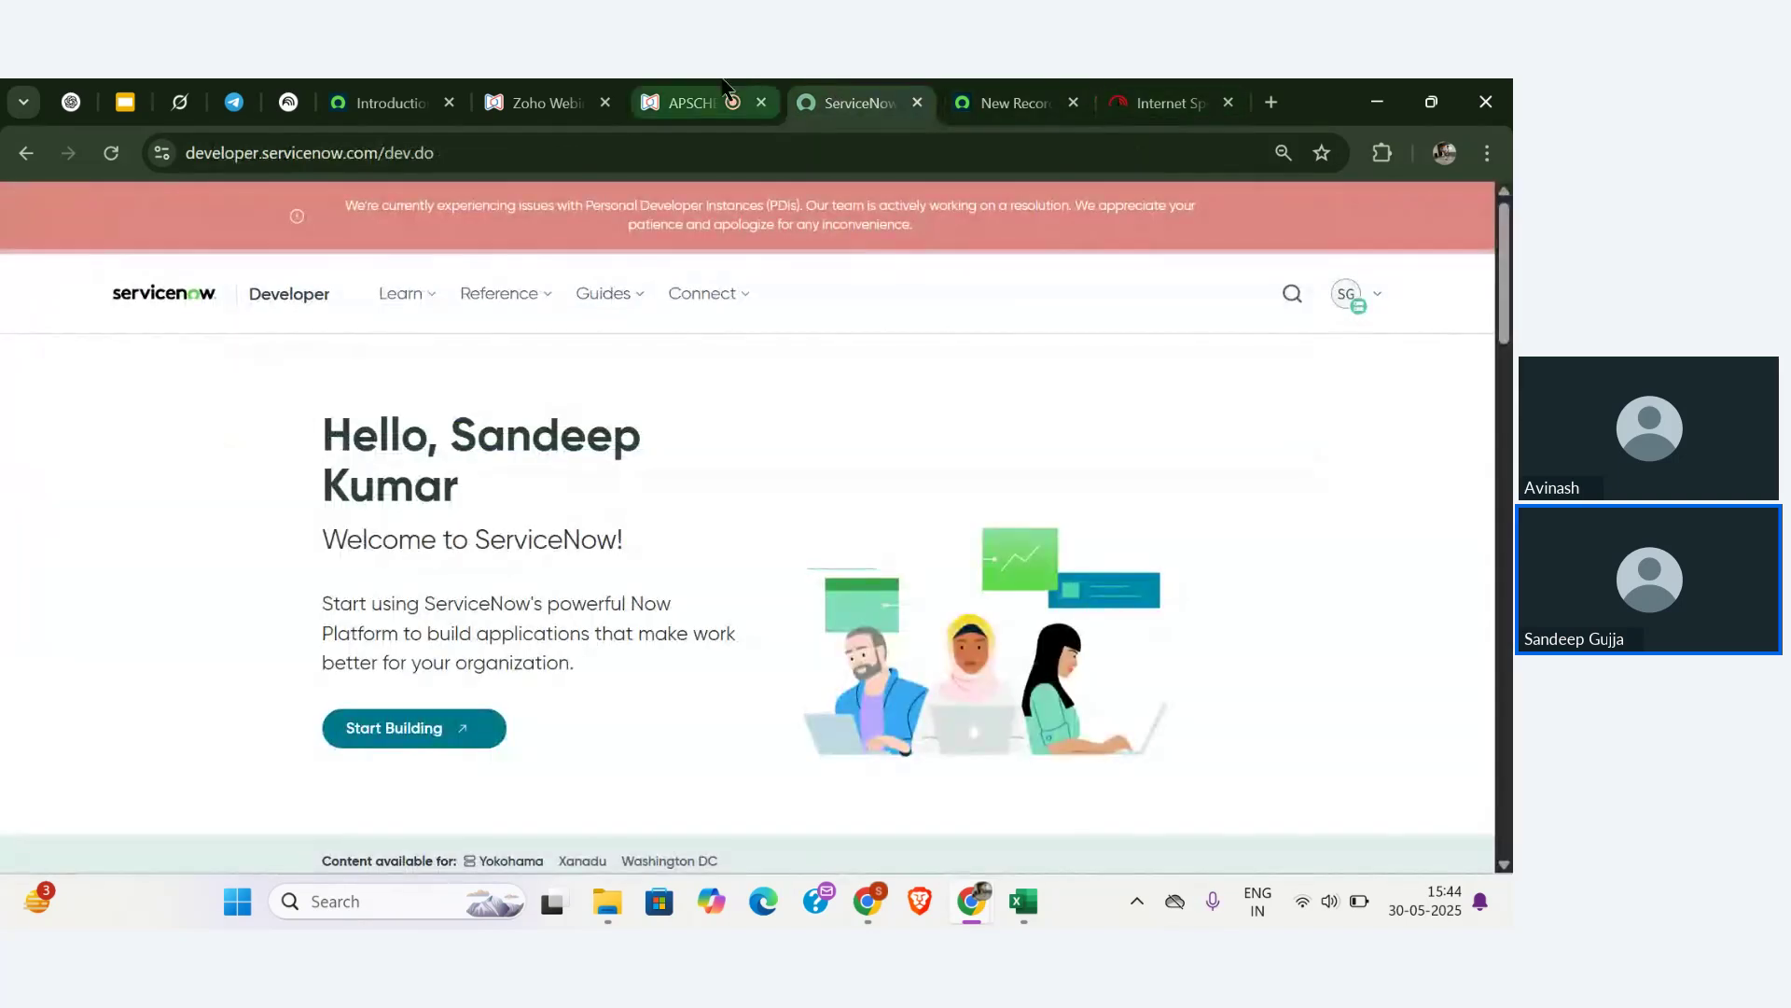
pyautogui.click(690, 103)
pyautogui.click(1004, 94)
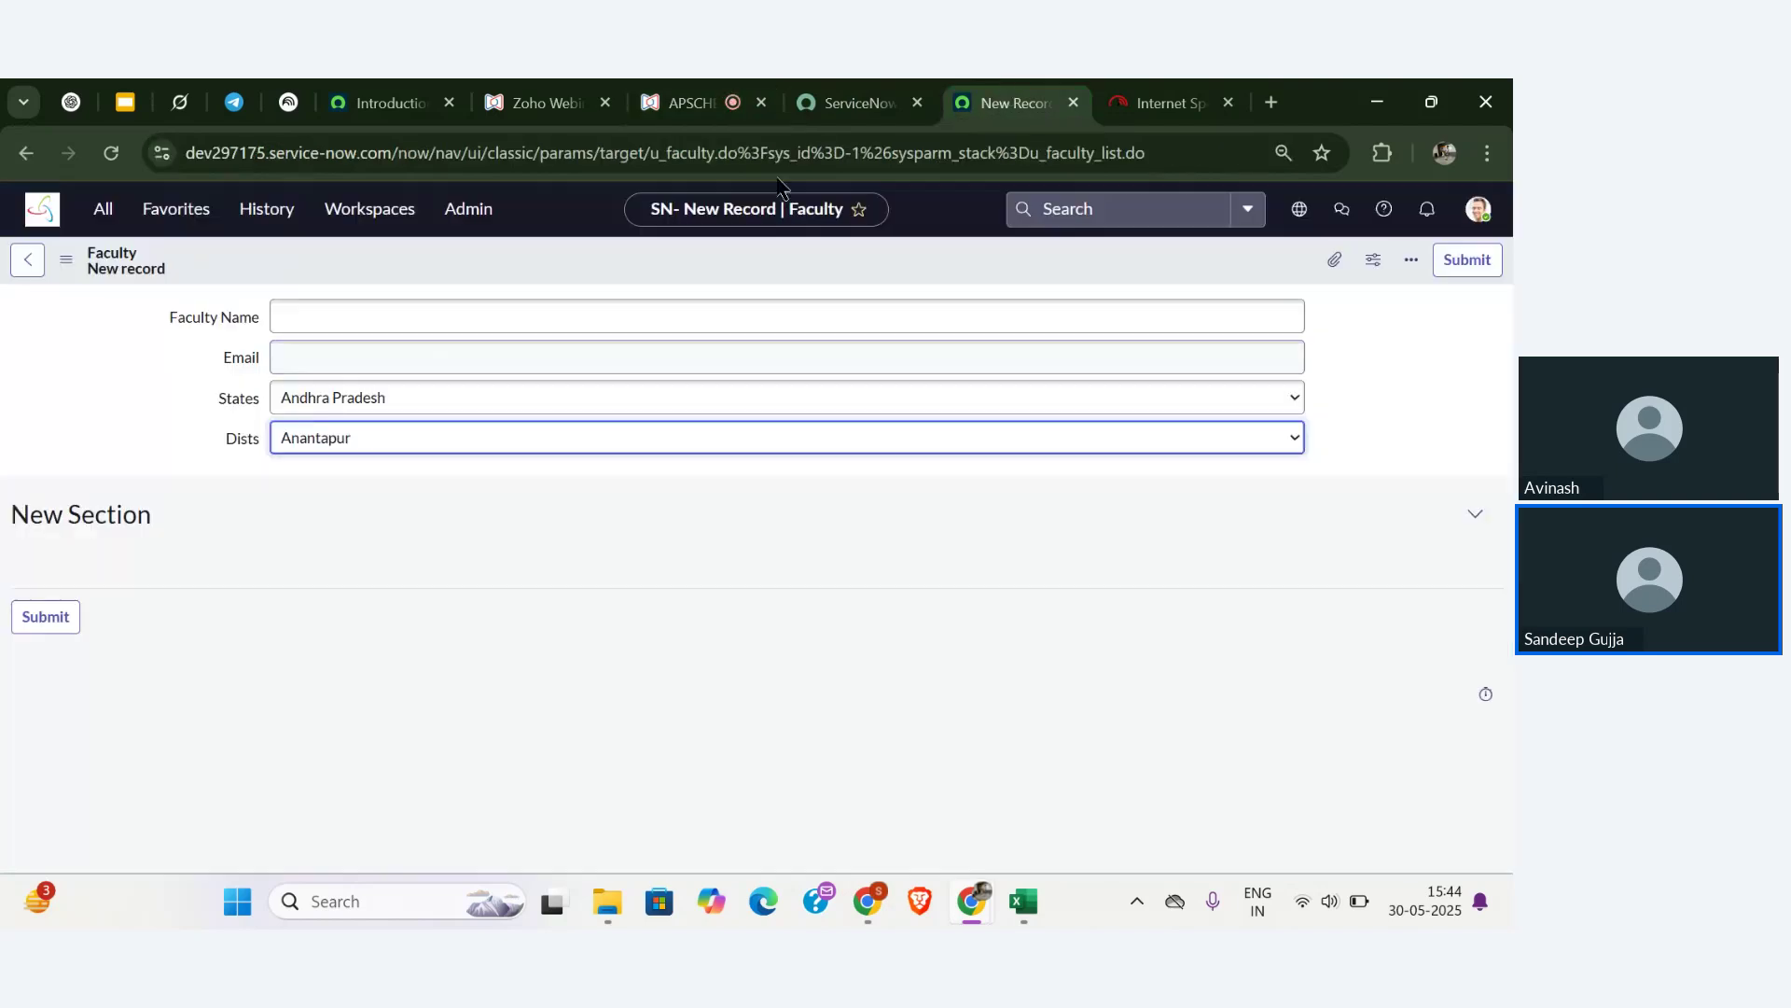
pyautogui.click(690, 102)
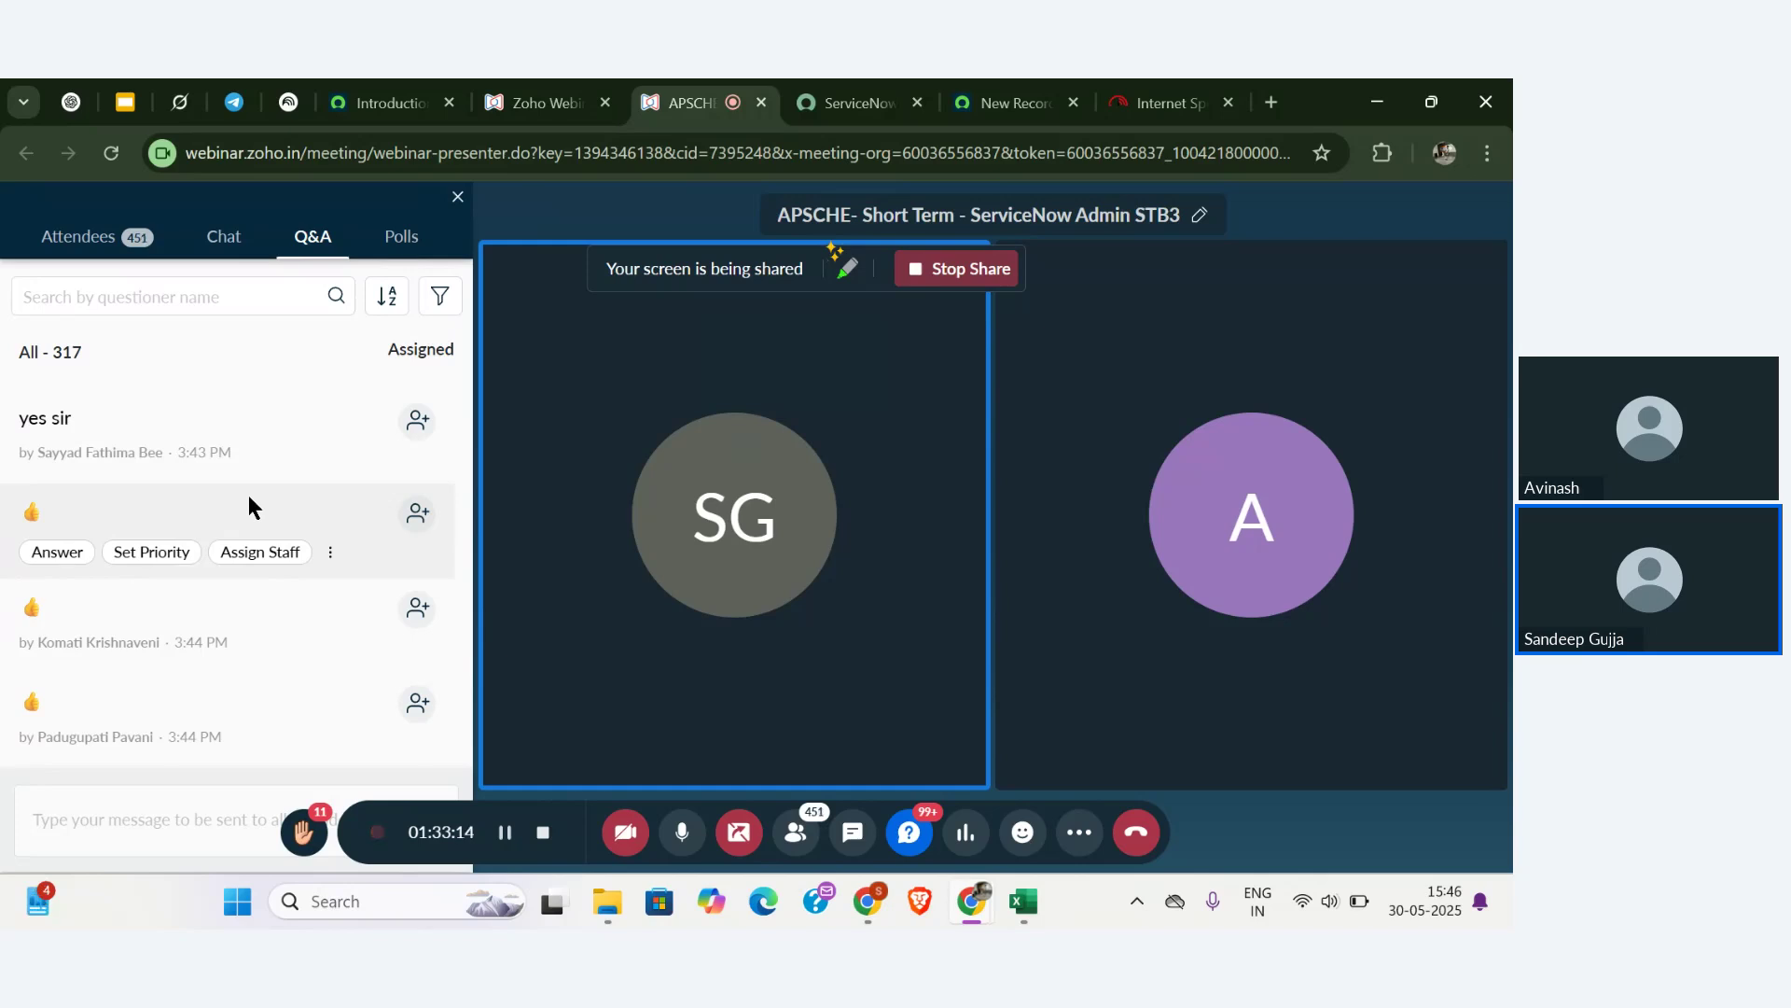
# - Scroll the webinar Q&A, then switch back to the ServiceNow Faculty new-record form
pyautogui.scroll(-5, 249, 507)
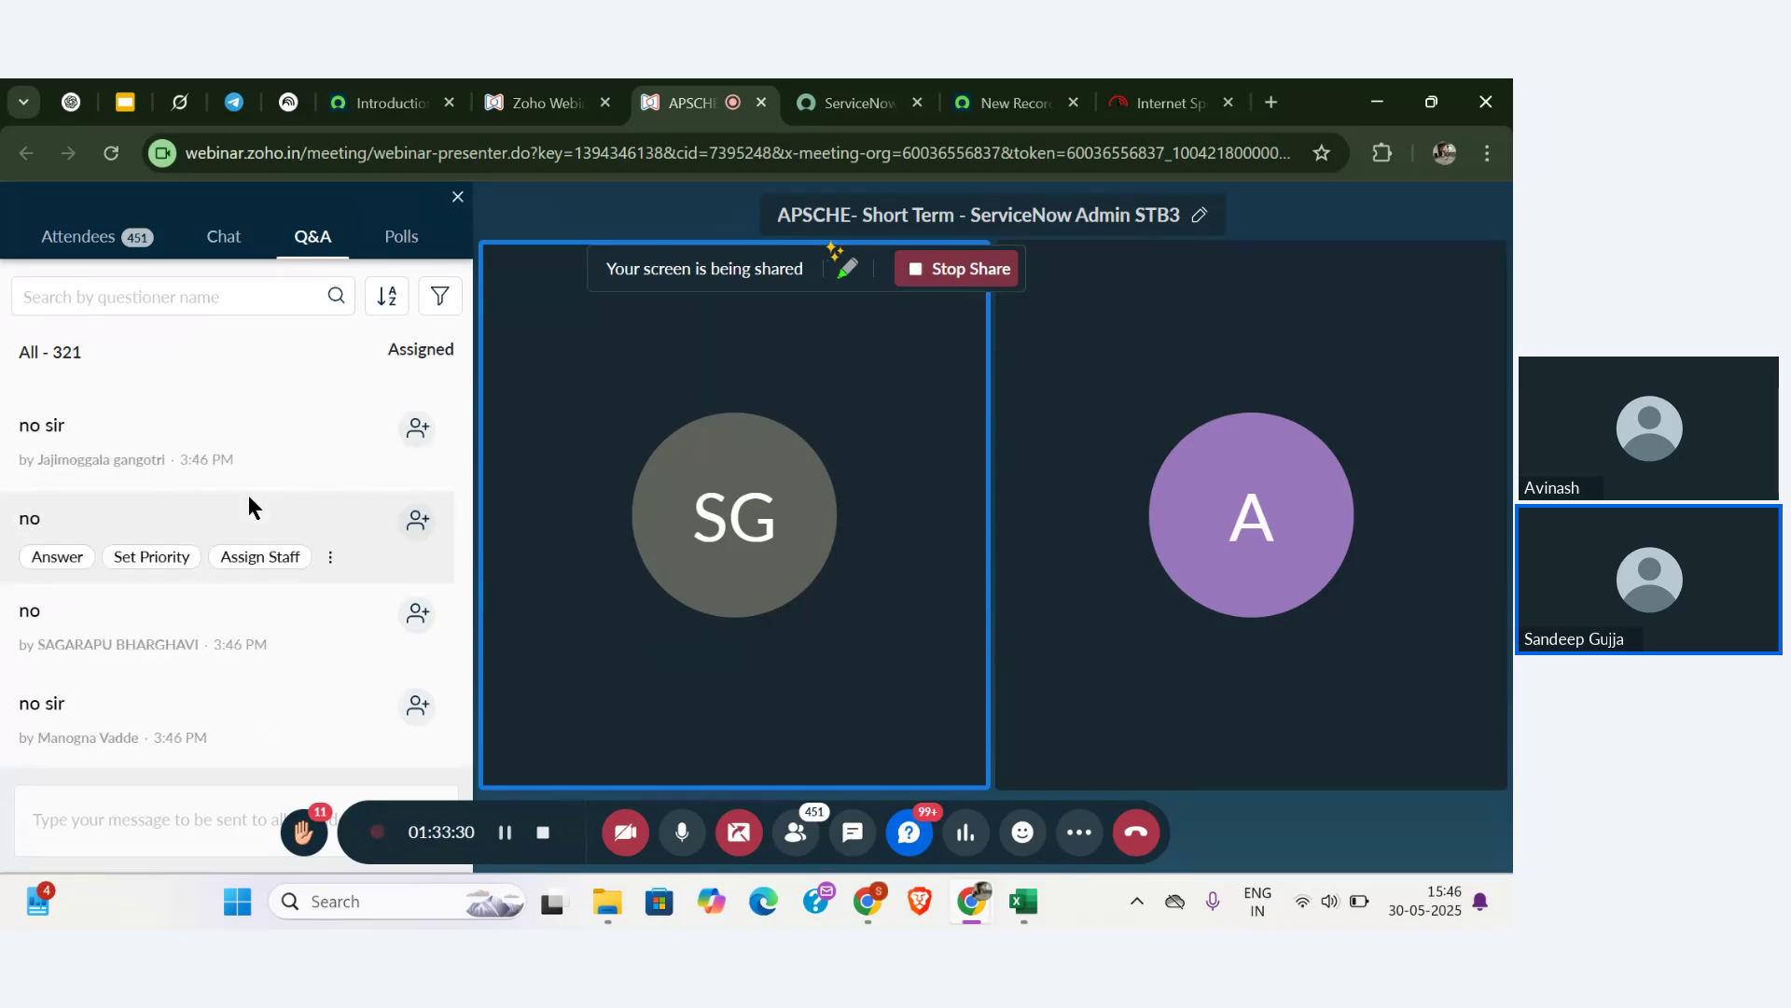
pyautogui.click(1047, 89)
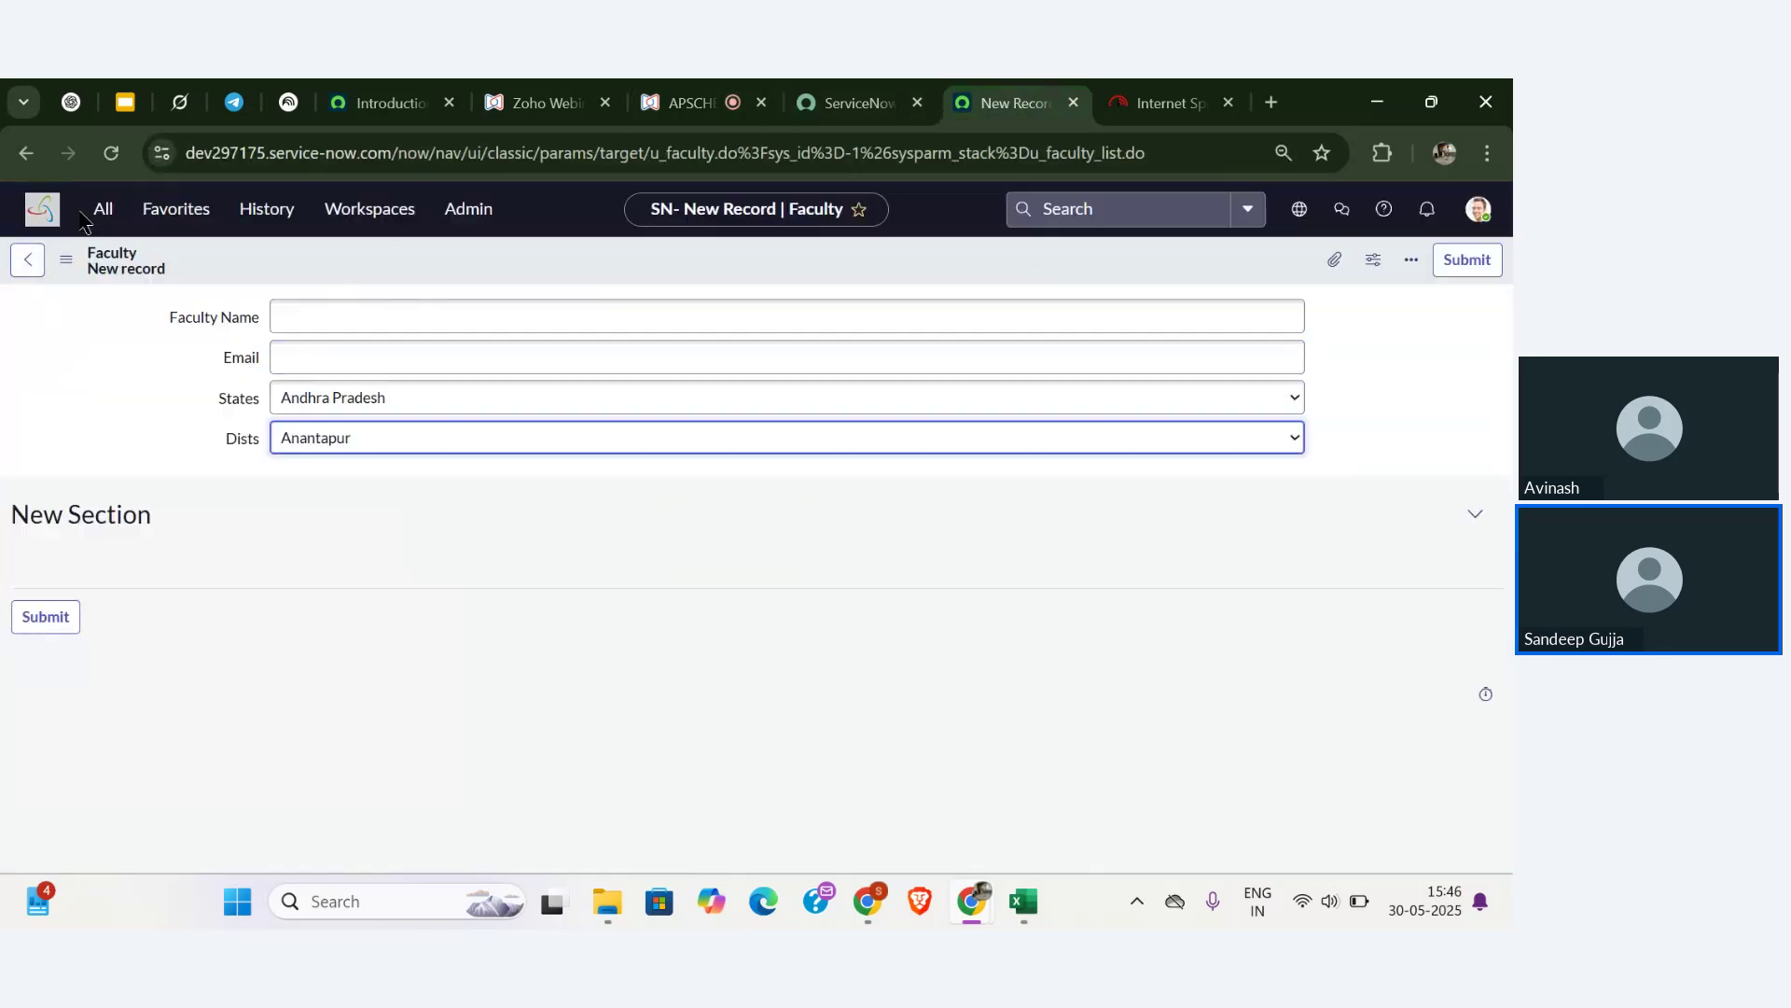
# - Filter the All menu for 'studen' and pick Students, triggering the leave-page prompt
pyautogui.click(259, 212)
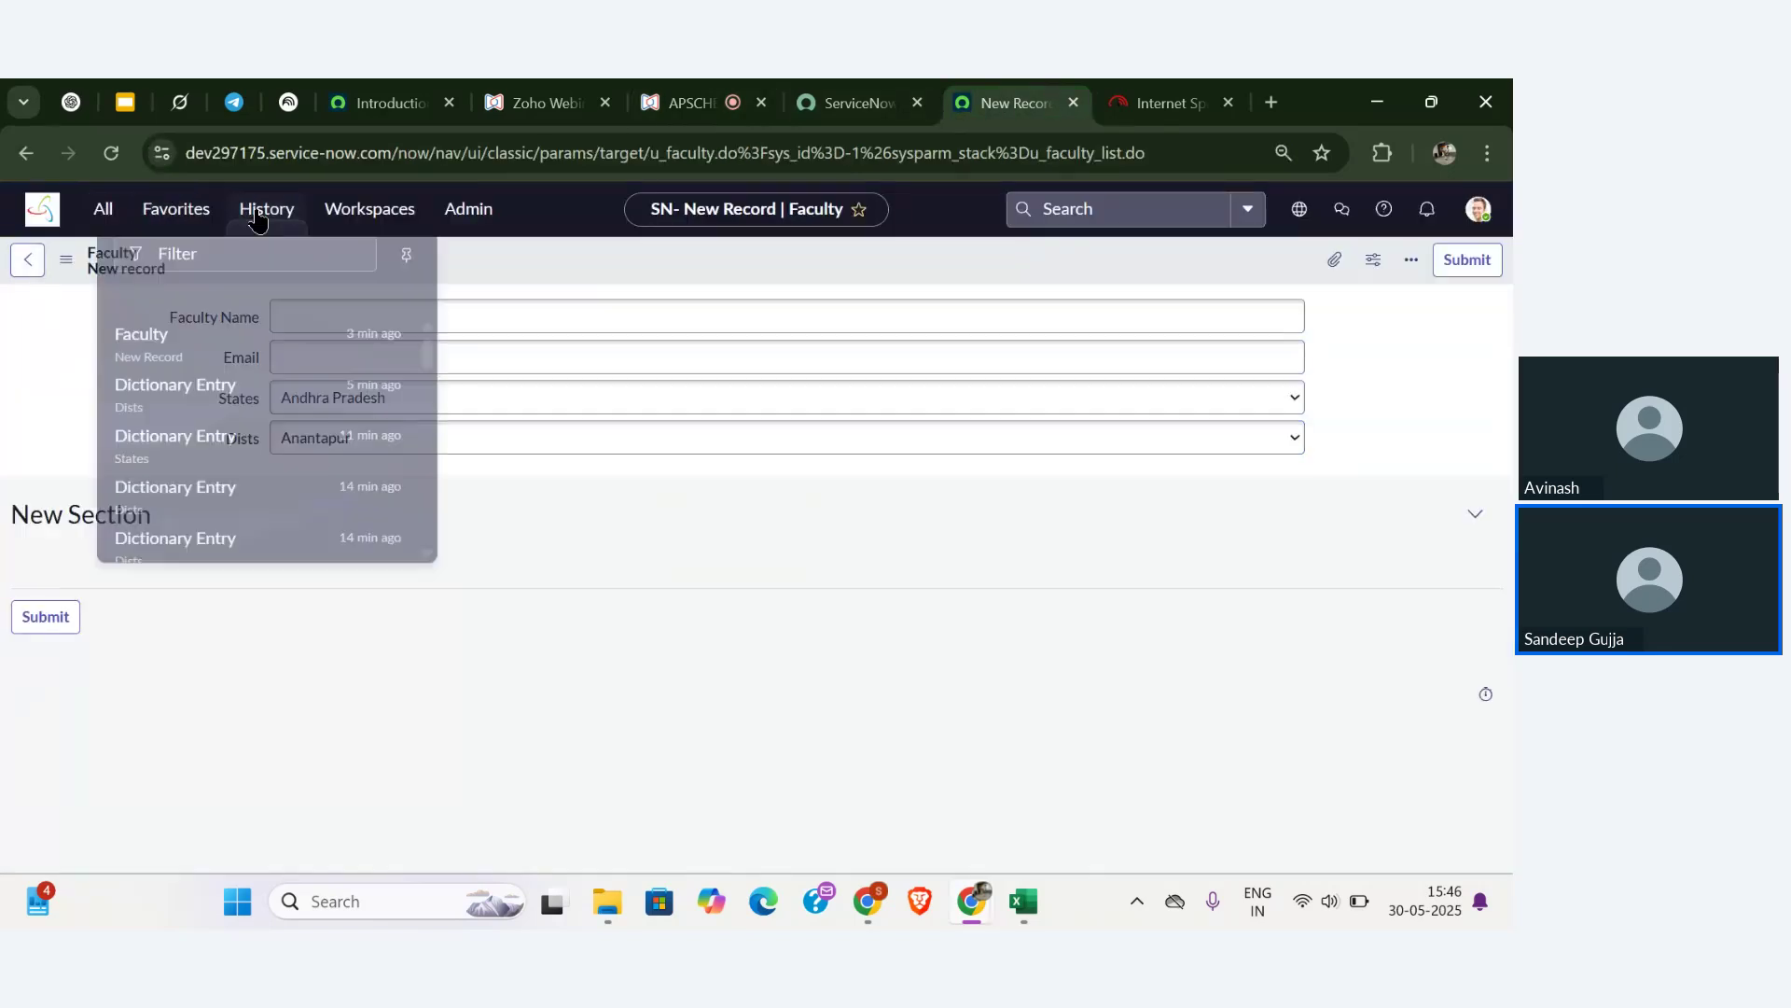
pyautogui.write('s')
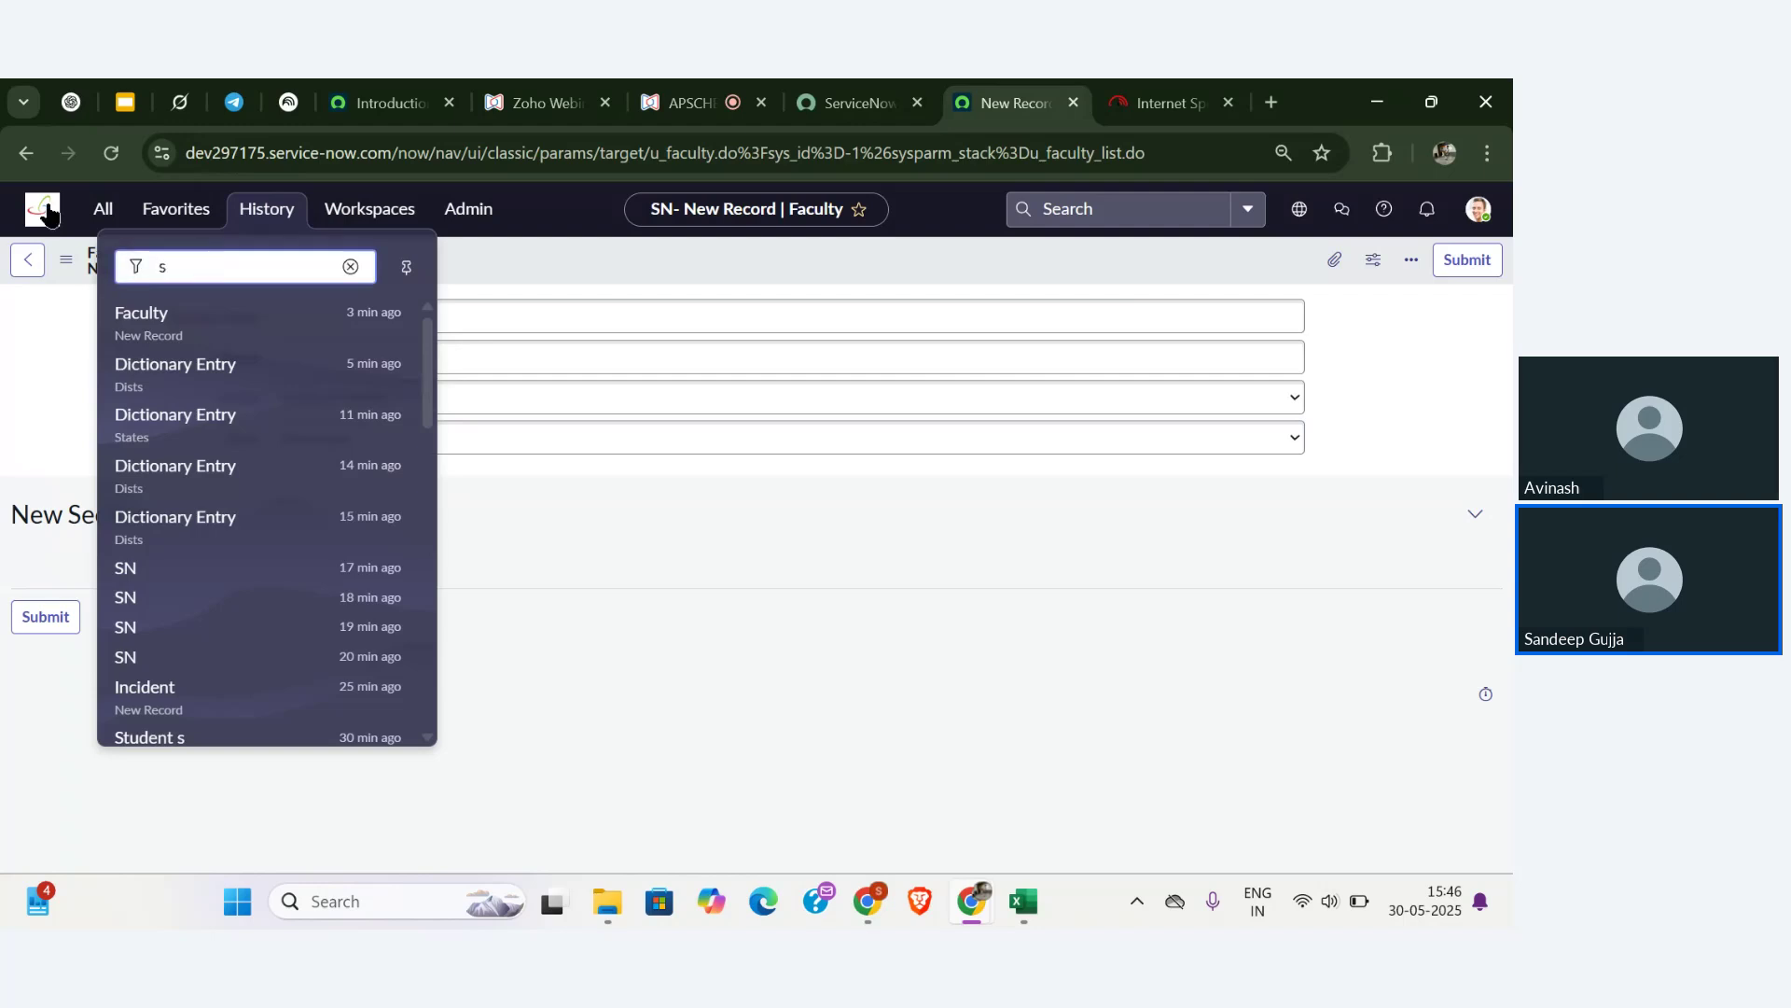
pyautogui.click(103, 209)
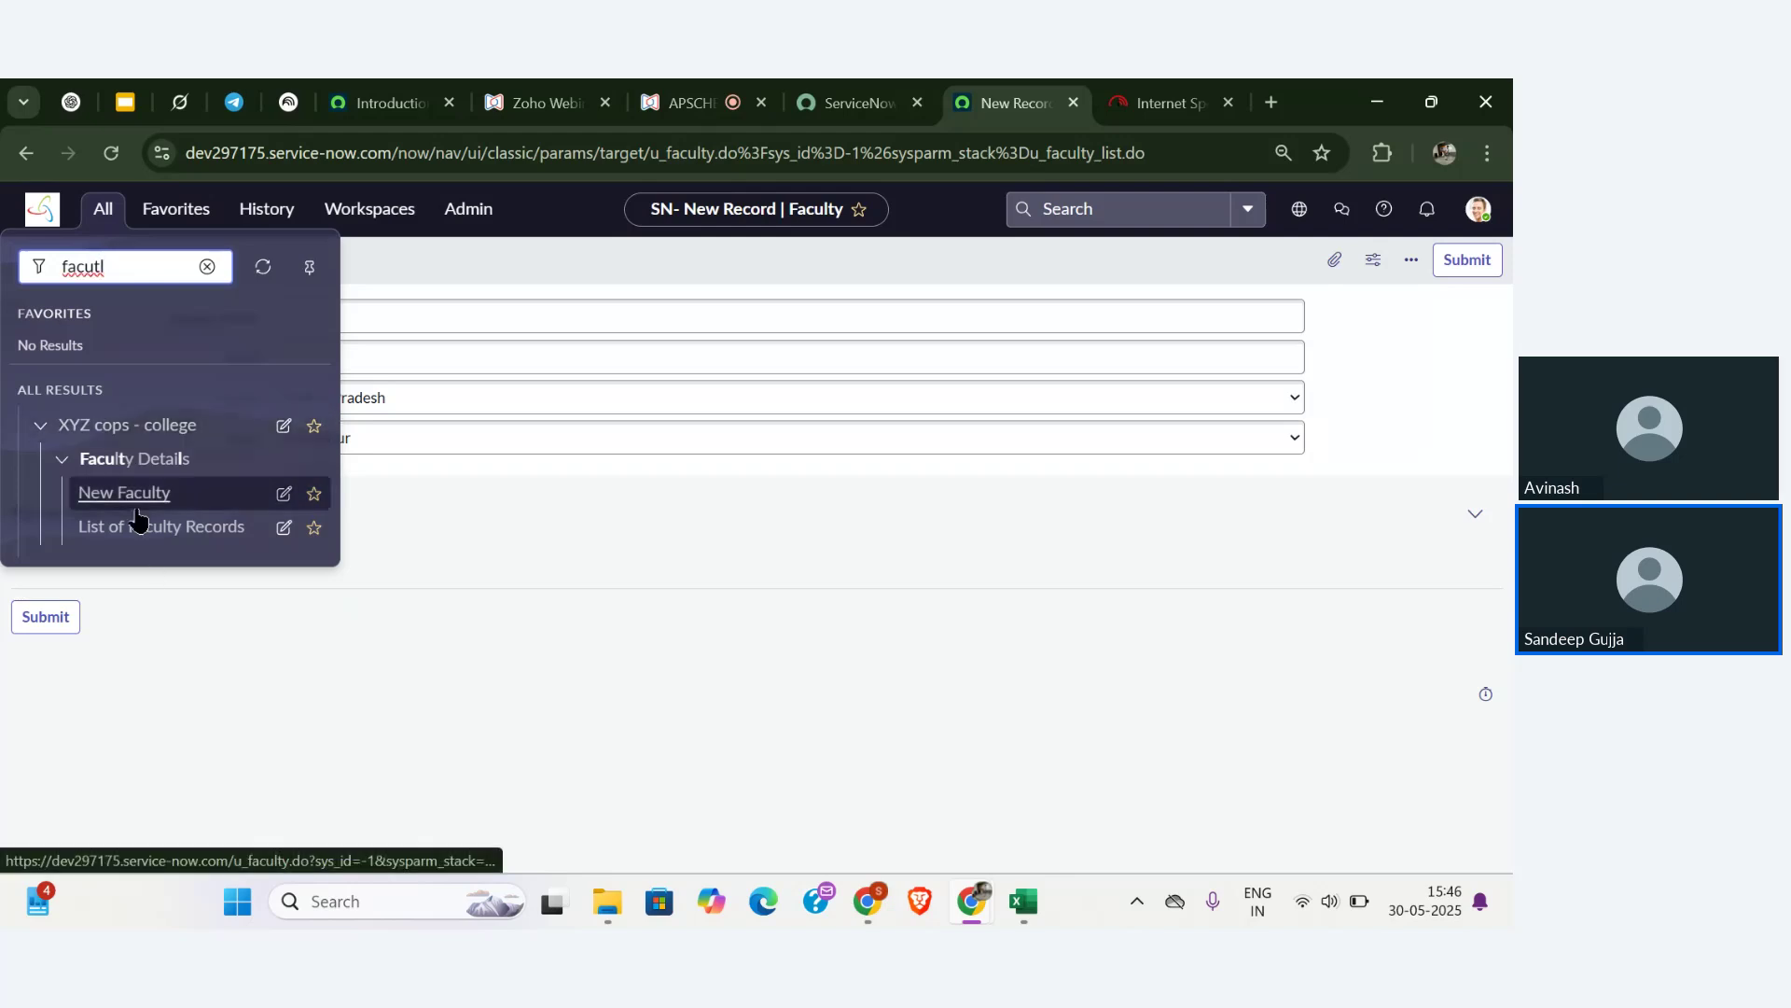
pyautogui.press('BackSpace')
pyautogui.press('BackSpace')
pyautogui.press('BackSpace')
pyautogui.press('BackSpace')
pyautogui.press('BackSpace')
pyautogui.press('BackSpace')
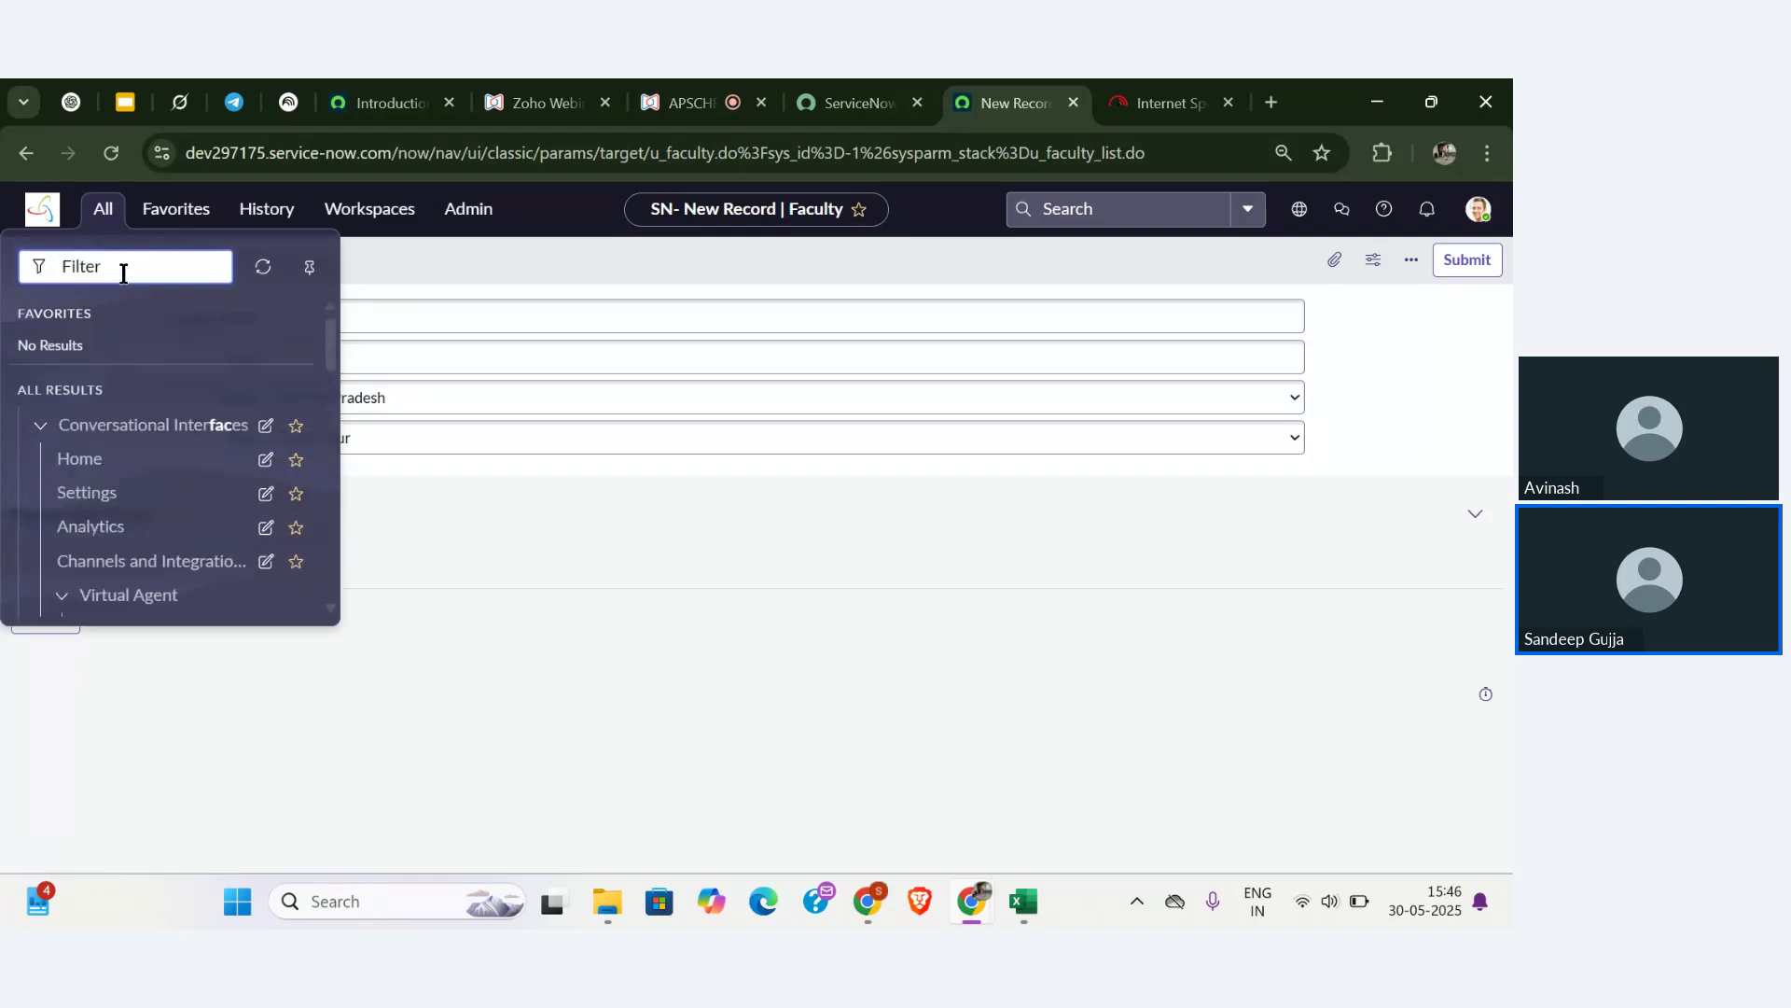
pyautogui.write('st')
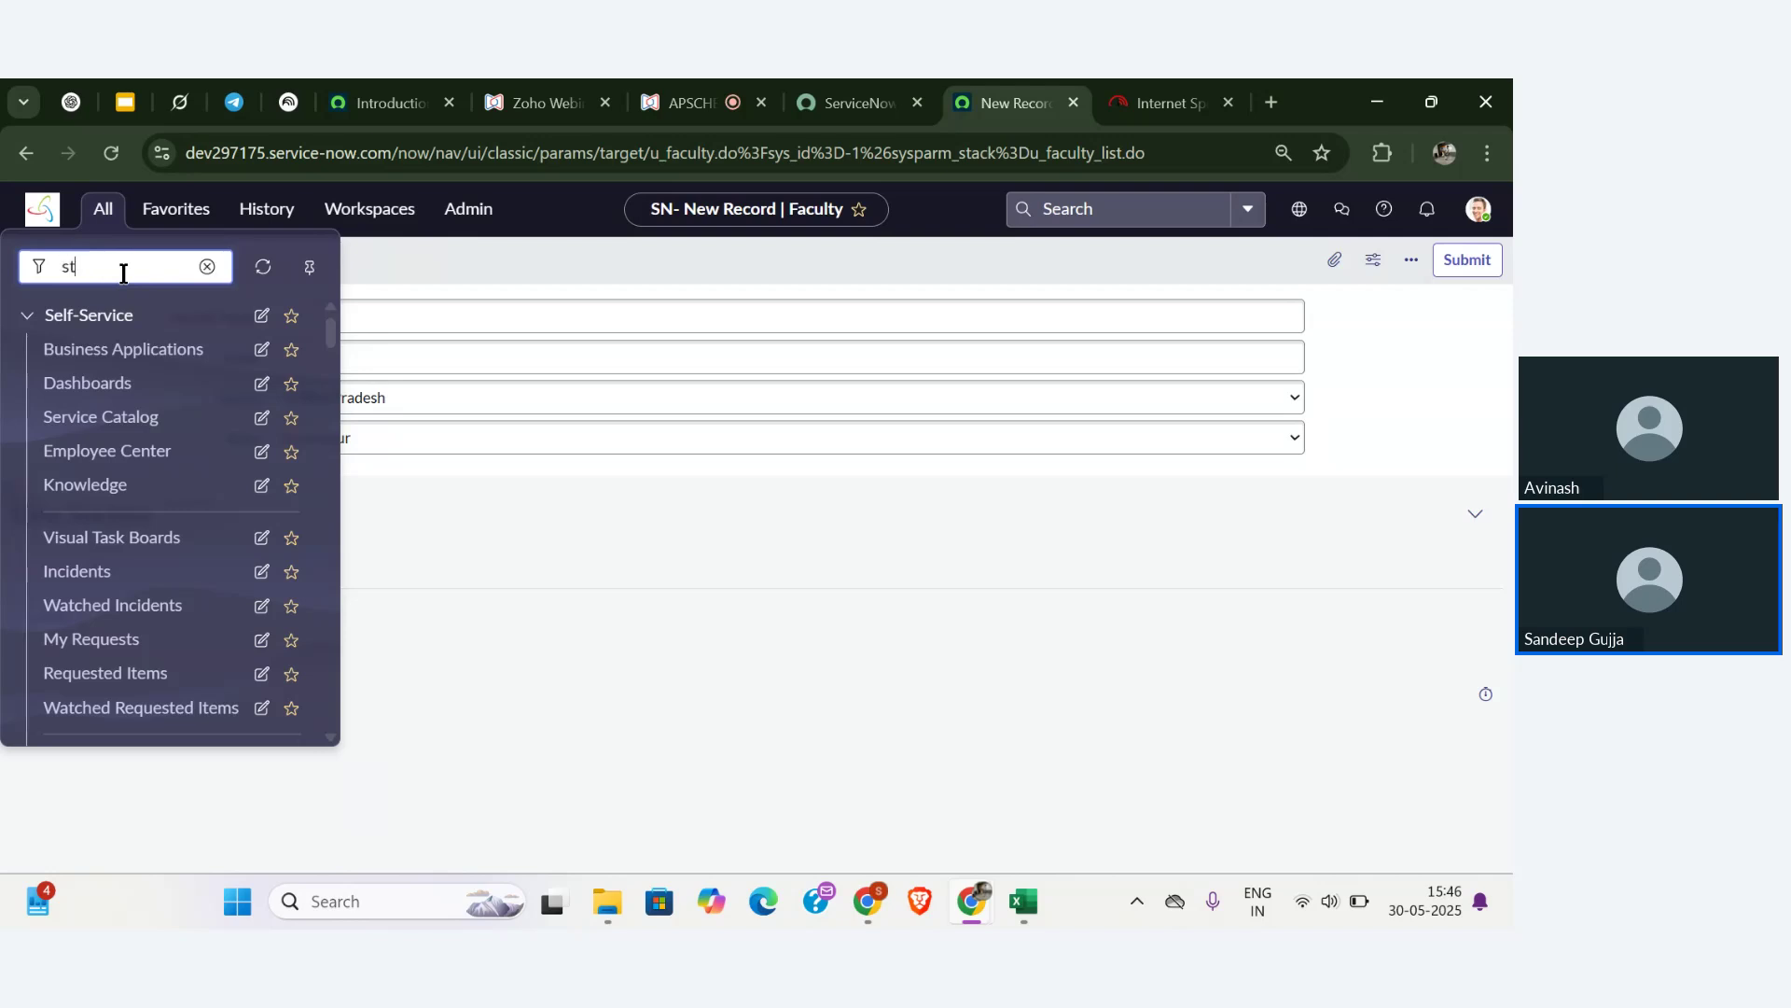
pyautogui.write('u')
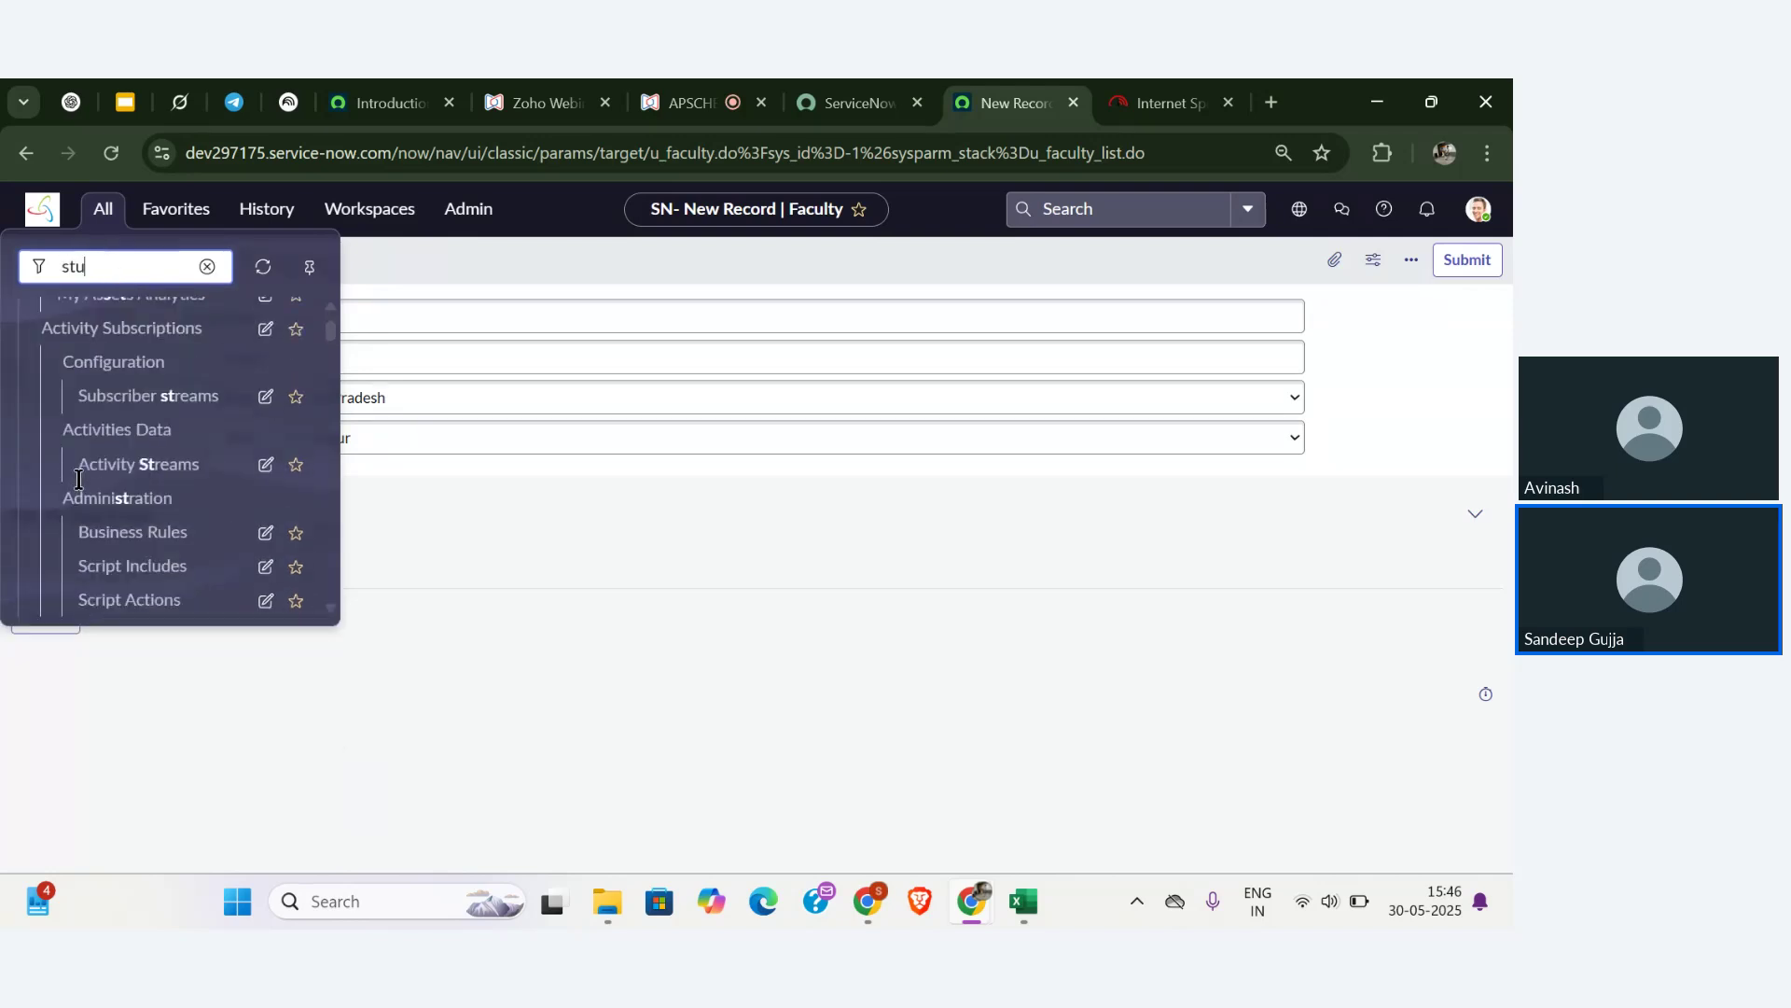
pyautogui.scroll(-5, 79, 488)
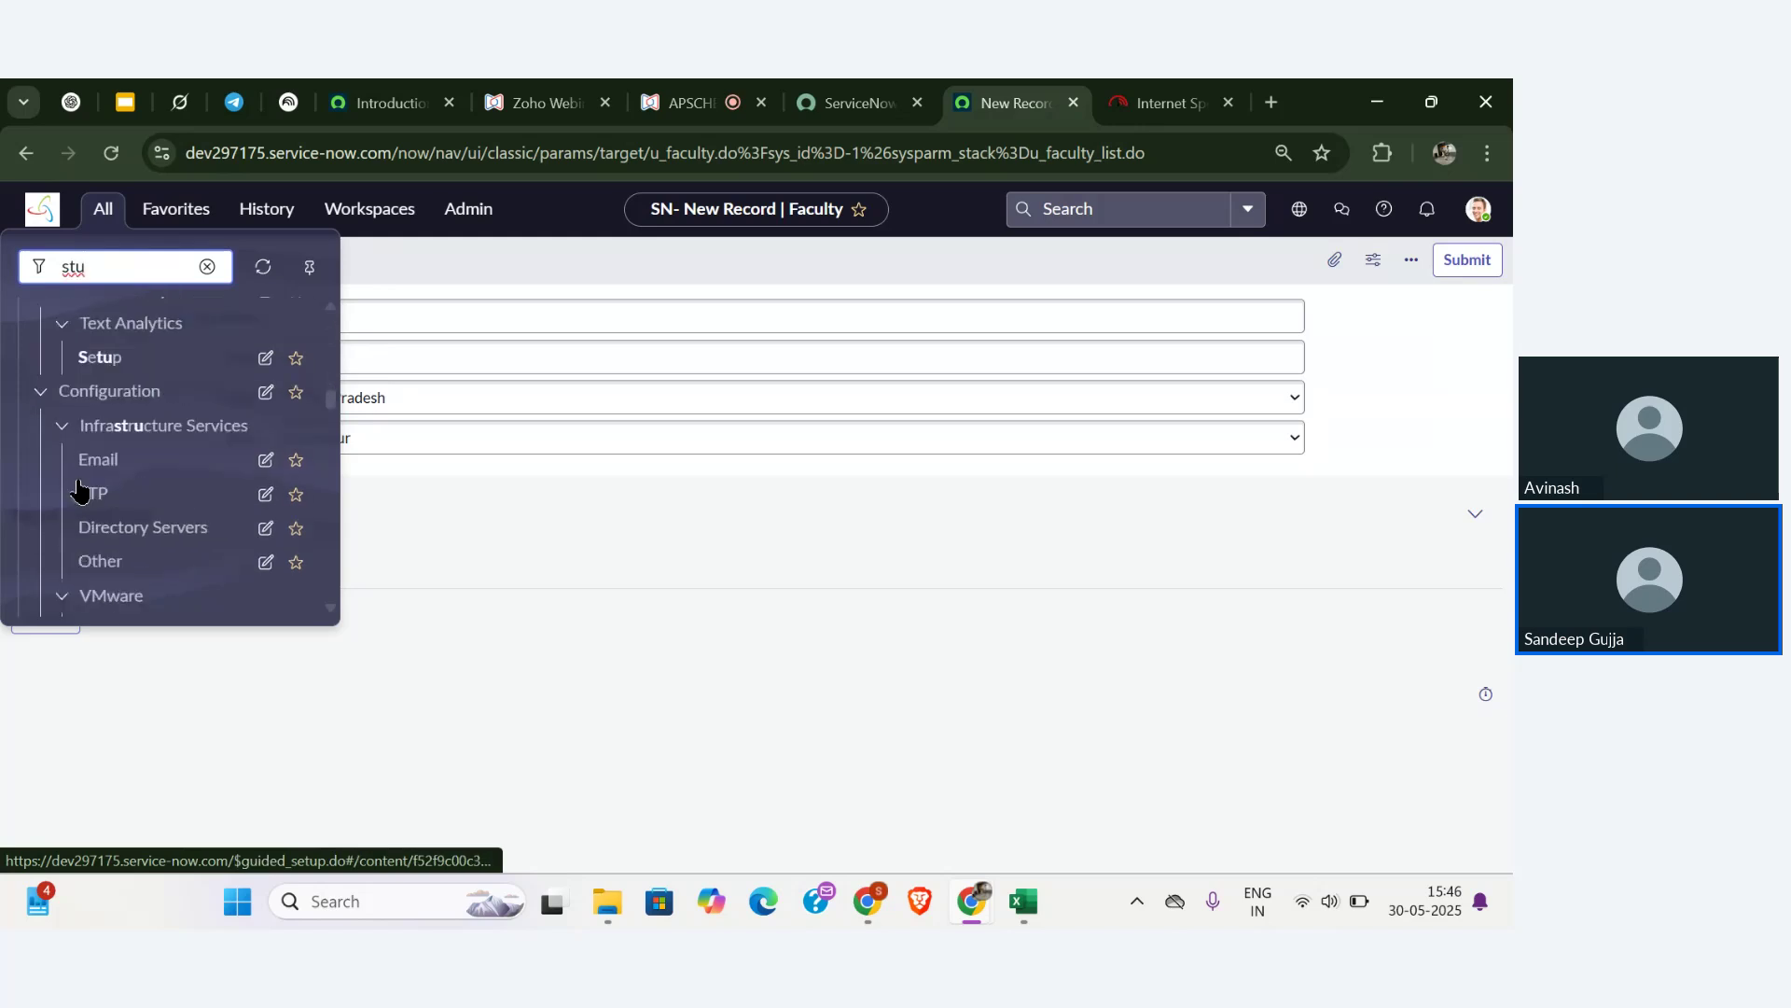
pyautogui.scroll(-2, 81, 490)
pyautogui.scroll(12, 81, 490)
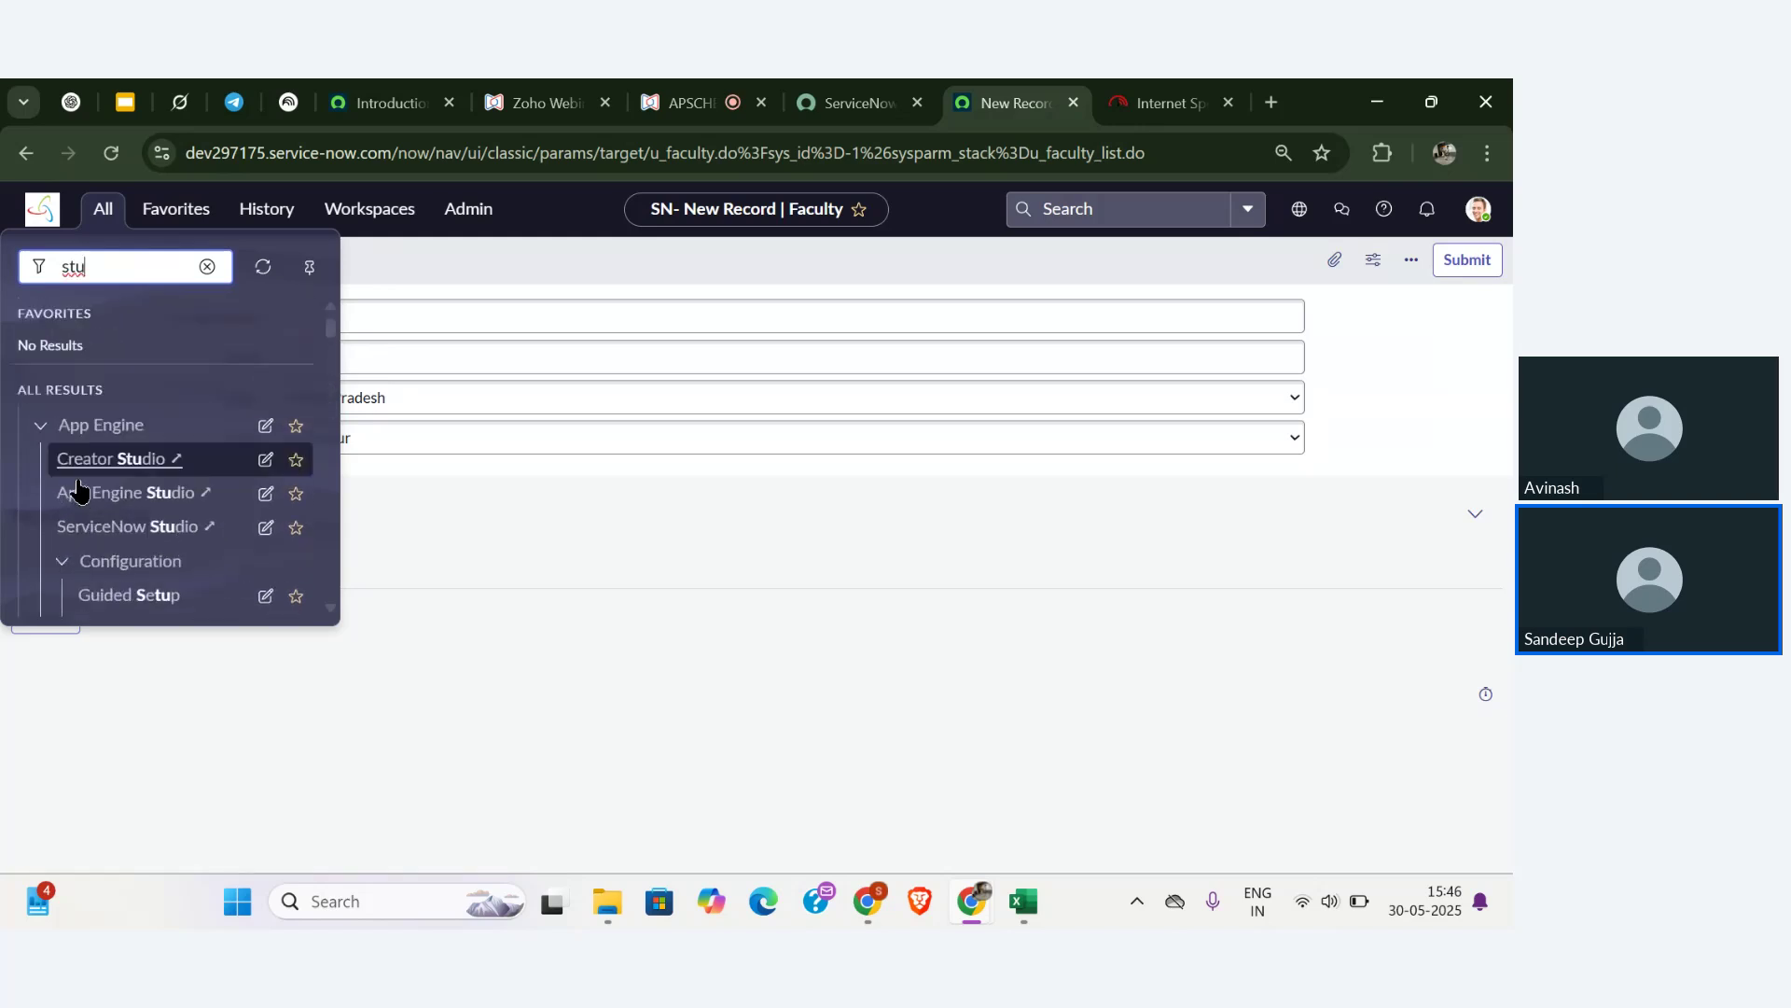
pyautogui.write('den')
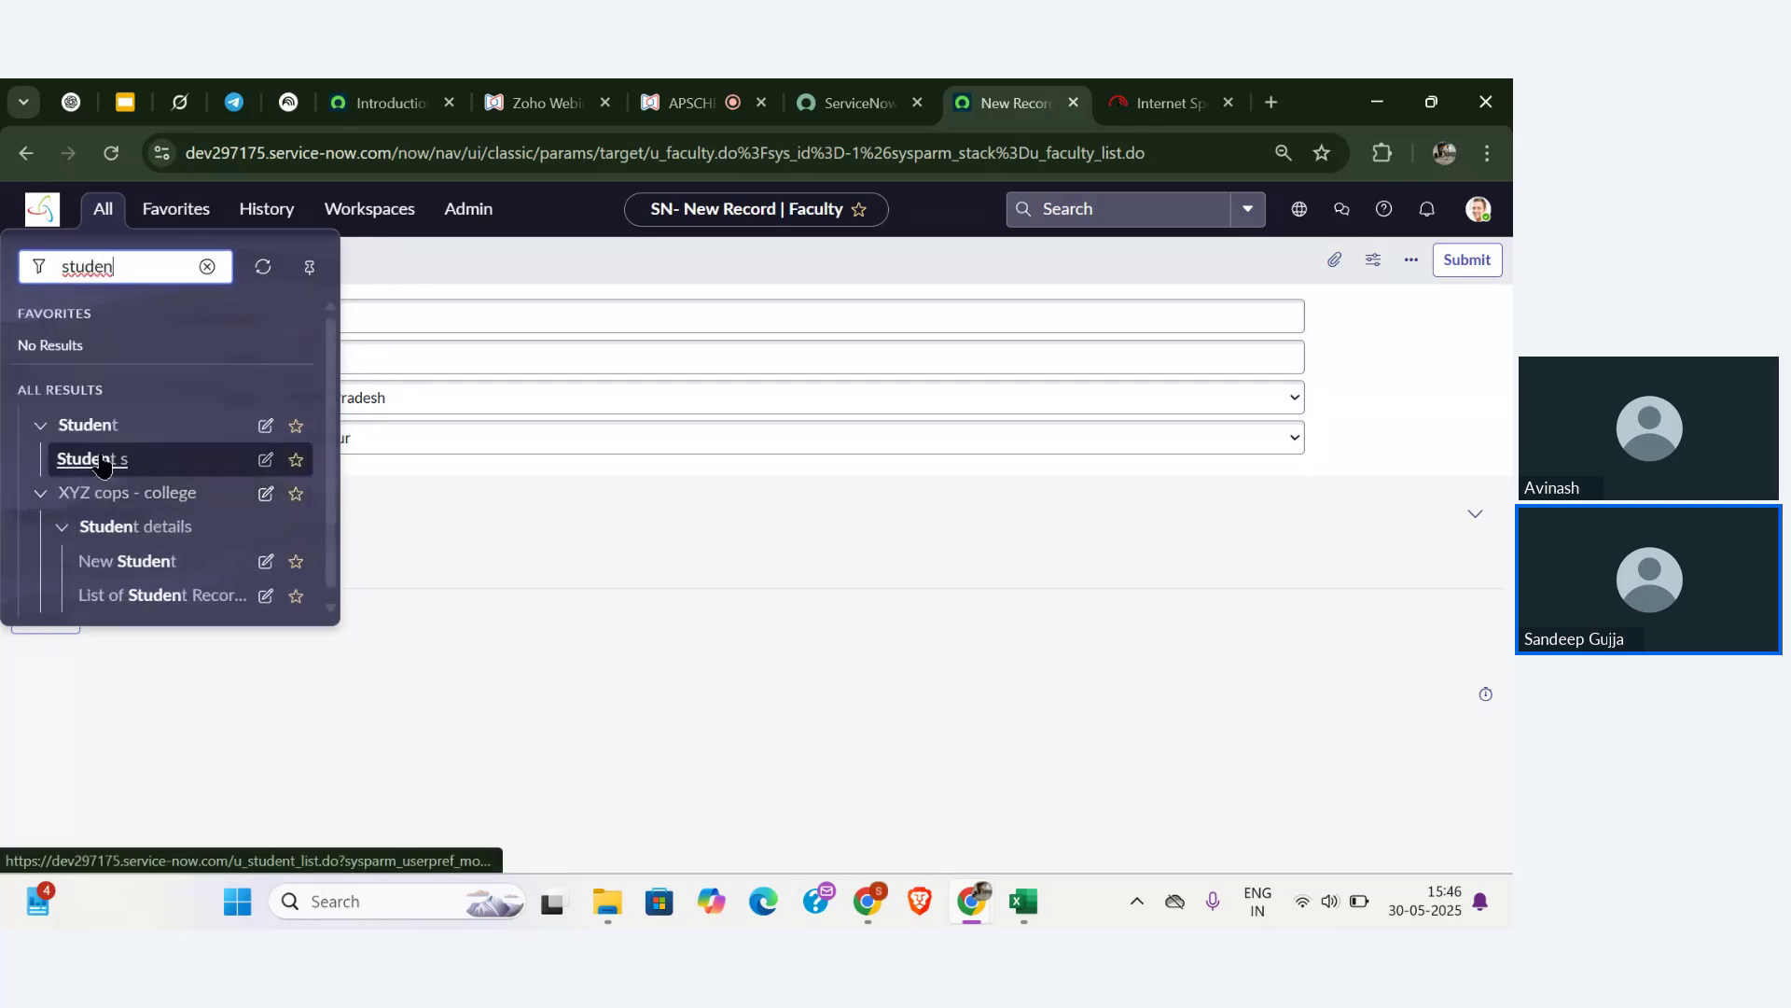
pyautogui.click(103, 462)
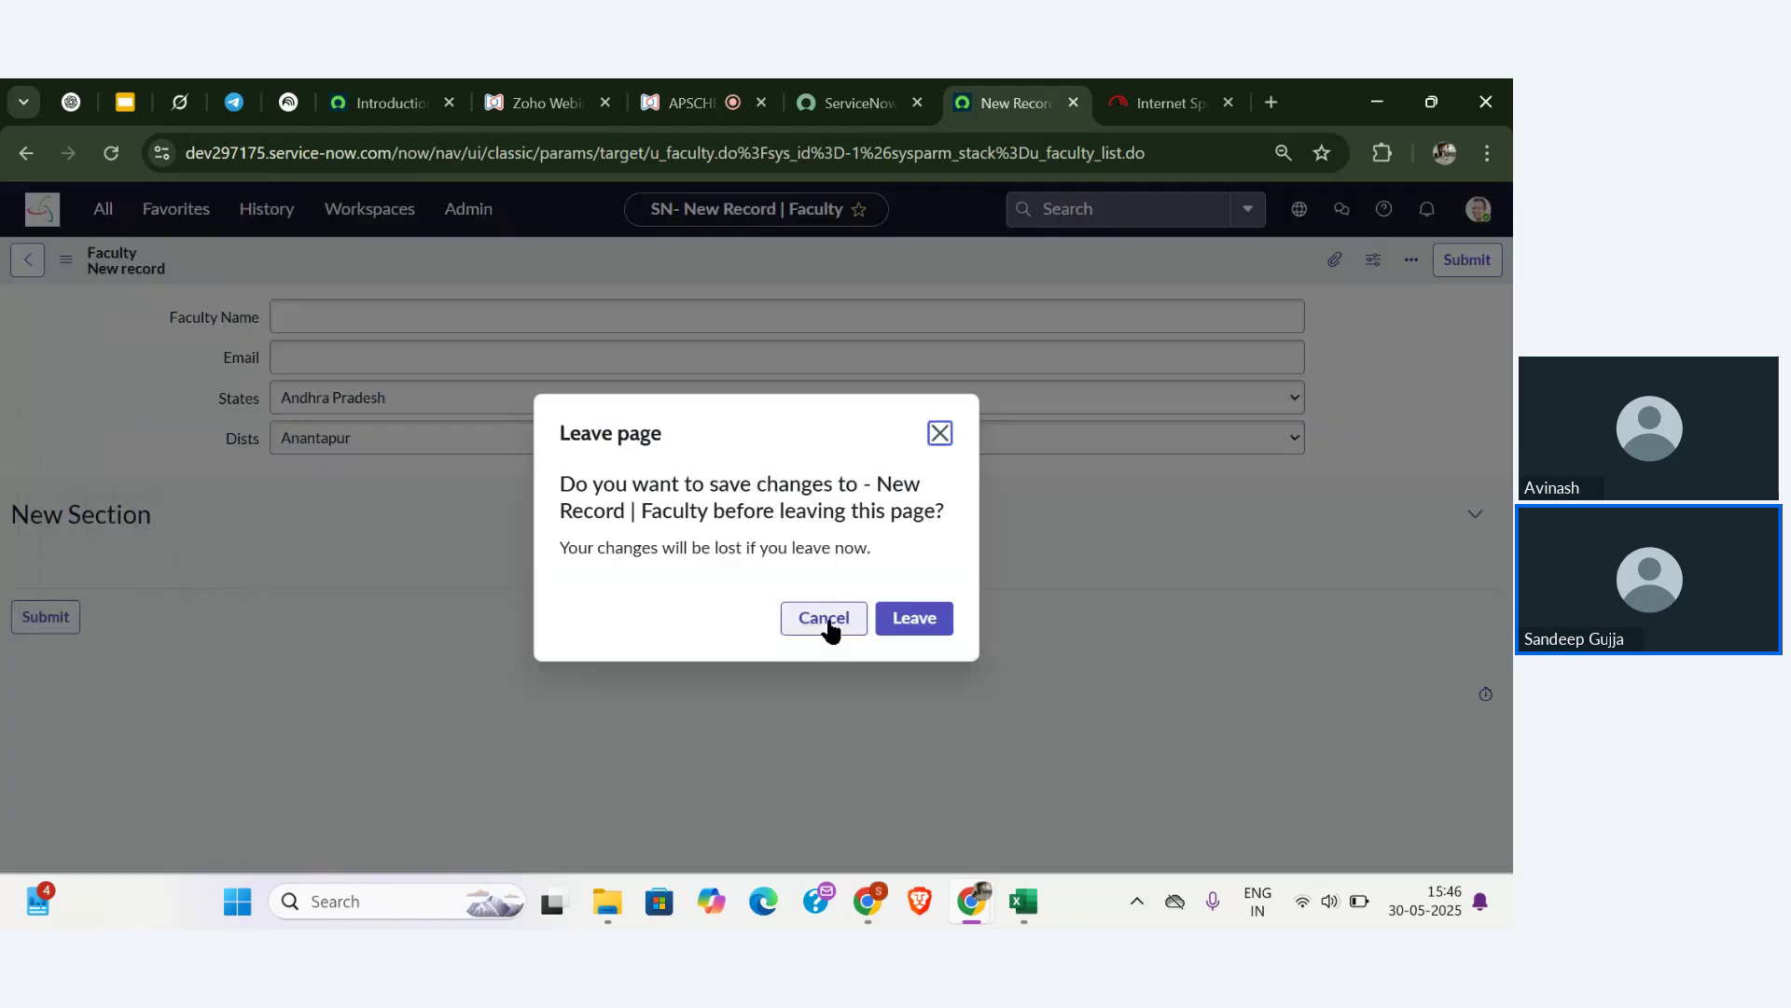
# - Leave the Faculty form, start a new Student record, and view its Student Department choices
pyautogui.click(921, 622)
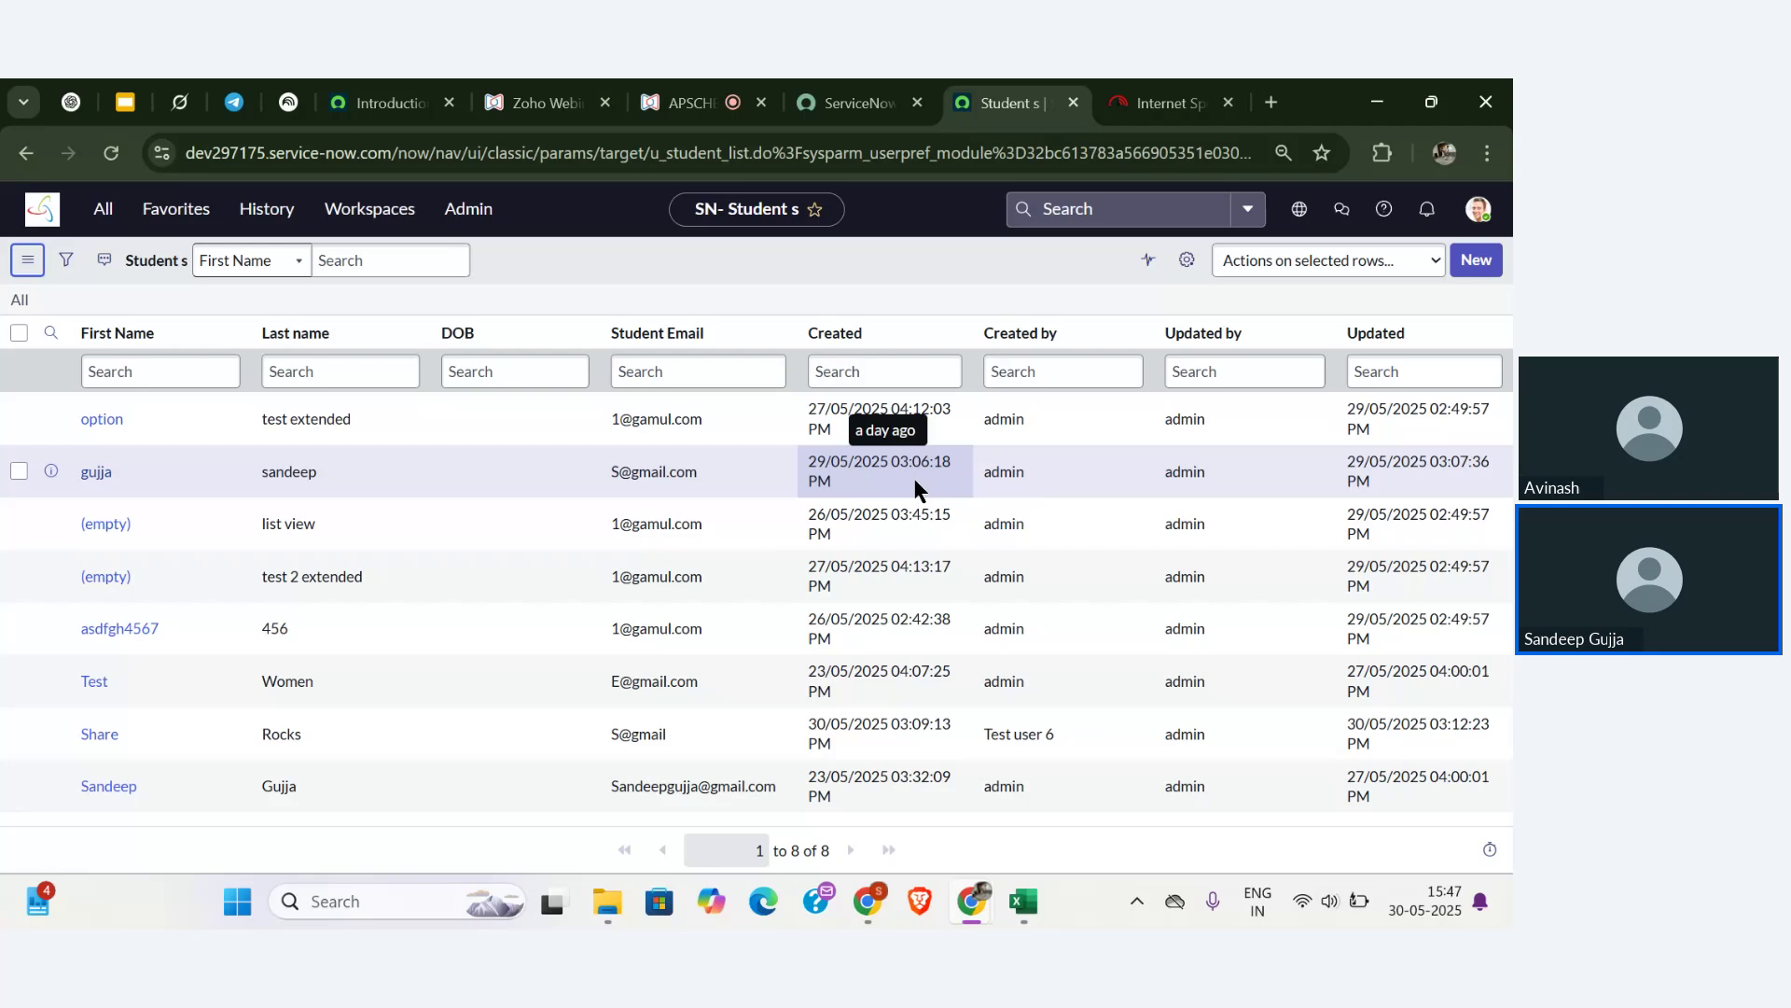
pyautogui.click(1474, 266)
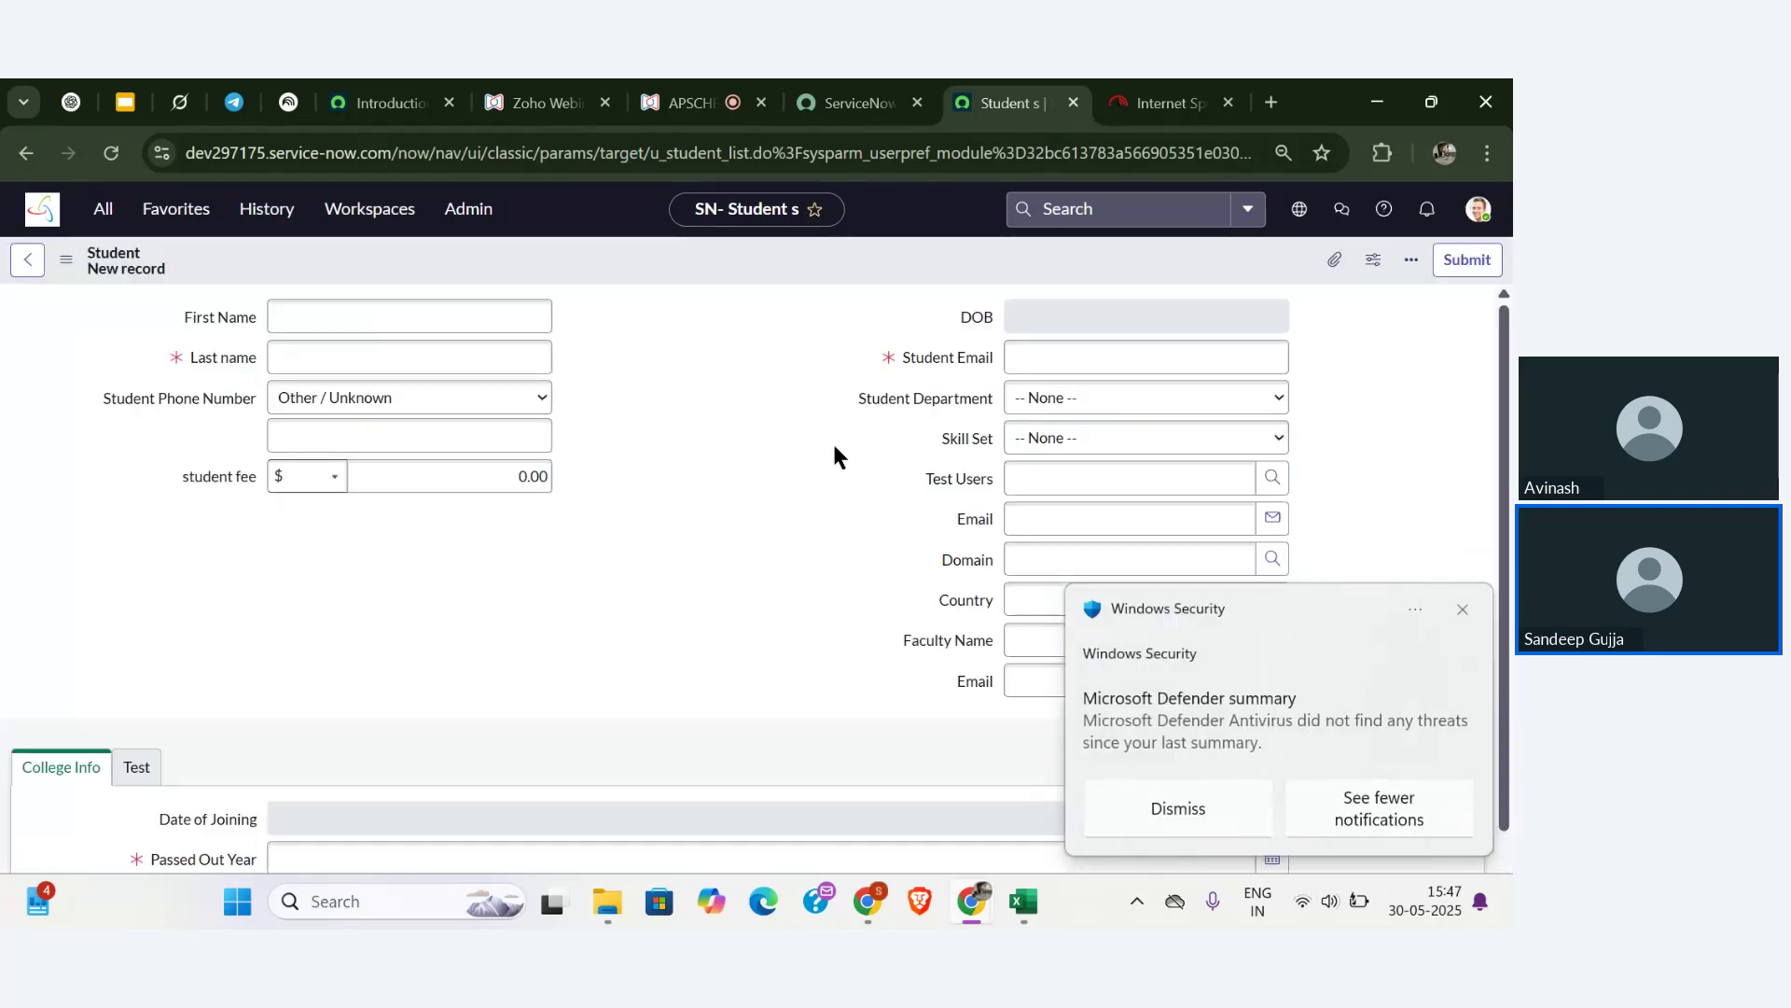
pyautogui.click(1047, 403)
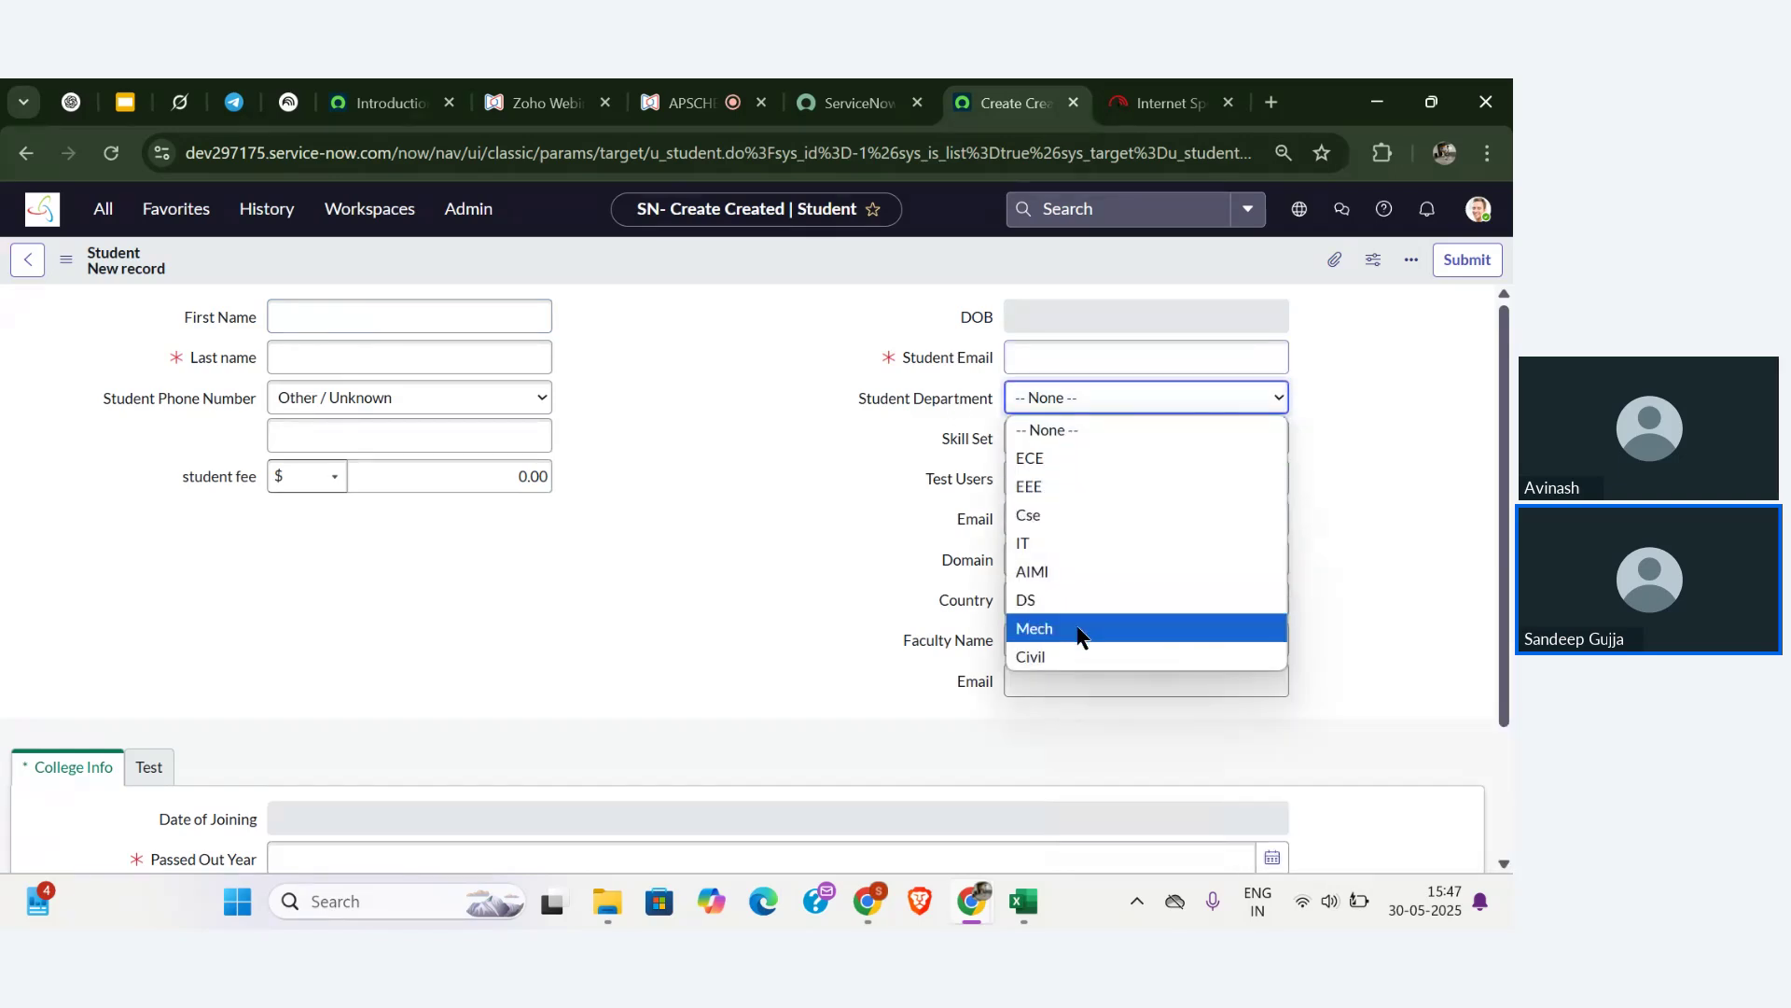
pyautogui.click(907, 398)
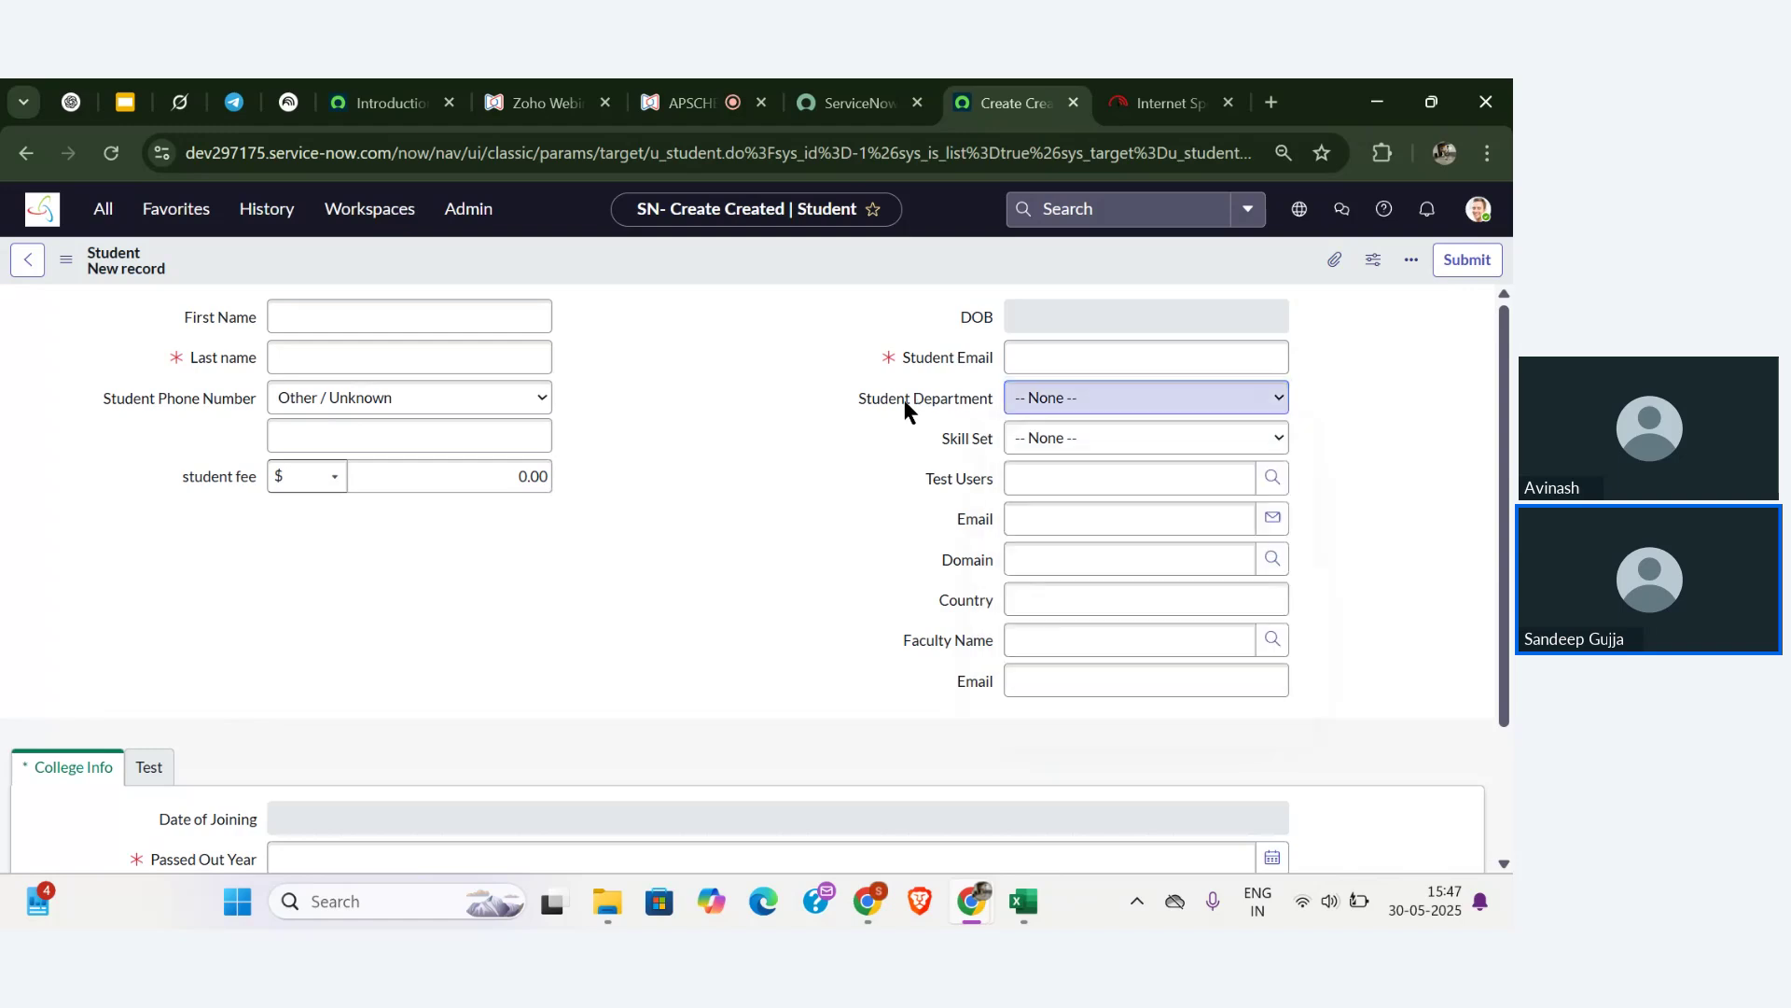
pyautogui.click(1055, 403)
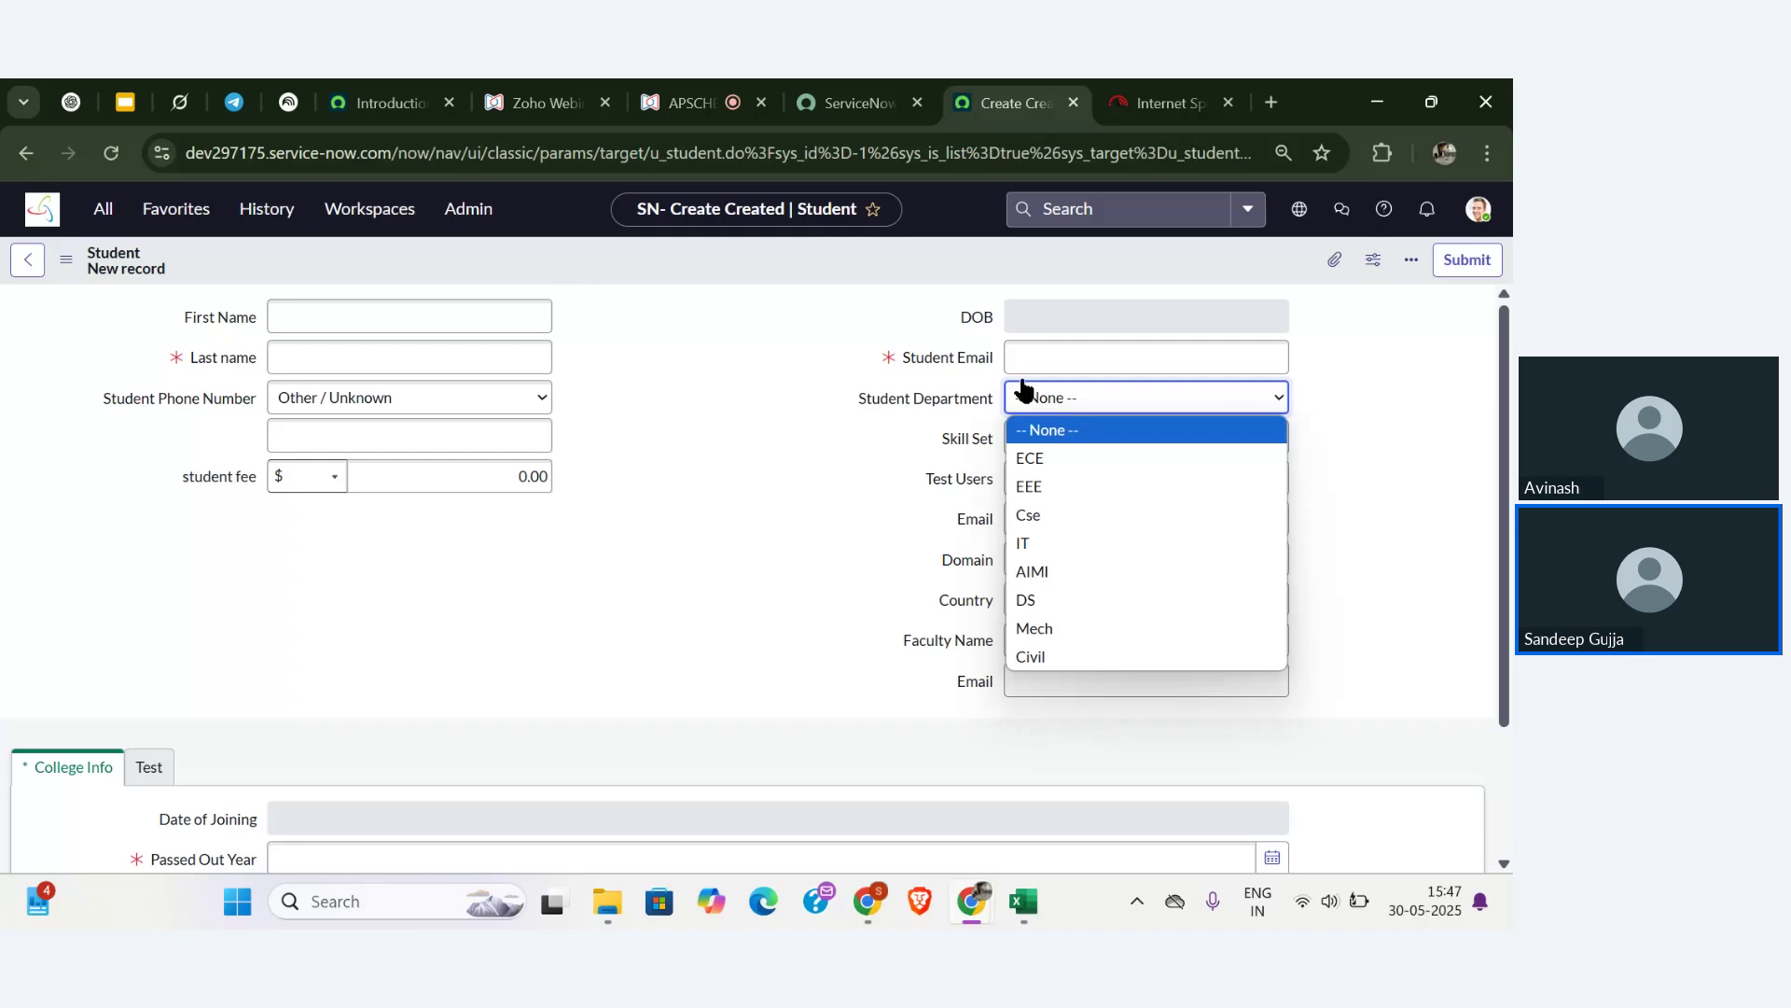
pyautogui.click(688, 103)
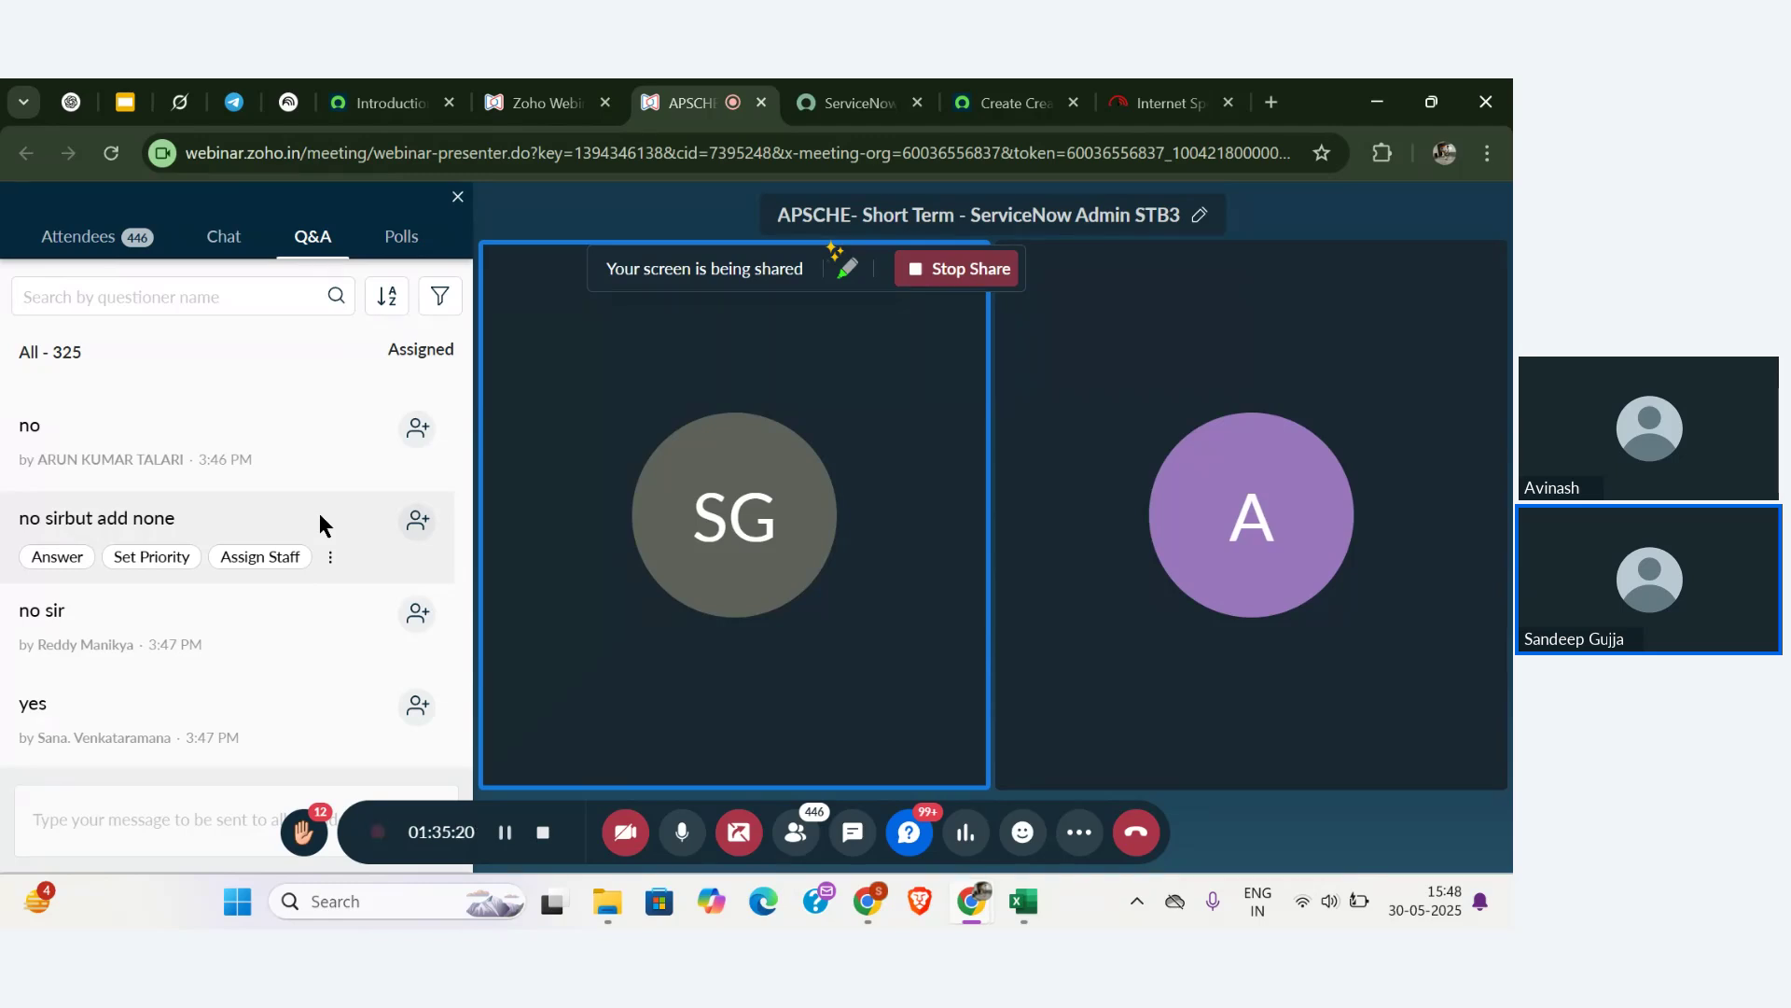
# - Scroll through the webinar Q&A, then return to the blank new Student form
pyautogui.scroll(3, 319, 513)
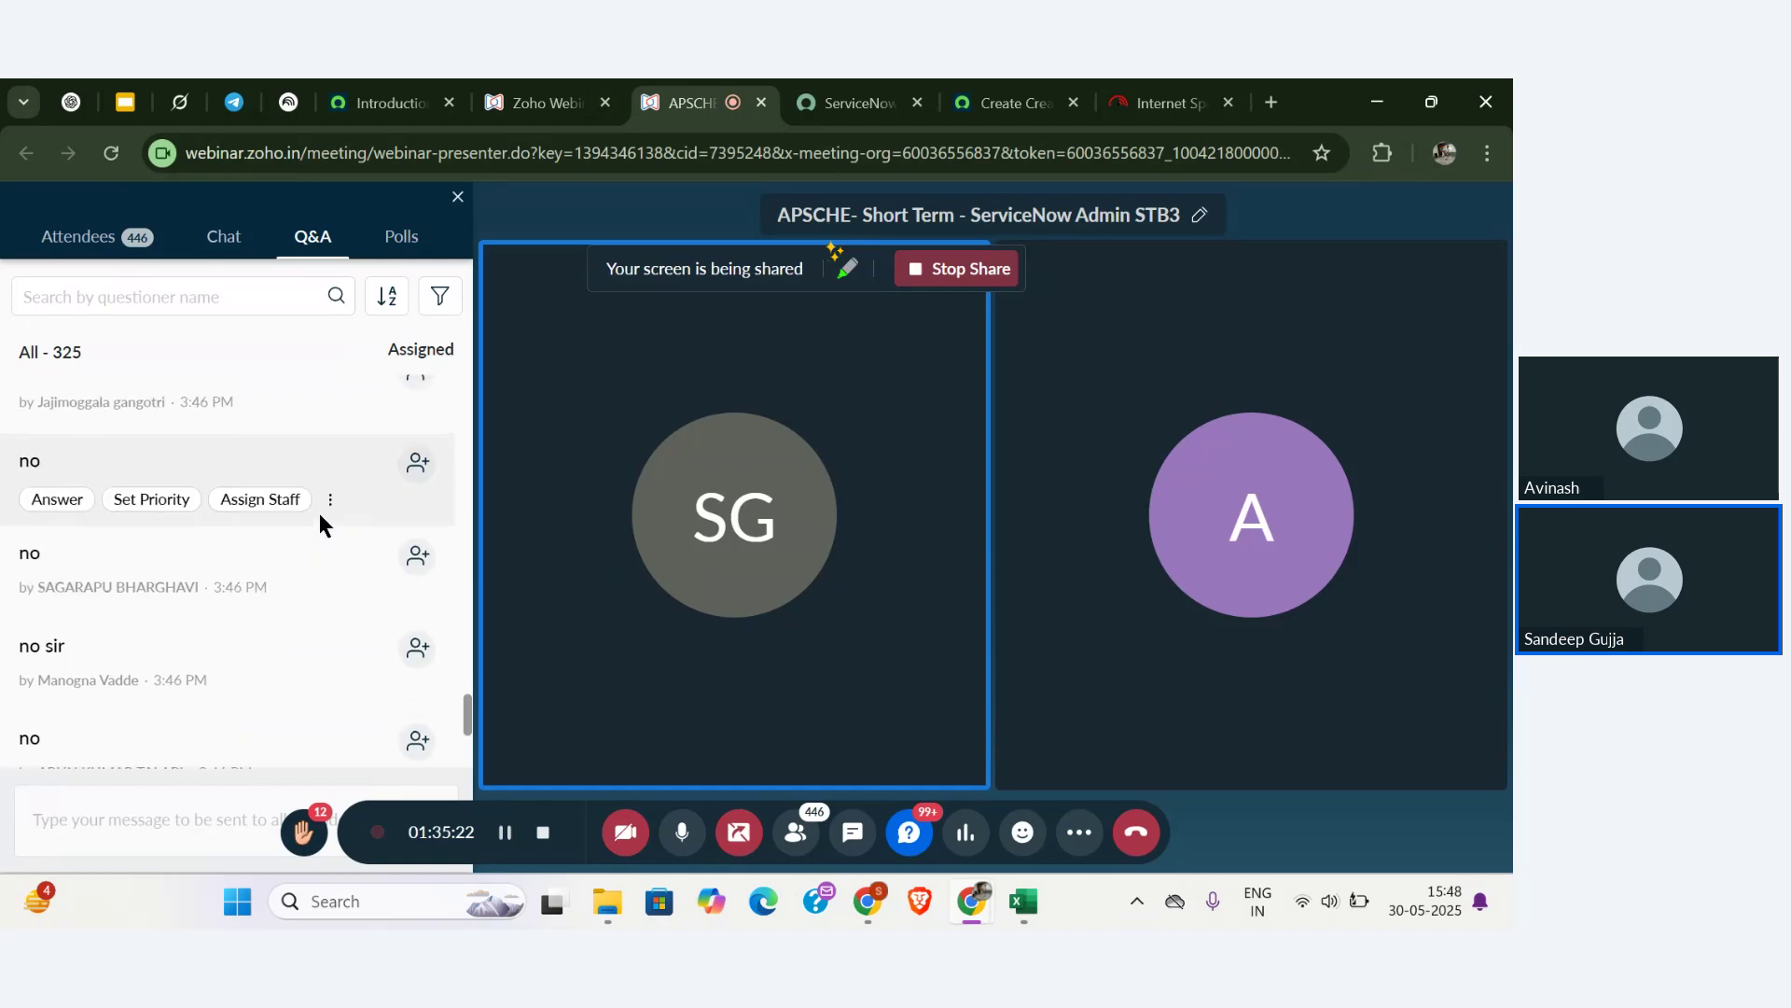
pyautogui.scroll(-2, 320, 516)
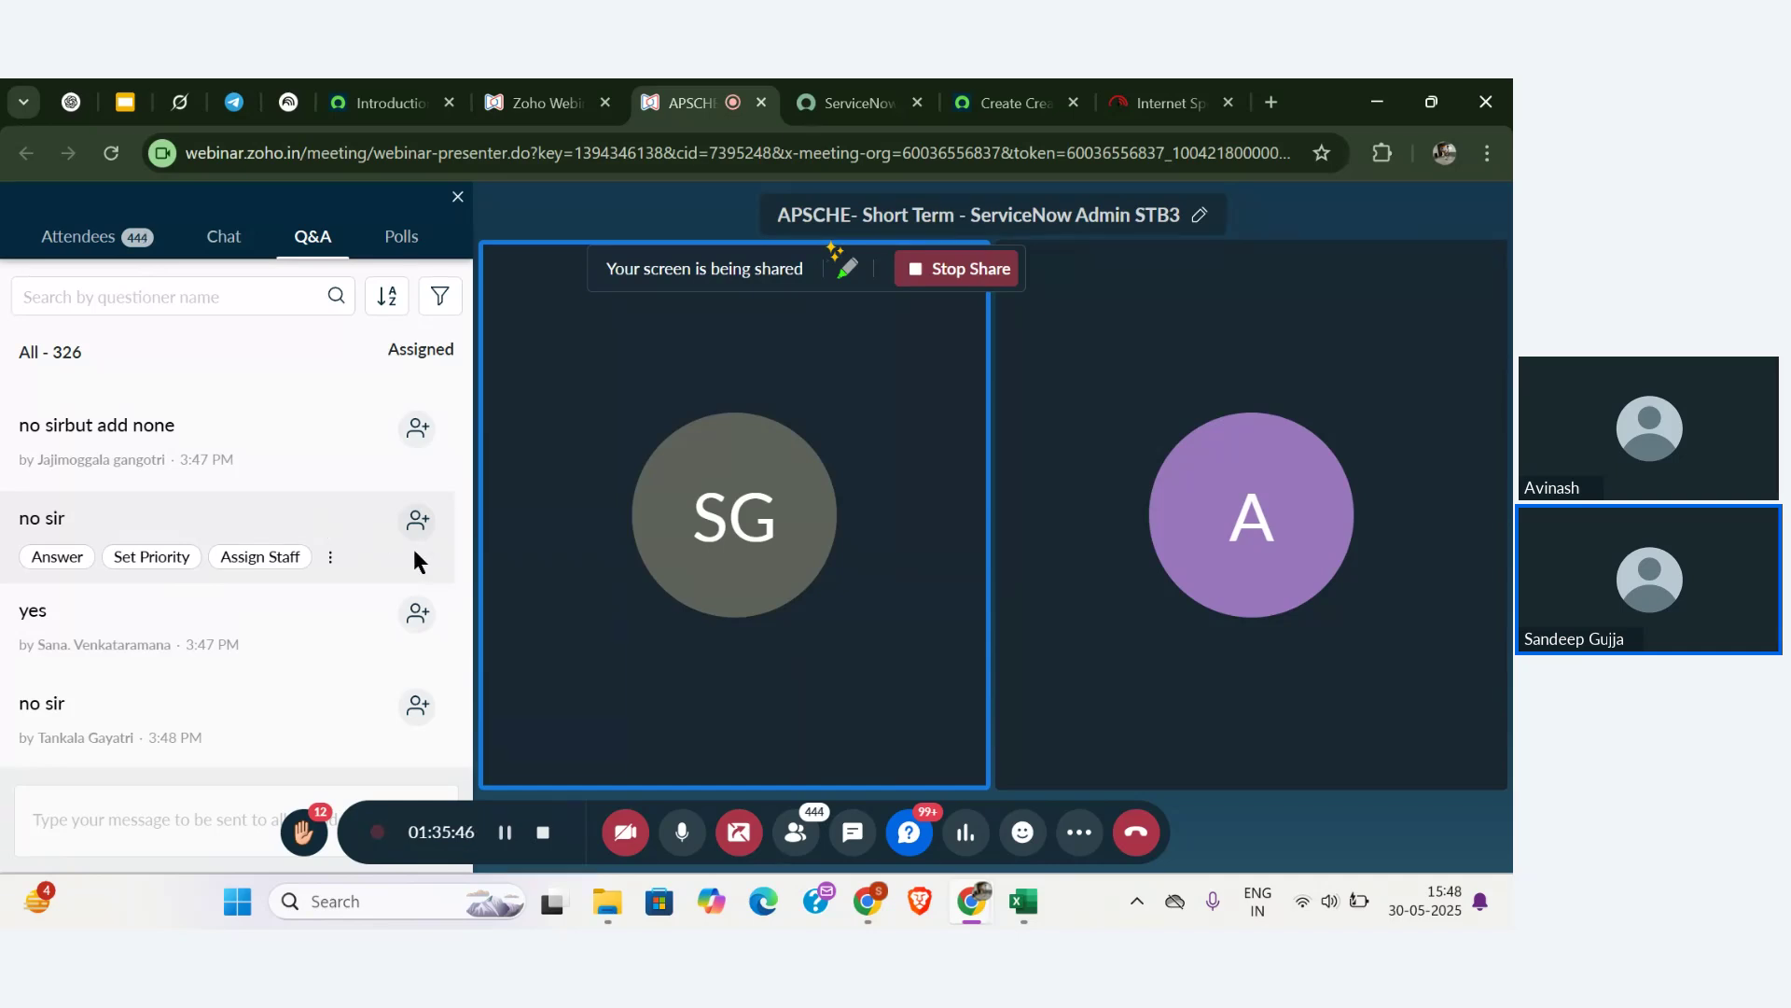
pyautogui.click(998, 86)
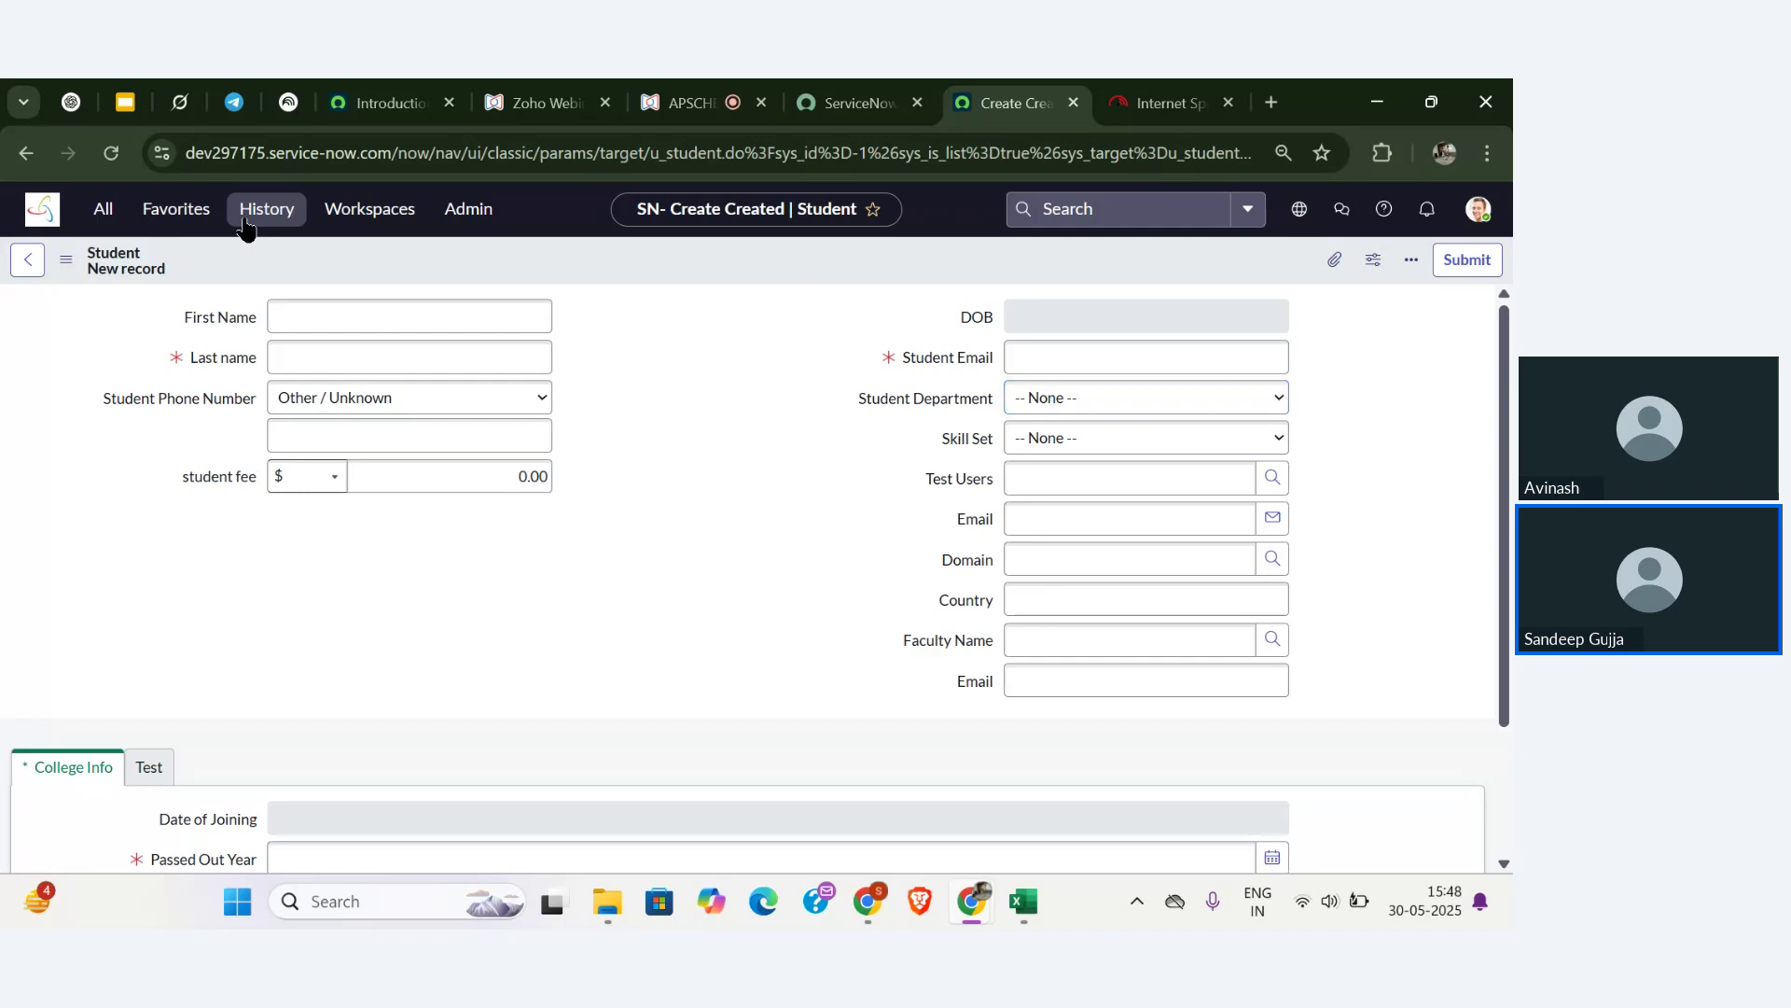
# - Reopen the Faculty new-record form from History and launch Configure > Form Builder
pyautogui.click(245, 222)
pyautogui.click(169, 417)
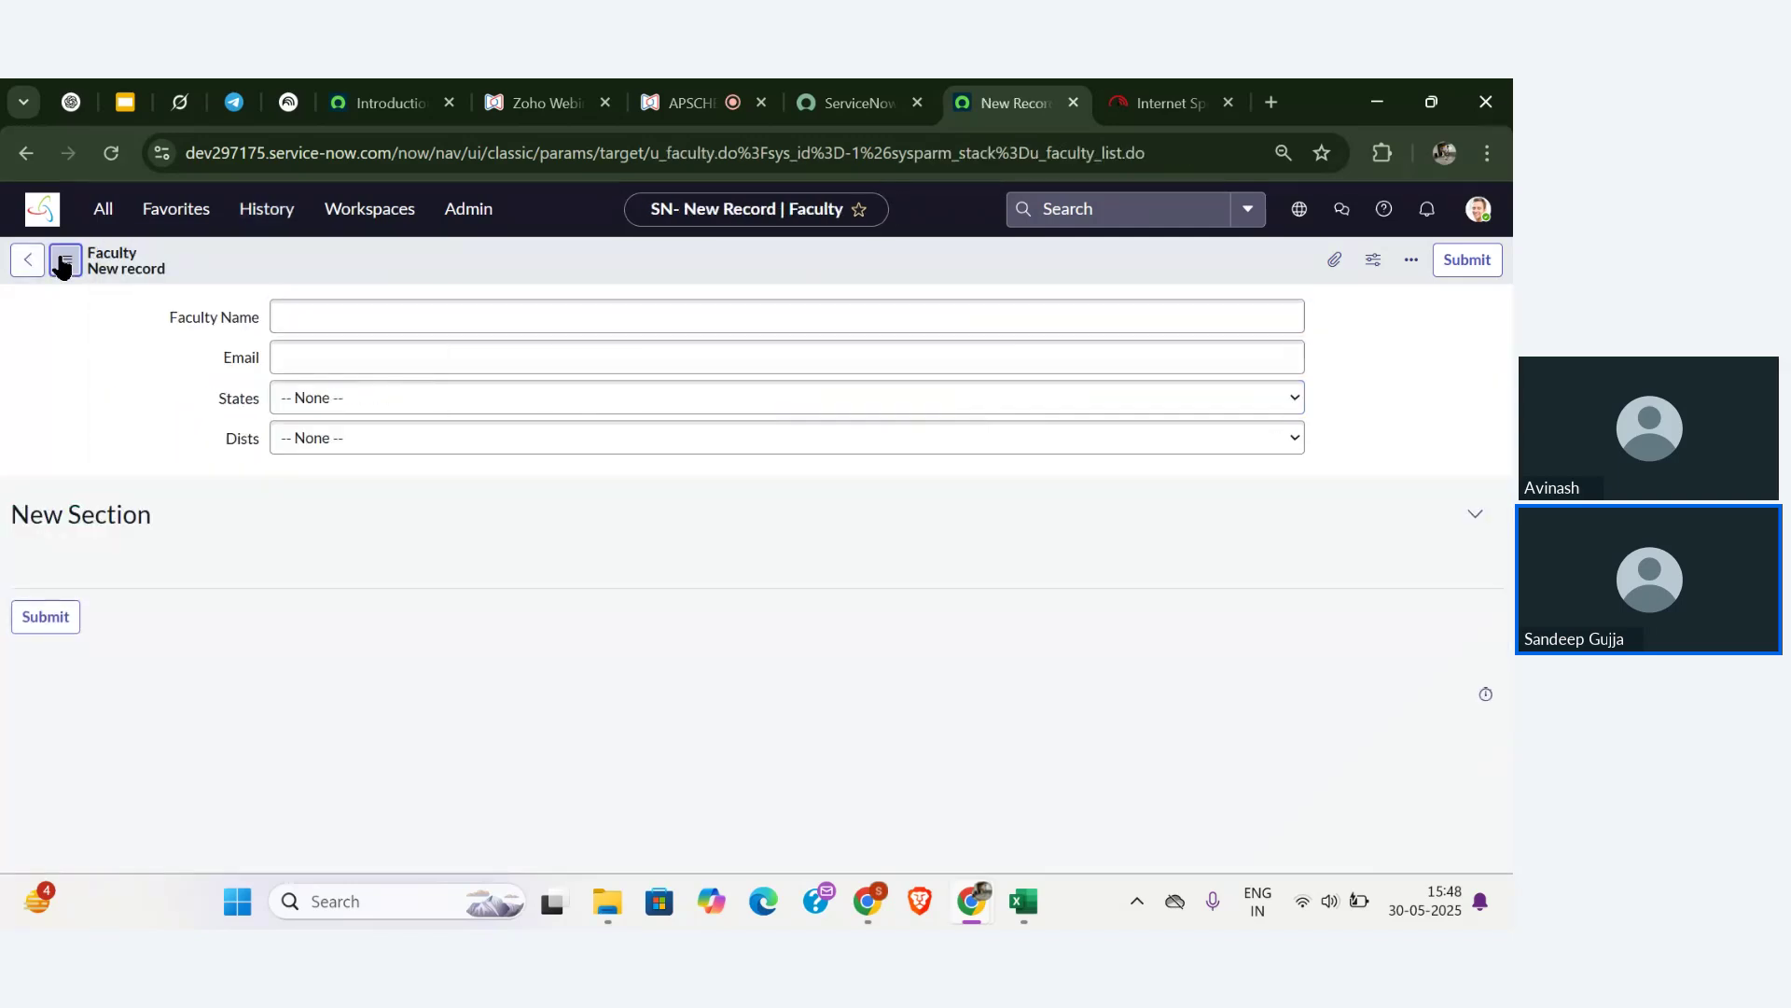
pyautogui.click(62, 260)
pyautogui.moveTo(144, 307)
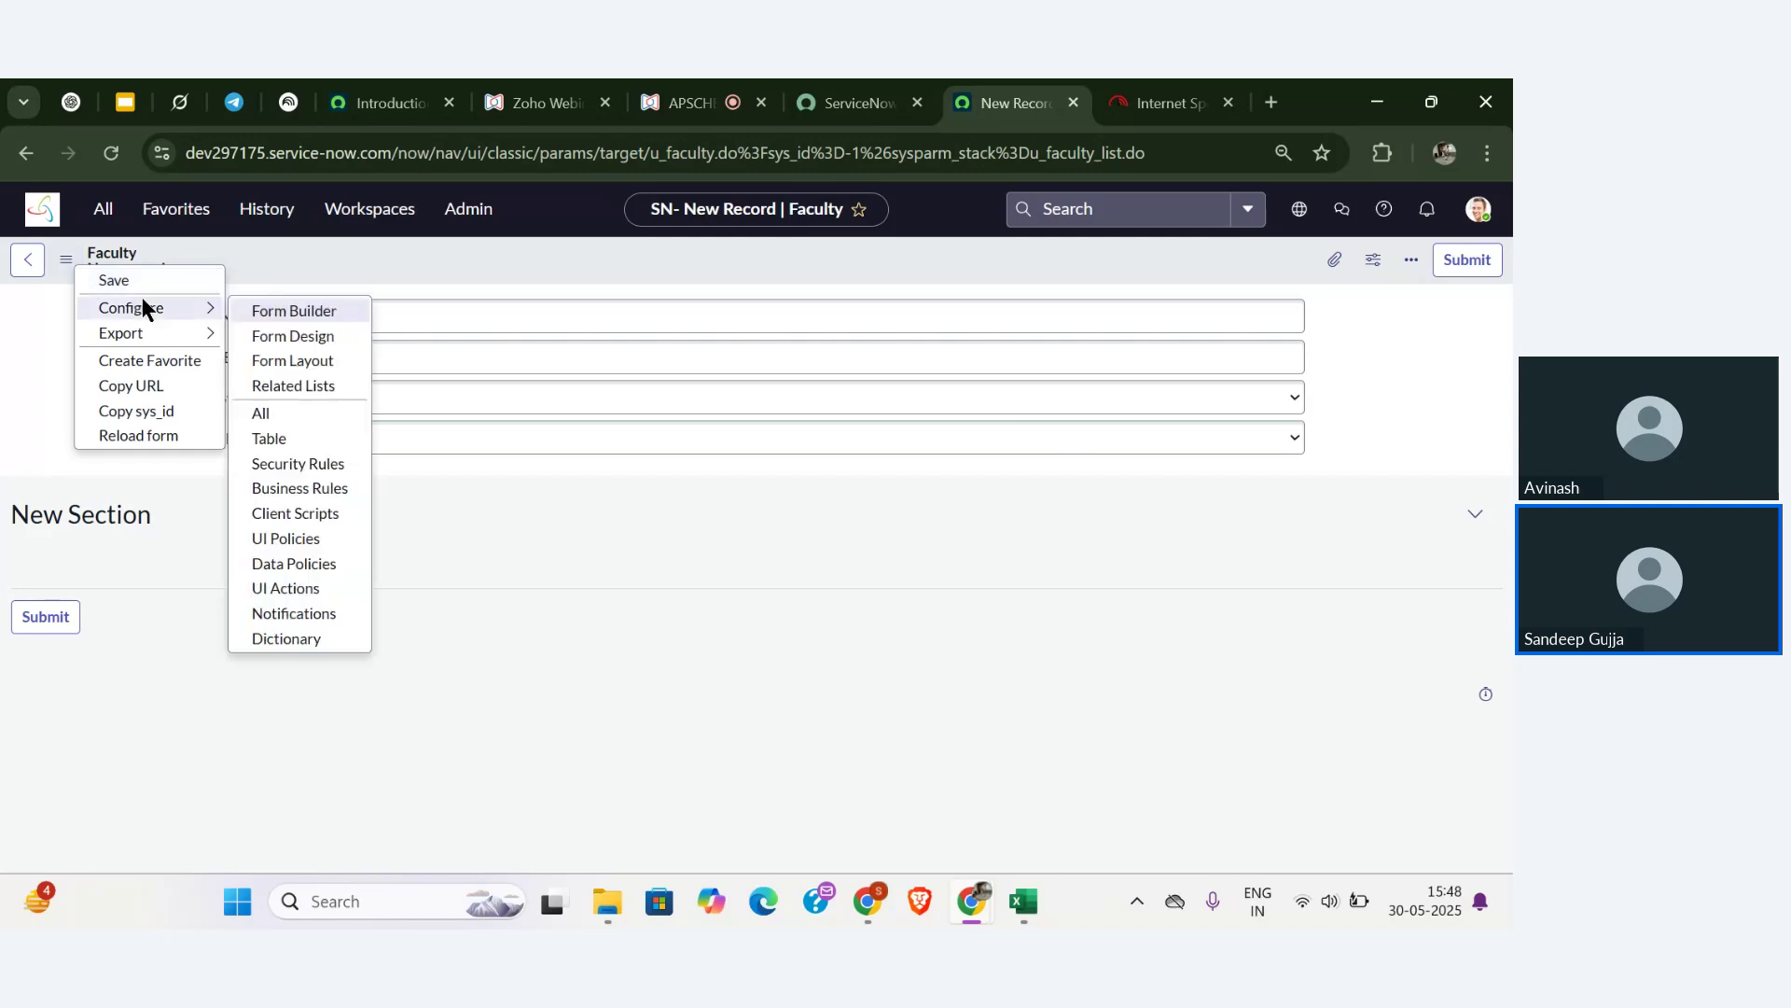
pyautogui.click(272, 309)
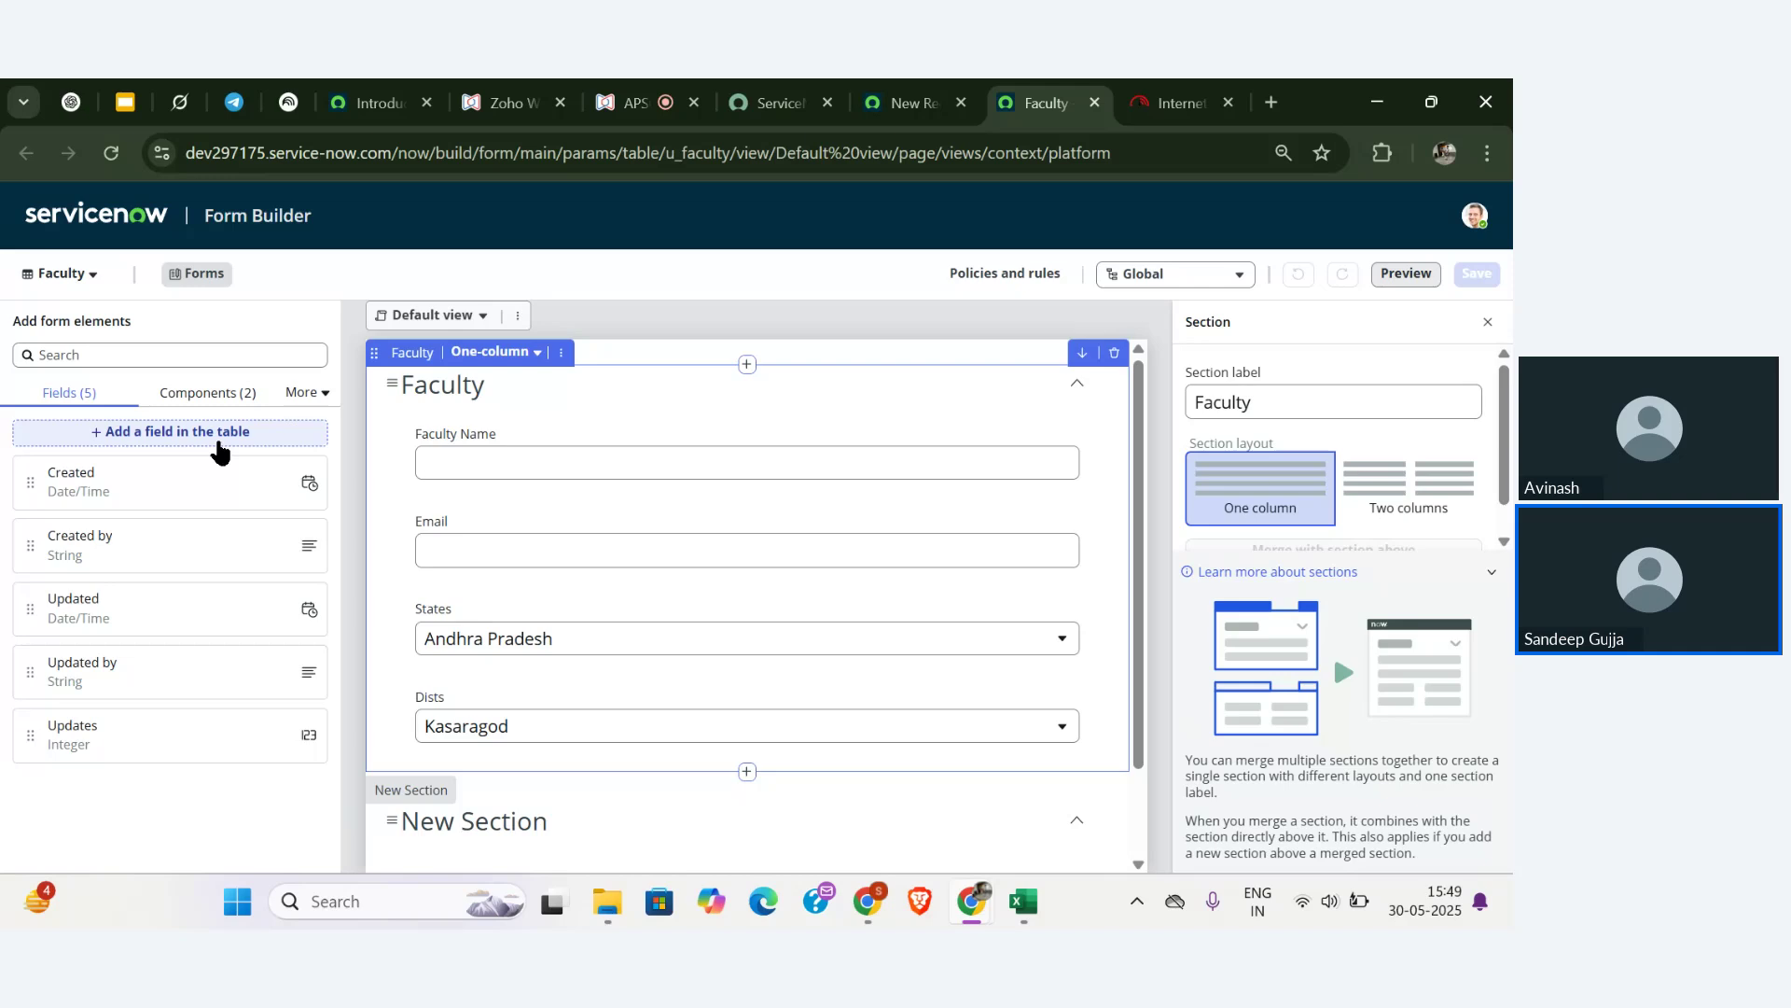
# - Create a Choice-type field labelled 'Department' (u_department) in the Faculty table
pyautogui.click(219, 452)
pyautogui.doubleClick(480, 467)
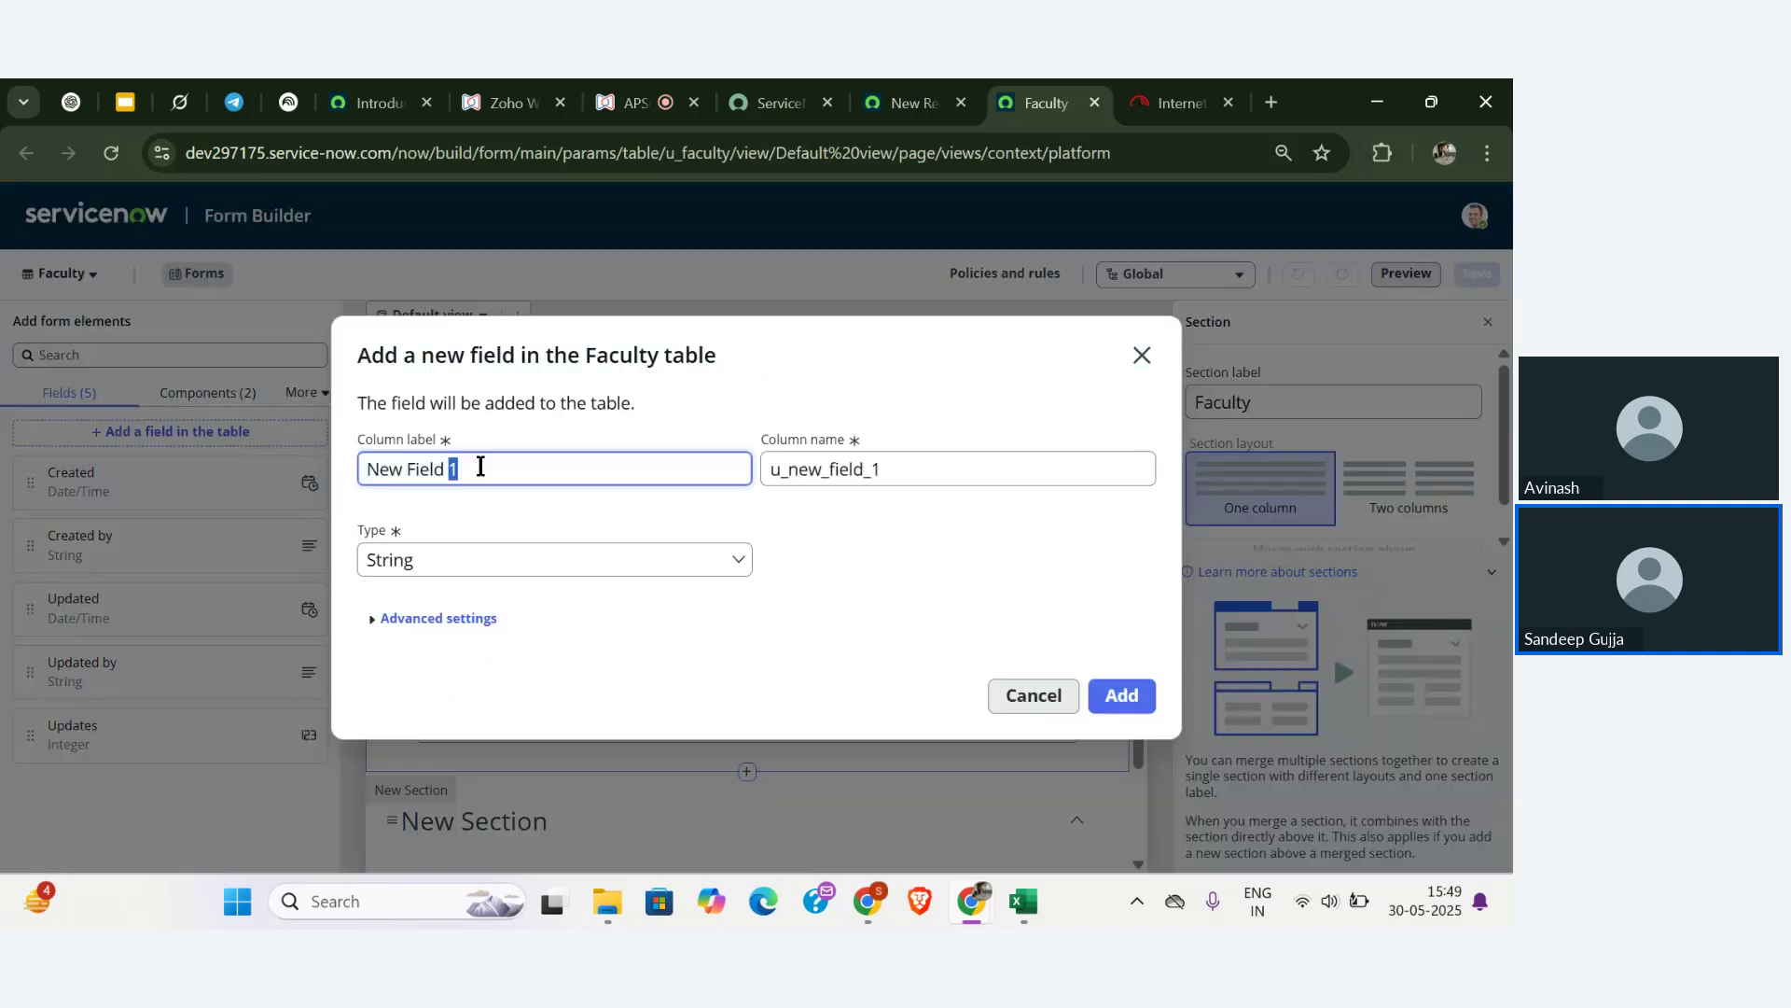
pyautogui.hotkey('ctrl', 'a')
pyautogui.write('Depa')
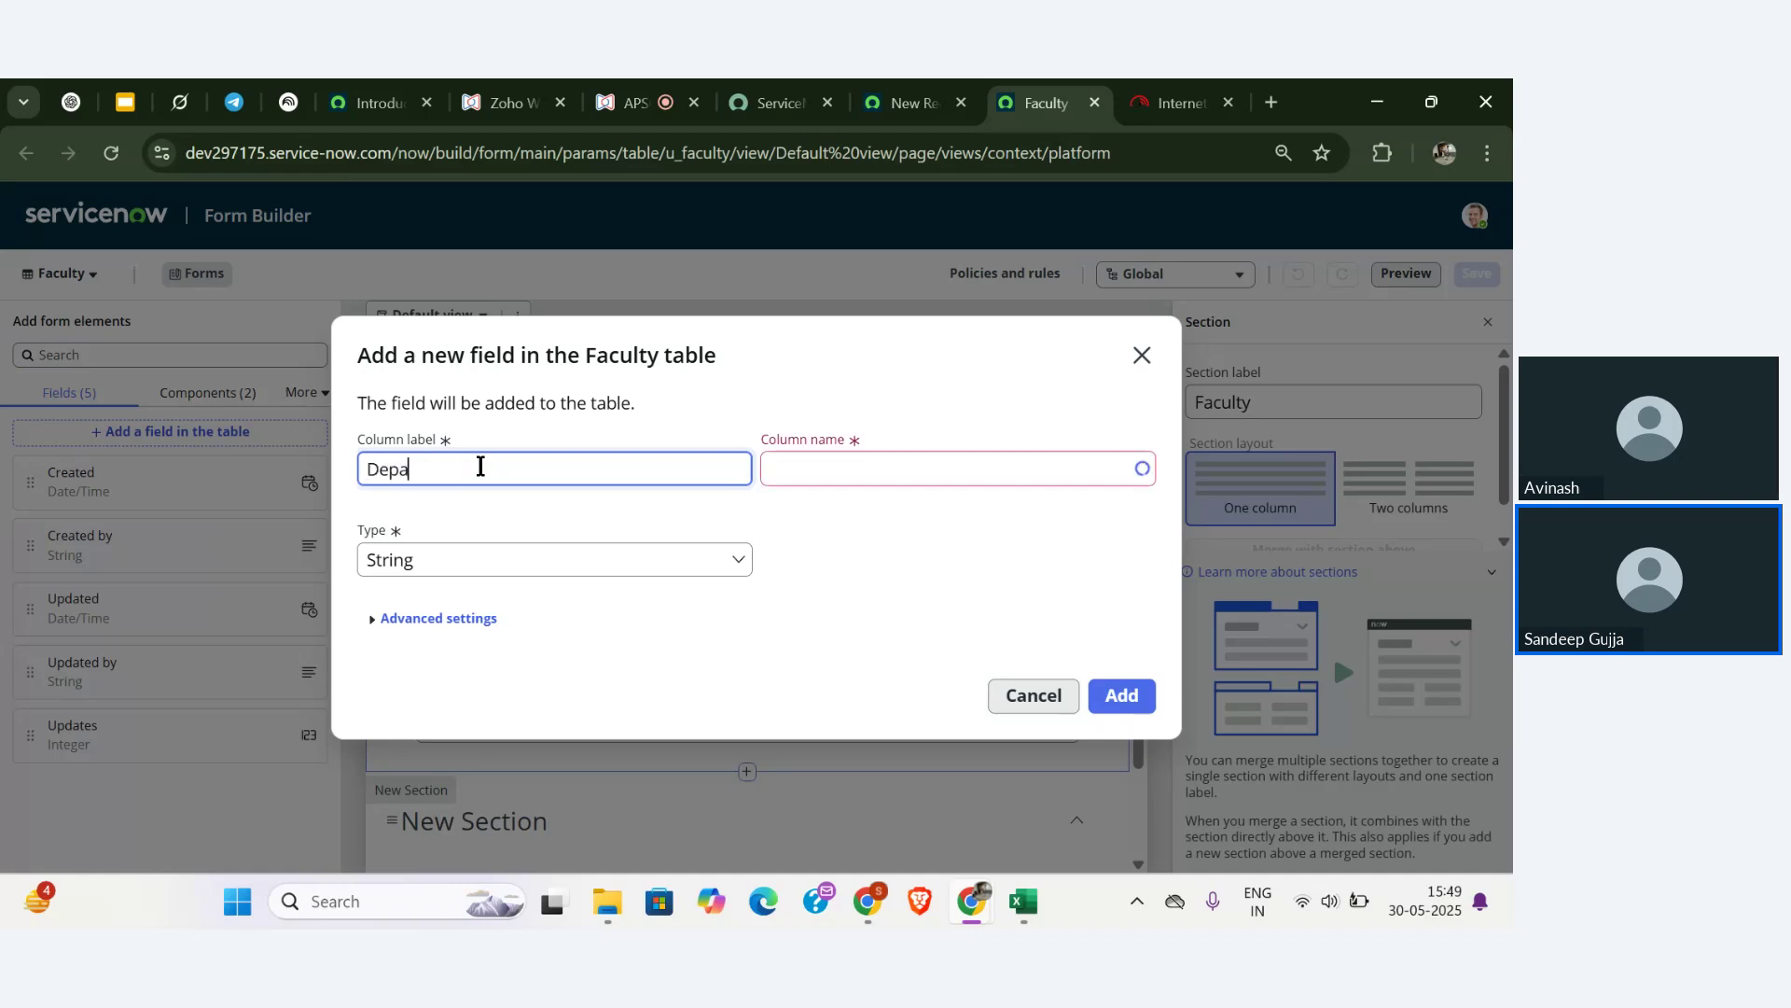
pyautogui.write('rtment -Facu')
pyautogui.press('BackSpace')
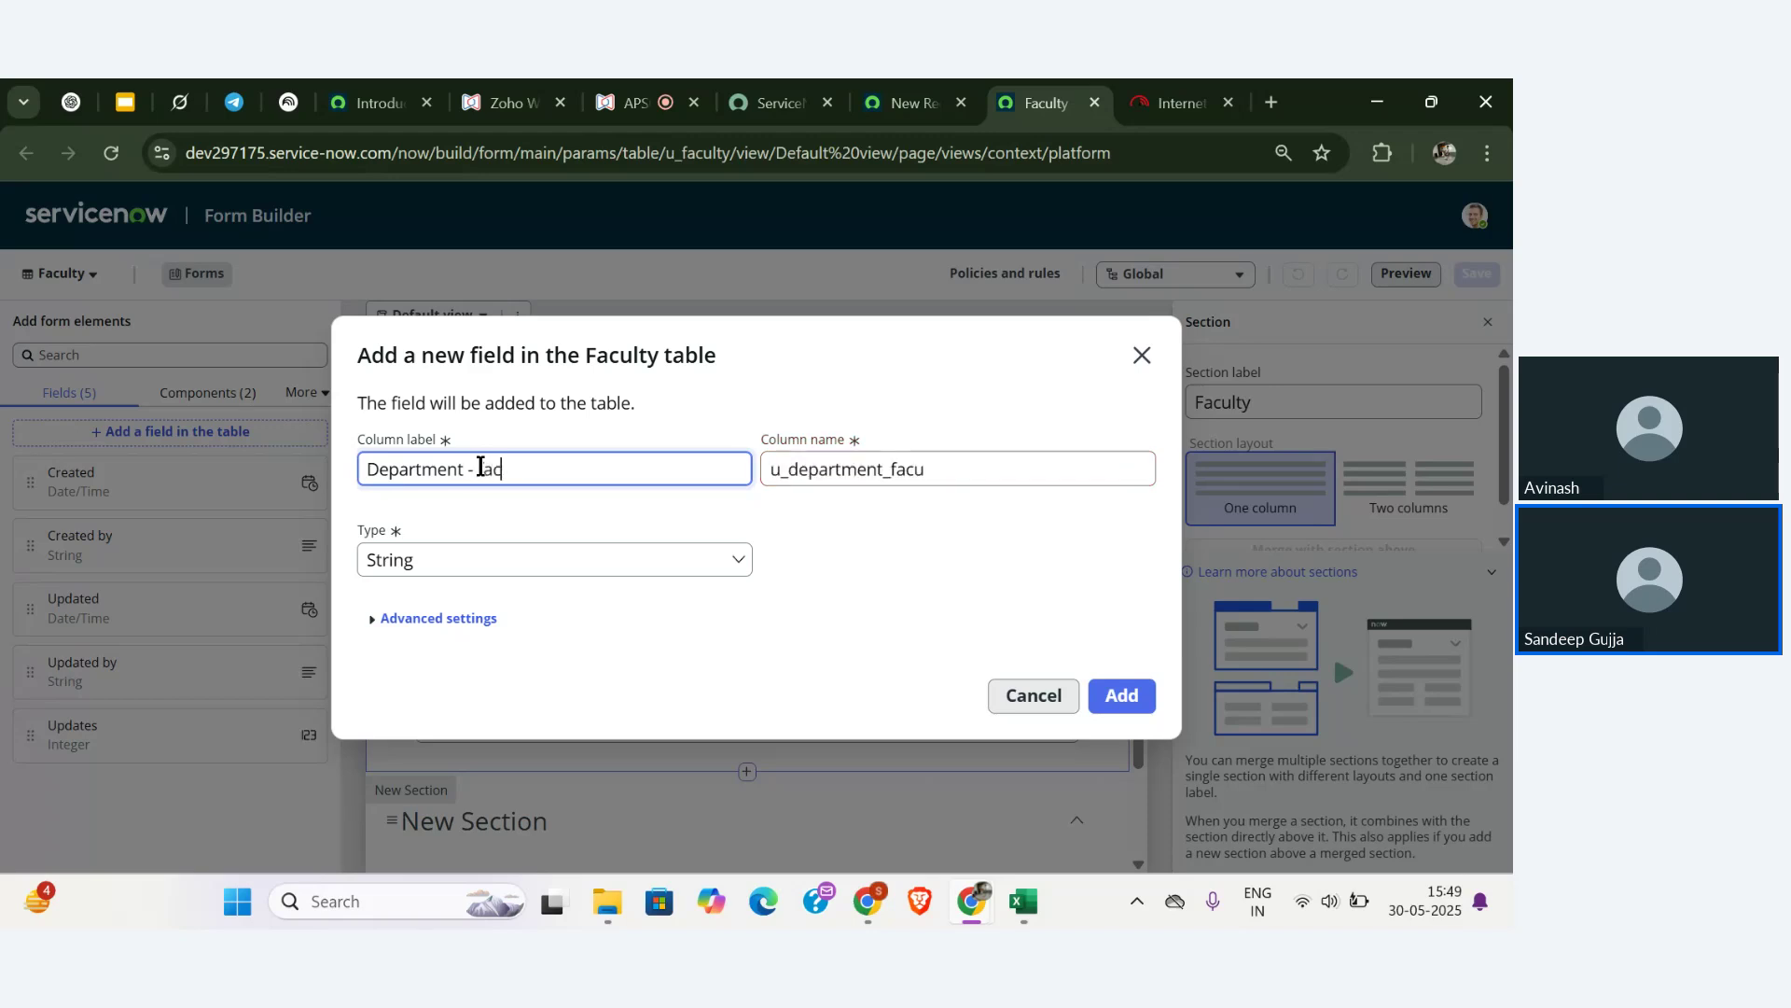
pyautogui.press('BackSpace')
pyautogui.press('BackSpace')
pyautogui.press('BackSpace')
pyautogui.press('BackSpace')
pyautogui.press('BackSpace')
pyautogui.click(632, 558)
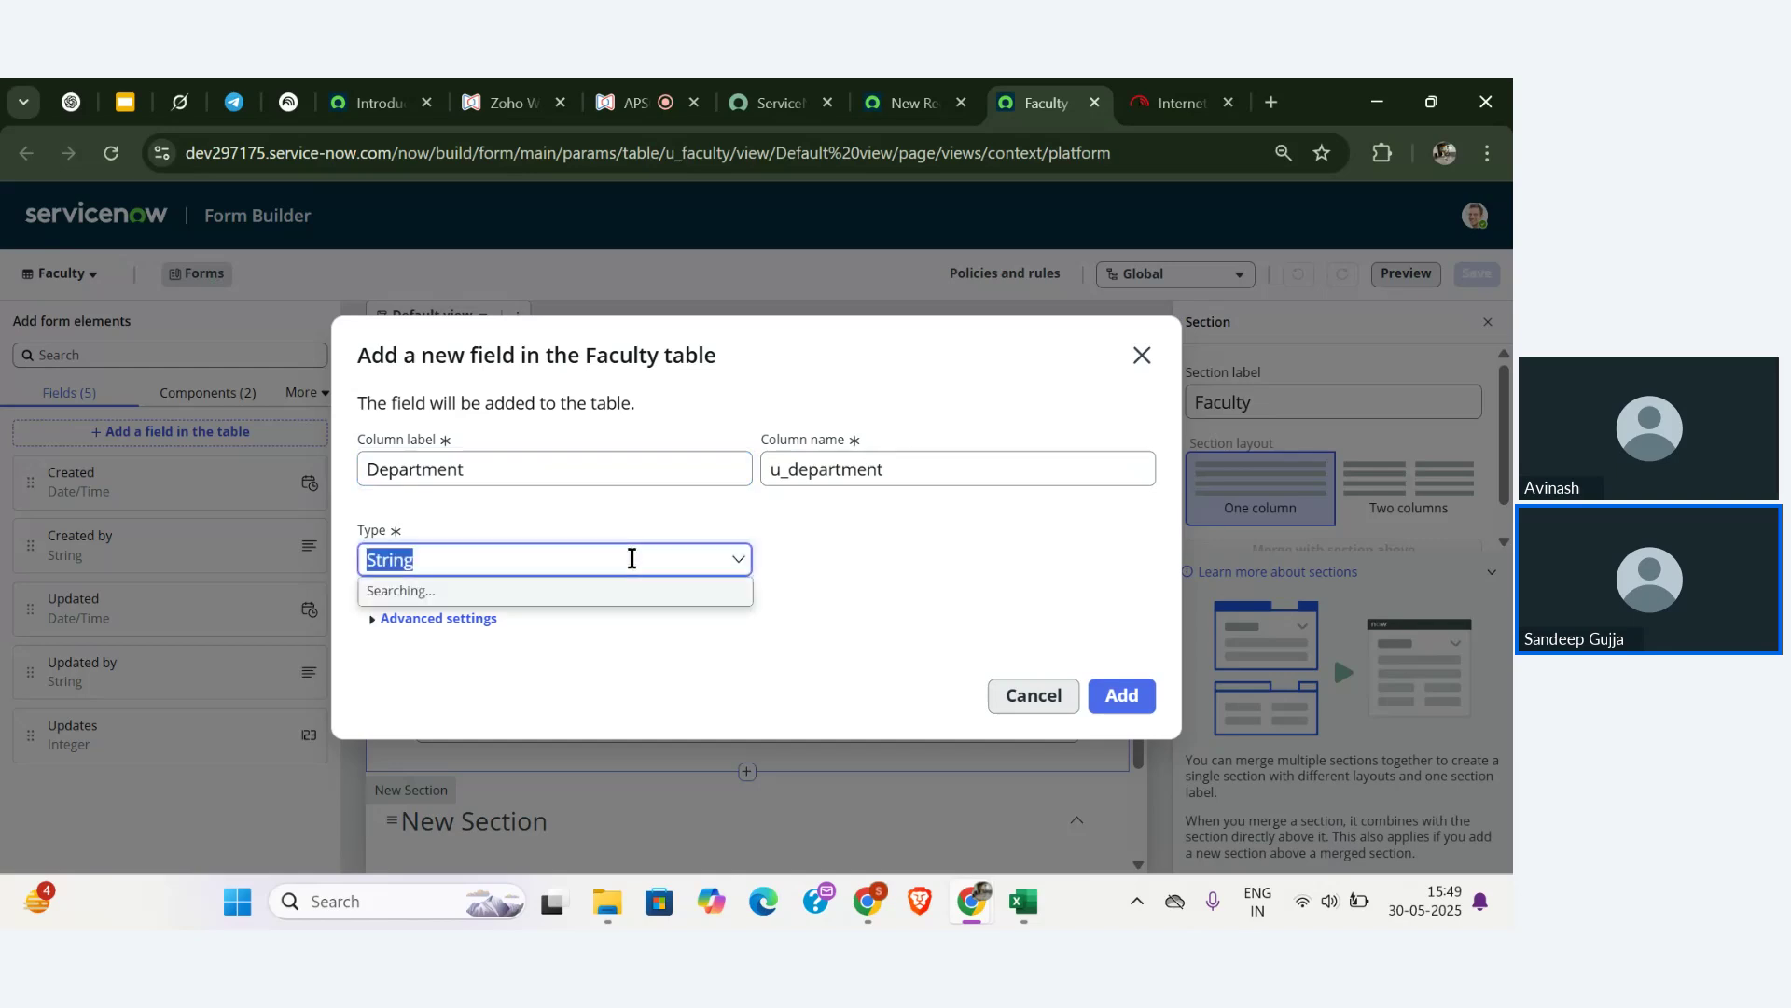
pyautogui.click(556, 446)
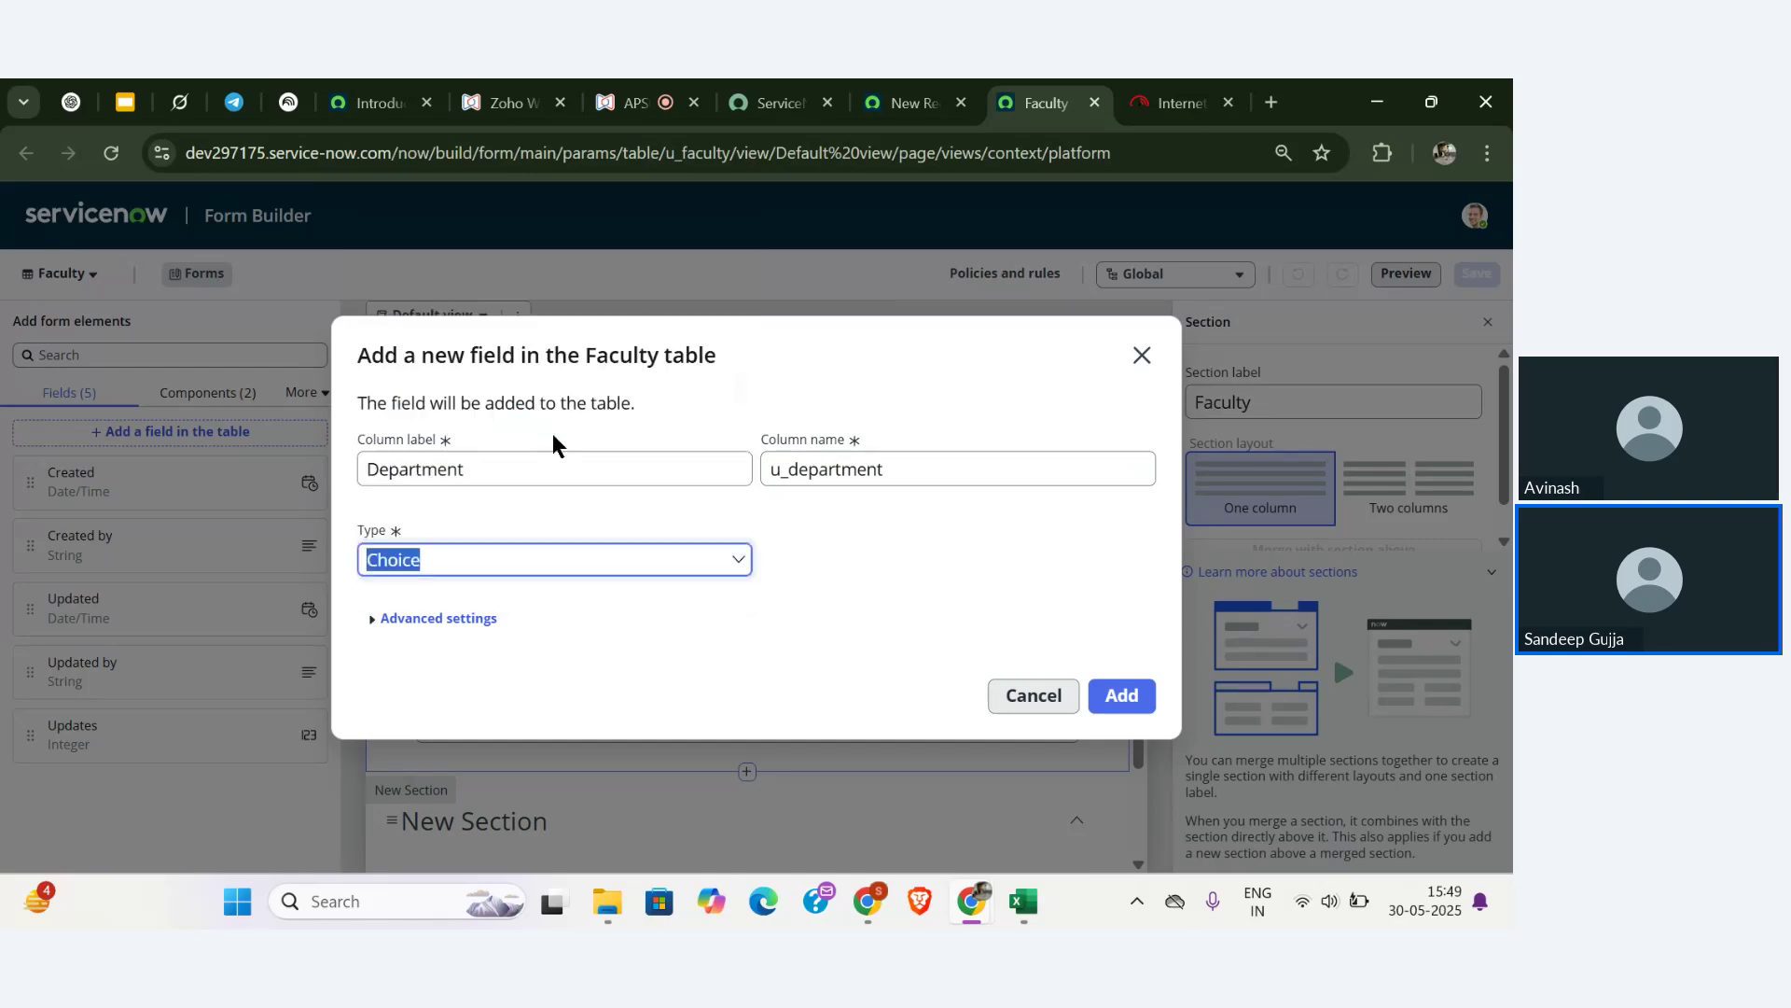
pyautogui.click(831, 574)
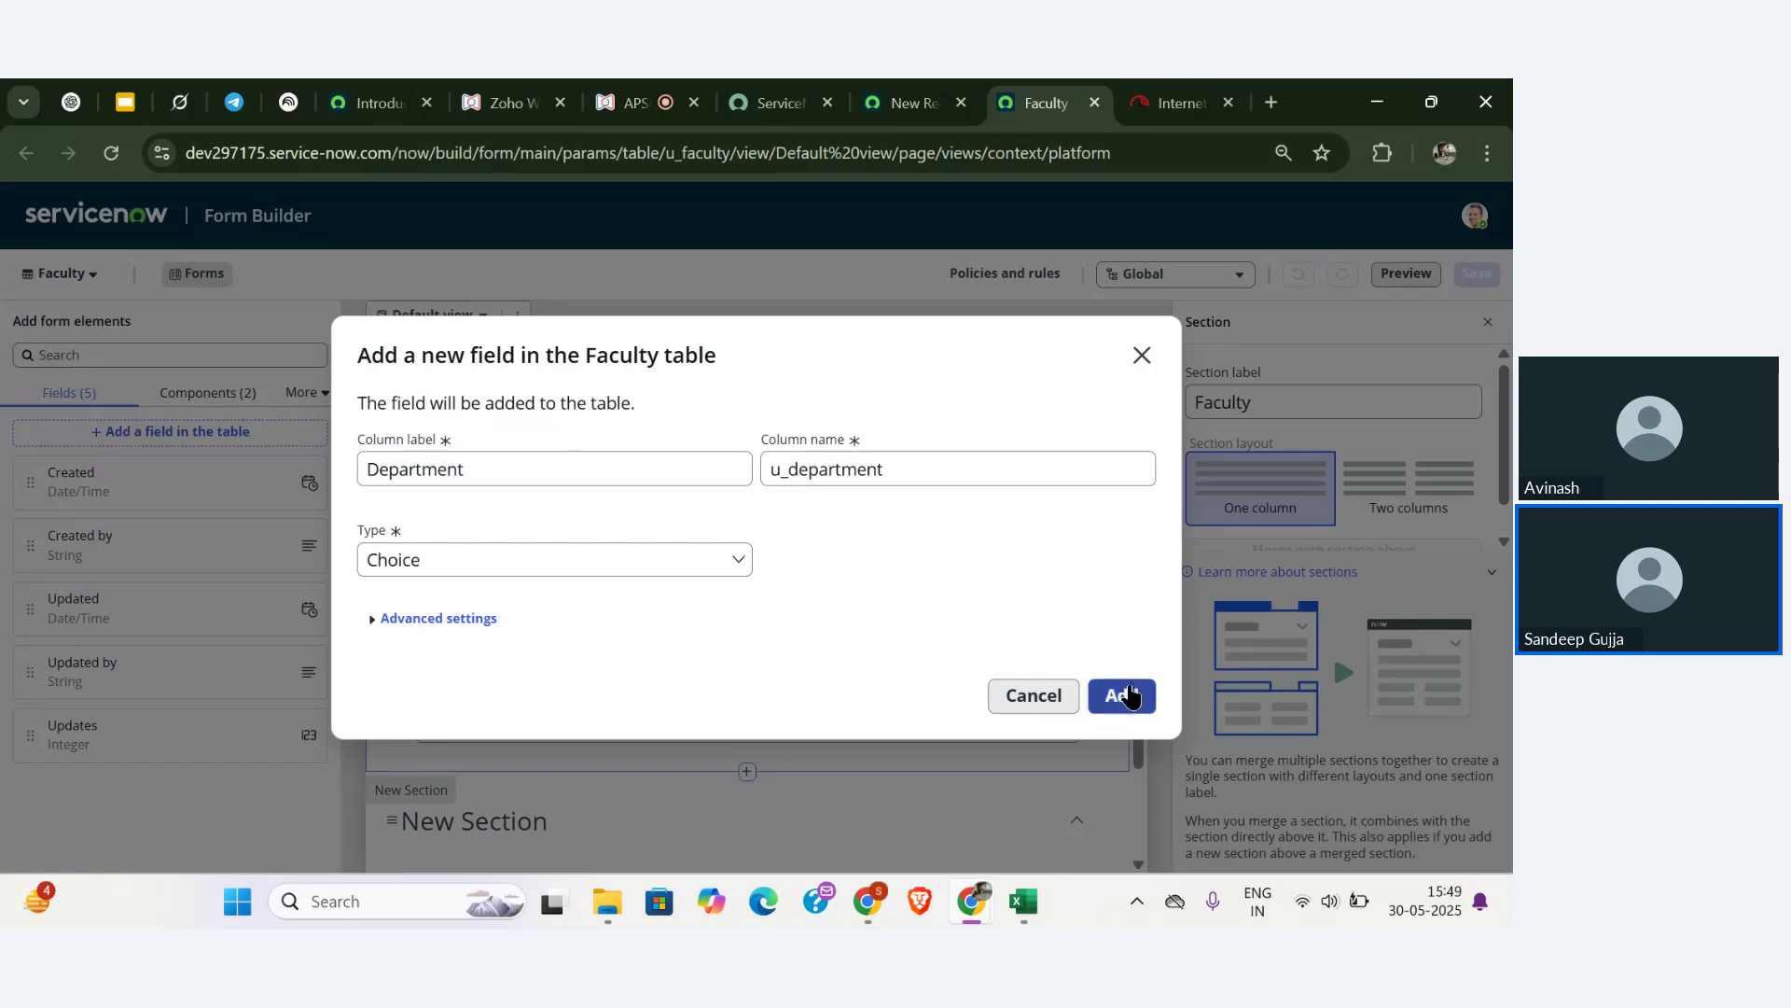
pyautogui.click(1129, 695)
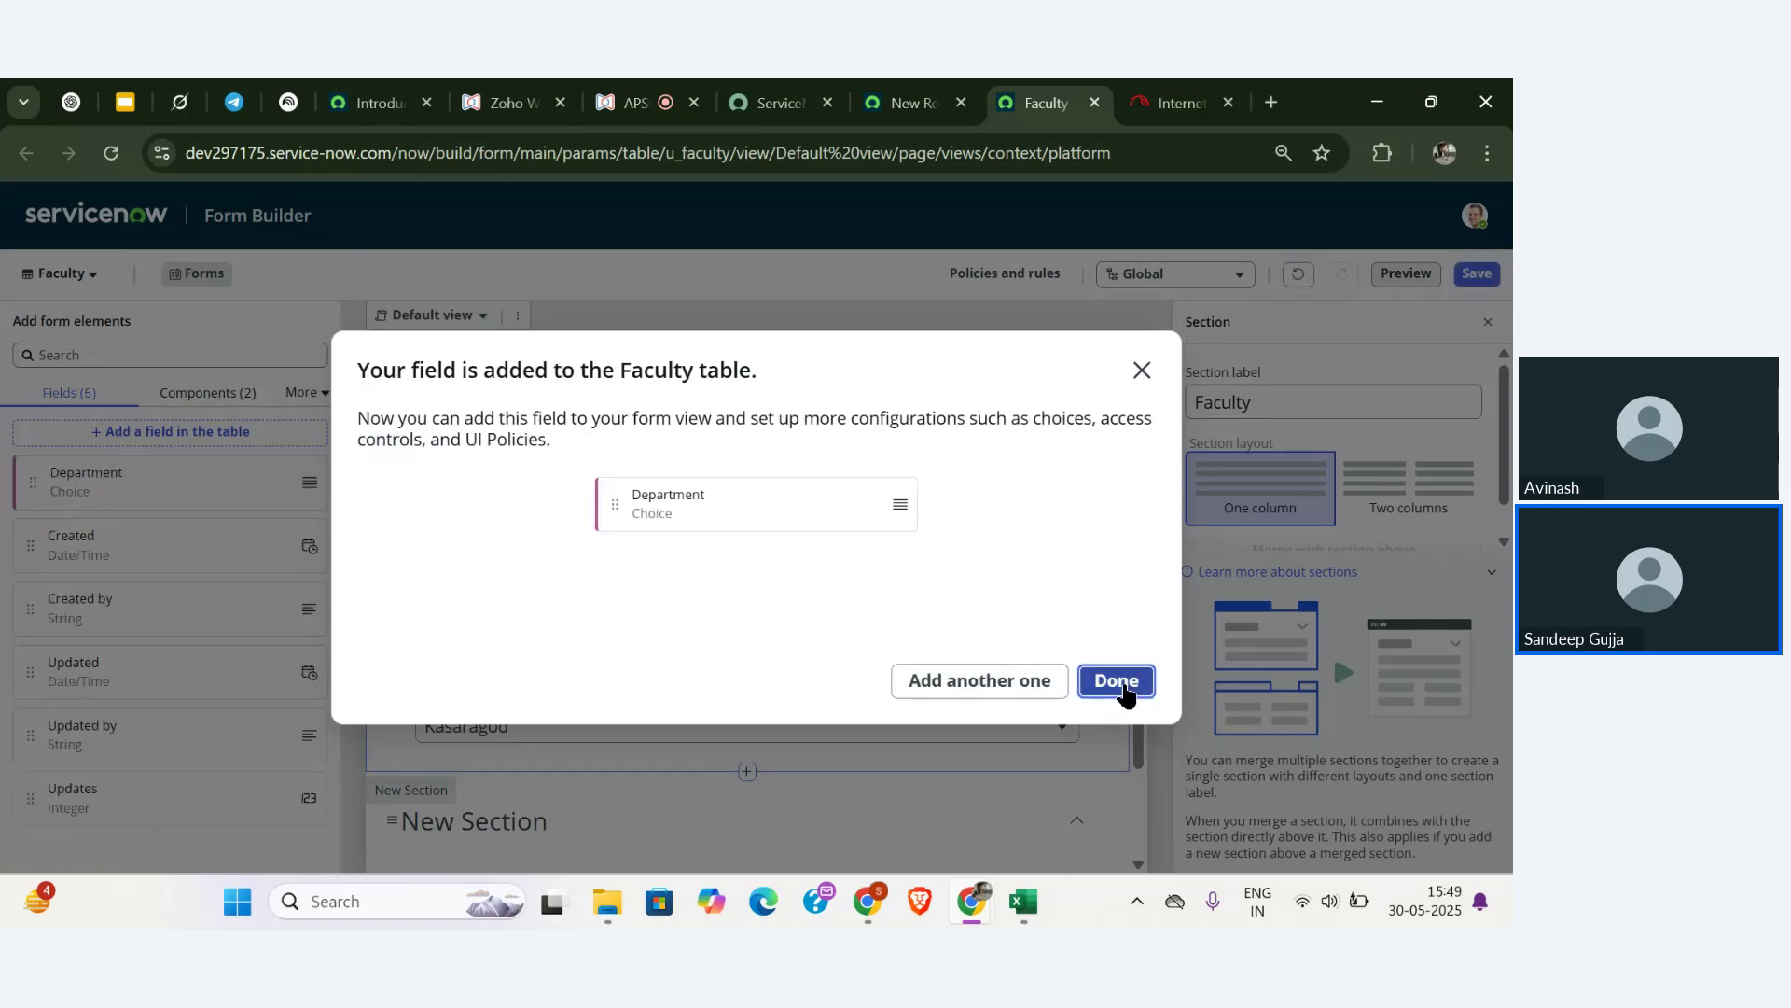
pyautogui.click(1132, 685)
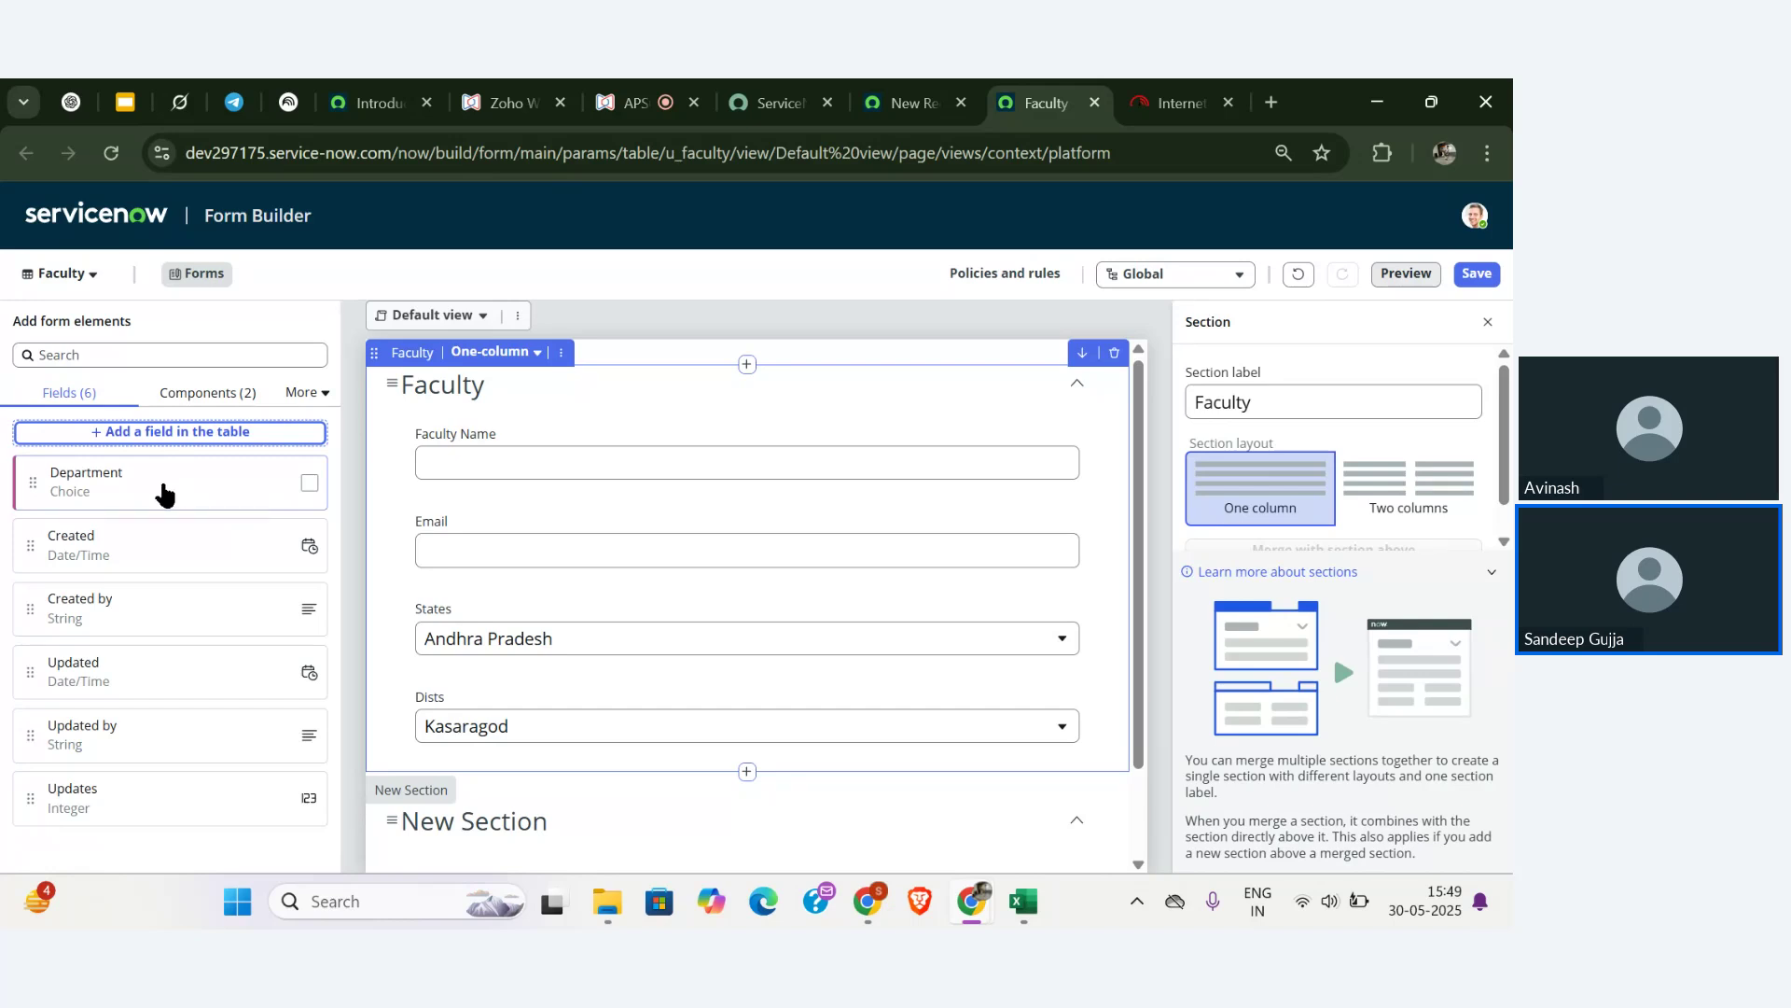
# - Drag the Department field onto the Faculty form between States and Dists
pyautogui.moveTo(177, 491); pyautogui.dragTo(461, 696)
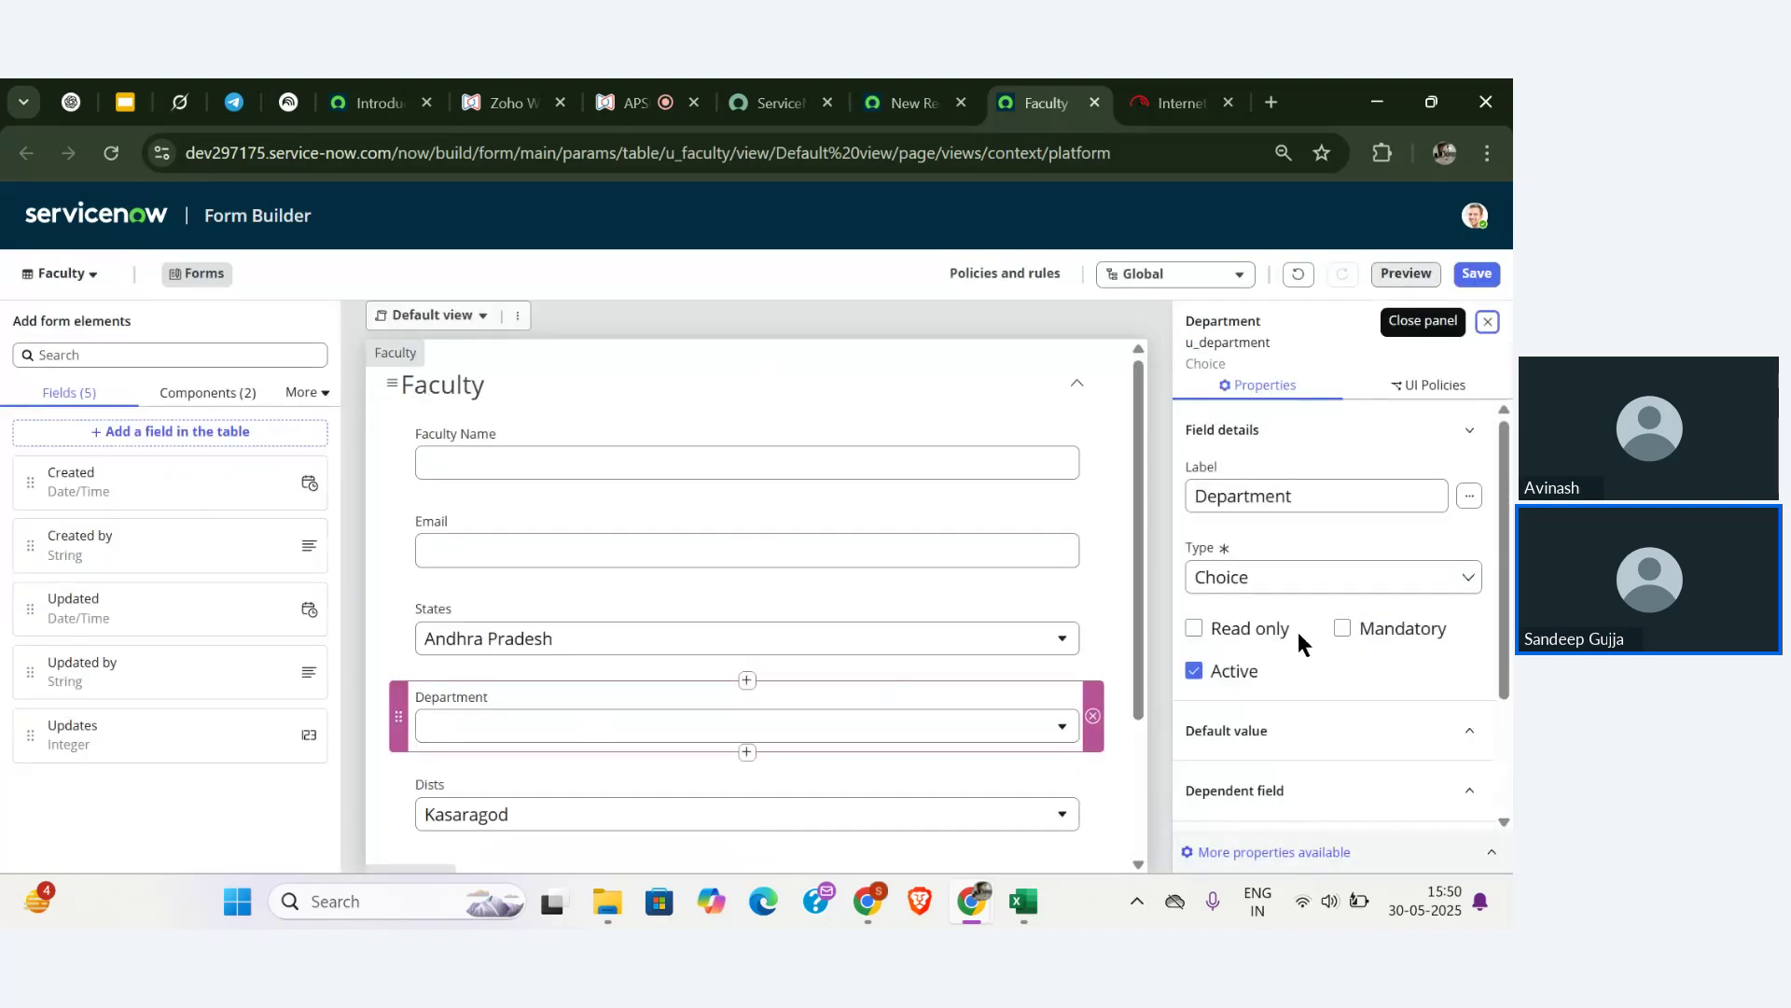
pyautogui.scroll(-2, 1296, 634)
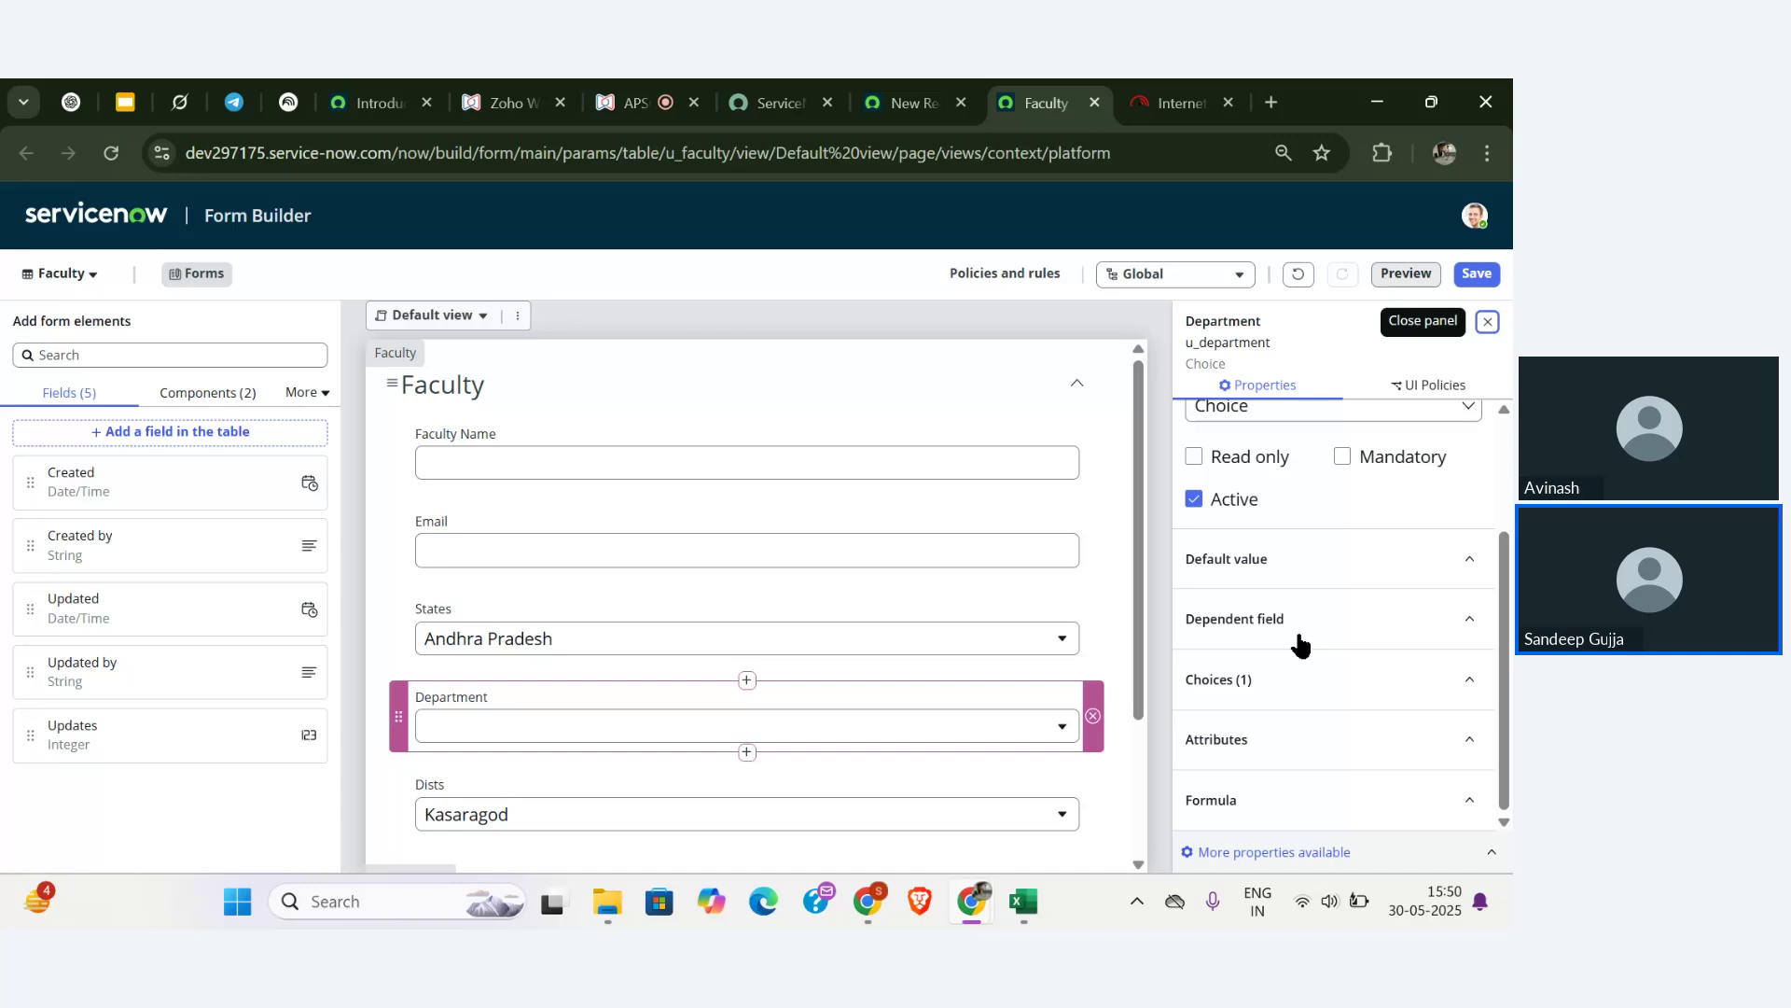
pyautogui.scroll(2, 1306, 560)
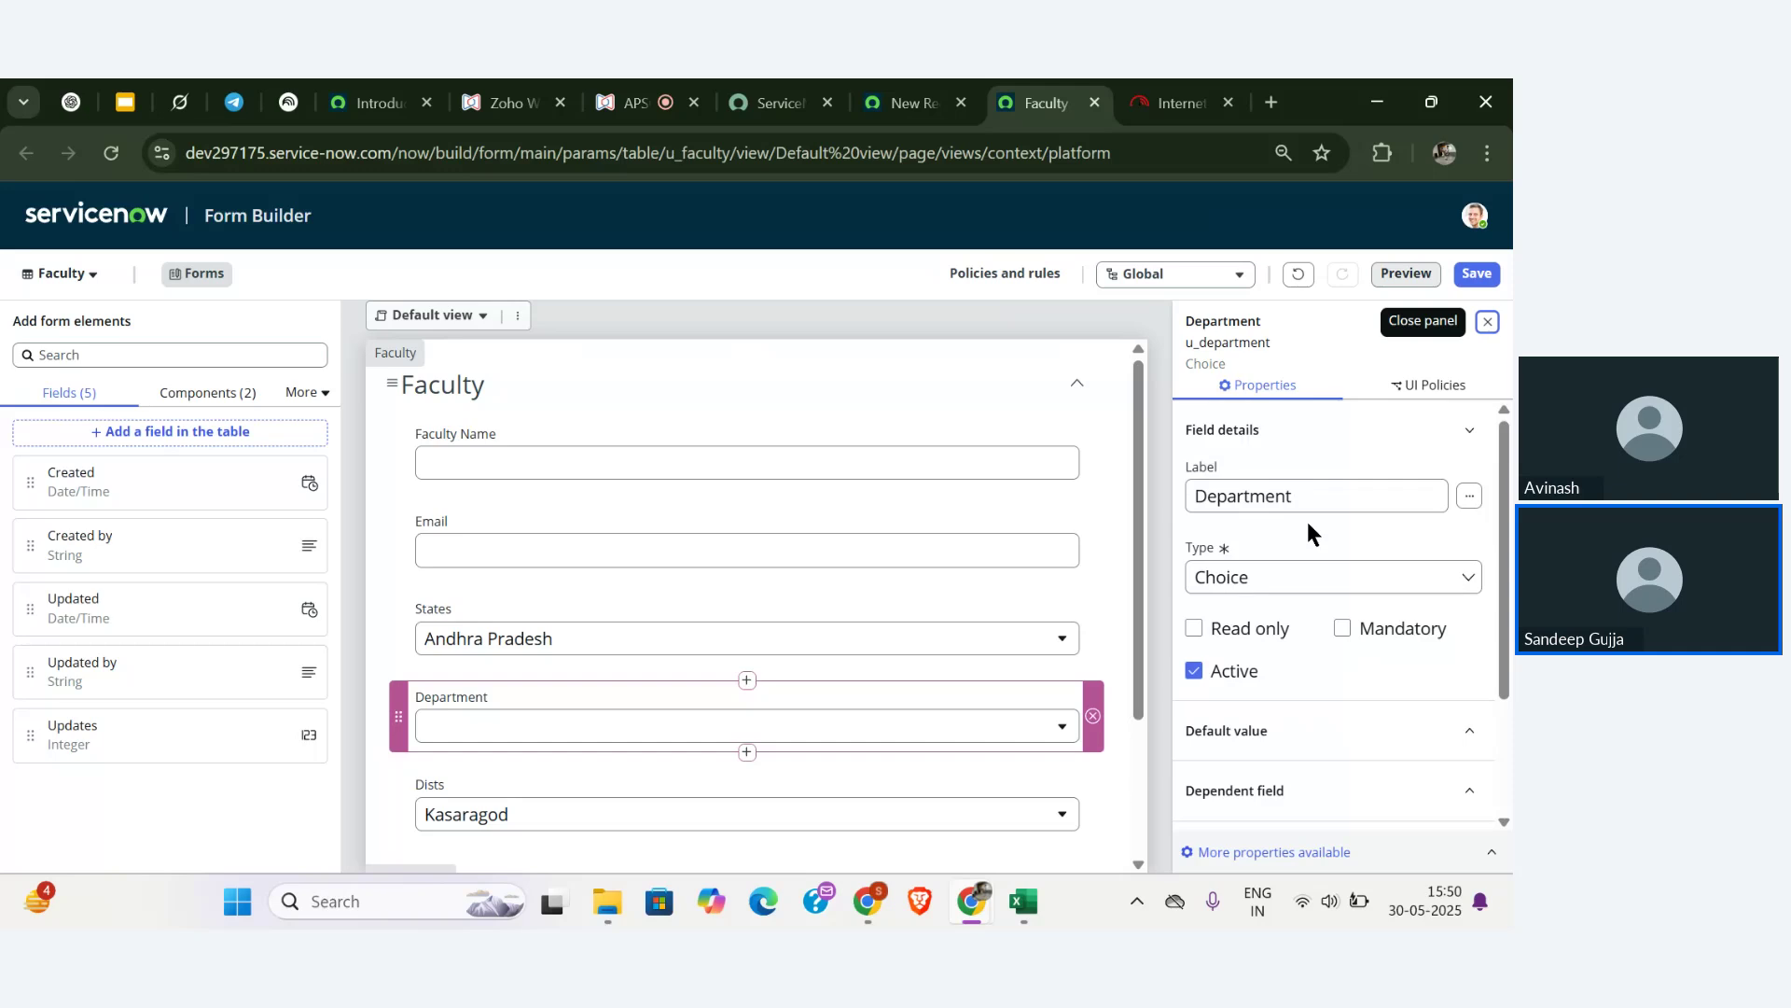
# - Expand Department's Default value, Dependent field and Choices property sections
pyautogui.click(1263, 496)
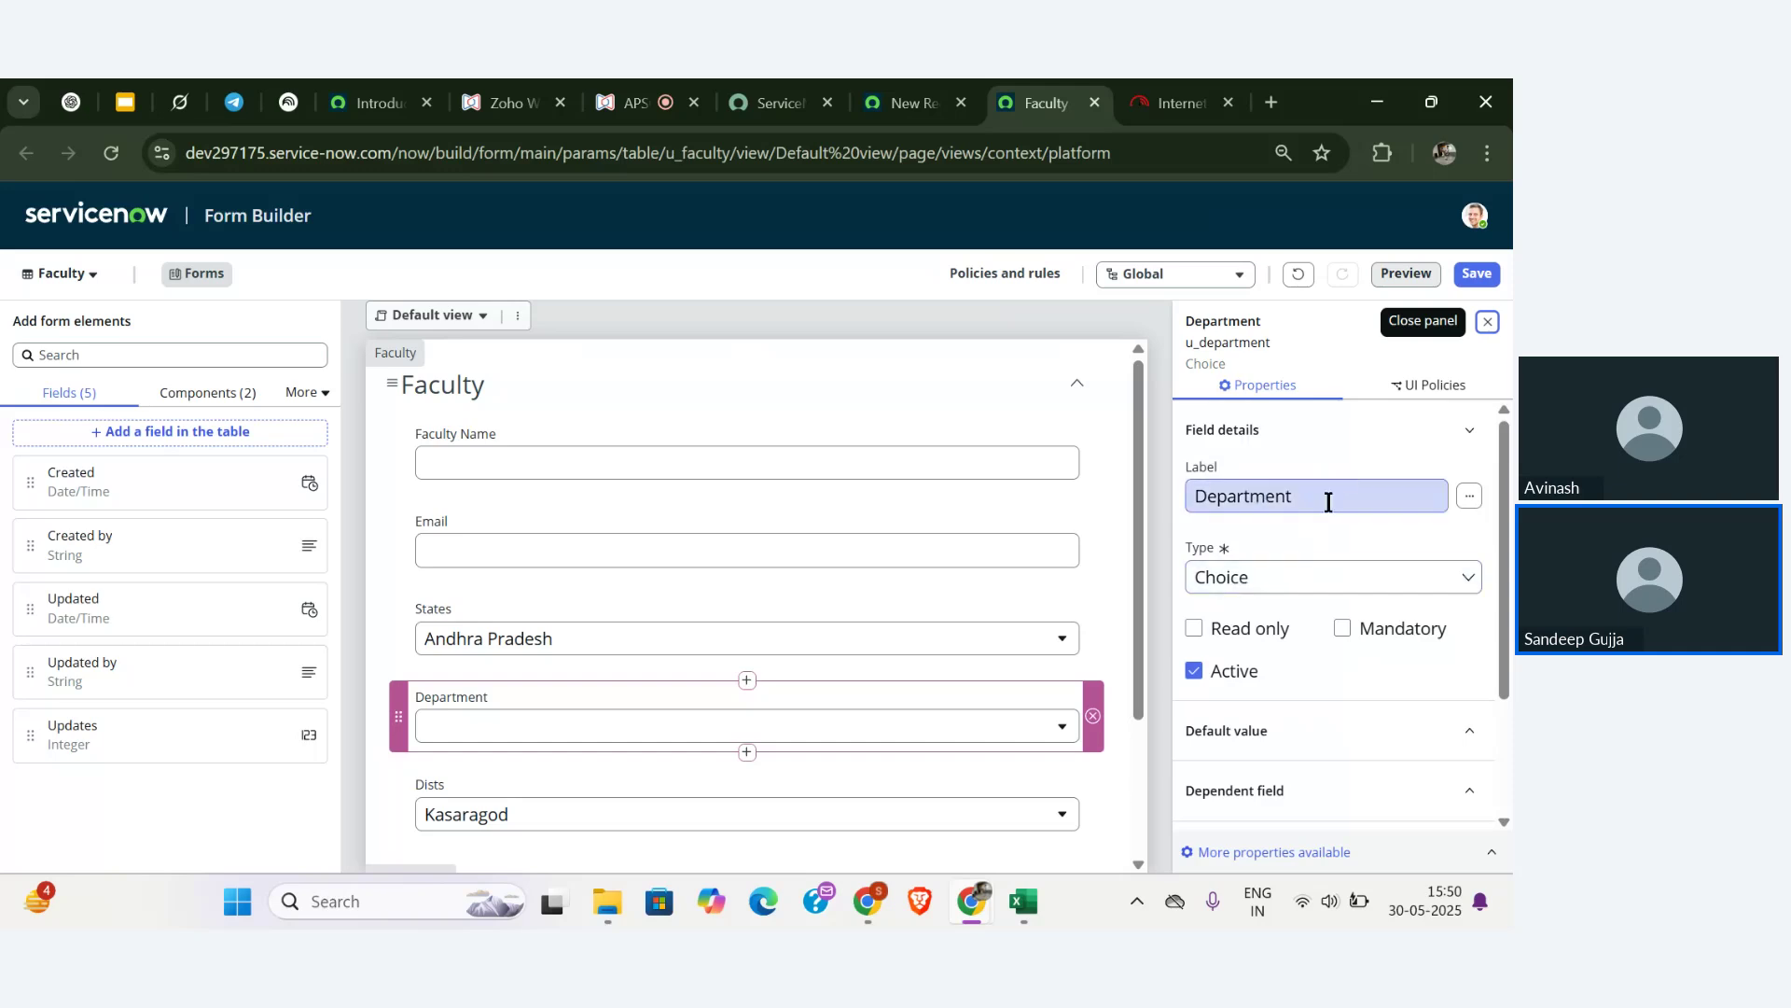
pyautogui.scroll(-1, 1295, 574)
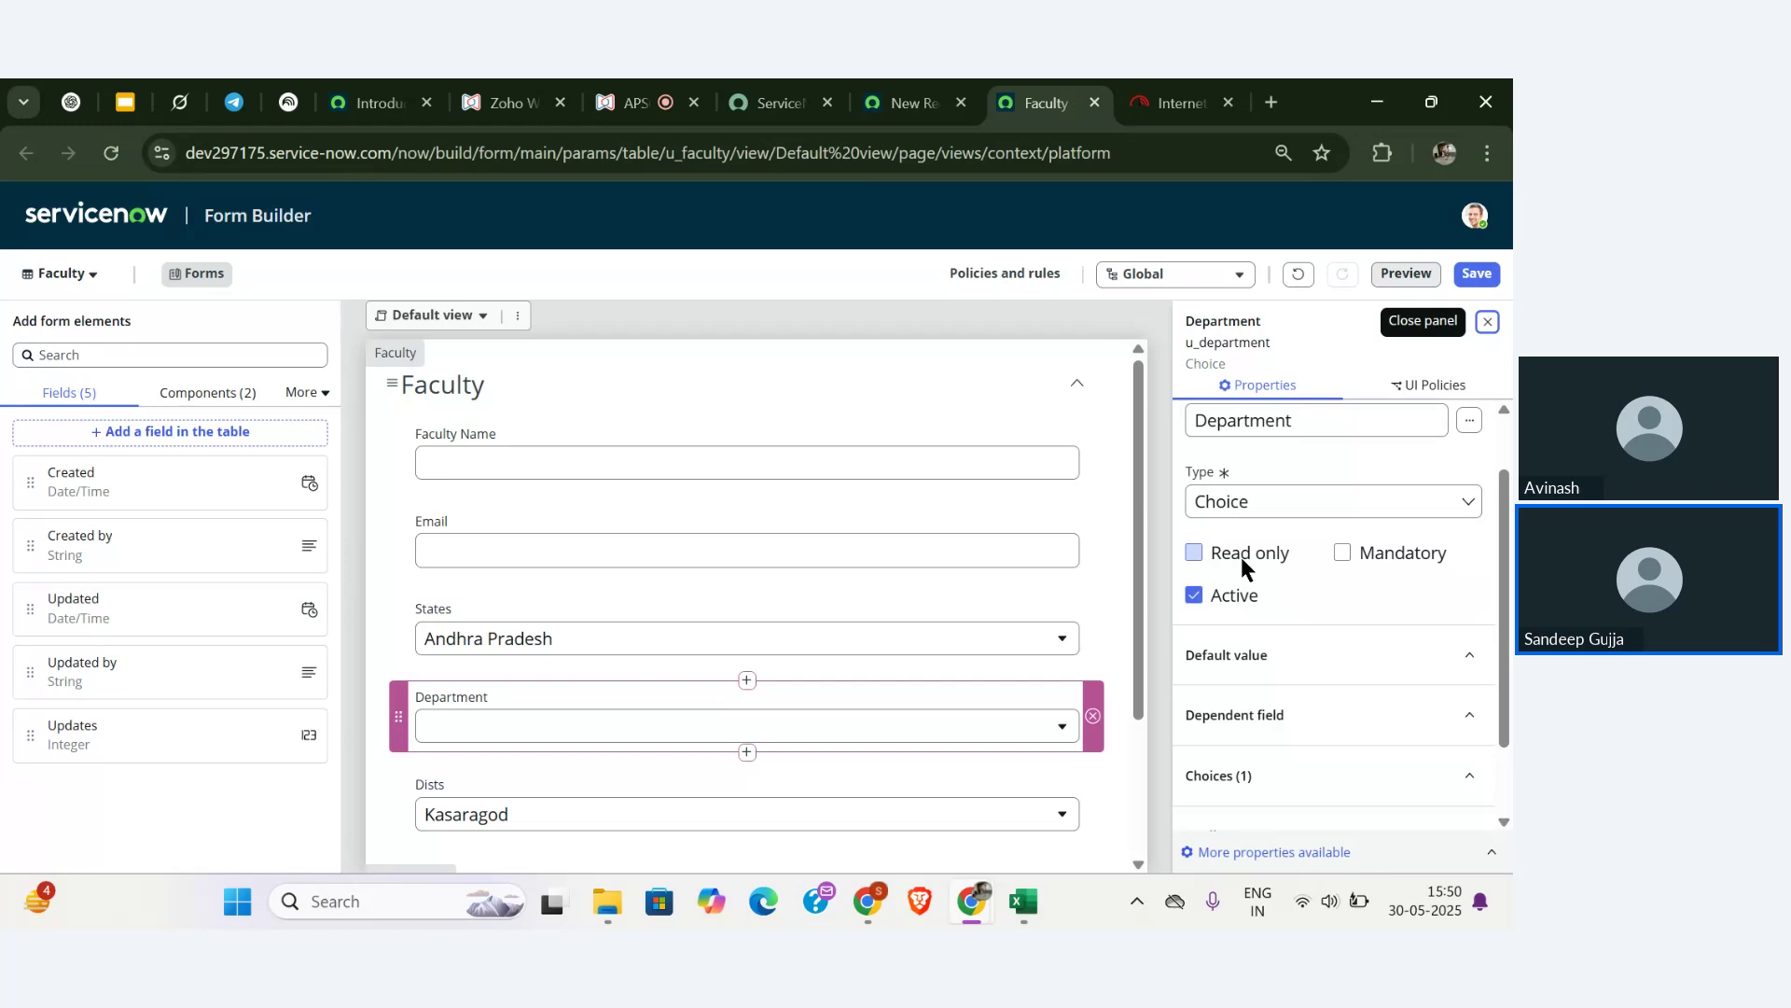
pyautogui.click(1264, 653)
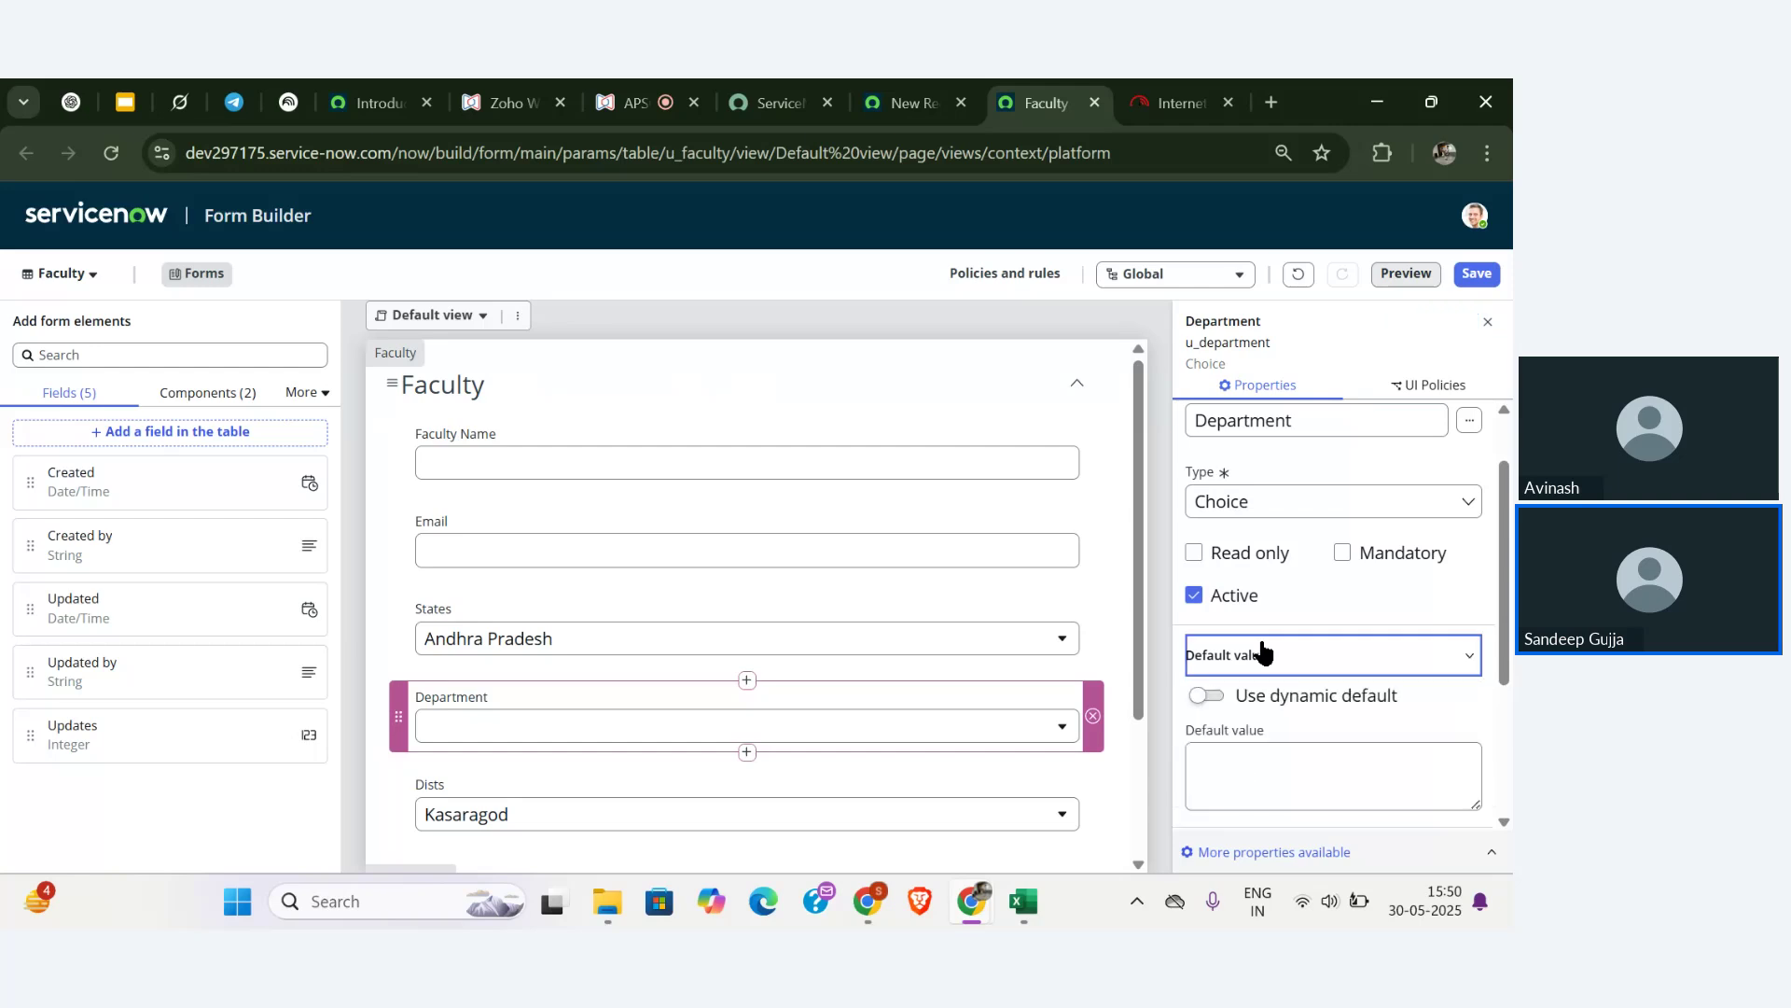
pyautogui.scroll(-1, 1263, 650)
pyautogui.scroll(-2, 1263, 651)
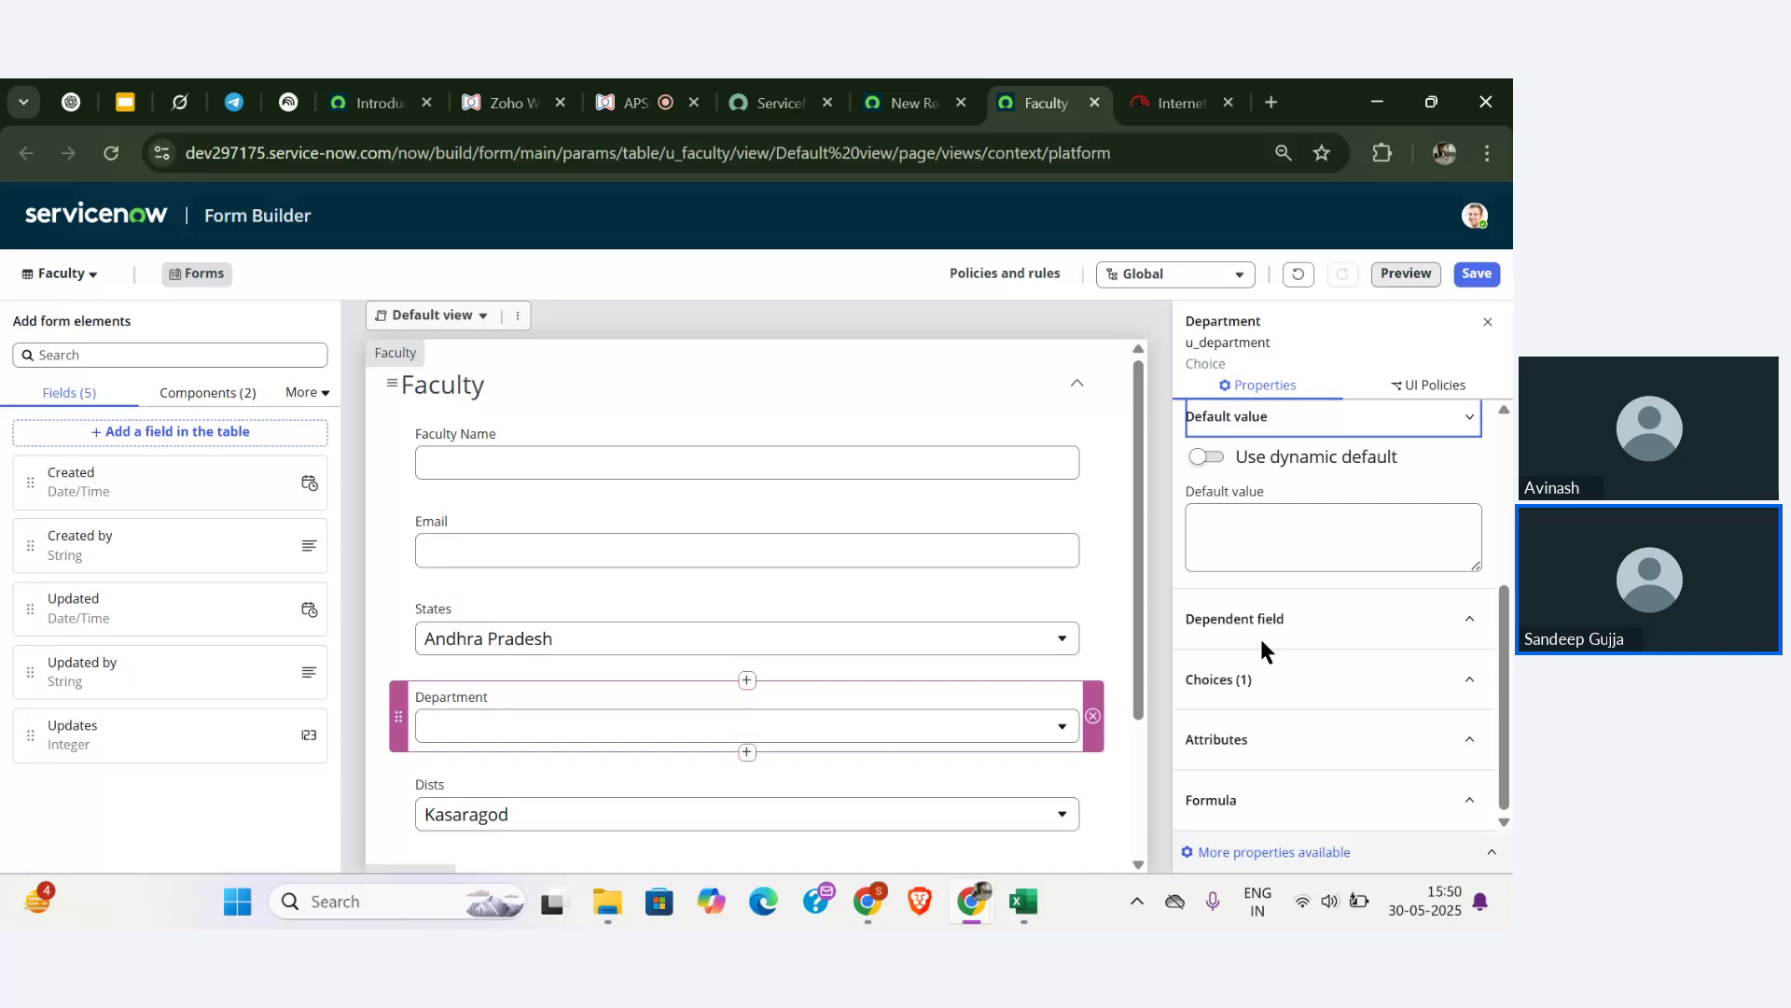
pyautogui.click(1252, 630)
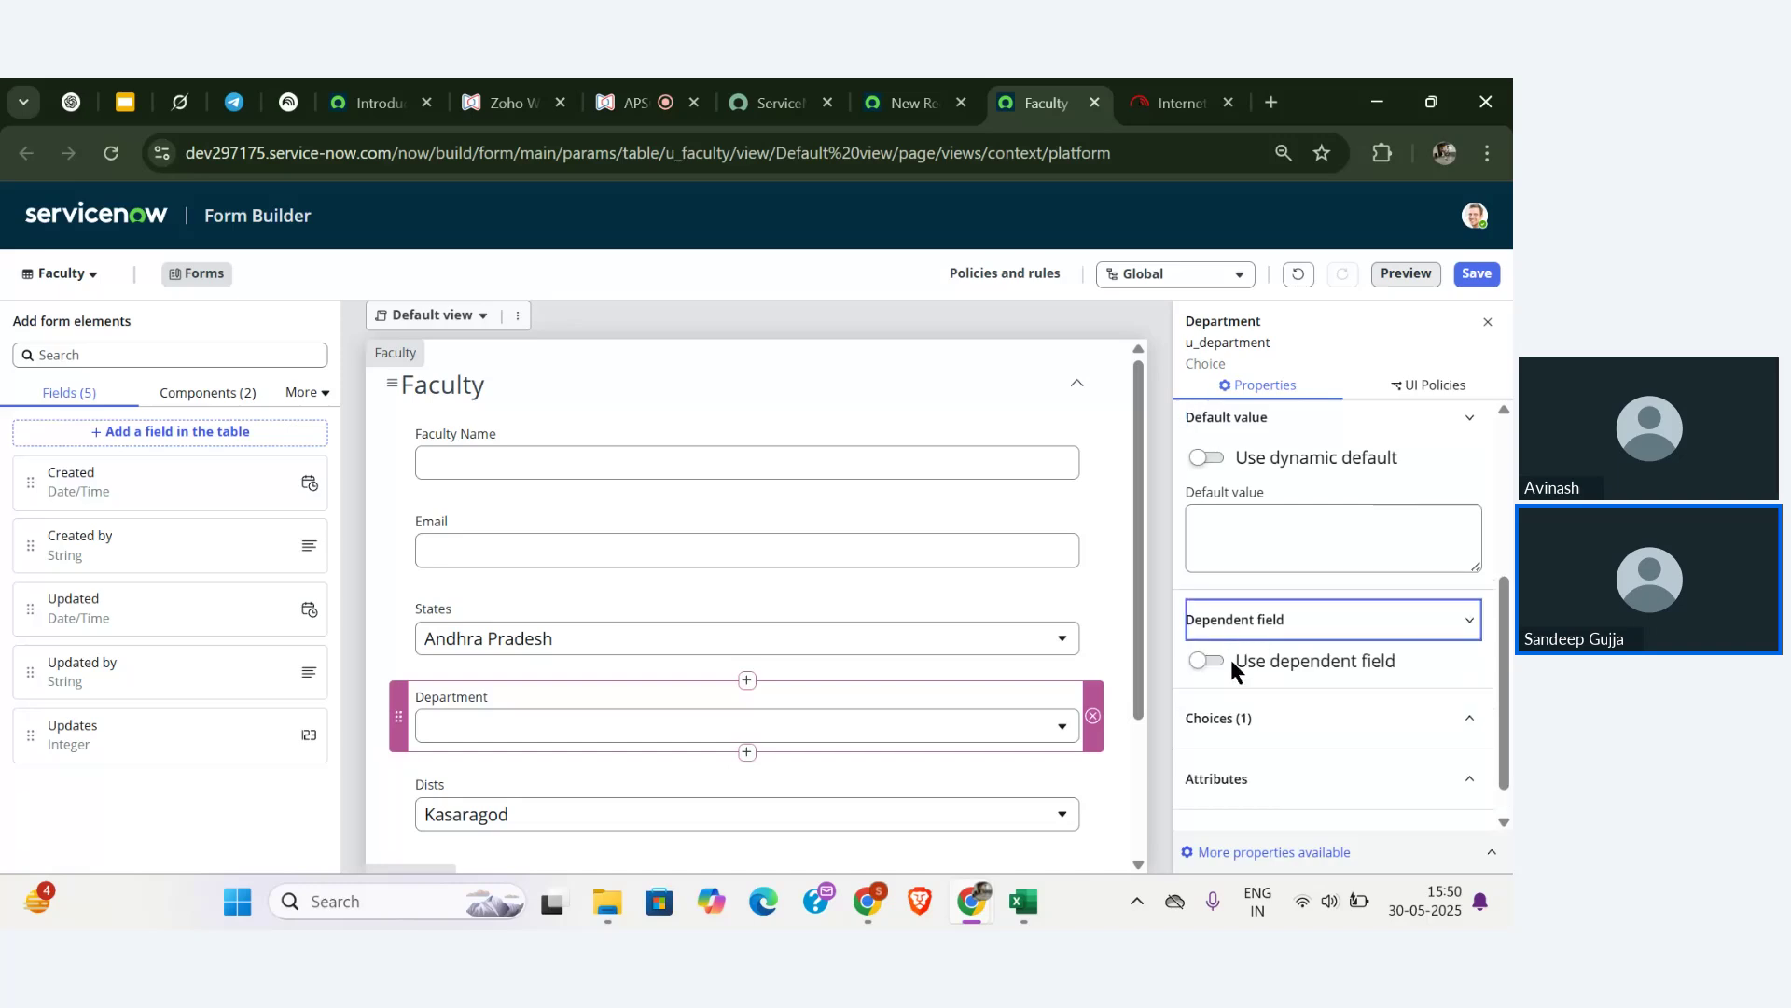
pyautogui.scroll(-1, 1230, 659)
pyautogui.click(1241, 686)
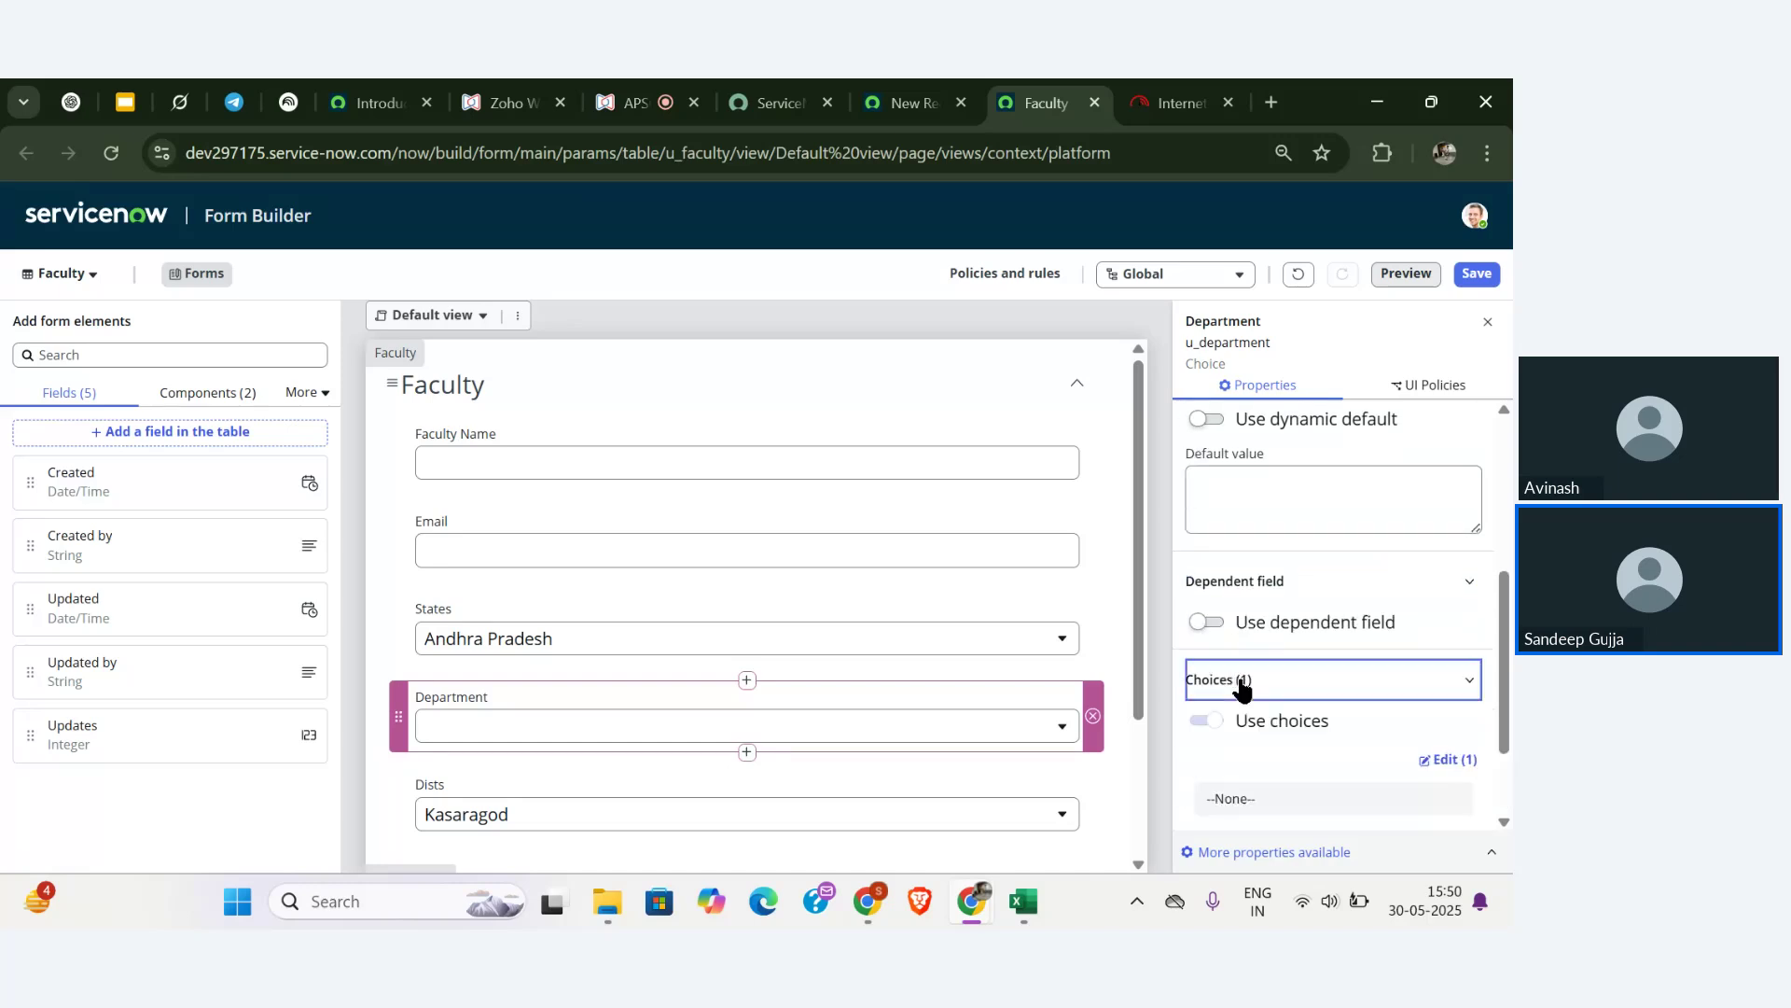
# - In the Department choice editor, add rows CSE, AIML and DS as labels and values
pyautogui.click(1451, 761)
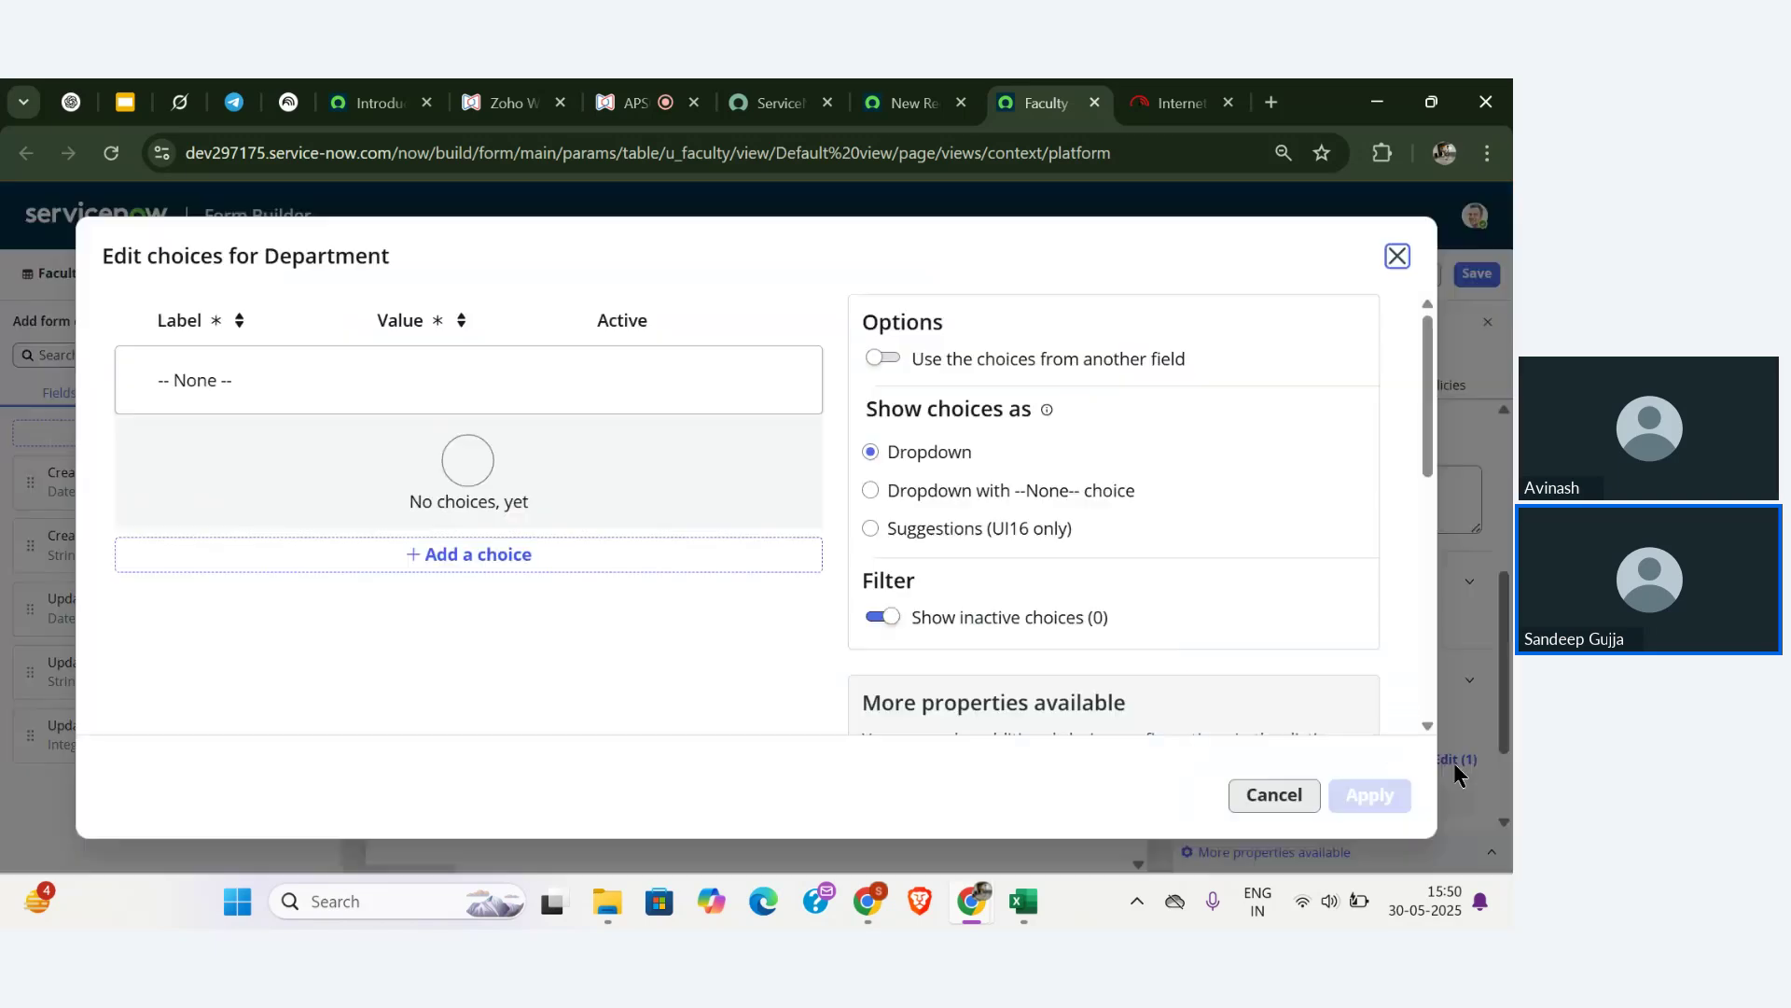
pyautogui.click(512, 559)
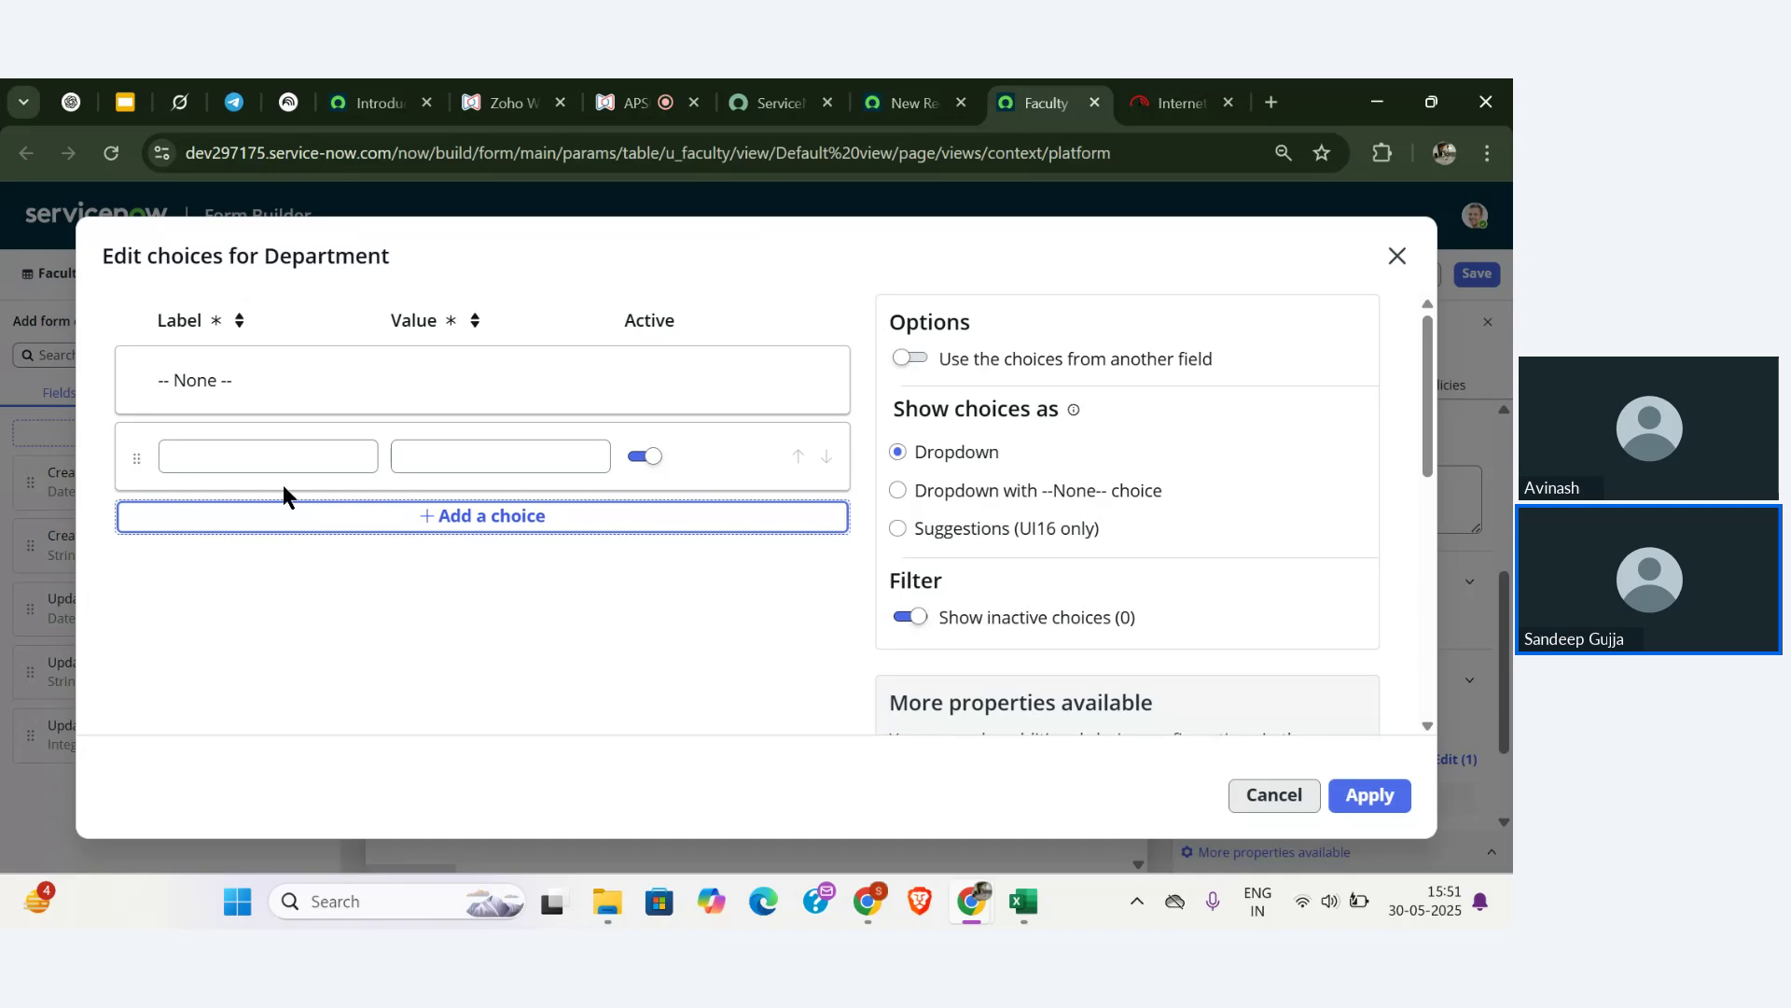
pyautogui.click(277, 454)
pyautogui.write('CSe')
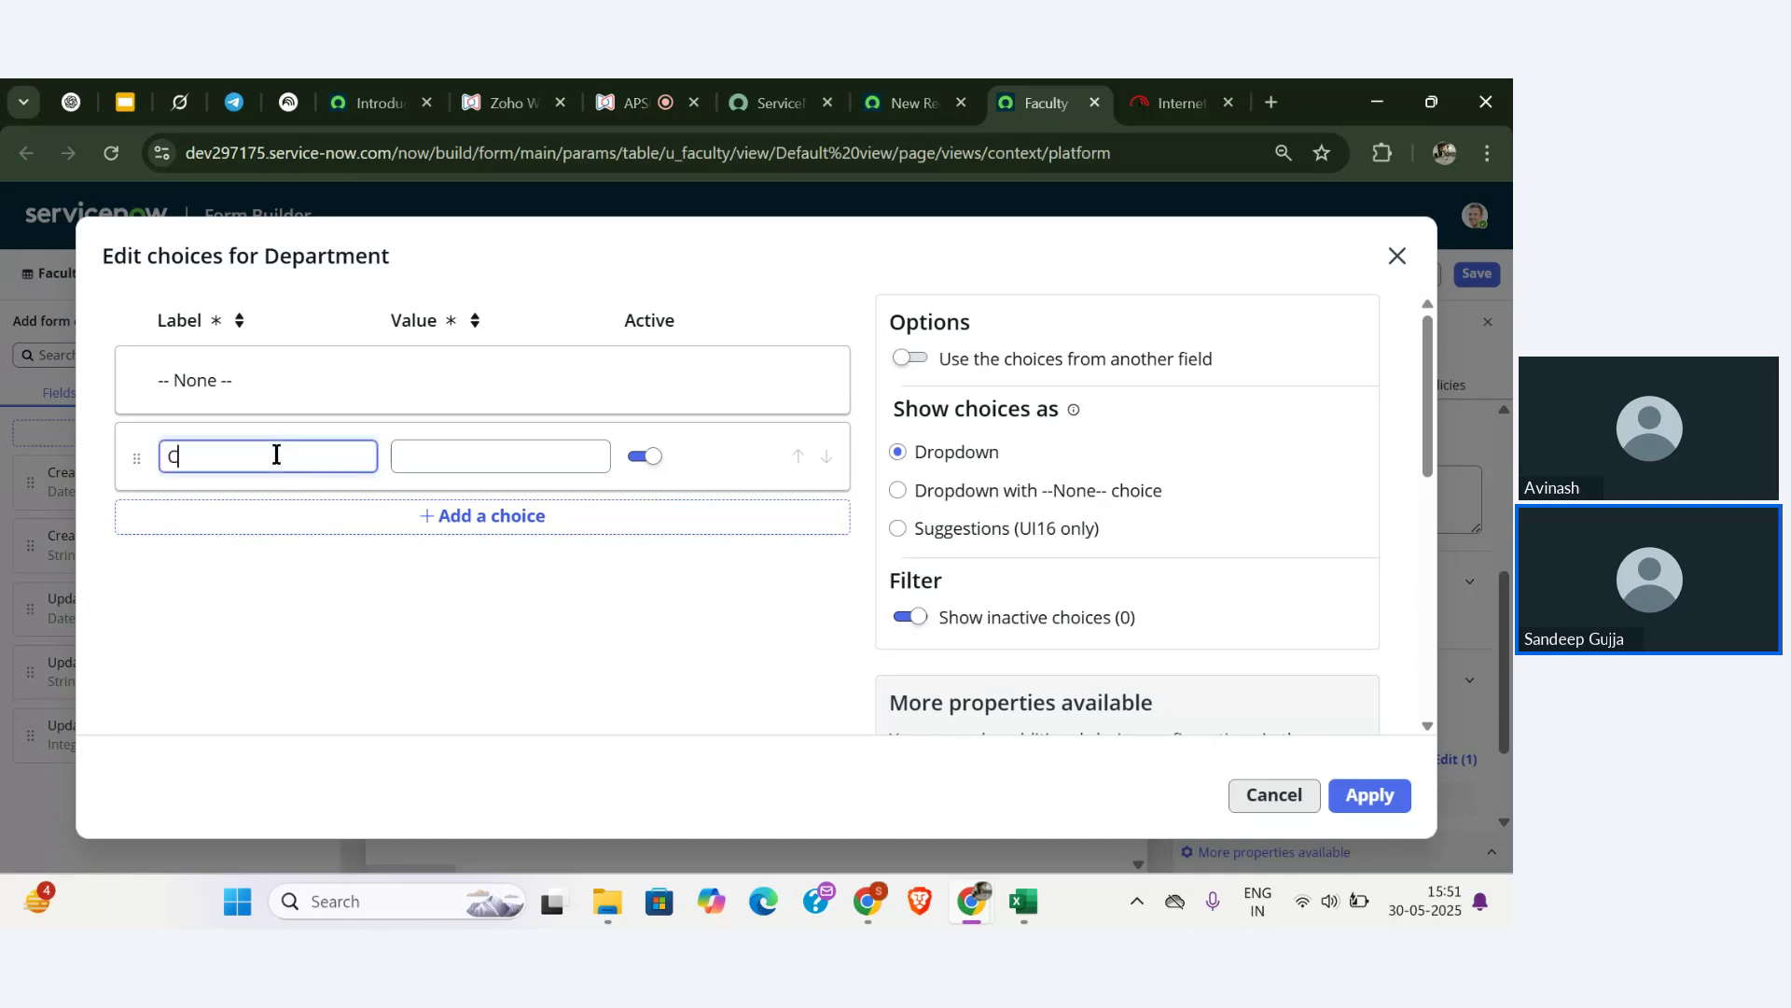
pyautogui.press('BackSpace')
pyautogui.press('BackSpace')
pyautogui.write('S')
pyautogui.press('BackSpace')
pyautogui.write('SE')
pyautogui.click(340, 516)
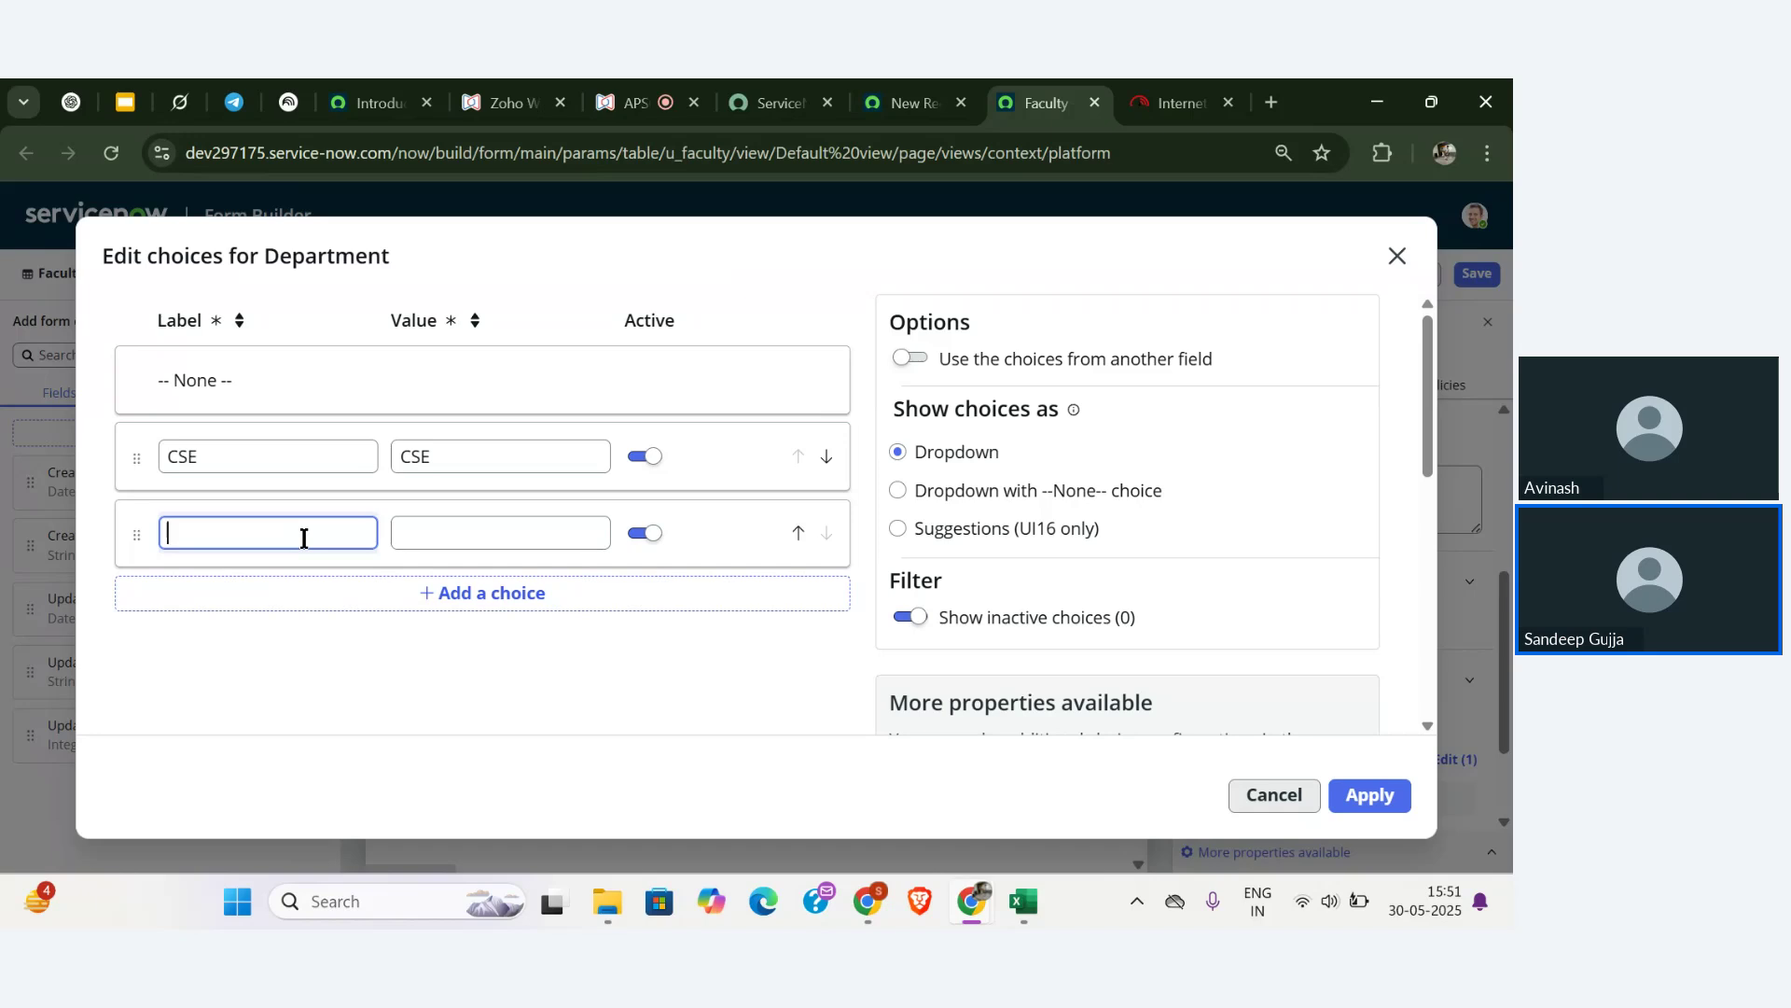
pyautogui.write('AIML')
pyautogui.click(327, 597)
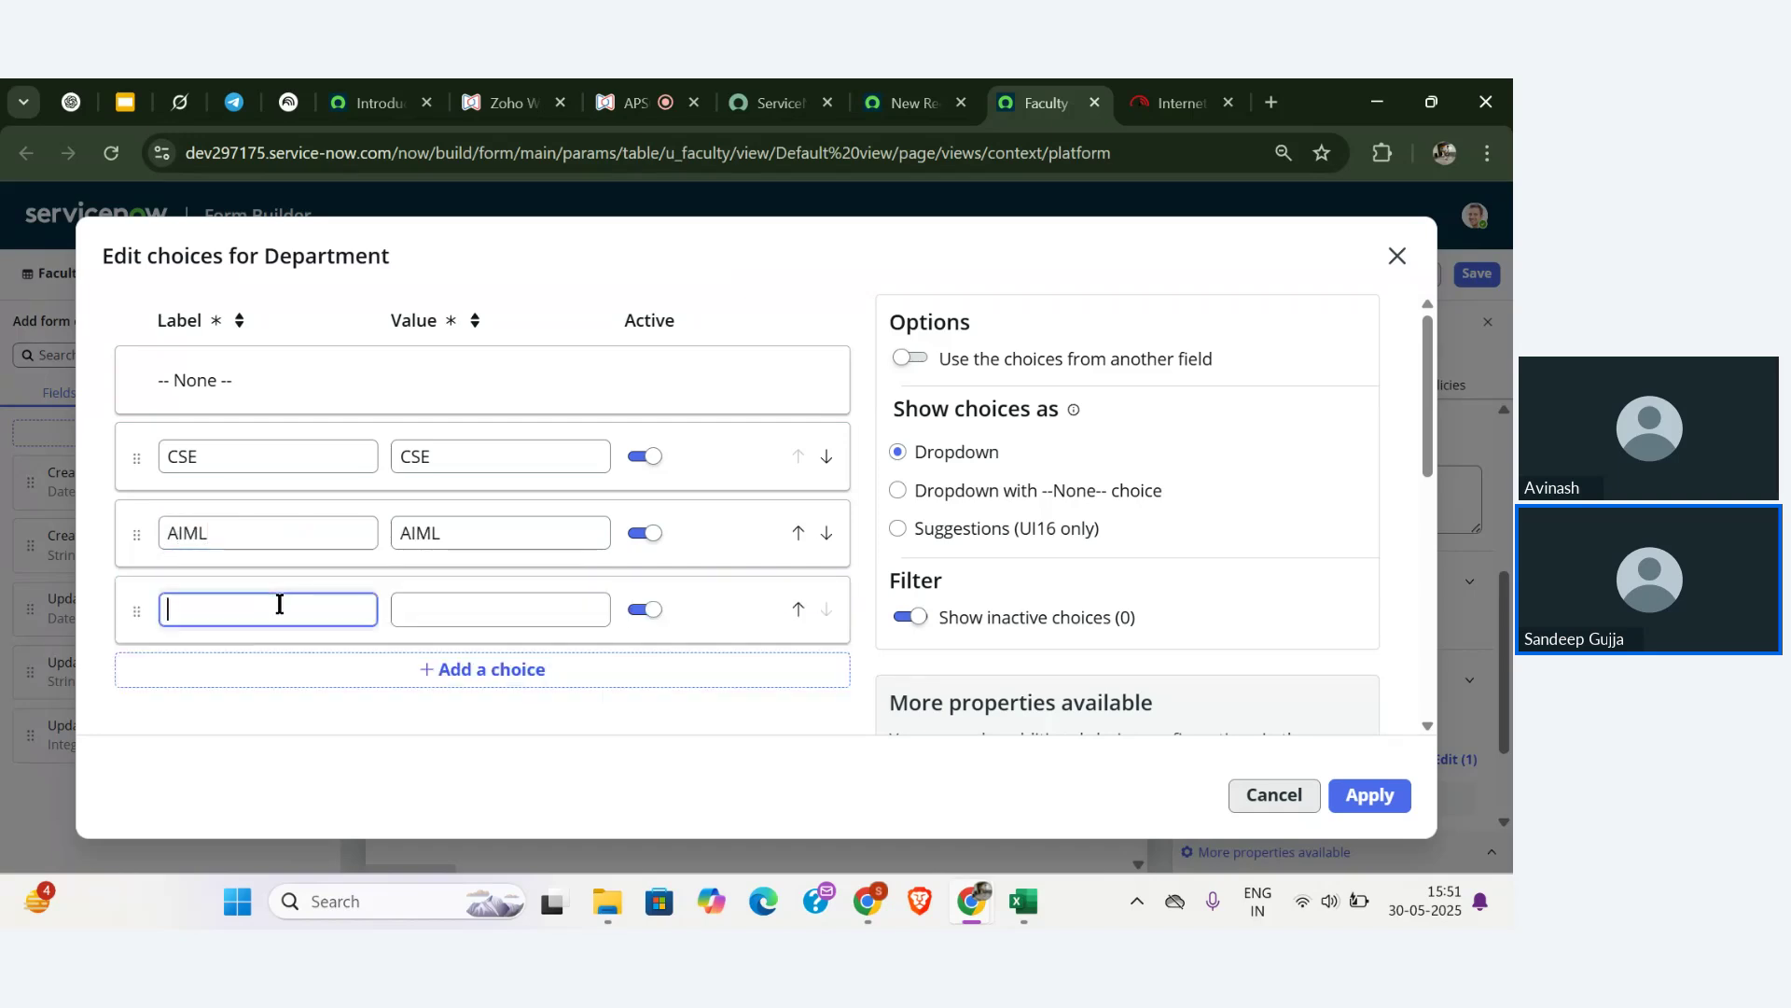
pyautogui.write('DS')
pyautogui.click(424, 616)
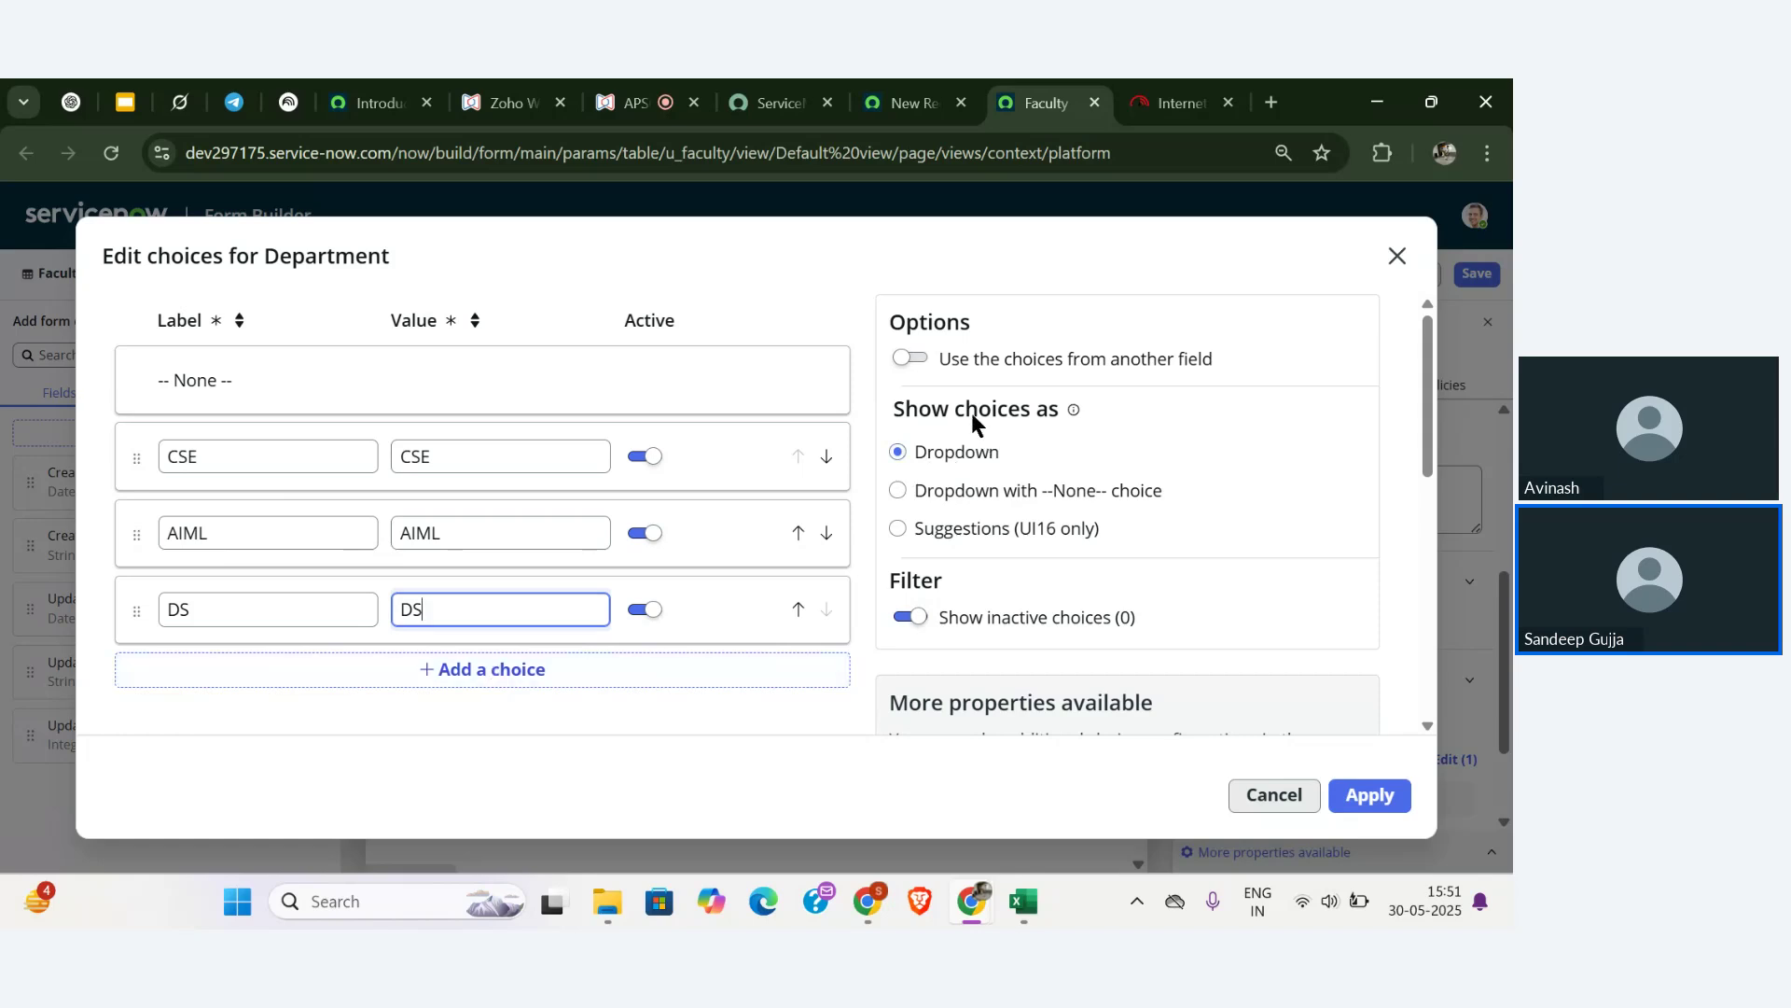
# - Set the Department choice display to 'Suggestions (UI16 only)'
pyautogui.scroll(3, 971, 413)
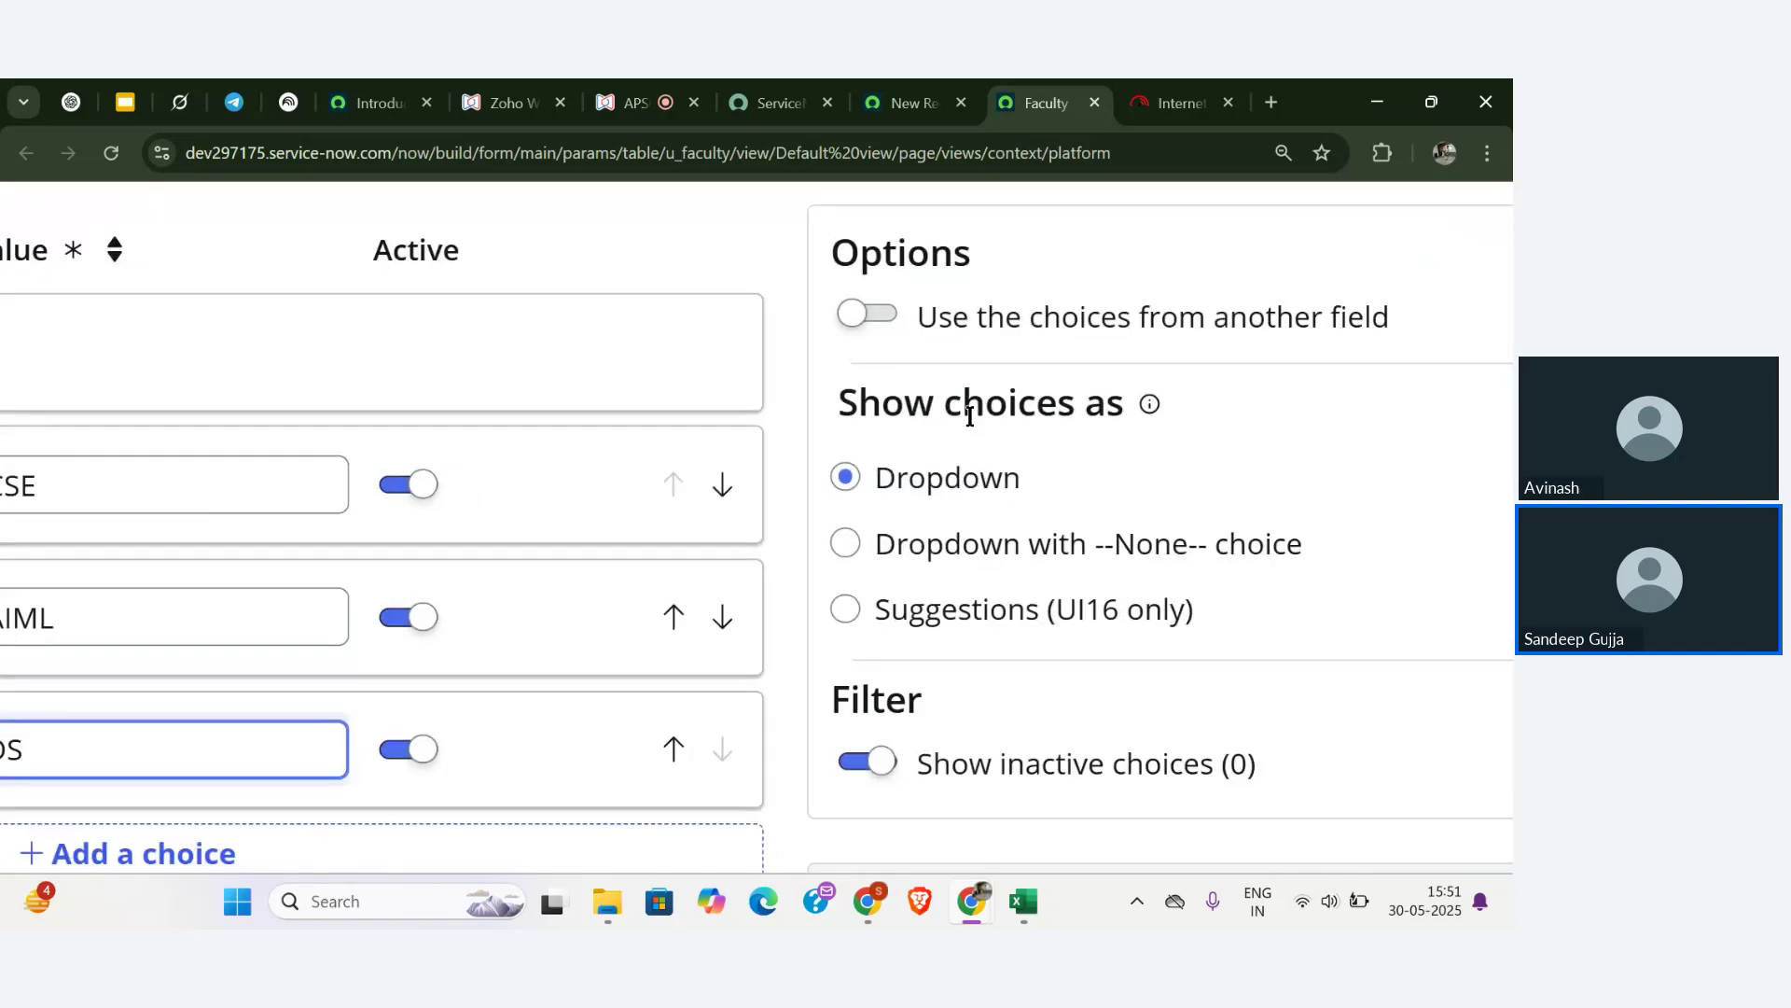
pyautogui.scroll(5, 970, 416)
pyautogui.scroll(-3, 1125, 446)
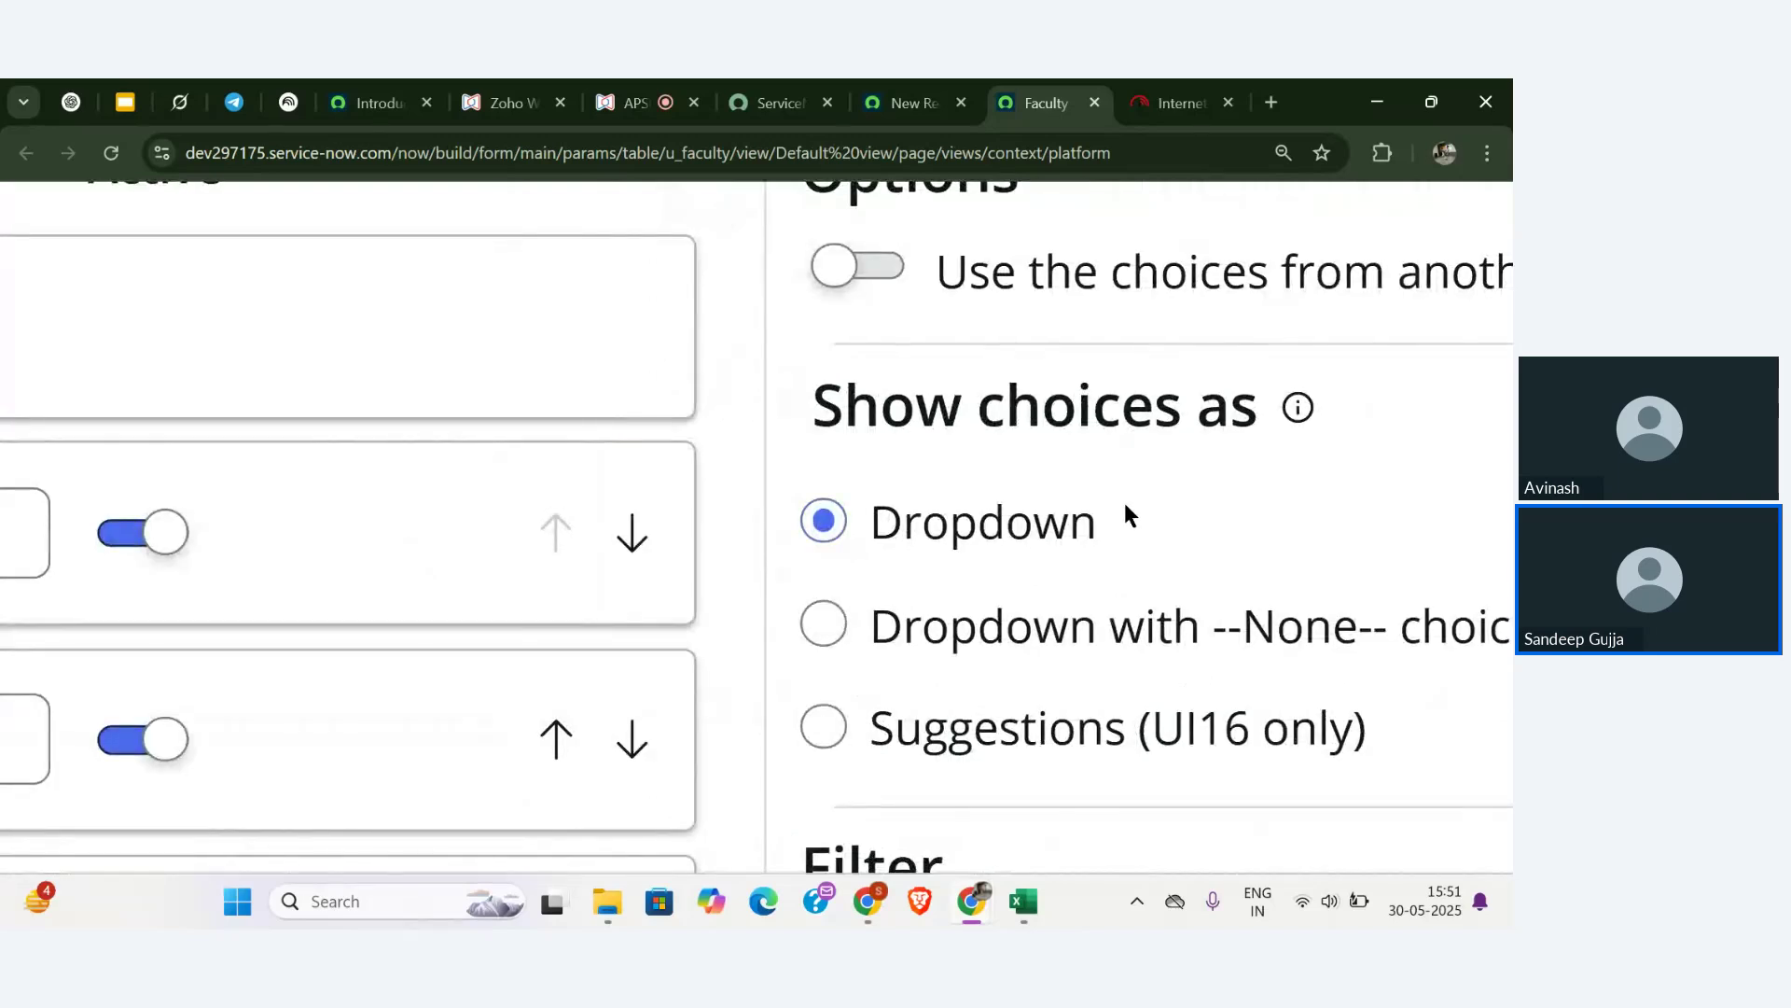
pyautogui.scroll(-1, 1123, 502)
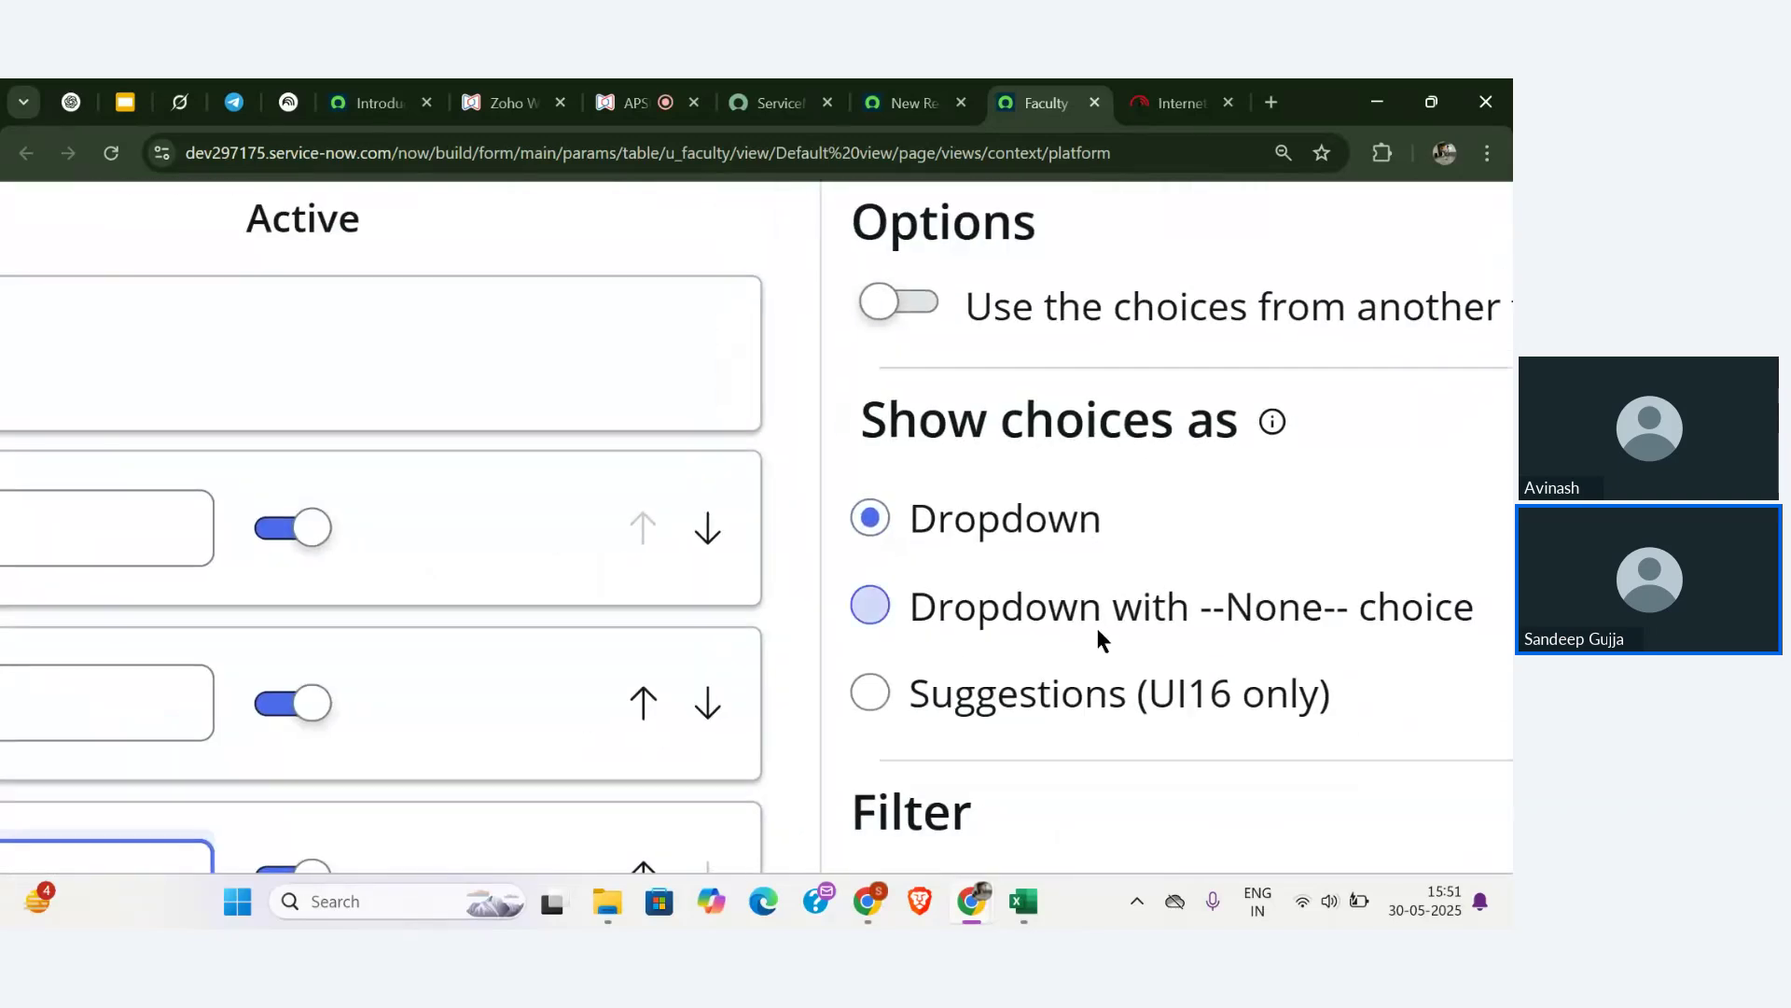
pyautogui.scroll(-1, 1275, 607)
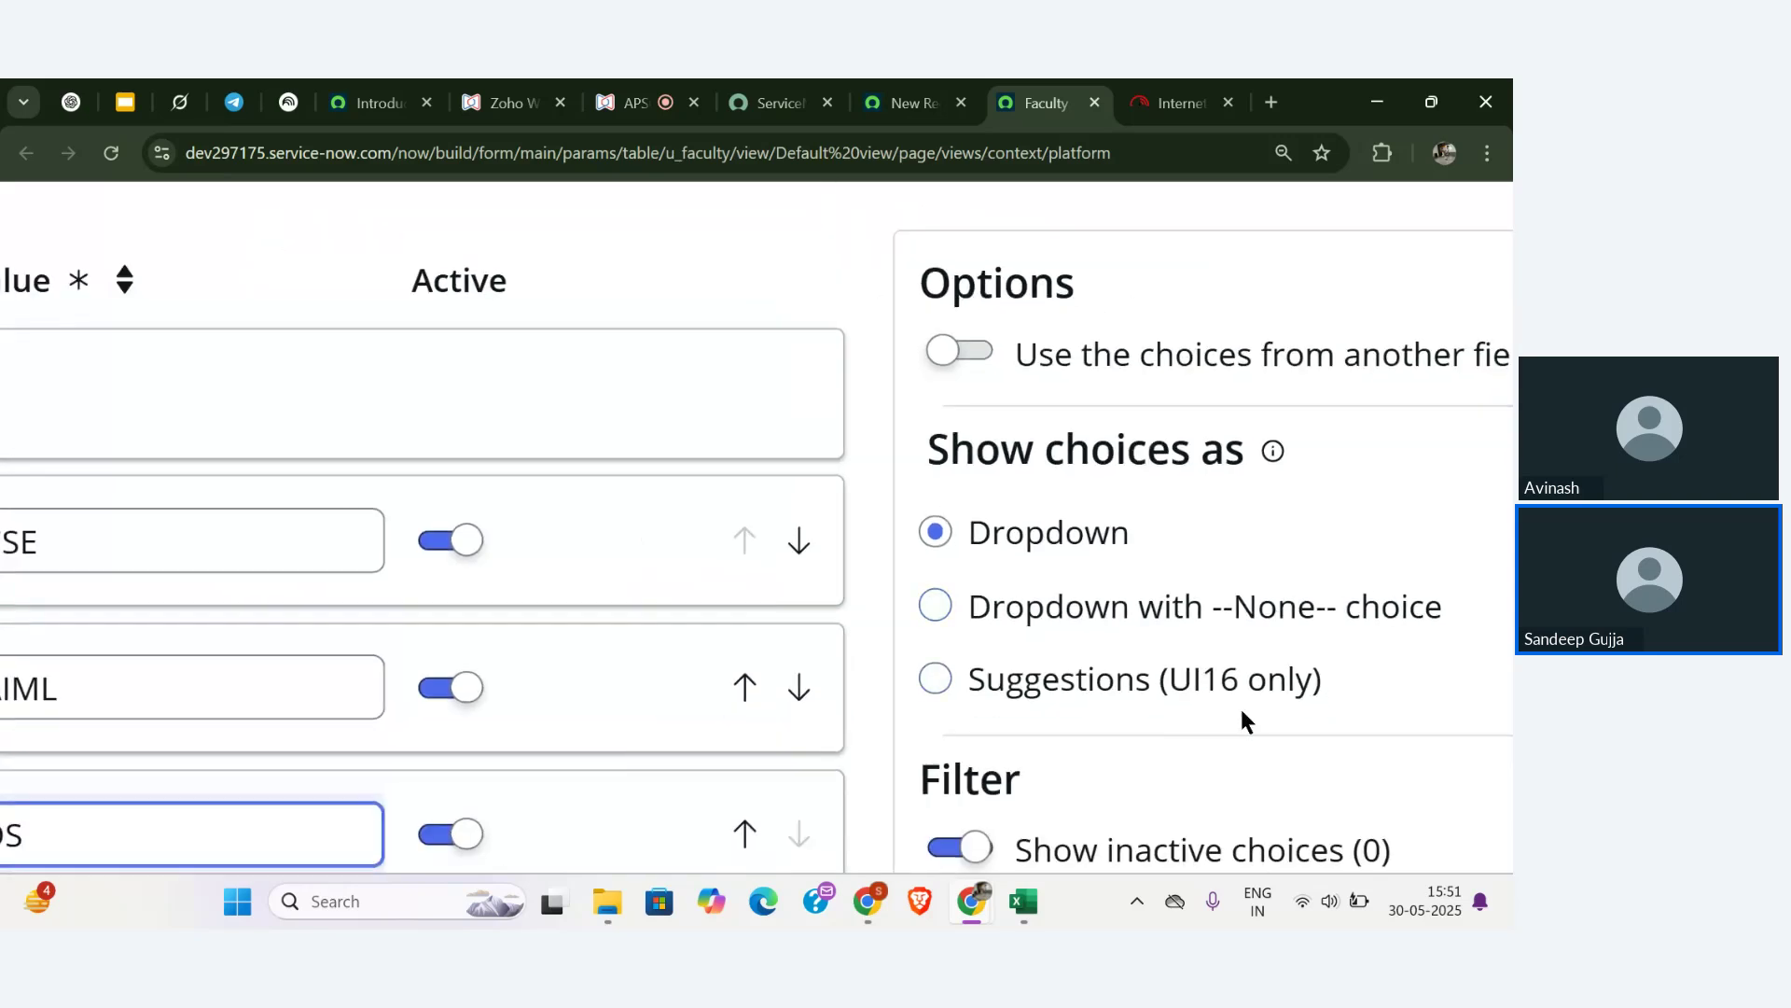
pyautogui.scroll(-4, 1239, 703)
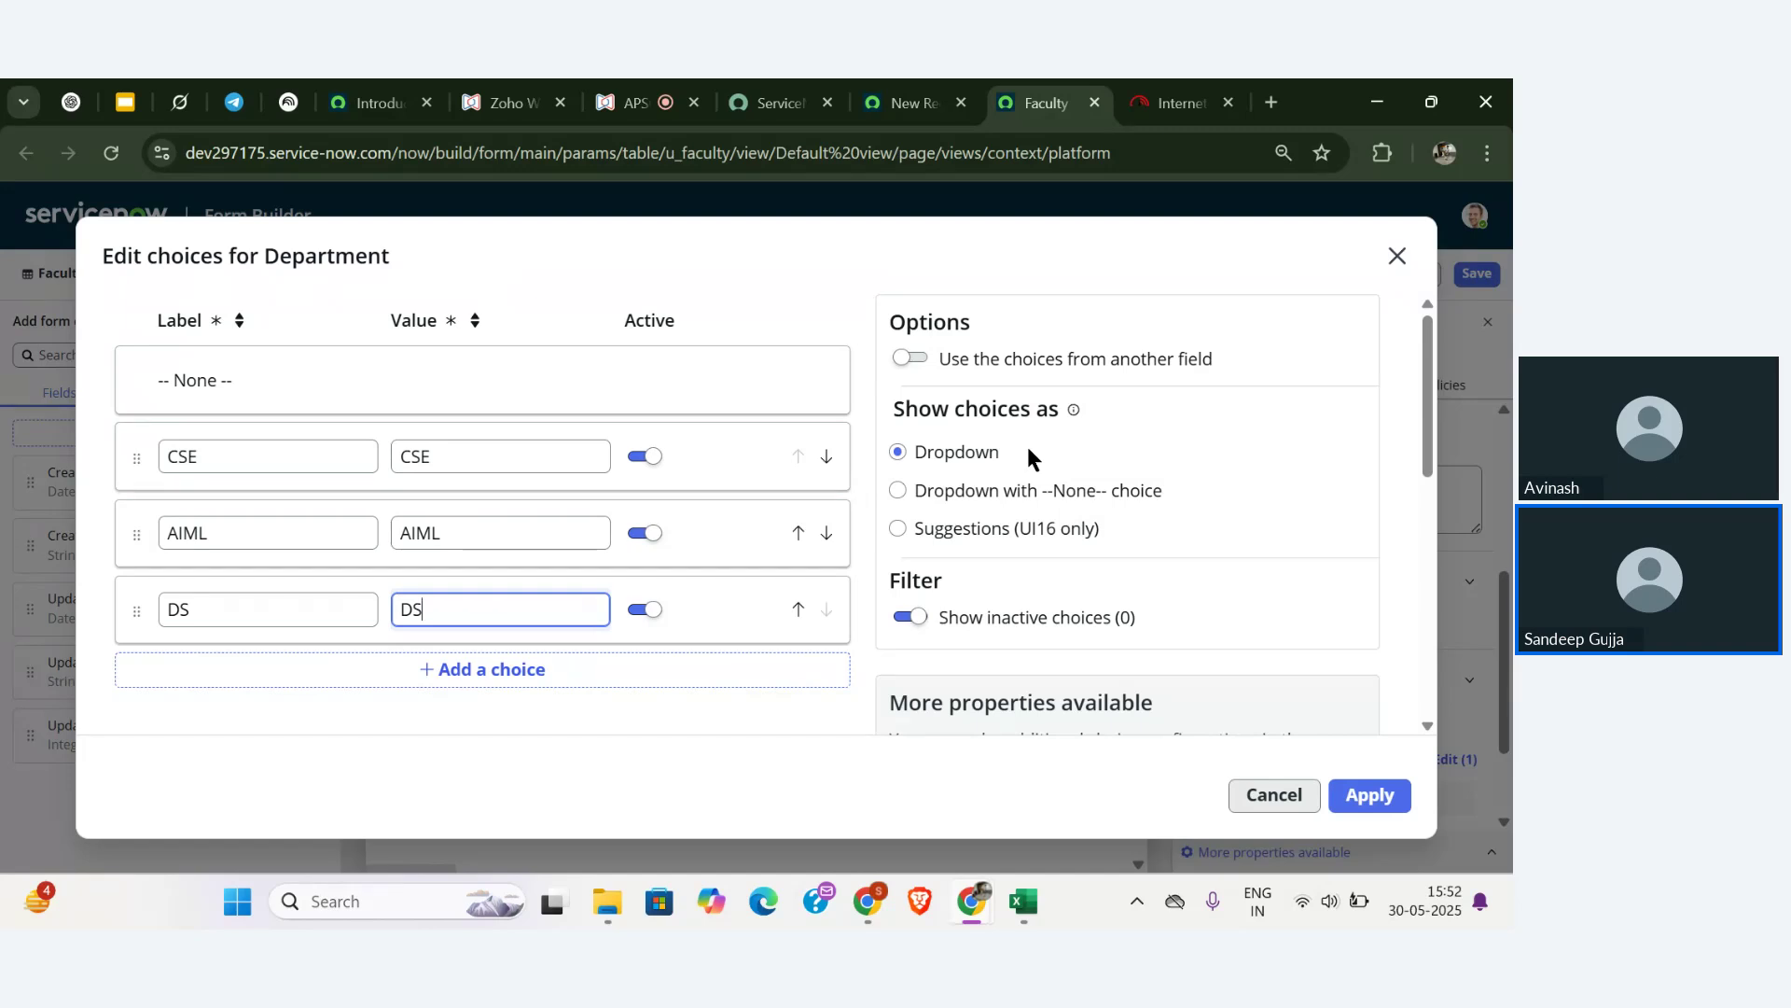
pyautogui.click(959, 518)
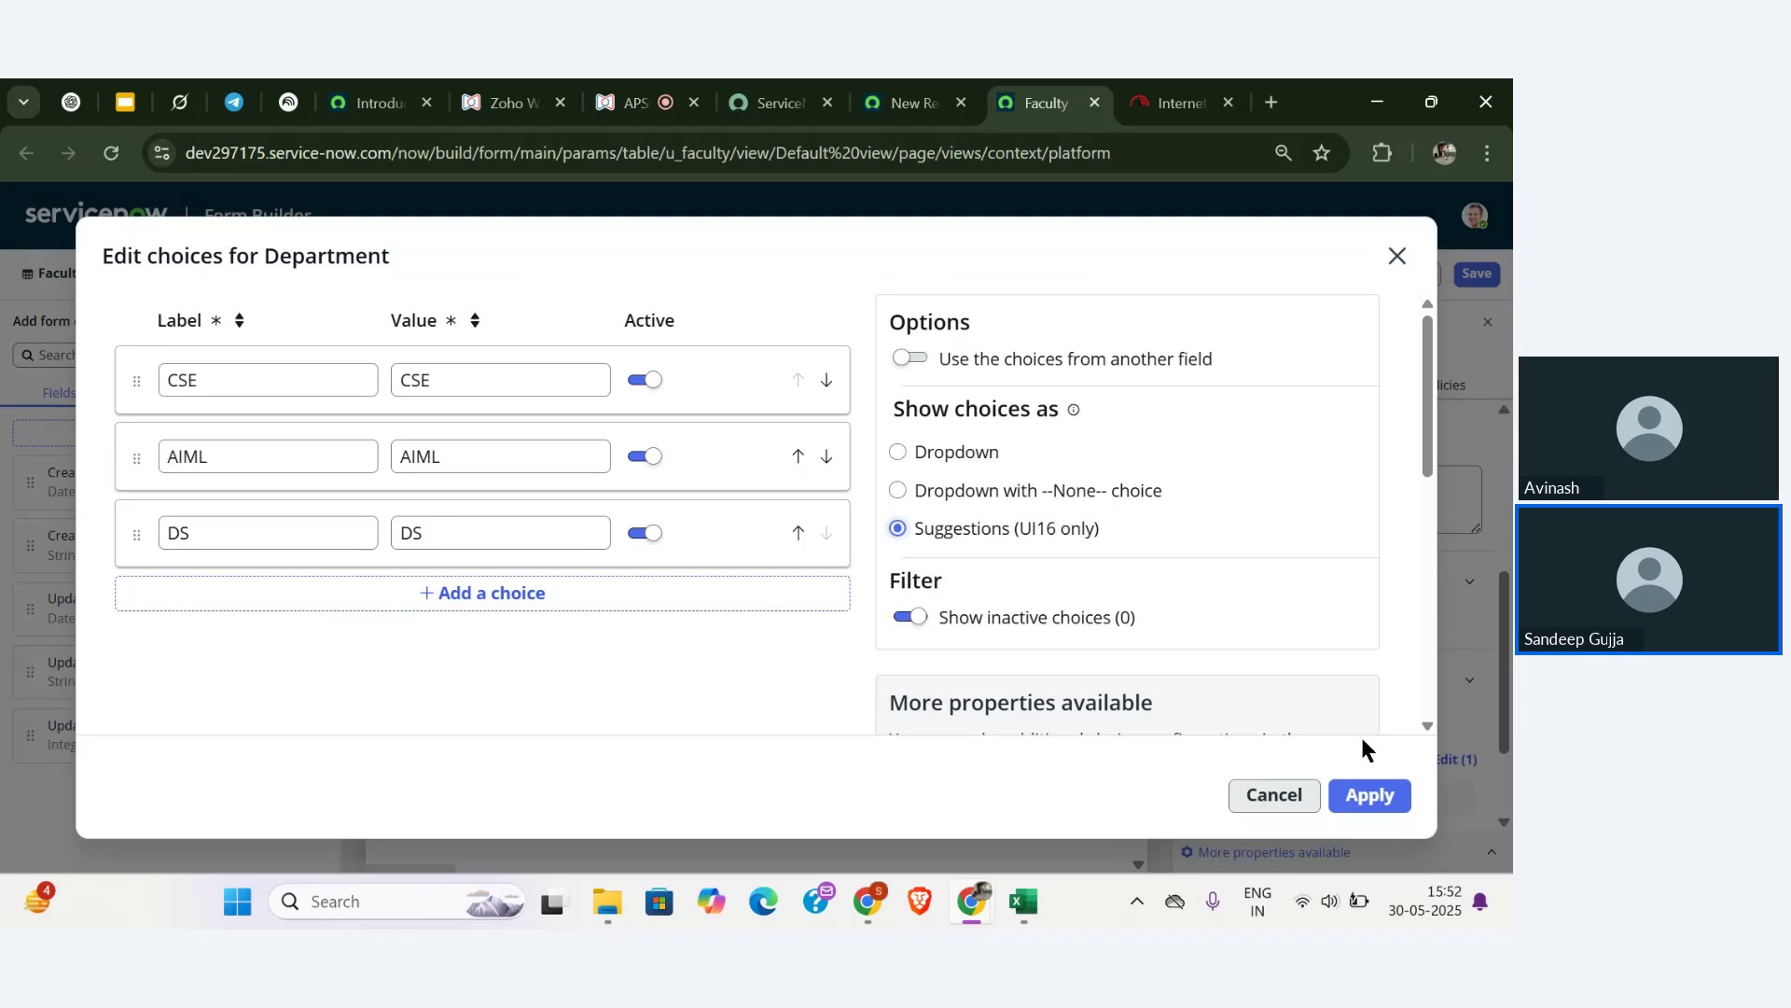
# - Apply the CSE, AIML and DS choices and save the Faculty form layout
pyautogui.click(1370, 794)
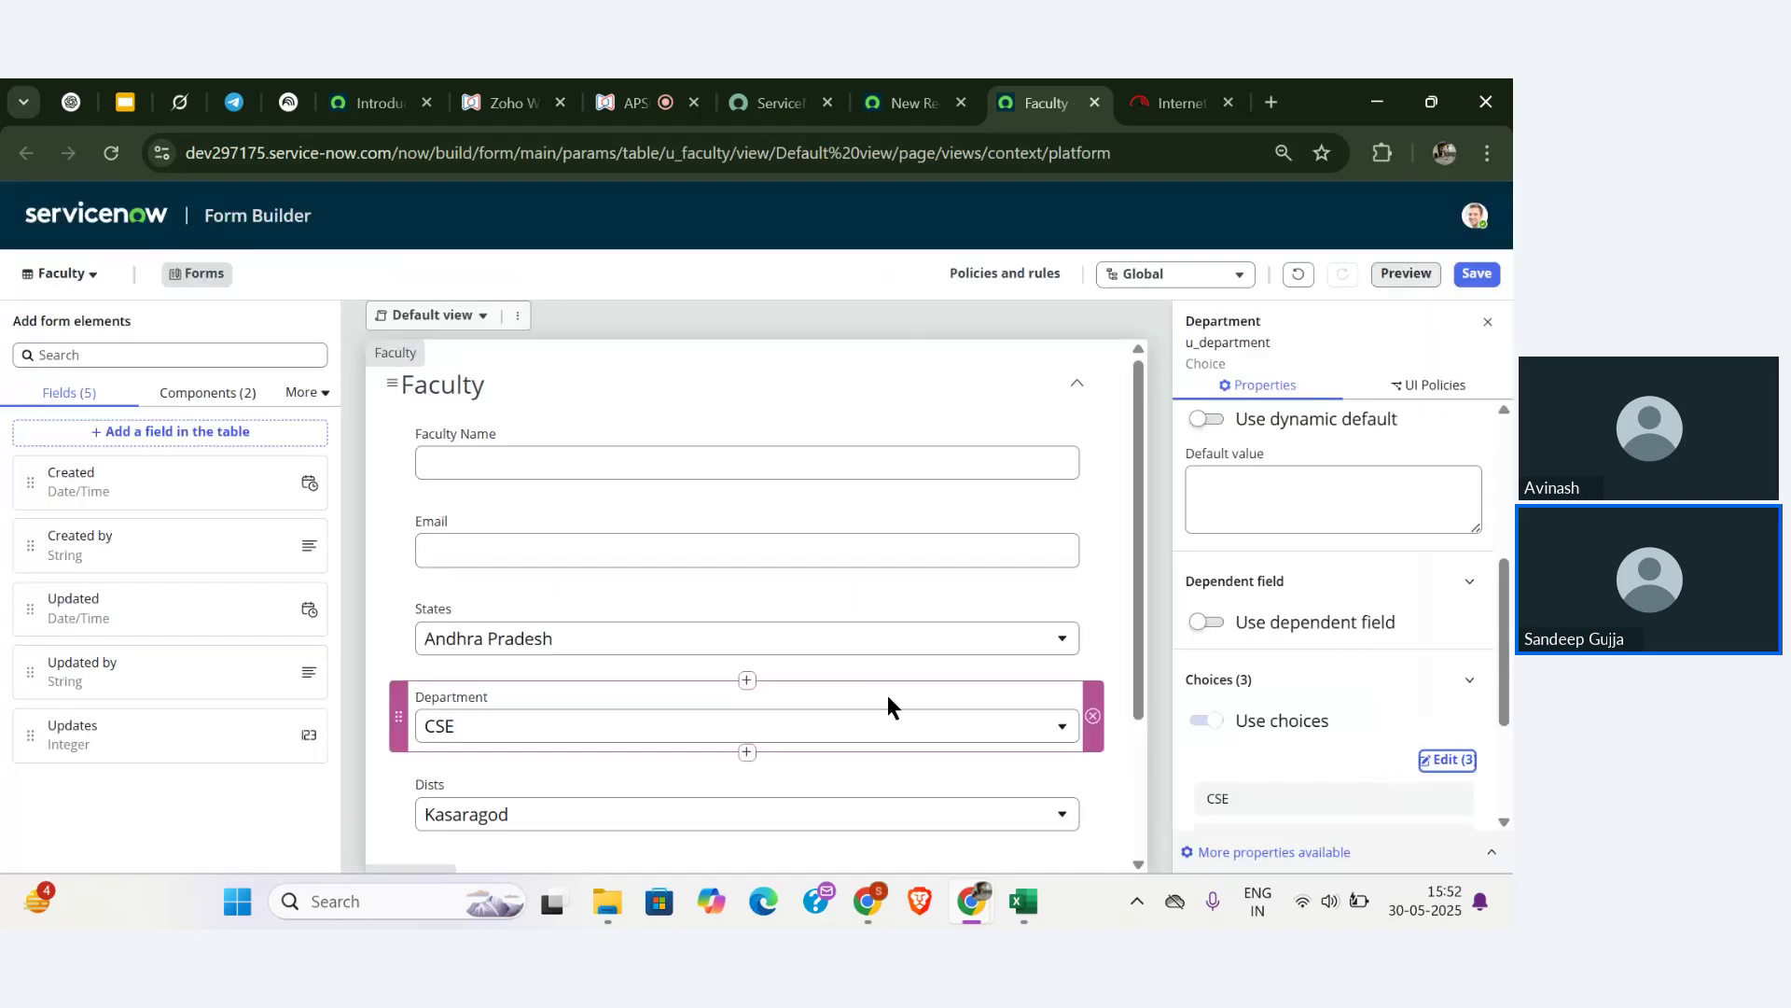
pyautogui.click(1475, 278)
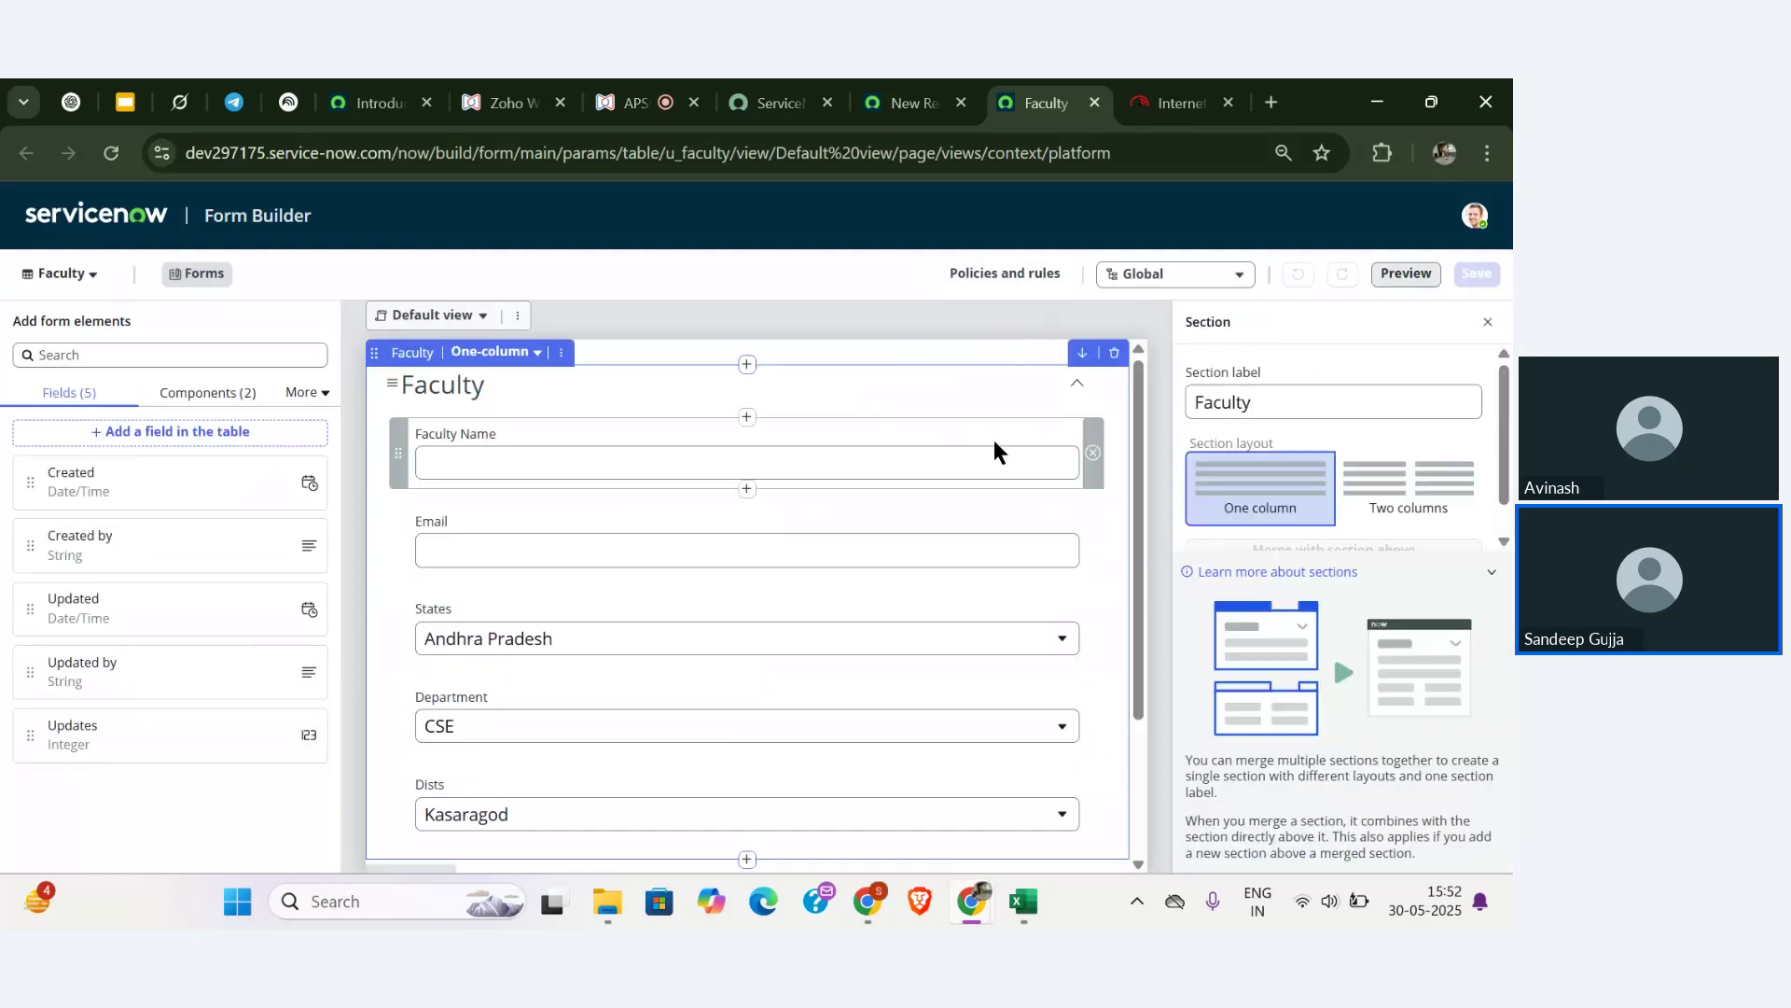
pyautogui.click(912, 102)
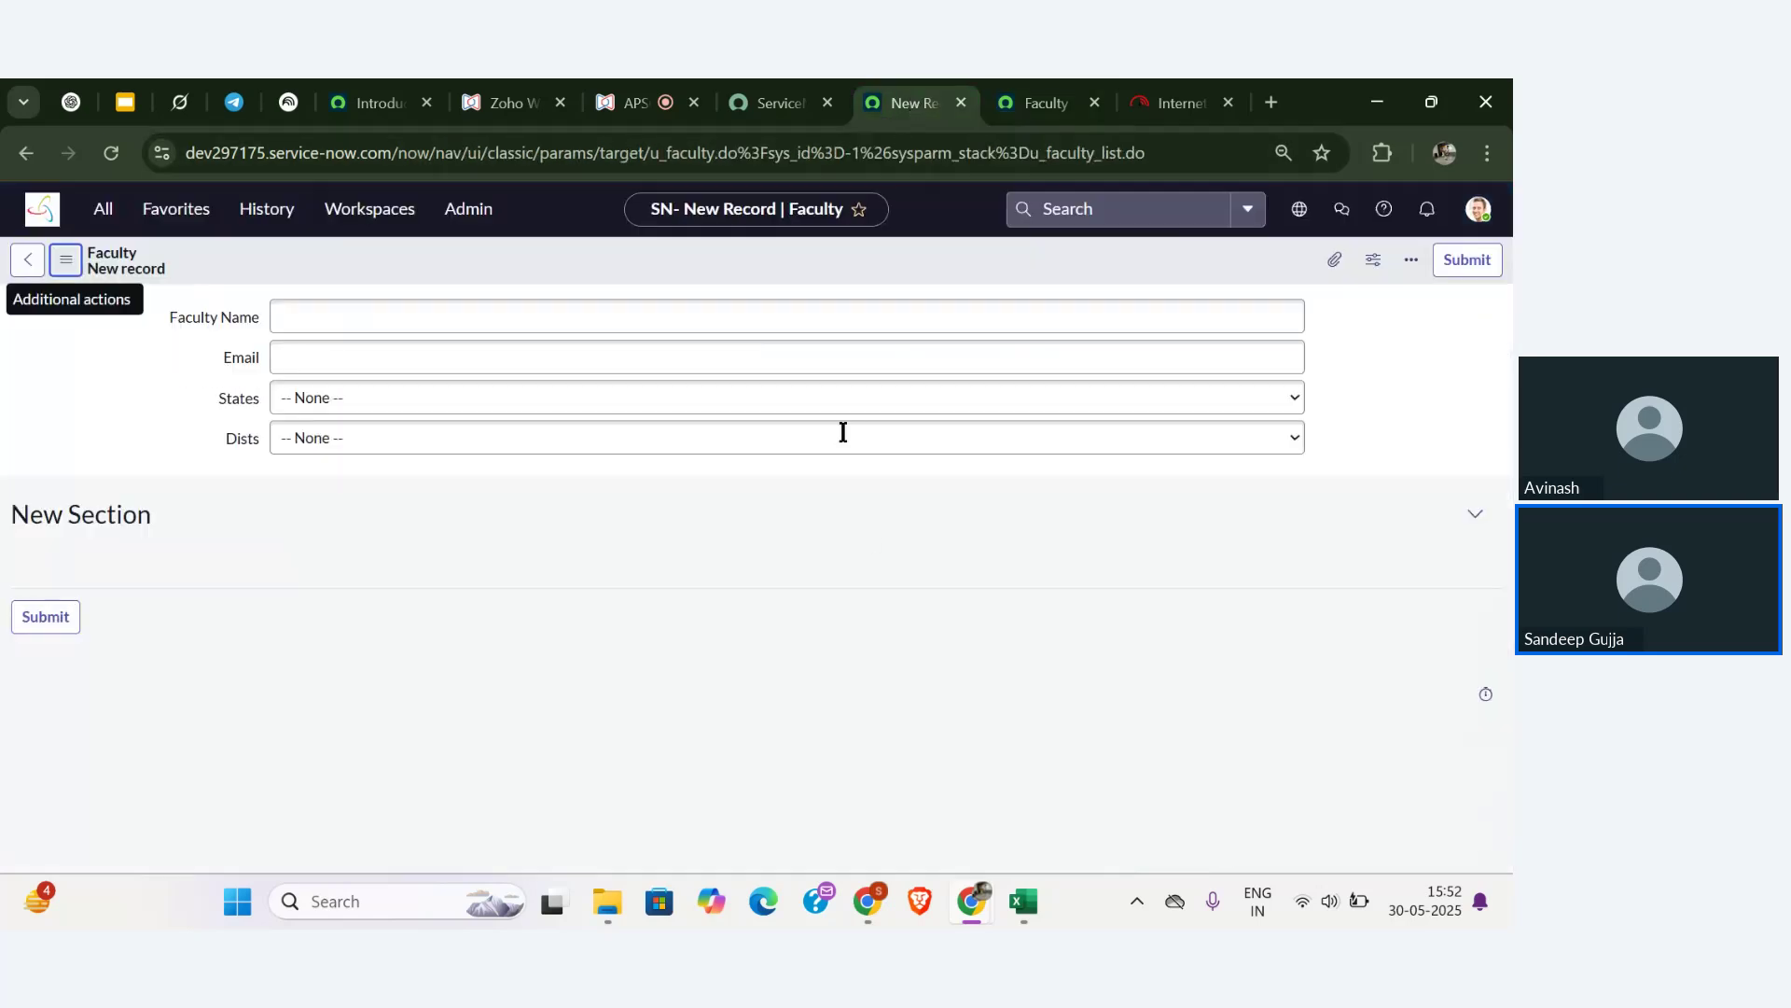
# - Reload the Faculty new-record page and check the States and Dists choice lists
pyautogui.click(116, 150)
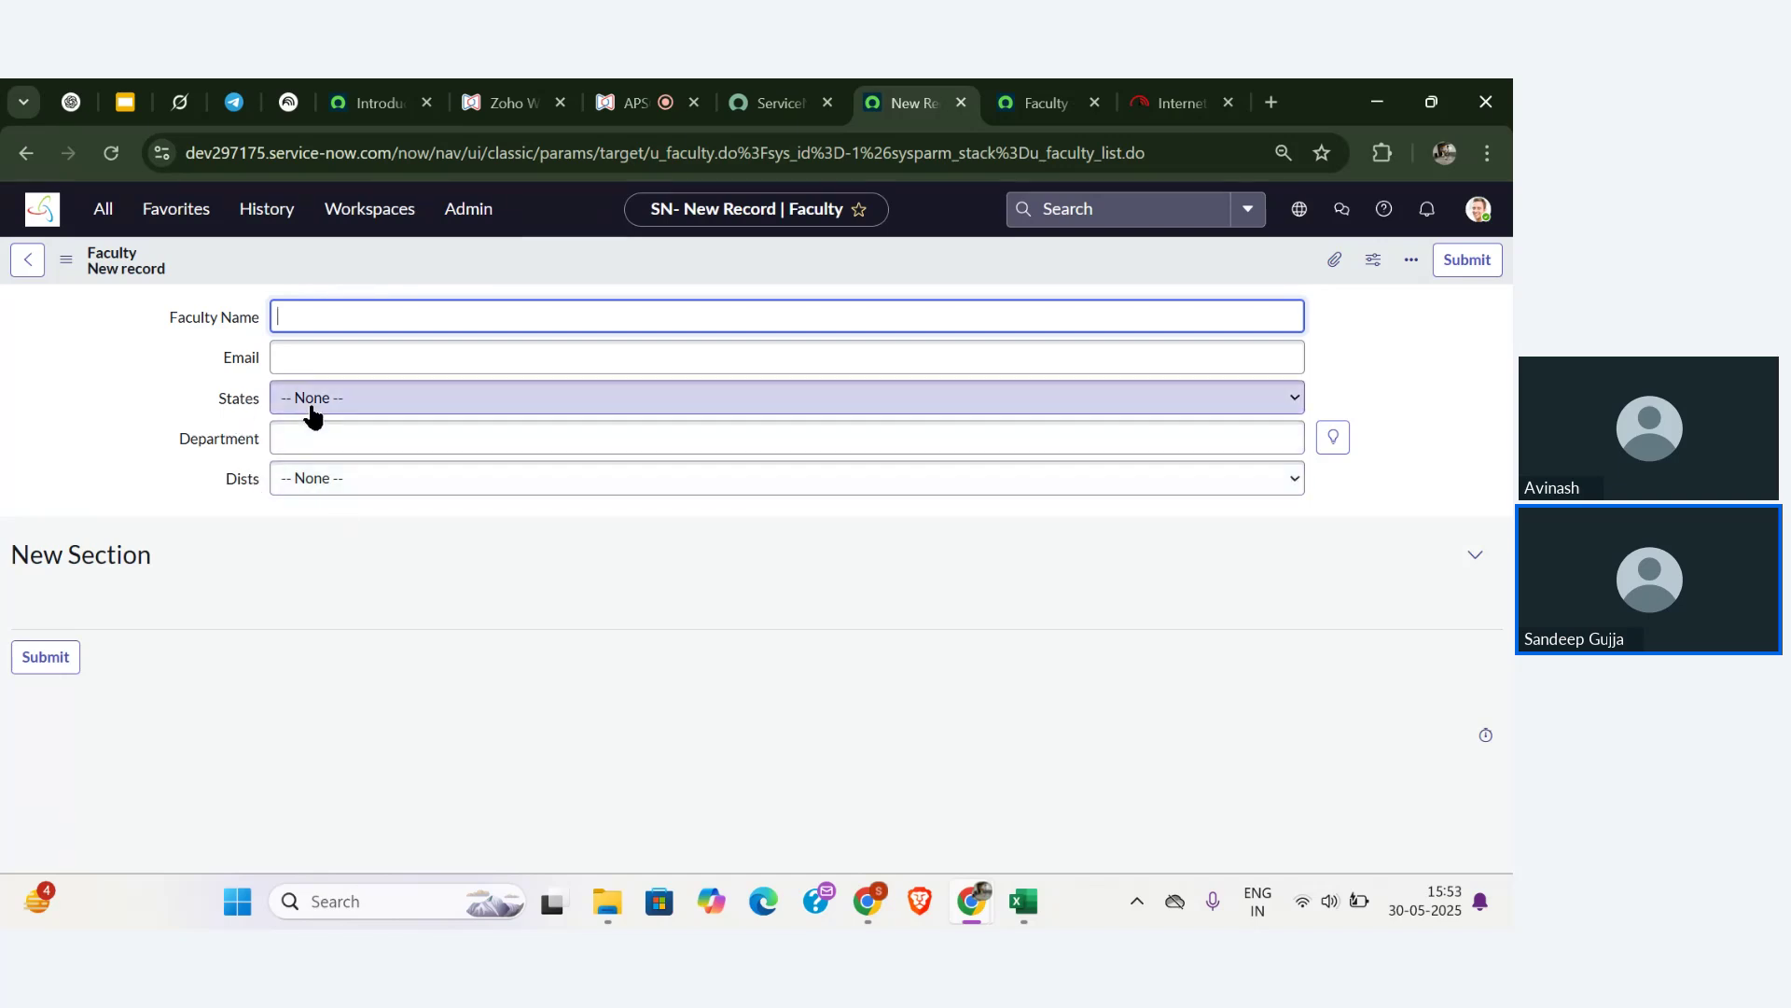
pyautogui.click(420, 415)
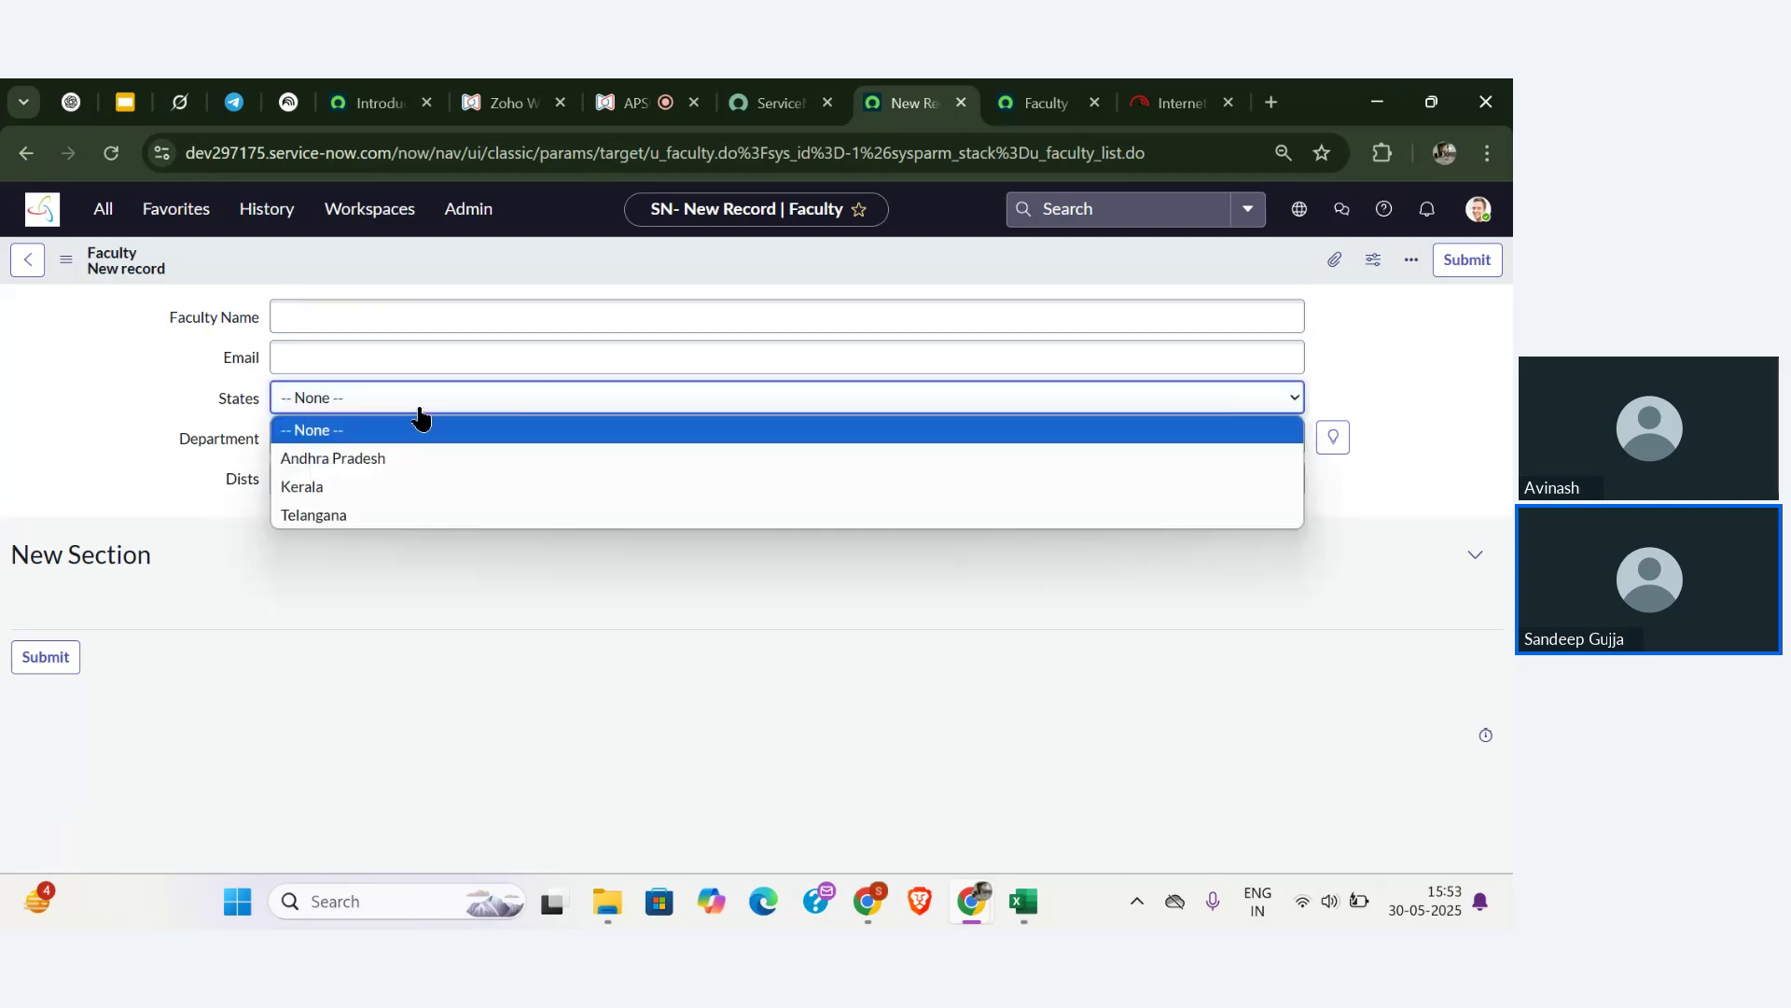
pyautogui.click(162, 446)
pyautogui.click(322, 479)
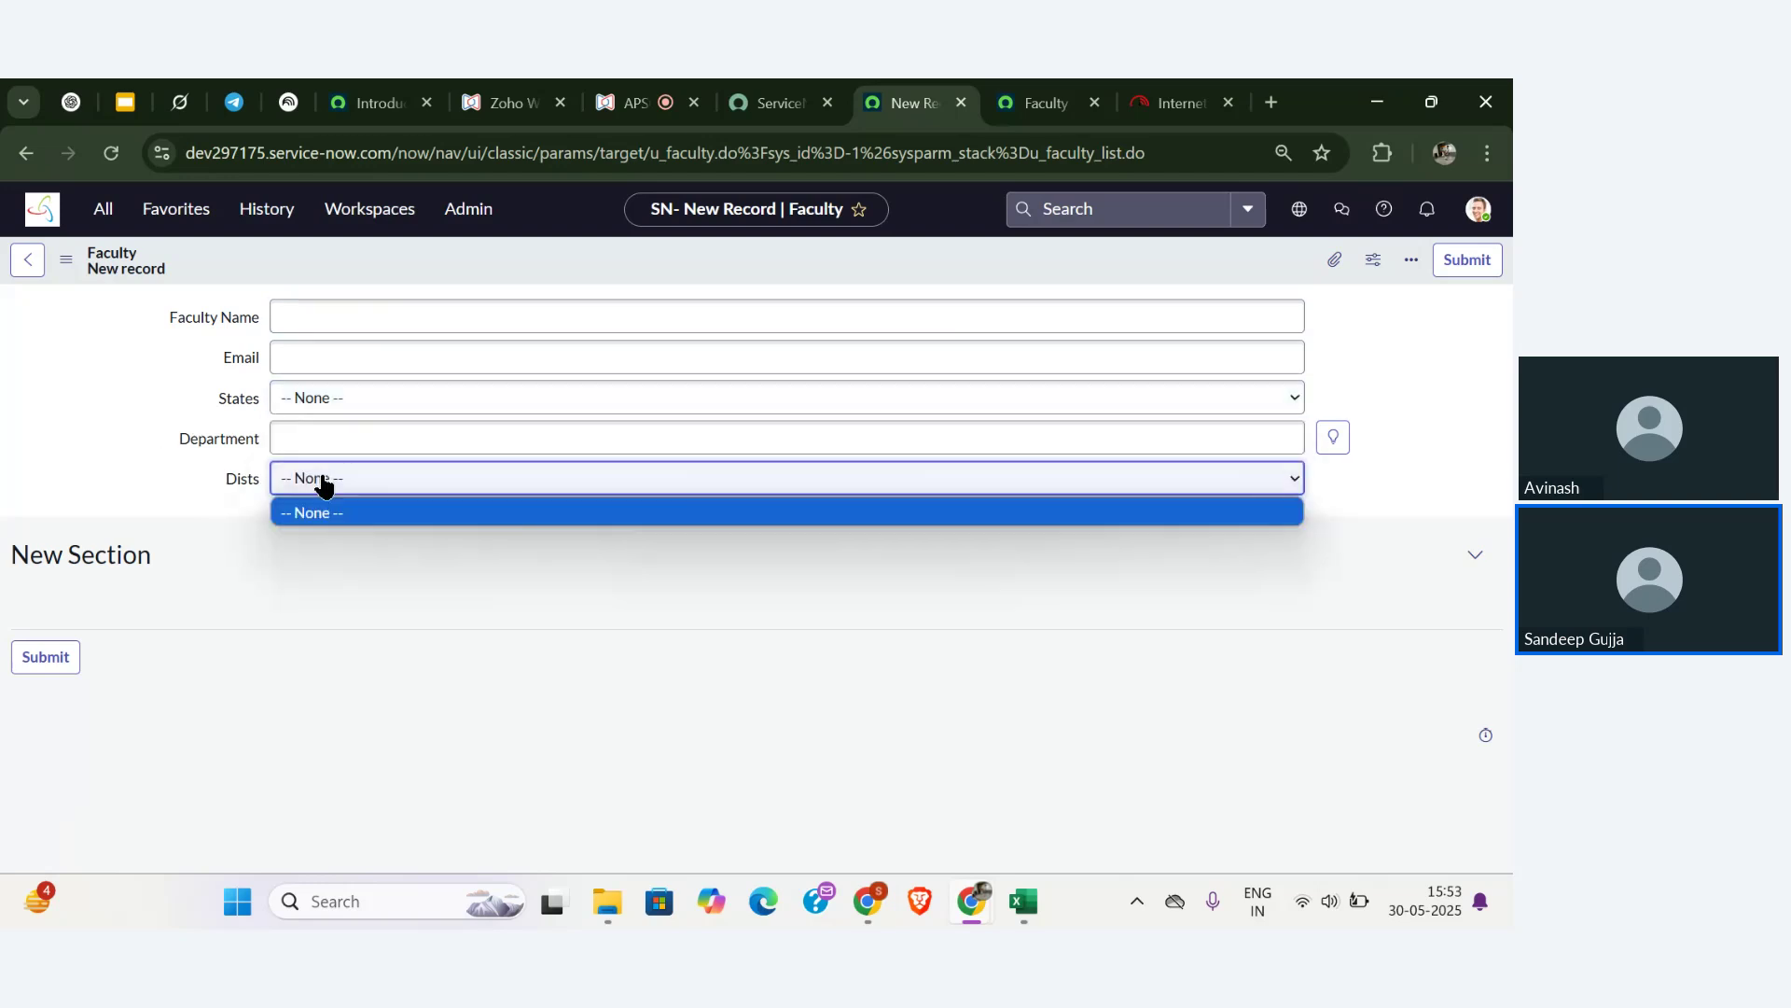
pyautogui.click(212, 484)
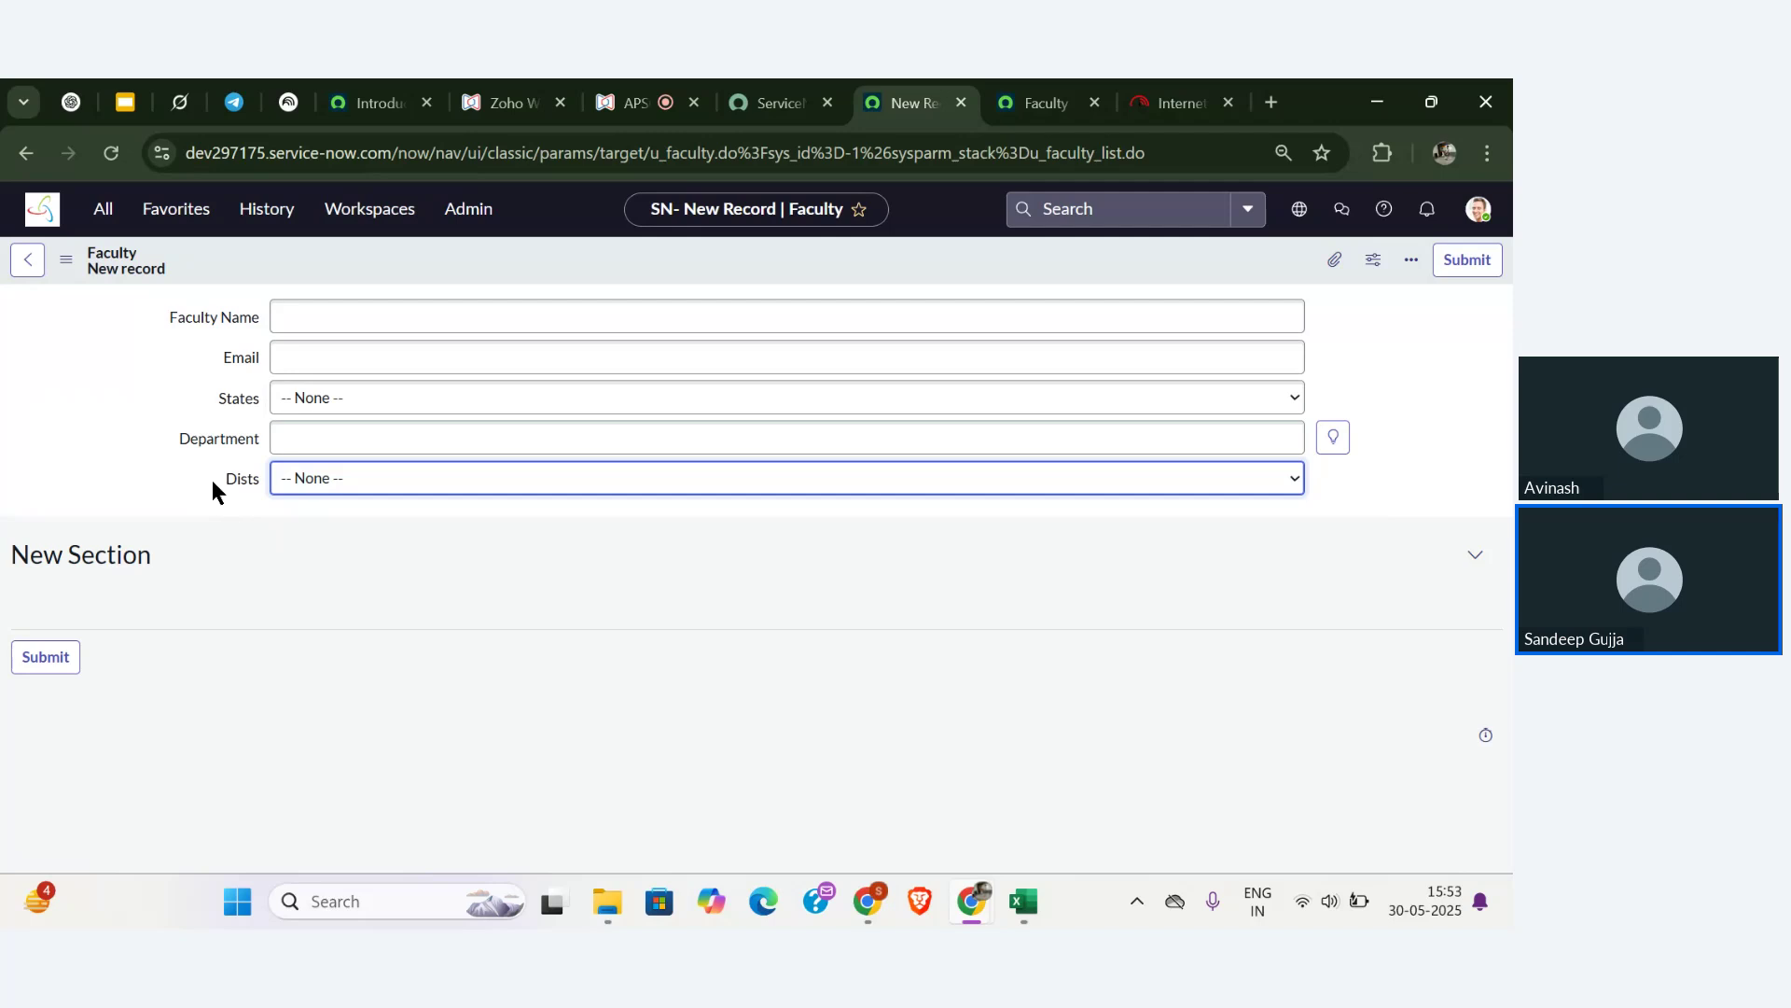
# - Try typed values in Department, then pick AIML from its suggestions
pyautogui.click(356, 433)
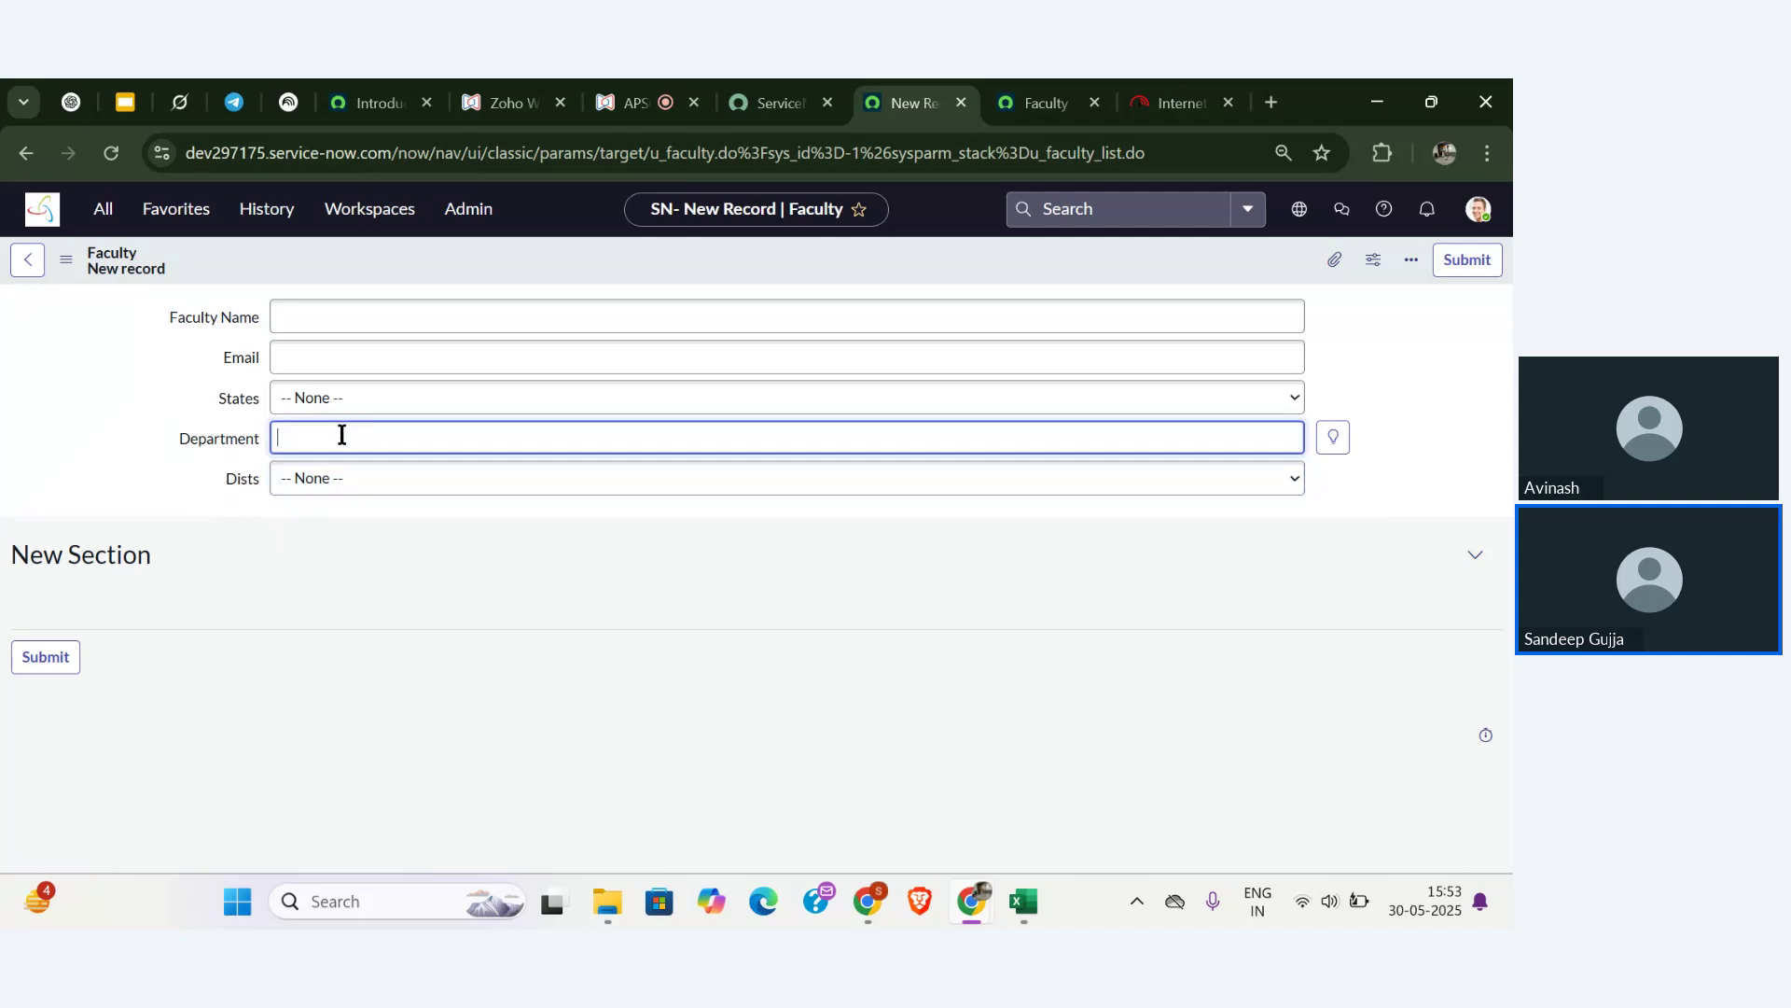
pyautogui.write('test')
pyautogui.press('BackSpace')
pyautogui.press('BackSpace')
pyautogui.press('BackSpace')
pyautogui.press('BackSpace')
pyautogui.write('Mech')
pyautogui.press('BackSpace')
pyautogui.press('BackSpace')
pyautogui.press('BackSpace')
pyautogui.press('BackSpace')
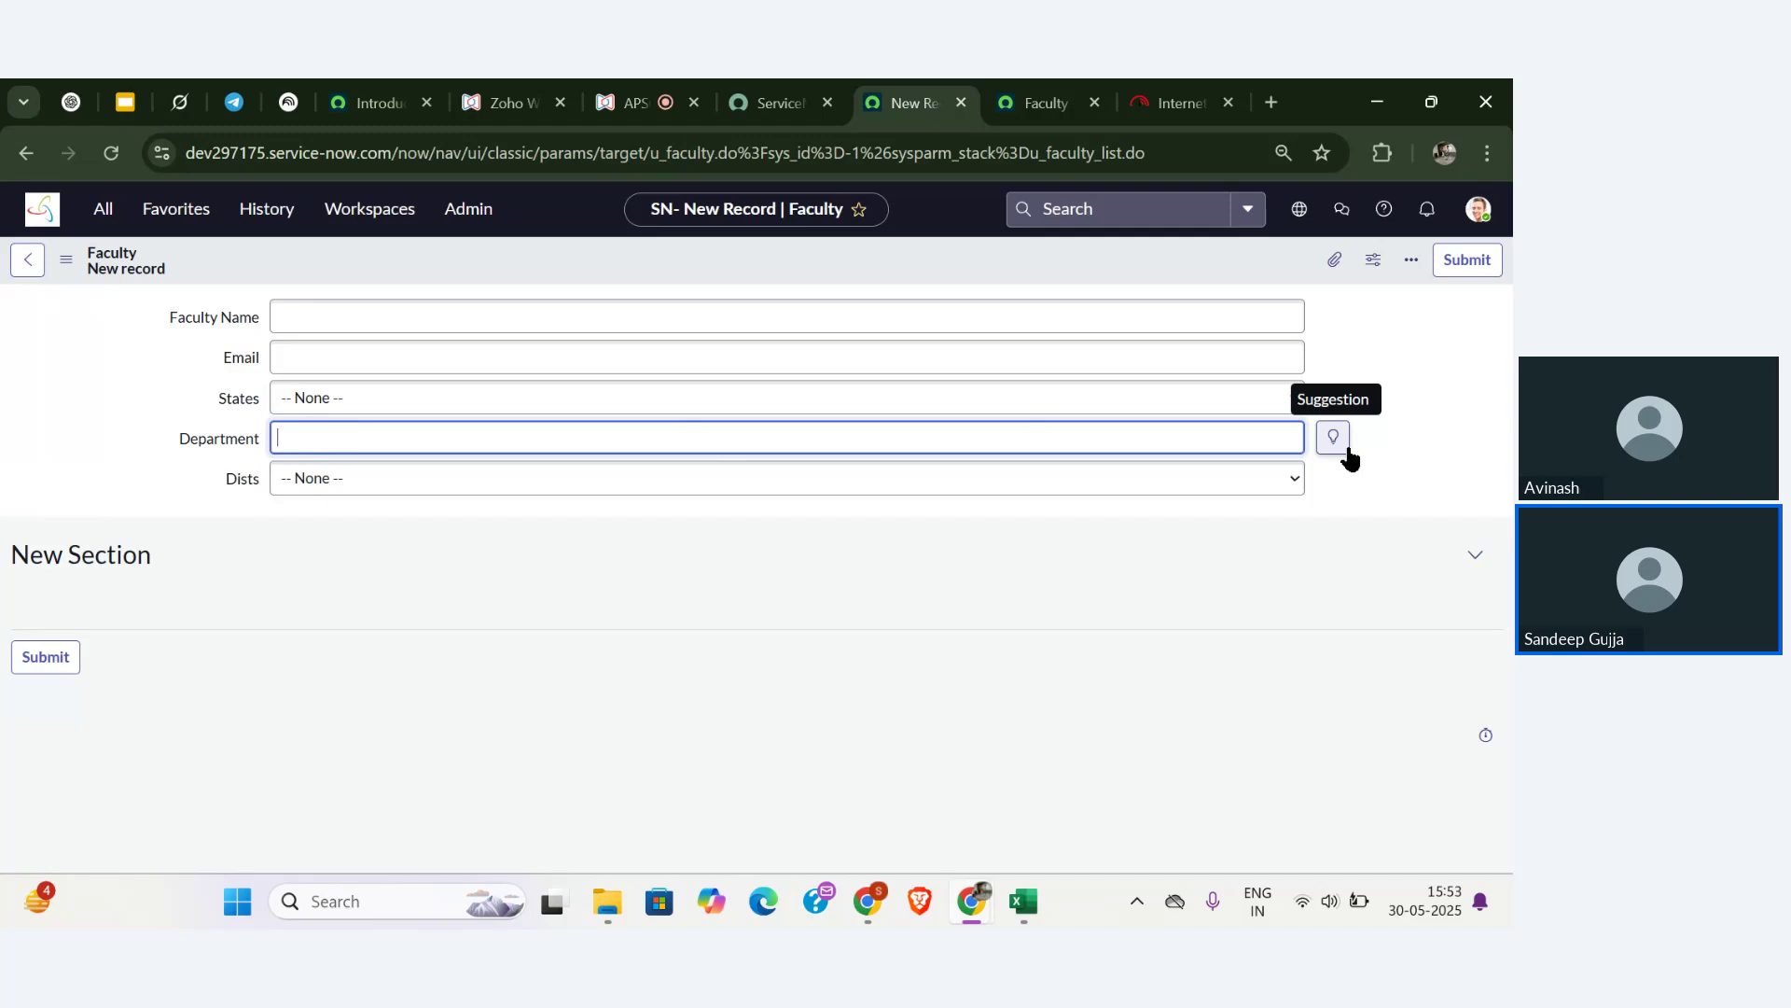
pyautogui.click(1346, 449)
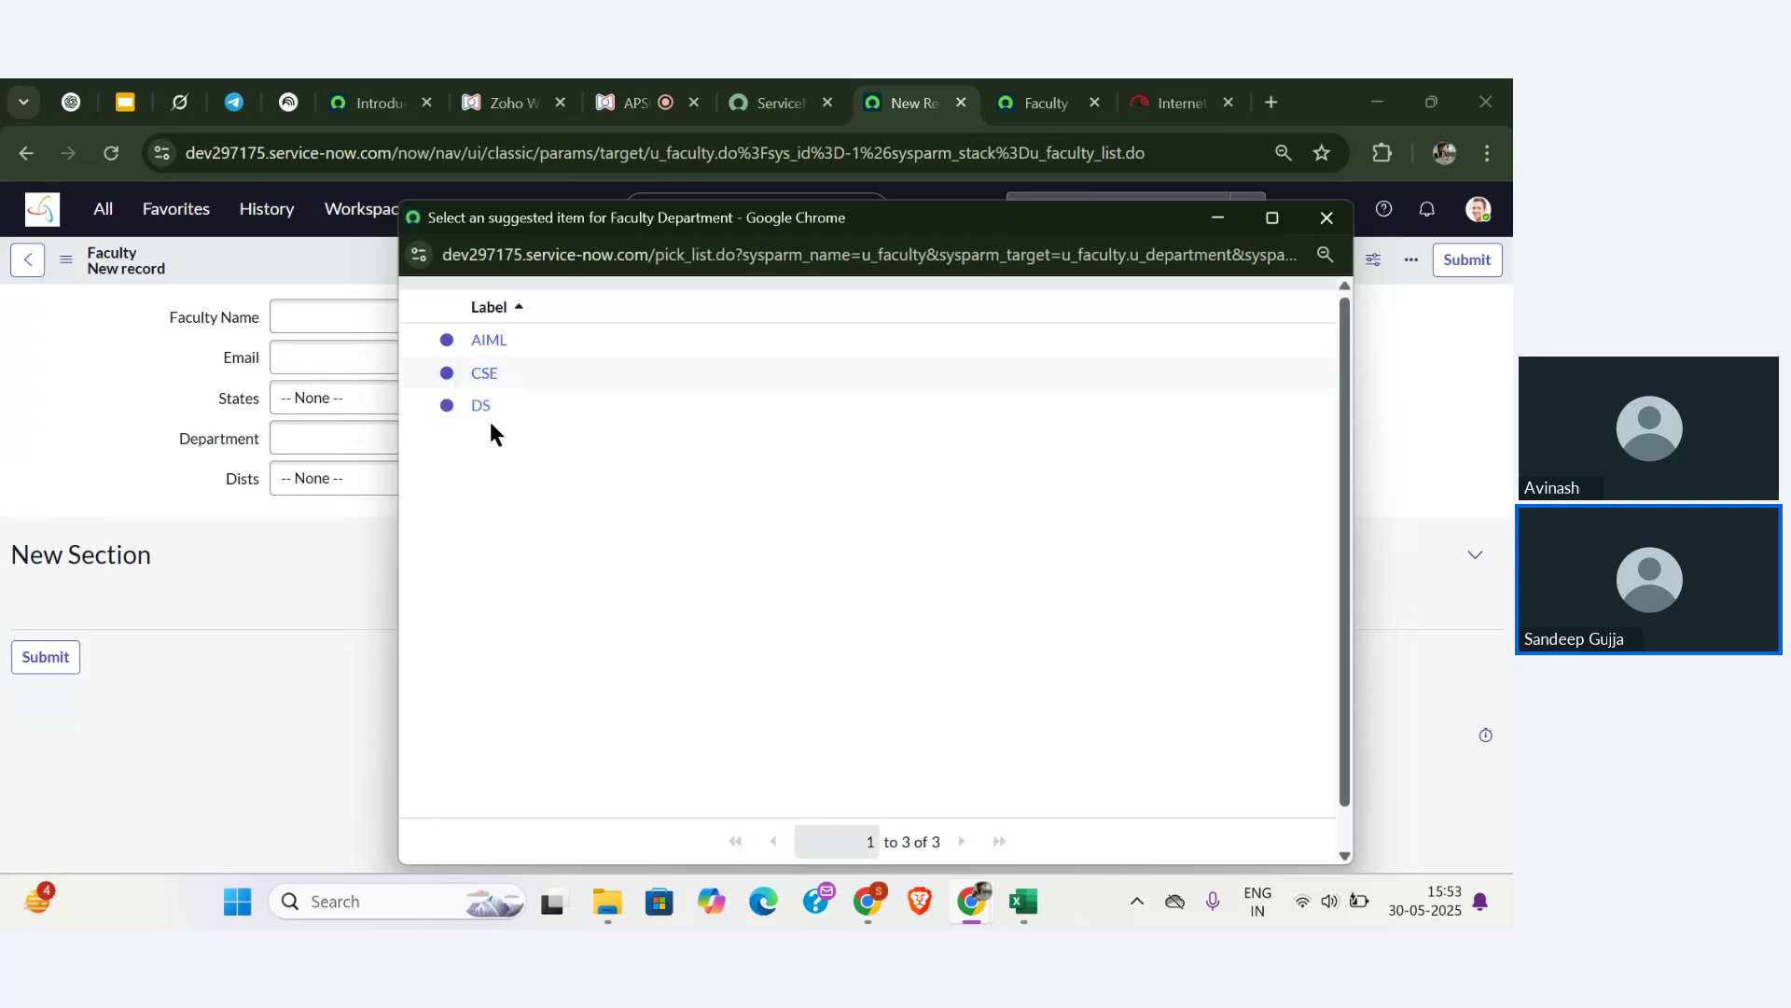
pyautogui.click(483, 341)
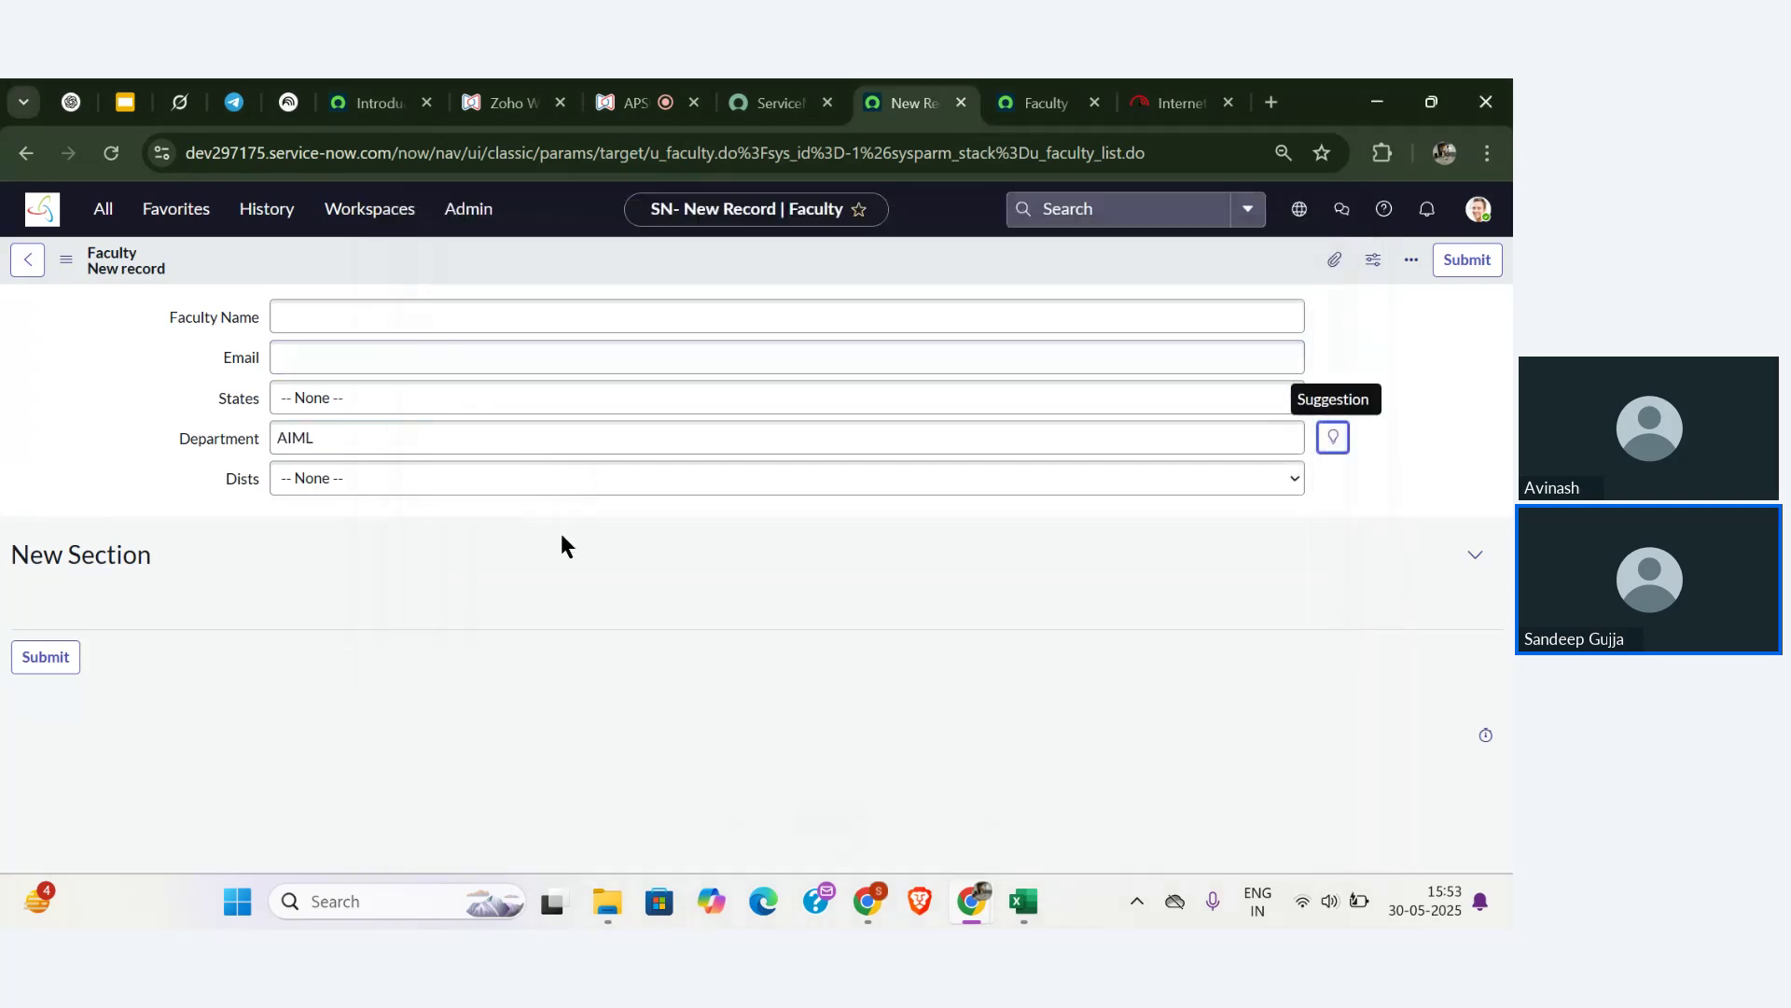
# - Replace Department with 'Test', submit the record, and reopen it from the Faculties list
pyautogui.click(453, 447)
pyautogui.hotkey('ctrl', 'a')
pyautogui.press('BackSpace')
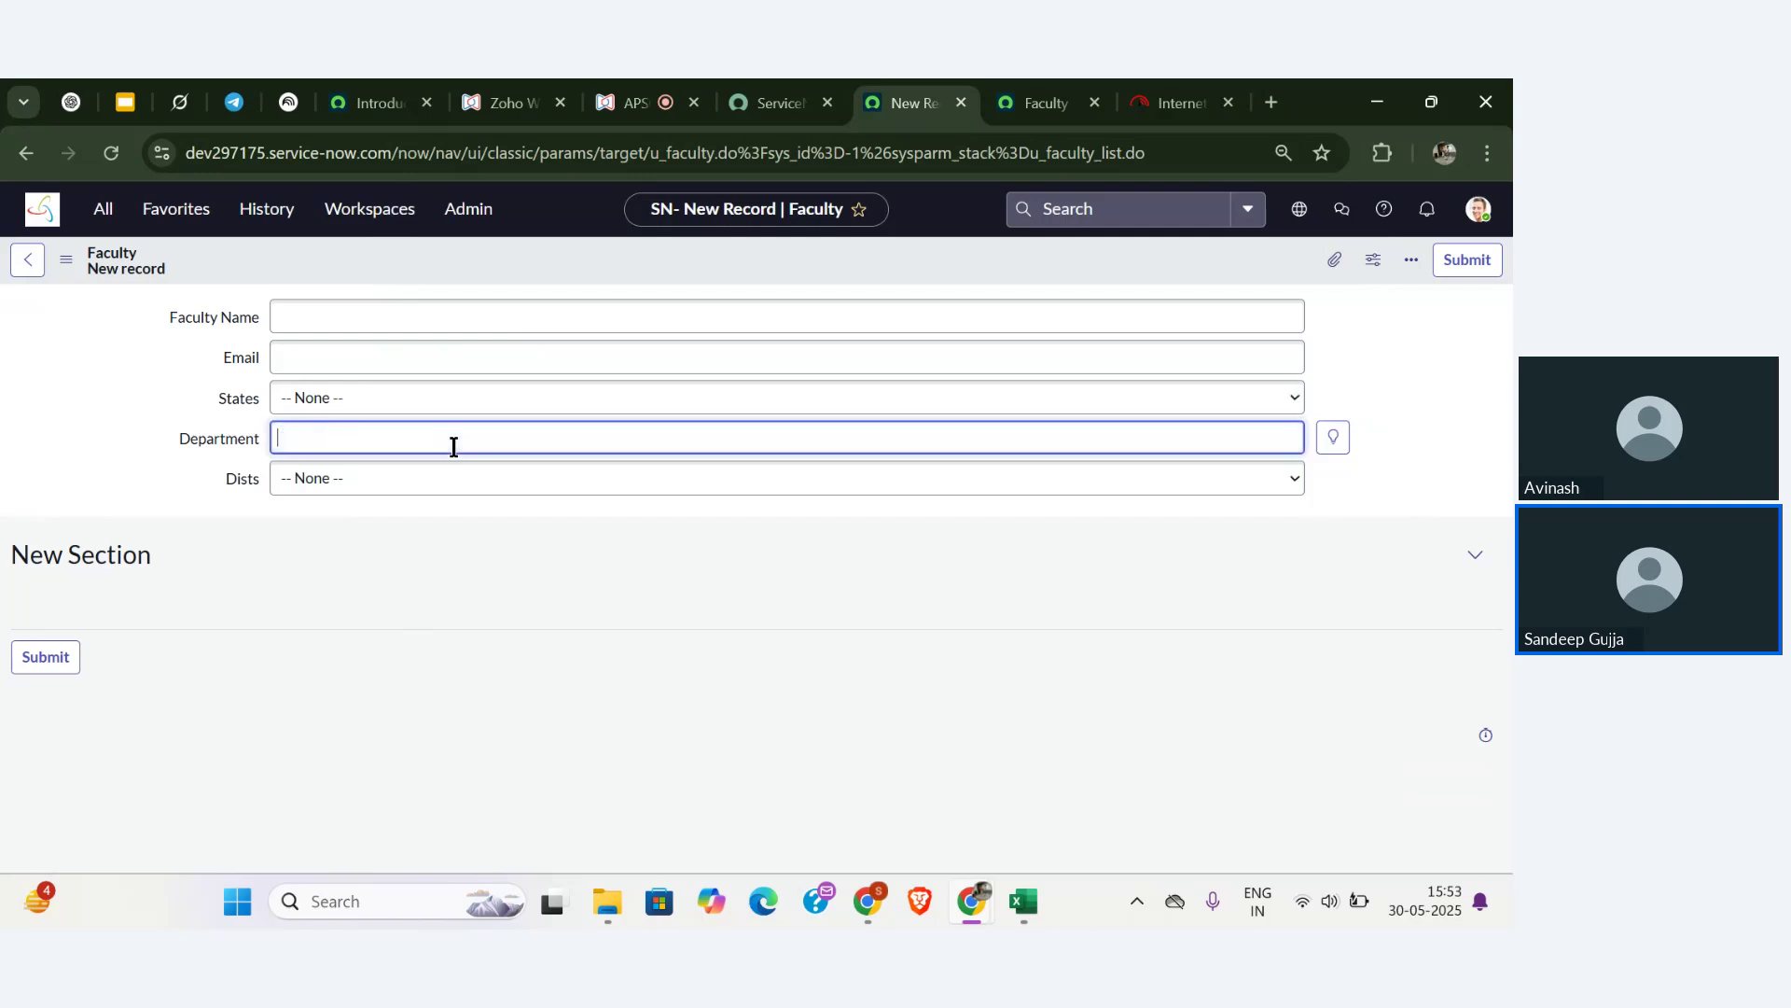
pyautogui.write('Test')
pyautogui.click(45, 656)
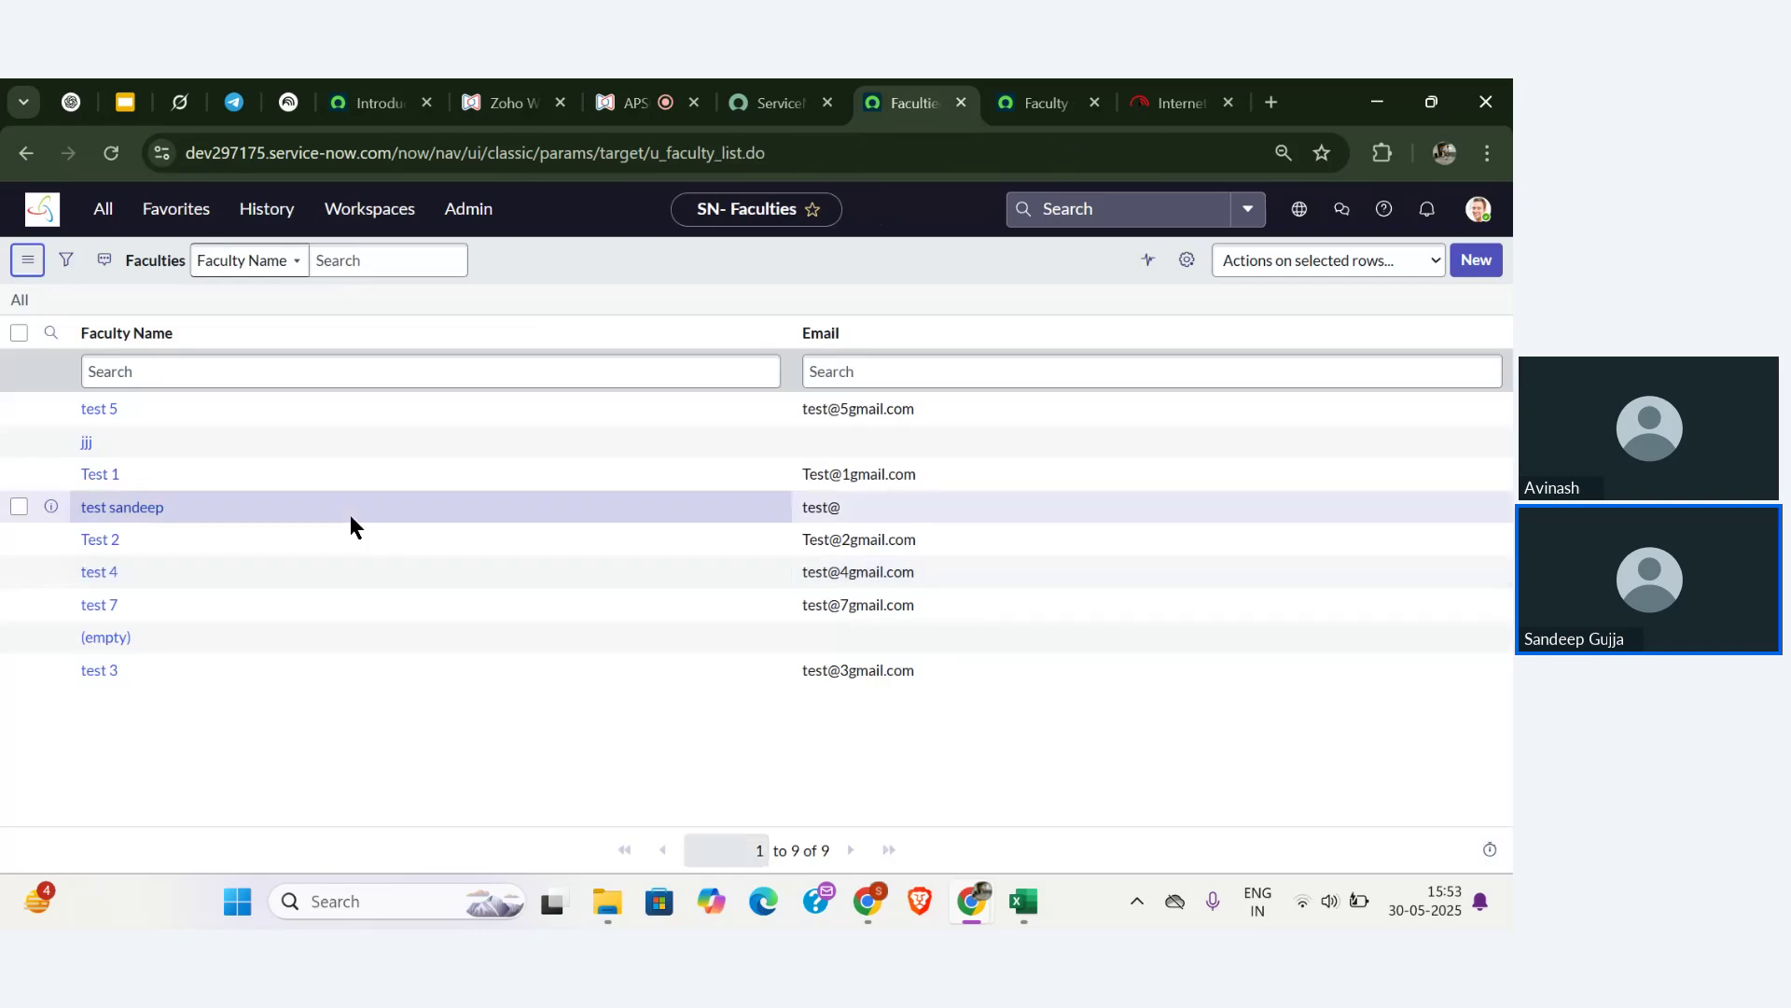
pyautogui.click(105, 642)
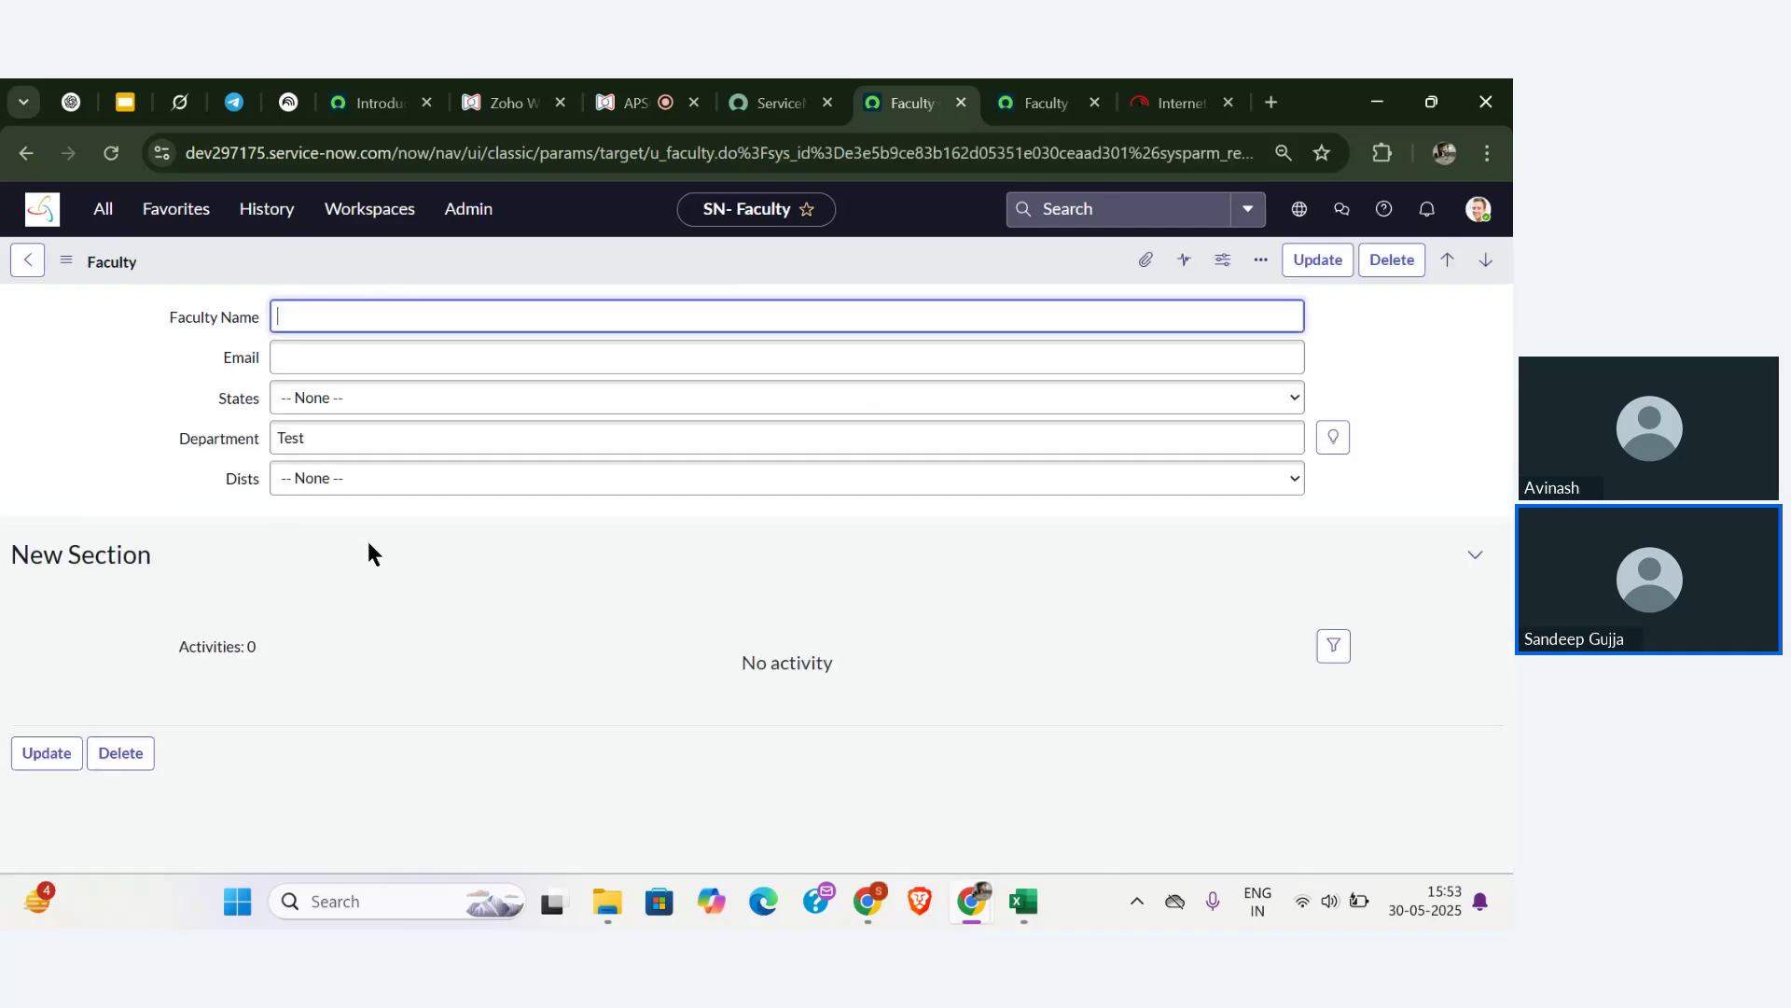
pyautogui.click(642, 93)
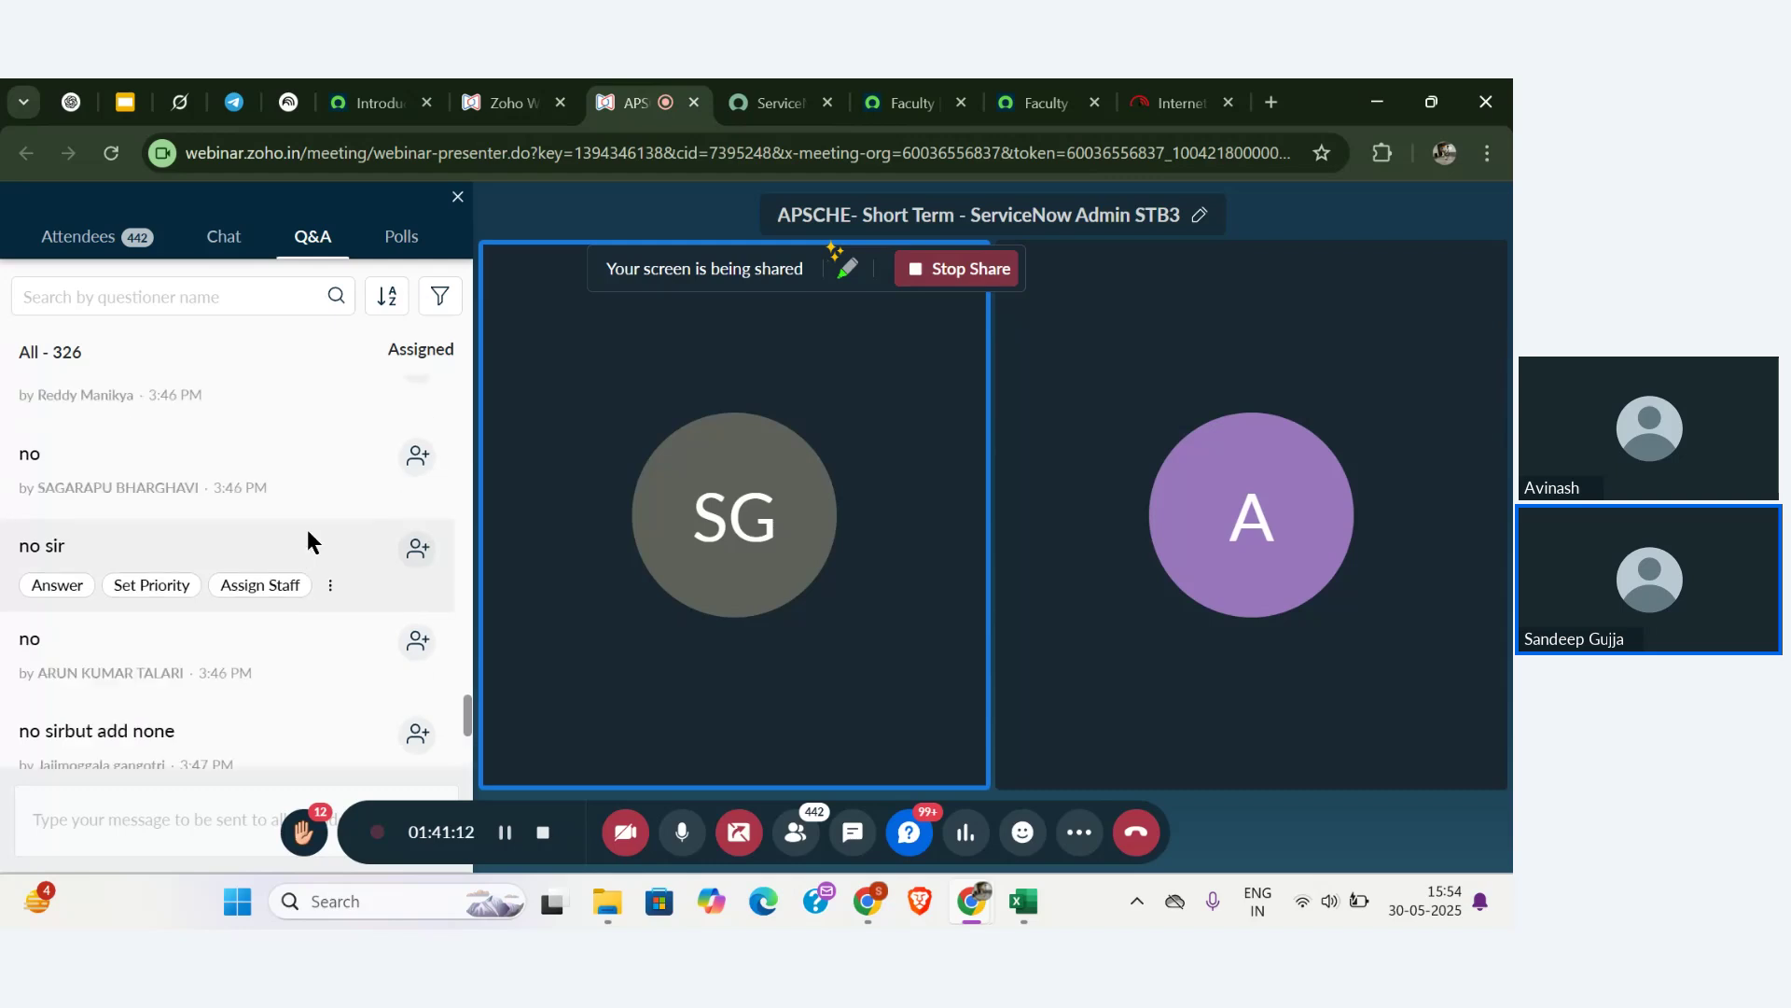
pyautogui.scroll(-3, 306, 529)
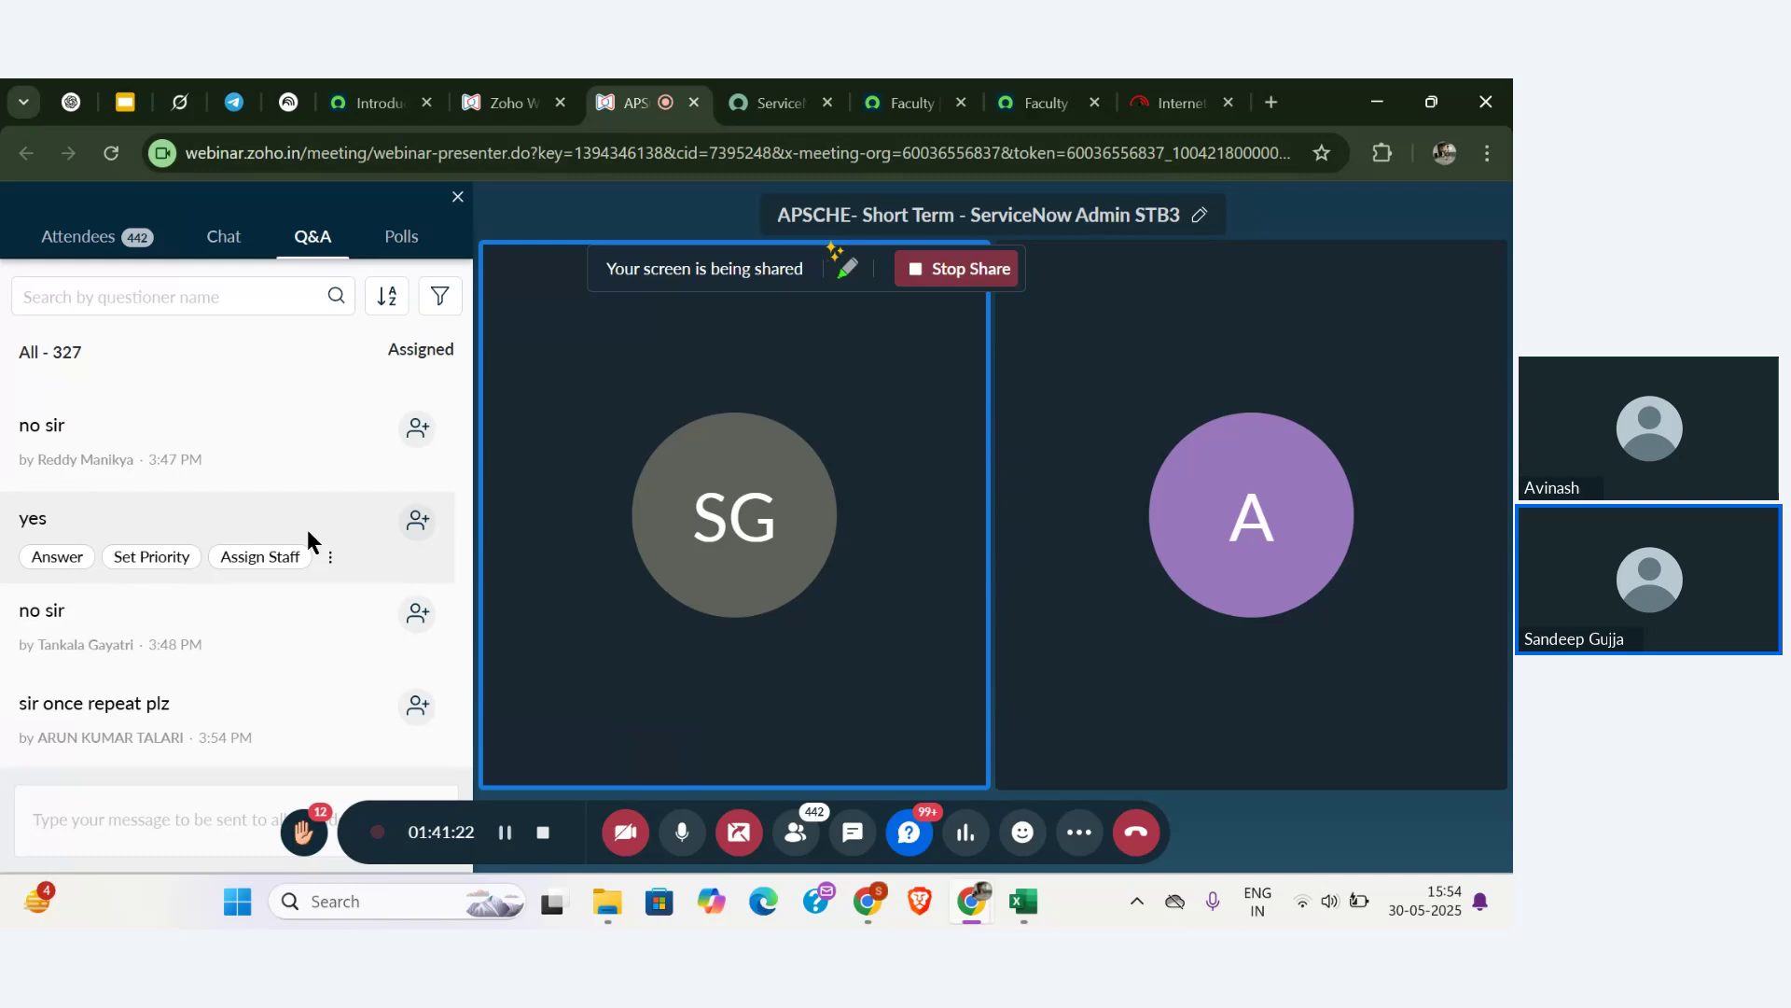
pyautogui.scroll(1, 307, 539)
pyautogui.scroll(-1, 308, 539)
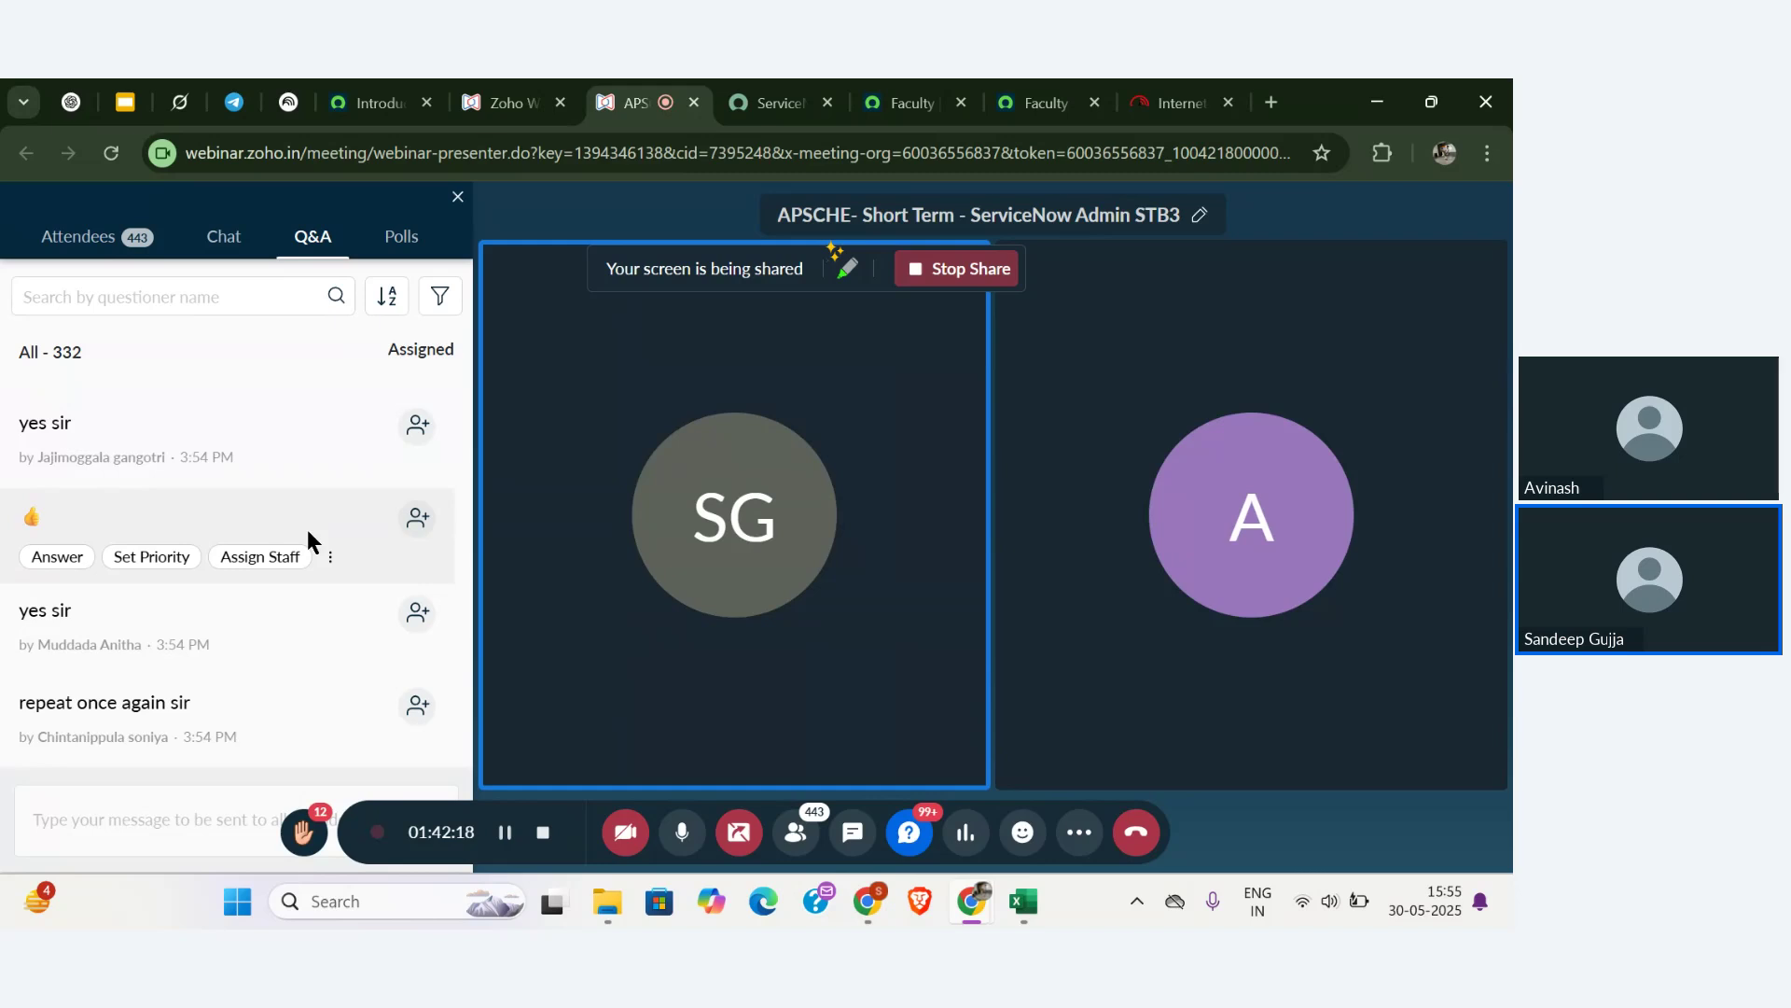
# - Back on the Faculty record, set States to Andhra Pradesh
pyautogui.click(933, 94)
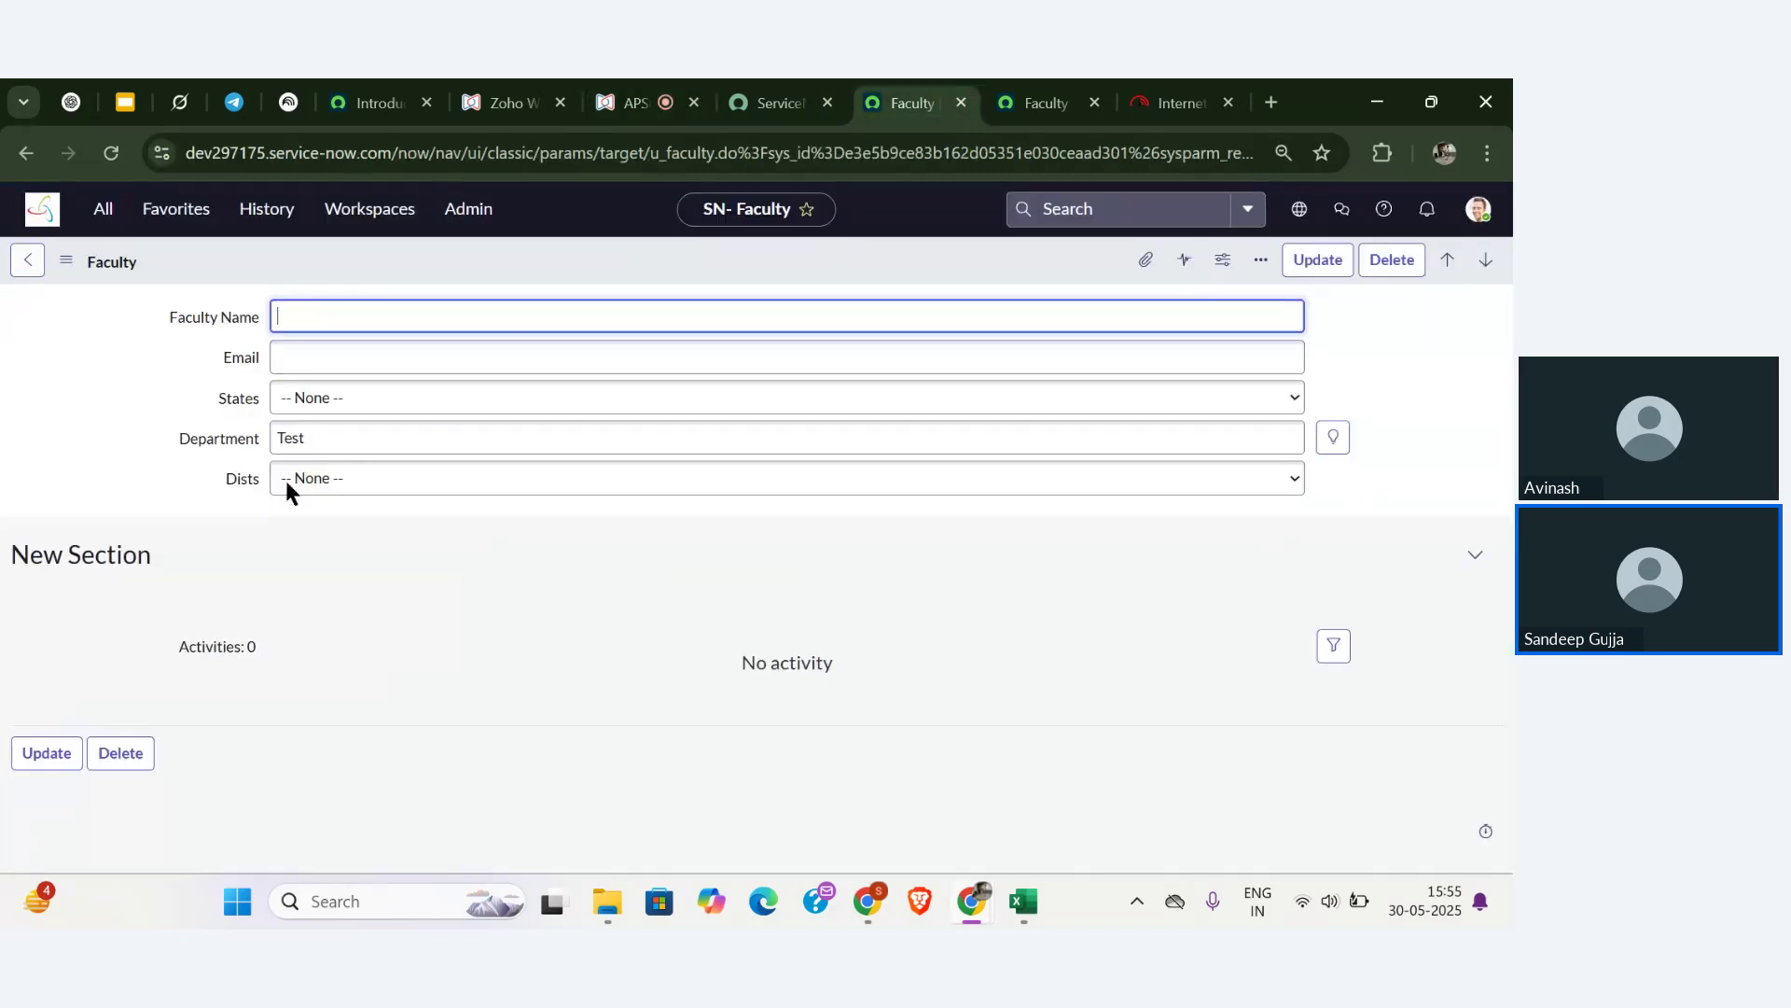
pyautogui.click(378, 478)
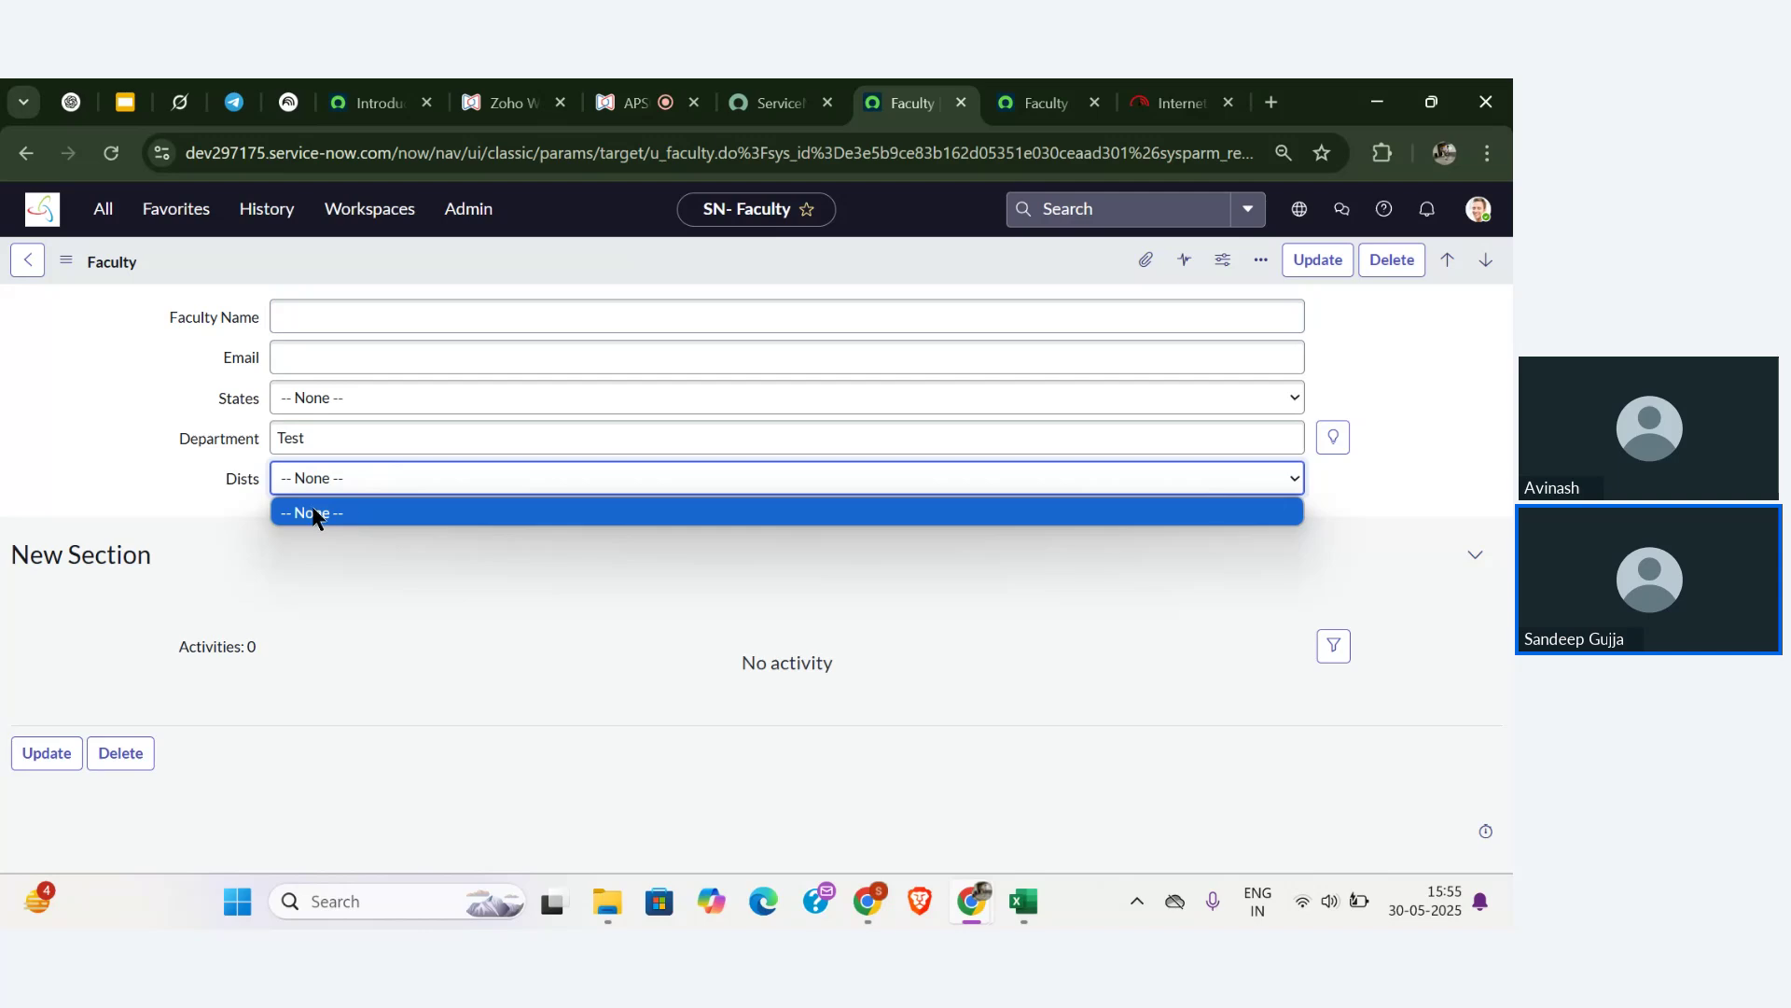
pyautogui.click(353, 404)
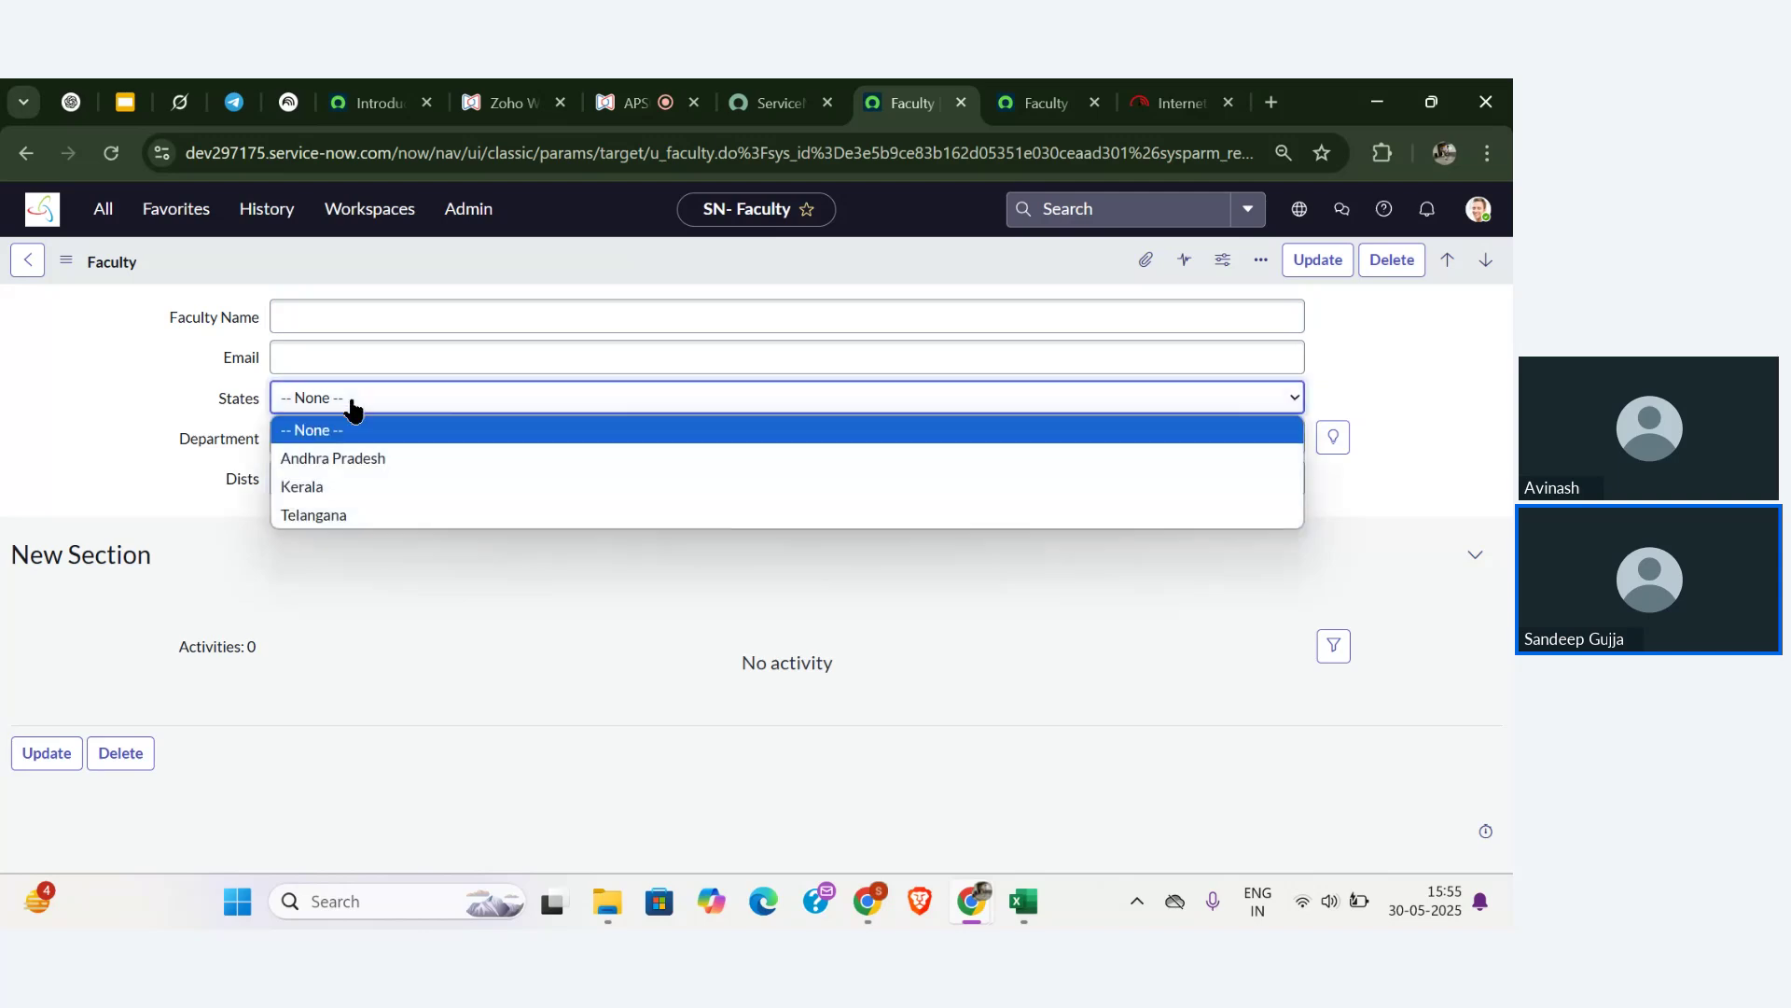
pyautogui.click(354, 463)
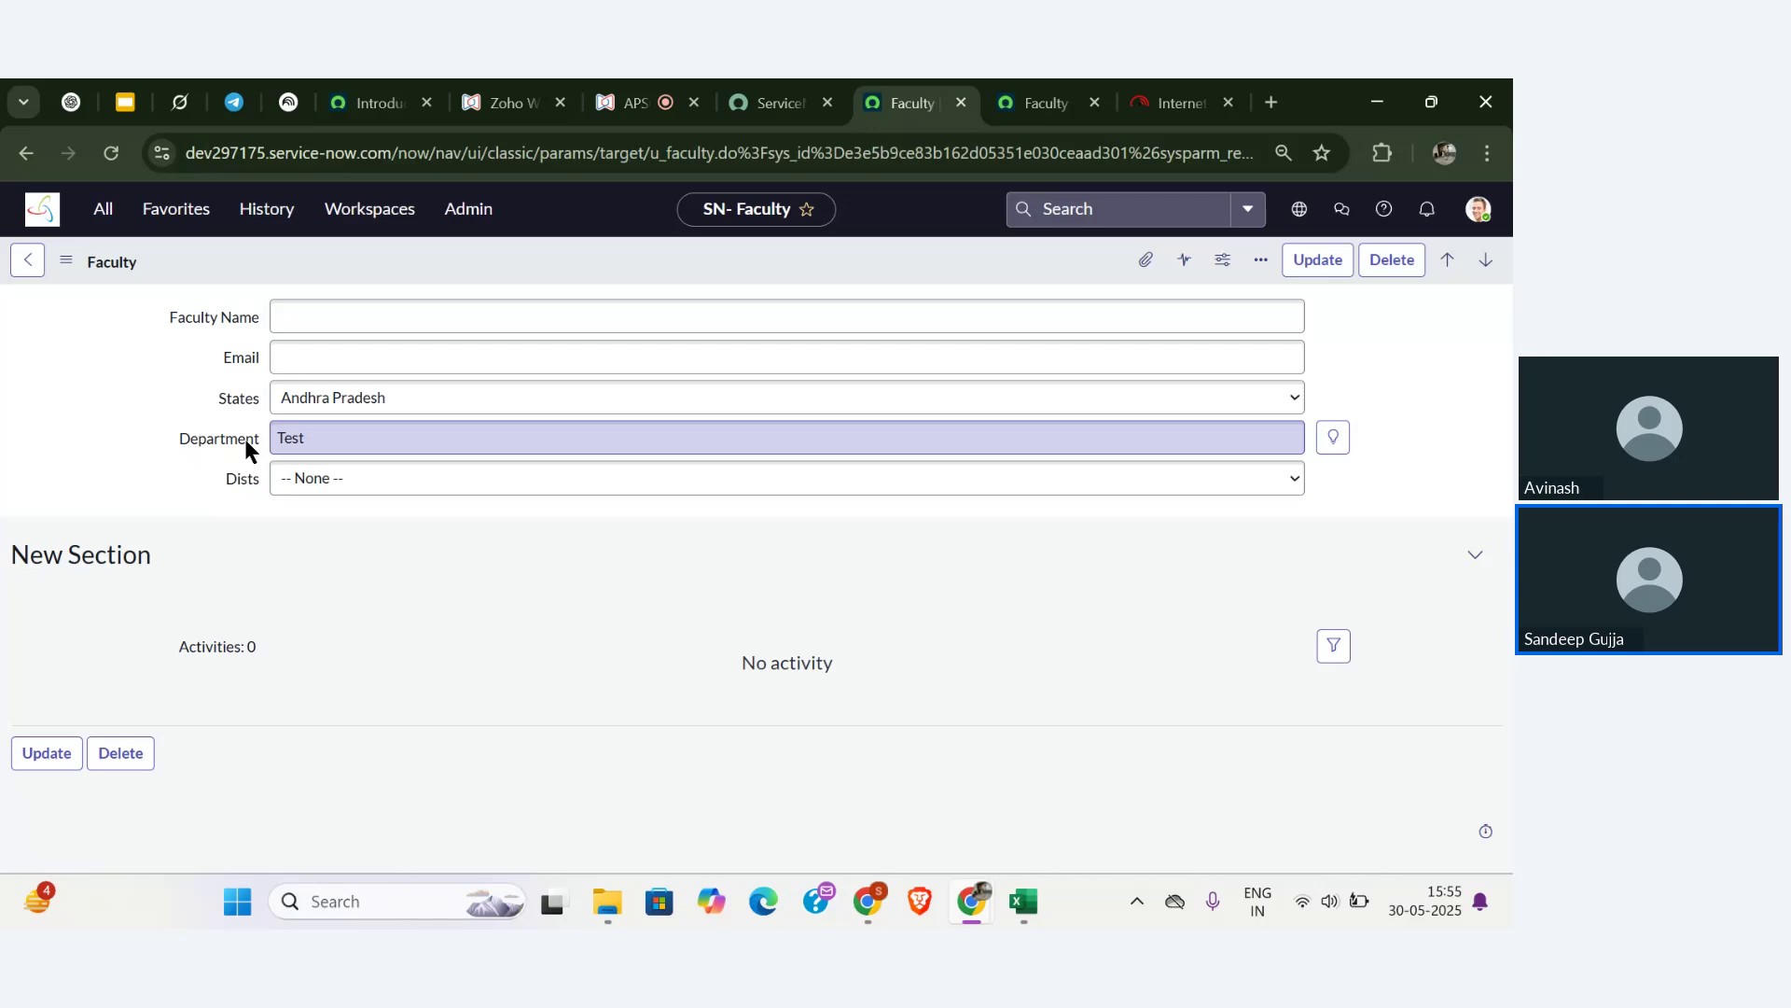
# - Clear Department's Test value, review its suggestions, and open the Department label's context menu
pyautogui.click(314, 450)
pyautogui.hotkey('ctrl', 'a')
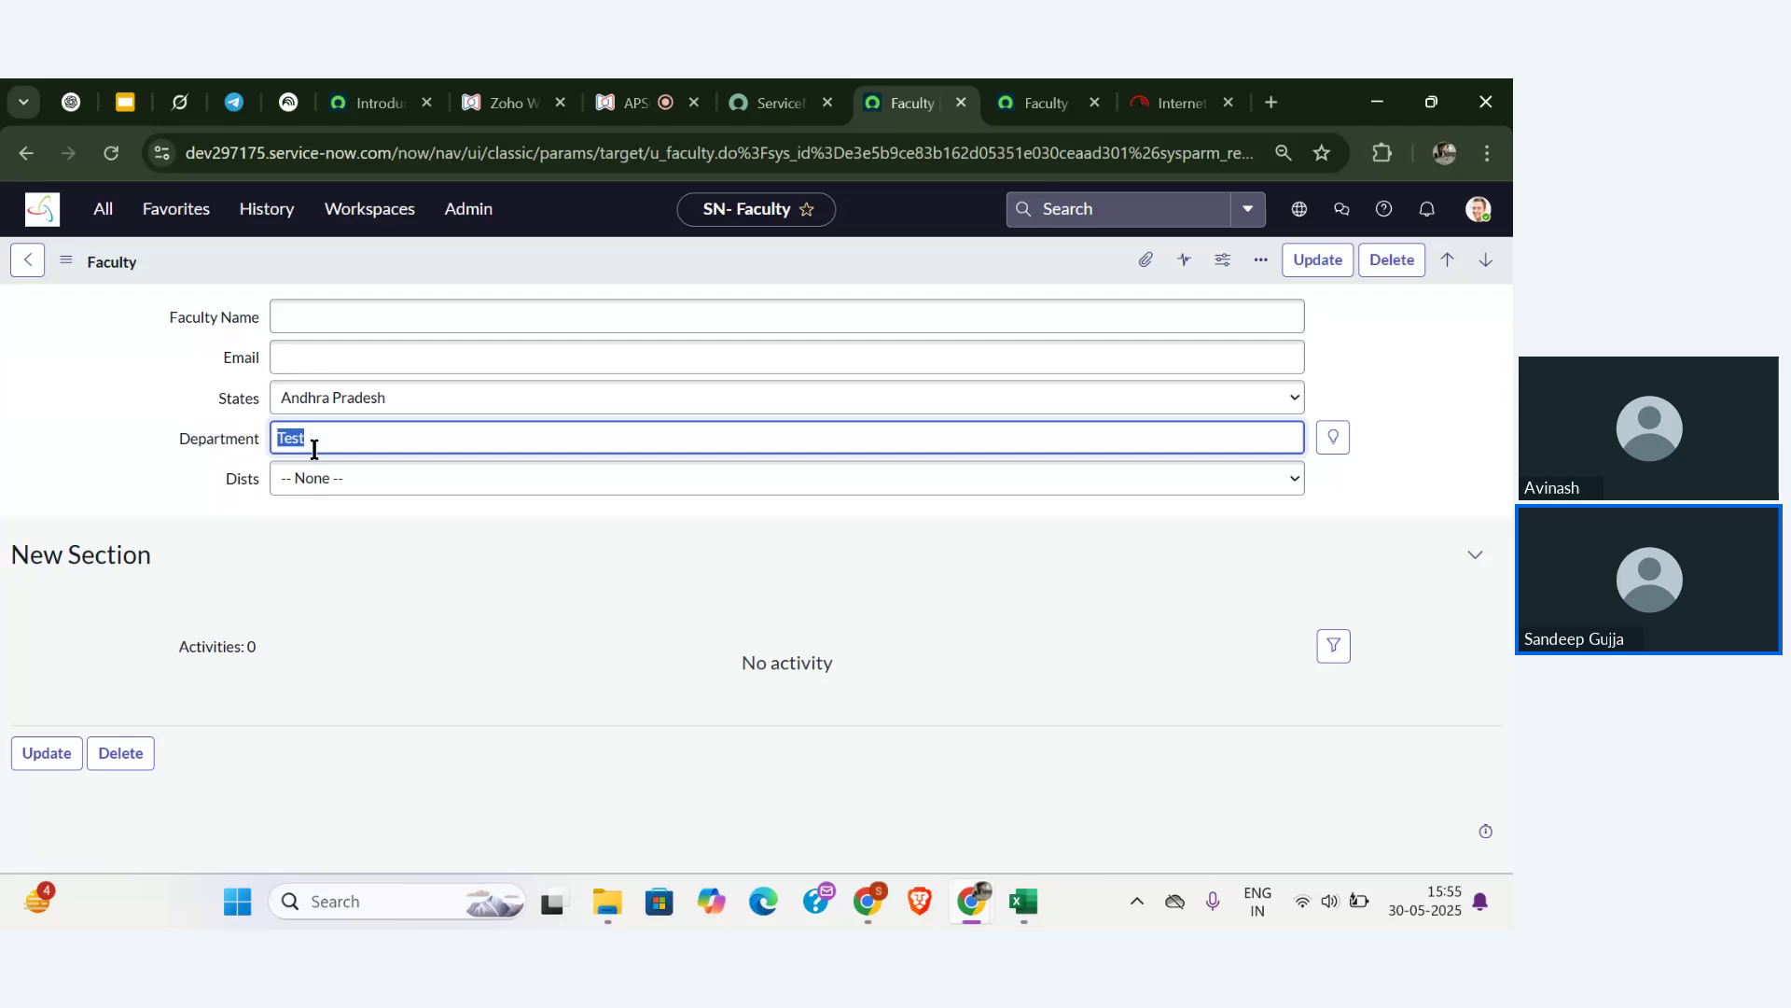
pyautogui.press('BackSpace')
pyautogui.click(1334, 437)
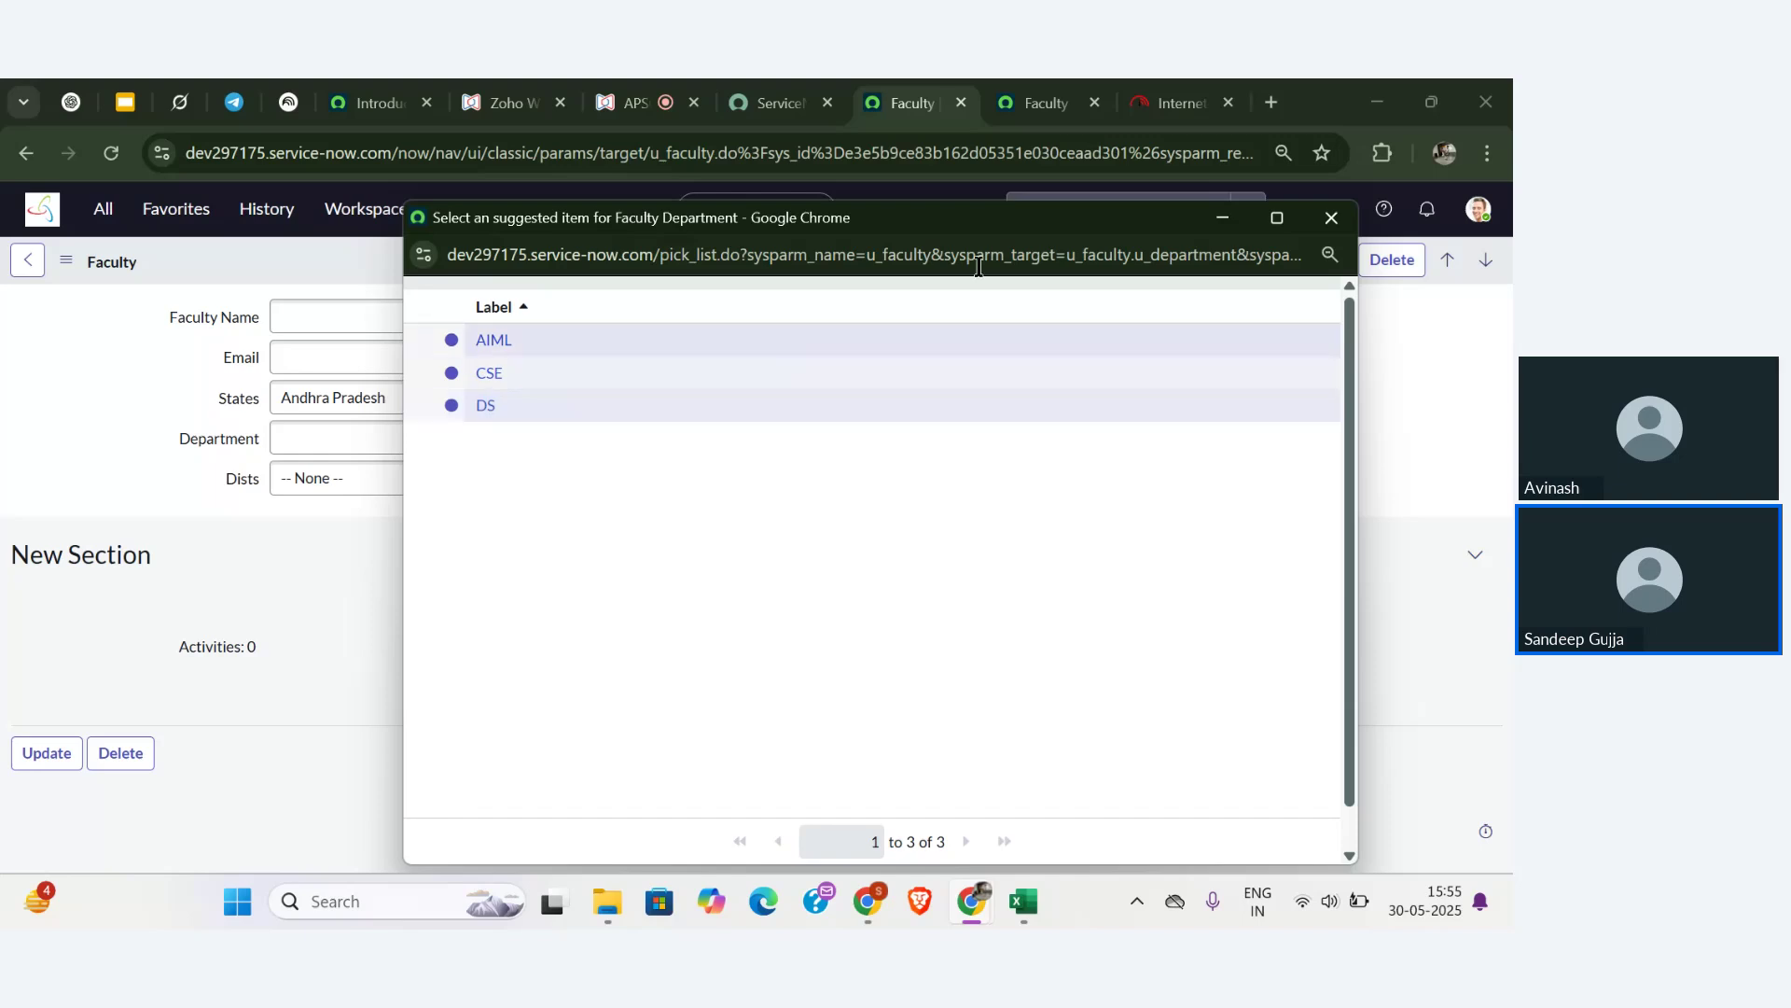
pyautogui.click(1332, 220)
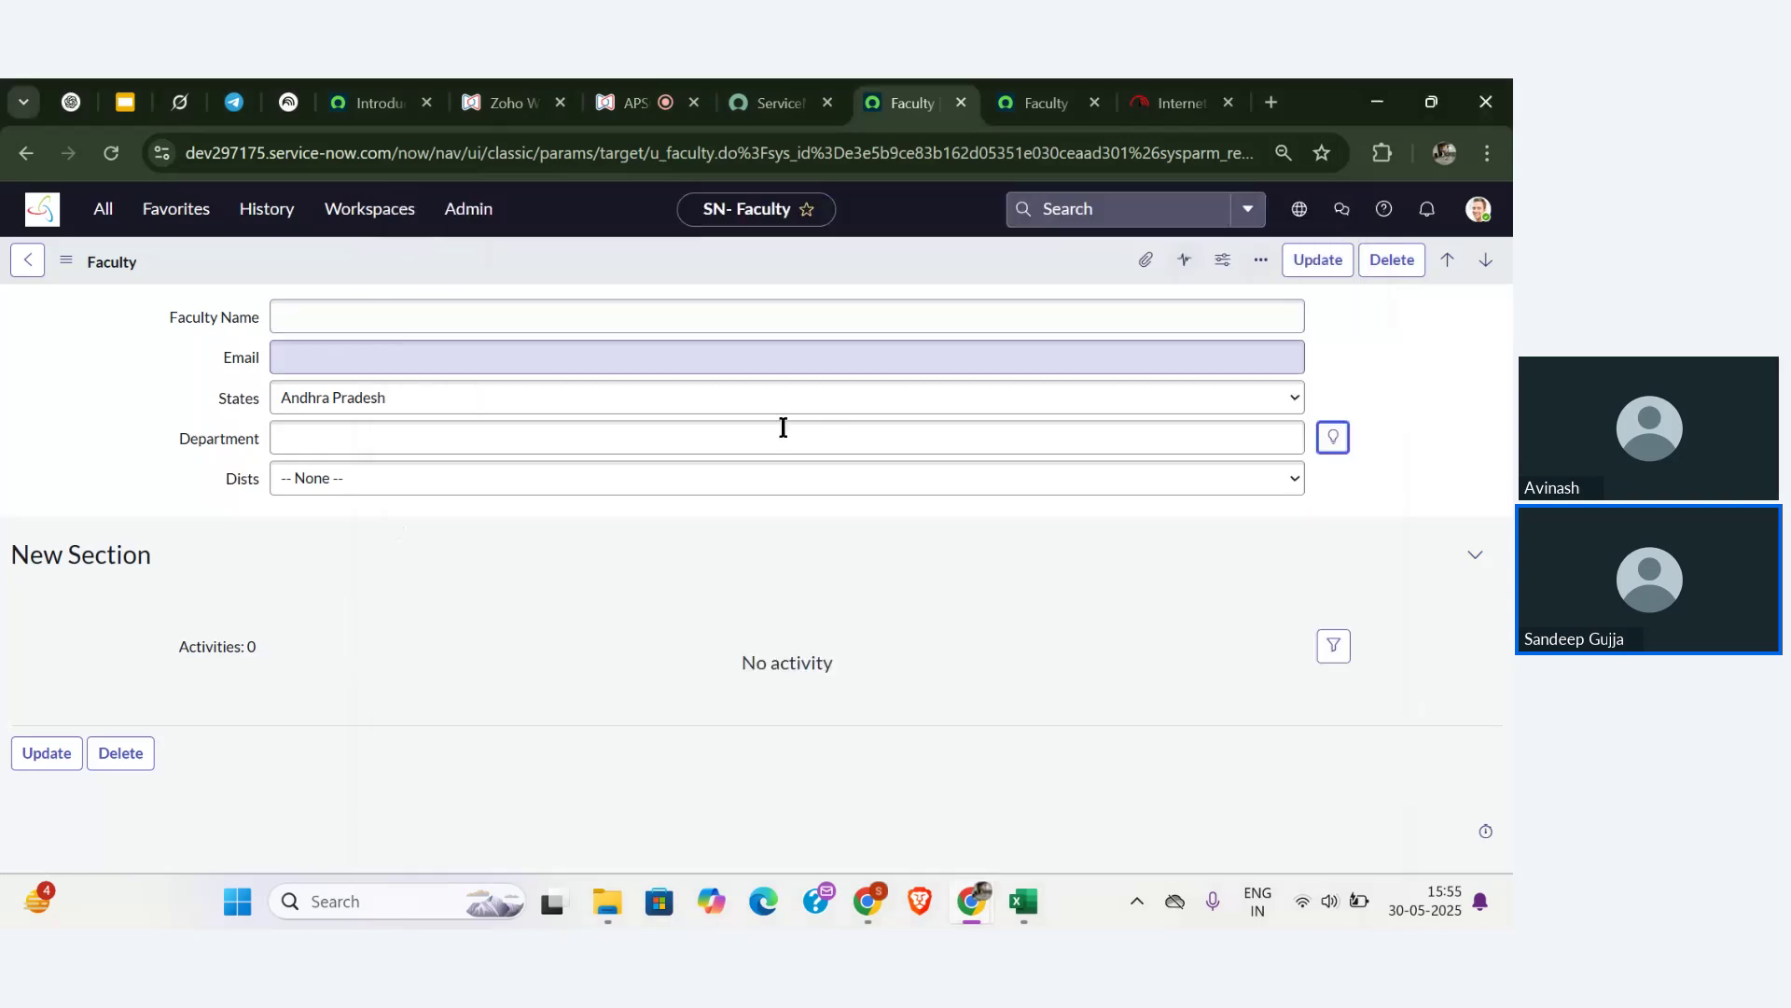
pyautogui.rightClick(215, 433)
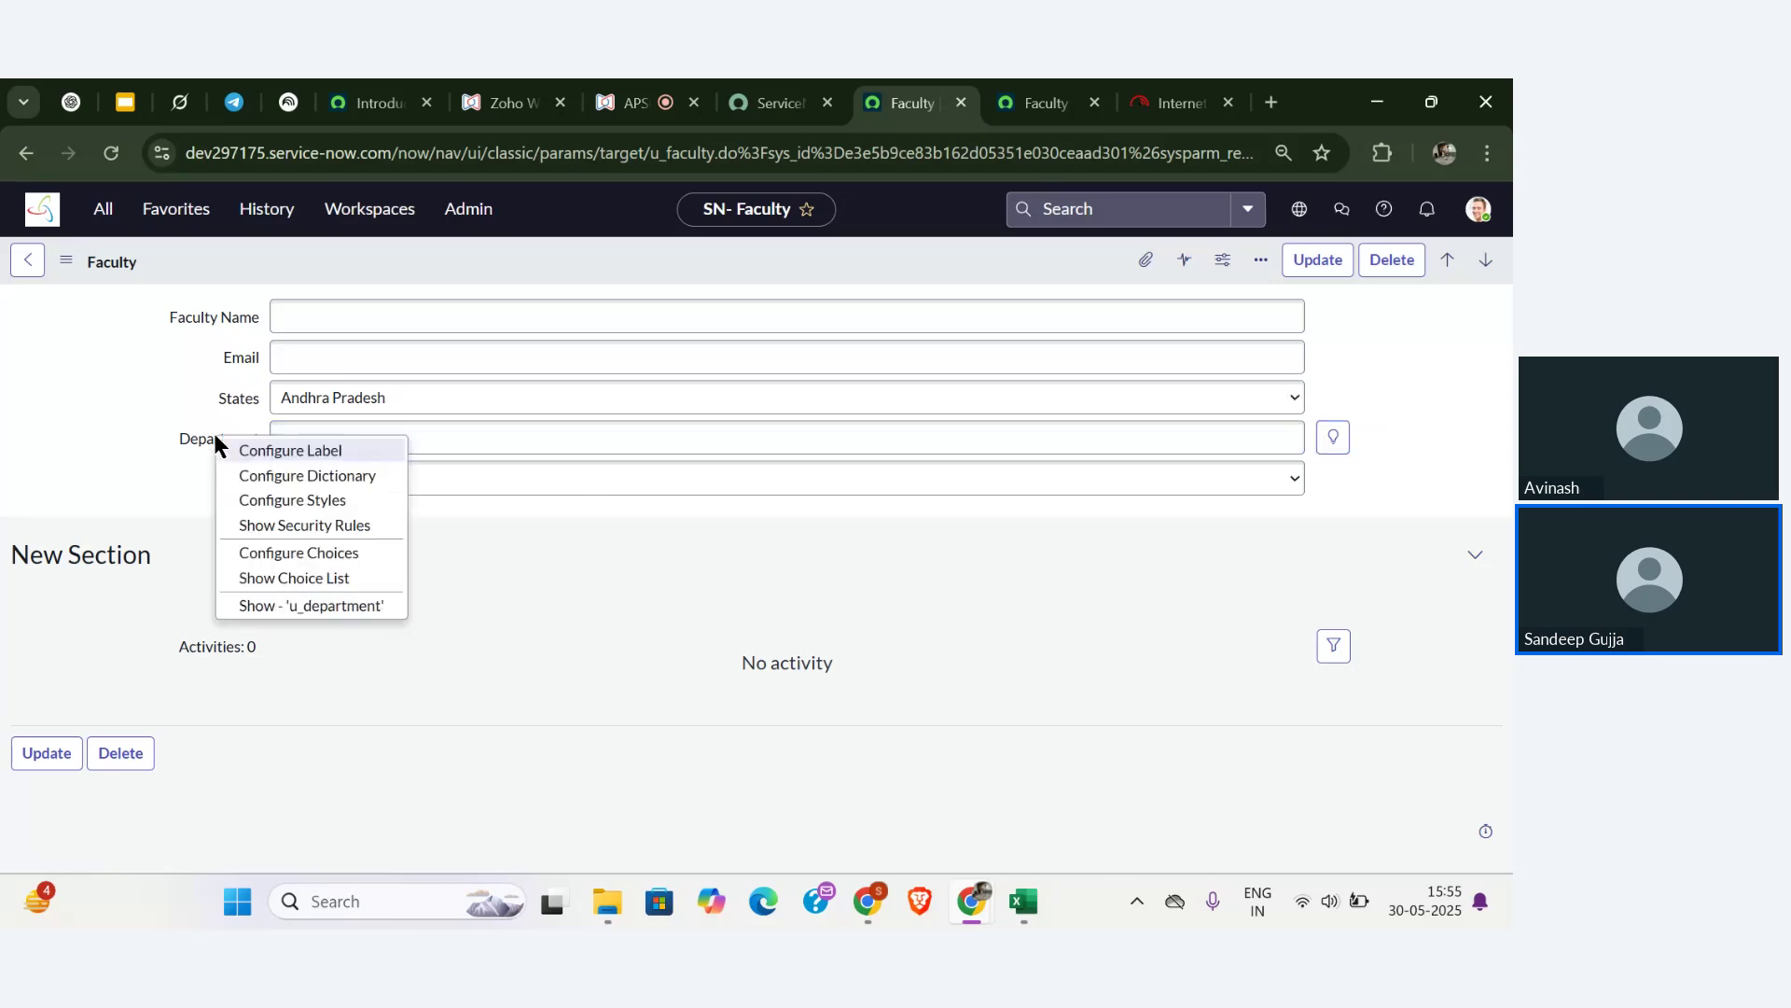
# - Open the Faculty table's Department dictionary entry and check its Choice list type, currently Suggestion
pyautogui.click(262, 475)
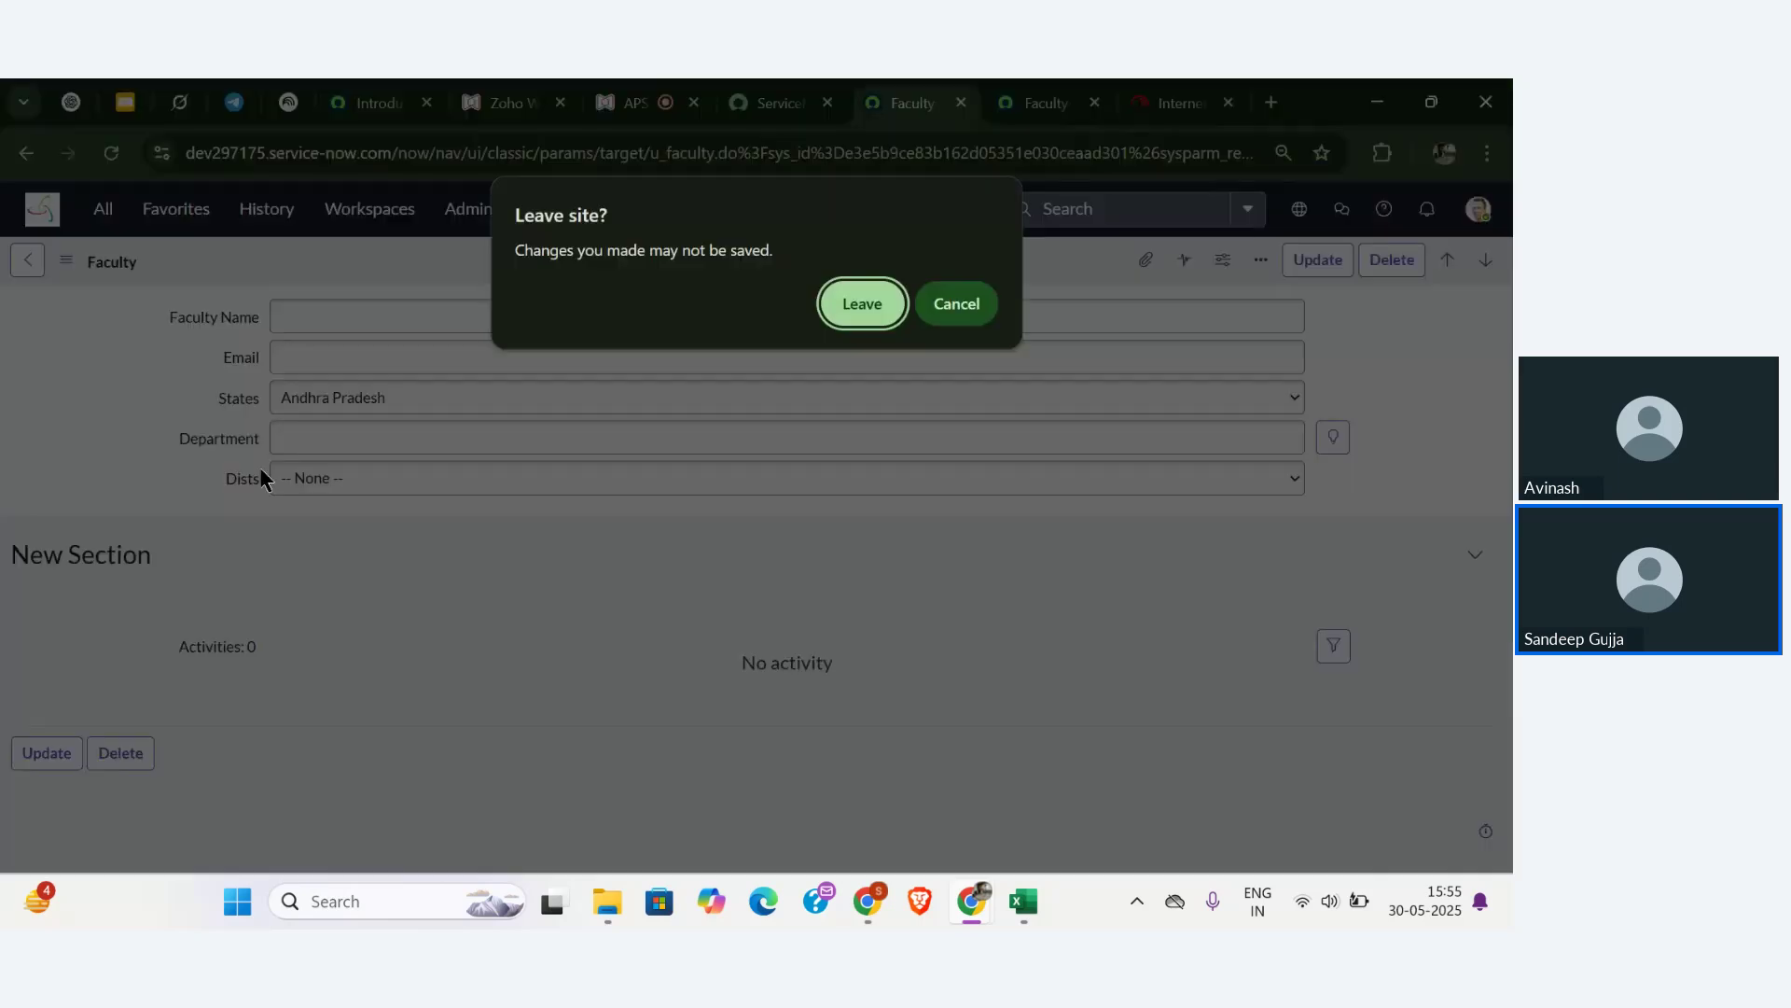
pyautogui.click(853, 306)
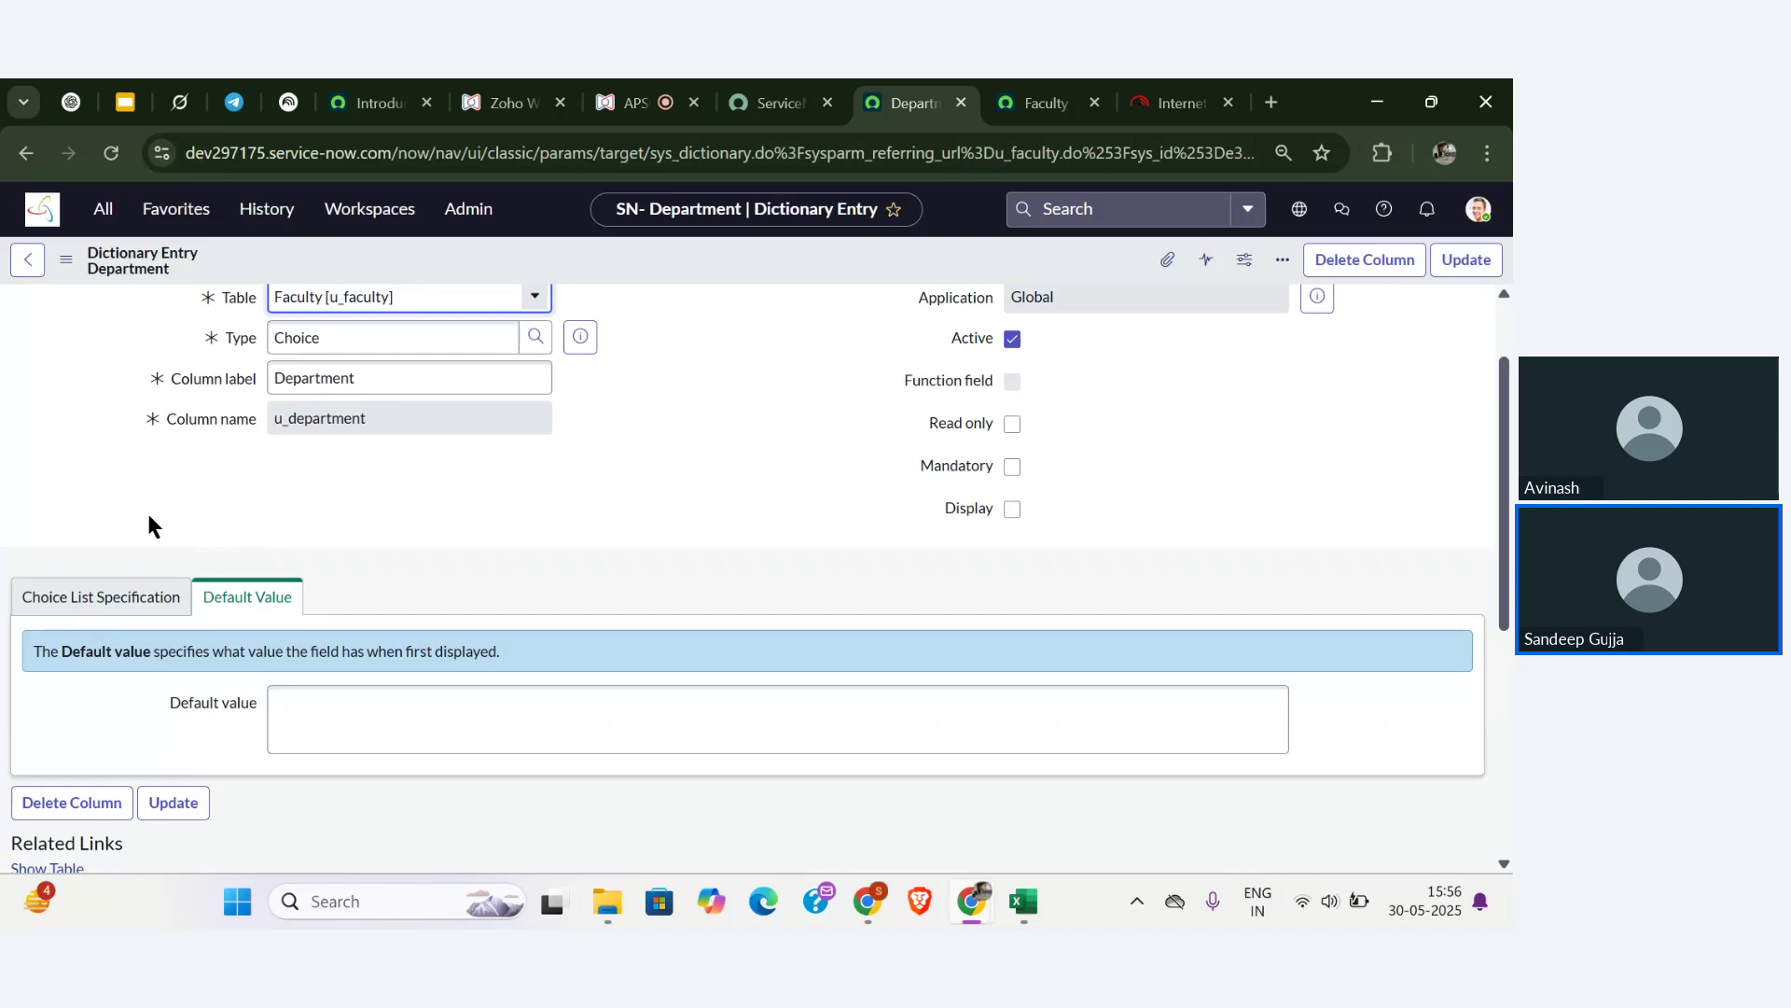
pyautogui.click(90, 612)
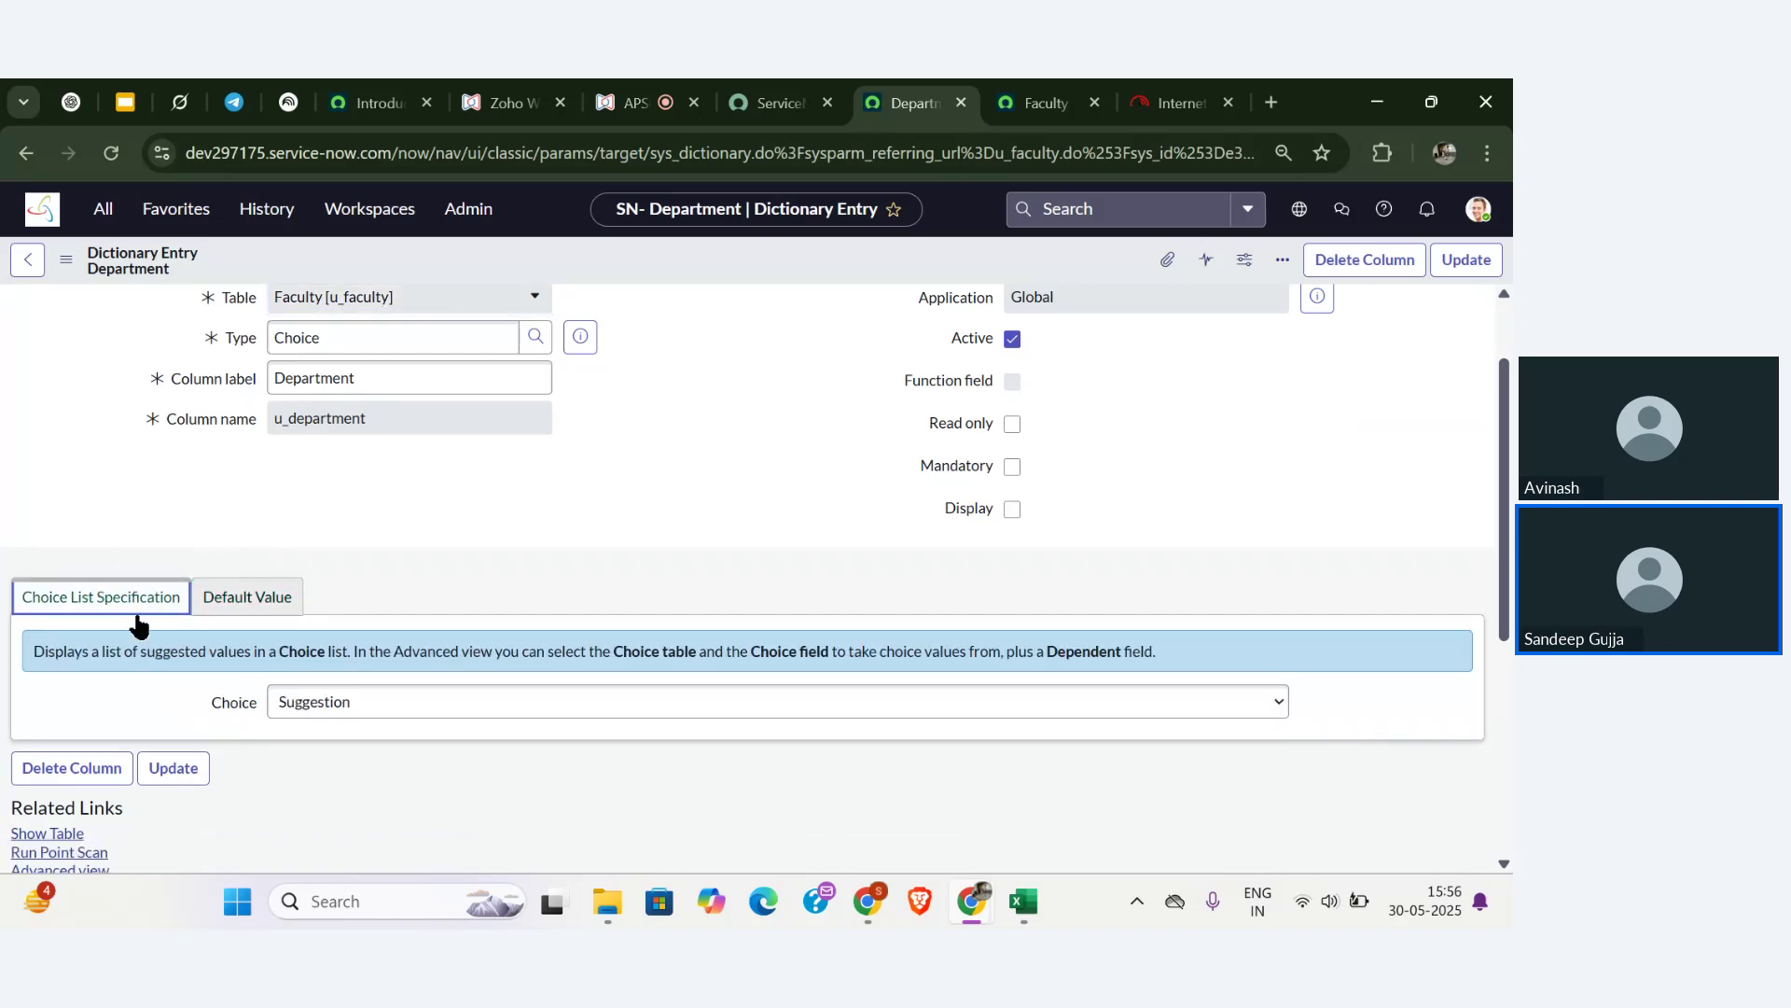
pyautogui.click(368, 711)
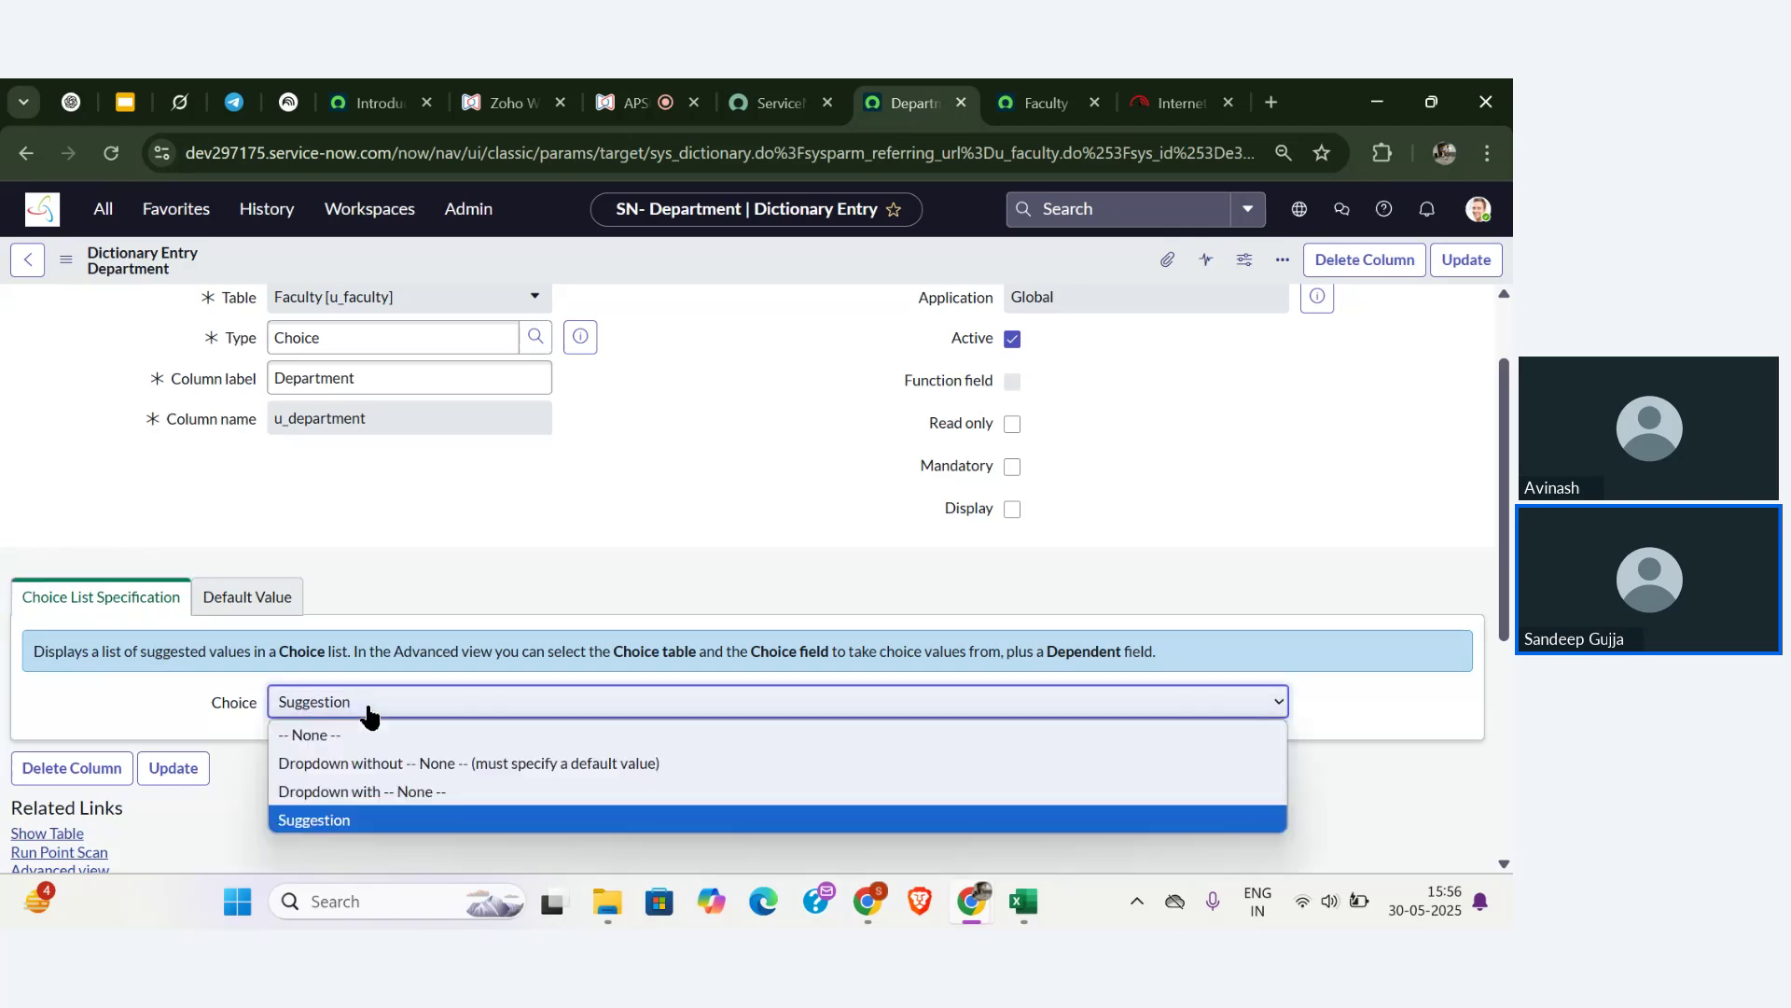
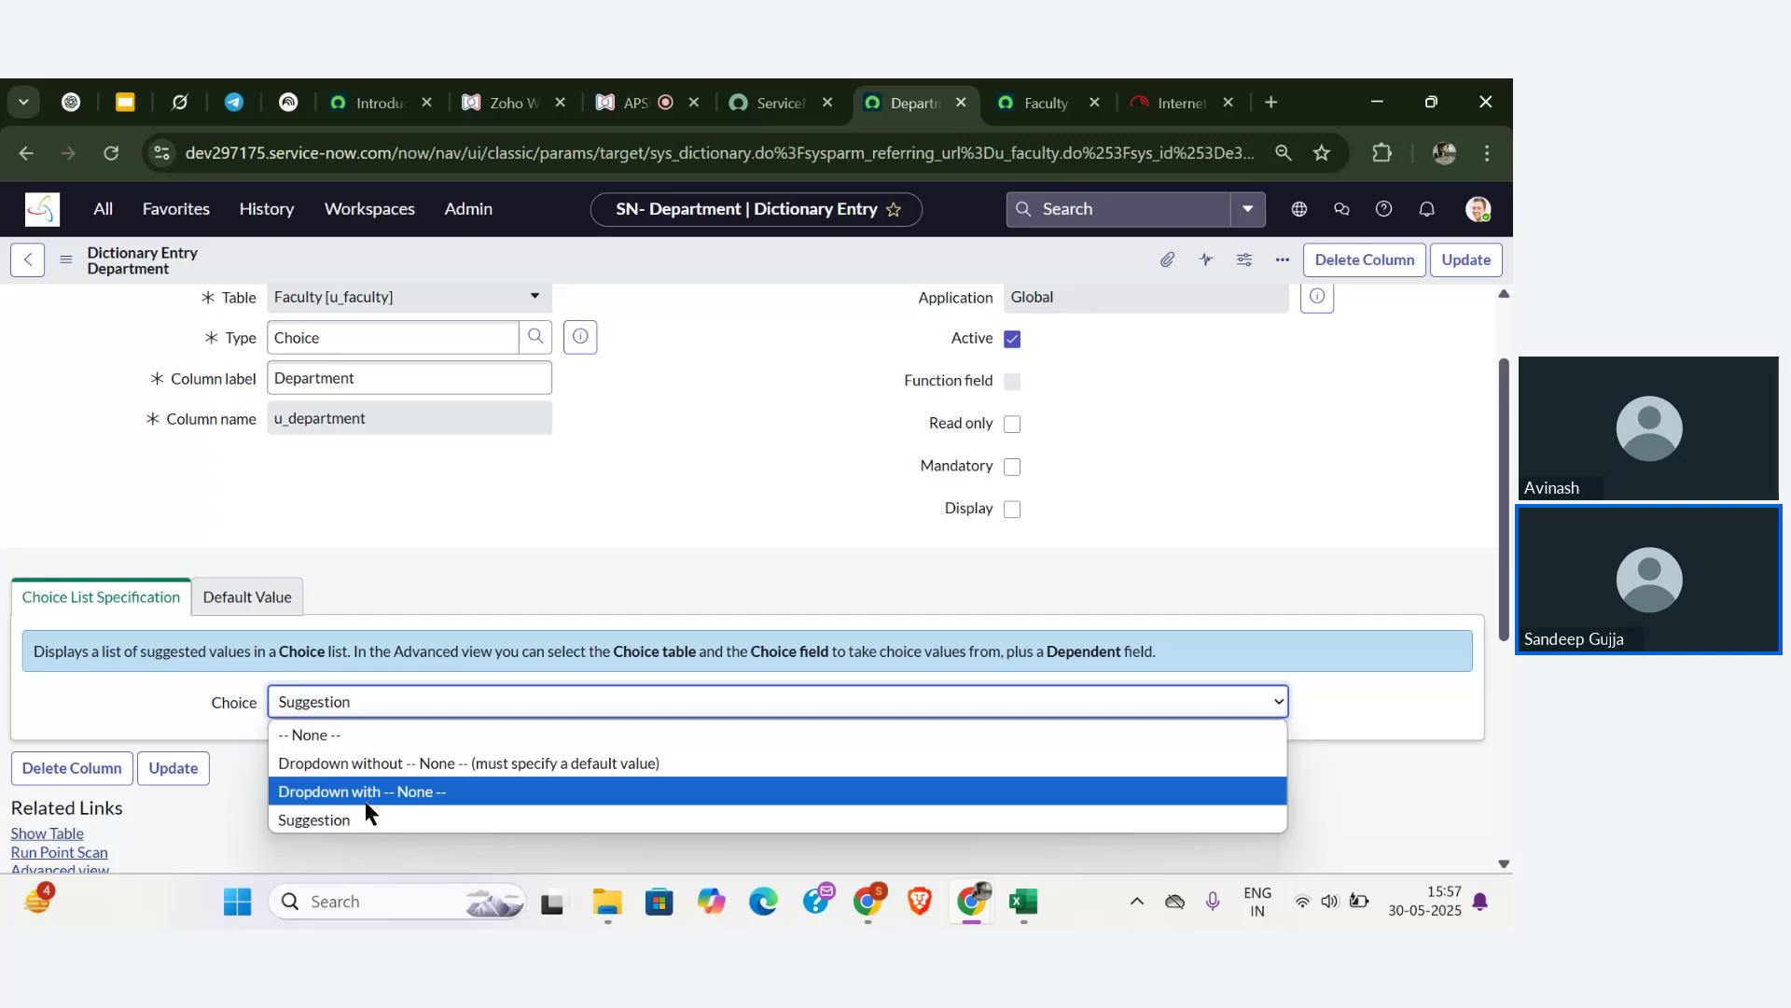
# - Leave Department's choice type at Suggestion, return to the Faculty record, and switch to the webinar
pyautogui.click(505, 586)
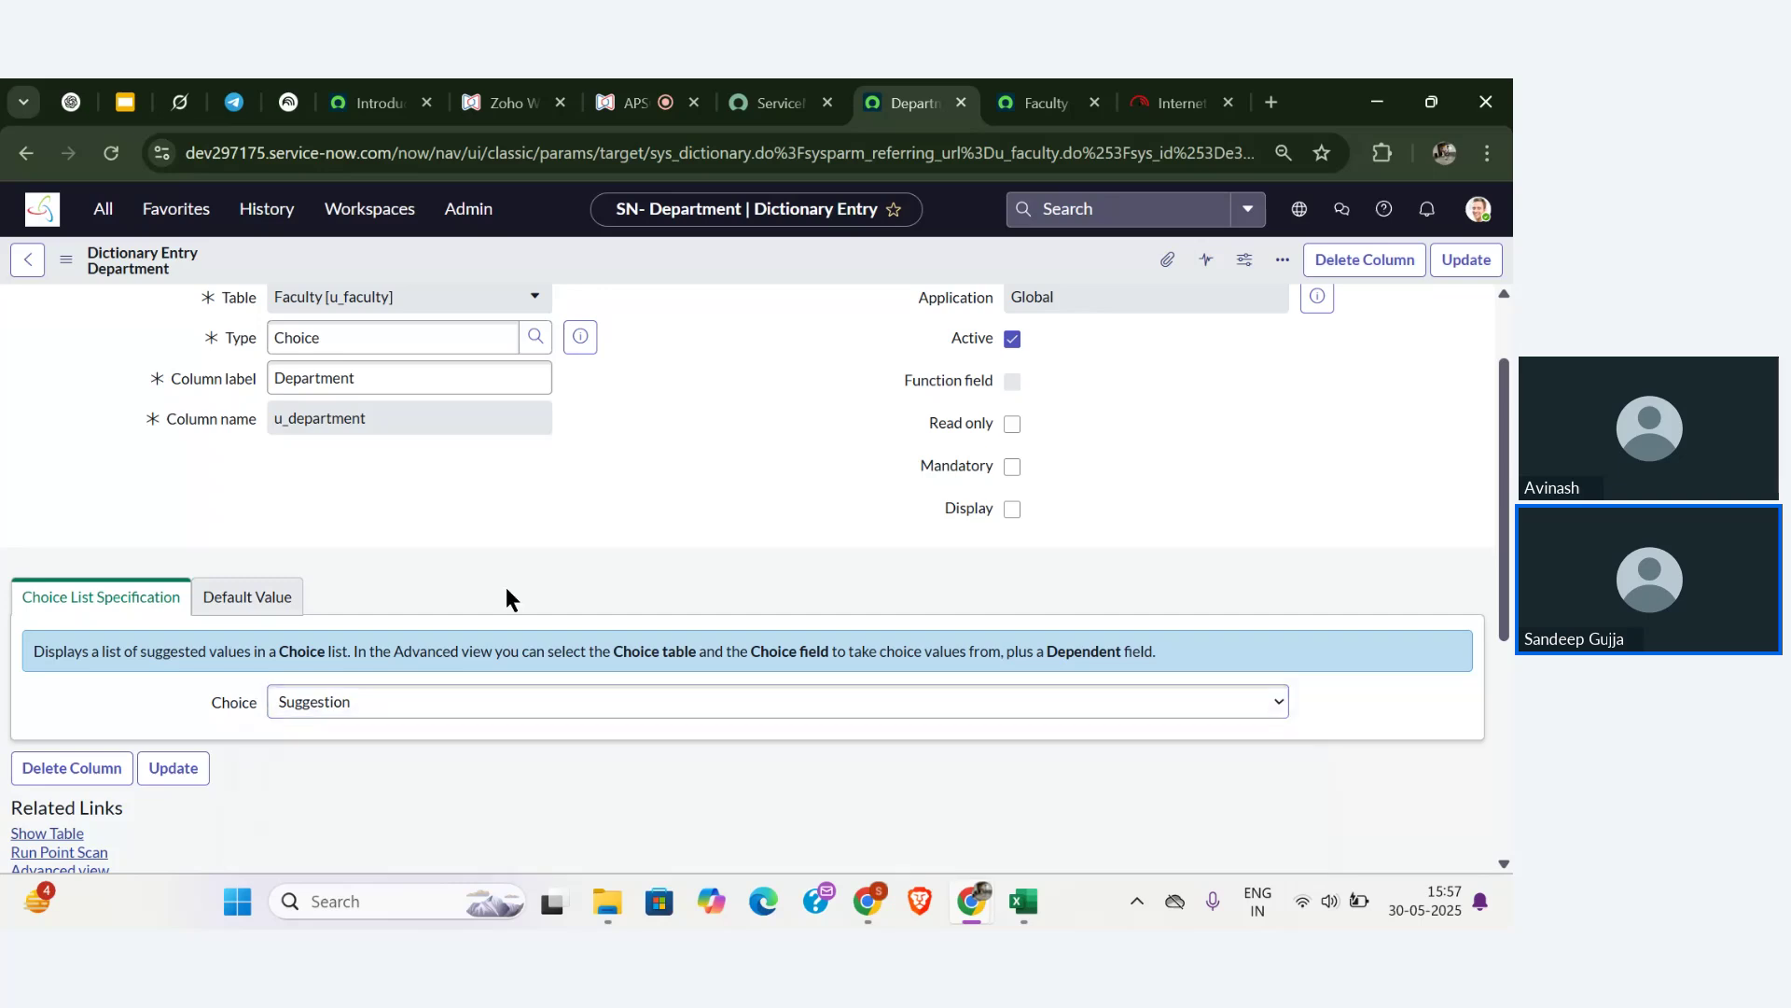
pyautogui.click(26, 261)
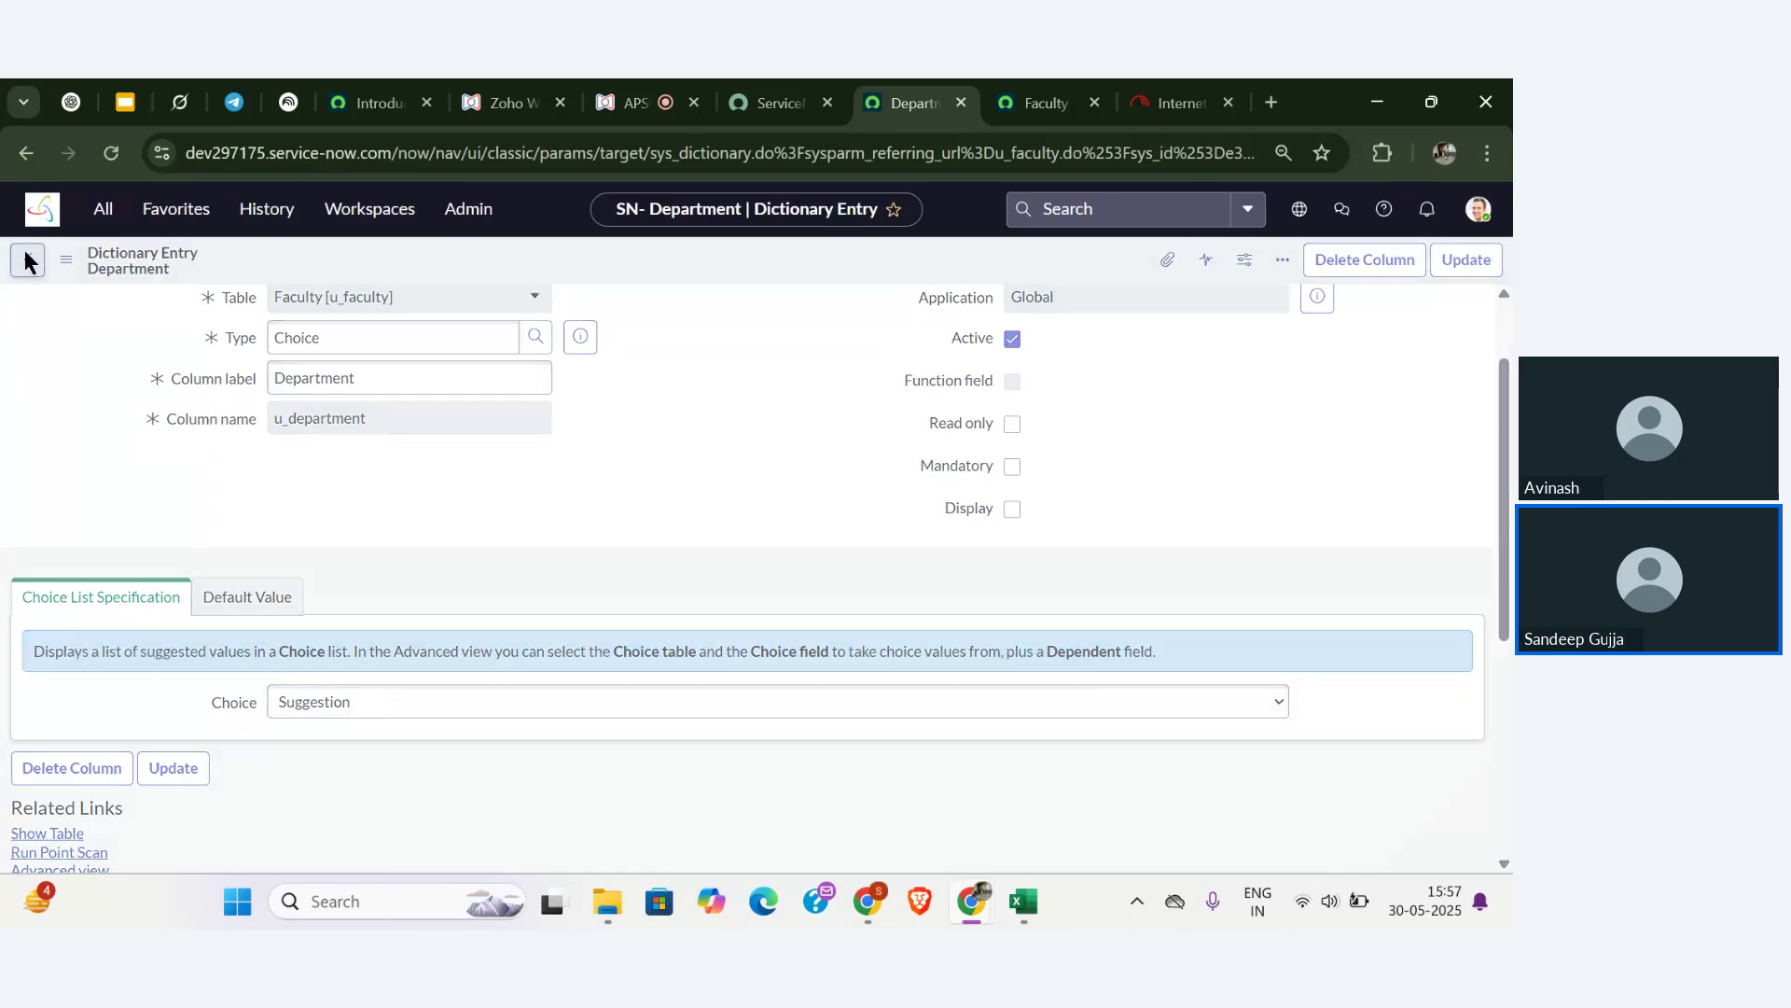
pyautogui.click(653, 103)
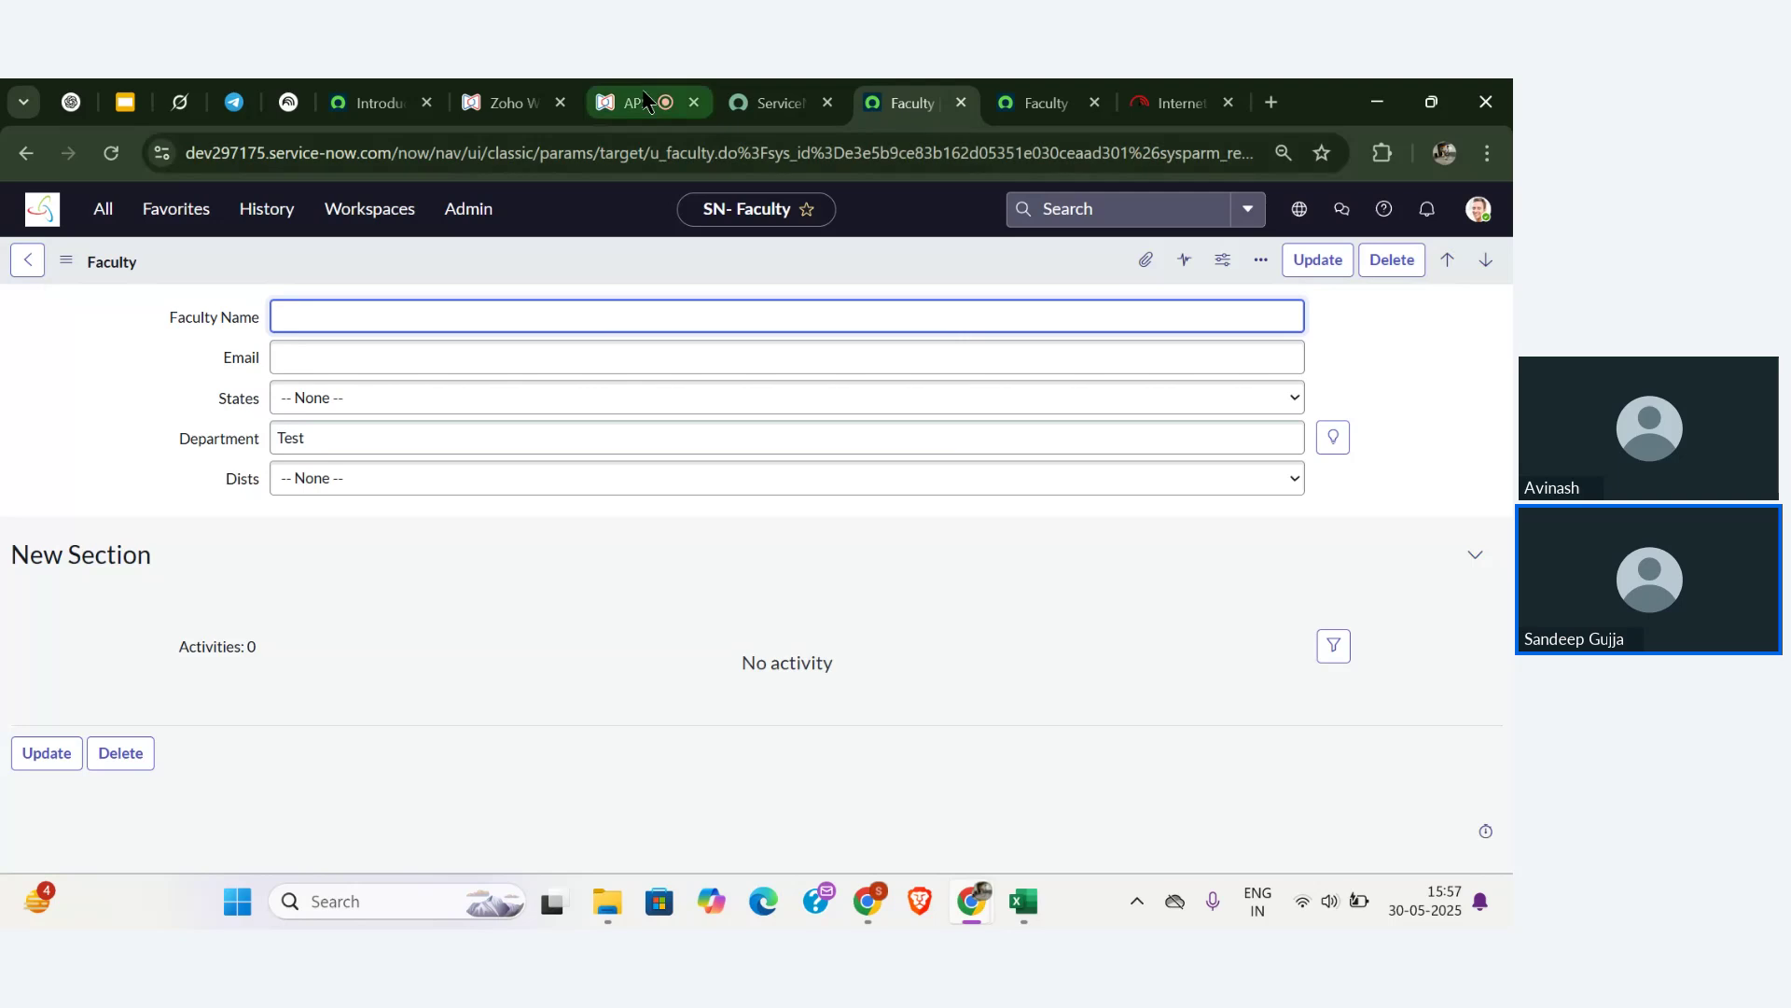
pyautogui.scroll(-1, 289, 590)
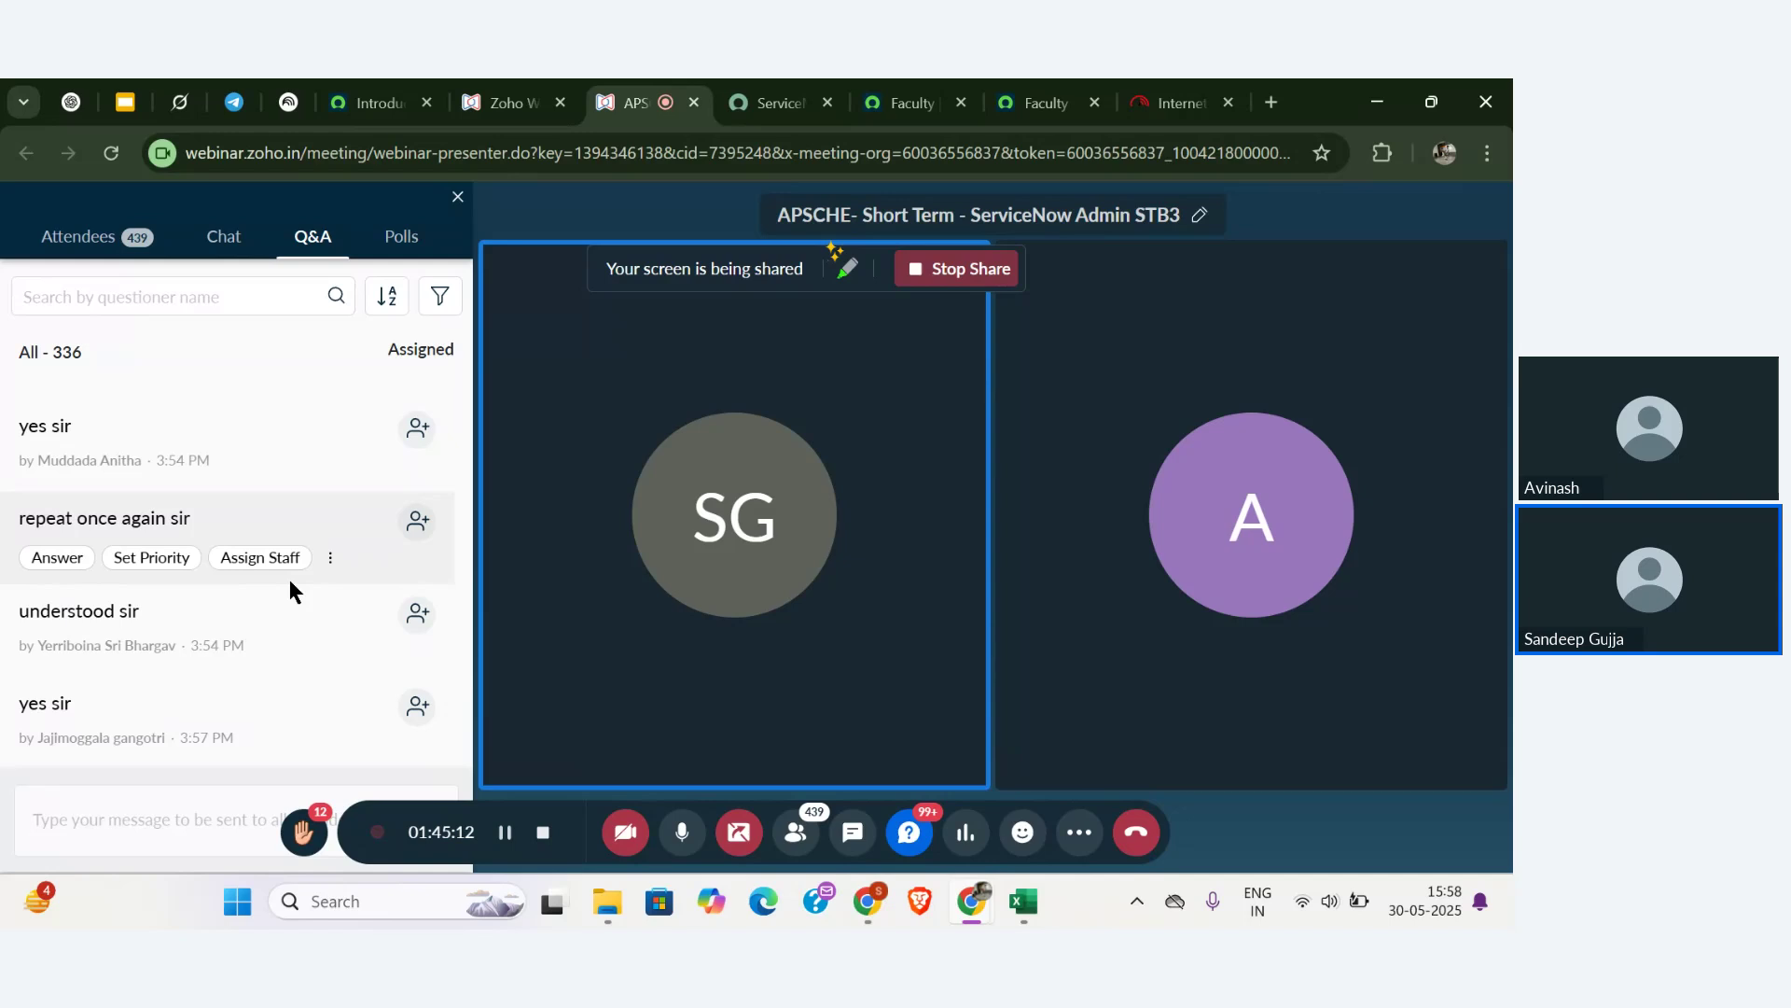
pyautogui.scroll(-3, 289, 586)
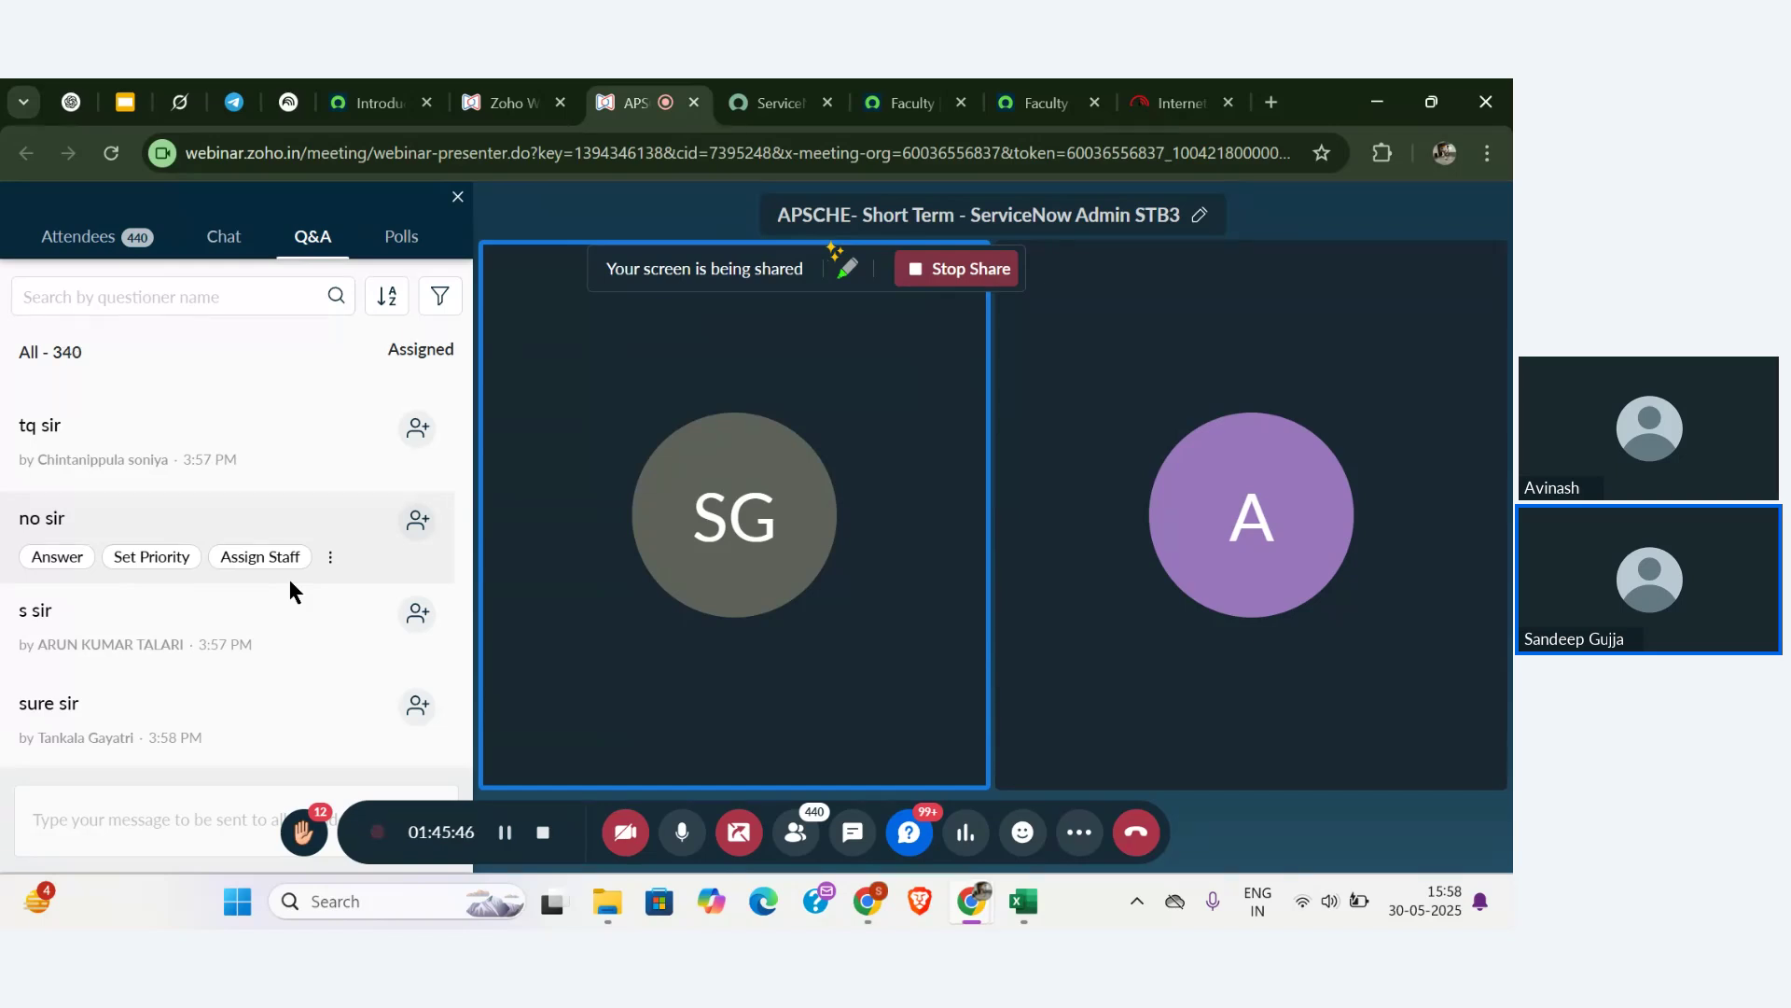
pyautogui.scroll(-3, 289, 578)
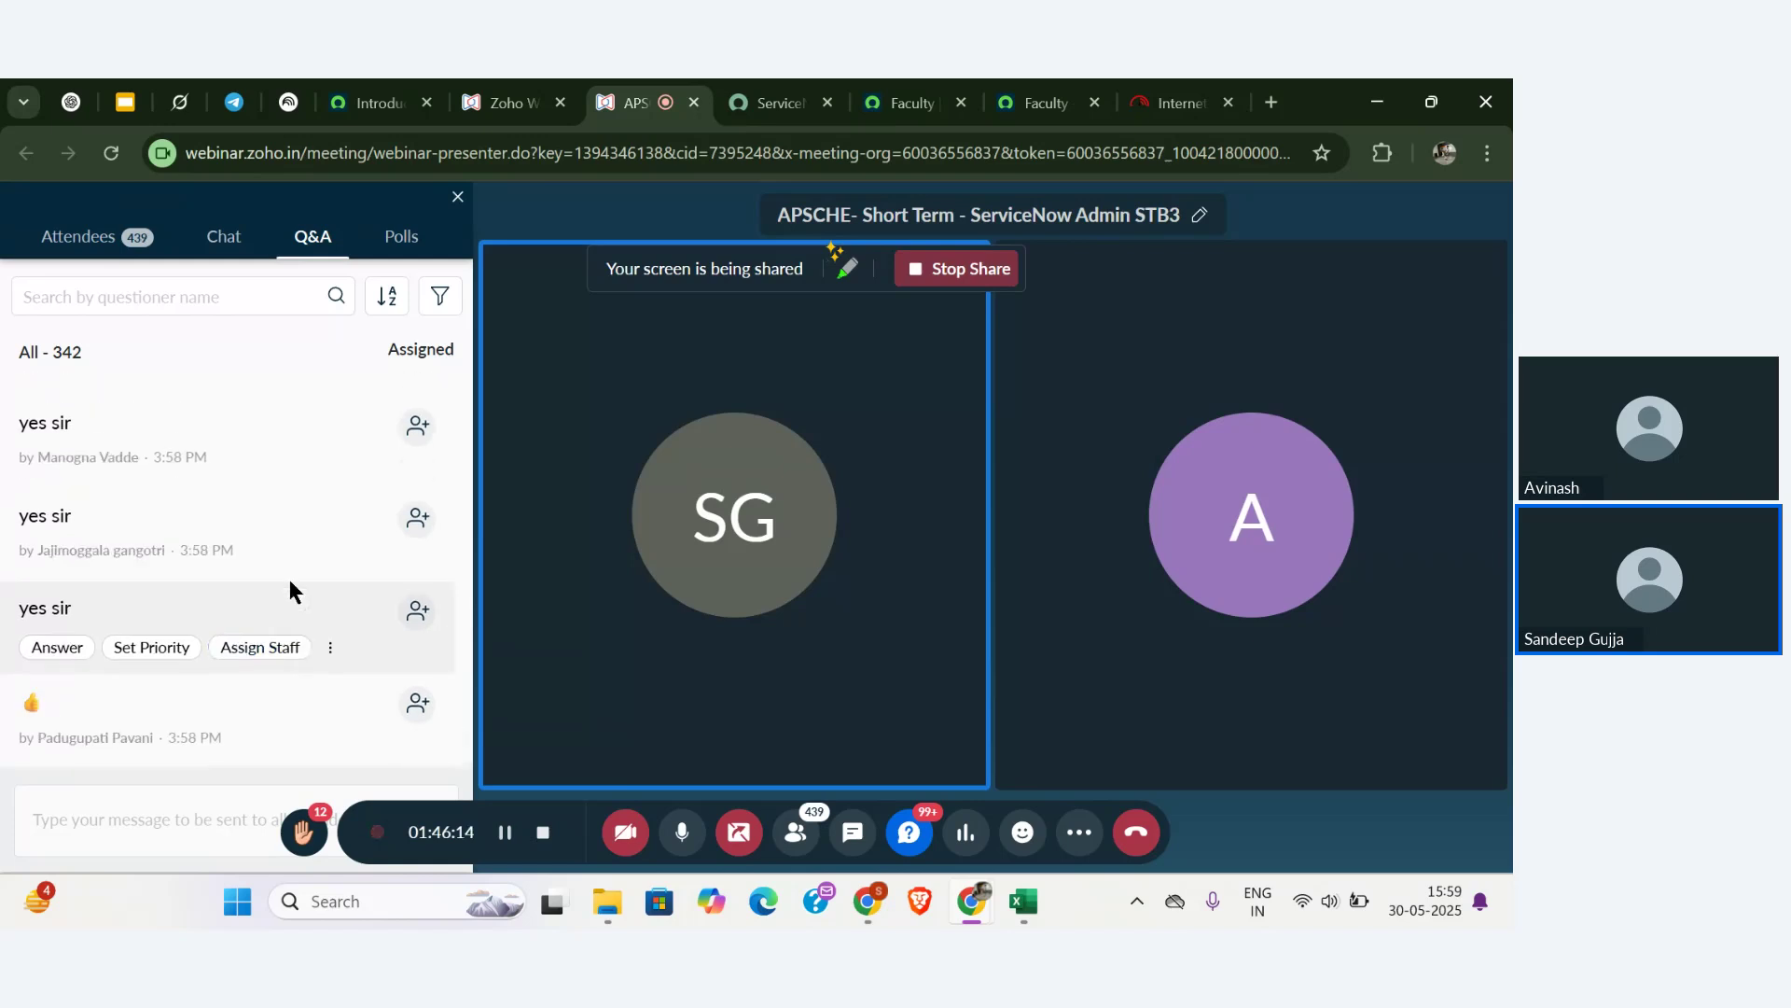
# - Review the attendee Q&A replies in Zoho Webinar, then start a new Chrome tab
pyautogui.scroll(2, 289, 588)
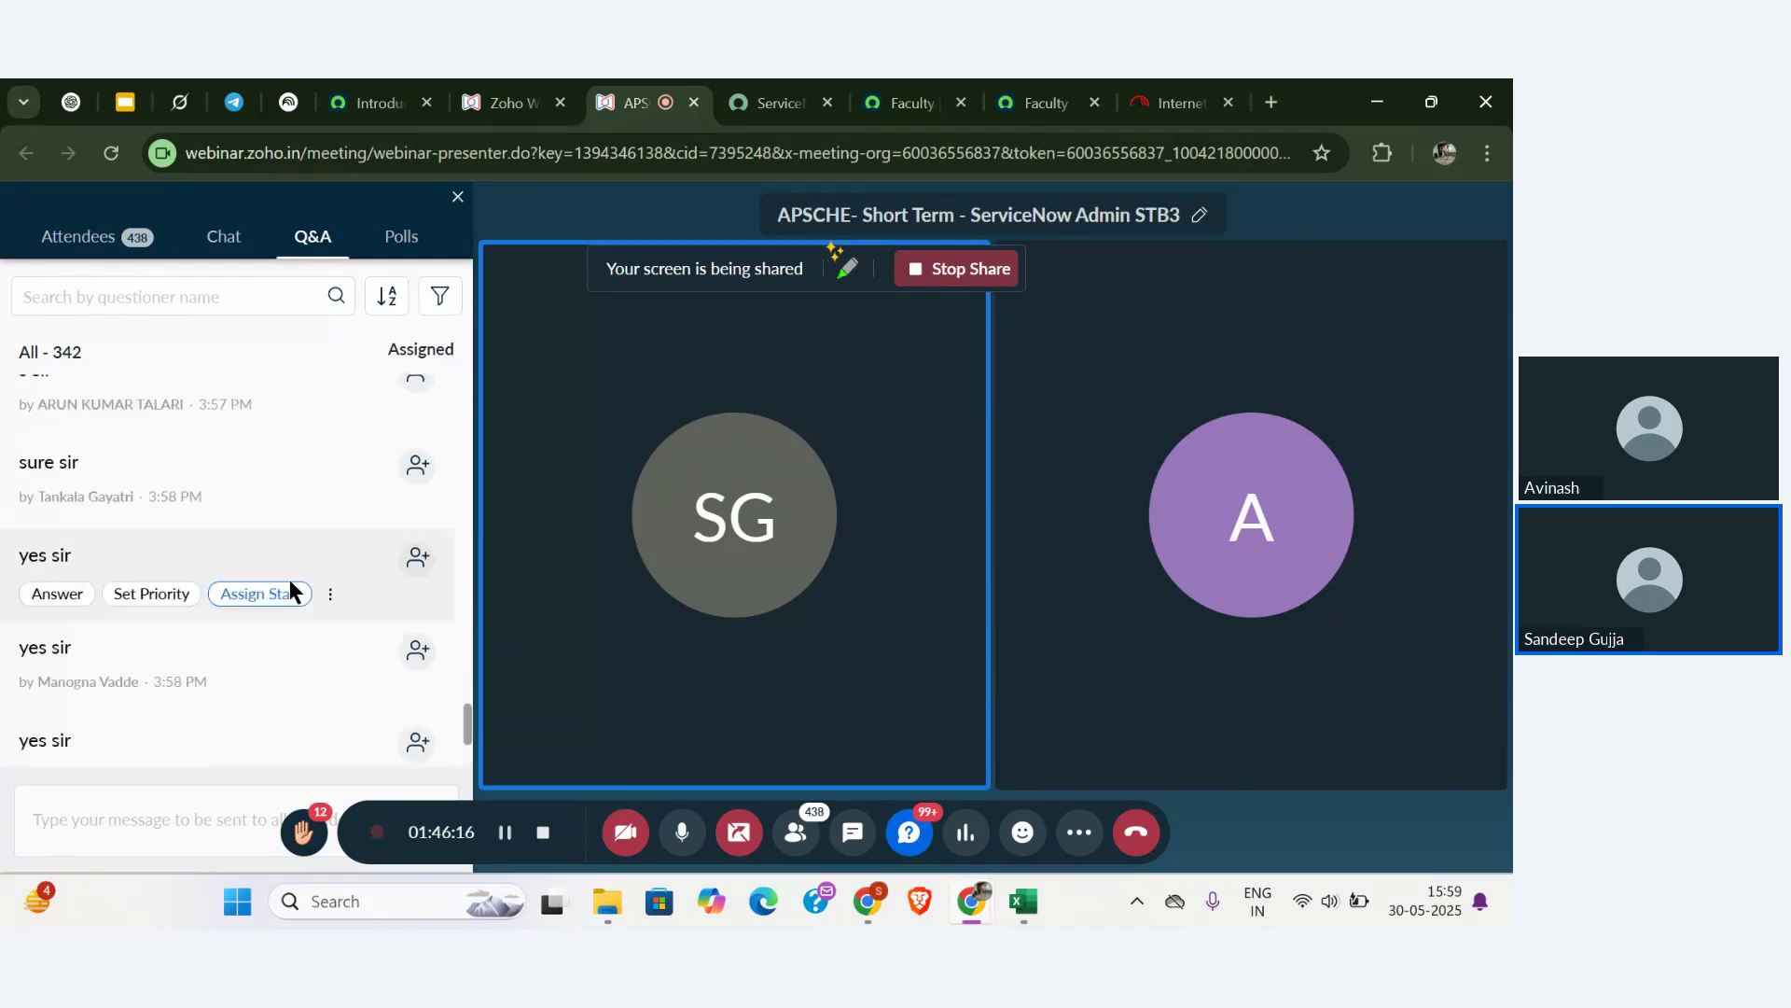
pyautogui.scroll(-2, 289, 588)
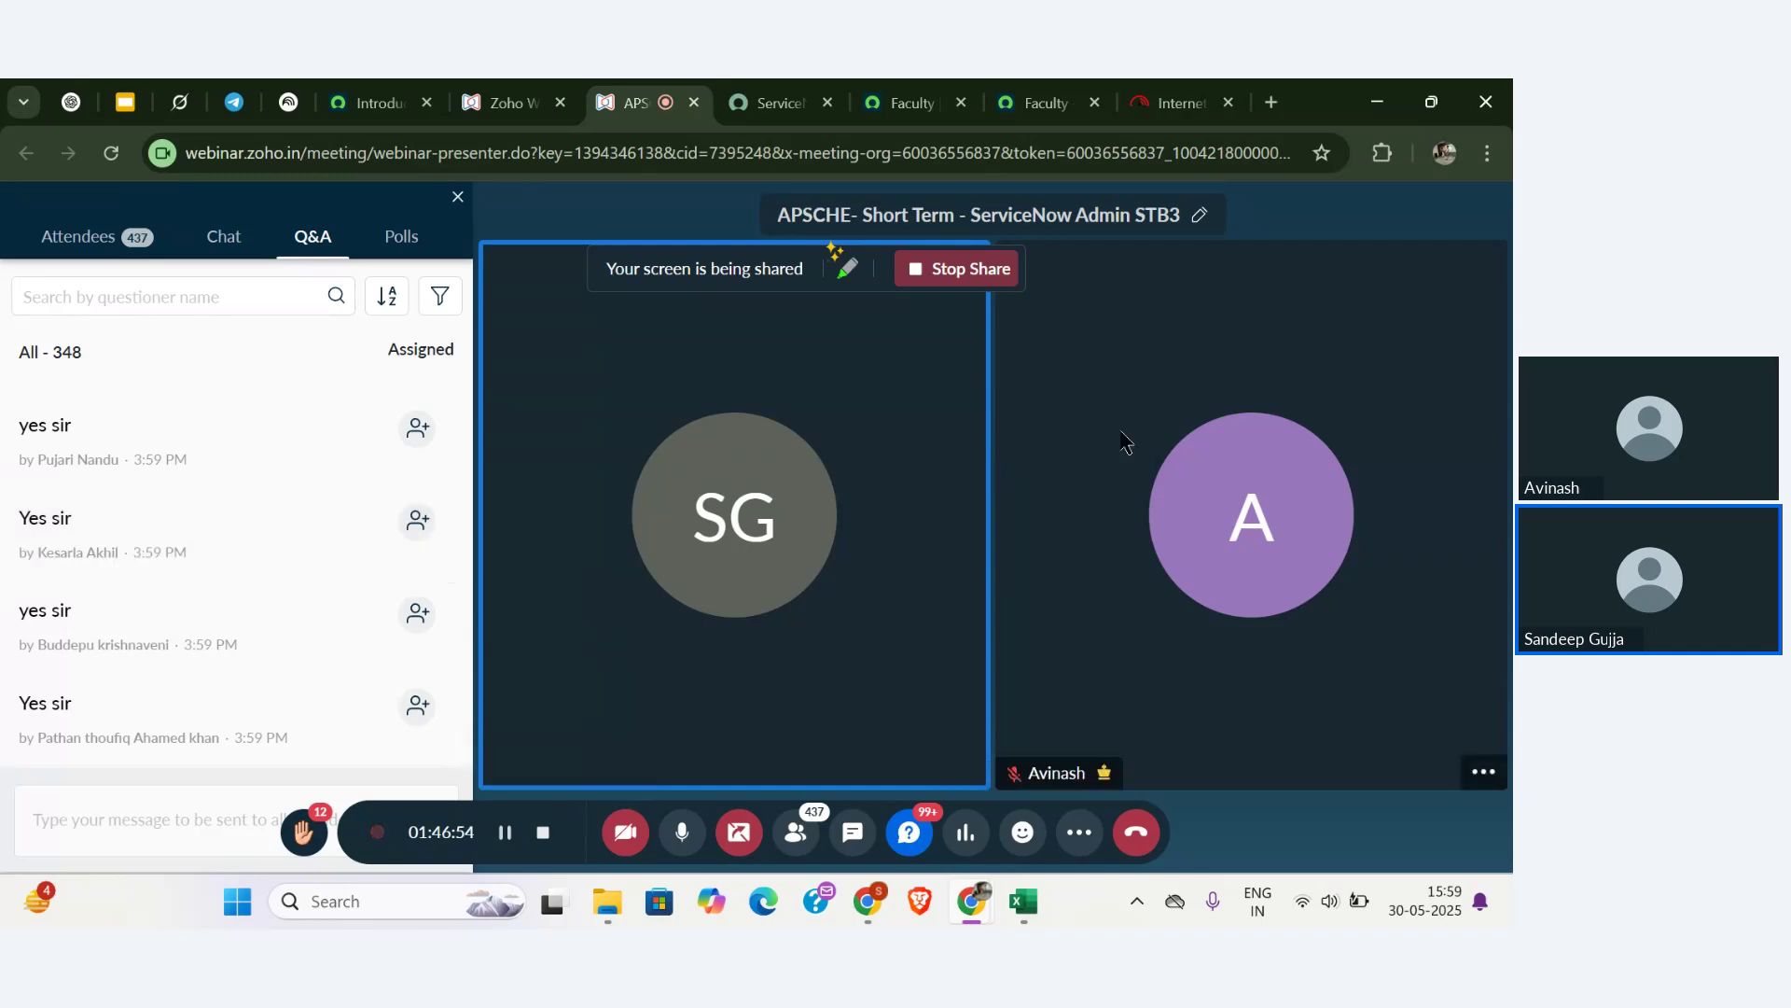
pyautogui.click(1271, 102)
# - Load nowlearning.servicenow.com, dismiss the June networking event banner, and browse the playlist
pyautogui.write('now')
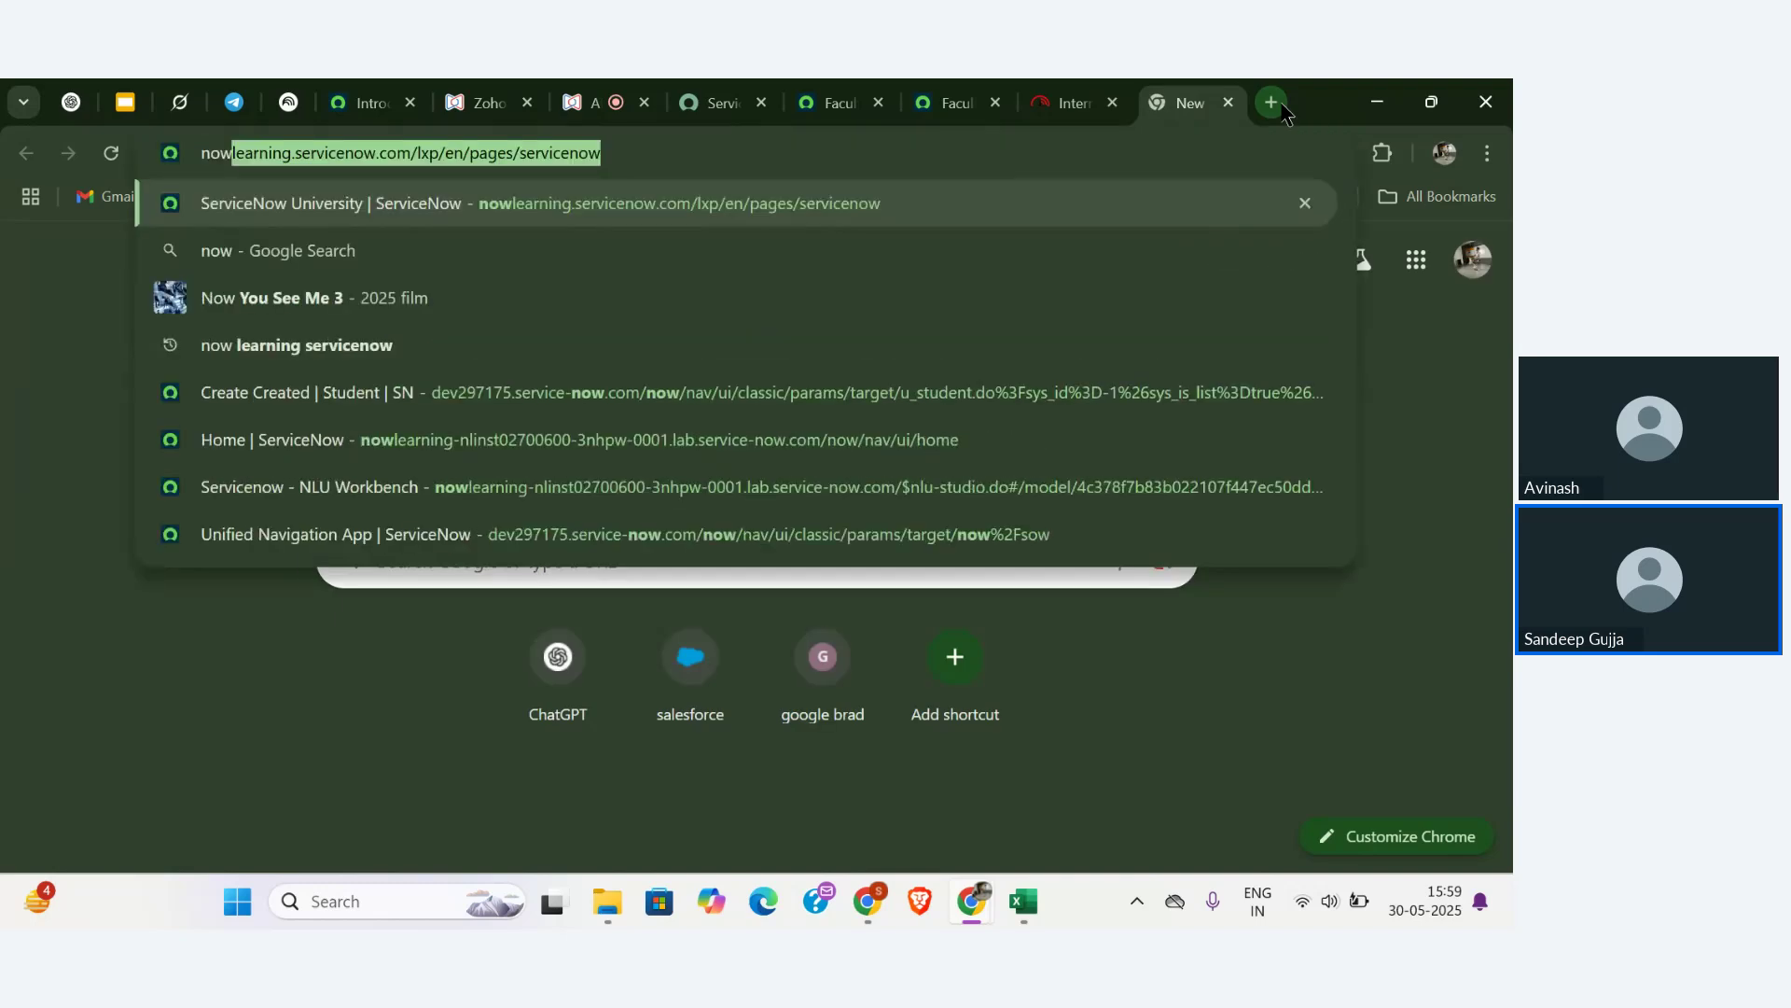
pyautogui.press('Return')
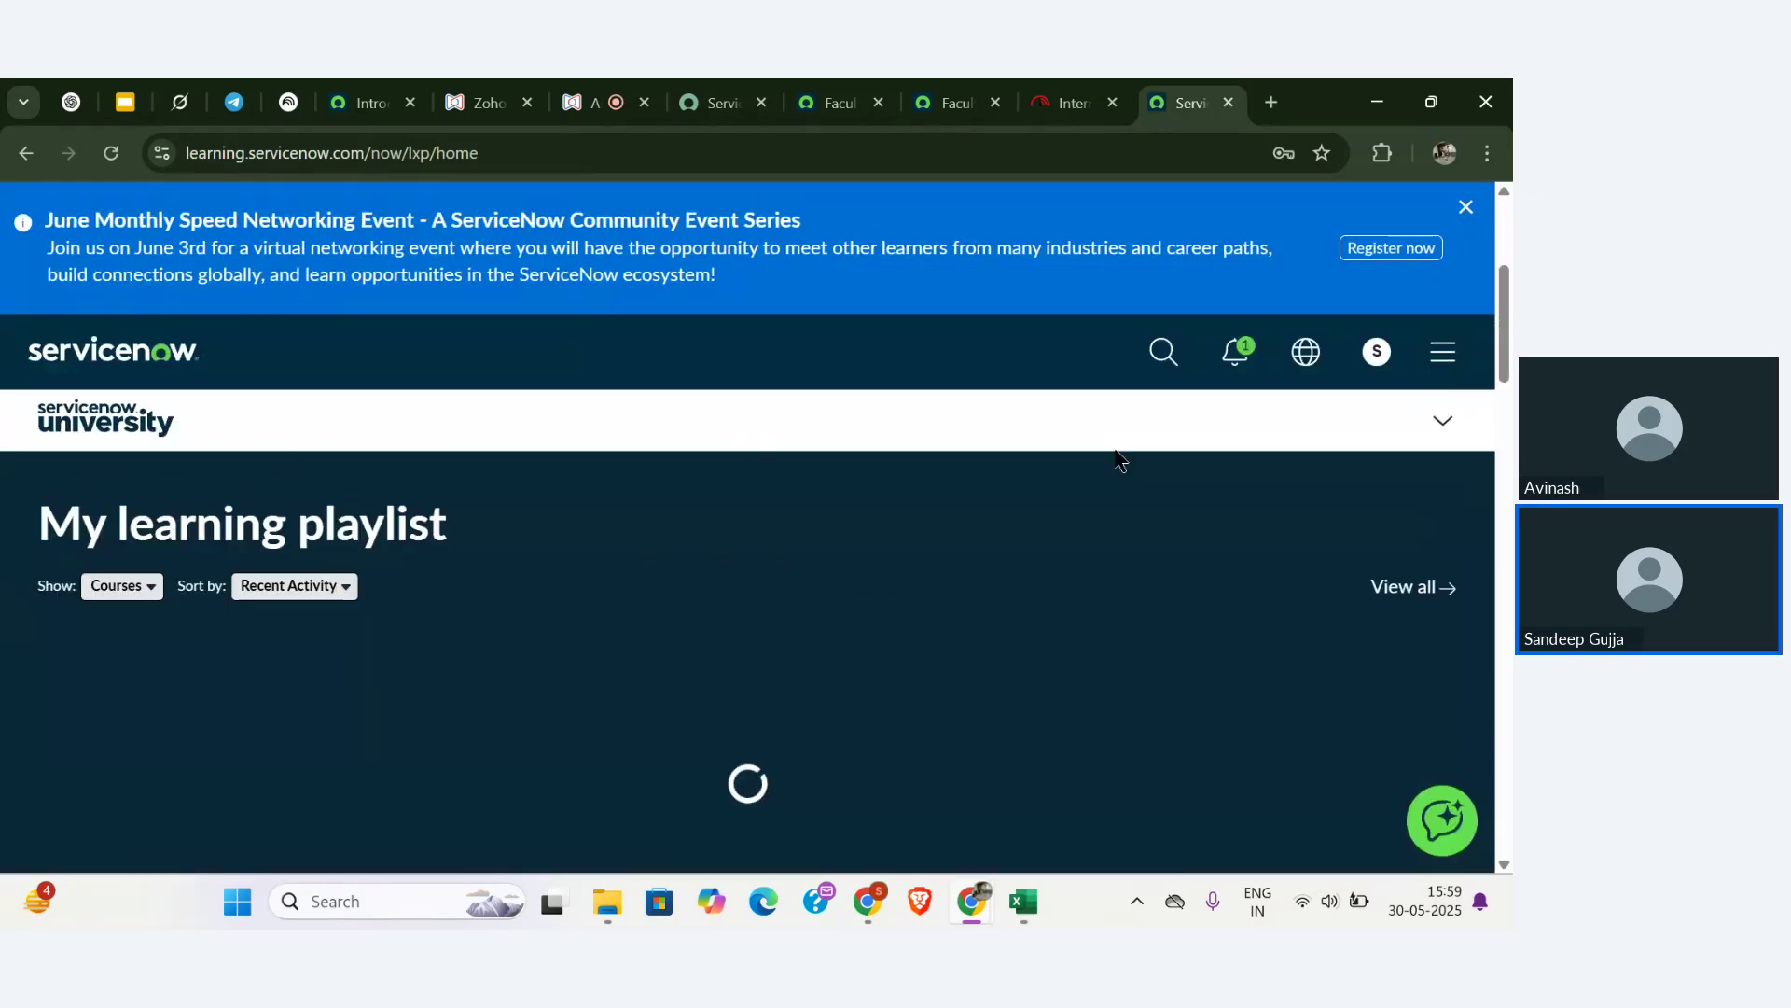
pyautogui.click(1466, 207)
pyautogui.scroll(-5, 924, 432)
pyautogui.scroll(5, 923, 432)
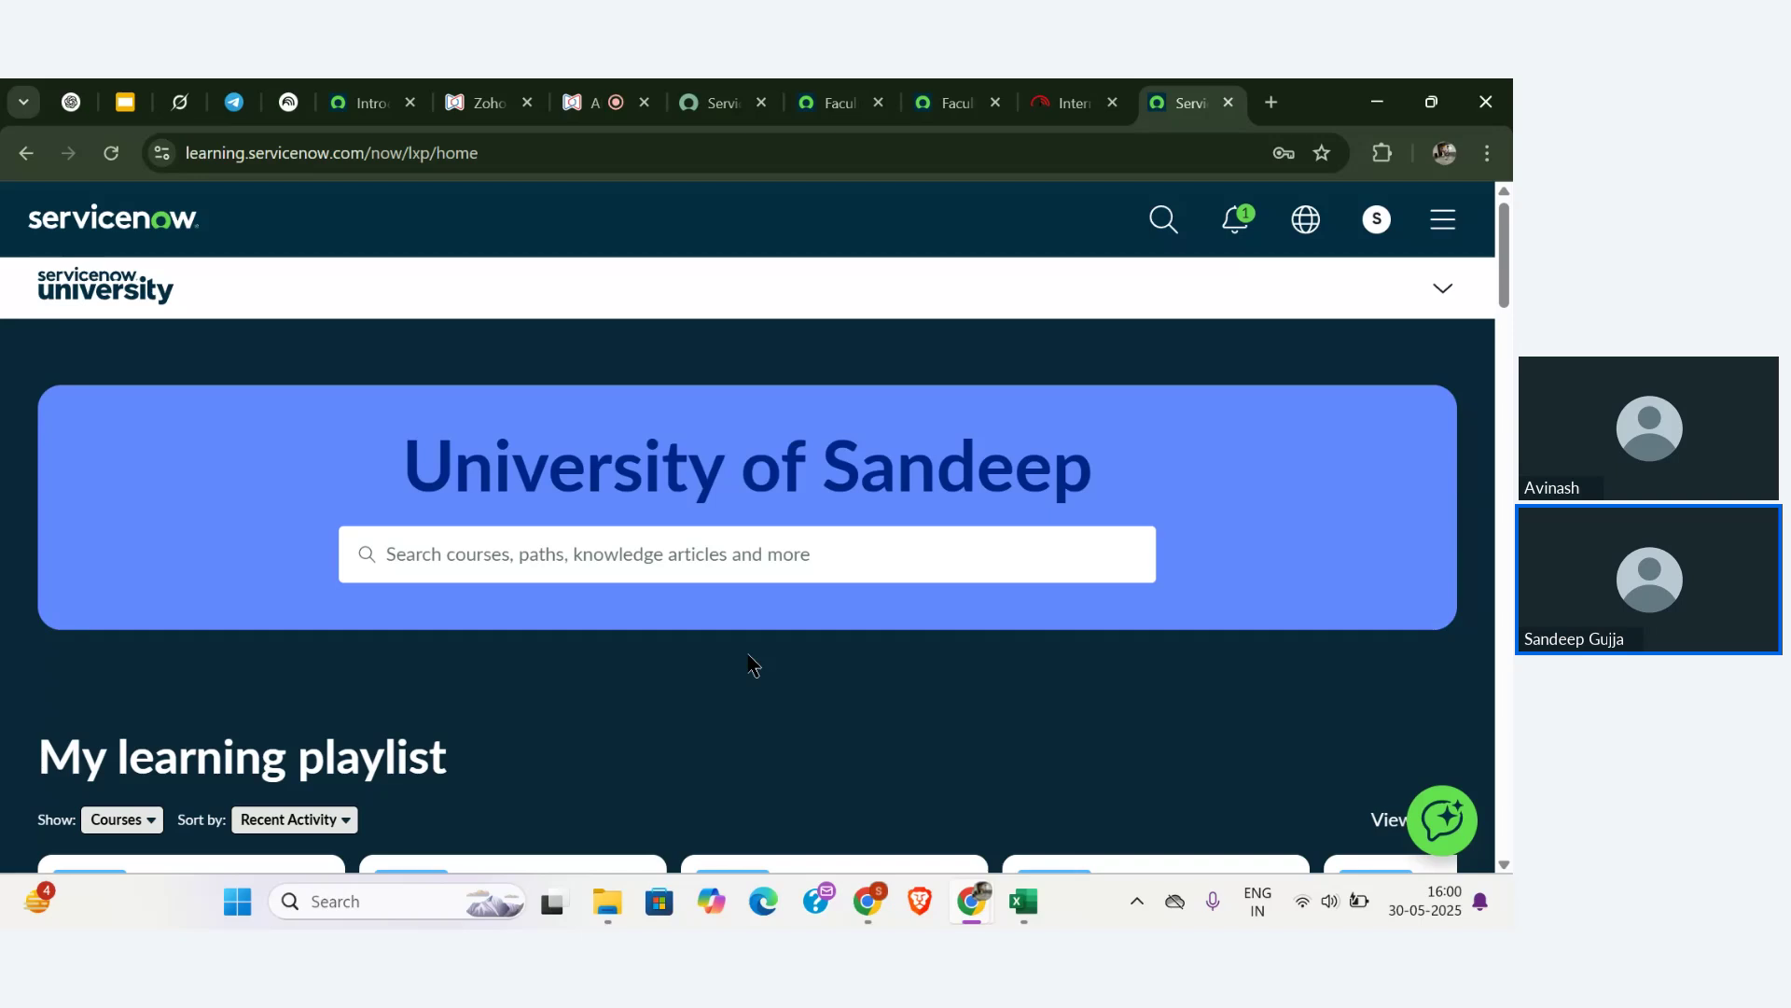
pyautogui.scroll(-5, 427, 439)
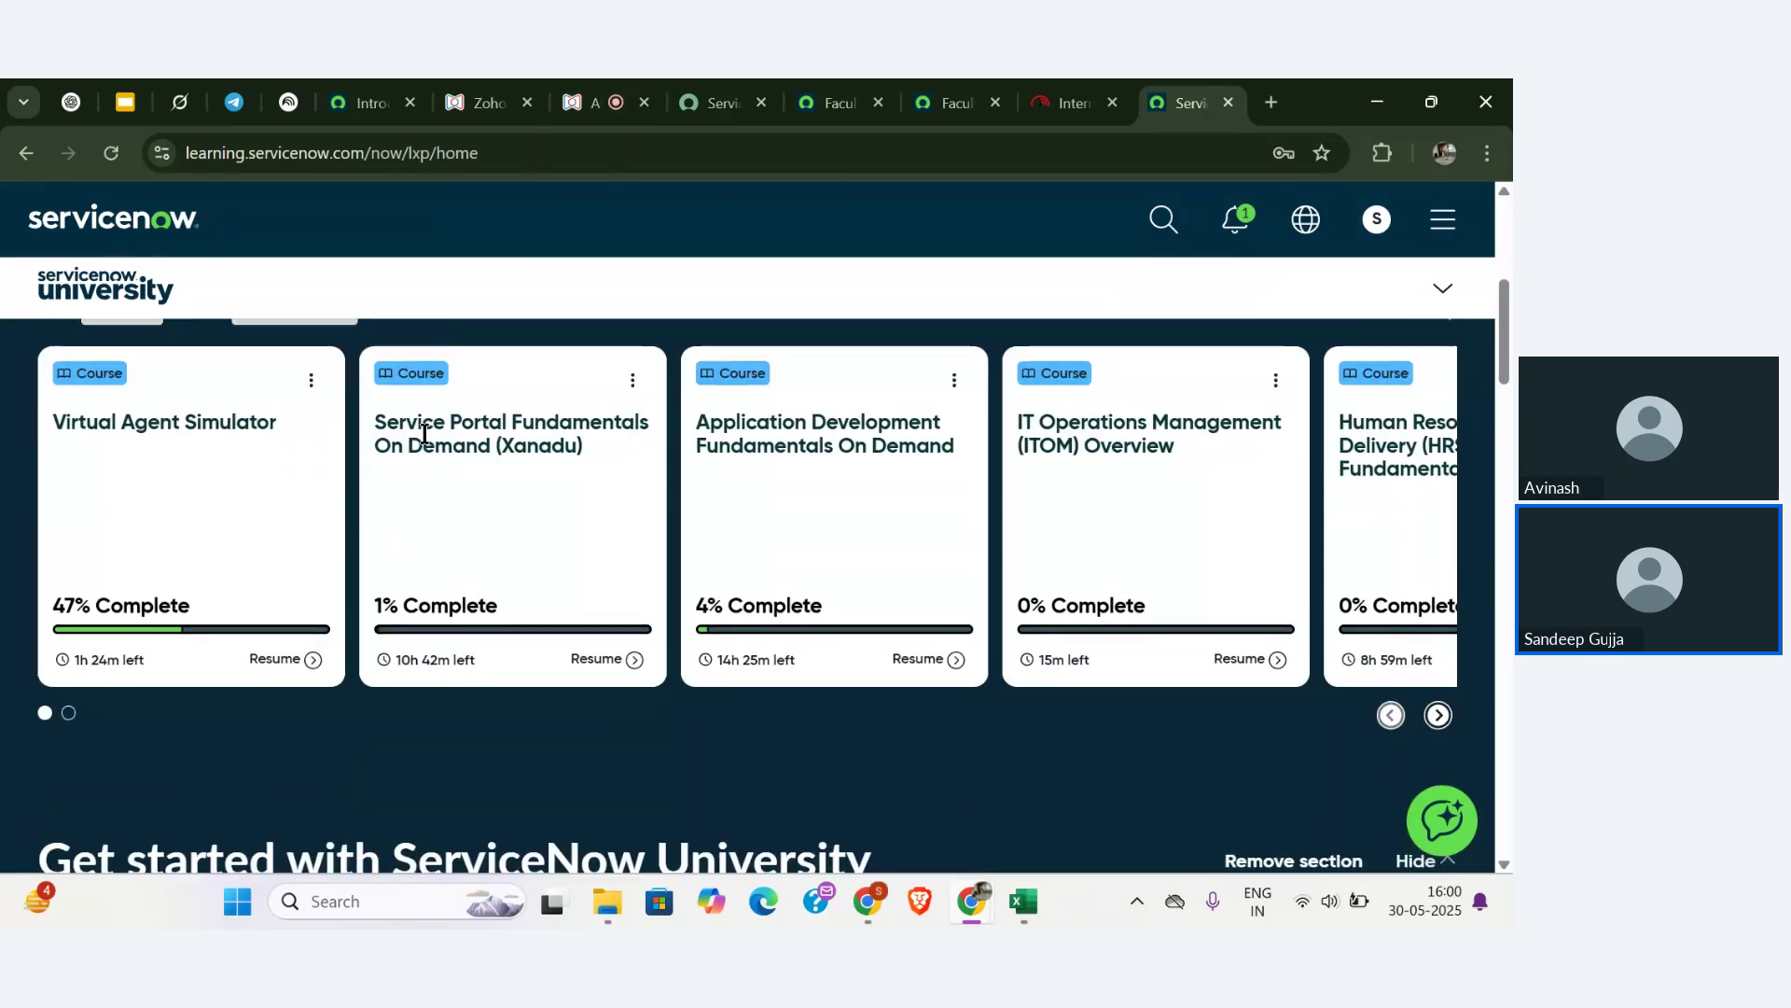
pyautogui.scroll(5, 425, 434)
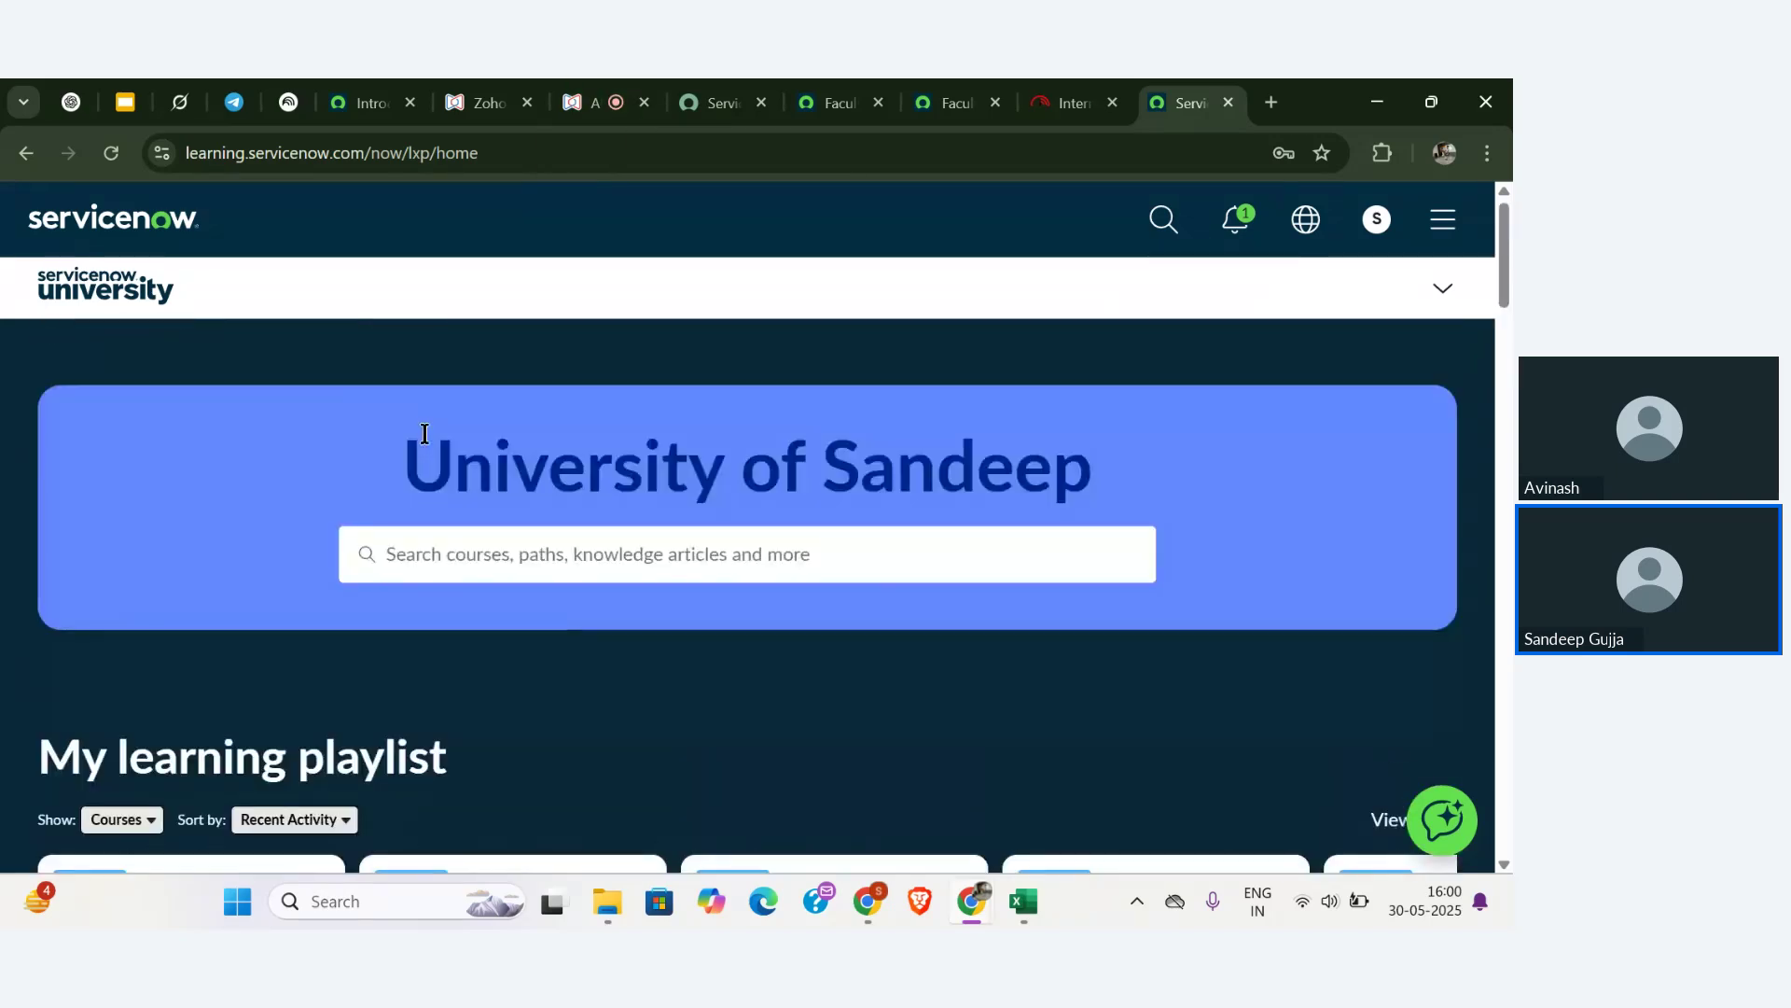
pyautogui.scroll(-4, 425, 434)
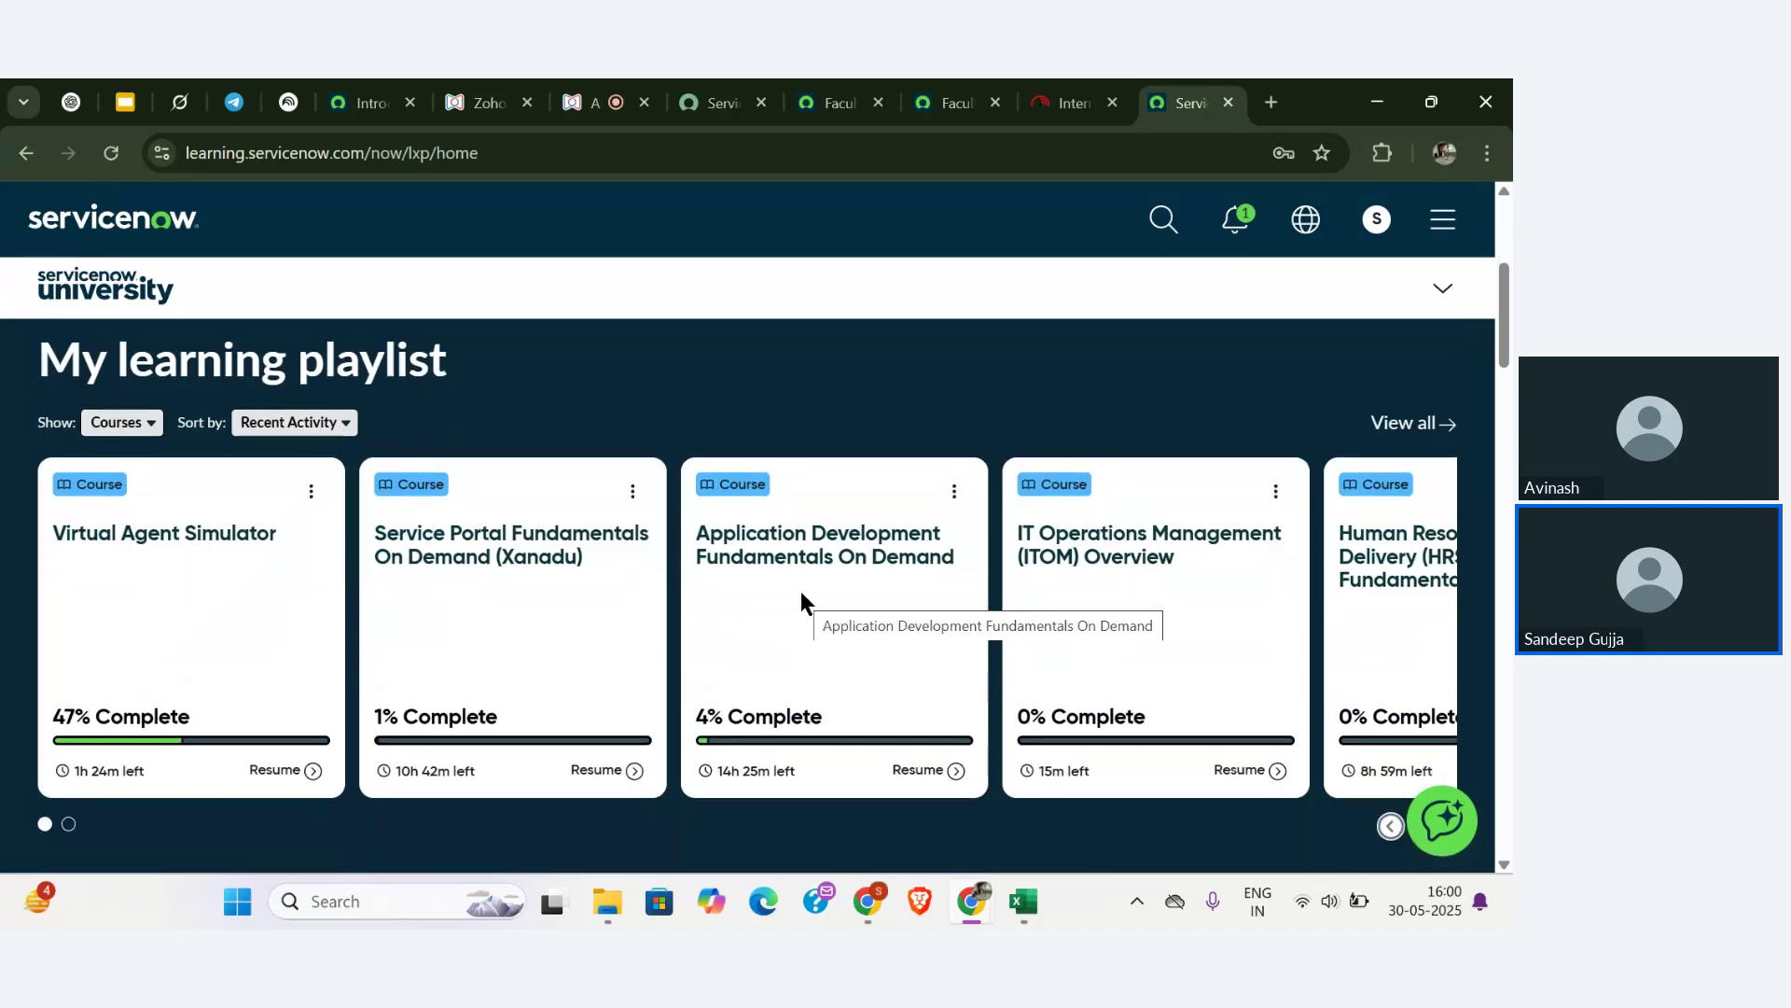
pyautogui.scroll(-2, 801, 597)
pyautogui.scroll(6, 817, 420)
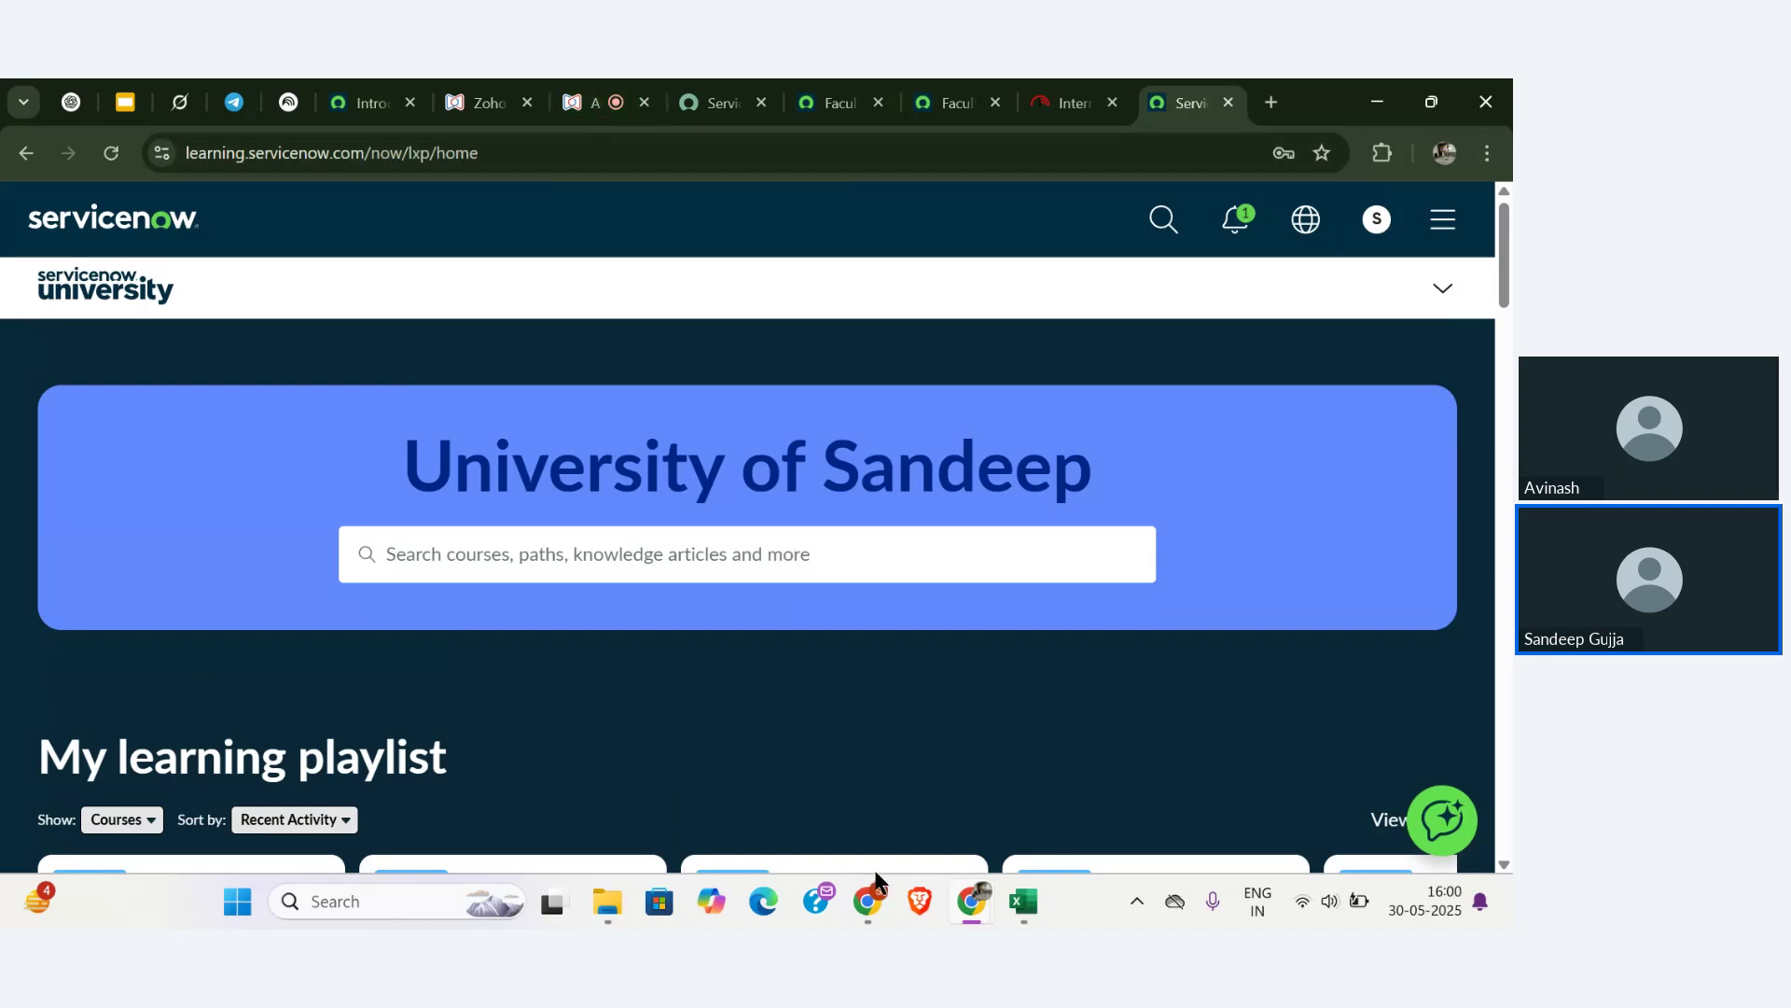
# - Bring up the Excel course sheet and browse its course list, briefly checking the browser
pyautogui.click(1033, 907)
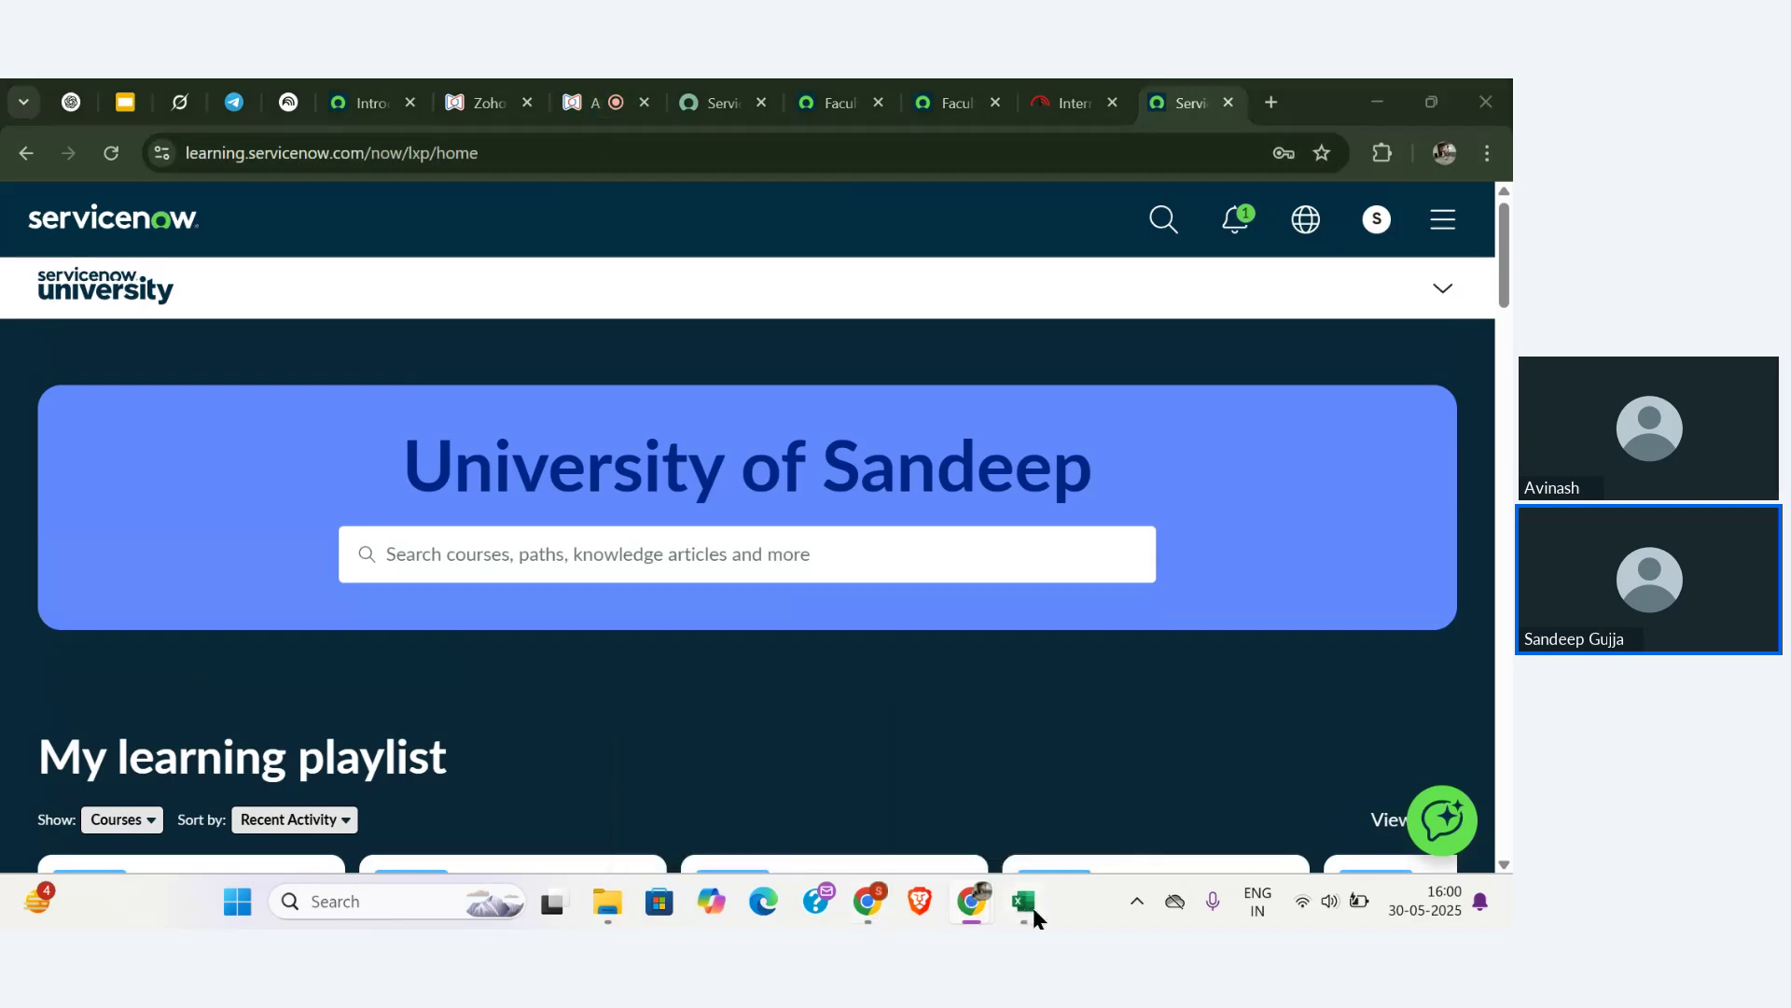
pyautogui.scroll(5, 657, 634)
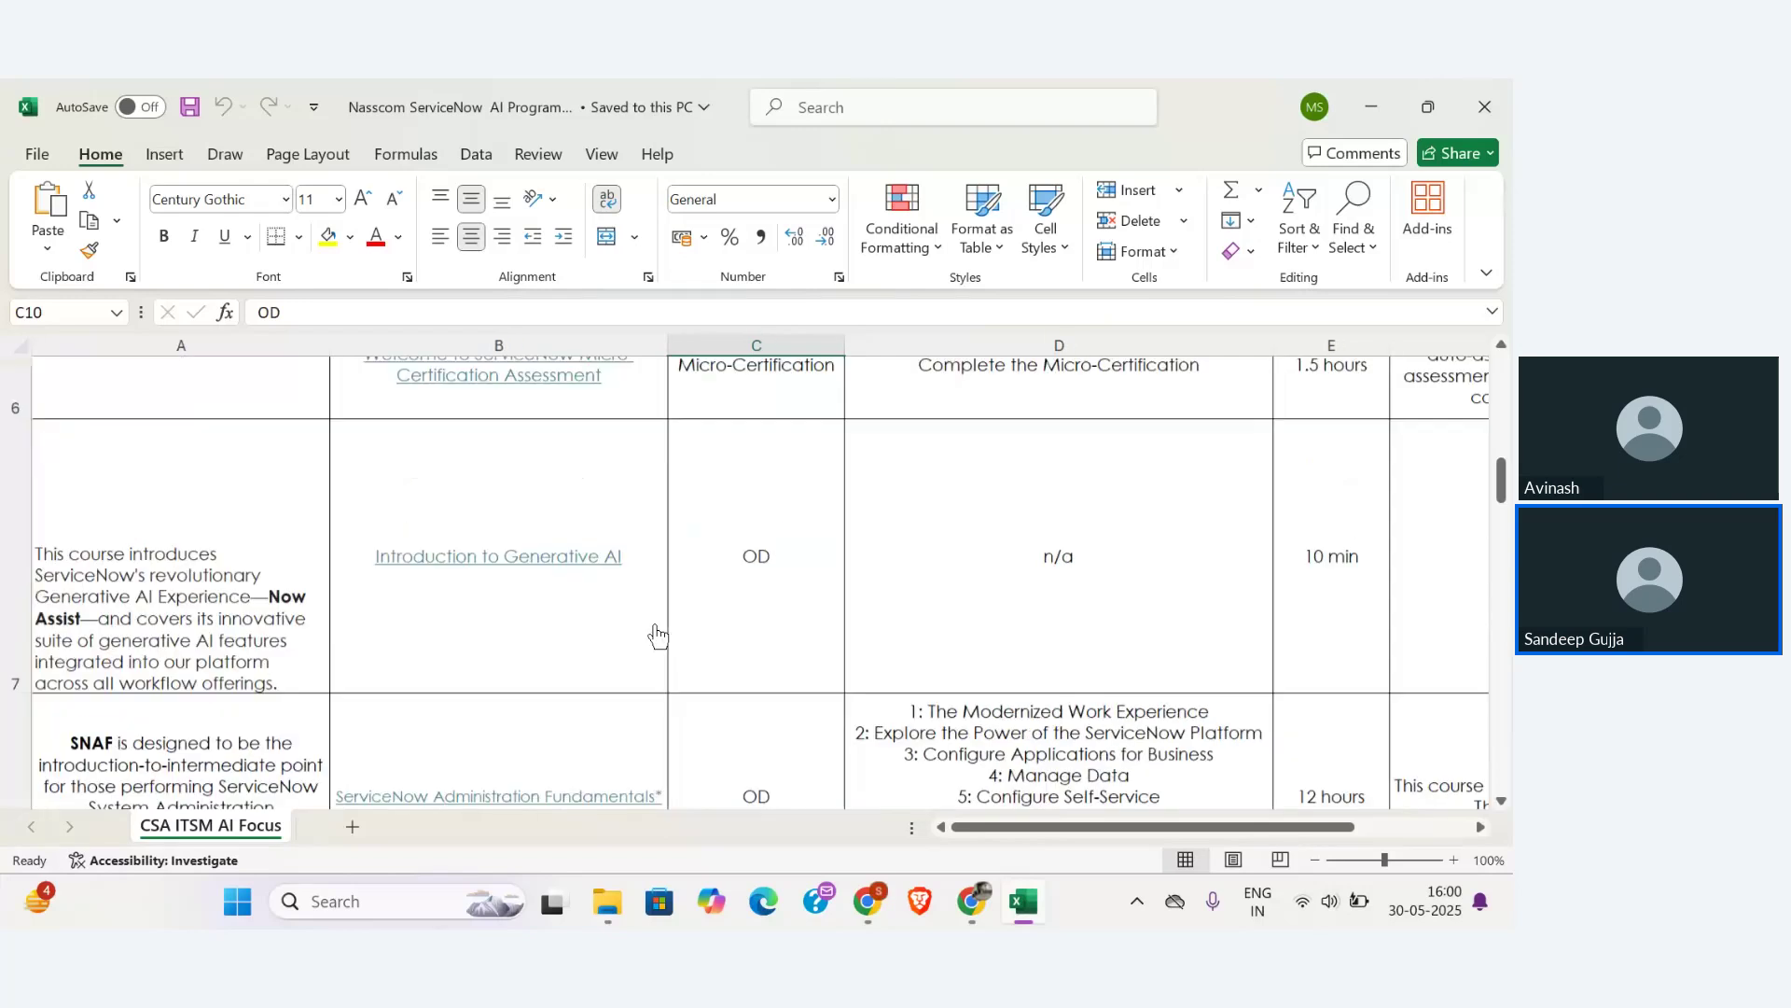
pyautogui.scroll(1, 658, 637)
pyautogui.scroll(-4, 657, 637)
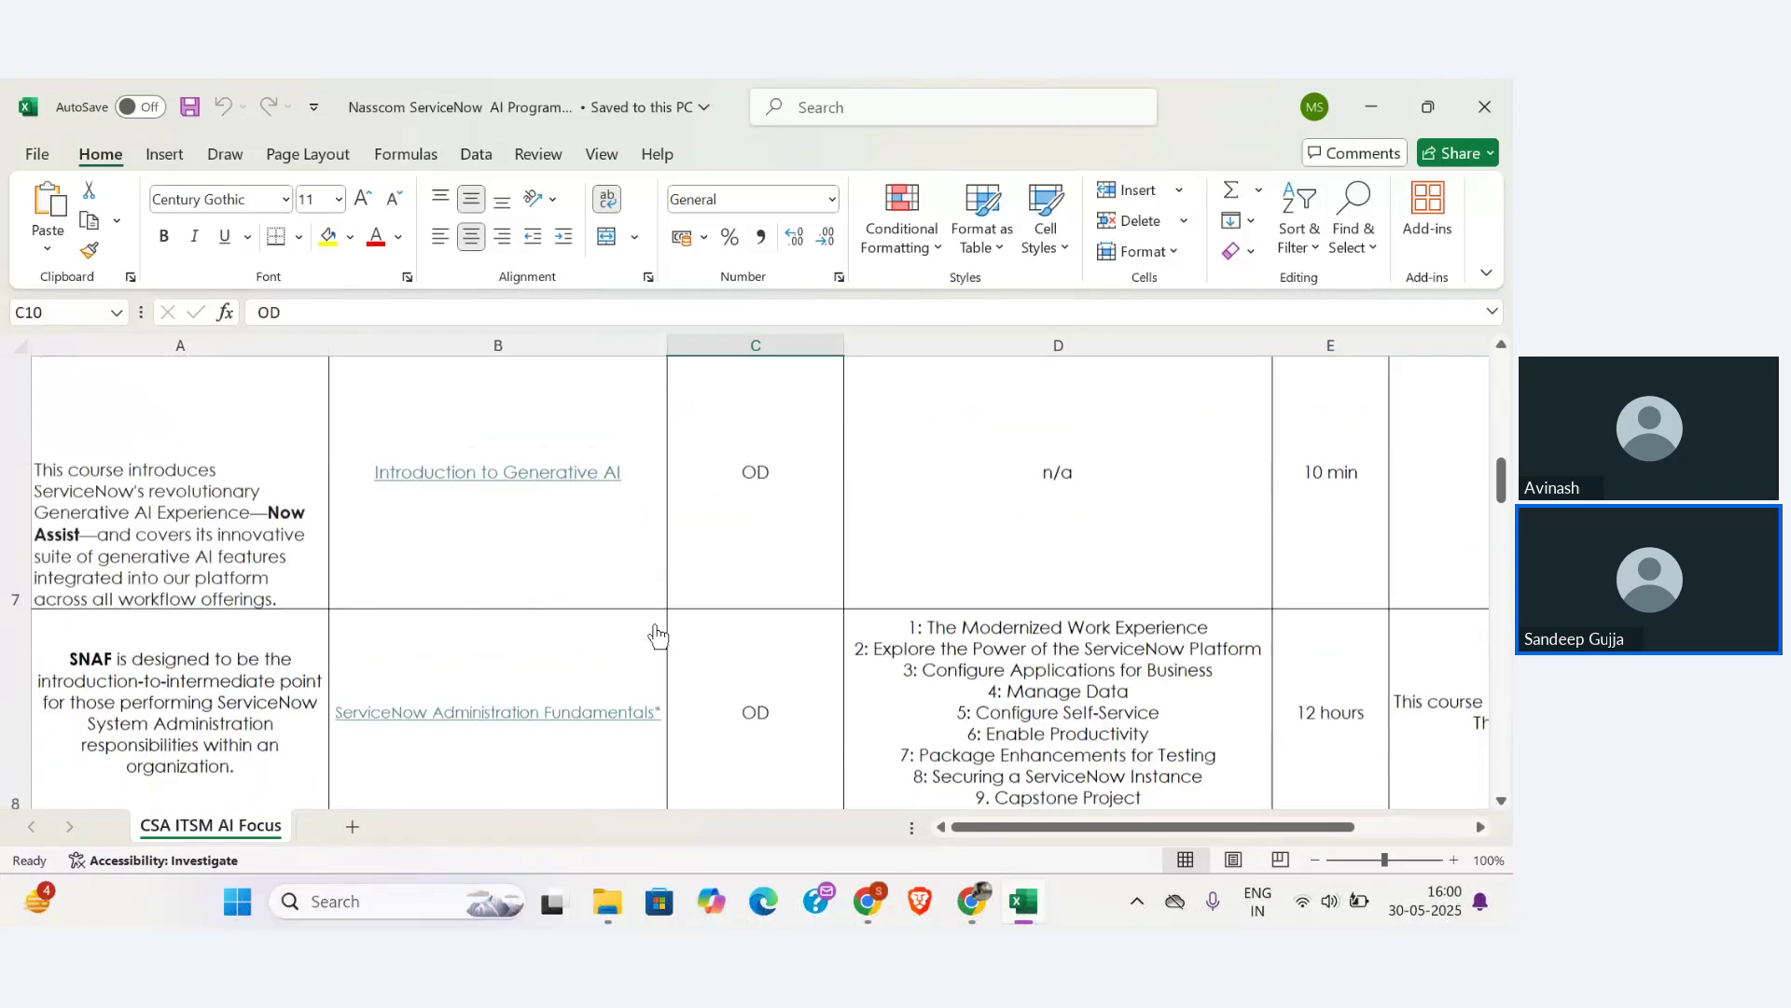
pyautogui.scroll(-3, 658, 636)
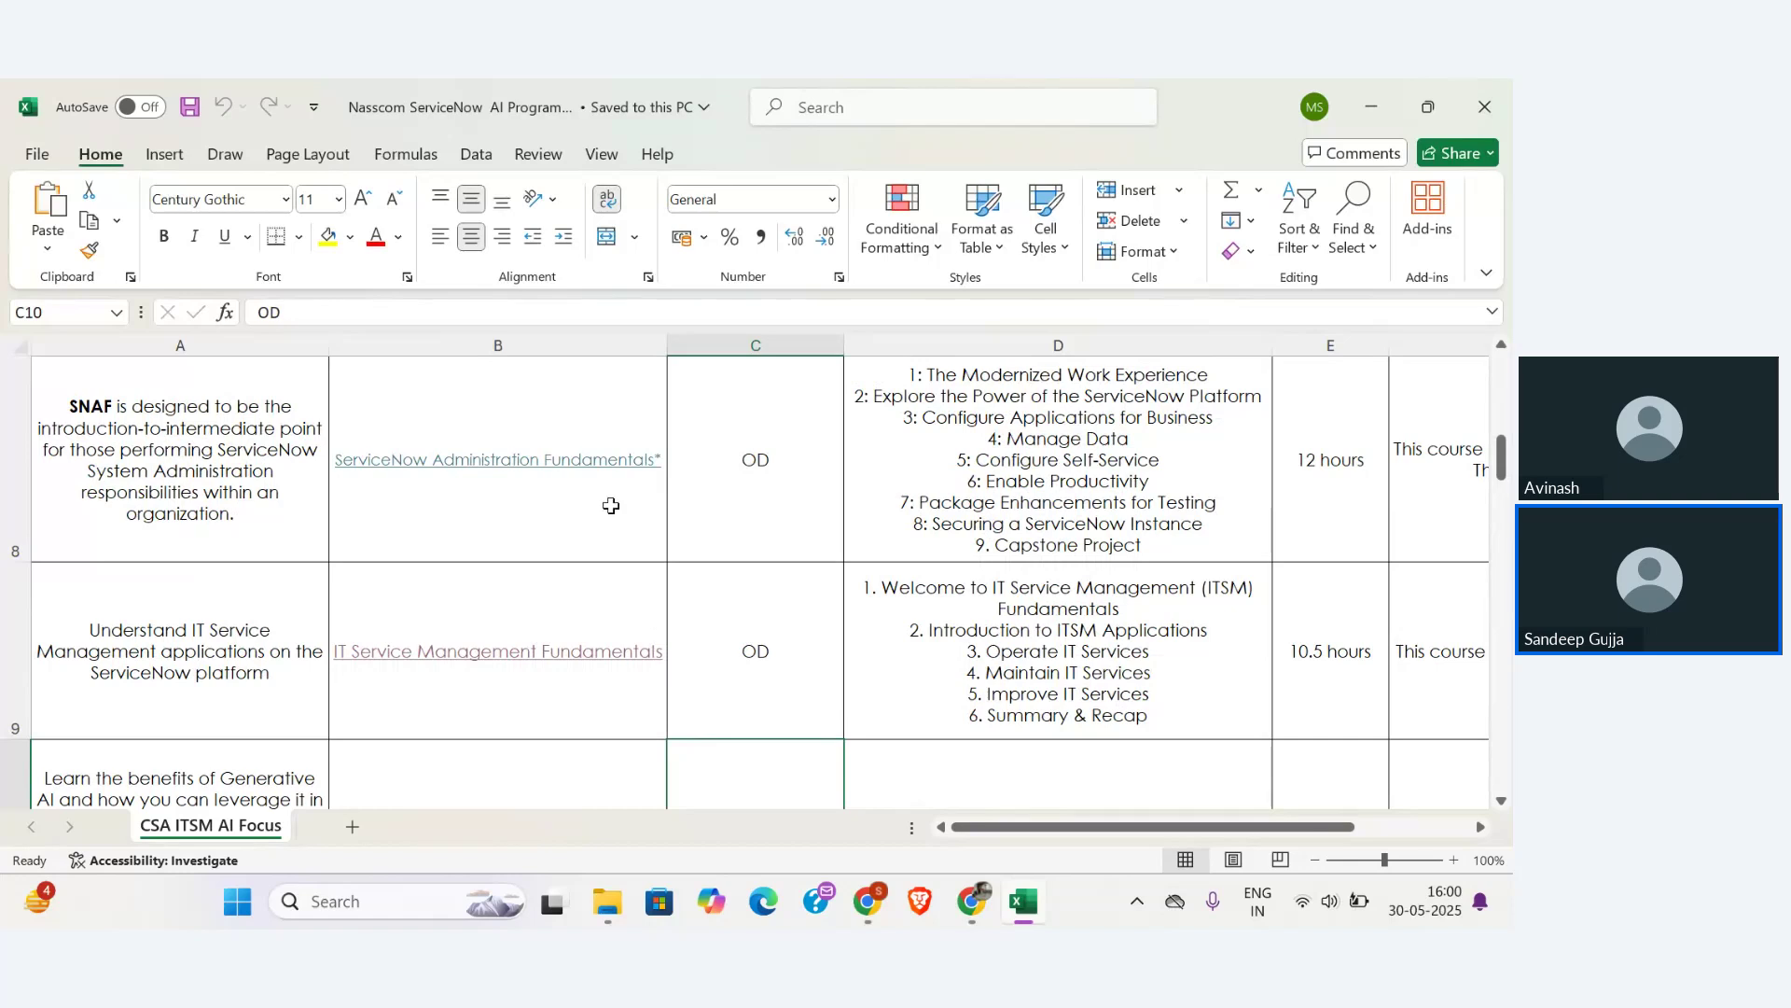
pyautogui.scroll(4, 612, 505)
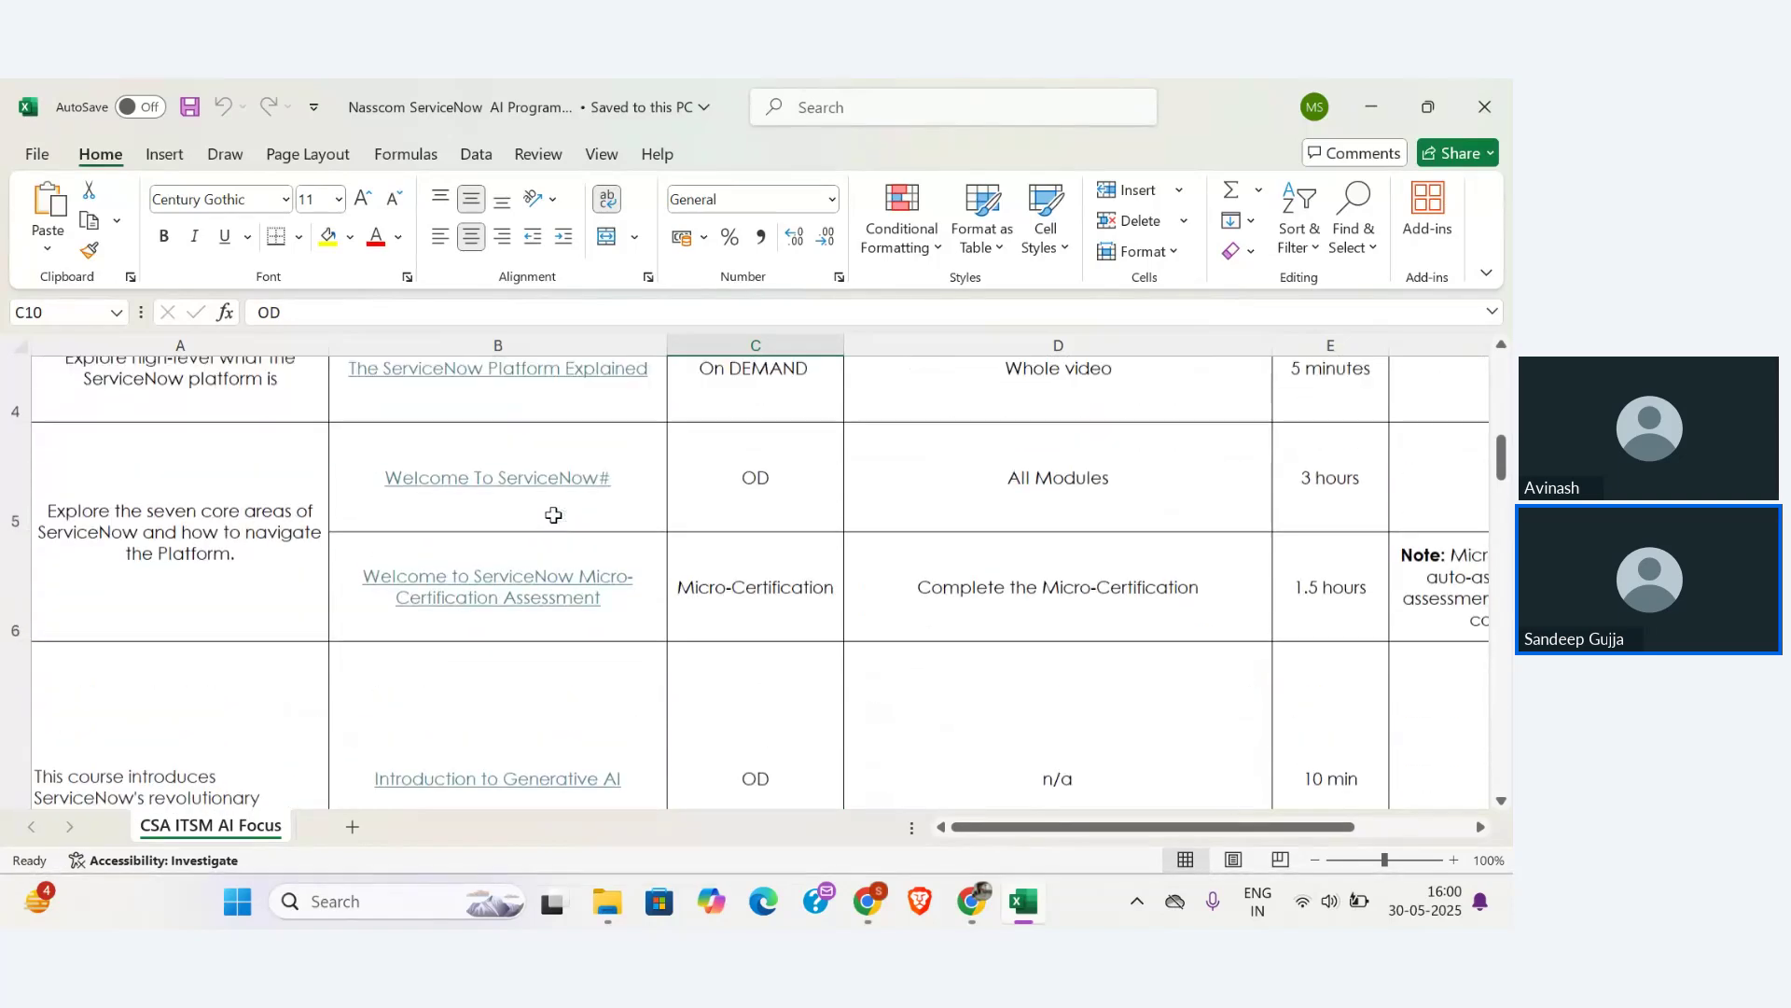
pyautogui.scroll(2, 553, 515)
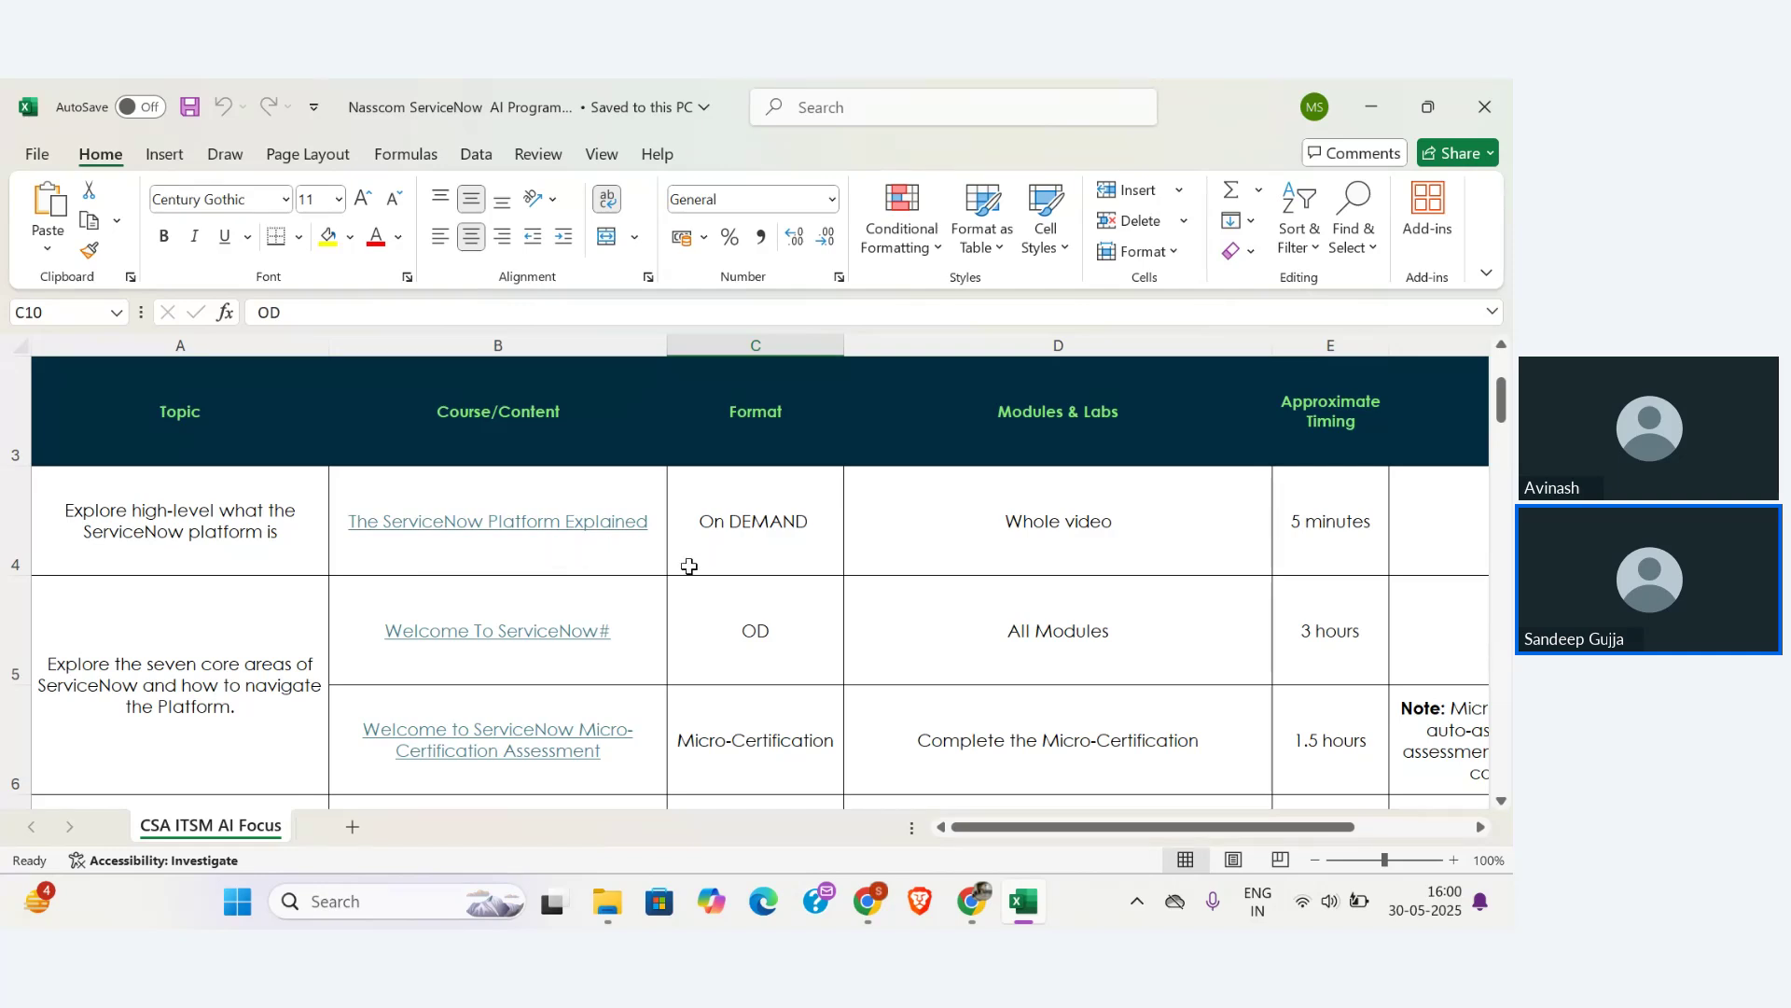
pyautogui.scroll(-1, 469, 665)
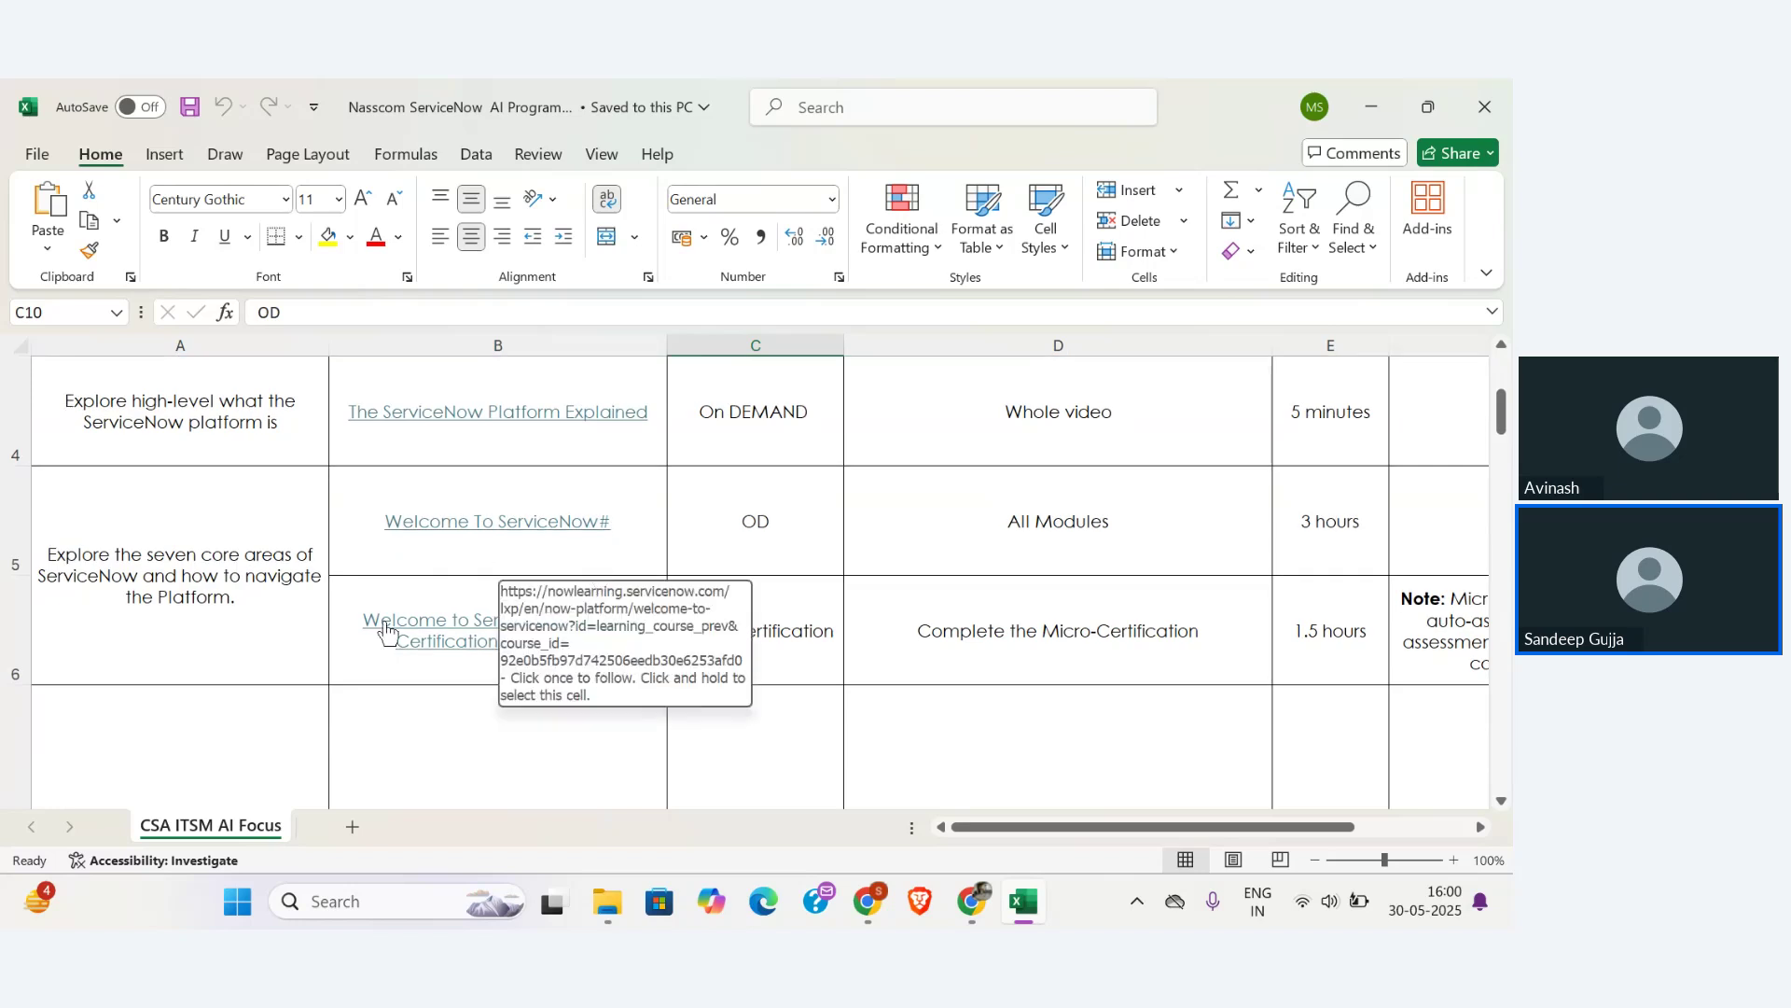
pyautogui.scroll(-1, 399, 644)
pyautogui.scroll(1, 388, 629)
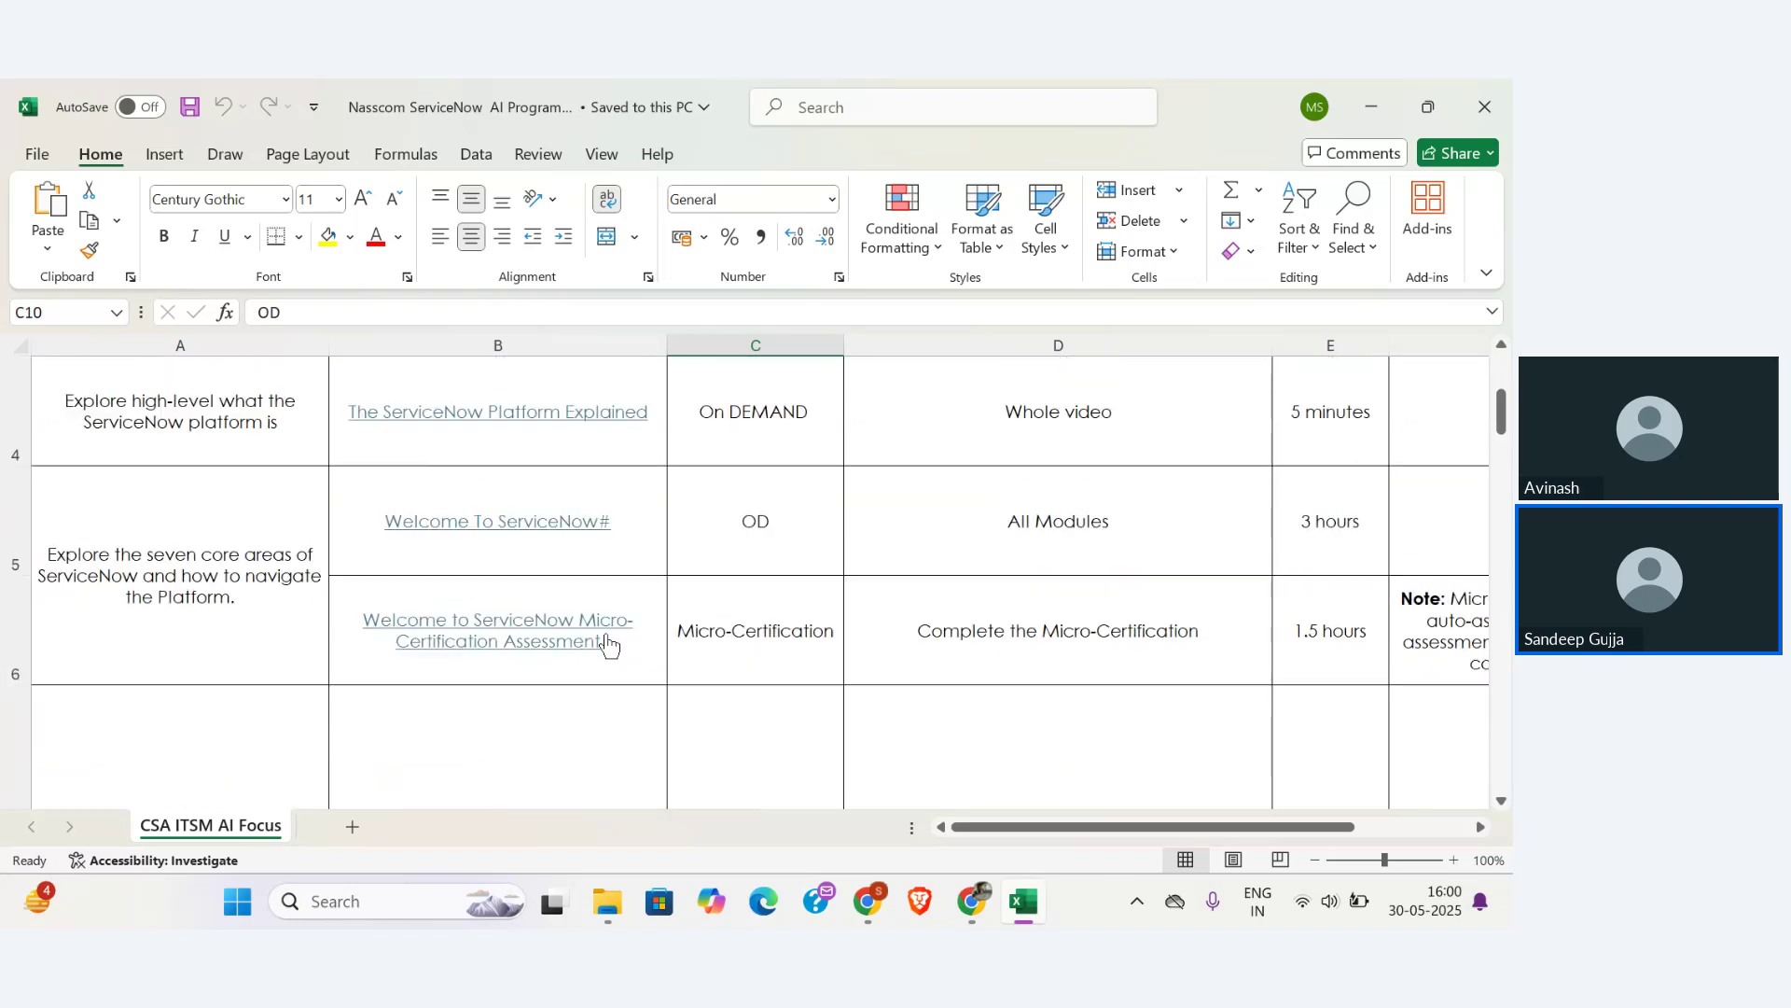
pyautogui.scroll(-1, 529, 679)
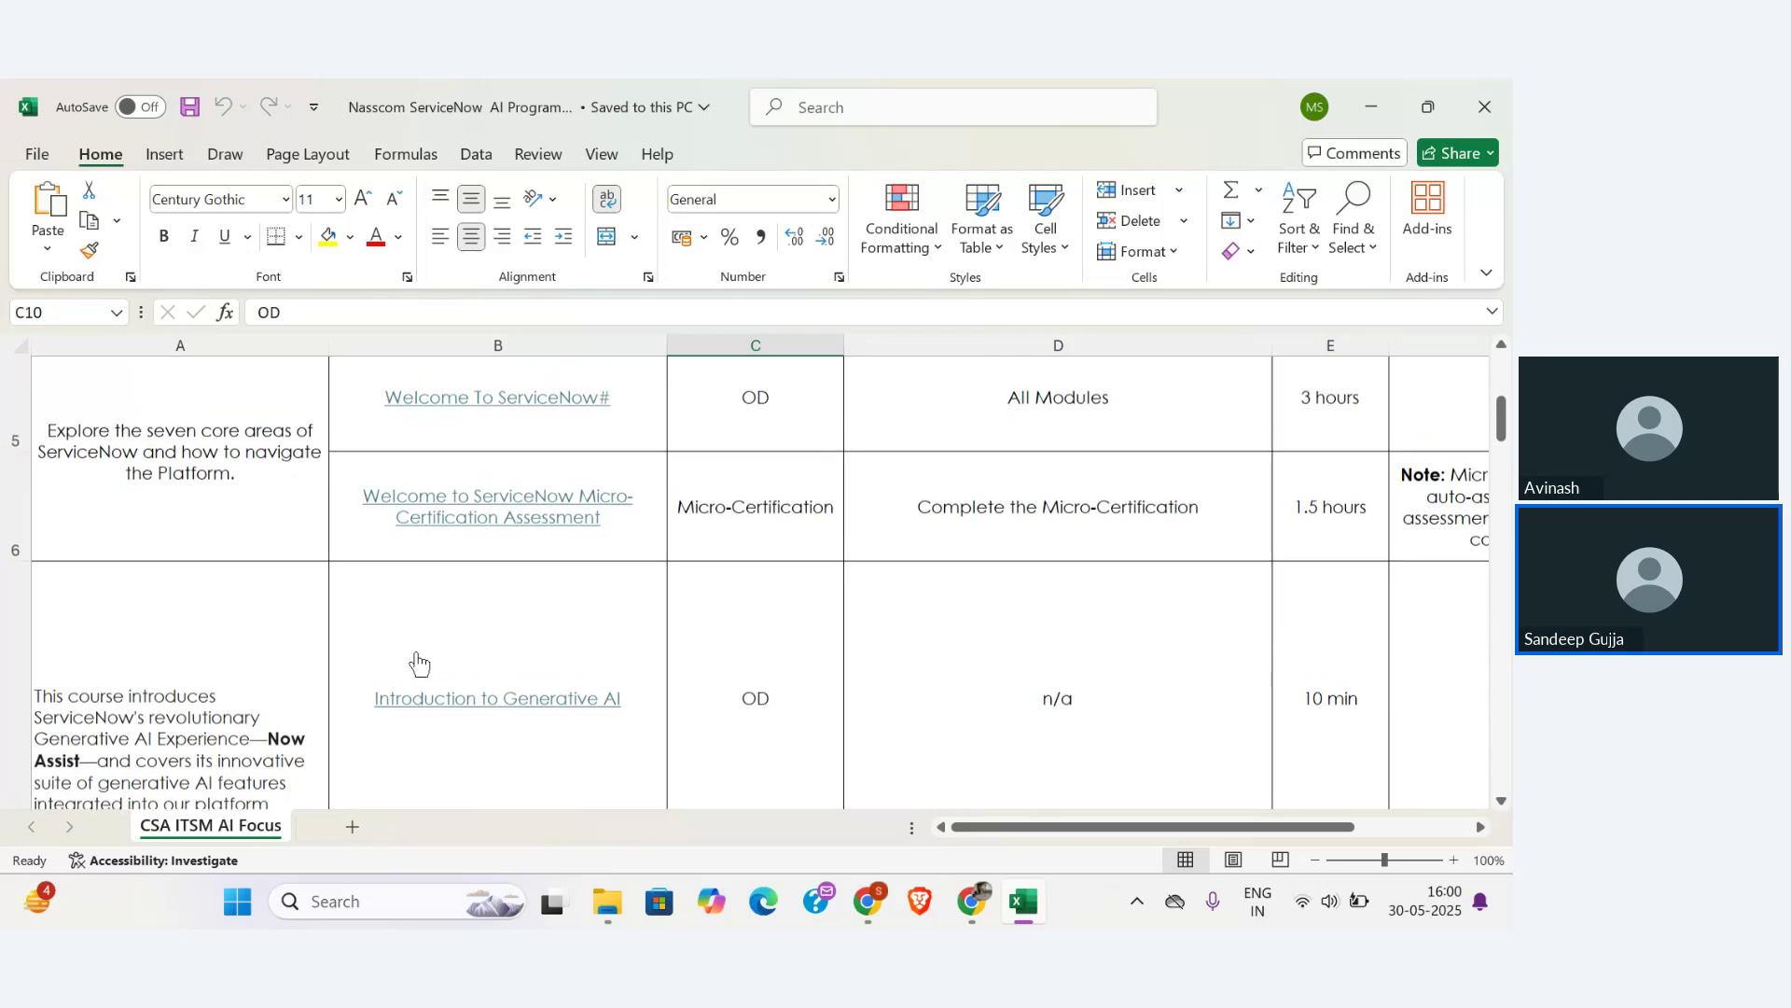
pyautogui.scroll(-1, 419, 662)
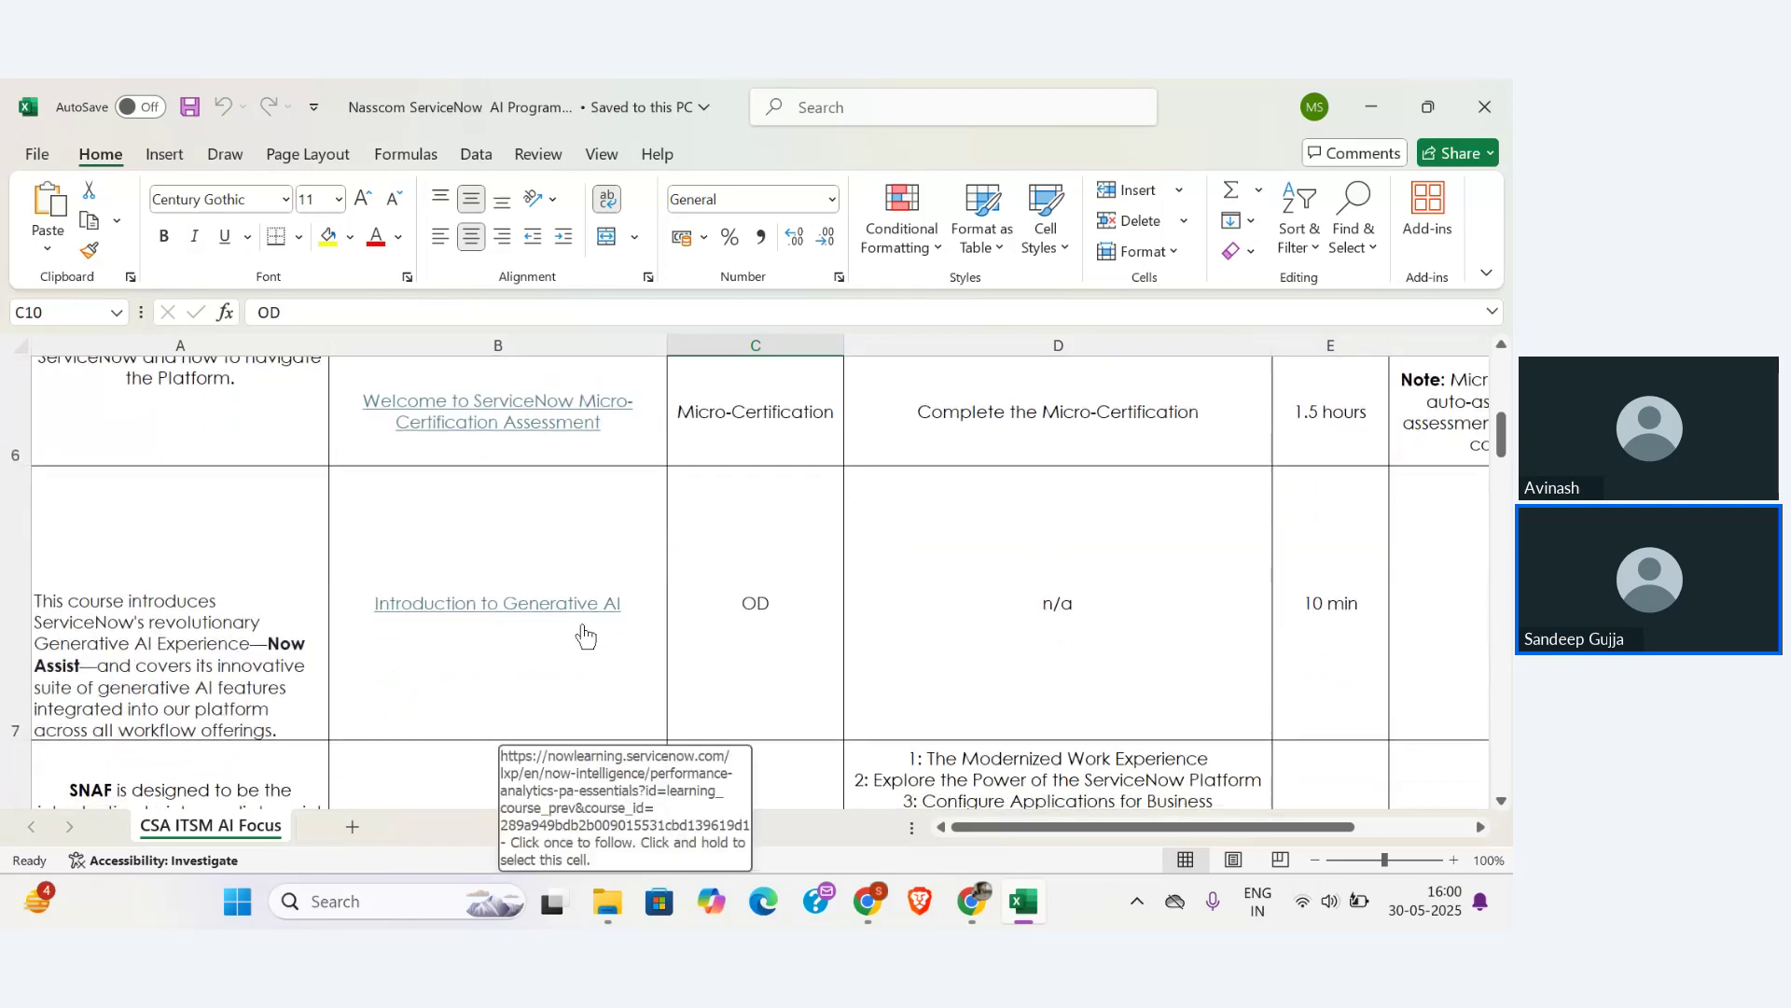
pyautogui.scroll(-2, 586, 634)
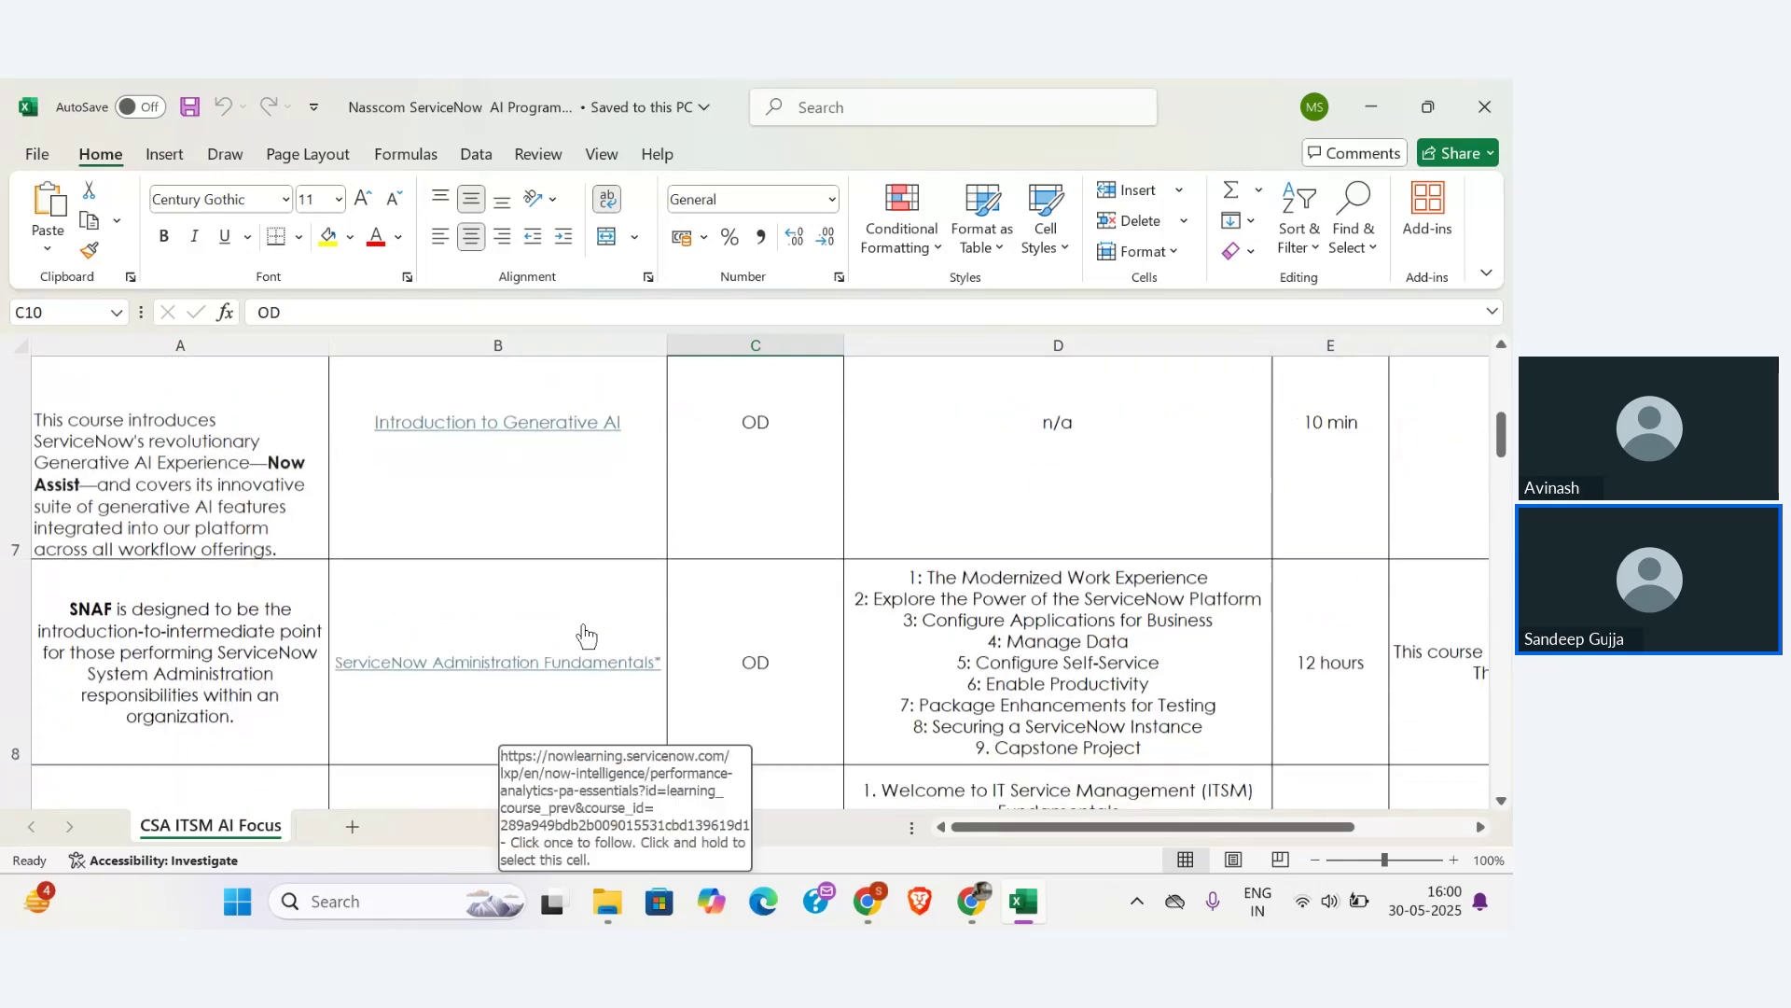
pyautogui.hotkey('alt', 'Tab')
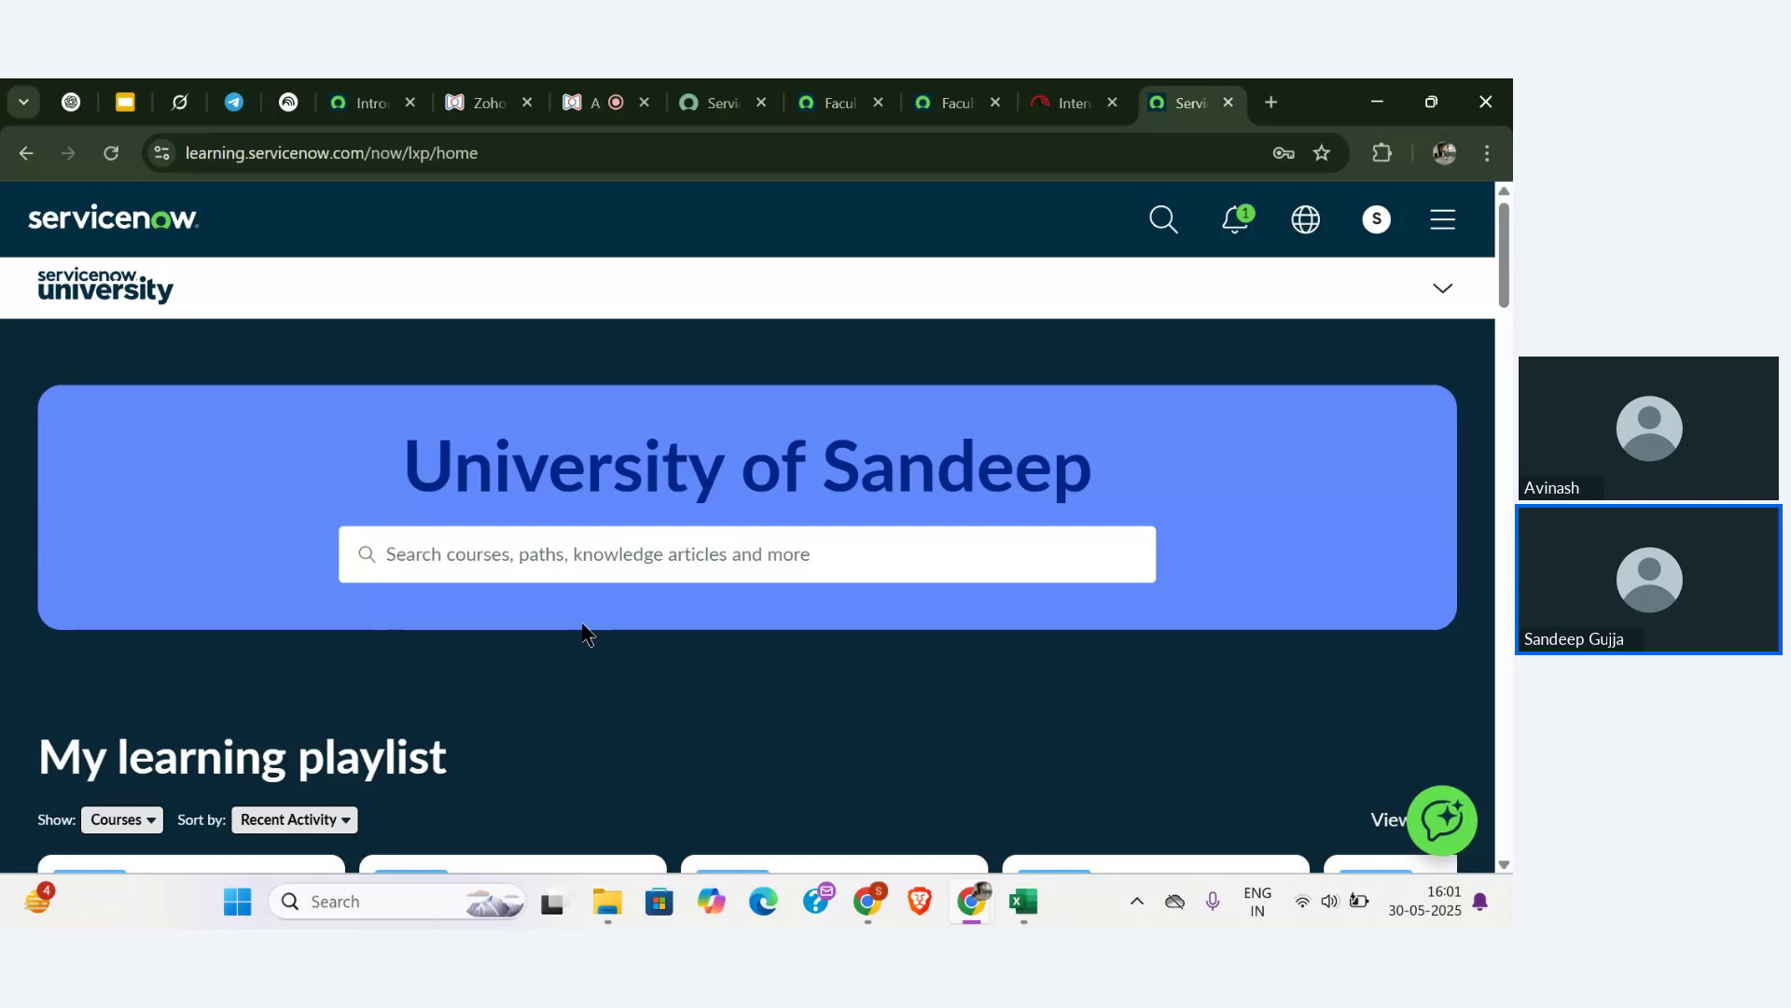
pyautogui.hotkey('alt', 'Tab')
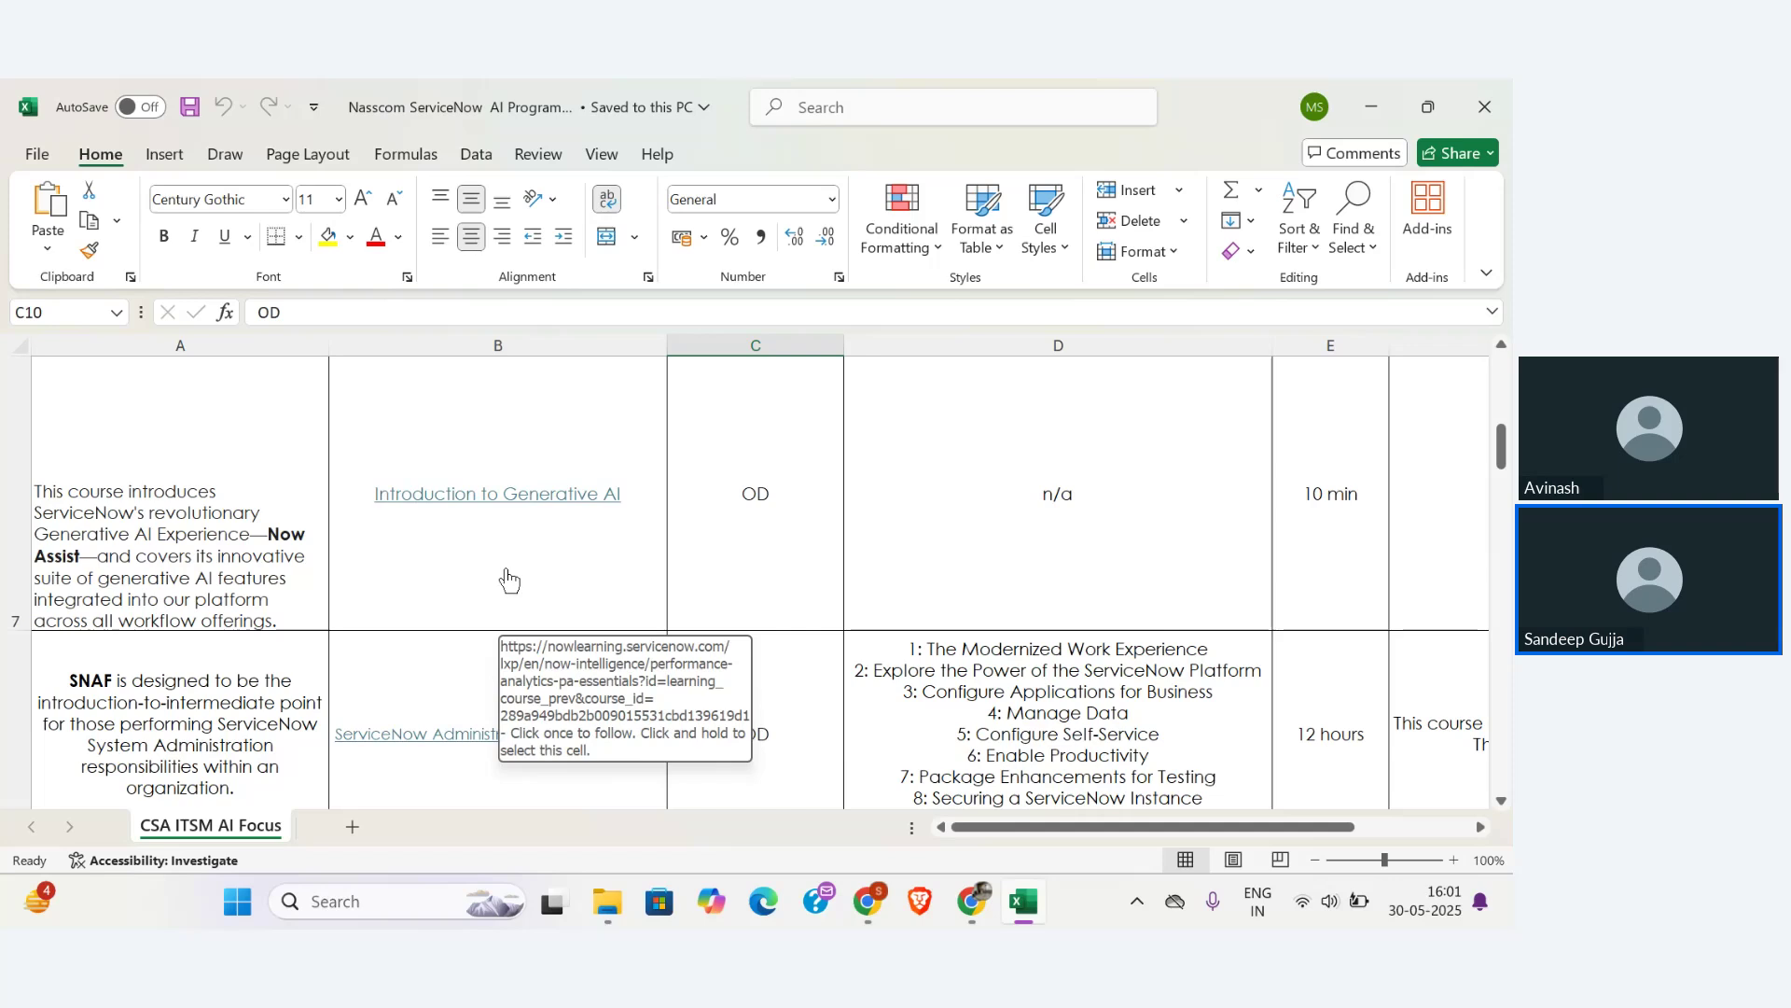
# - Open the IT Service Management Fundamentals link in B9, then close the window it opened
pyautogui.scroll(-3, 508, 579)
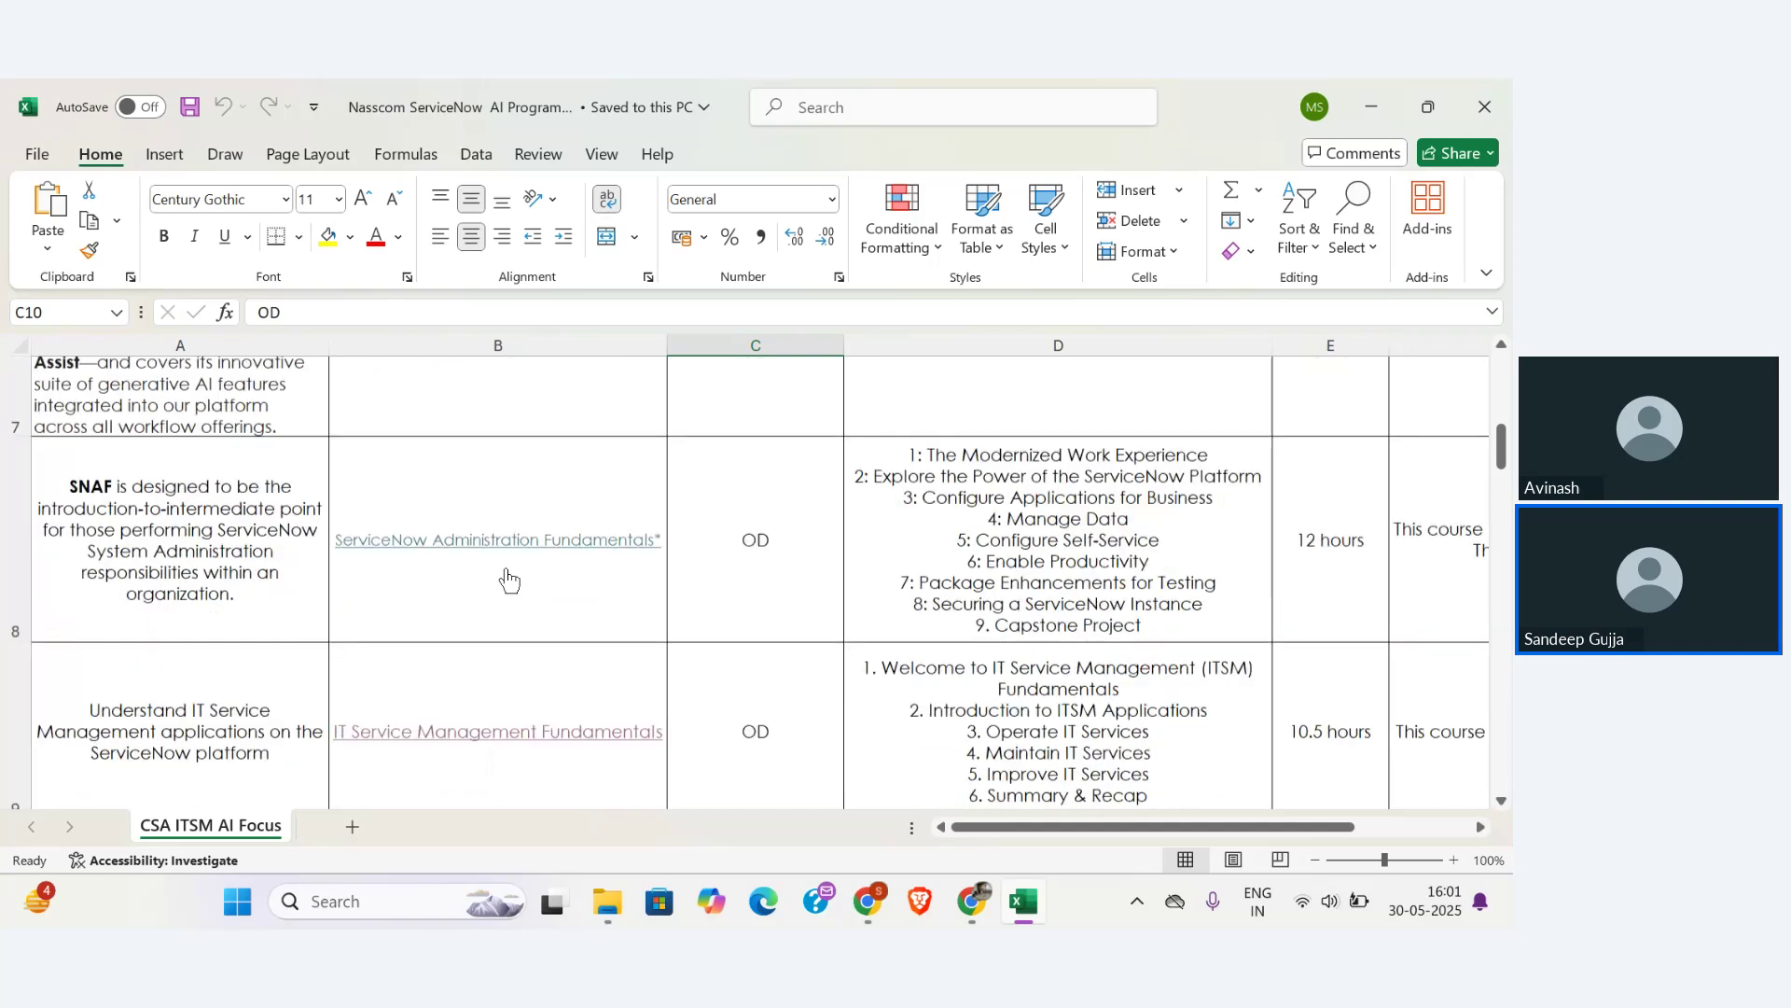
pyautogui.scroll(-1, 508, 578)
pyautogui.click(515, 571)
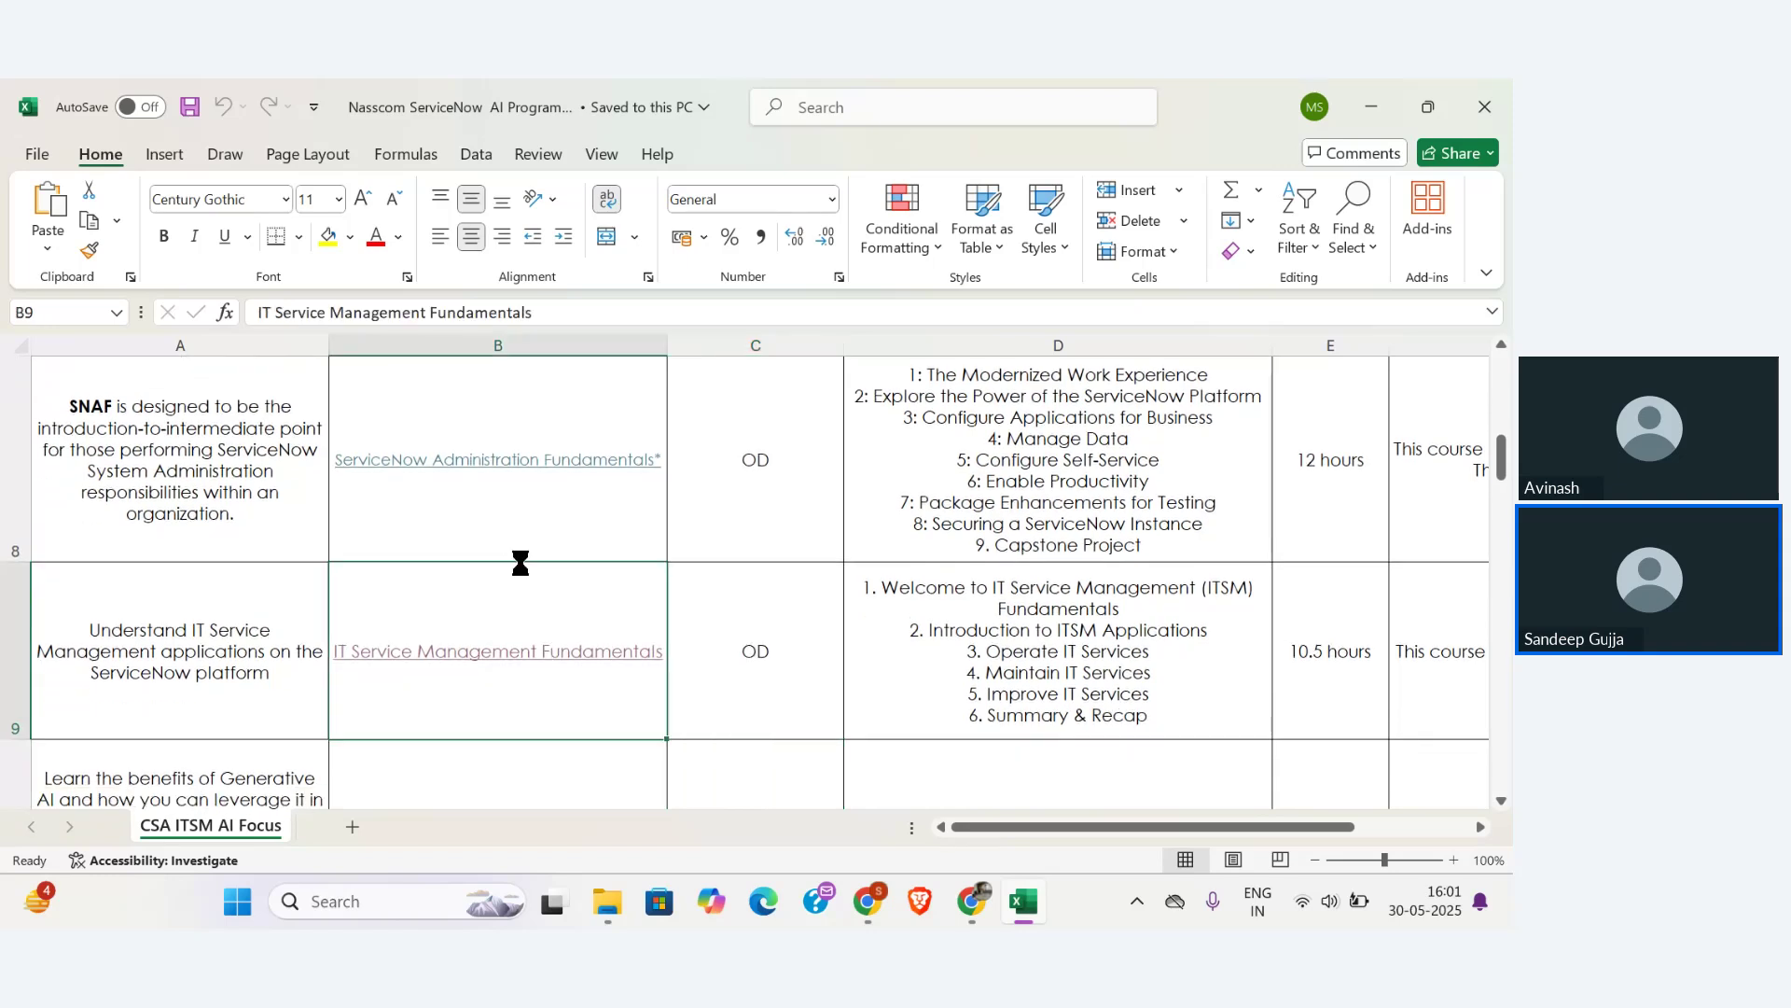
pyautogui.click(541, 529)
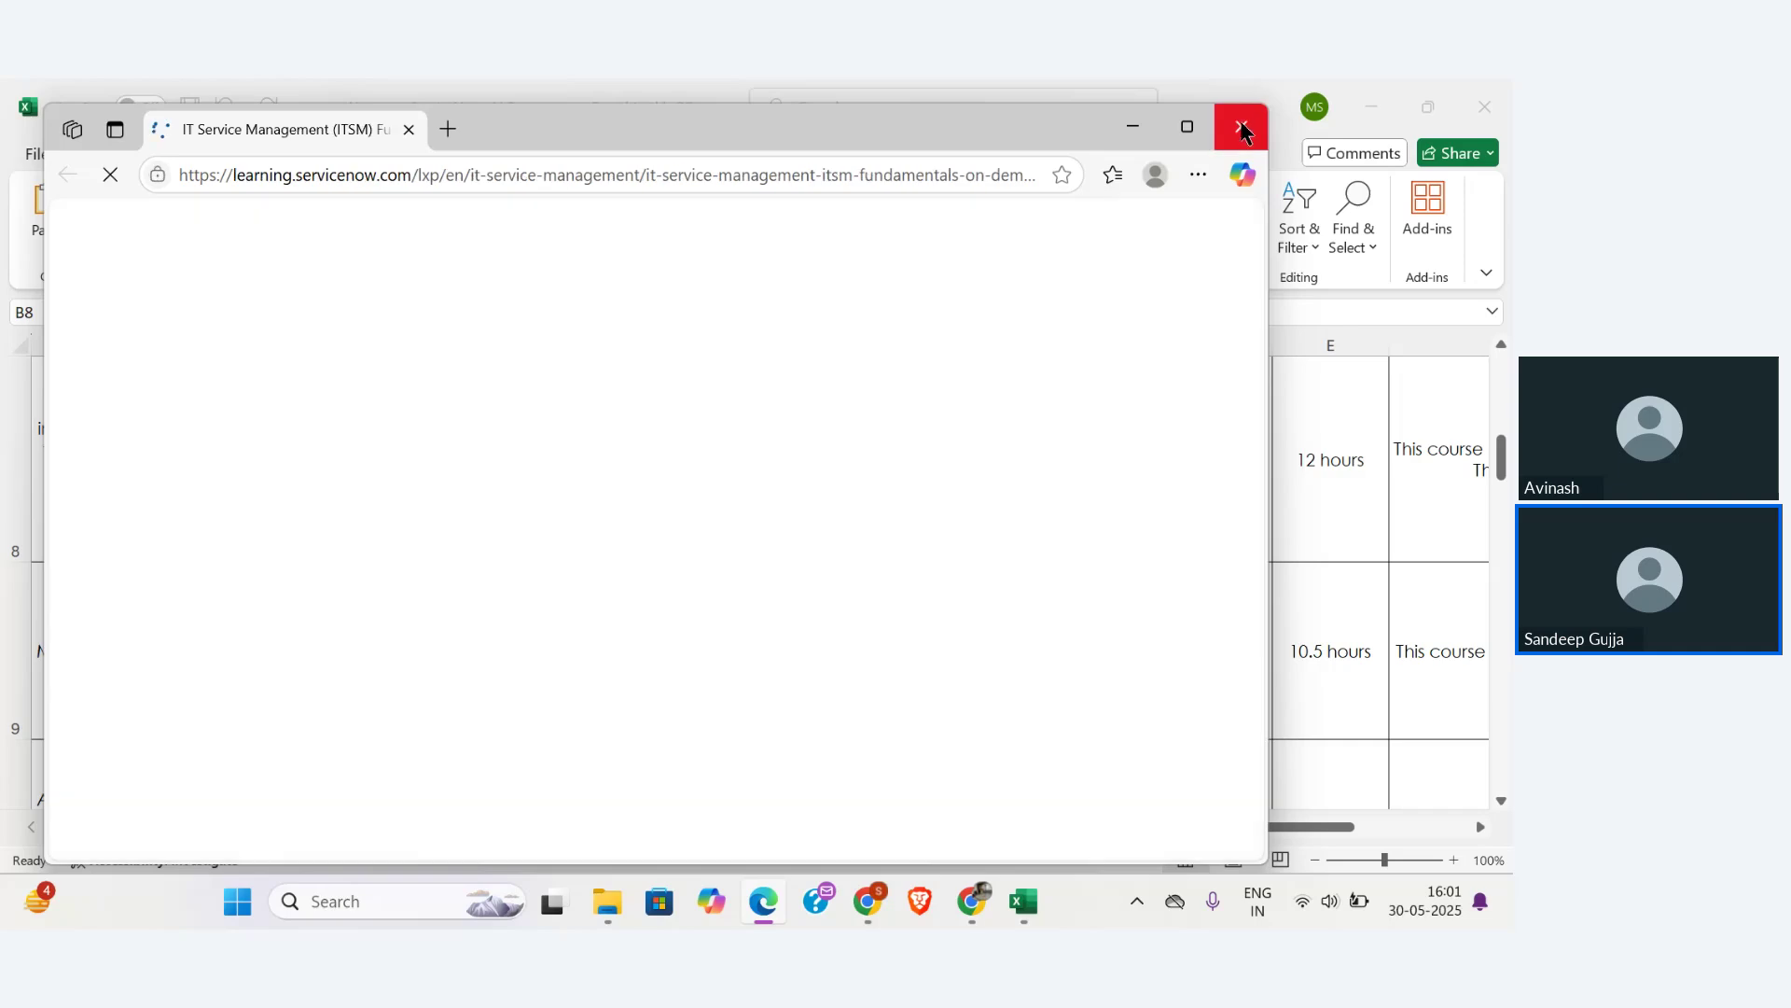
pyautogui.click(1241, 127)
# - Open the IT Service Management Fundamentals course link in row 9 again
pyautogui.scroll(1, 740, 456)
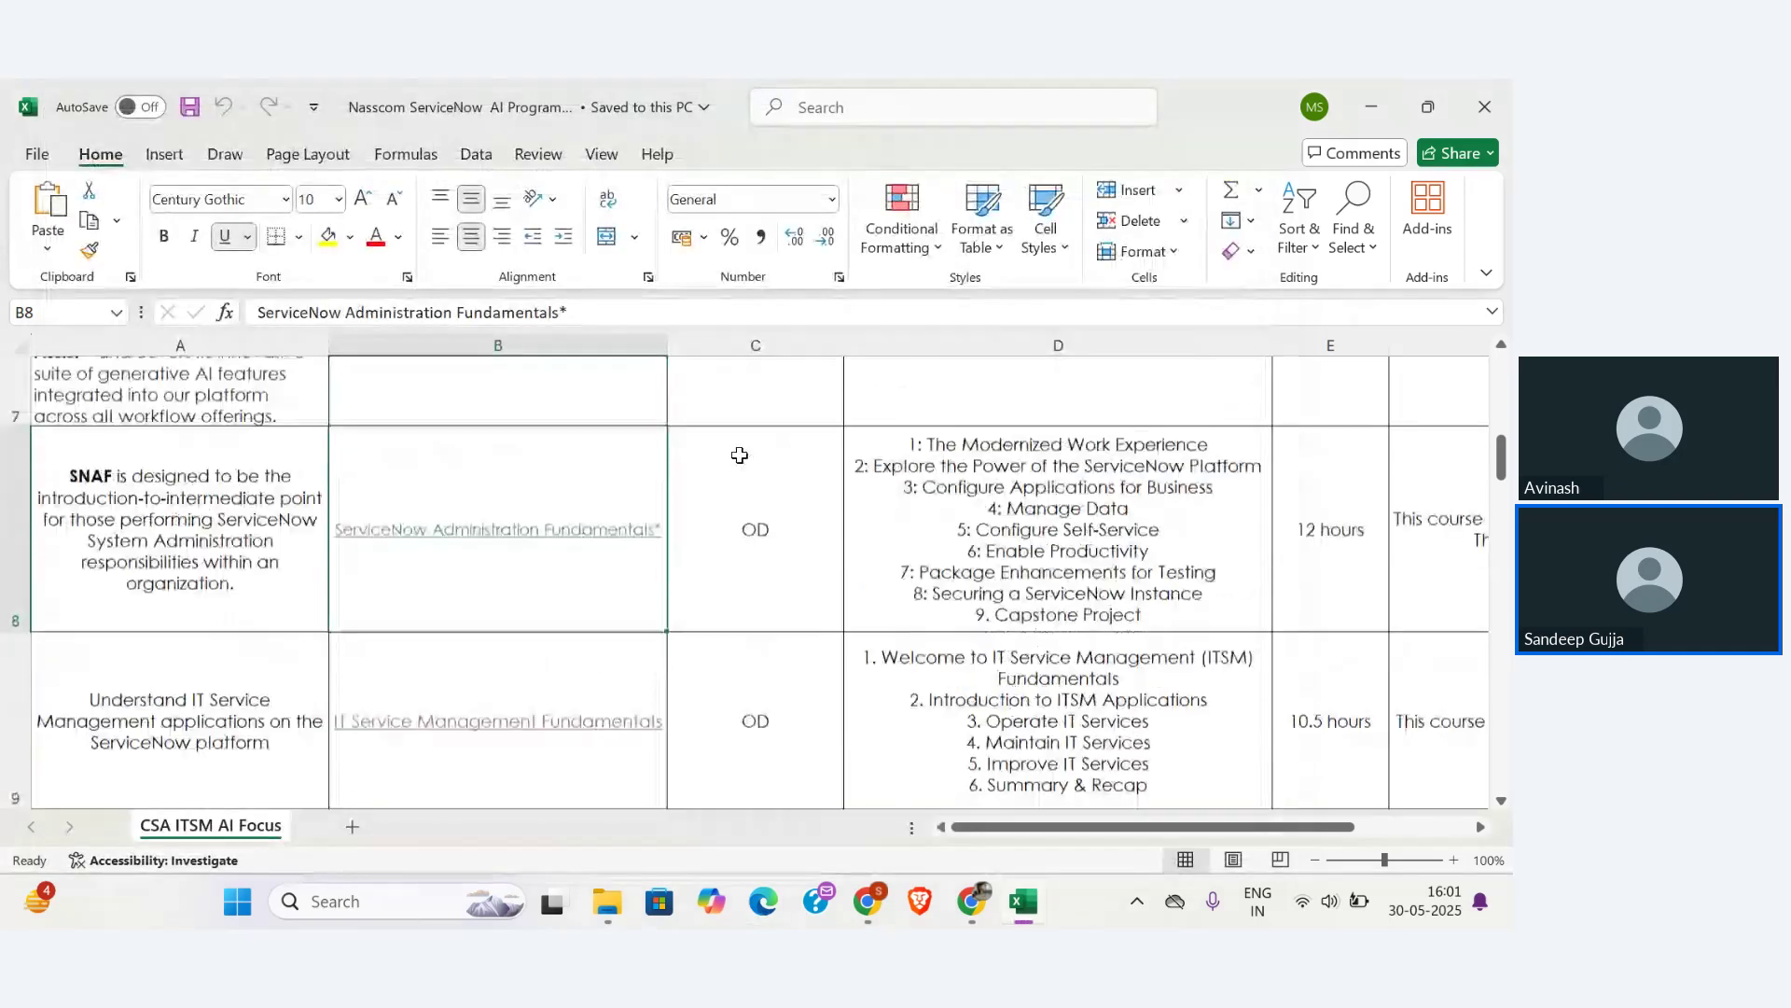
pyautogui.scroll(-1, 740, 456)
pyautogui.scroll(-4, 739, 455)
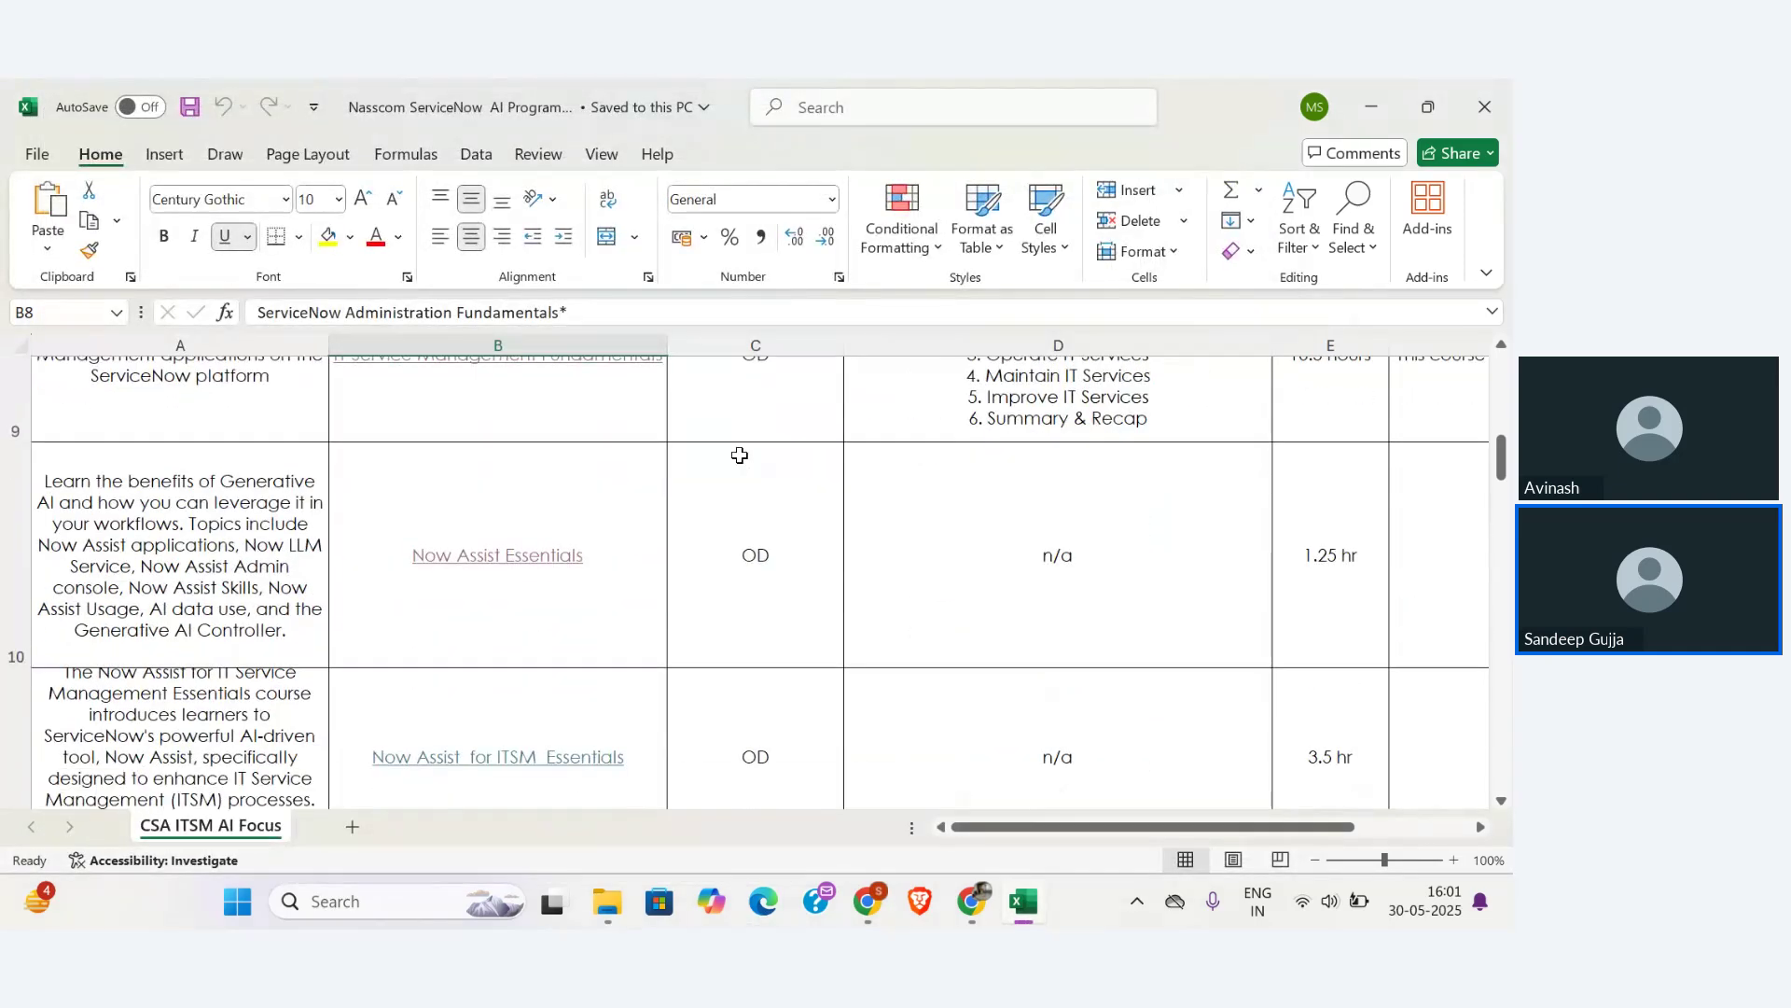
pyautogui.scroll(3, 740, 455)
pyautogui.scroll(-1, 740, 455)
pyautogui.scroll(-1, 740, 455)
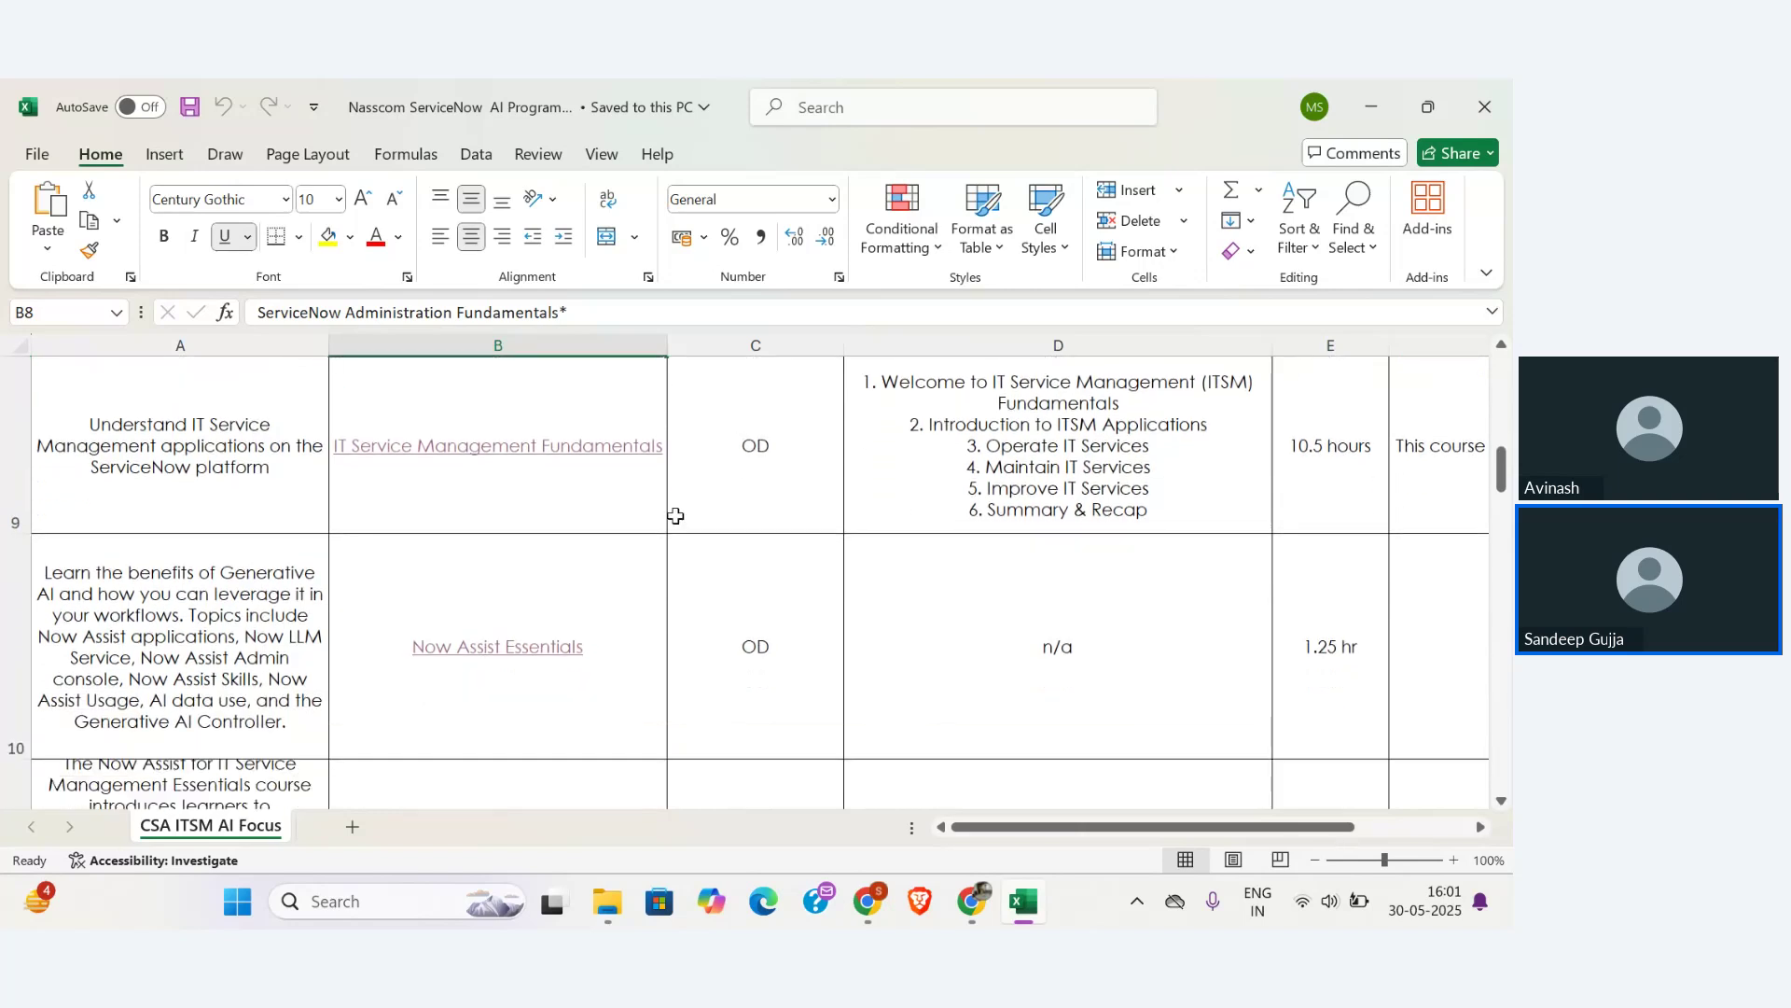
pyautogui.click(545, 510)
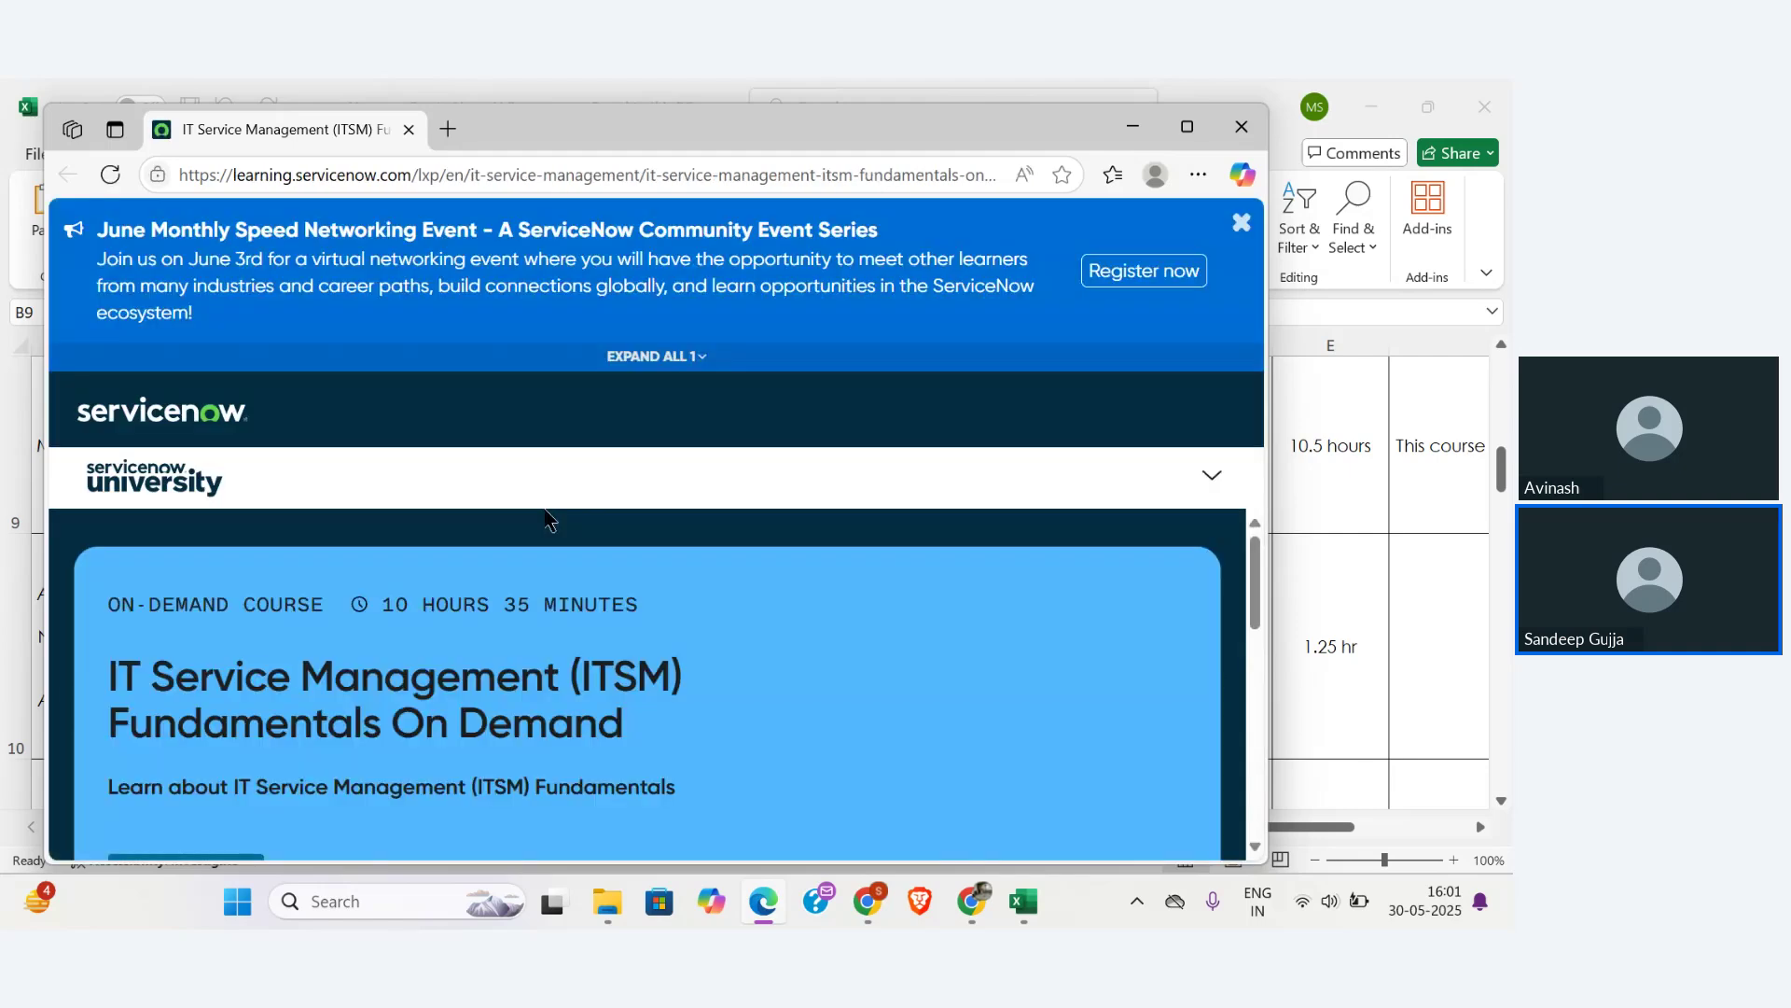
# - Copy the ITSM Fundamentals course URL and load it in the signed-in Chrome window
pyautogui.click(906, 177)
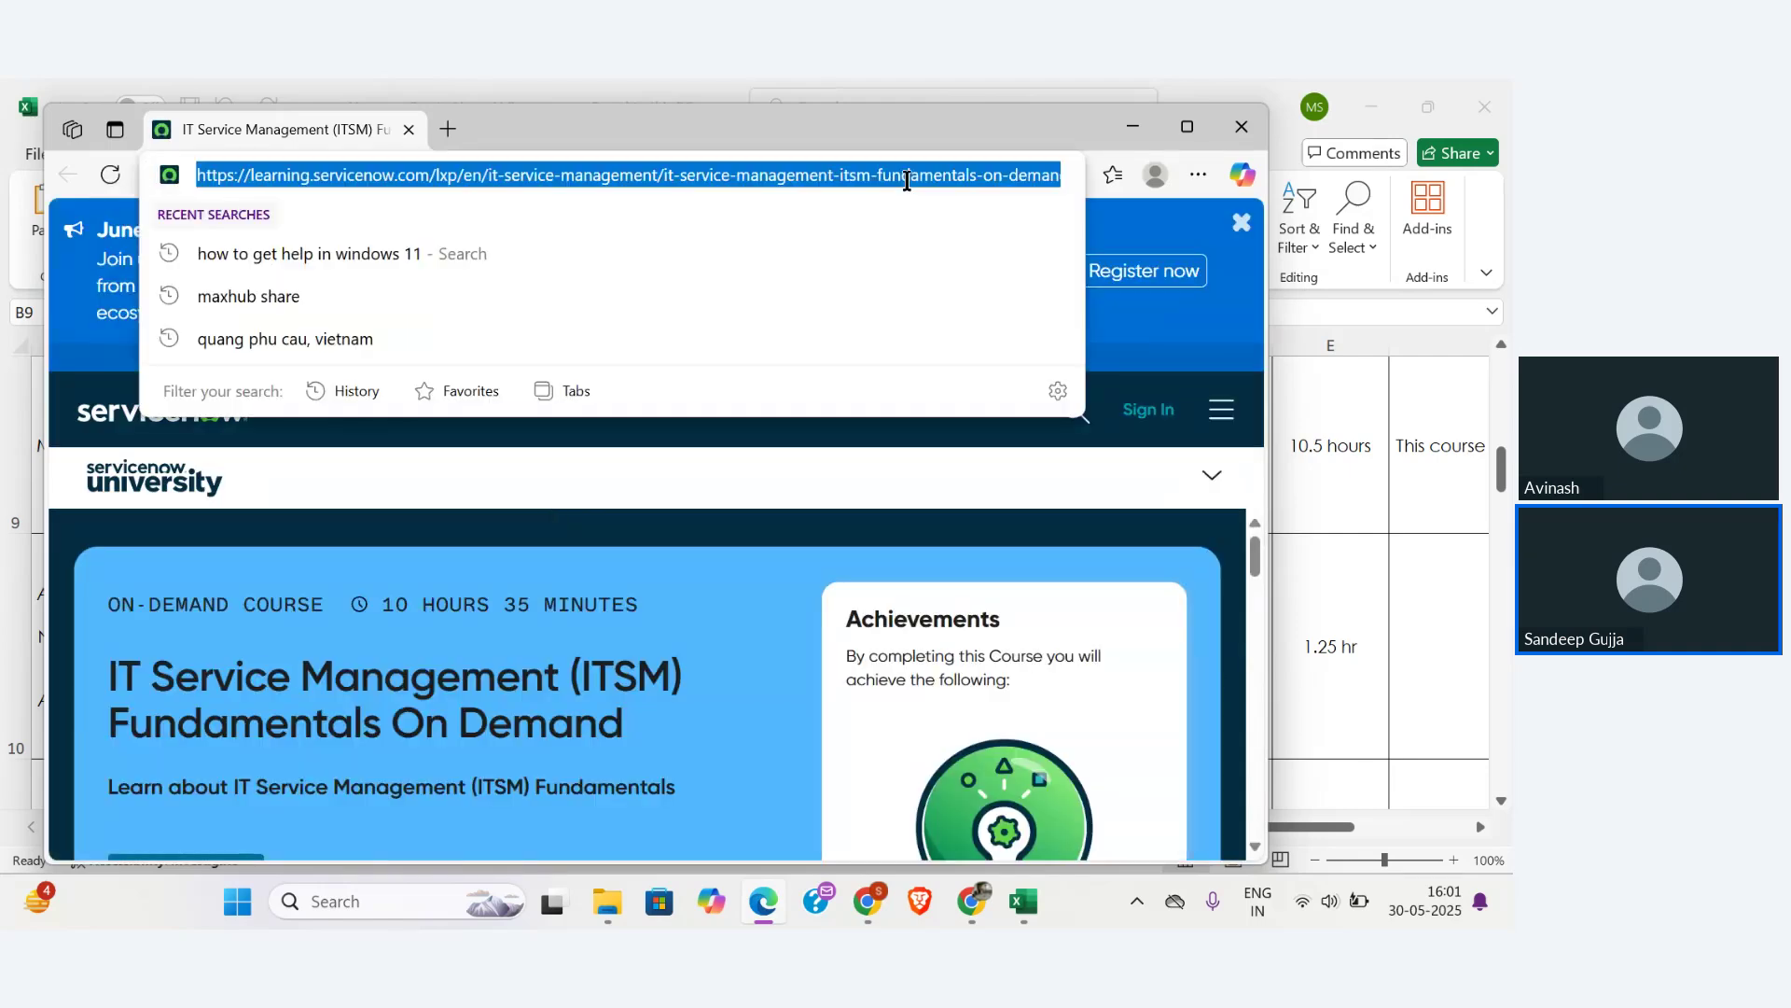
pyautogui.hotkey('alt', 'Tab')
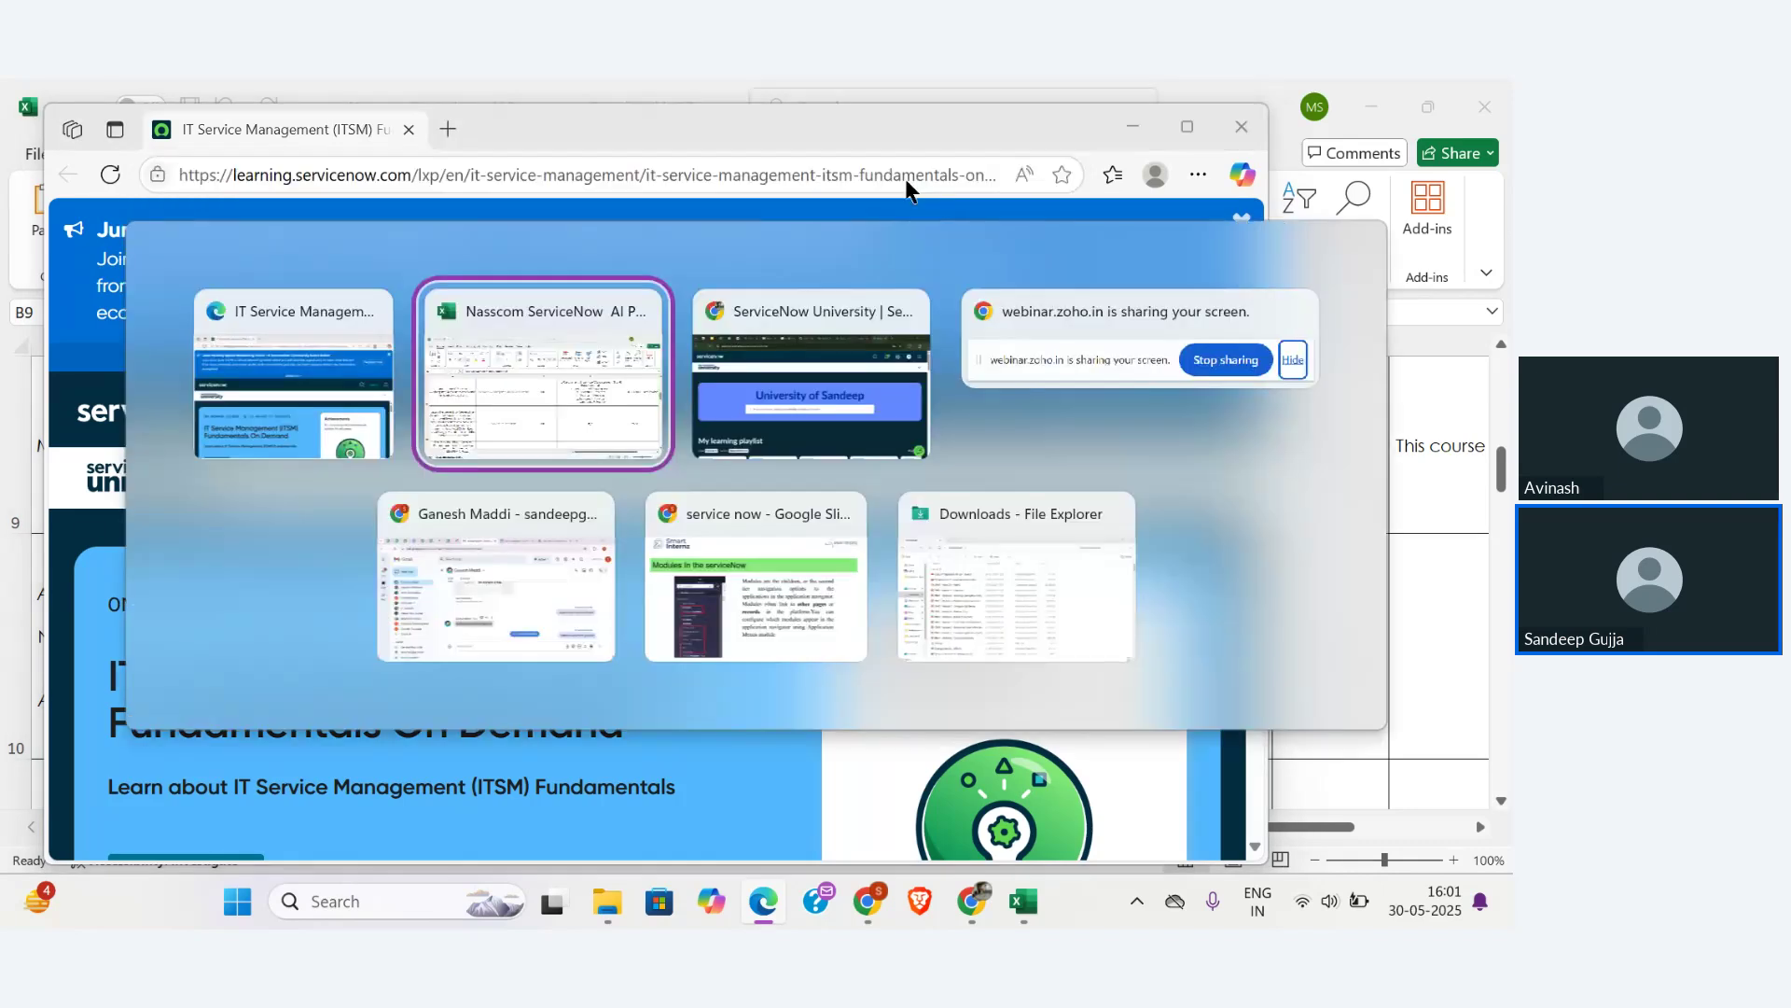
pyautogui.hotkey('ctrl', 'a')
pyautogui.hotkey('ctrl', 'v')
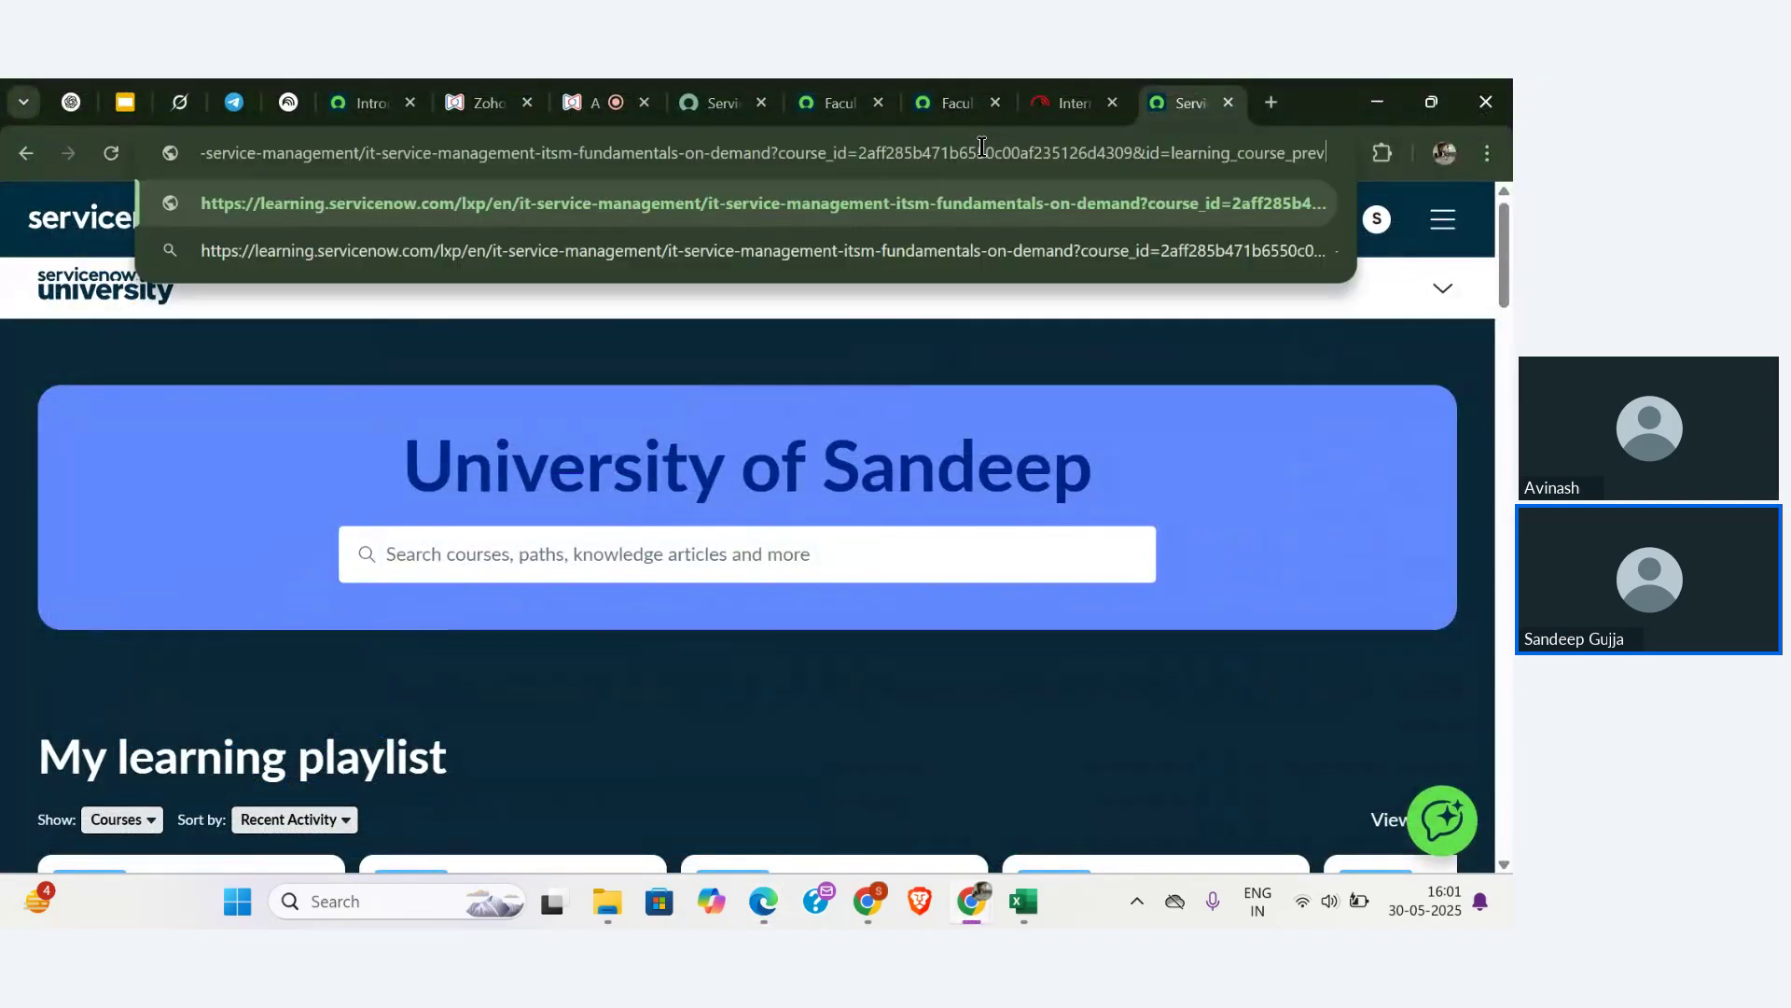
pyautogui.press('Return')
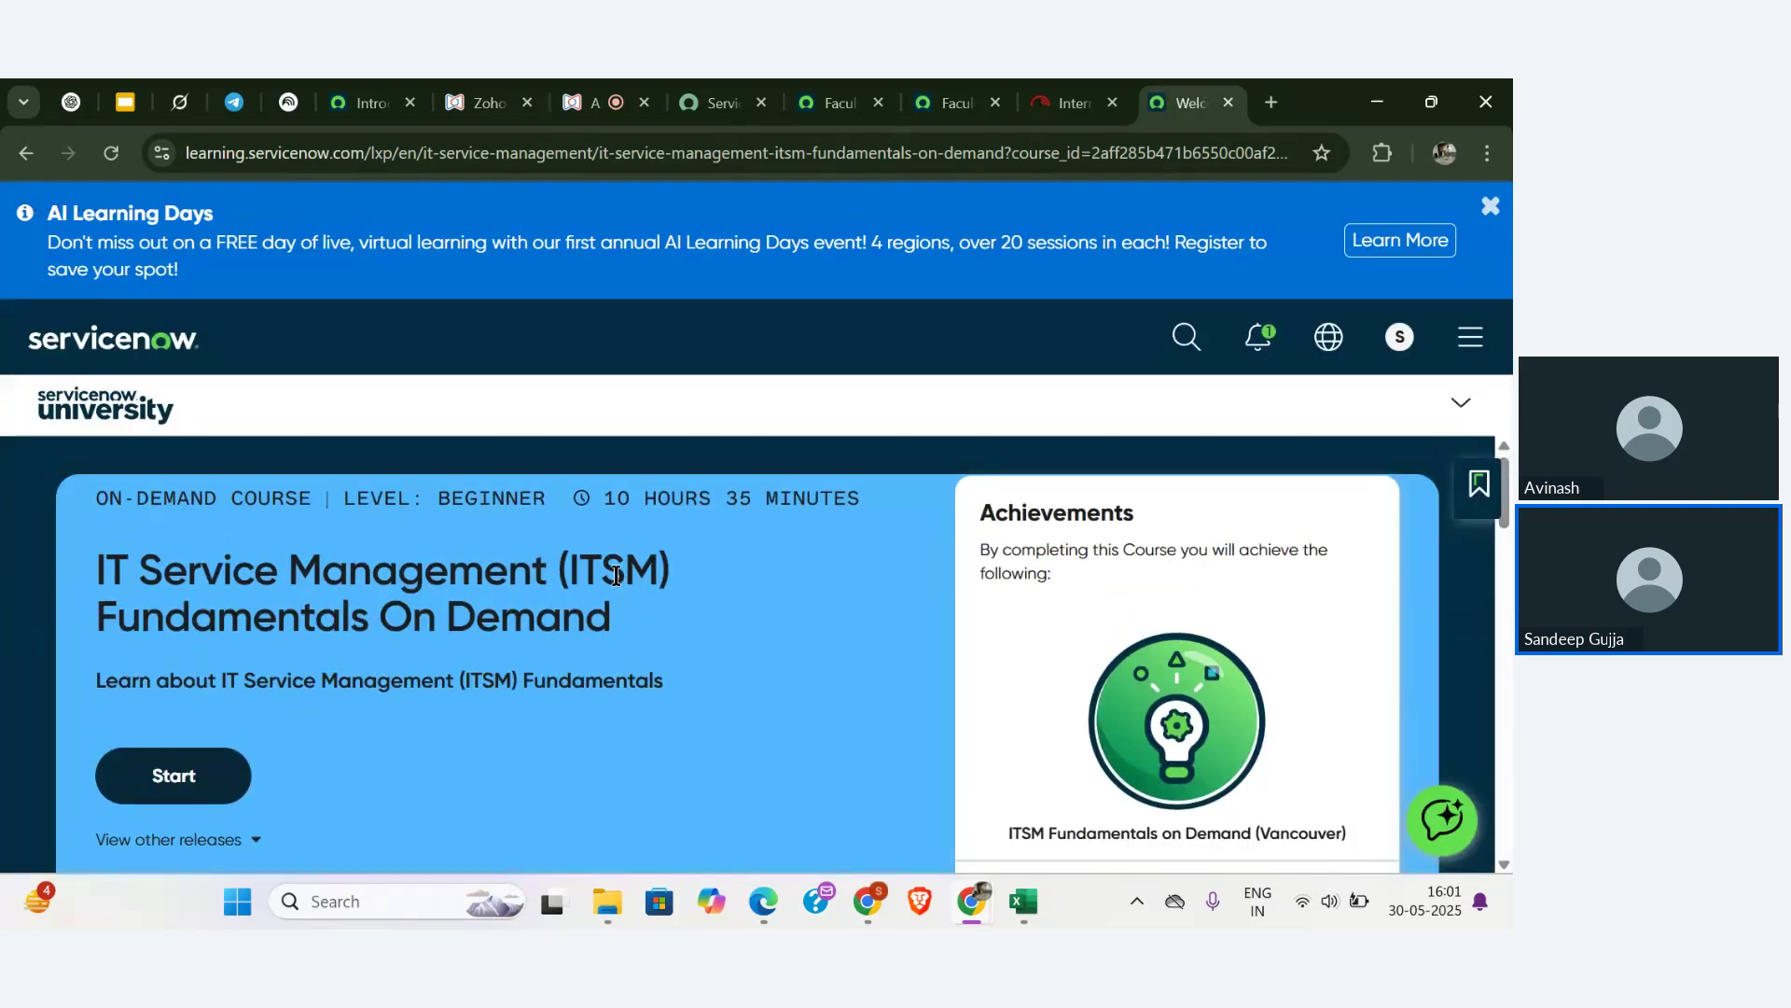
pyautogui.scroll(-1, 616, 588)
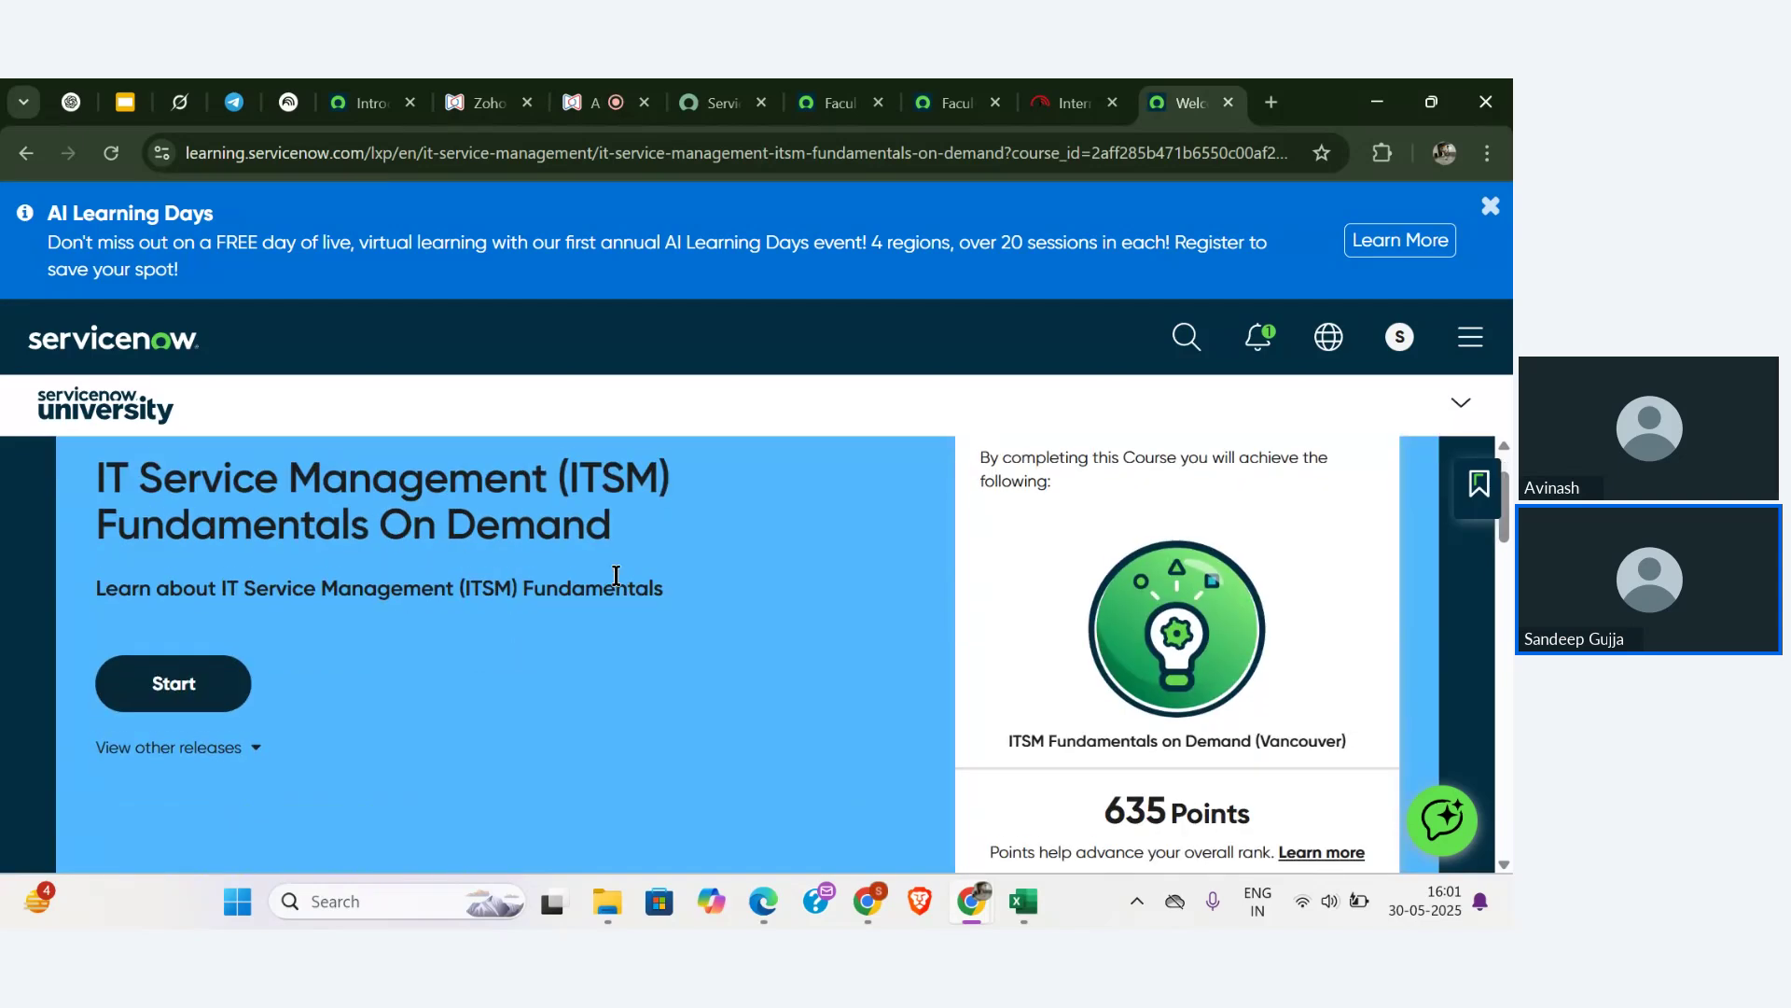
# - Accept the training and certification terms, tick the acknowledgement, and enroll in ITSM Fundamentals On Demand
pyautogui.click(184, 668)
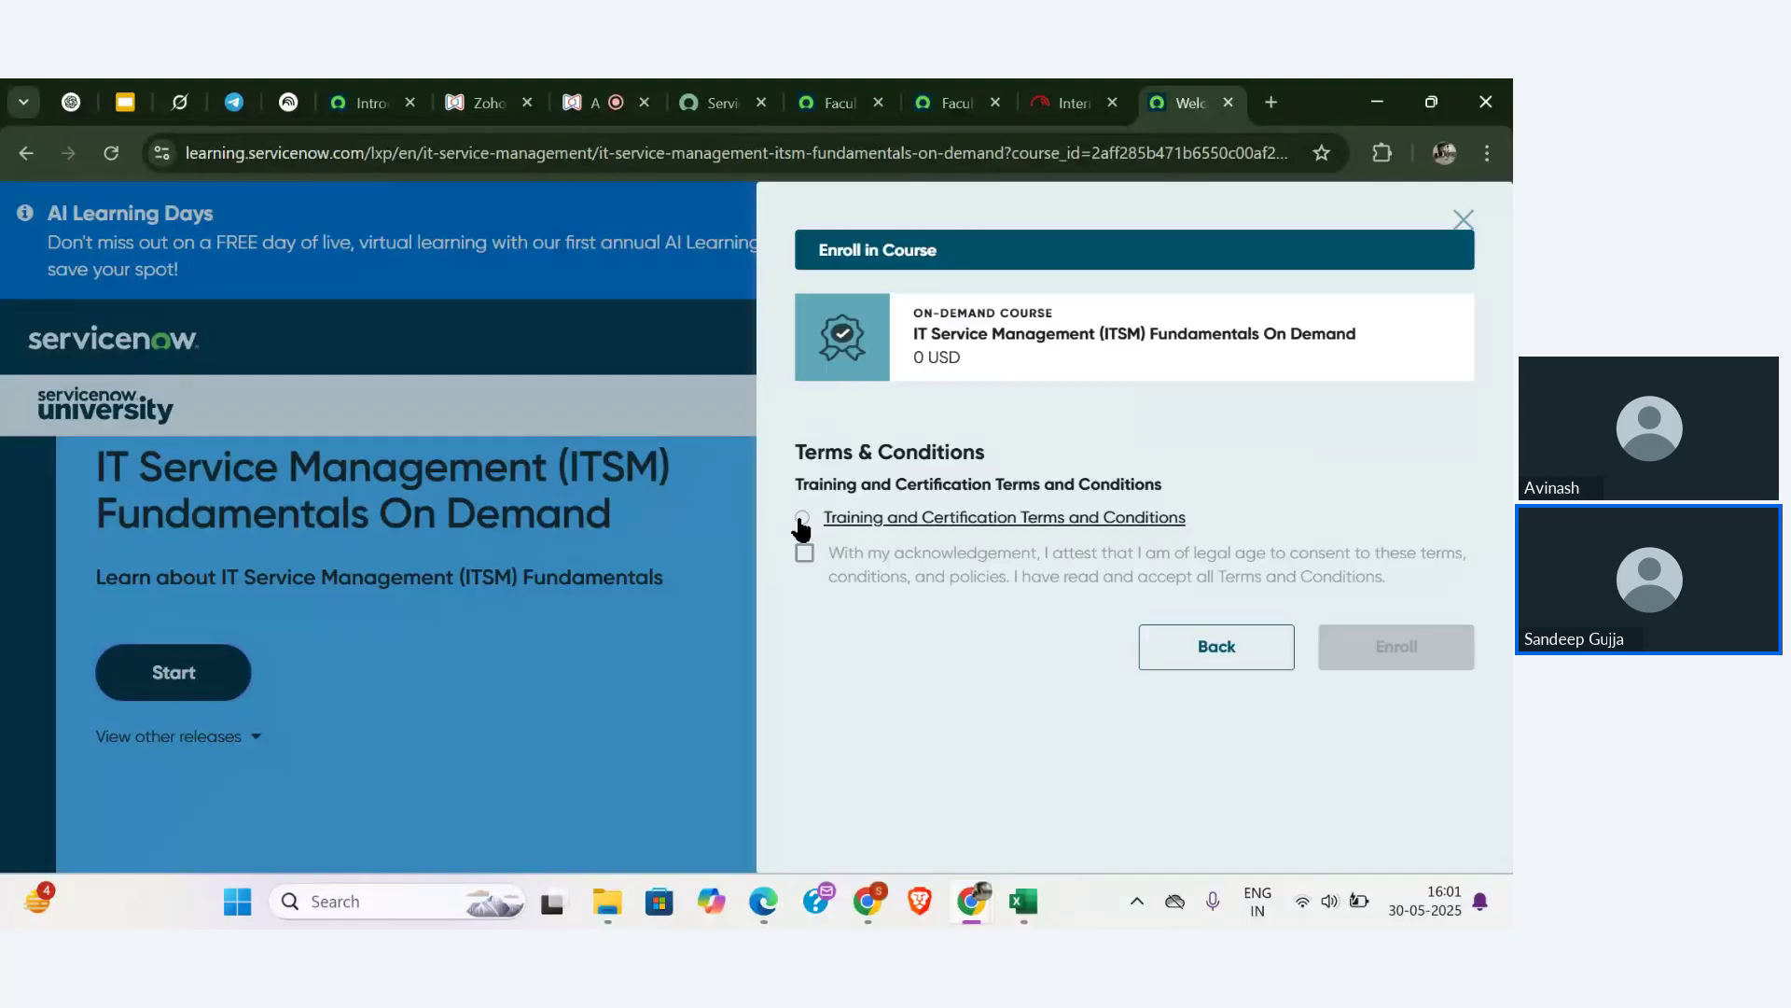
pyautogui.click(801, 518)
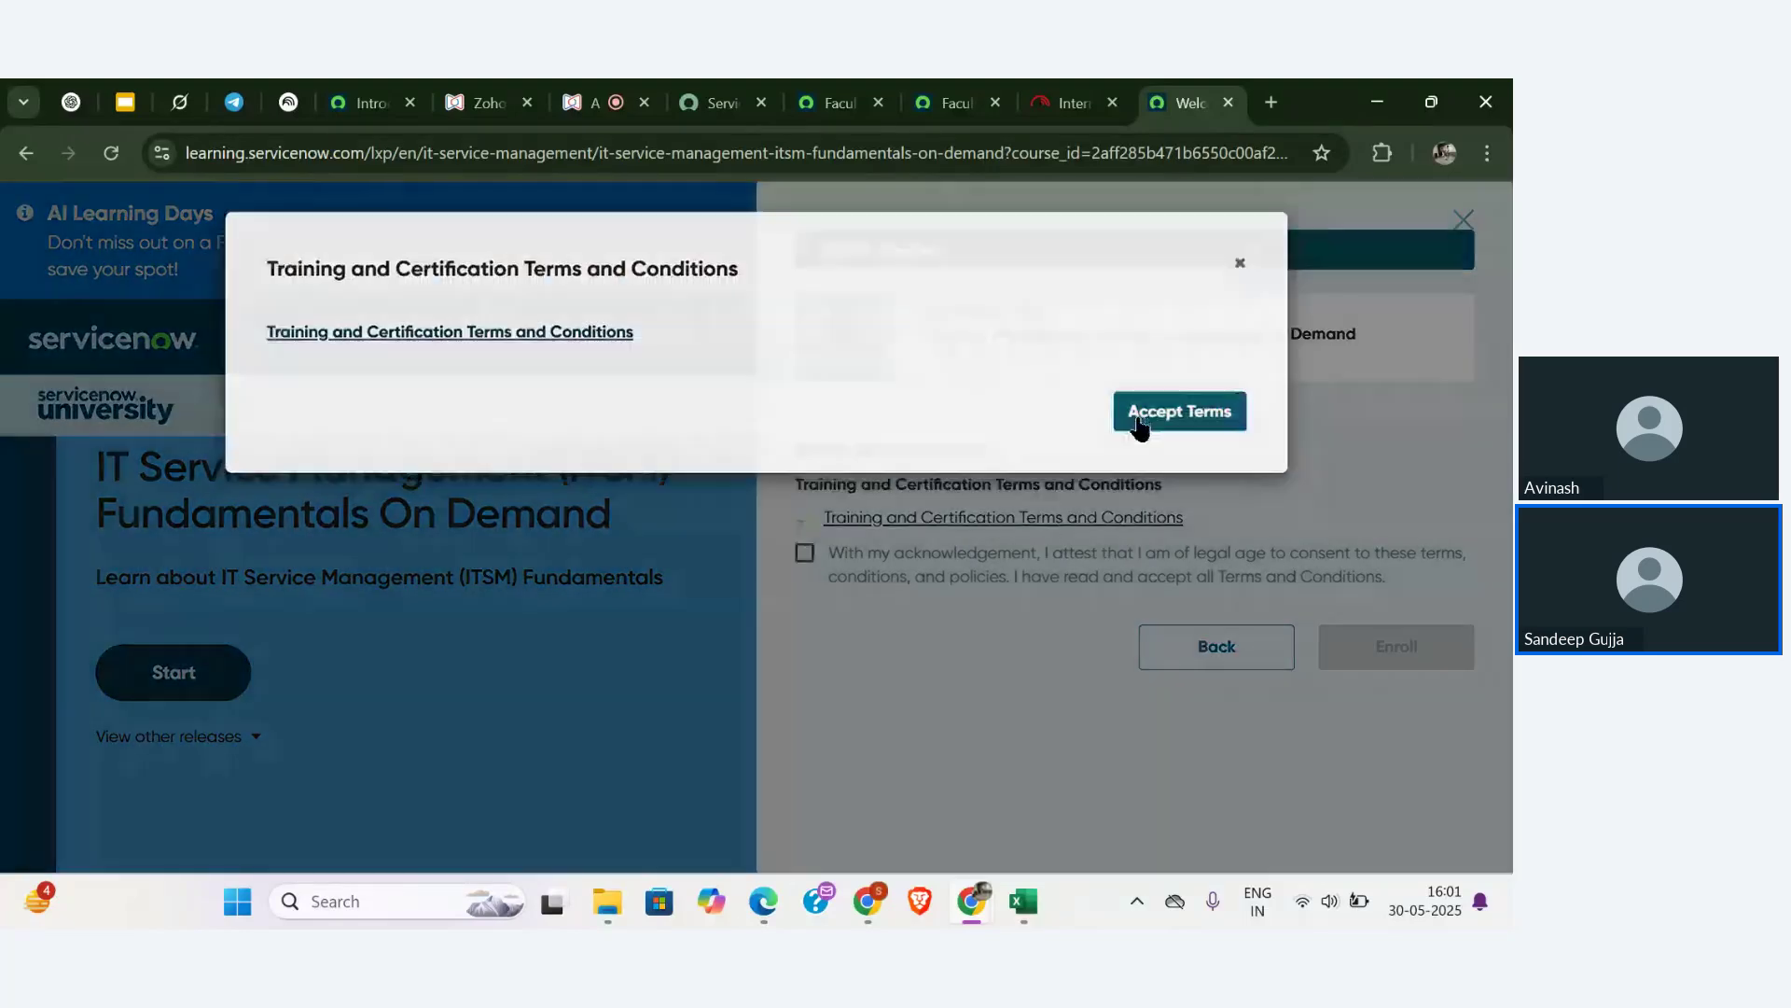
pyautogui.click(1133, 420)
pyautogui.click(804, 553)
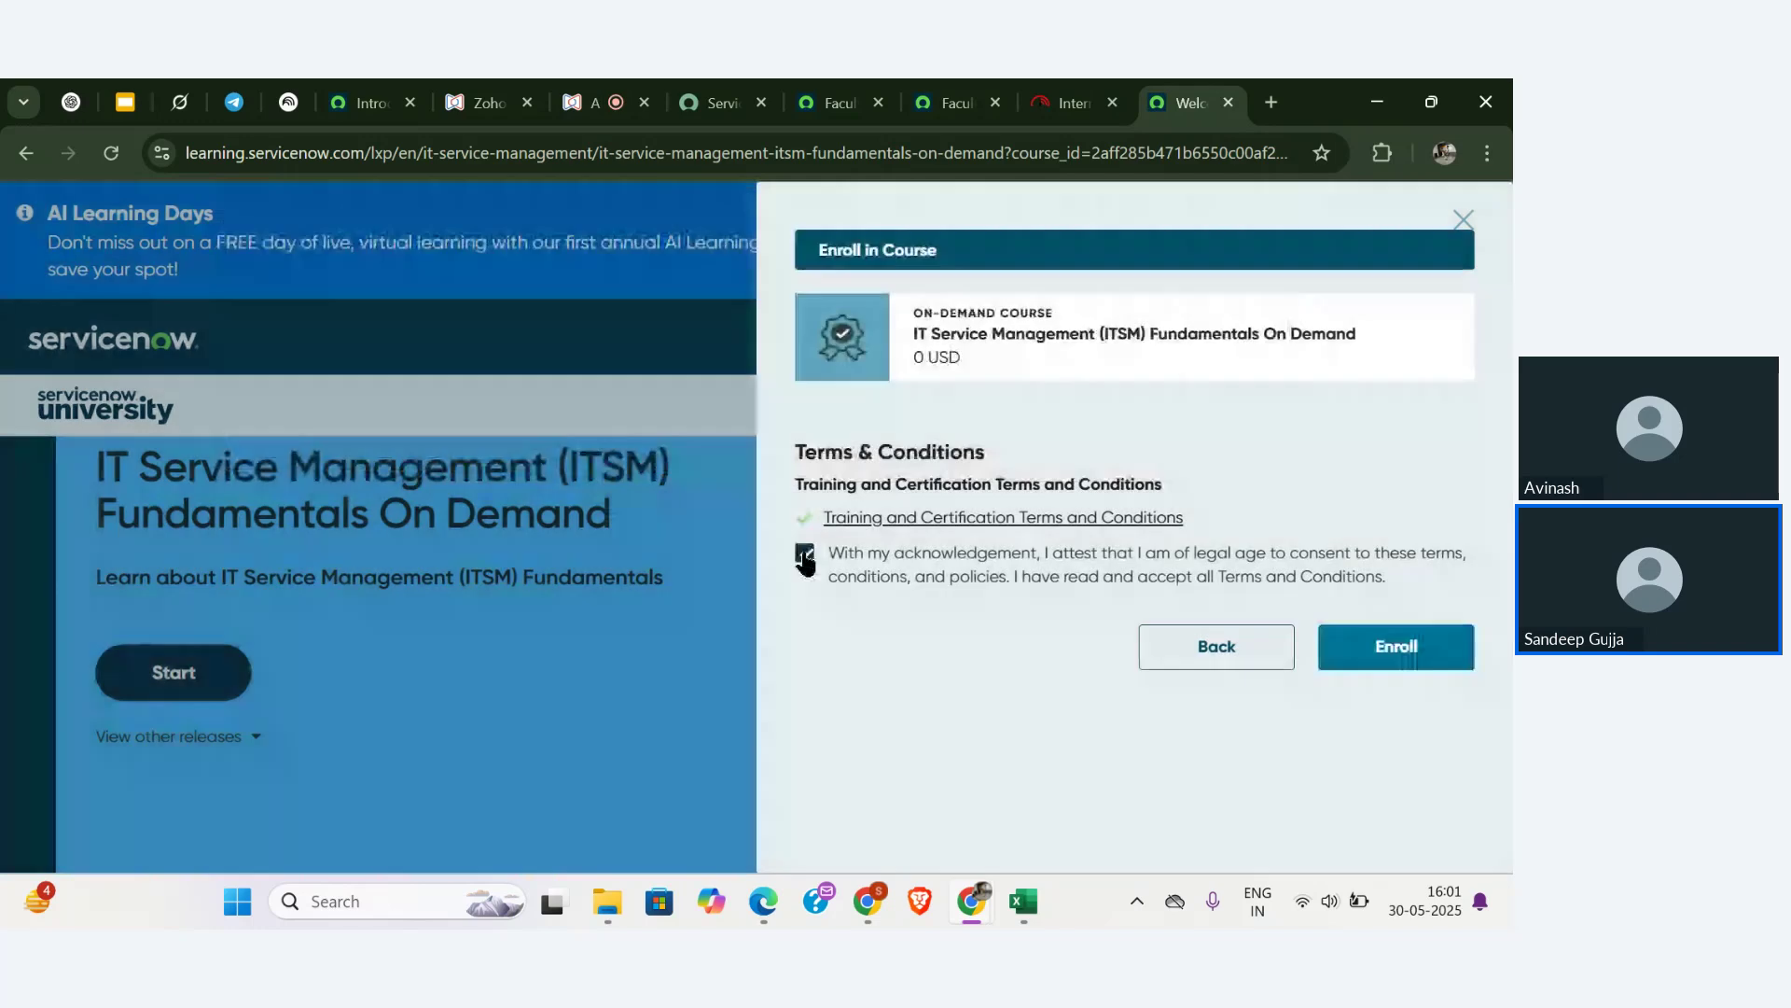
pyautogui.click(1341, 645)
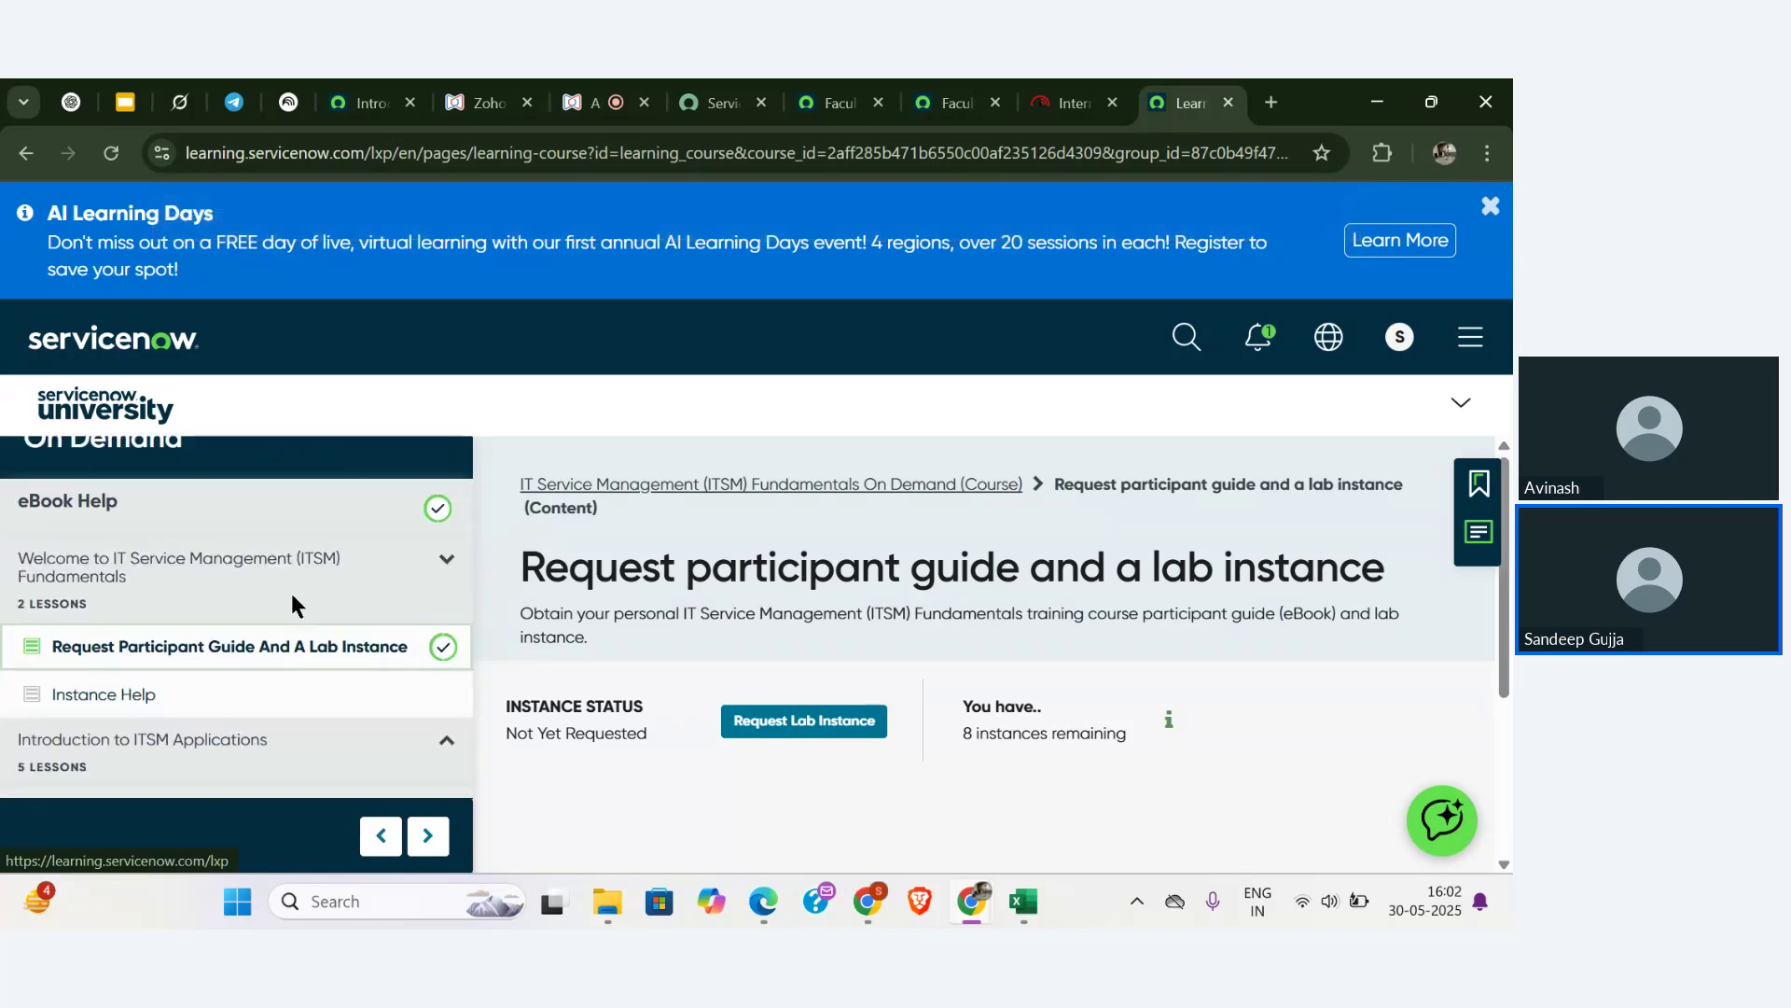
# - Expand Introduction to ITSM Applications in the sidebar to list Lab 1.1: Verify ITSM Environment
pyautogui.scroll(-5, 292, 595)
pyautogui.scroll(2, 292, 605)
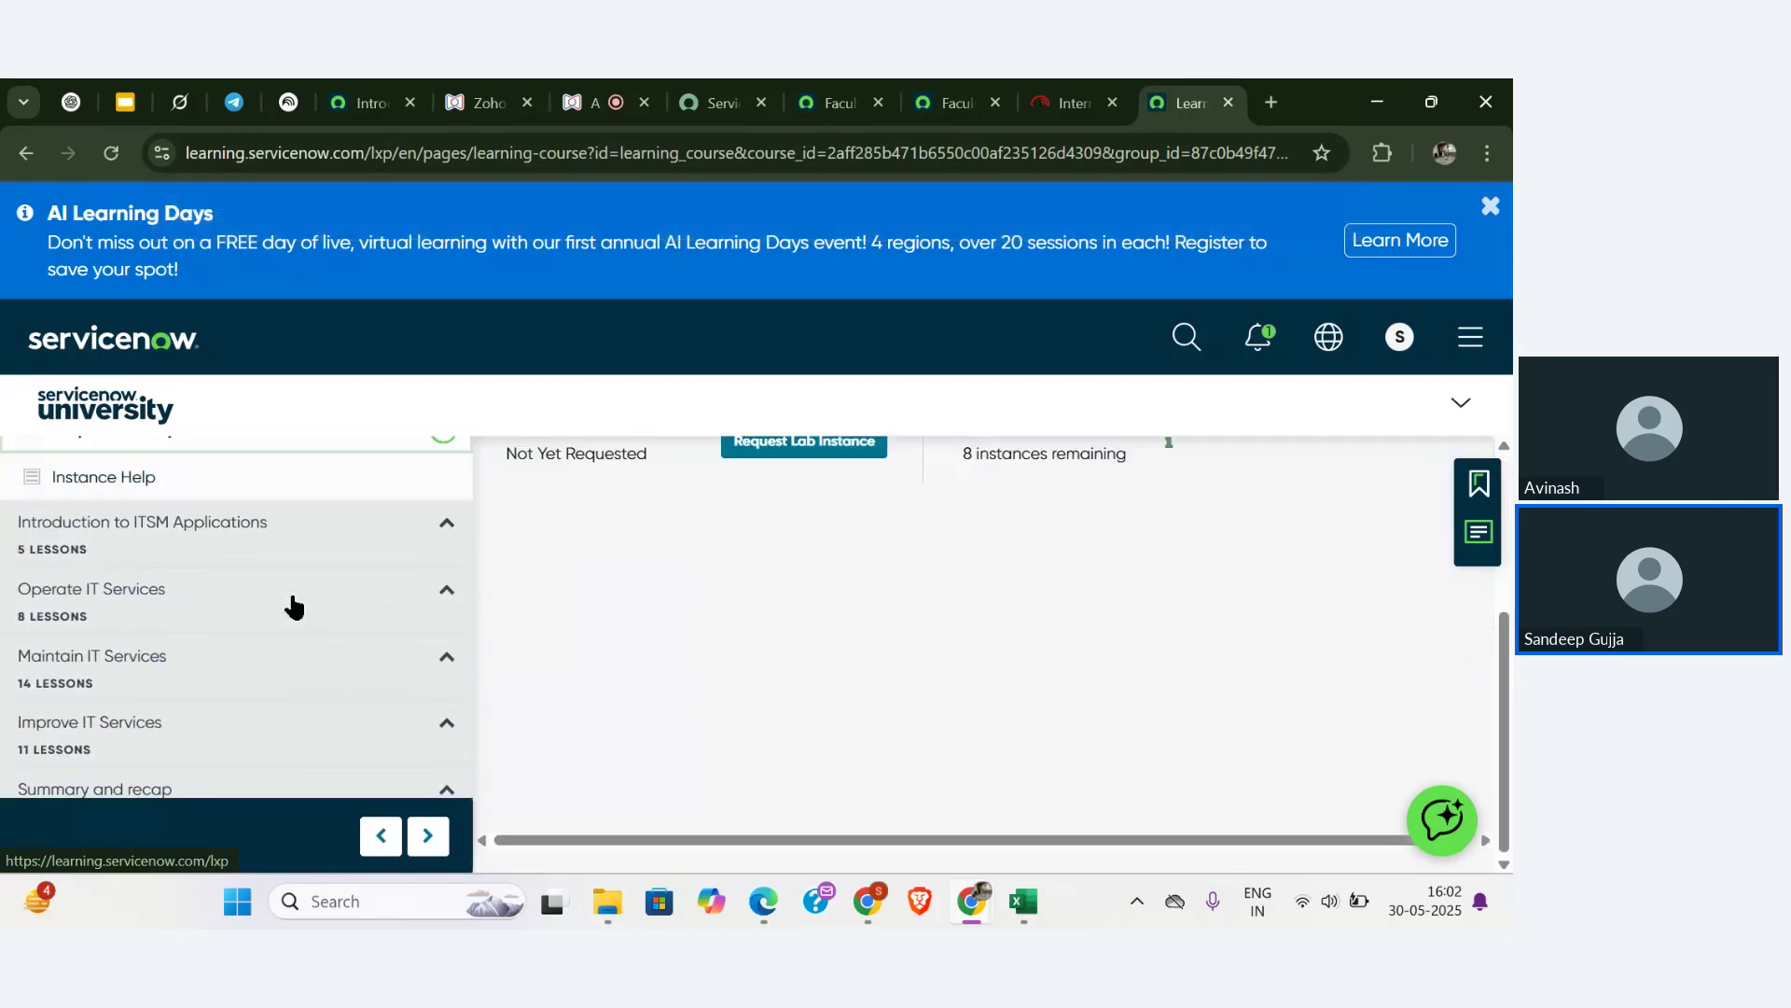
pyautogui.click(233, 565)
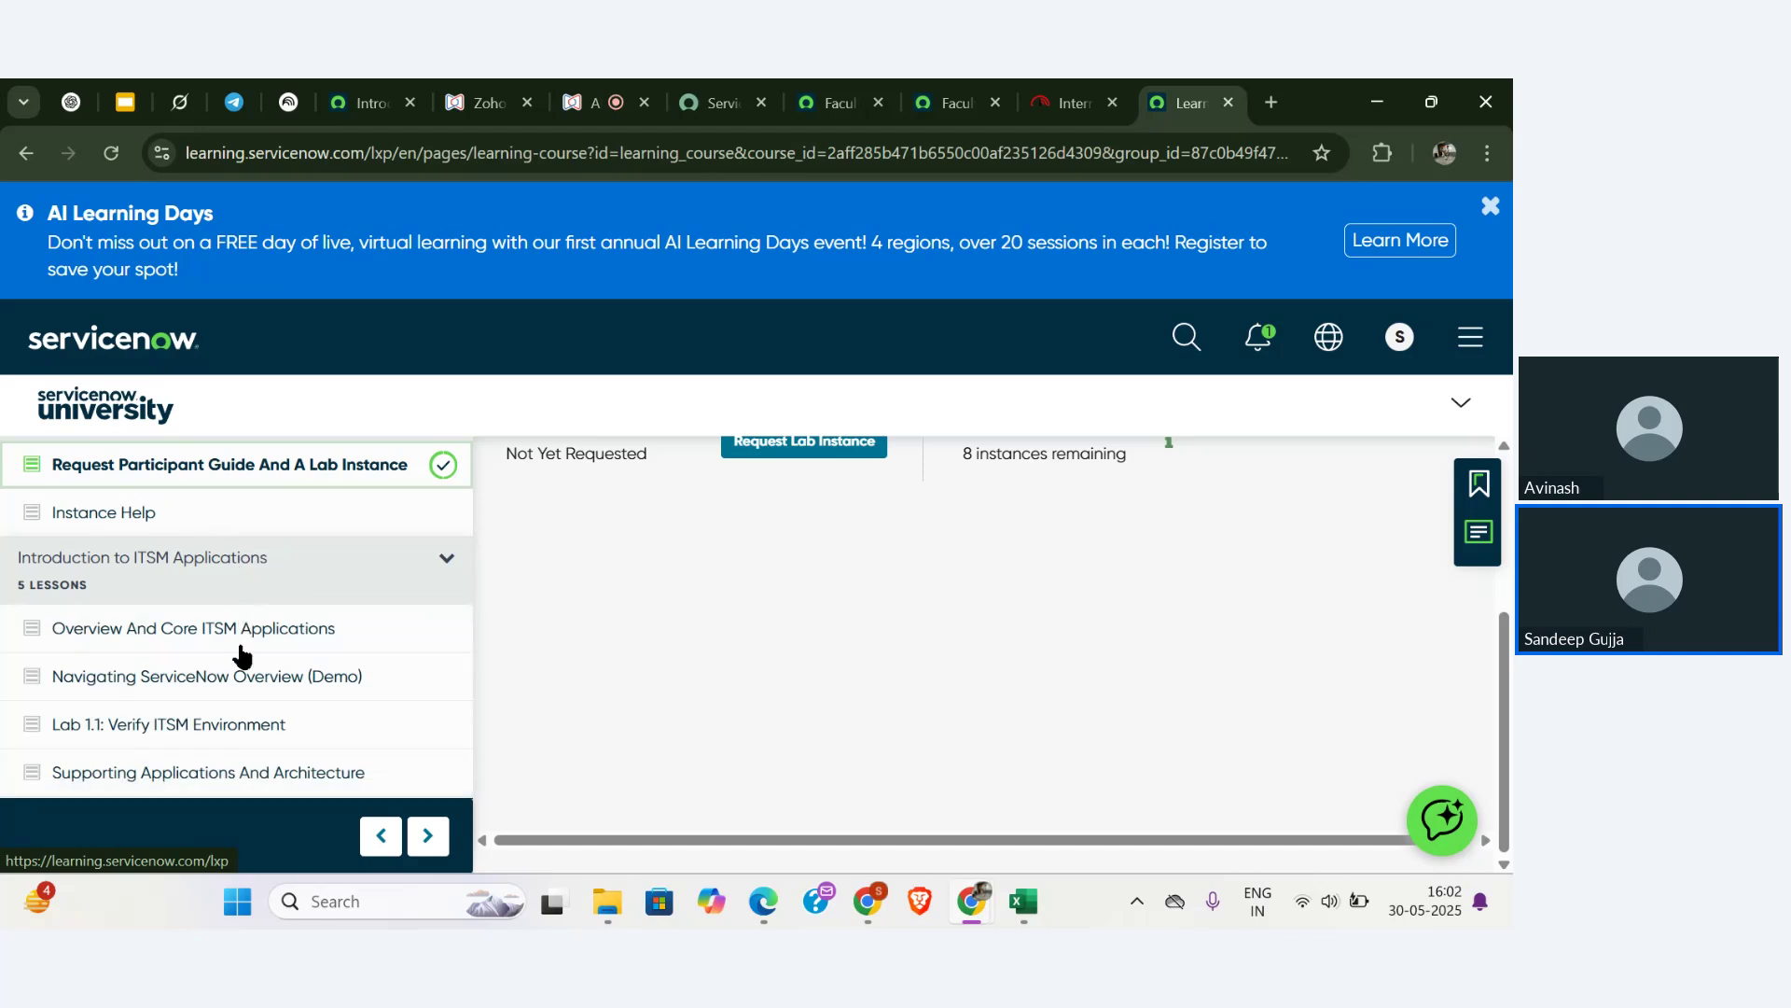
pyautogui.scroll(-2, 235, 644)
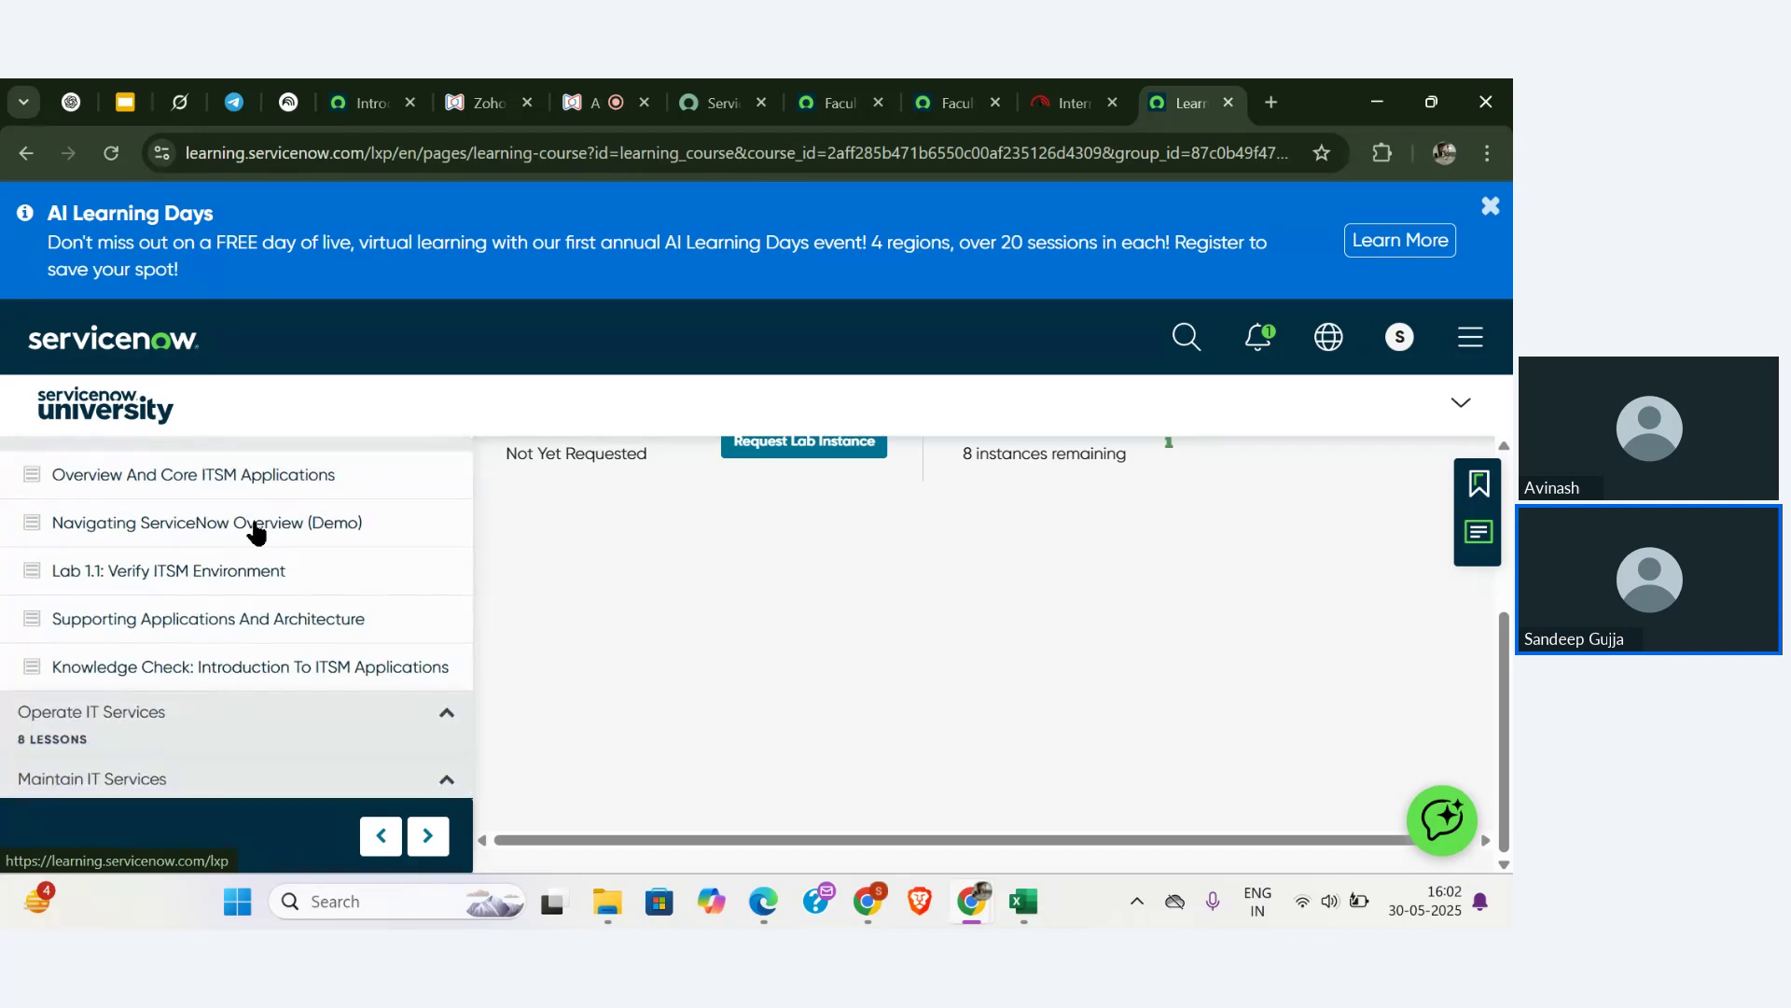
pyautogui.scroll(2, 255, 528)
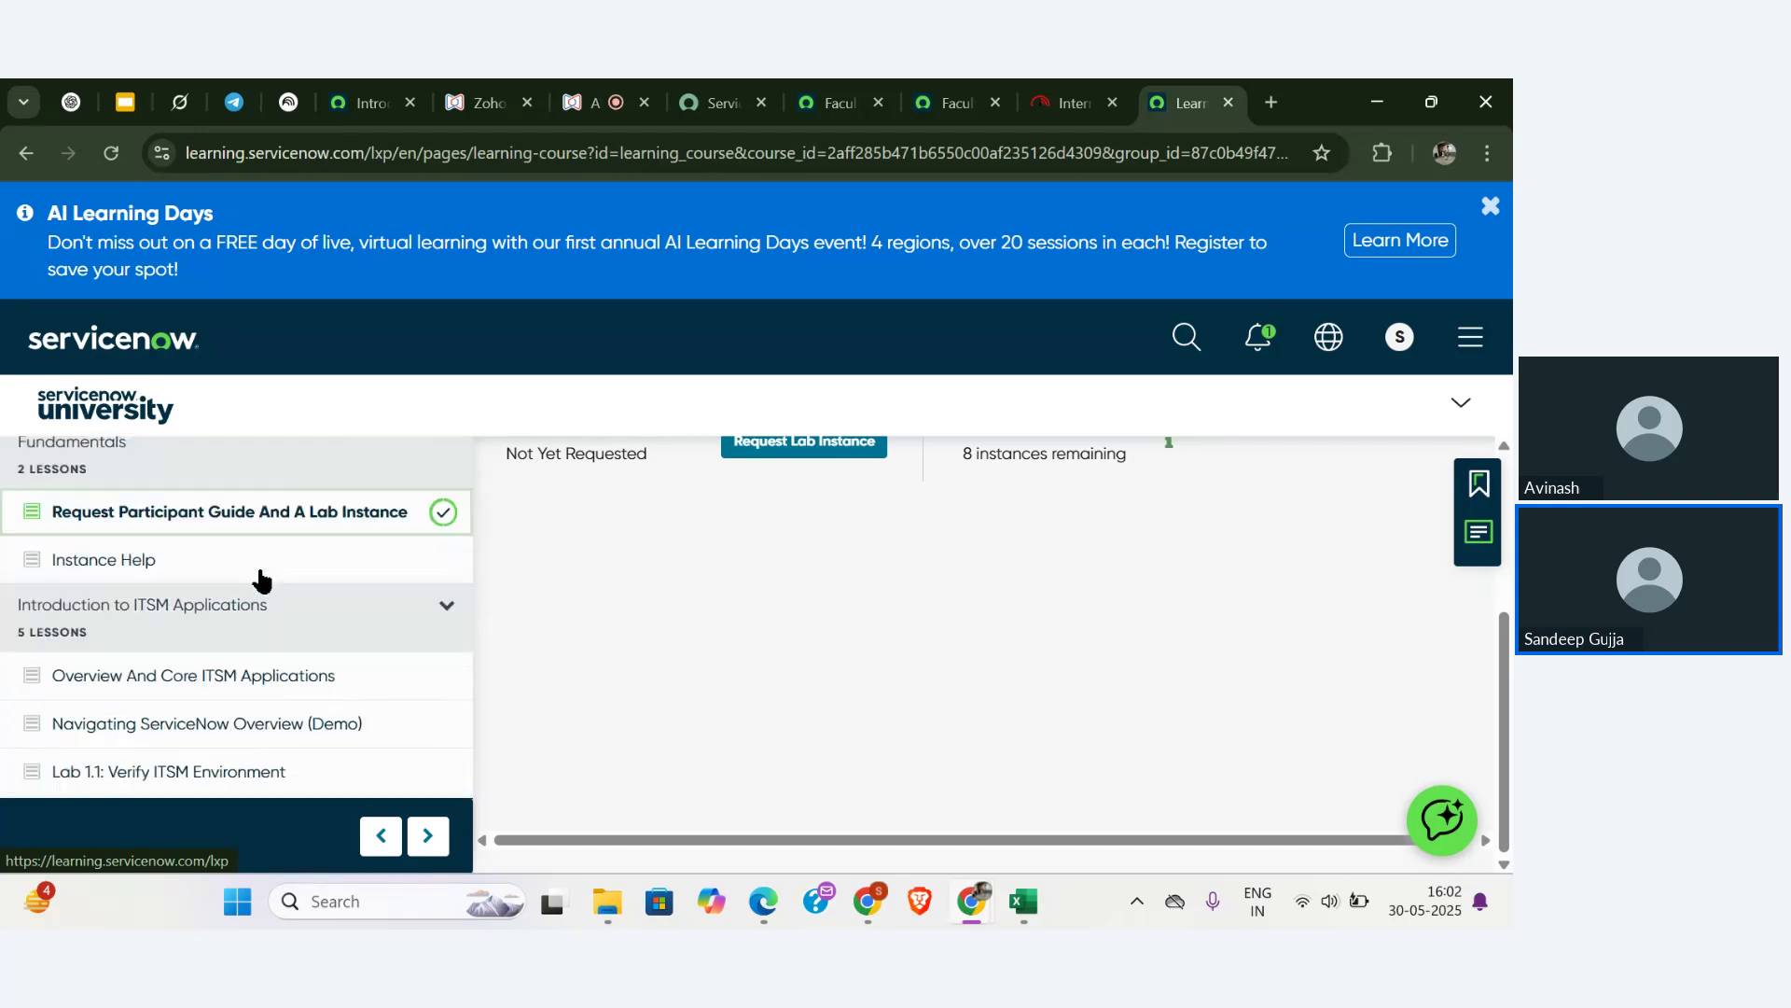
pyautogui.scroll(2, 279, 653)
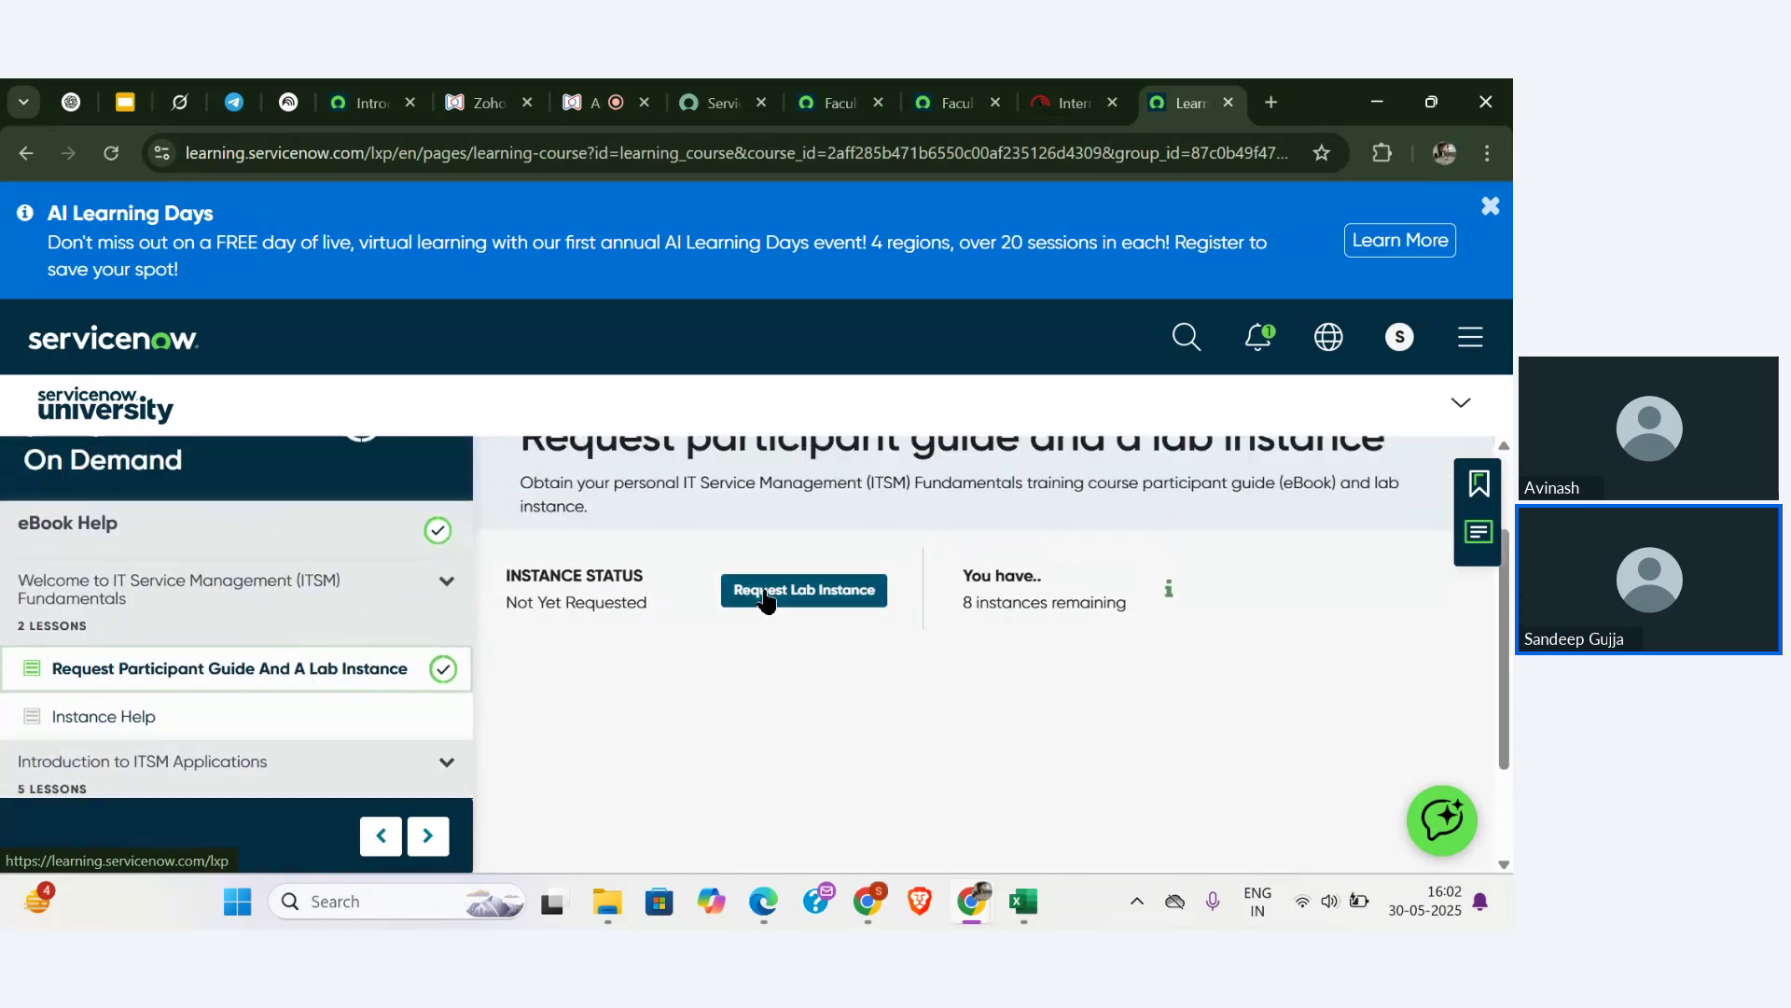
# - Request the course lab instance, then open Gmail in a new tab
pyautogui.click(791, 598)
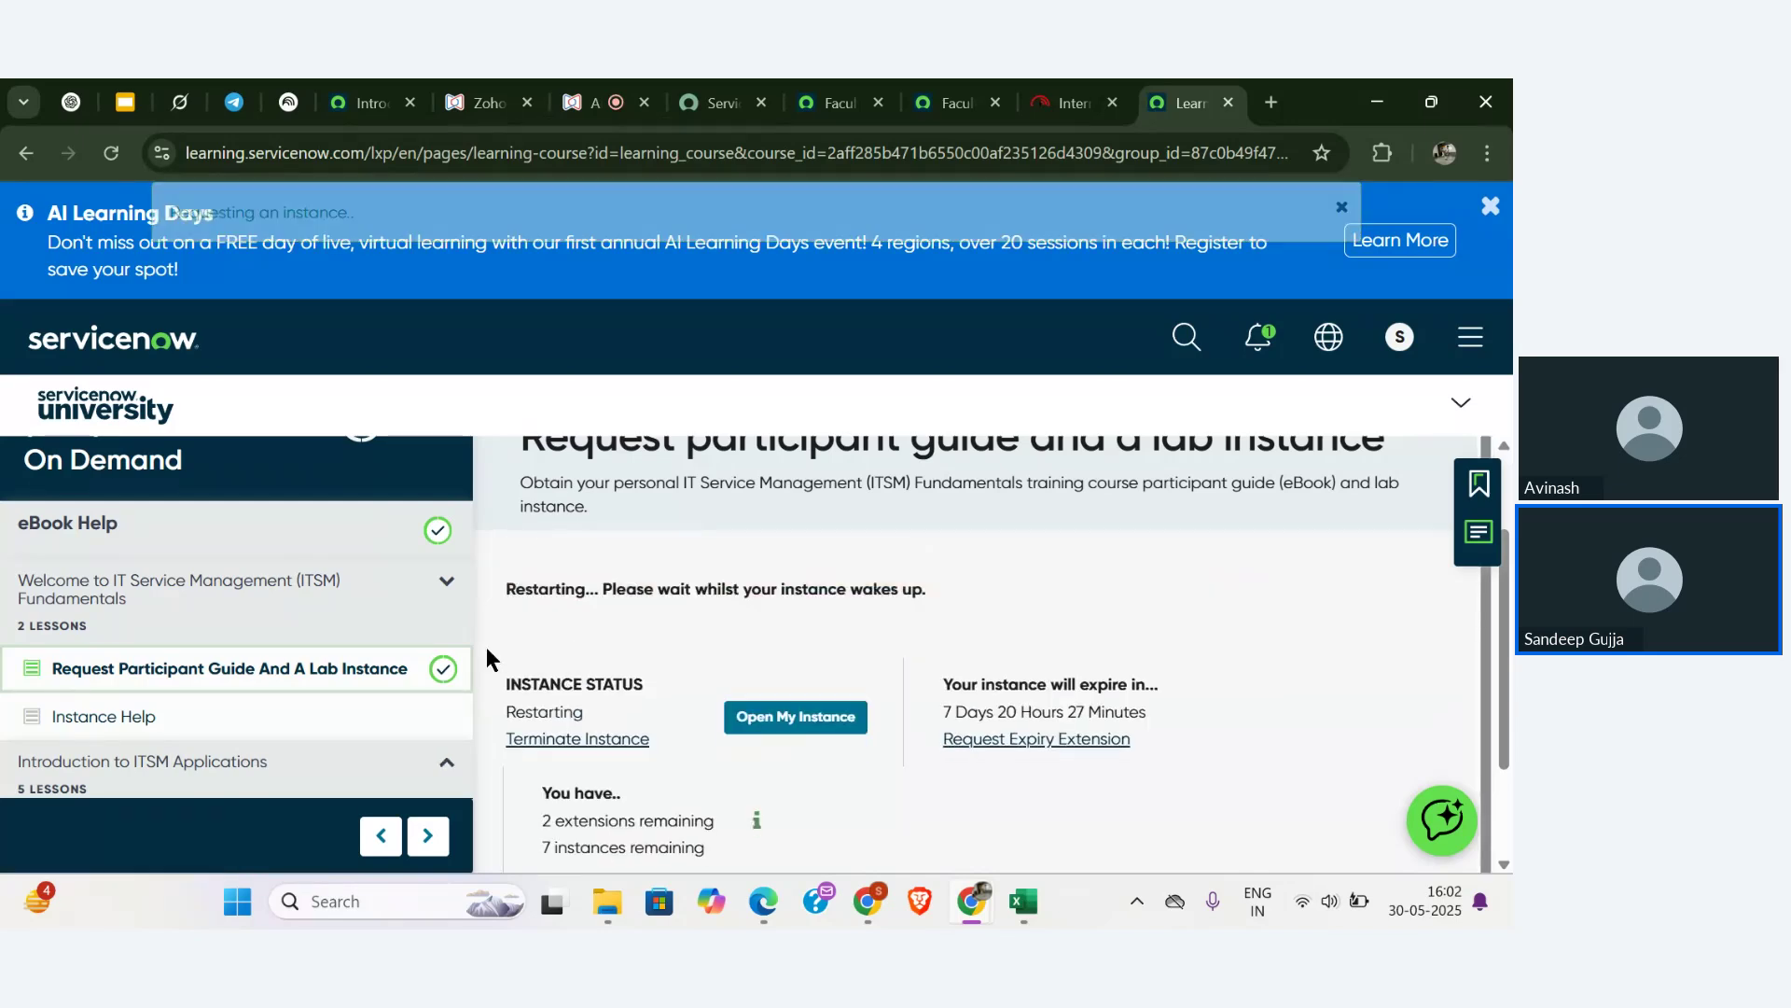
pyautogui.scroll(1, 383, 678)
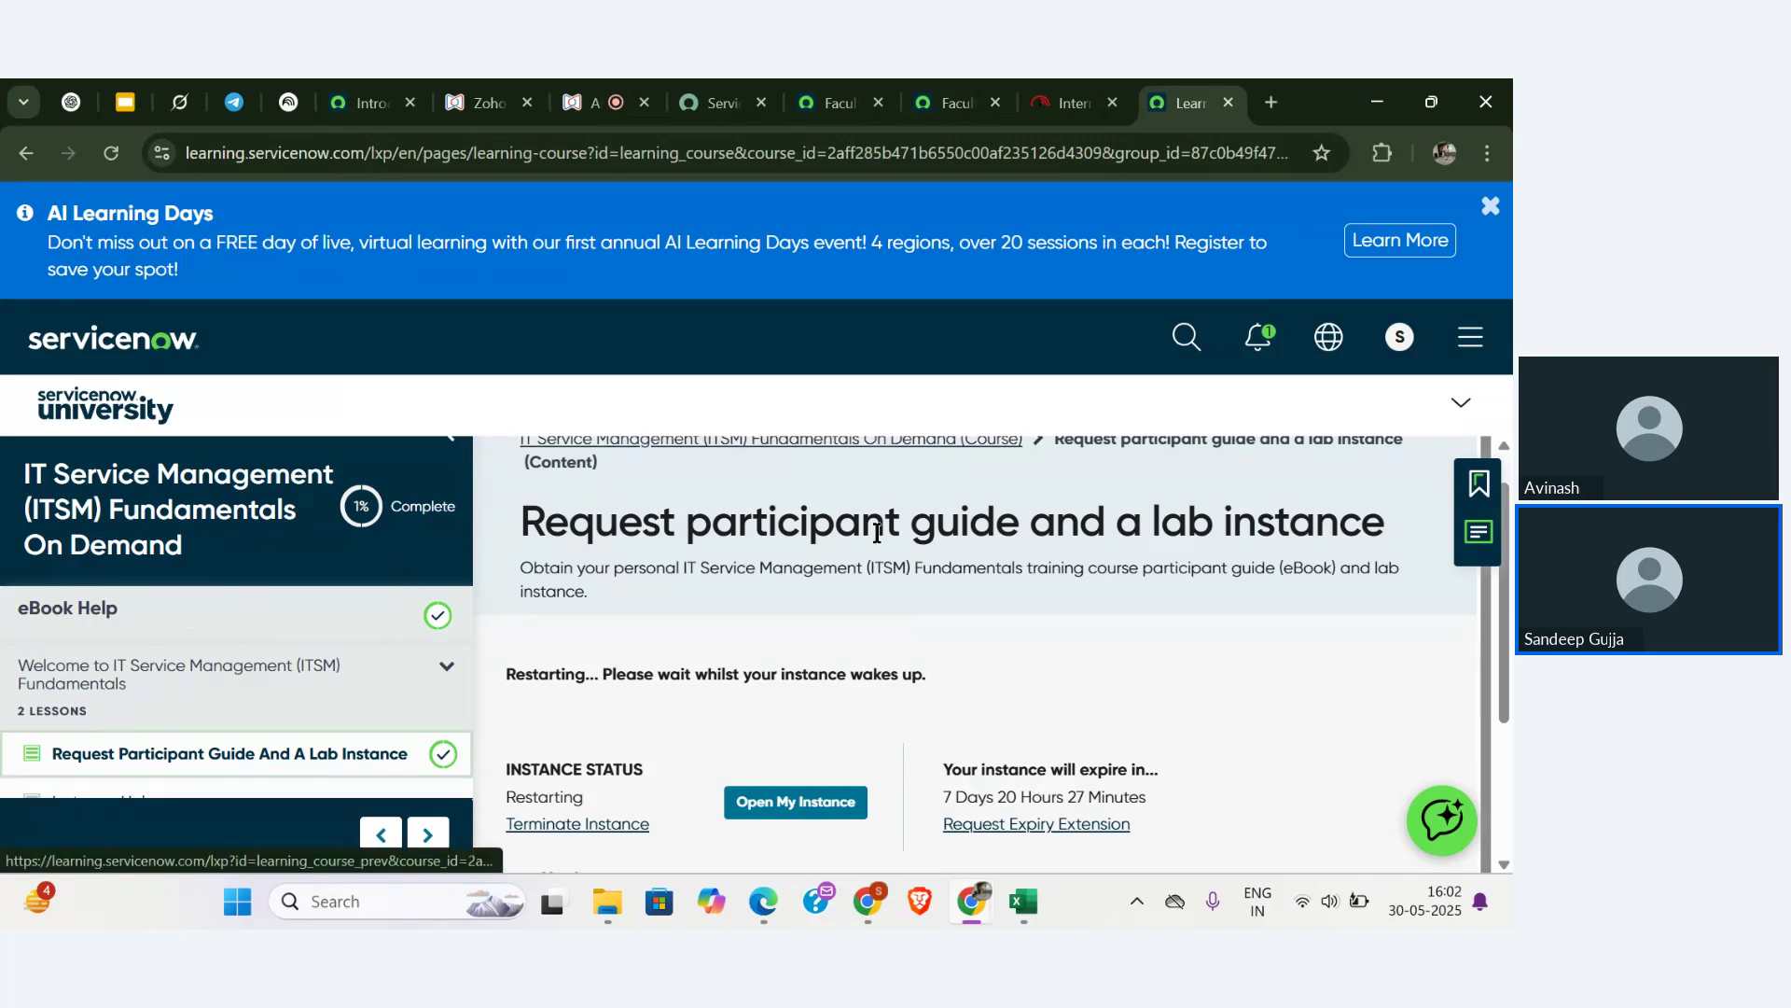
pyautogui.scroll(1, 877, 532)
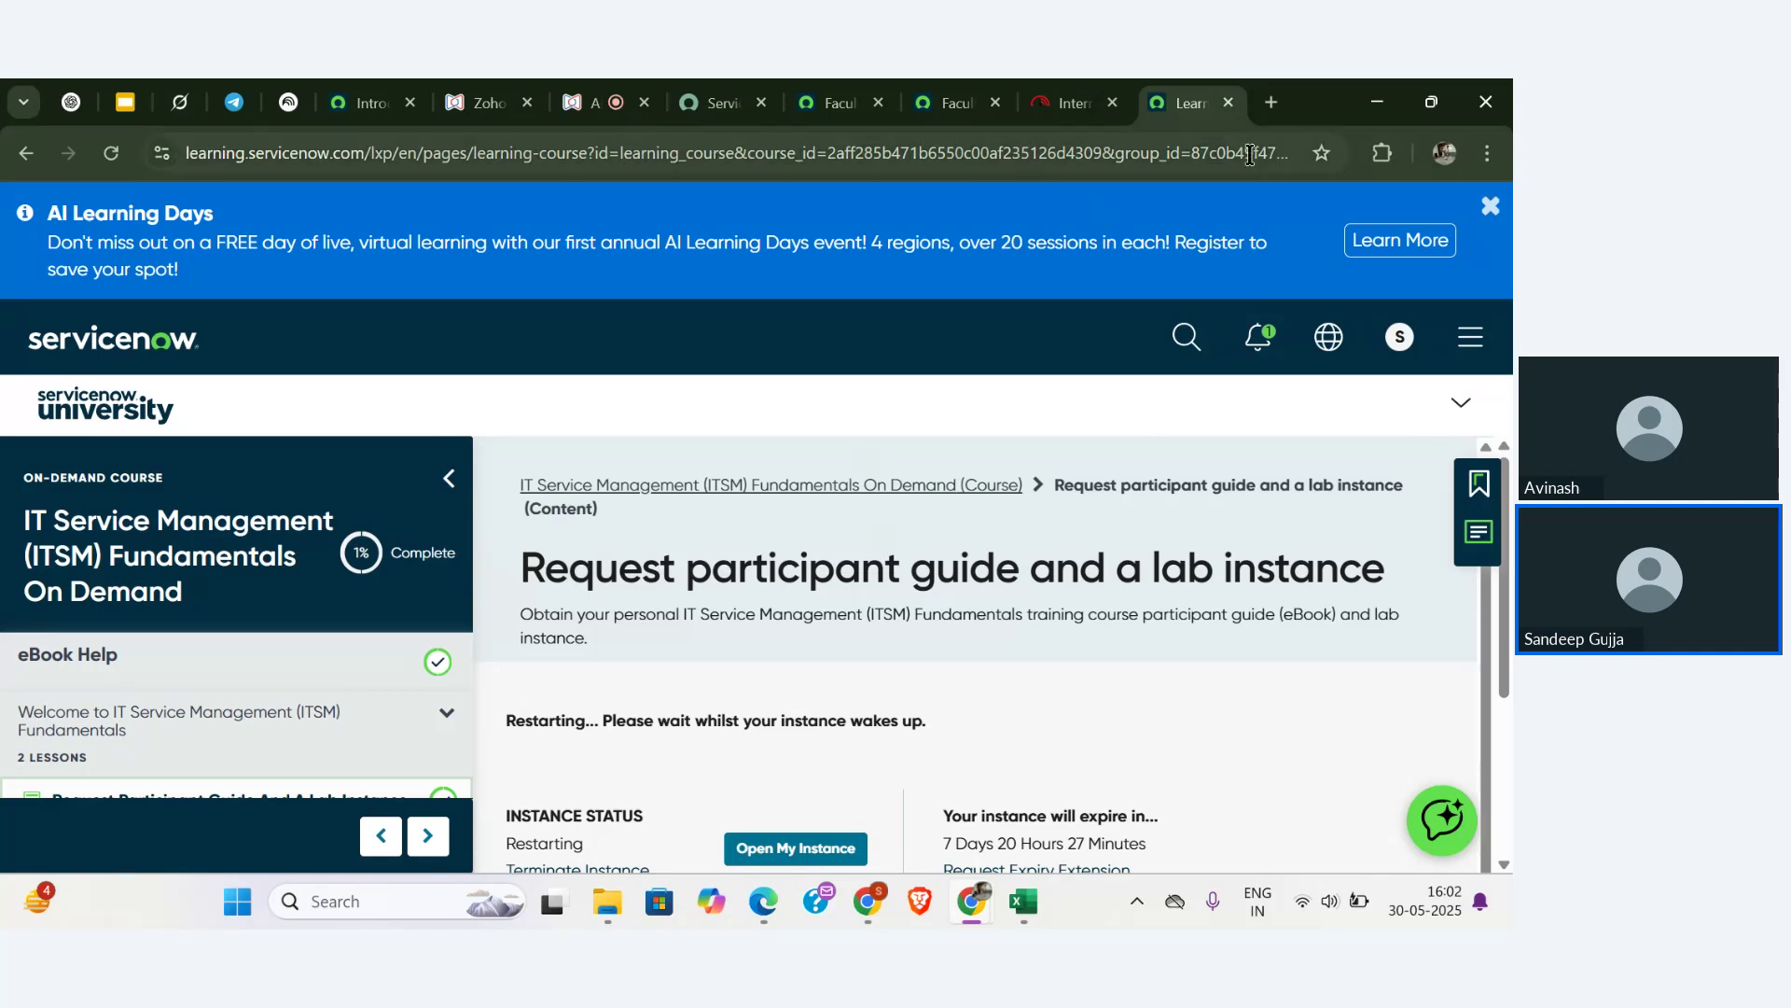
pyautogui.click(1270, 102)
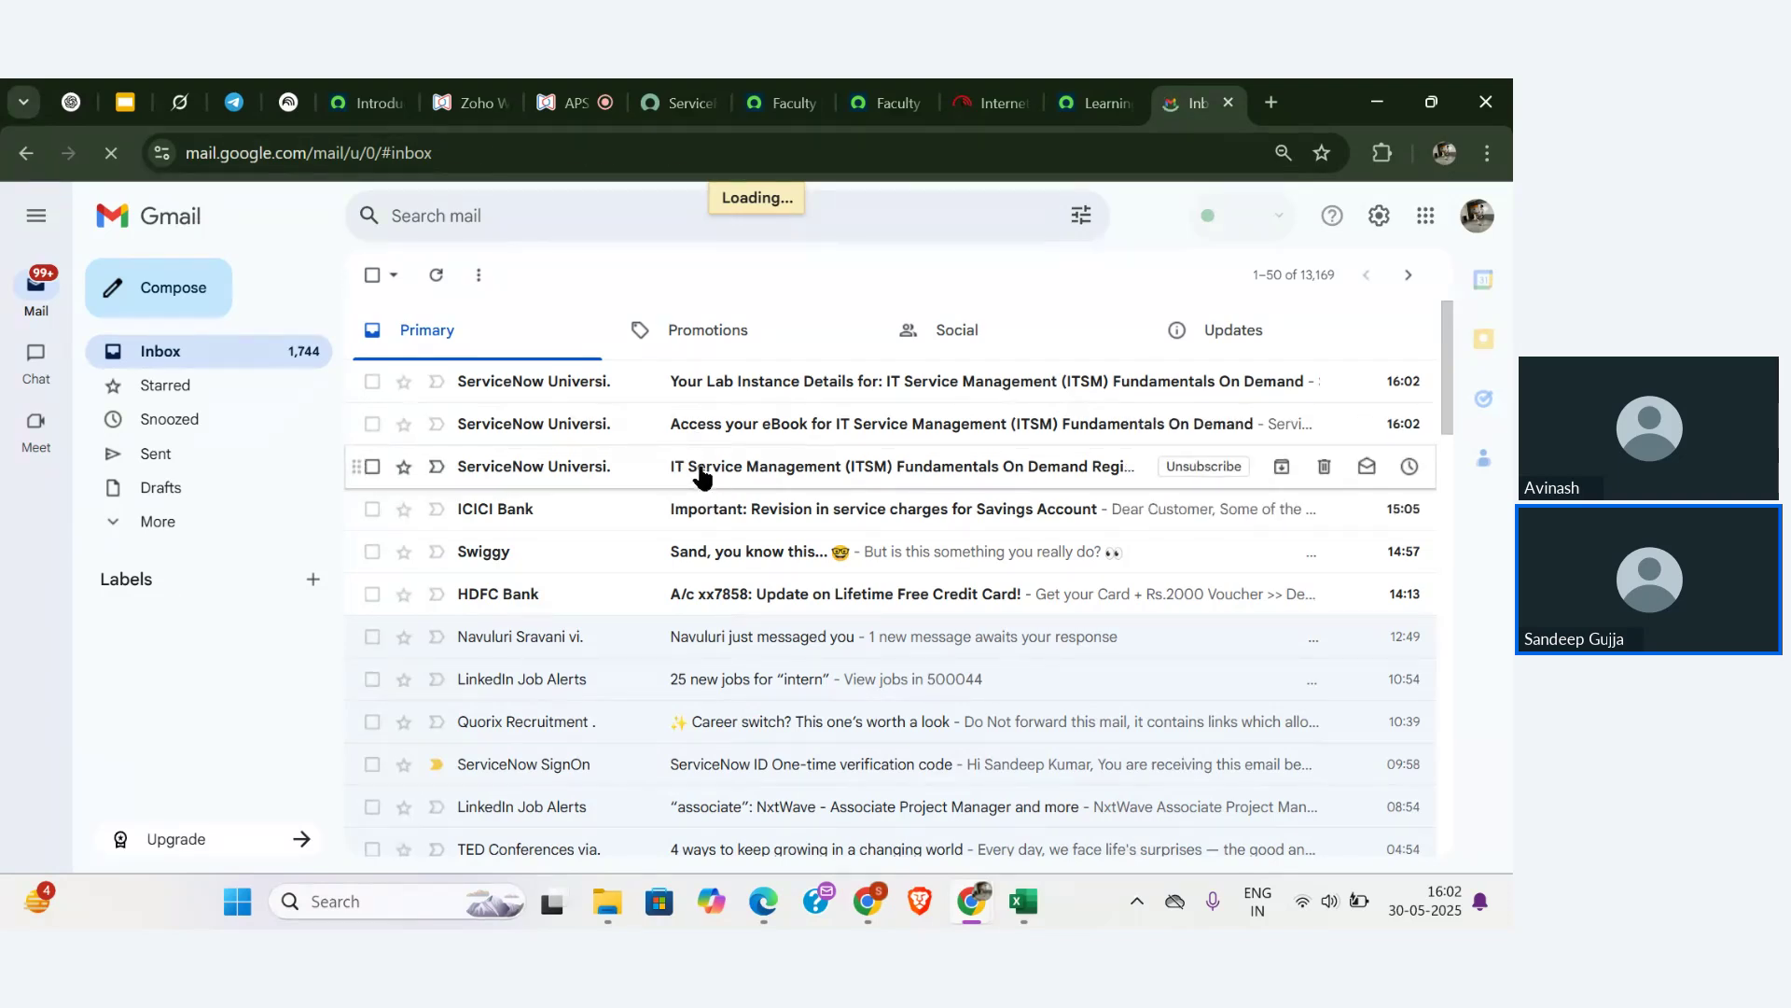
# - Read the ITSM registration confirmation email and return to the inbox
pyautogui.click(701, 476)
pyautogui.scroll(-4, 581, 648)
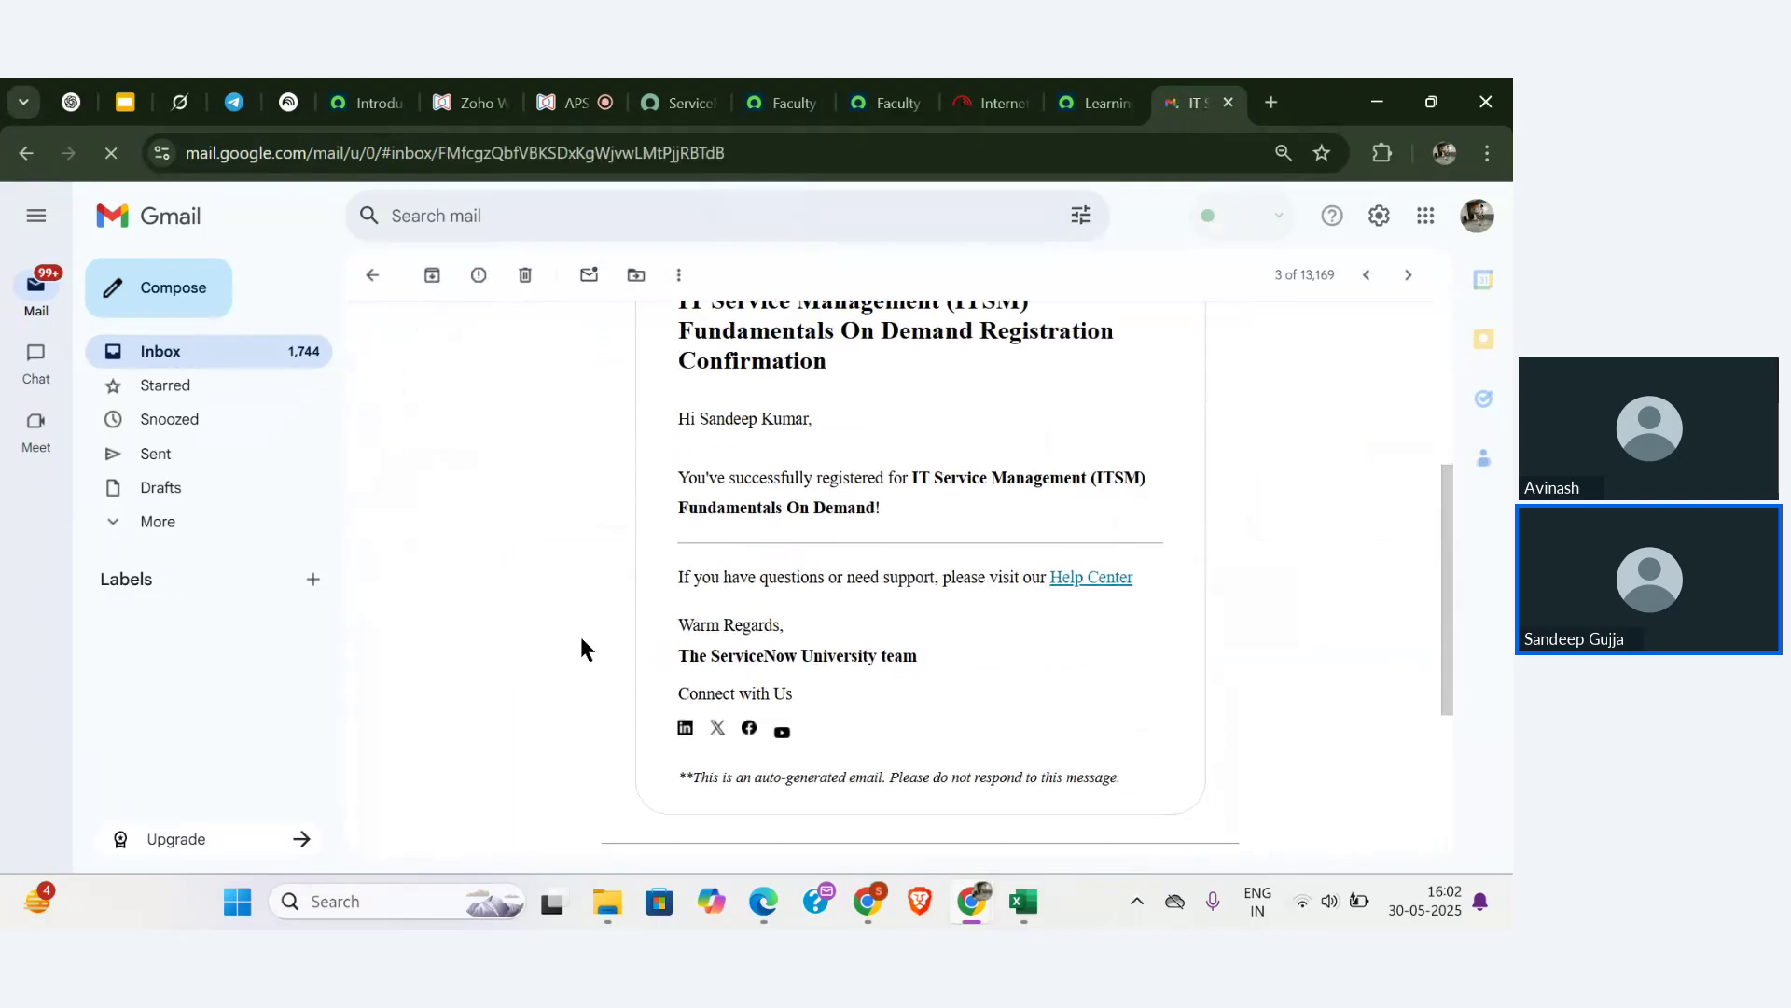
pyautogui.scroll(4, 583, 648)
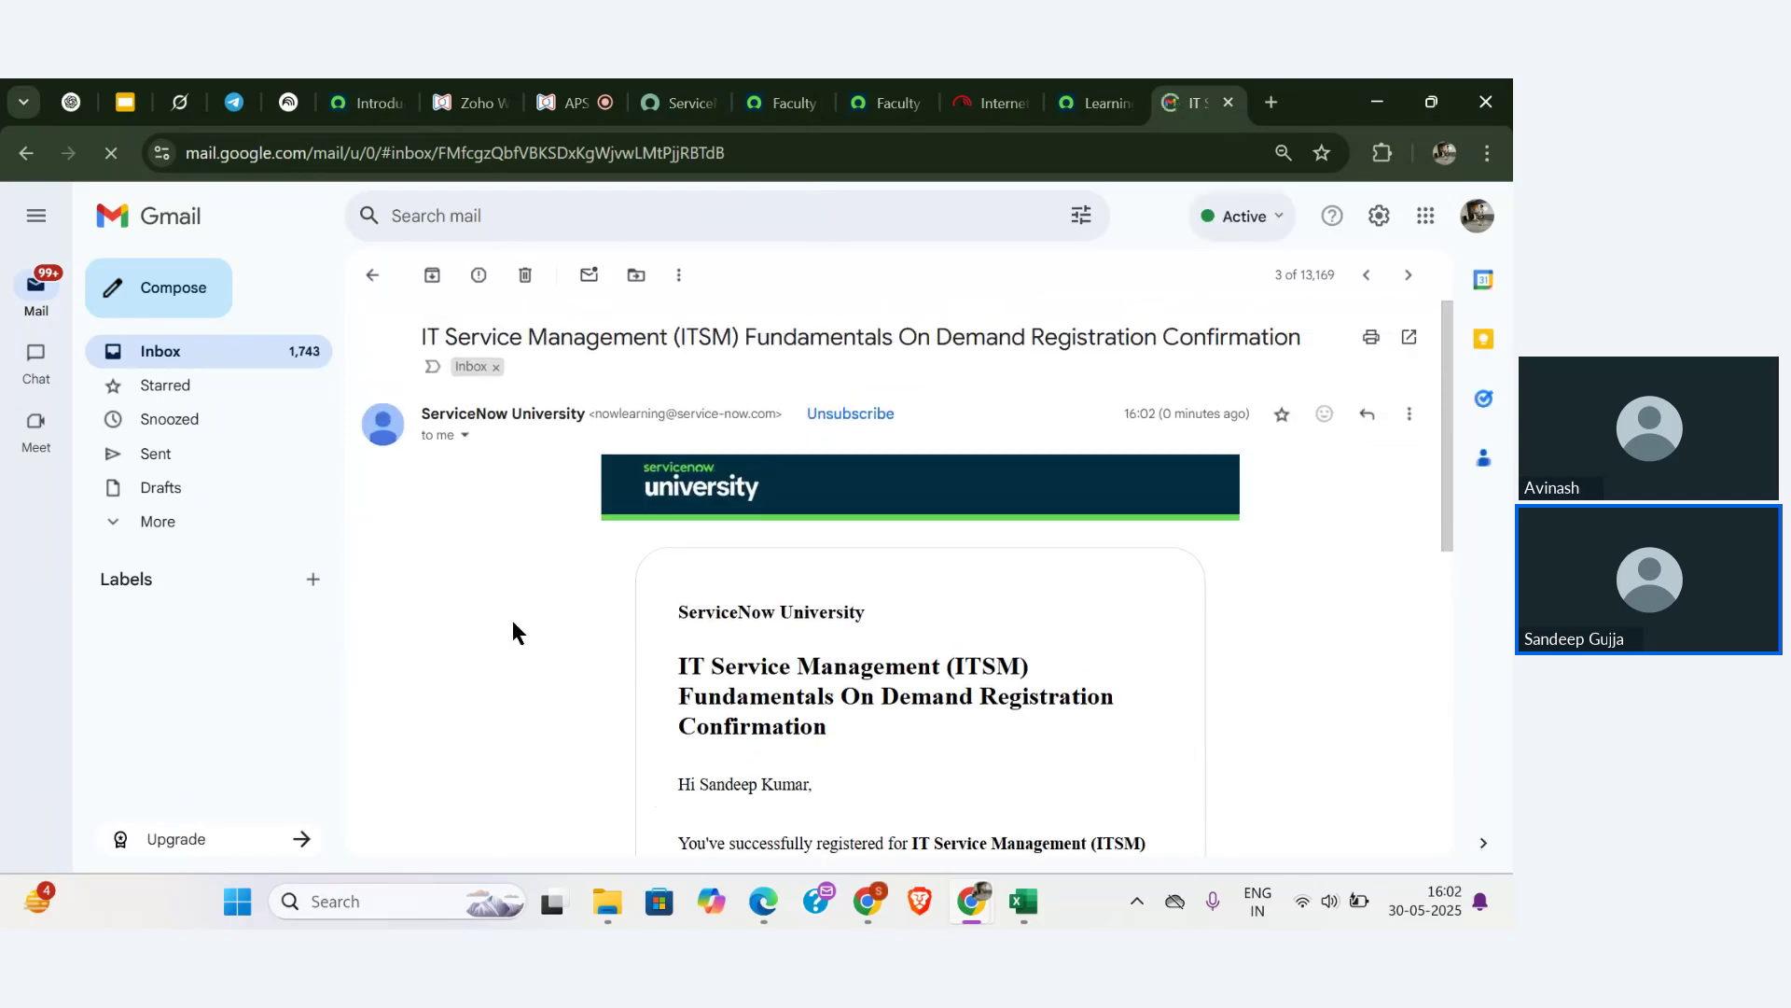
pyautogui.click(372, 274)
# - Open the 'Access your eBook' email and follow its ServiceNow Inkling Library link
pyautogui.click(668, 427)
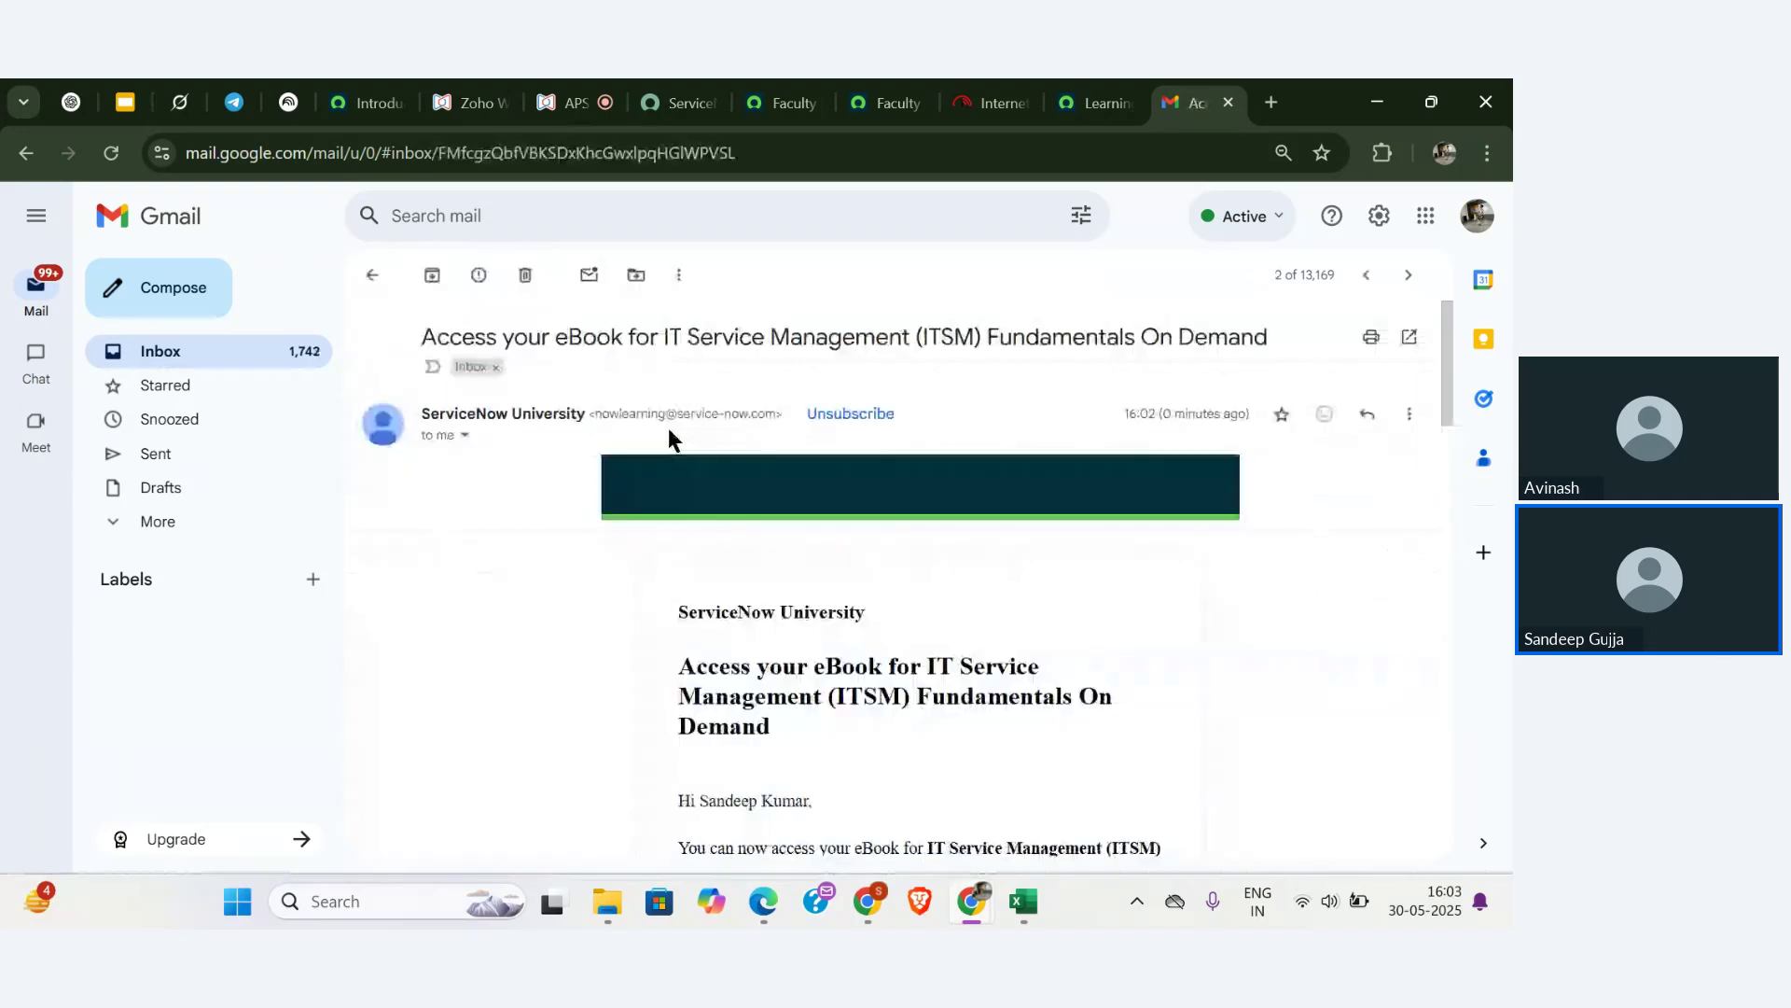
pyautogui.scroll(-8, 638, 579)
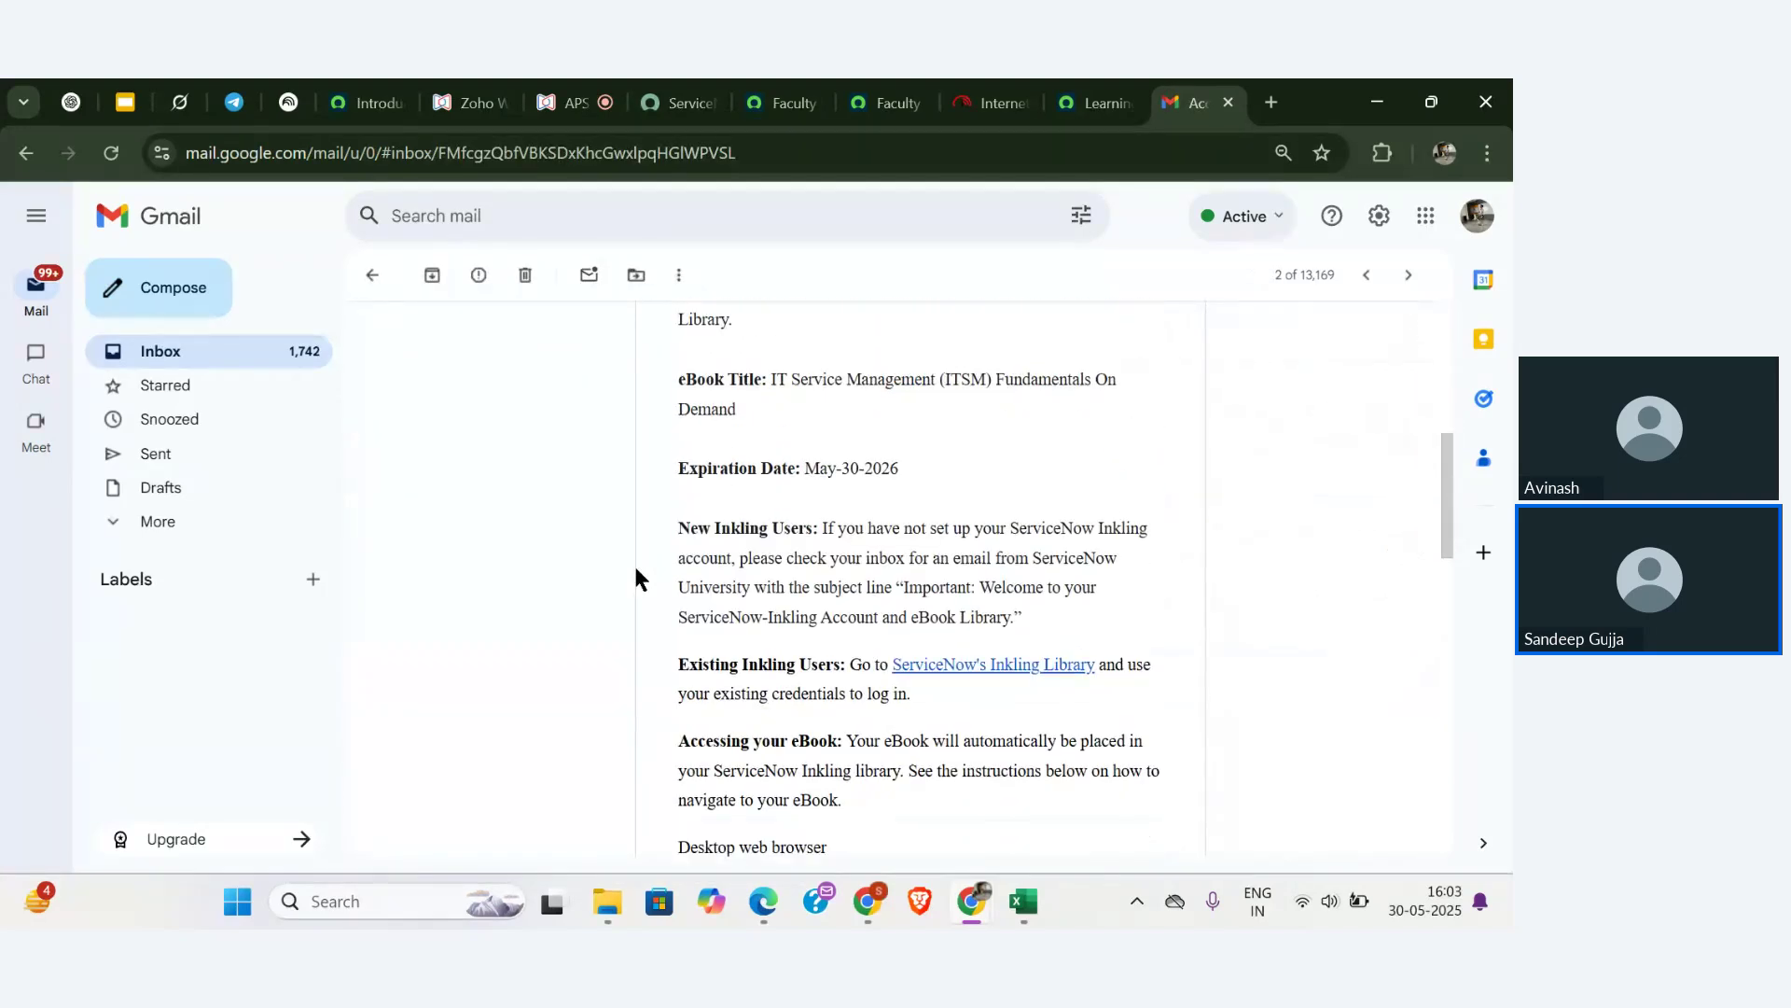
pyautogui.scroll(-3, 988, 600)
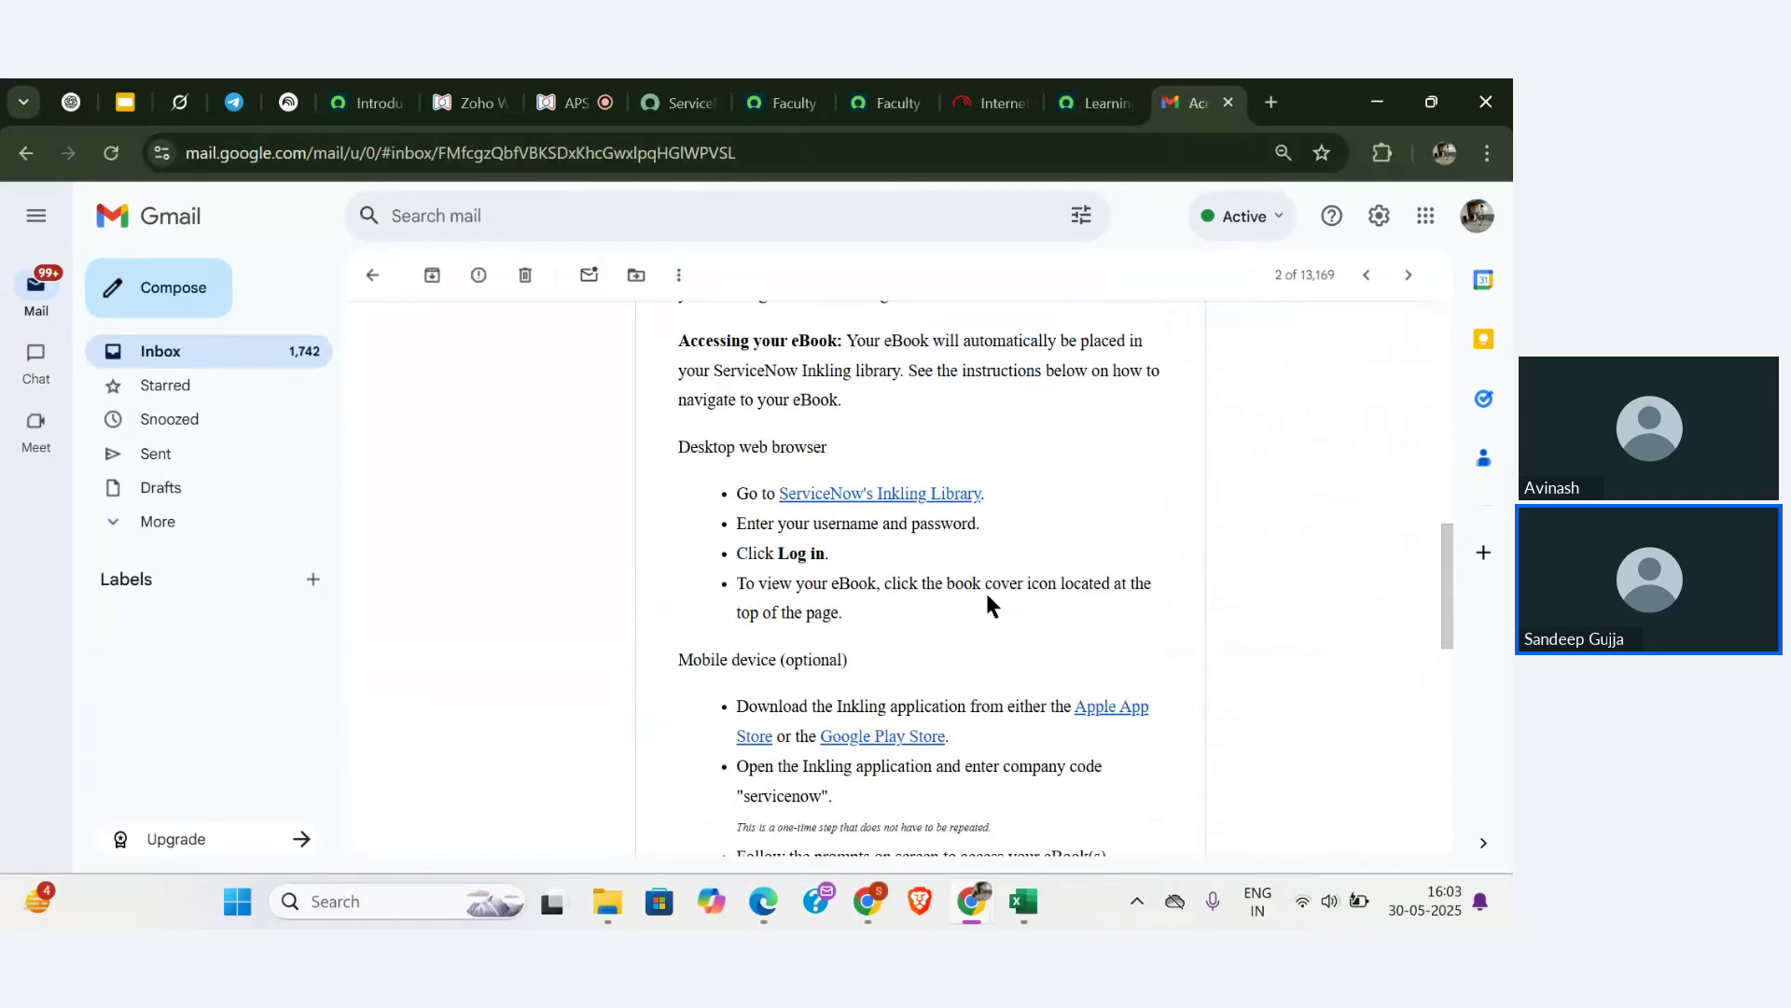
pyautogui.click(868, 545)
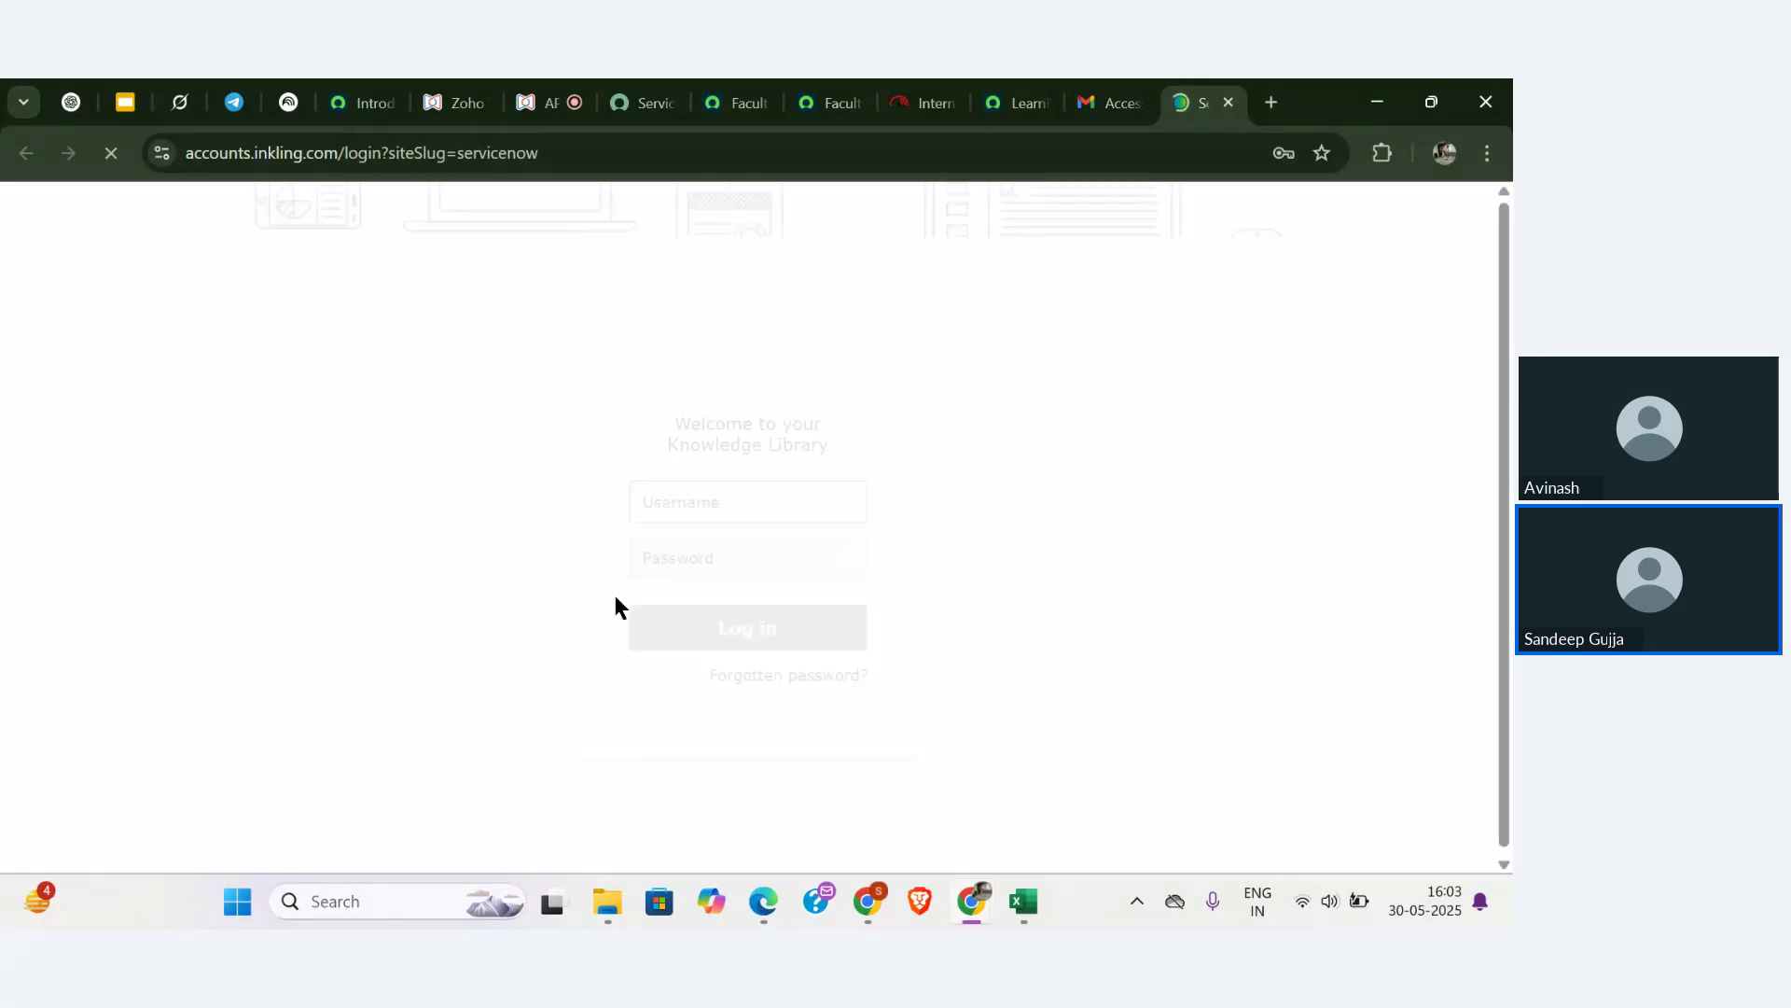
pyautogui.click(687, 501)
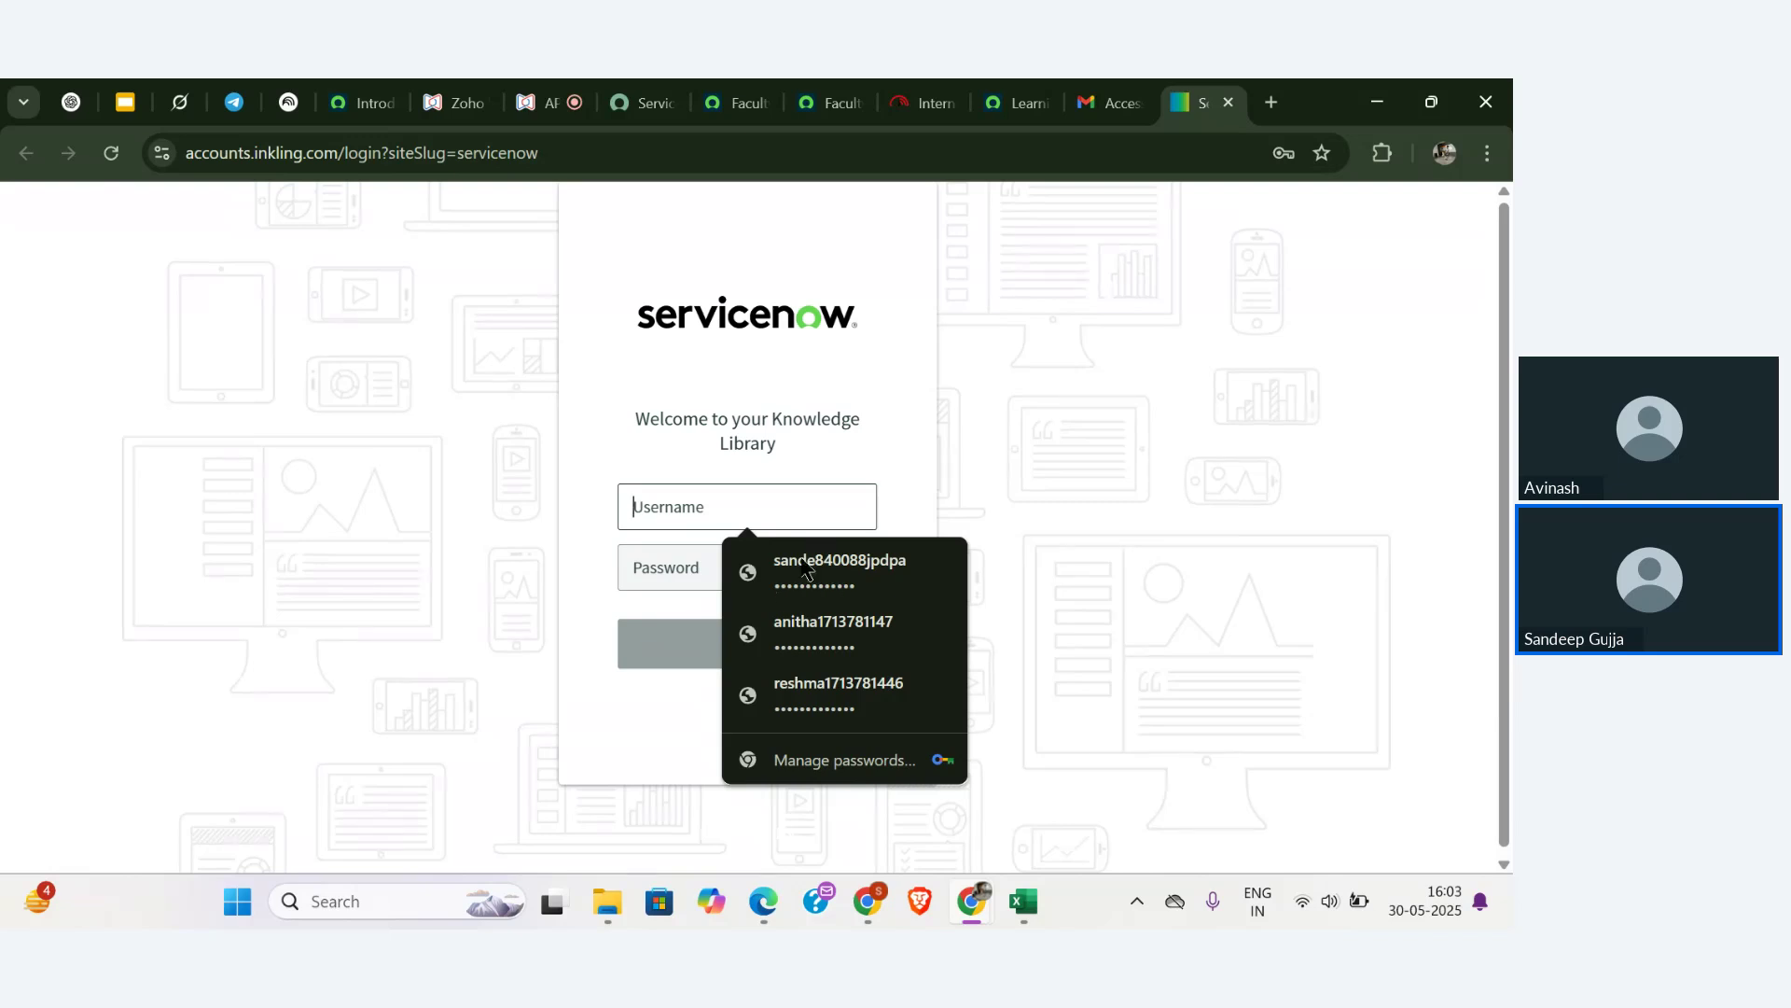
pyautogui.click(1114, 103)
pyautogui.scroll(-5, 910, 464)
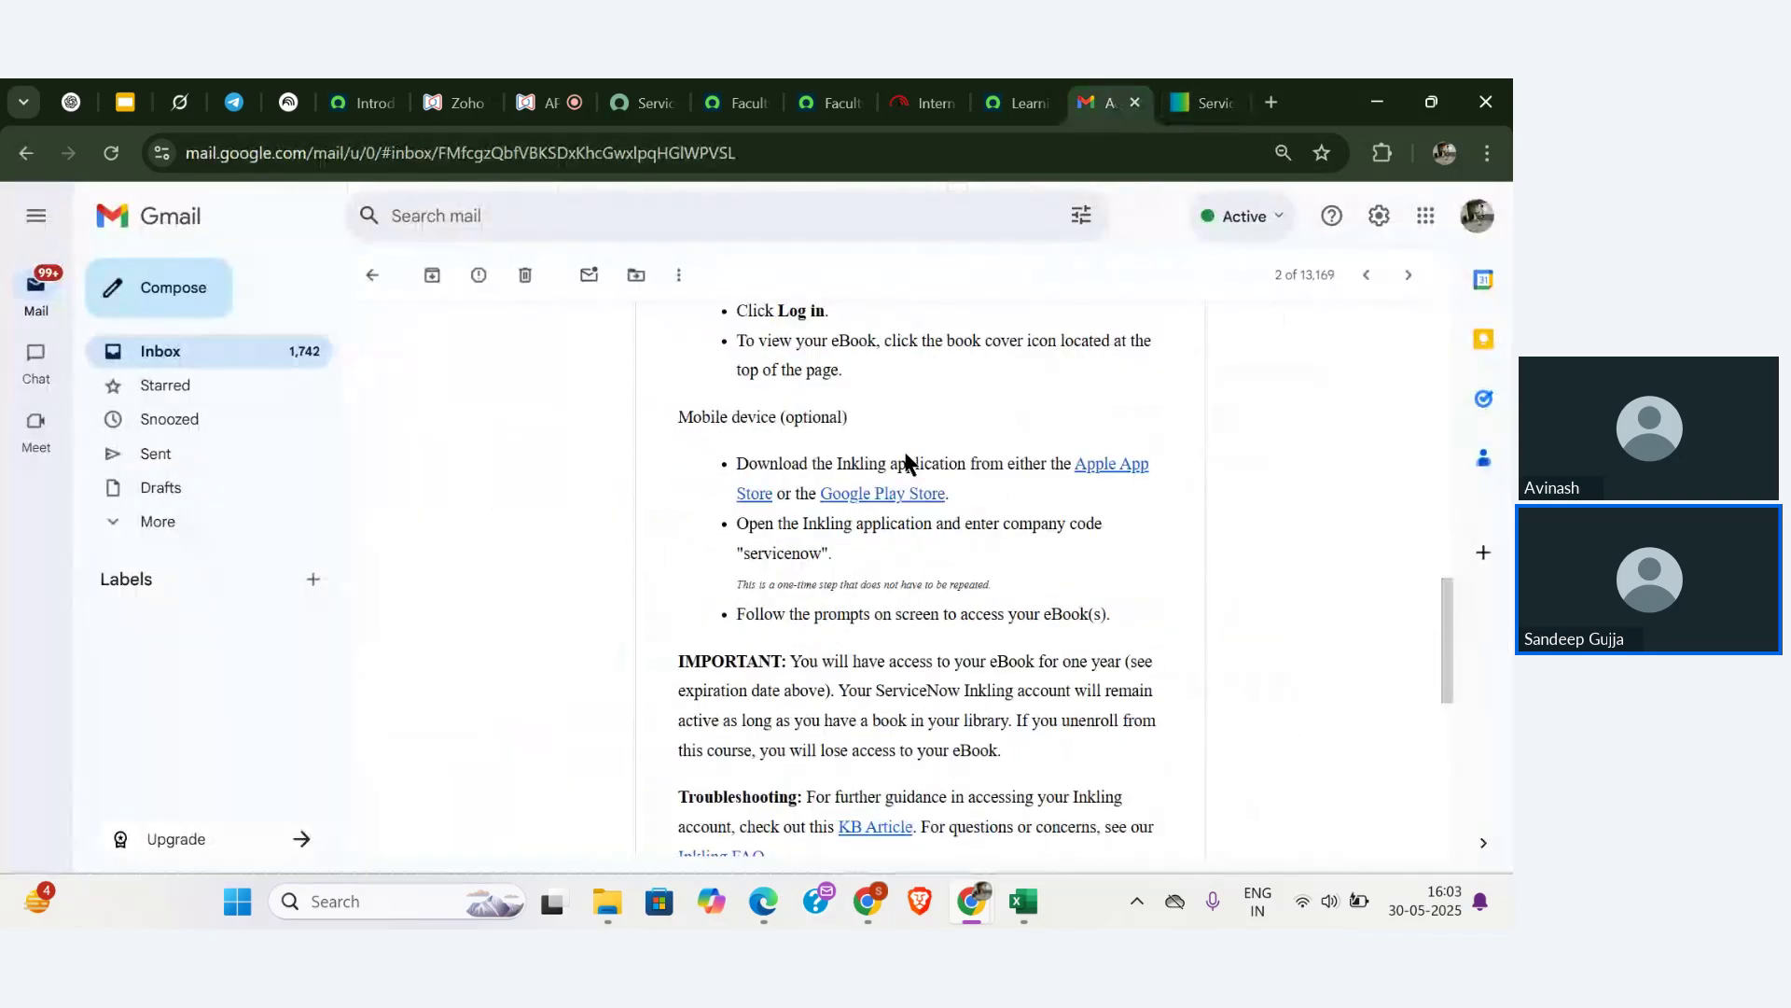
pyautogui.scroll(6, 909, 464)
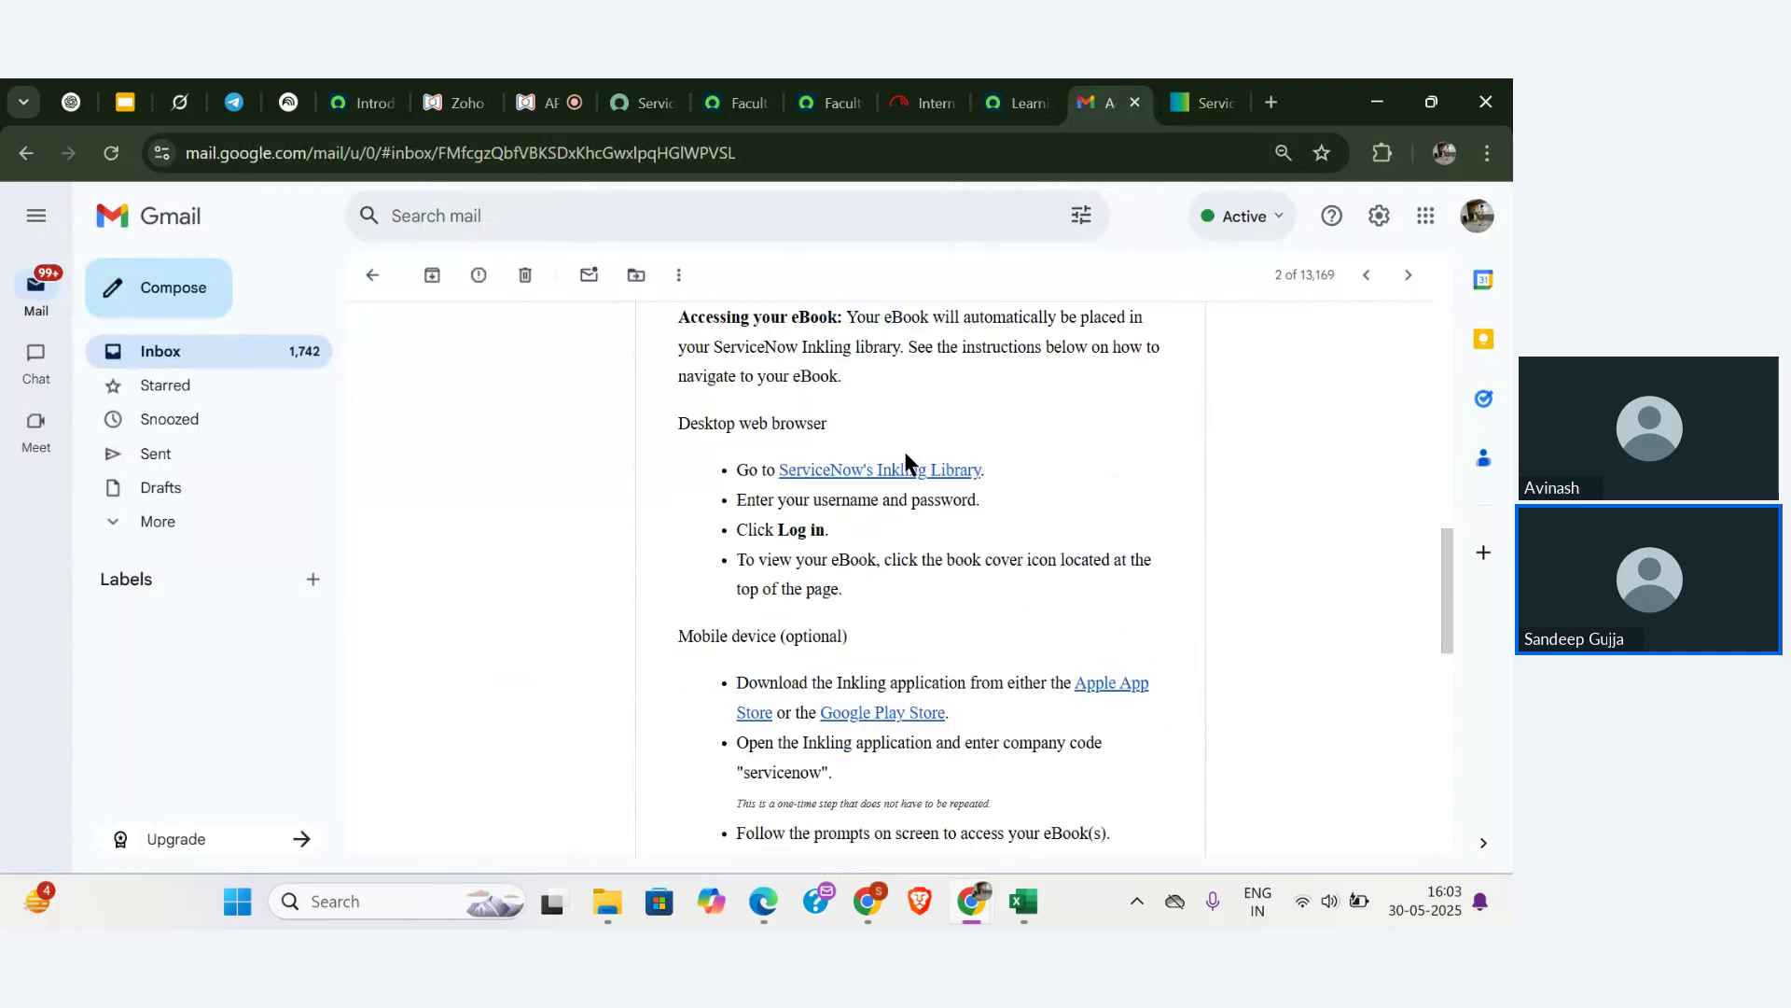
pyautogui.click(373, 274)
pyautogui.click(672, 471)
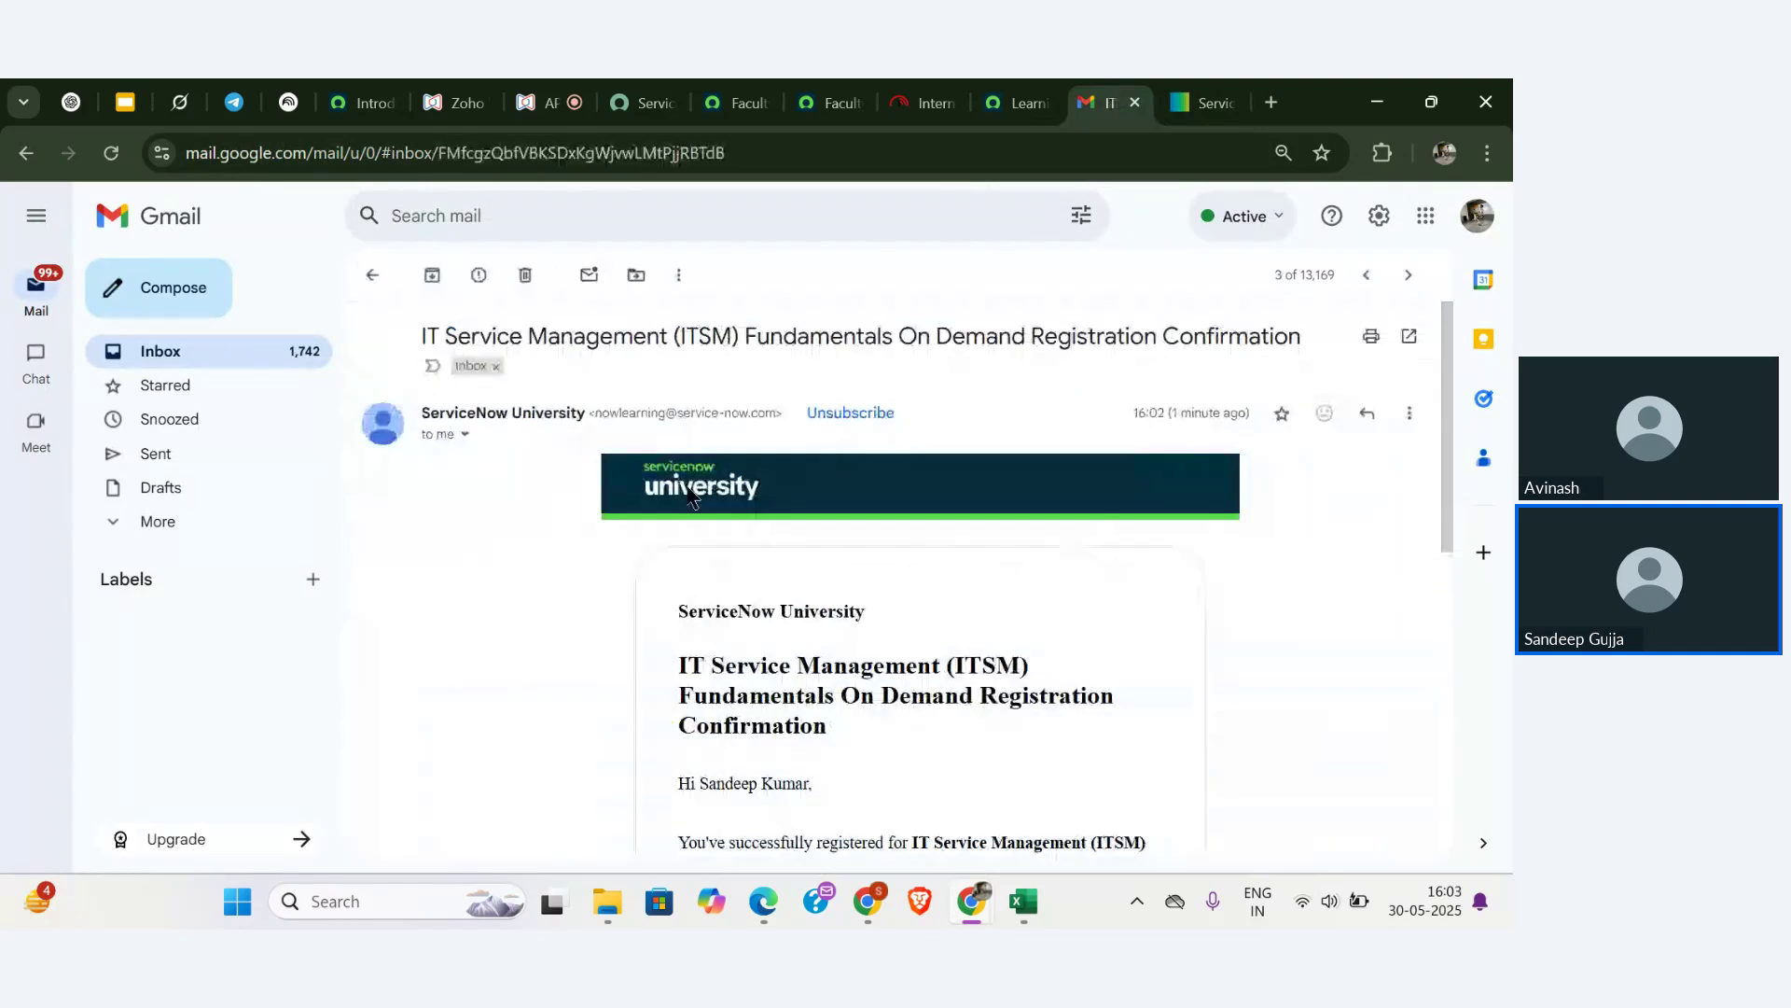
pyautogui.scroll(-6, 797, 700)
pyautogui.scroll(3, 796, 699)
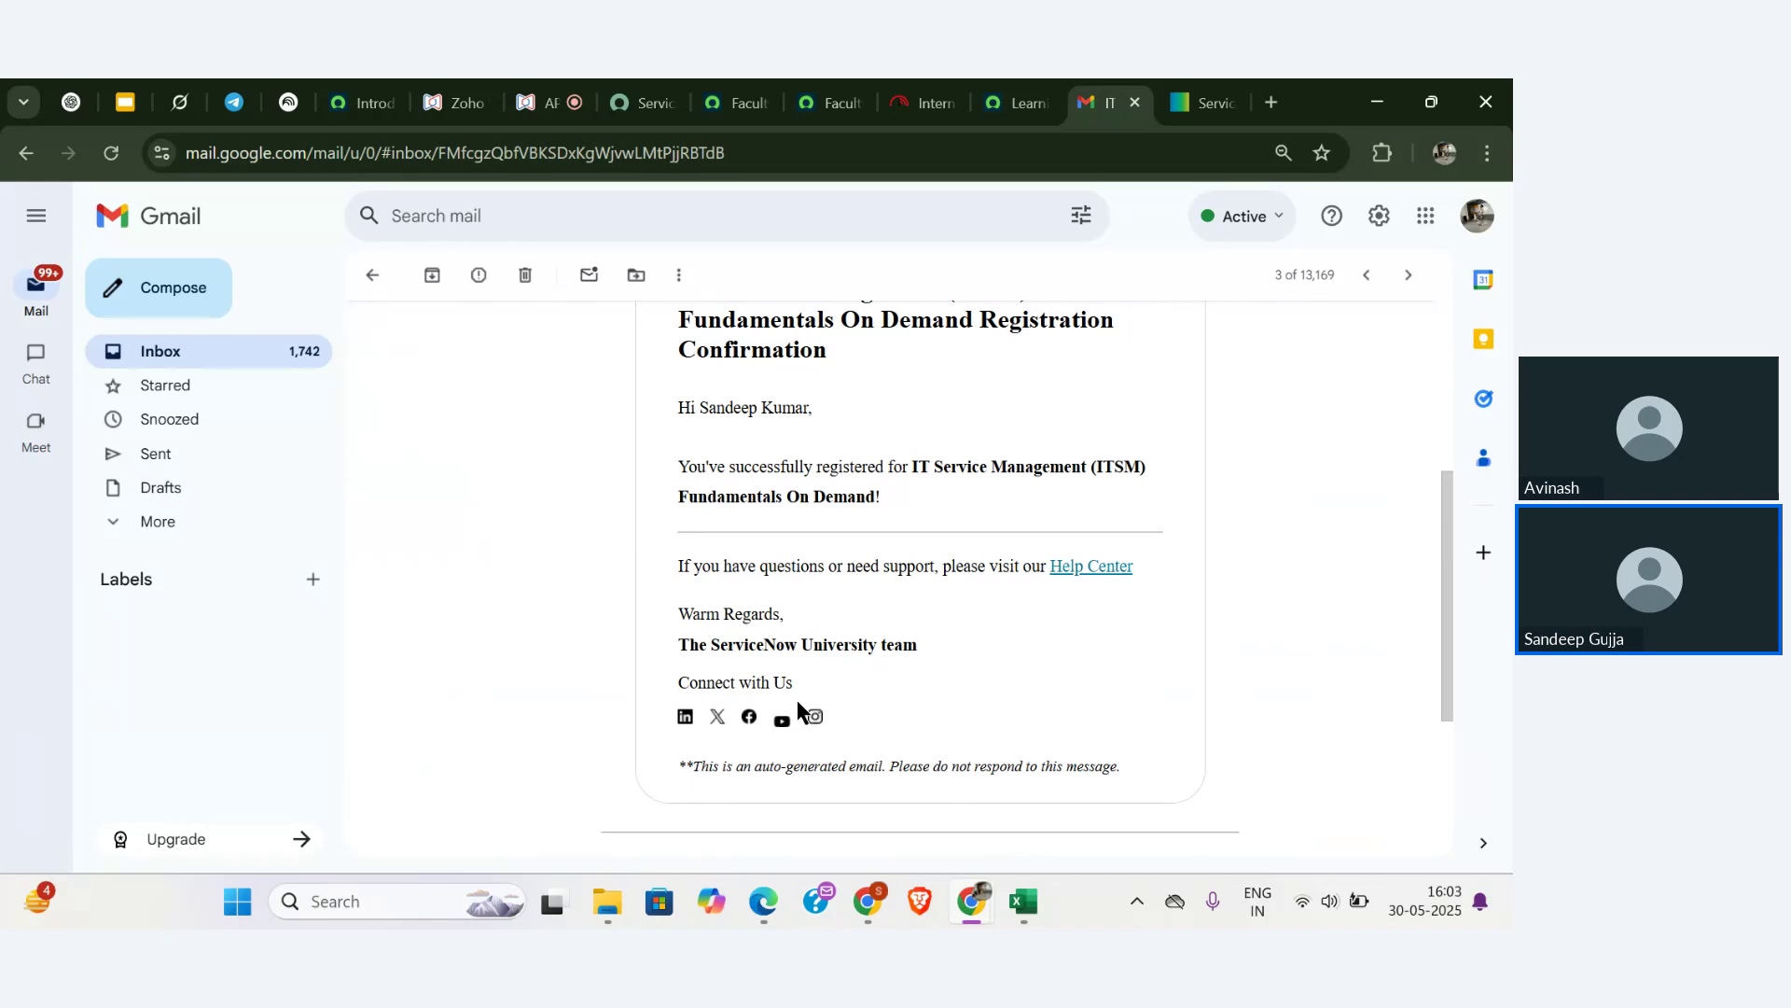
pyautogui.scroll(4, 796, 700)
pyautogui.click(1207, 93)
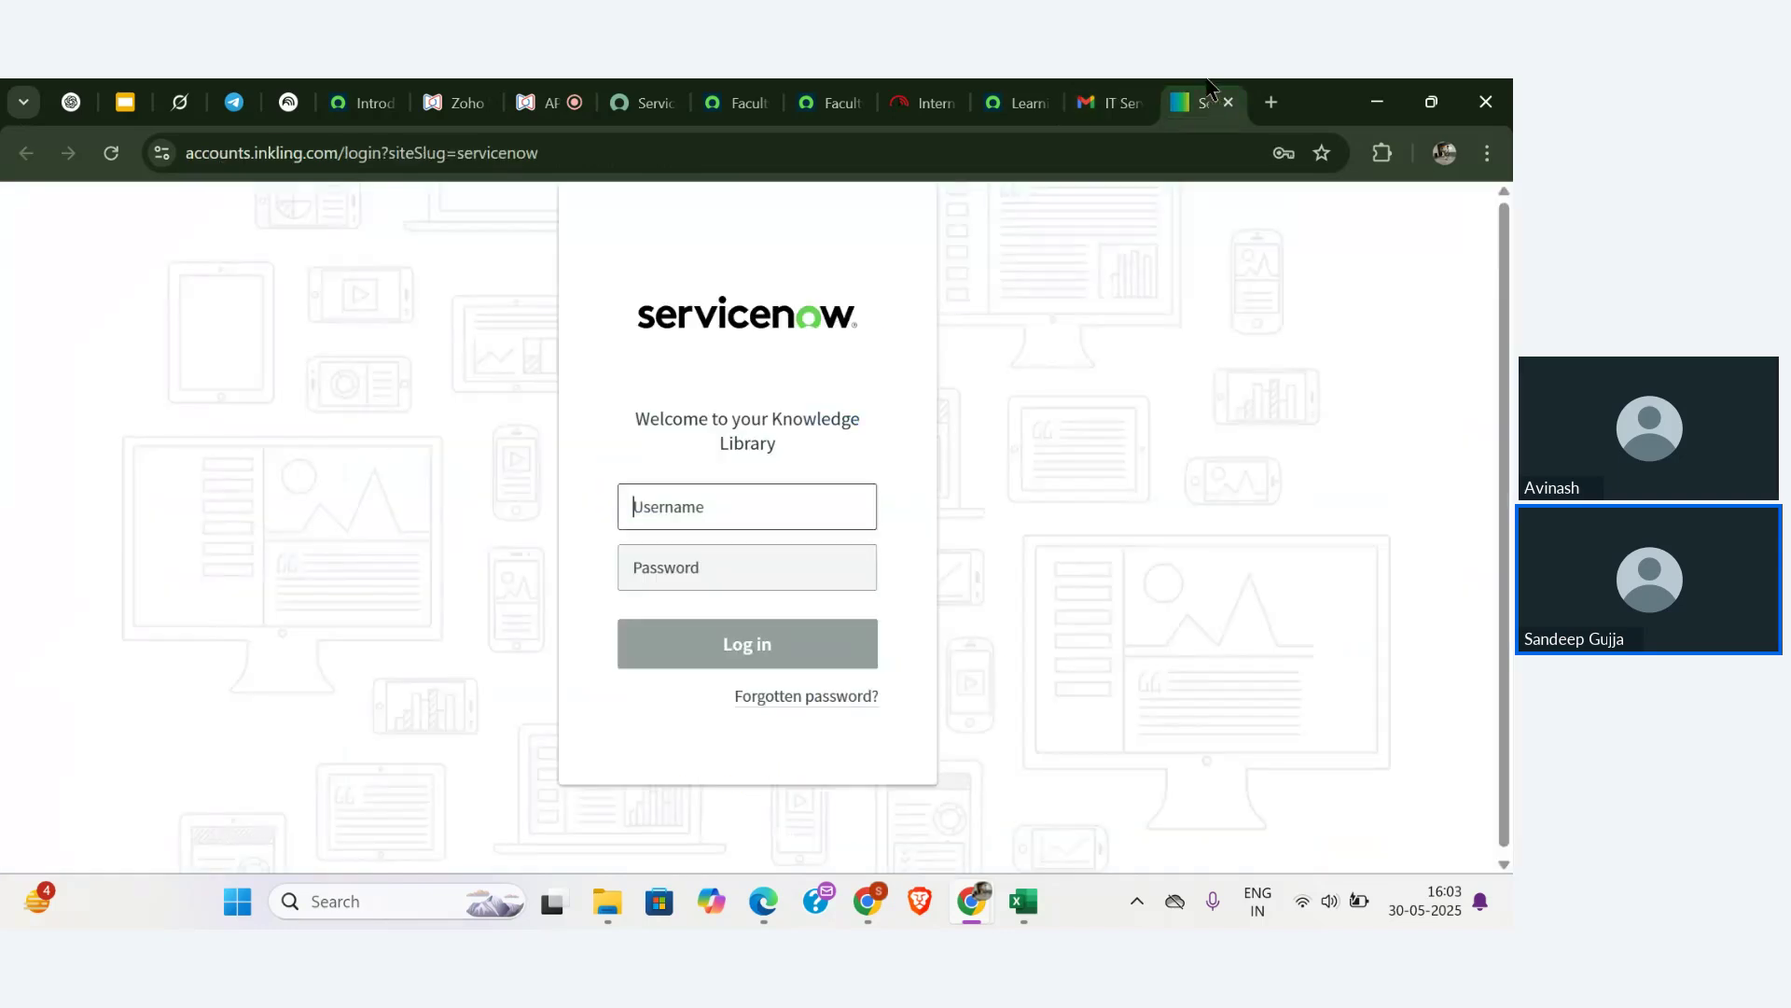
# - Log in to the Inkling Knowledge Library using the first saved account and the Windows PIN
pyautogui.click(757, 512)
pyautogui.click(826, 560)
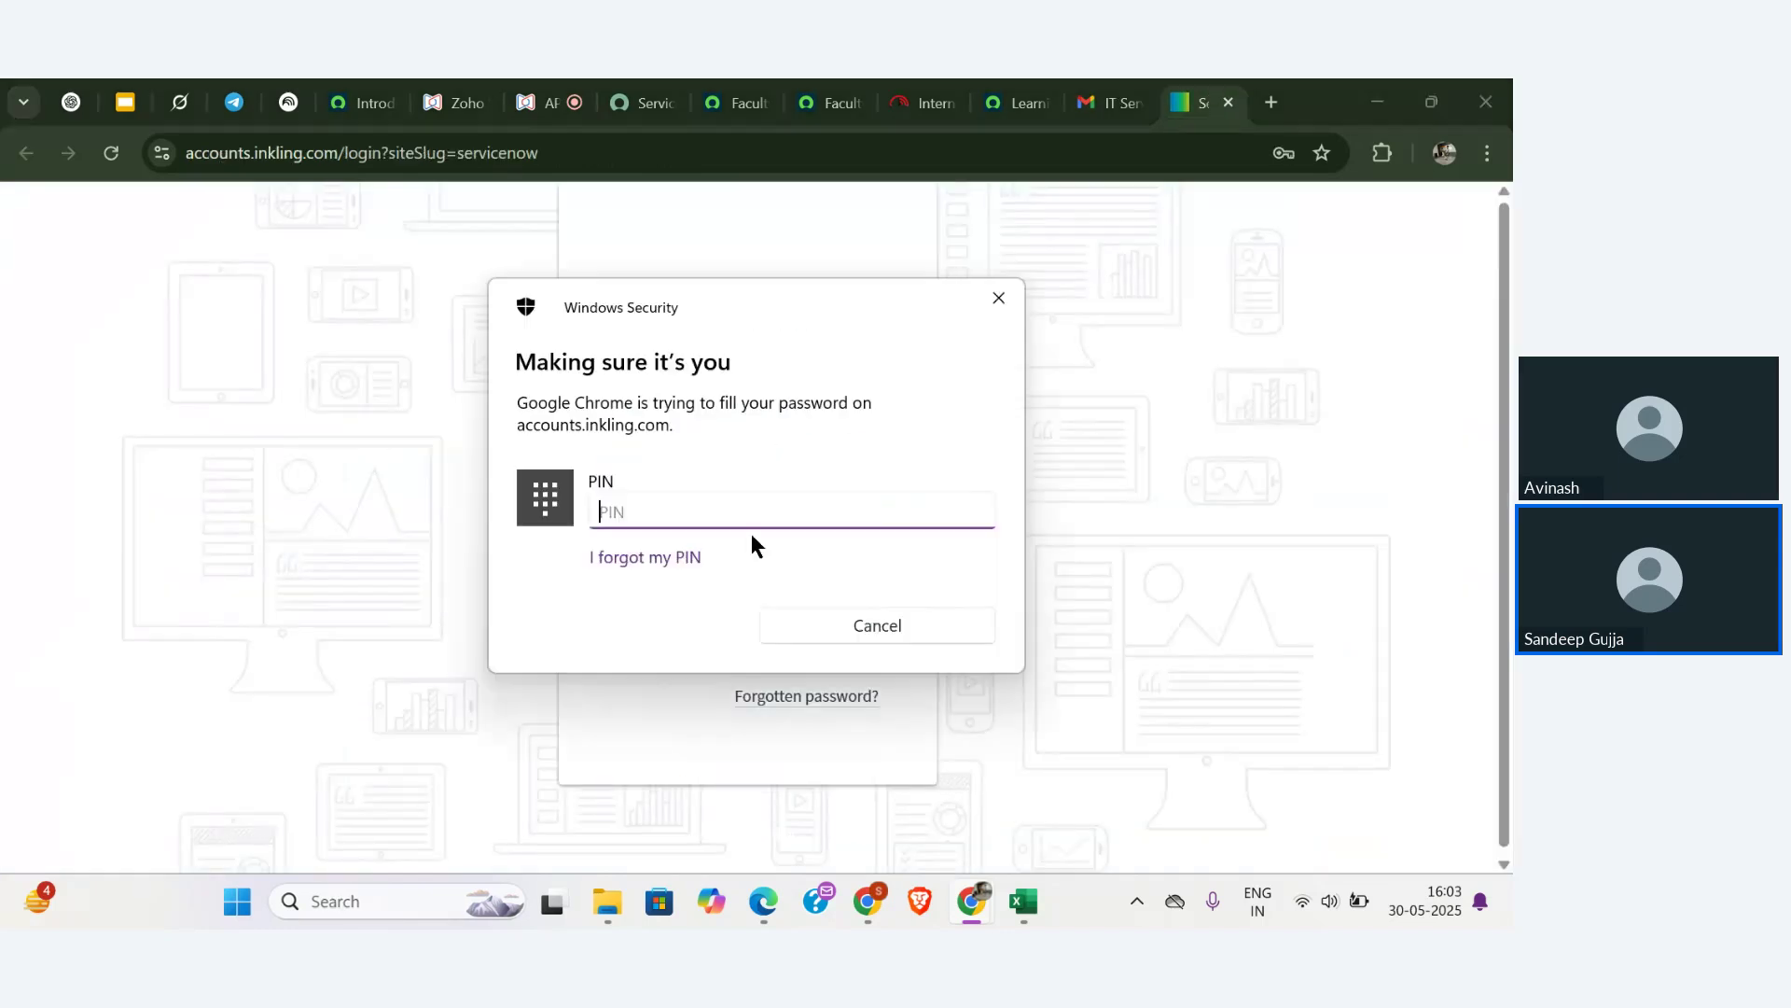
pyautogui.write('••••')
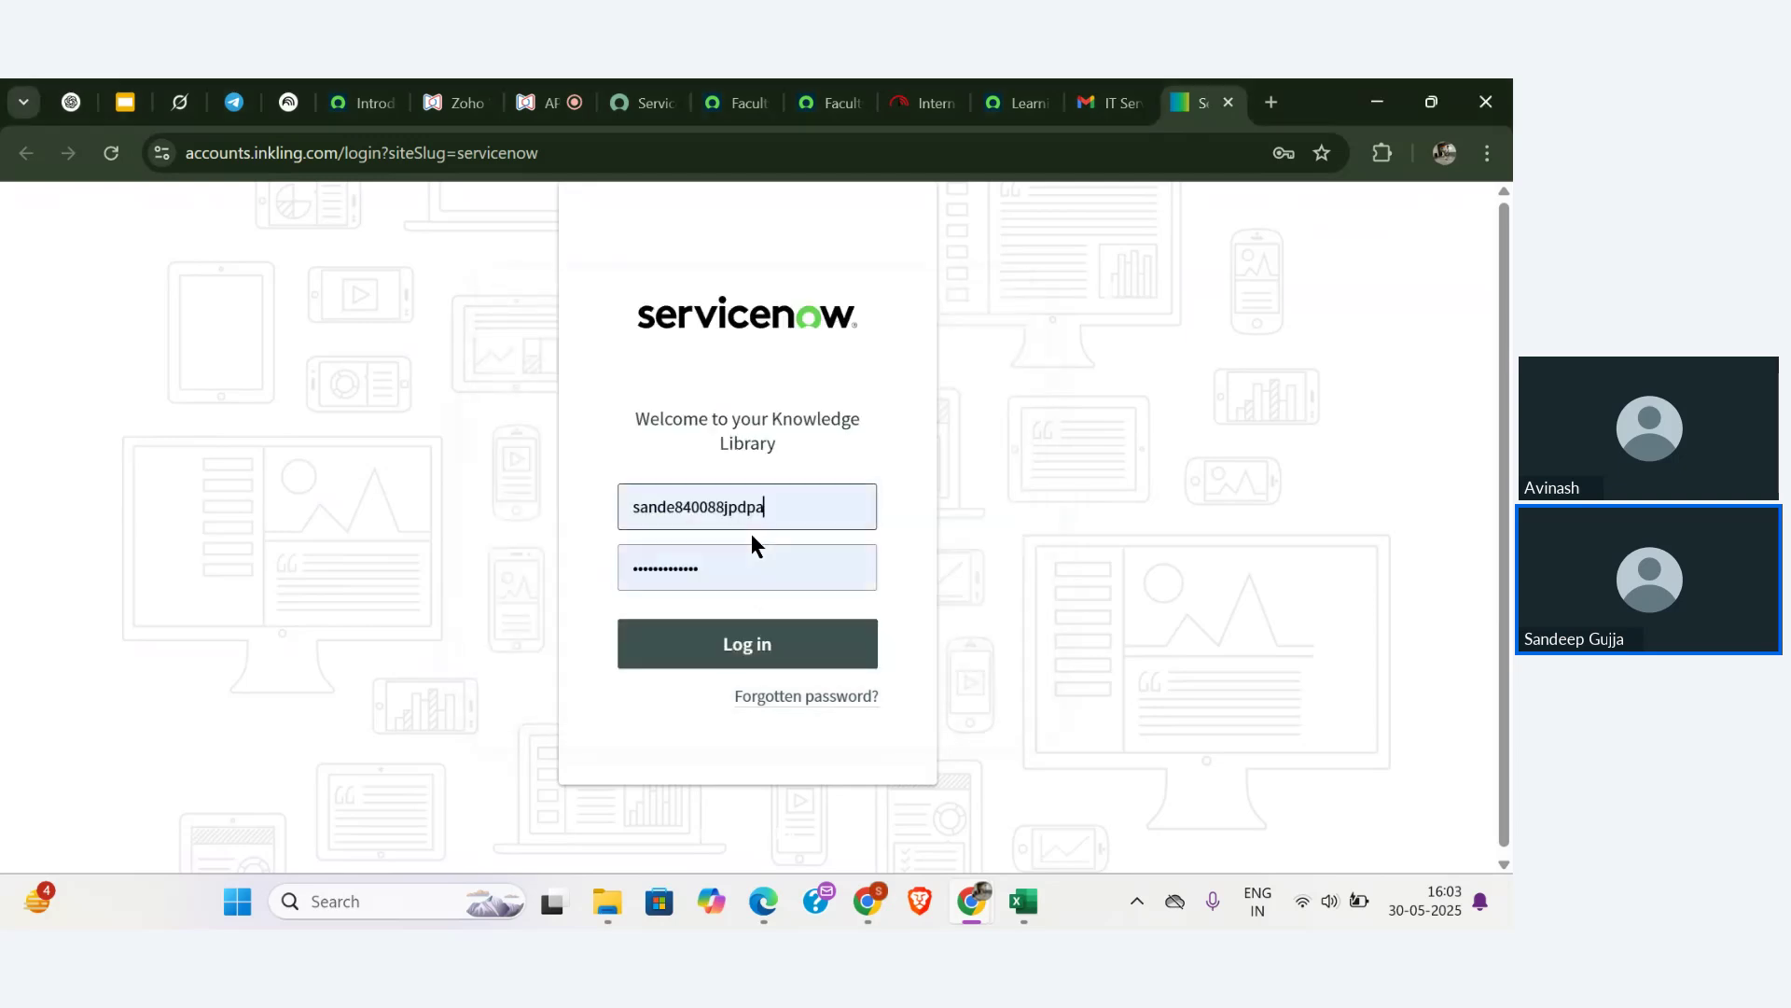
pyautogui.click(735, 653)
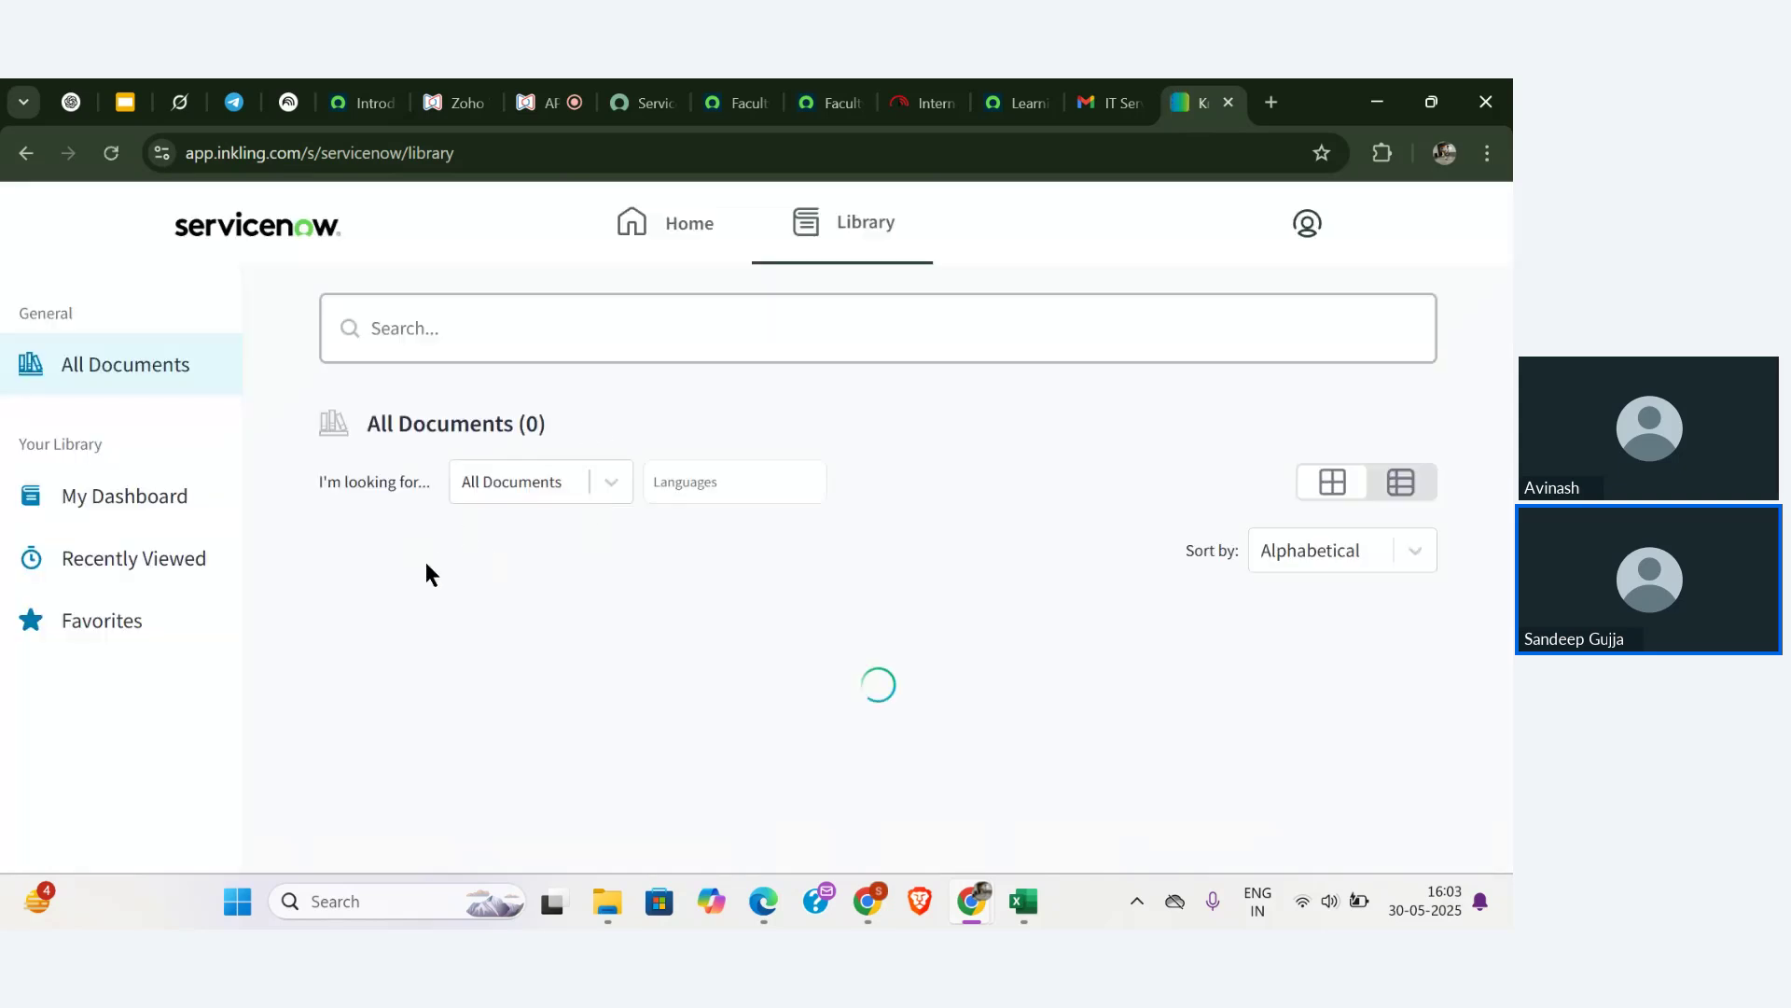
# - Scroll the five-book library and open the ServiceNow Administration Fundamentals participant guide
pyautogui.scroll(-1, 425, 573)
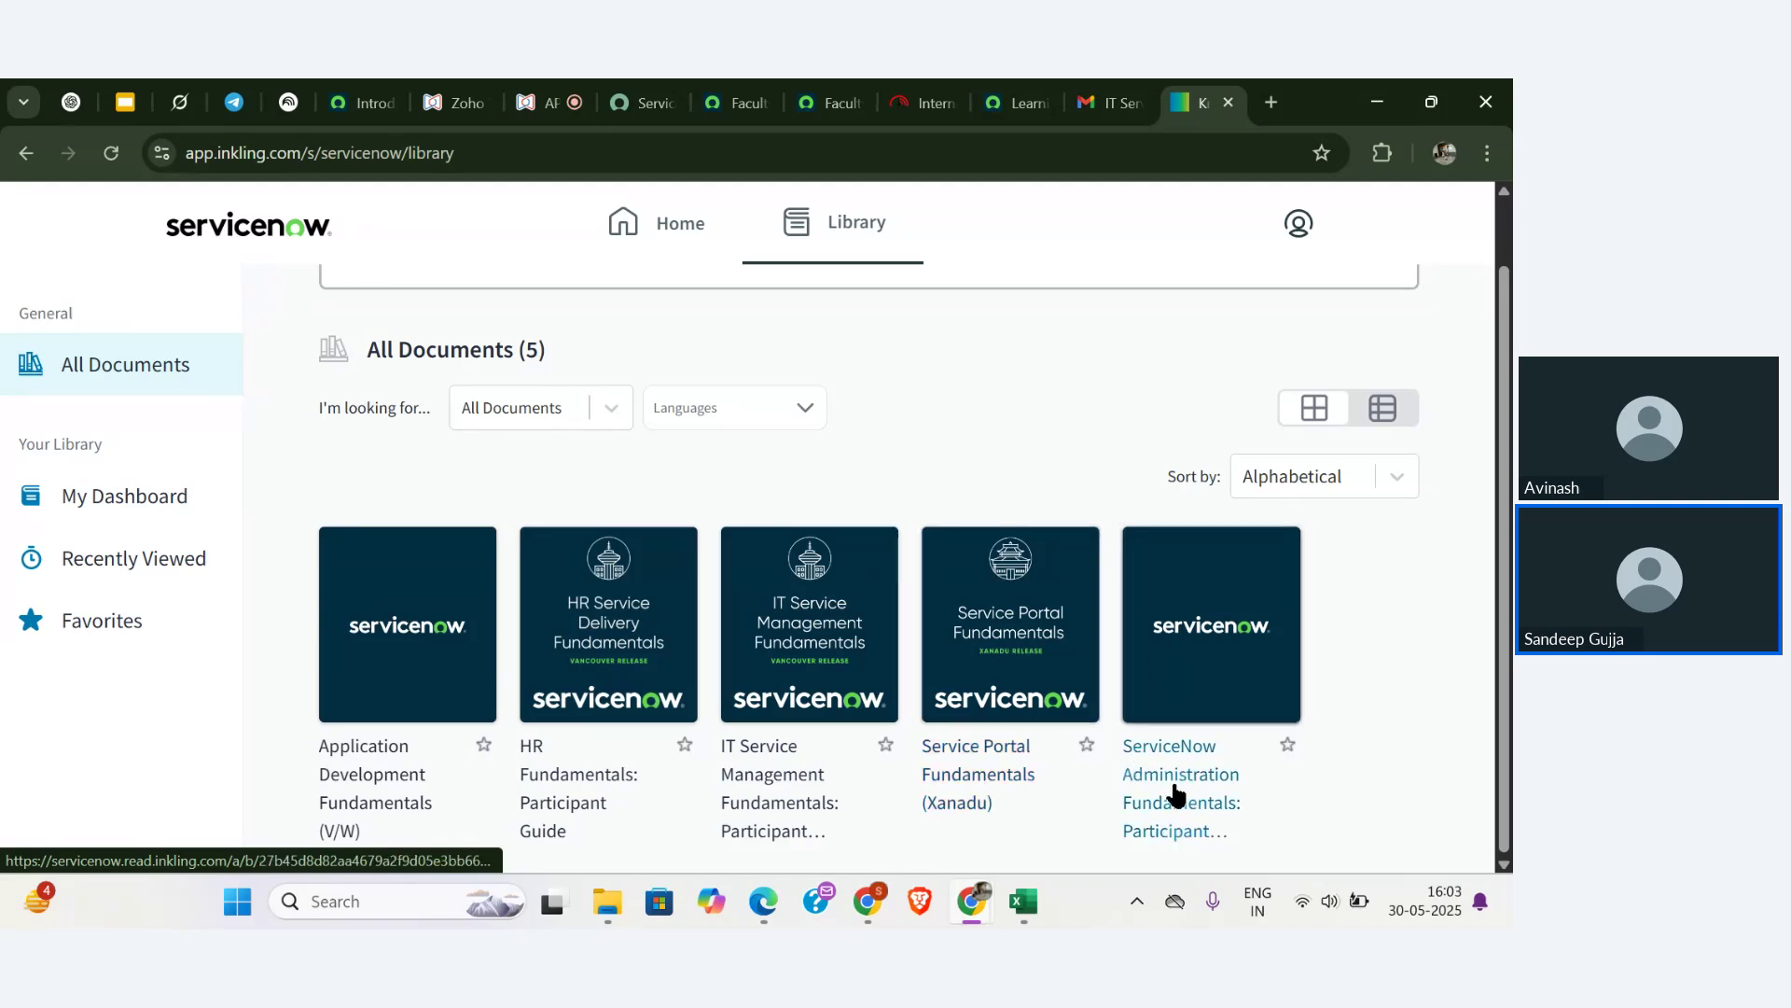
pyautogui.click(1183, 791)
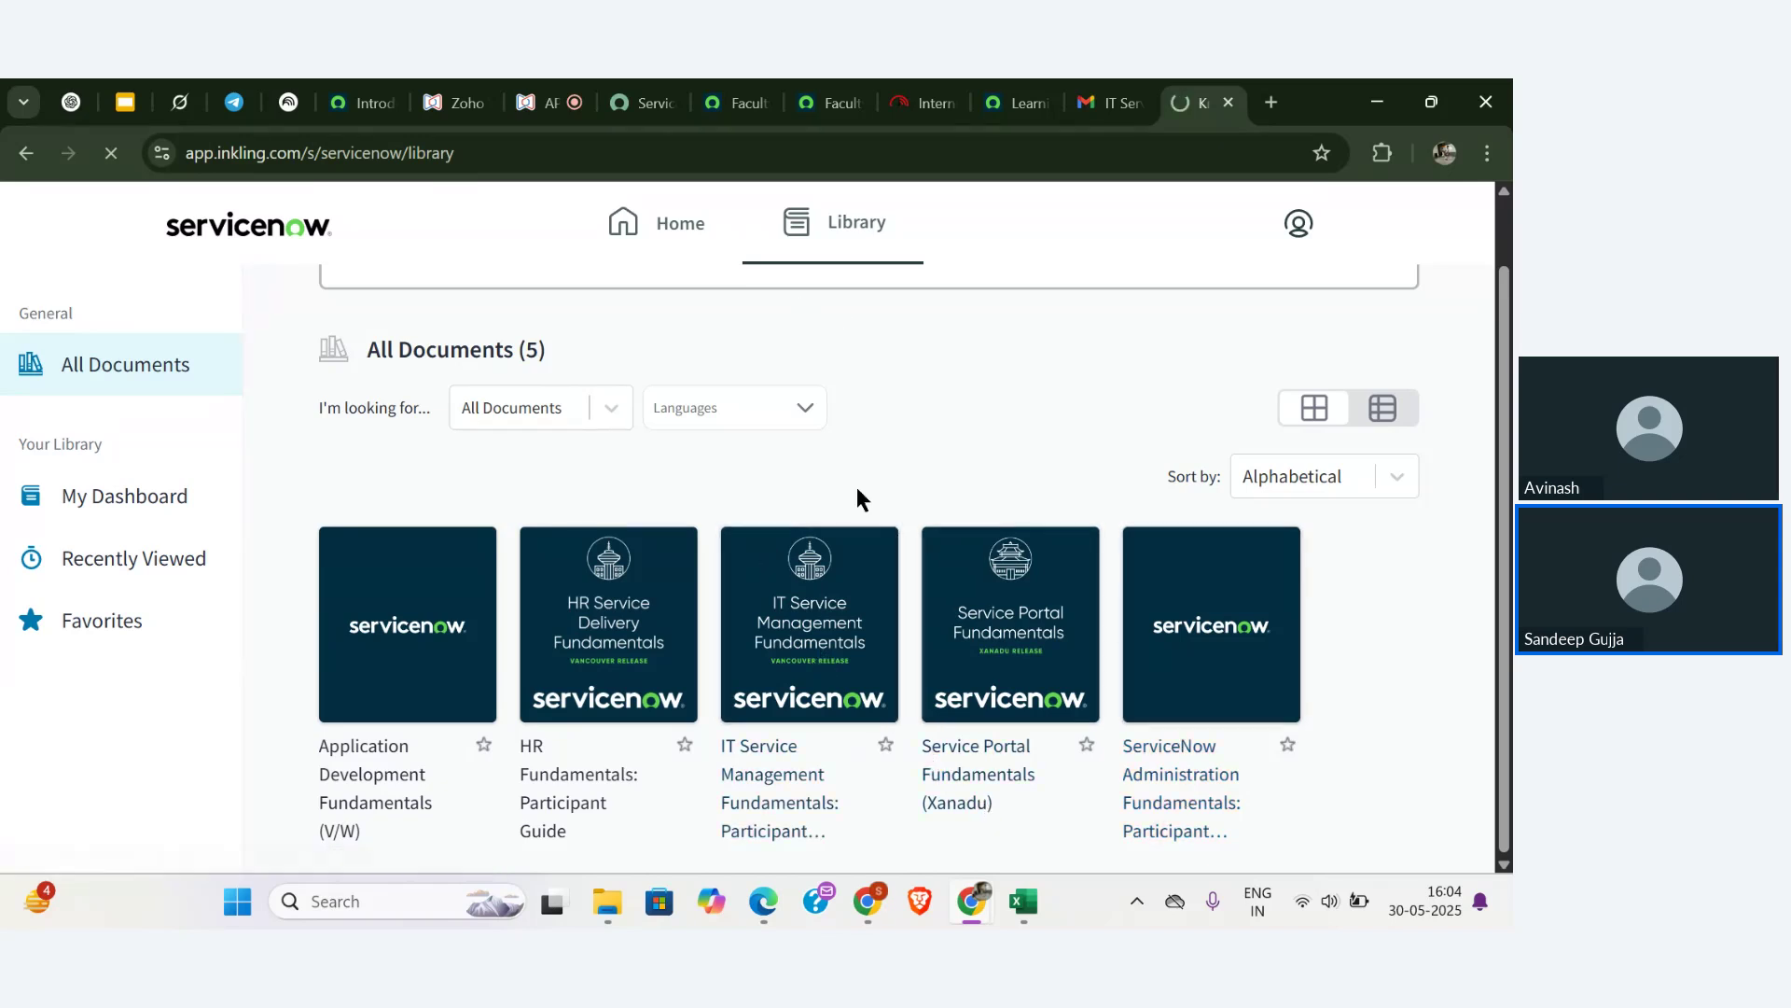
pyautogui.click(1025, 901)
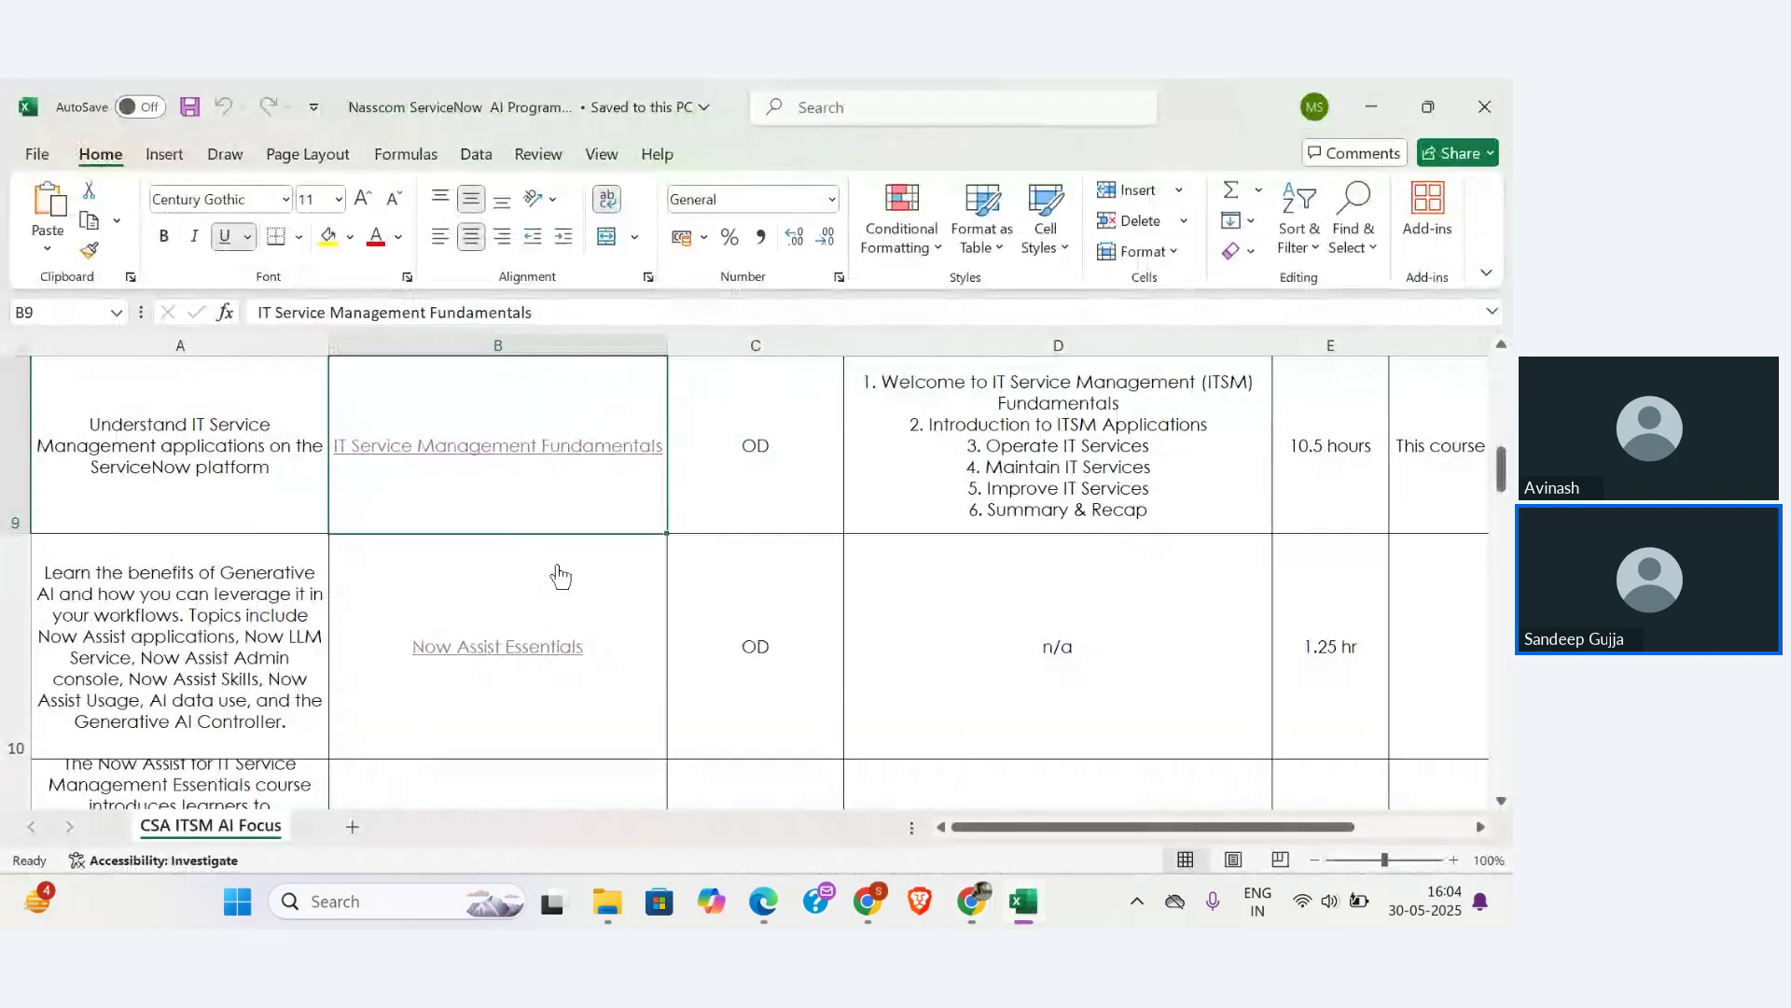
pyautogui.scroll(2, 560, 576)
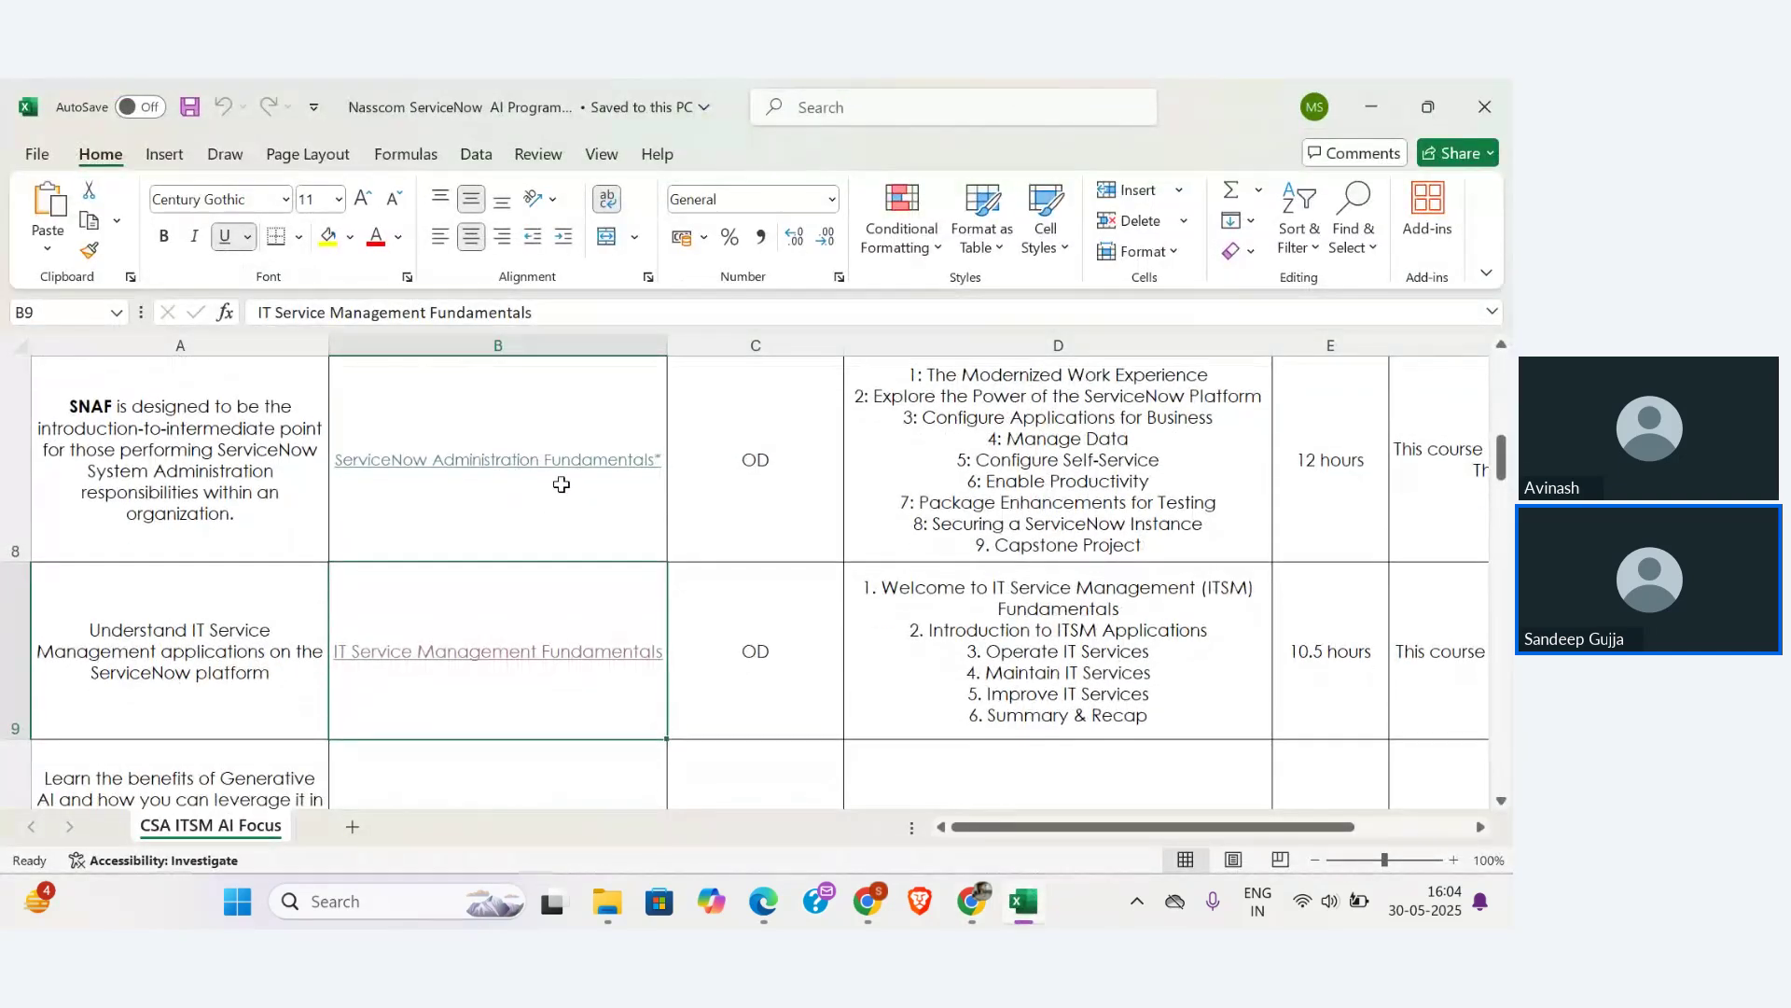
pyautogui.scroll(-2, 712, 504)
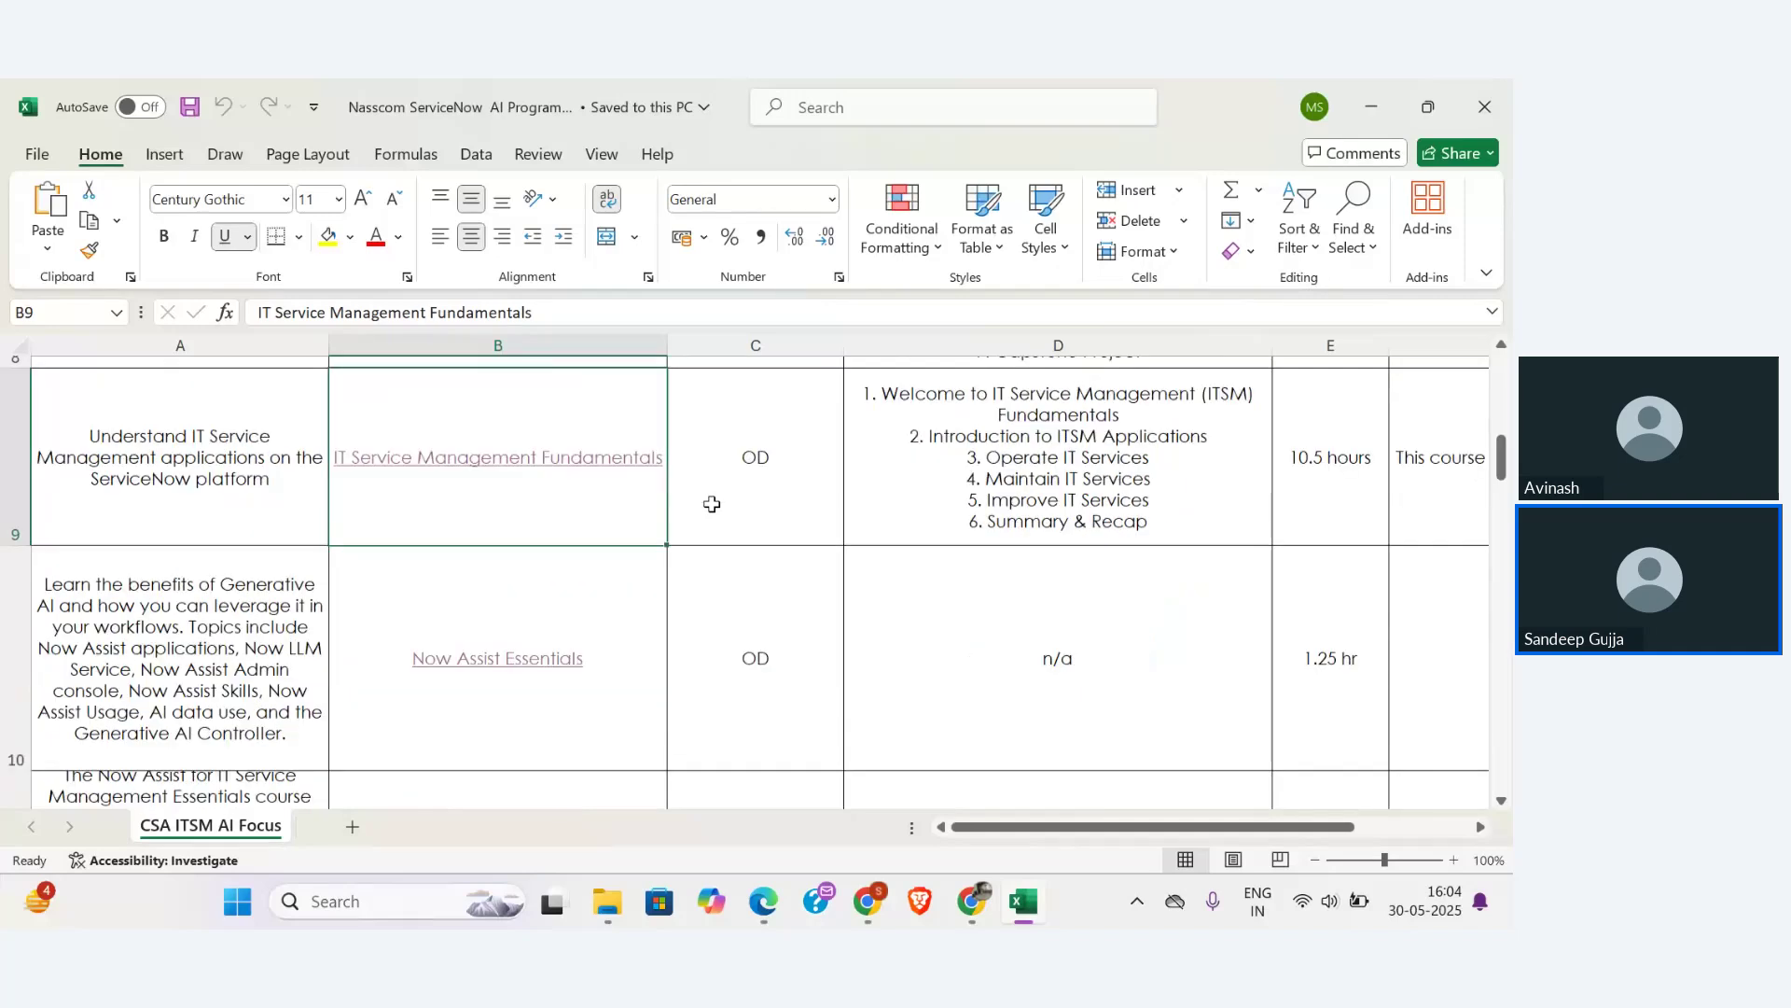
pyautogui.scroll(2, 712, 504)
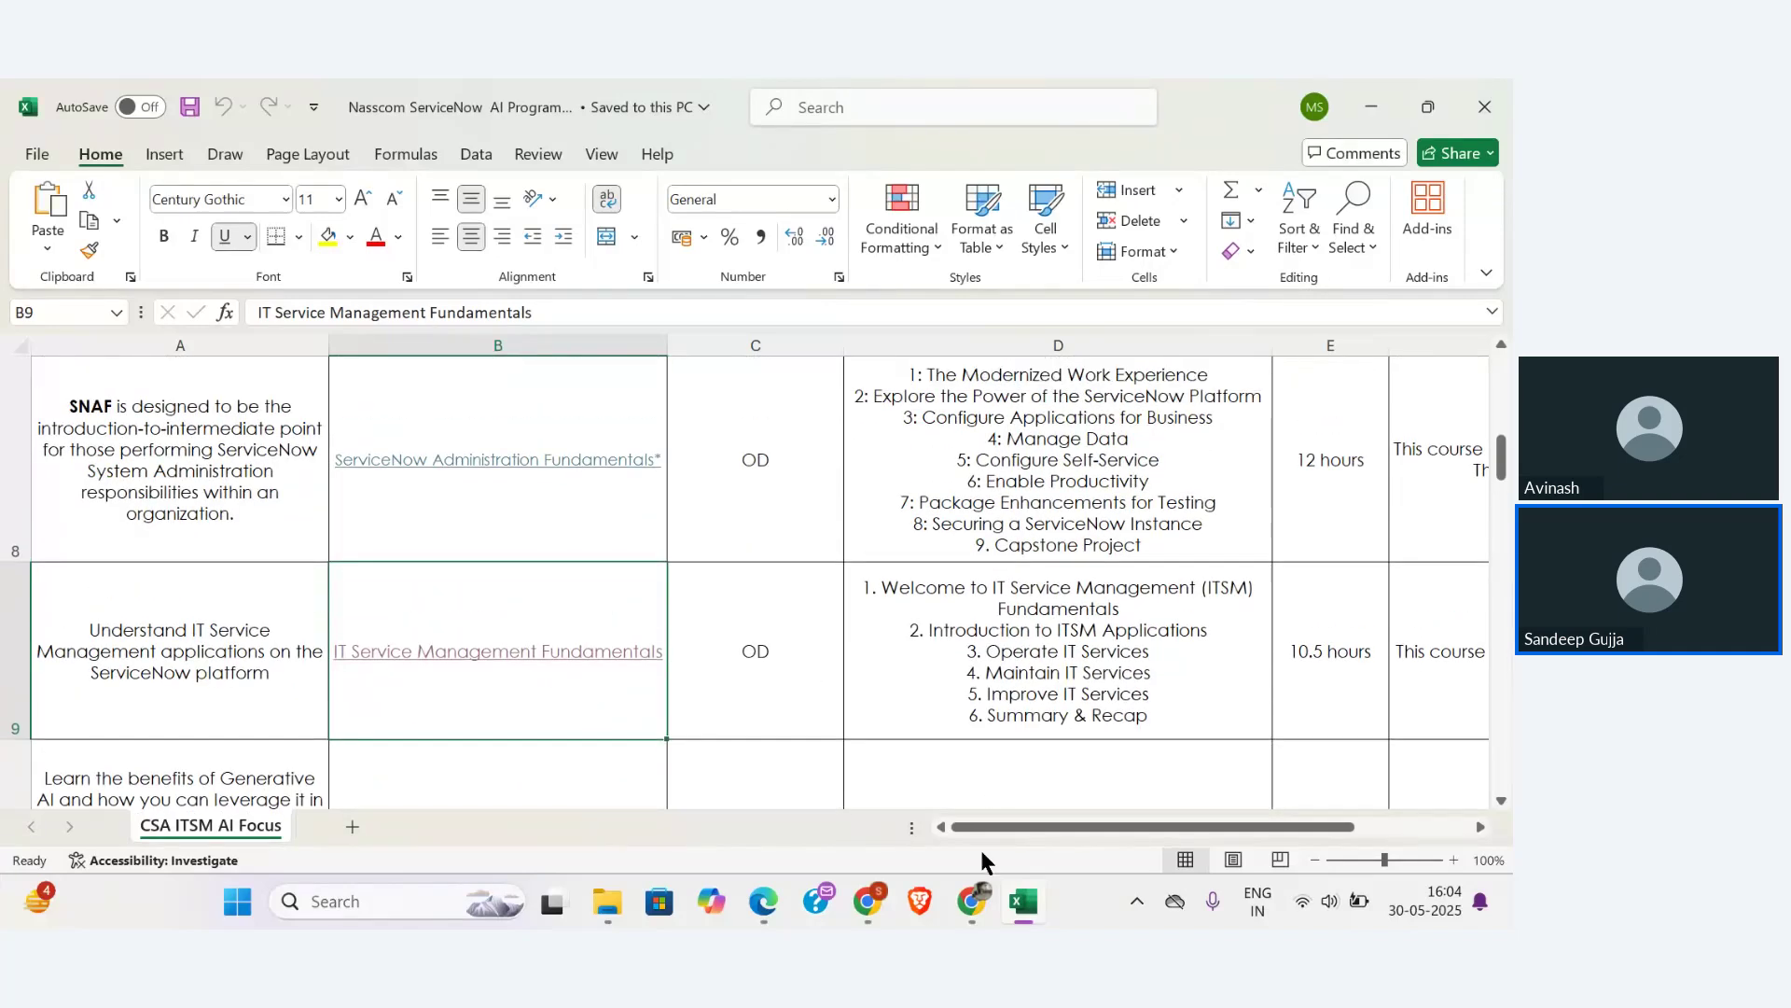
pyautogui.moveTo(973, 900)
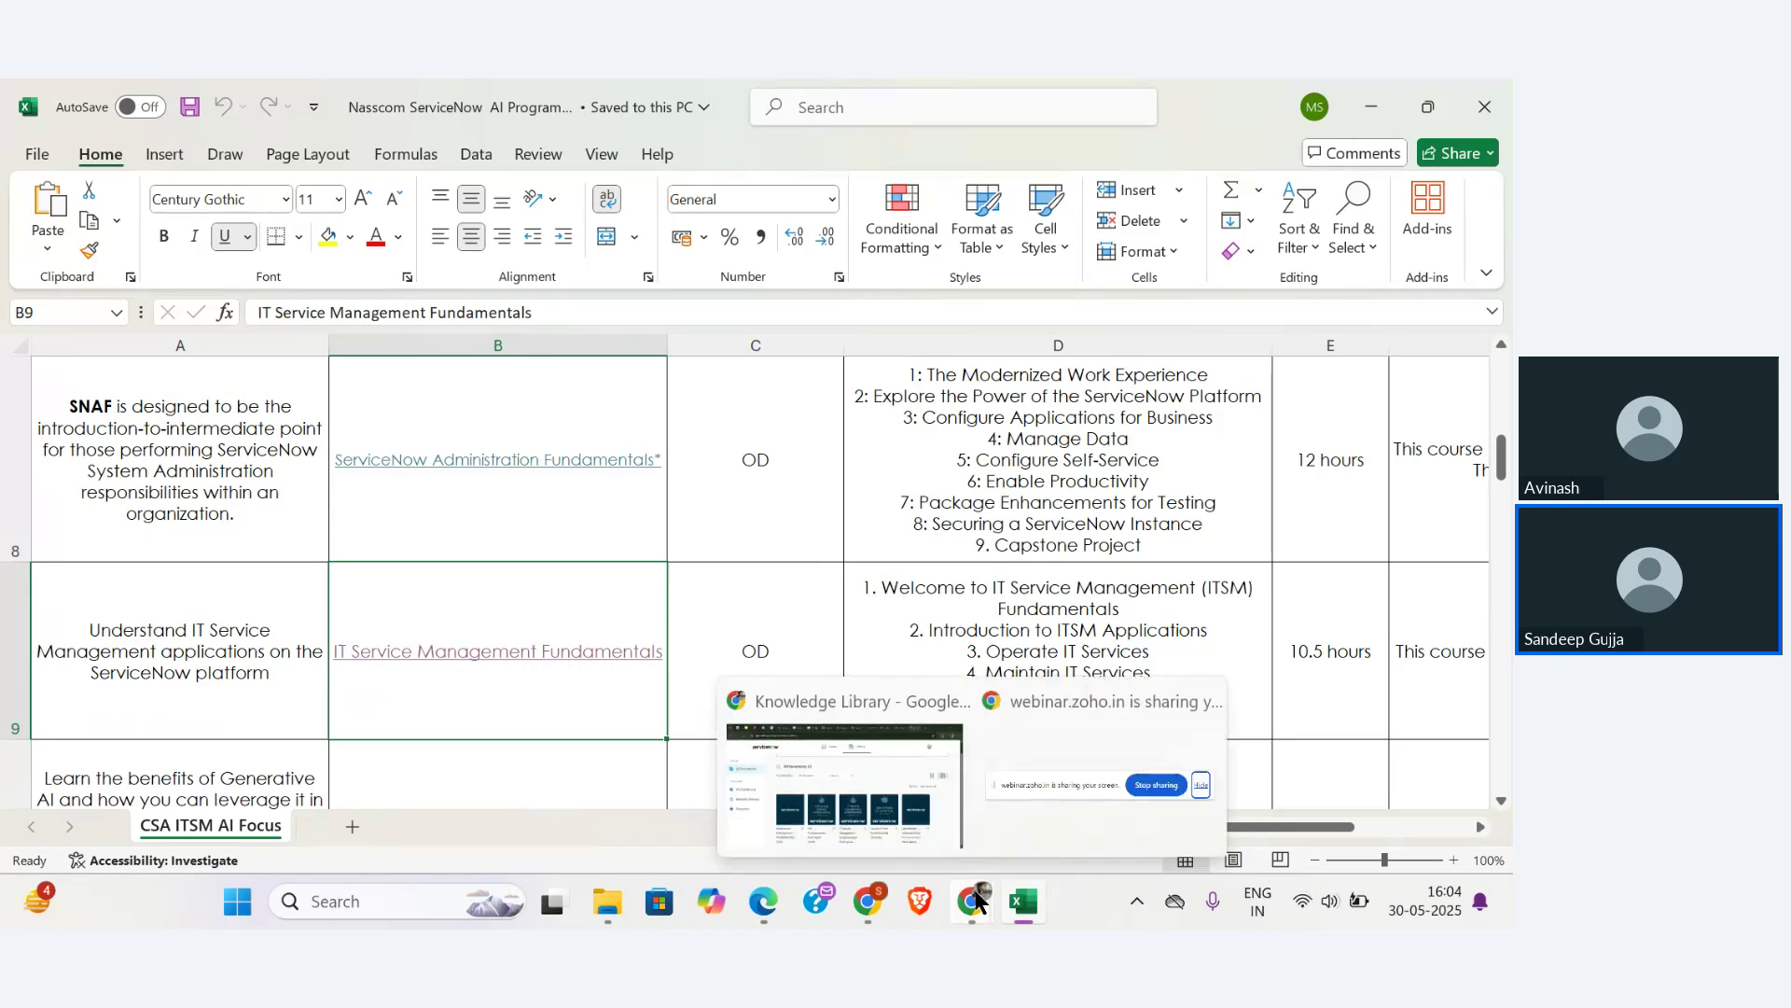
pyautogui.click(844, 784)
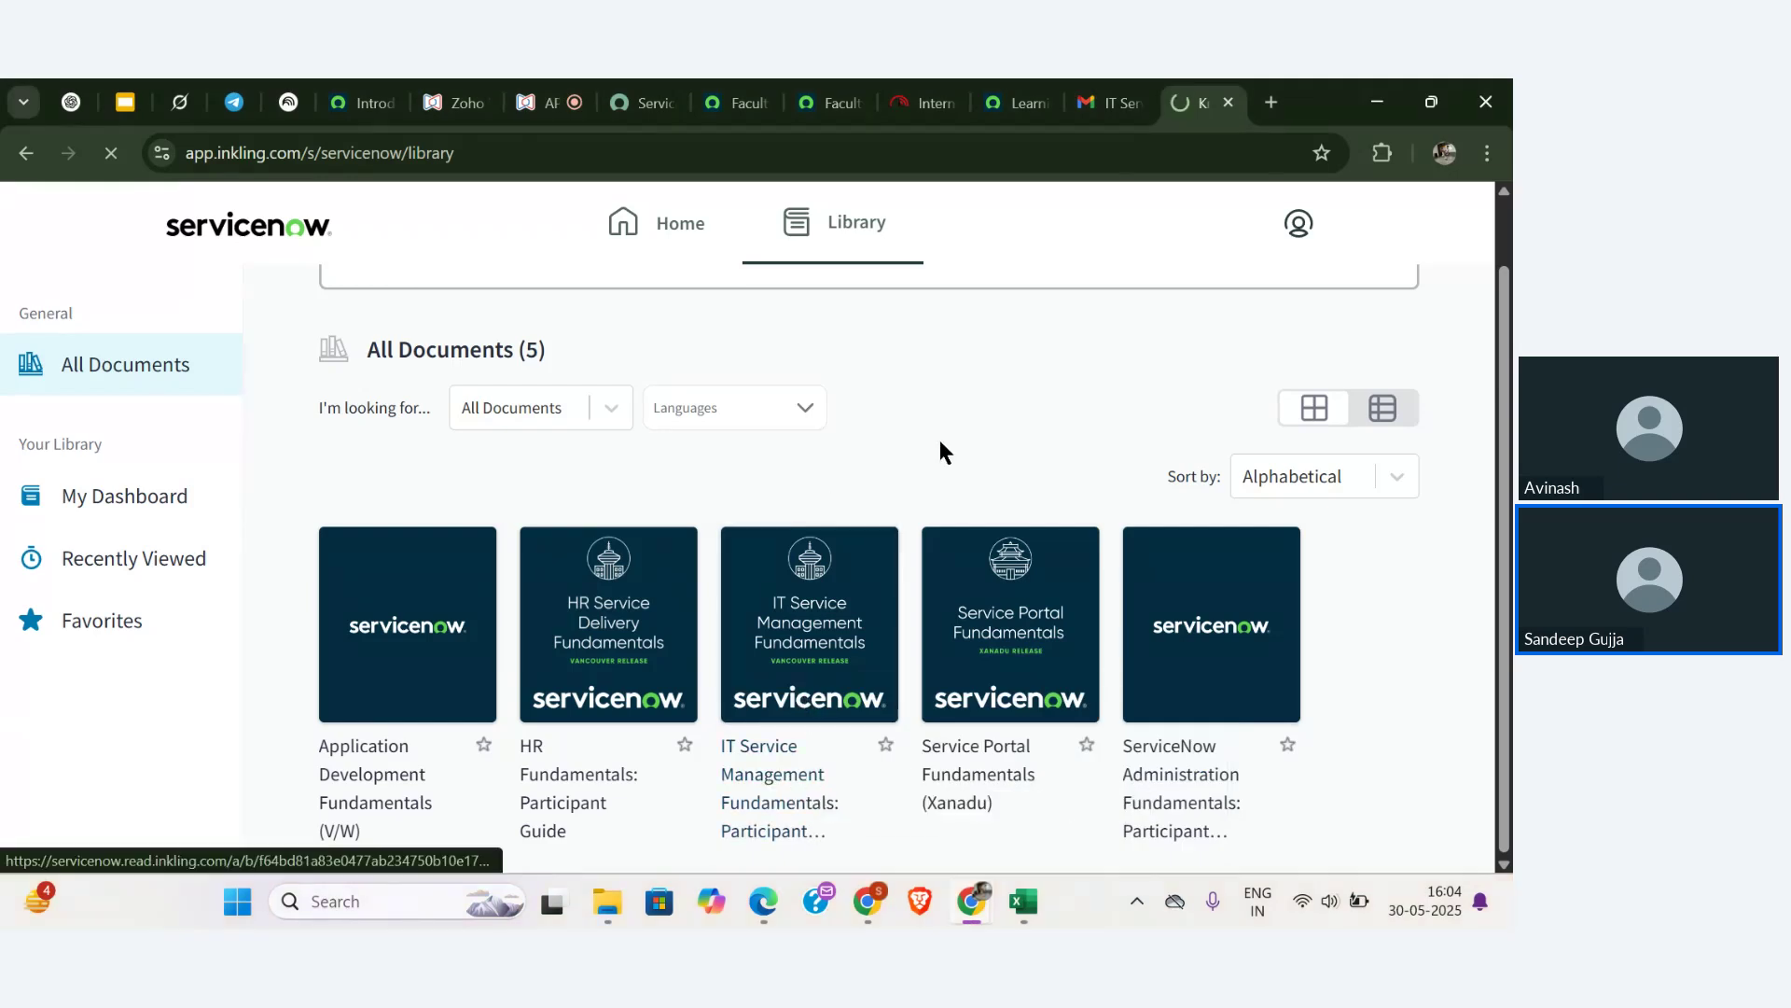
# - Look over the ITSM lab instance course page, then return to the eBook tab showing Inkling's error
pyautogui.click(1017, 102)
pyautogui.scroll(-3, 380, 686)
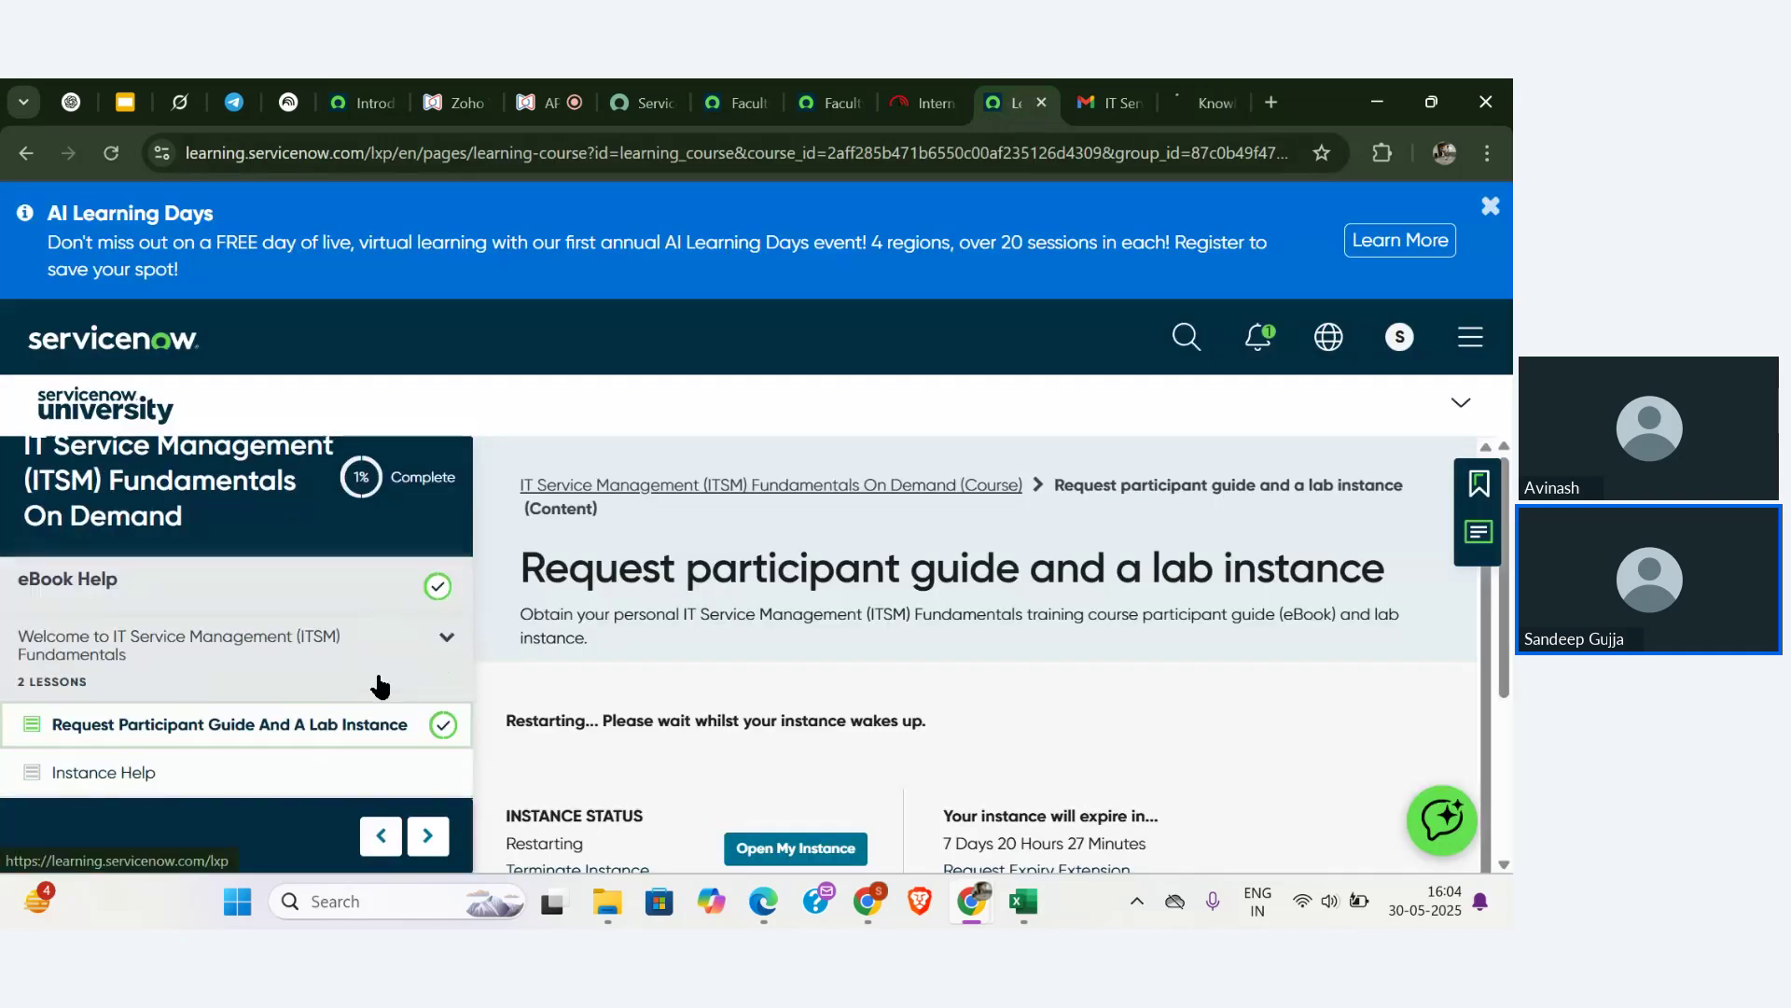
pyautogui.scroll(-1, 380, 685)
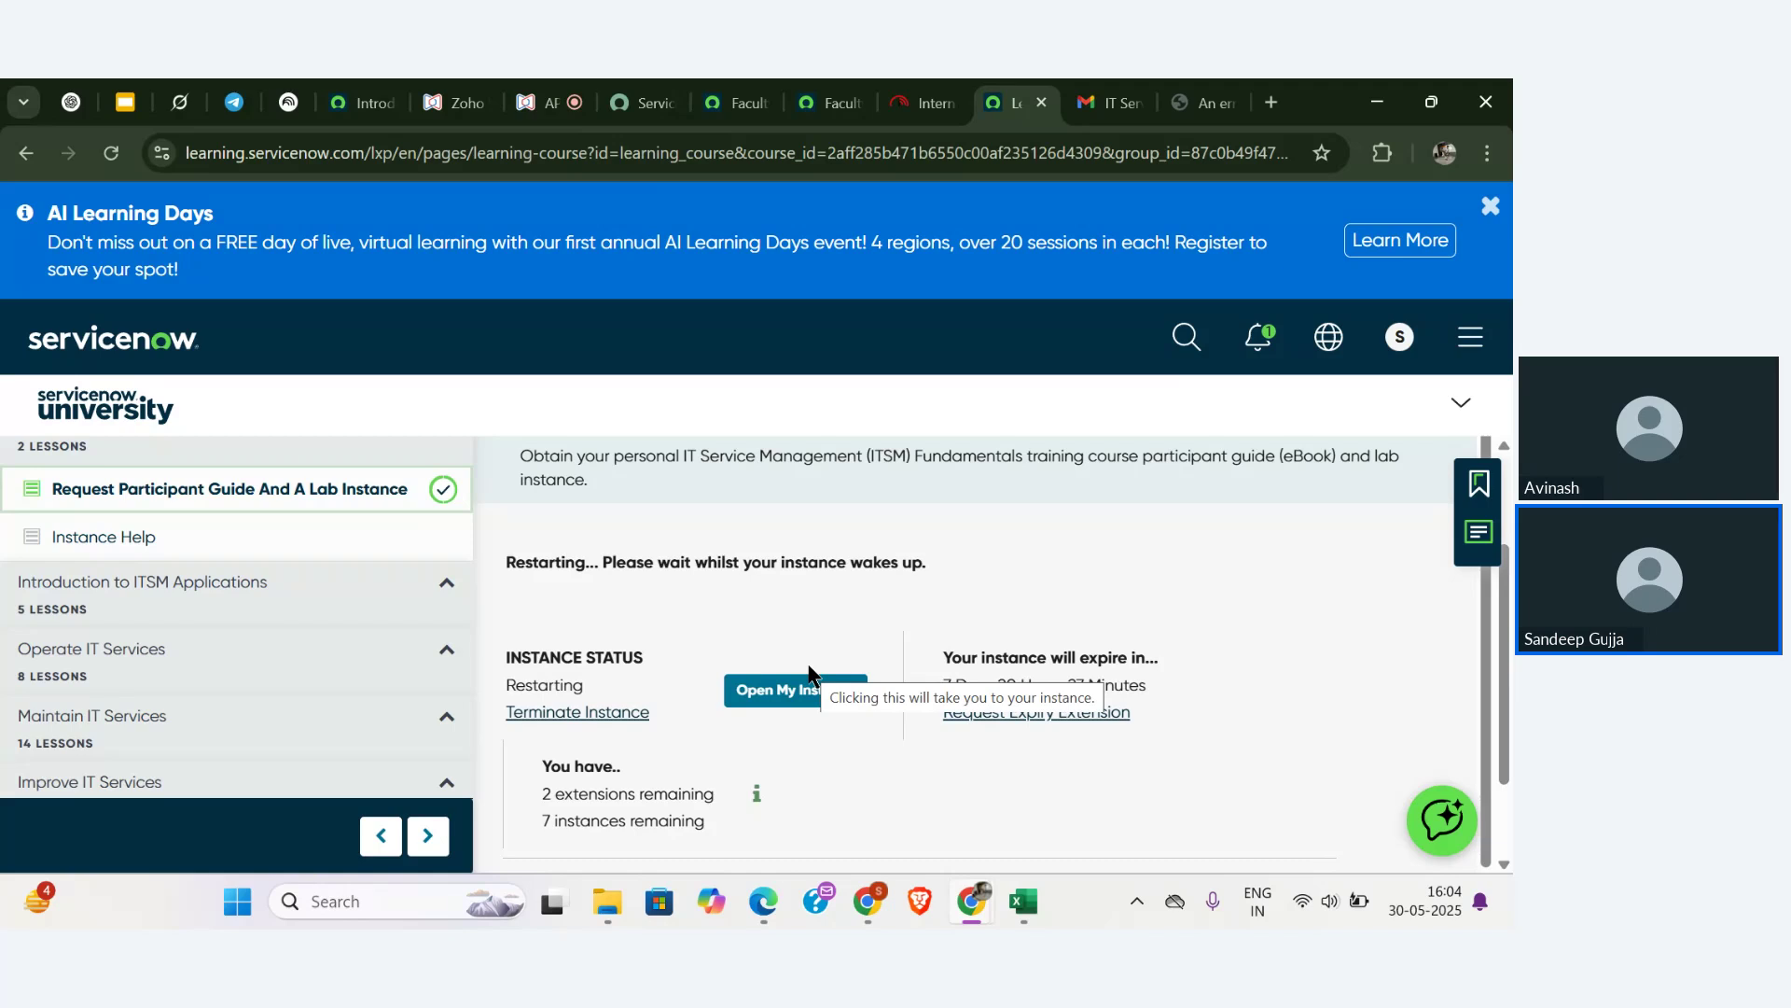
pyautogui.scroll(5, 406, 649)
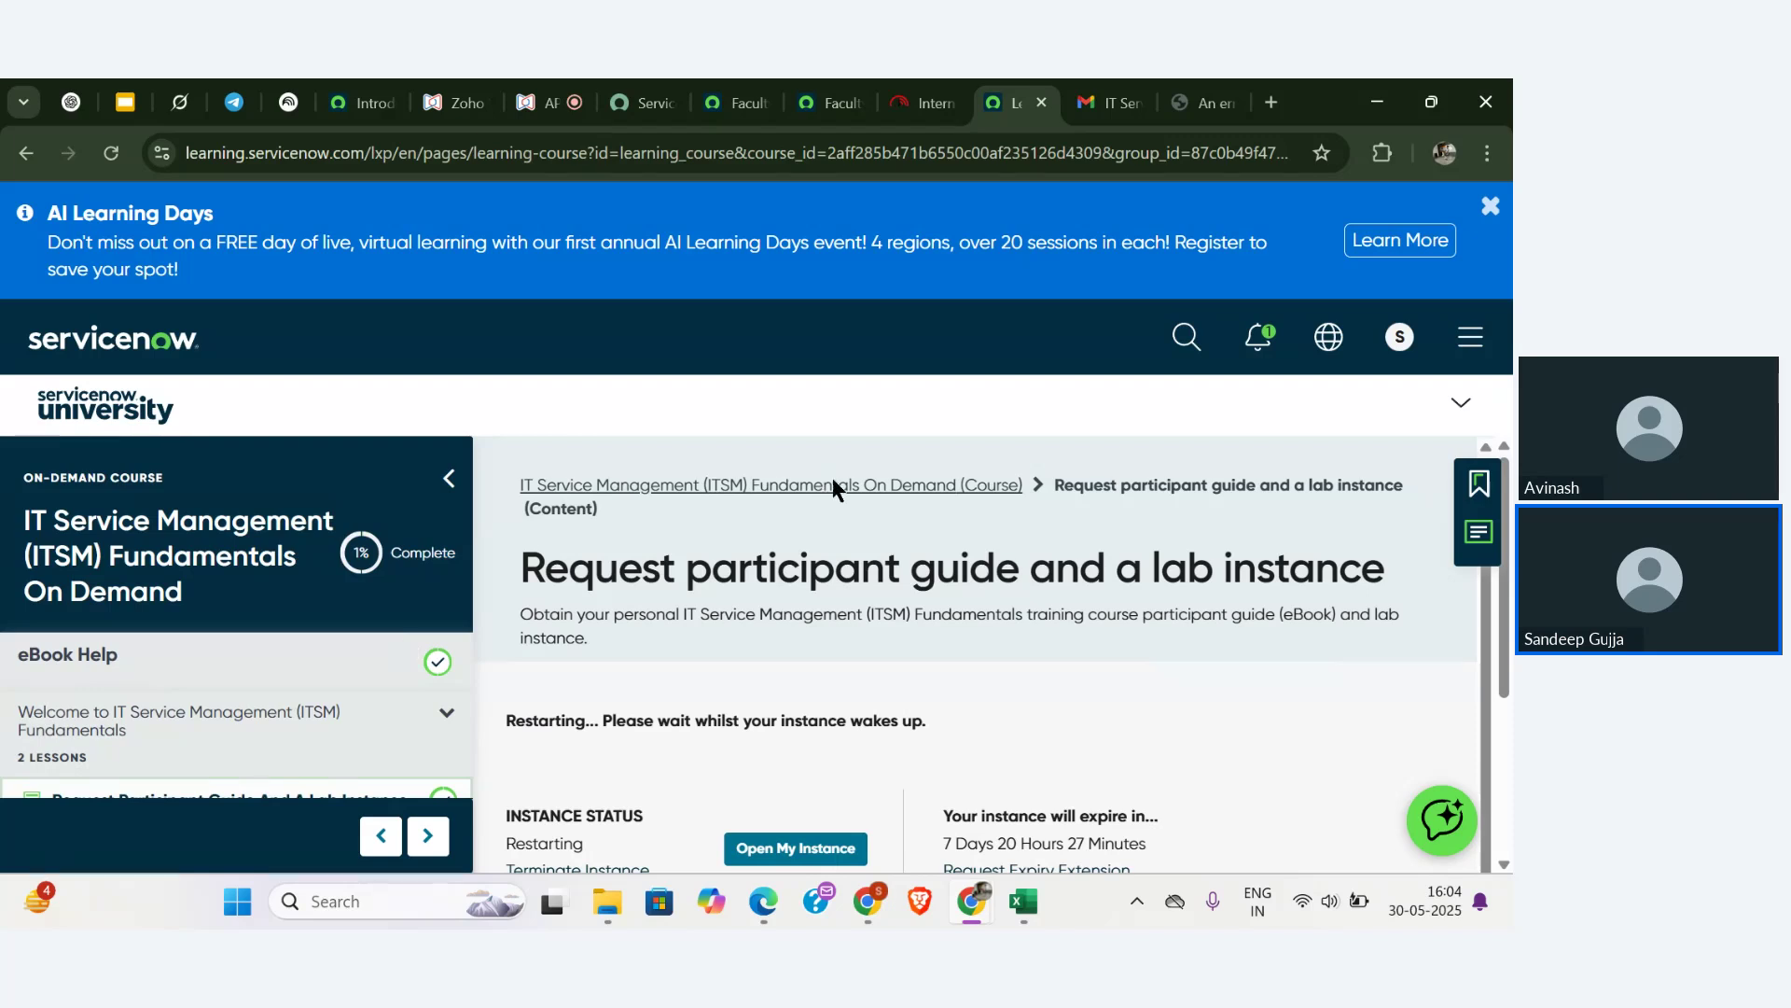
pyautogui.scroll(-1, 858, 713)
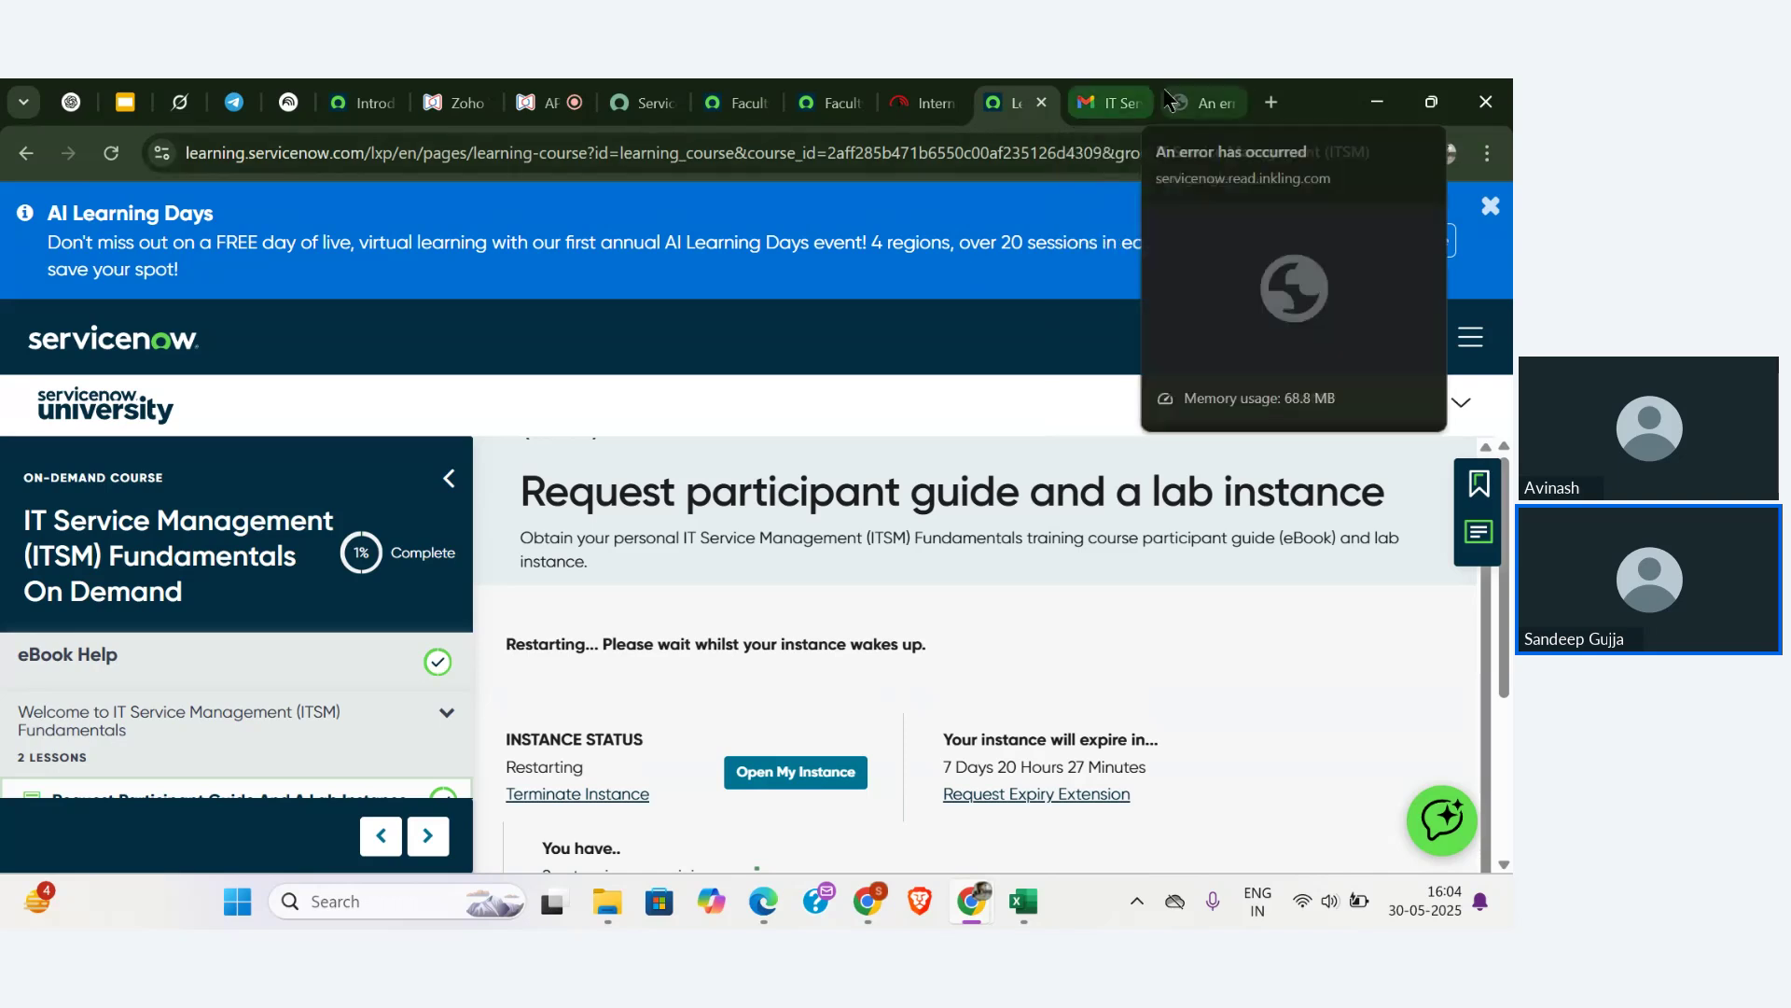
pyautogui.click(1204, 103)
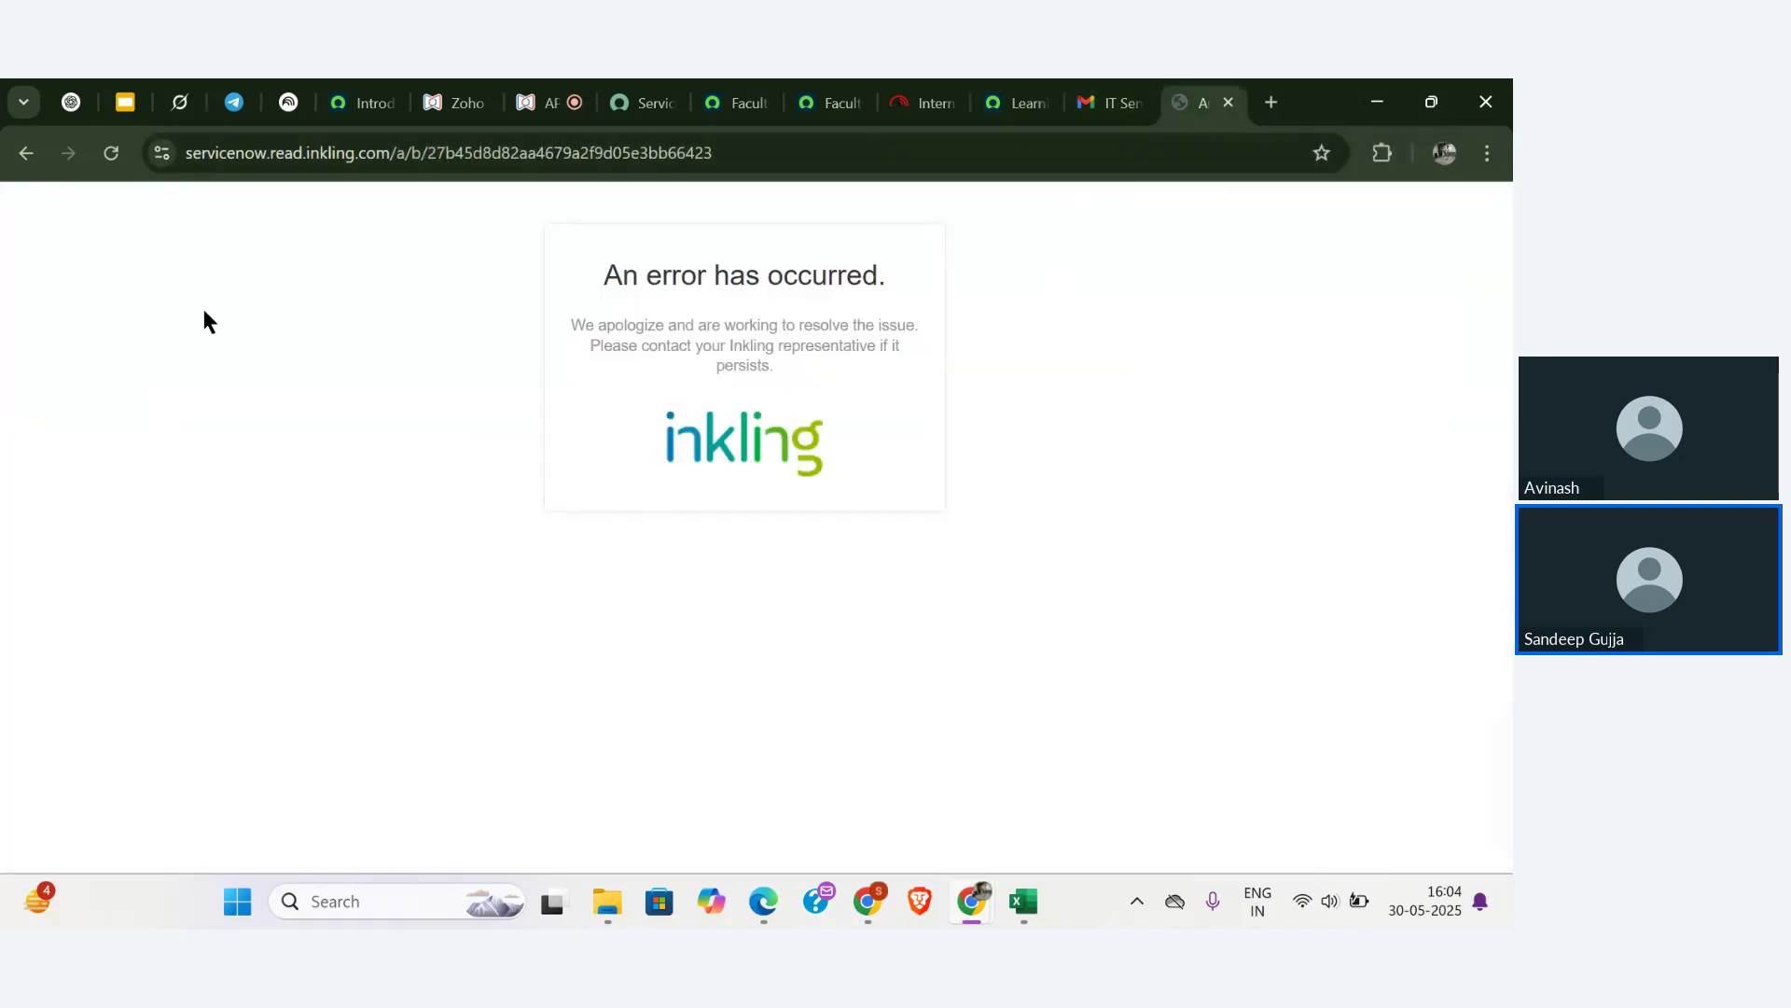
# - Reload the broken eBook page, toggle the table of contents, and go back to the Inkling library
pyautogui.click(103, 152)
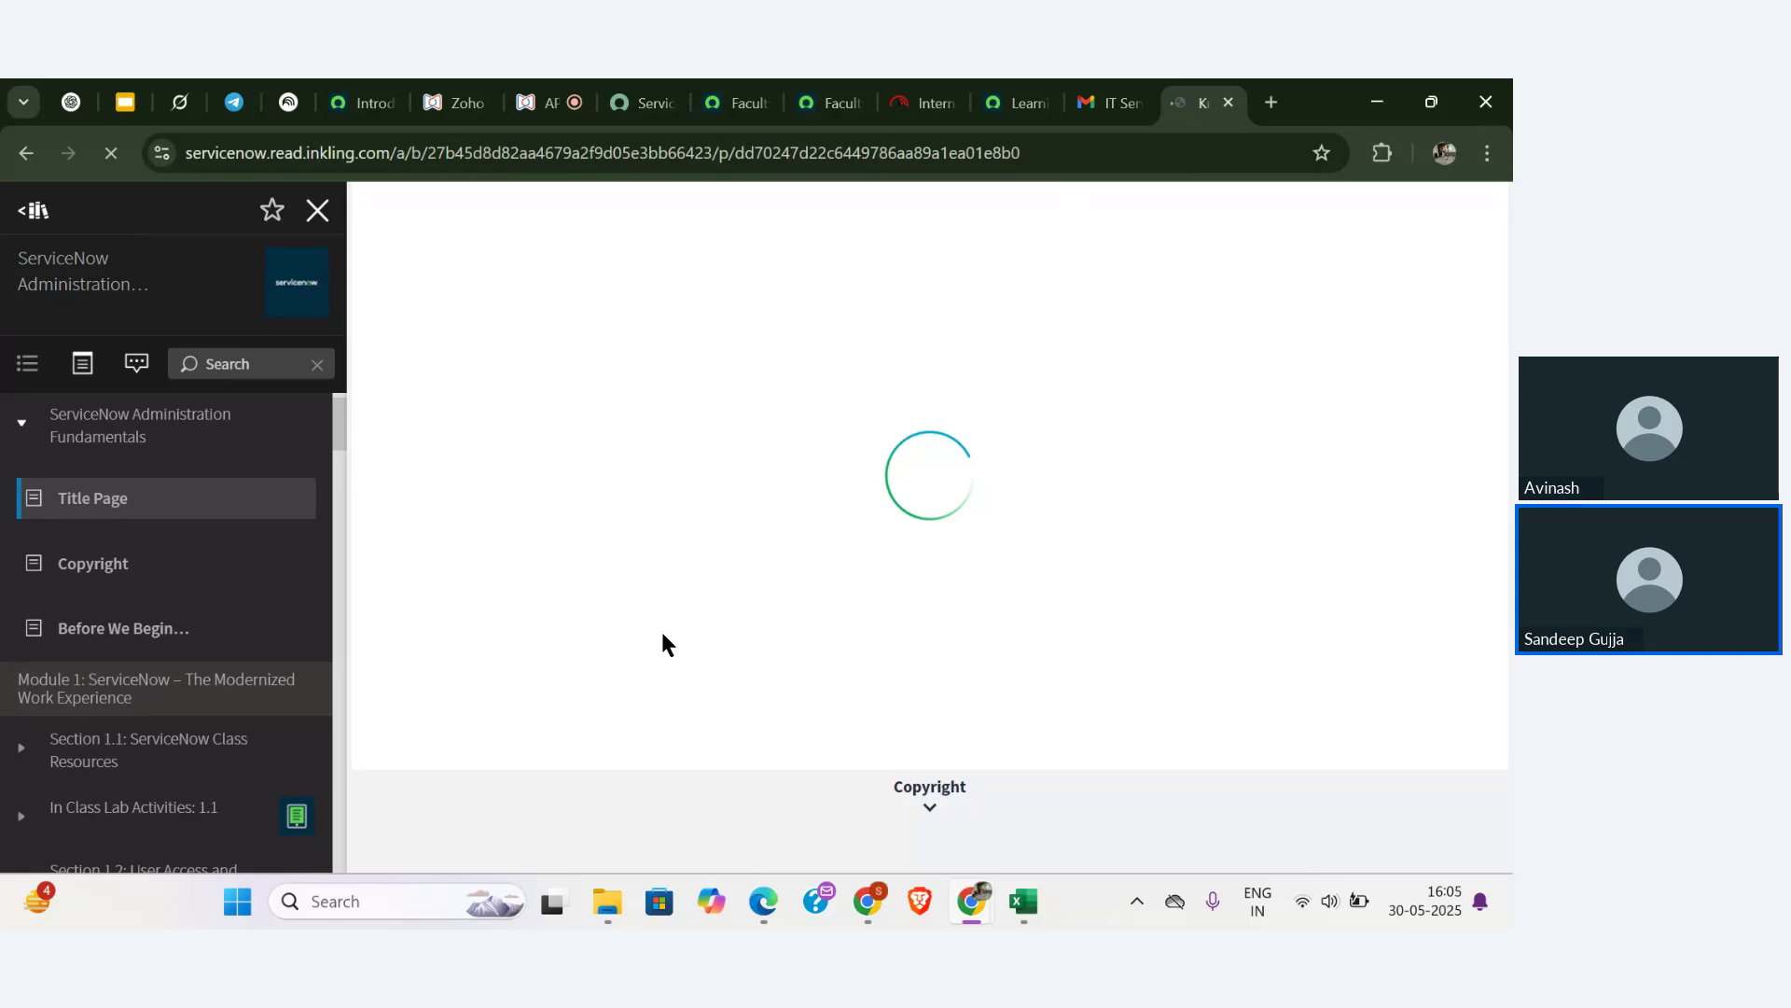
pyautogui.click(318, 211)
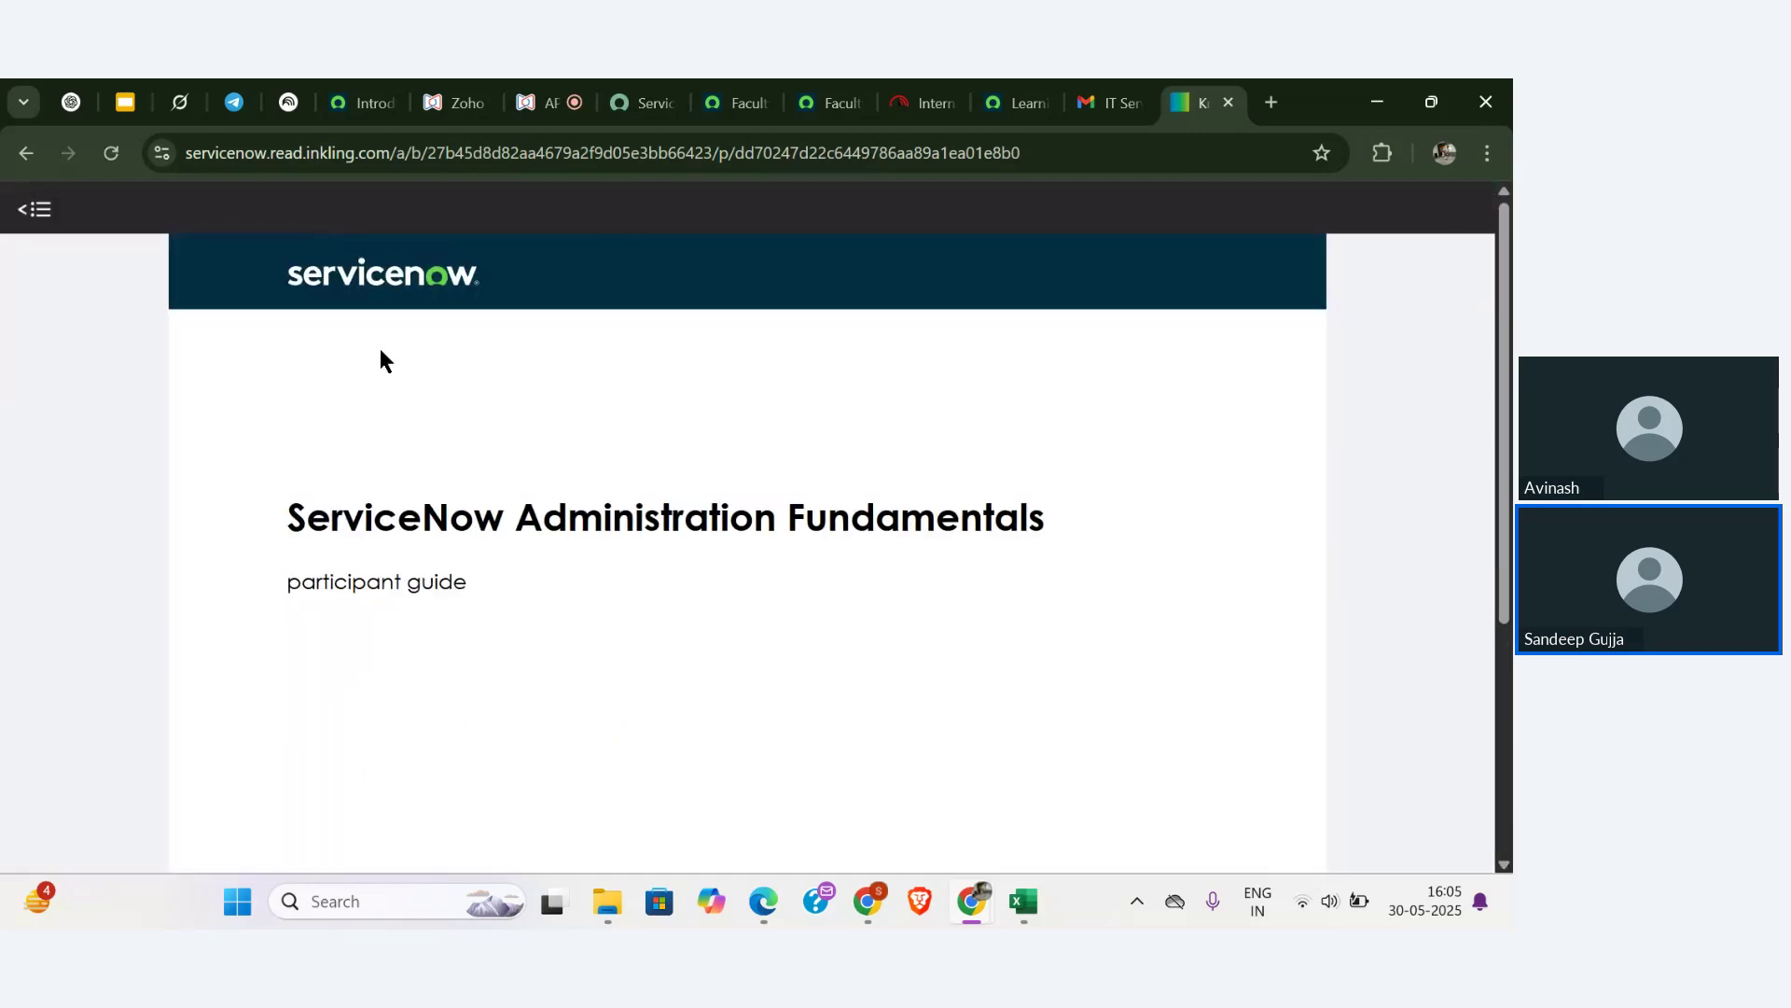
pyautogui.click(34, 209)
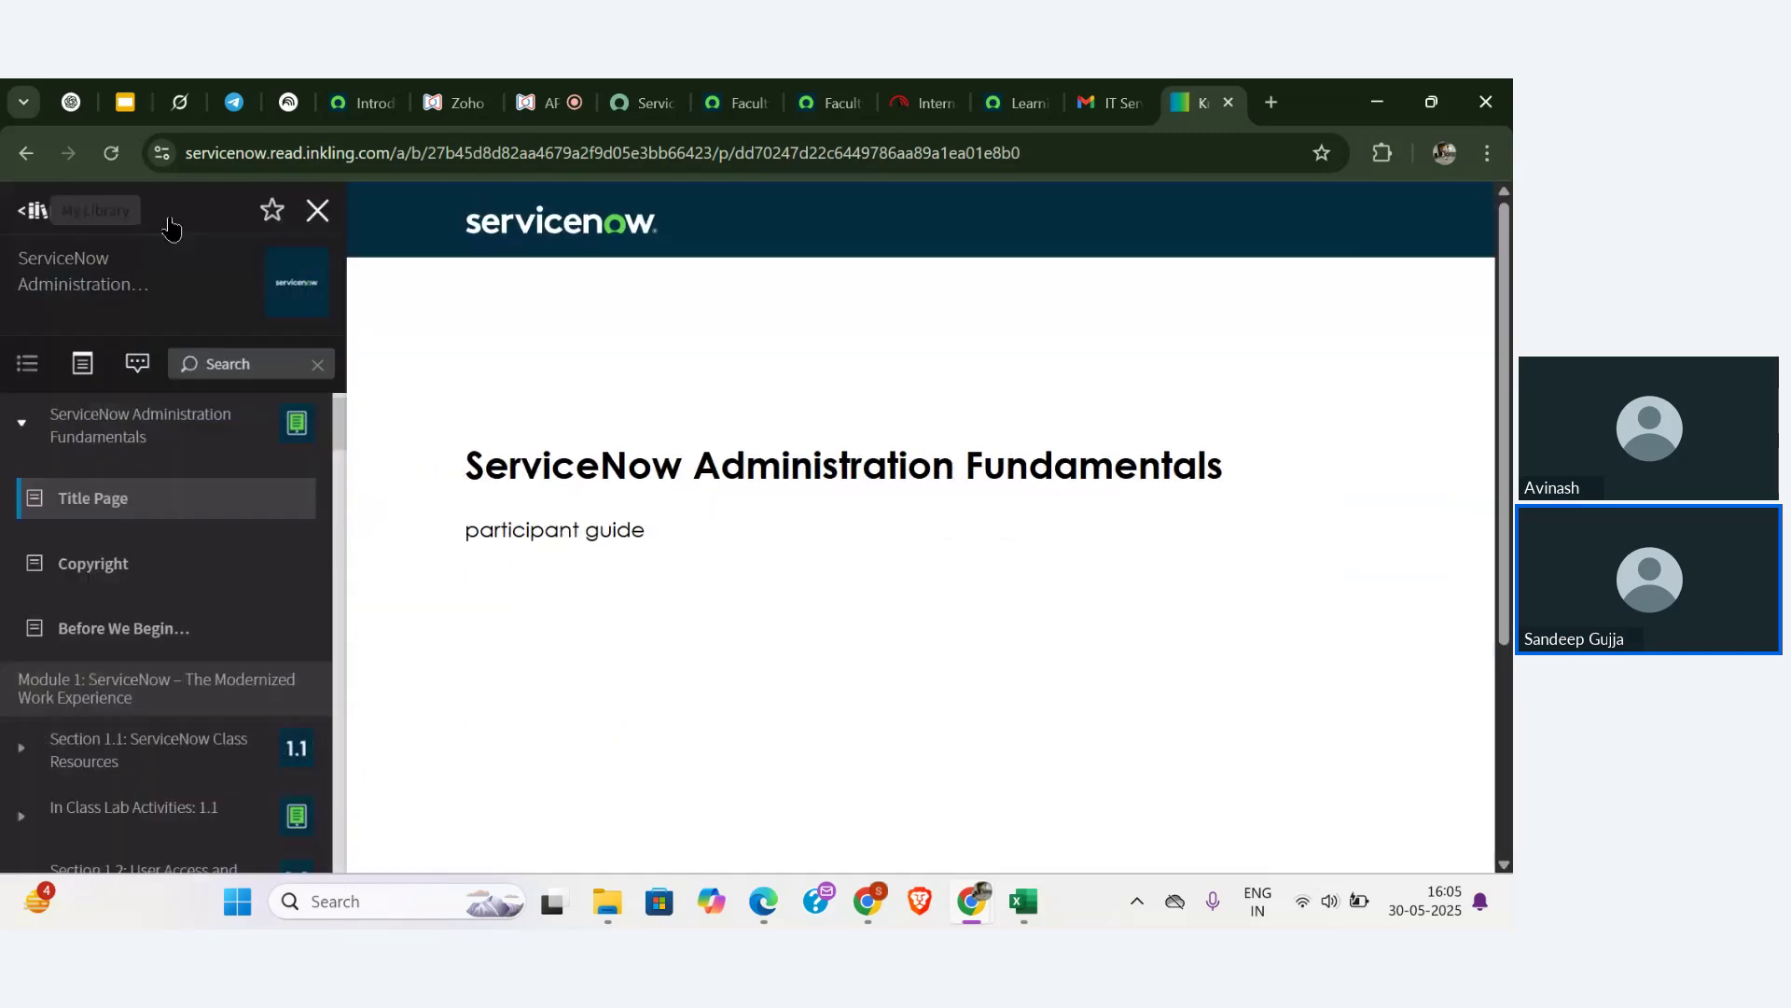
pyautogui.click(319, 212)
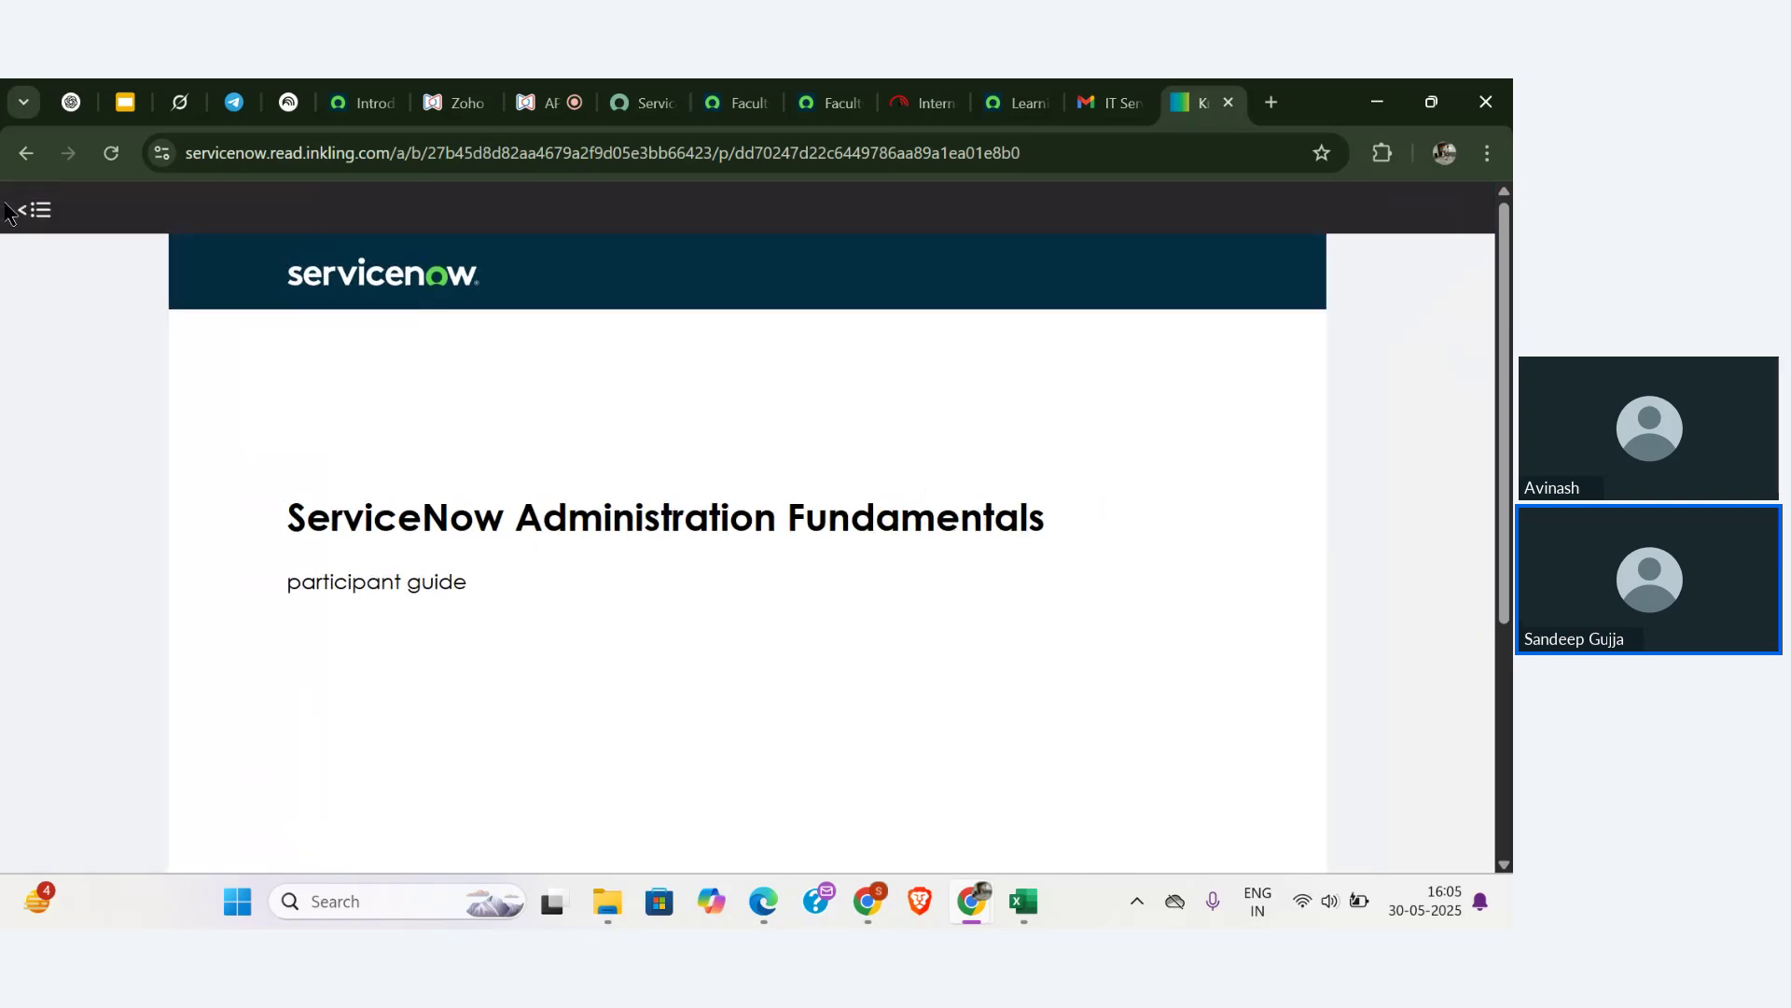
pyautogui.click(33, 210)
pyautogui.click(26, 152)
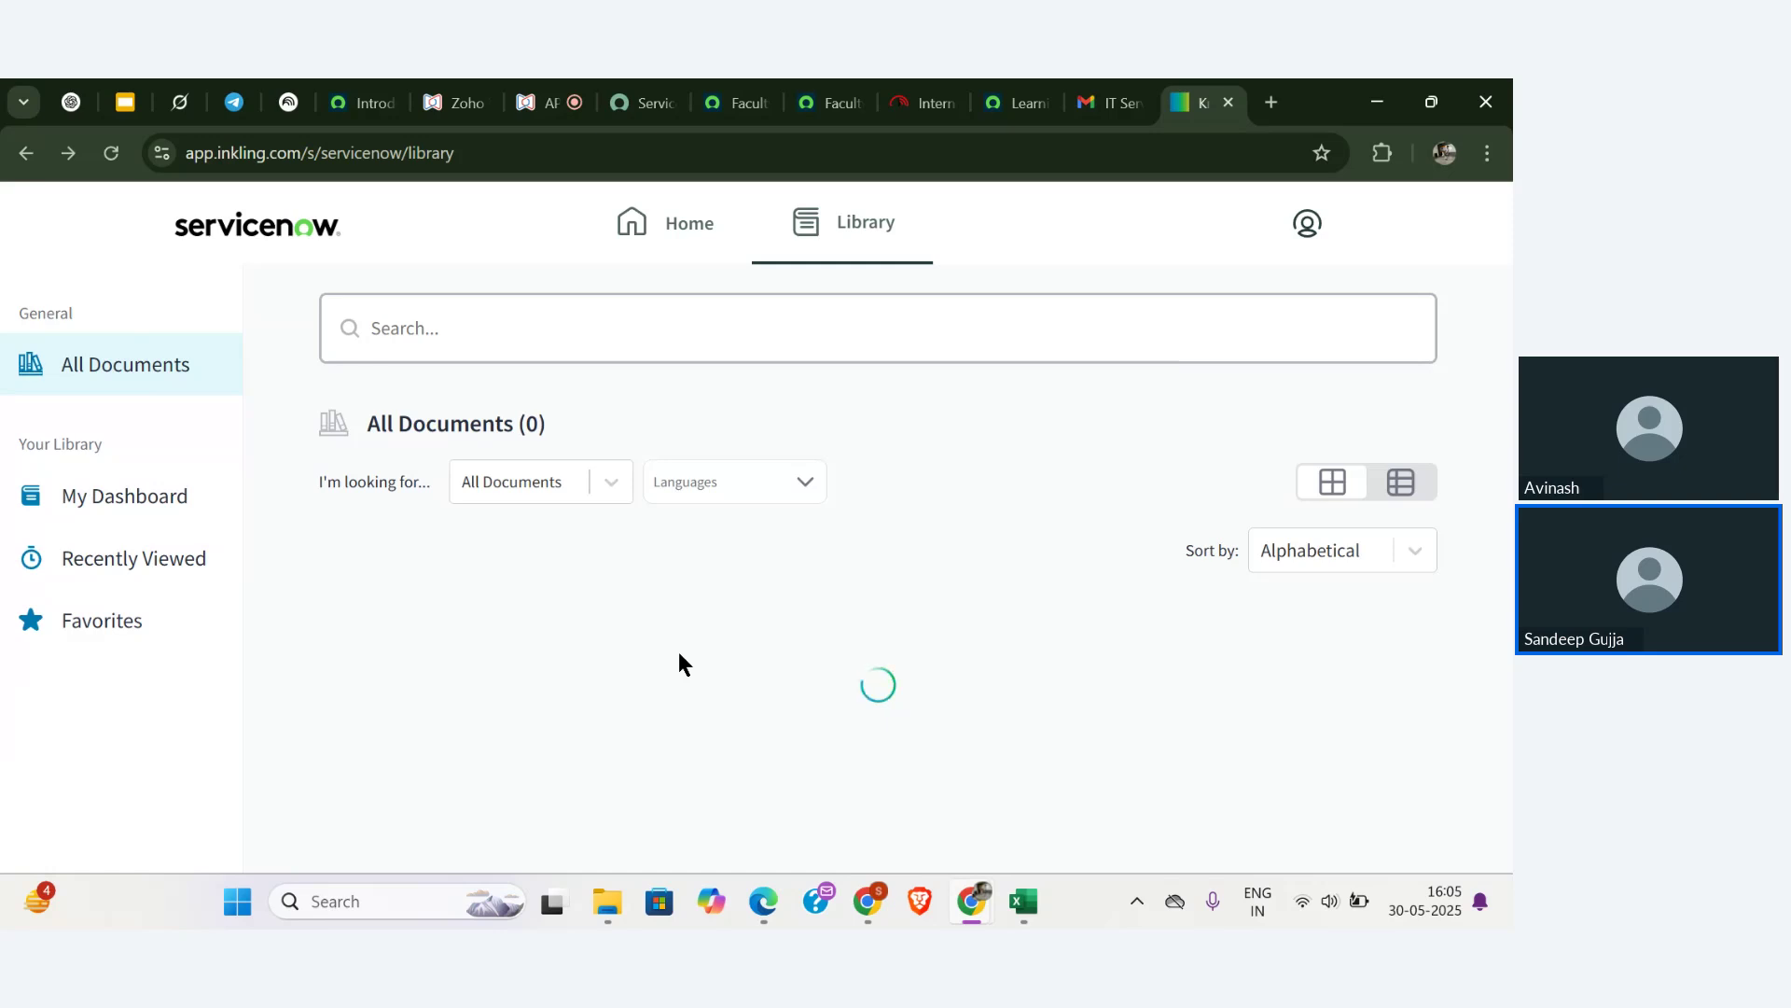
# - Open the IT Service Management Fundamentals guide to Section 1's 'Challenges facing IT organizations' page
pyautogui.scroll(-1, 733, 737)
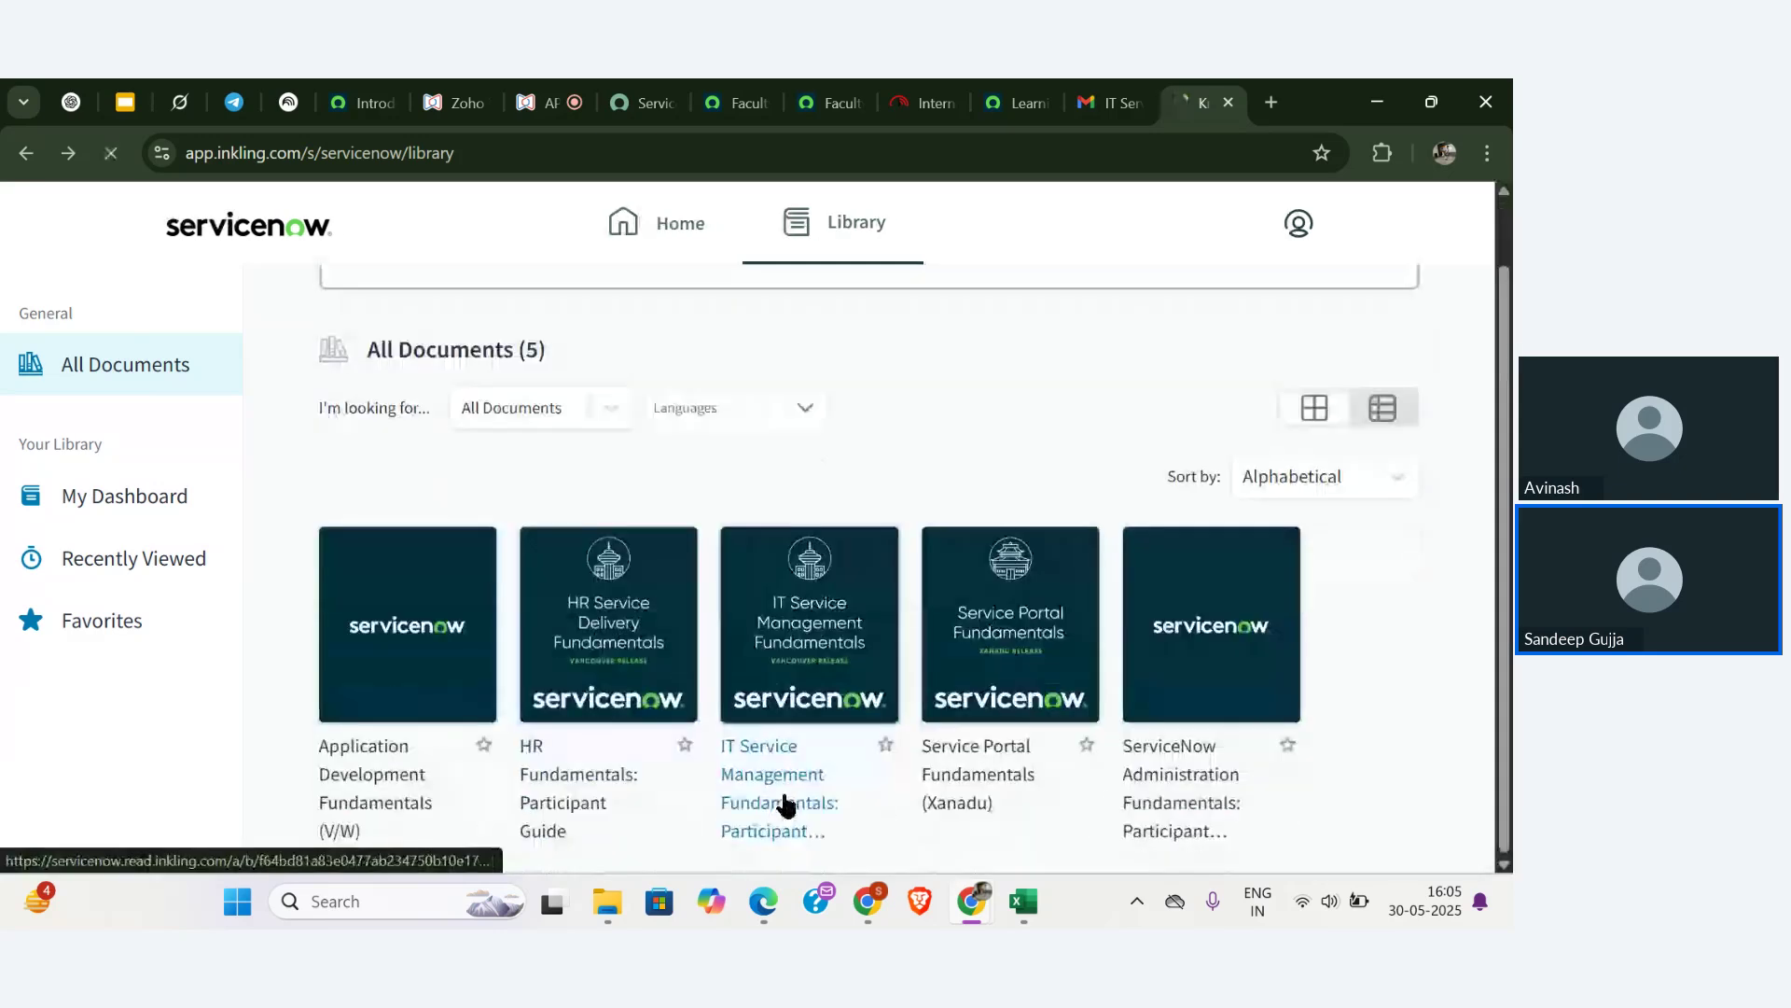
pyautogui.click(784, 805)
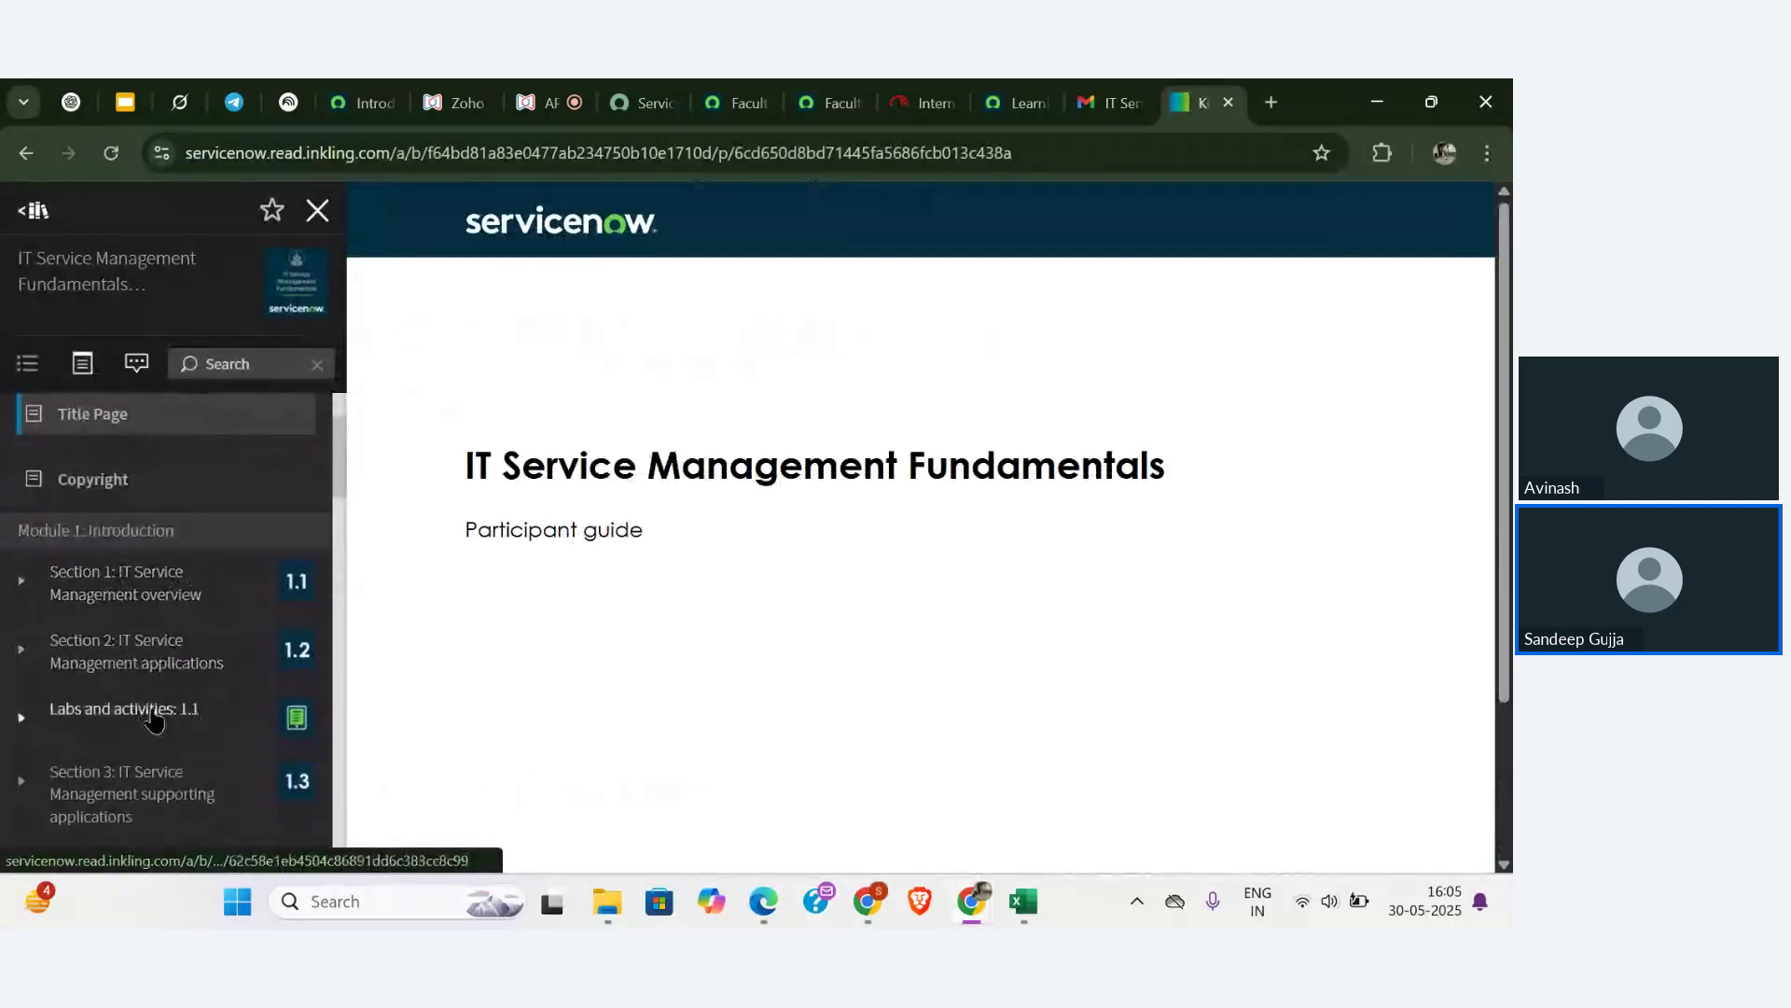
pyautogui.click(145, 586)
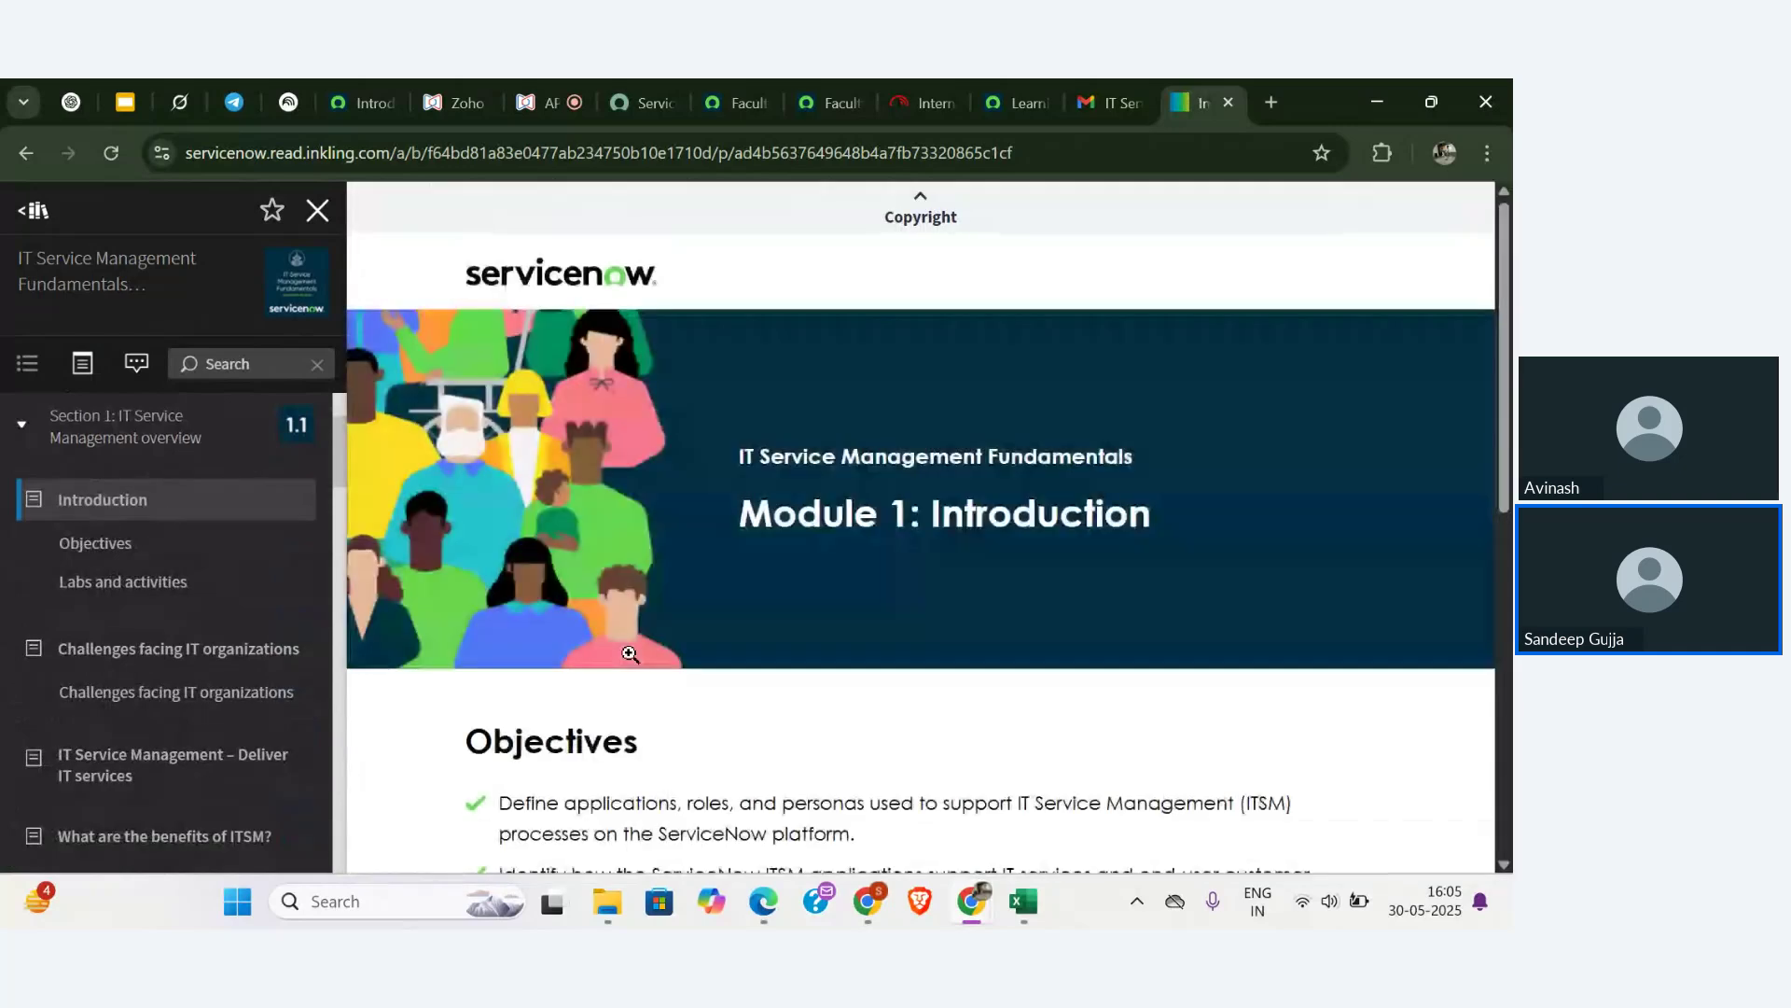
pyautogui.scroll(-8, 629, 653)
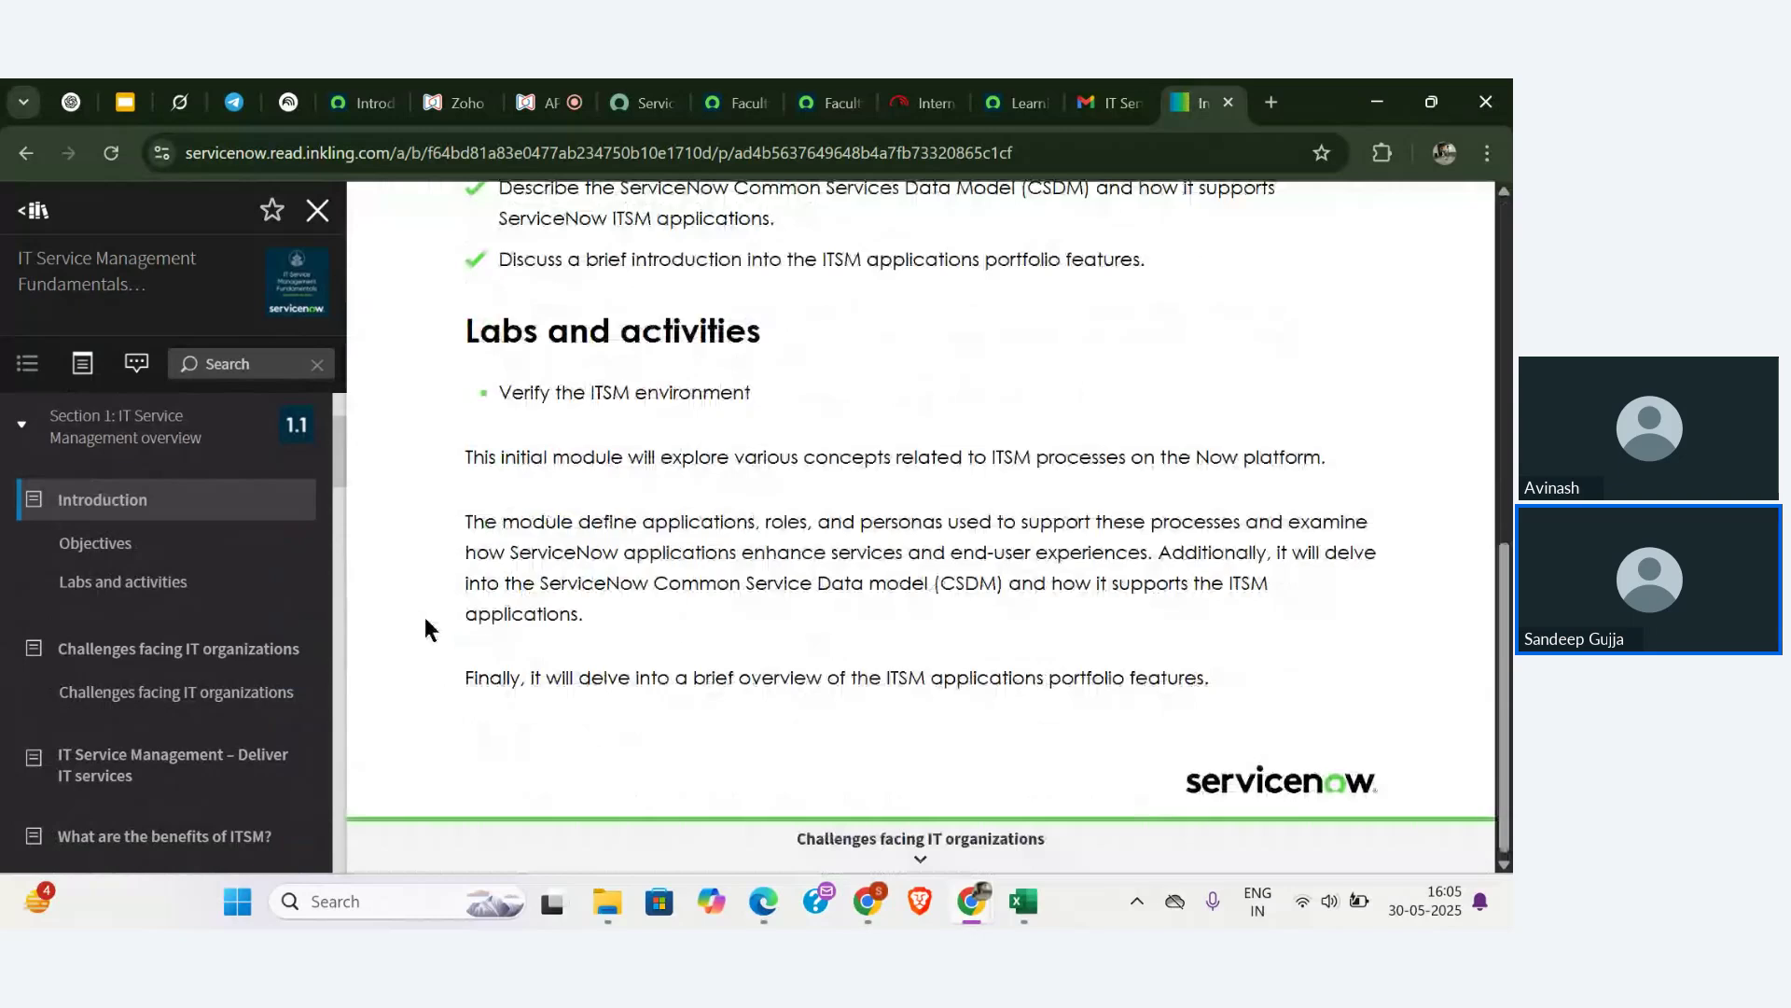
pyautogui.click(231, 671)
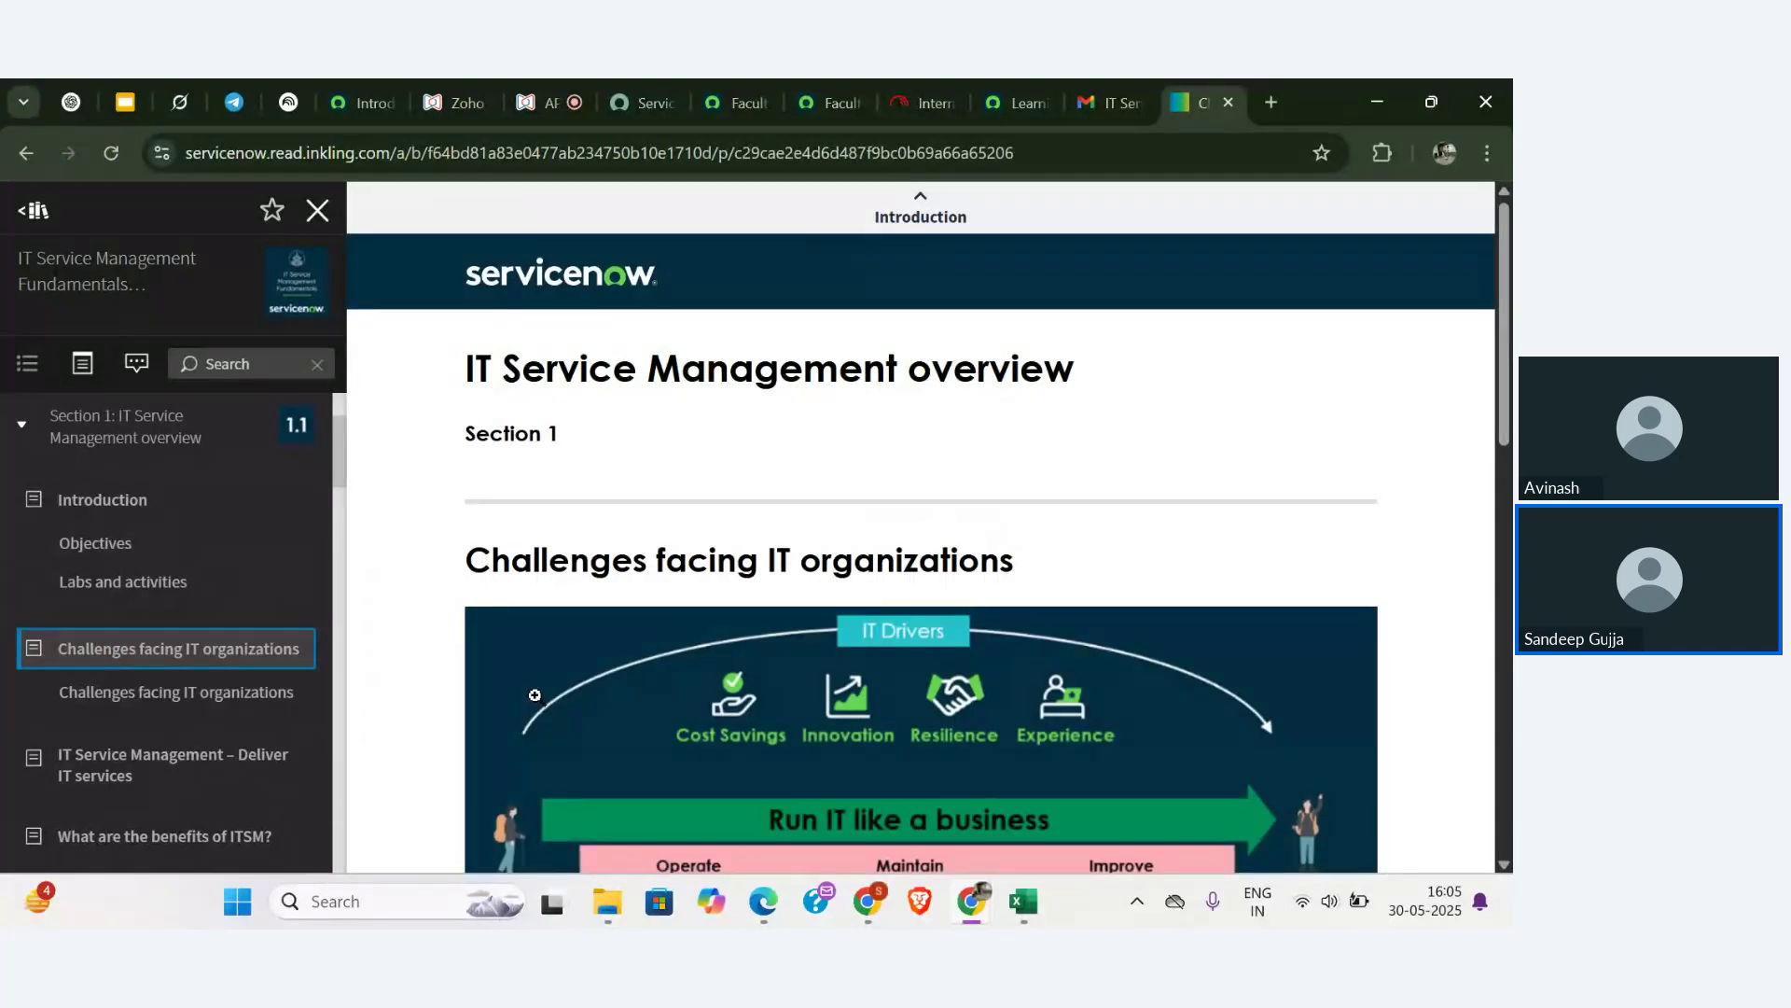
# - Read on through 'Deliver IT services' to the end of 'What are the benefits of ITSM?'
pyautogui.scroll(-9, 588, 621)
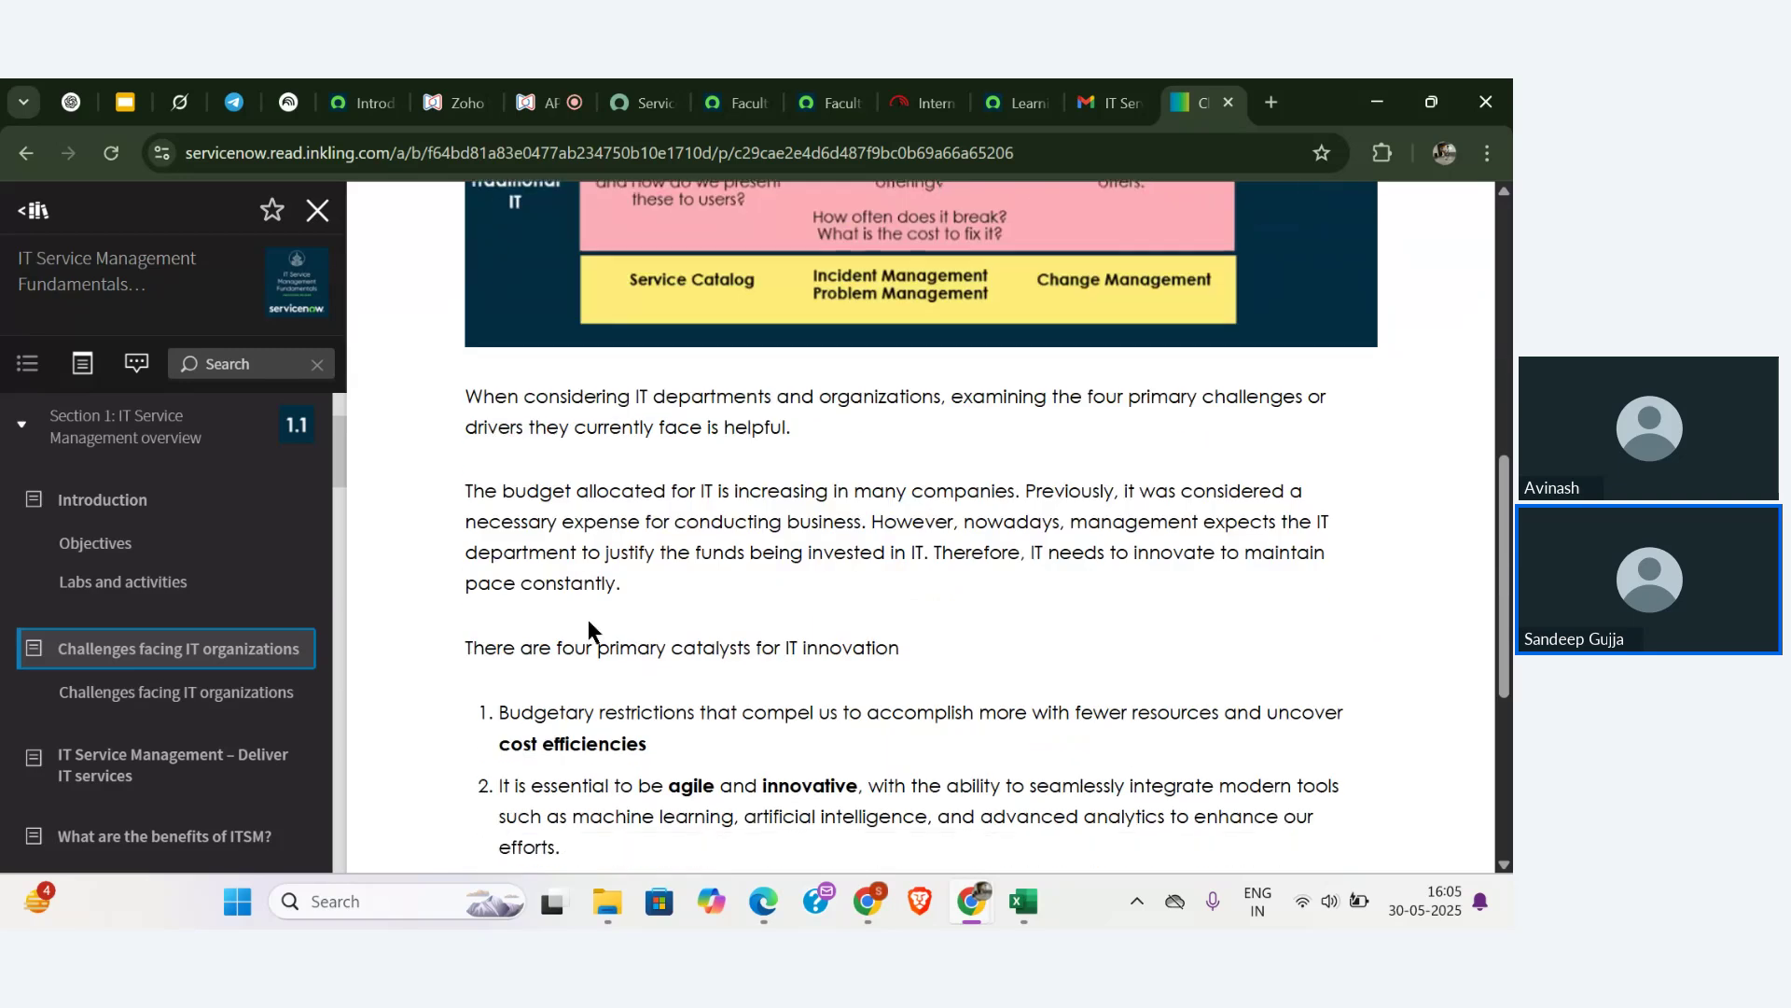
pyautogui.scroll(-3, 587, 618)
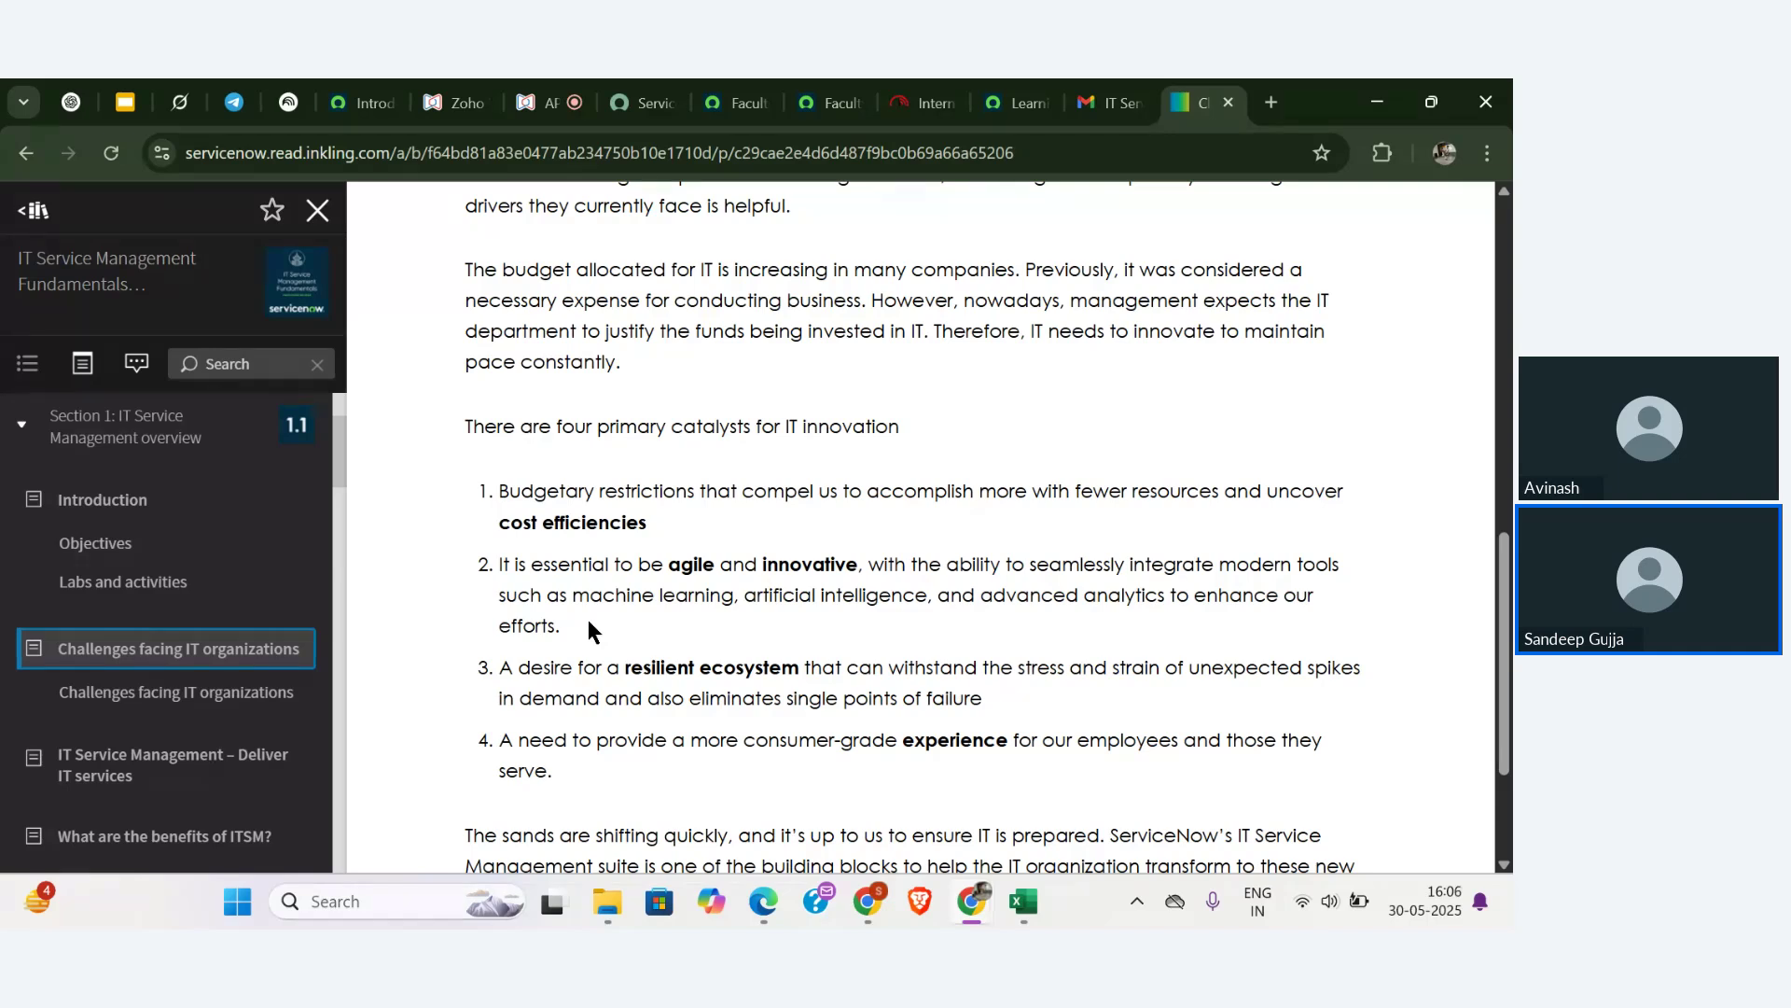
pyautogui.scroll(-3, 588, 619)
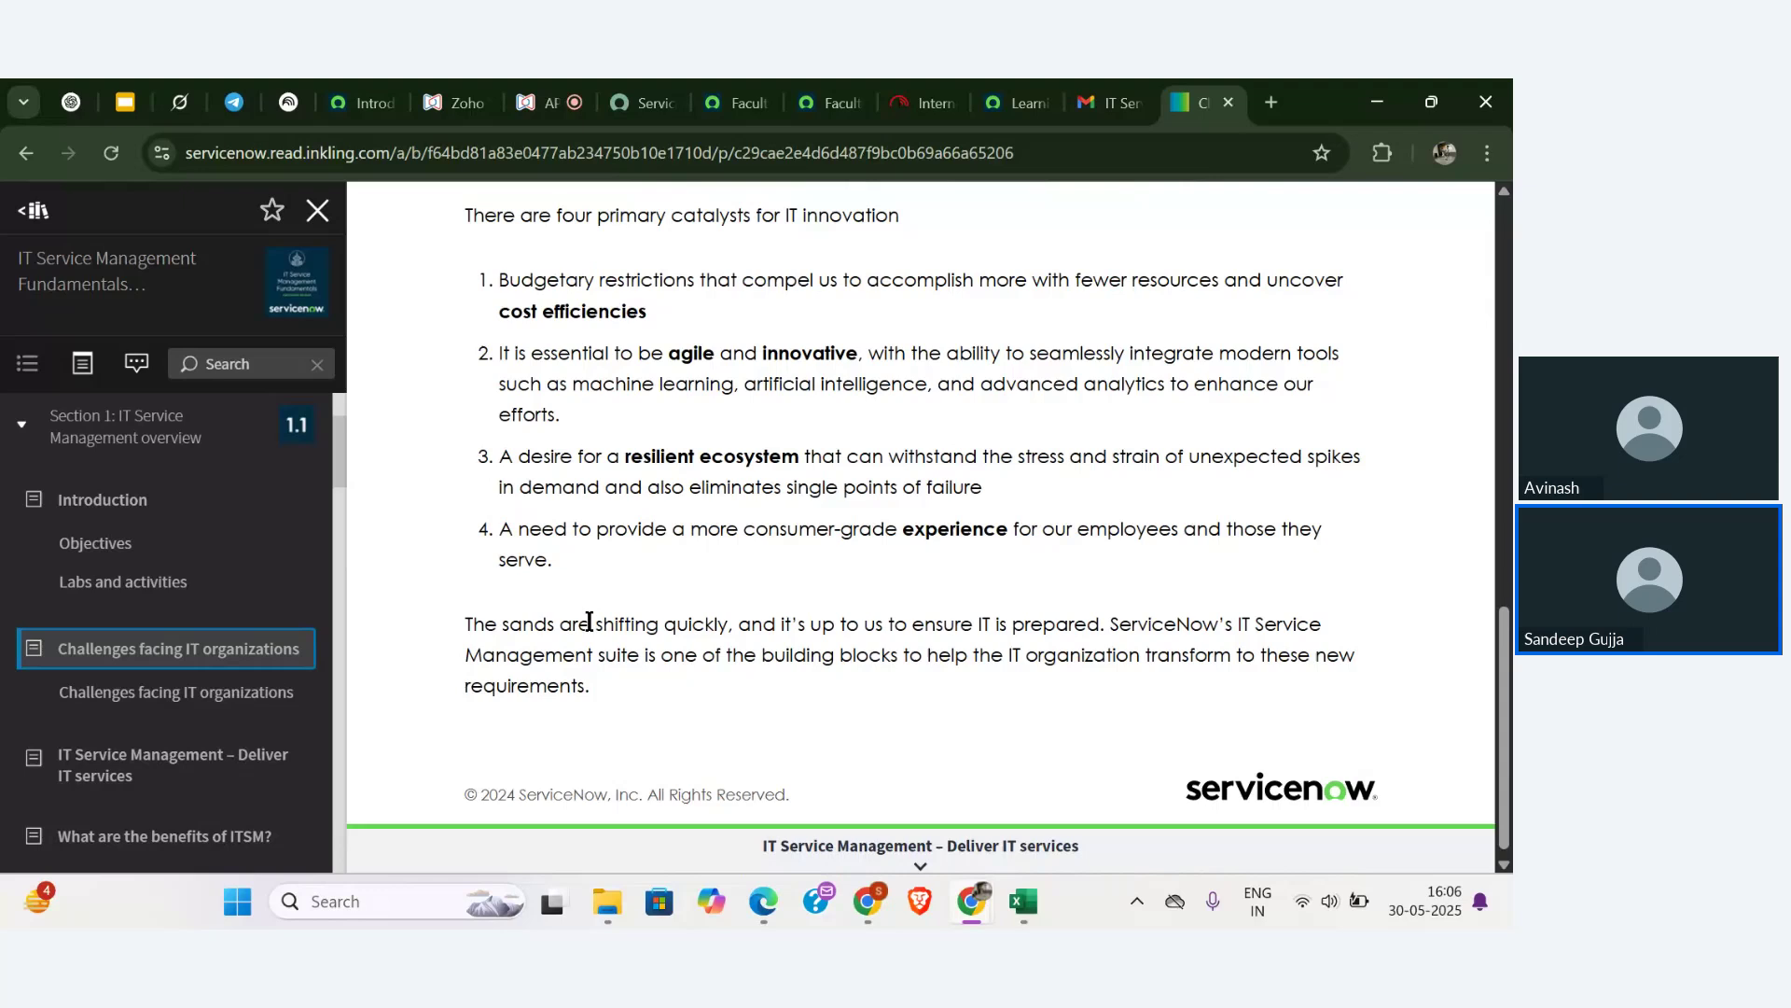
pyautogui.click(917, 861)
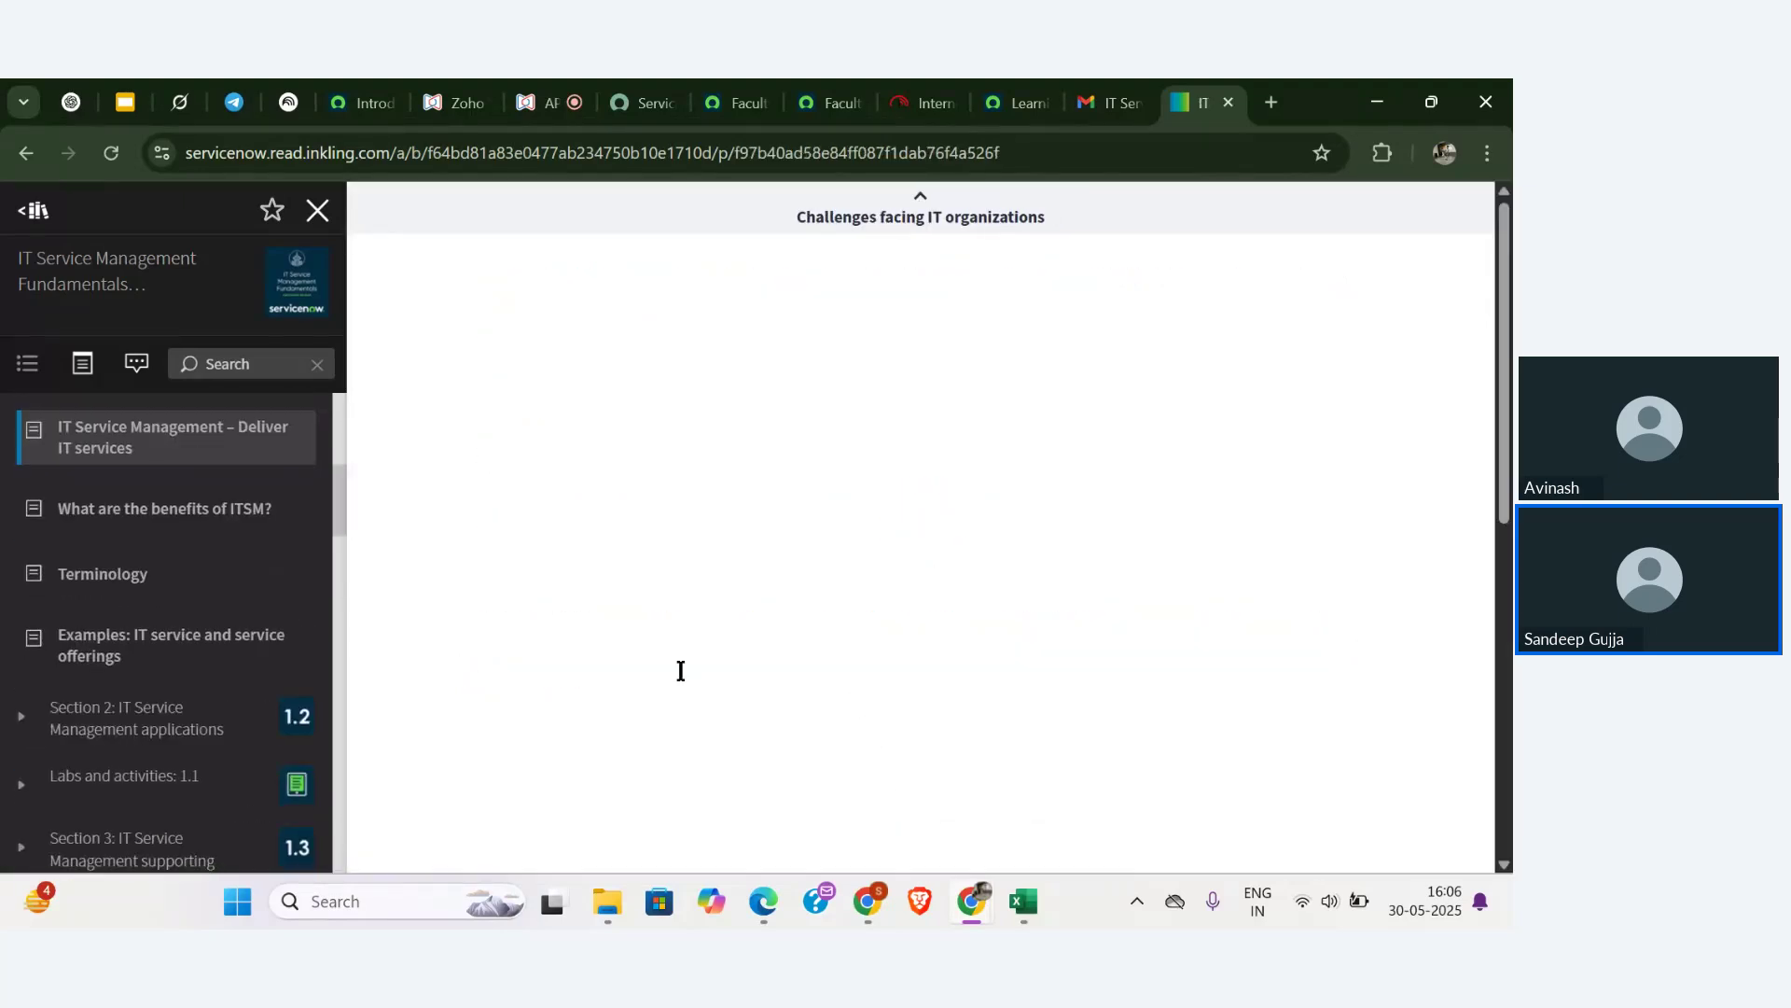
pyautogui.scroll(-4, 679, 668)
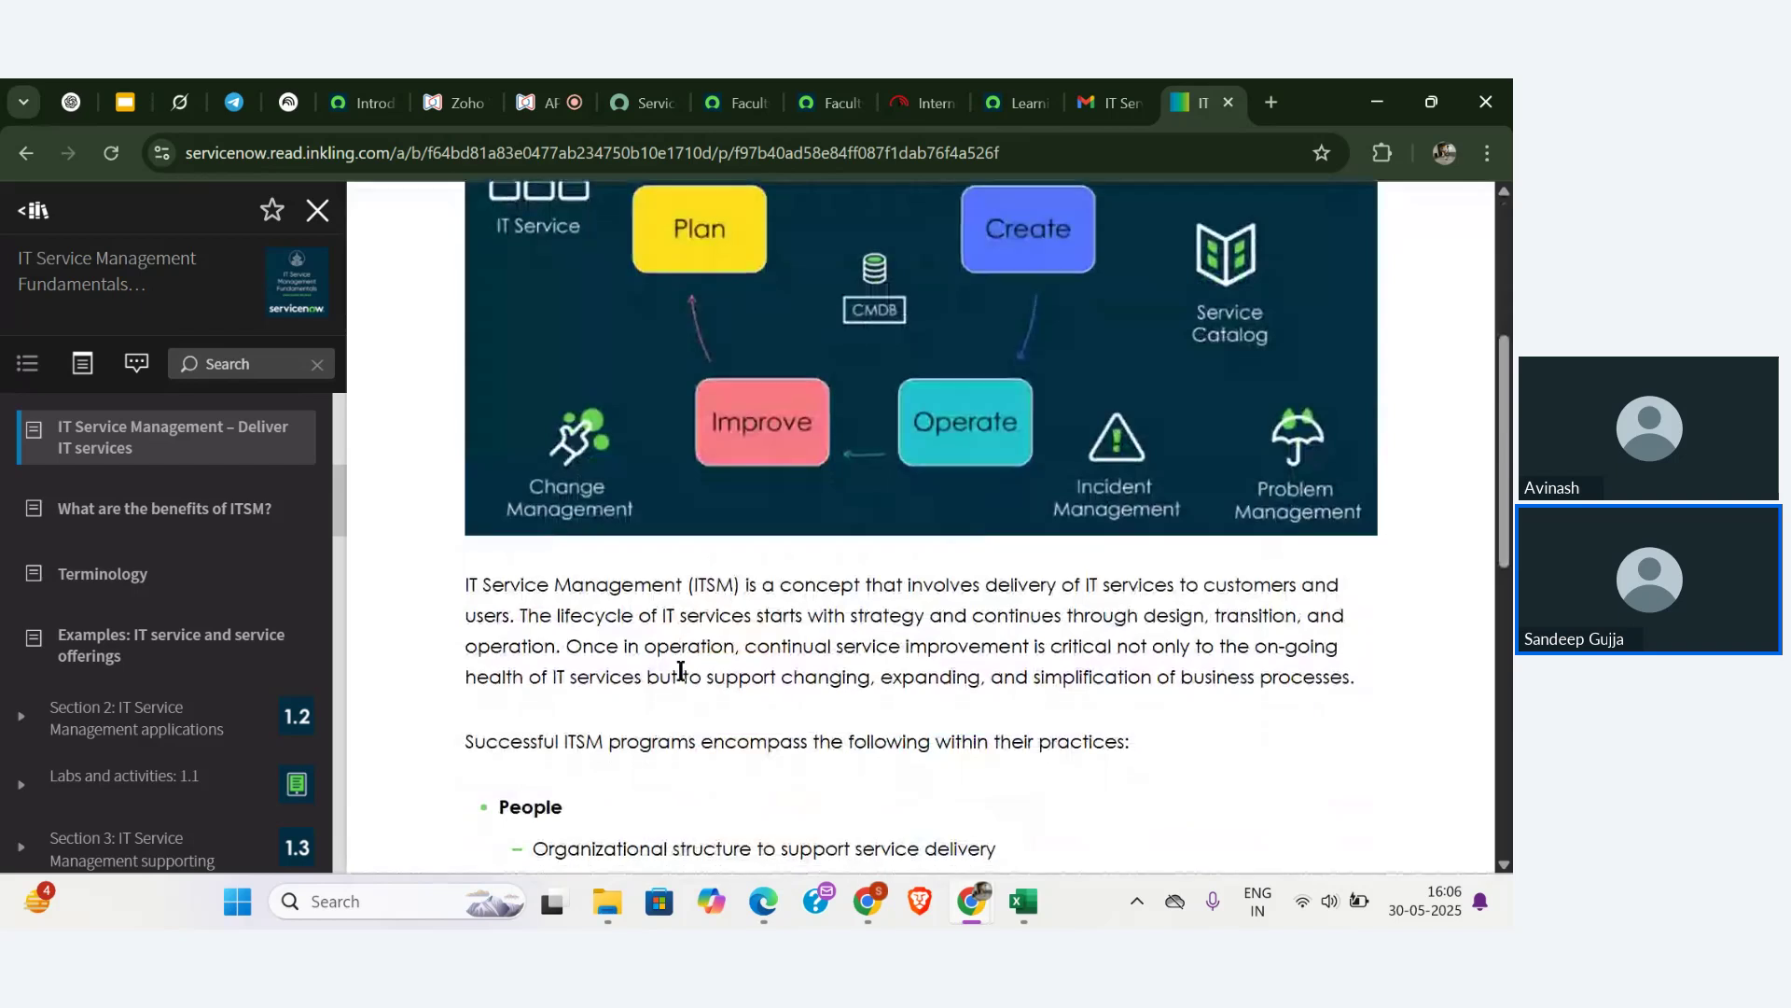
pyautogui.scroll(-6, 680, 669)
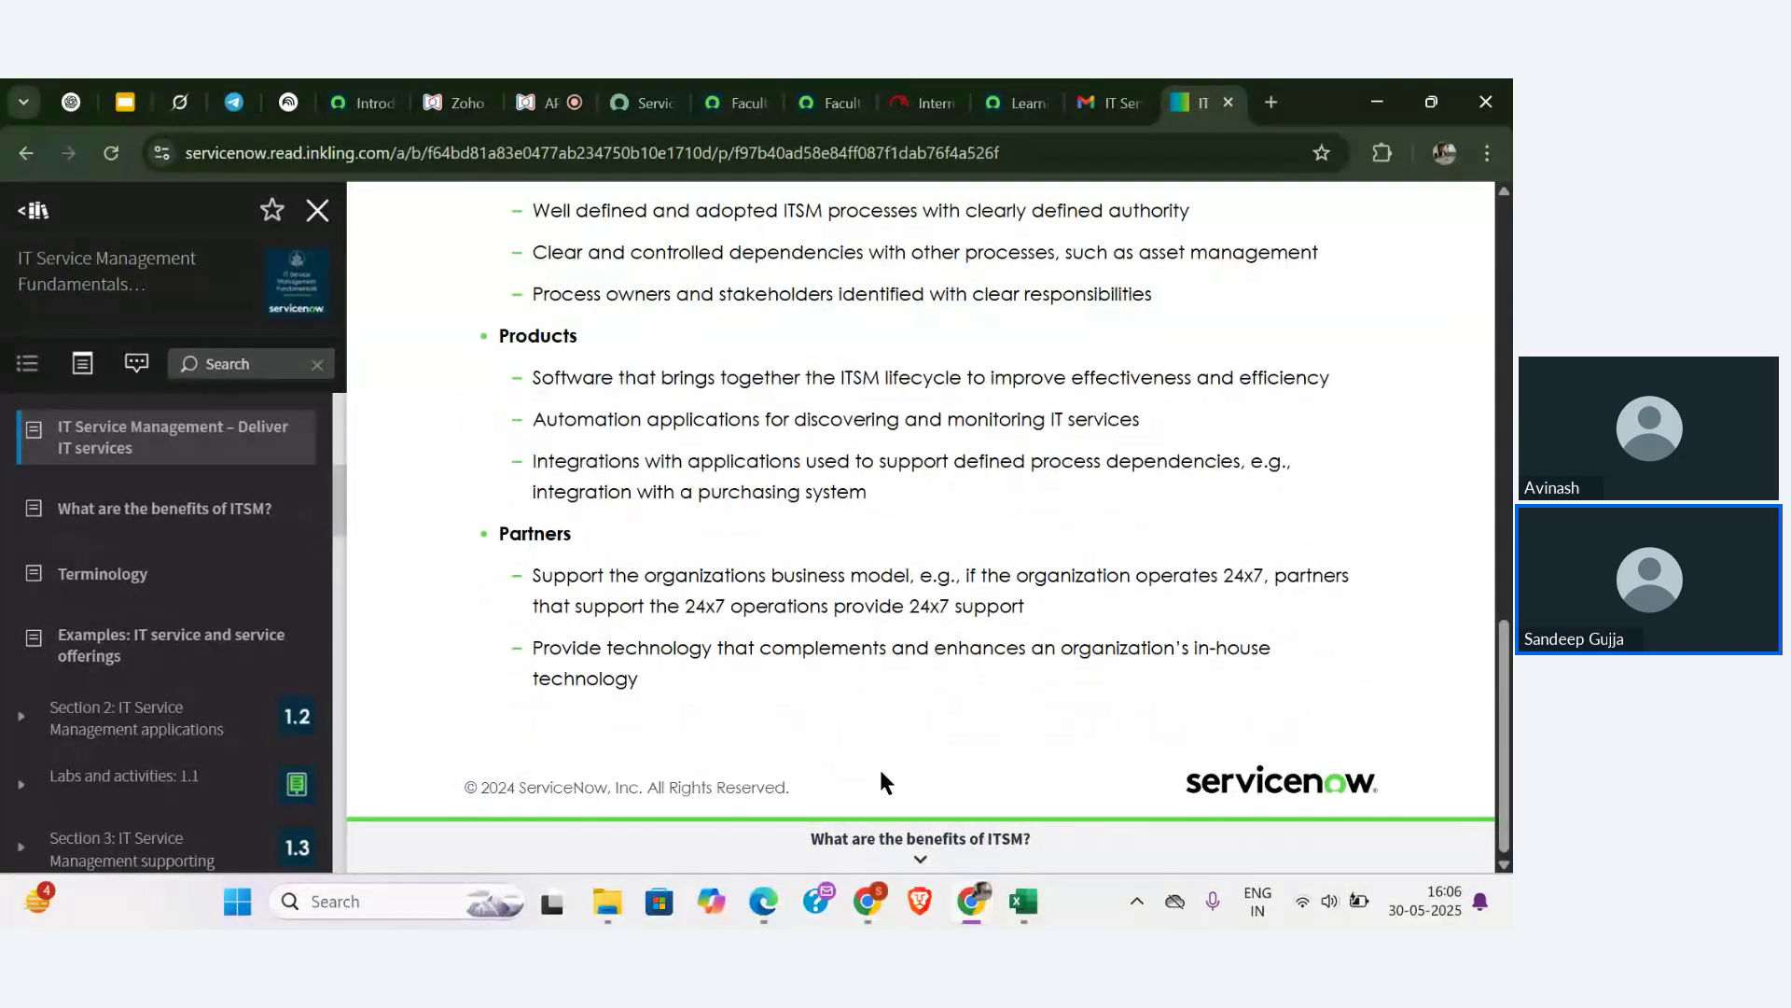
pyautogui.click(923, 860)
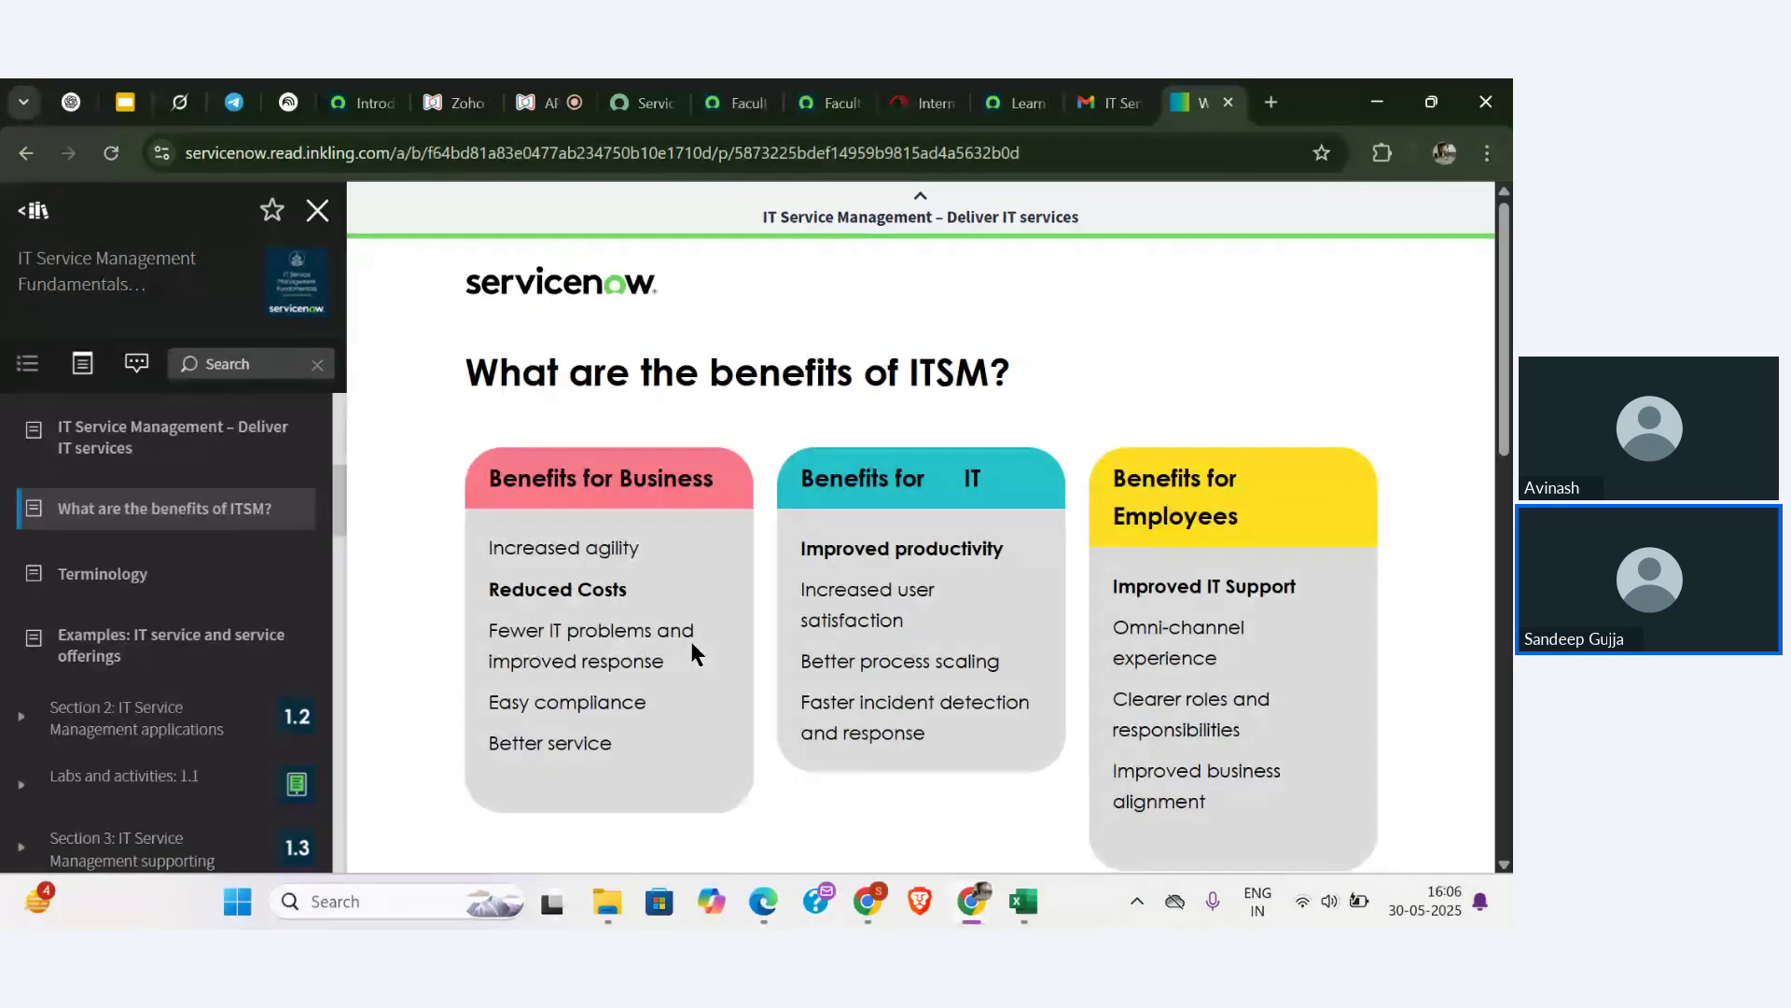
pyautogui.scroll(-10, 691, 644)
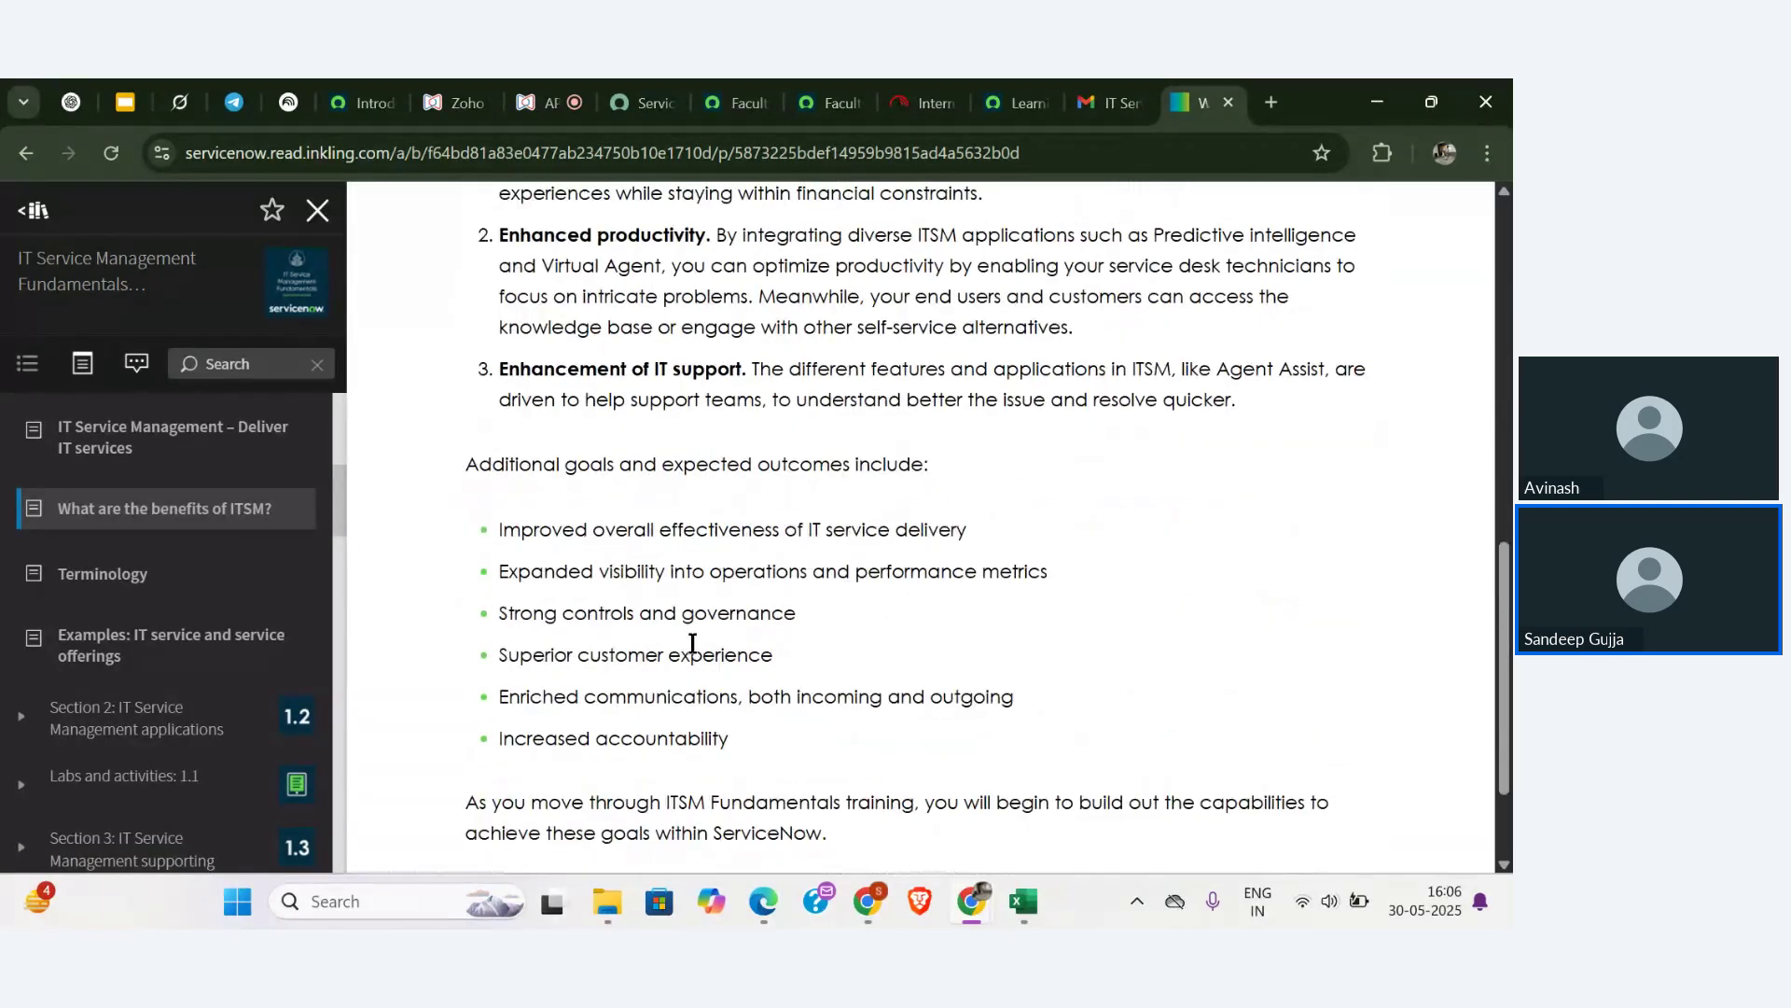
pyautogui.scroll(-2, 691, 643)
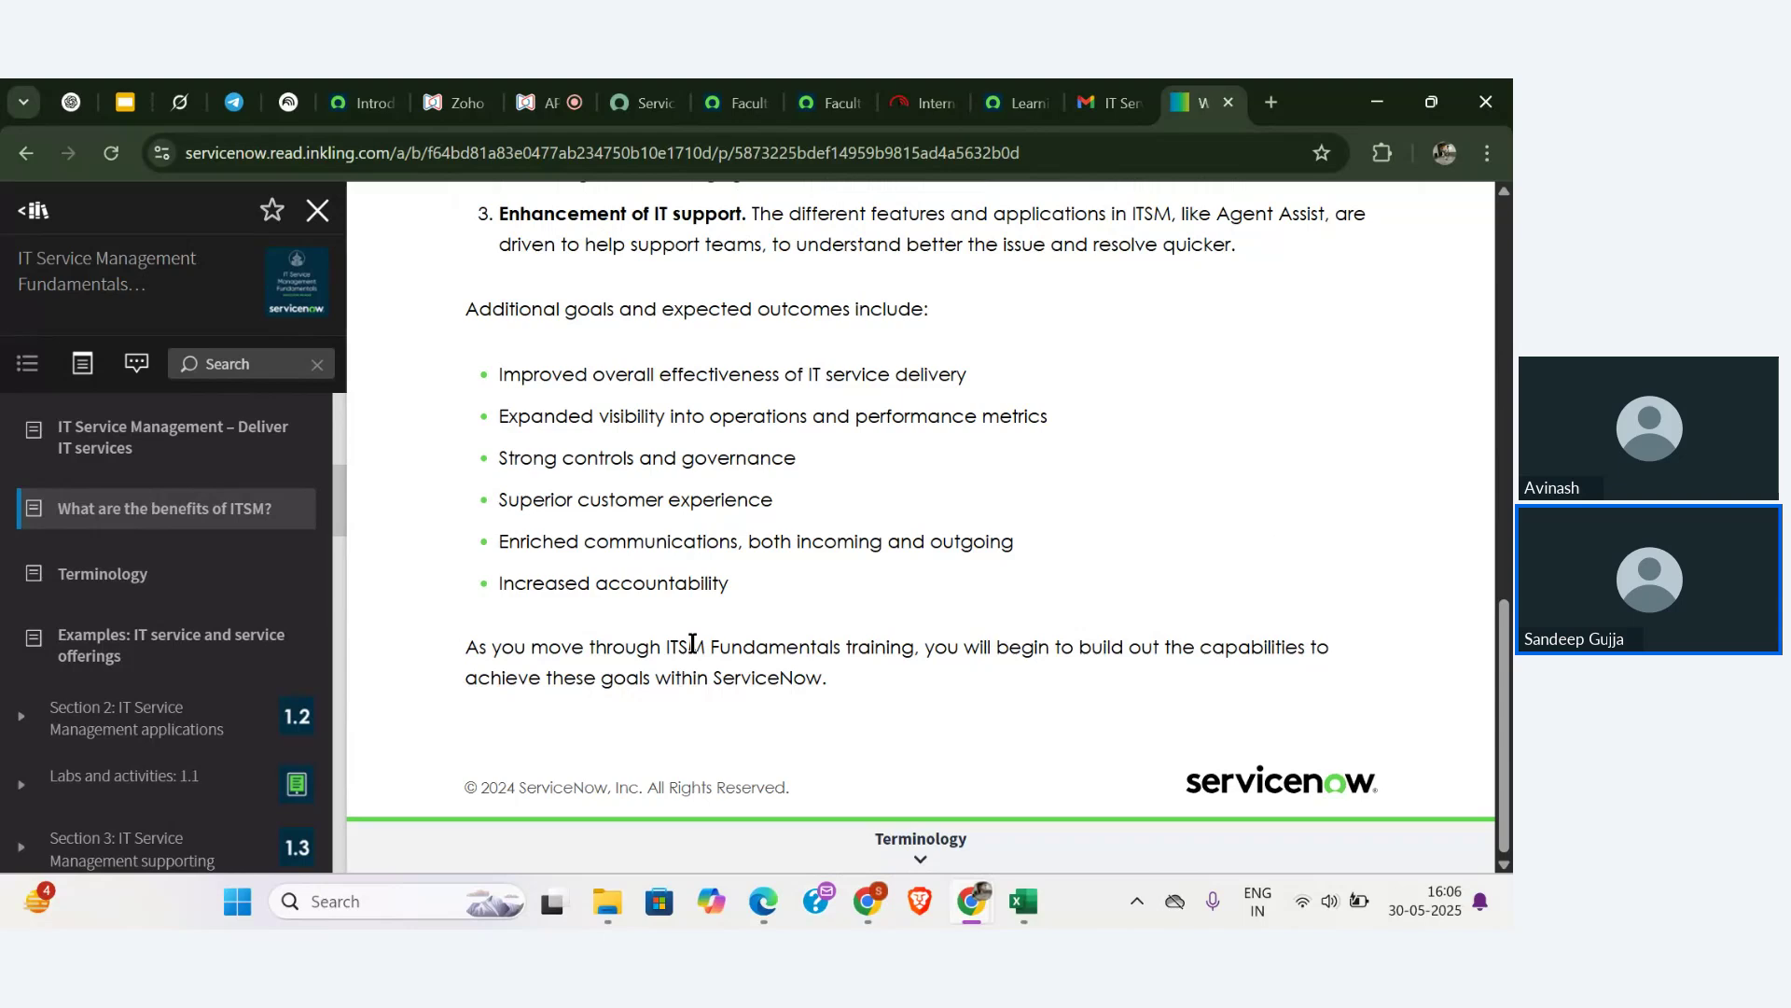
# - Open Lab 1.1 'Verify the ITSM Environment' and scroll to its TC010101–TC010103 requirements summary
pyautogui.click(140, 776)
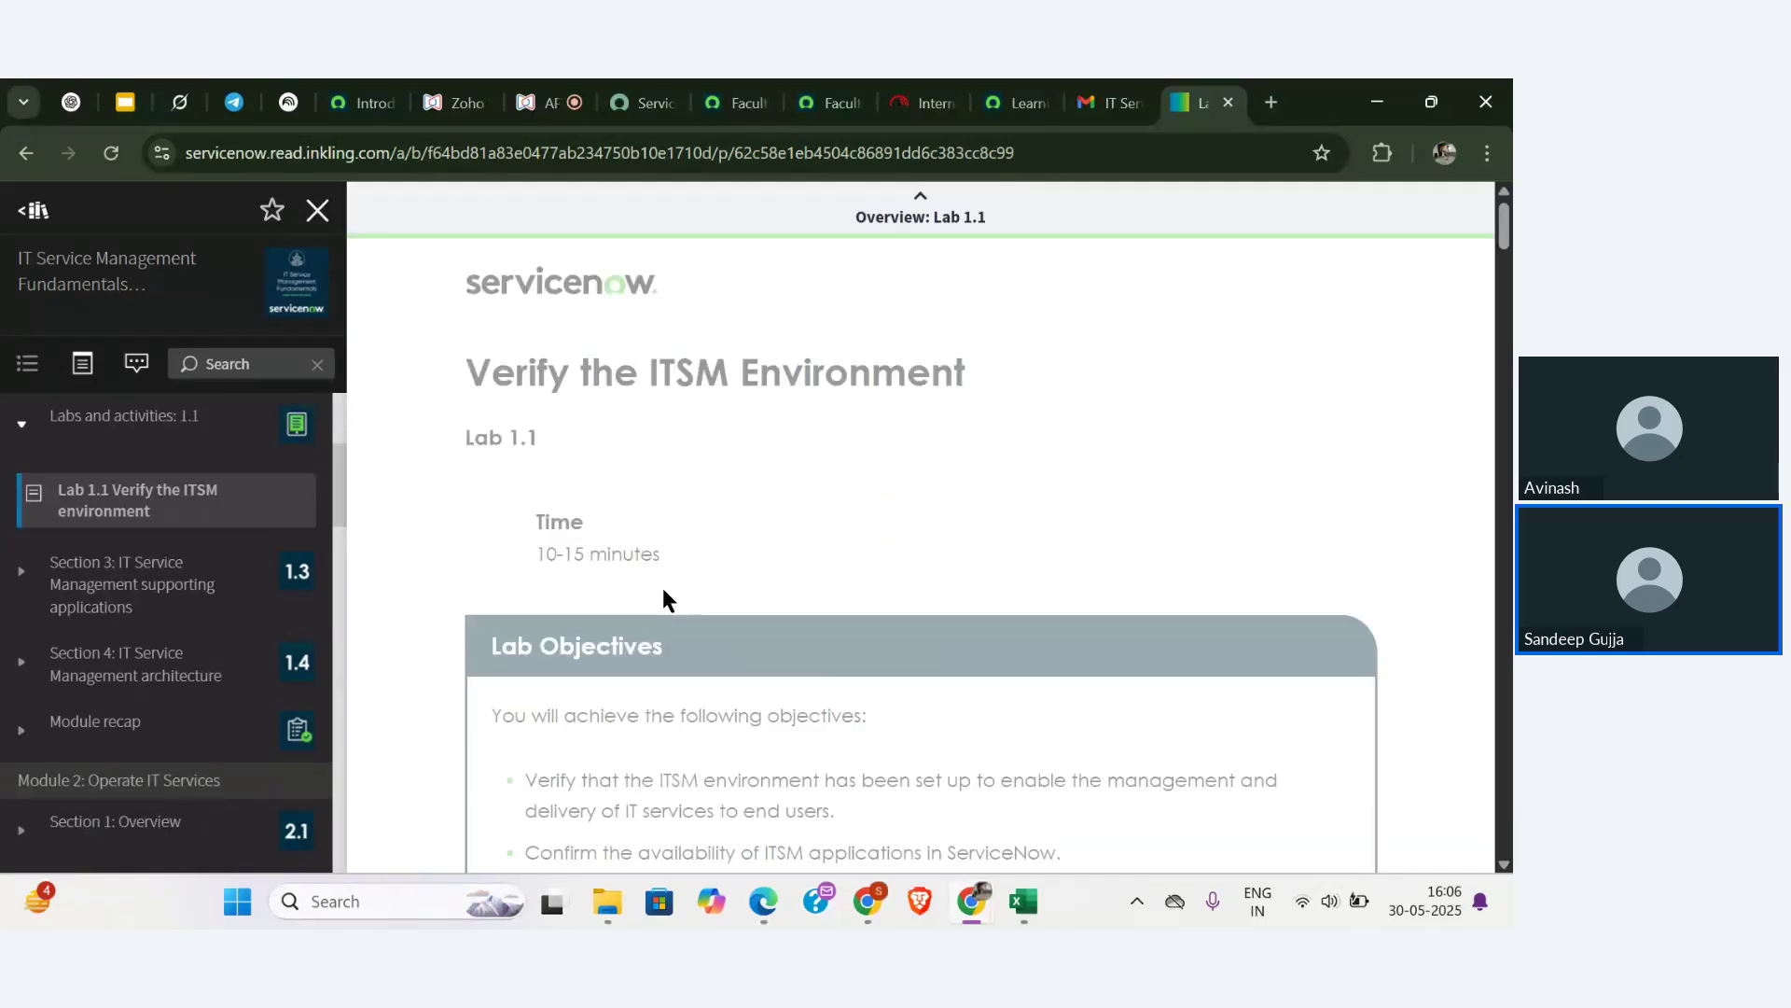
pyautogui.scroll(-3, 662, 589)
pyautogui.scroll(-10, 664, 589)
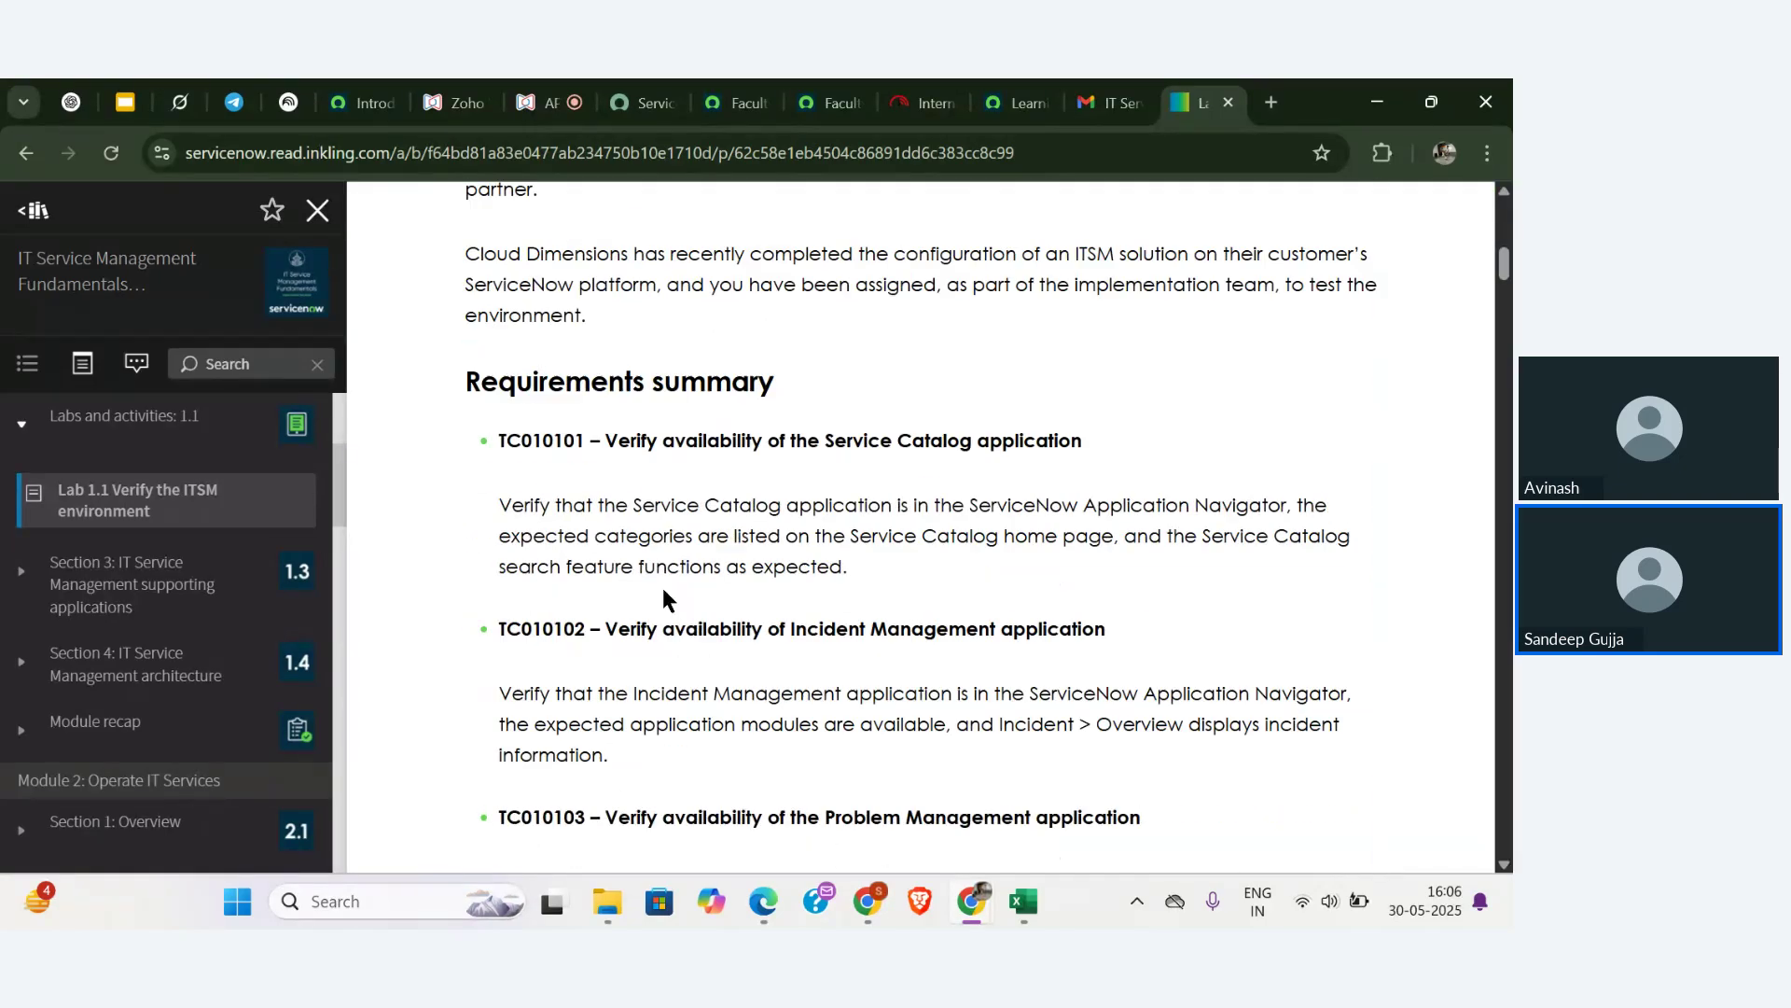